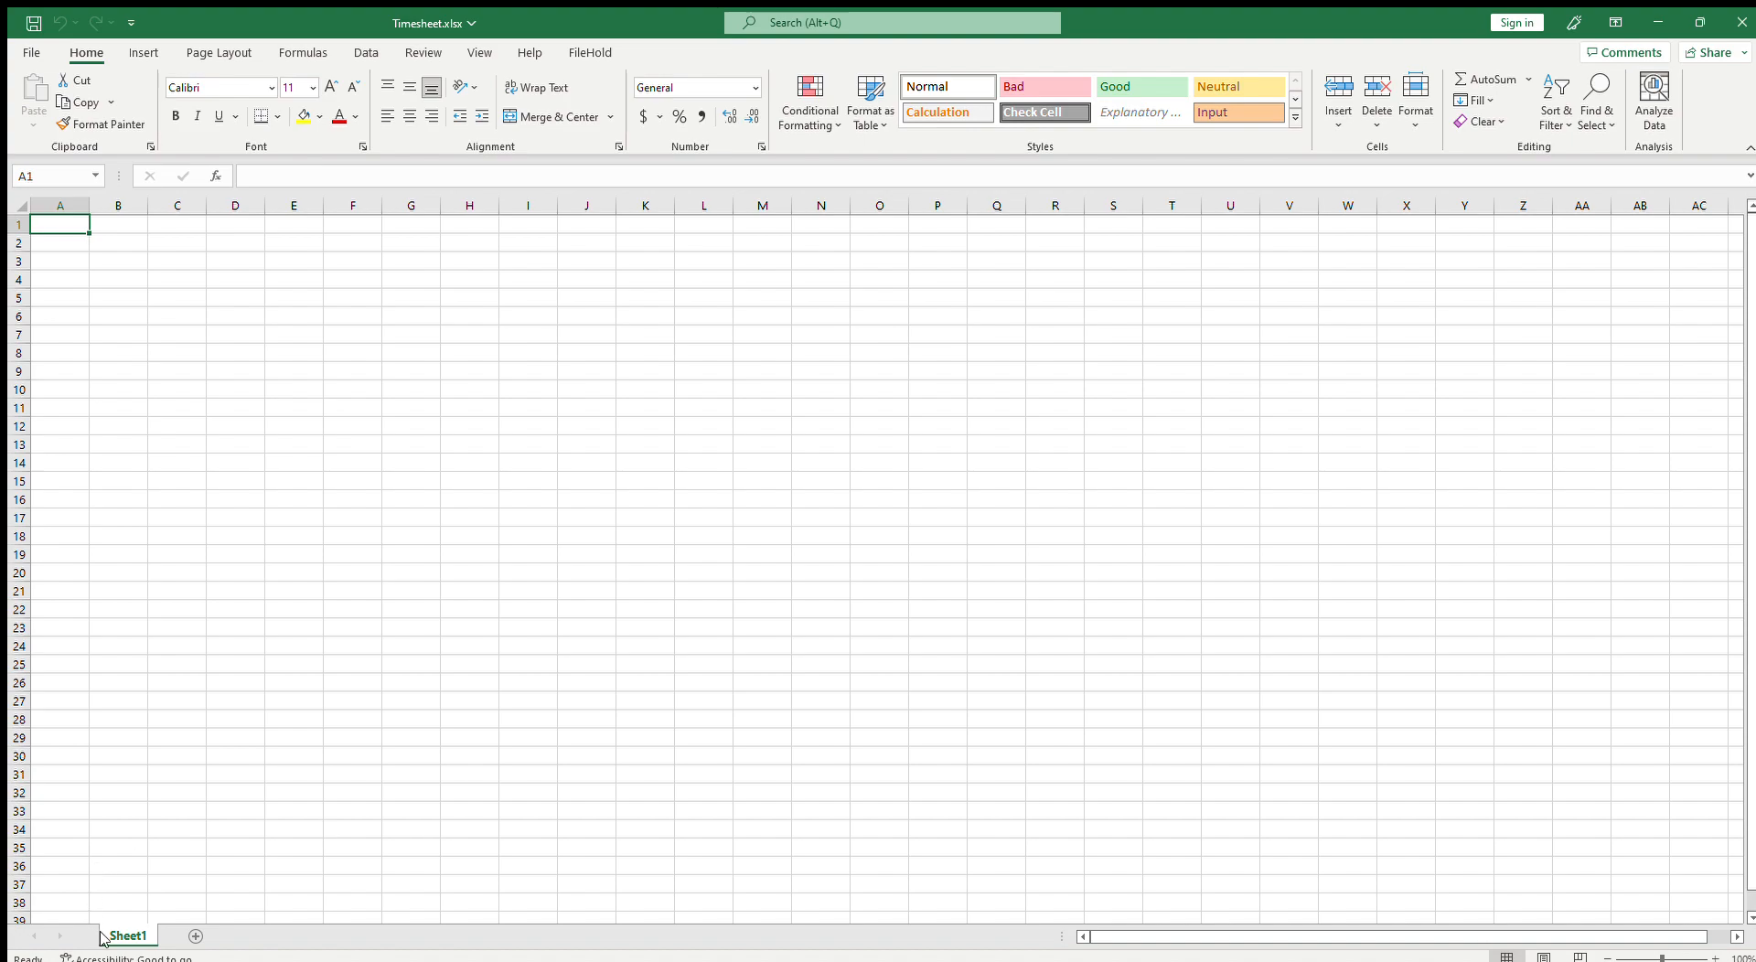
Step: Rename the first sheet to Project list
double_click(128, 936)
type("Project list")
key("Return")
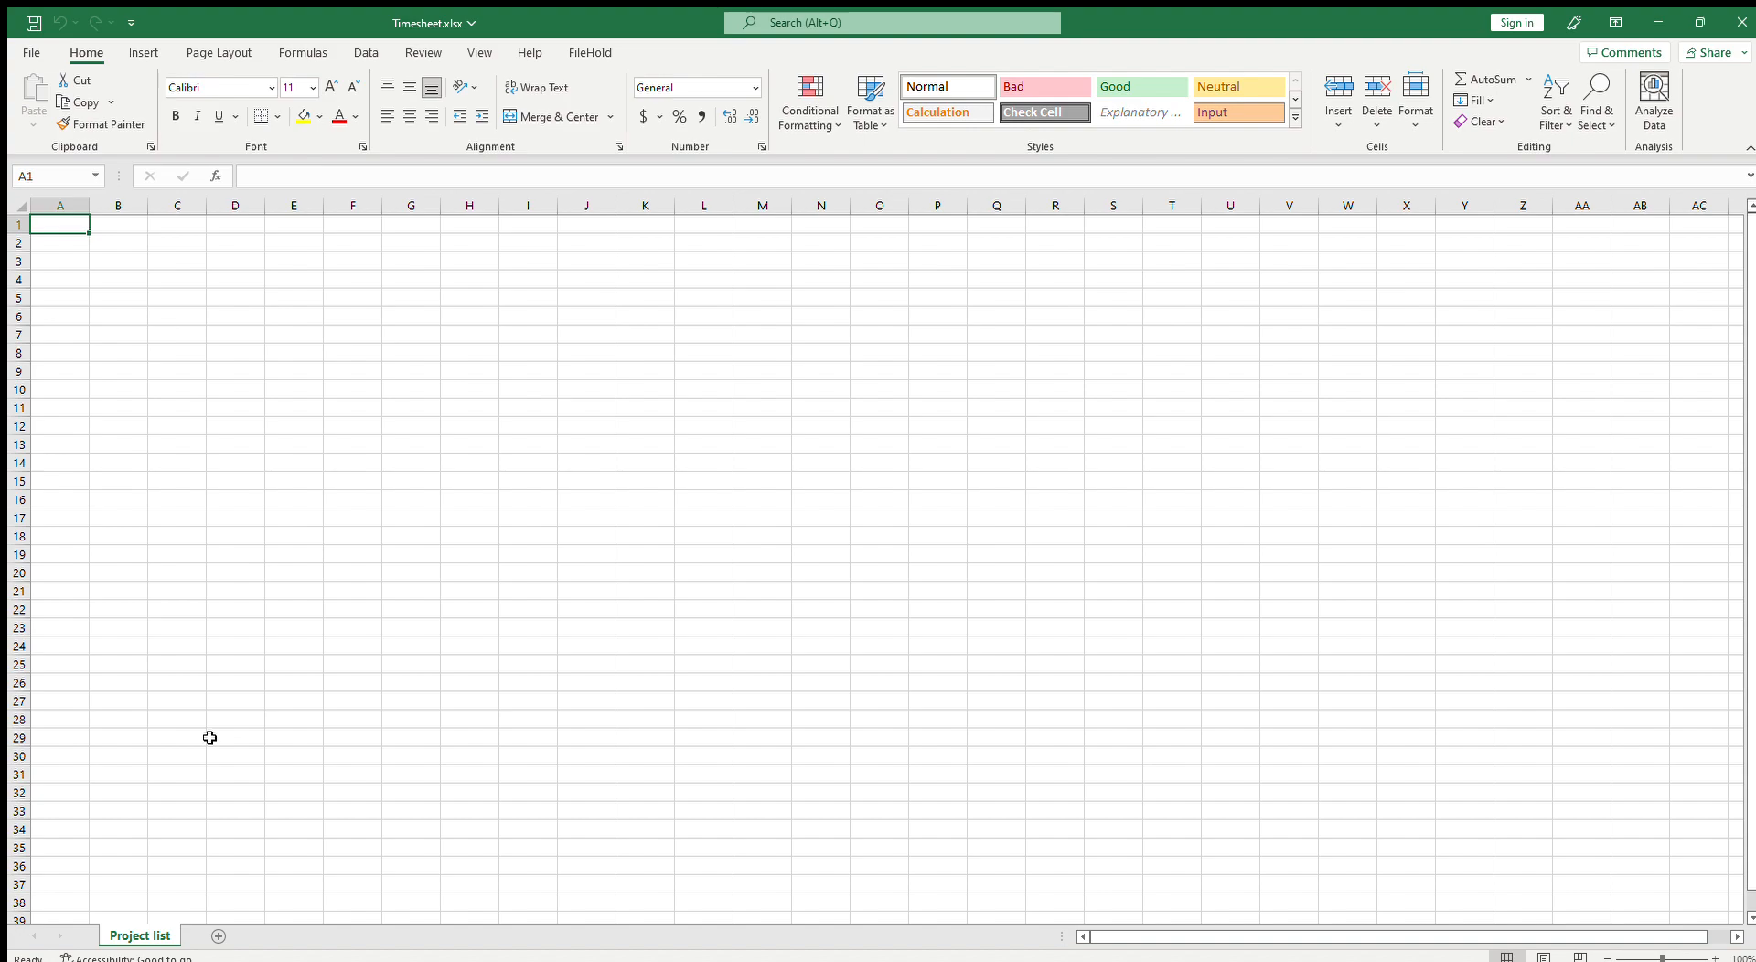
Step: Enter 1, 2 and 3 in column A and extend the number series down to 30 in row 30
type("1")
key("Return")
type("2")
key("Return")
type("3")
key("Return")
left_click_drag(79, 224, 80, 761)
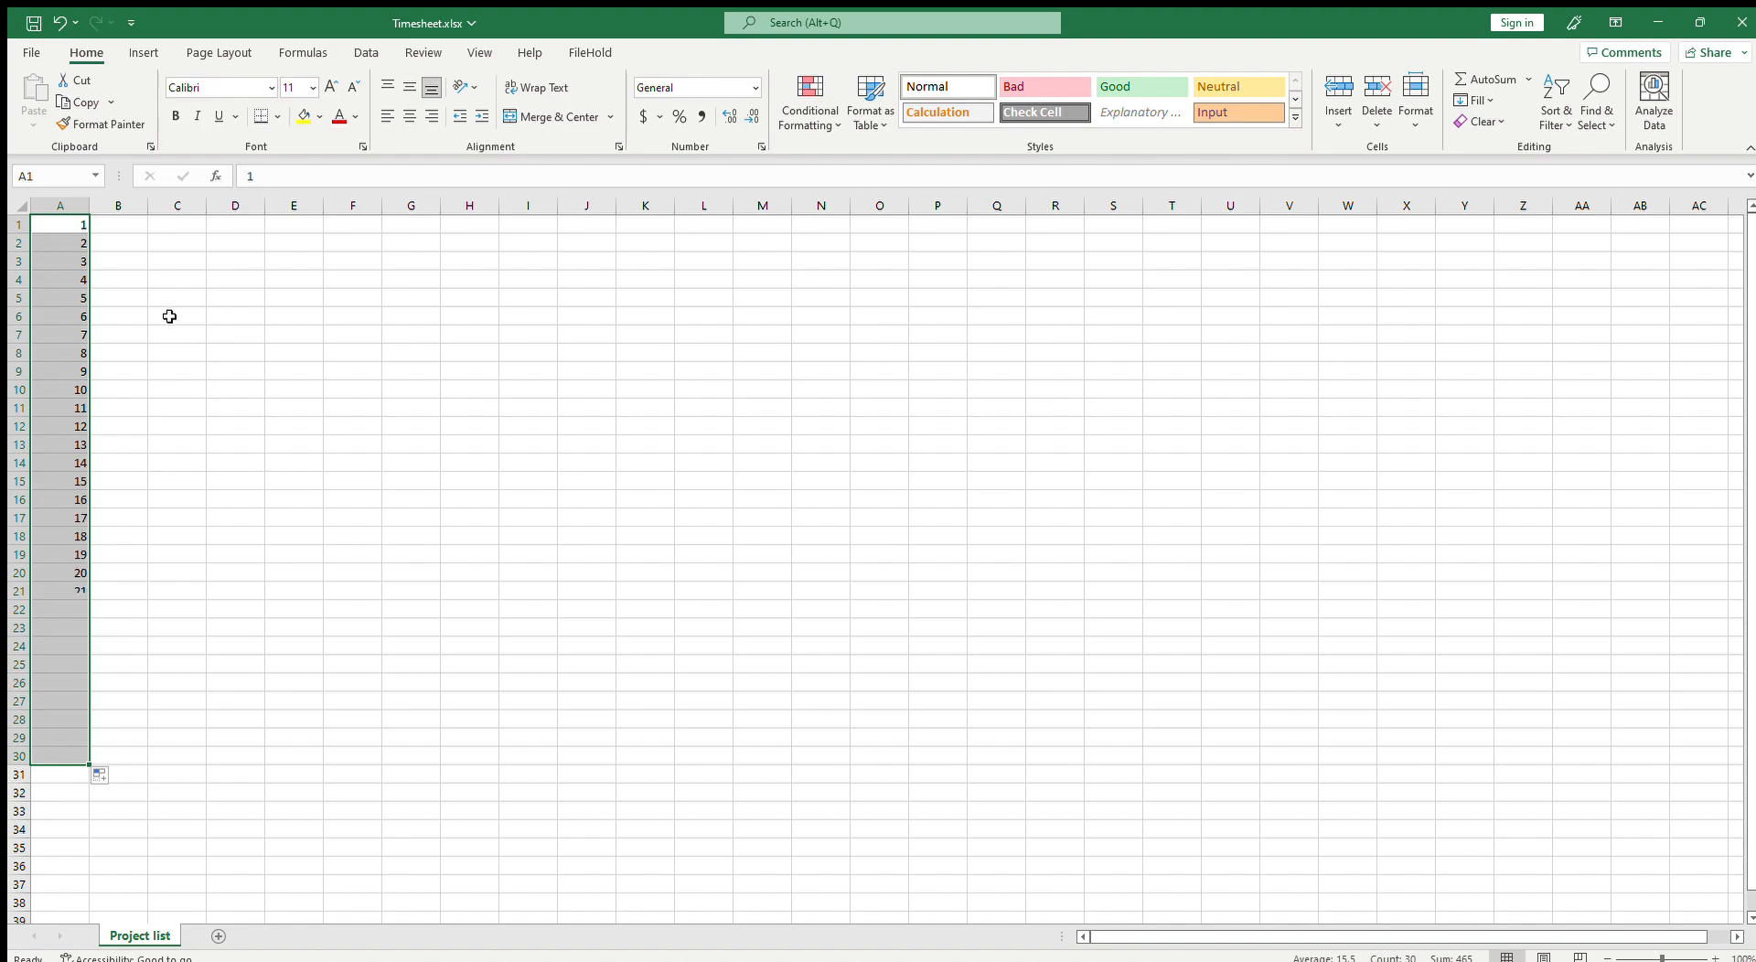
Step: Enter the formula ="Project_"&A1 in cell B1
left_click(113, 222)
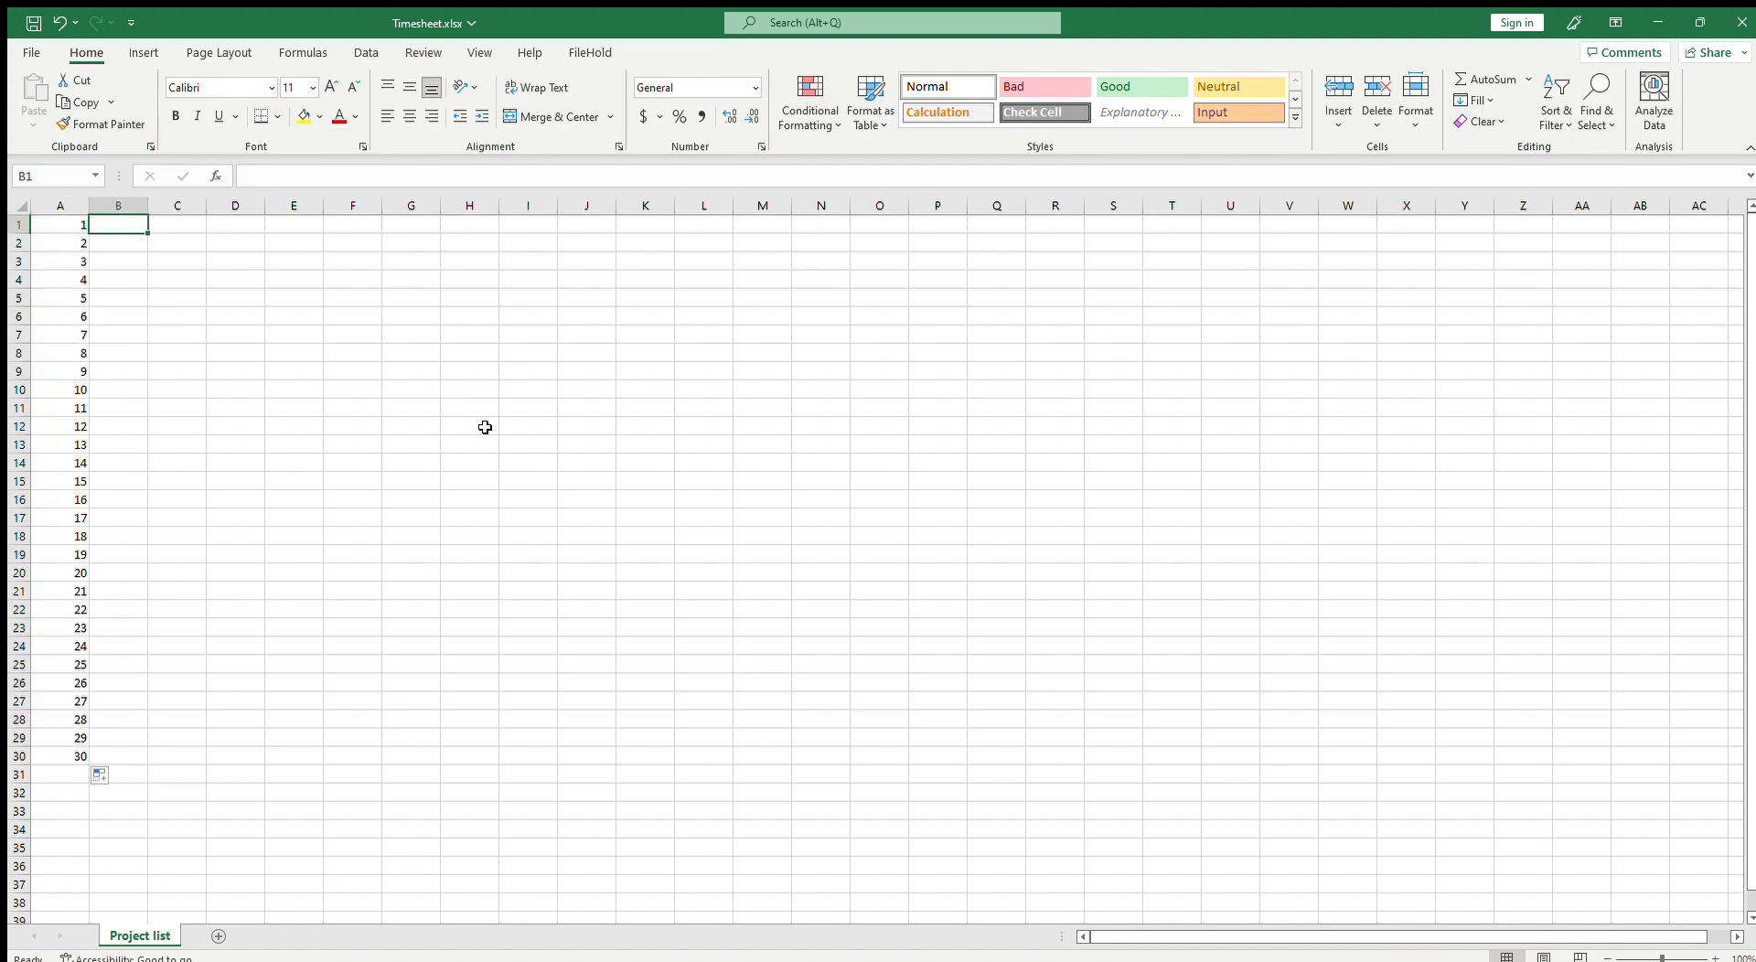
type("=")
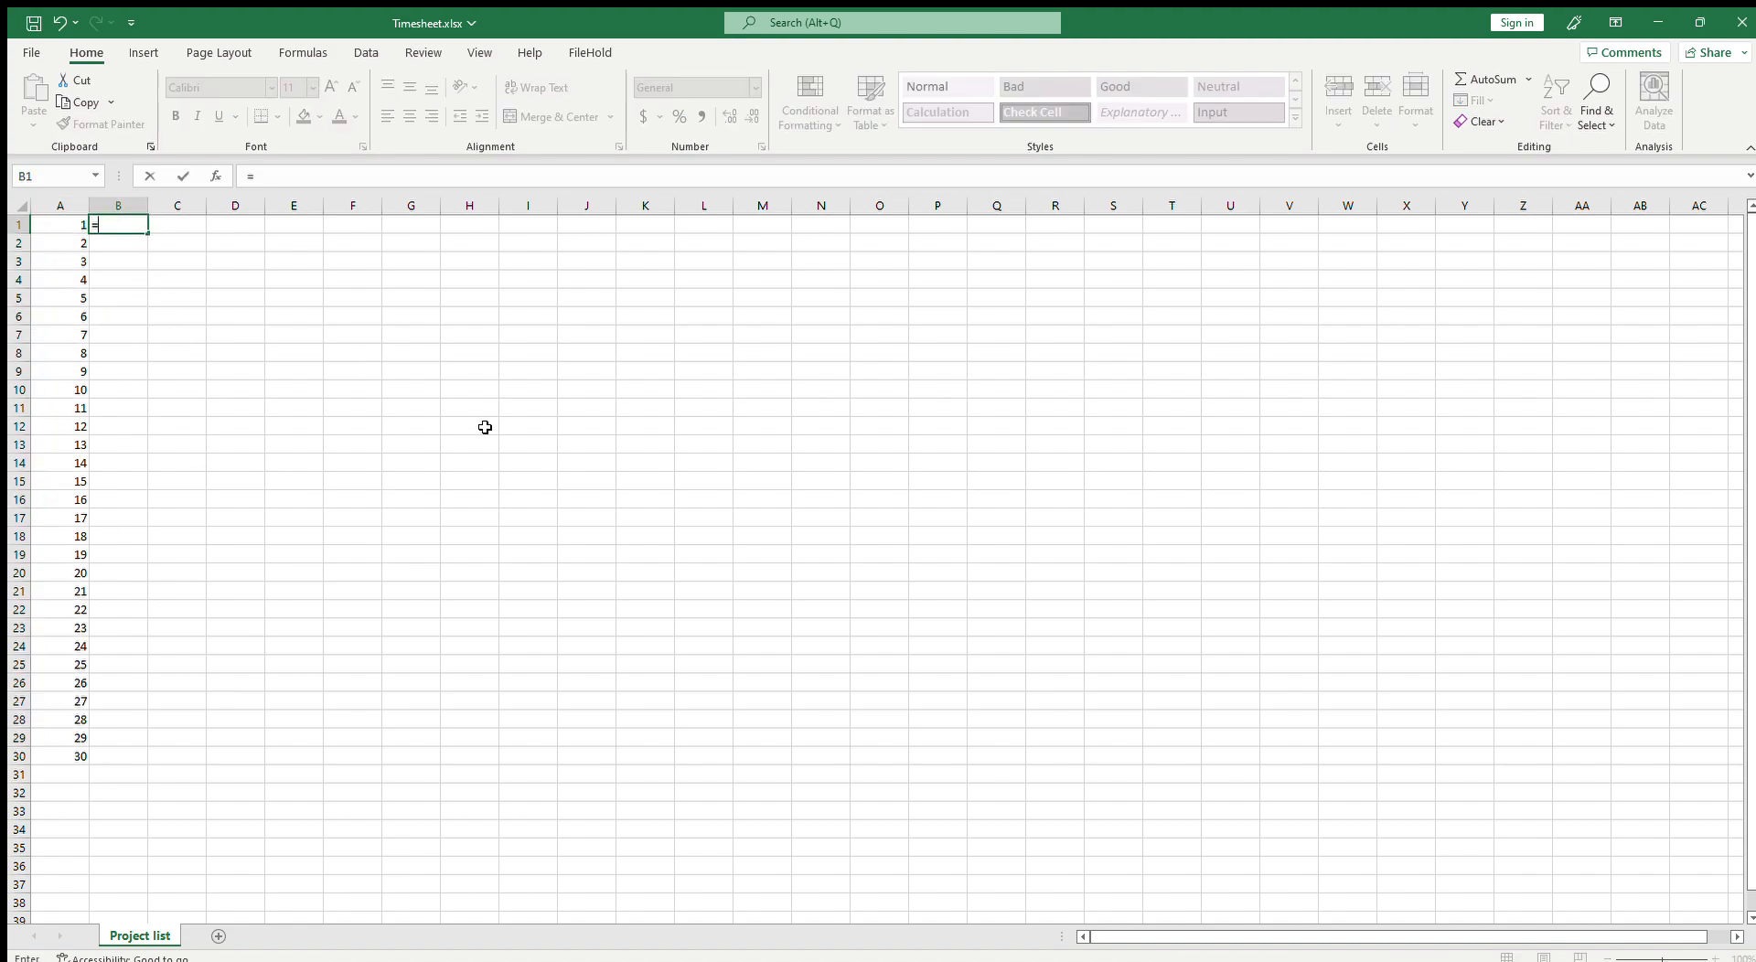
type("\"Project_\"&A1")
key("Return")
Step: Fill the B1 formula down to row 30 and autofit column B's width
left_click(110, 224)
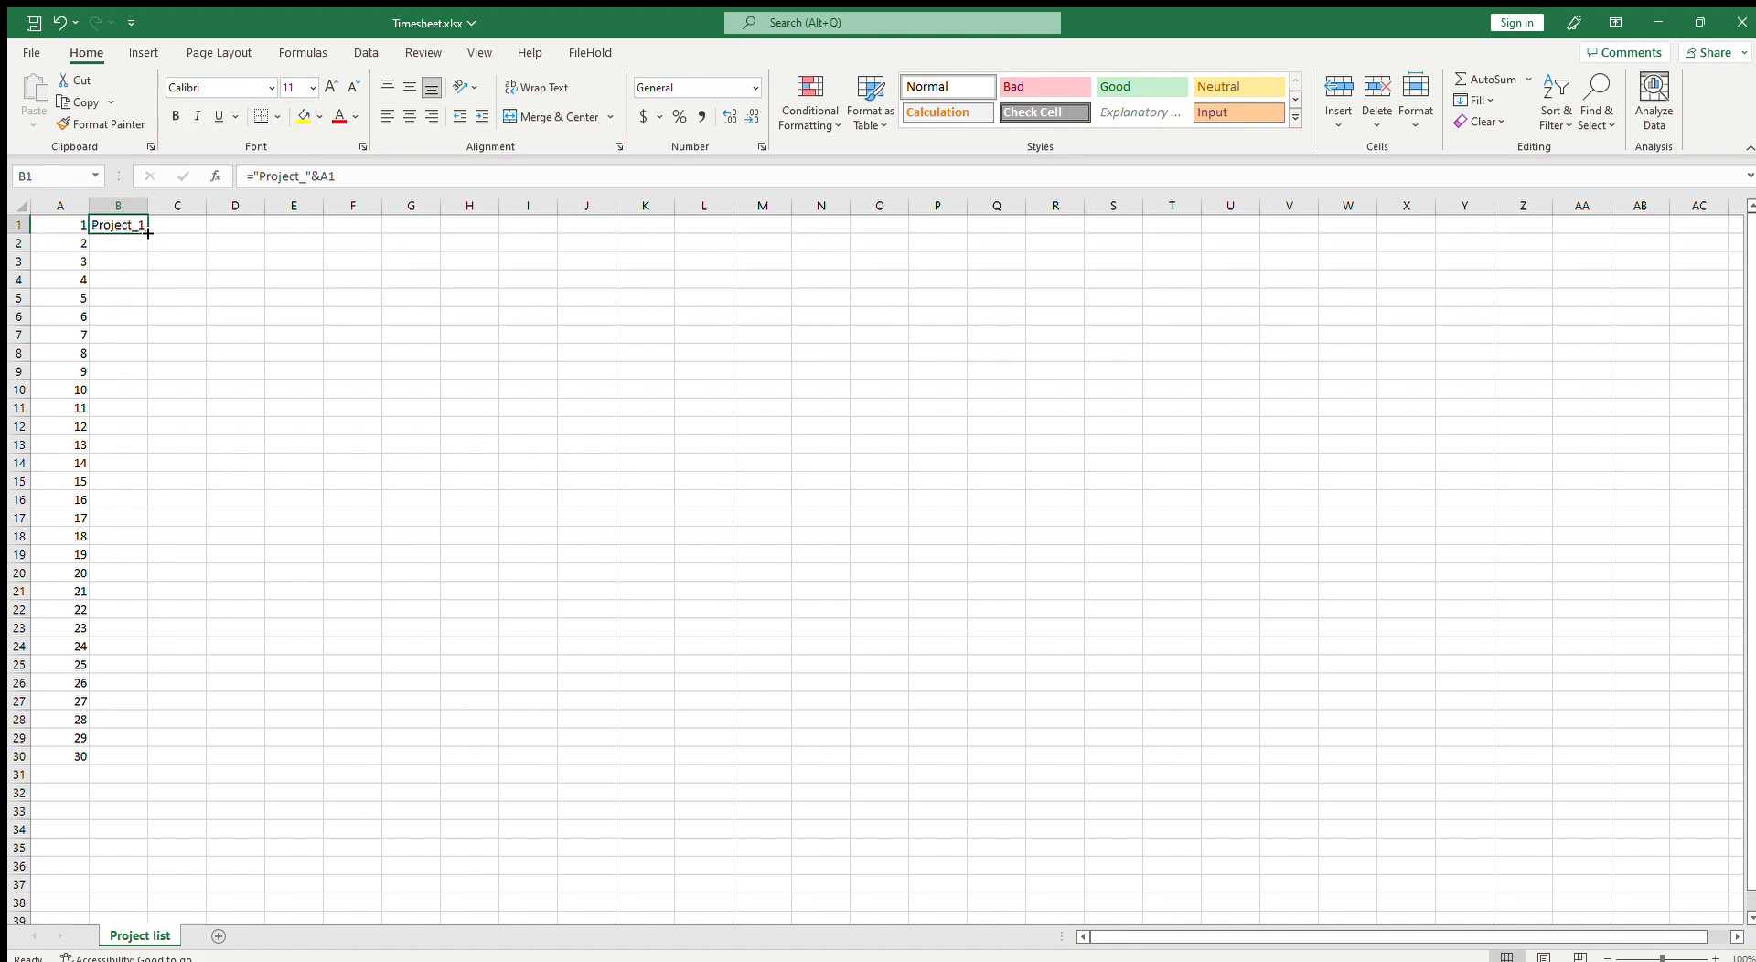
double_click(145, 233)
left_click(144, 278)
double_click(146, 202)
Step: Save the workbook
left_click(35, 24)
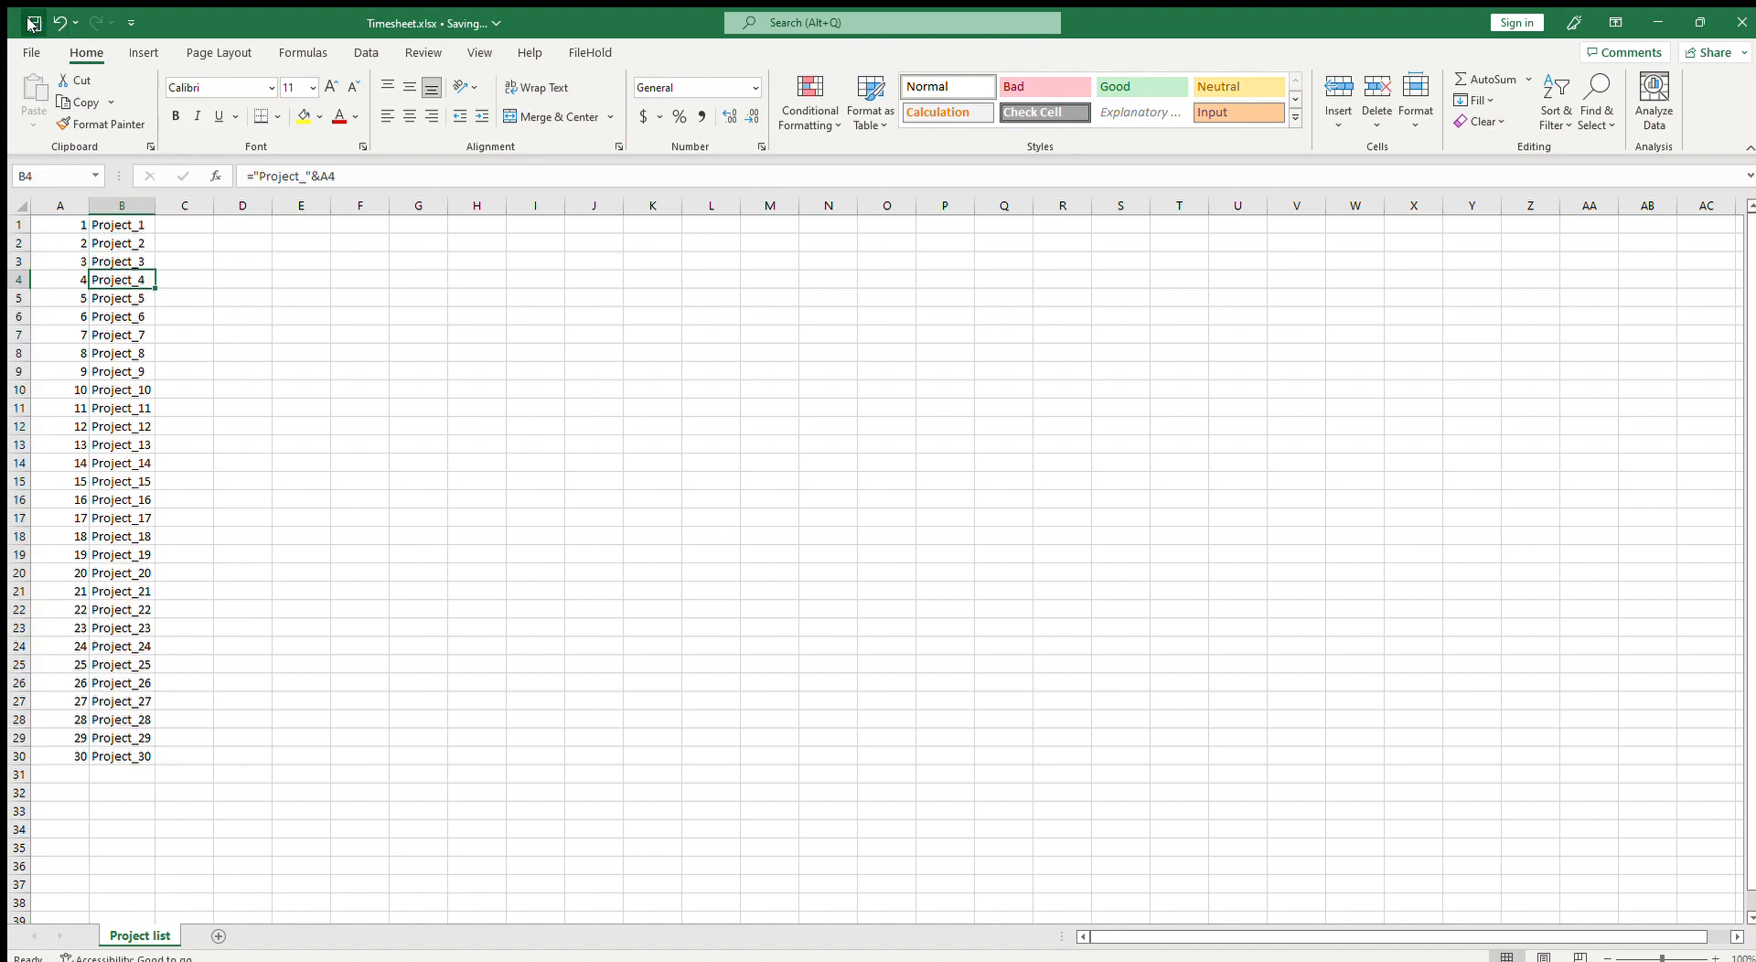
key("alt+Tab")
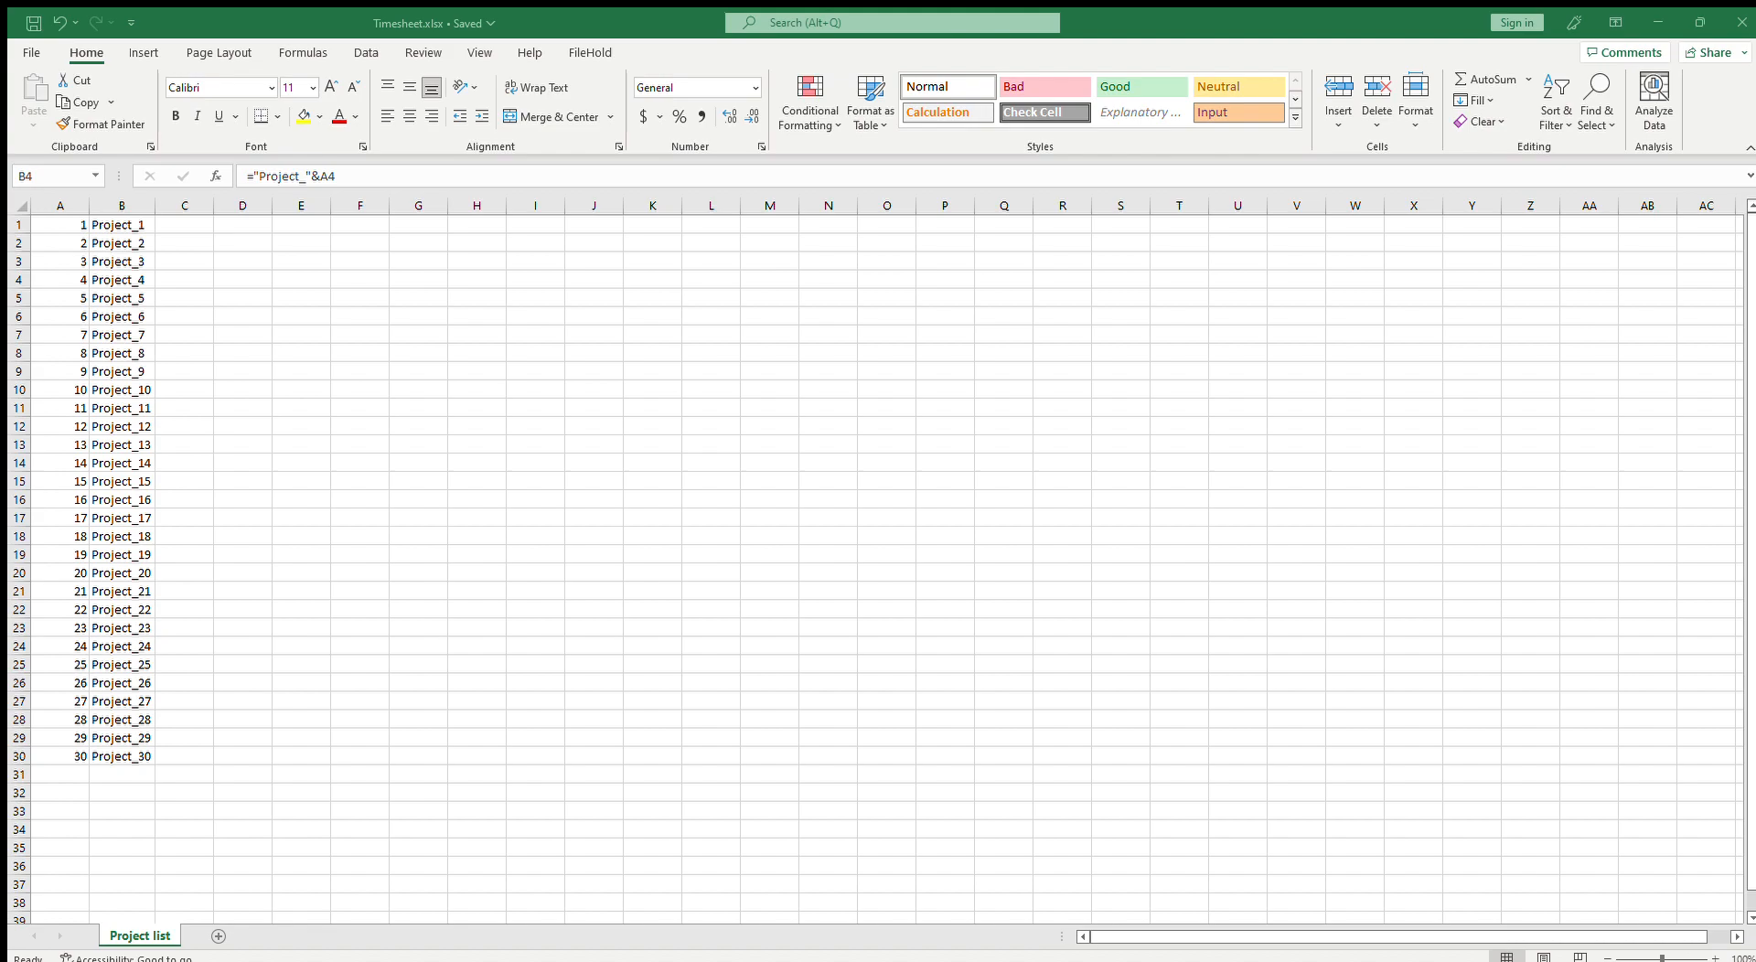
key("alt+Tab")
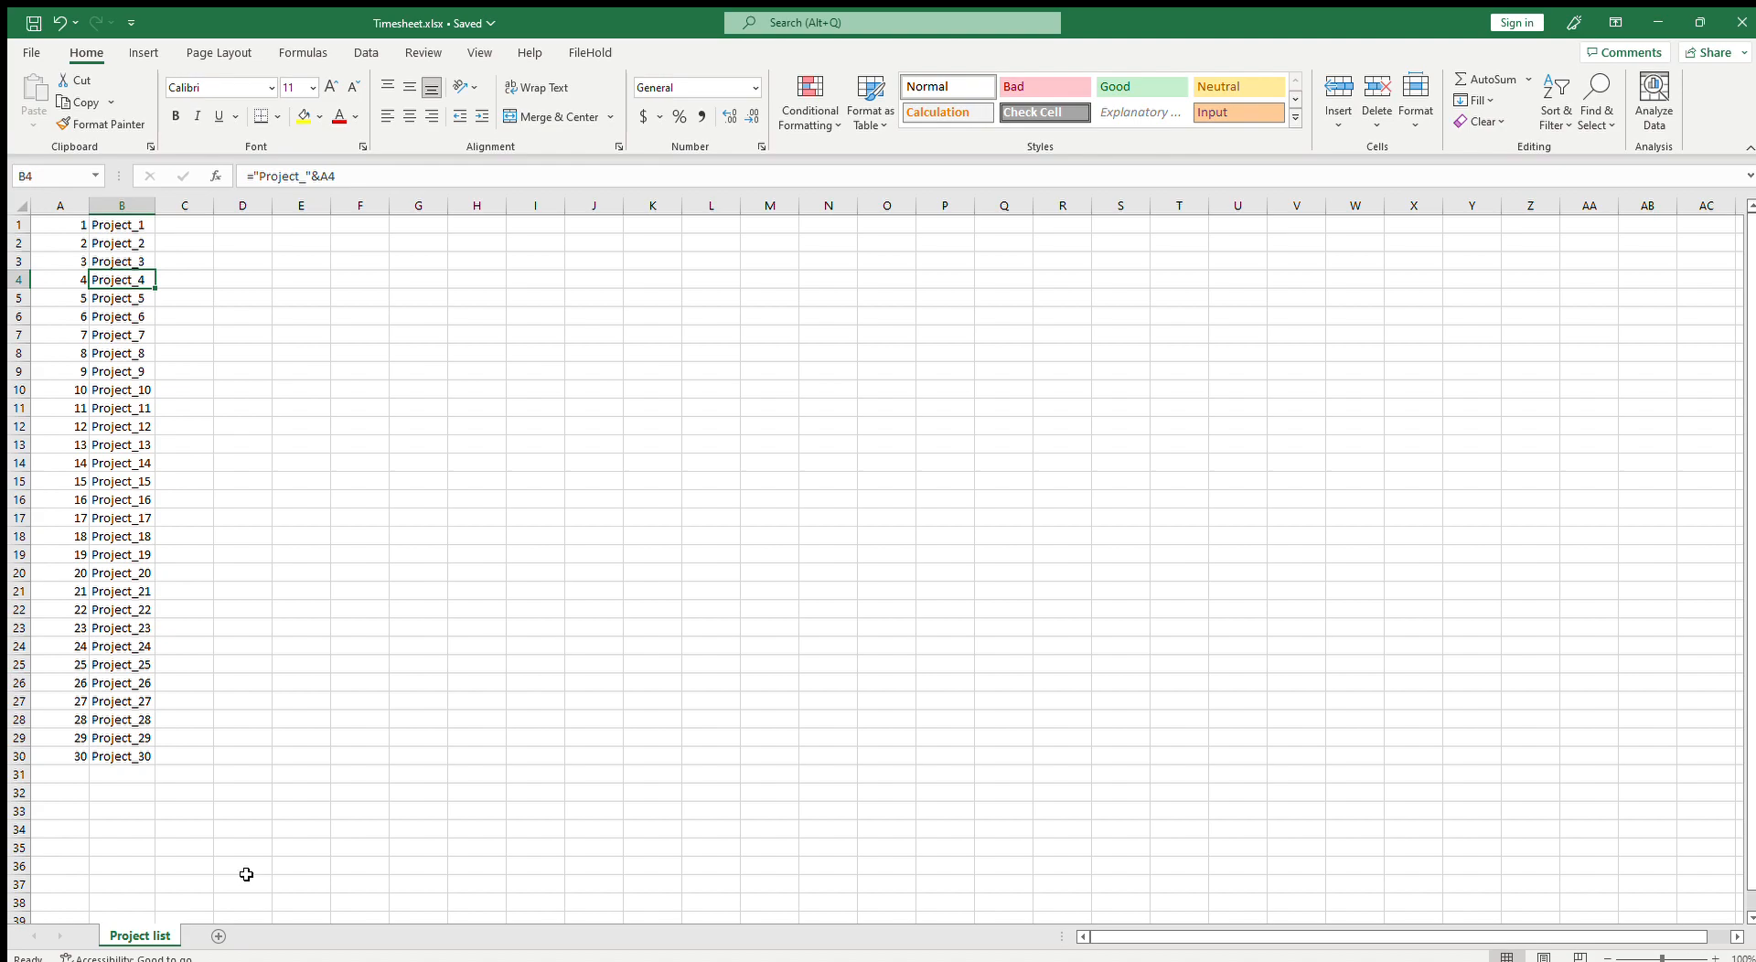
Step: Add a new sheet and rename it Master timesheet
left_click(261, 829)
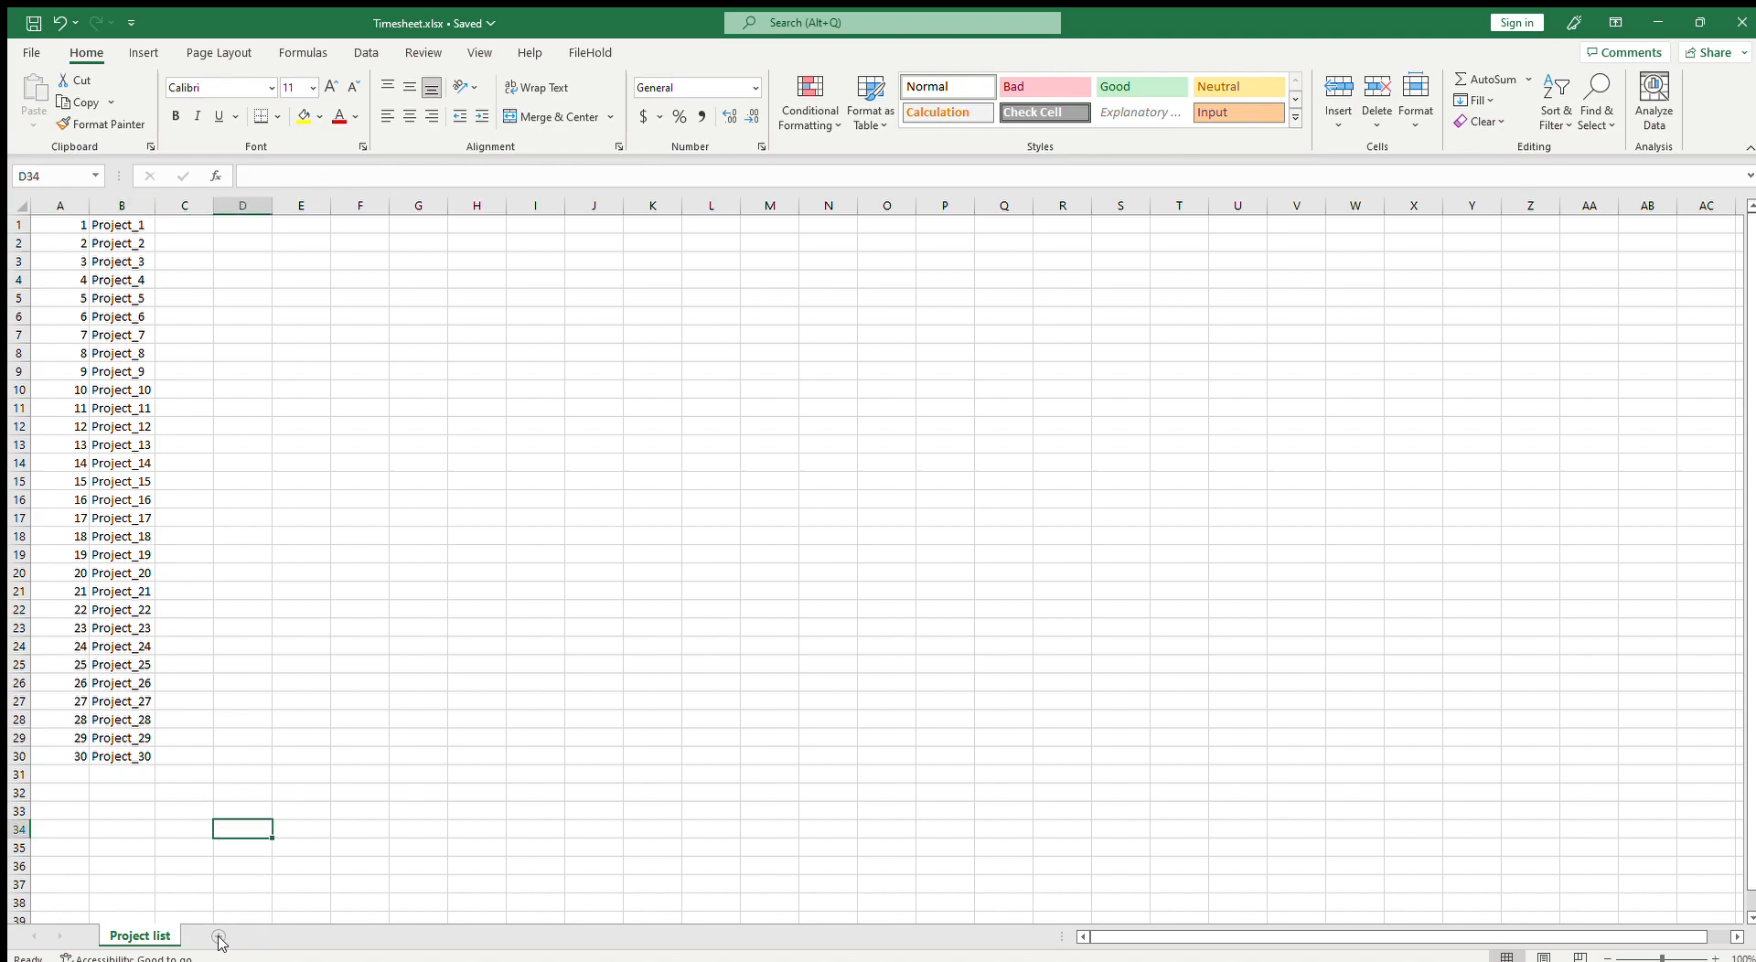
left_click(250, 936)
double_click(212, 935)
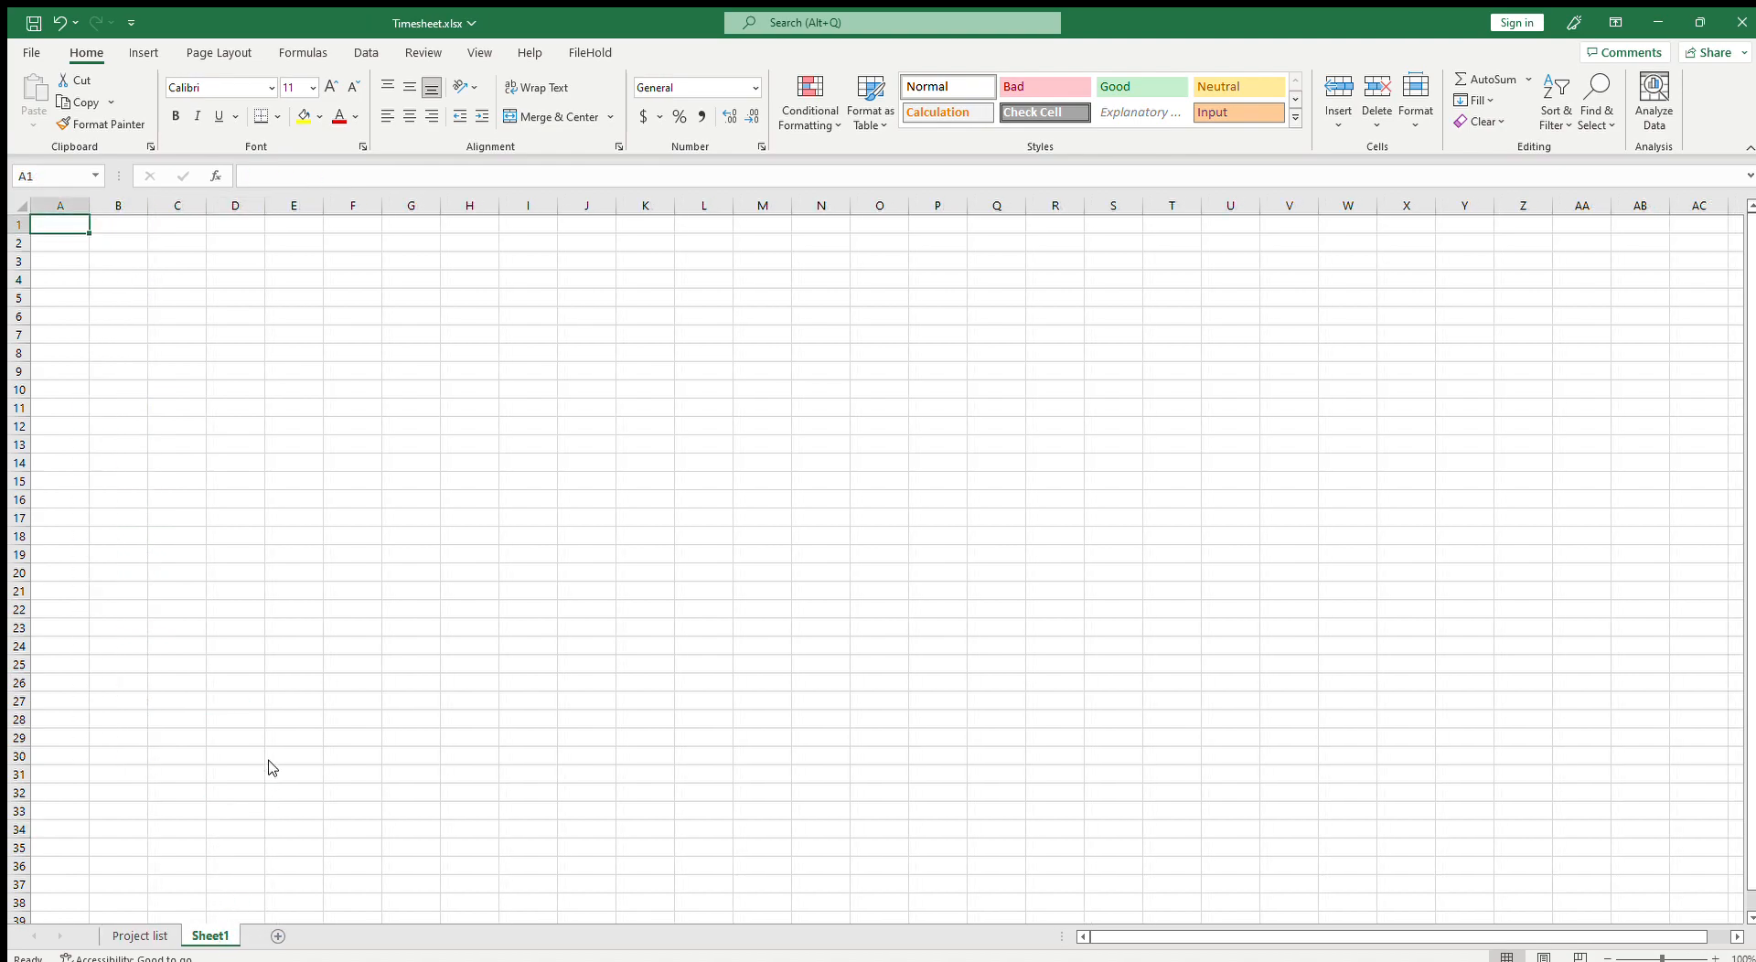
type("Maste")
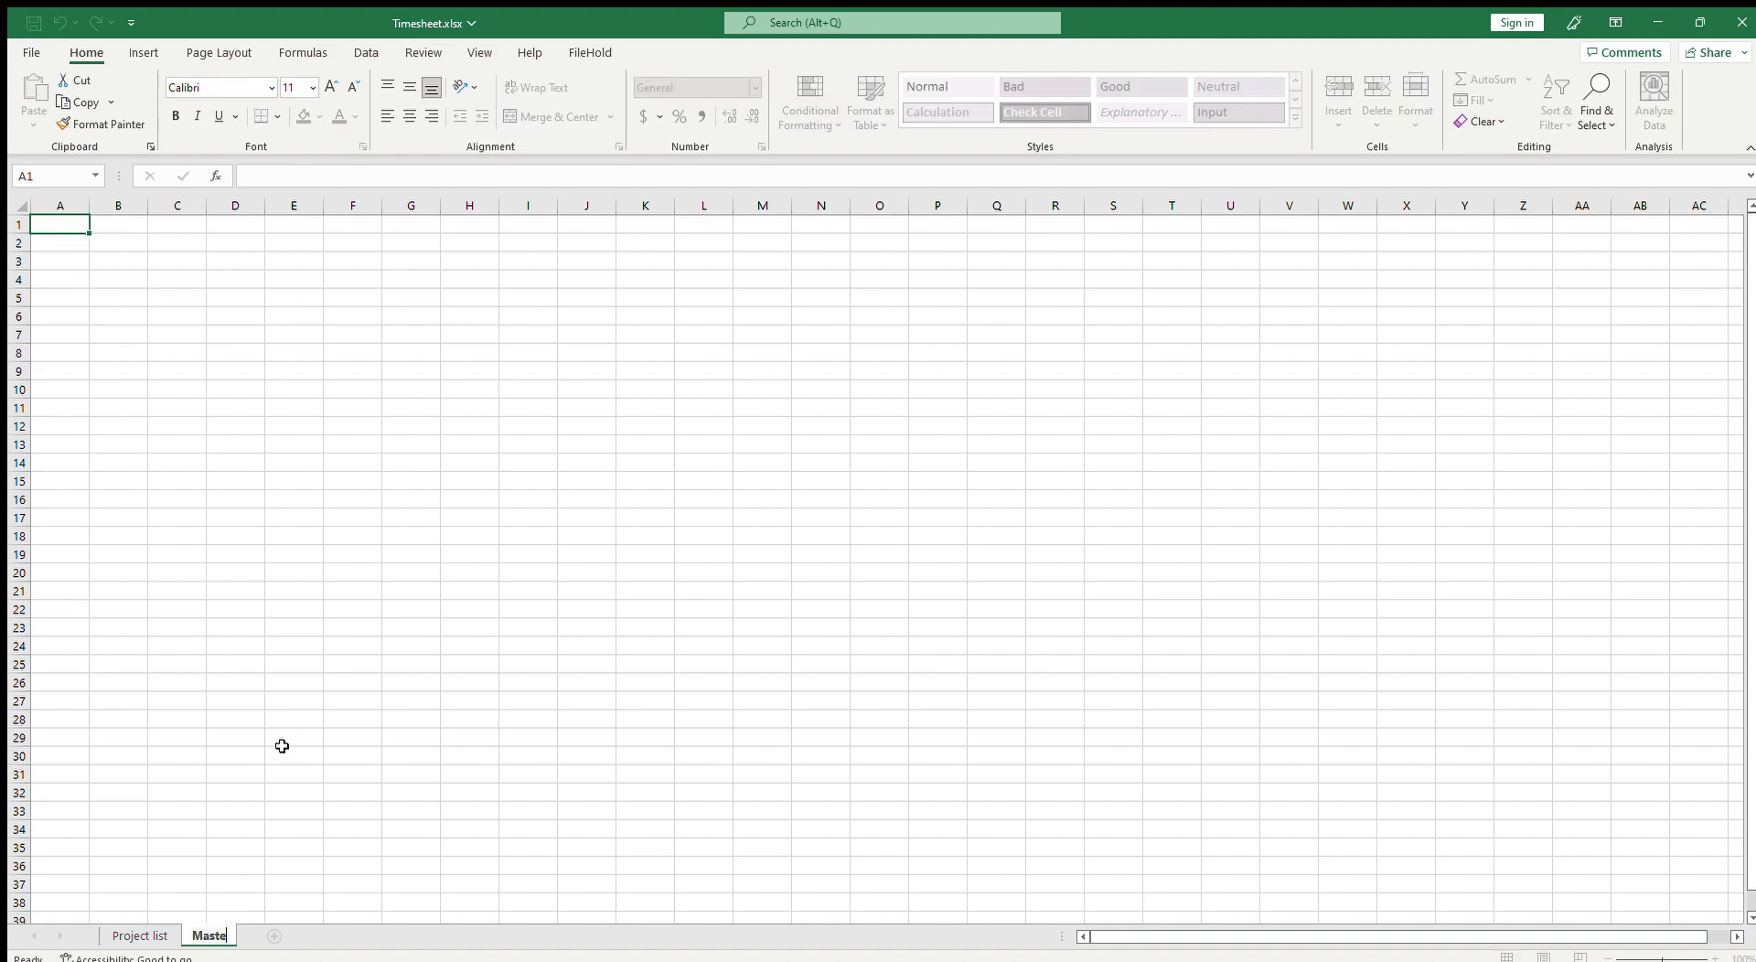
type("r timesheet")
key("Return")
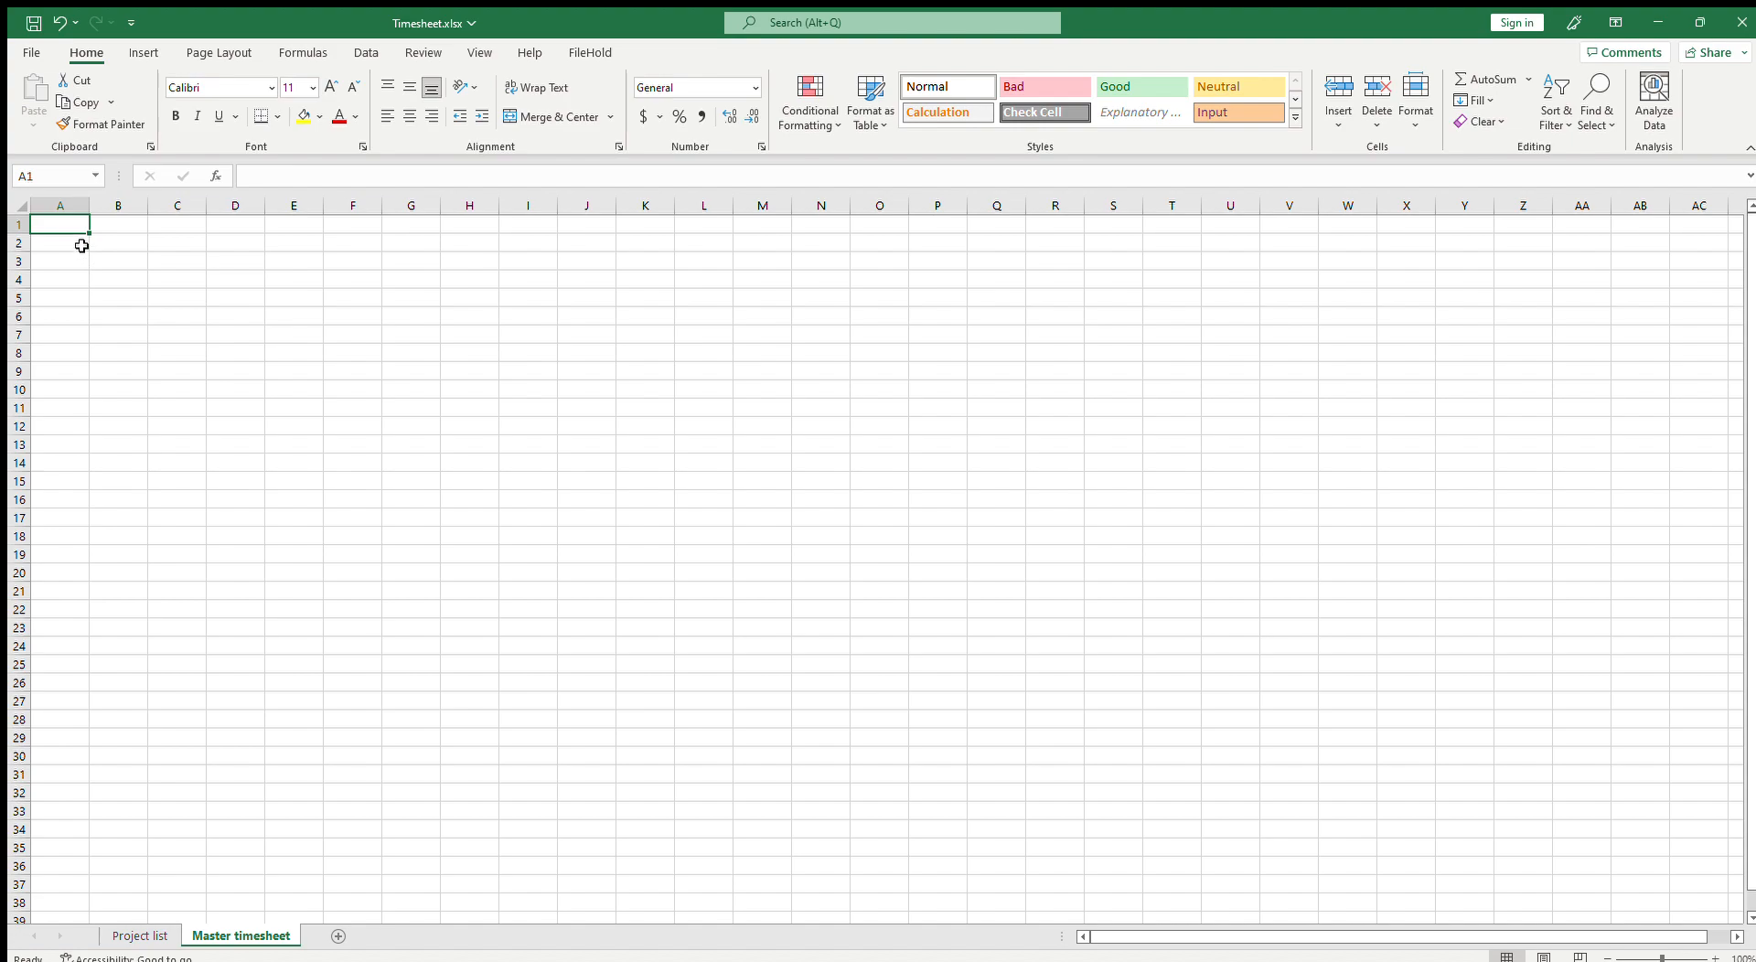
Step: Enter the date 1/1/2023 in cell B1
left_click_drag(79, 243, 63, 322)
left_click(119, 224)
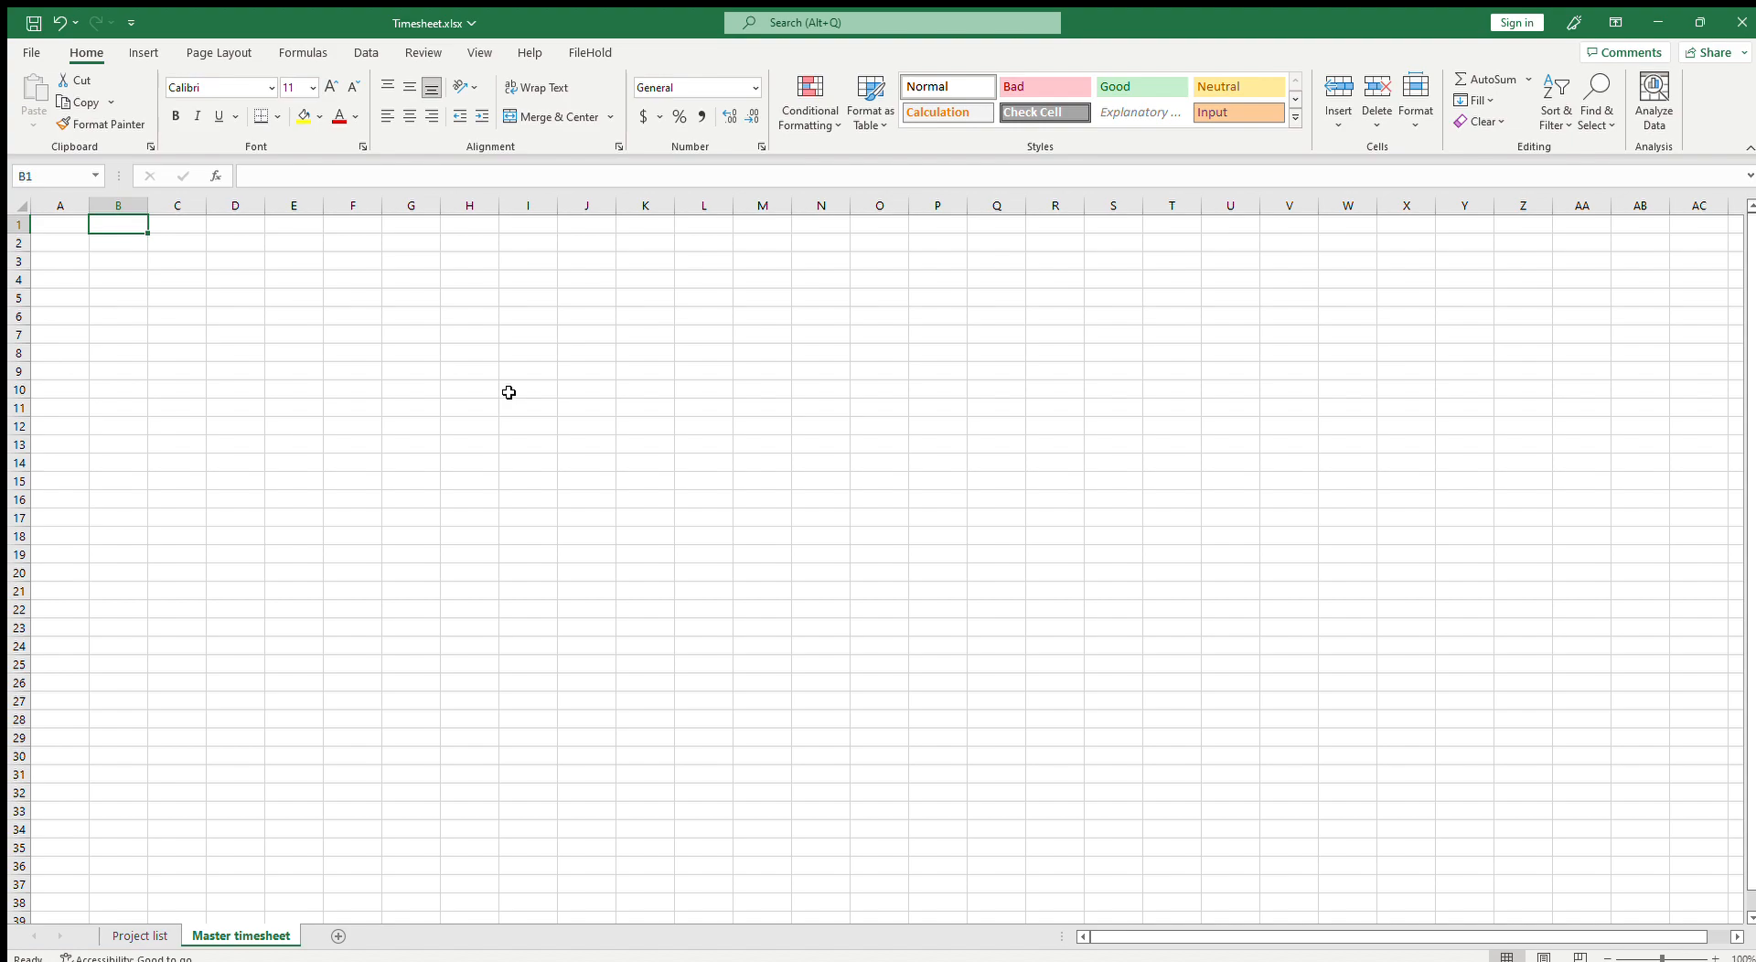
type("1/1/2023")
key("Tab")
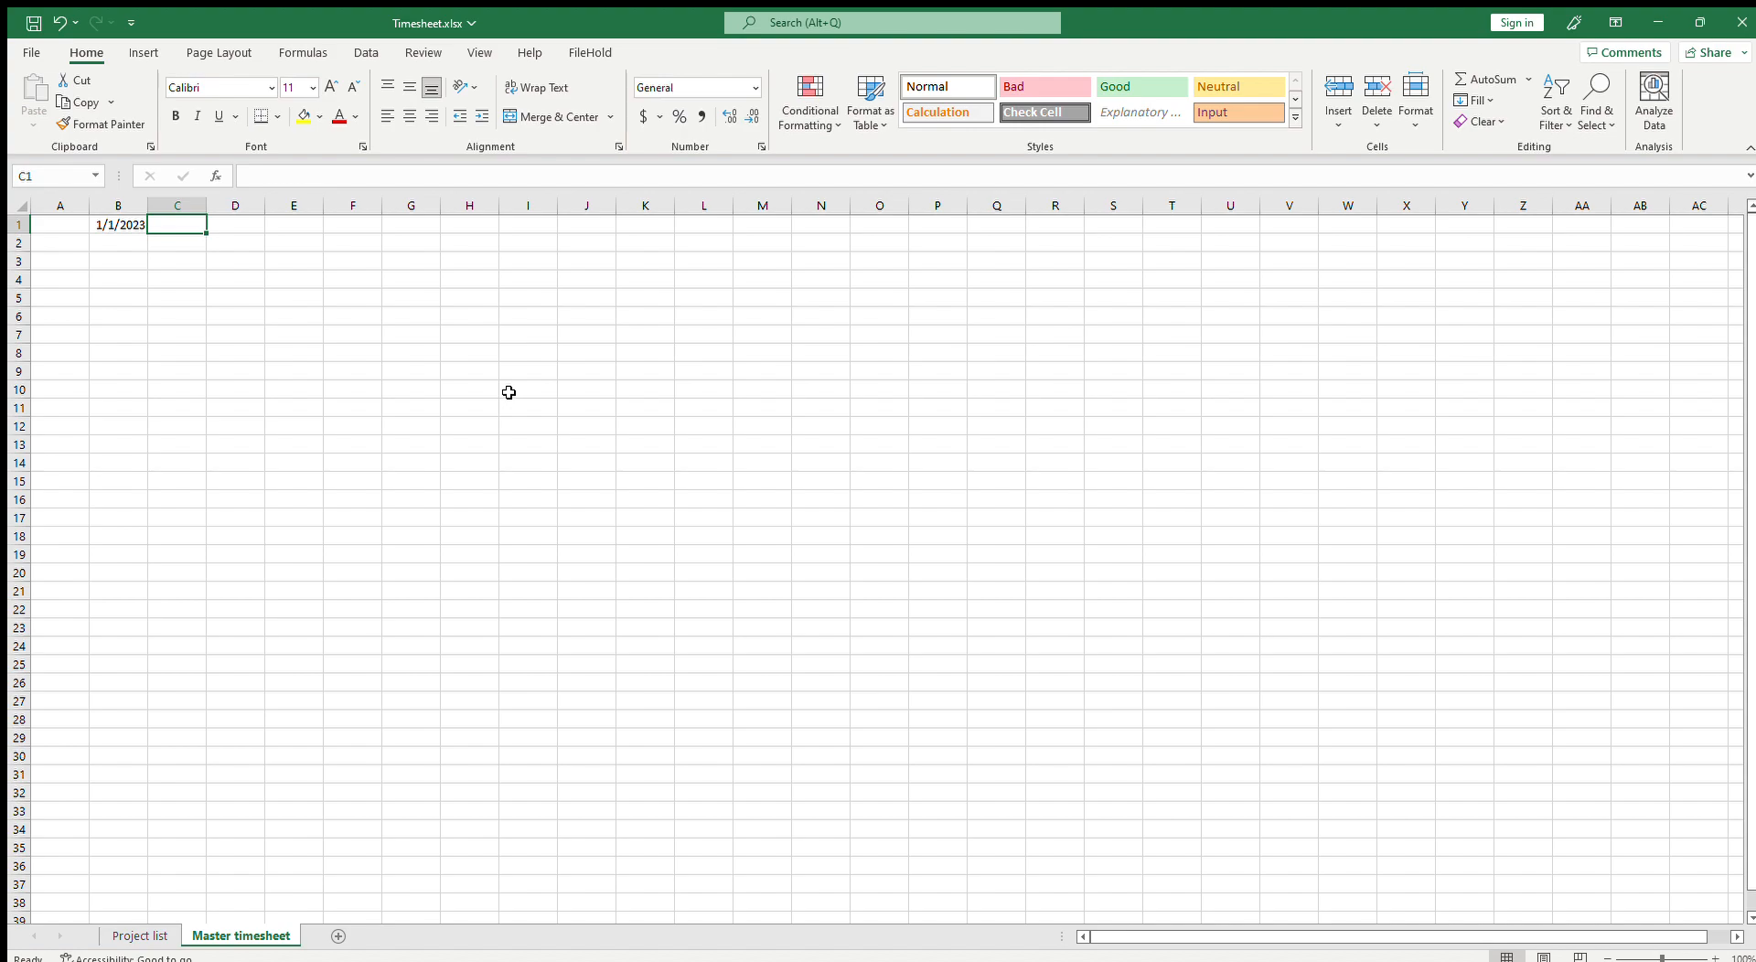
Step: Enter the formula =B1+1 in cell C1
type("=")
key("Left")
type("+")
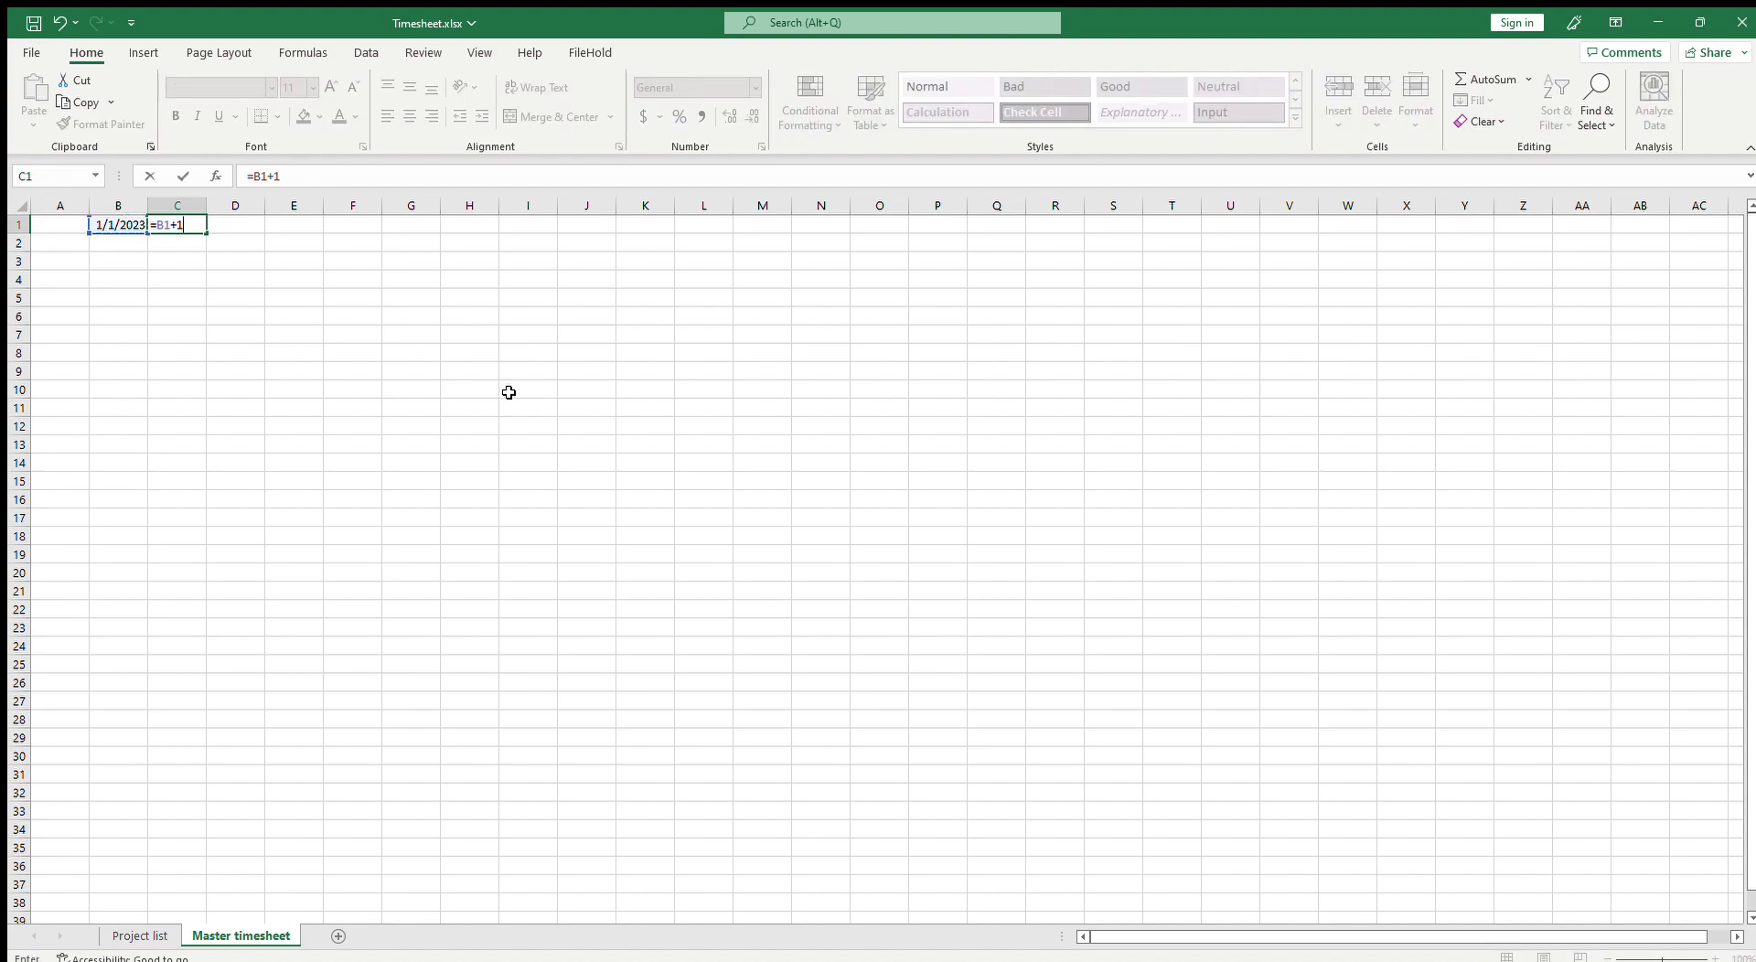
key("ctrl+Return")
Step: Fill the date formula across row 1 through column AF, ending at 1/31/2023
left_click_drag(206, 233, 1517, 305)
left_click(259, 230)
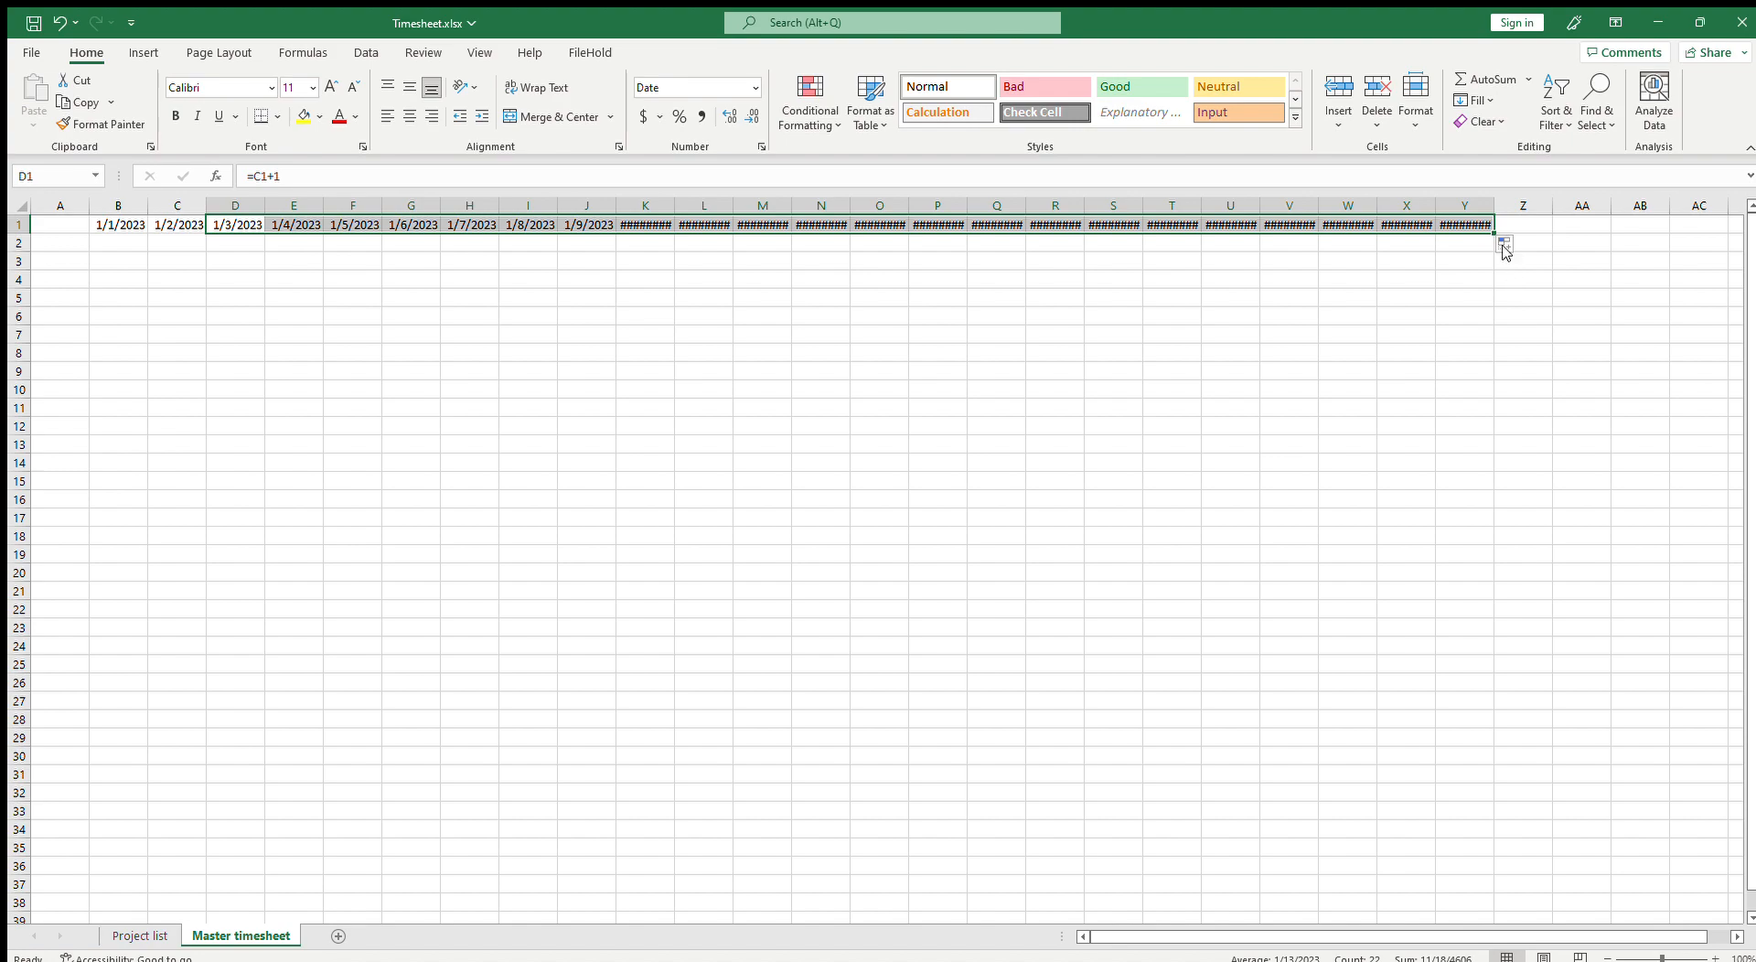
double_click(1494, 206)
left_click_drag(1496, 236, 1720, 240)
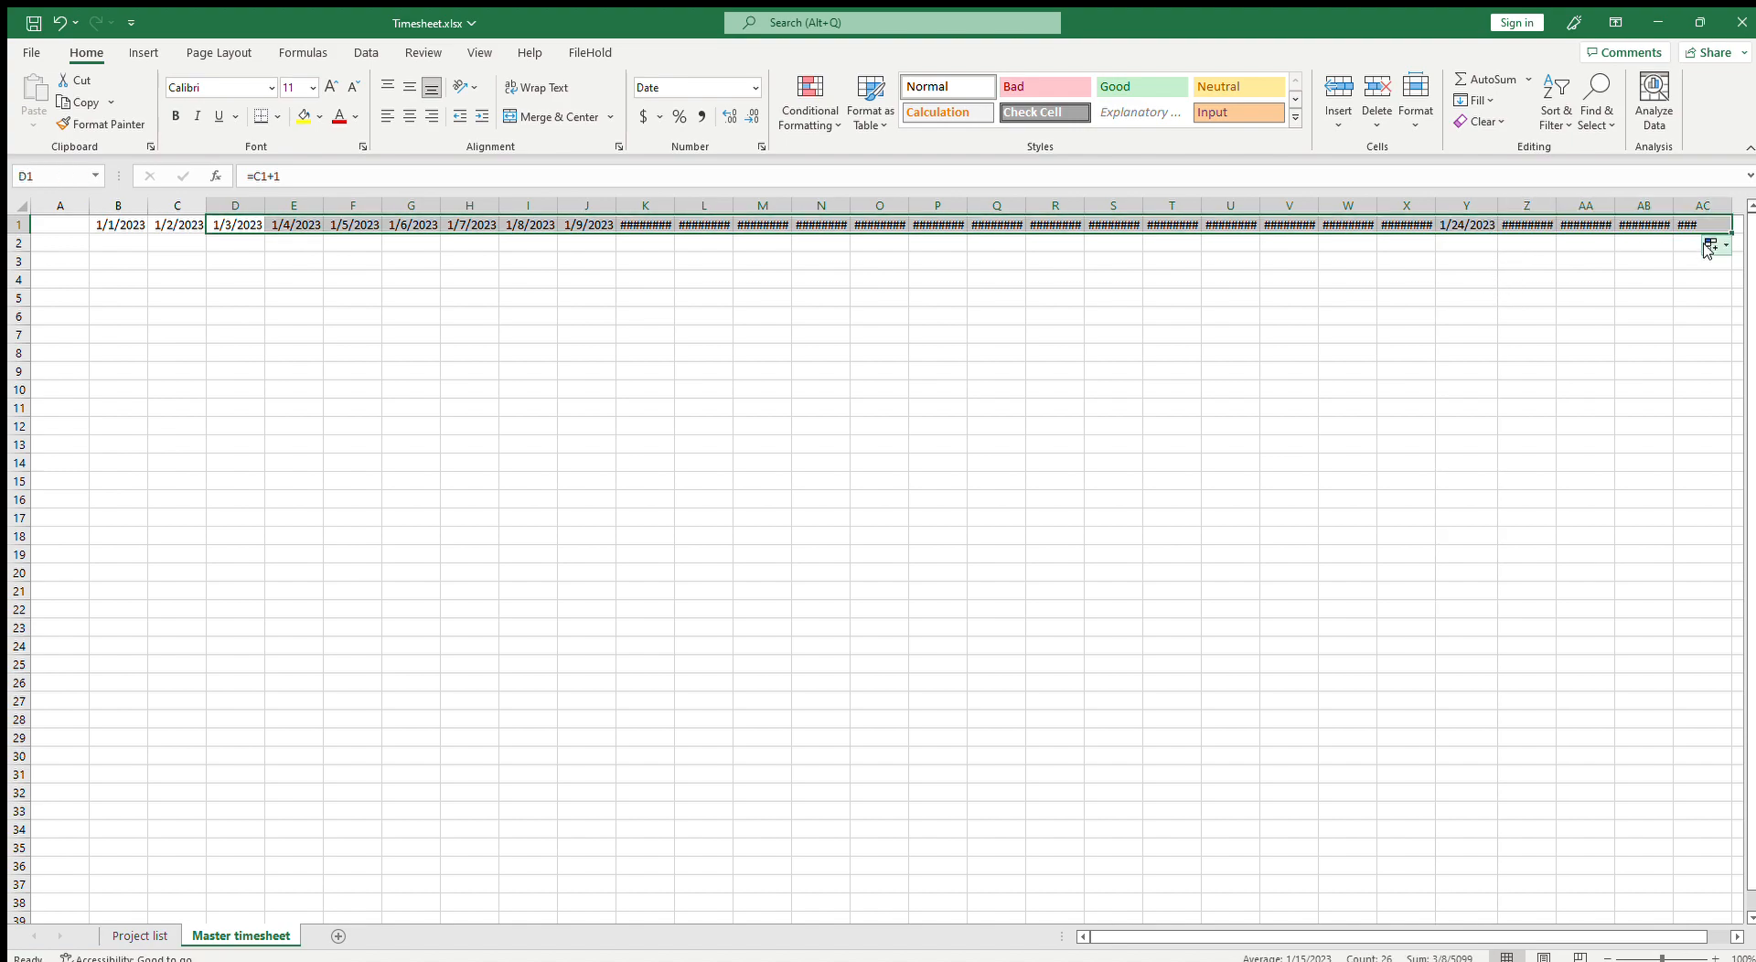
double_click(1727, 205)
left_click(1735, 936)
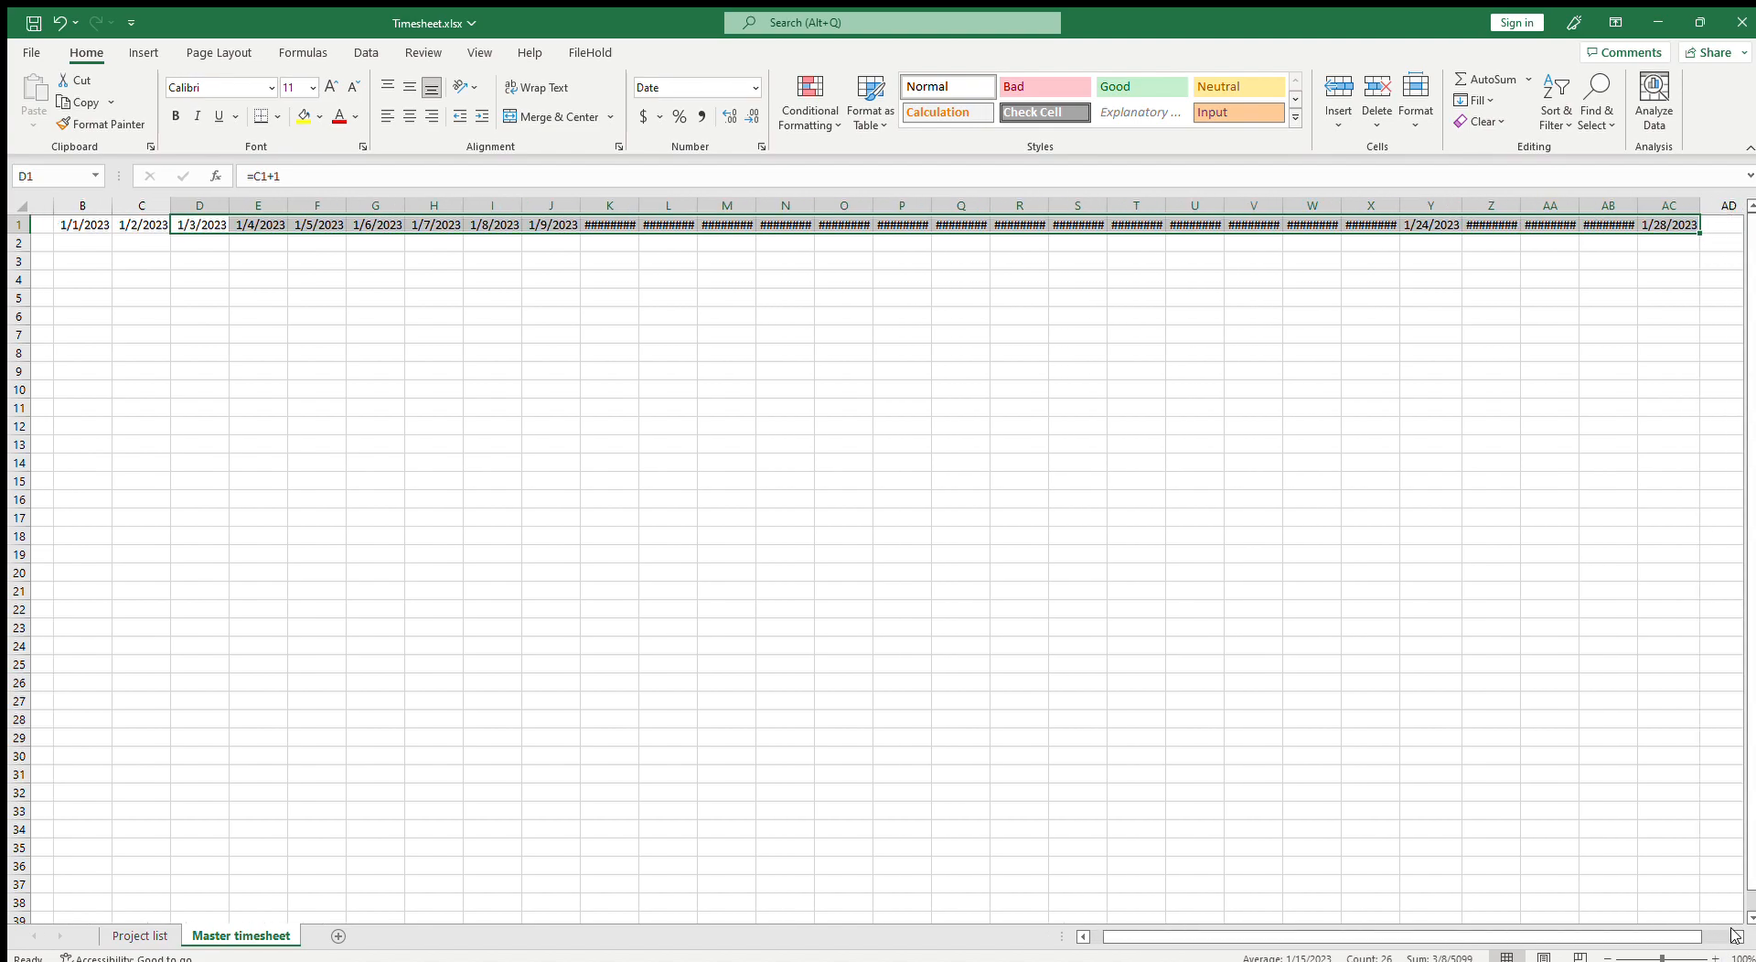
left_click(1736, 936)
left_click(1736, 936)
left_click_drag(1501, 232, 1678, 239)
left_click(1652, 318)
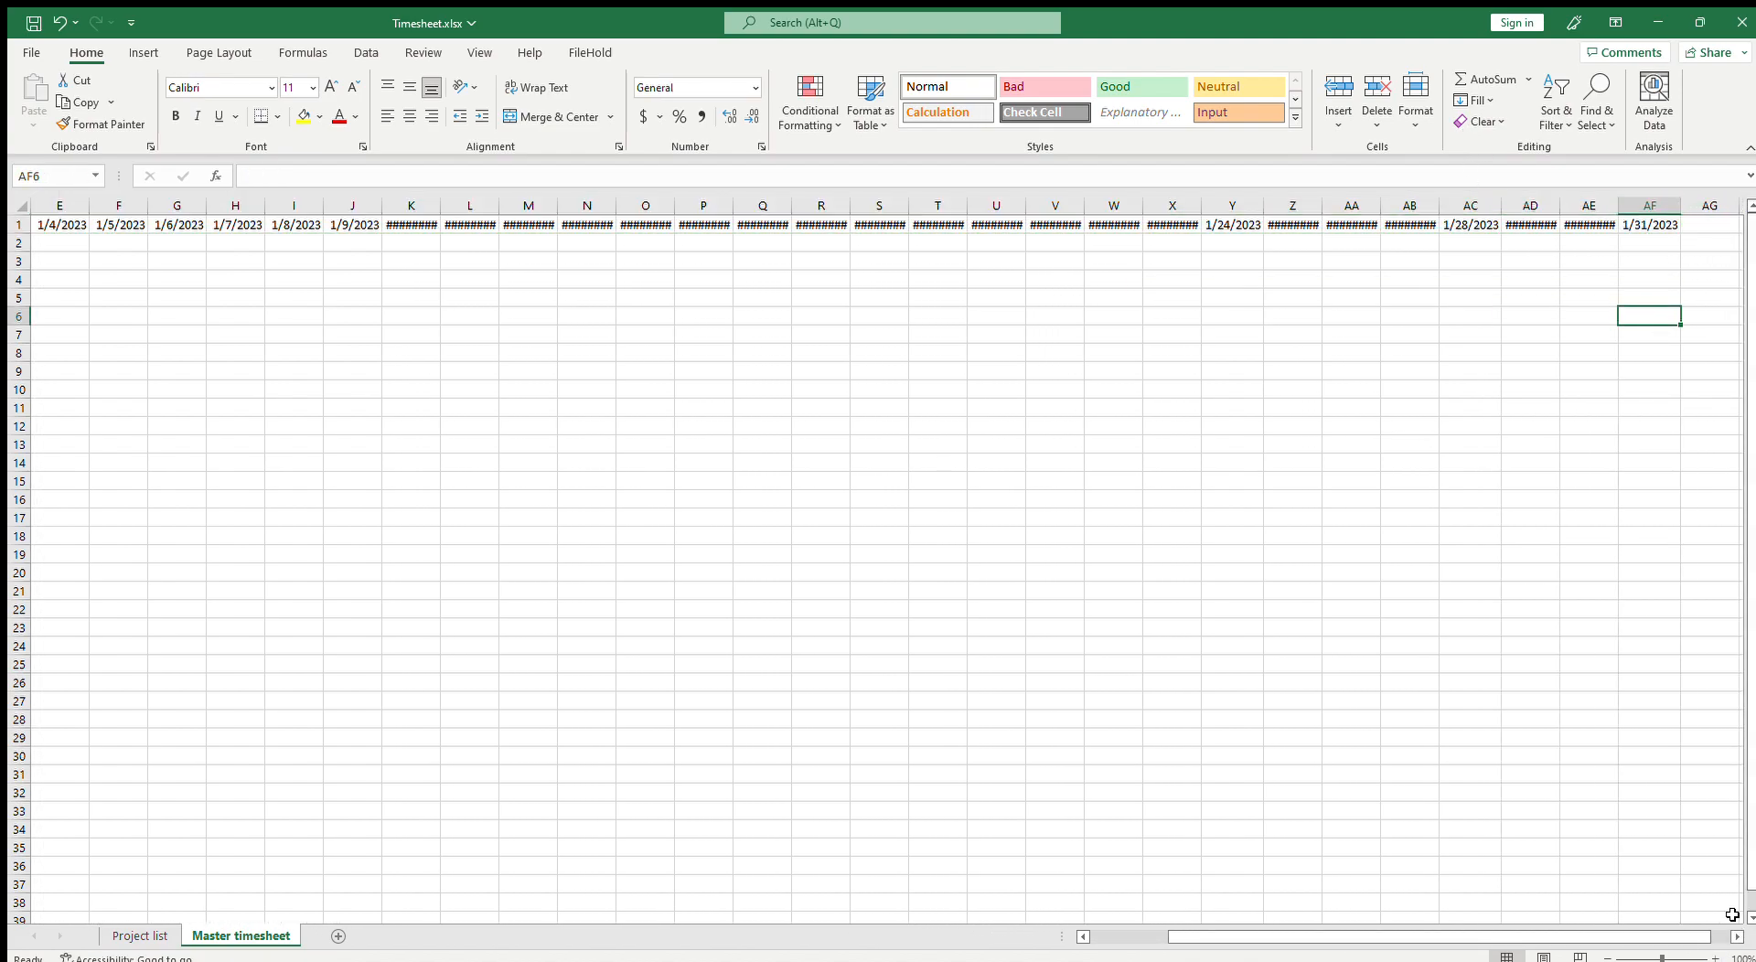
left_click_drag(1697, 947, 1610, 948)
left_click(177, 370)
left_click(133, 244)
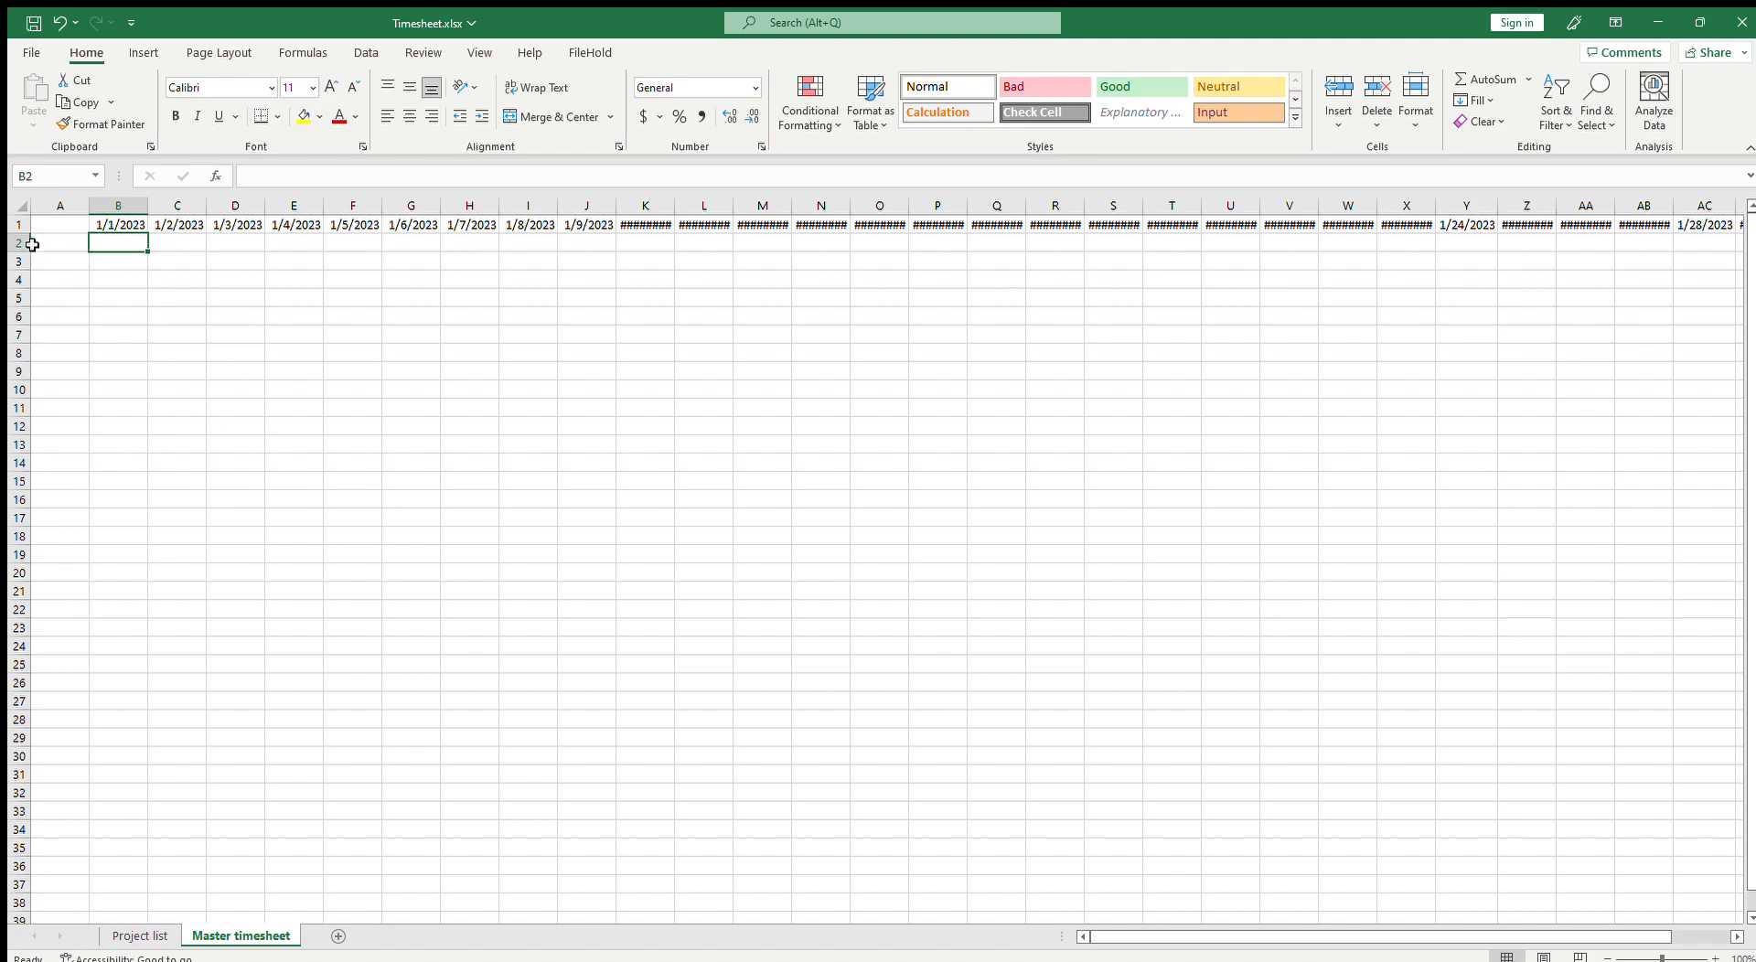
left_click(61, 252)
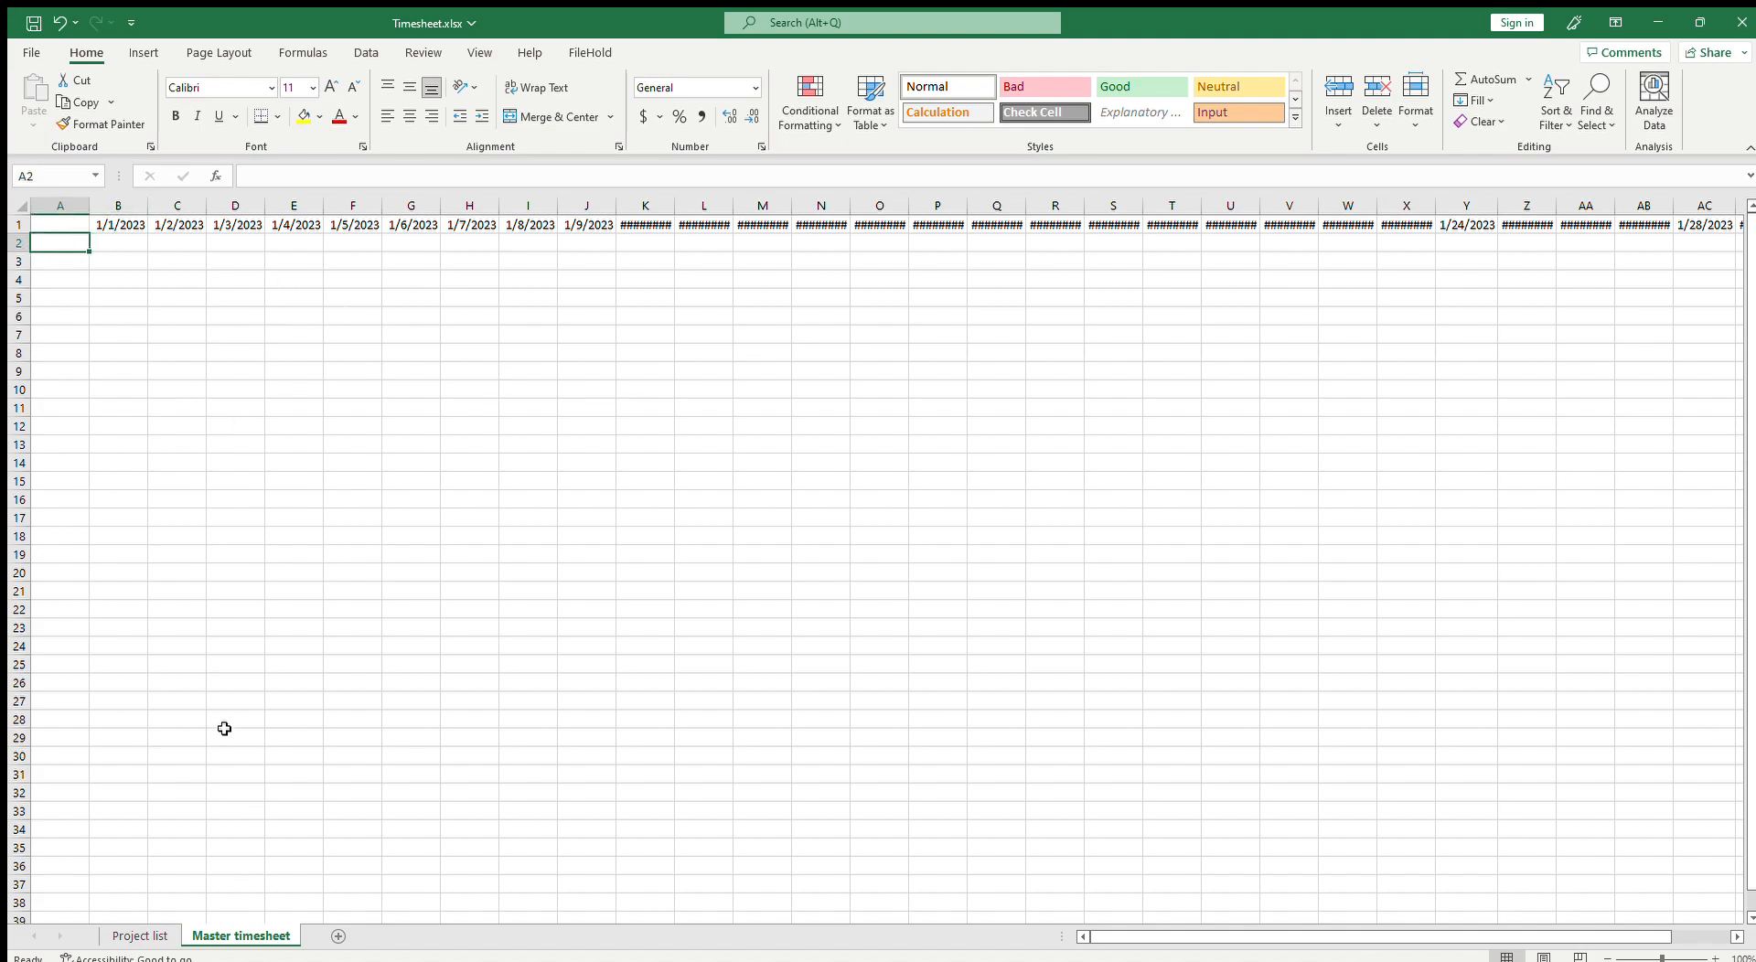
left_click(113, 249)
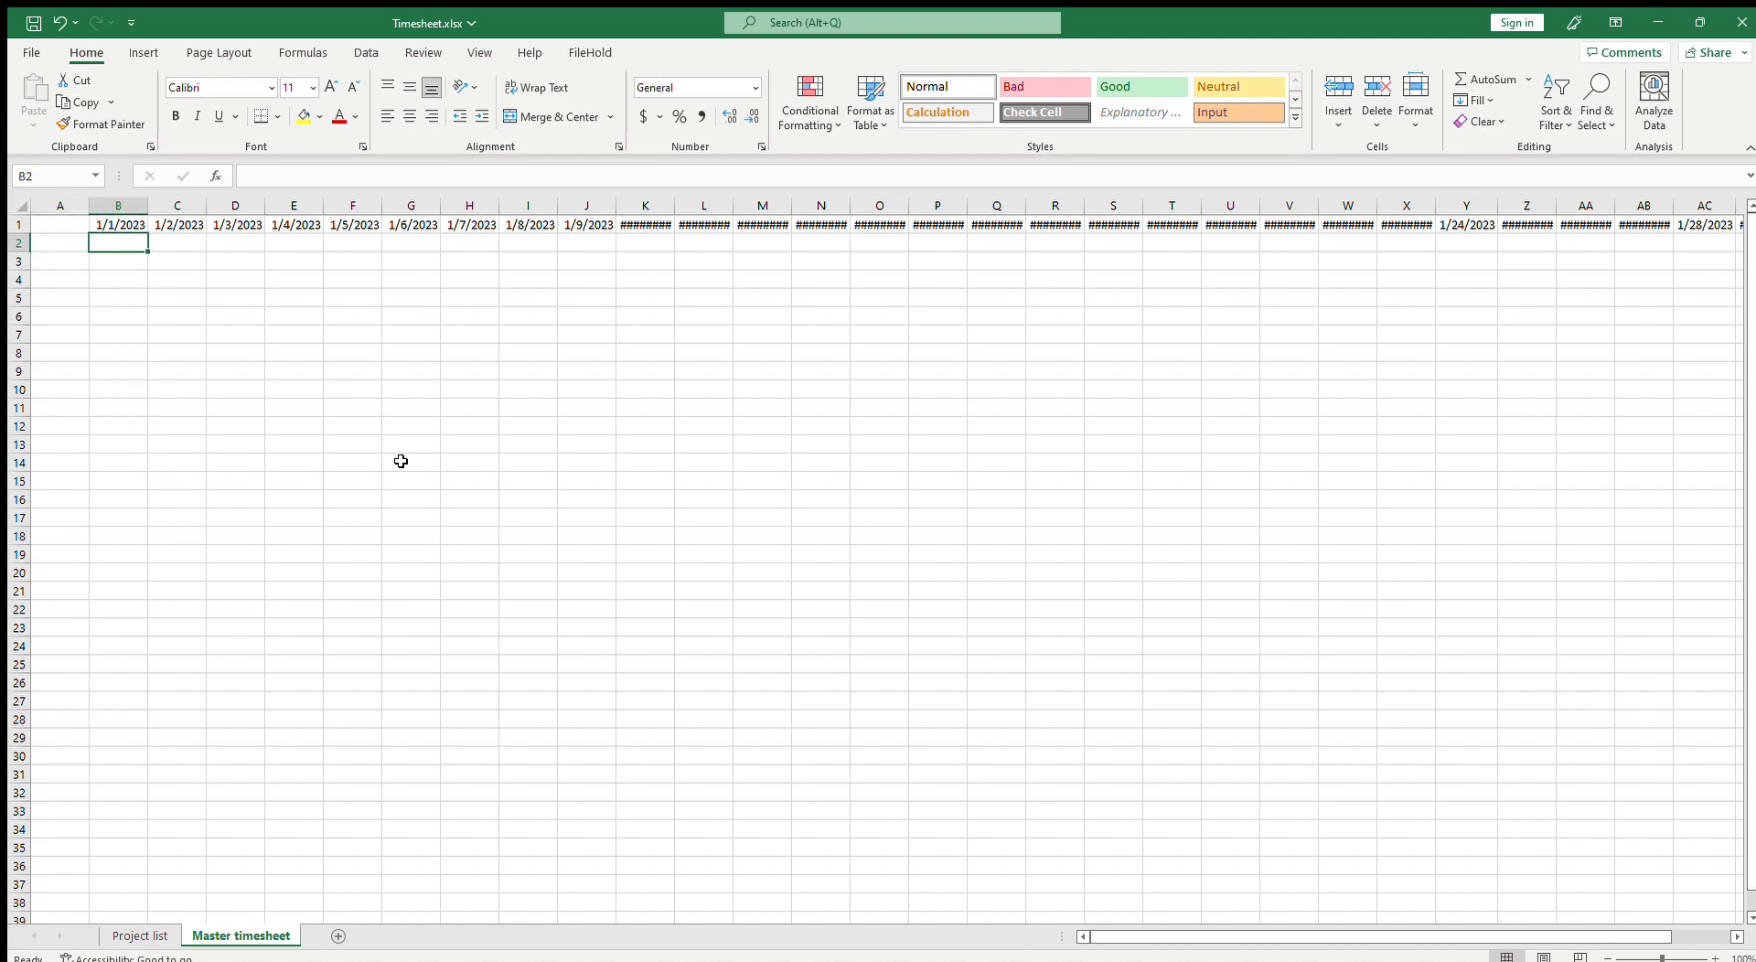
left_click_drag(62, 244, 57, 318)
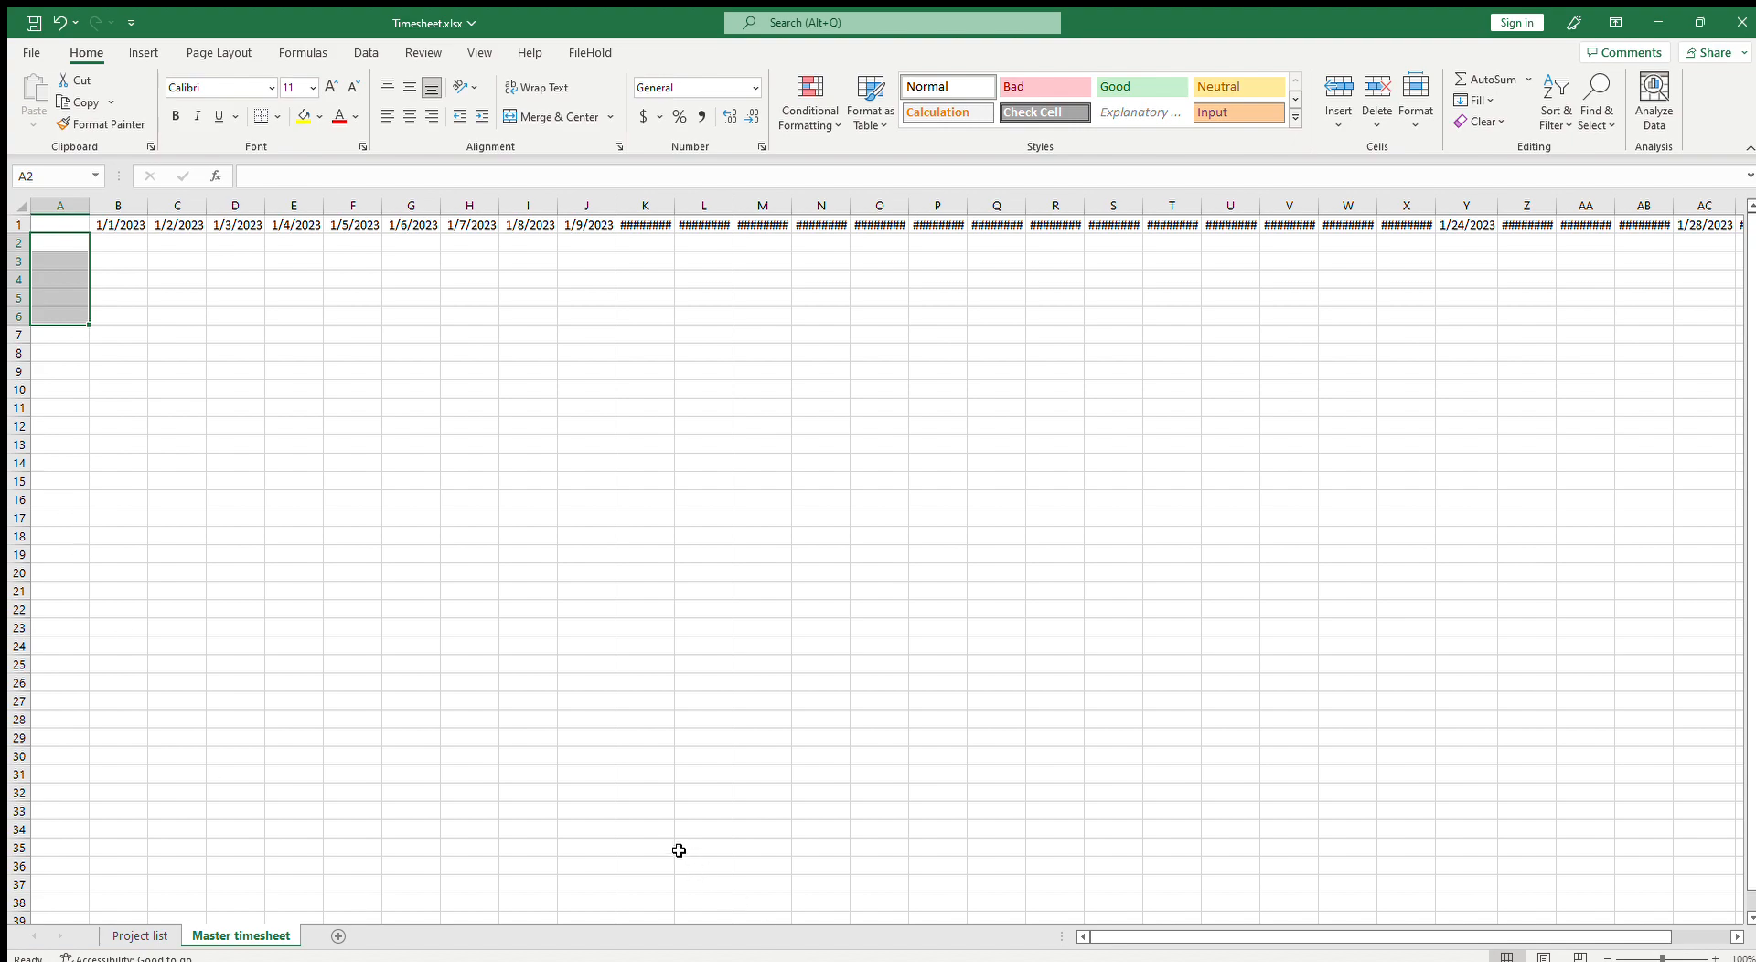
left_click(108, 249)
left_click(171, 267)
left_click(260, 285)
left_click(424, 257)
left_click(648, 317)
left_click(784, 297)
left_click(839, 266)
left_click(864, 261)
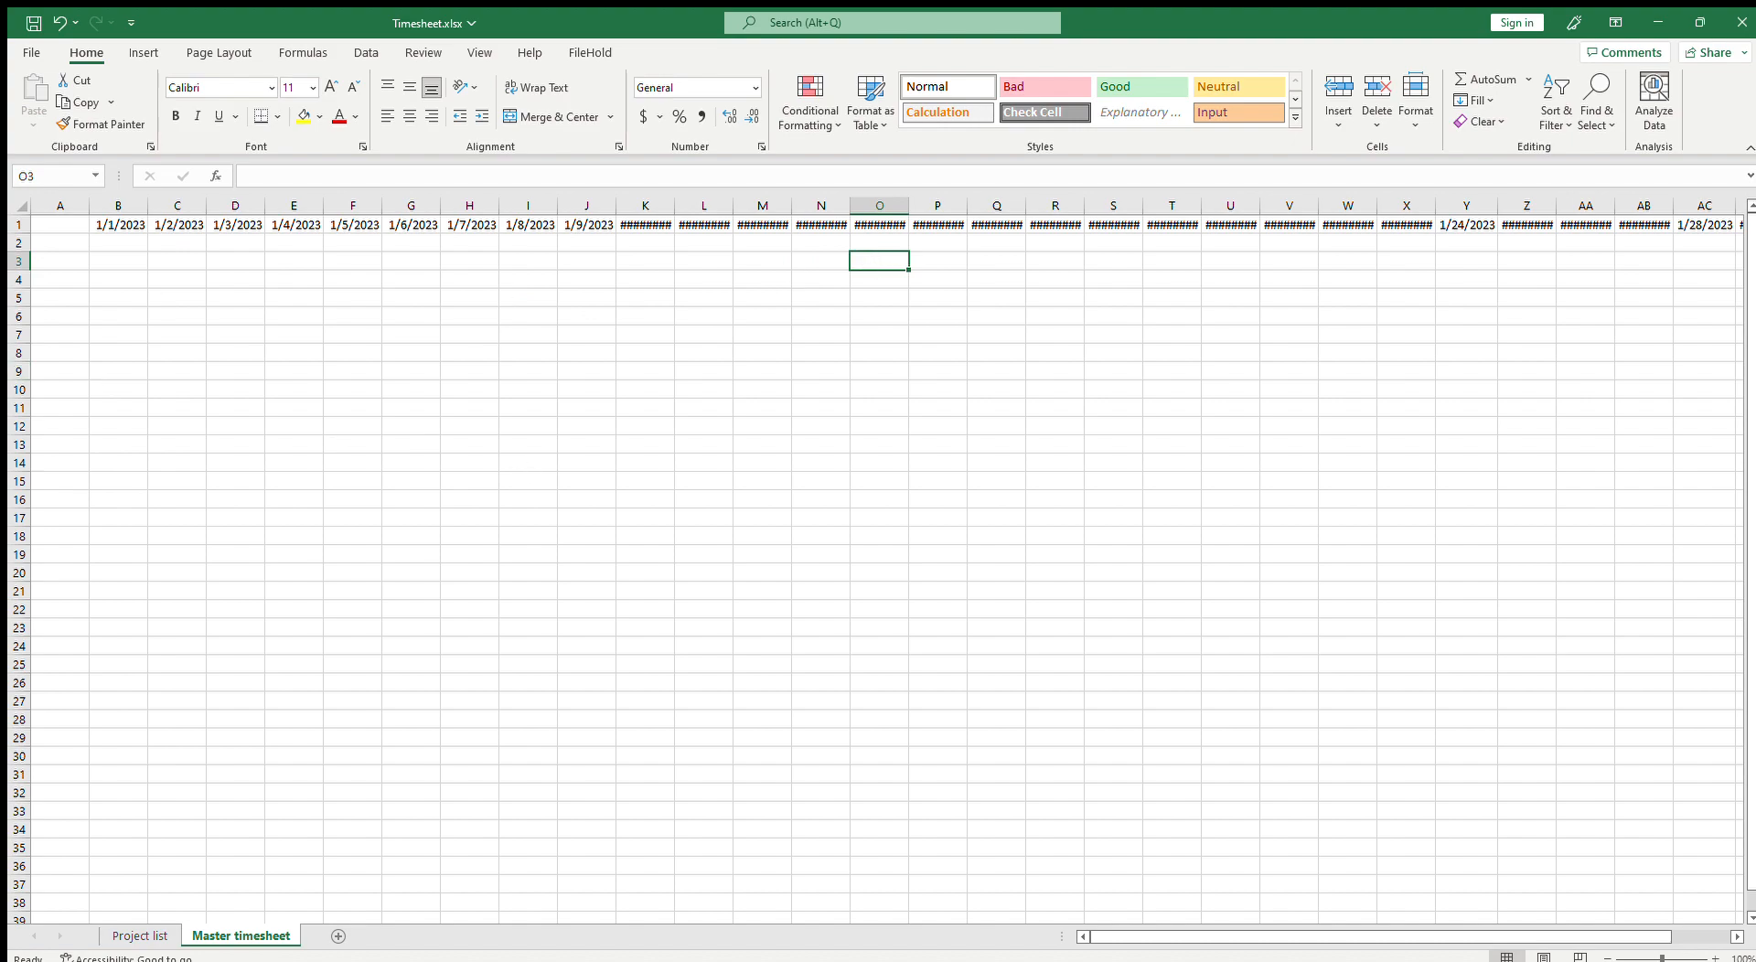
Step: Enter =INDEX('Project list'!B:B,MATCH(RANDBETWEEN(1,30),'Project list'!A:A,0)) in cell A2
left_click(50, 240)
type("=")
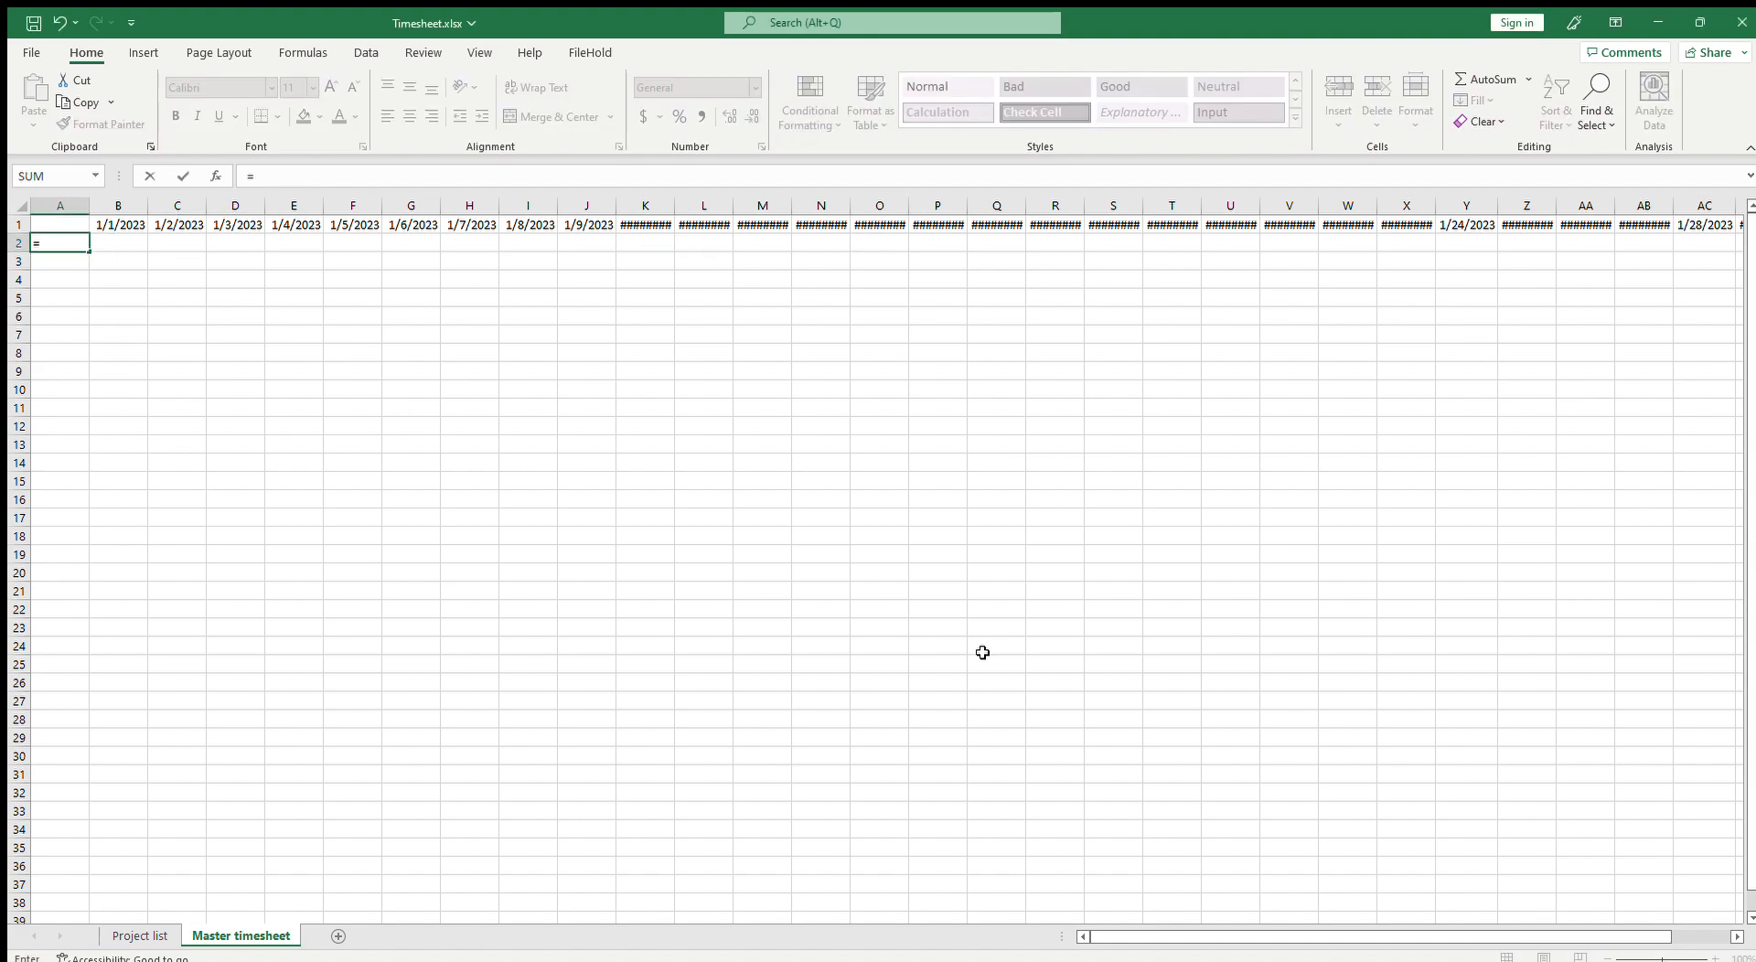
type("INDEX(")
left_click(140, 935)
left_click(132, 209)
type(",match(rand")
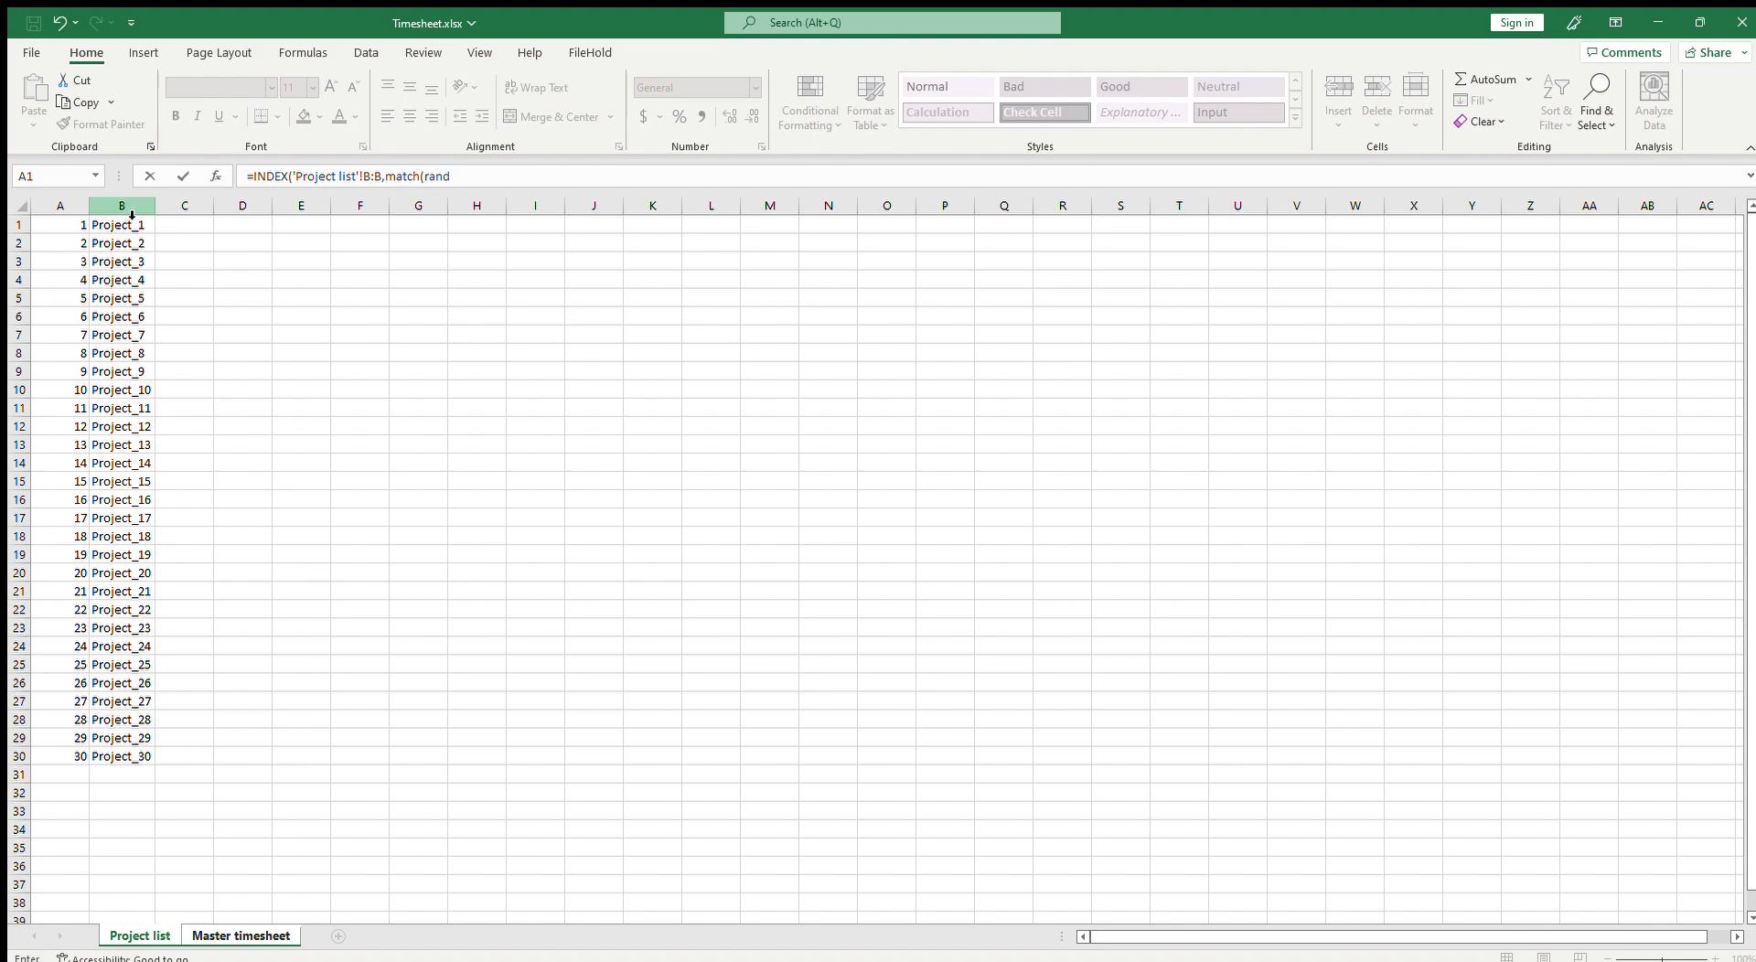
key("Tab")
left_click(86, 208)
type(",30),'Project list'!A:A,")
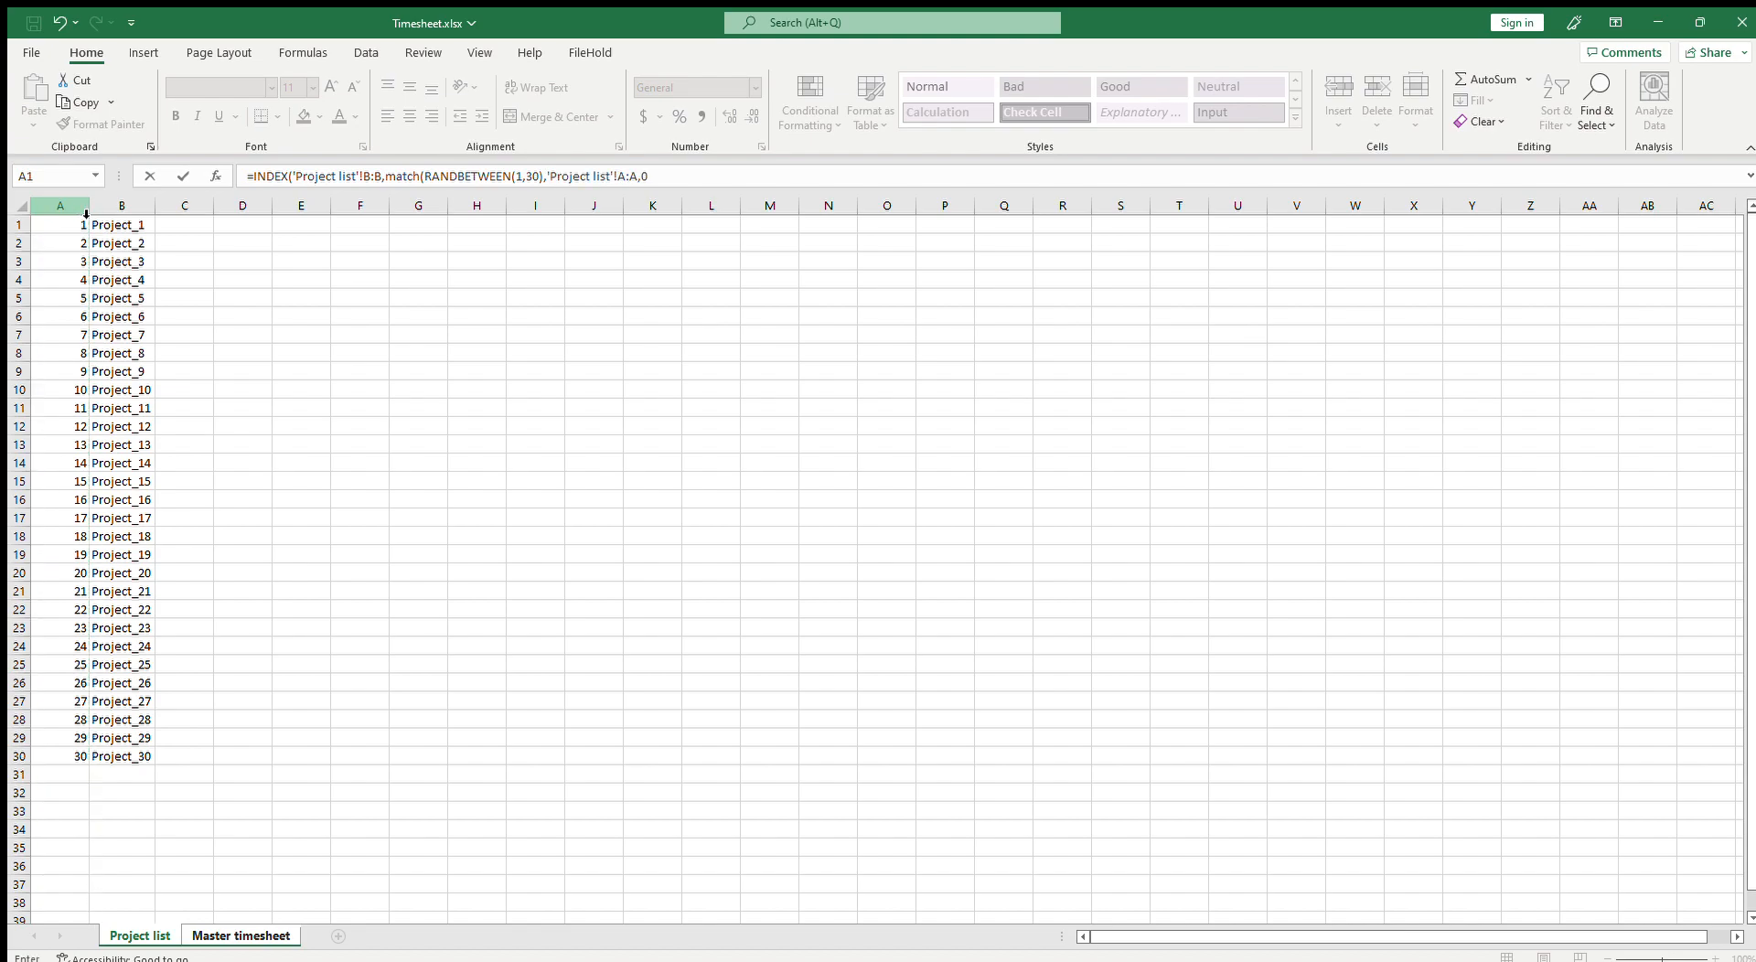
type("0))")
key("Return")
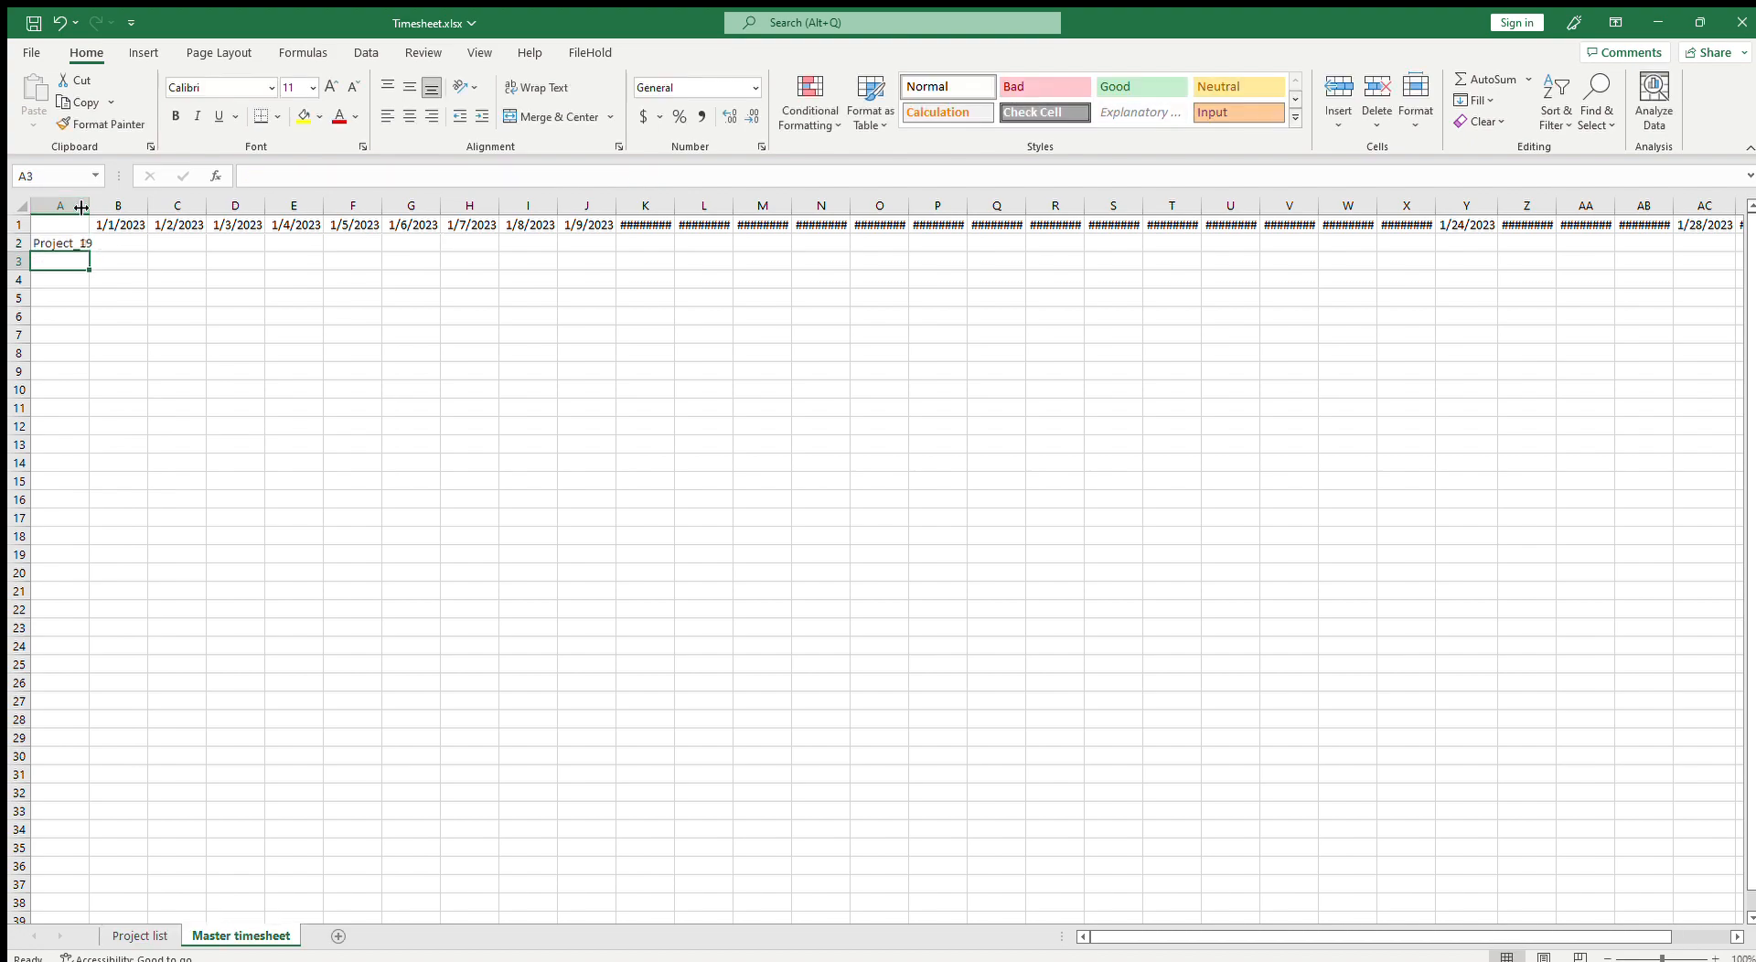
Step: Autofit column A and fill the random project formula down to row 7
double_click(92, 206)
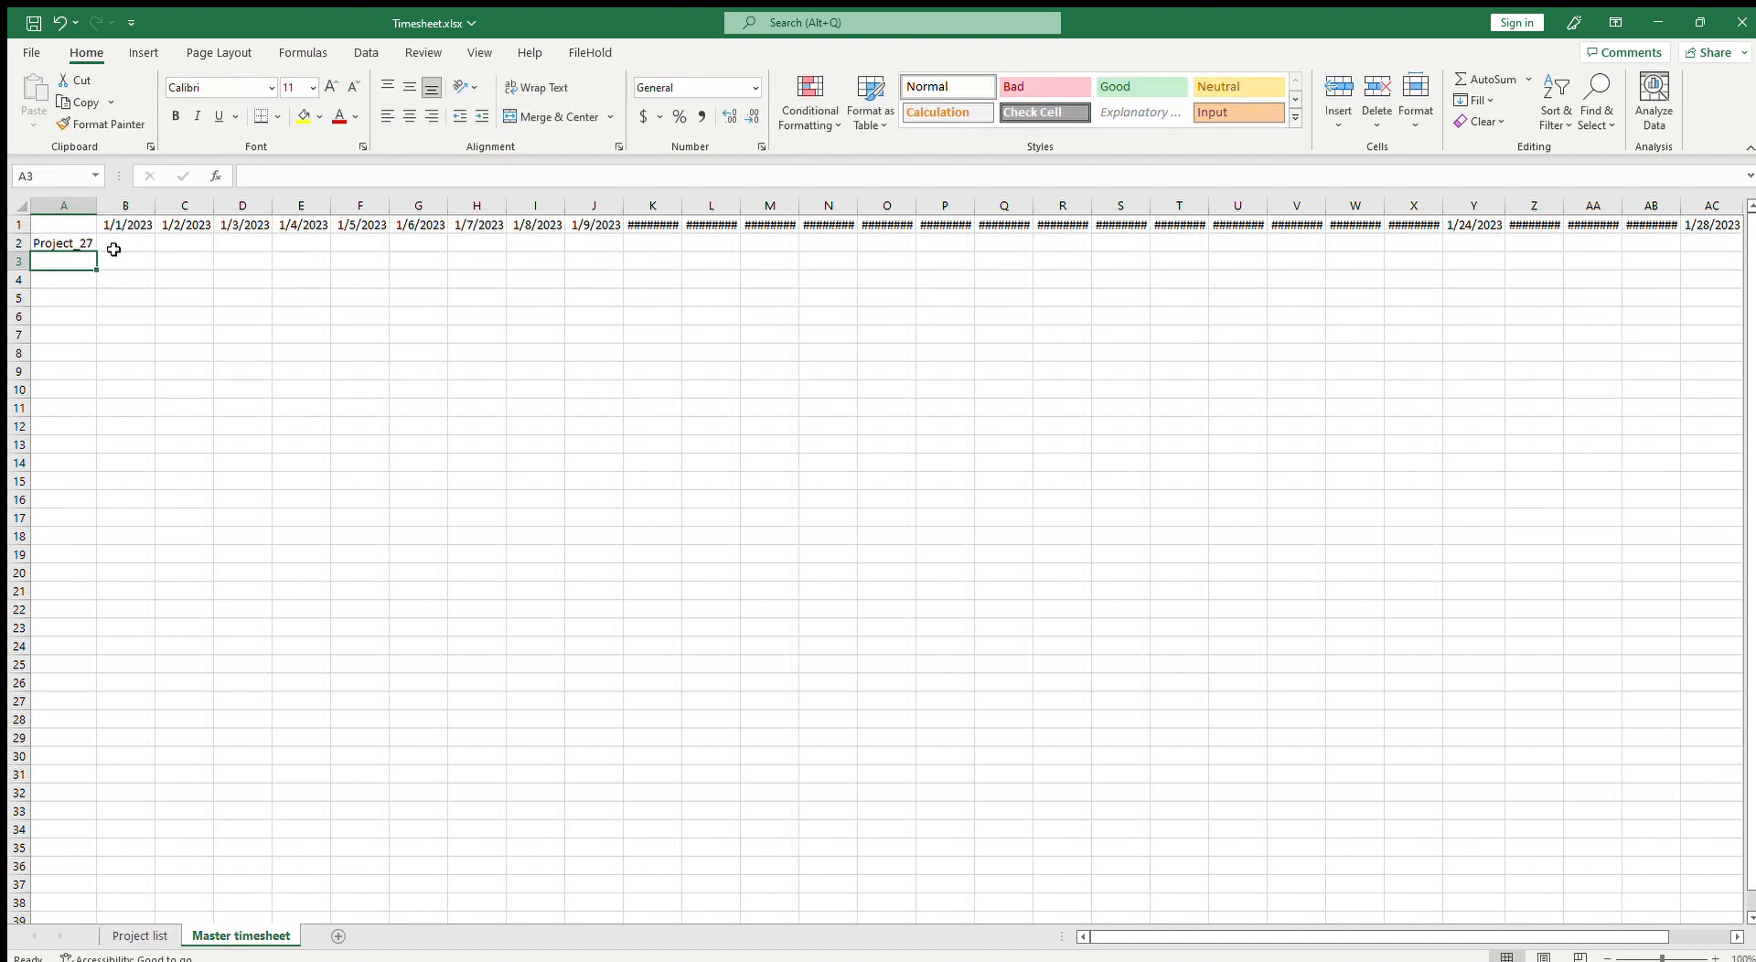
left_click(78, 244)
left_click_drag(99, 256, 94, 340)
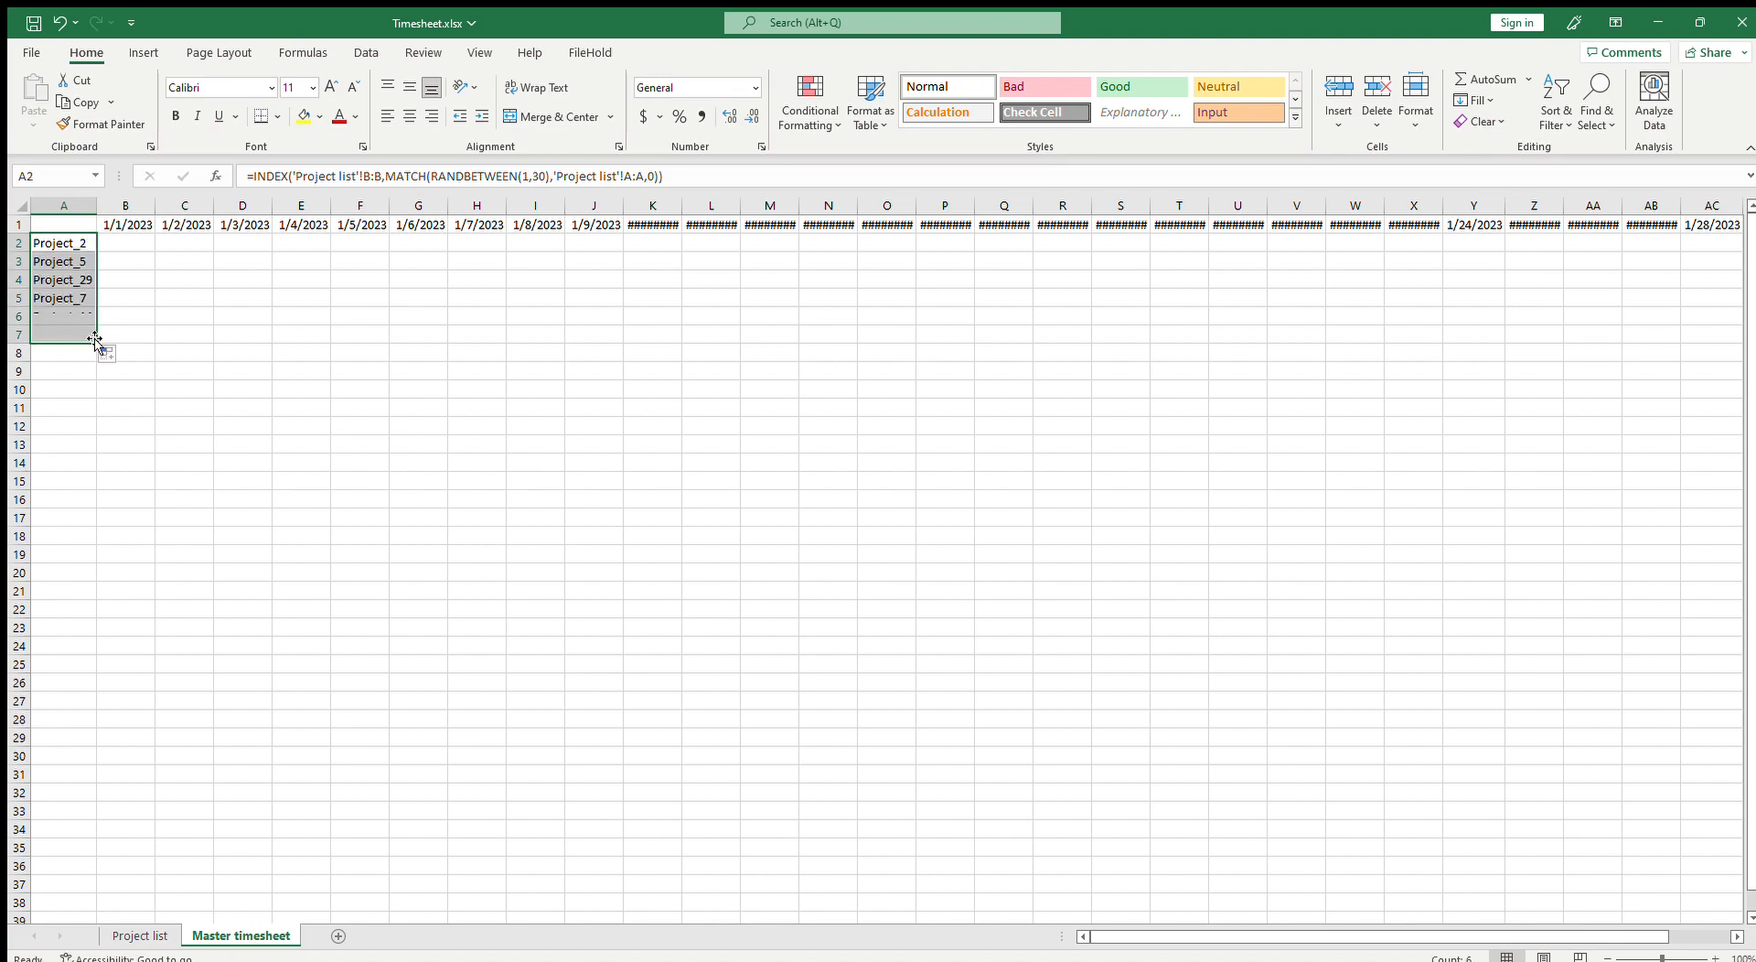
left_click(112, 246)
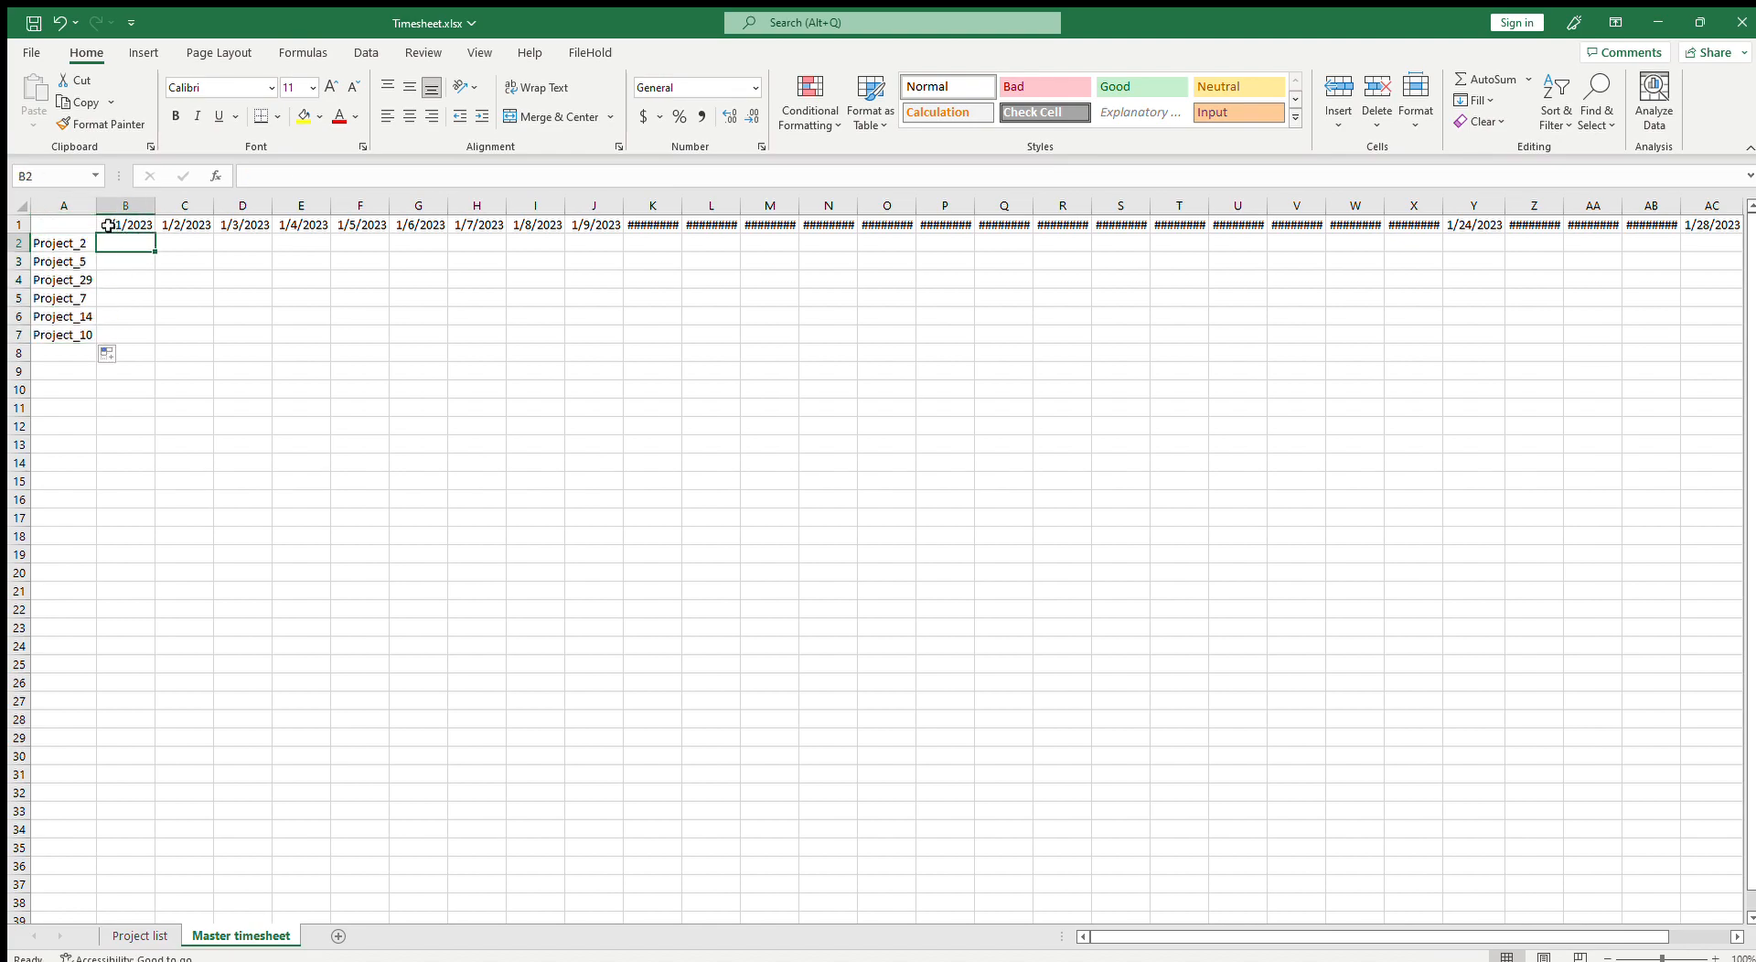
Step: Insert a new empty column before column A
left_click(64, 206)
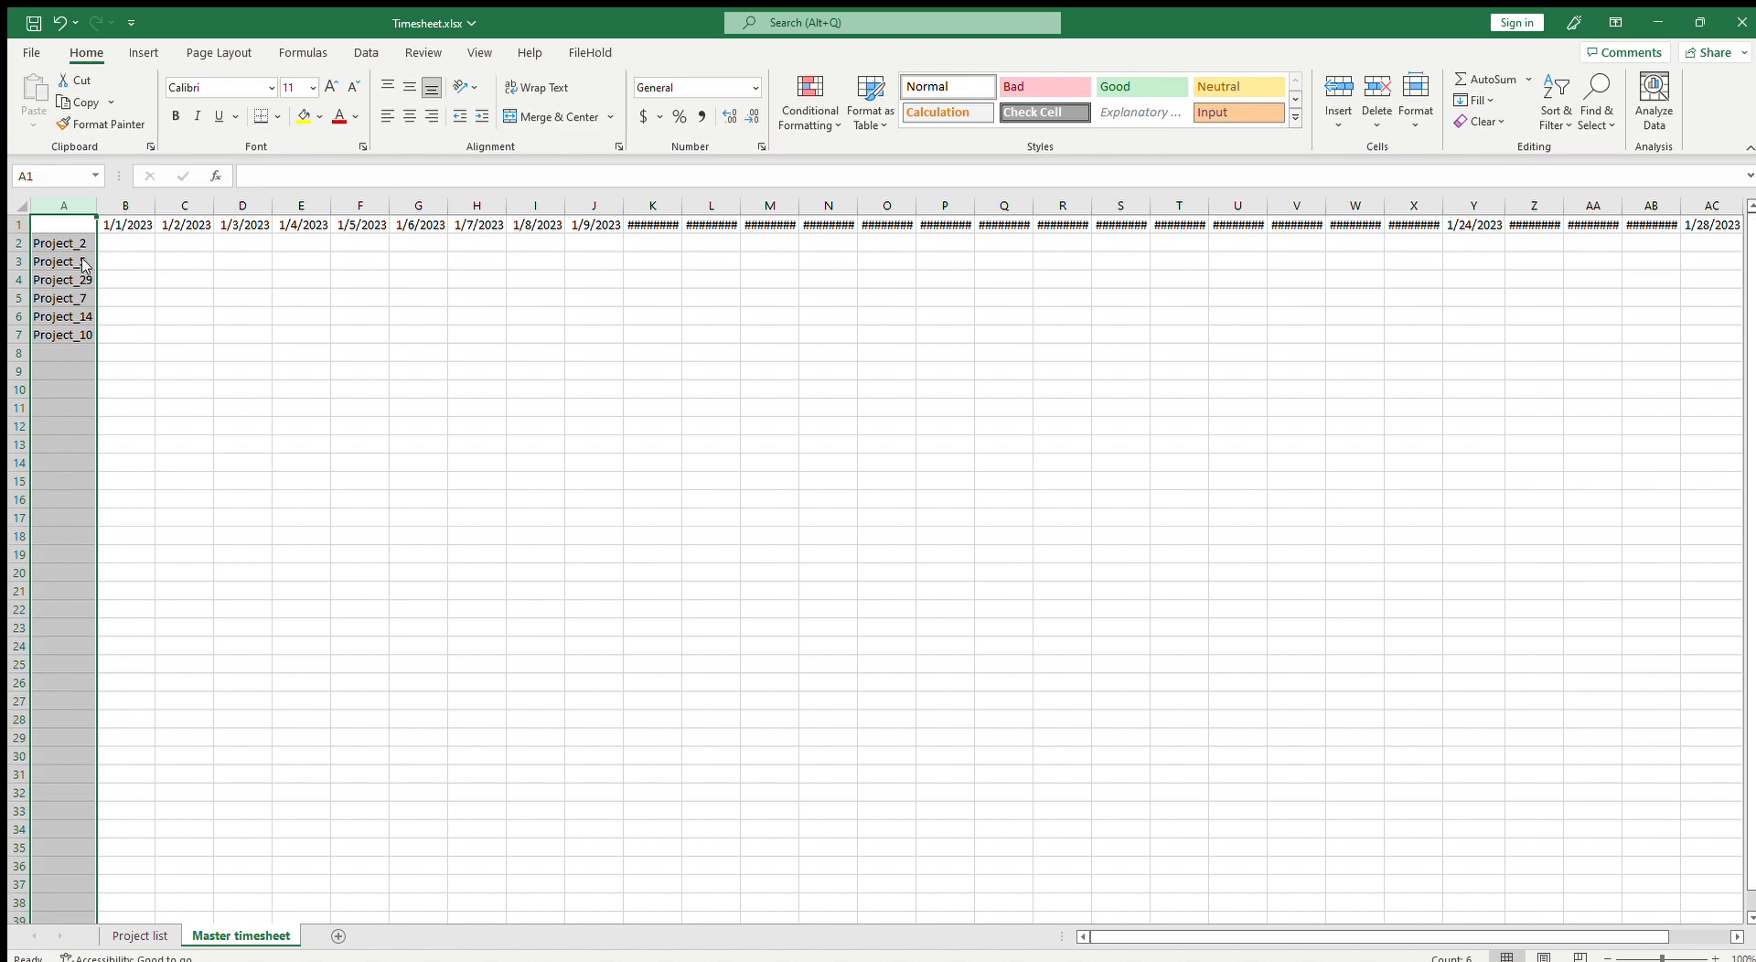
key("ctrl+shift+plus")
left_click(175, 249)
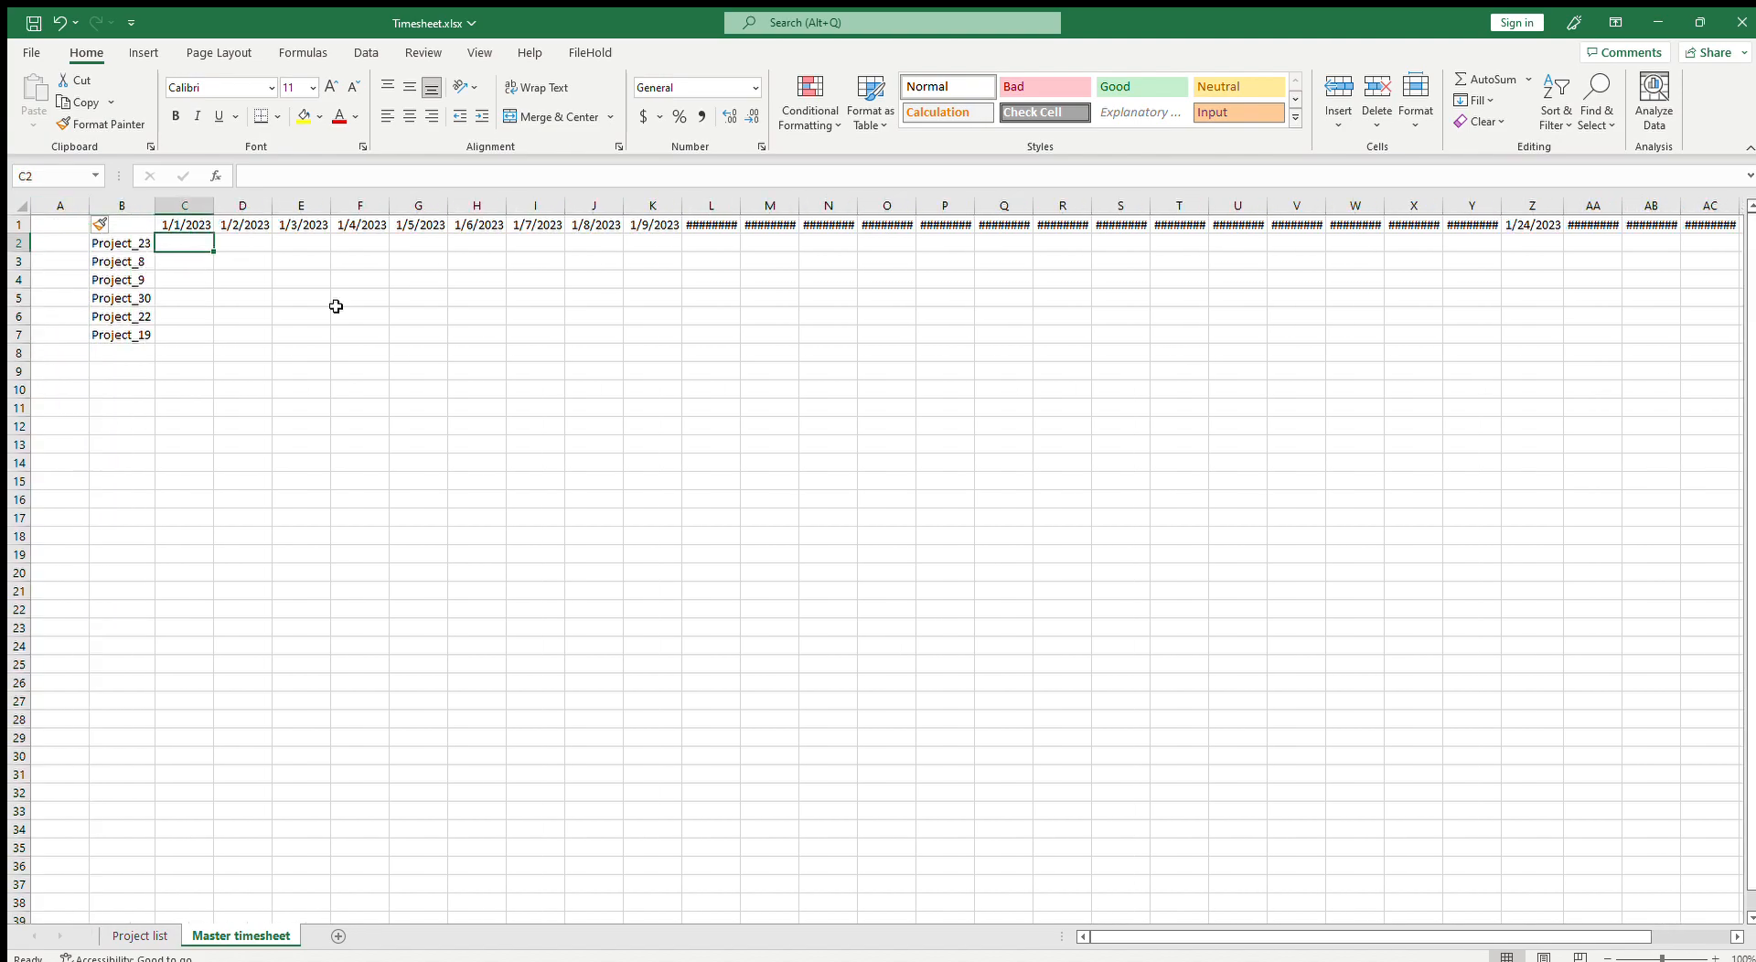
left_click_drag(134, 242, 139, 344)
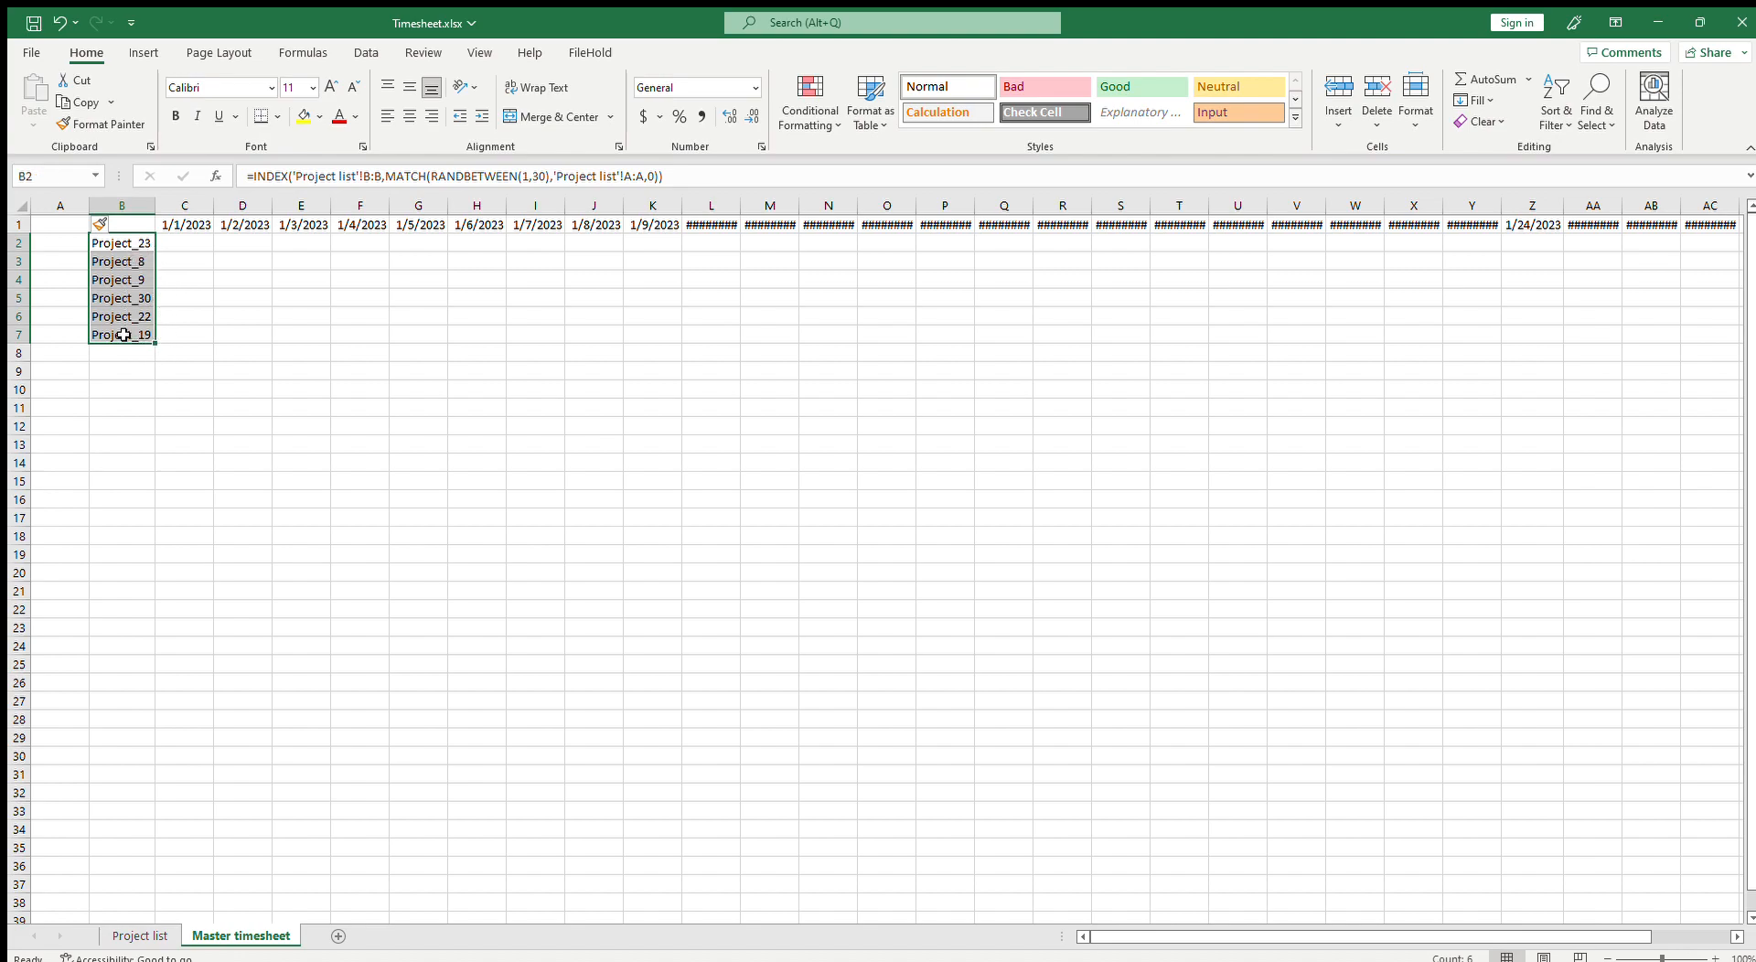
key("Right")
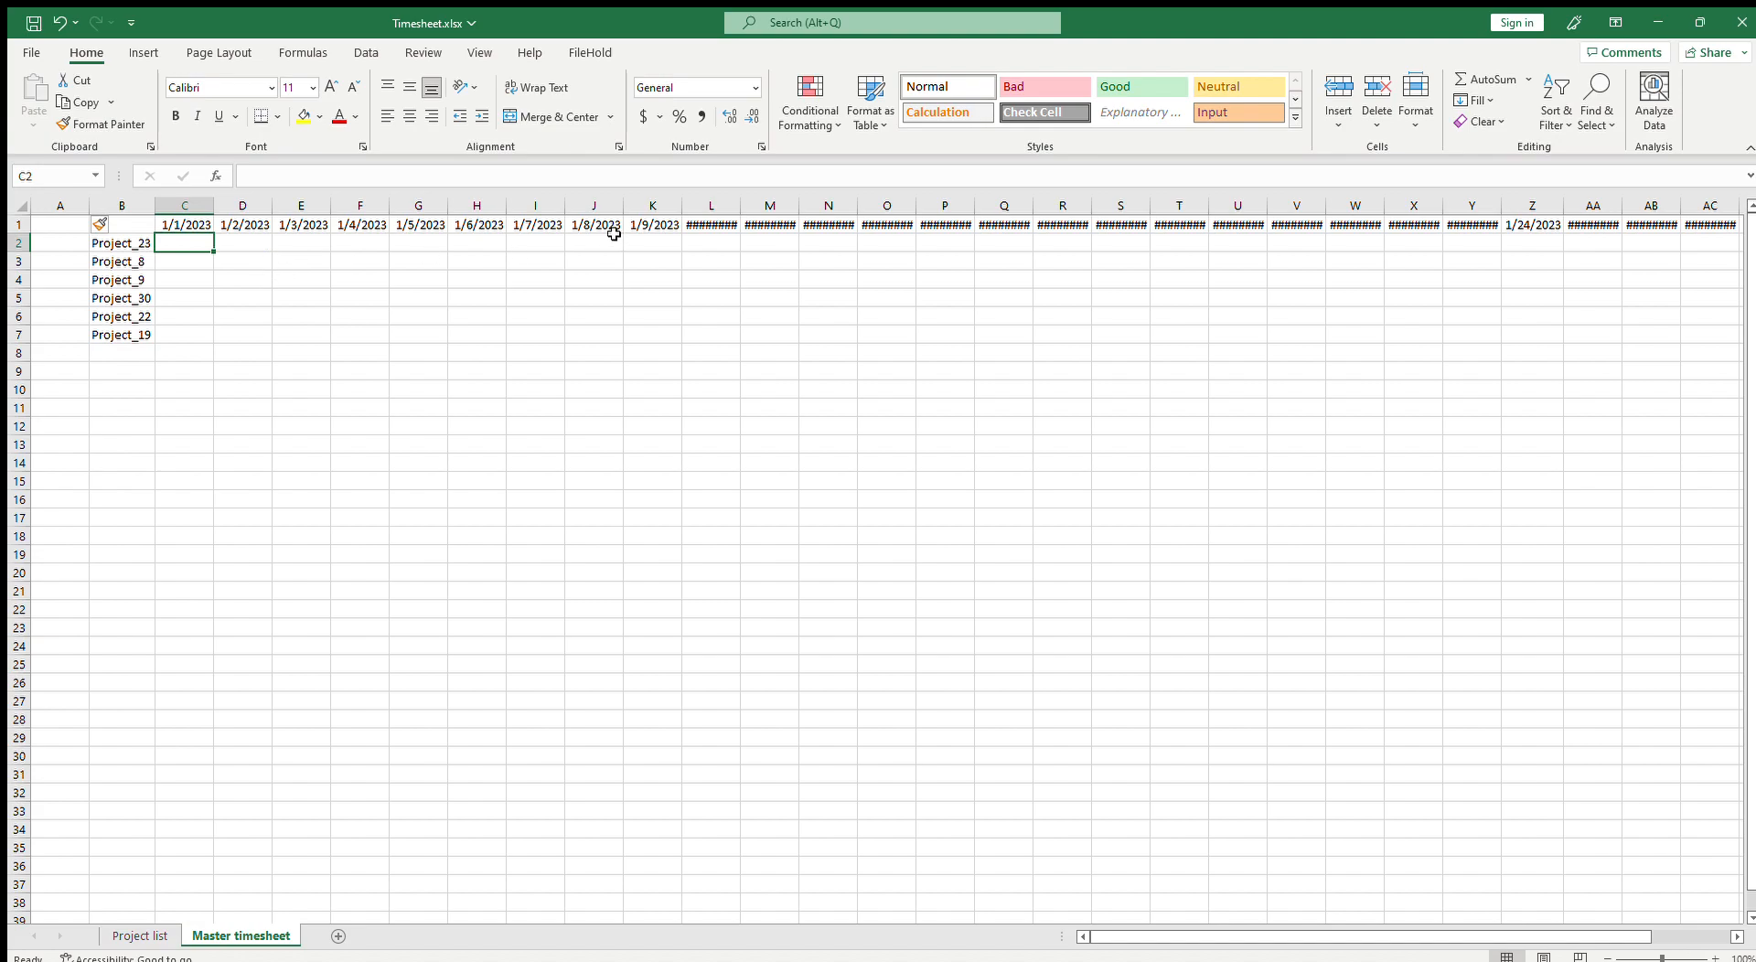
Step: Autofit the widths of the date columns C through AG
left_click_drag(187, 207, 1752, 440)
left_click_drag(1750, 438, 1749, 437)
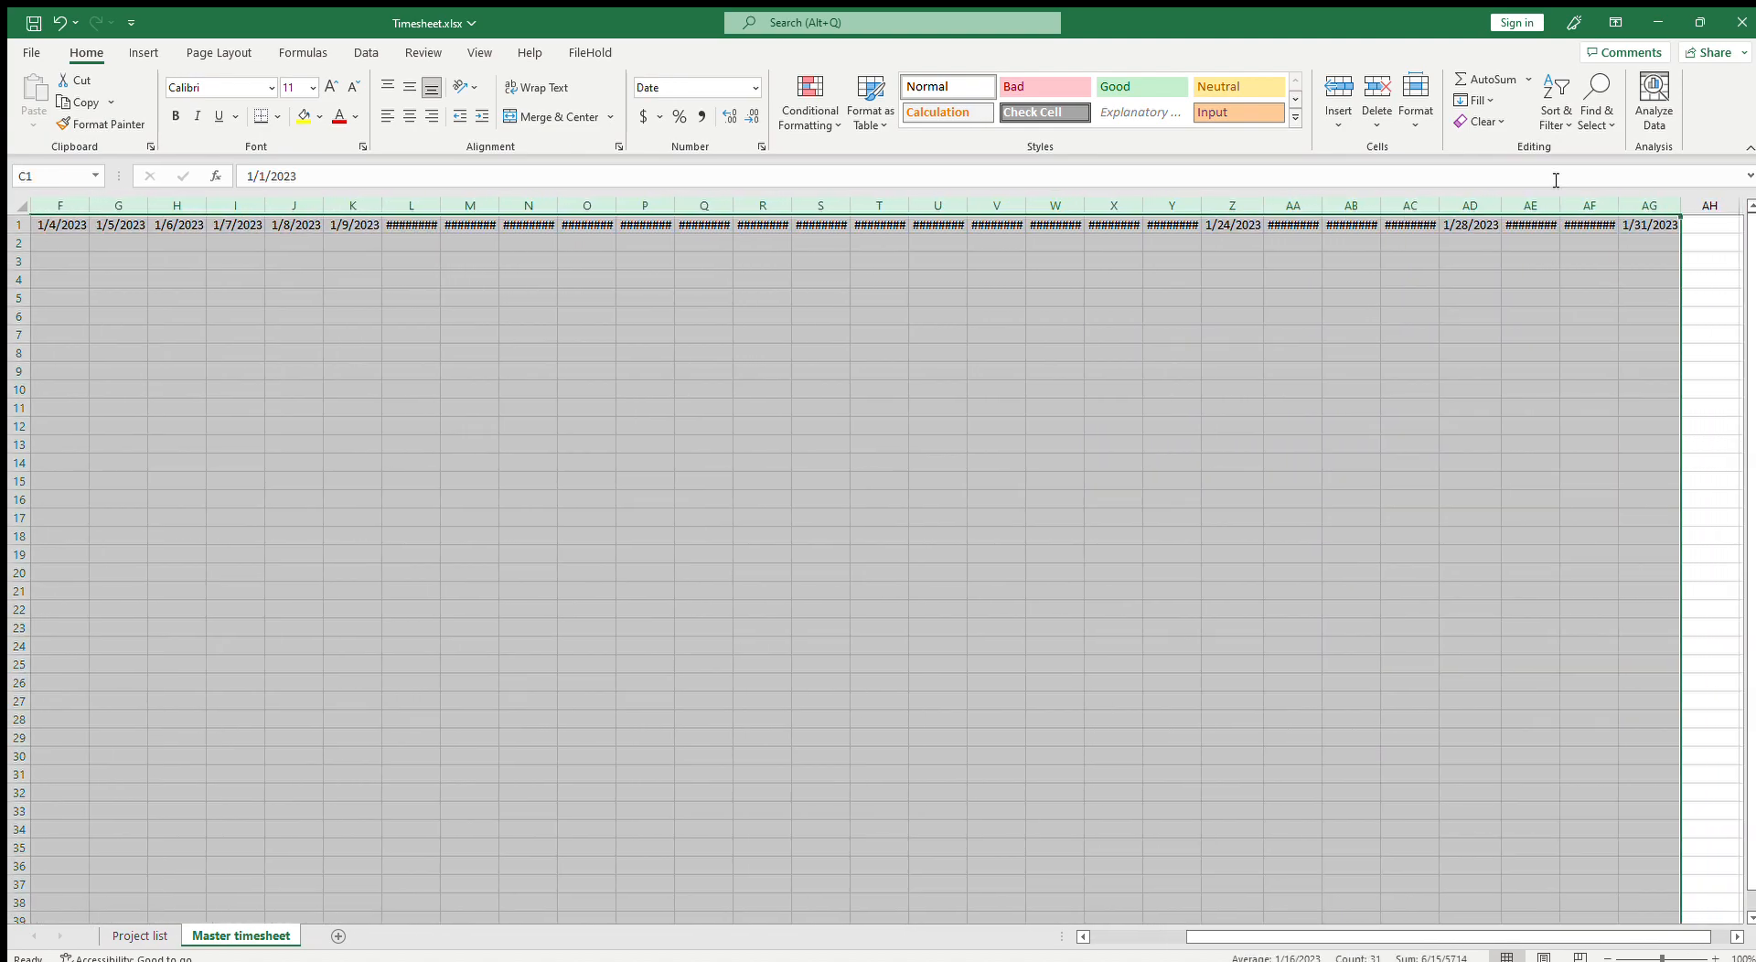
double_click(1672, 203)
left_click(1454, 366)
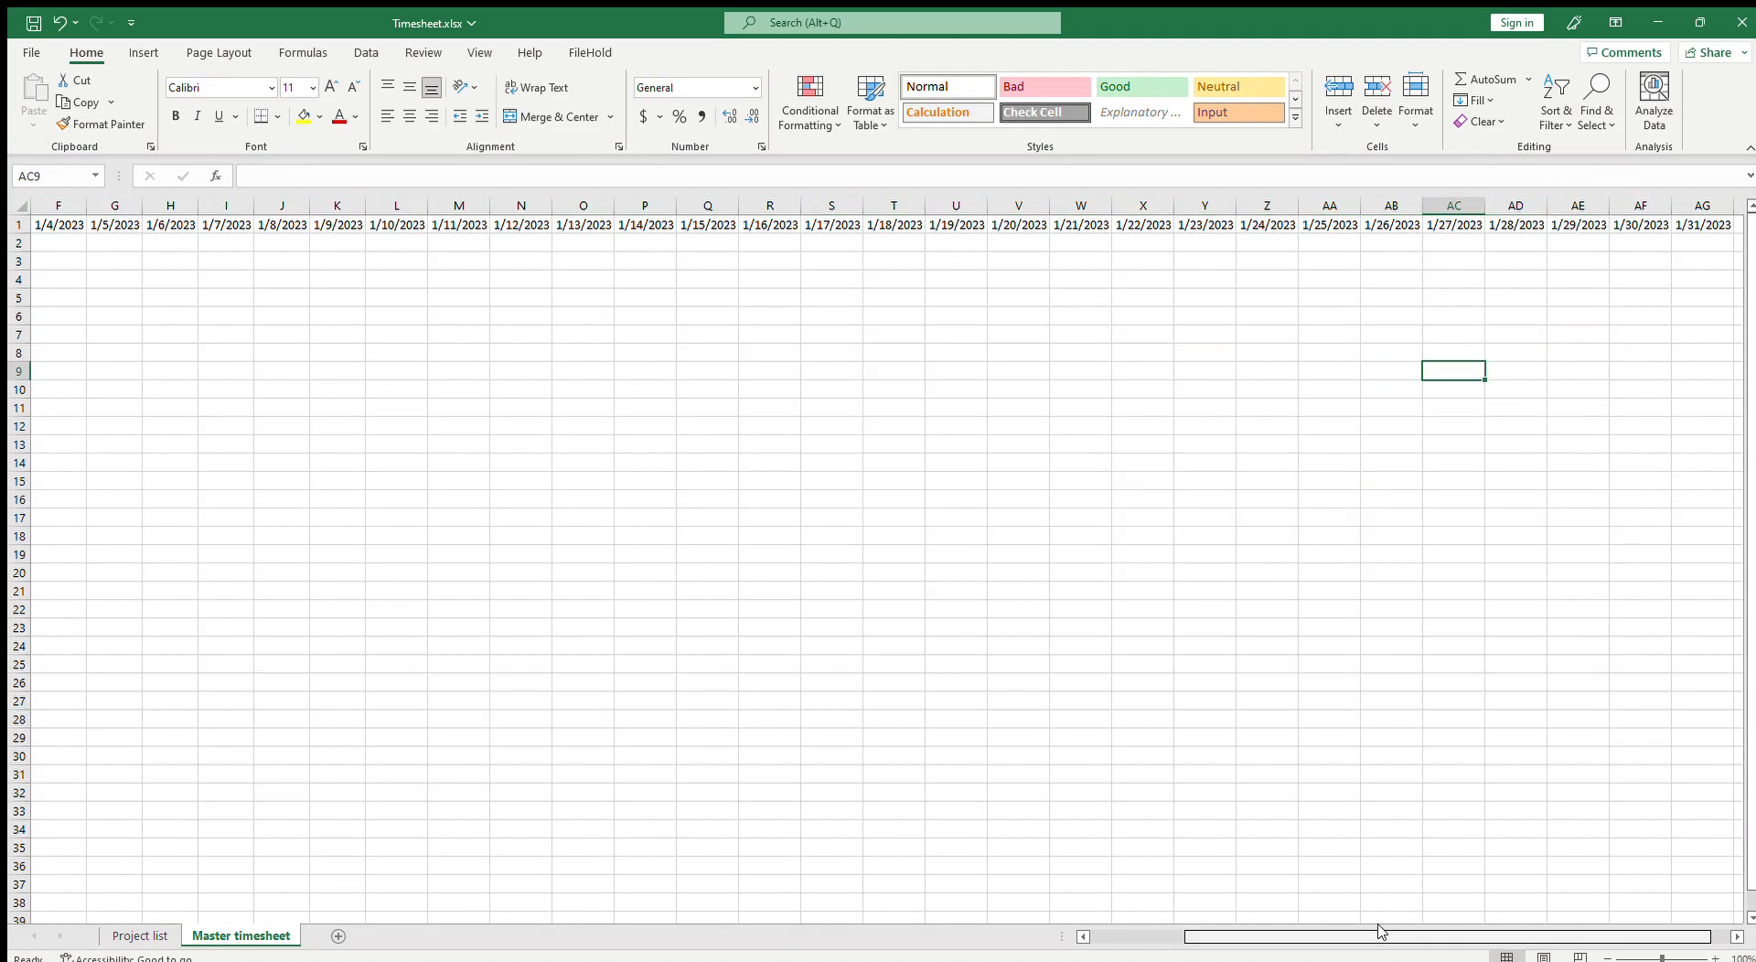
Step: Enter =IF(CHOOSE(RANDBETWEEN(1,2),TRUE,FALSE),RANDBETWEEN(1,8),"") in cell C2 to generate random hours
left_click_drag(1376, 928, 1281, 933)
left_click(140, 445)
left_click(175, 249)
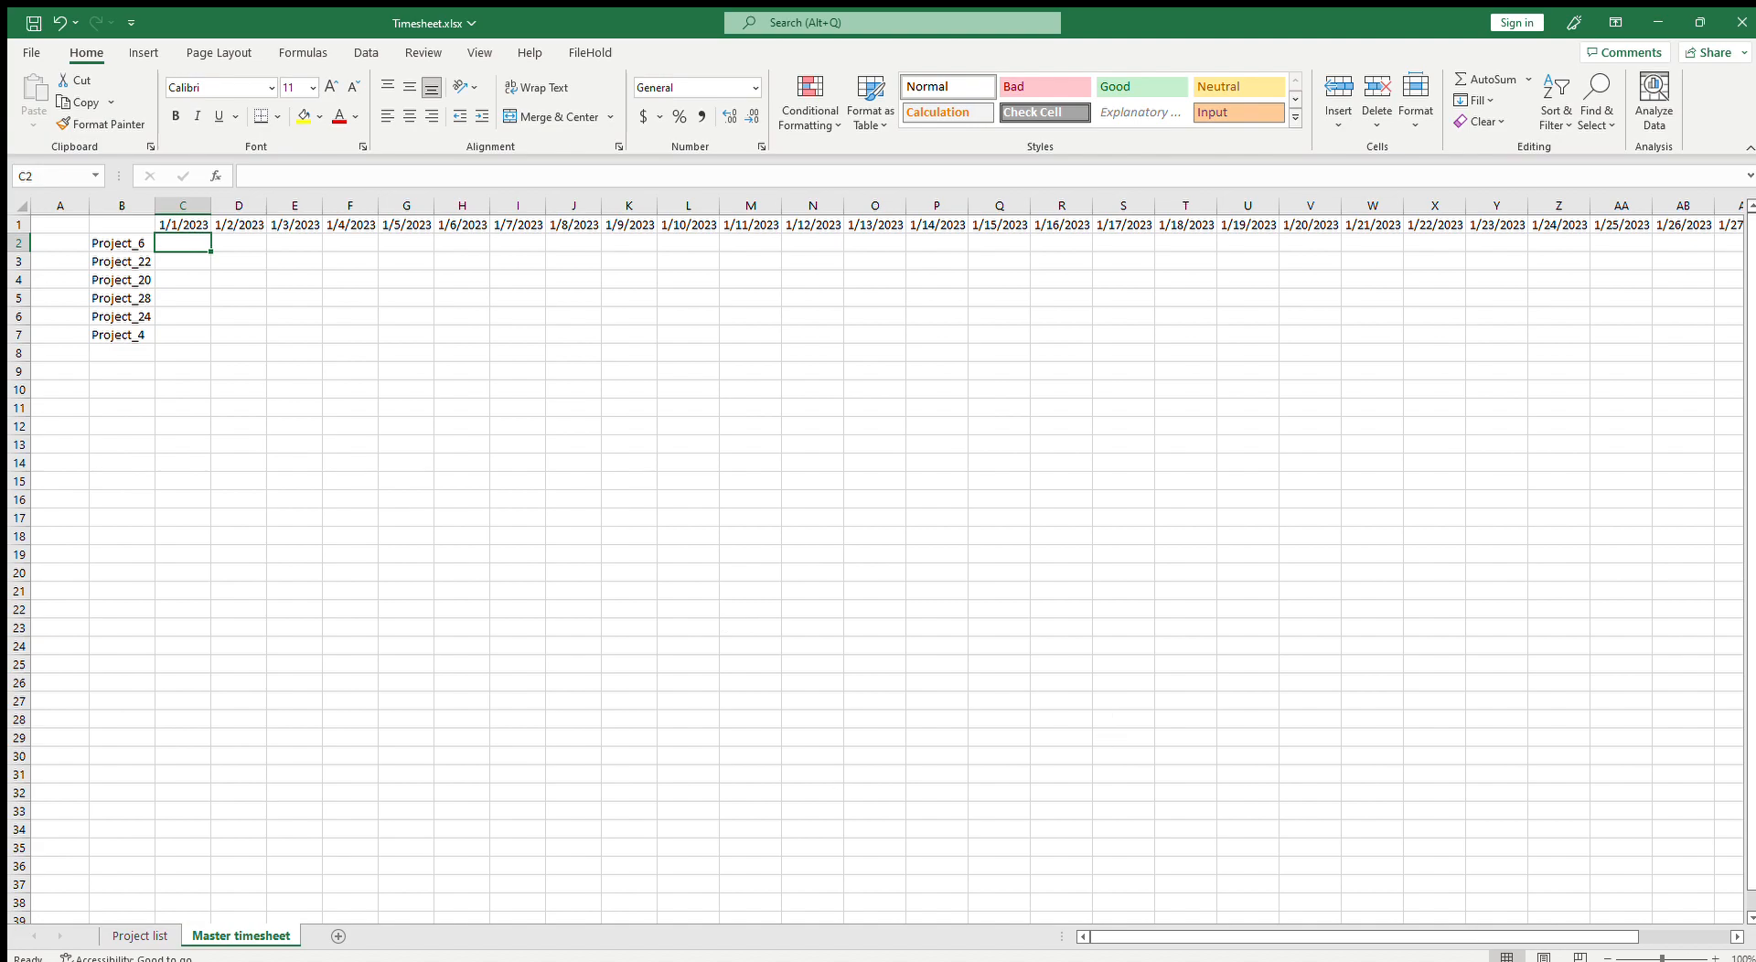
key("alt+Tab")
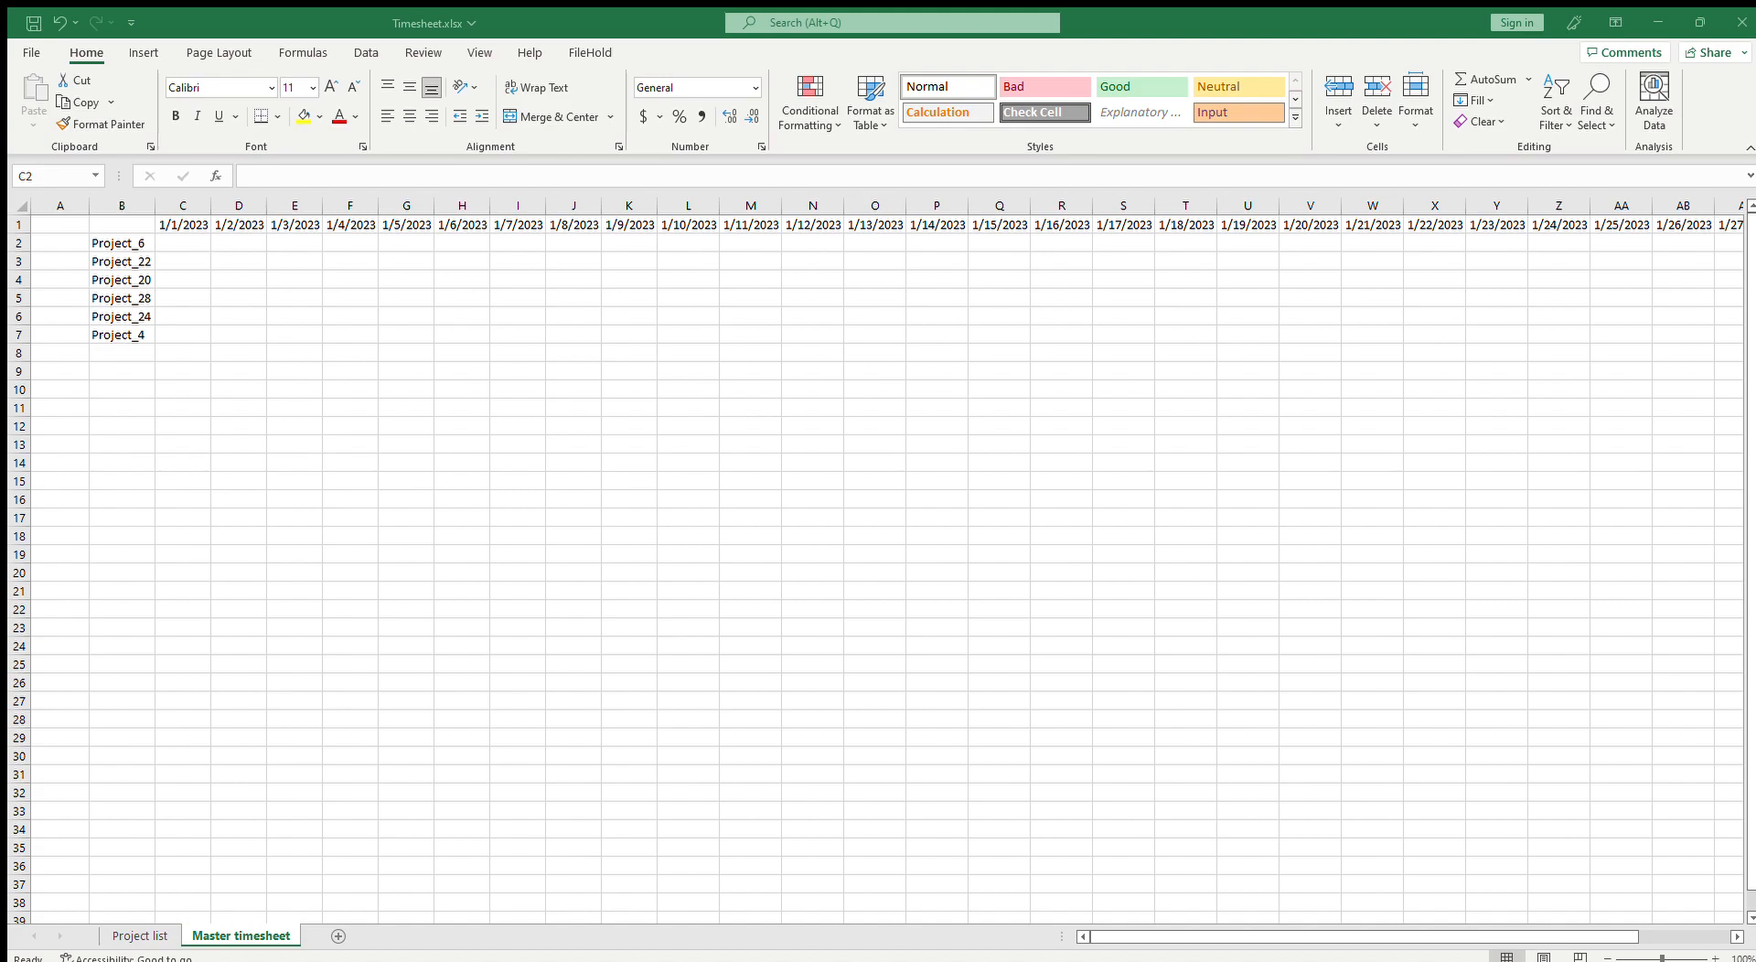
key("alt+Tab")
type("=")
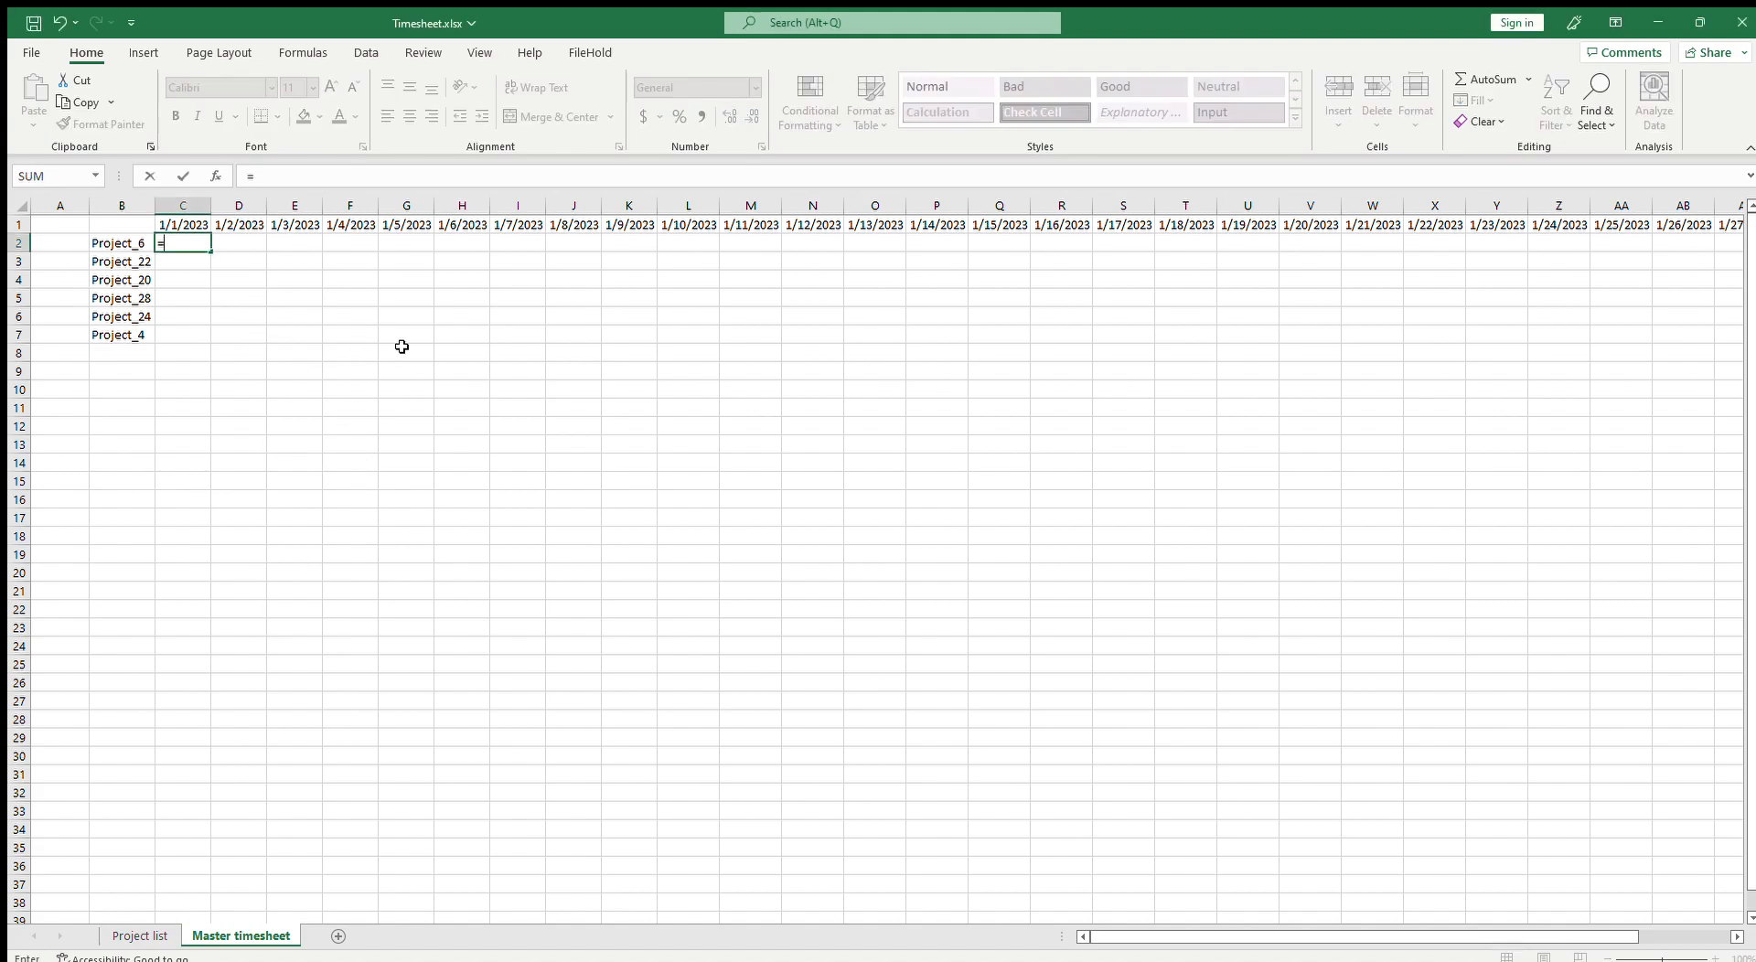
type("if(choo")
key("Tab")
type("rand")
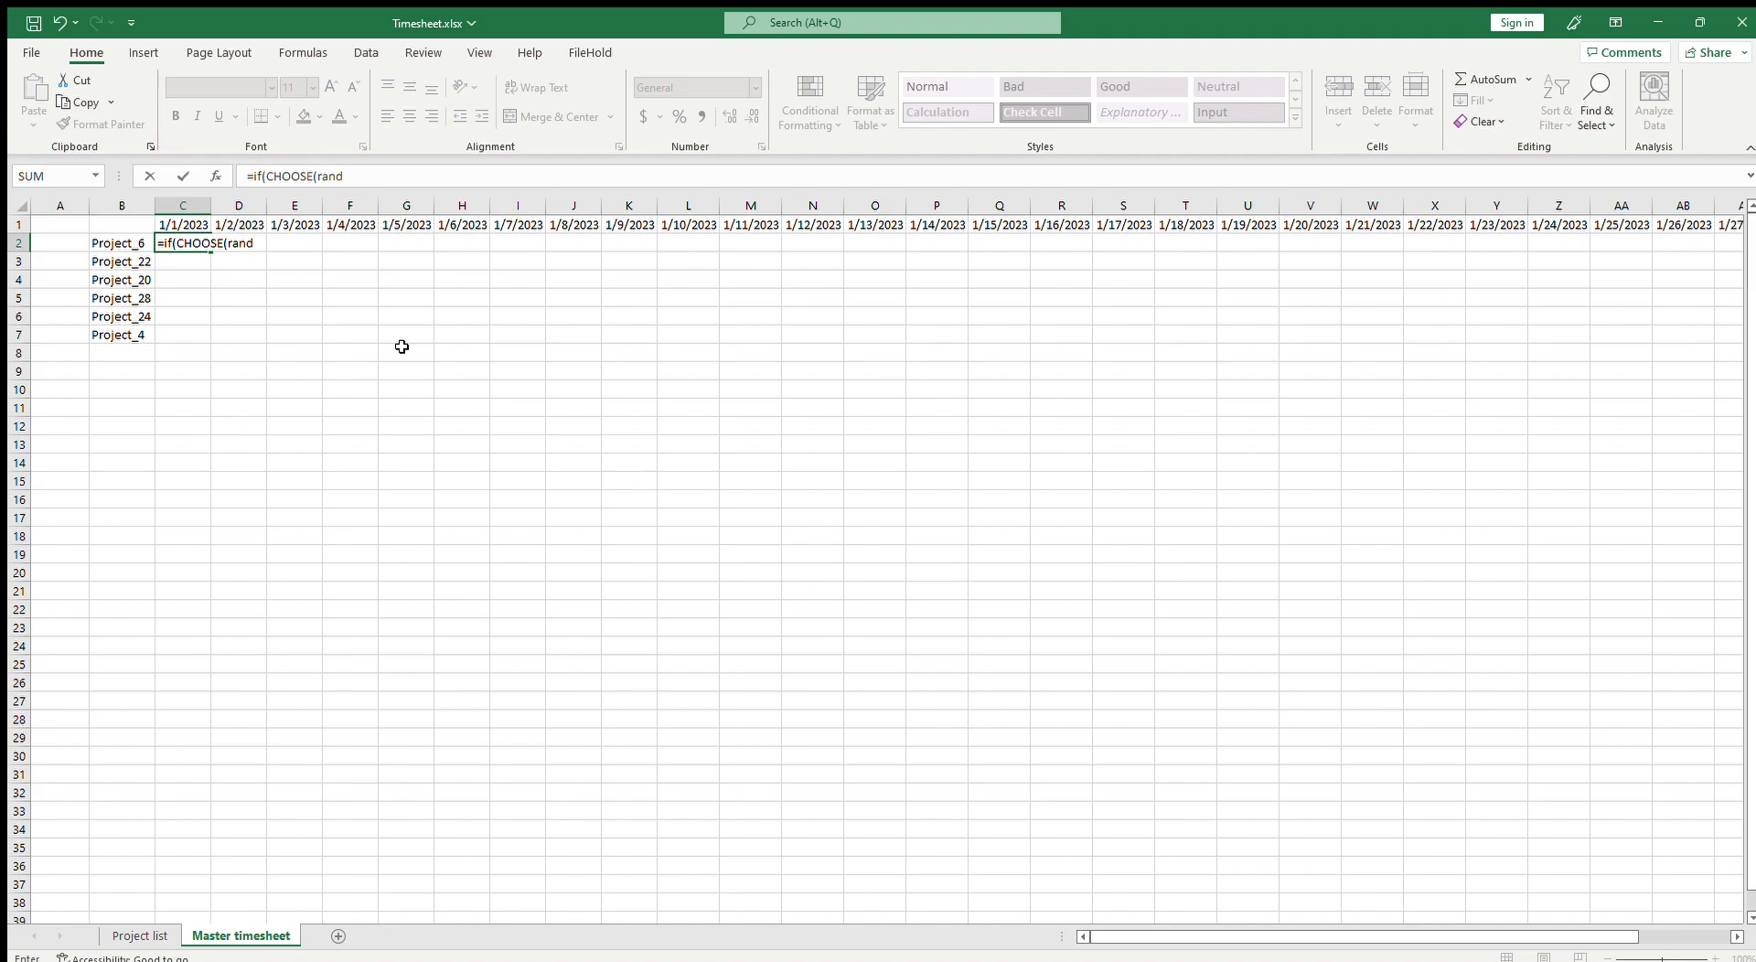
type("b")
key("Tab")
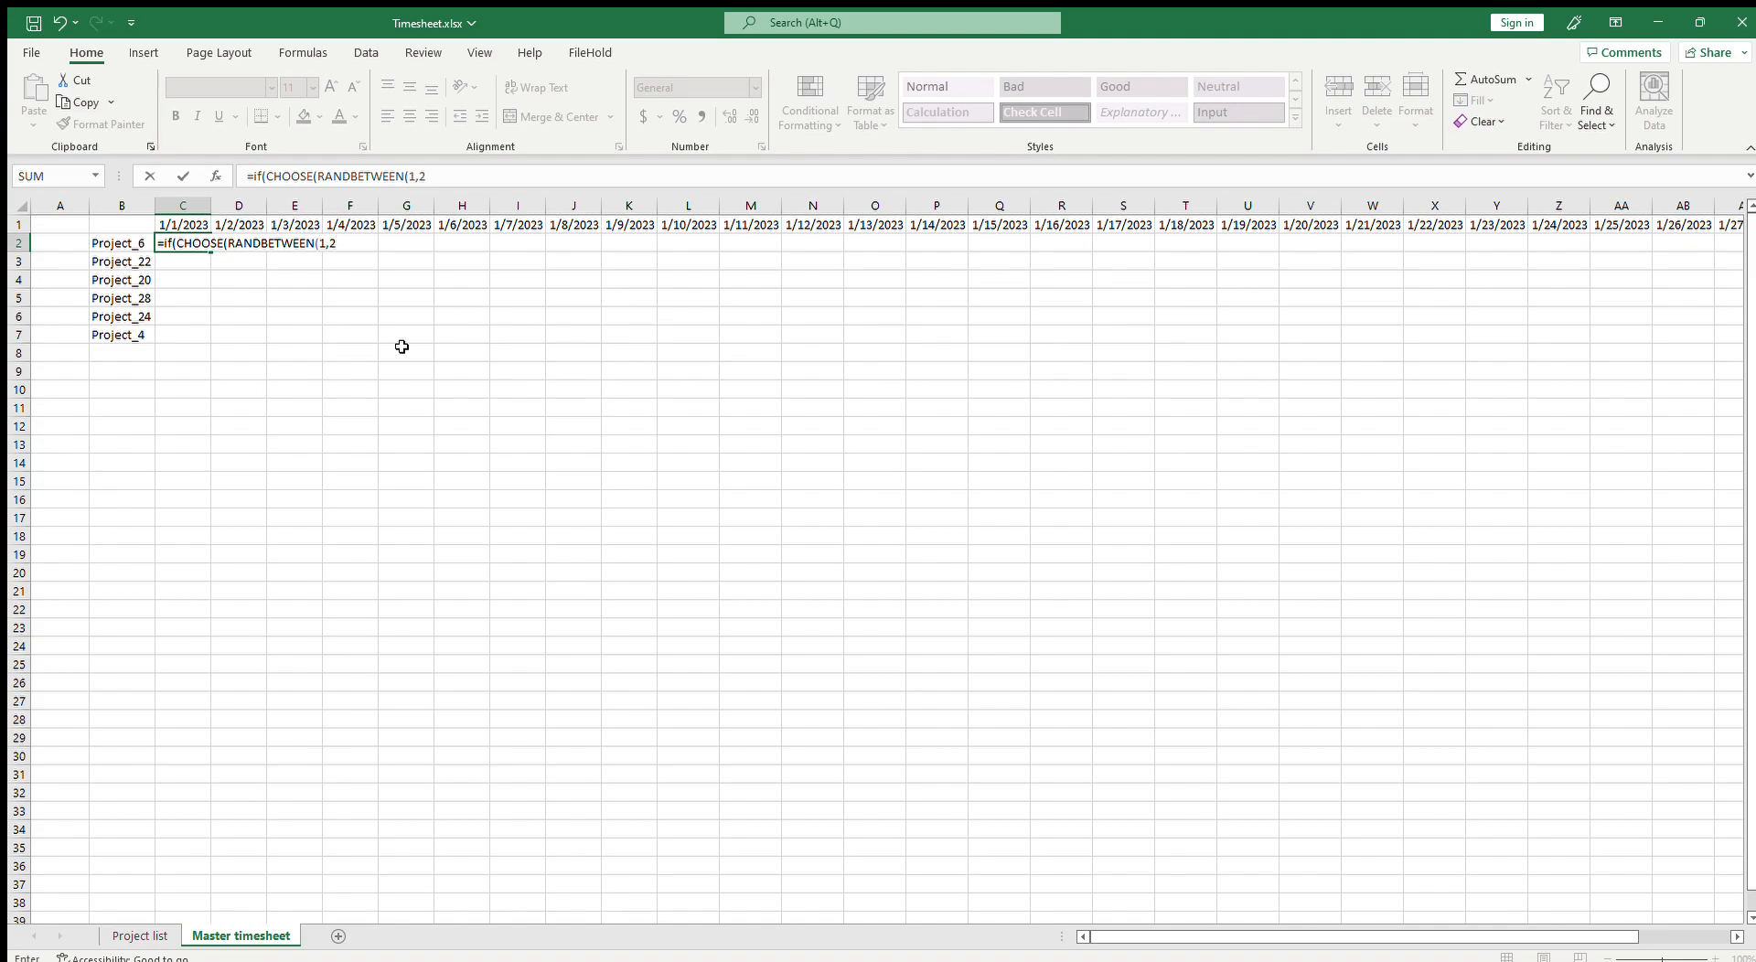
type("1,2),TRUE,FALSE),ran")
key("Tab")
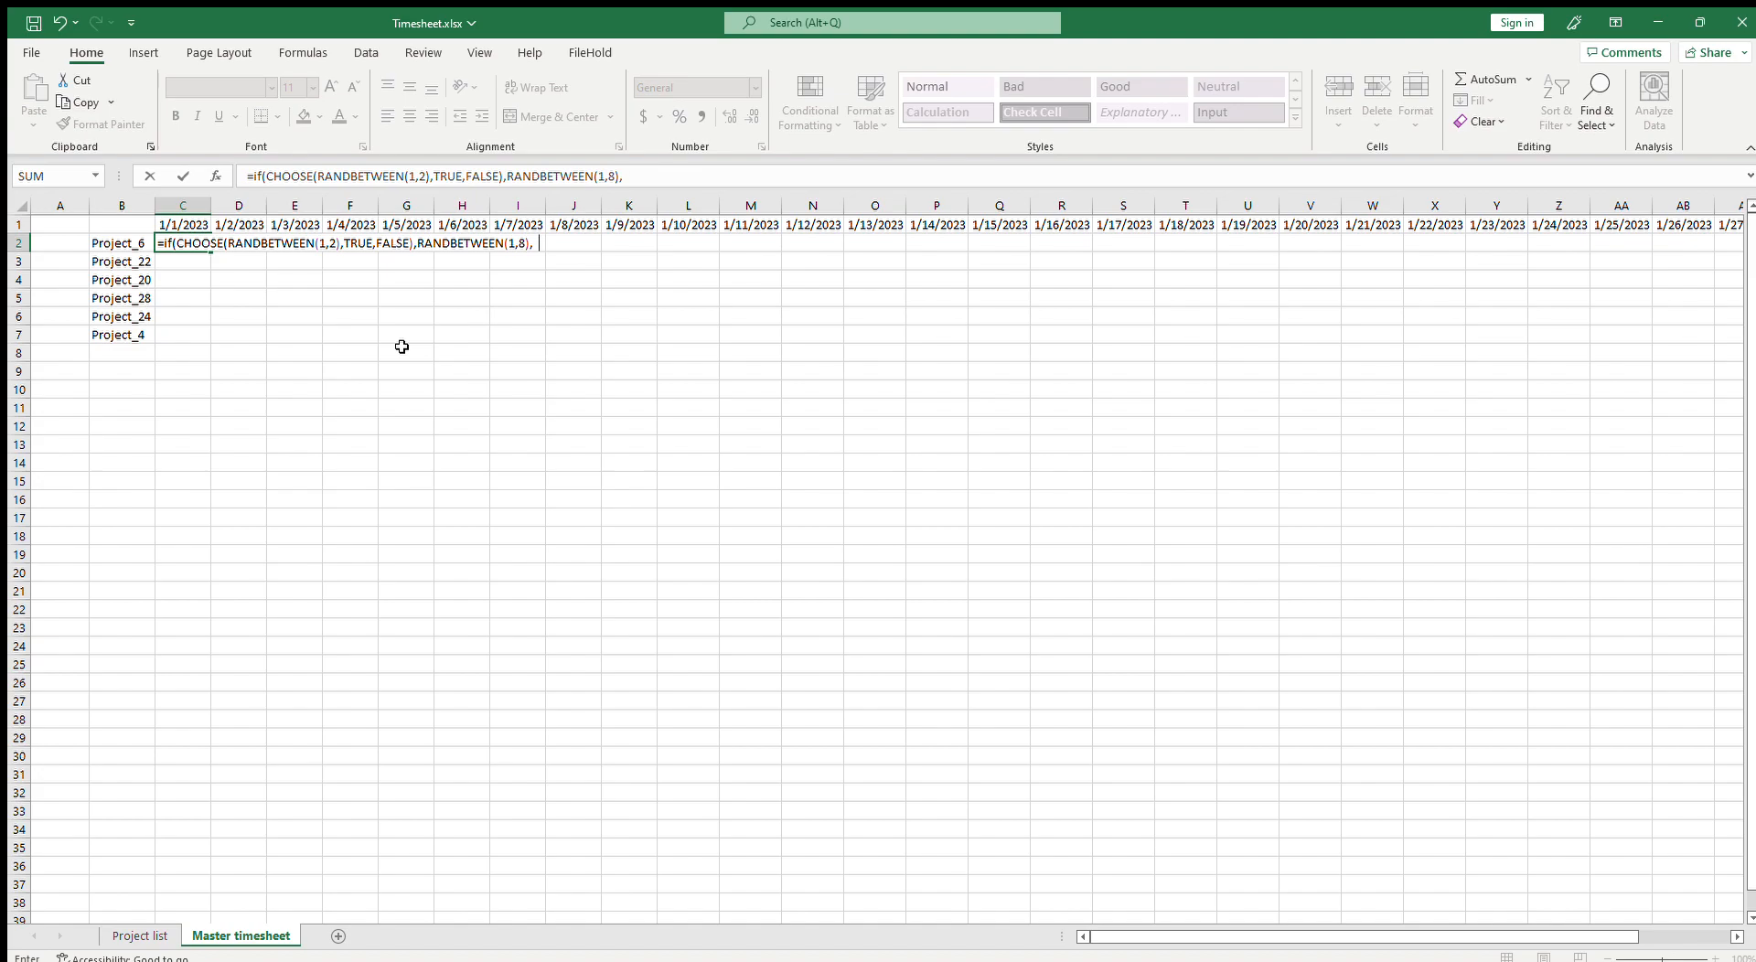
key("Return")
Step: Copy the random hours formula from C2 down to row 7 and across through column AG
key("Up")
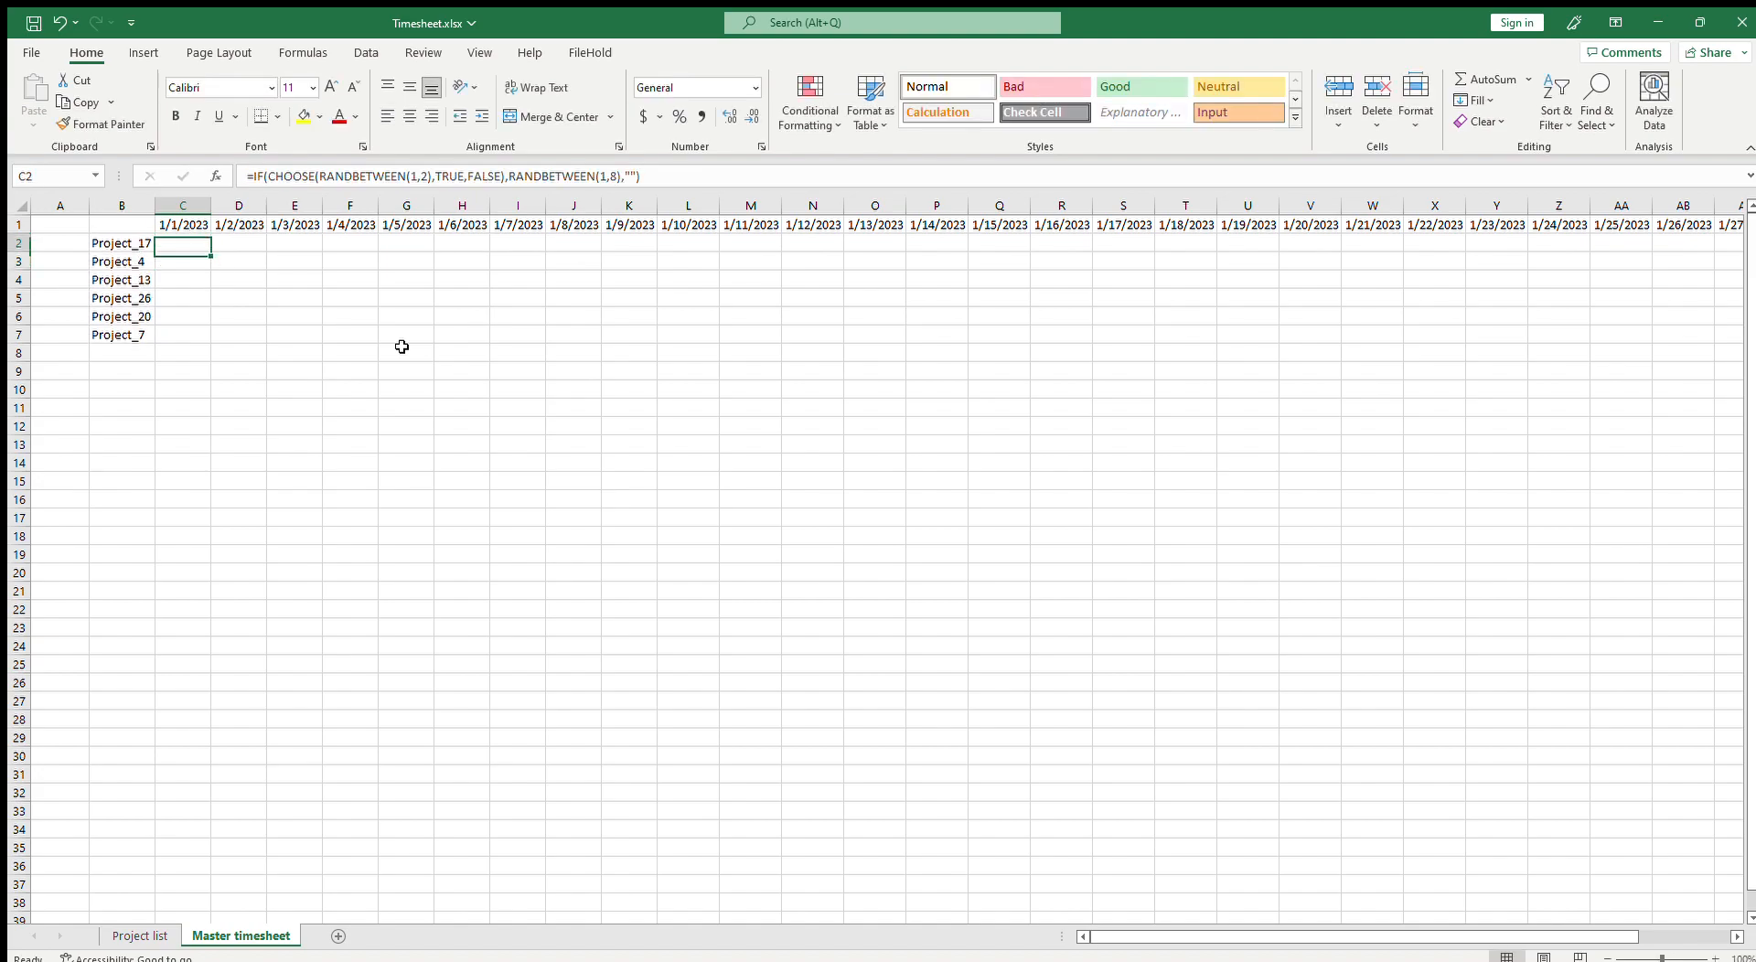
key("ctrl+c")
left_click_drag(184, 260, 187, 330)
key("ctrl+v")
left_click_drag(199, 244, 194, 335)
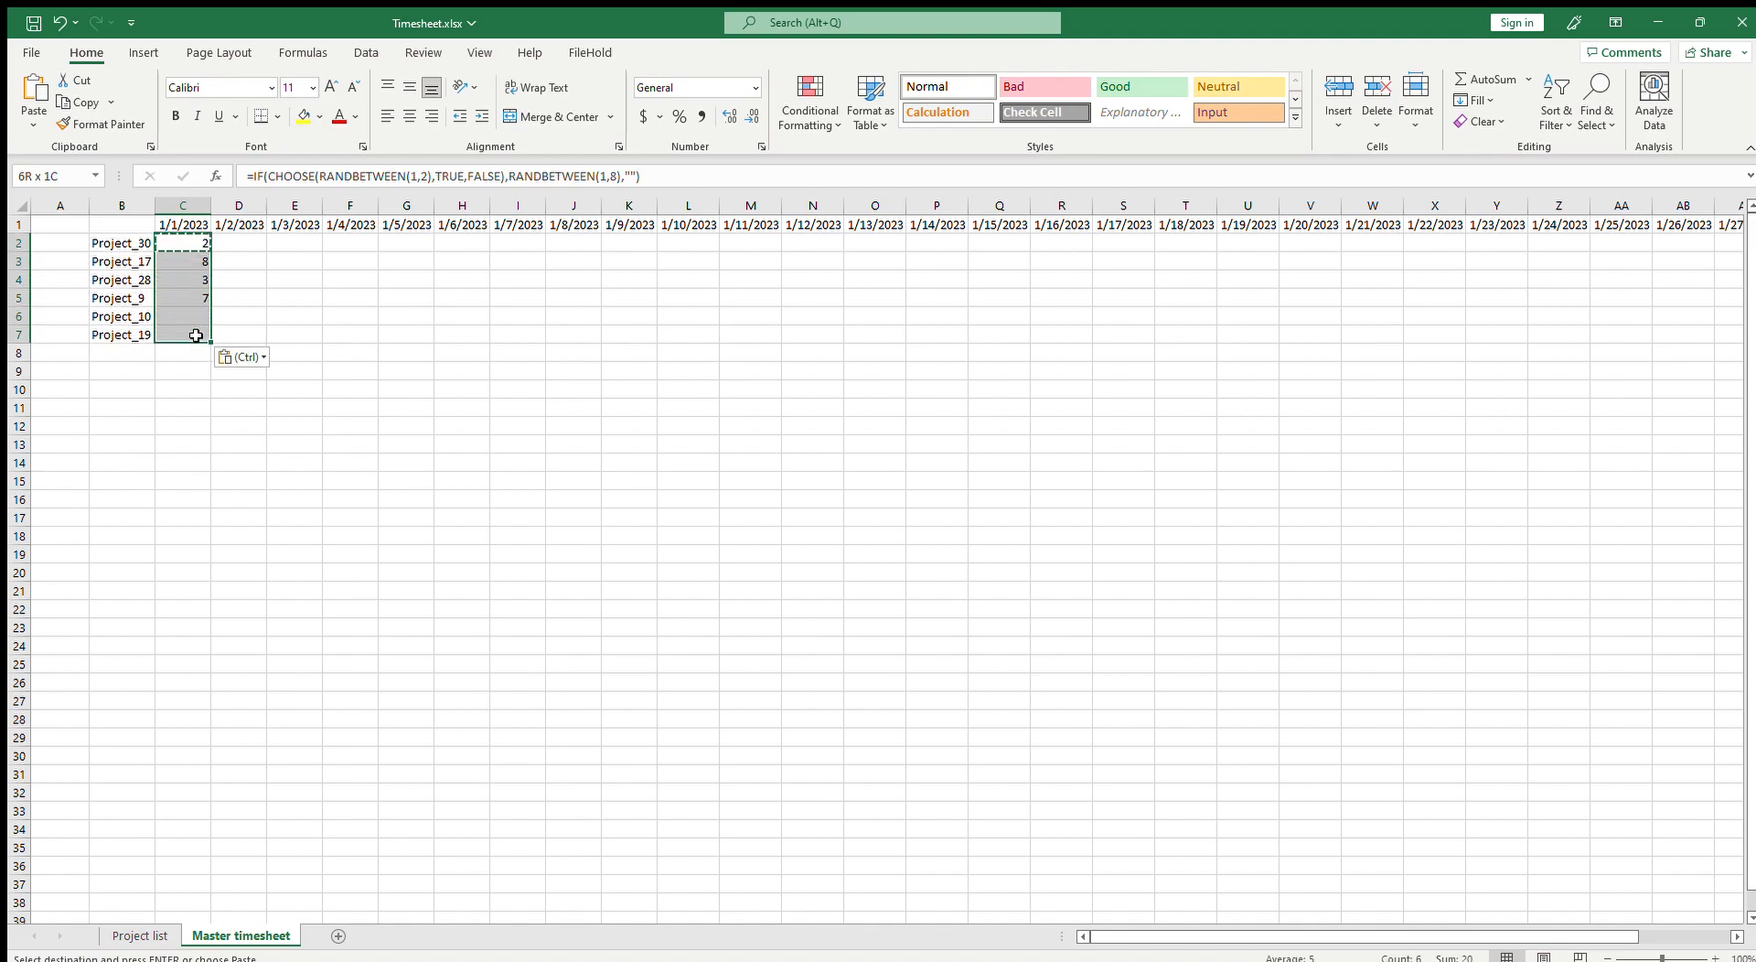
key("ctrl+c")
left_click(243, 254)
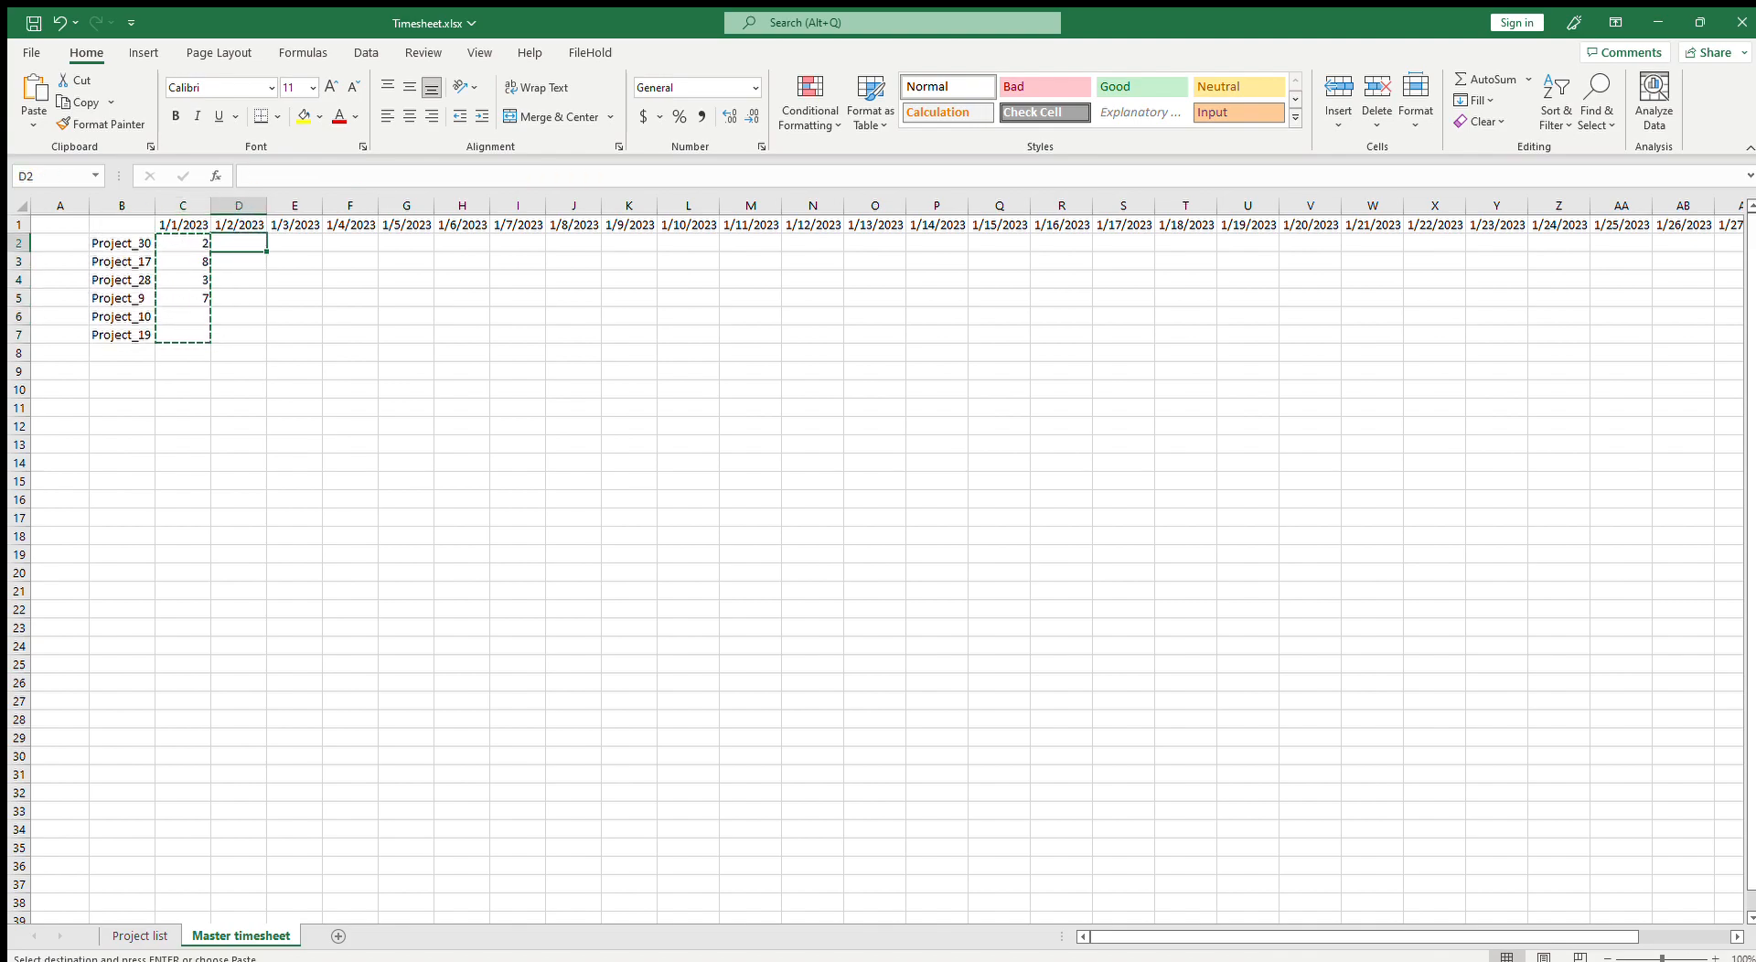
left_click_drag(1629, 938, 1716, 942)
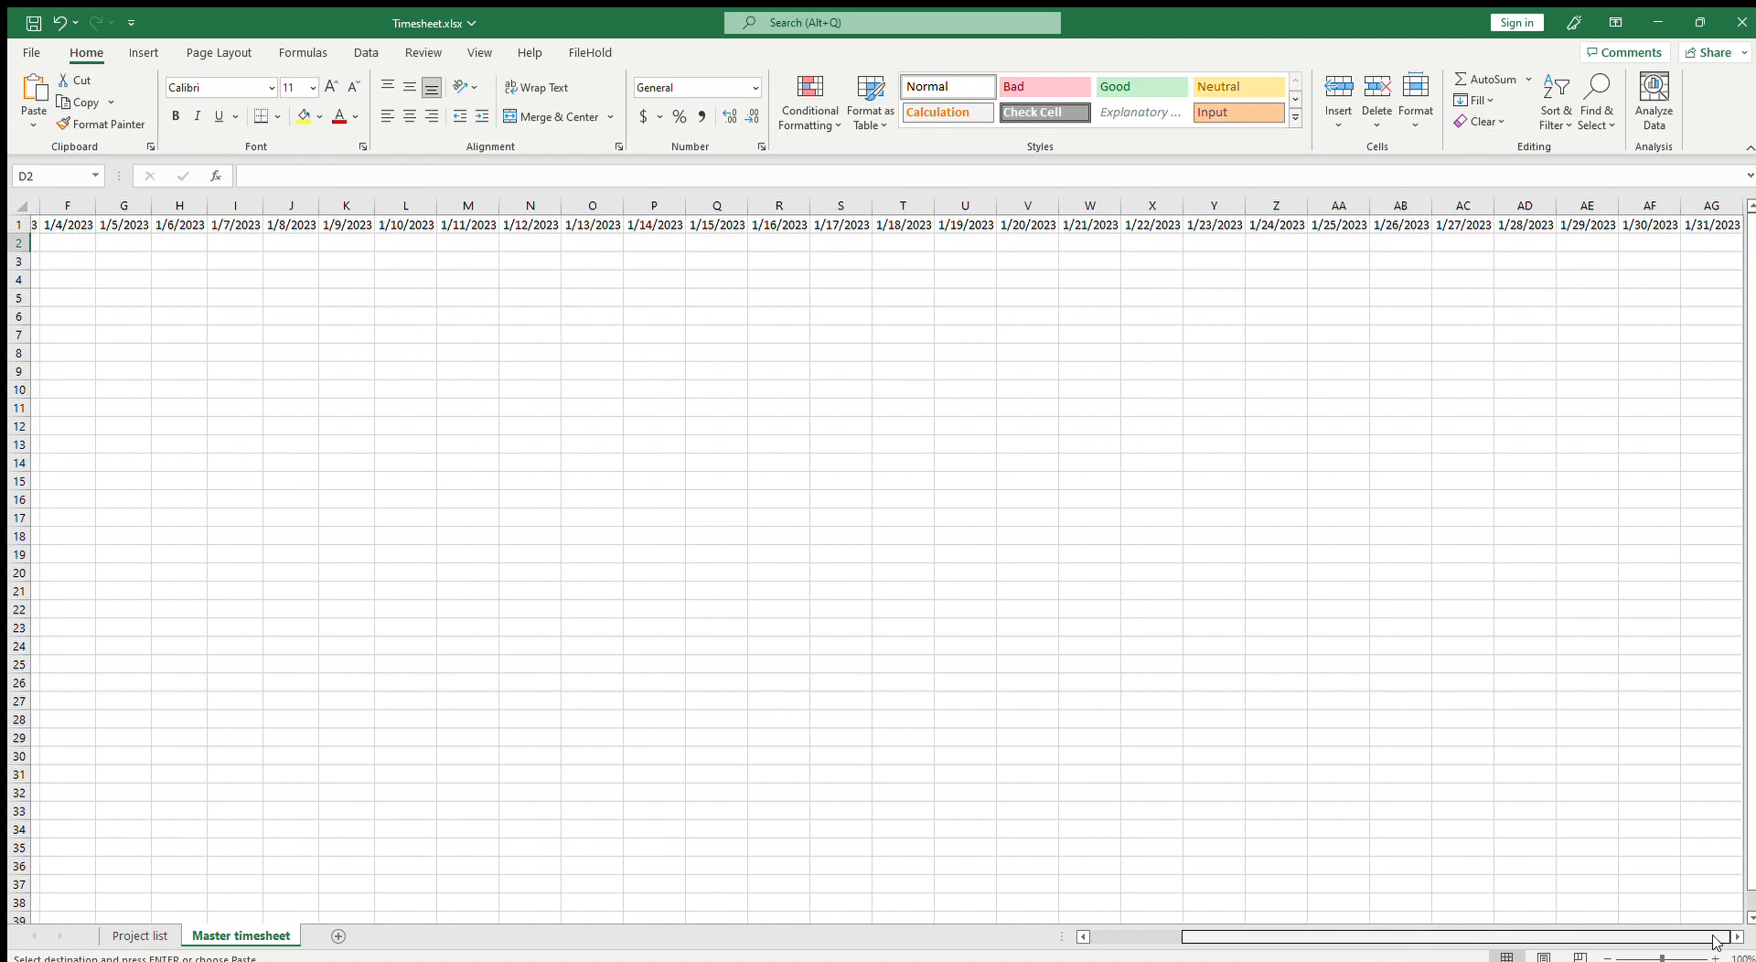
left_click(1686, 245, "shift")
key("ctrl+v")
left_click(1184, 459)
left_click(333, 334)
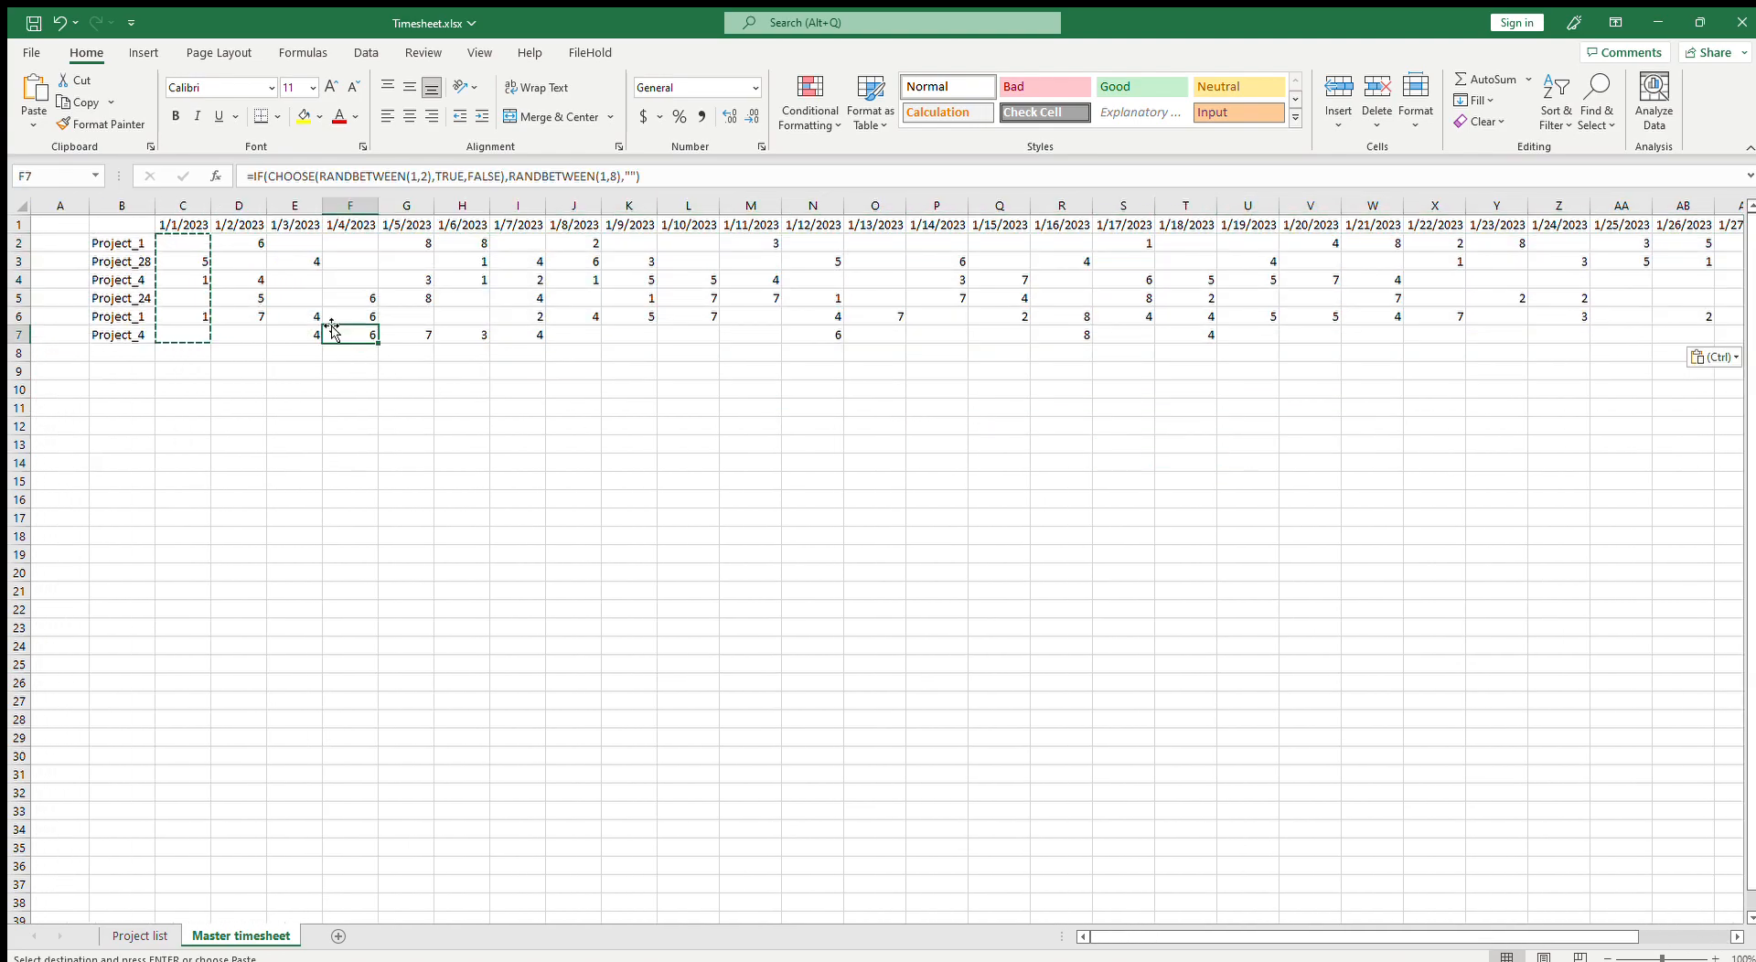
Step: Inspect the generated hour values in several cells across the timesheet
left_click(189, 241)
key("Escape")
left_click(240, 282)
left_click(188, 246)
left_click(299, 248)
left_click(353, 266)
left_click(299, 264)
left_click(286, 351)
left_click(586, 295)
left_click(823, 331)
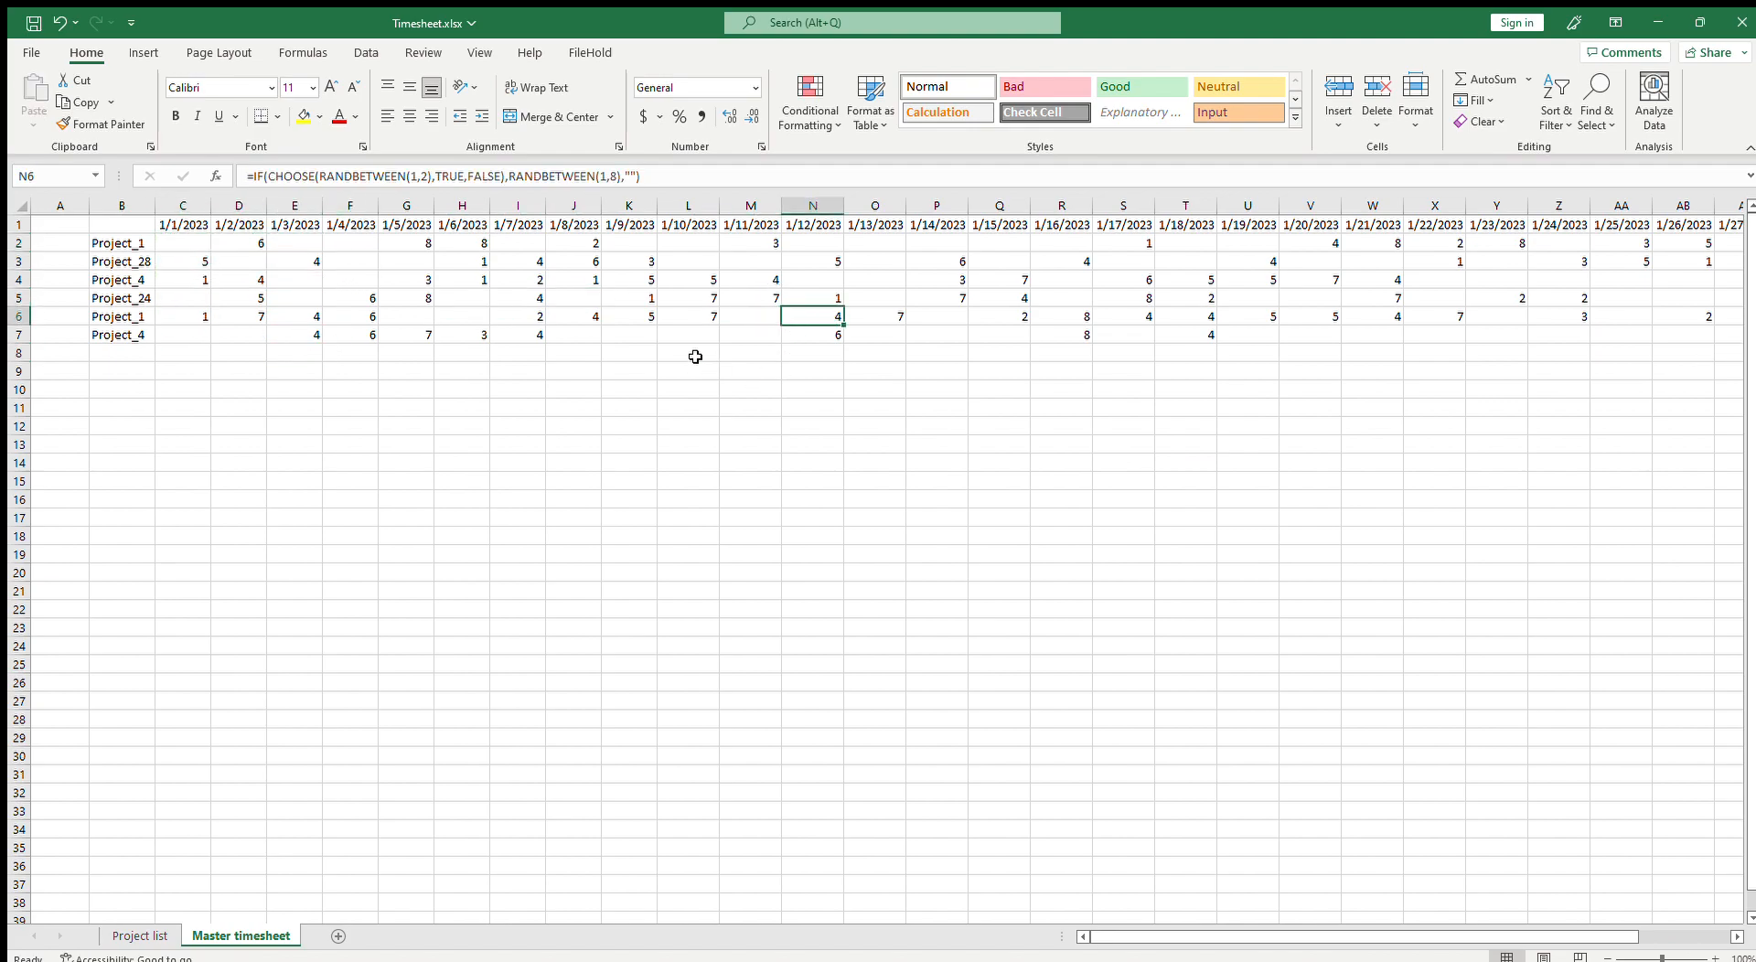
left_click(527, 354)
left_click(301, 331)
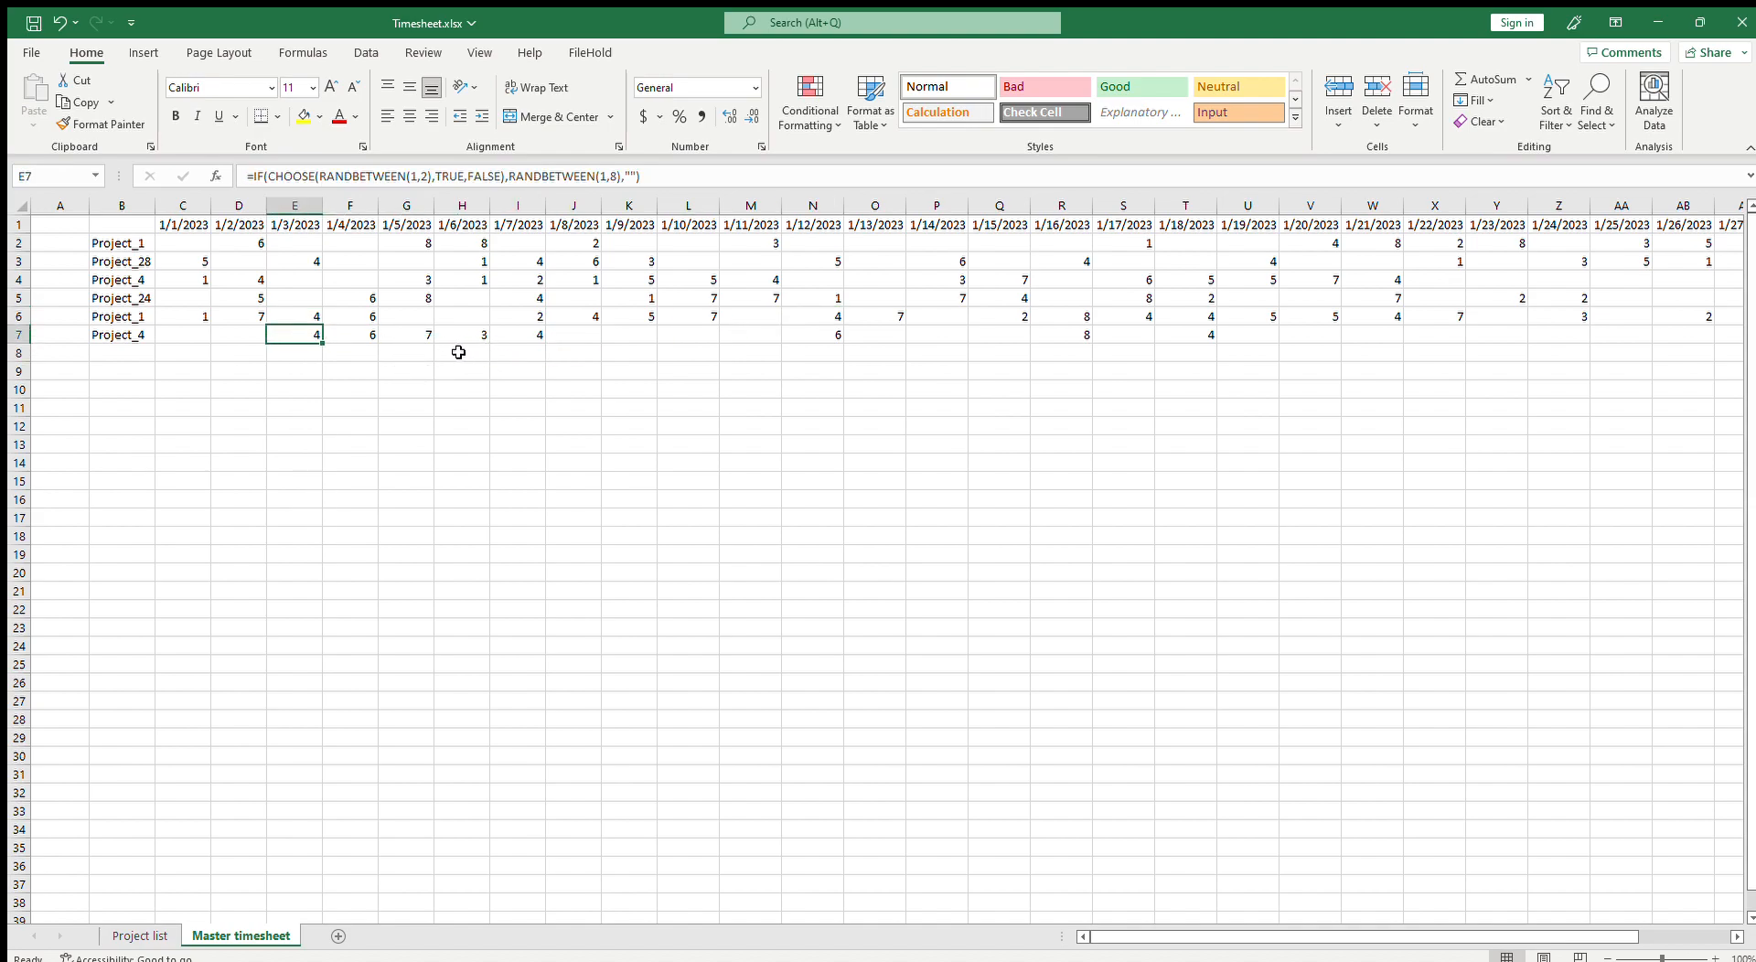
left_click_drag(180, 244, 261, 241)
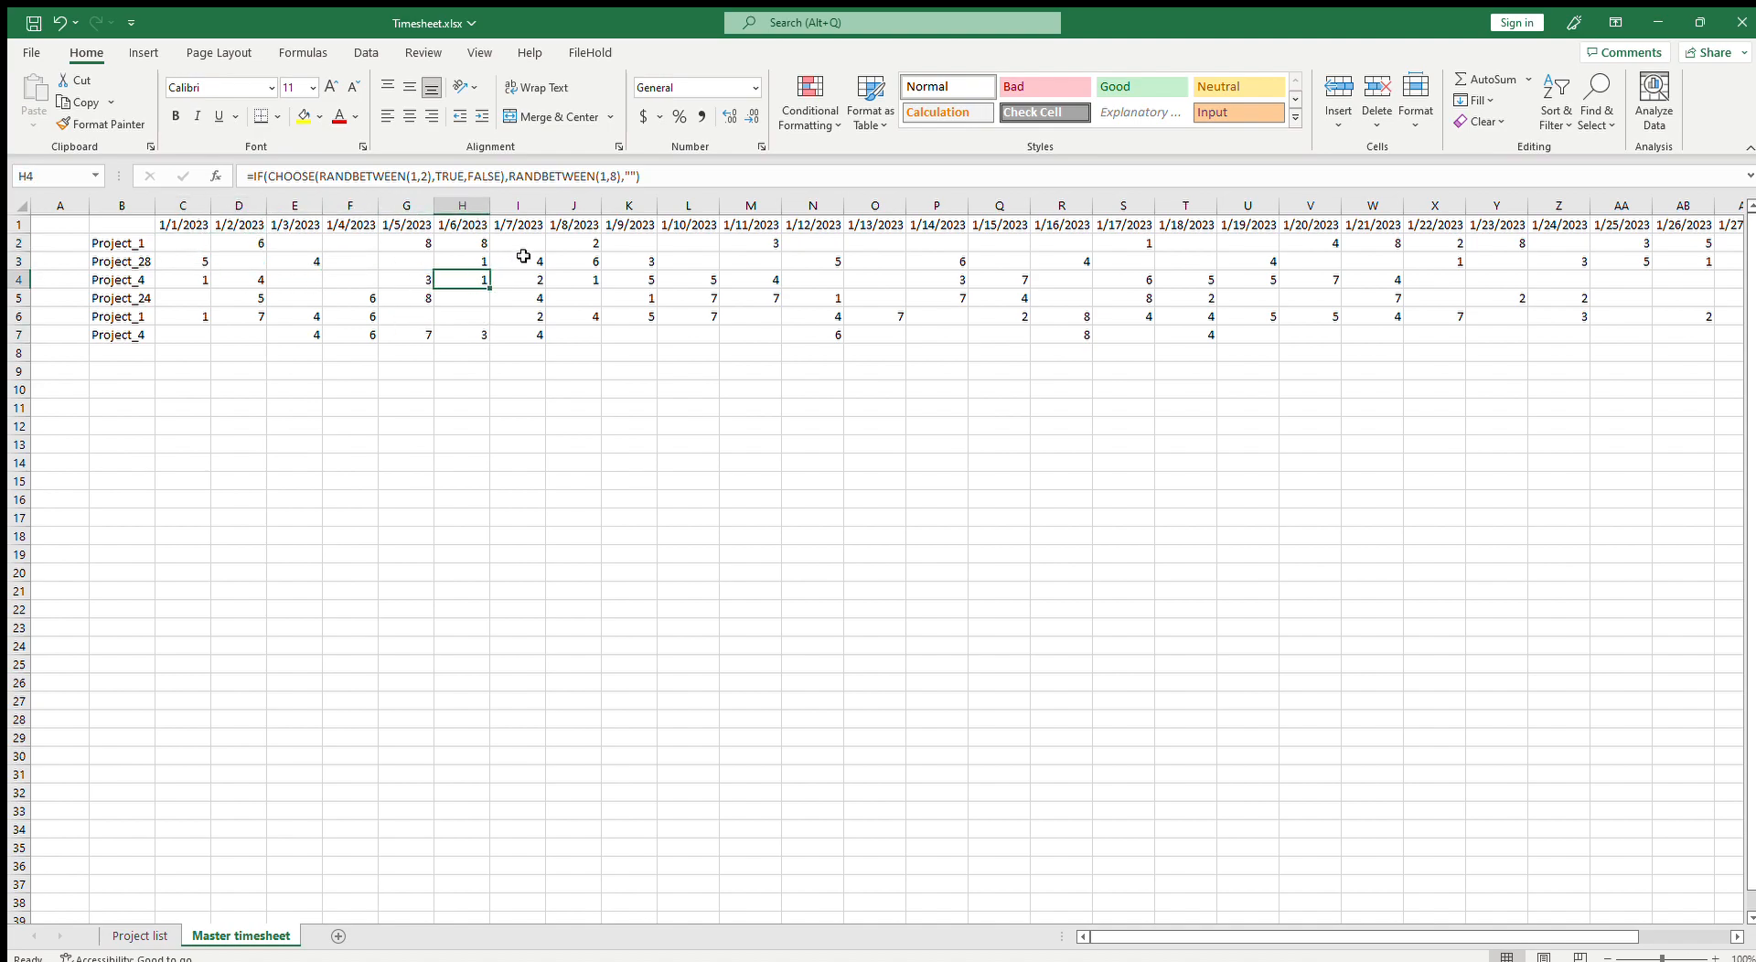
left_click(1131, 290)
left_click_drag(1564, 936, 1656, 936)
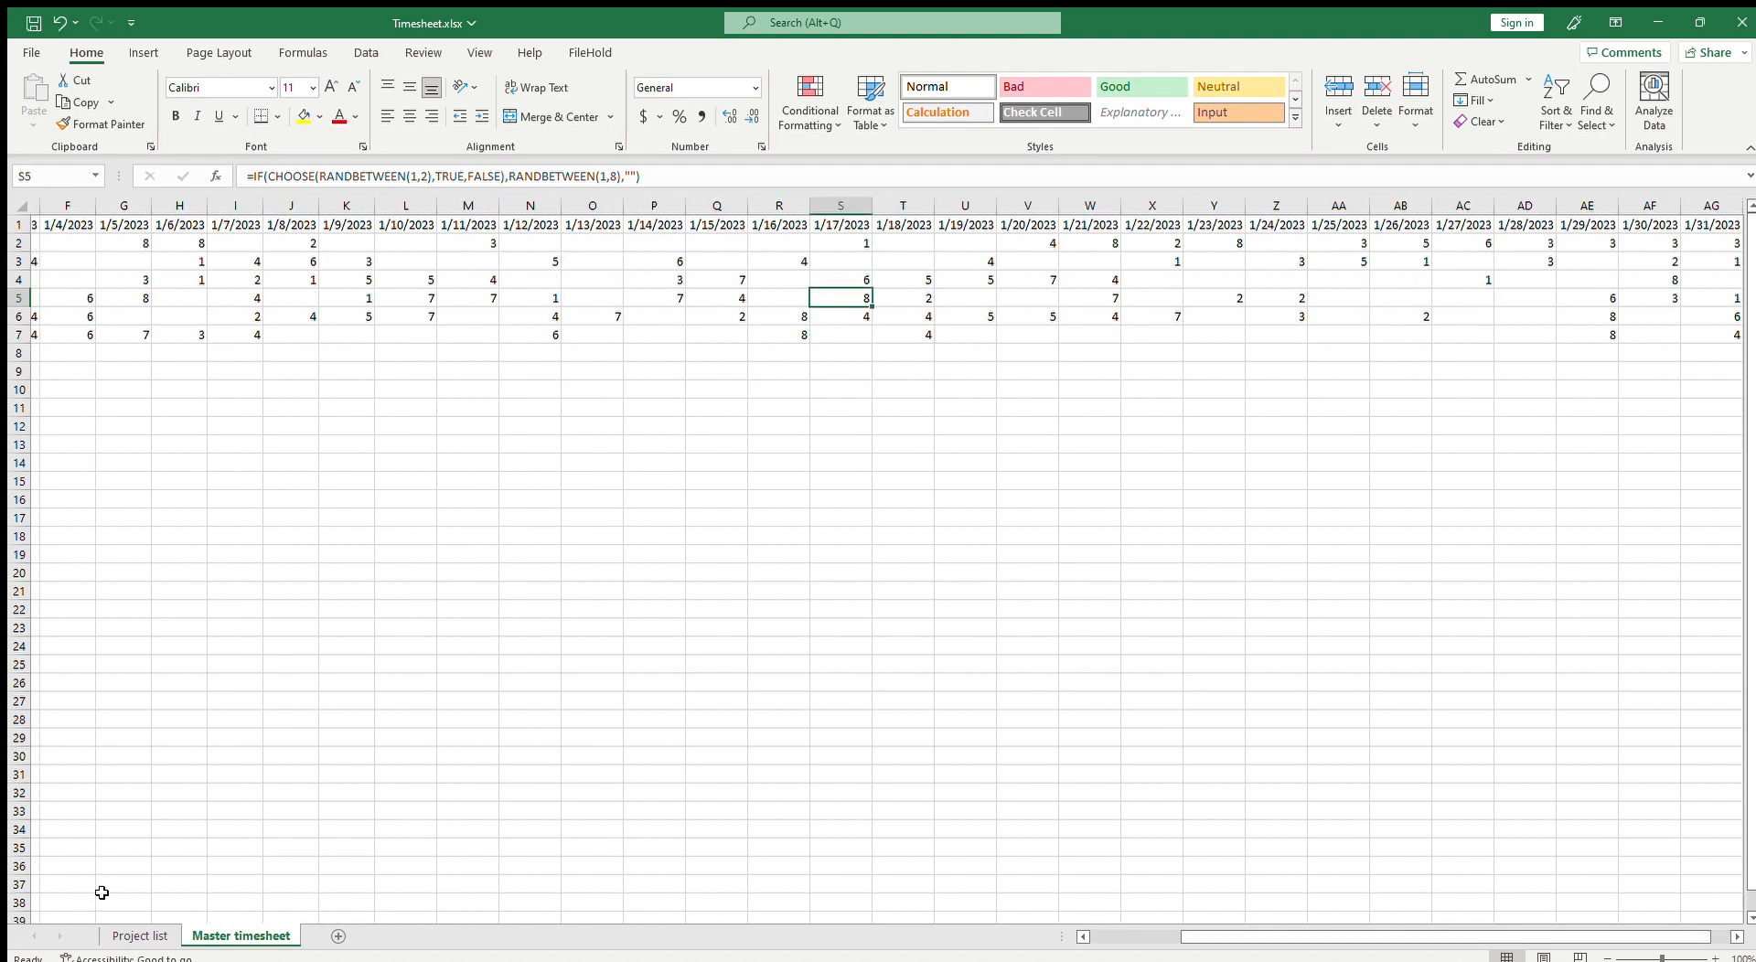
left_click_drag(1383, 936, 1276, 931)
left_click(294, 573)
left_click(201, 297)
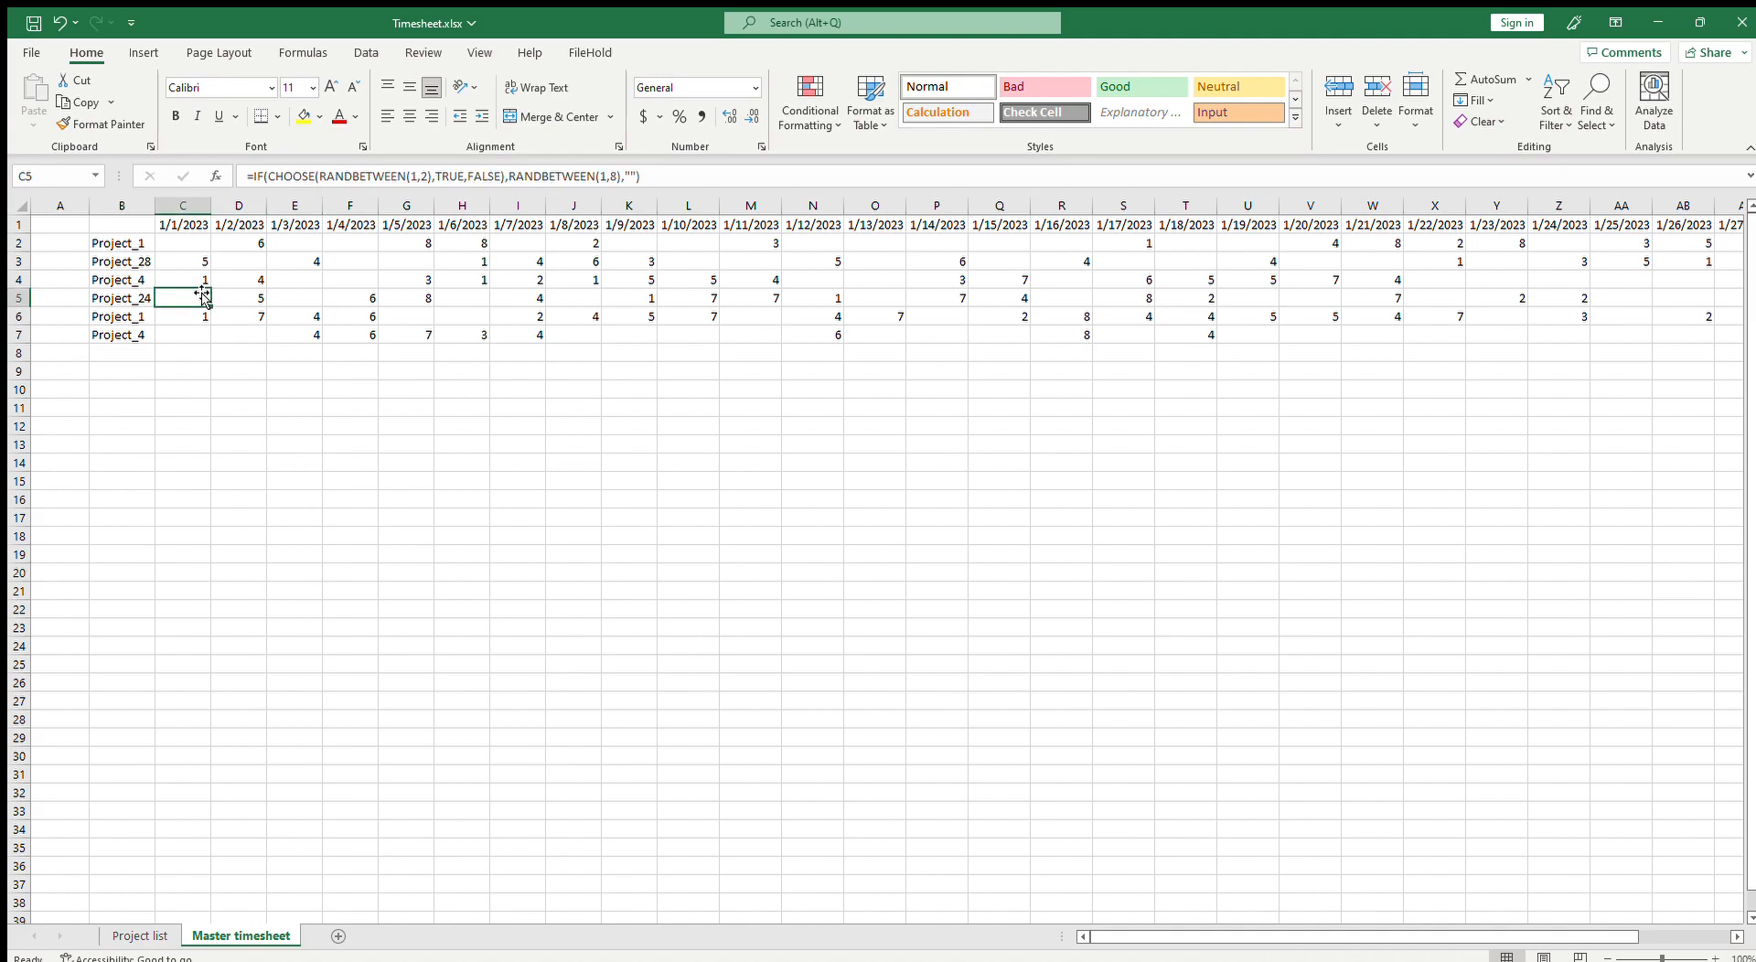
Step: Save the workbook
left_click(25, 27)
left_click(240, 280)
left_click(407, 280)
left_click(518, 280)
left_click(688, 279)
Step: Extend the project formula in column B and the hours formulas down to row 15
left_click_drag(144, 249, 135, 337)
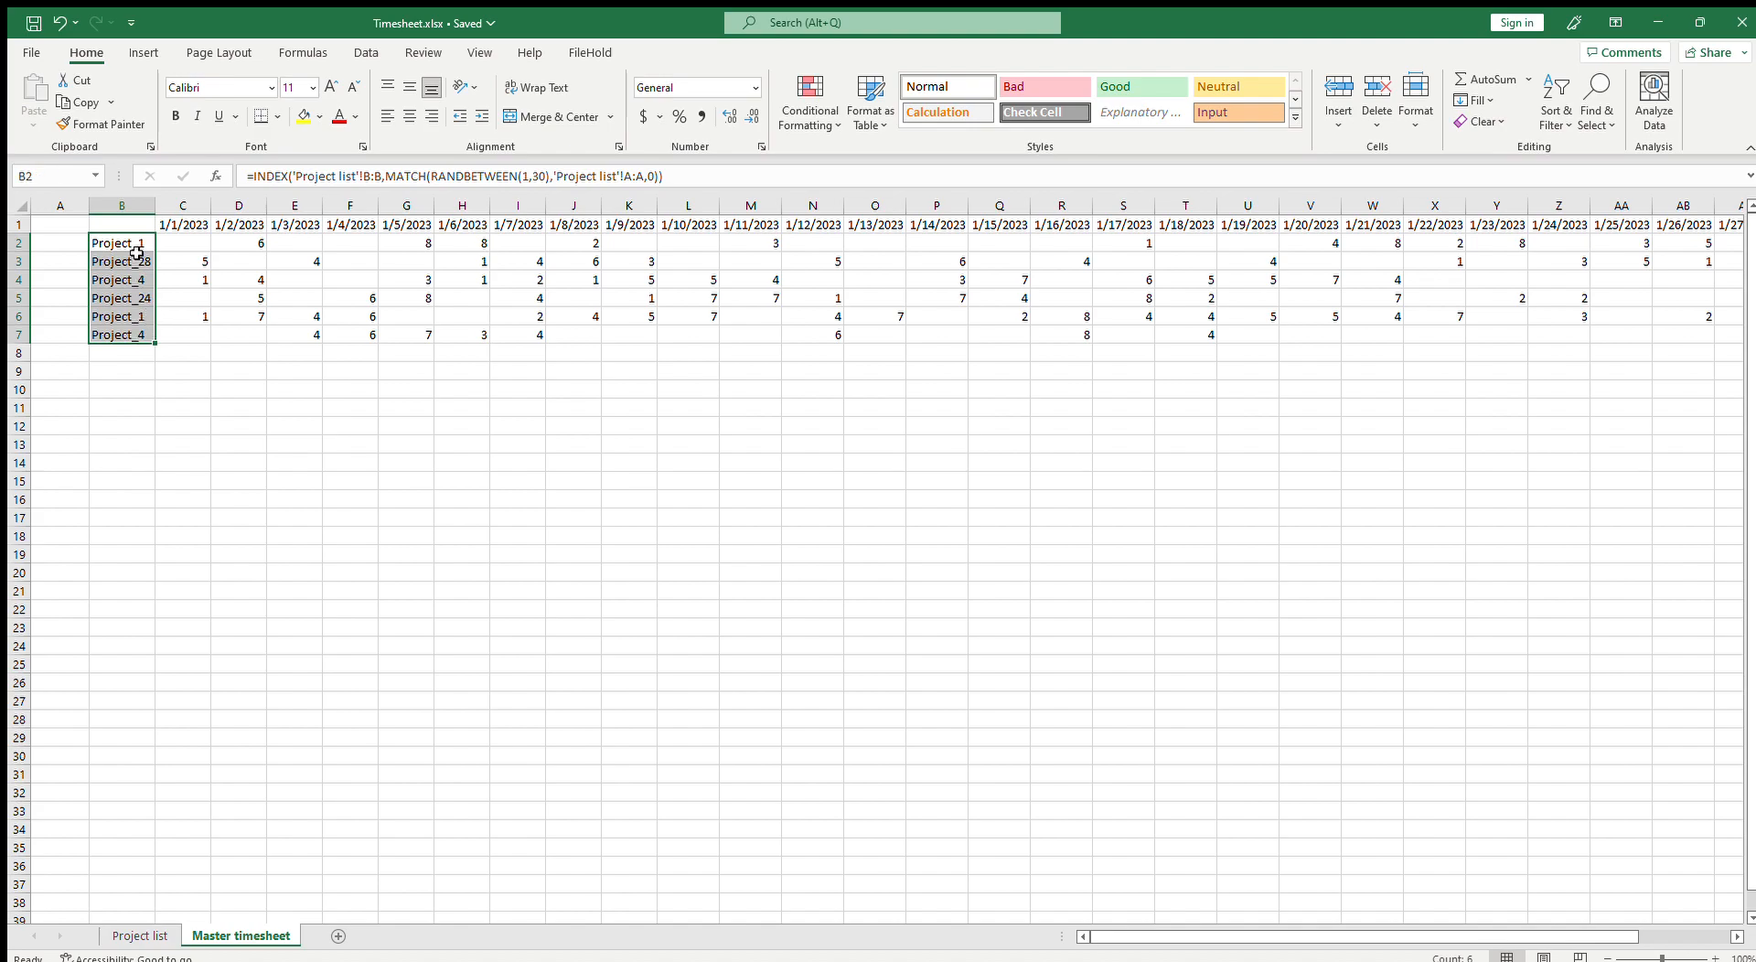
left_click(133, 250)
left_click_drag(133, 249, 156, 491)
left_click(191, 240)
left_click_drag(191, 241, 1641, 246)
key("ctrl+c")
left_click_drag(1382, 938, 1235, 940)
left_click_drag(181, 270, 184, 485)
key("ctrl+v")
left_click(447, 414)
key("Escape")
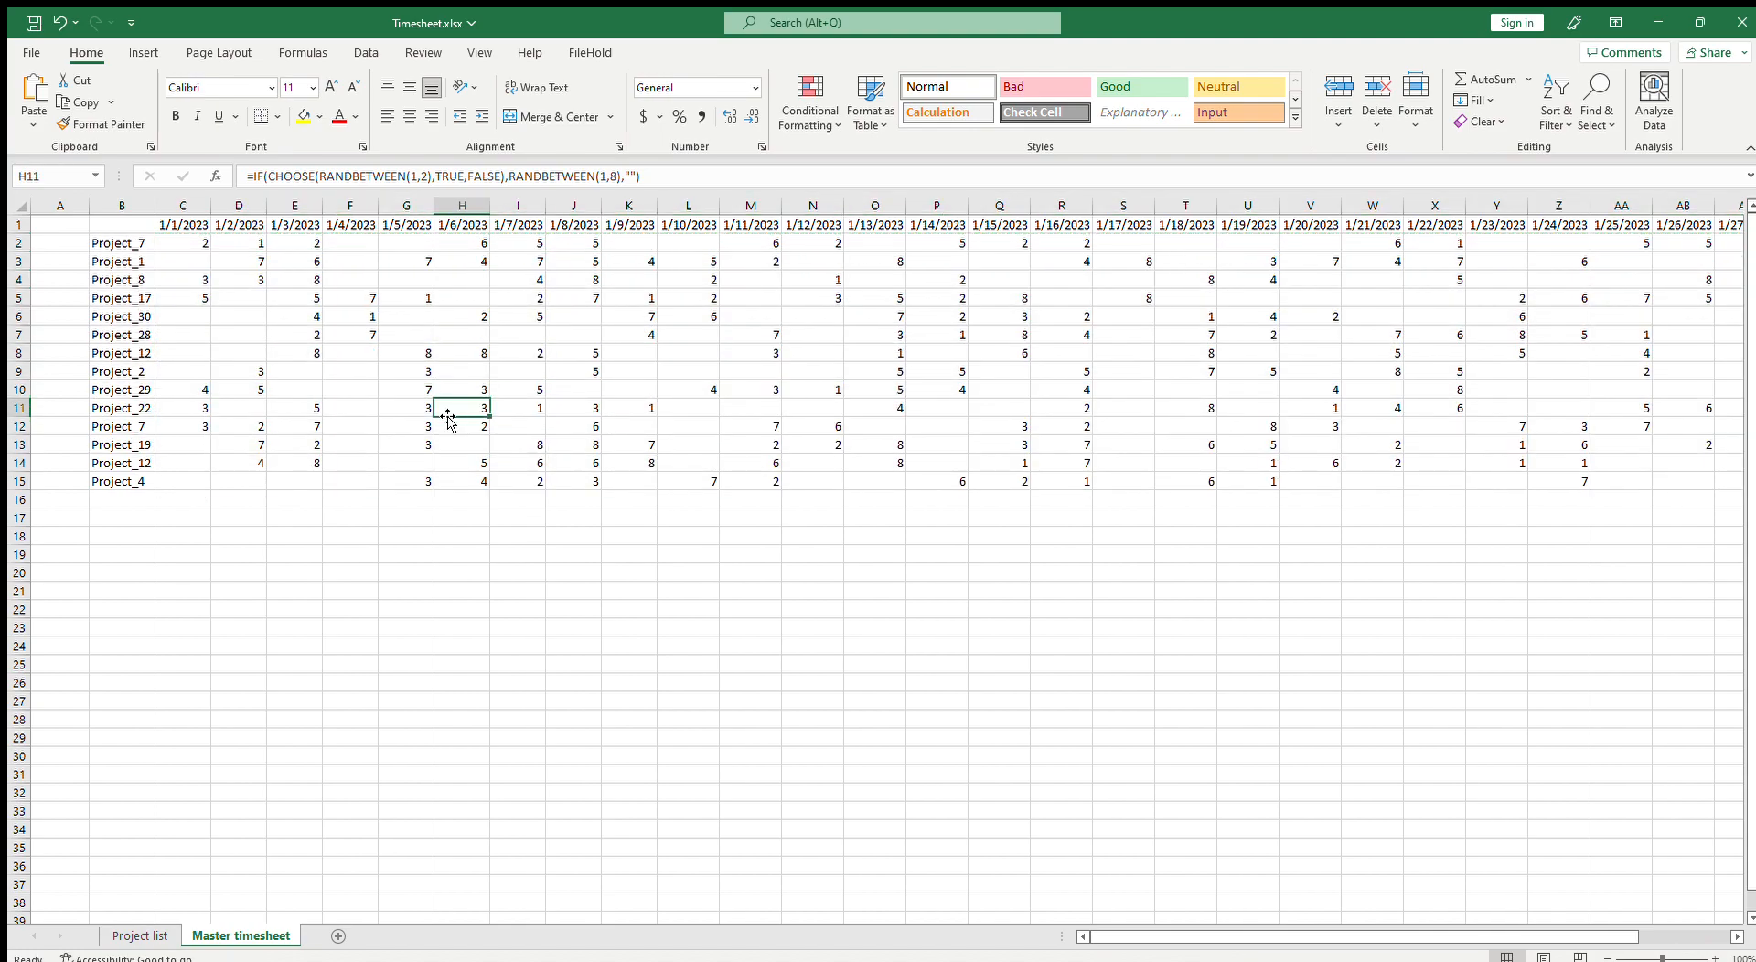
Step: Clear the project and hours rows below row 6
left_click(160, 482)
left_click(135, 470)
left_click_drag(132, 243, 116, 477)
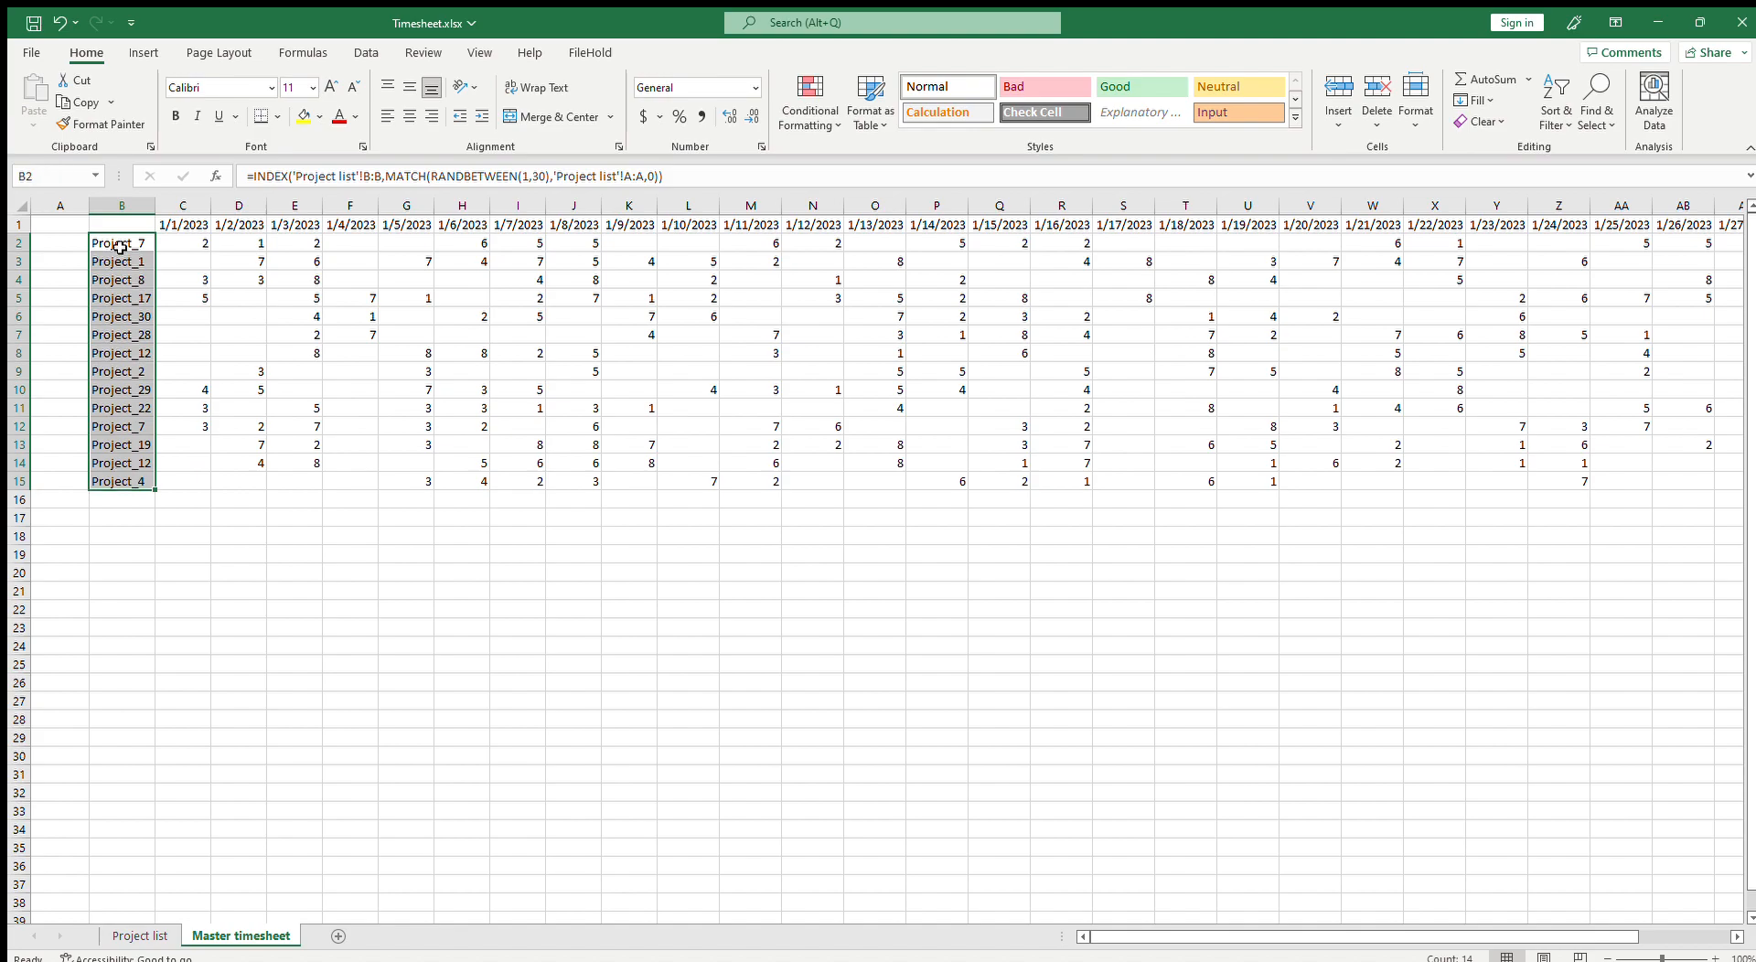
left_click_drag(120, 245, 52, 474)
key("Delete")
left_click(391, 421)
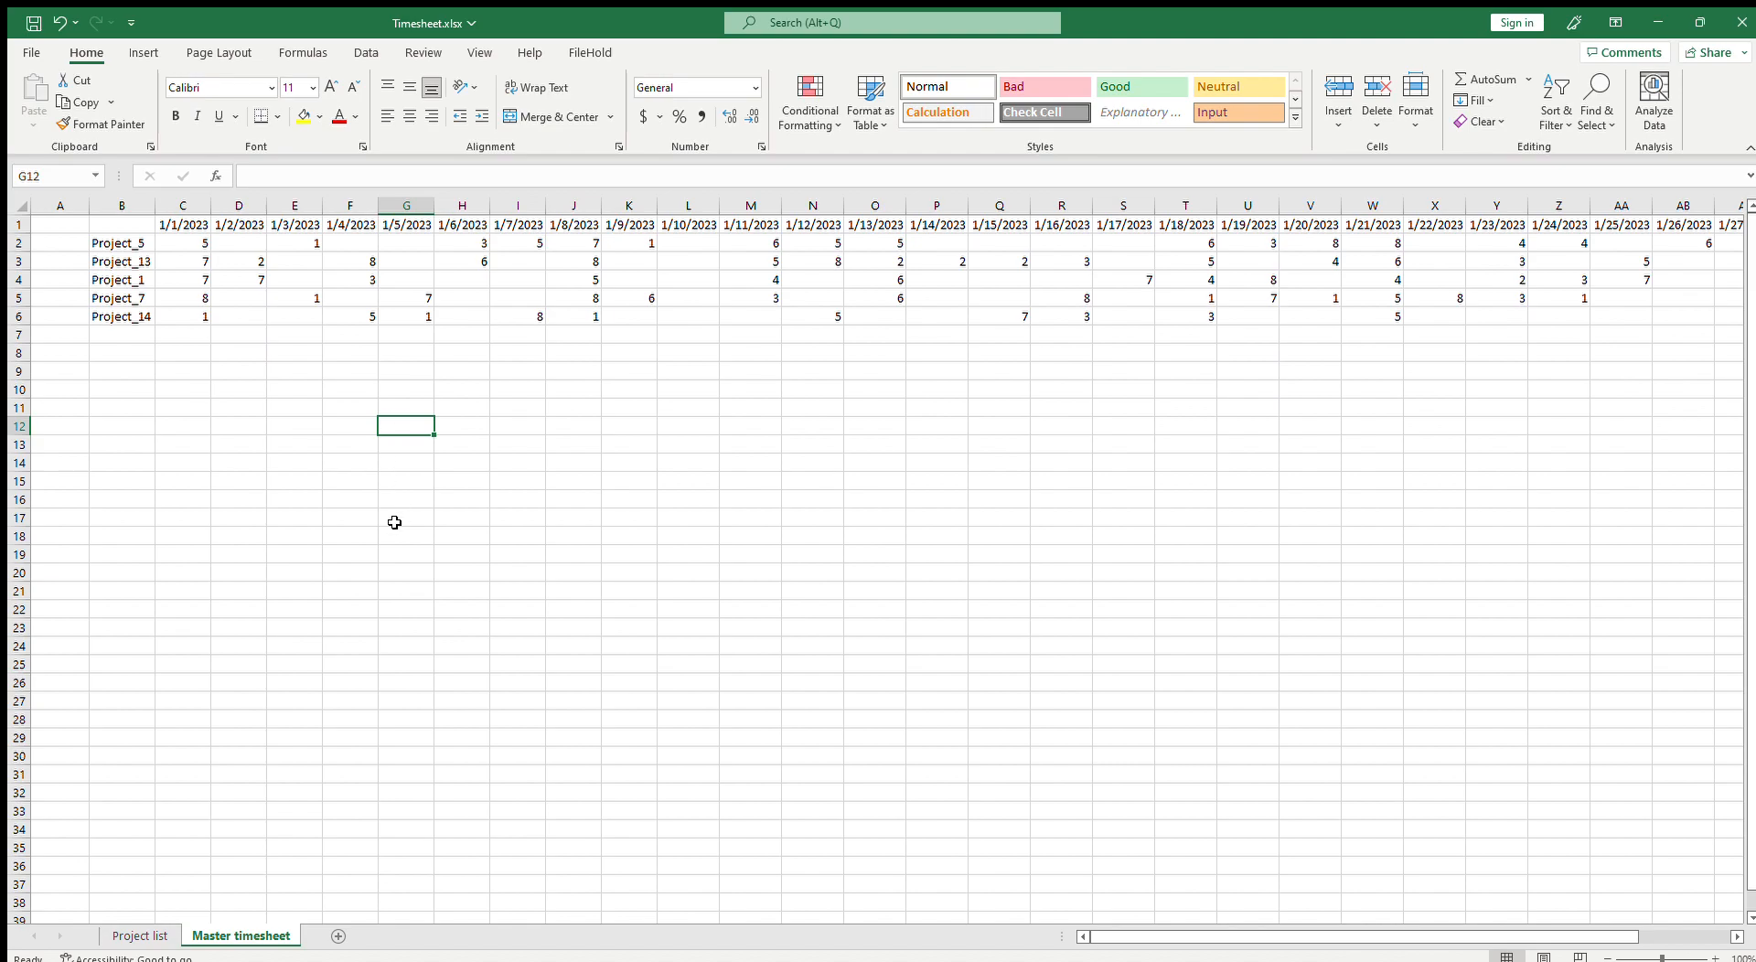
Step: Save the workbook
left_click(33, 22)
left_click(187, 318)
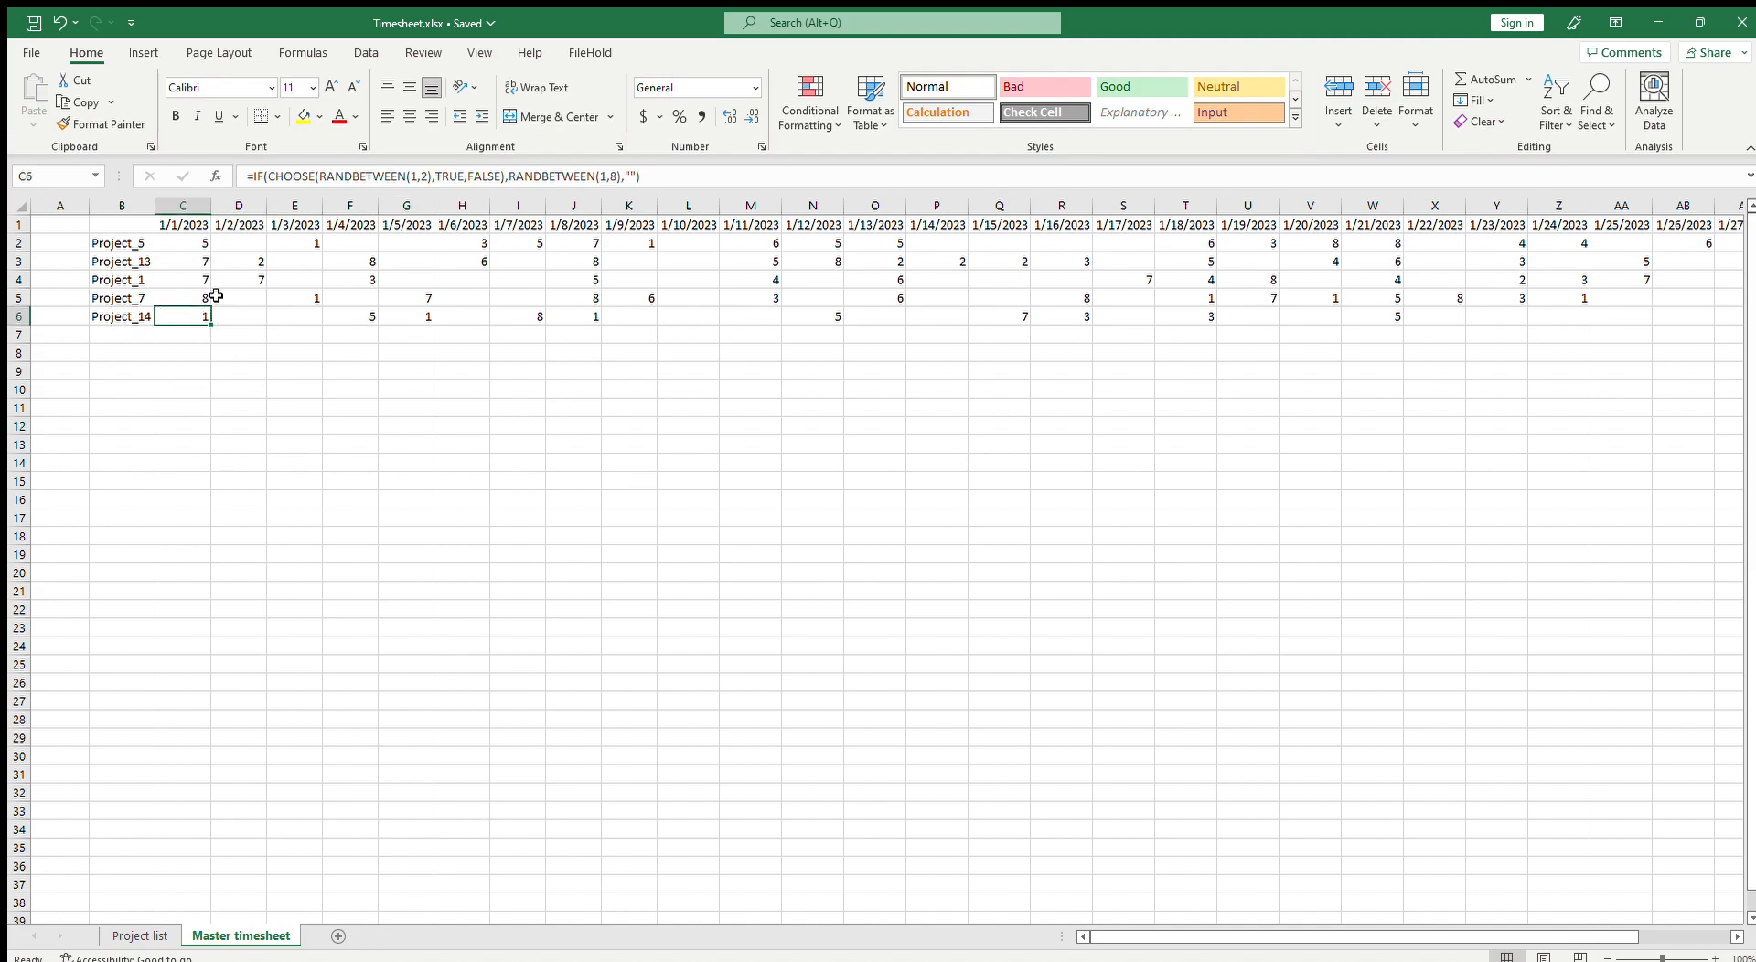
left_click(137, 222)
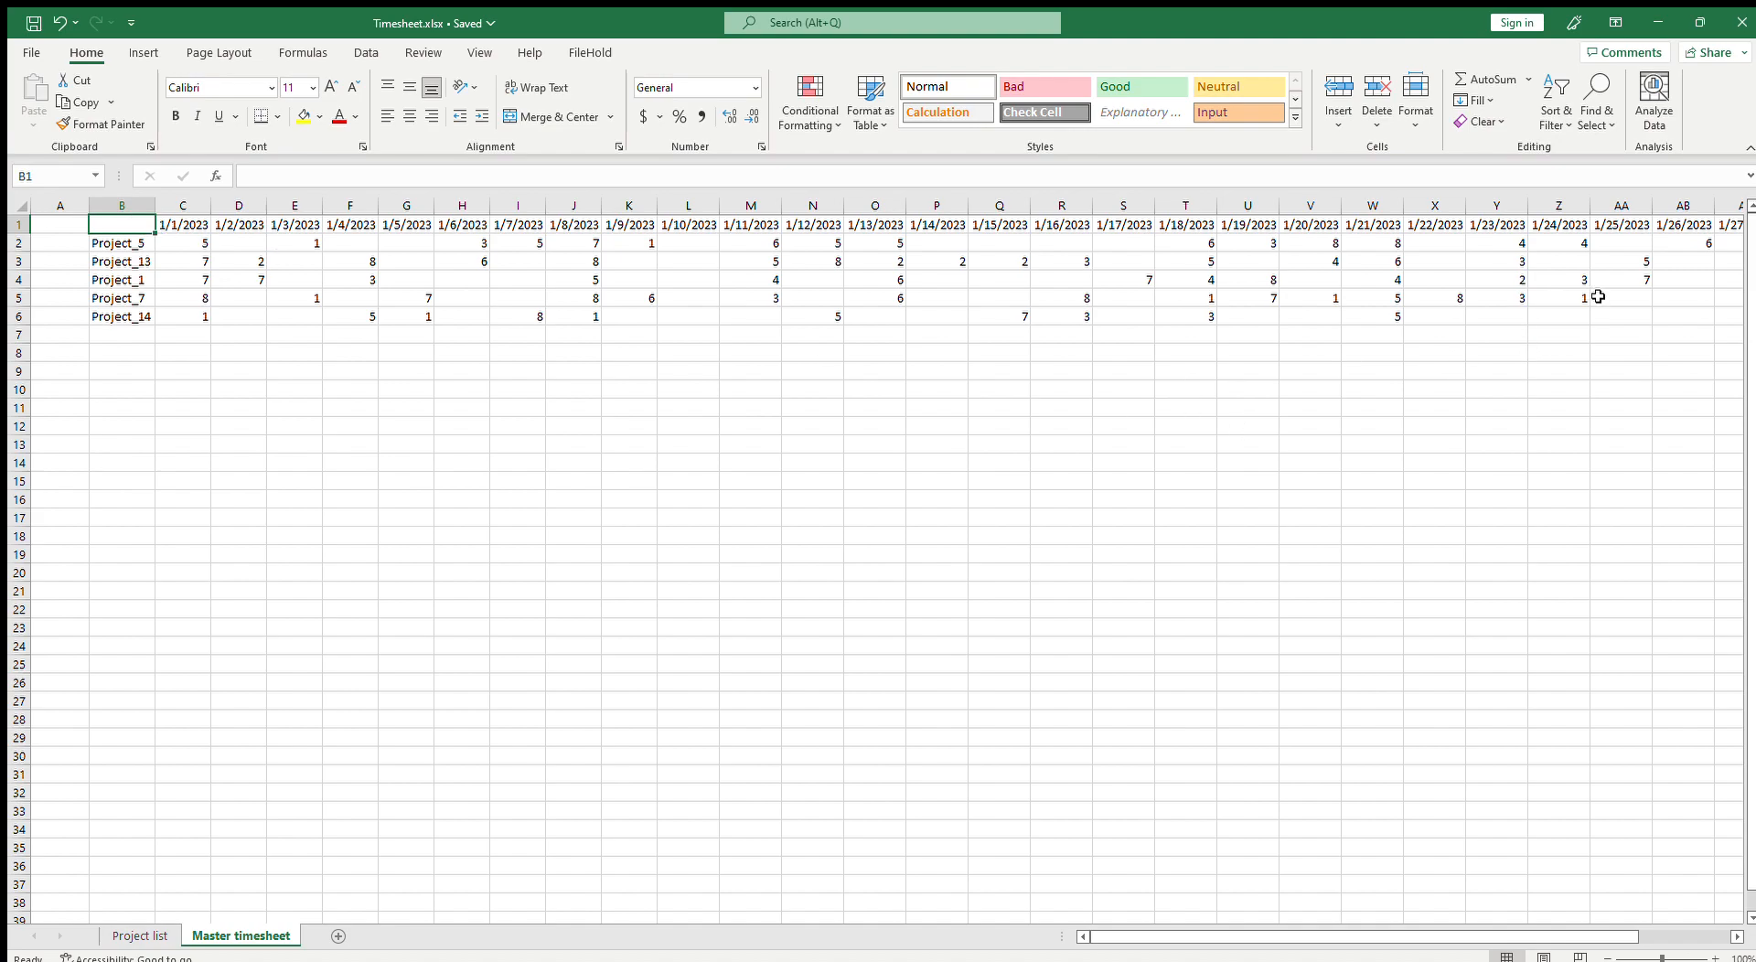
mouse_move(1333, 936)
left_mouse_down()
mouse_move(1431, 937)
mouse_move(1331, 937)
left_mouse_up()
left_click(353, 790)
left_click(181, 299)
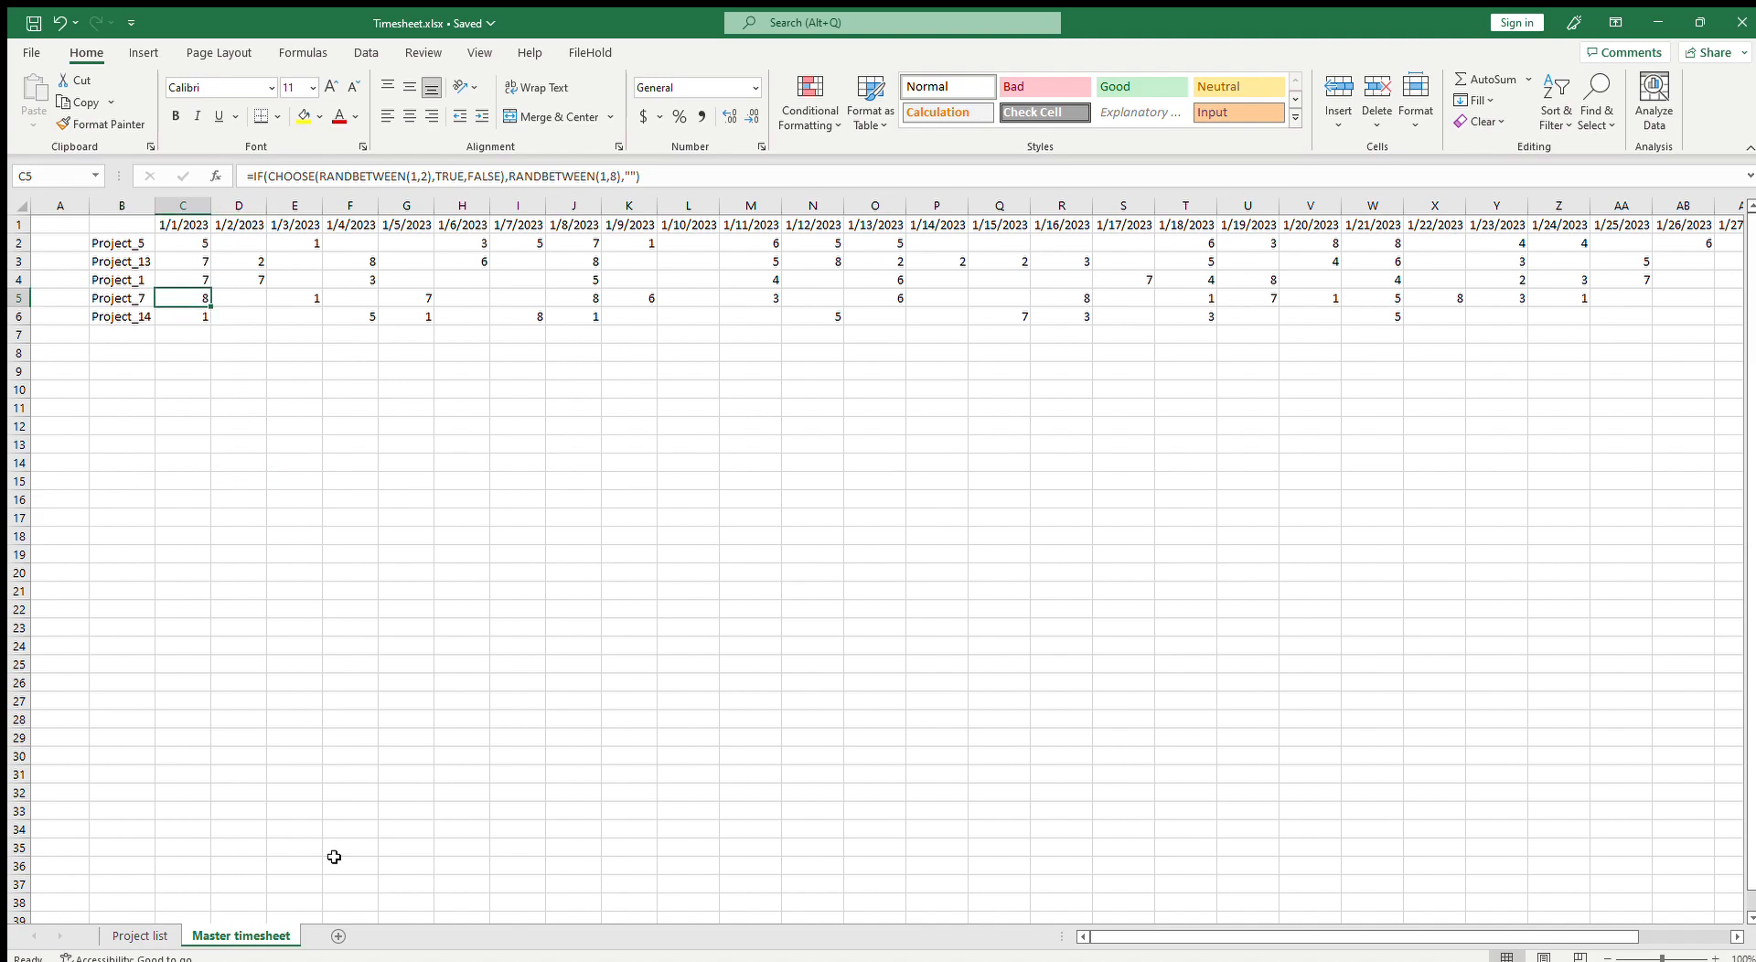
Step: Add a new worksheet and name it Summary
left_click(337, 937)
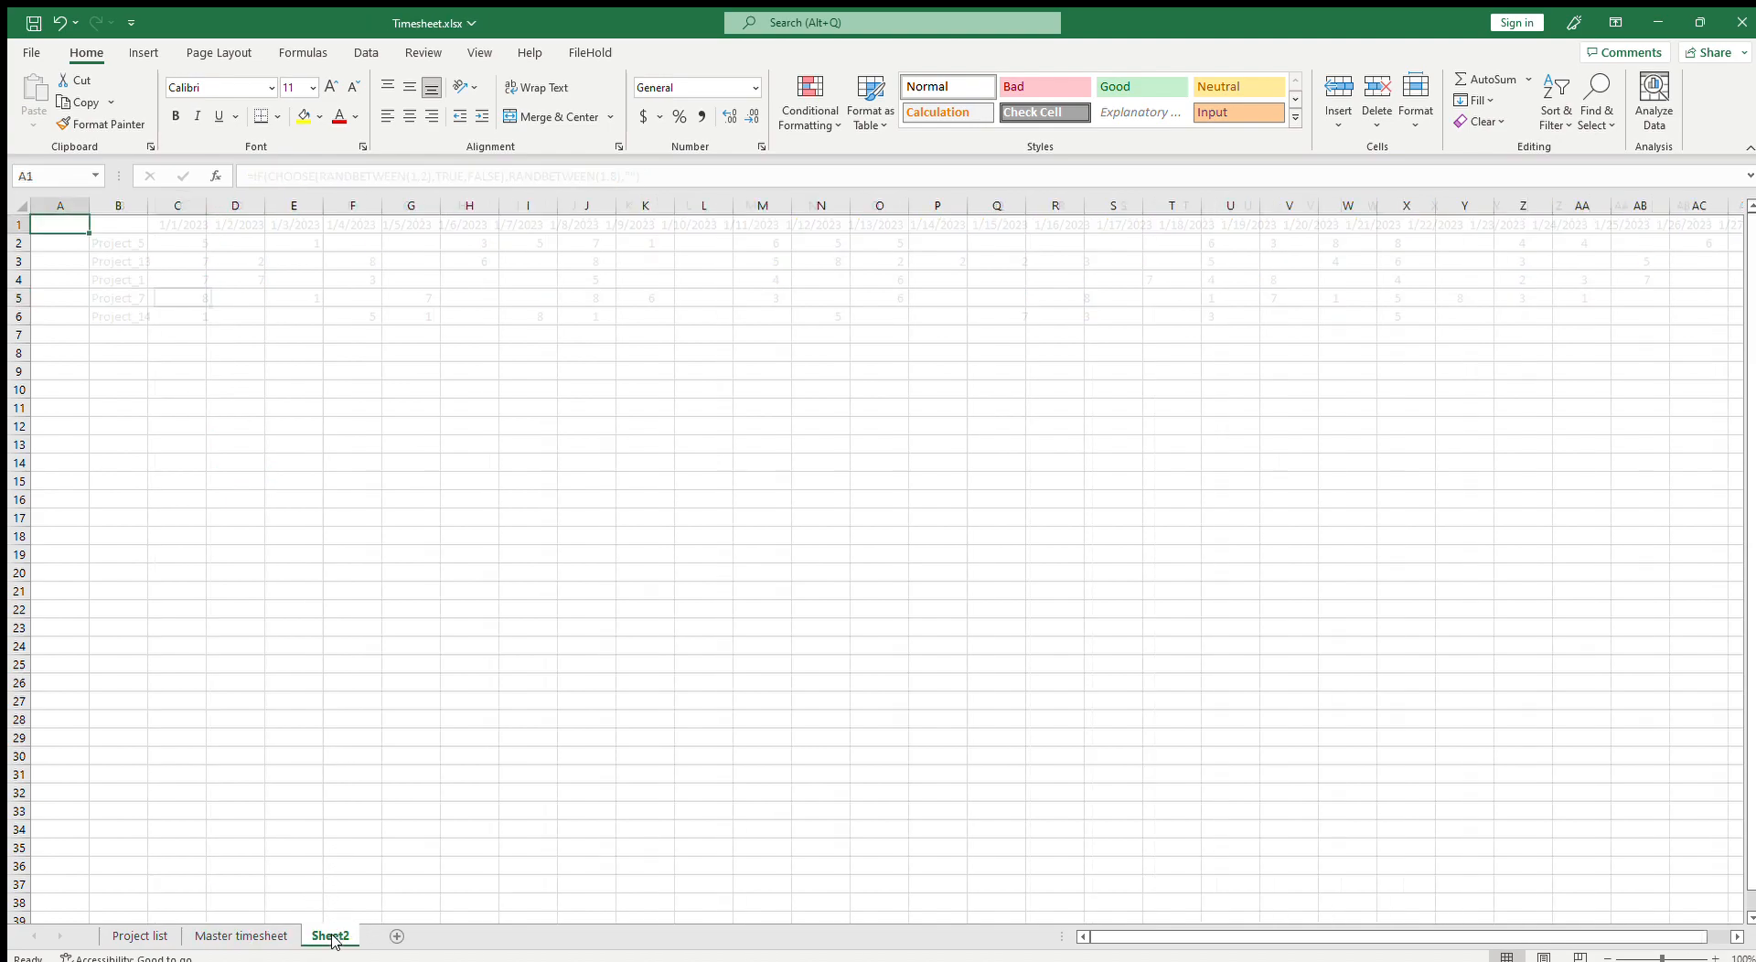
left_click(351, 745)
type("Summary")
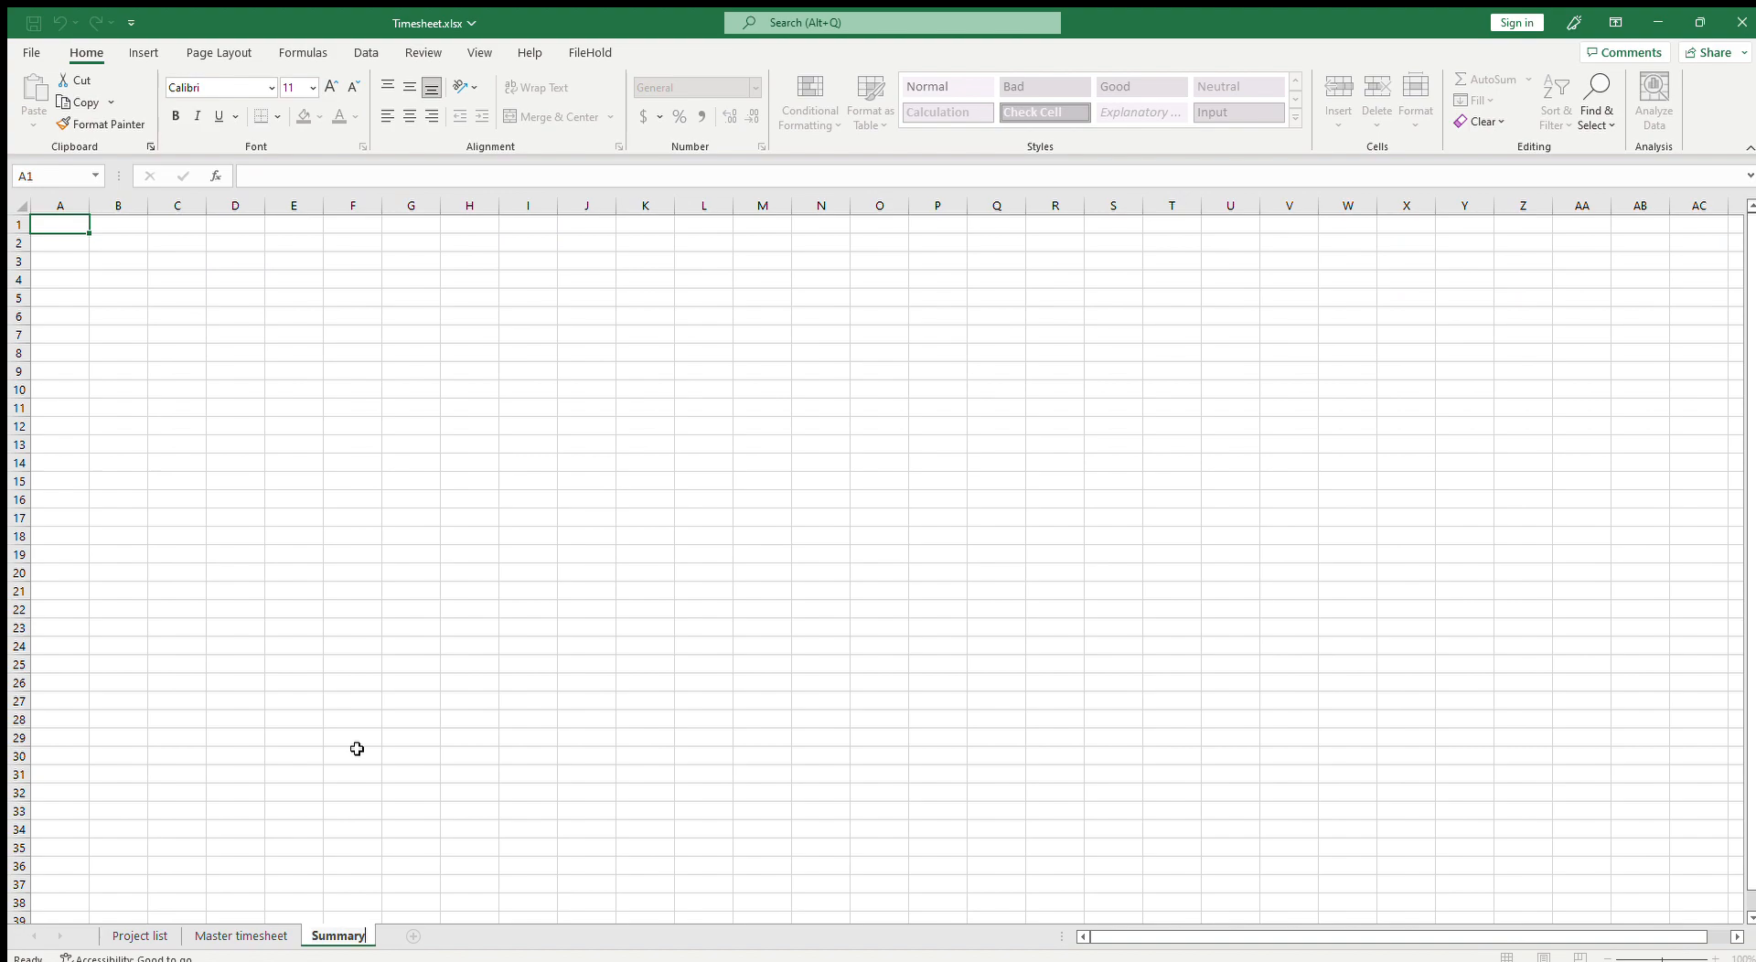
key("Return")
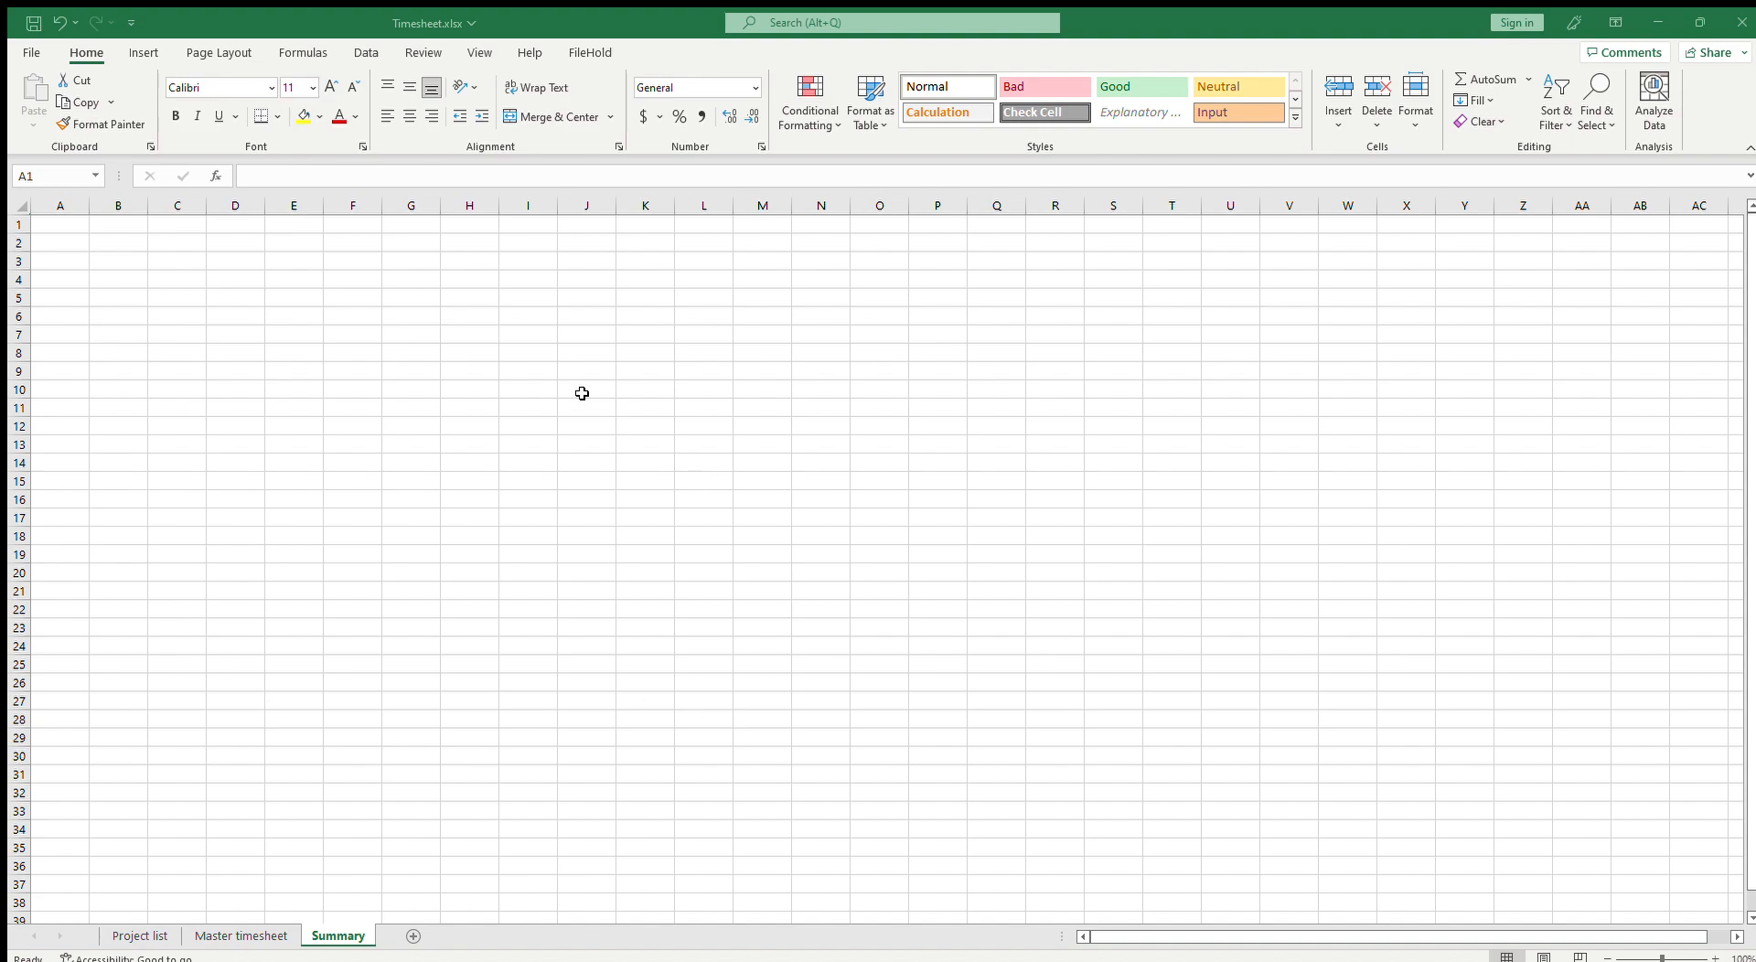
Step: Enter 1, 2, 3 in C2:E2 and fill the series across to 12 in column N
left_click(178, 245)
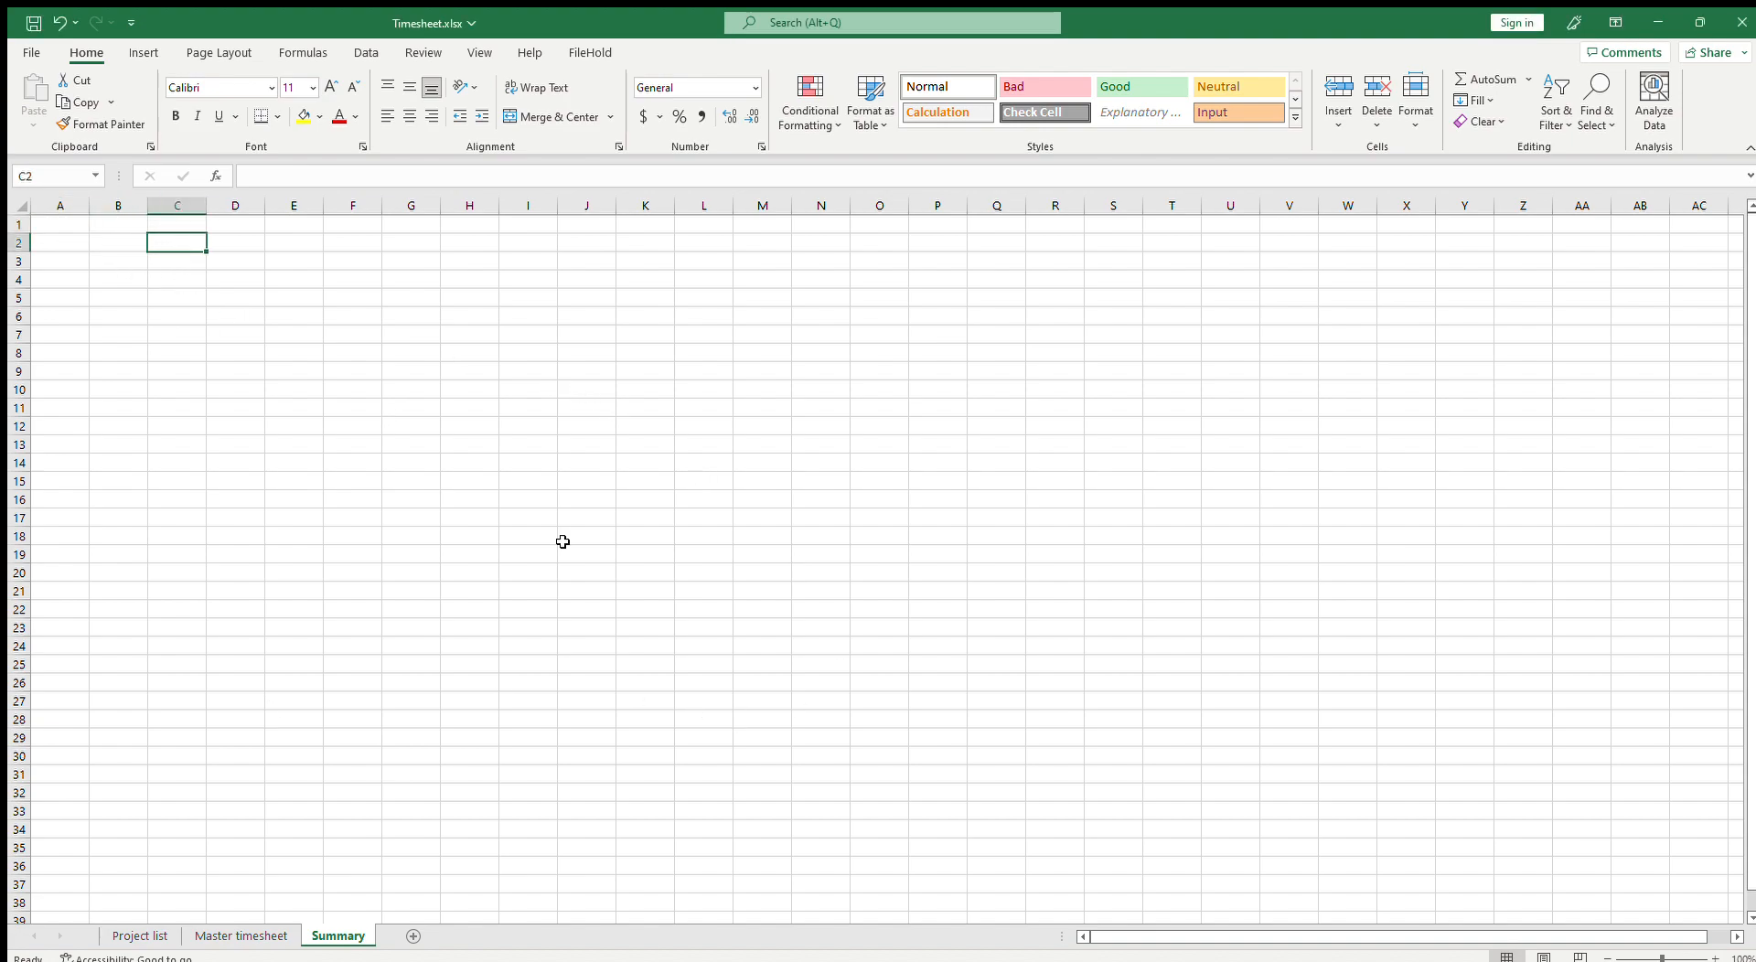
type("1")
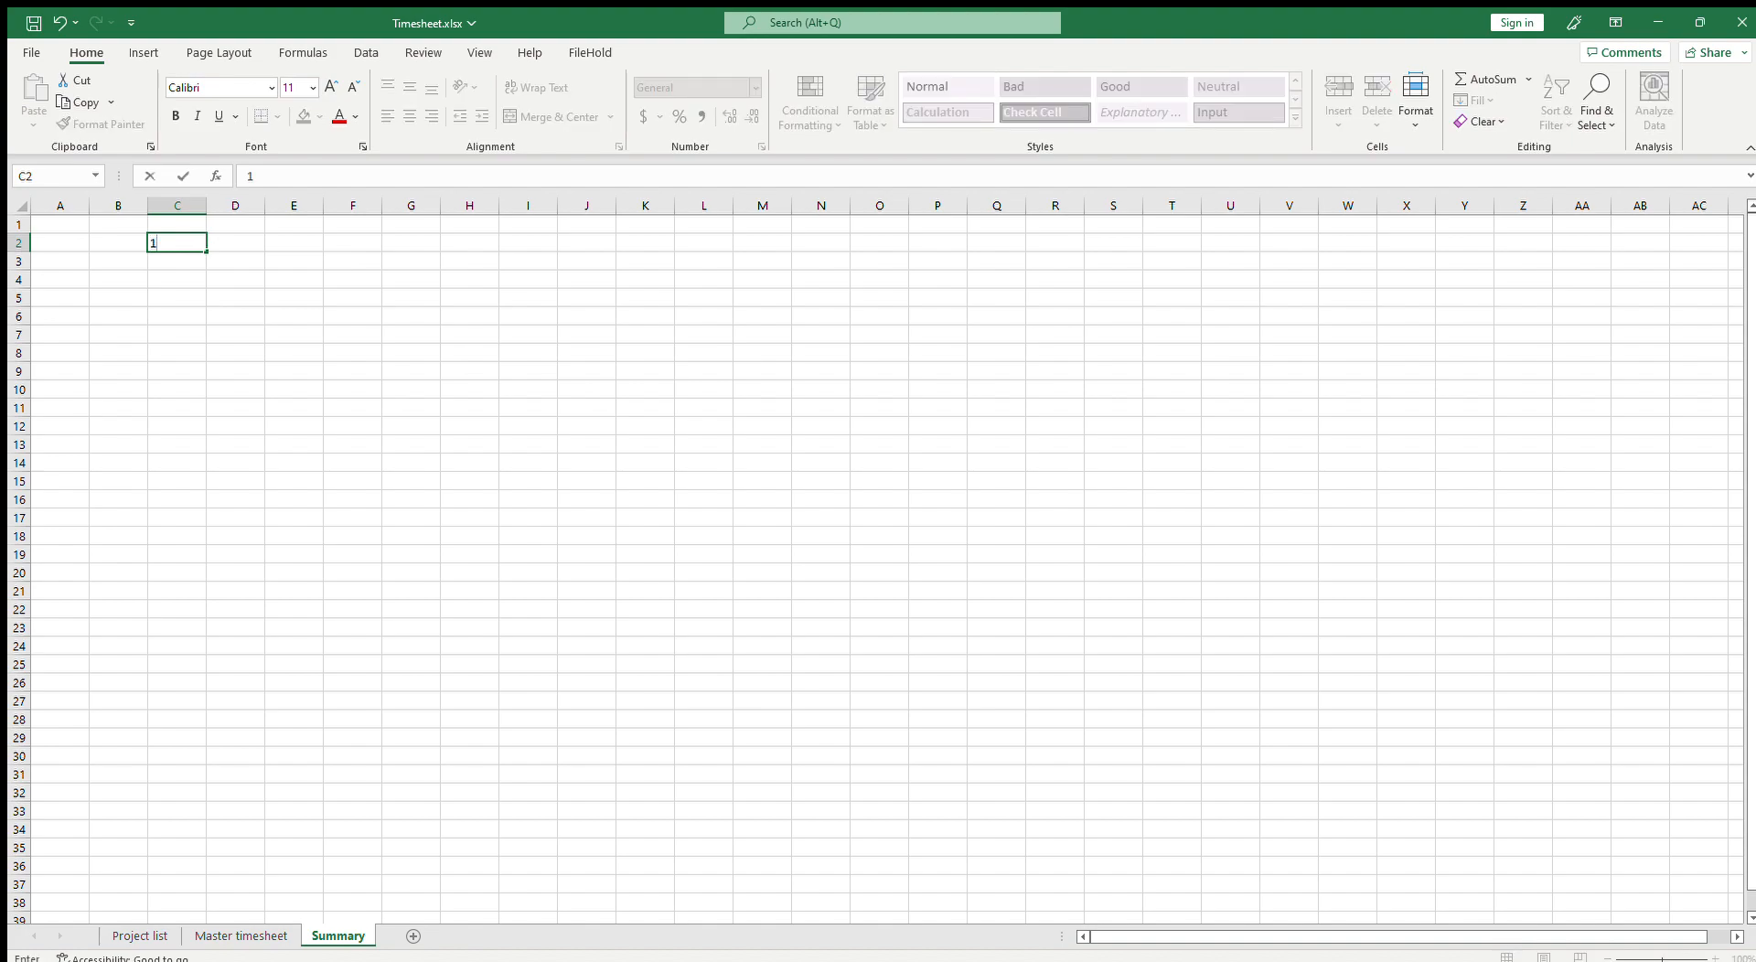
key("Tab")
type("2")
key("Tab")
type("3")
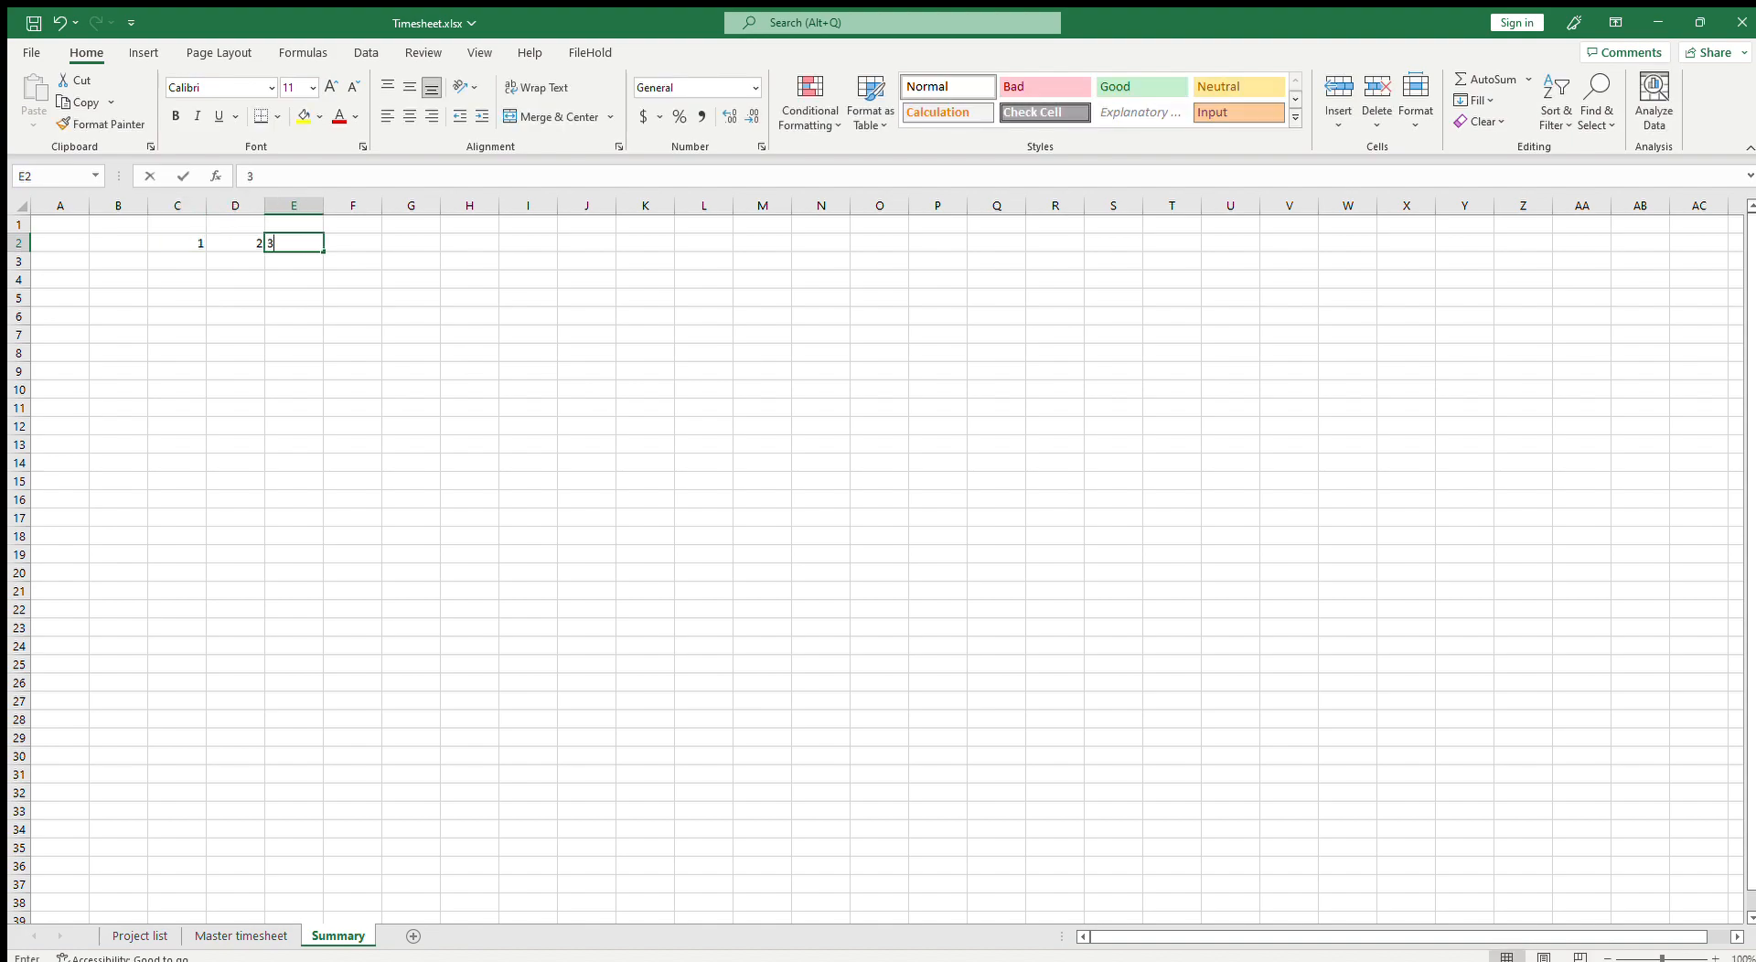
key("Tab")
left_click(181, 242)
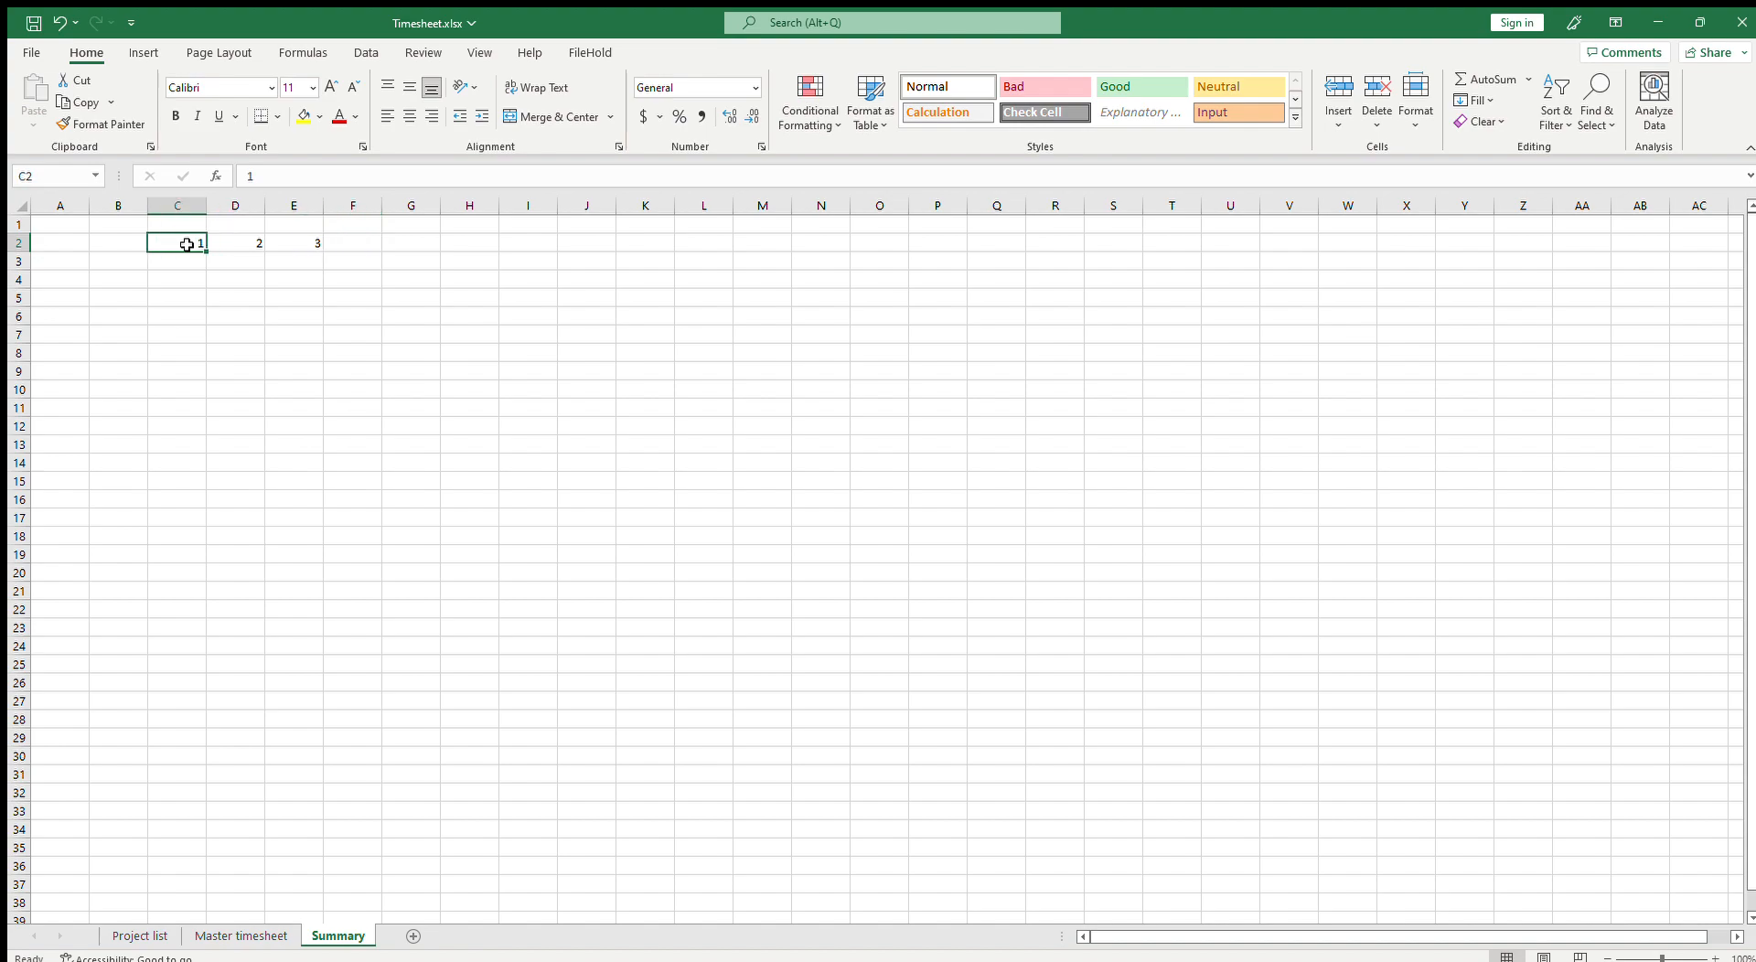
left_click_drag(167, 243, 843, 267)
left_click(815, 243)
Step: Enter Jan 2023 and Feb 2023 in C1:D1 and fill the month headers through Dec-23 in N1
left_click(169, 224)
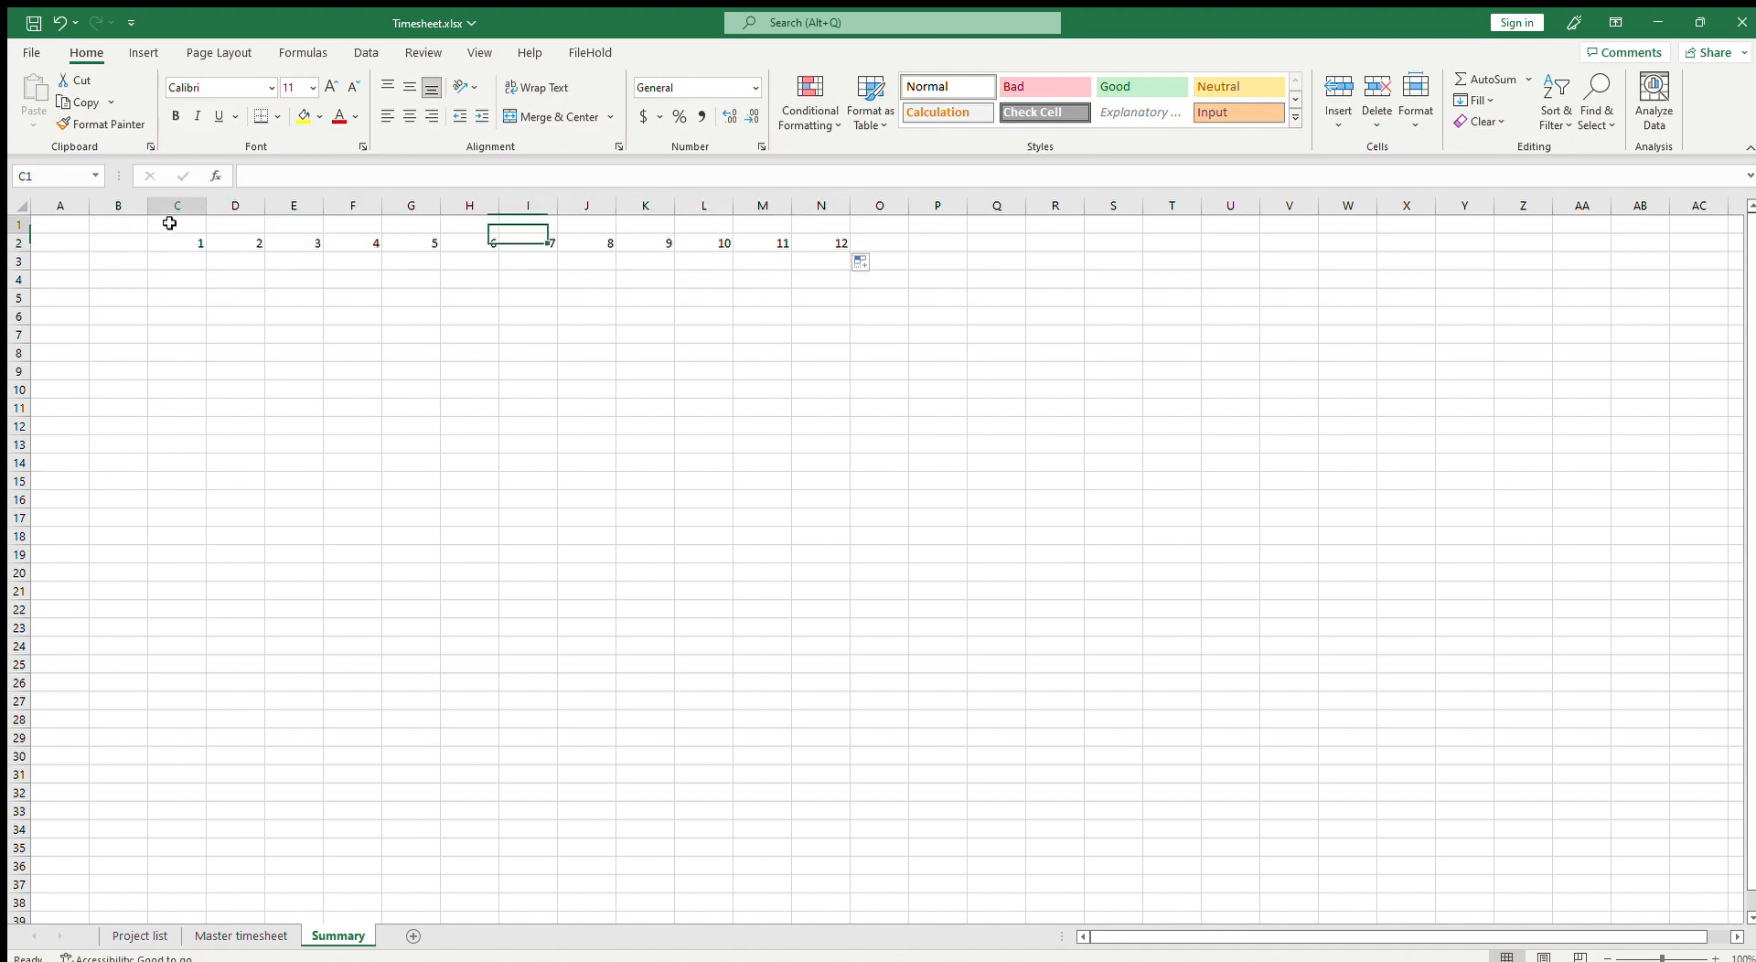
type("c")
key("BackSpace")
type("Jan 2023")
key("Tab")
key("Left")
key("Right")
type("Feb 2023")
key("Left")
key("shift+Right")
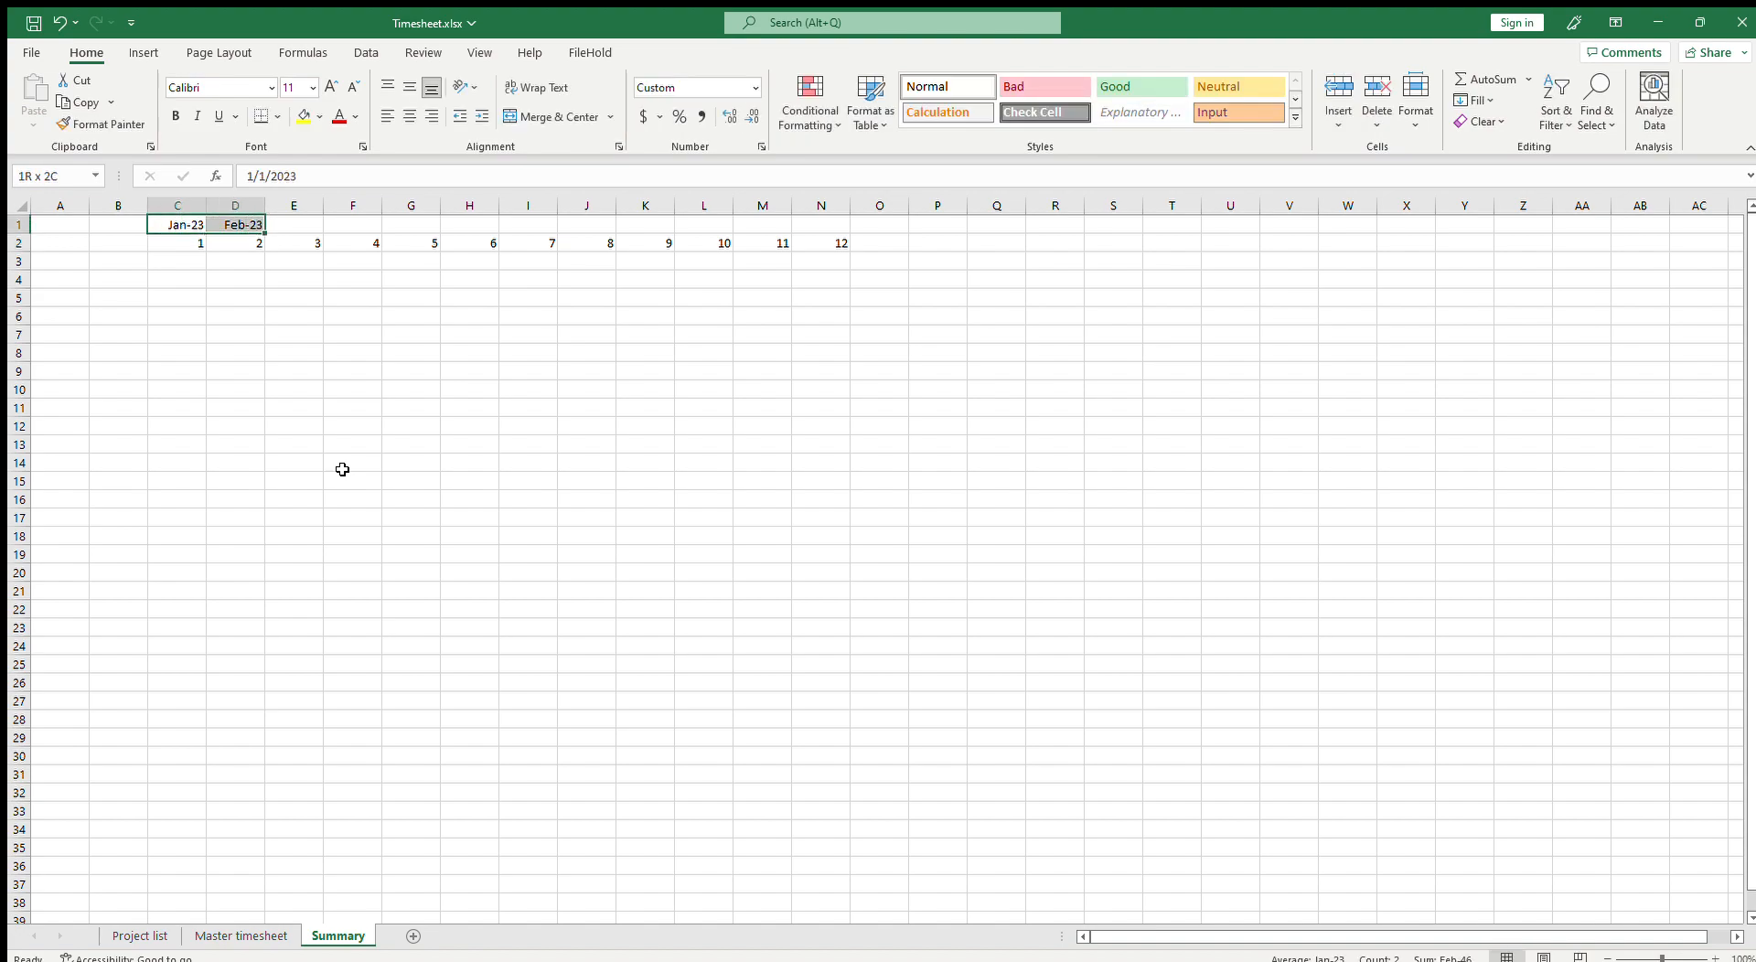
left_click_drag(265, 234, 844, 236)
left_click(836, 311)
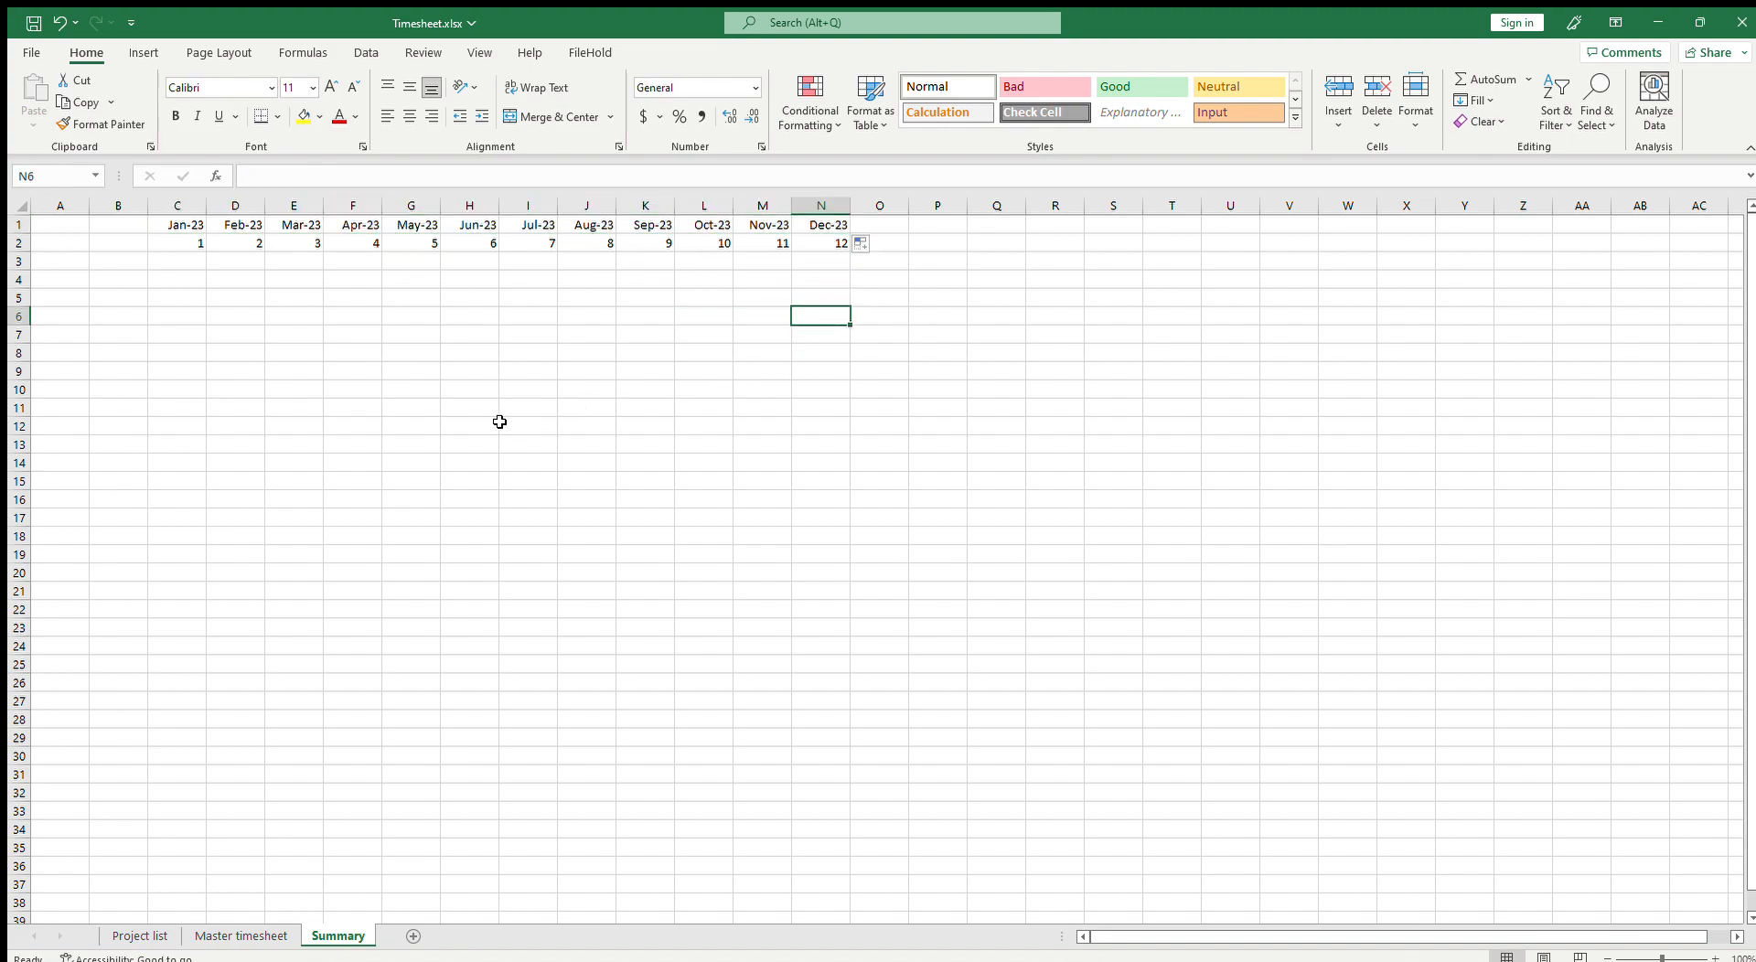
Step: Copy the five project rows B2:AG6 on the Master timesheet and paste them as a second block starting at B9
left_click(109, 264)
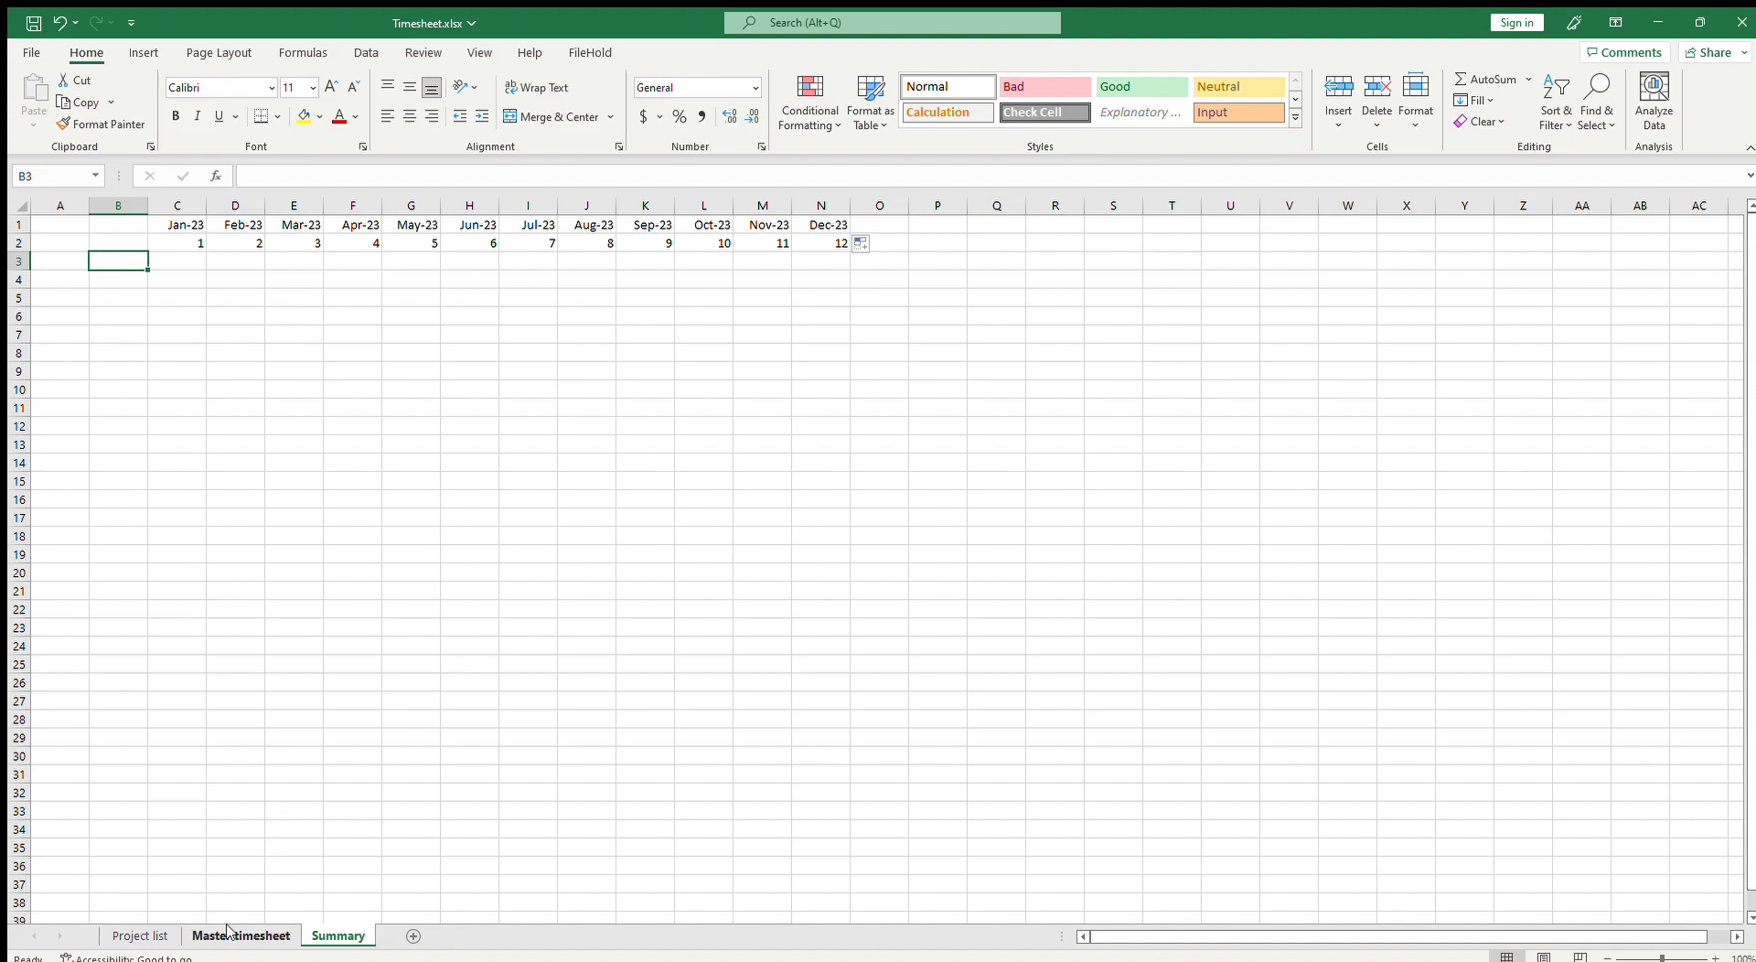
left_click(259, 933)
left_click_drag(123, 244, 123, 316)
key("ctrl+c")
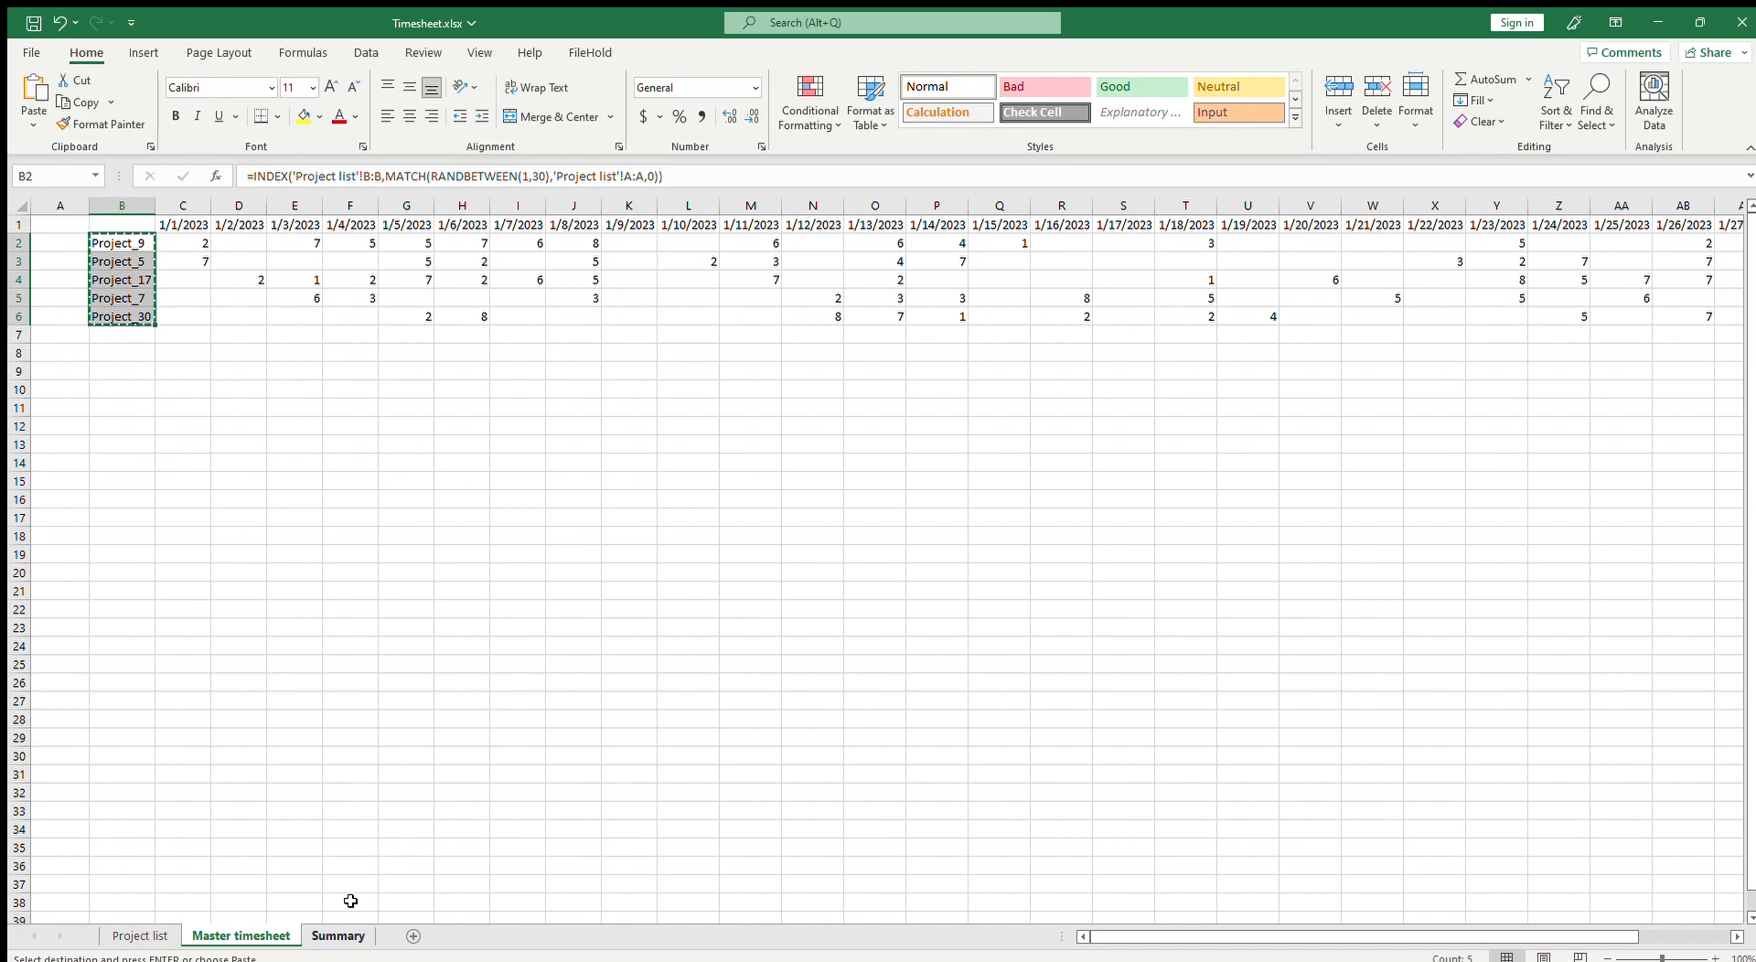
left_click(209, 369)
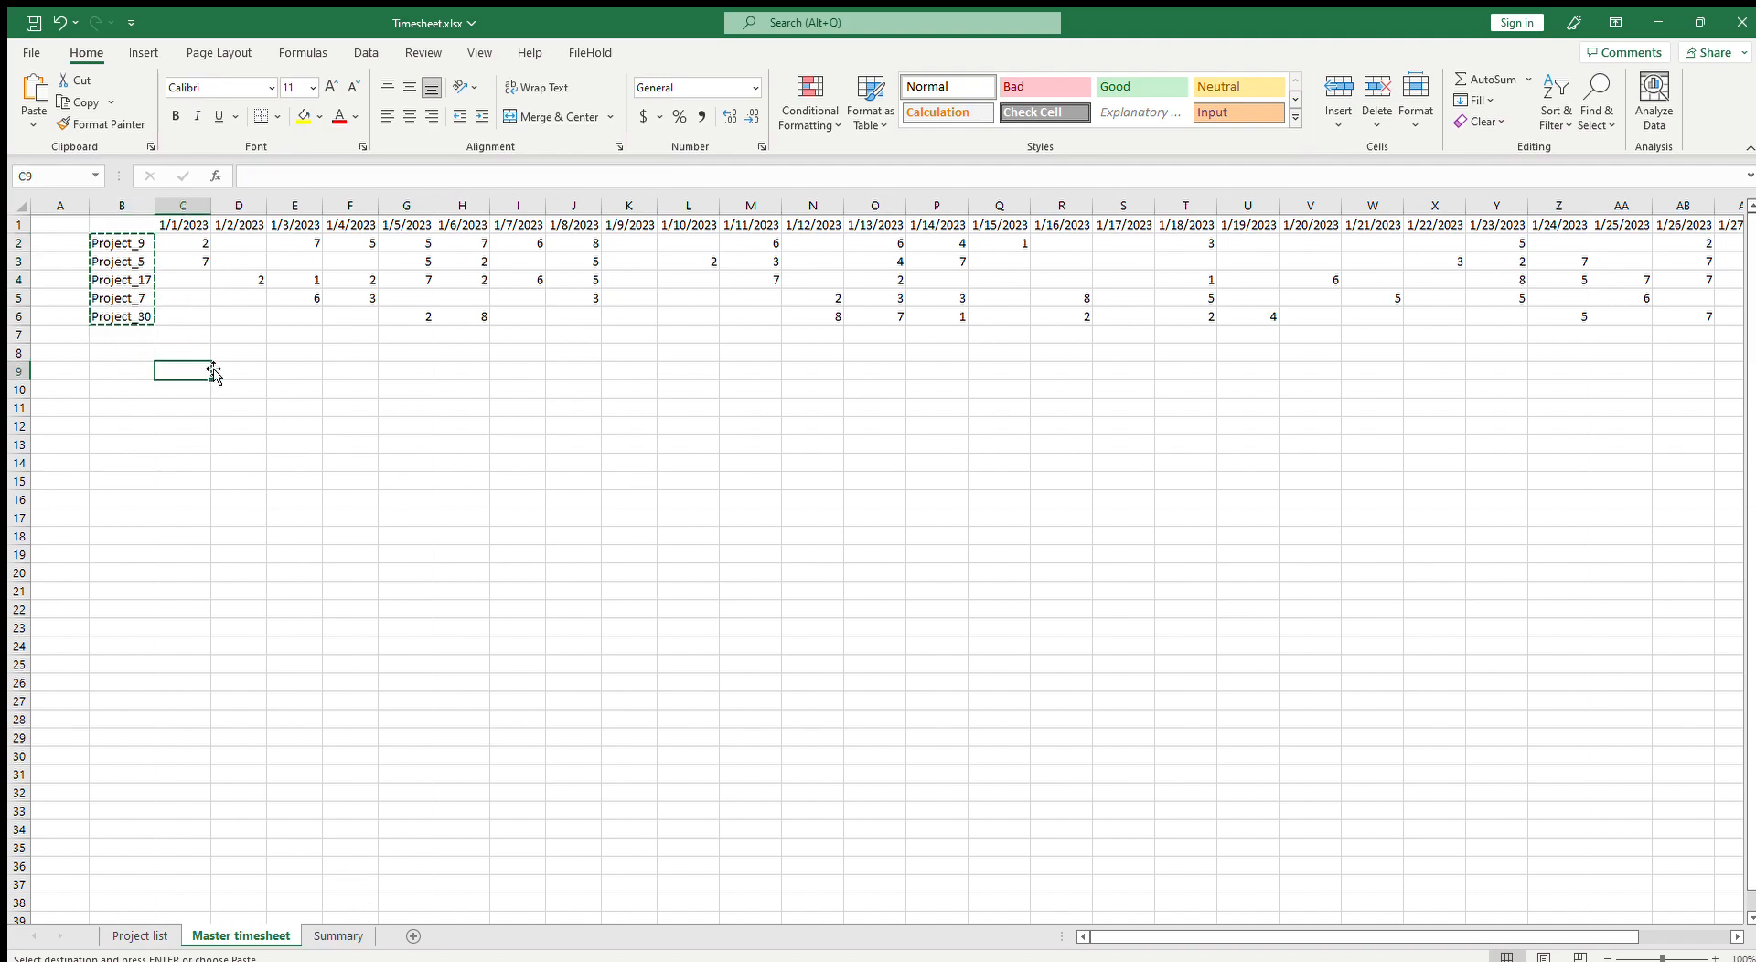
left_click(125, 242)
left_click_drag(137, 243, 1657, 320)
key("ctrl+c")
left_click_drag(1261, 936, 1130, 935)
left_click(116, 363)
key("ctrl+v")
Step: Convert the first block B2:AG6 to fixed values by copying it and pasting values over itself
key("Down")
key("Right")
key("Right")
left_click_drag(132, 241, 1665, 320)
key("ctrl+c")
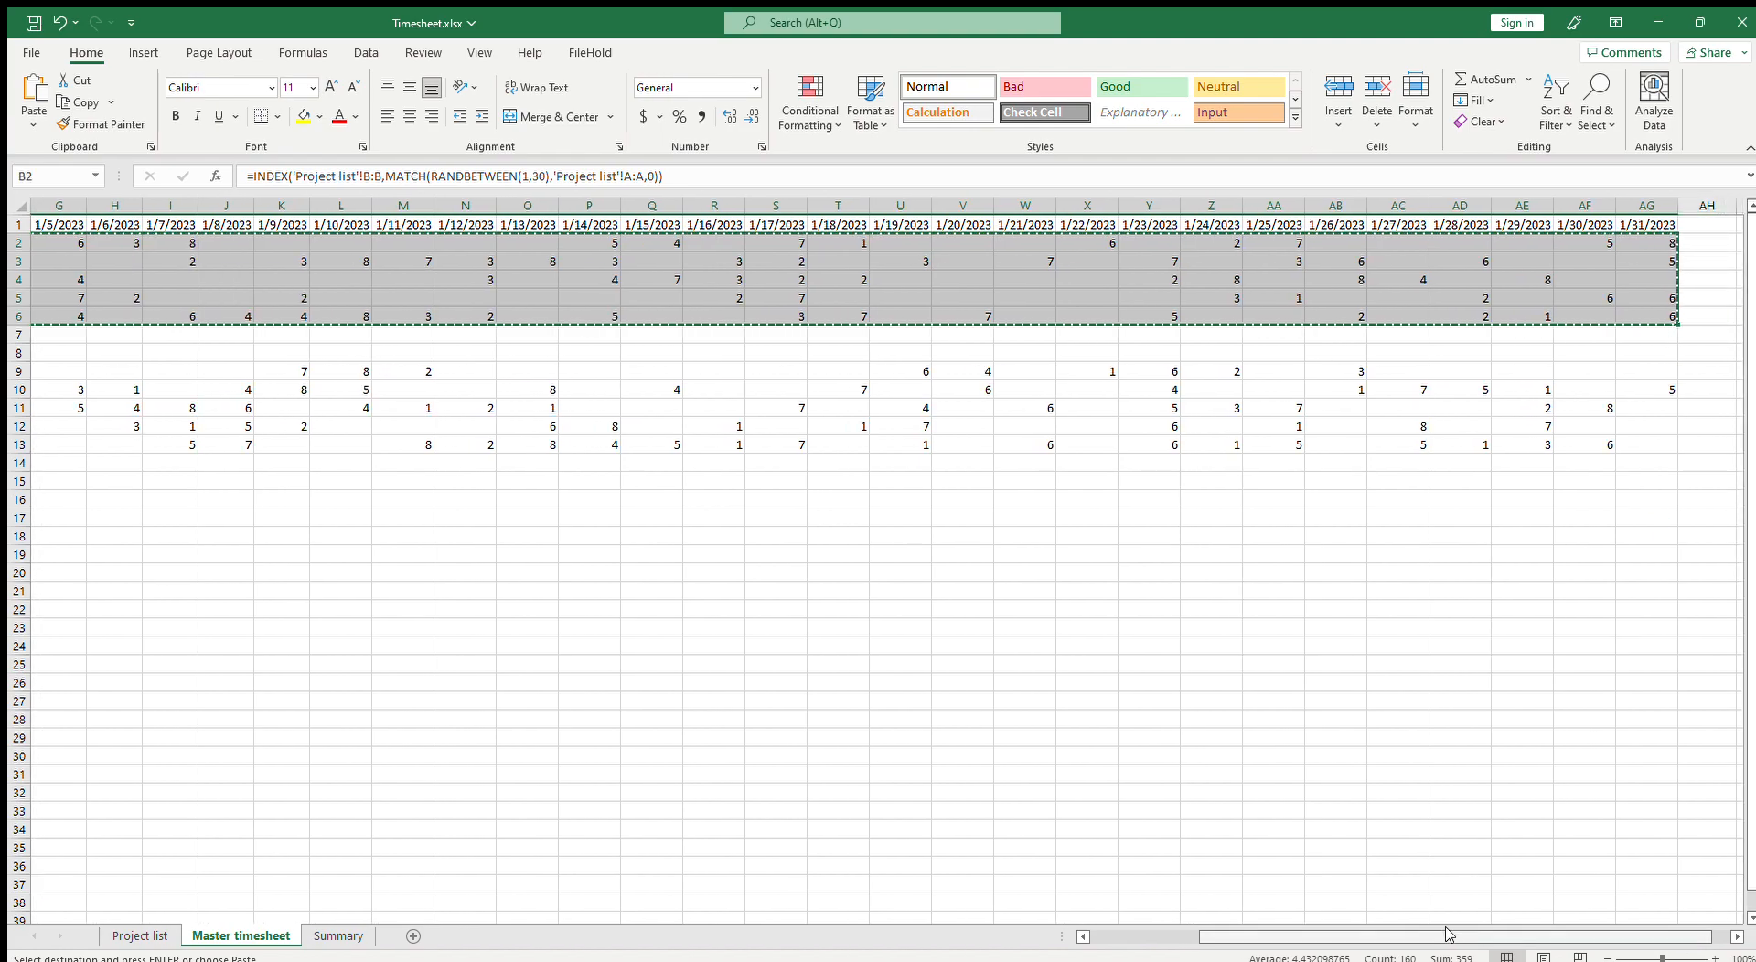
left_click_drag(1451, 936, 1172, 936)
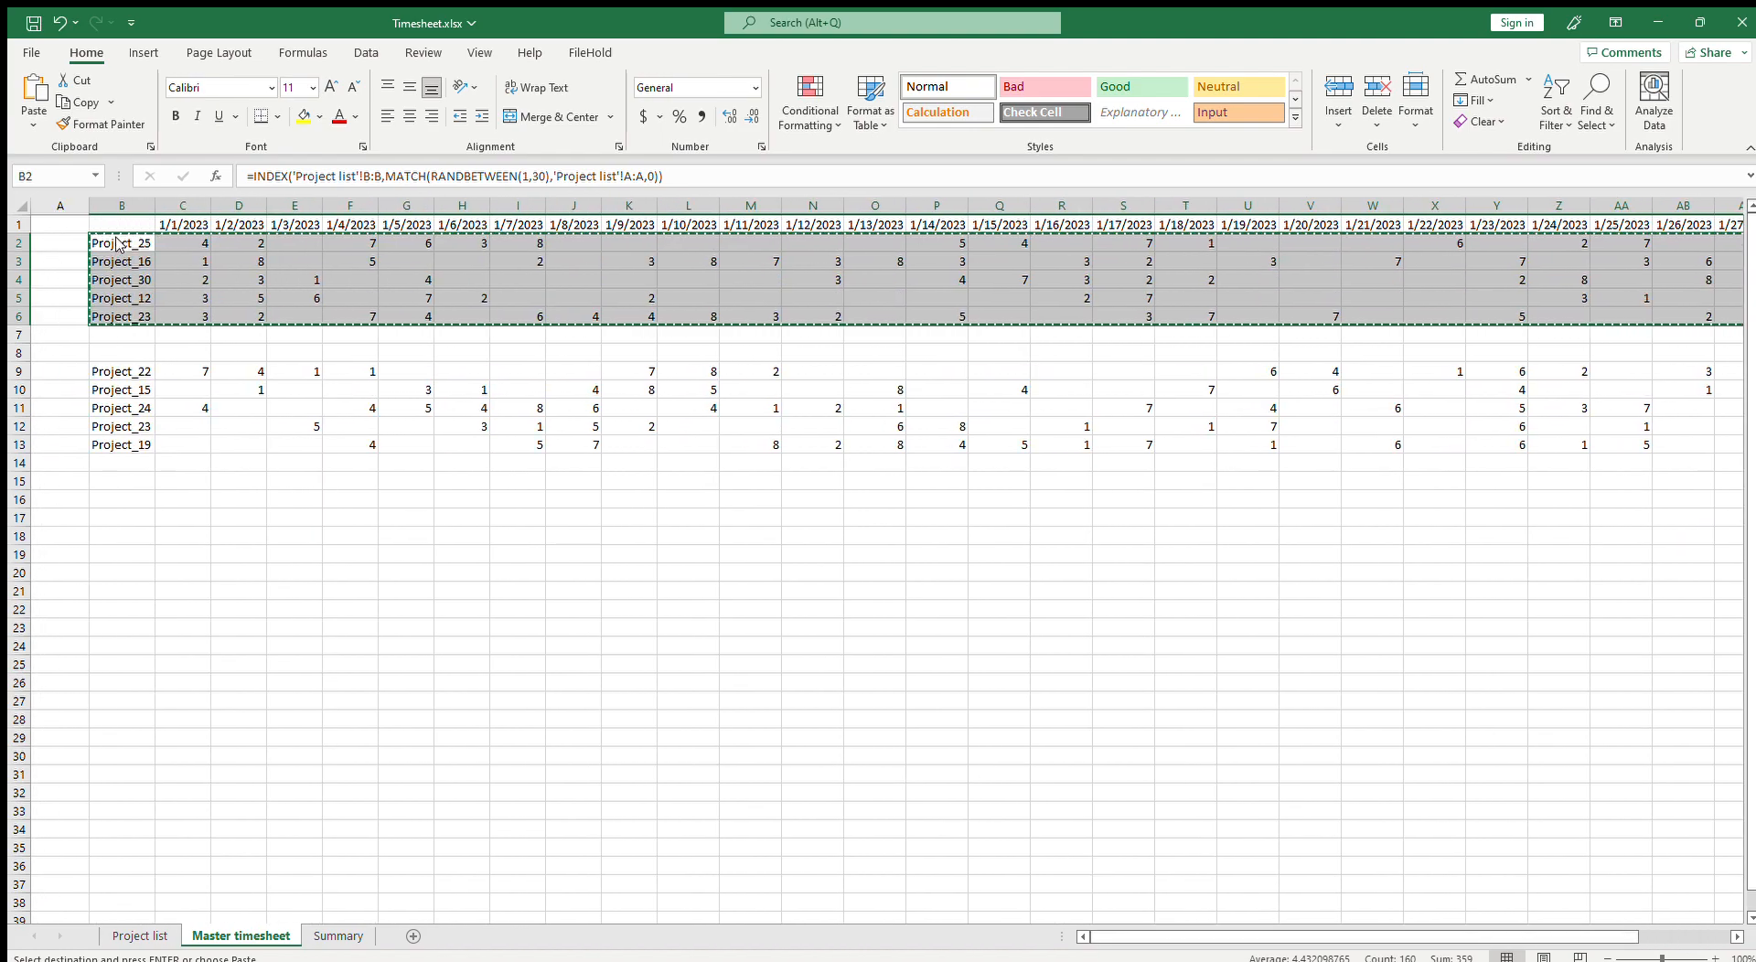
key("ctrl+shift+v")
left_click(223, 244)
key("Escape")
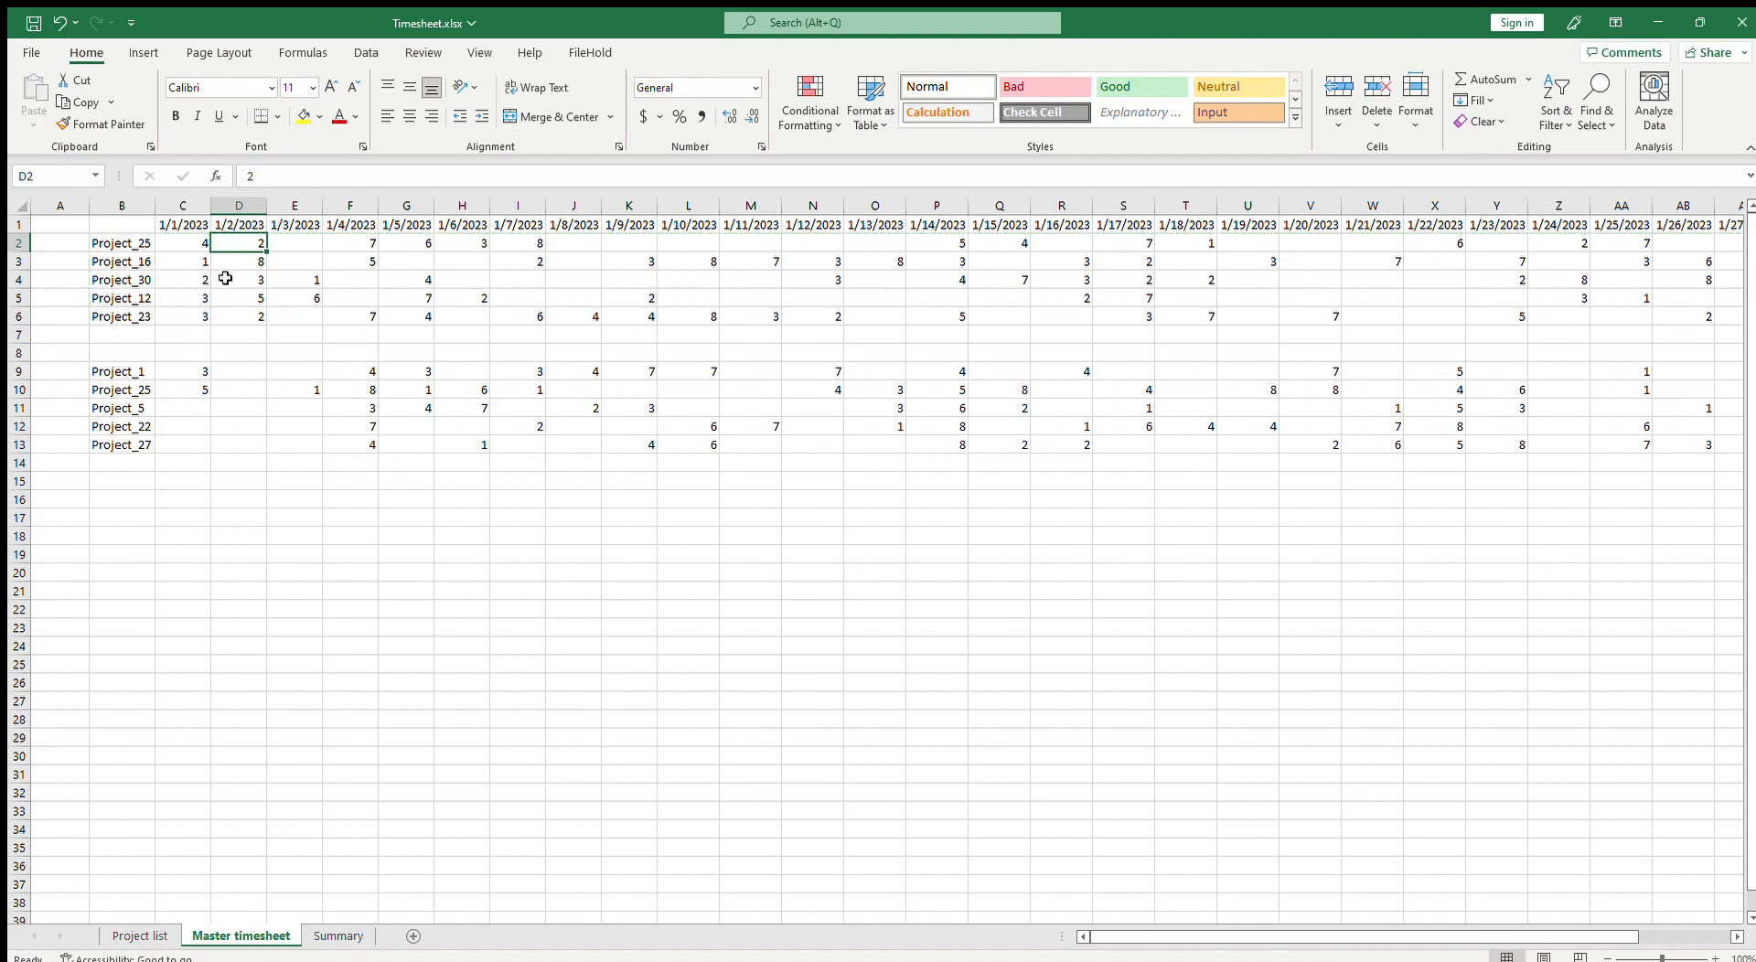
left_click(128, 375)
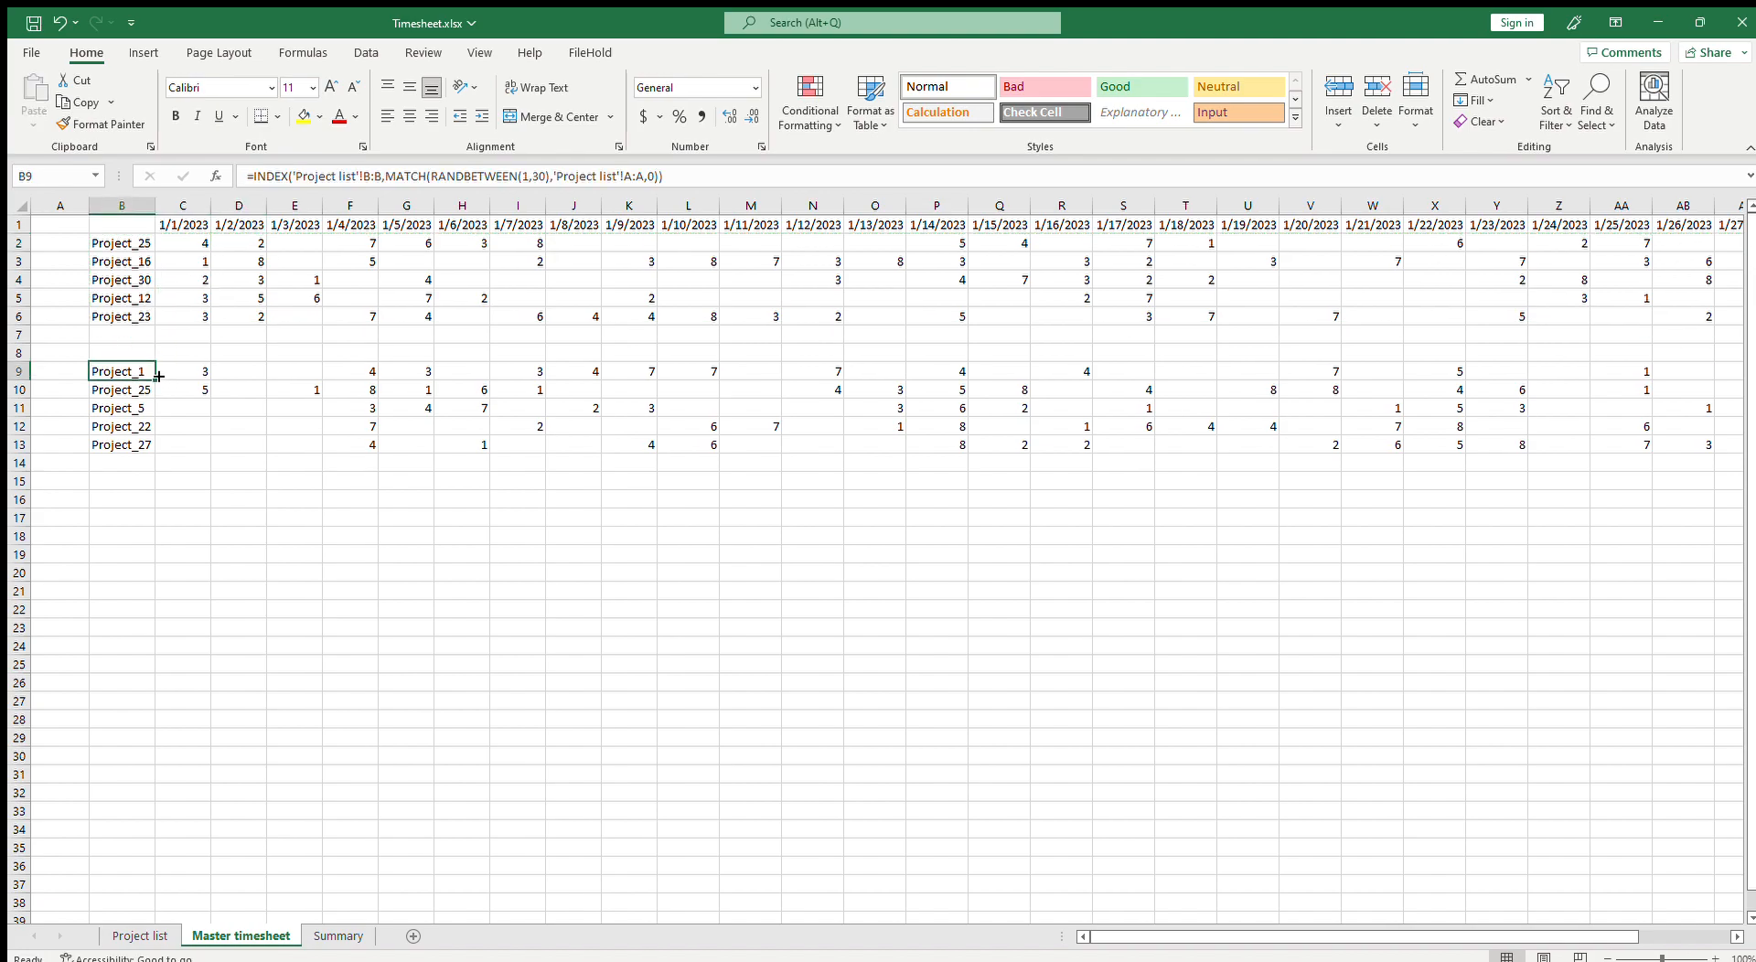
left_click(148, 244)
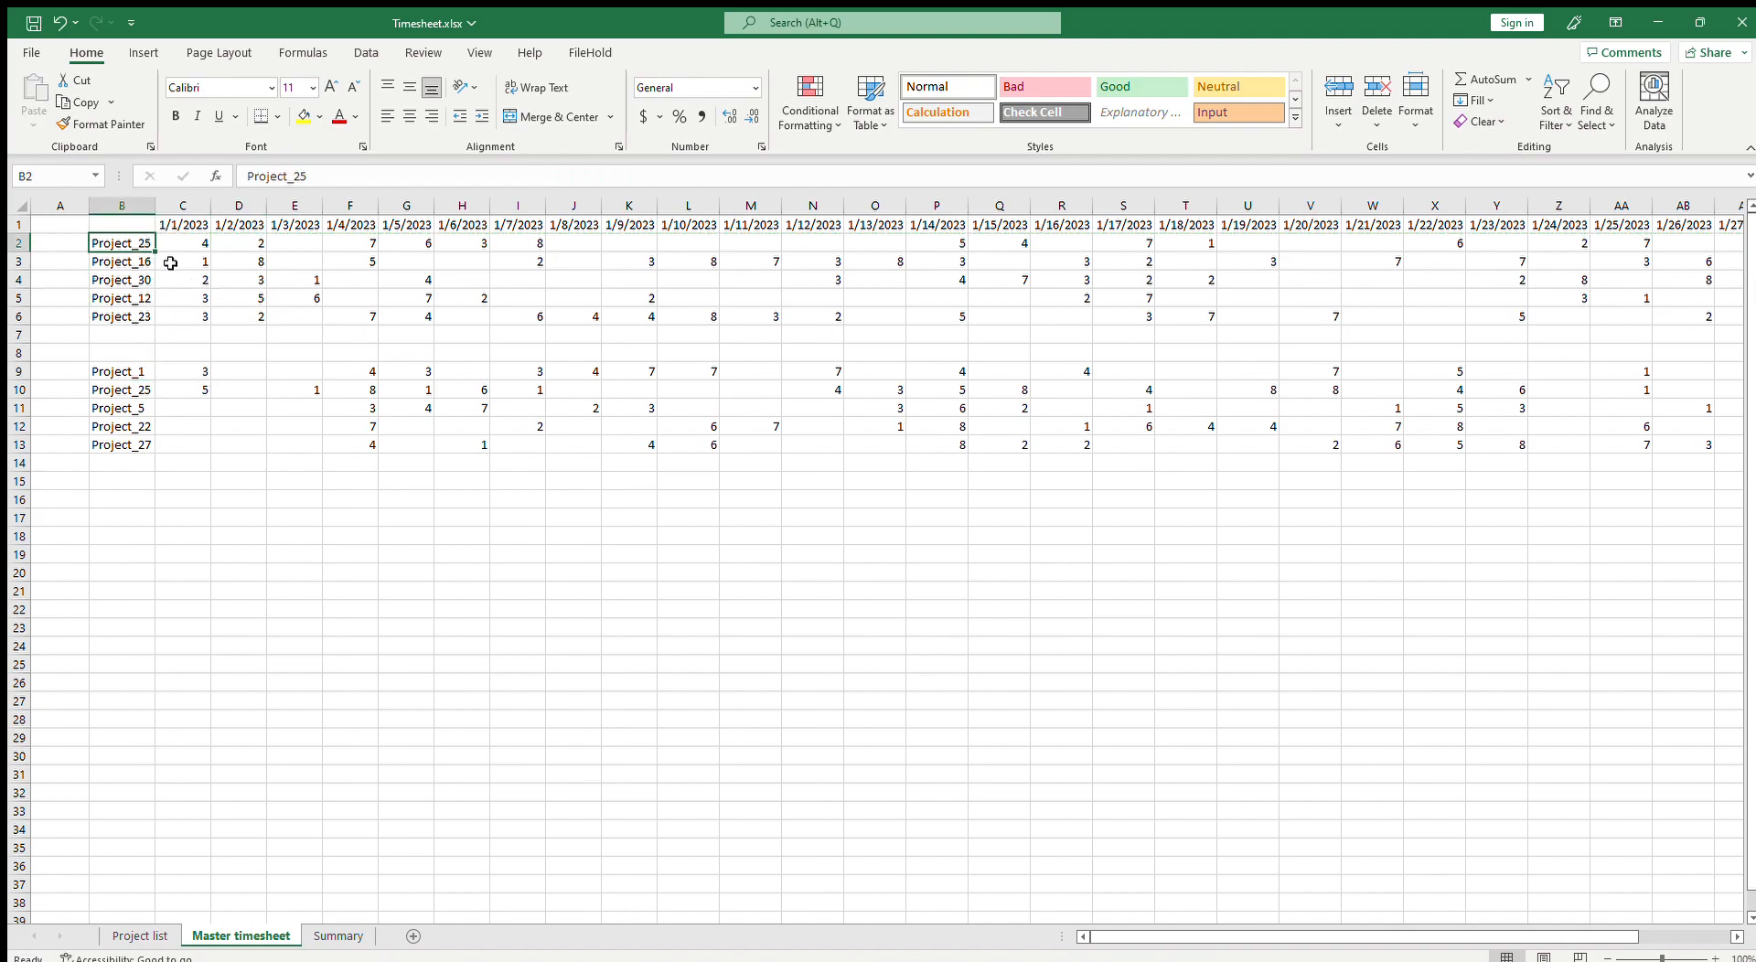
Step: Copy the project names from the Master timesheet into B3:B7 on the Summary sheet and autofit column B
left_click(338, 937)
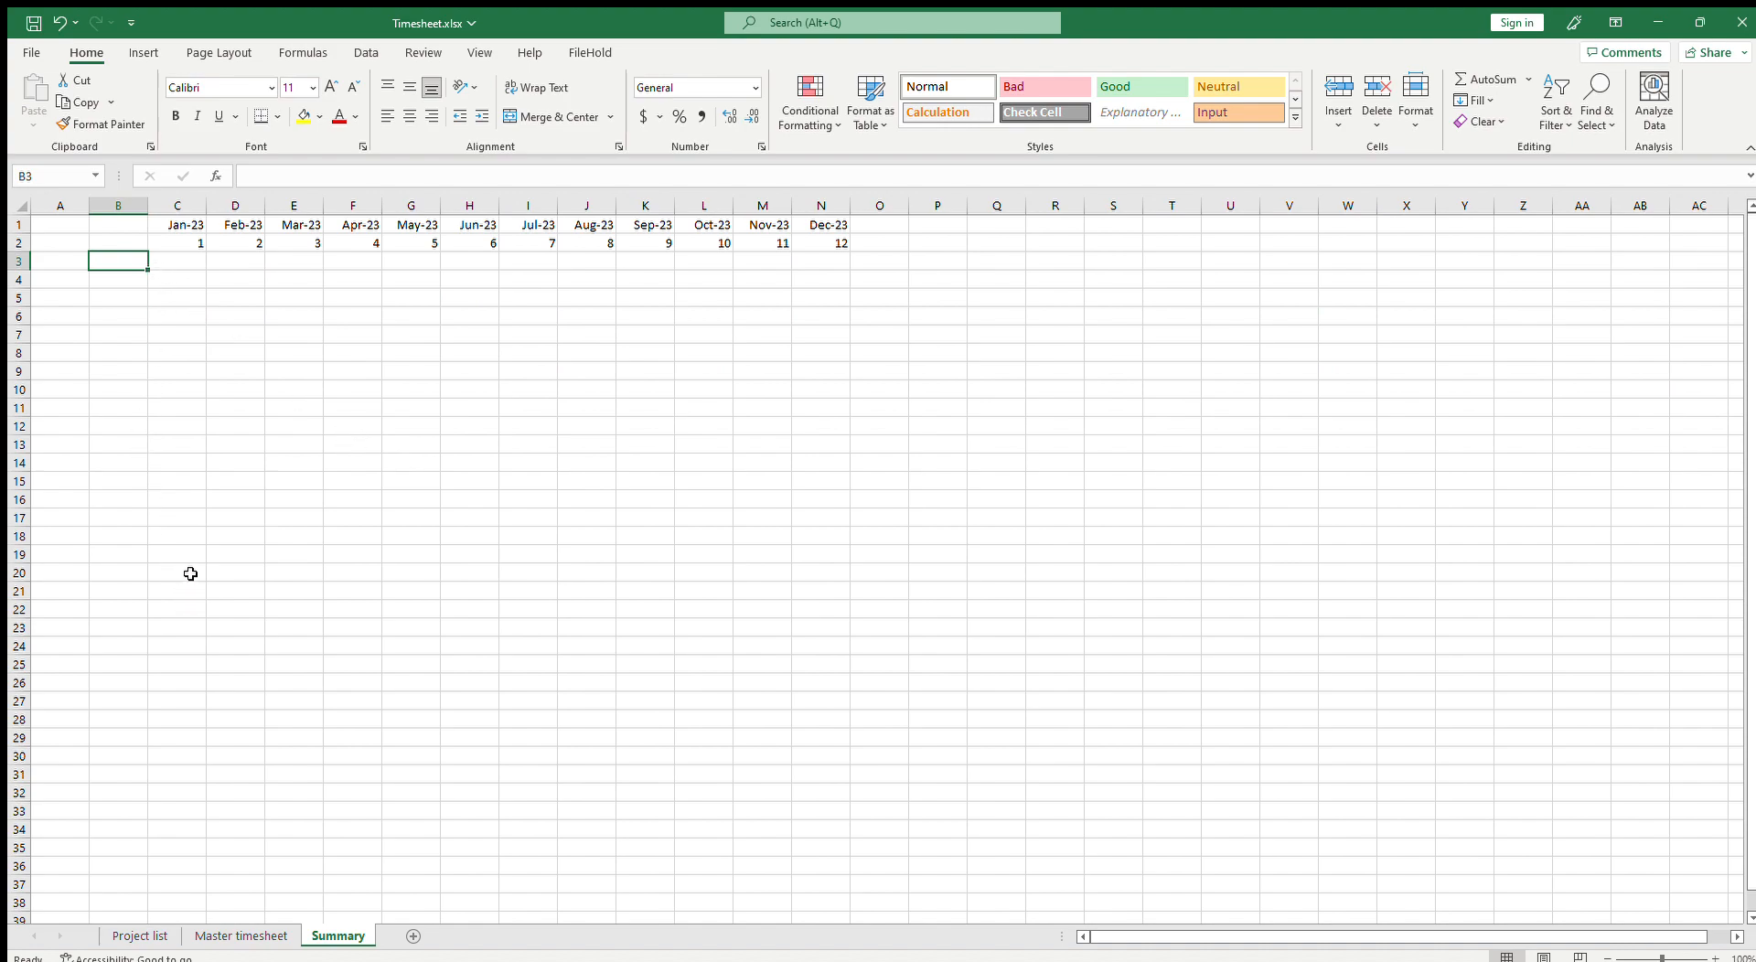
left_click(260, 934)
left_click_drag(133, 250, 124, 317)
key("ctrl+c")
left_click(338, 935)
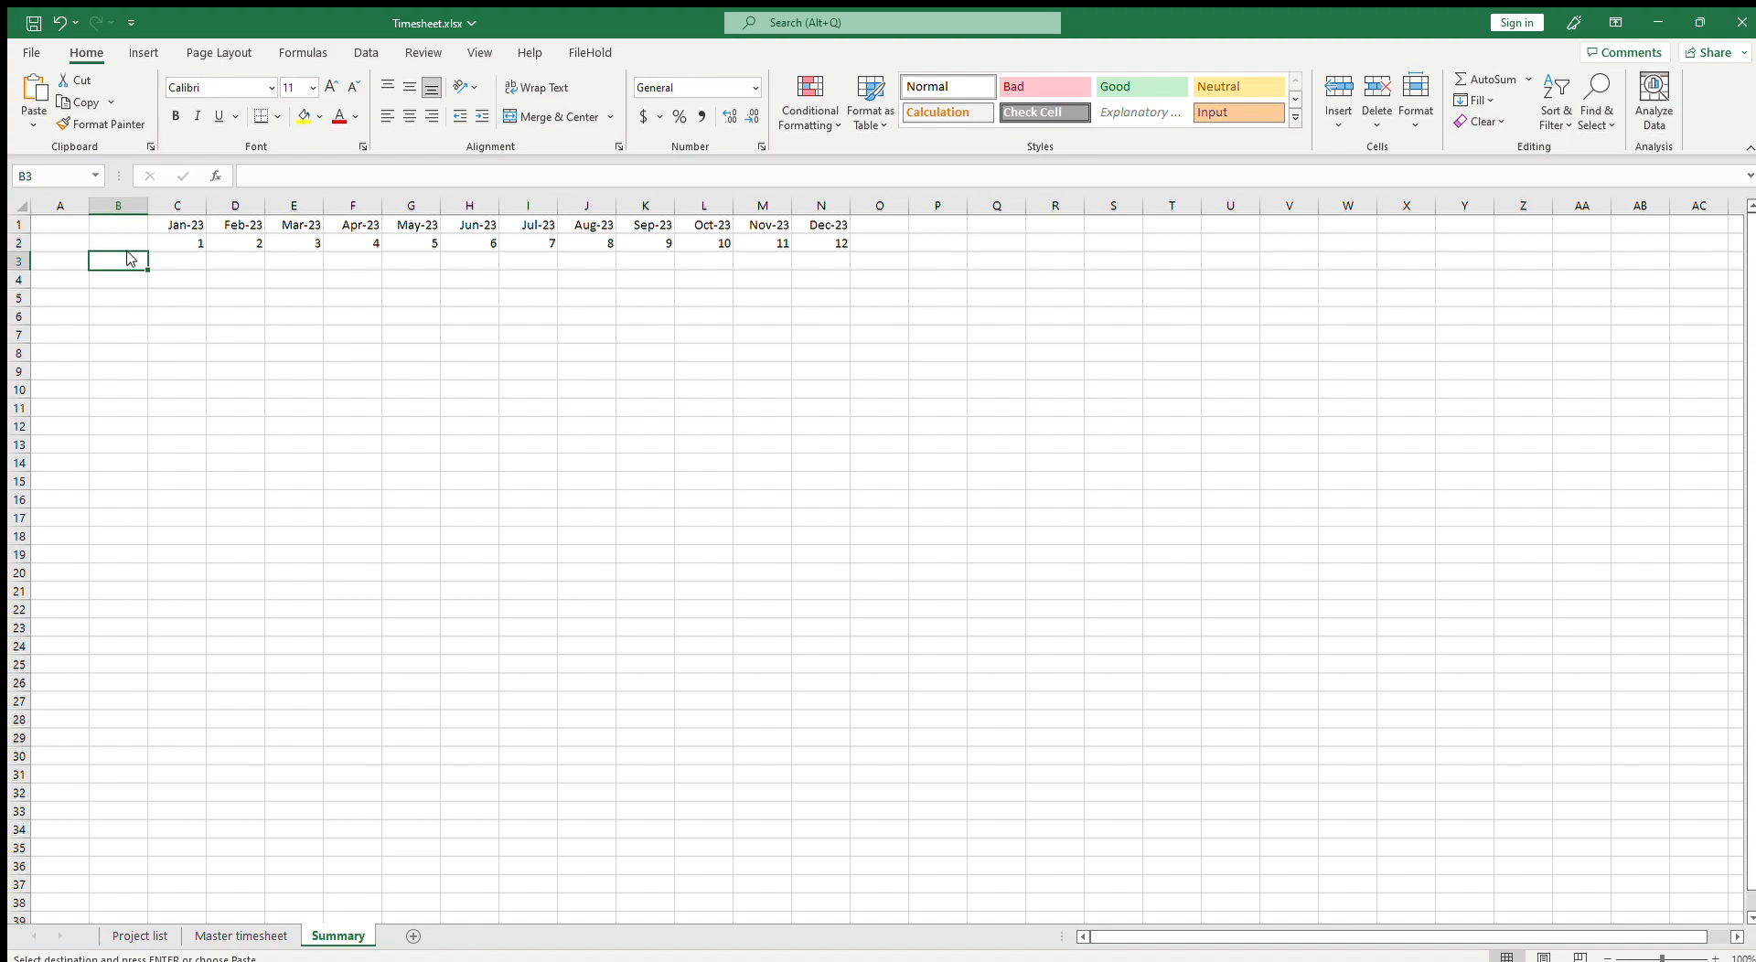
key("ctrl+v")
left_click(190, 265)
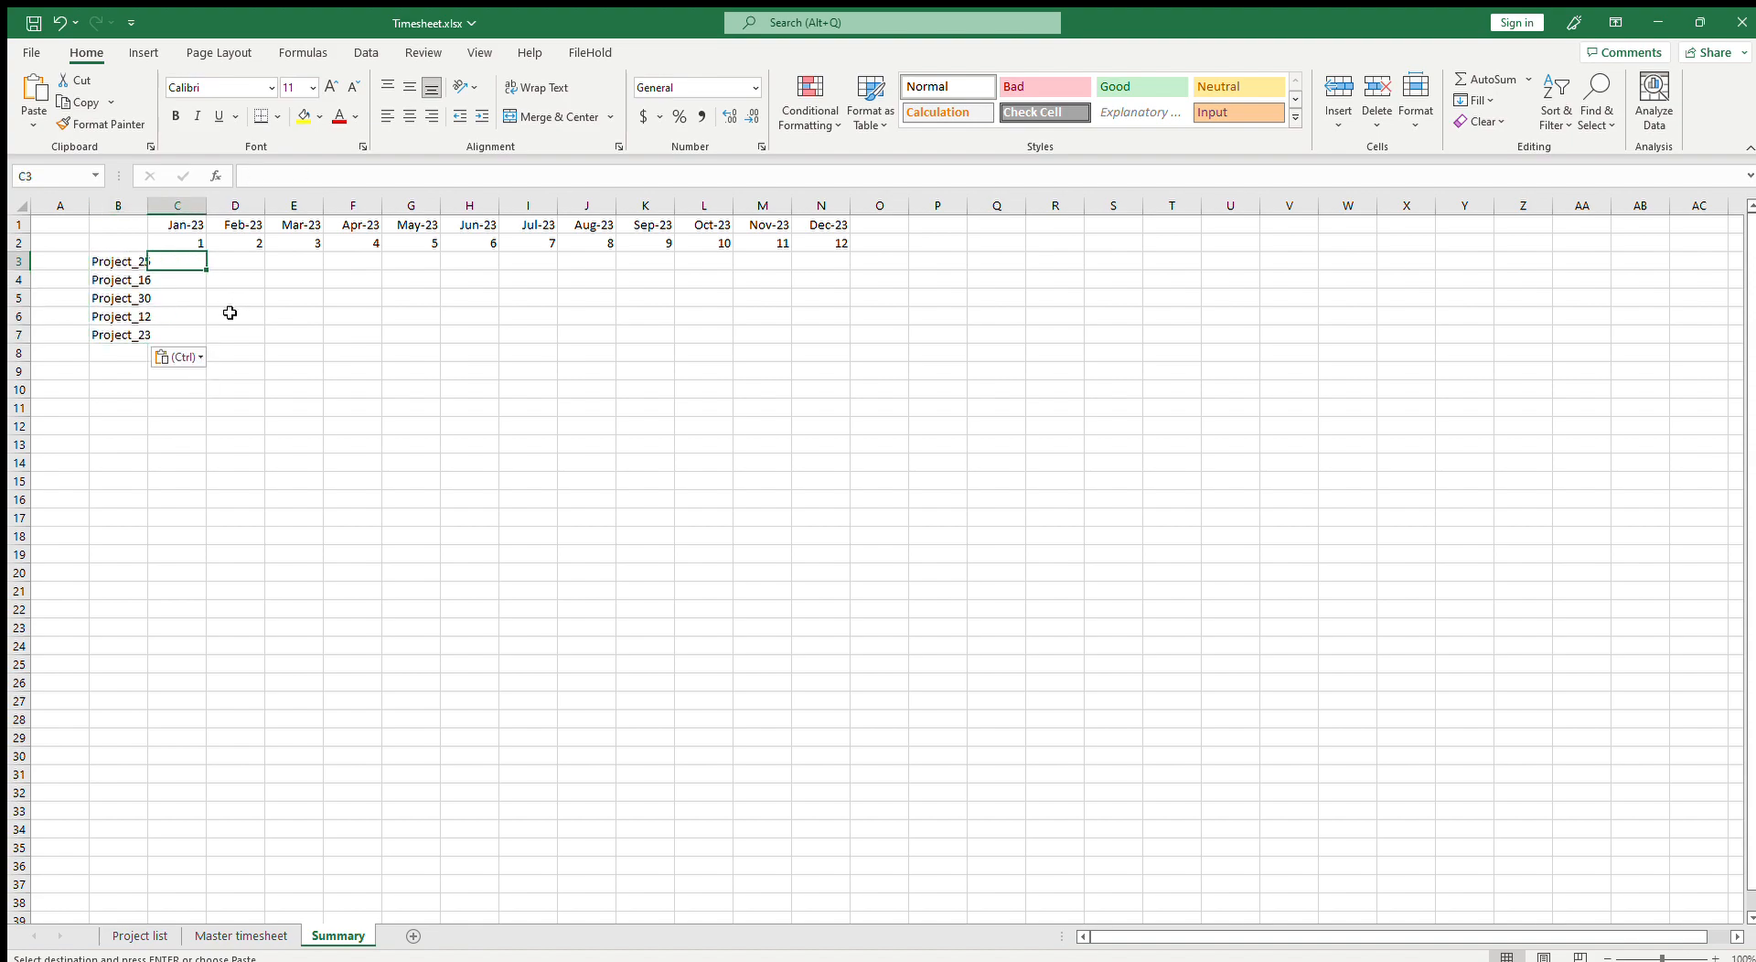
double_click(146, 209)
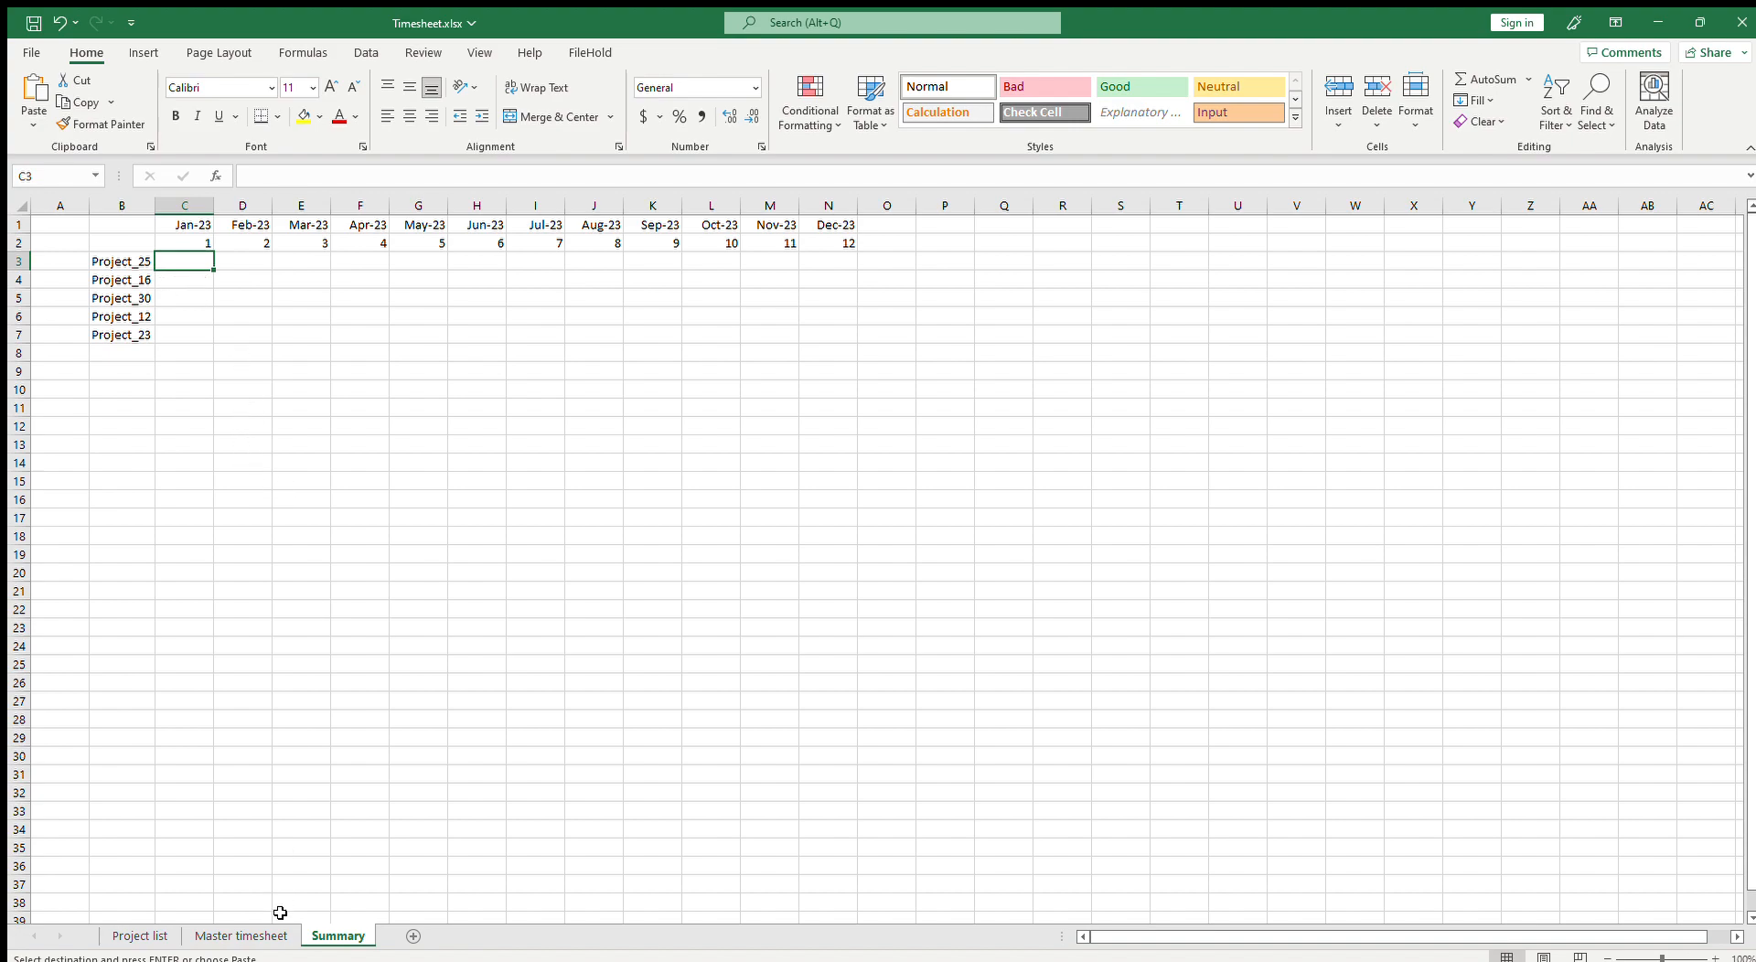
Step: On the Master timesheet, total each project's daily hours in AH2 with =SUM(C2:AG2) and fill down to AH6
left_click(130, 262)
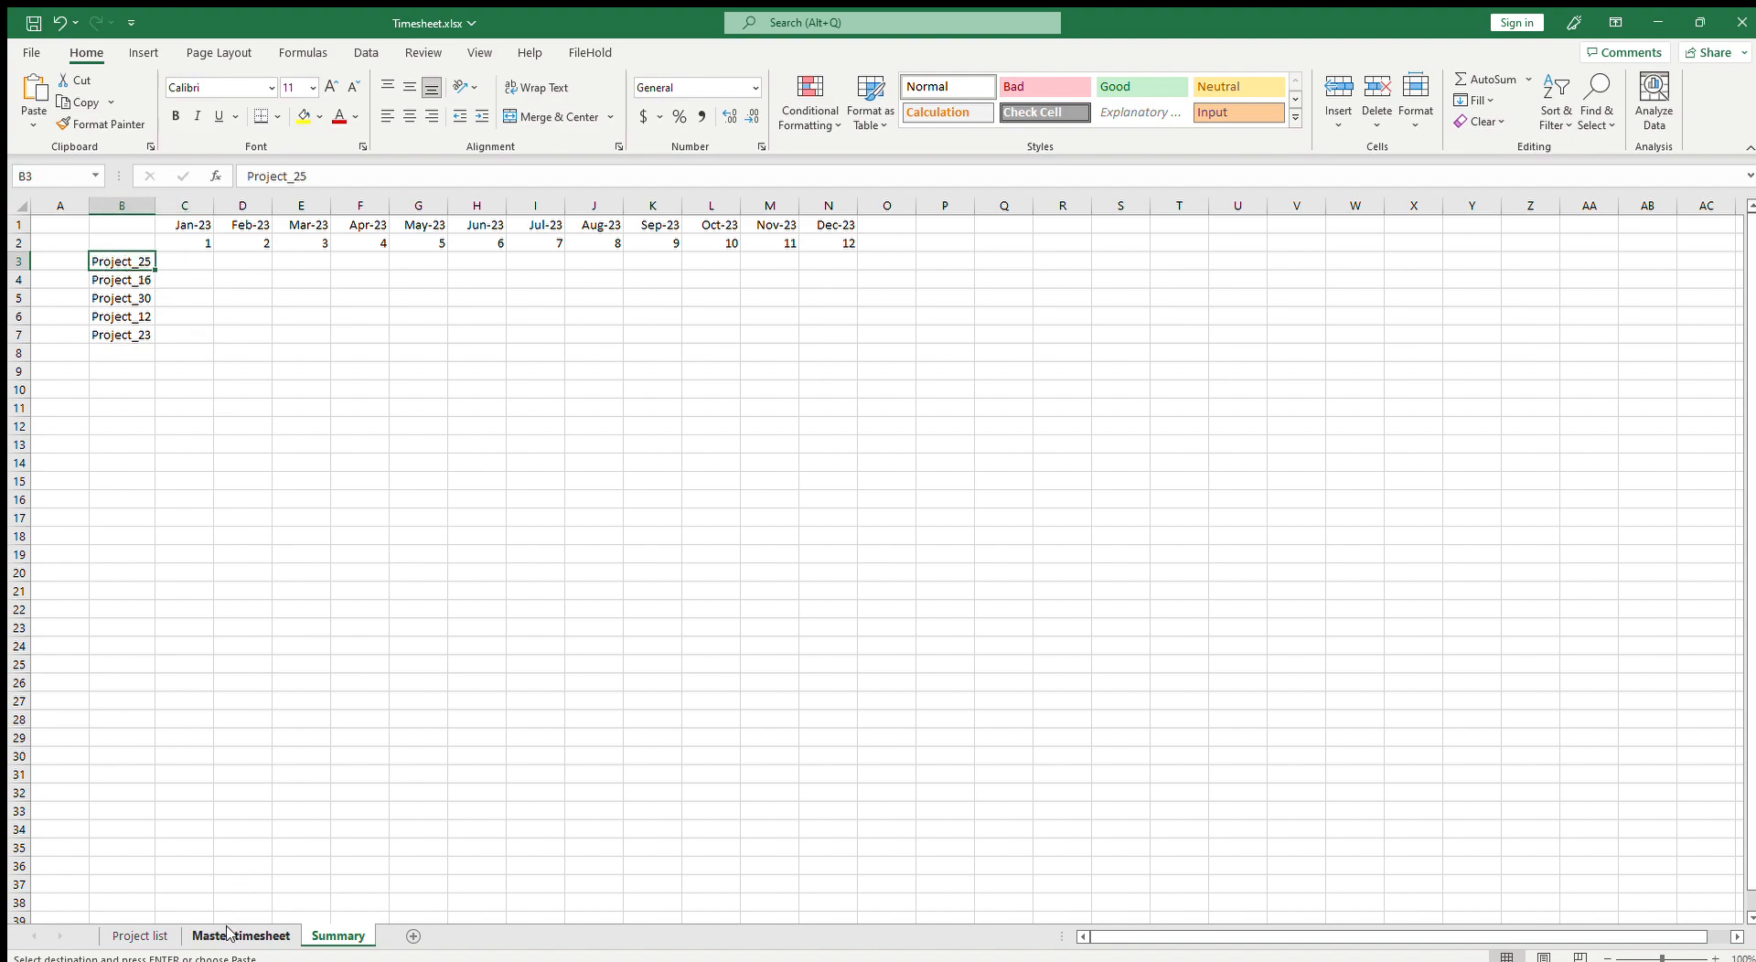
left_click(184, 241)
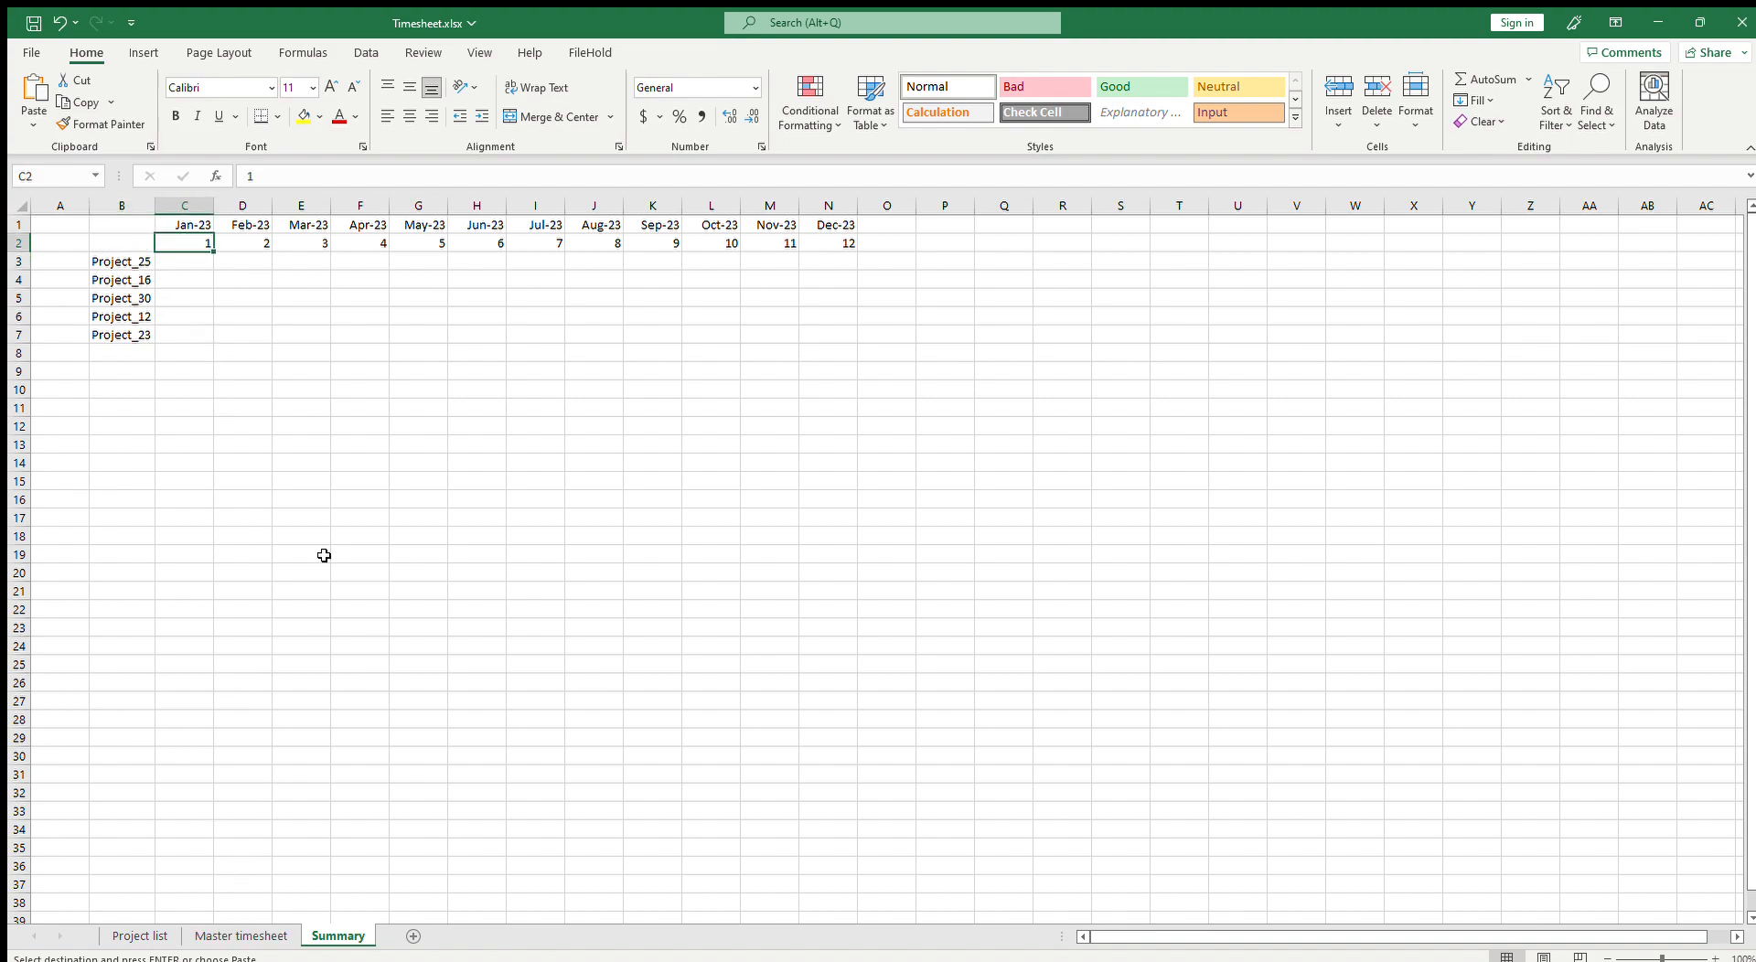
left_click(241, 936)
left_click(190, 240)
left_click_drag(190, 239, 1635, 242)
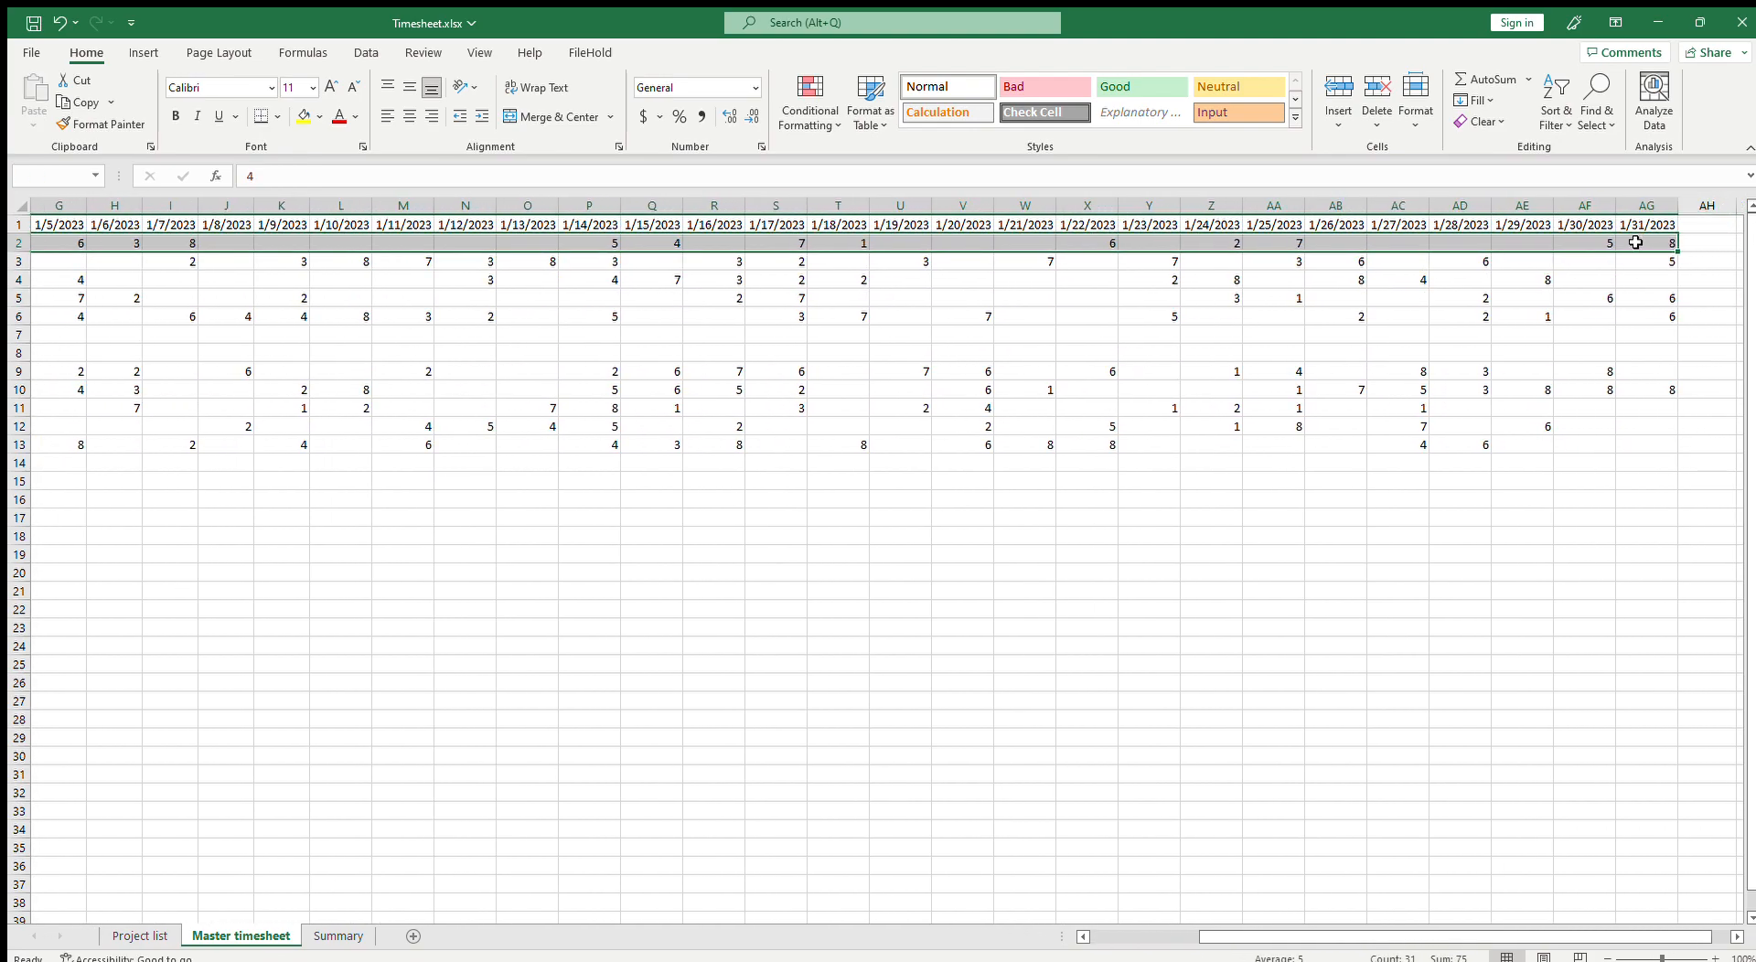
scroll(1615, 937, "right", 1)
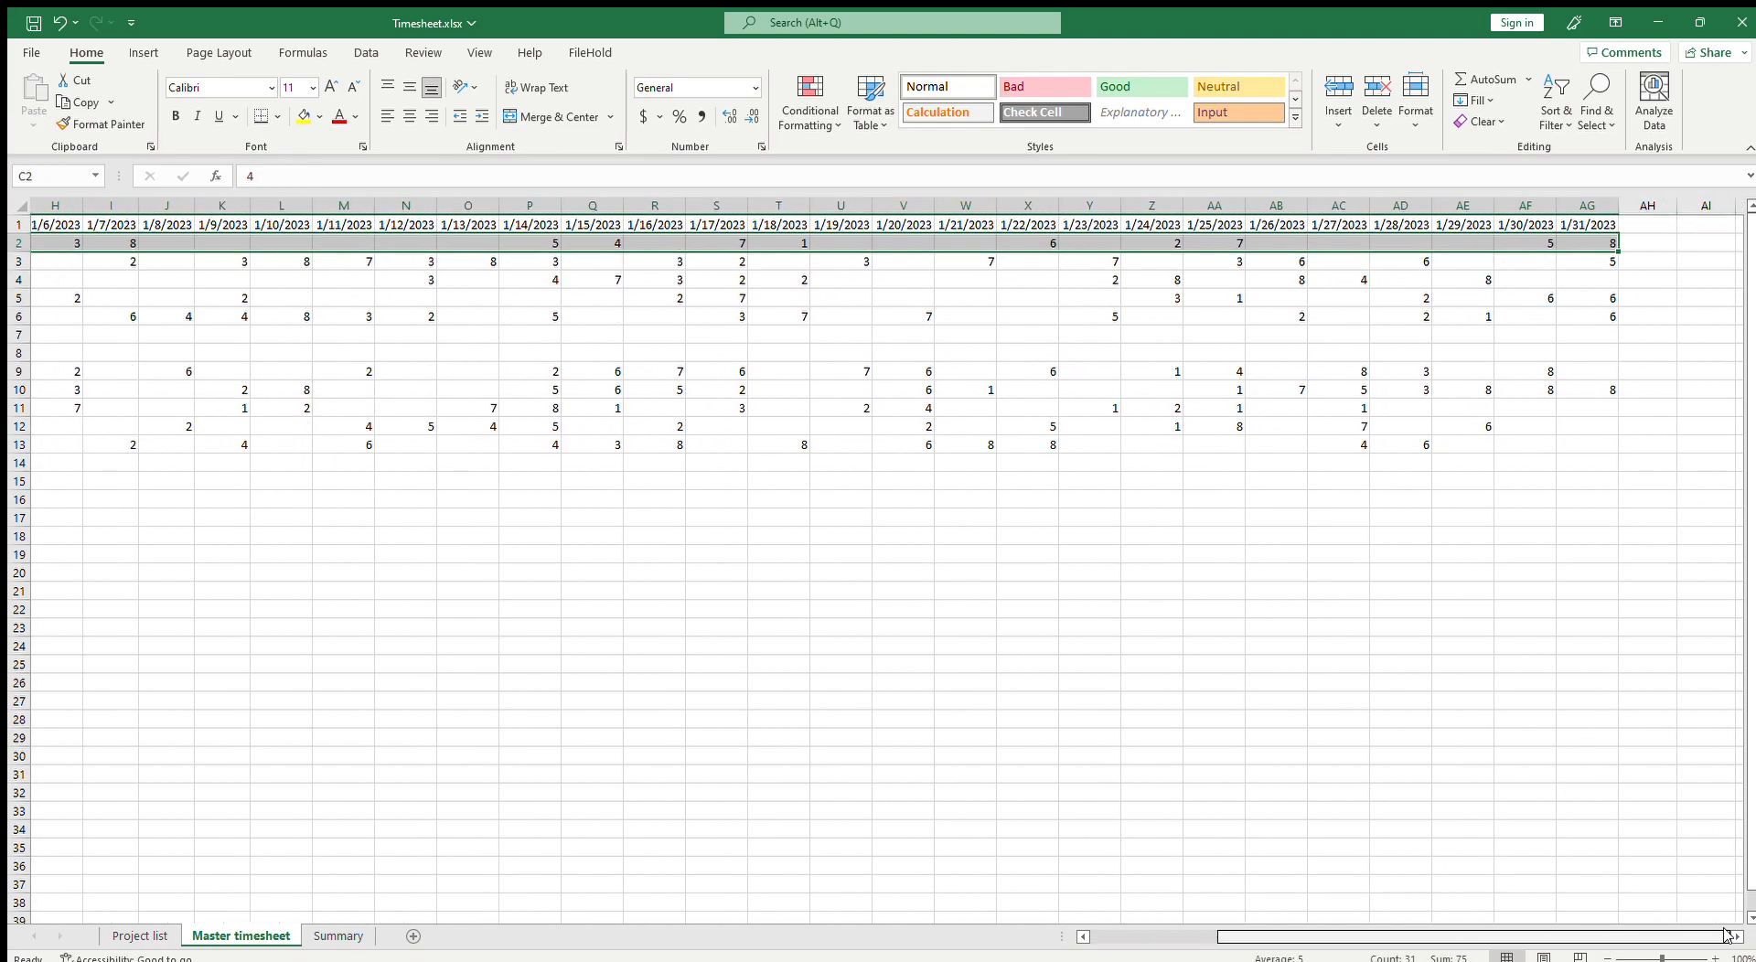
left_click(1651, 242)
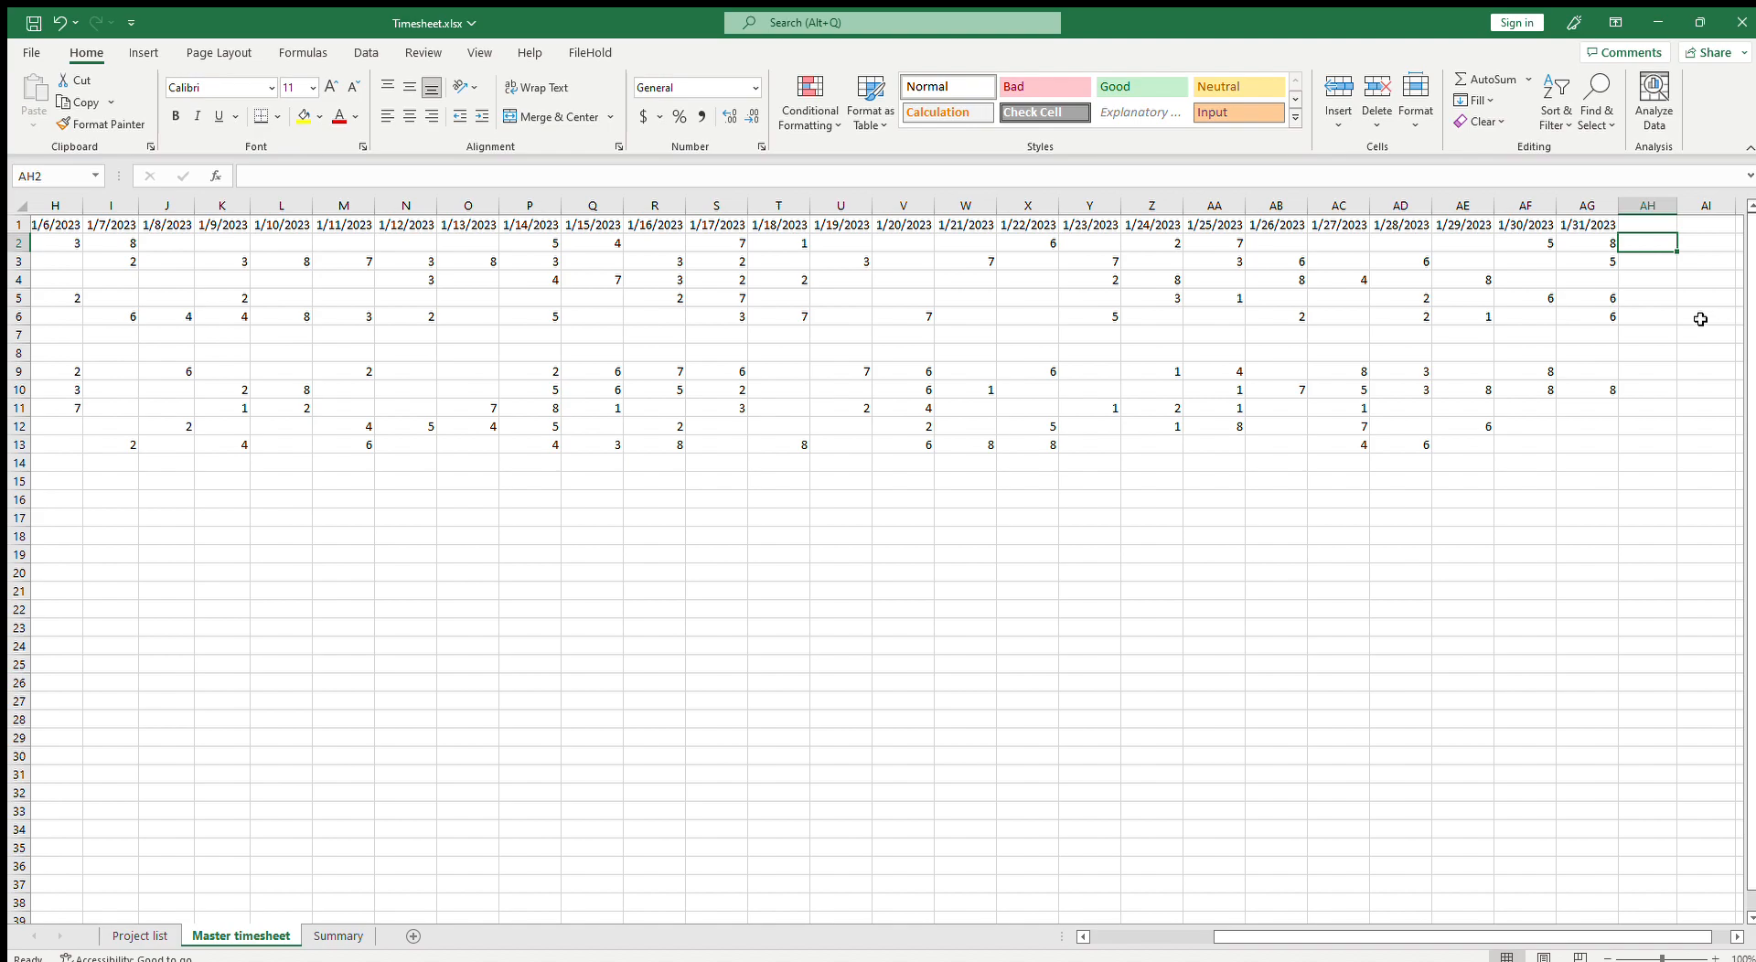
type("=")
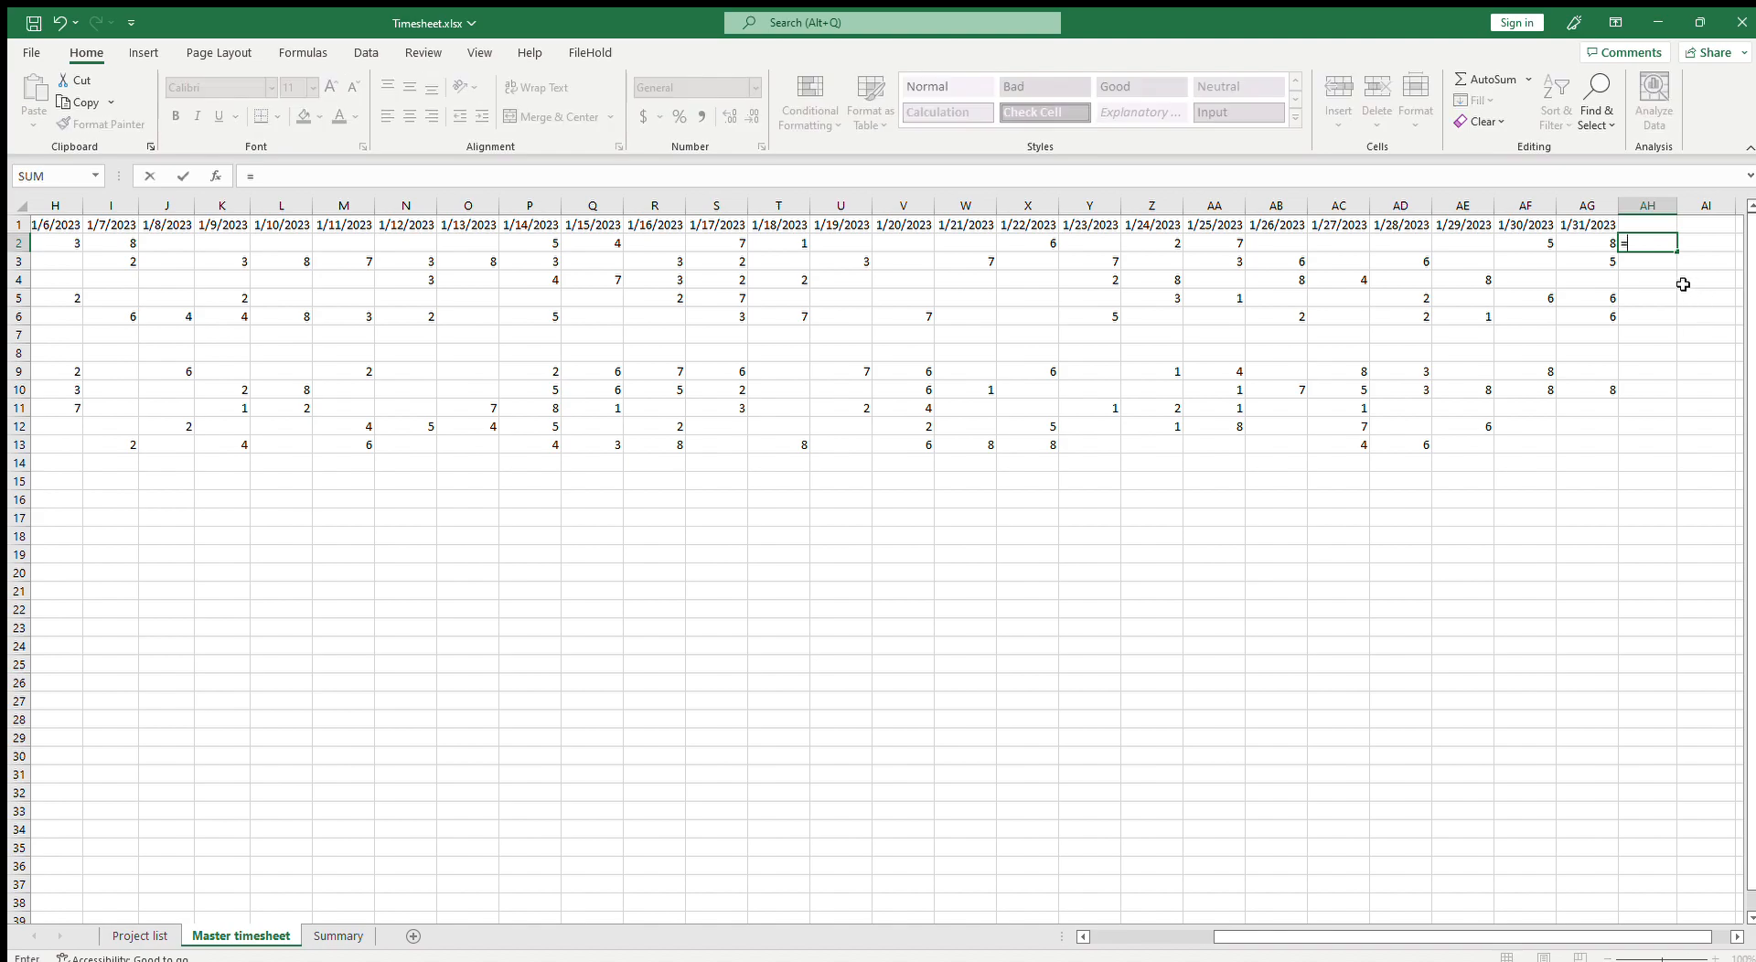
type("sum()")
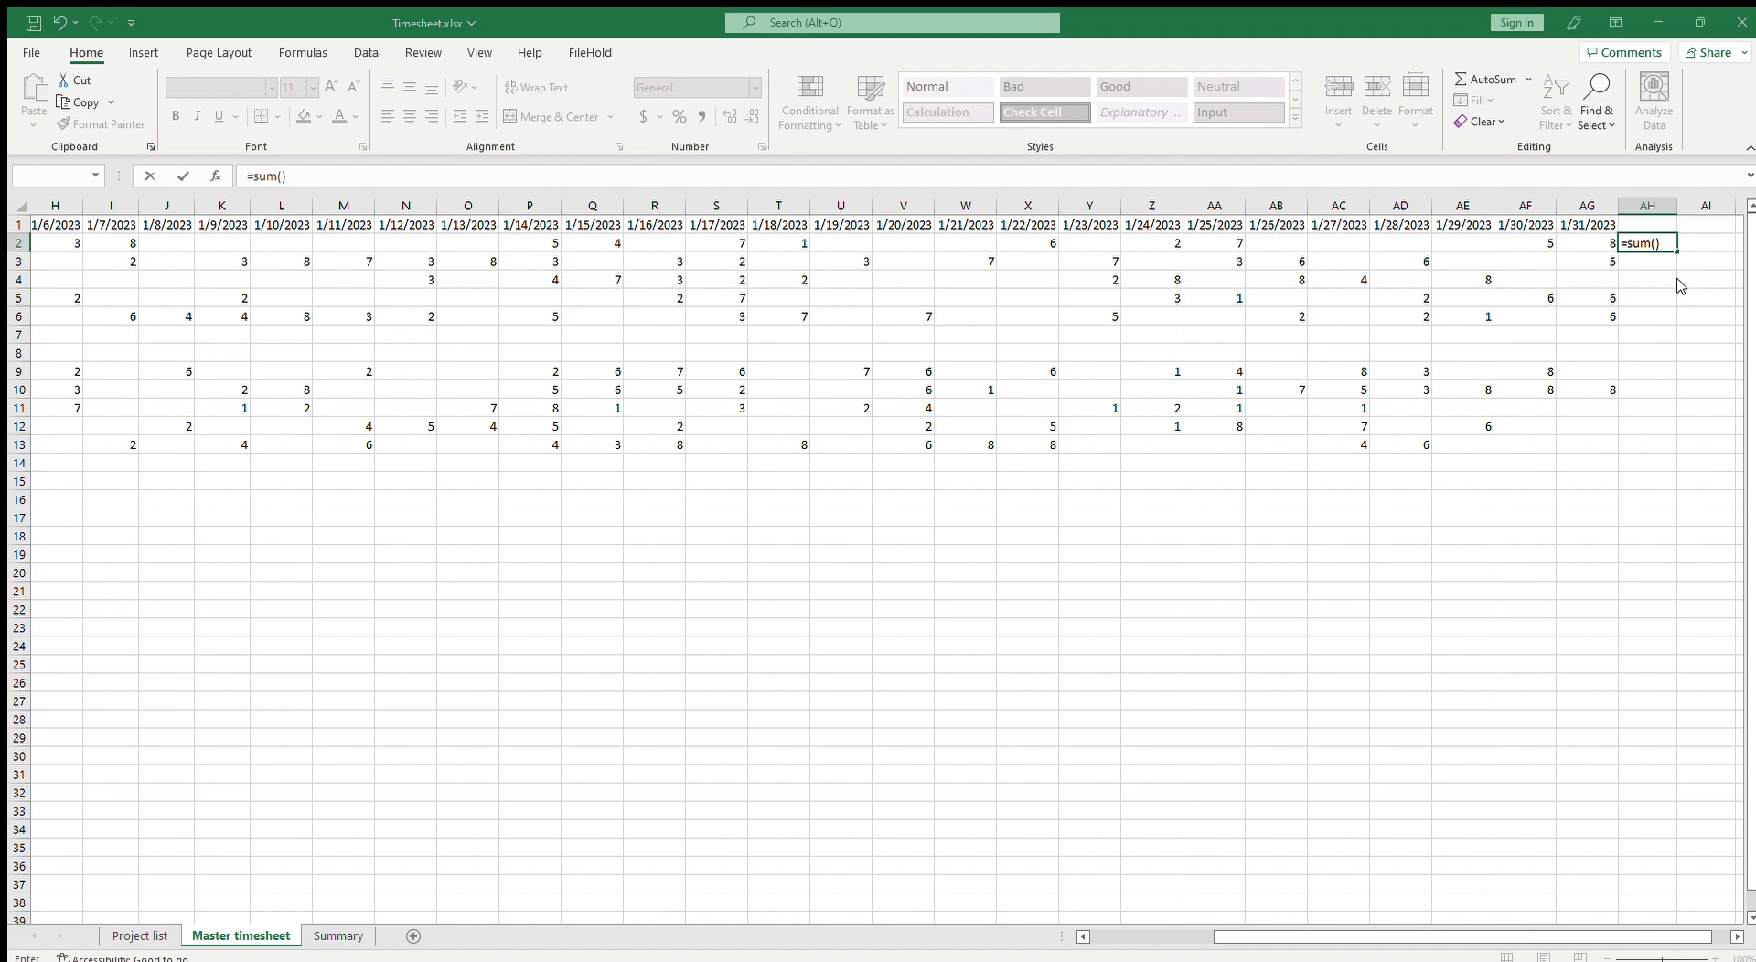
left_click(1654, 242)
left_click_drag(1596, 244, 192, 240)
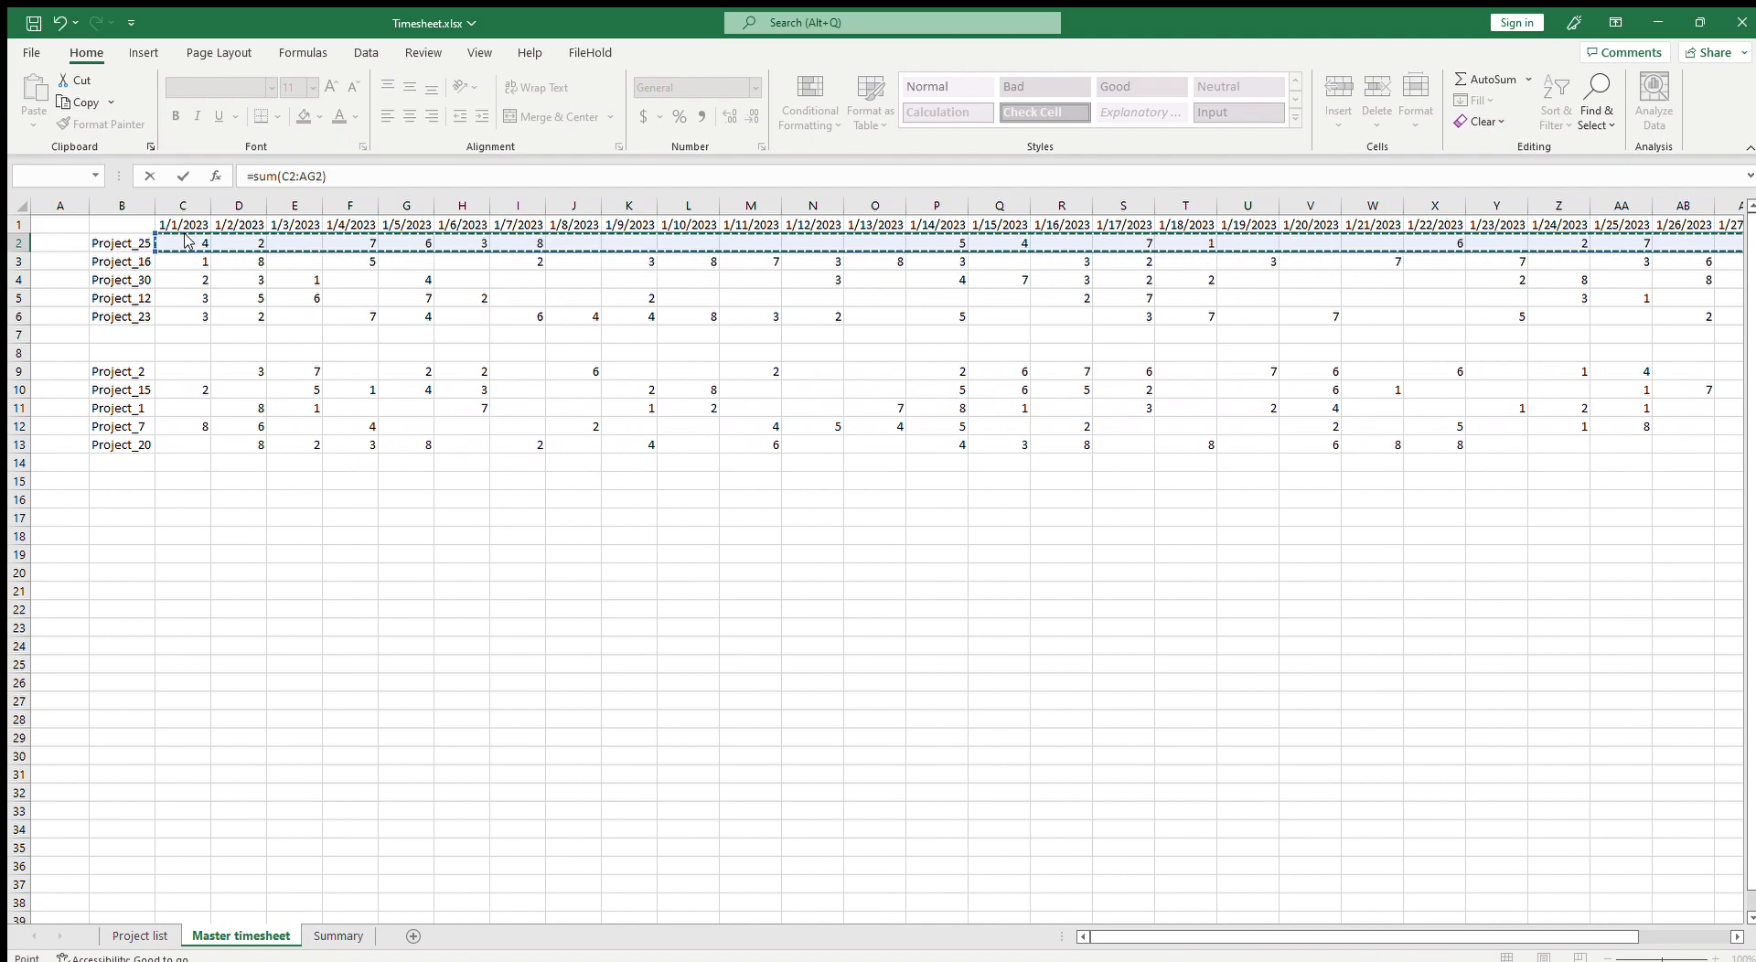
key("Return")
key("Up")
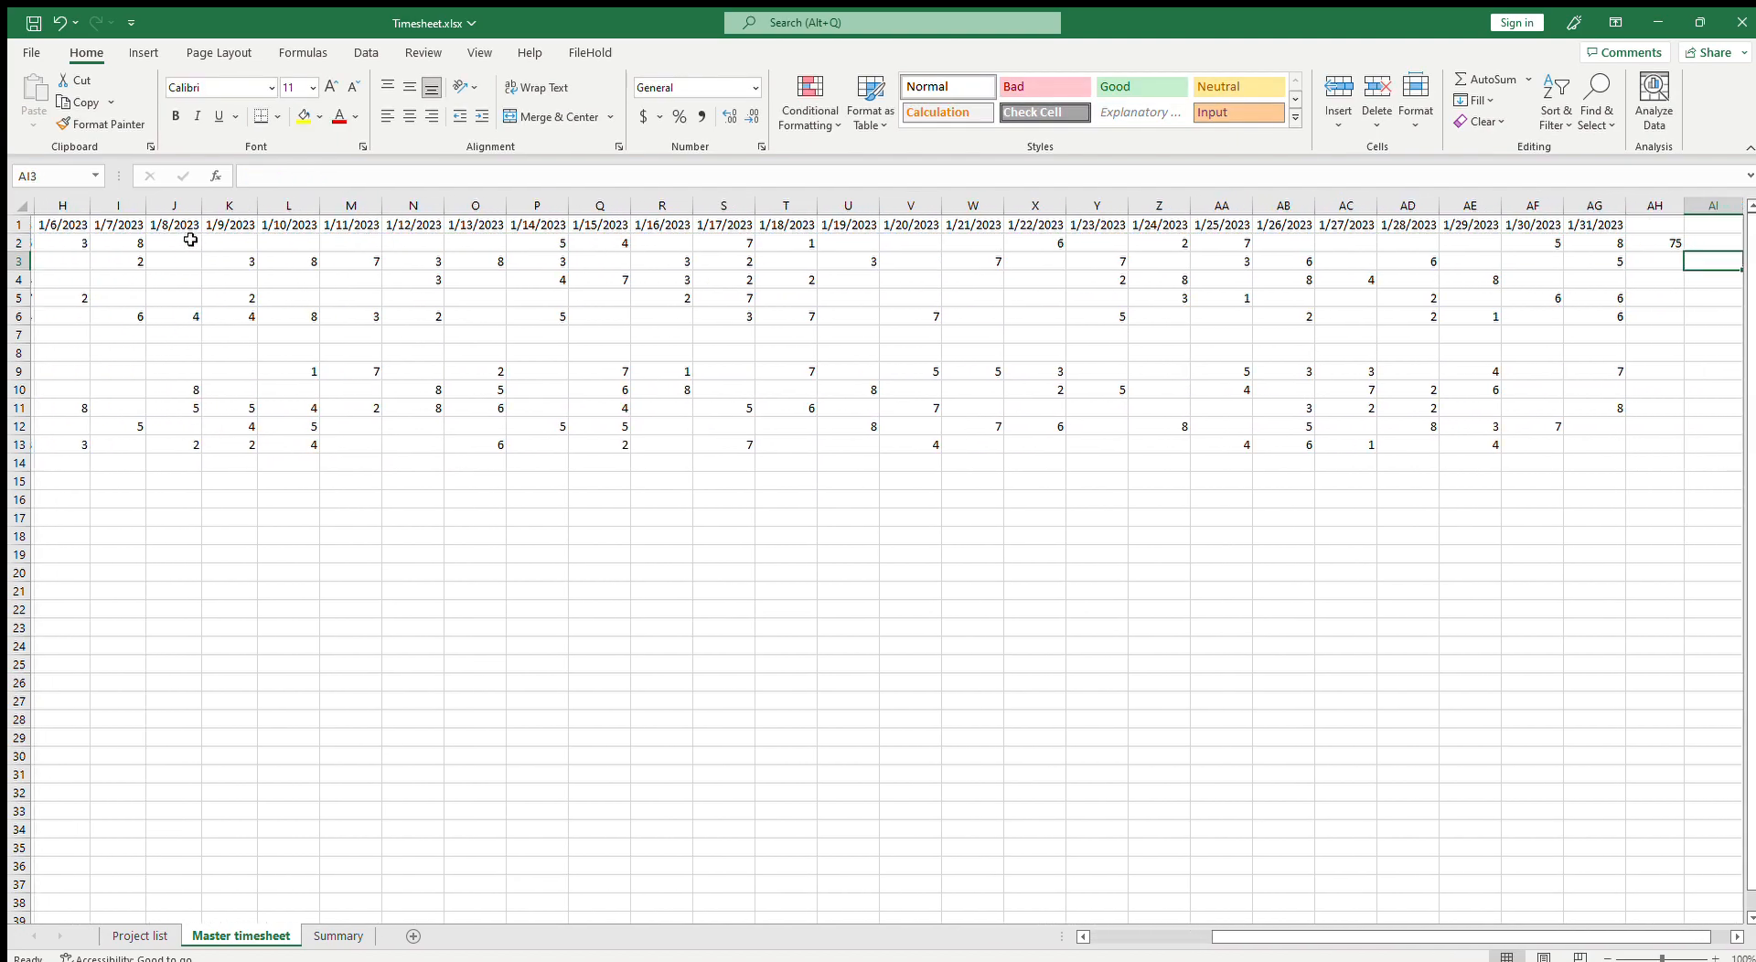
left_click_drag(1686, 256, 1683, 320)
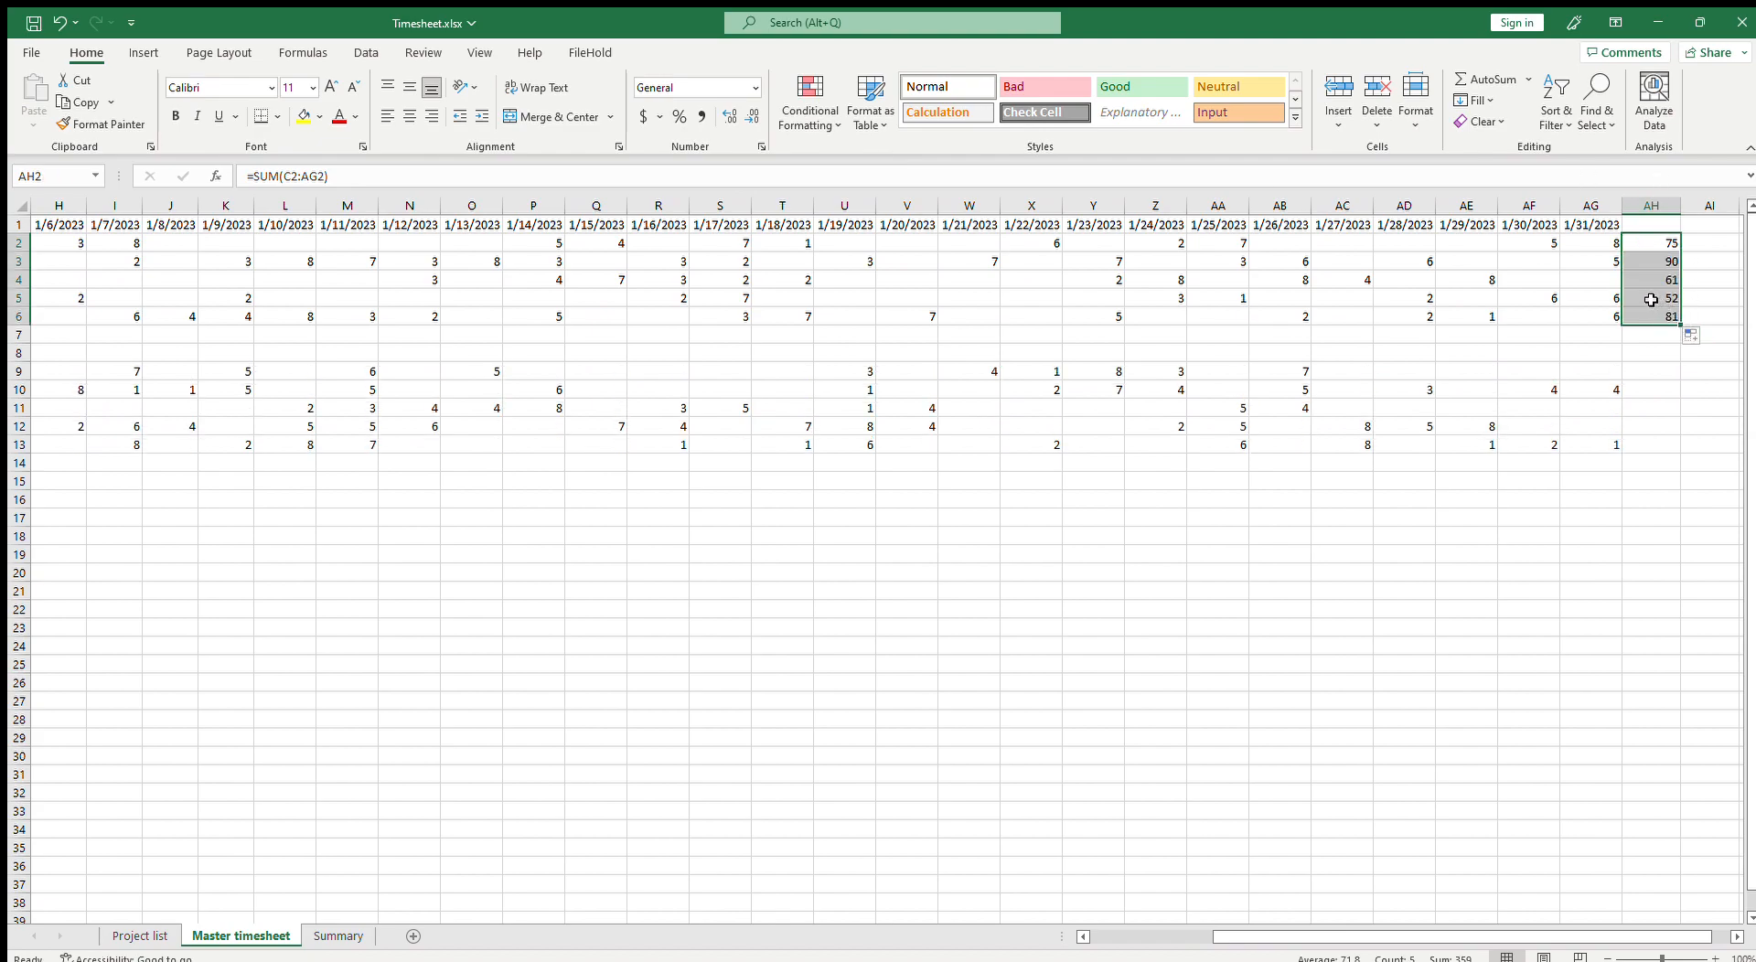
Step: Copy the random hours formula from C9 into C2 and change its upper hour limit to 4
left_click_drag(1569, 937, 1383, 951)
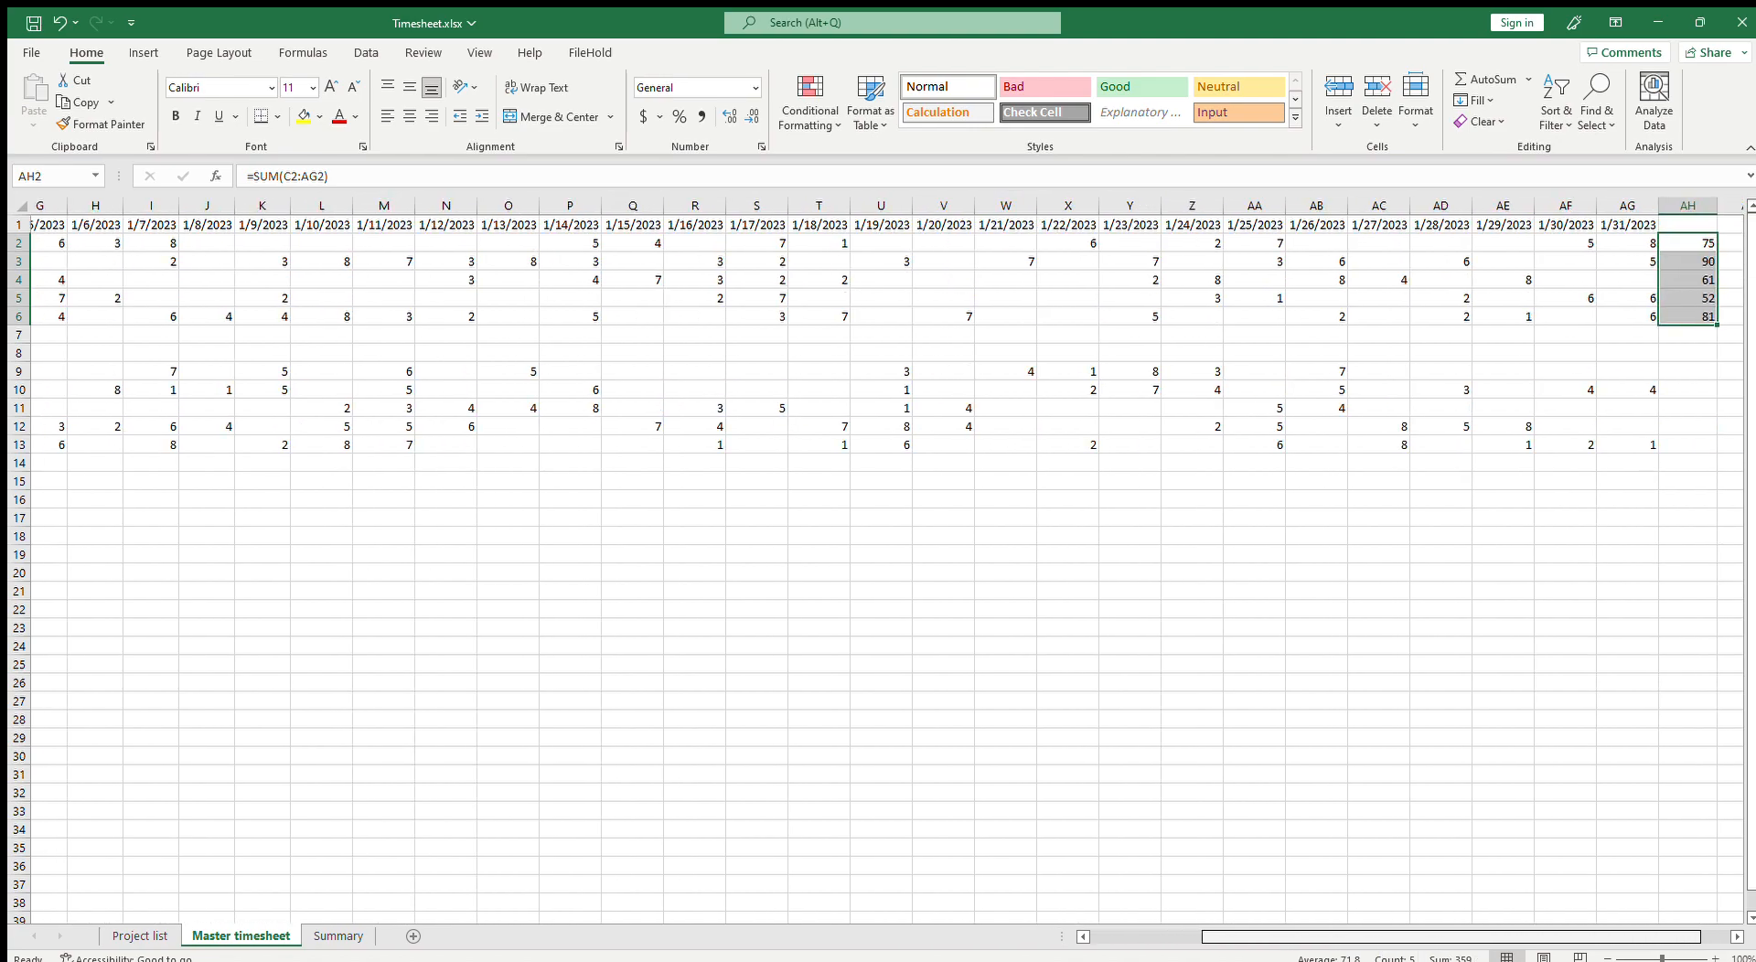
left_click(190, 376)
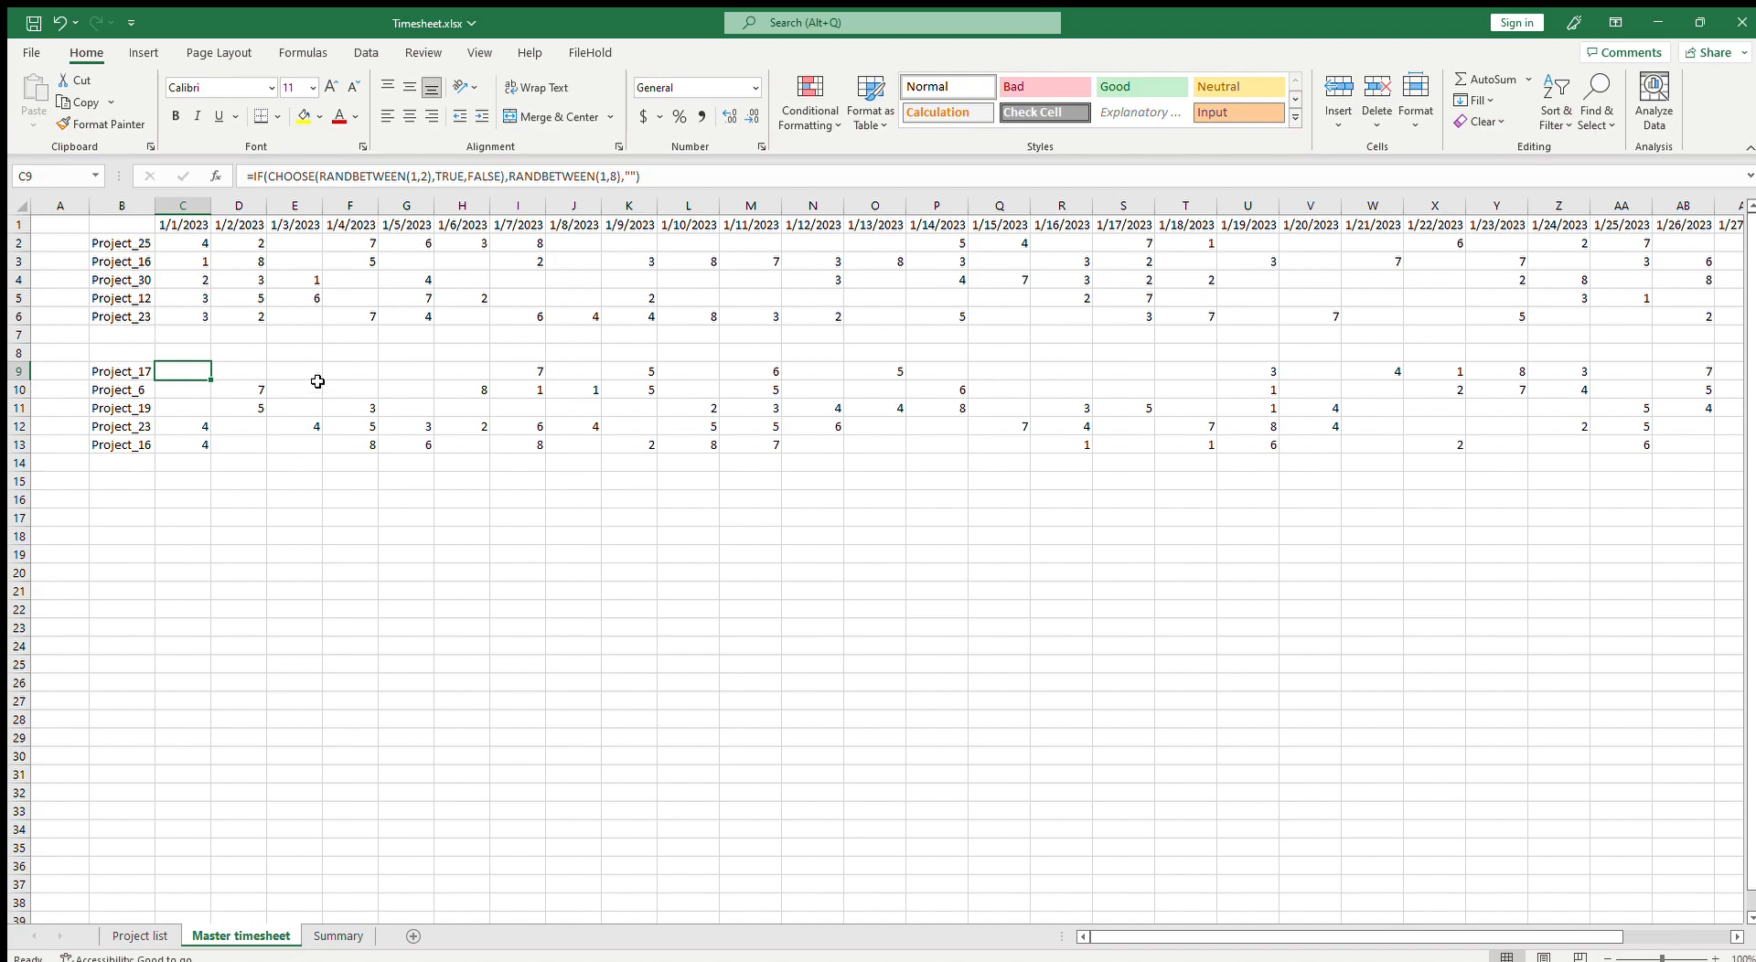
key("ctrl+c")
left_click(181, 245)
key("ctrl+v")
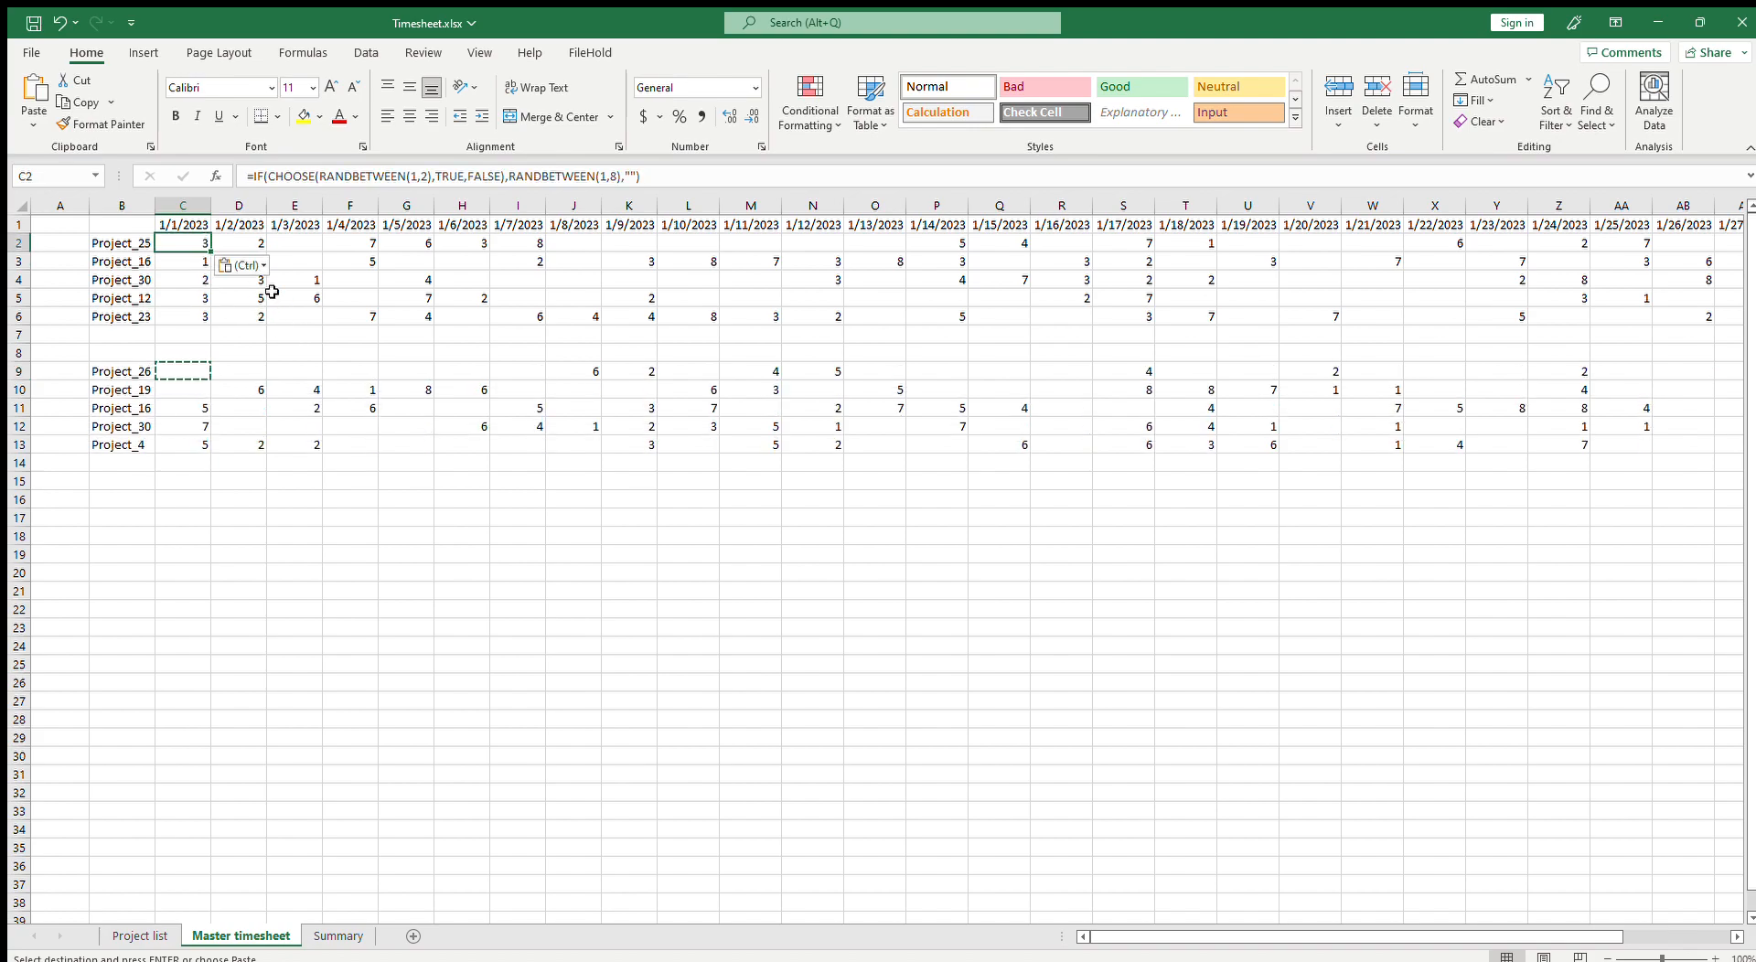
key("F2")
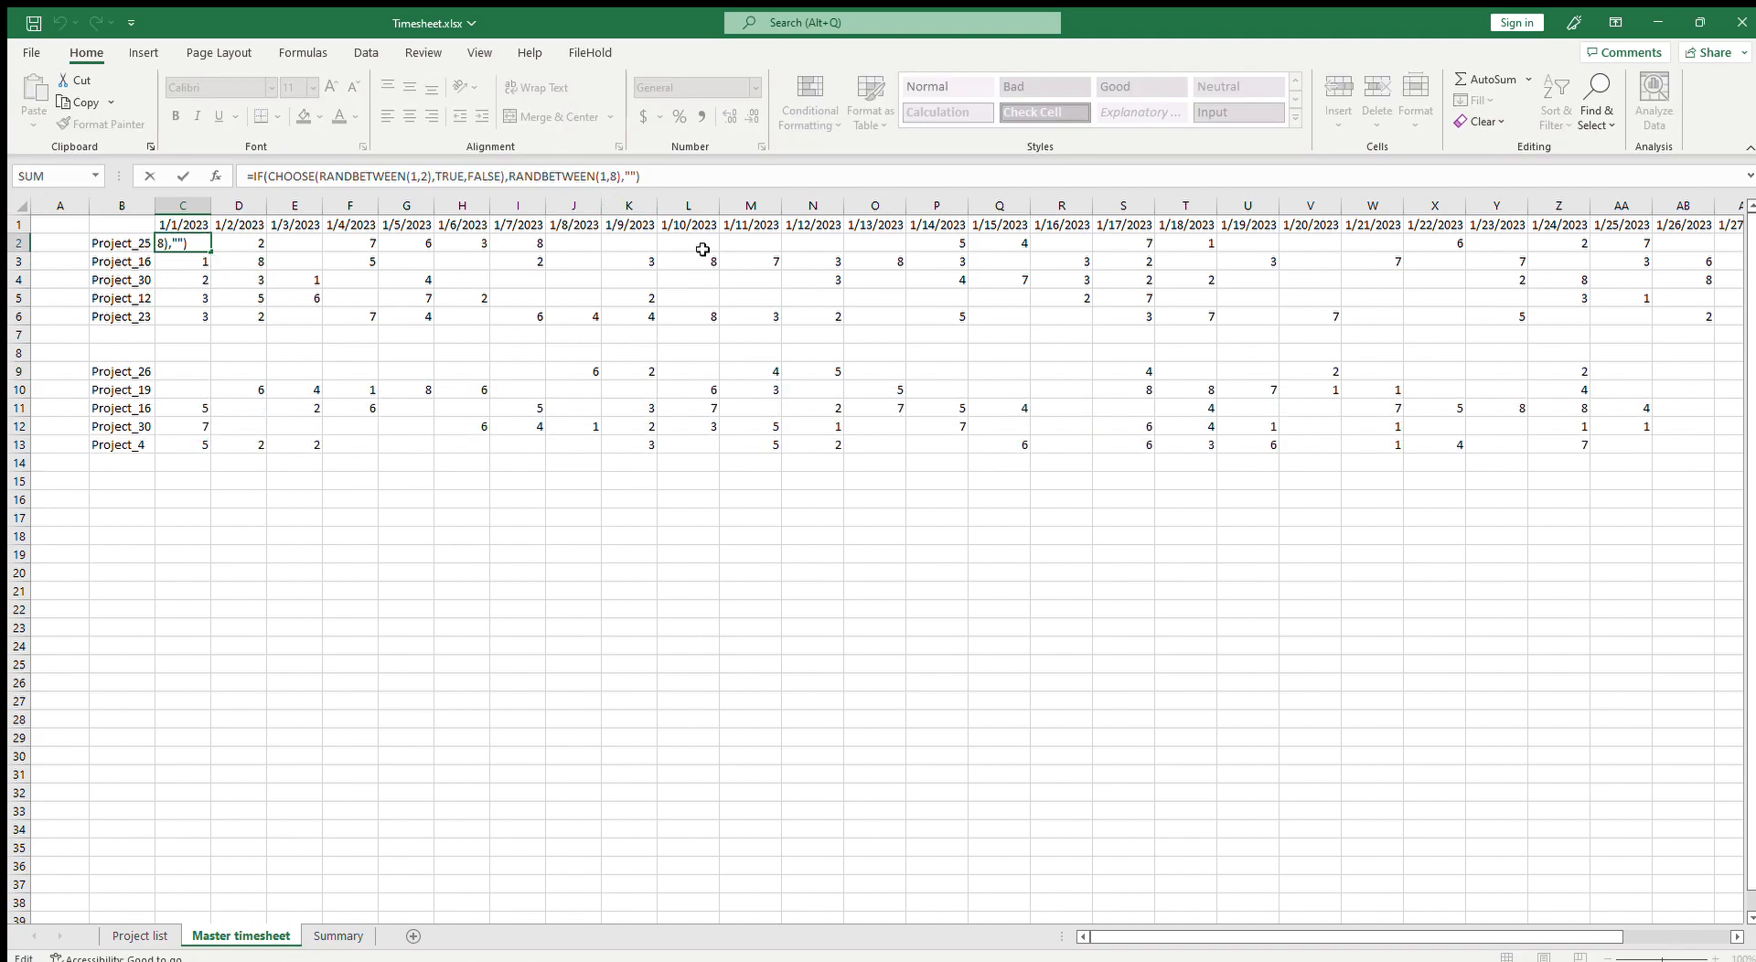
key("Return")
Step: Copy the C2 formula across the hours range C2:AG6
left_click(190, 245)
key("ctrl+c")
left_click_drag(190, 245, 1586, 316)
key("ctrl+v")
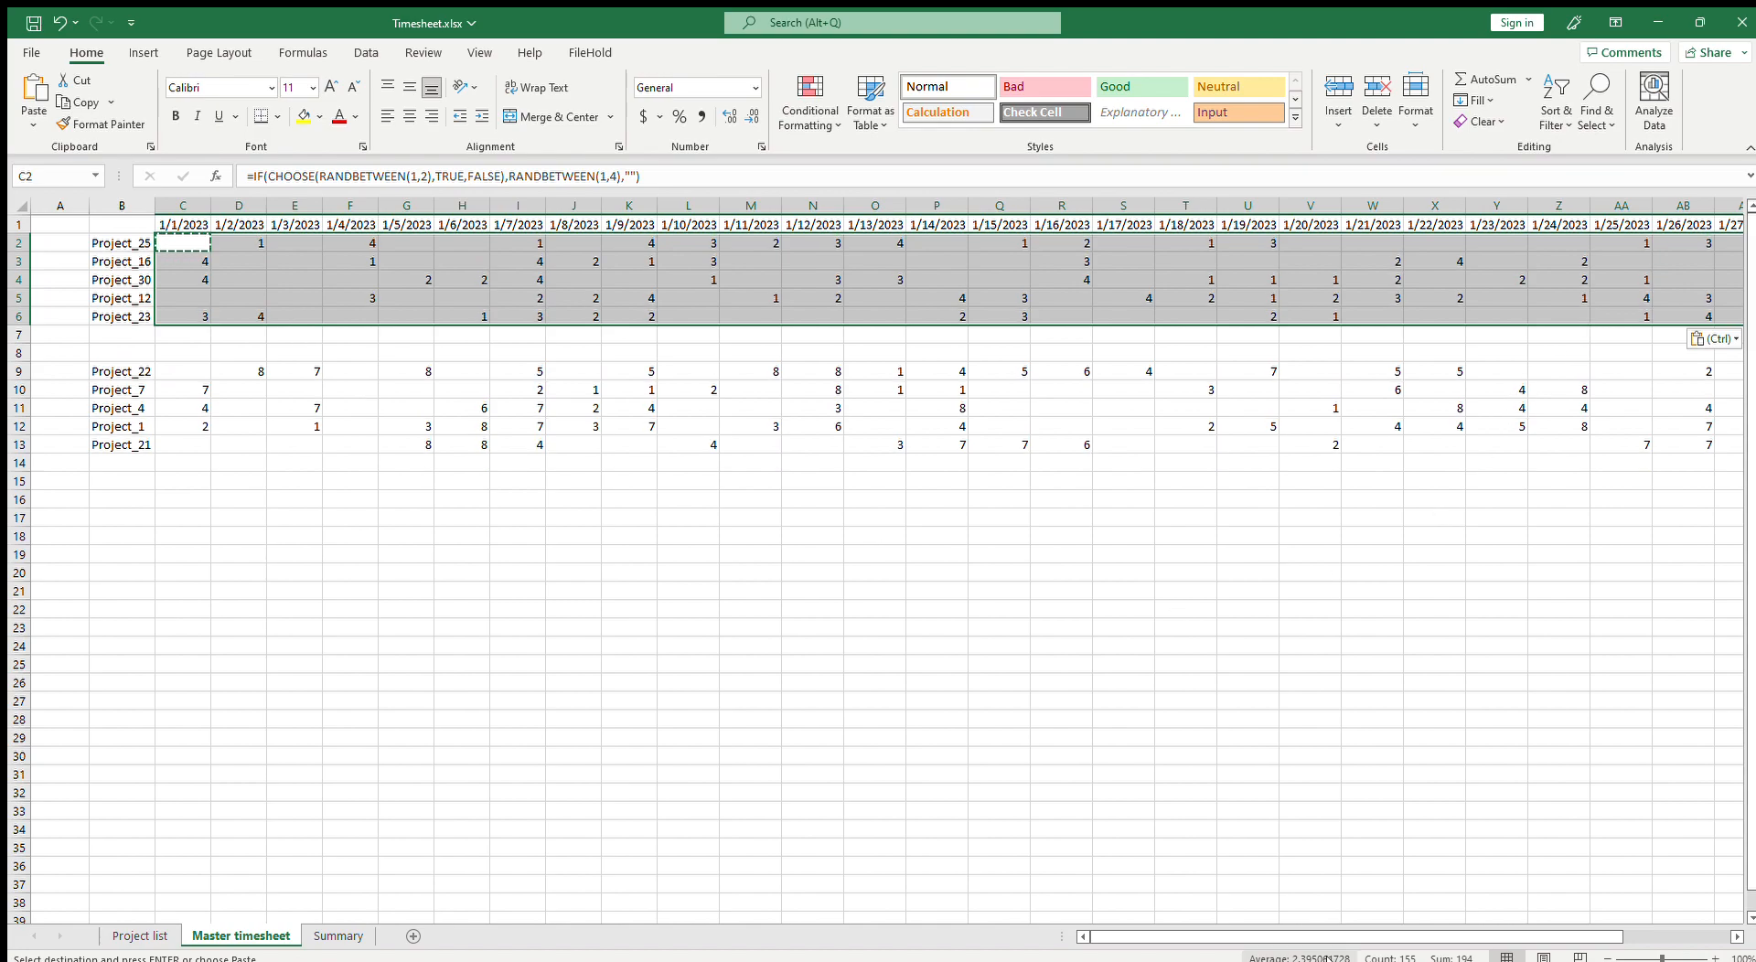
left_click_drag(1477, 938, 1583, 942)
left_click_drag(1723, 243, 1717, 312)
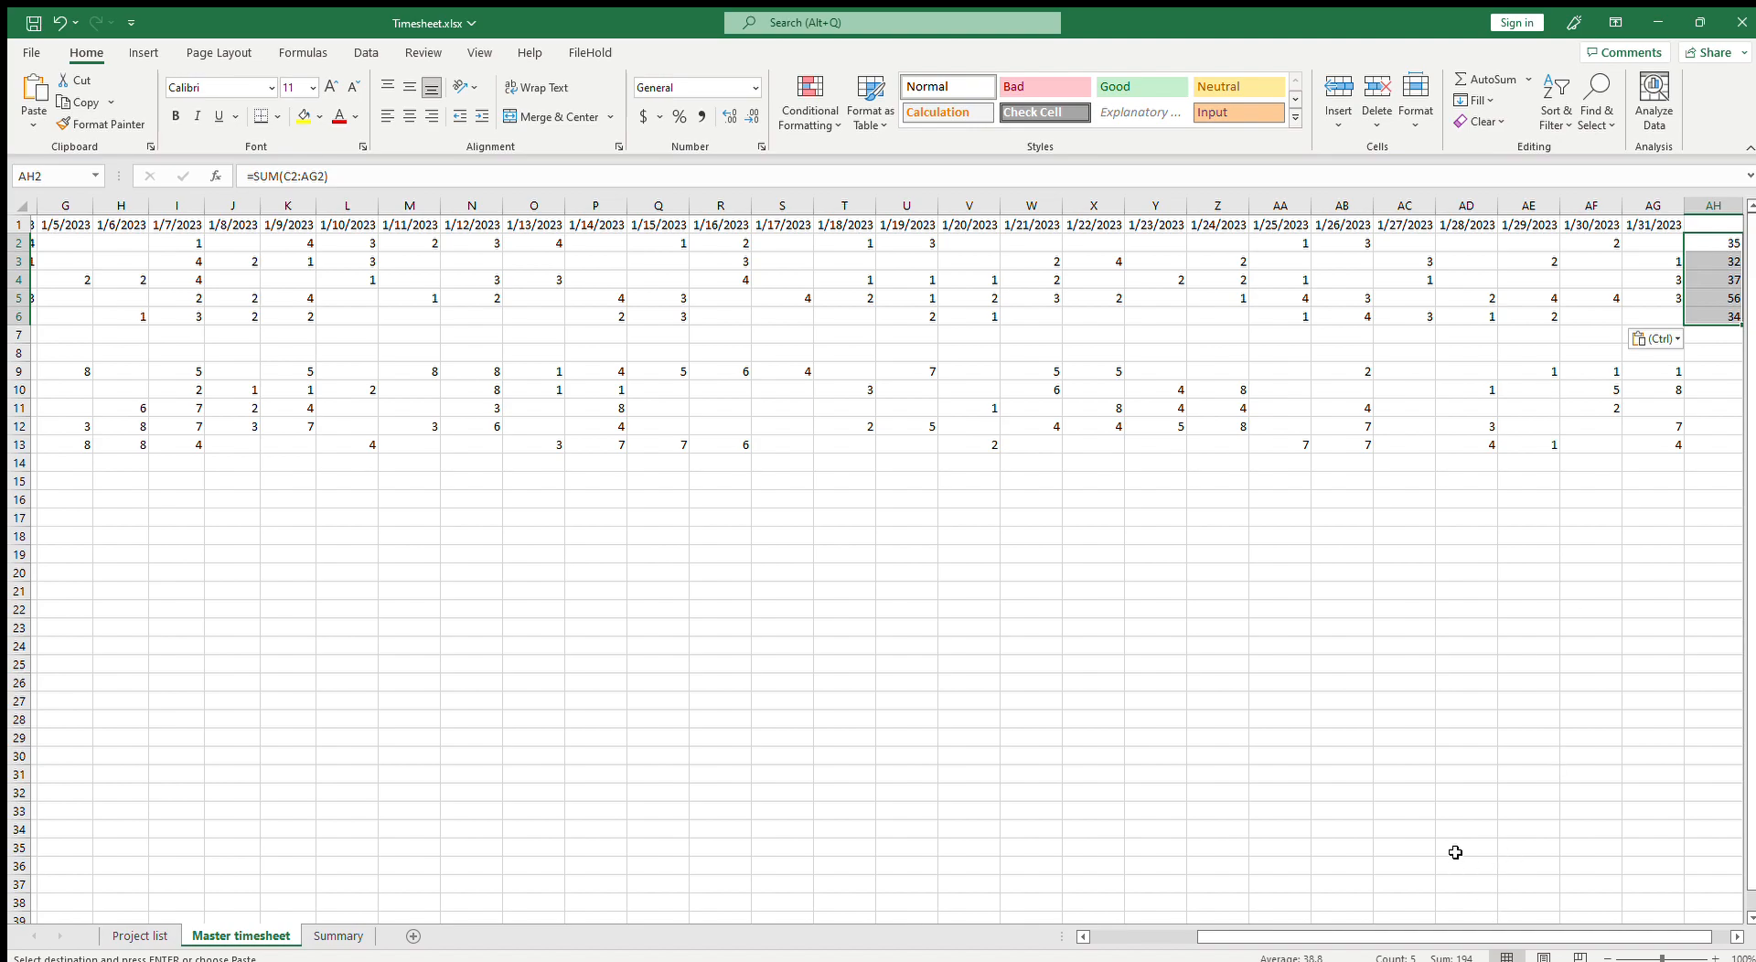
left_click_drag(1646, 317, 197, 247)
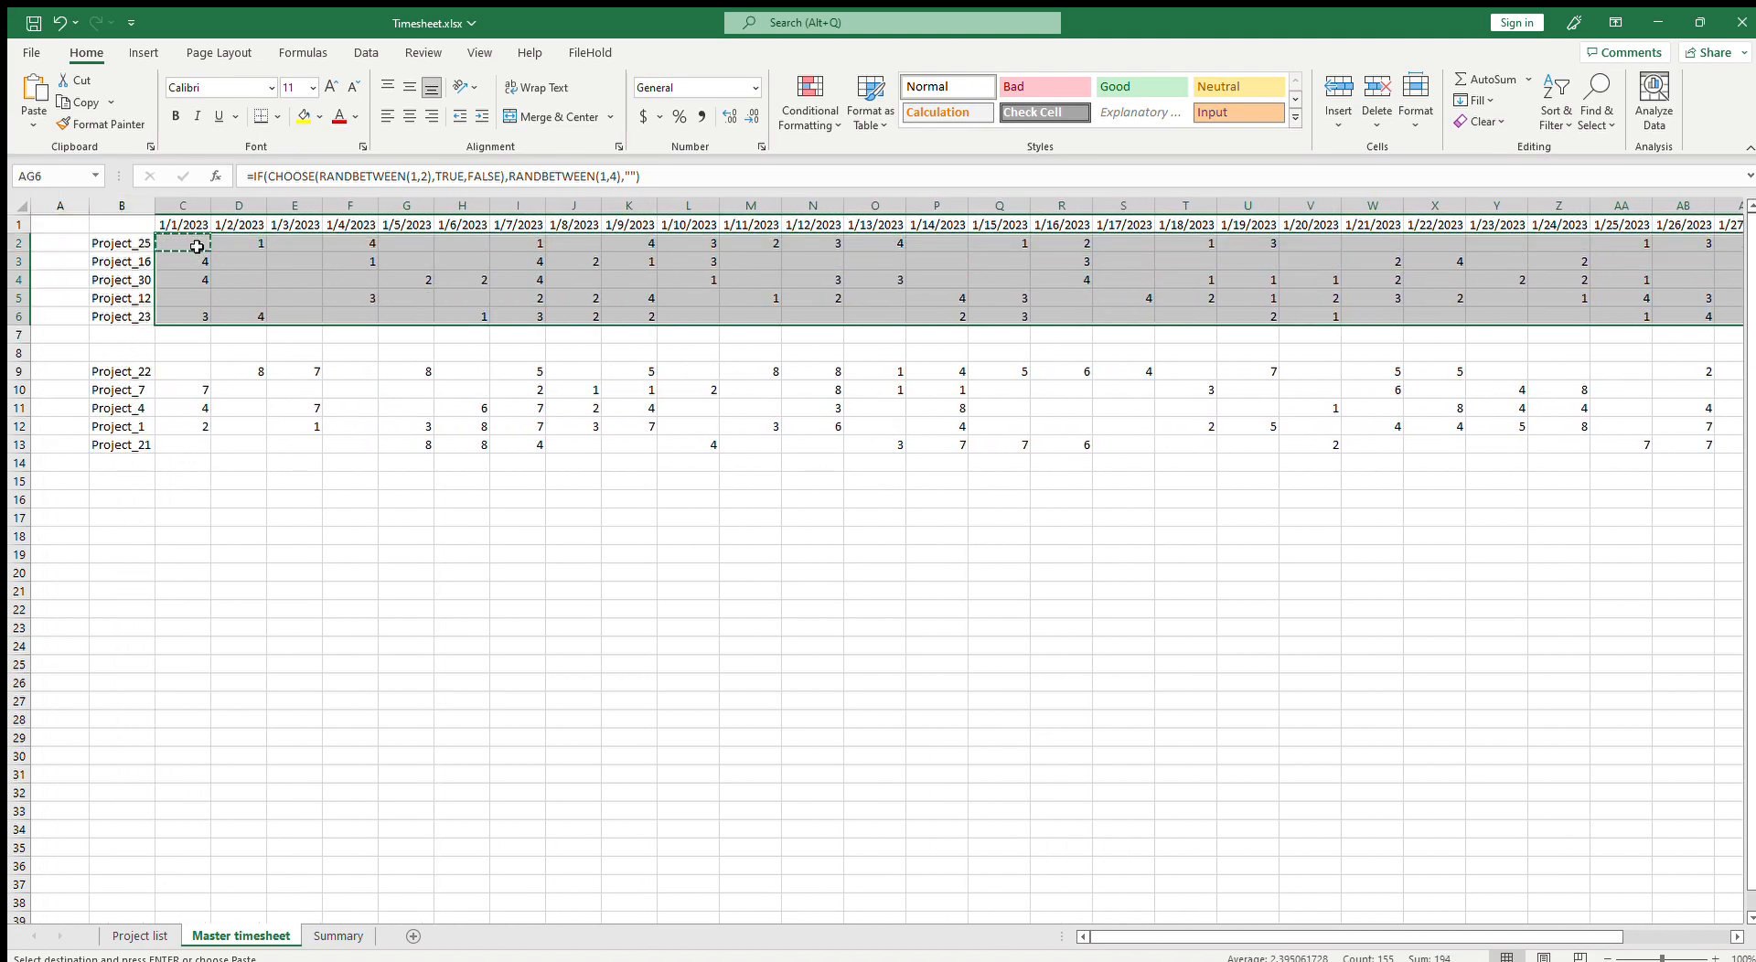
key("ctrl+c")
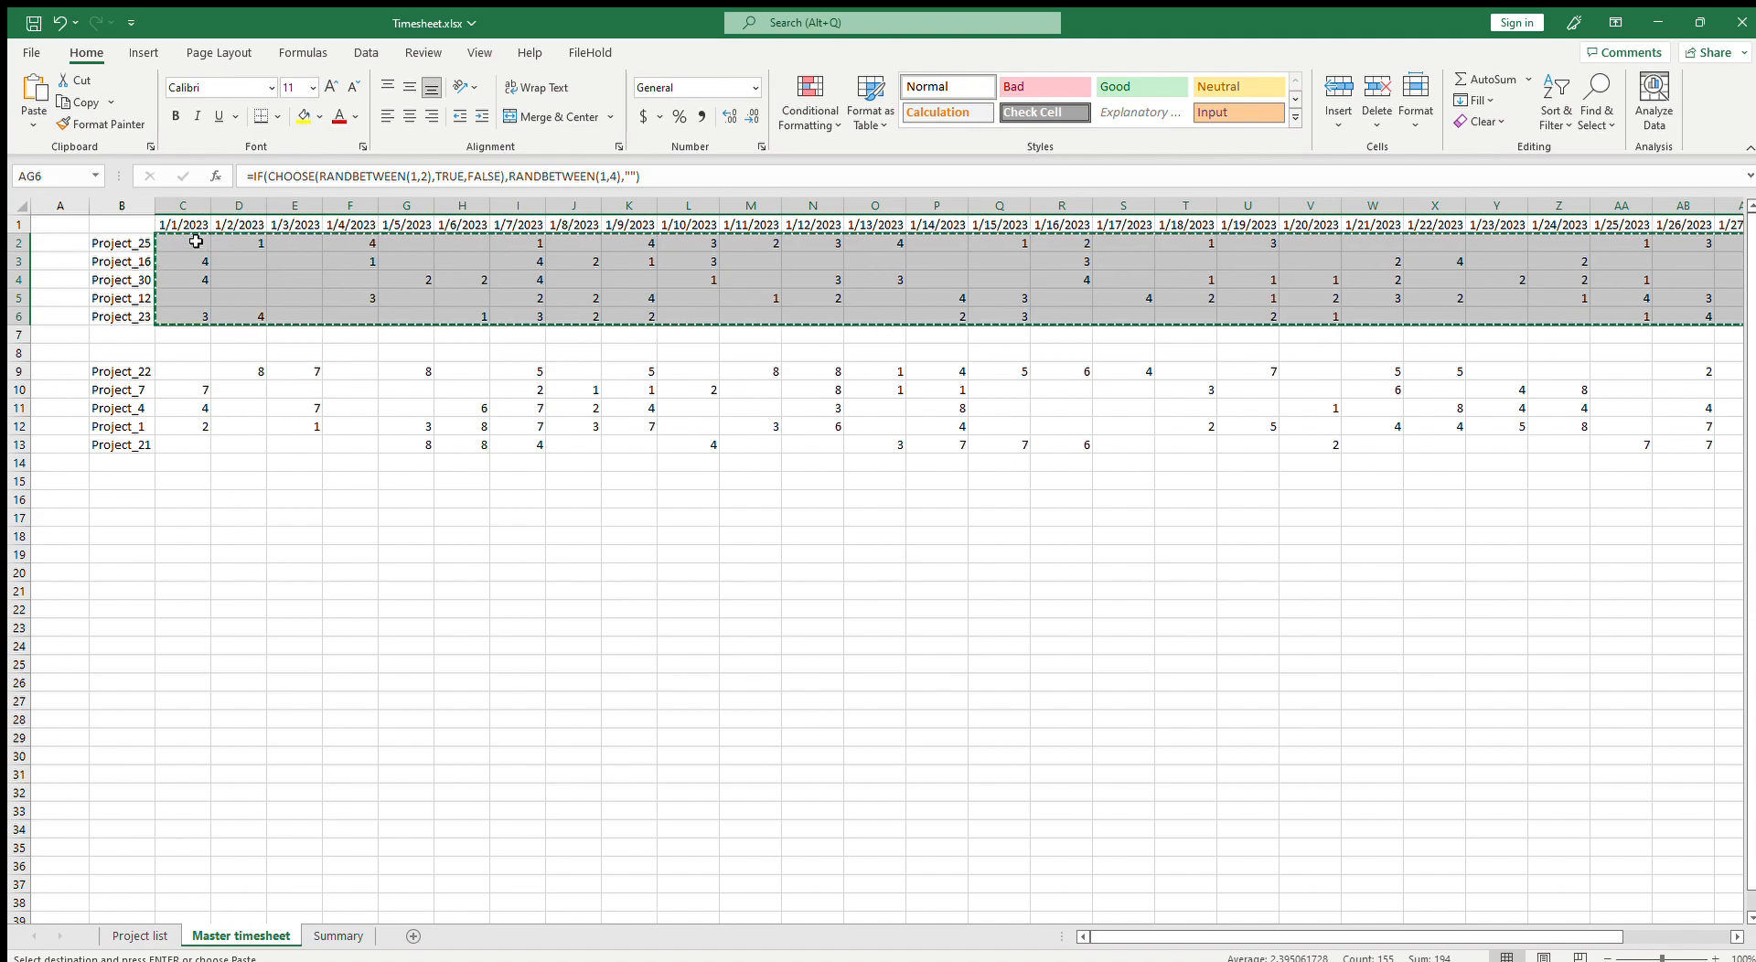
key("Escape")
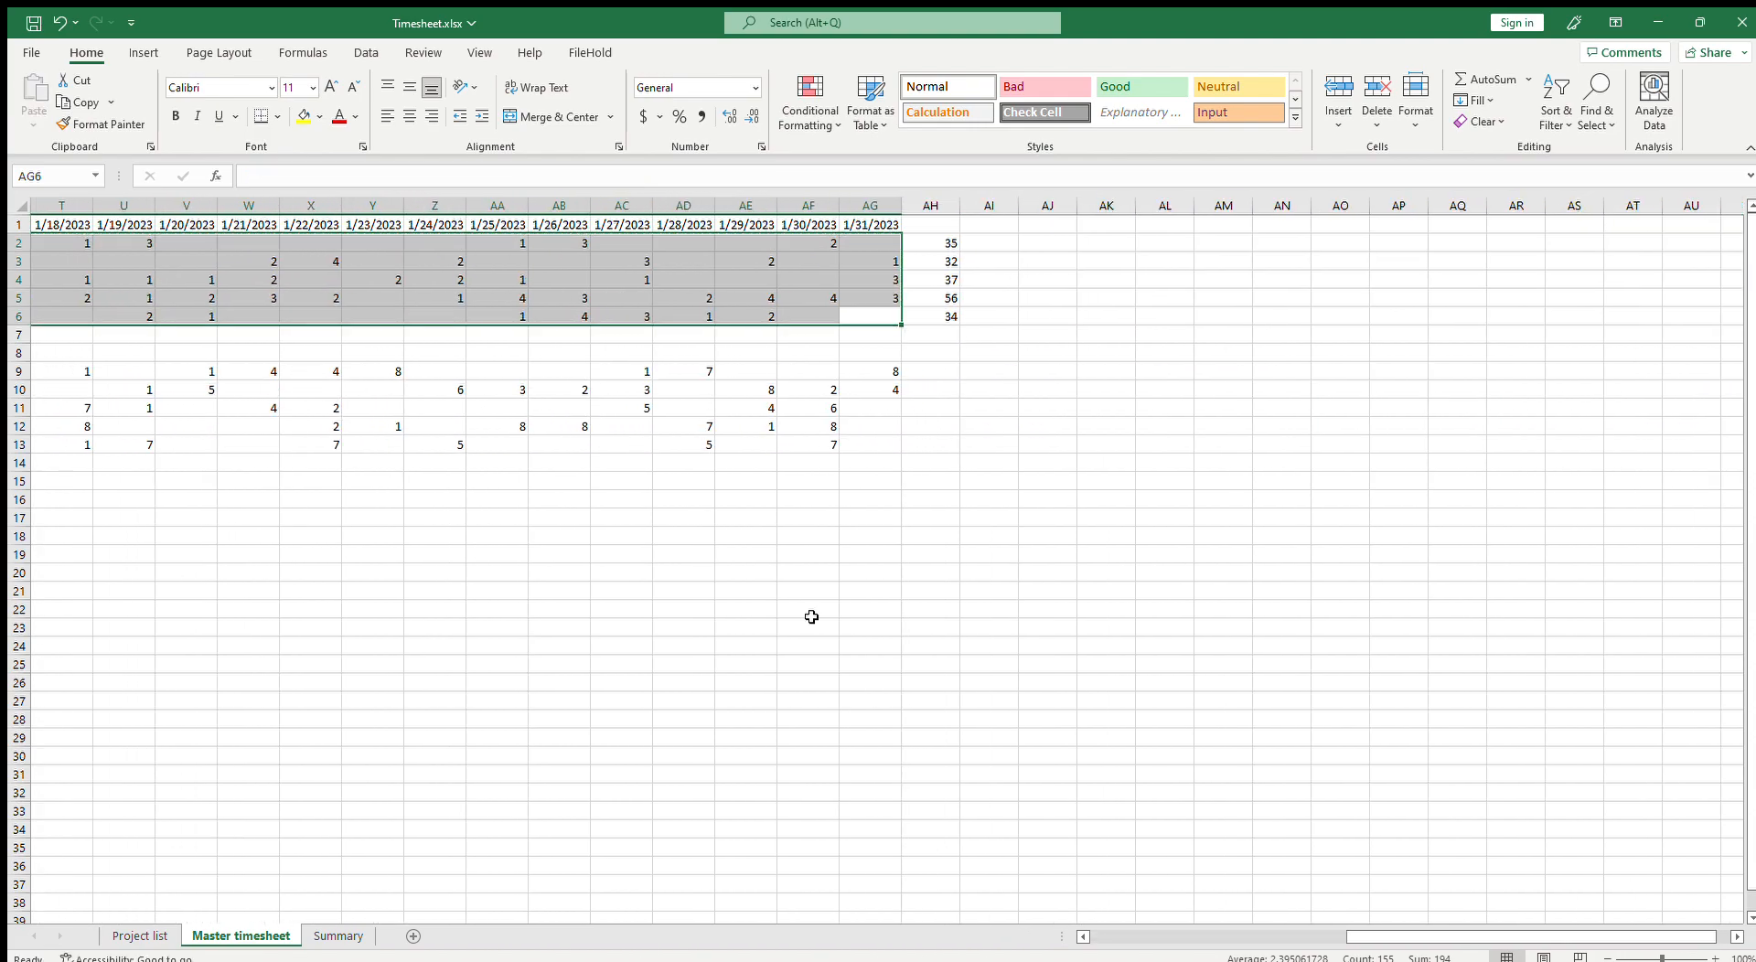
Step: Examine the daily hours in several columns of the first block by selecting them
left_click(566, 247)
left_click_drag(566, 247, 565, 319)
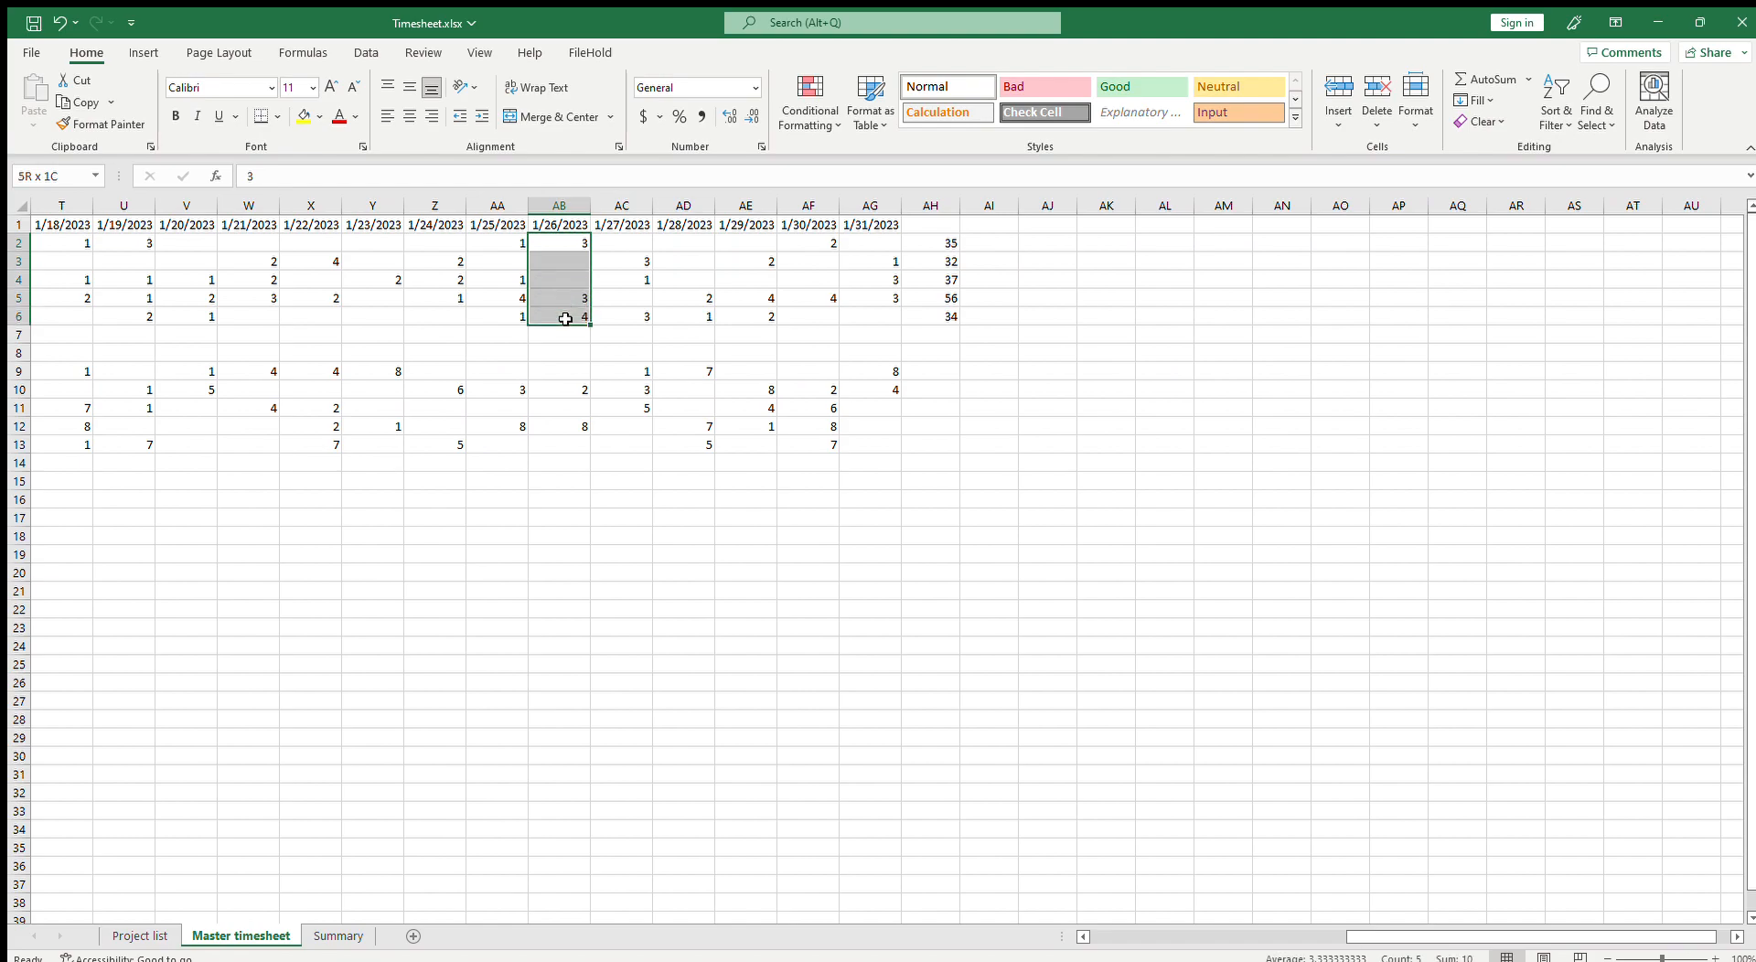
left_click_drag(1377, 929, 1074, 922)
left_click(516, 245)
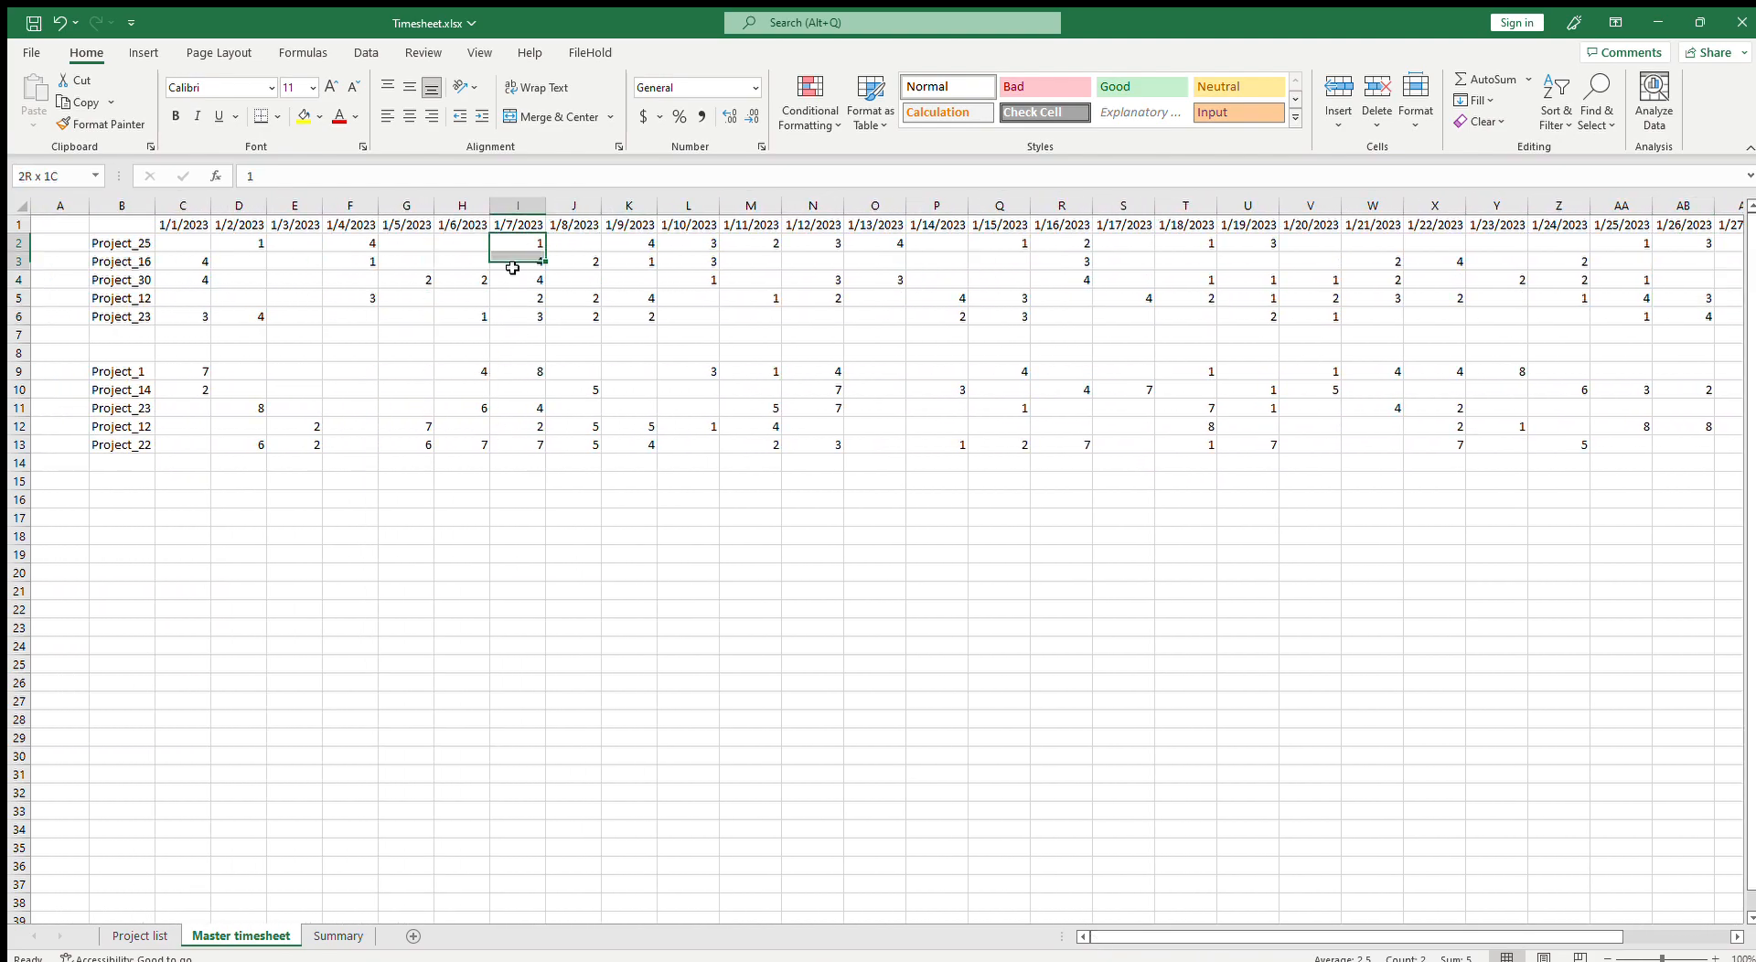
left_click_drag(515, 257, 512, 319)
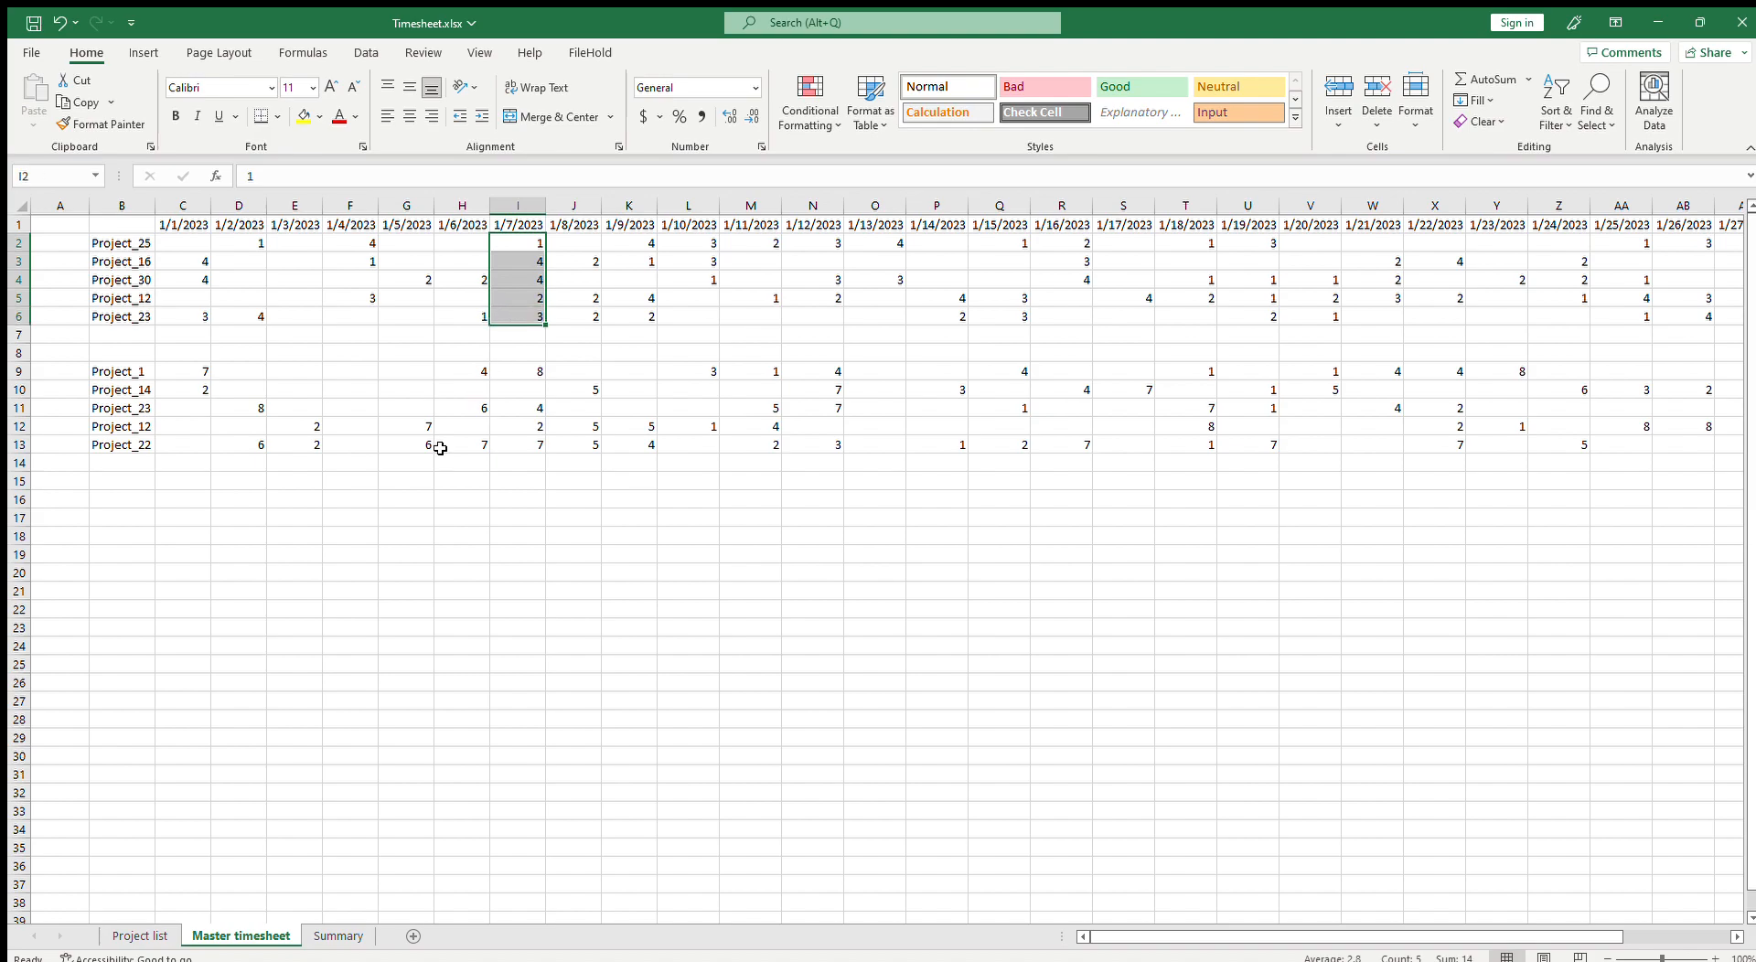
left_click(228, 300)
left_click(200, 254)
left_click_drag(200, 253, 197, 265)
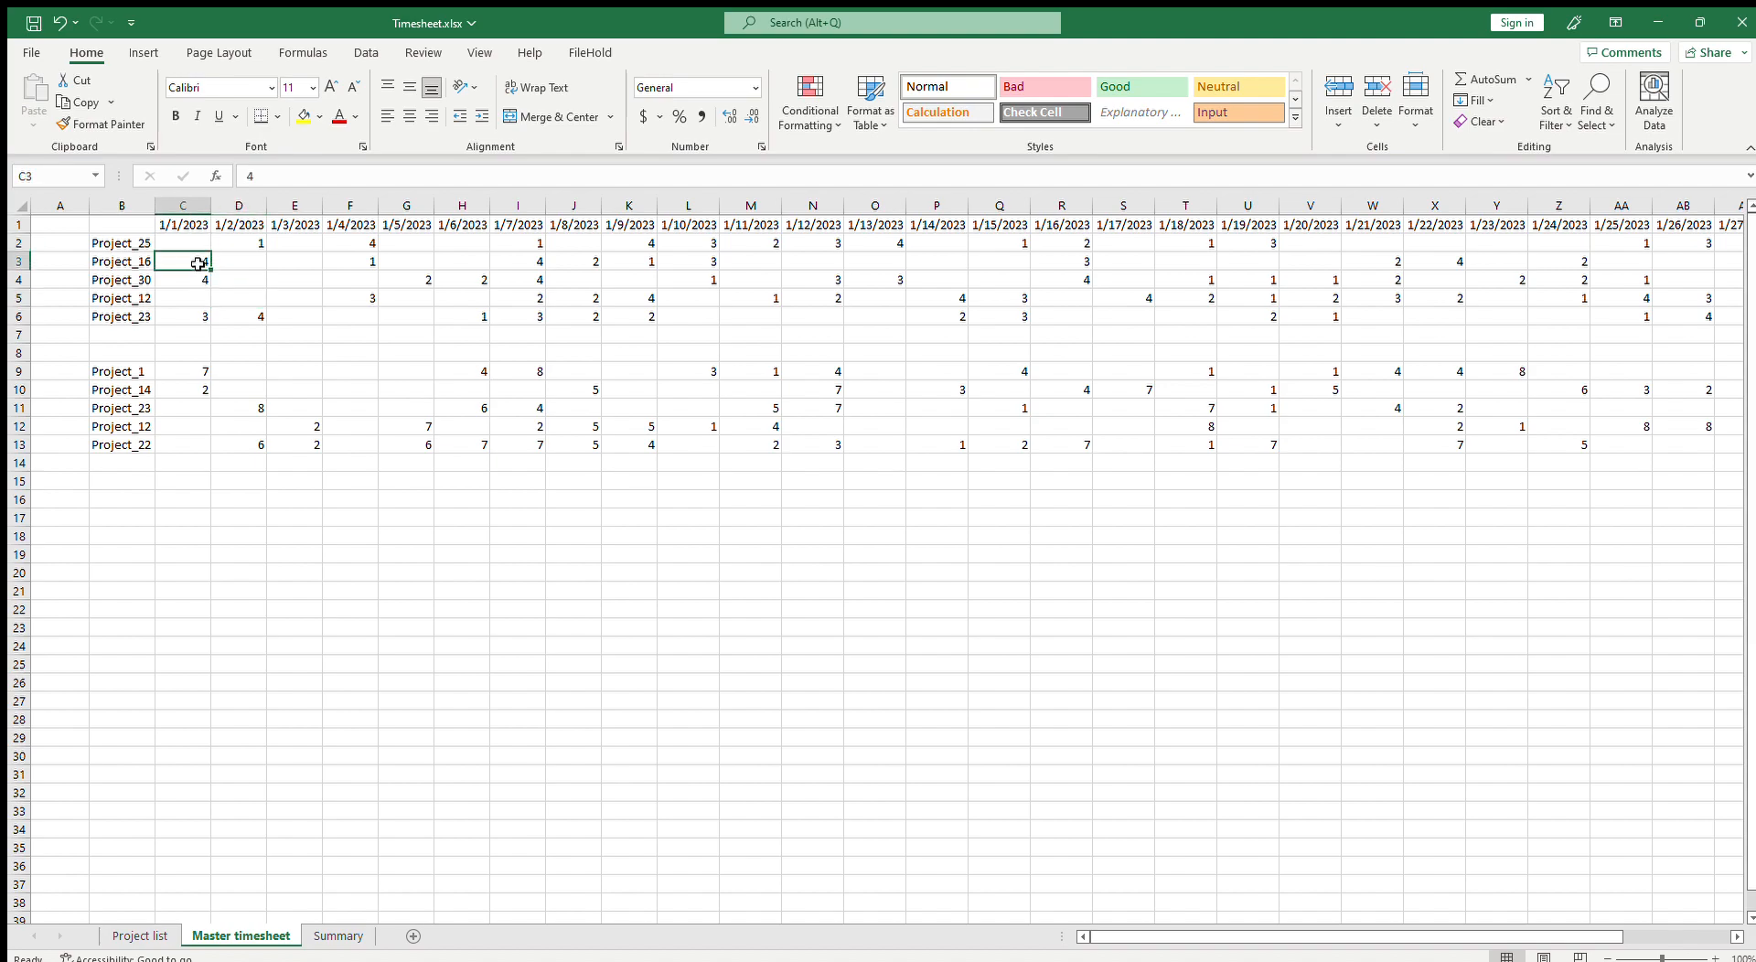
Step: Review the daily hours and the row totals in AH2:AH6 on the Master timesheet
left_click(387, 303)
left_click(923, 334)
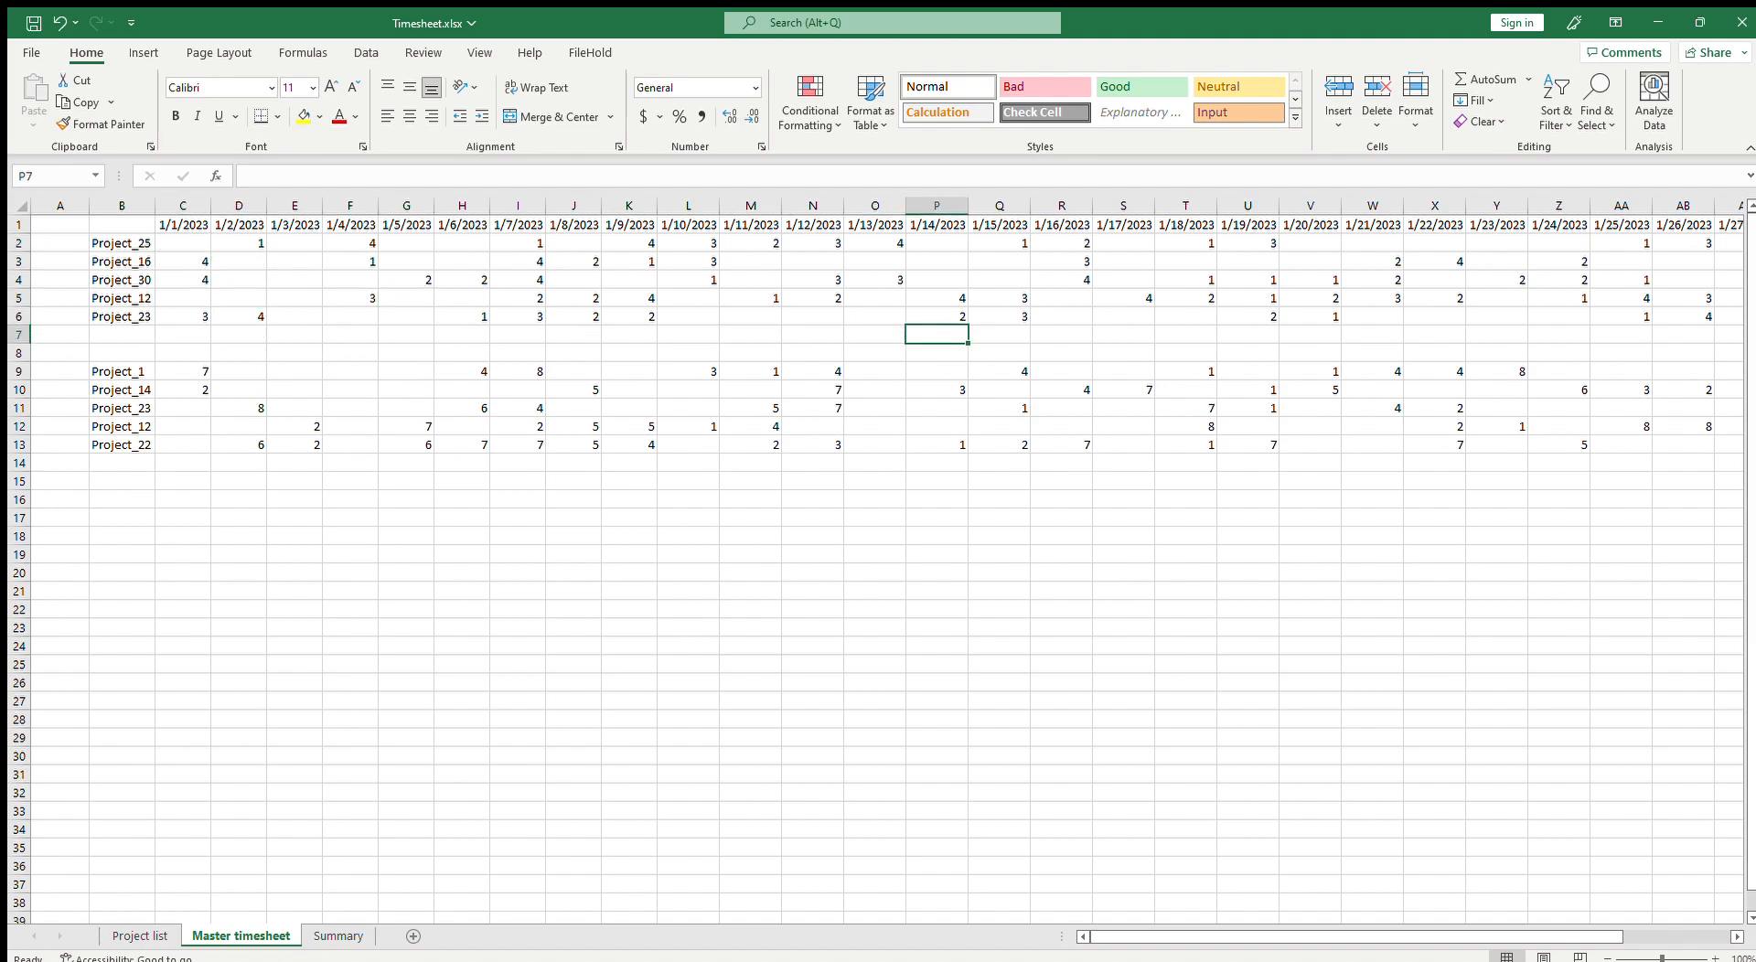
left_click_drag(1459, 936, 1652, 951)
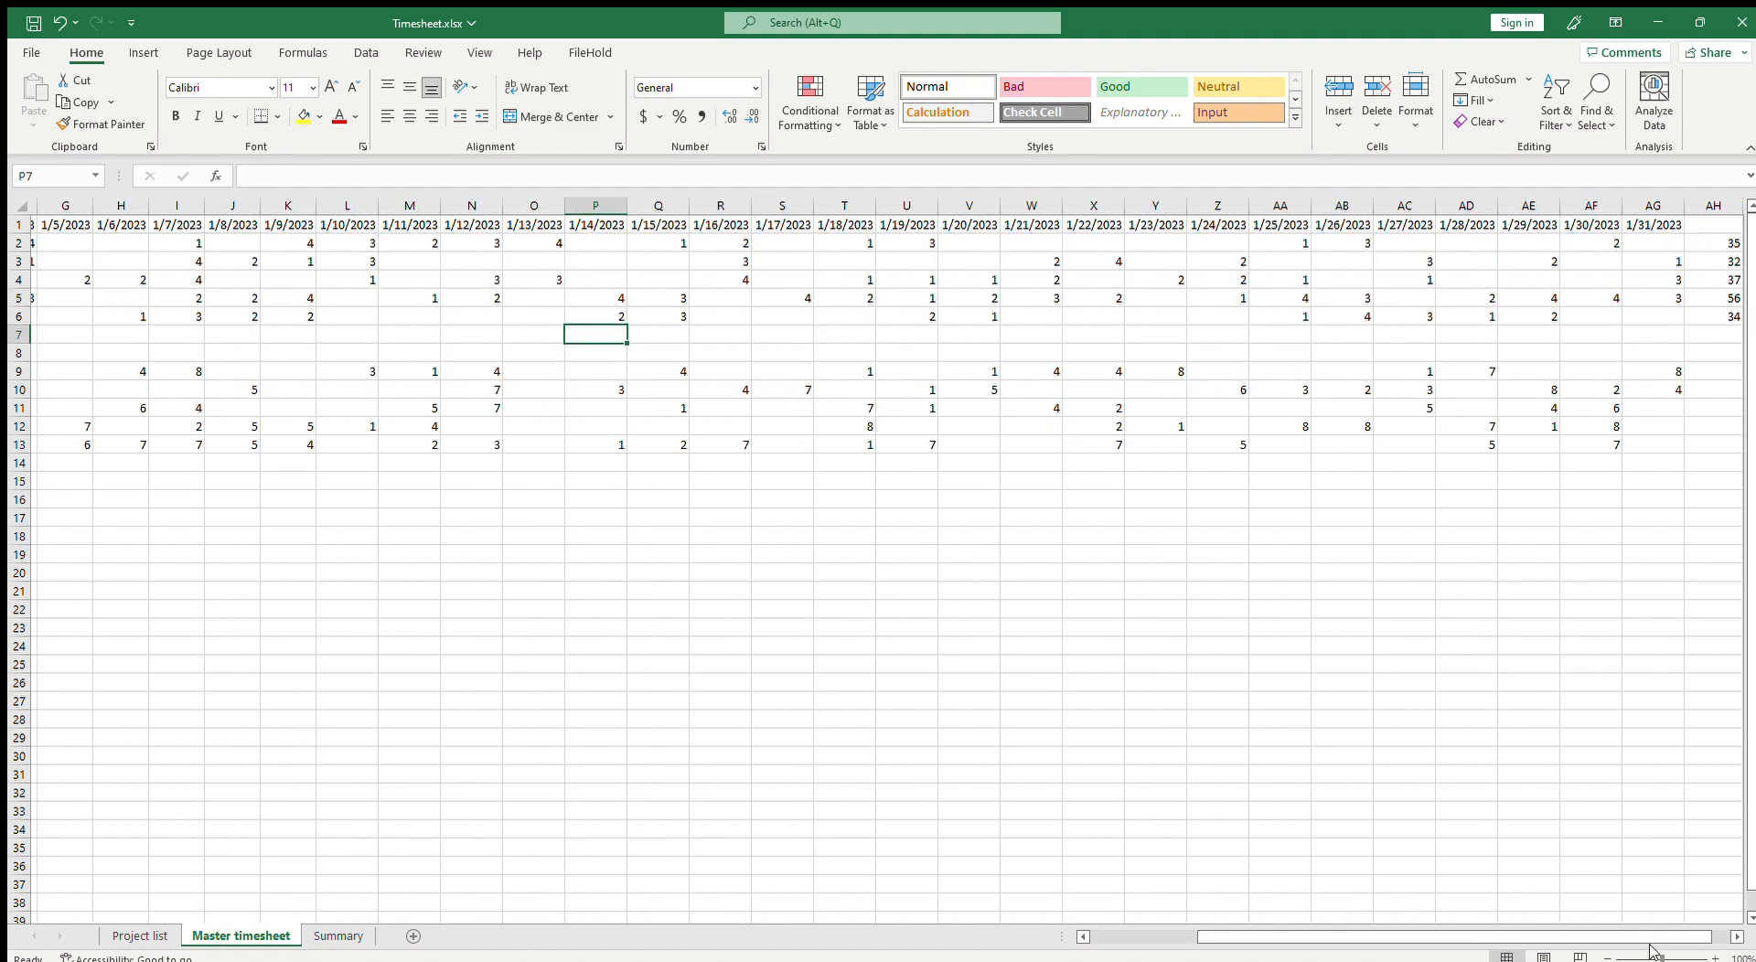
left_click_drag(1731, 235, 1719, 312)
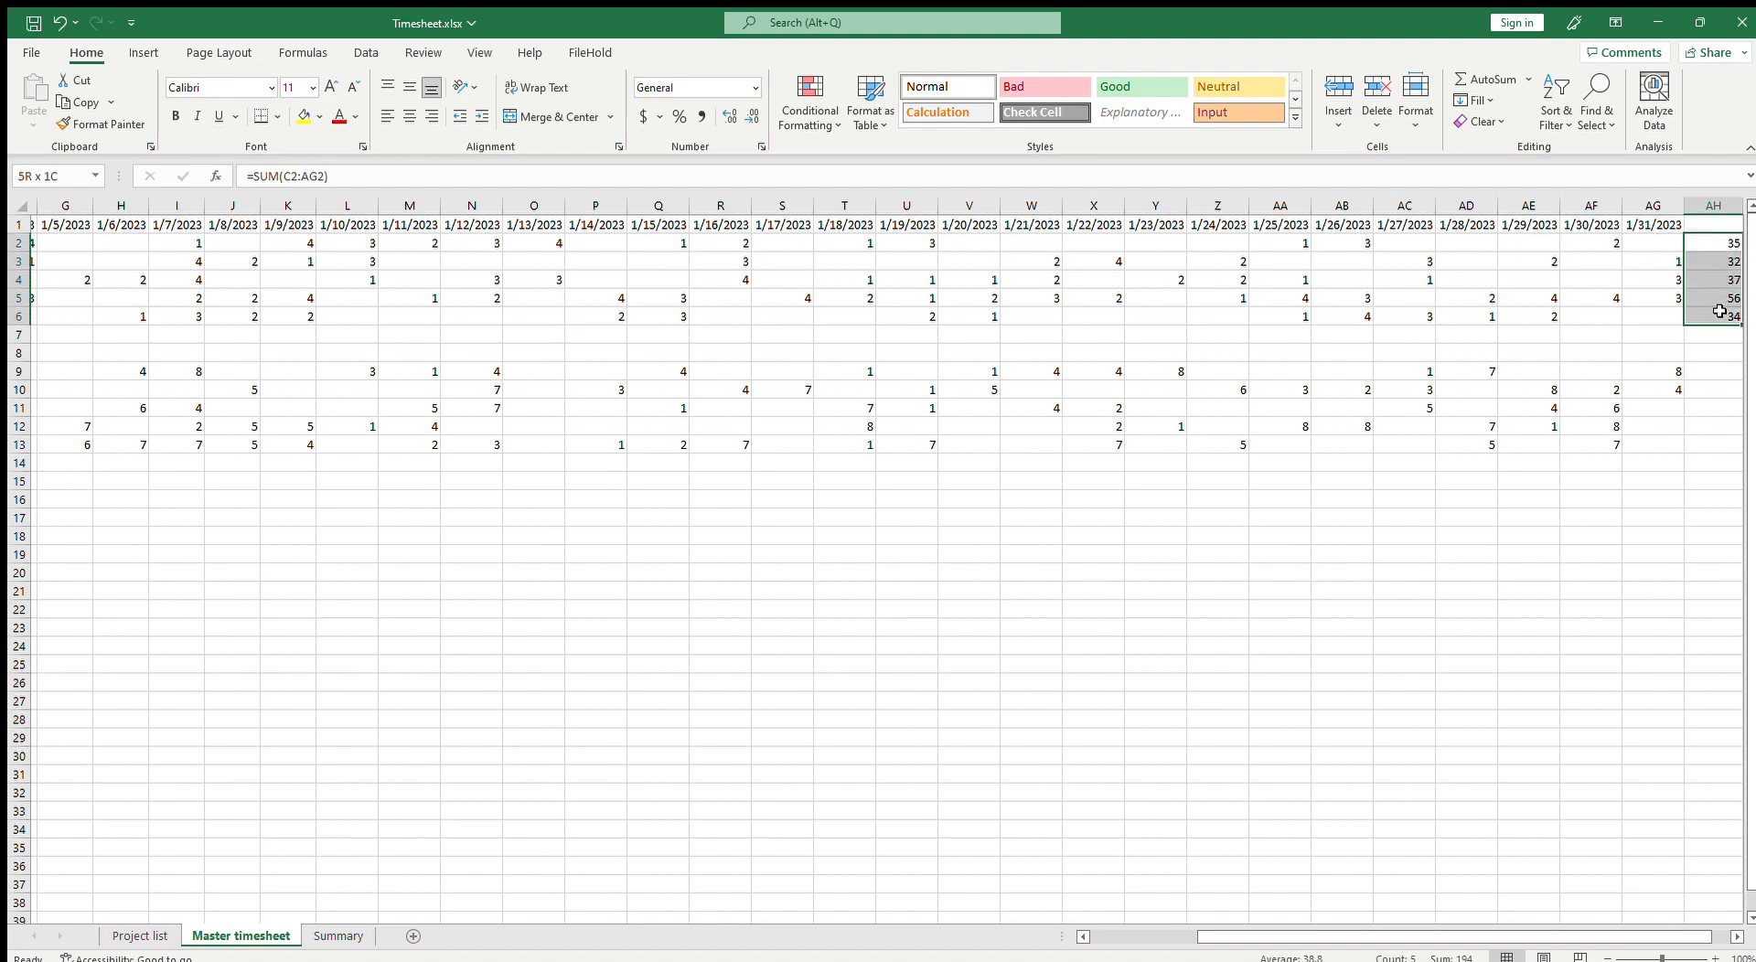
left_click_drag(1459, 939, 1079, 936)
Step: In Summary cell C3, enter =SUMIF('Master timesheet'!B:B,Summary!B3,'Master timesheet'!AH:AH) to total Project_25's January hours
left_click(341, 936)
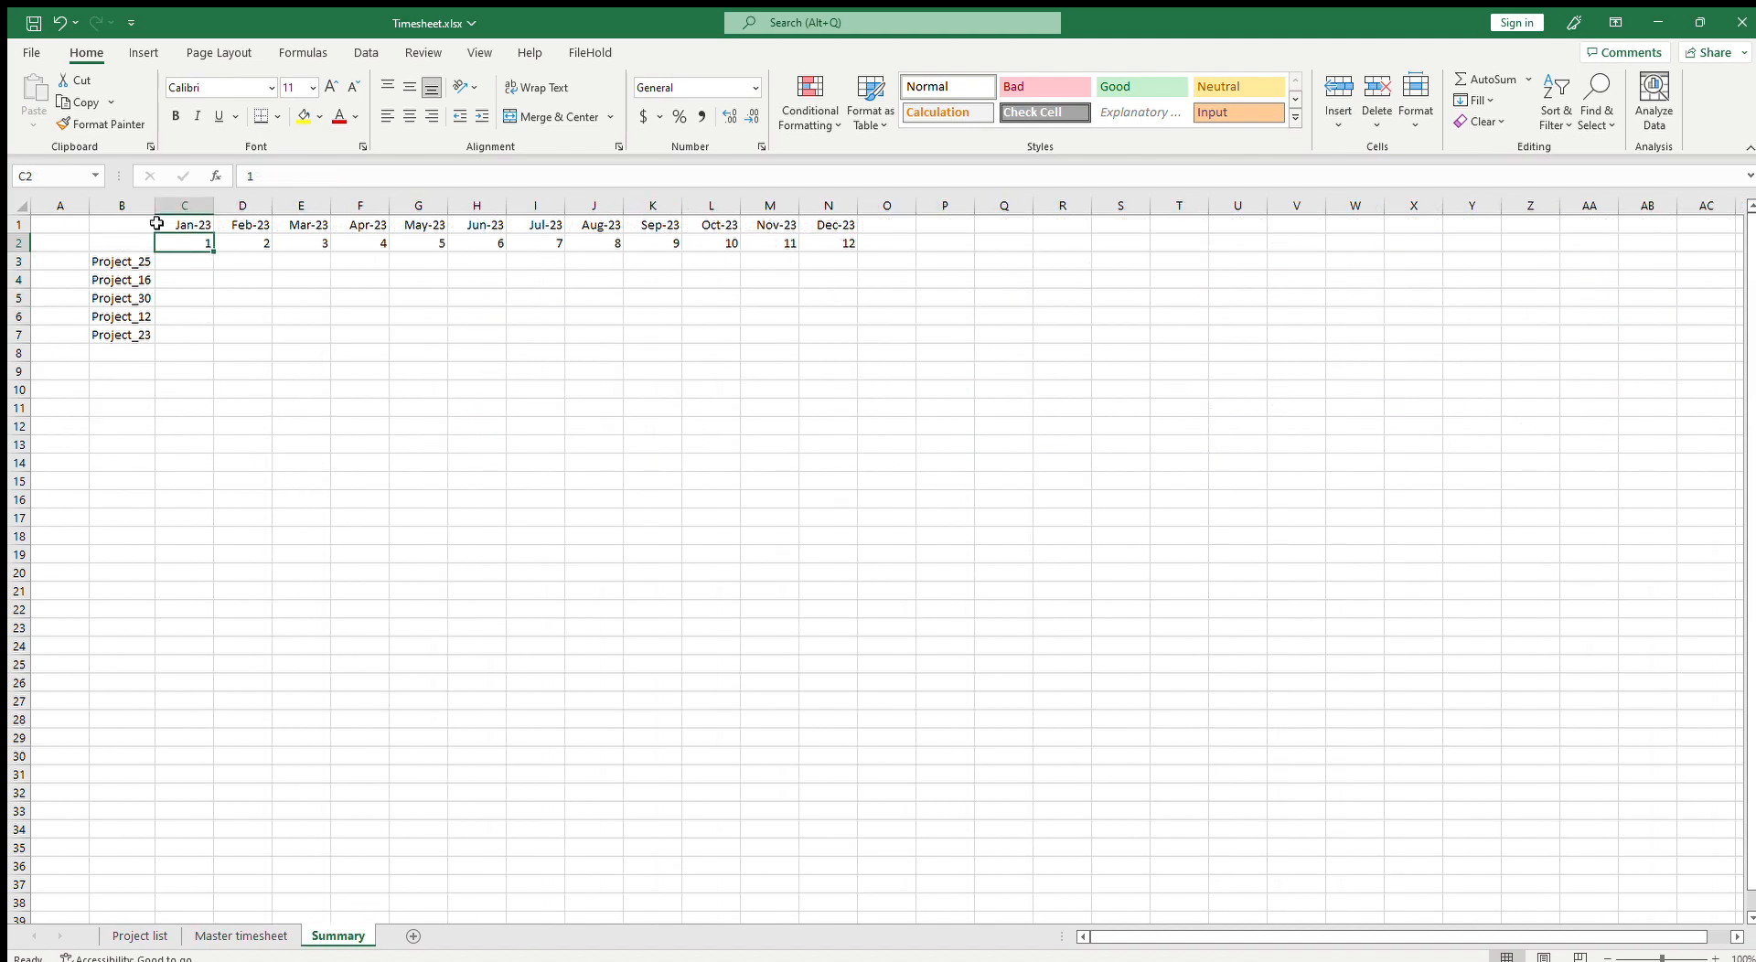
left_click(174, 261)
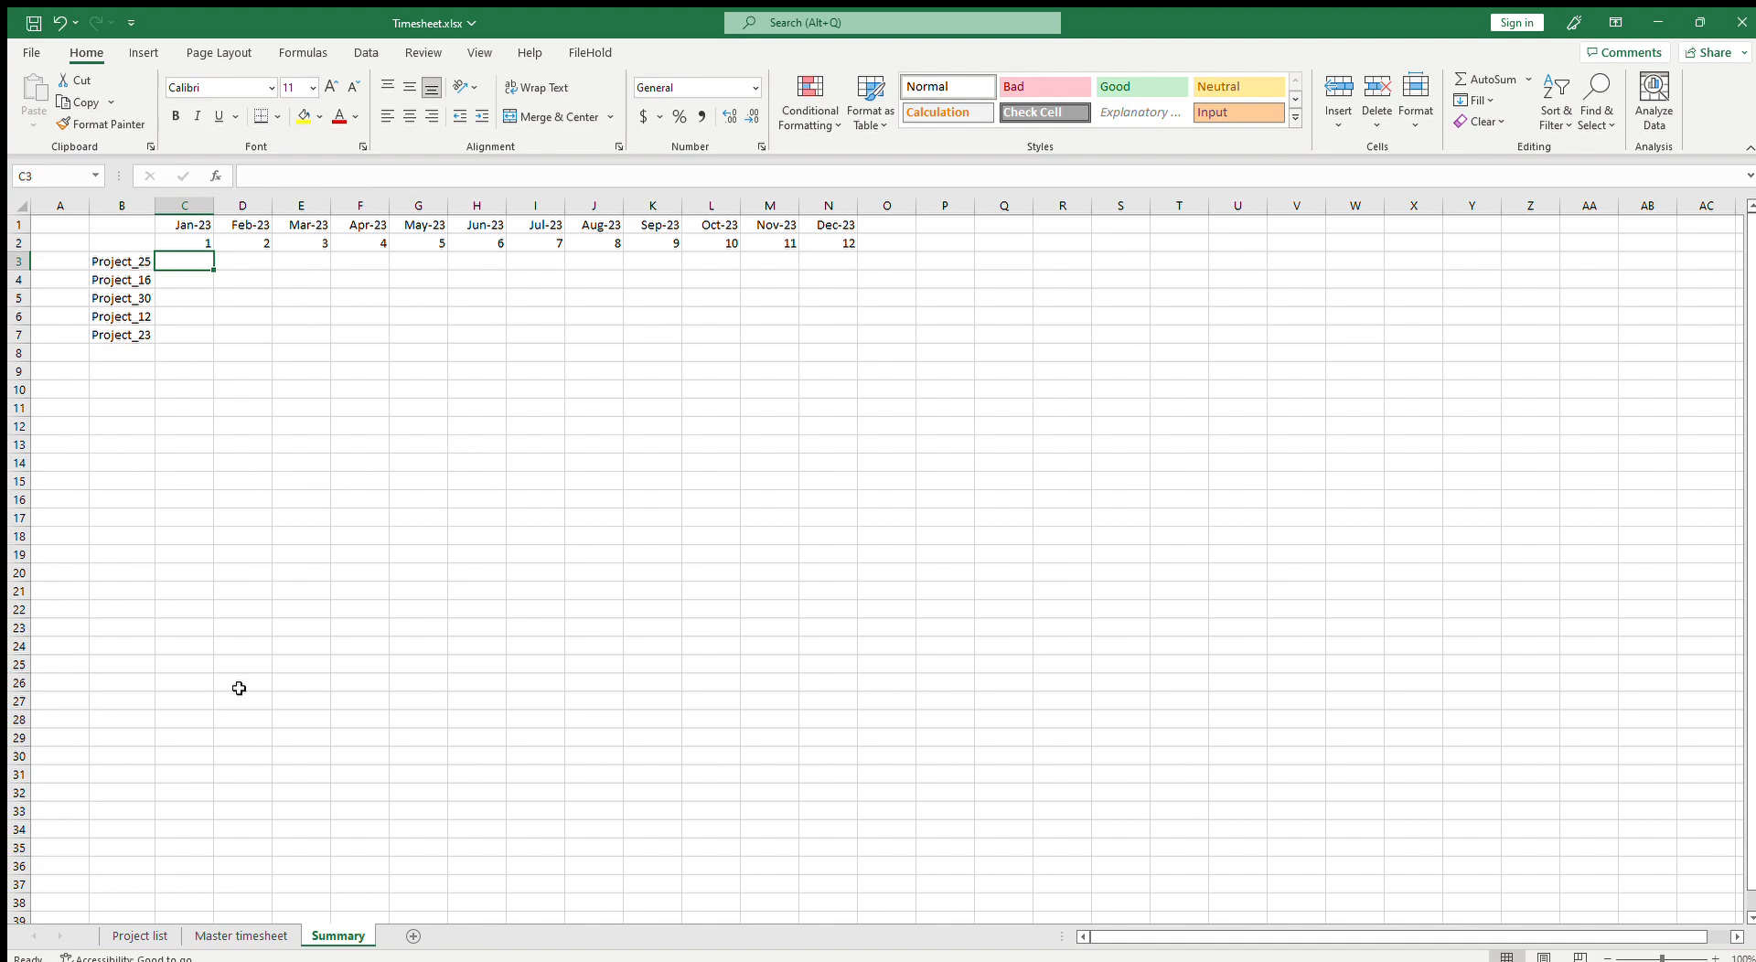
type("=sumif(")
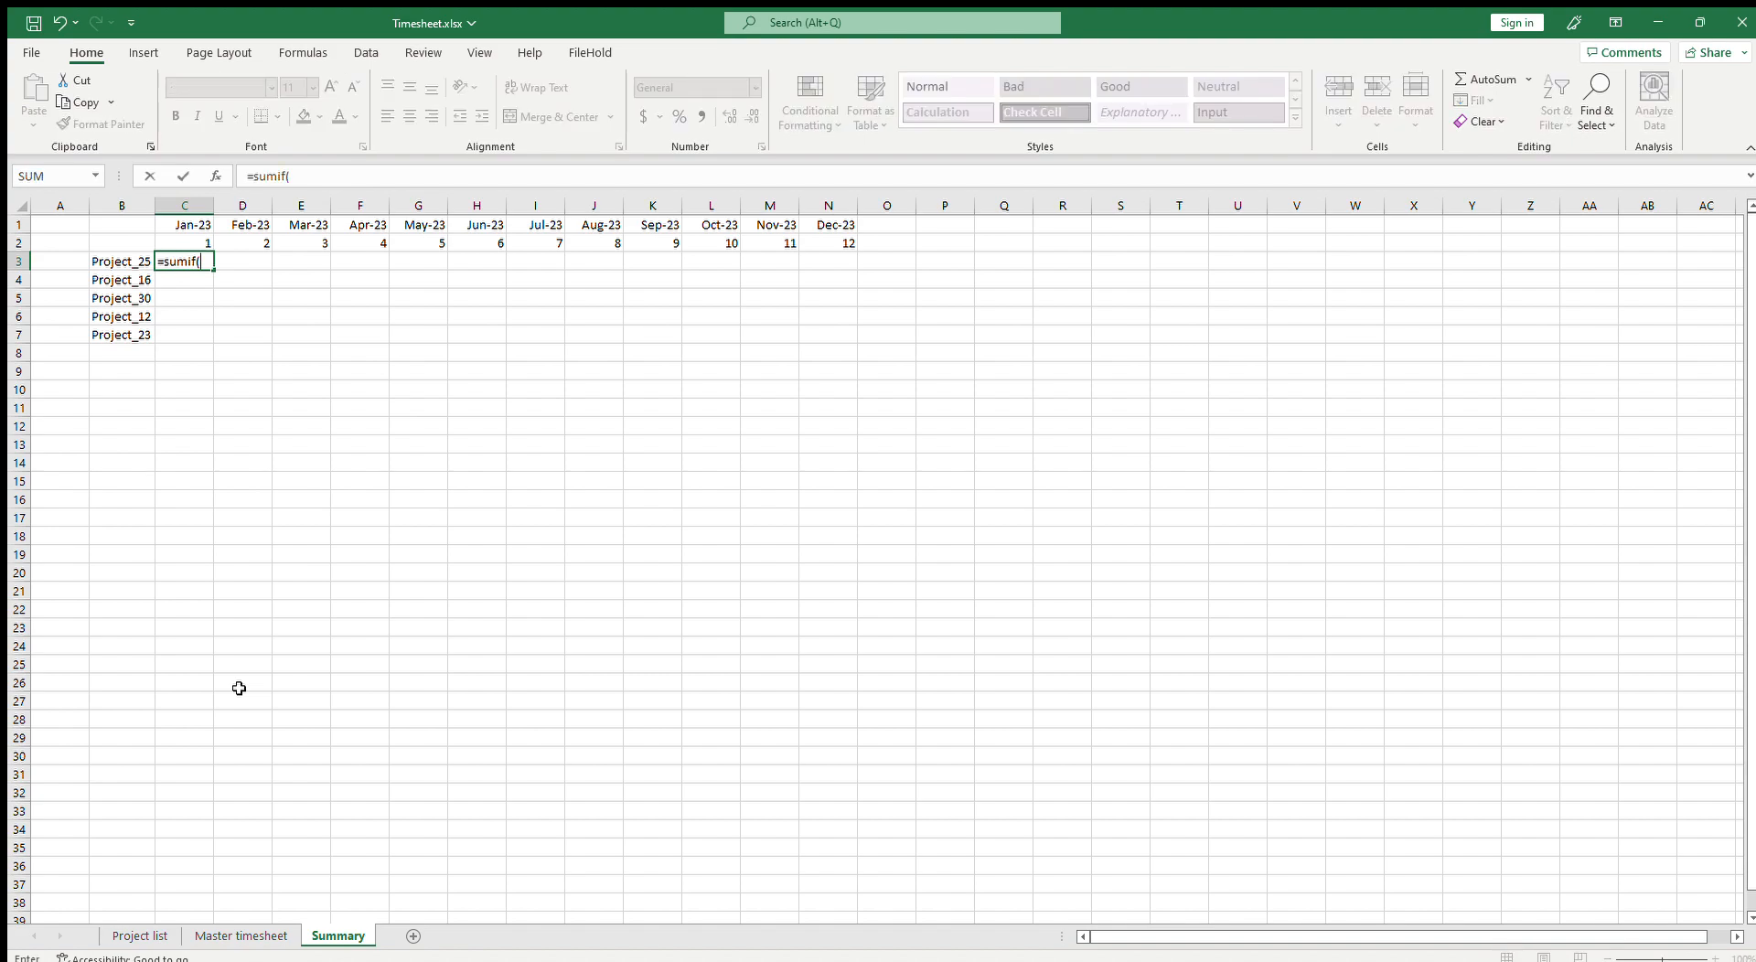
left_click(241, 936)
left_click(120, 207)
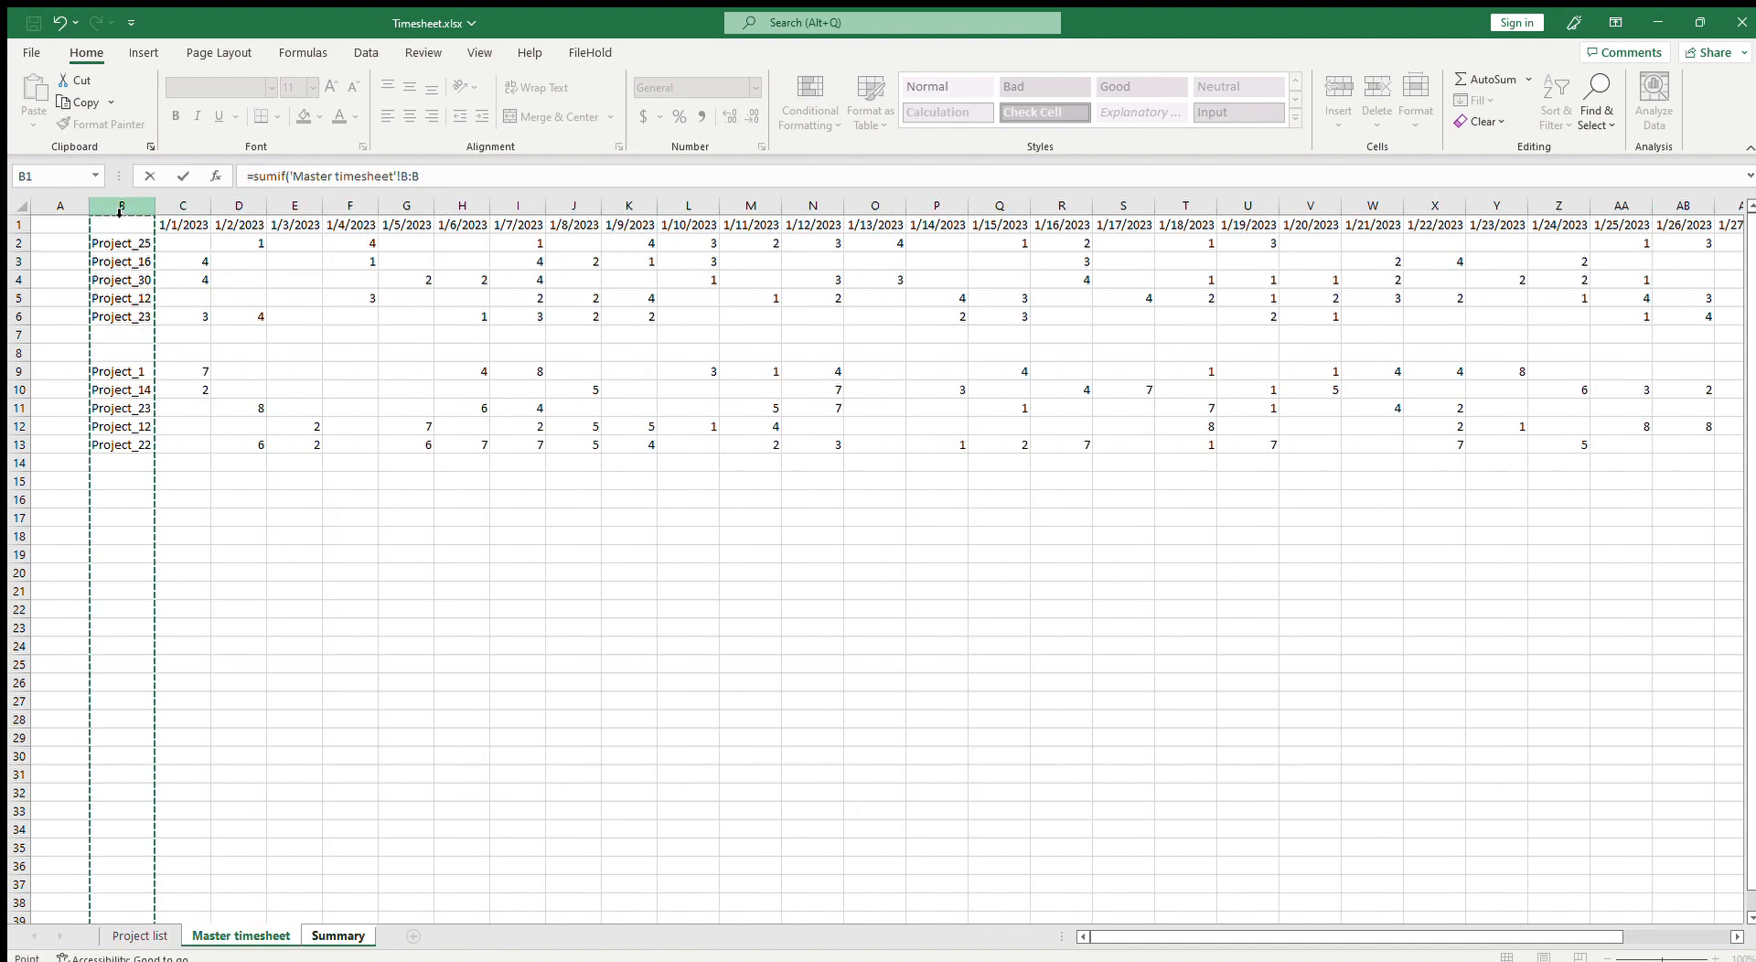
type(",")
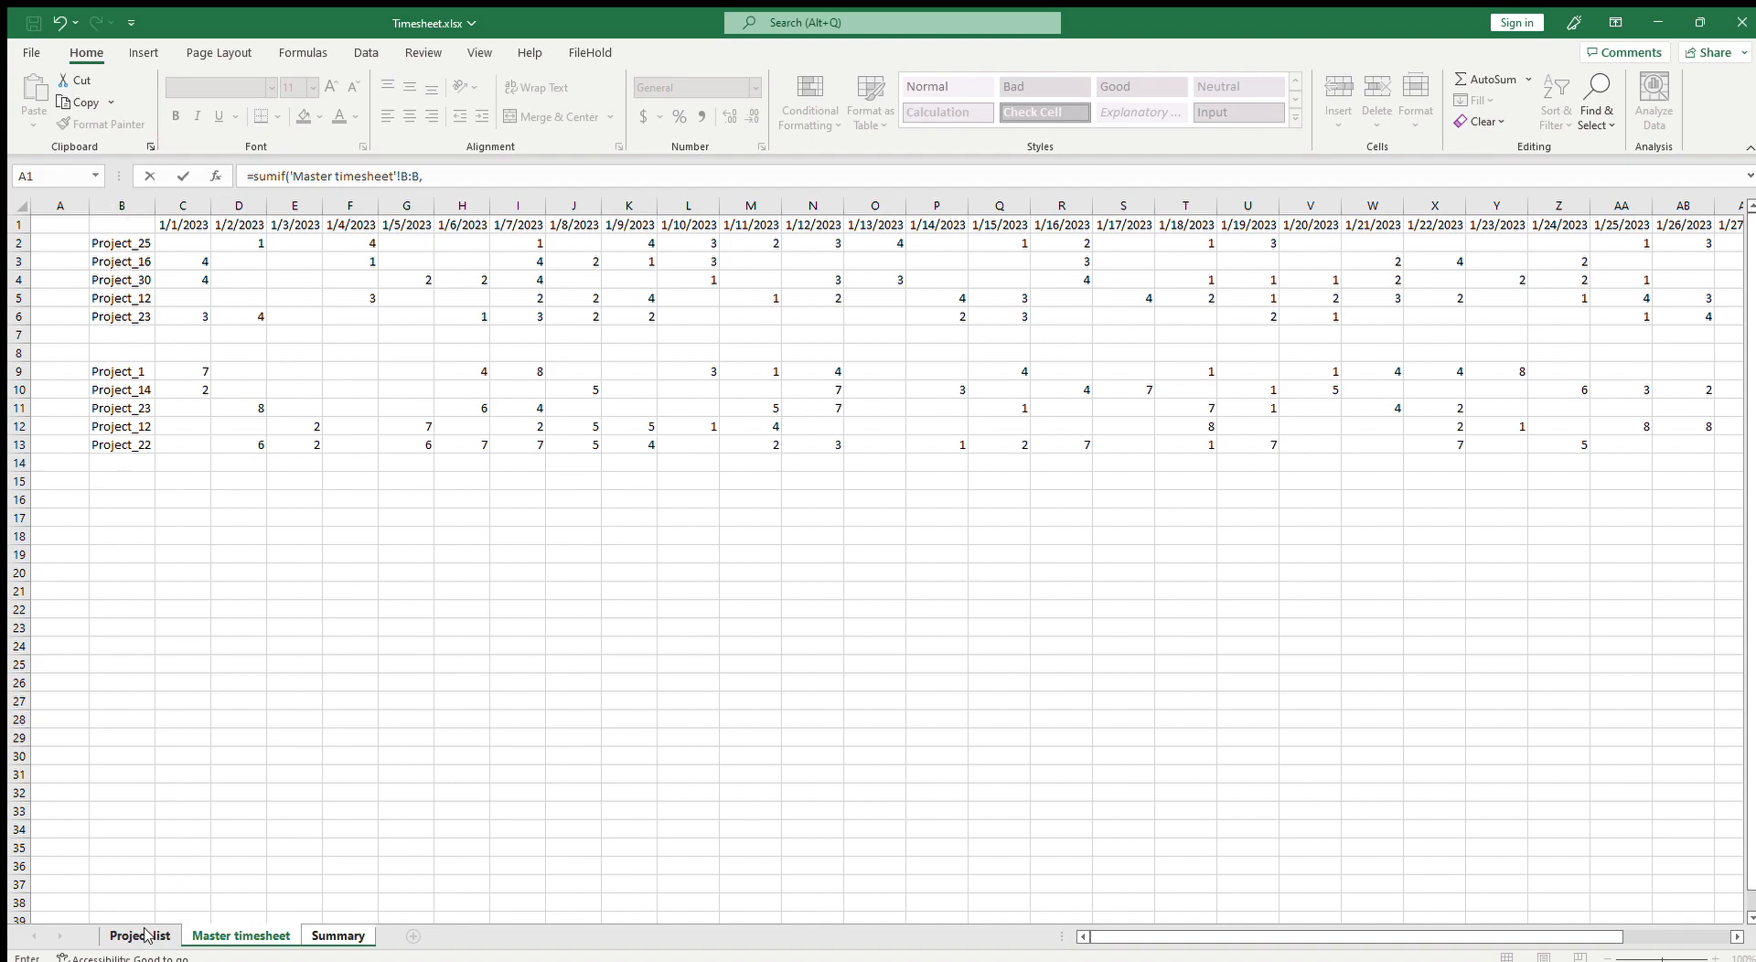
left_click(206, 937)
left_click(339, 935)
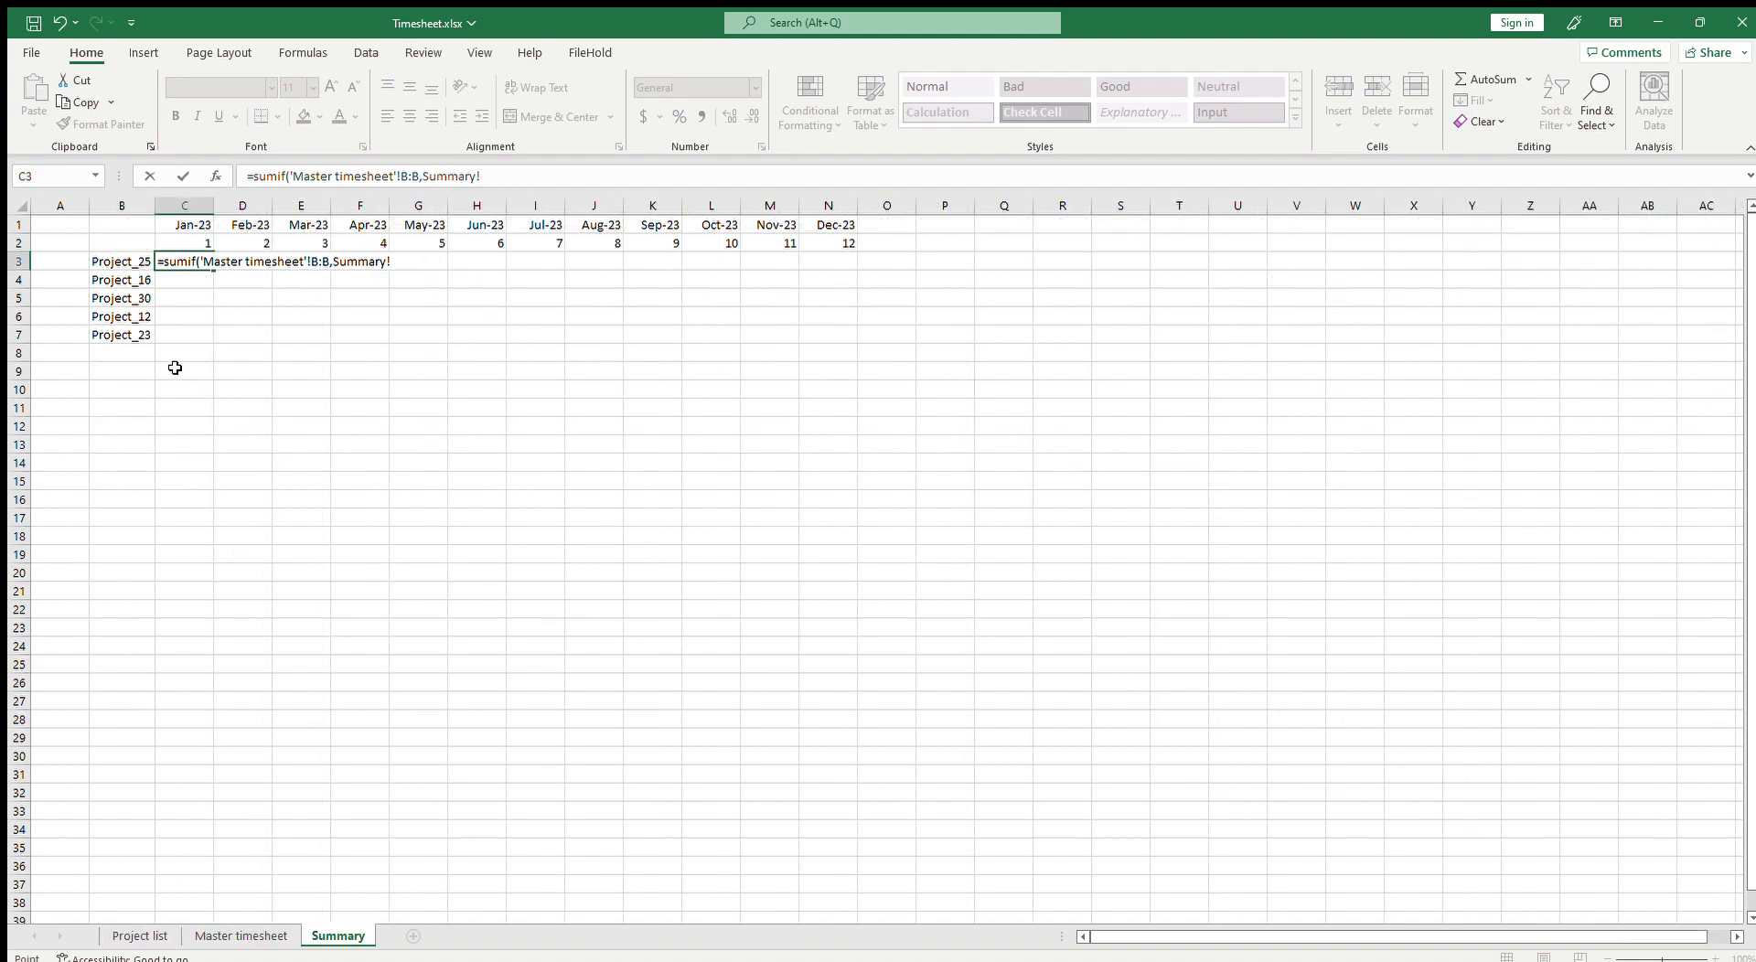
left_click(137, 263)
type(",")
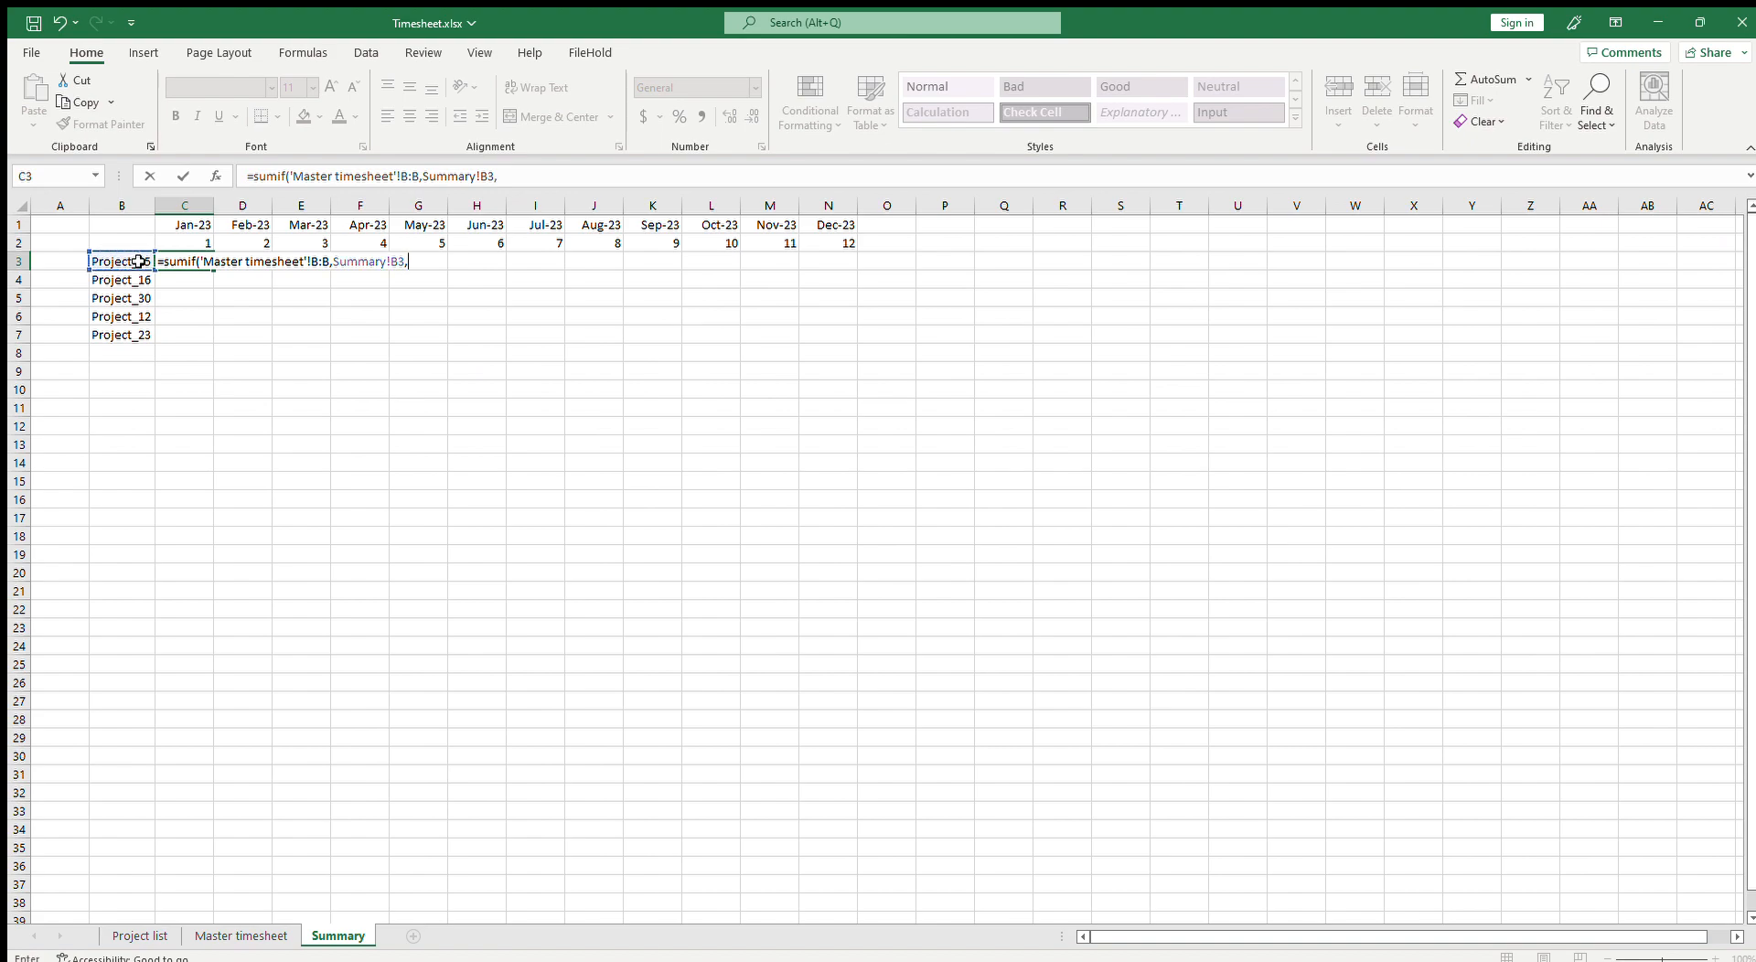
left_click(286, 933)
left_click_drag(1433, 938, 1629, 933)
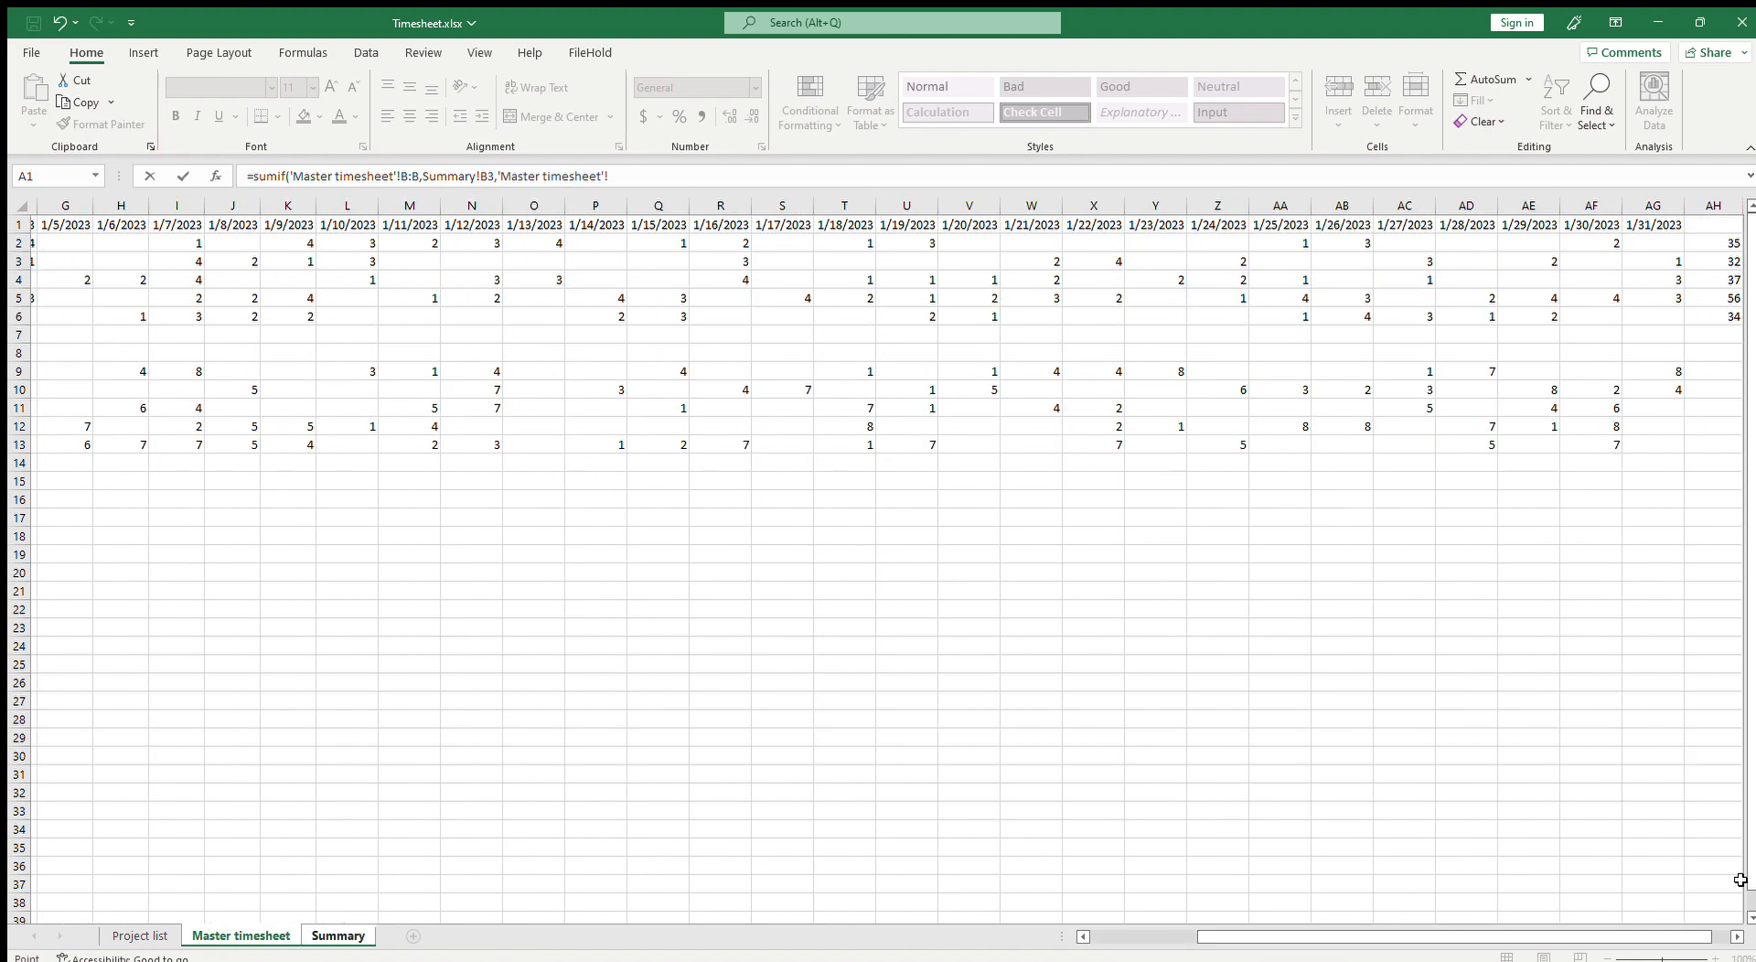
left_click(1723, 207)
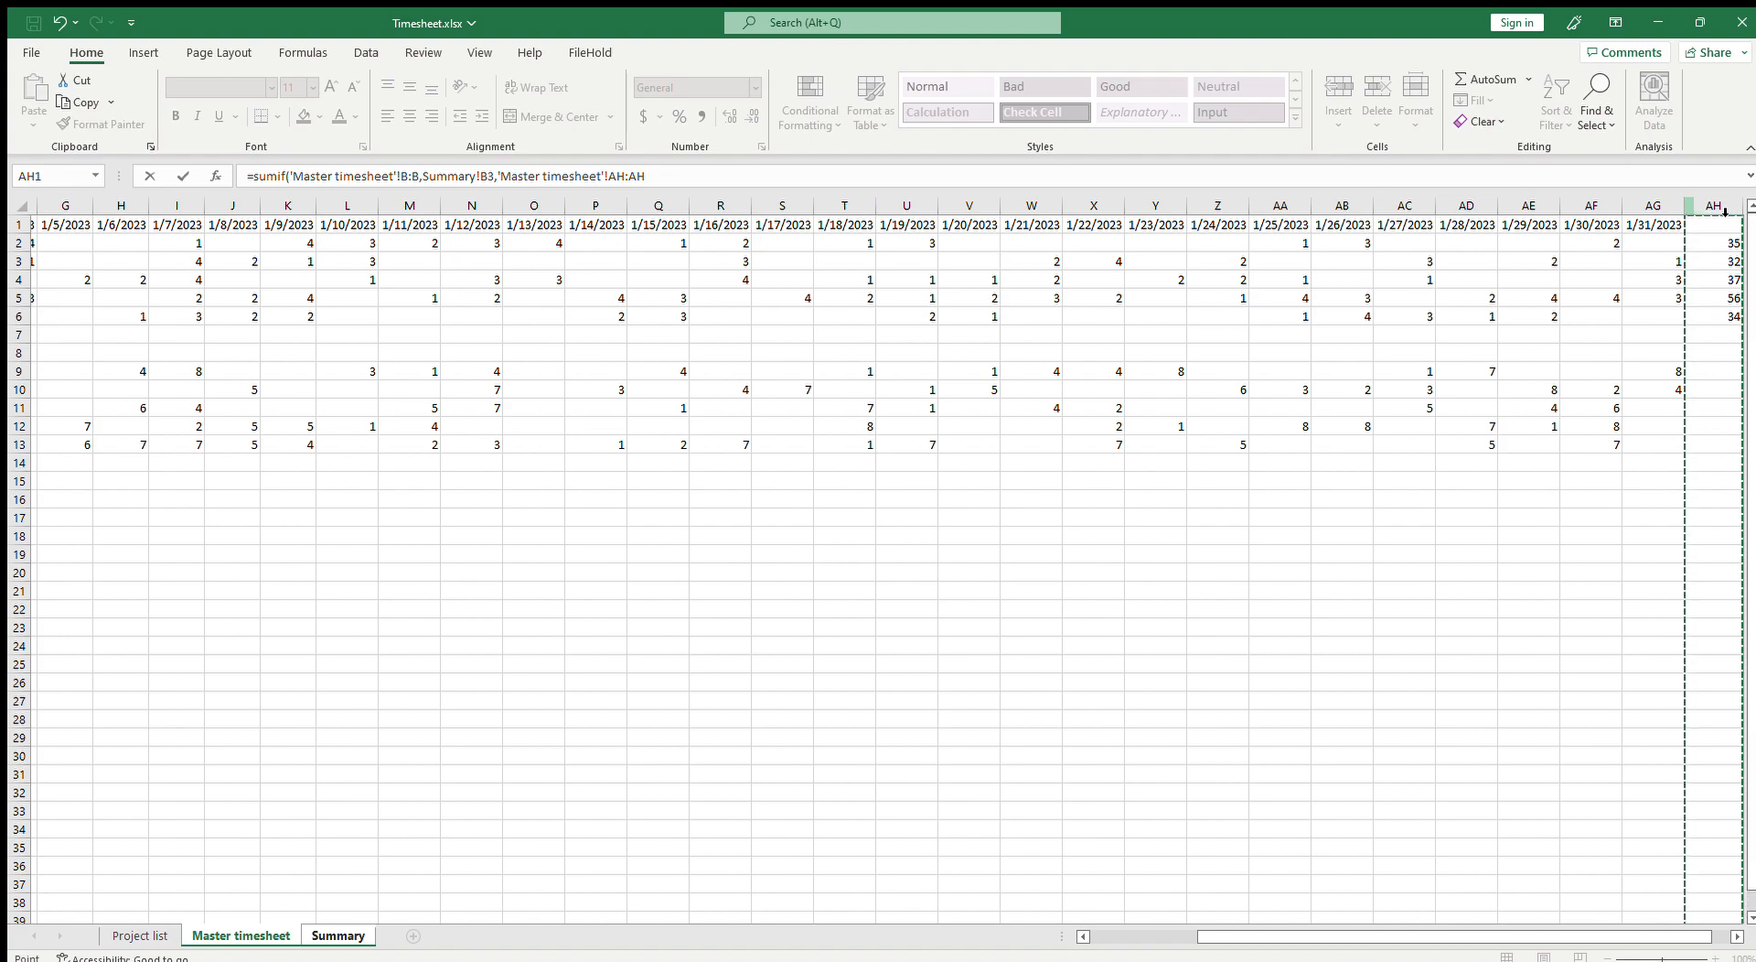
type(")")
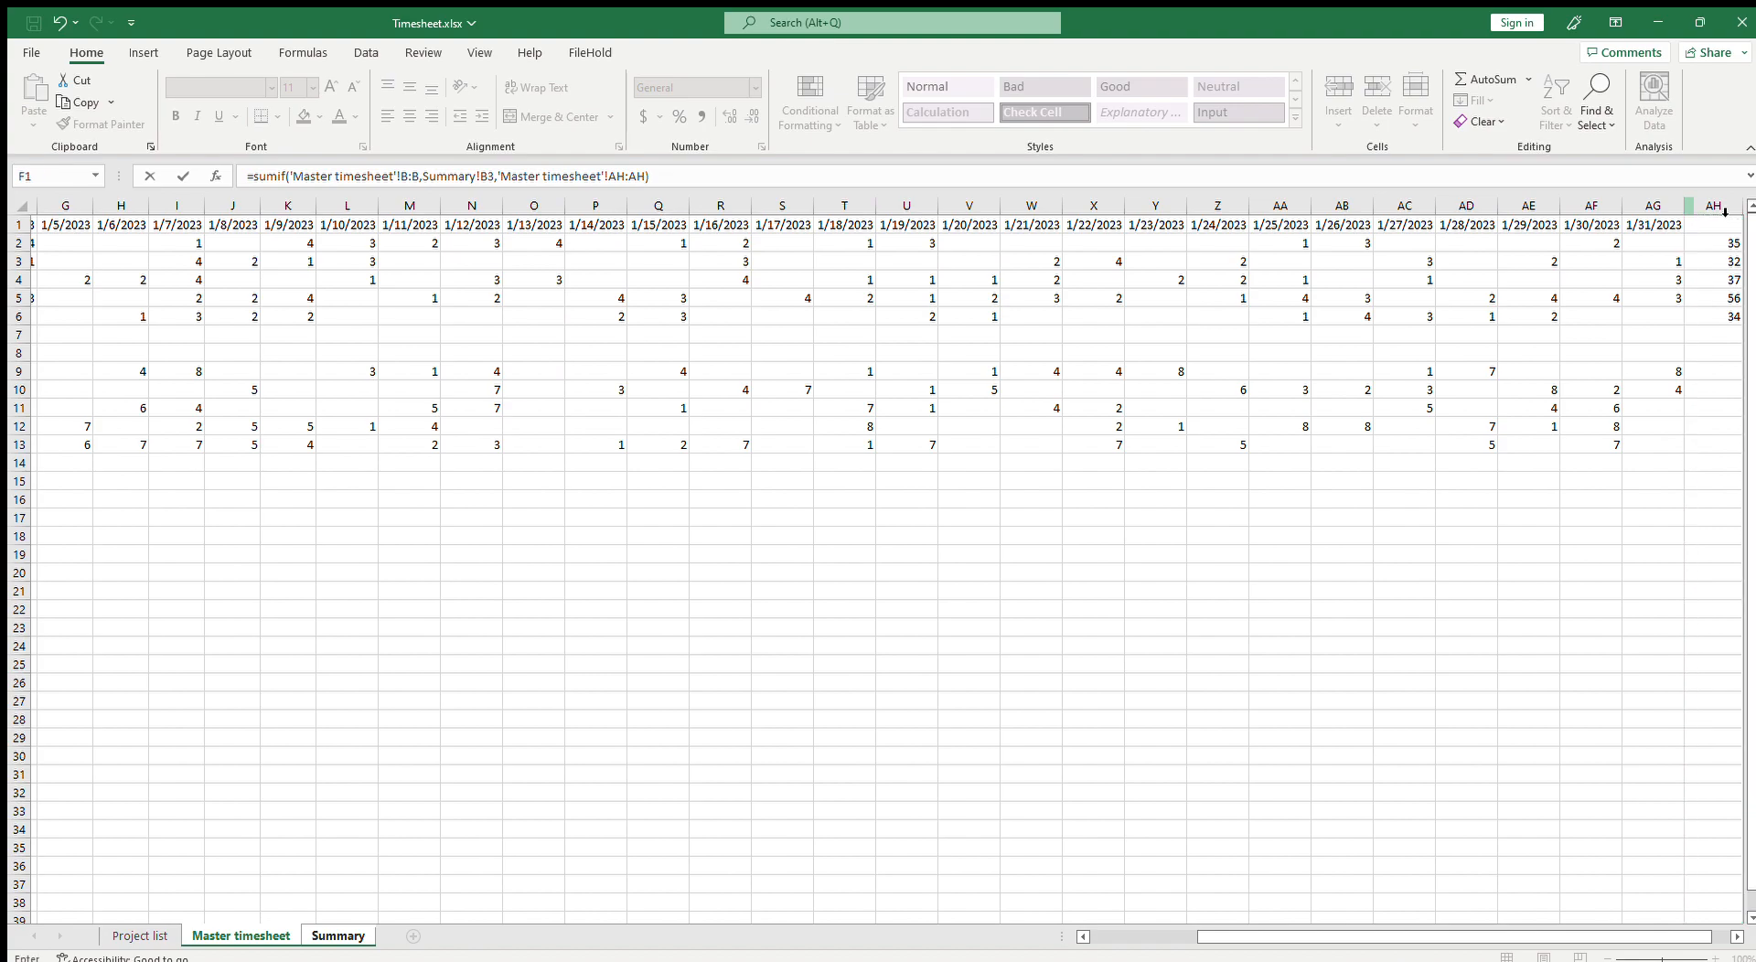
key("Return")
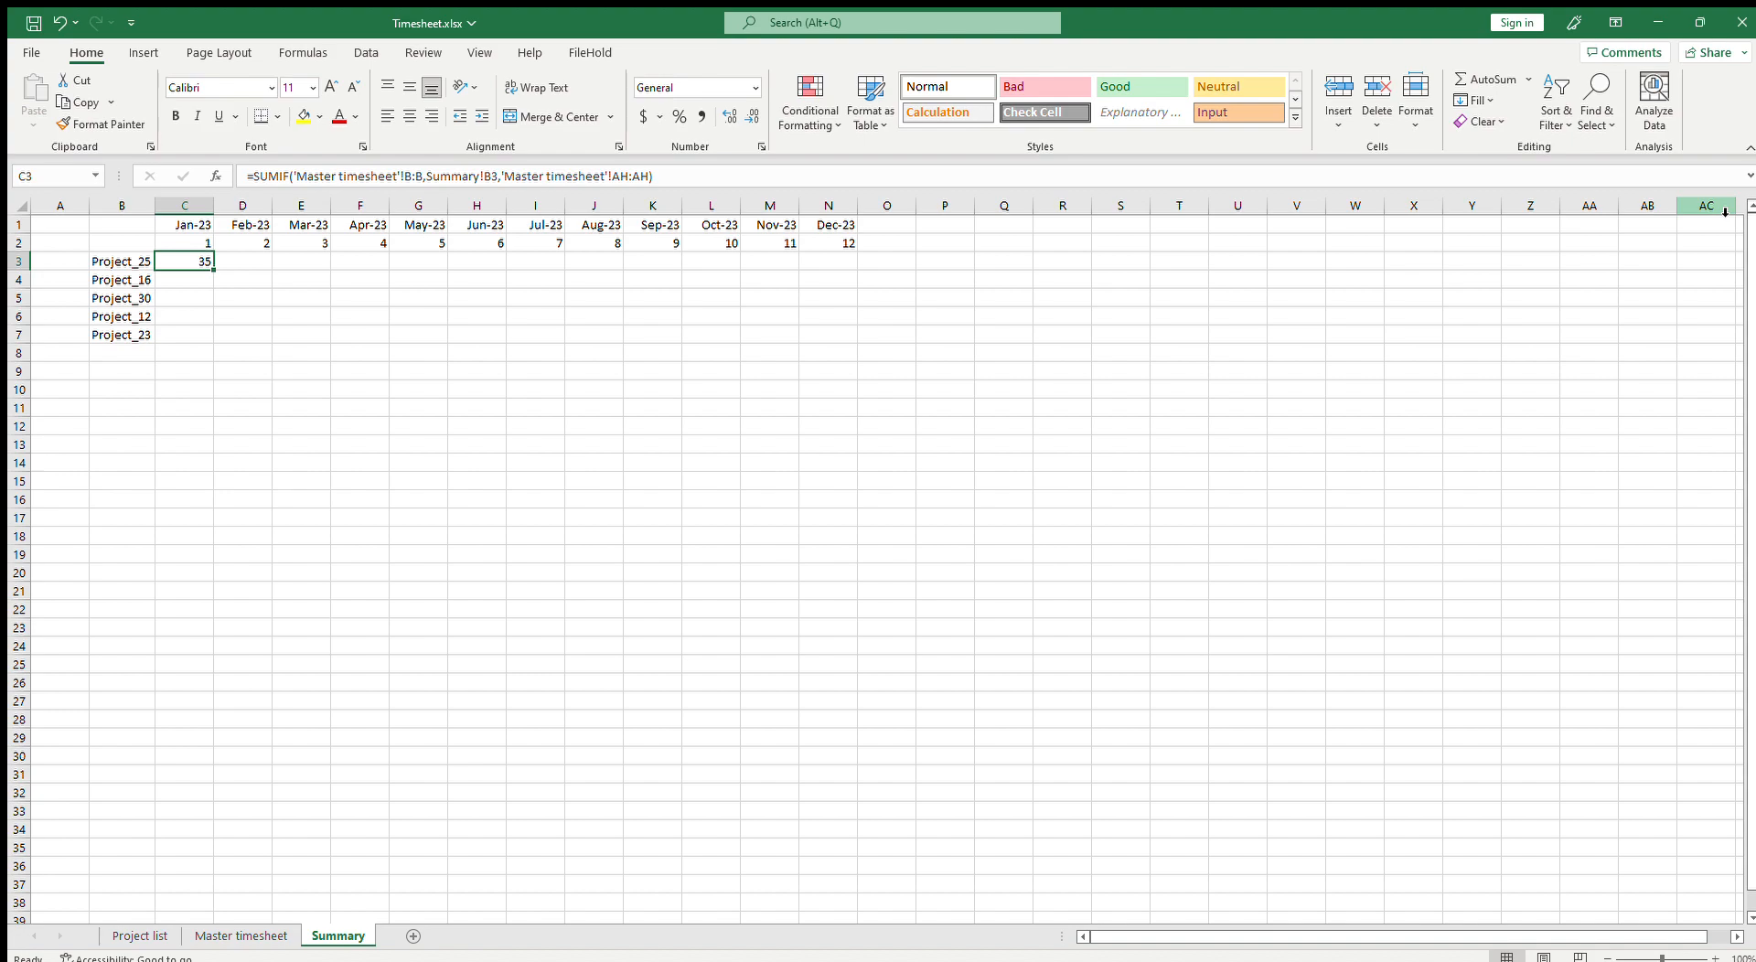
Step: Fill the Jan-23 SUMIF formula down from C3 to C7 for the remaining projects
left_click(101, 265)
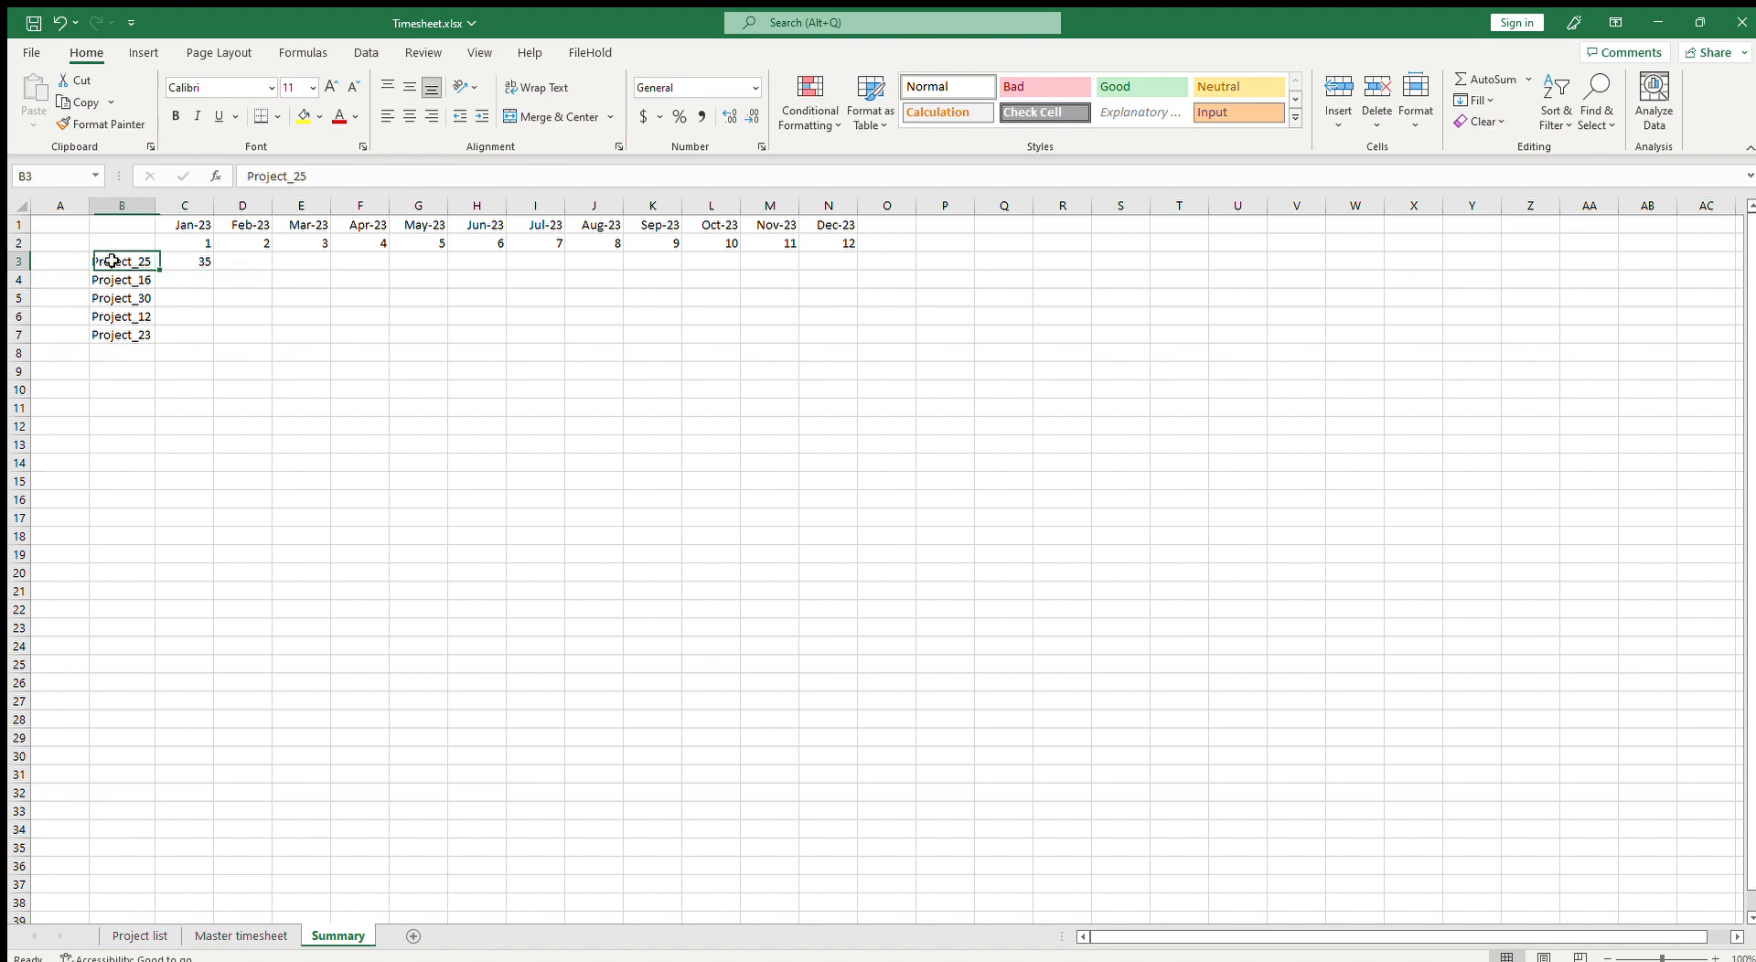
left_click(187, 264)
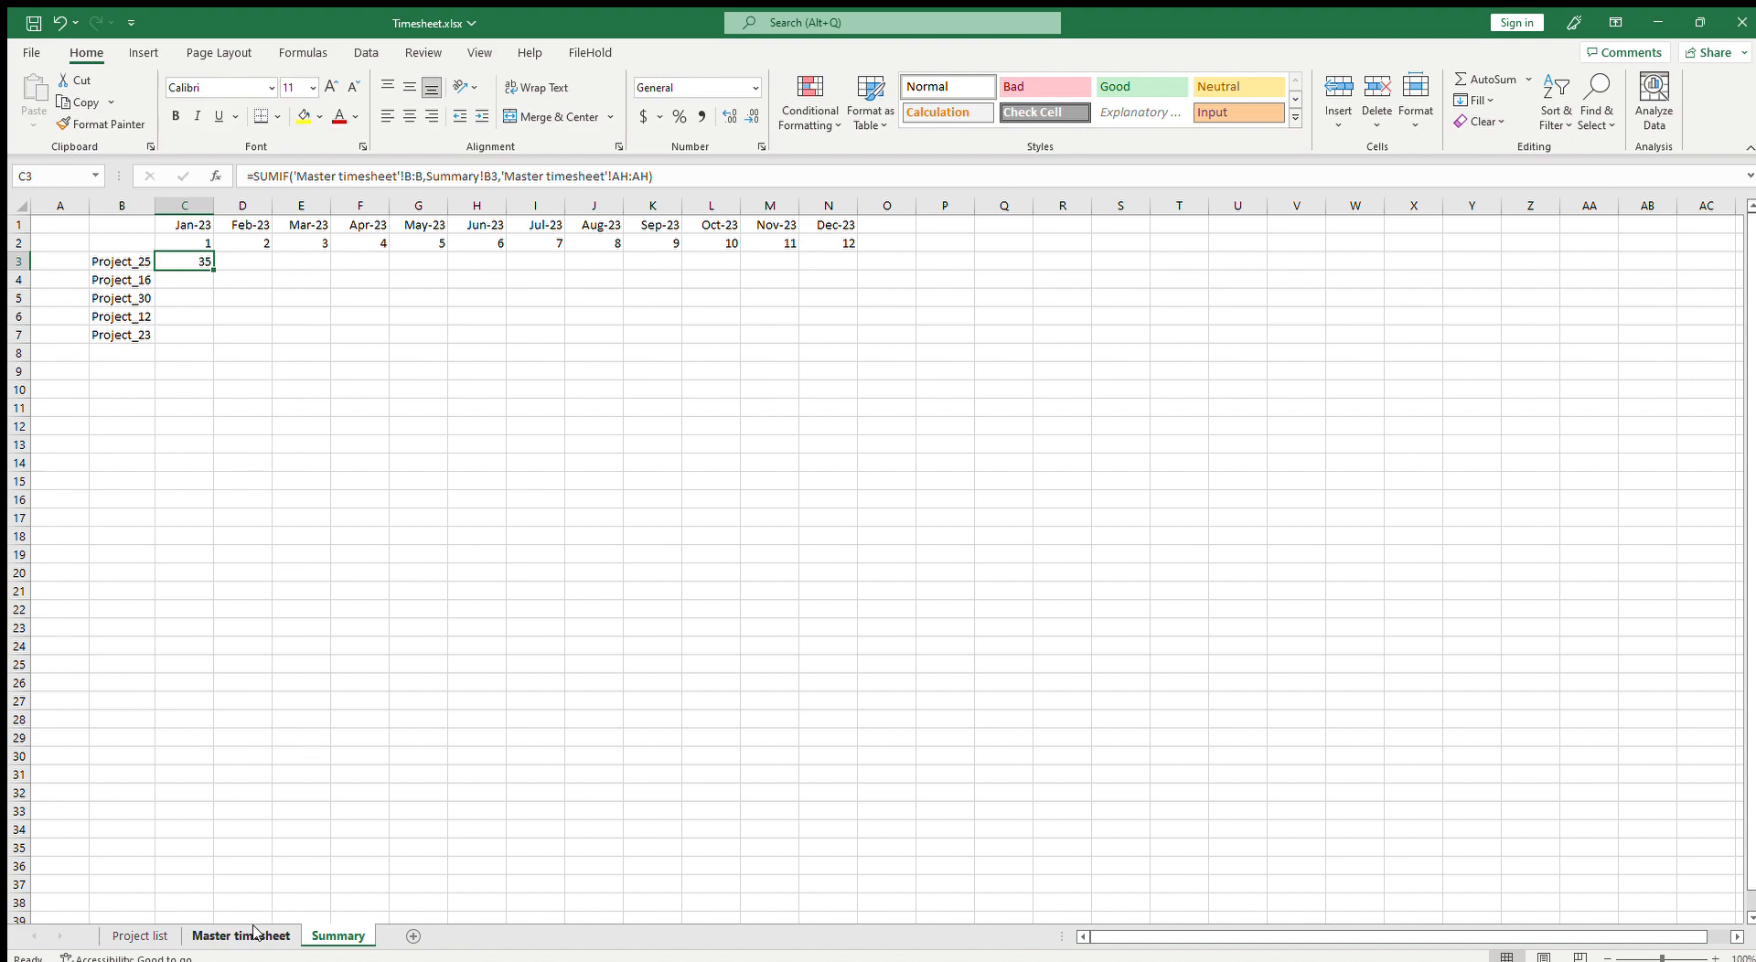
left_click_drag(213, 271, 207, 346)
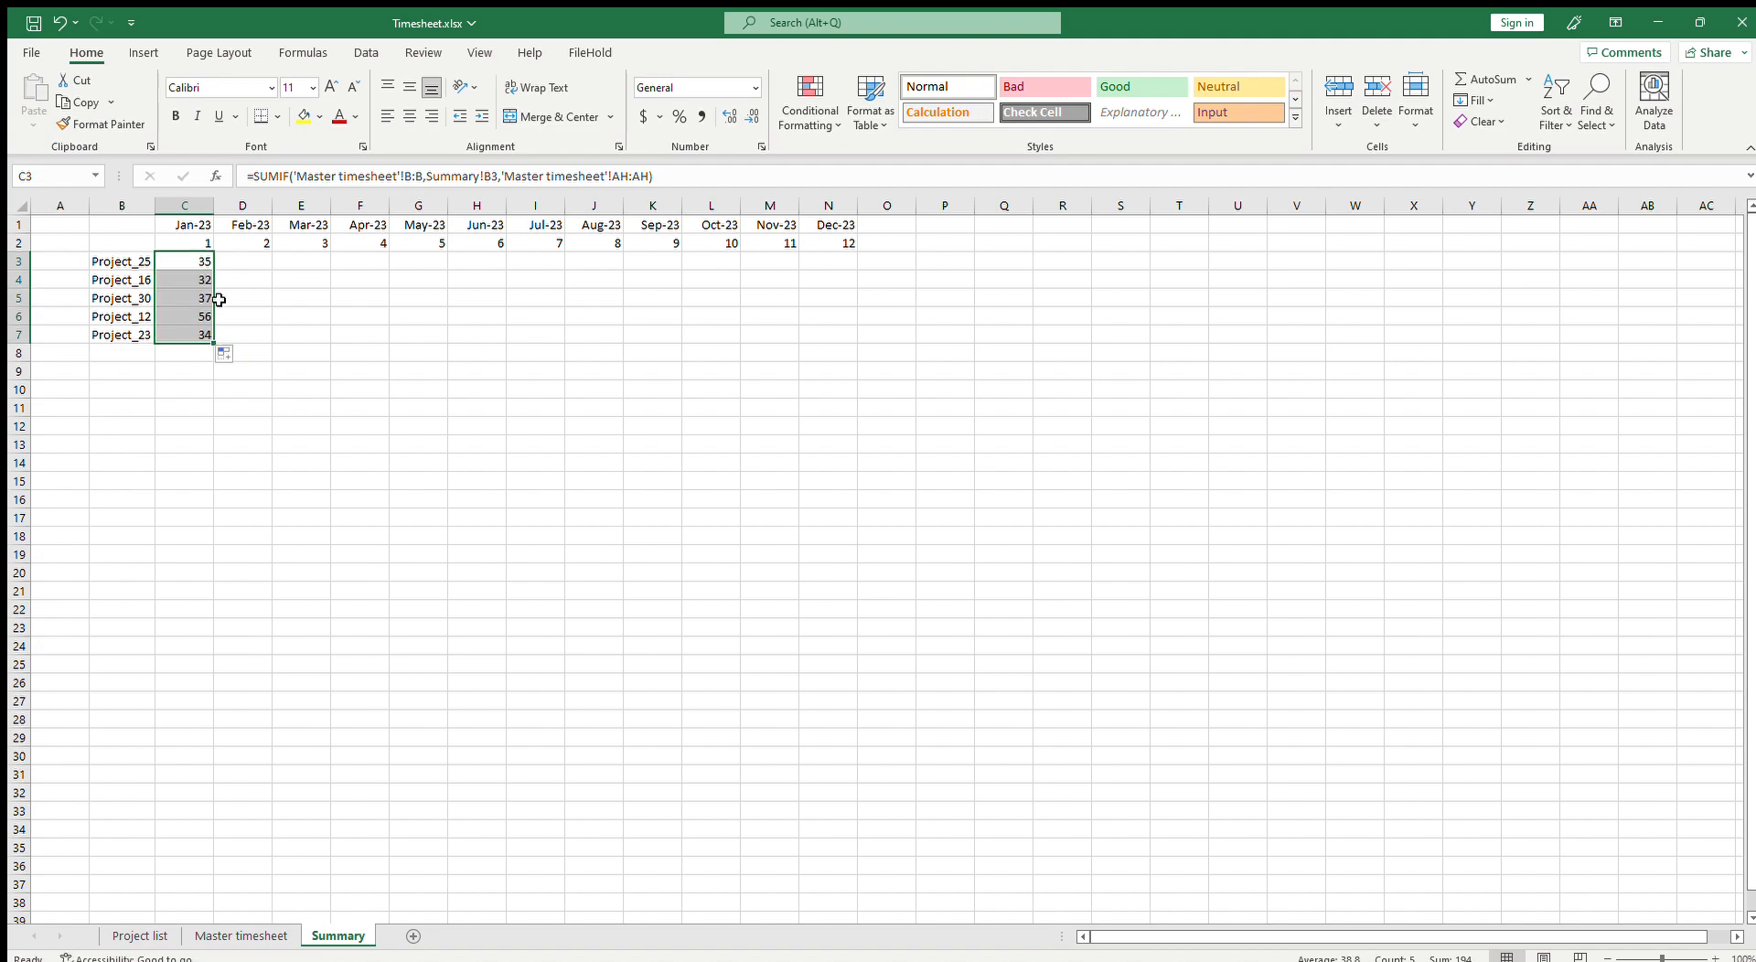
left_click(240, 935)
key("ctrl+c")
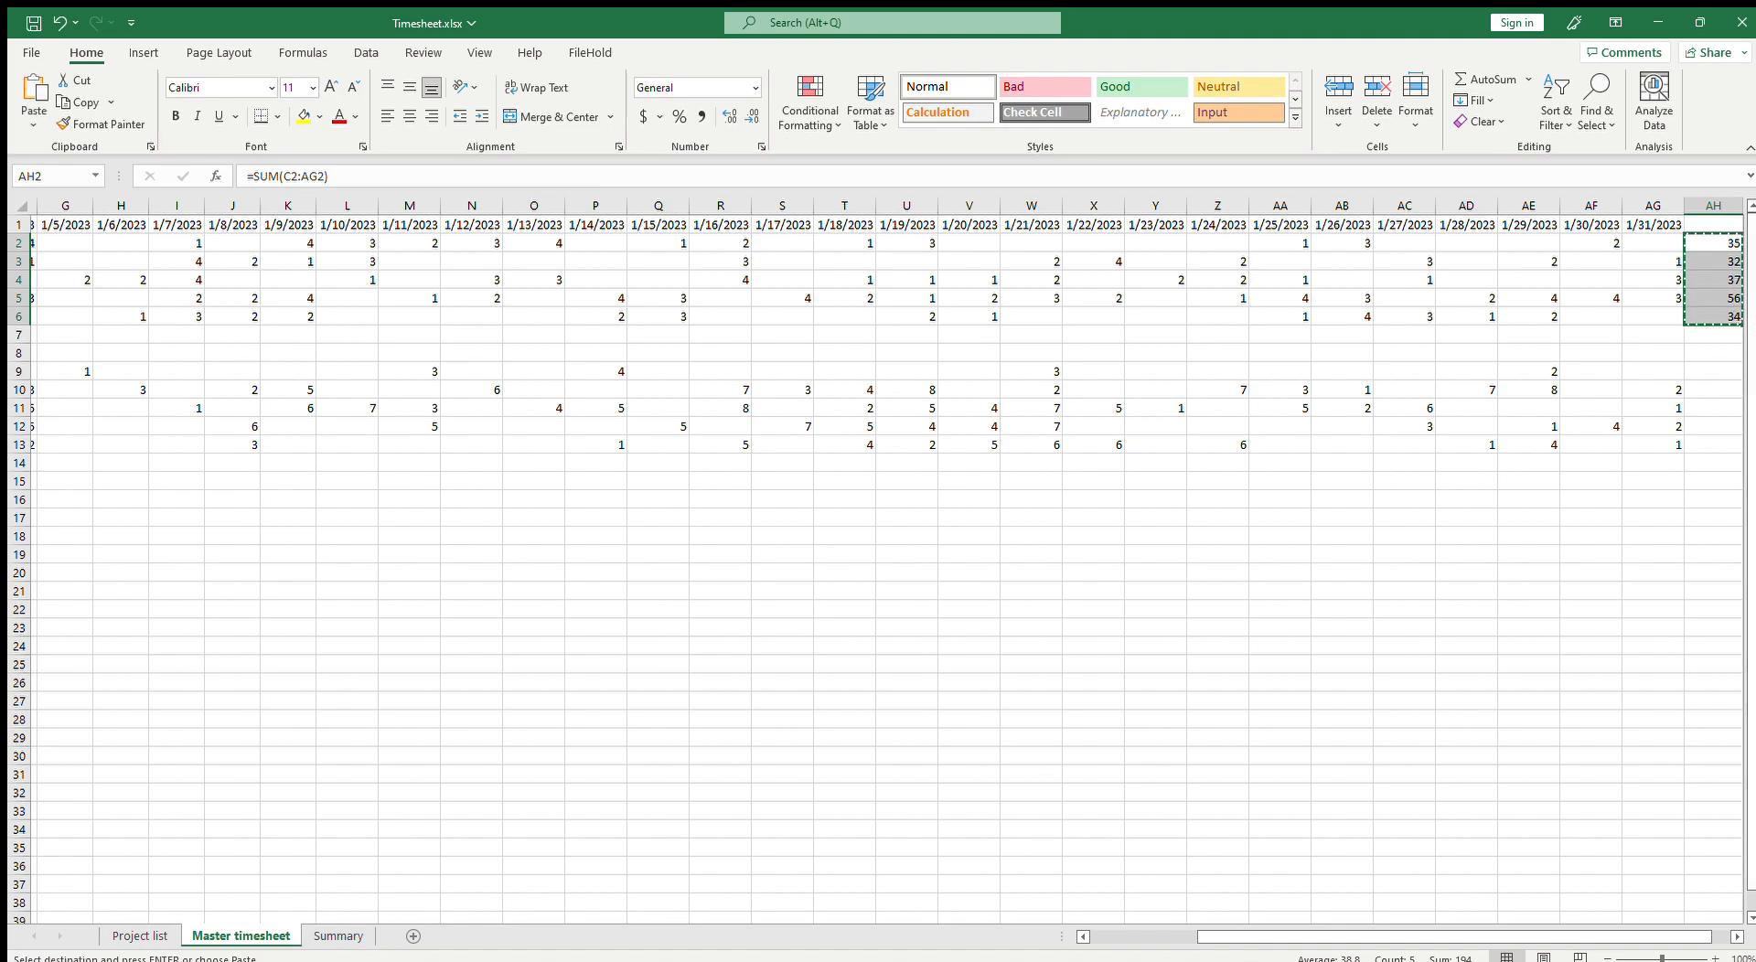
left_click(139, 936)
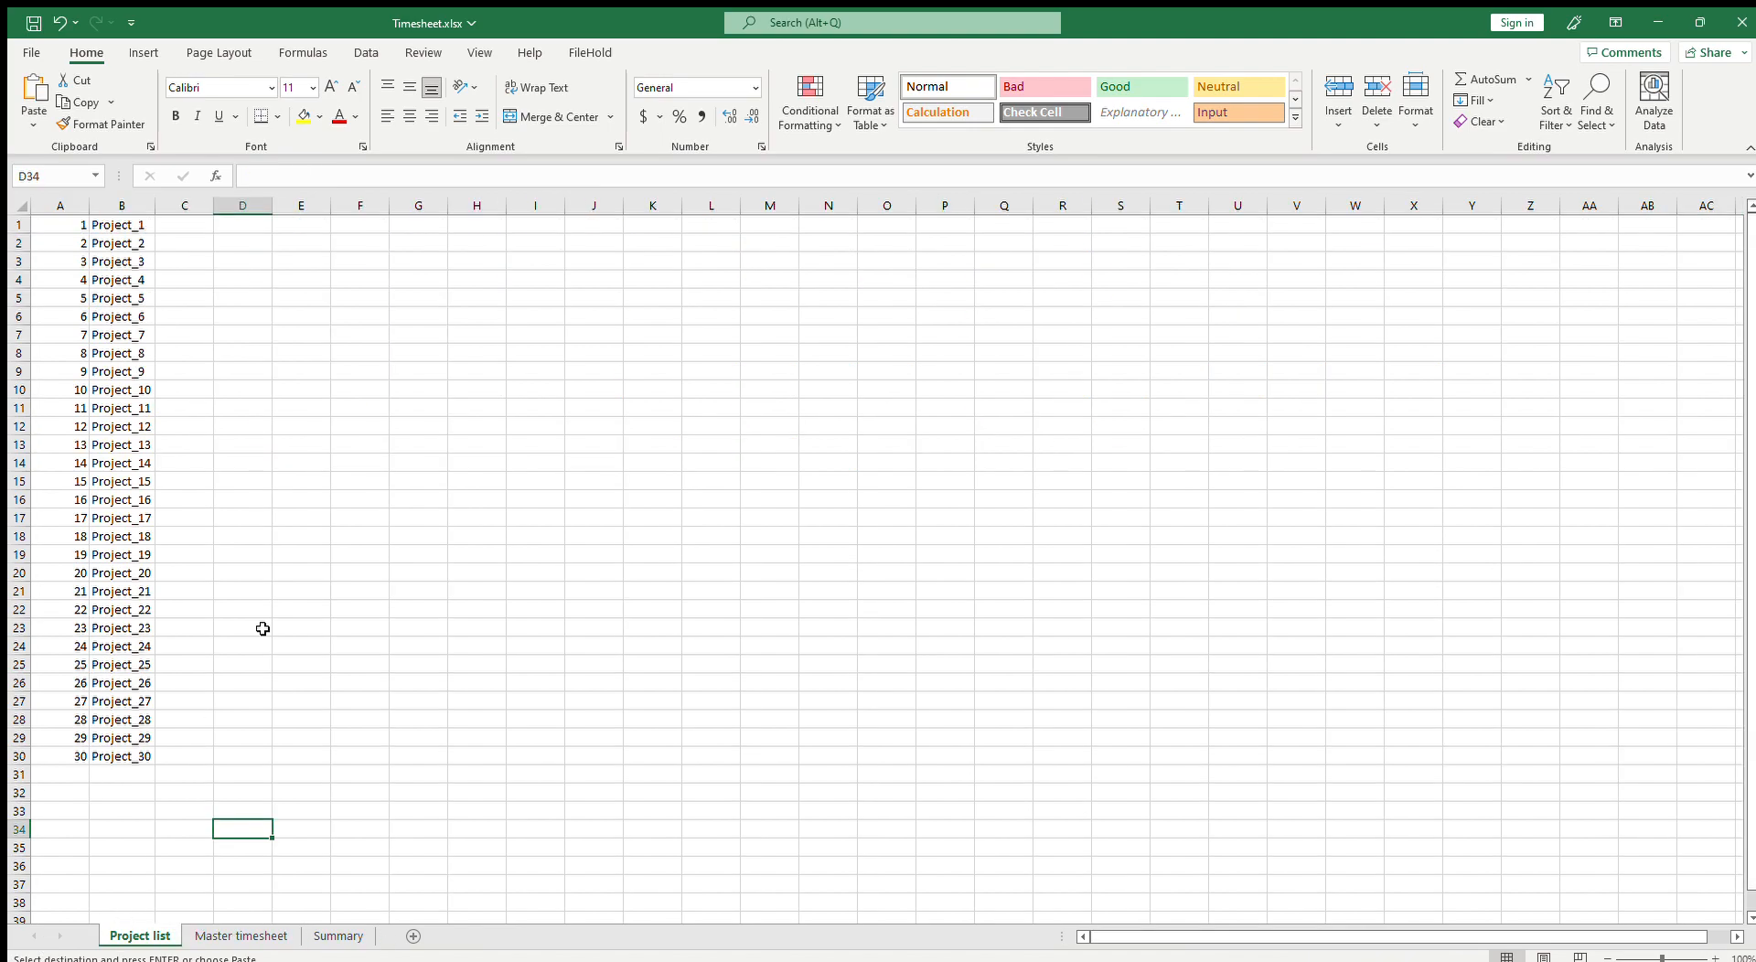
left_click(338, 935)
left_click(259, 265)
key("ctrl+v")
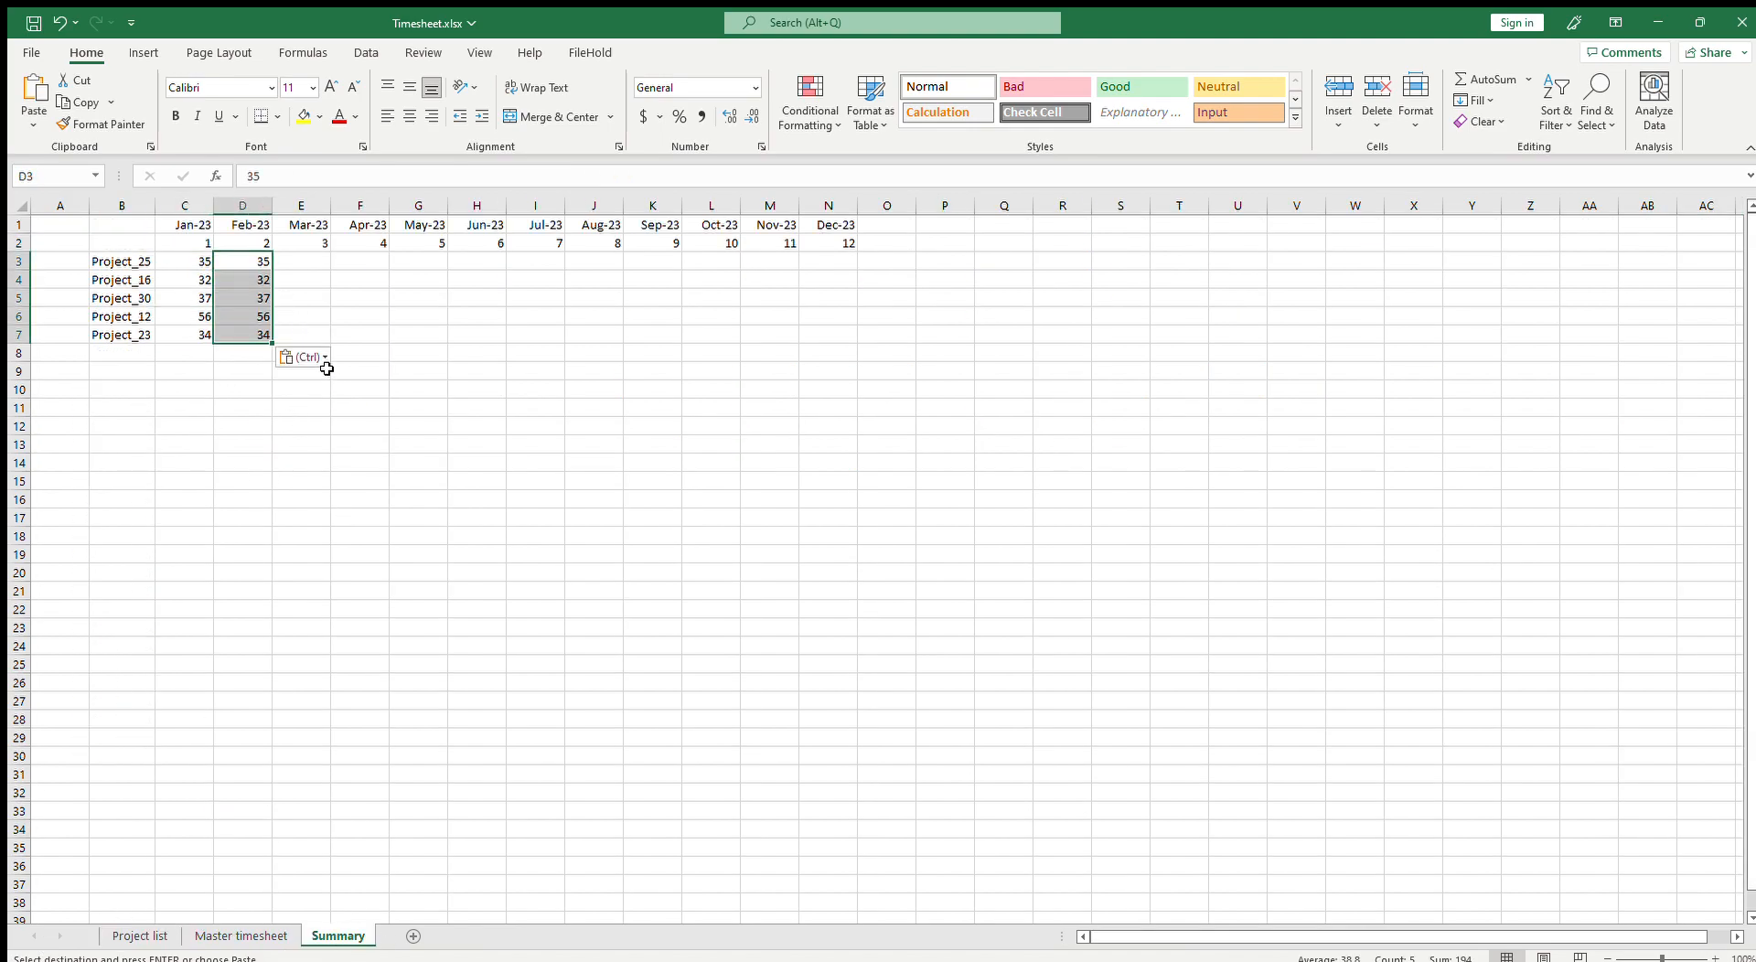
left_click_drag(239, 263, 240, 327)
key("Delete")
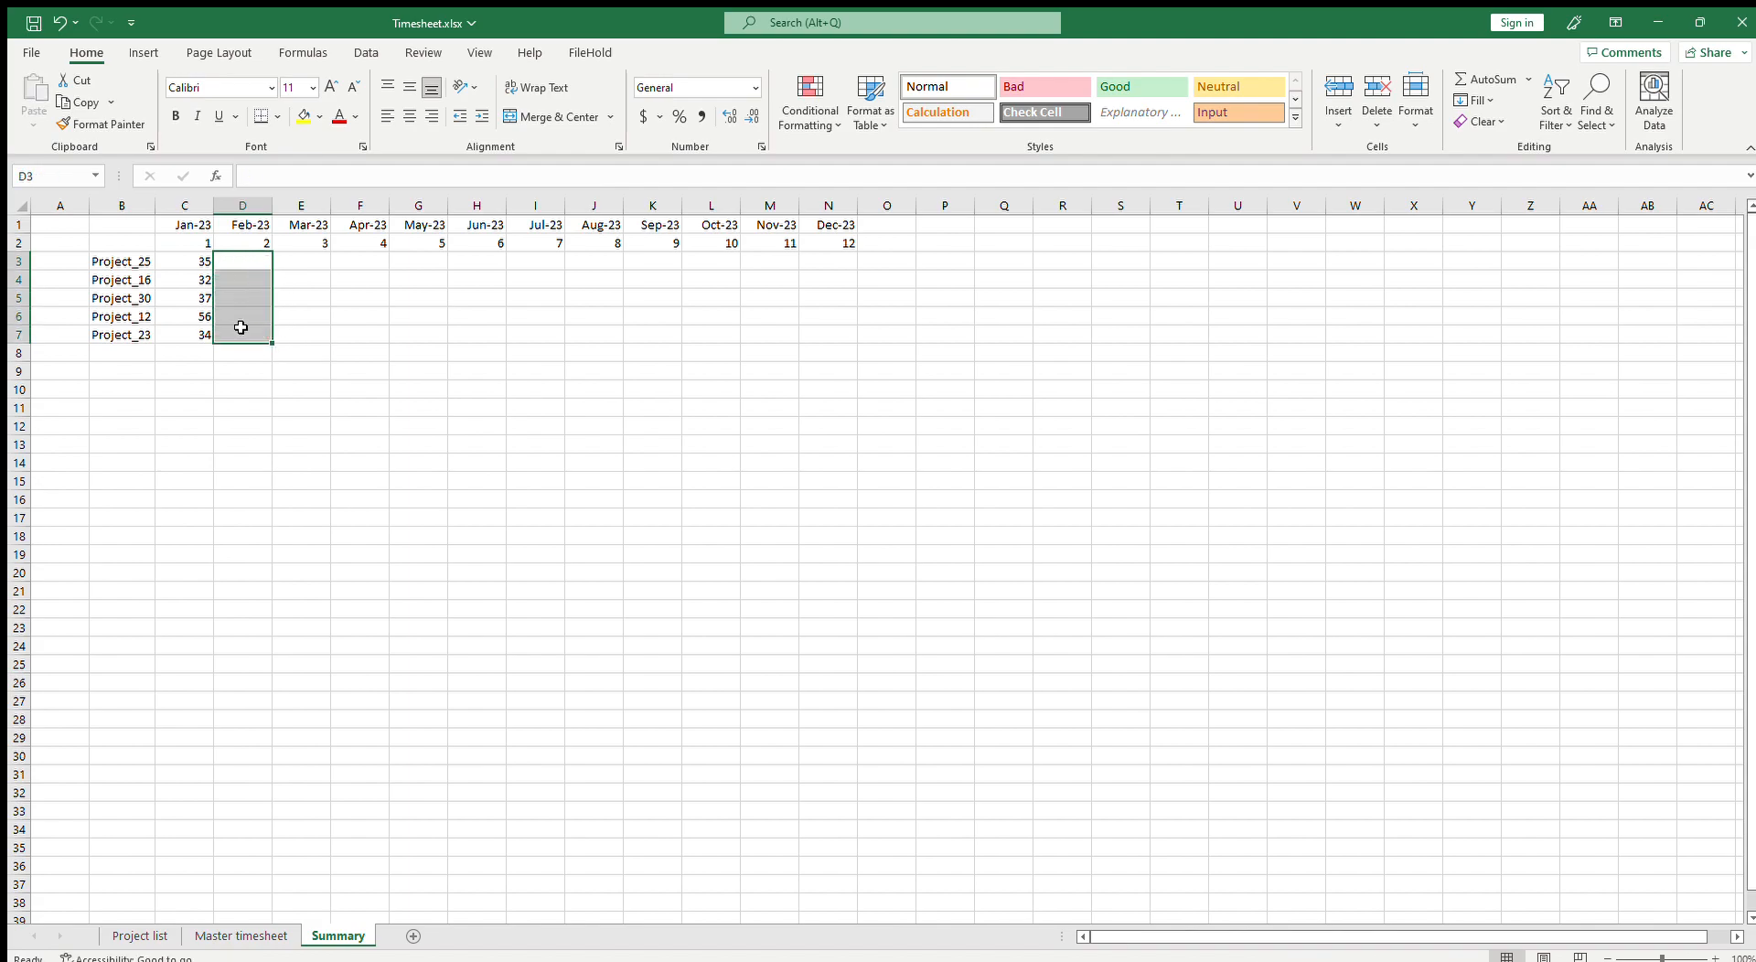
Step: Change the random hours formula in Master timesheet cell C9 to use an upper hour limit of 4
left_click_drag(188, 260, 194, 339)
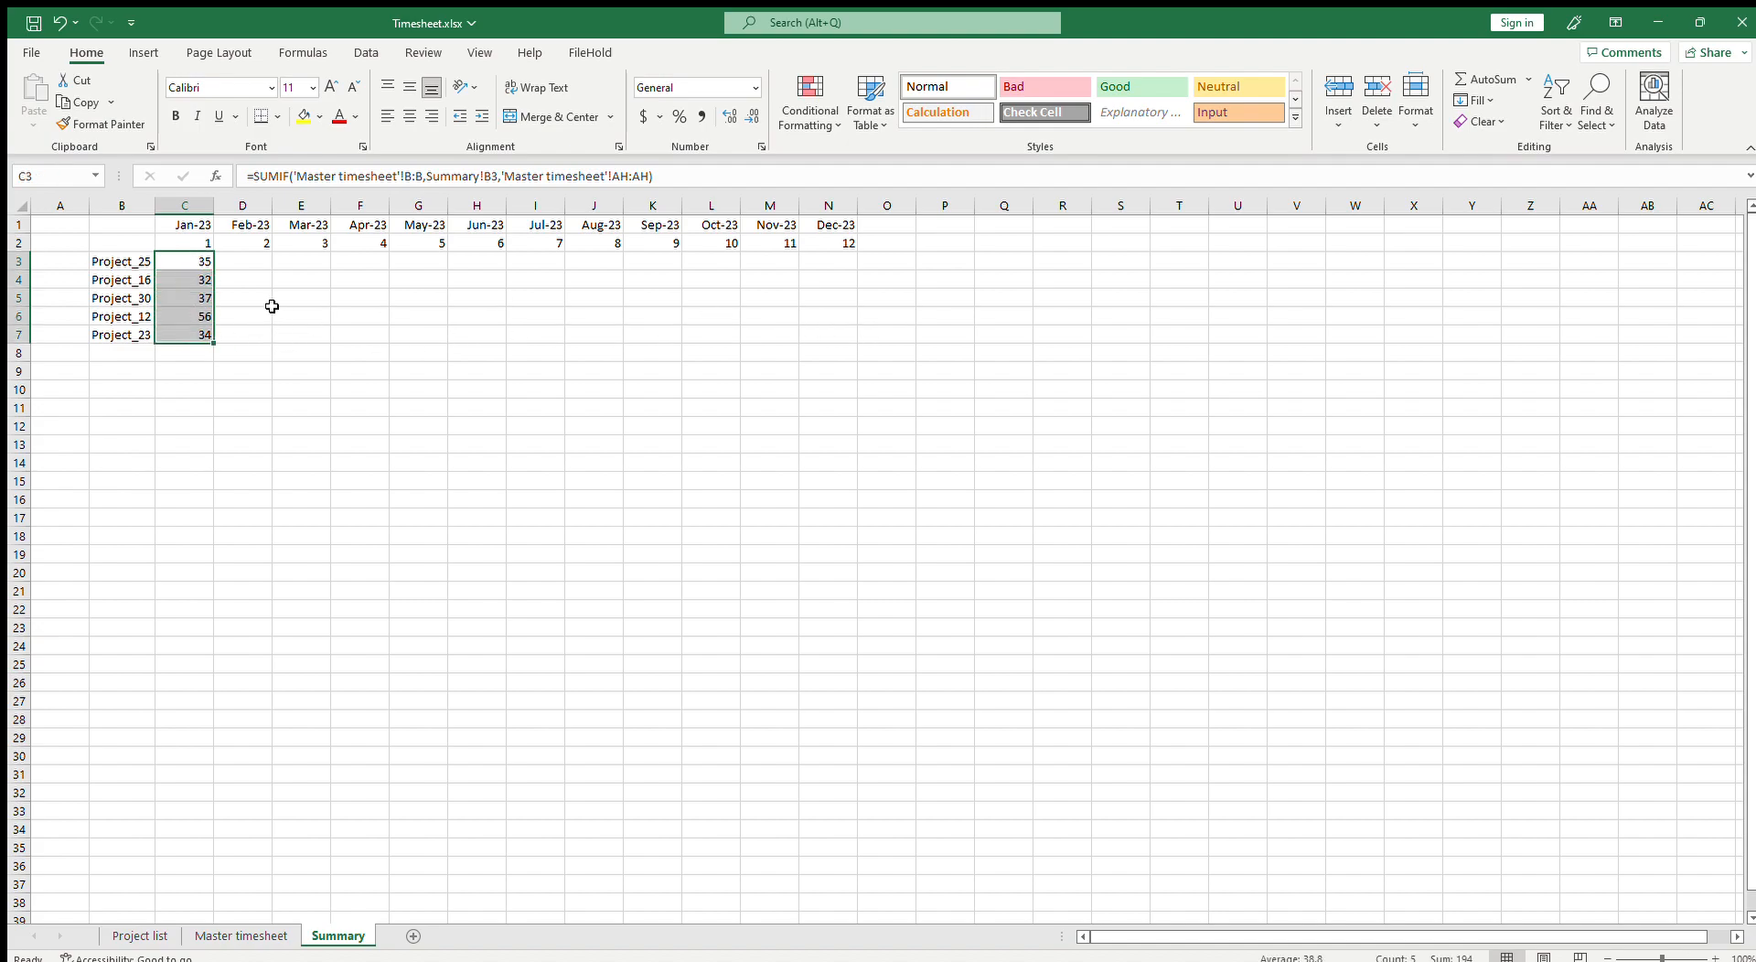
left_click(271, 935)
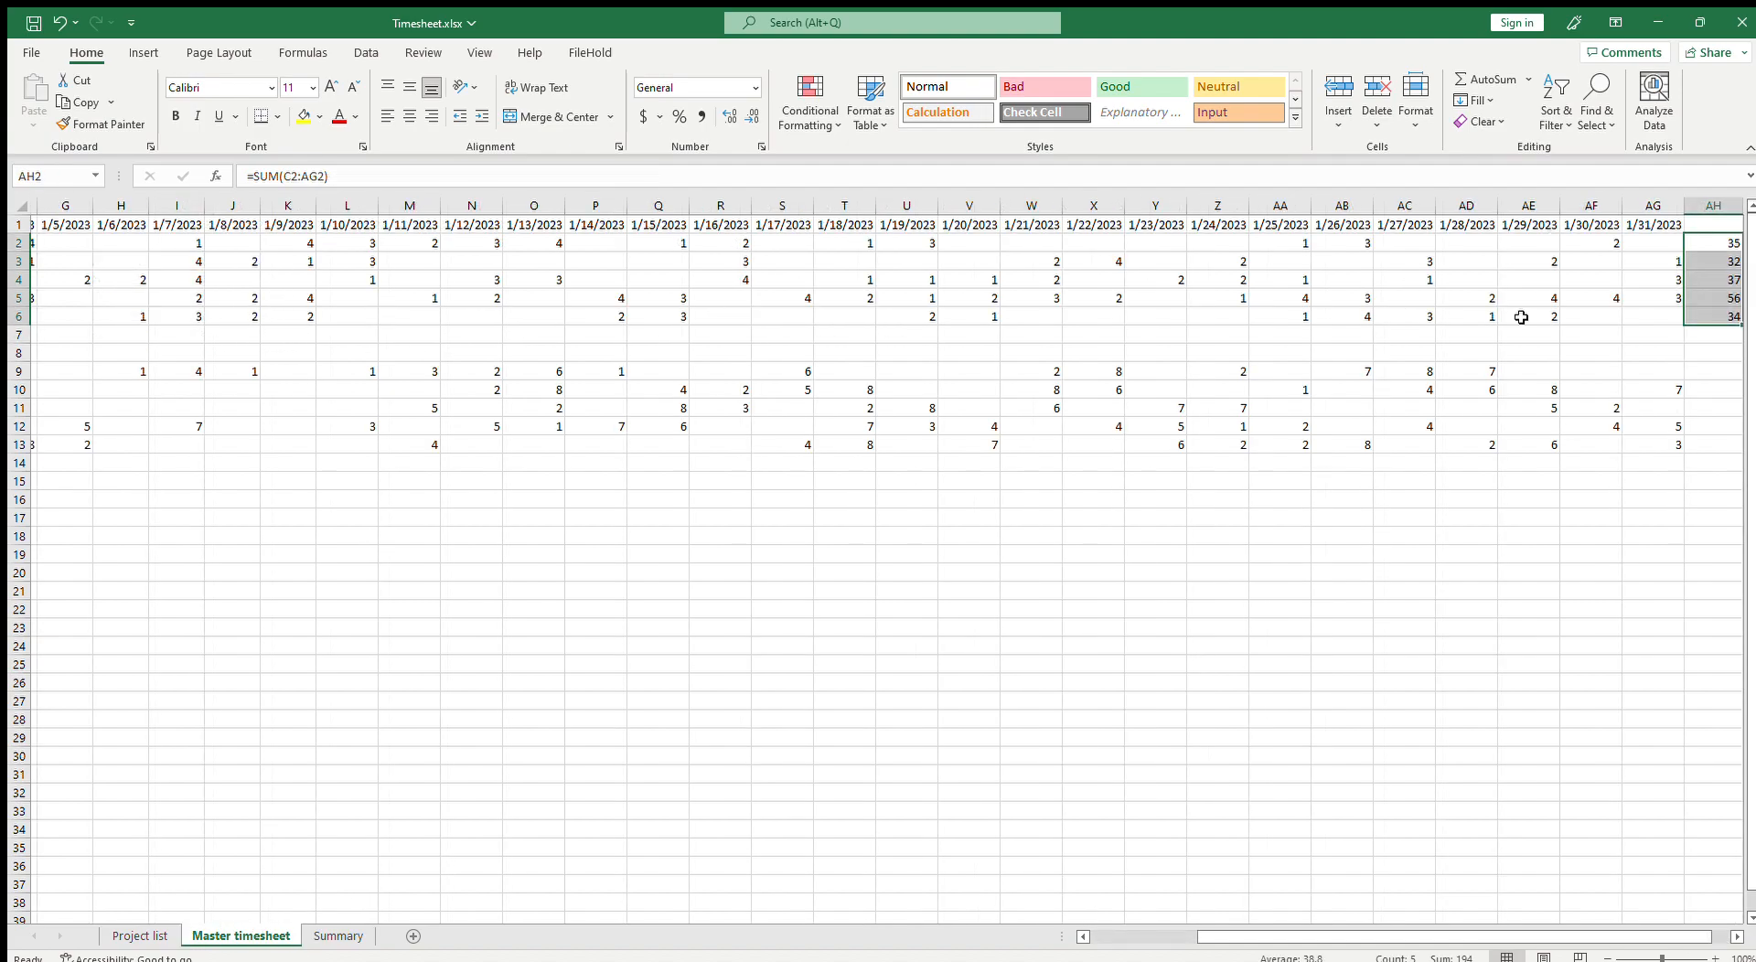
left_click_drag(1599, 934, 1370, 952)
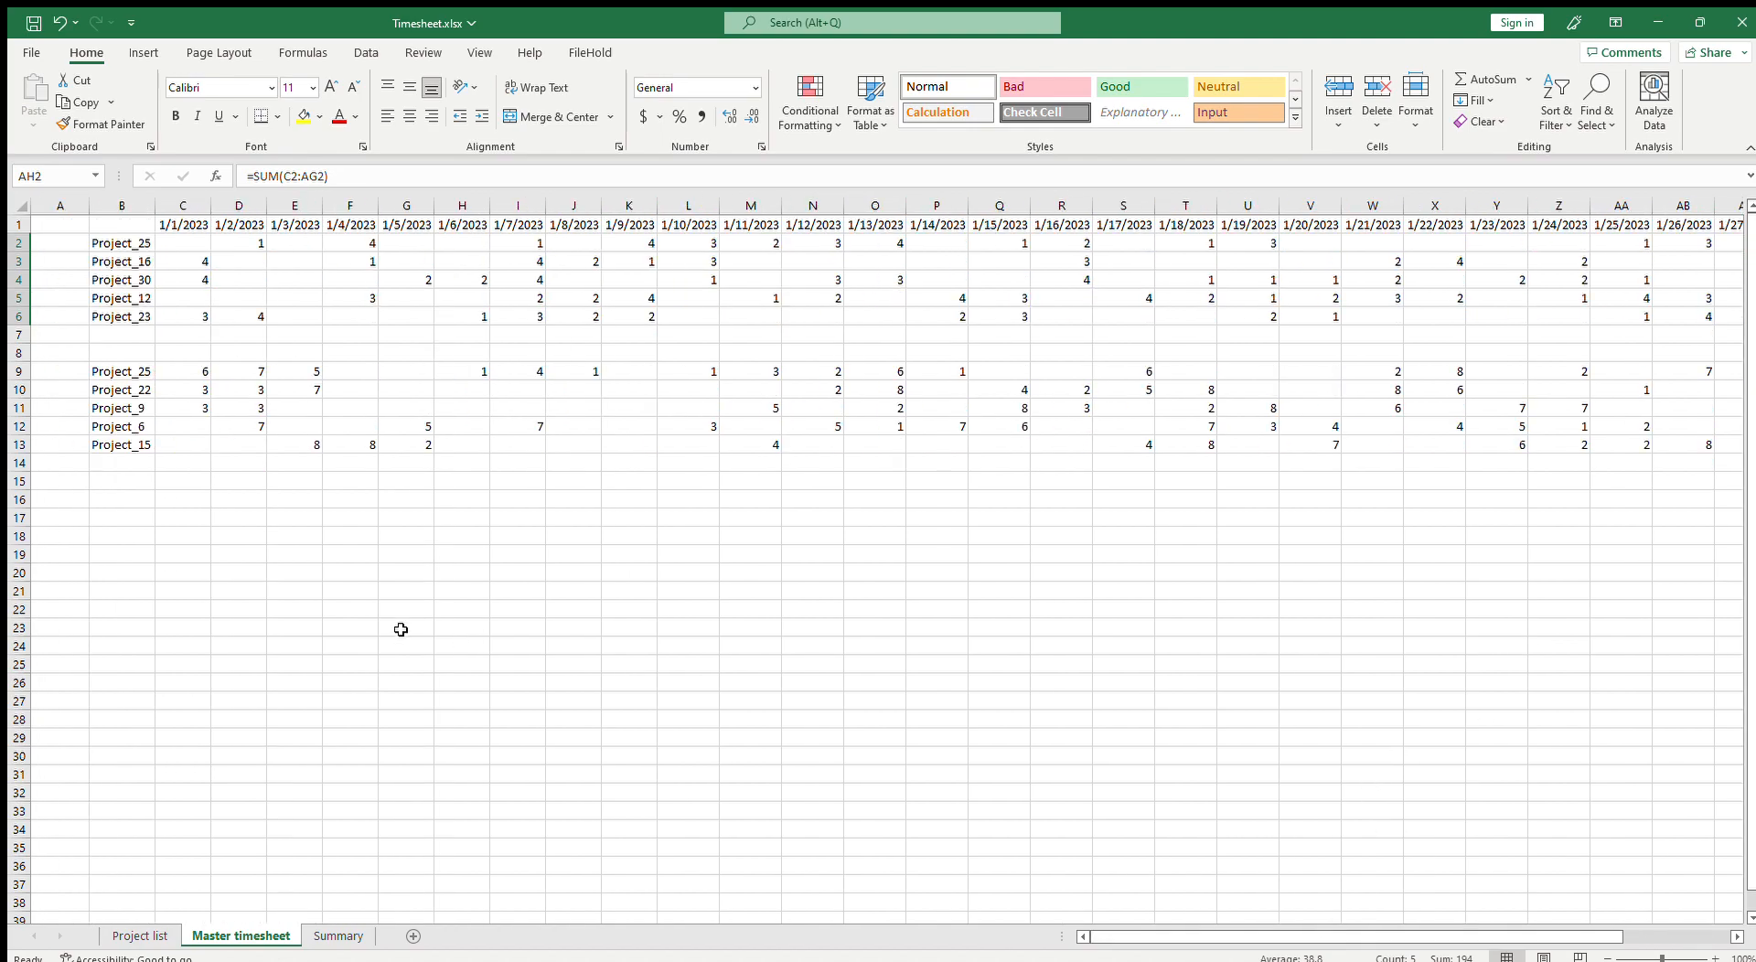
left_click_drag(129, 374, 1749, 501)
left_click(385, 476)
left_click_drag(1503, 937, 1404, 933)
left_click(231, 295)
left_click(203, 239)
left_click(200, 373)
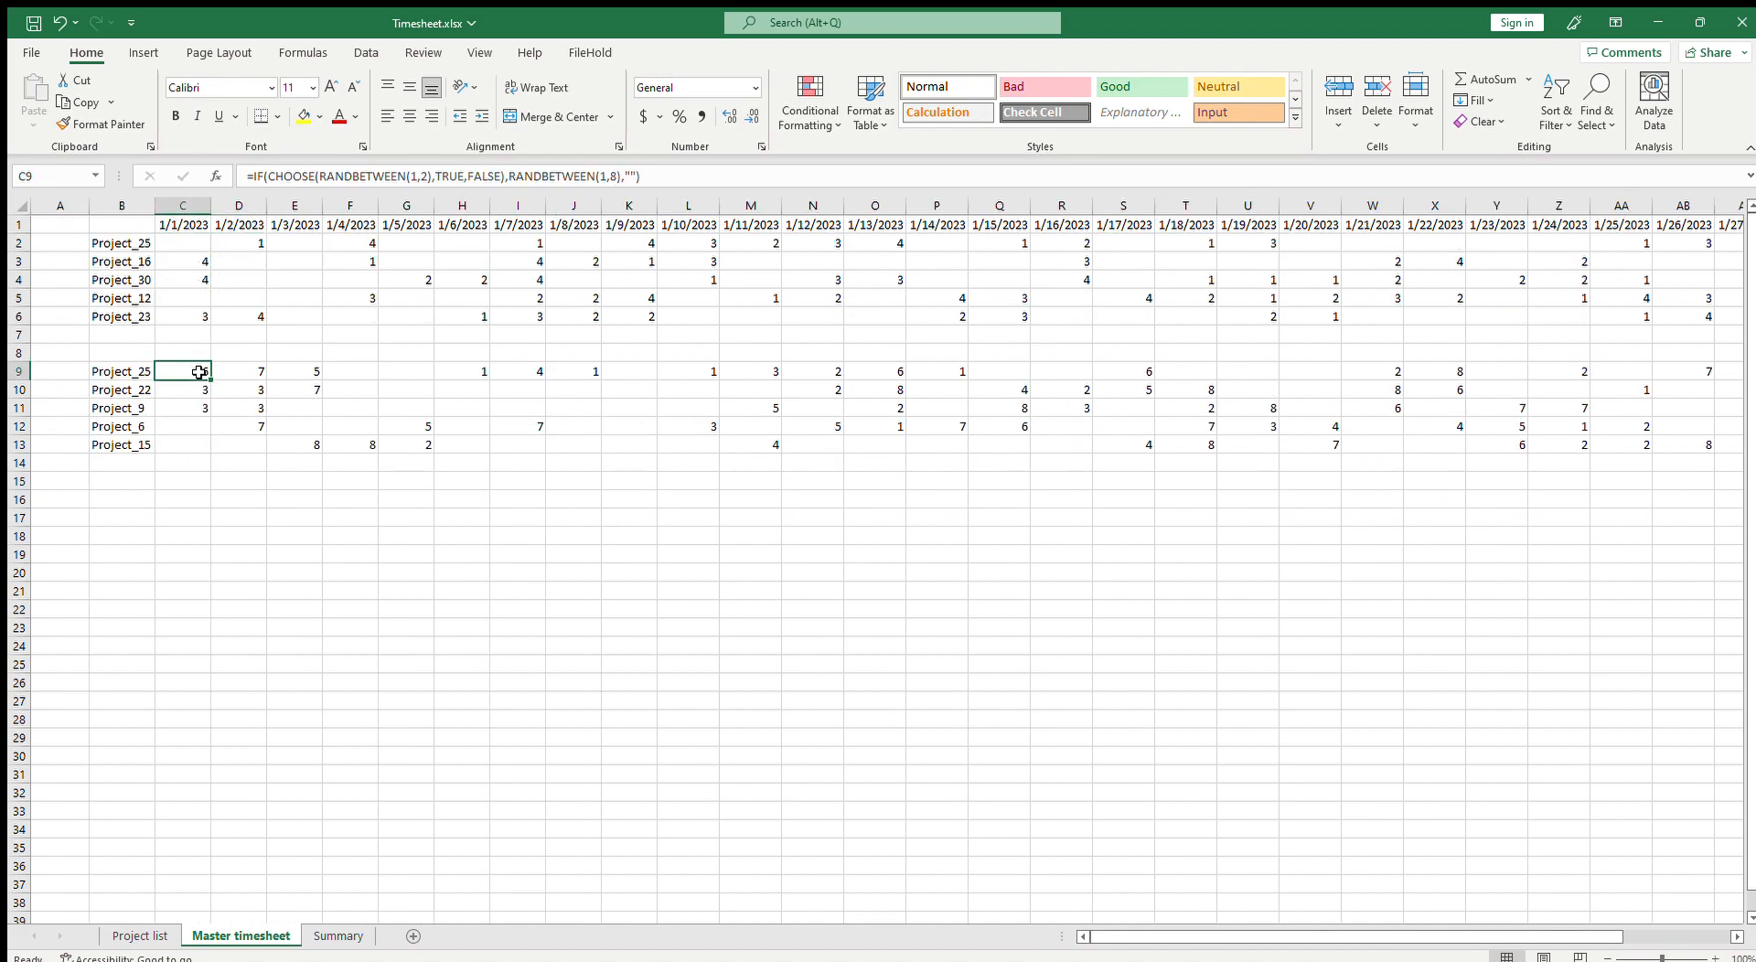
left_click(608, 177)
key("Return")
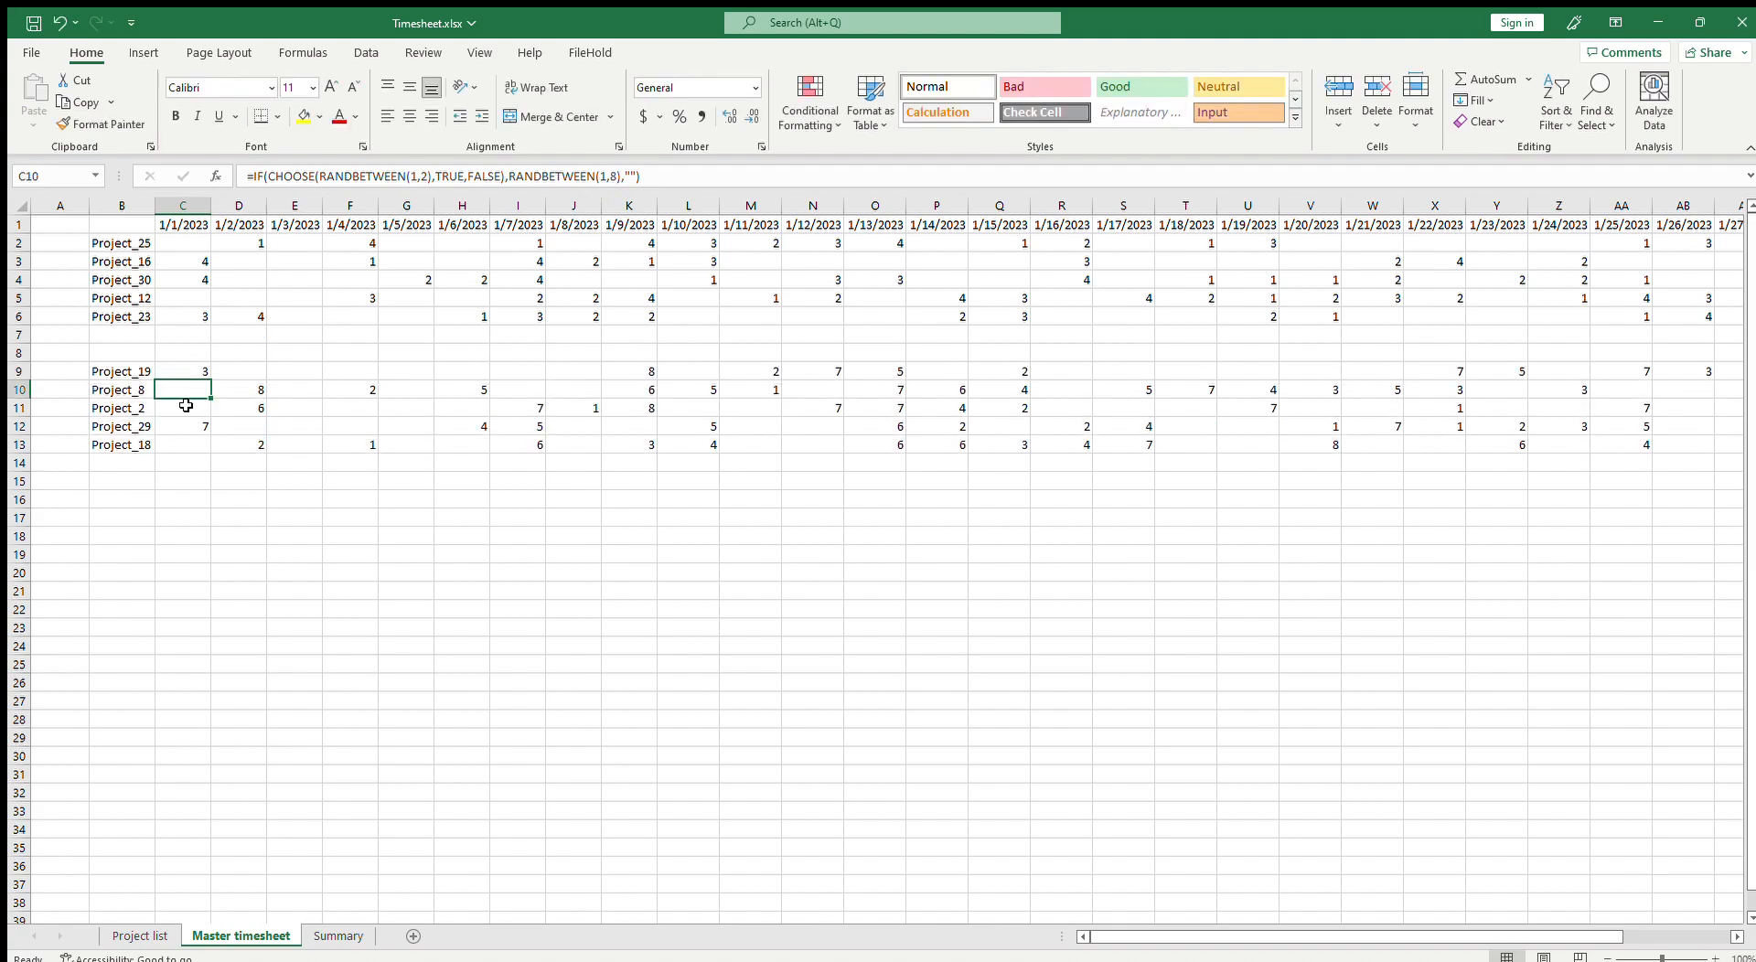
Step: Copy the C9 formula across the second block's hours range C9:AG13
left_click_drag(196, 370, 1312, 484)
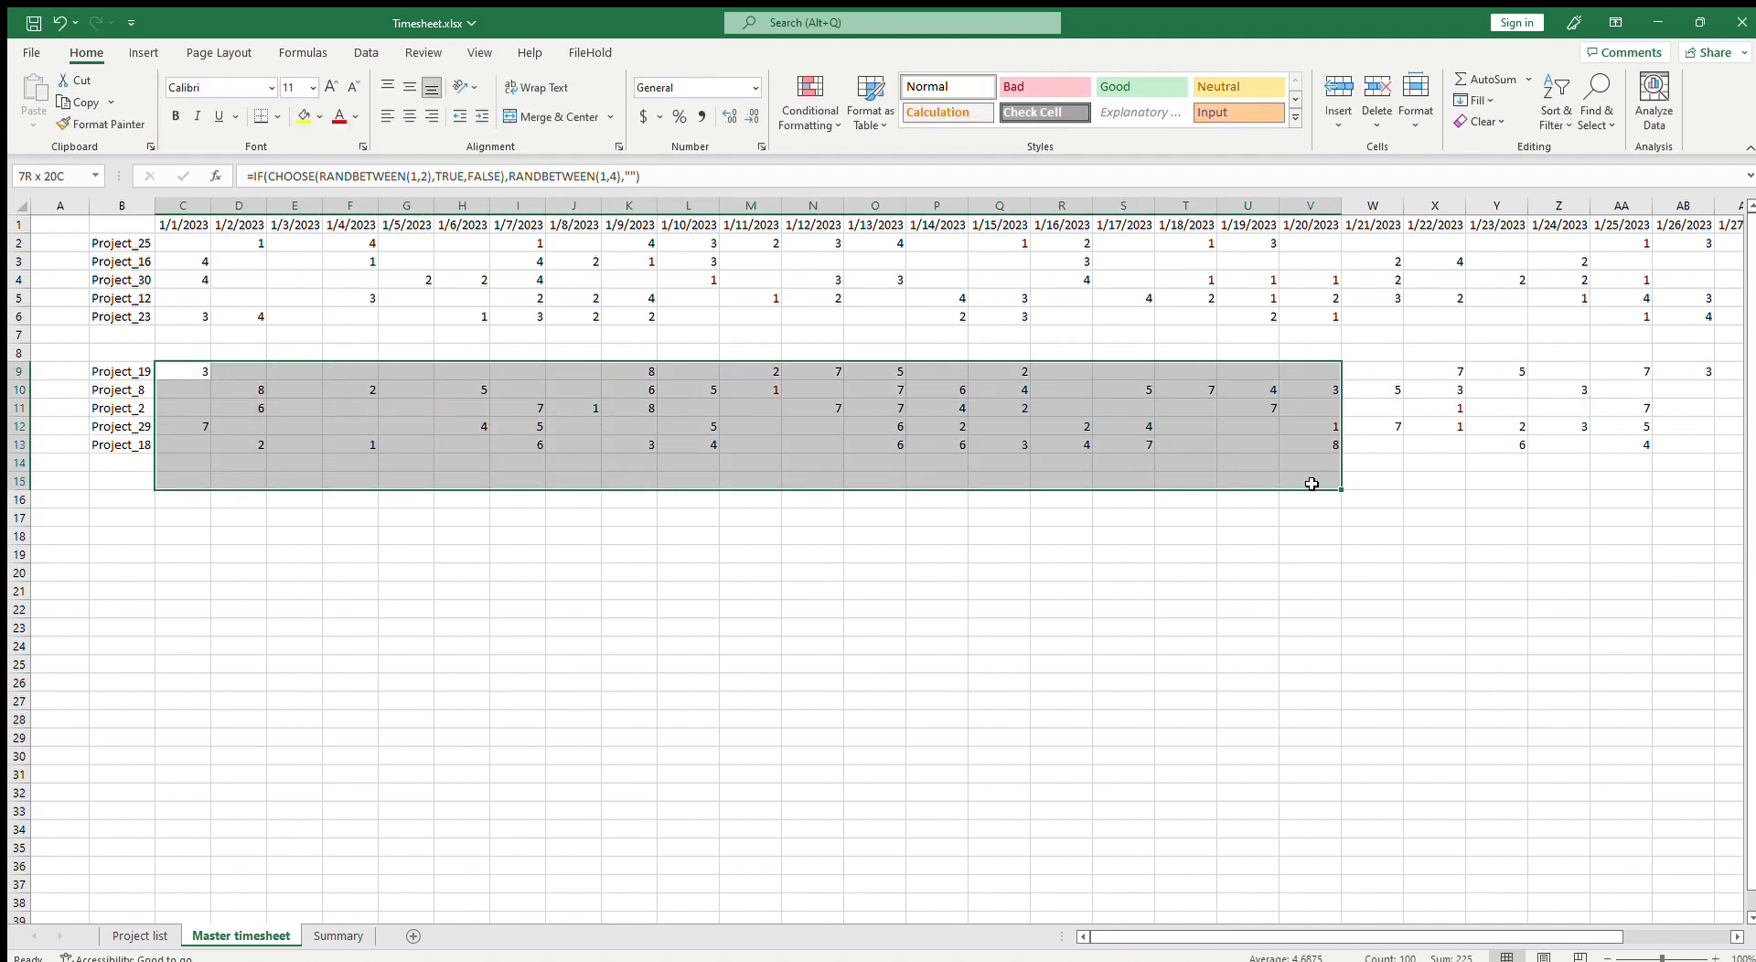
left_click(205, 376)
key("ctrl+c")
left_click_drag(194, 376, 1582, 435)
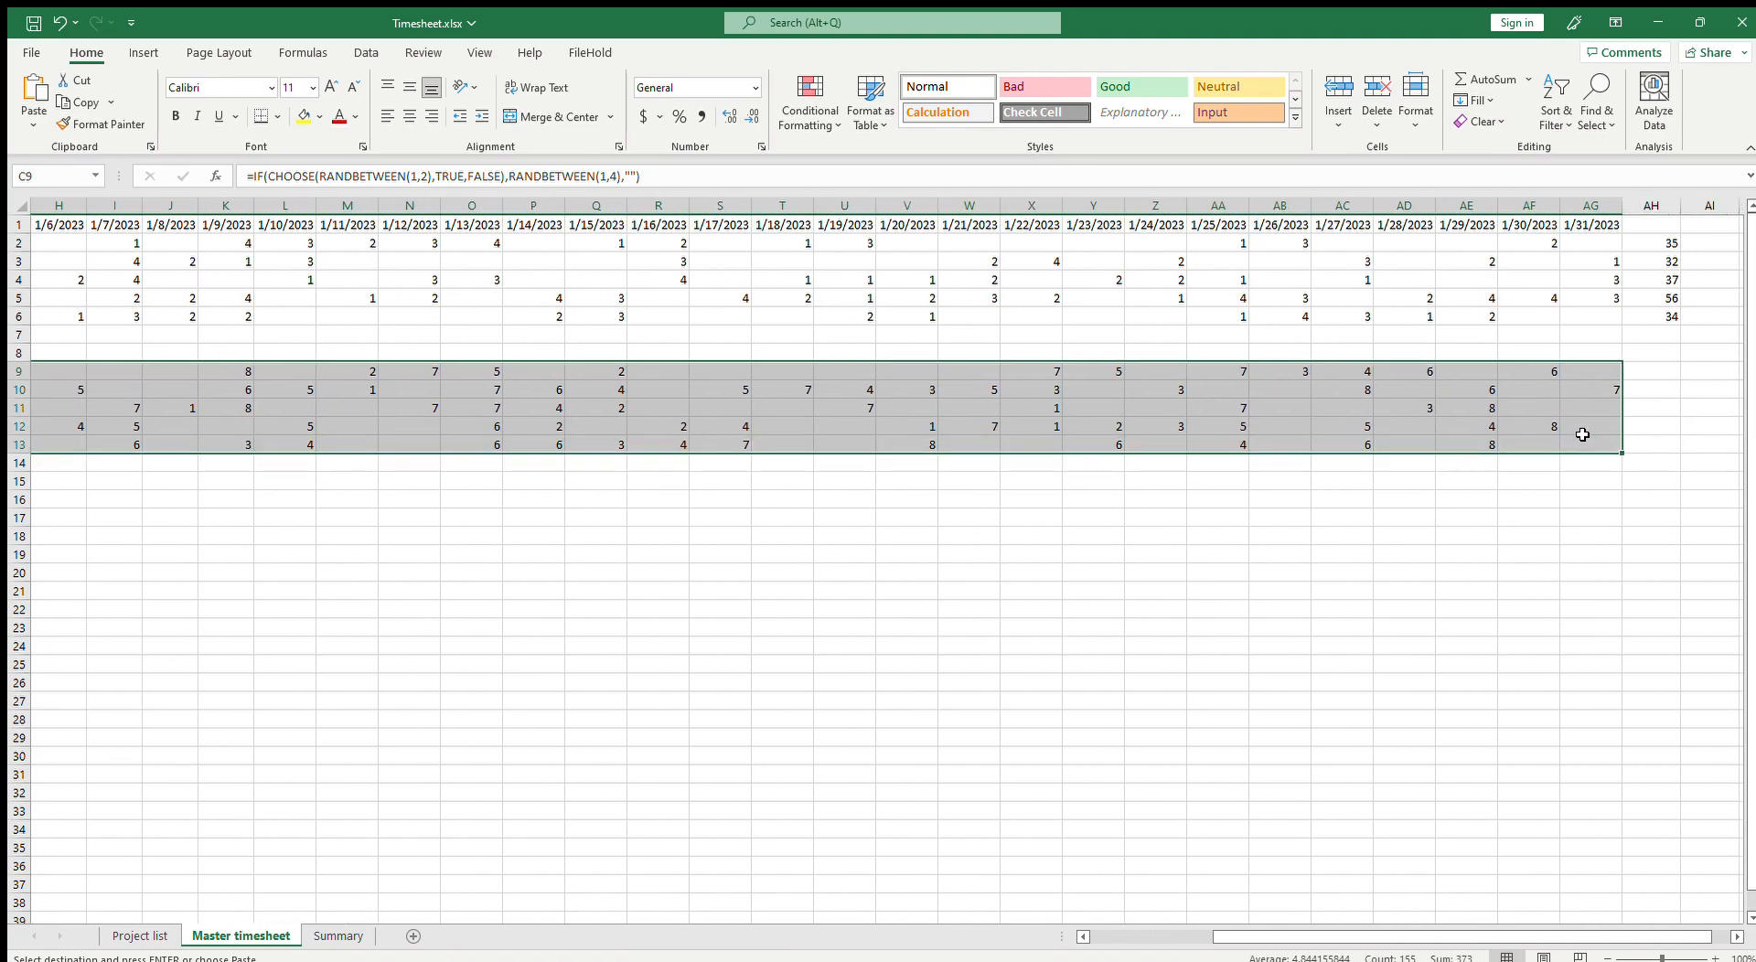
key("ctrl+v")
Step: Copy the row total formula from AH6 into AH9:AH13 for the second block
left_click_drag(1581, 933, 1689, 934)
left_click(1722, 320)
key("ctrl+c")
left_click_drag(1711, 368, 1705, 441)
key("ctrl+v")
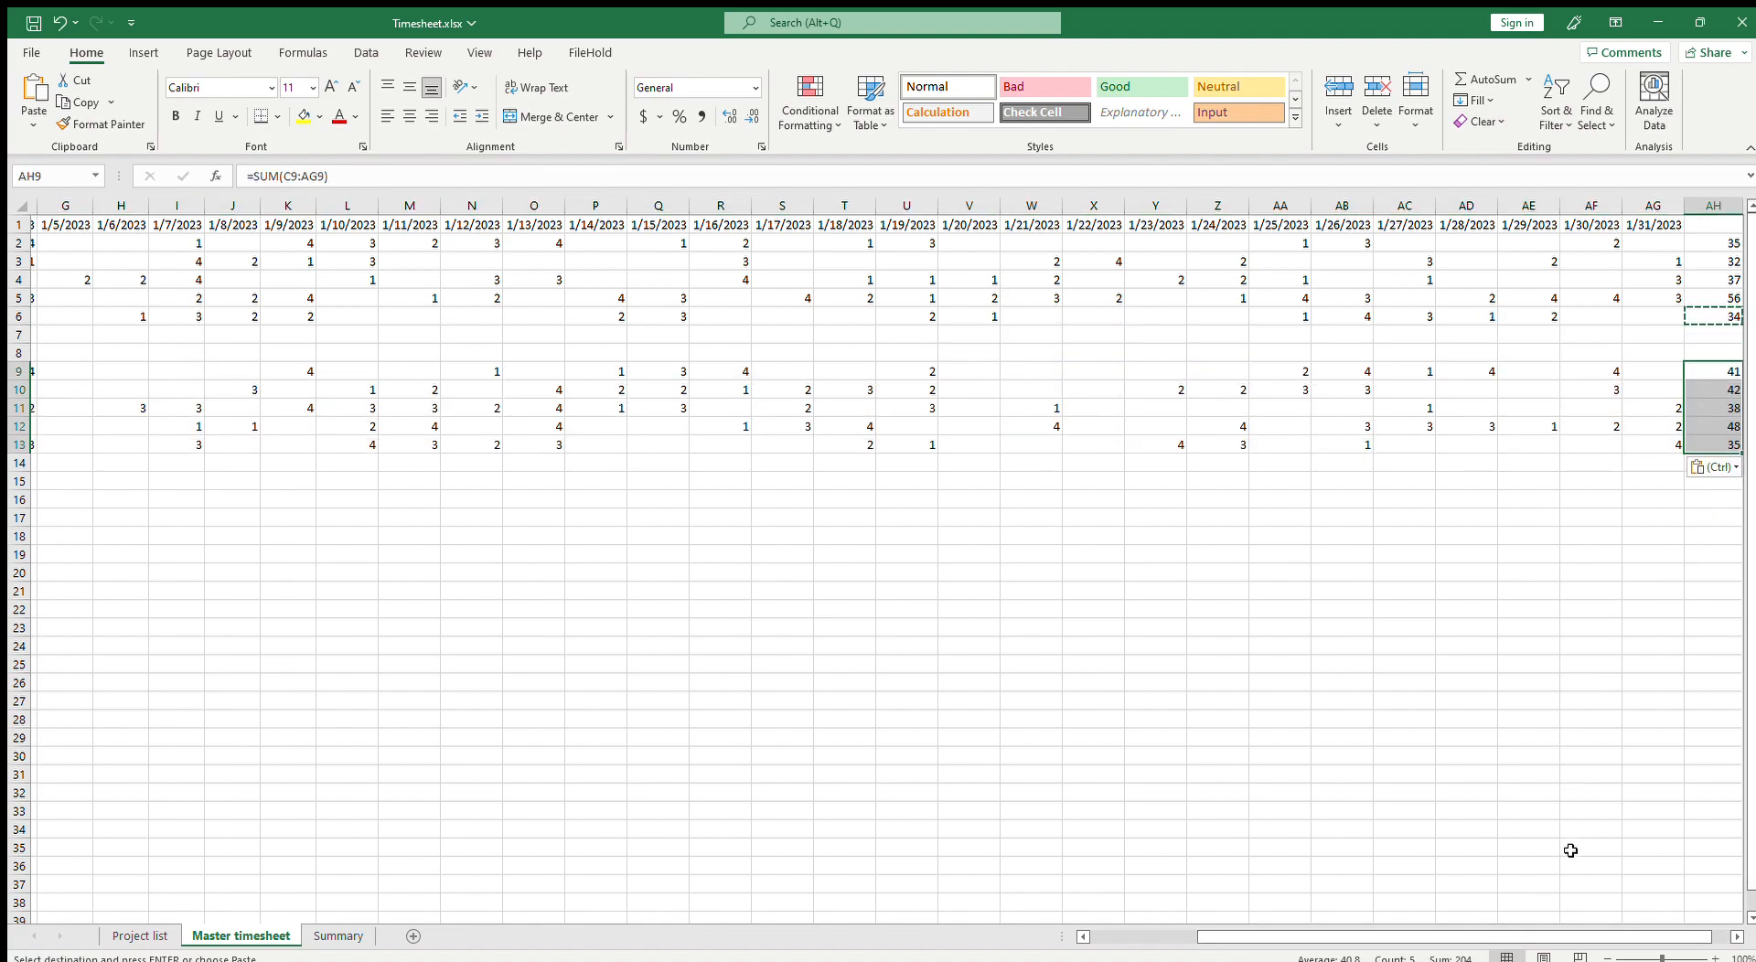
Step: Enter the date 2/1/2023 in cell C8 above the second block
left_click_drag(1532, 935, 1487, 933)
left_click(183, 353)
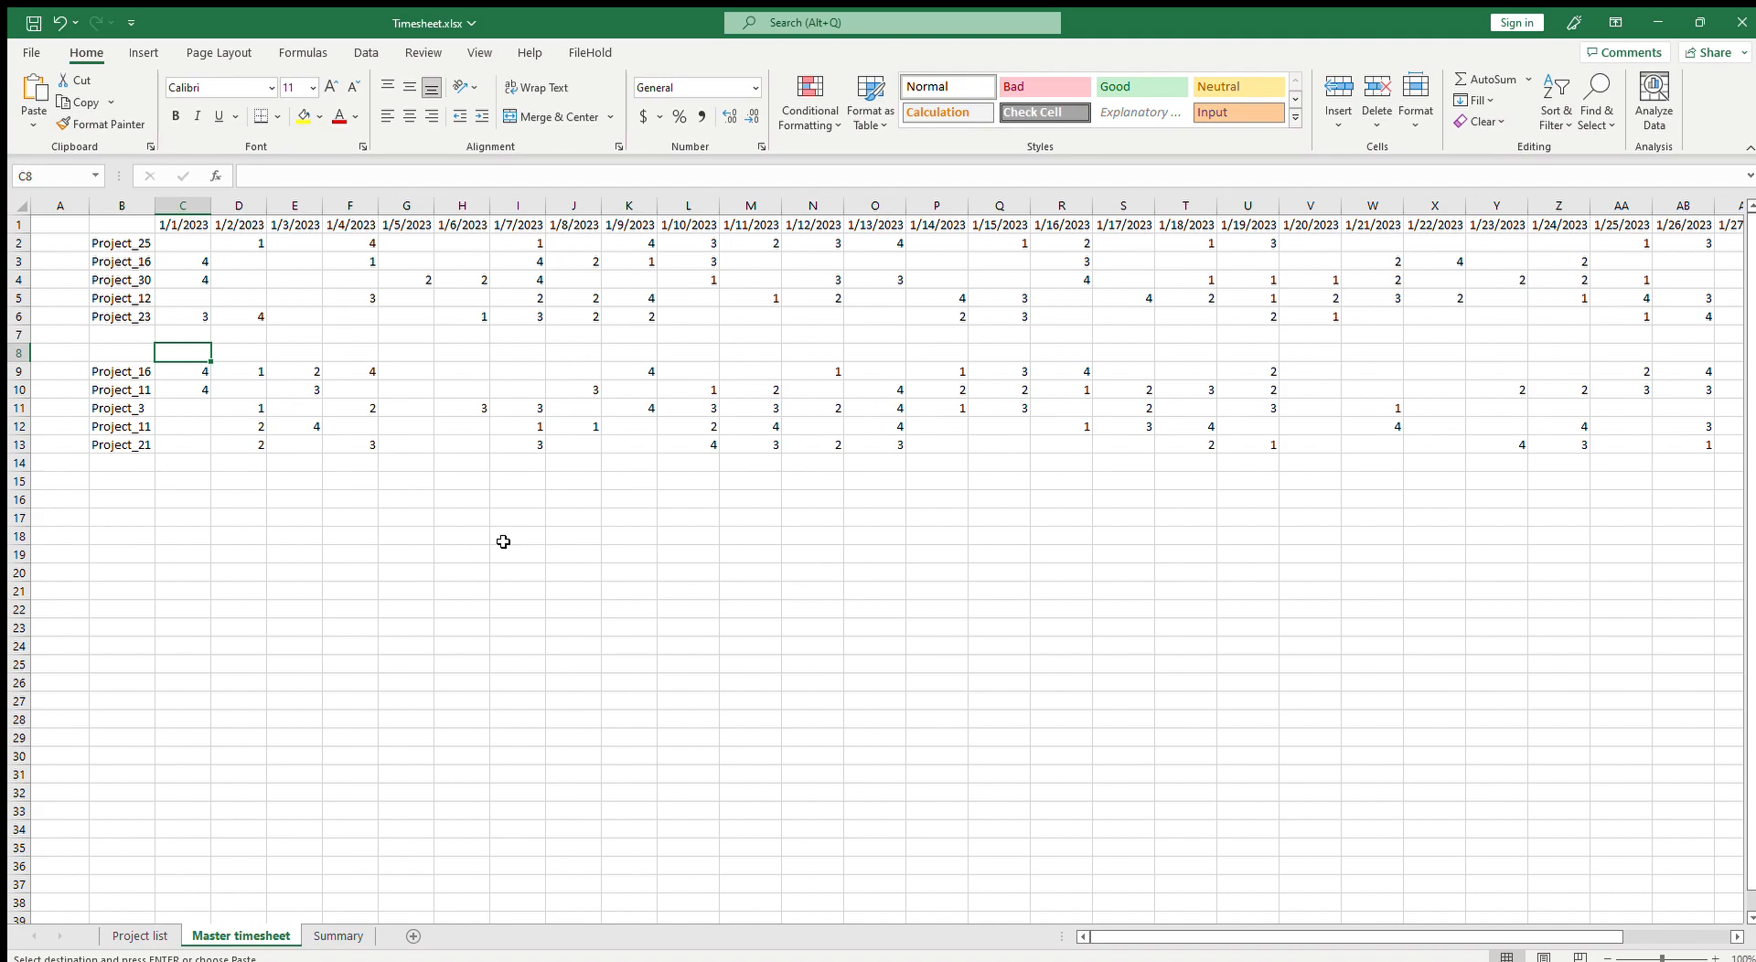
type("2/1/23")
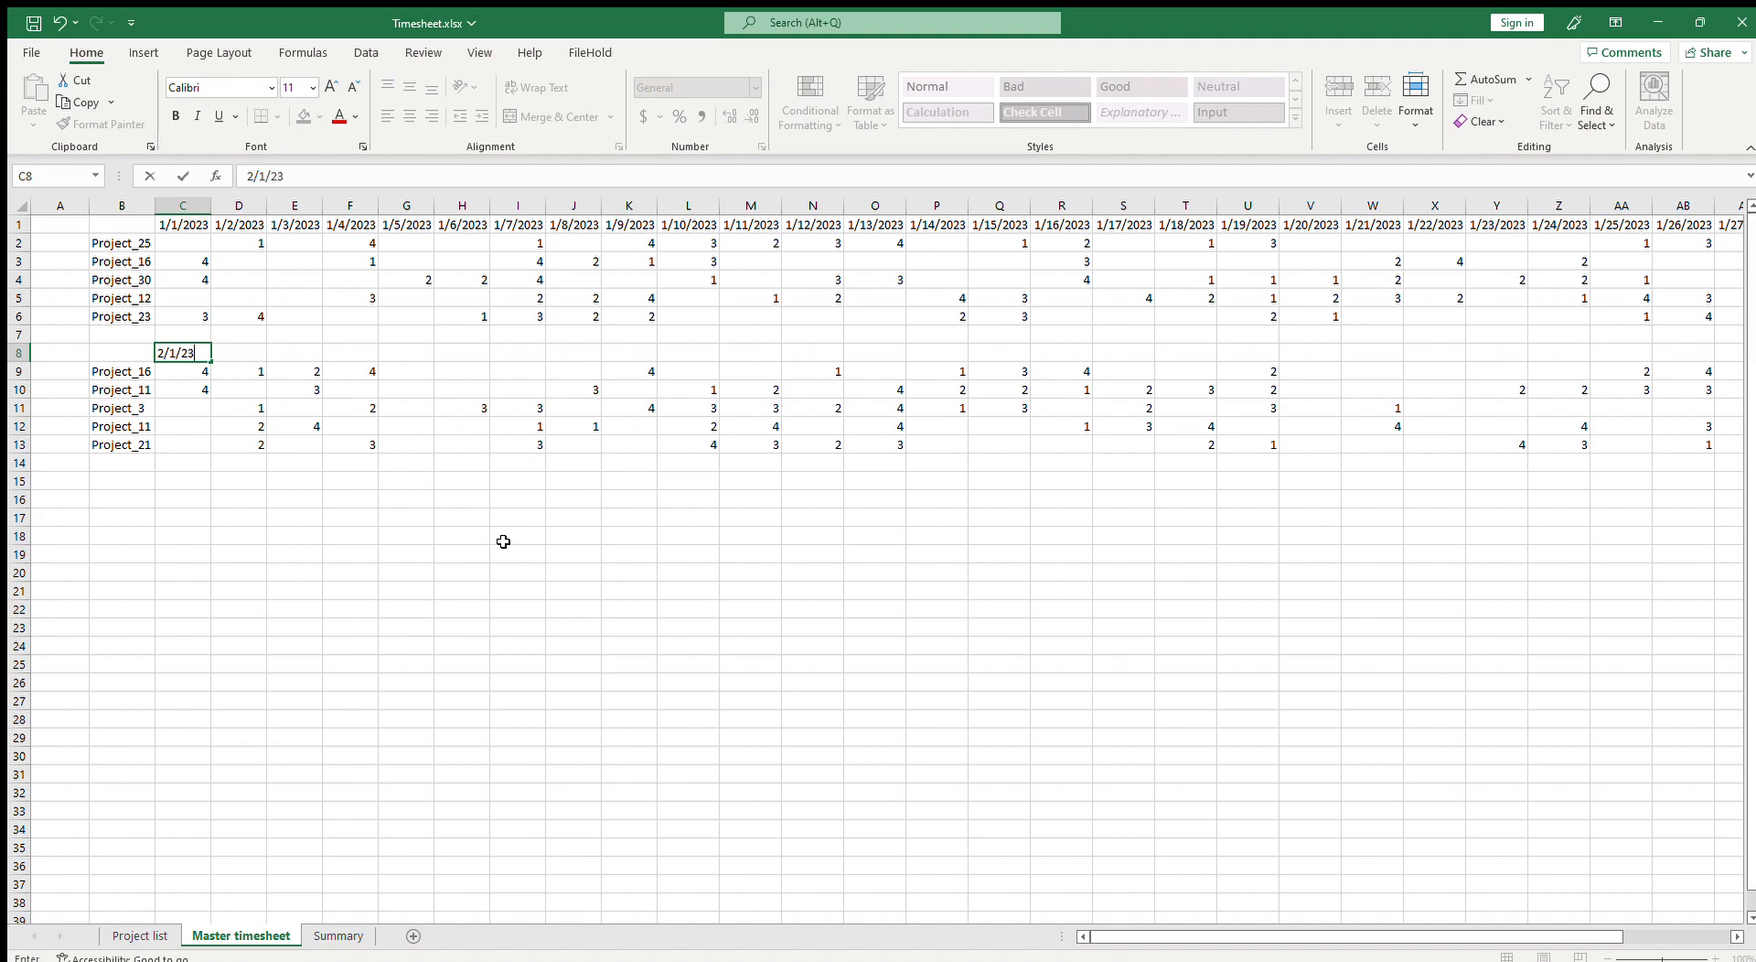
key("Return")
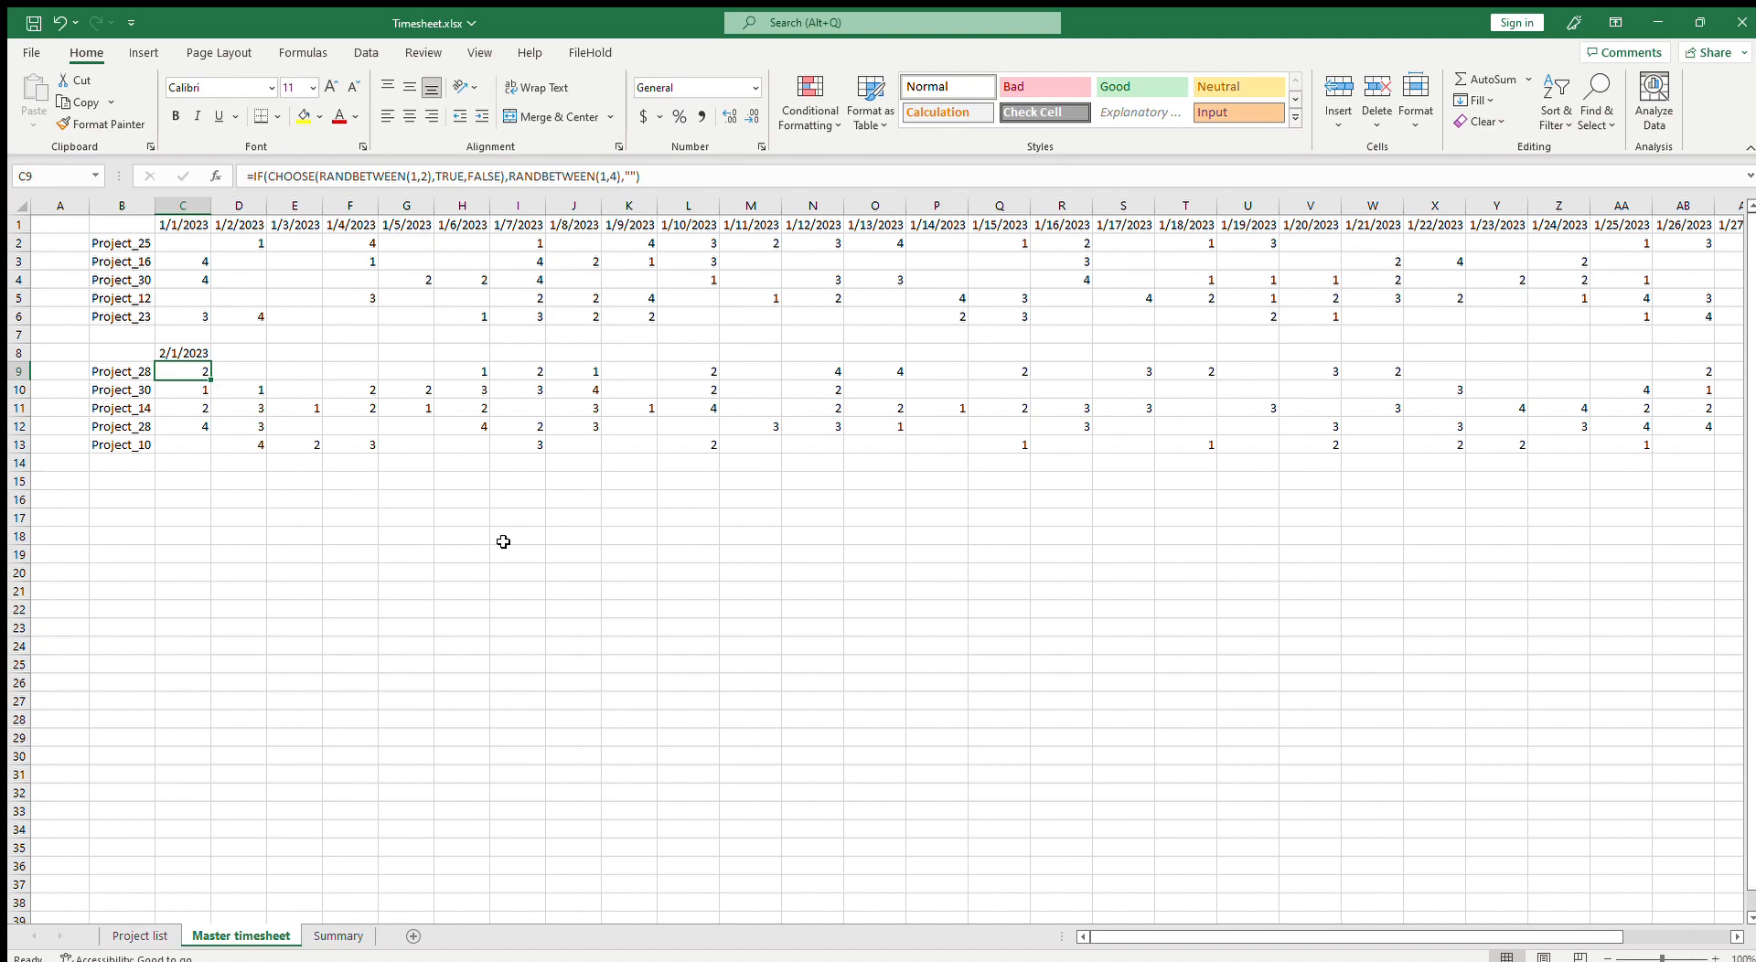
Step: Add a new worksheet and name it Dates
left_click(411, 936)
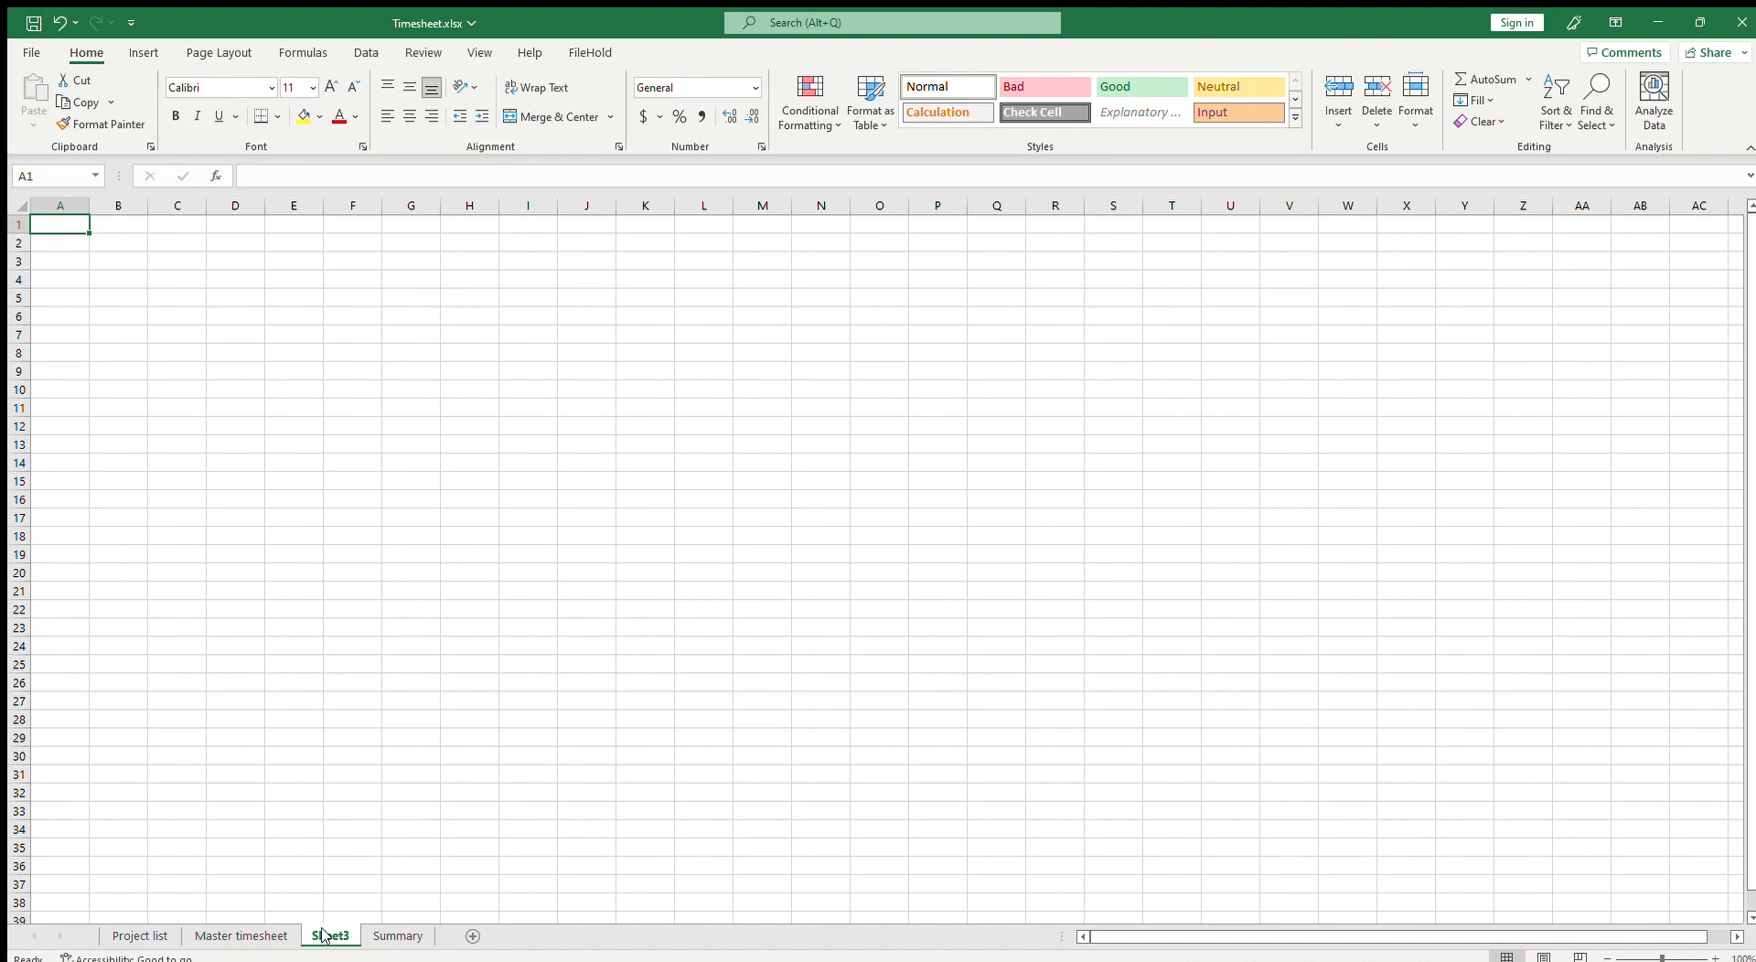
left_click(407, 742)
type("Dates")
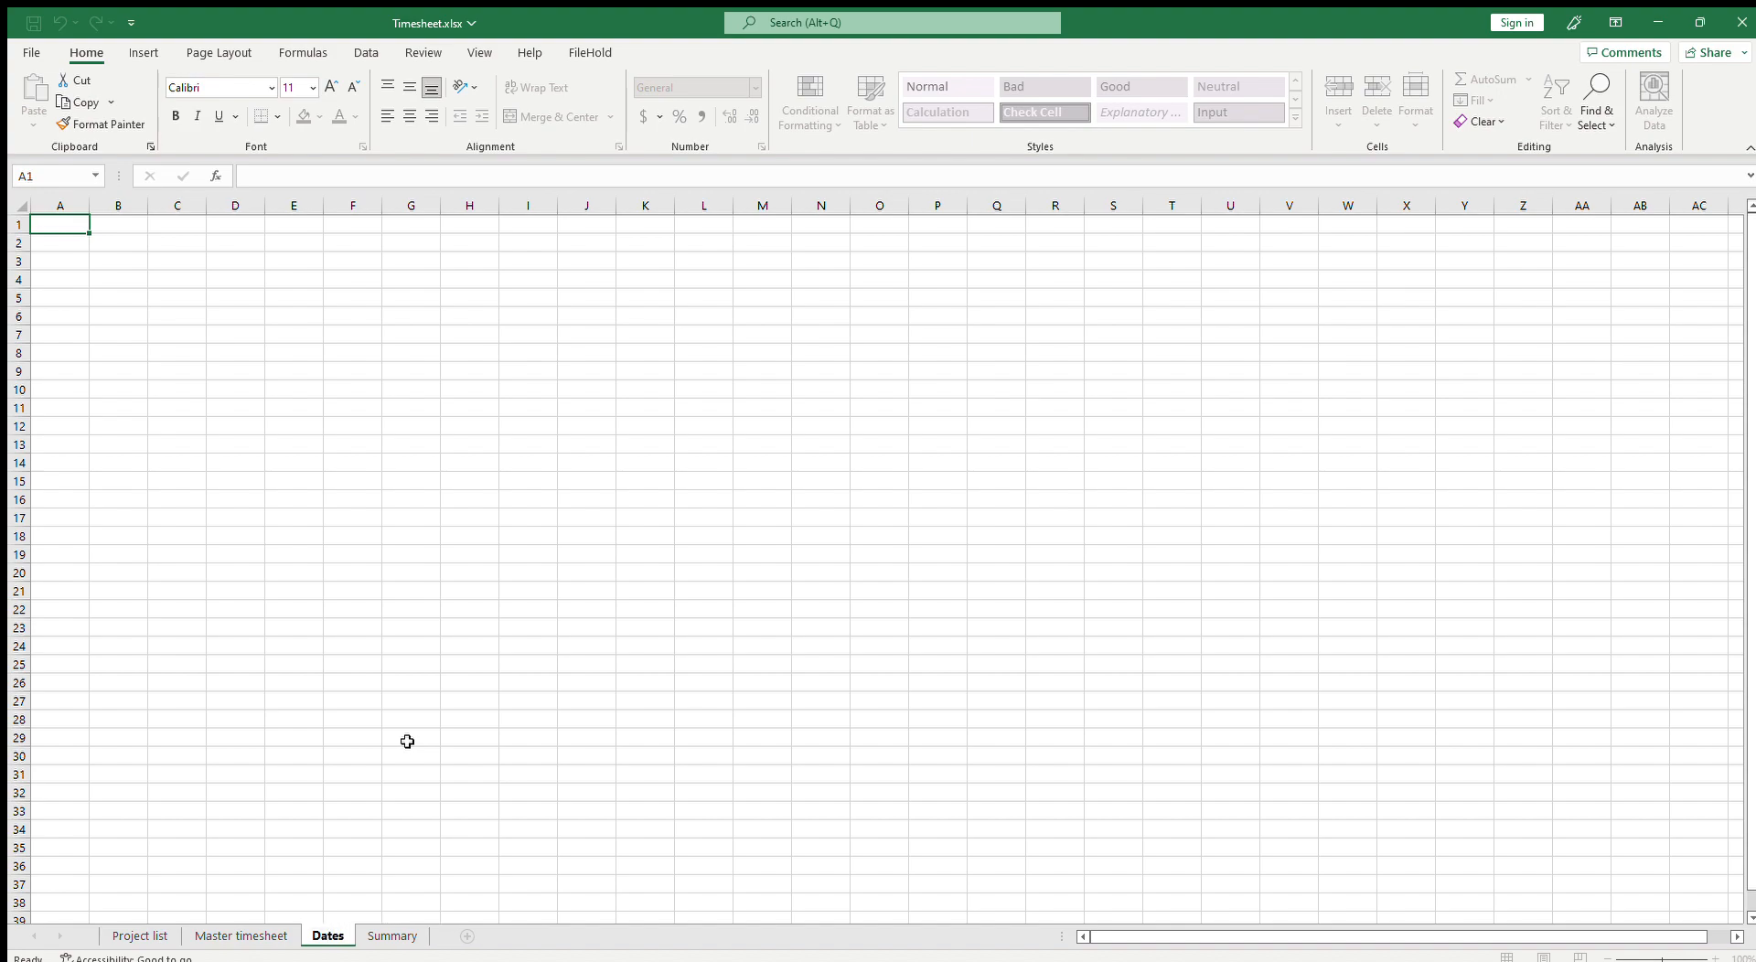
key("Return")
left_click(118, 240)
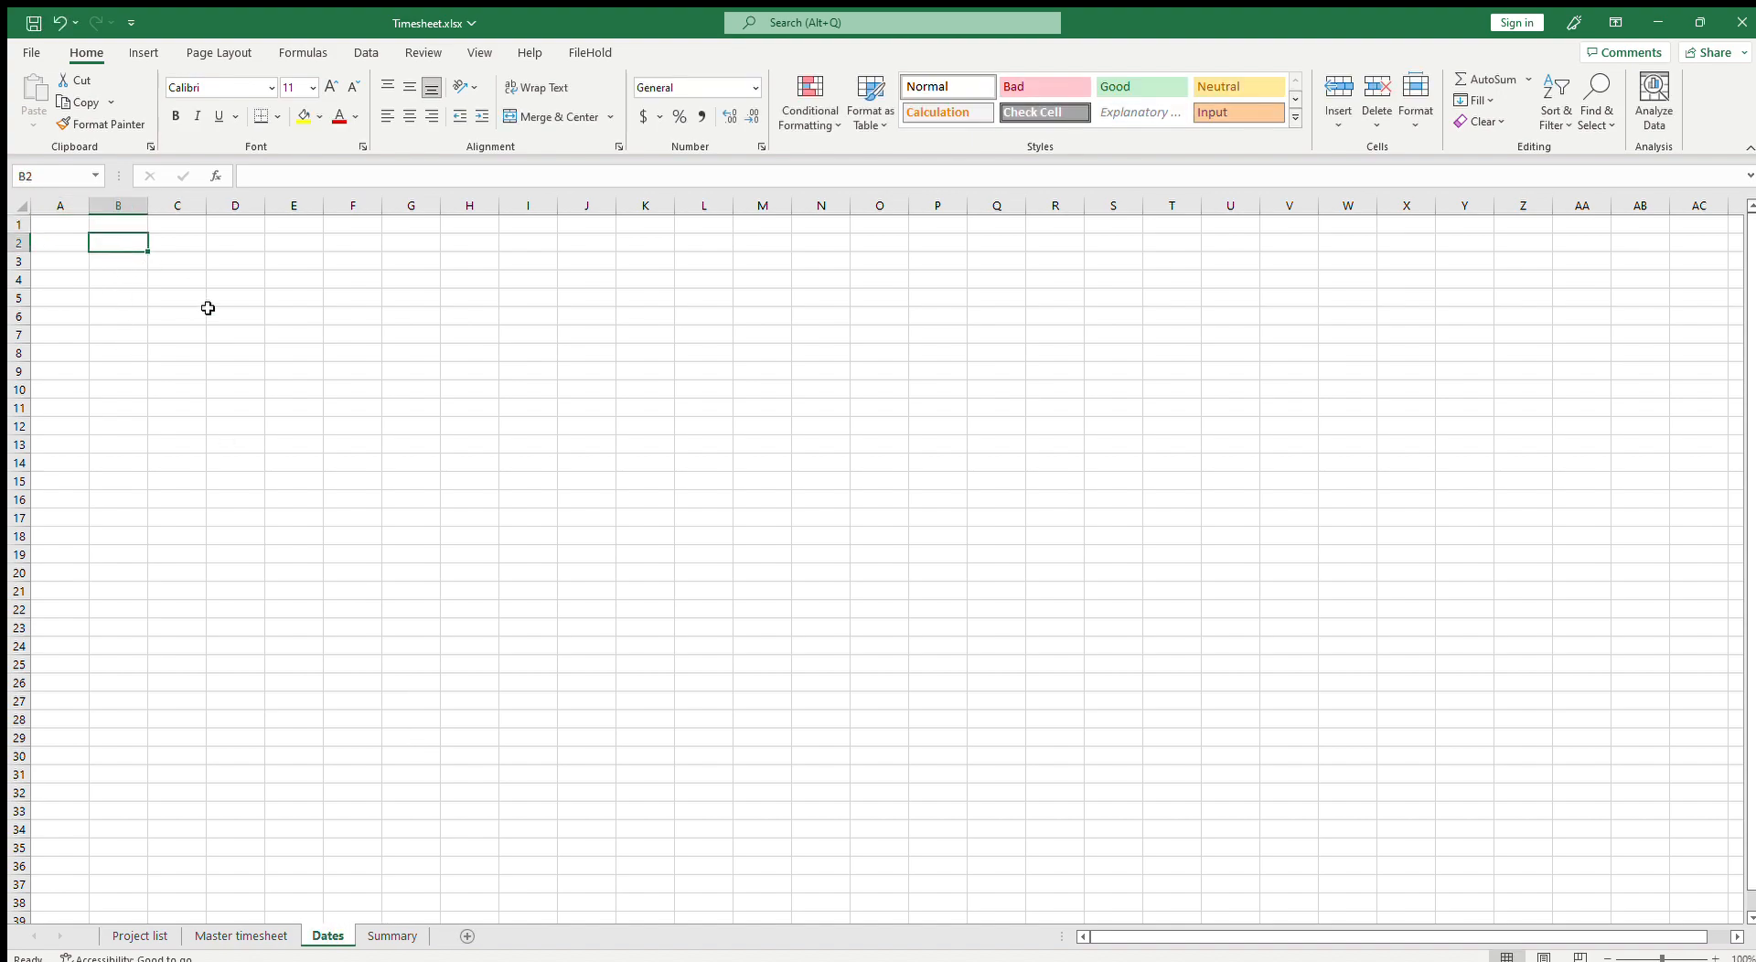
Step: Enter the formula =DATE($A$1,A2,1) in cell B2 of the Dates sheet
type("1/")
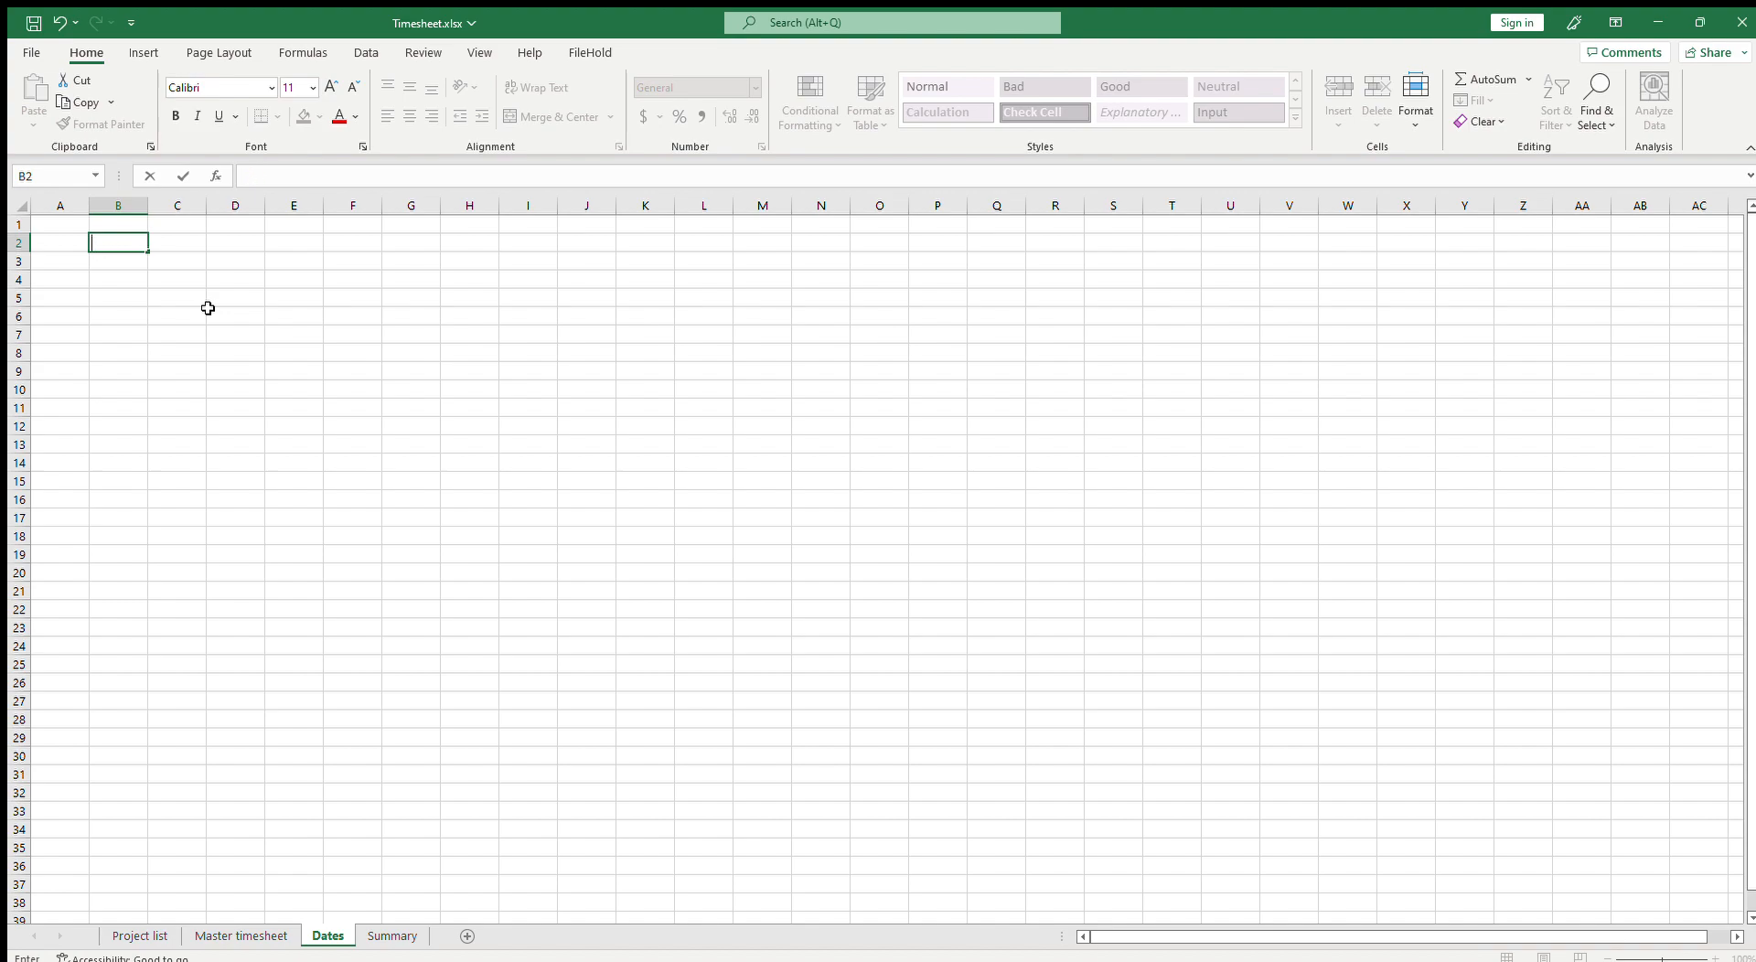
type("=DATE(")
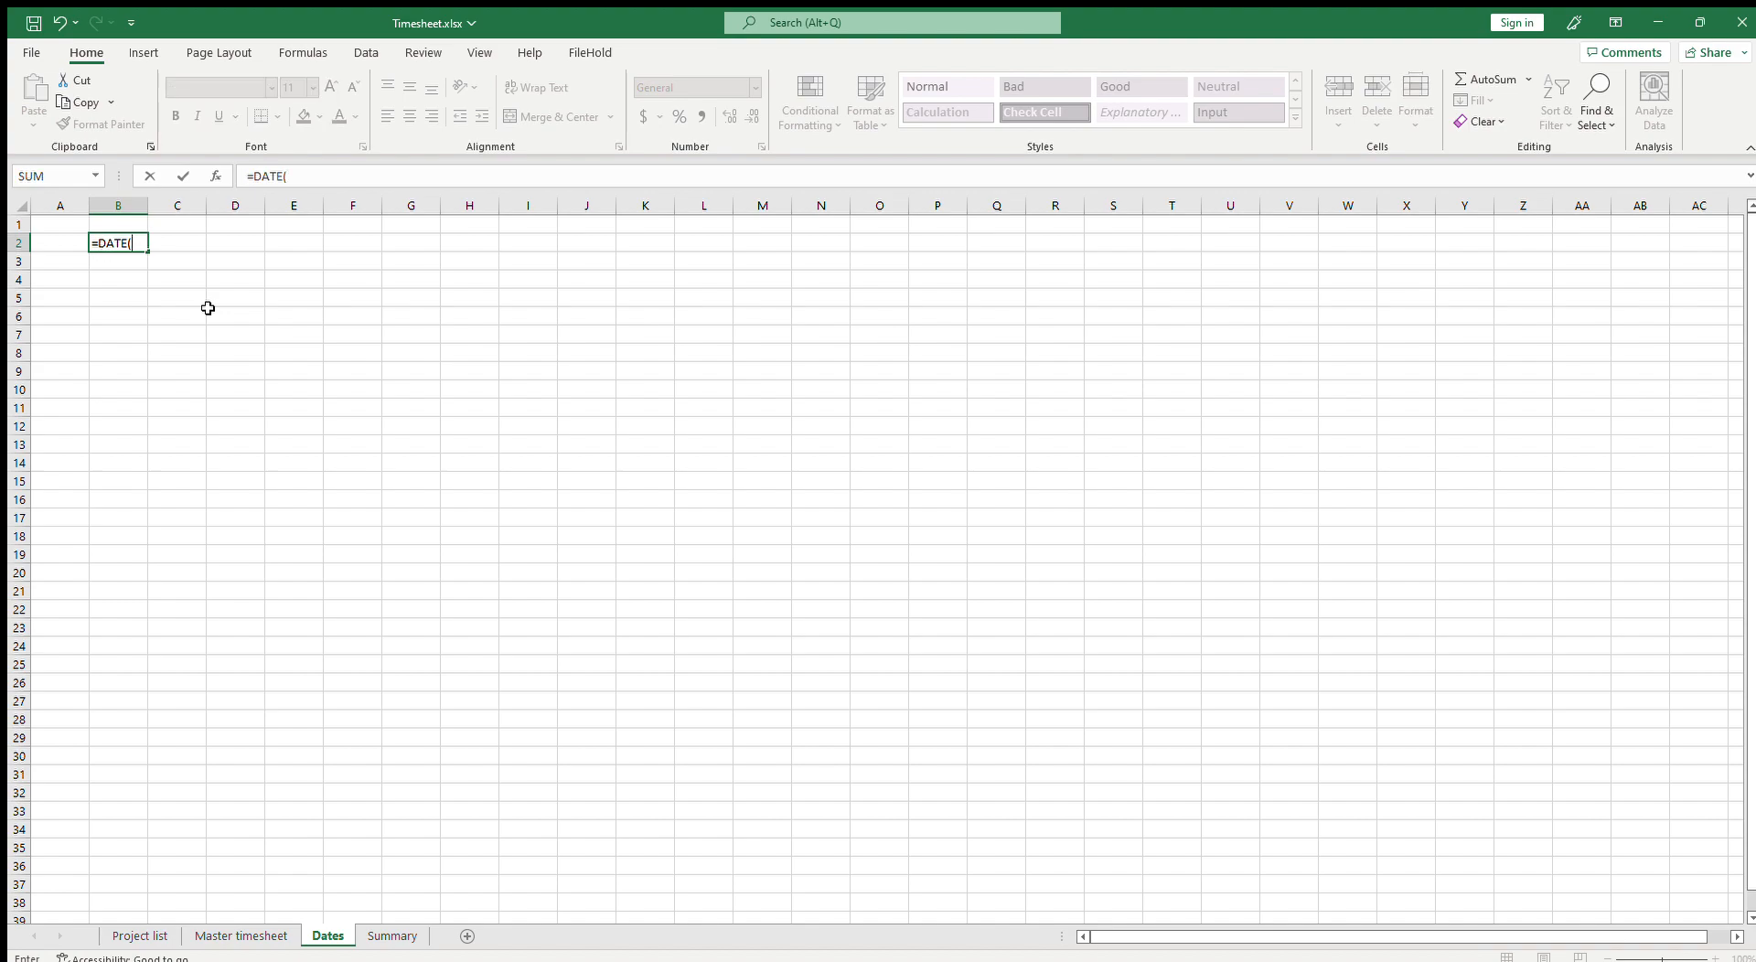
left_click(64, 222)
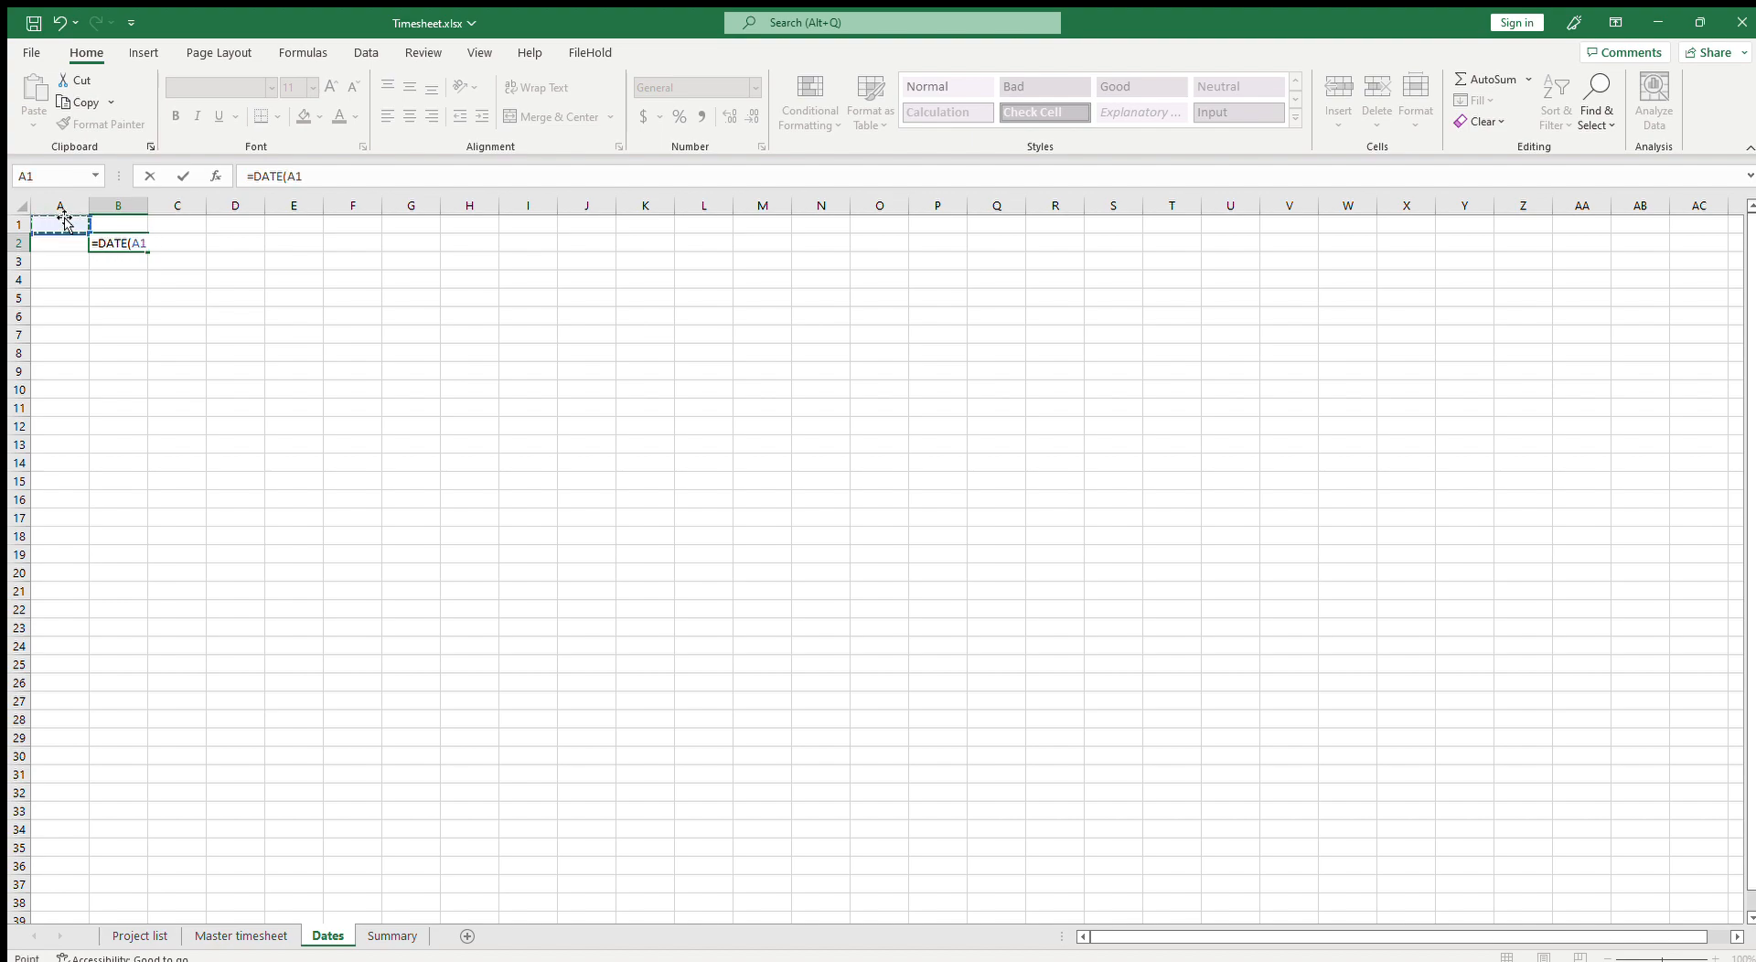
key("F4")
type(",")
left_click(58, 244)
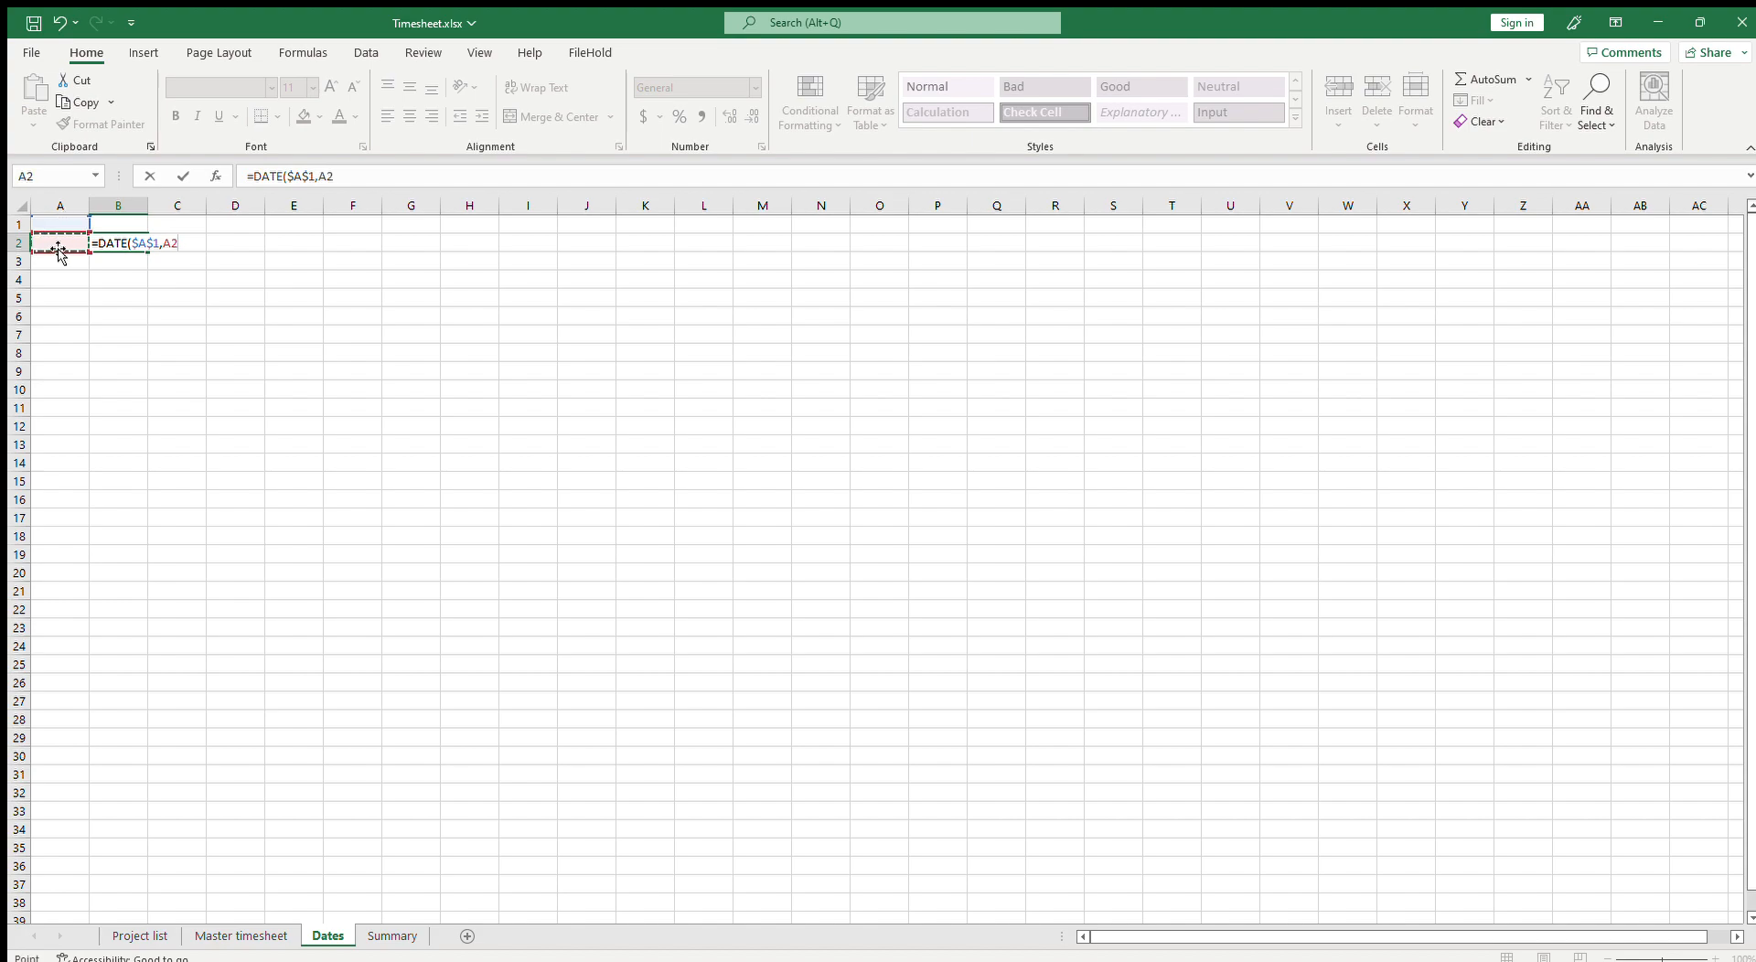
type(",1)")
key("Return")
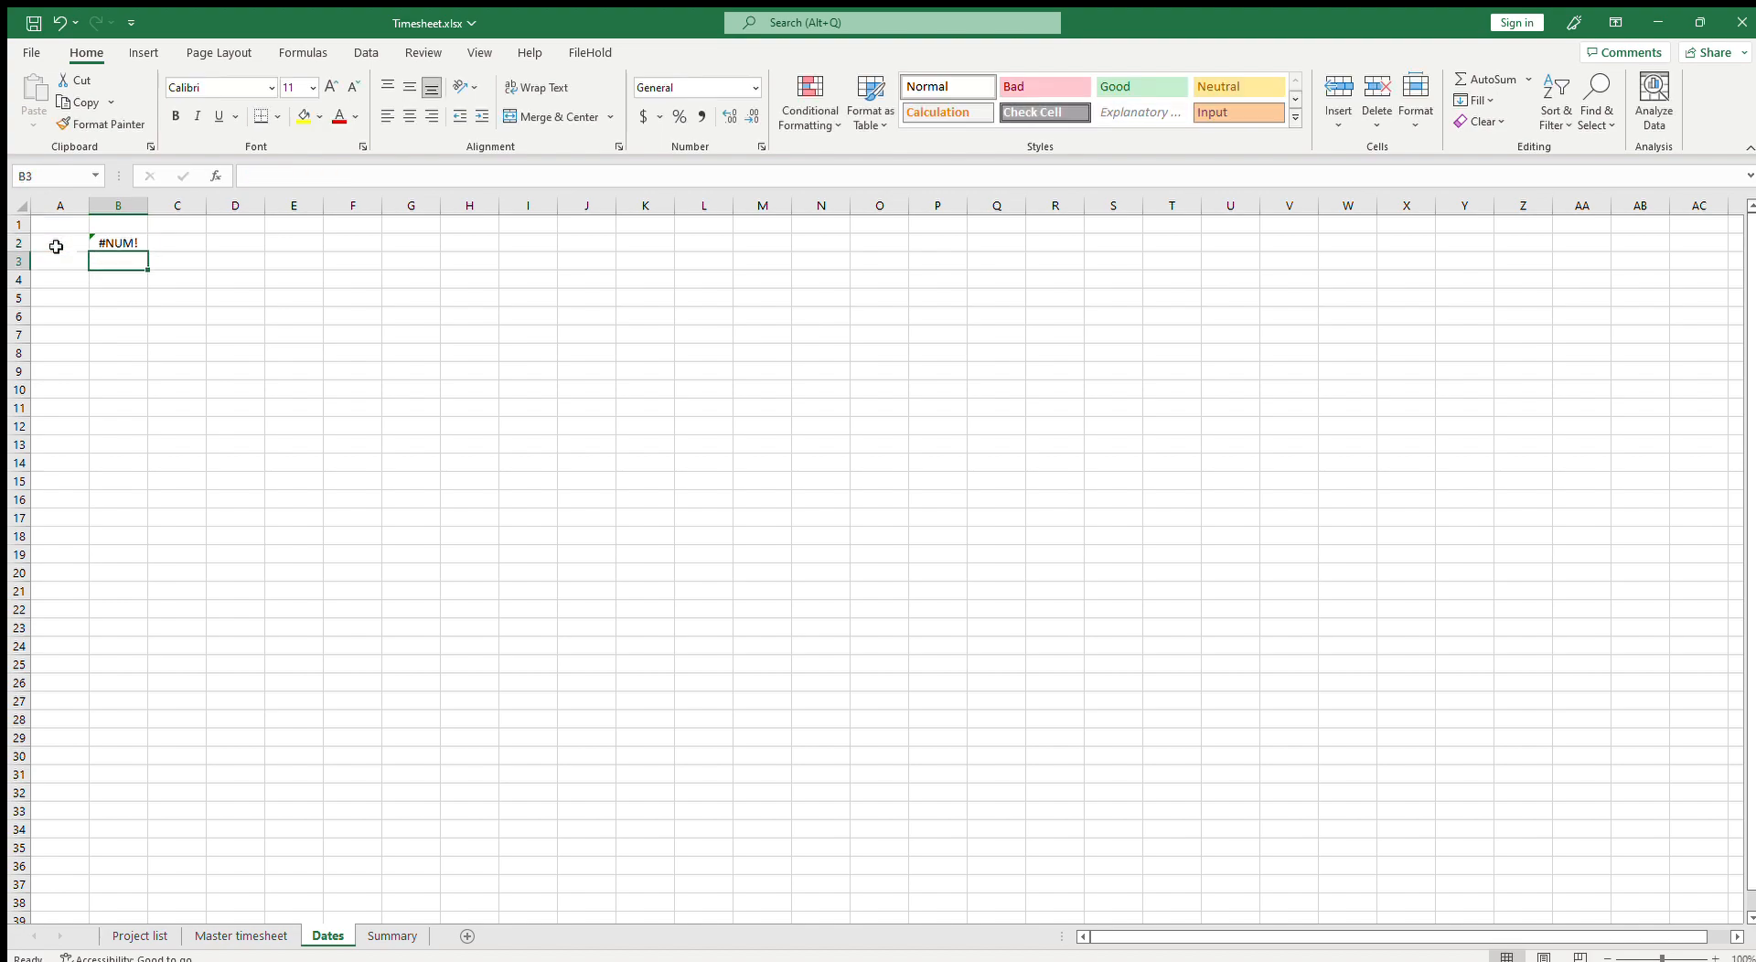
Step: Enter the year 2023 in A1 and fill month numbers 1 to 12 down A2:A13
key("ctrl+Home")
type("2023")
key("Return")
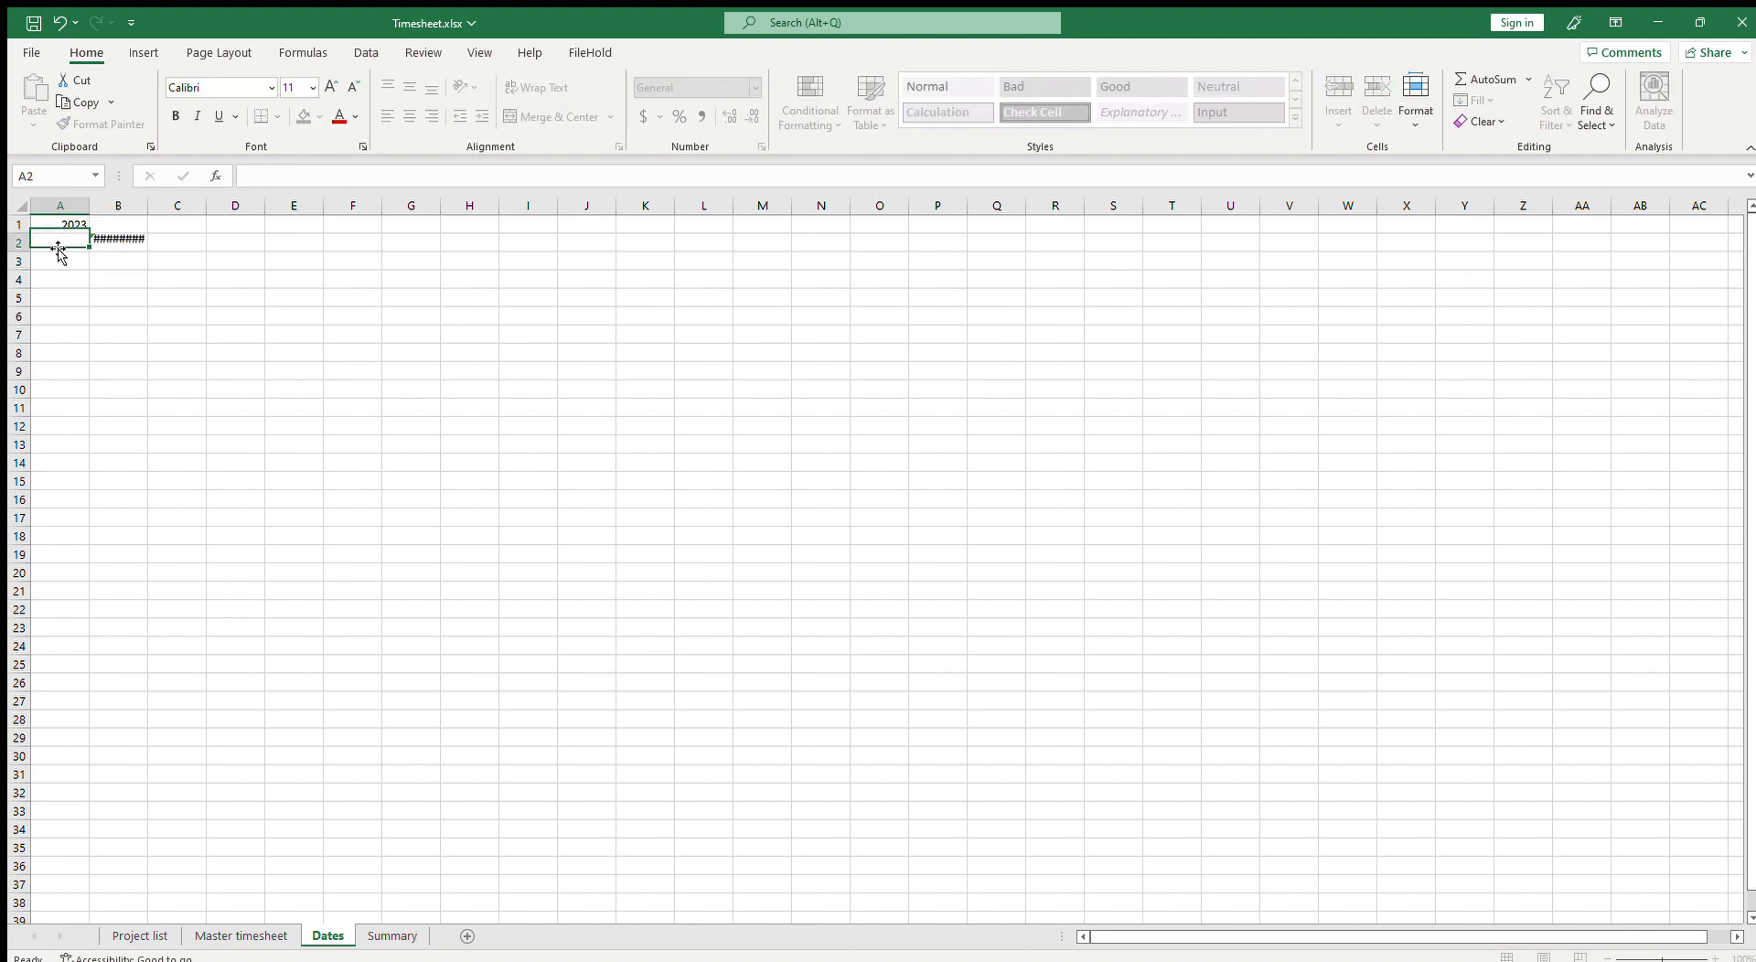
type("1")
key("Return")
type("2")
key("Return")
left_click_drag(64, 243, 90, 454)
Step: Enter the formula =B2+1 in C2 to give the next day's date
left_click(135, 243)
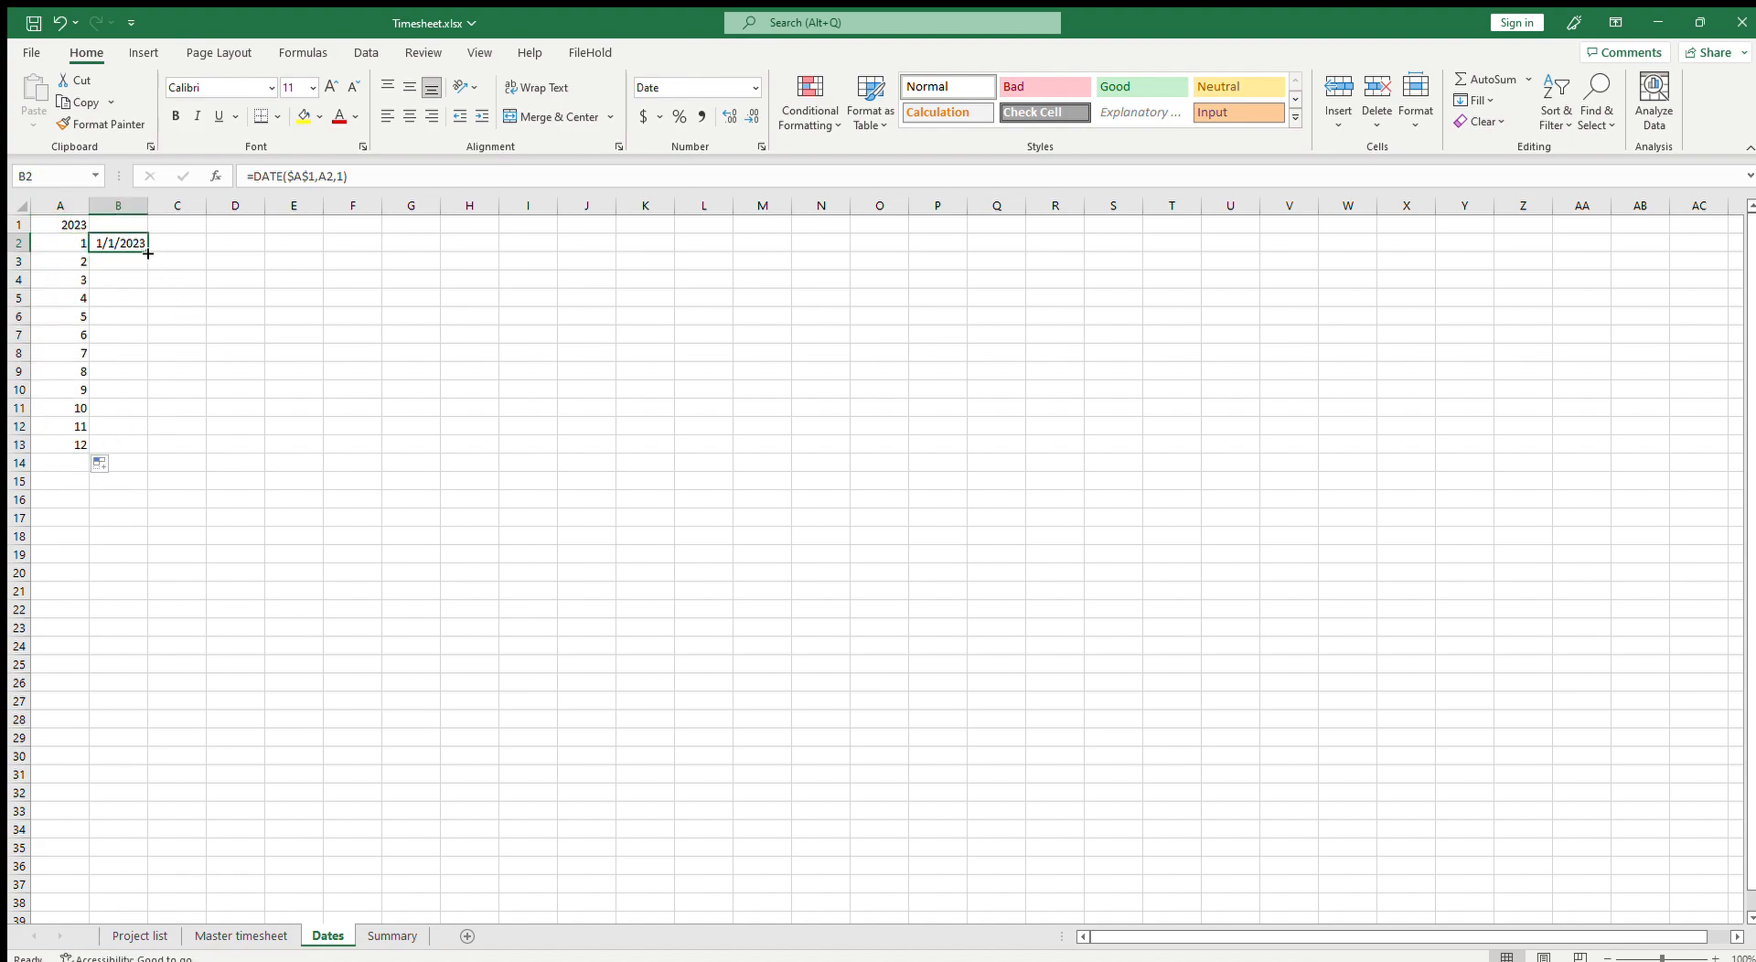
left_click(169, 247)
type("=")
key("Left")
key("Return")
key("Up")
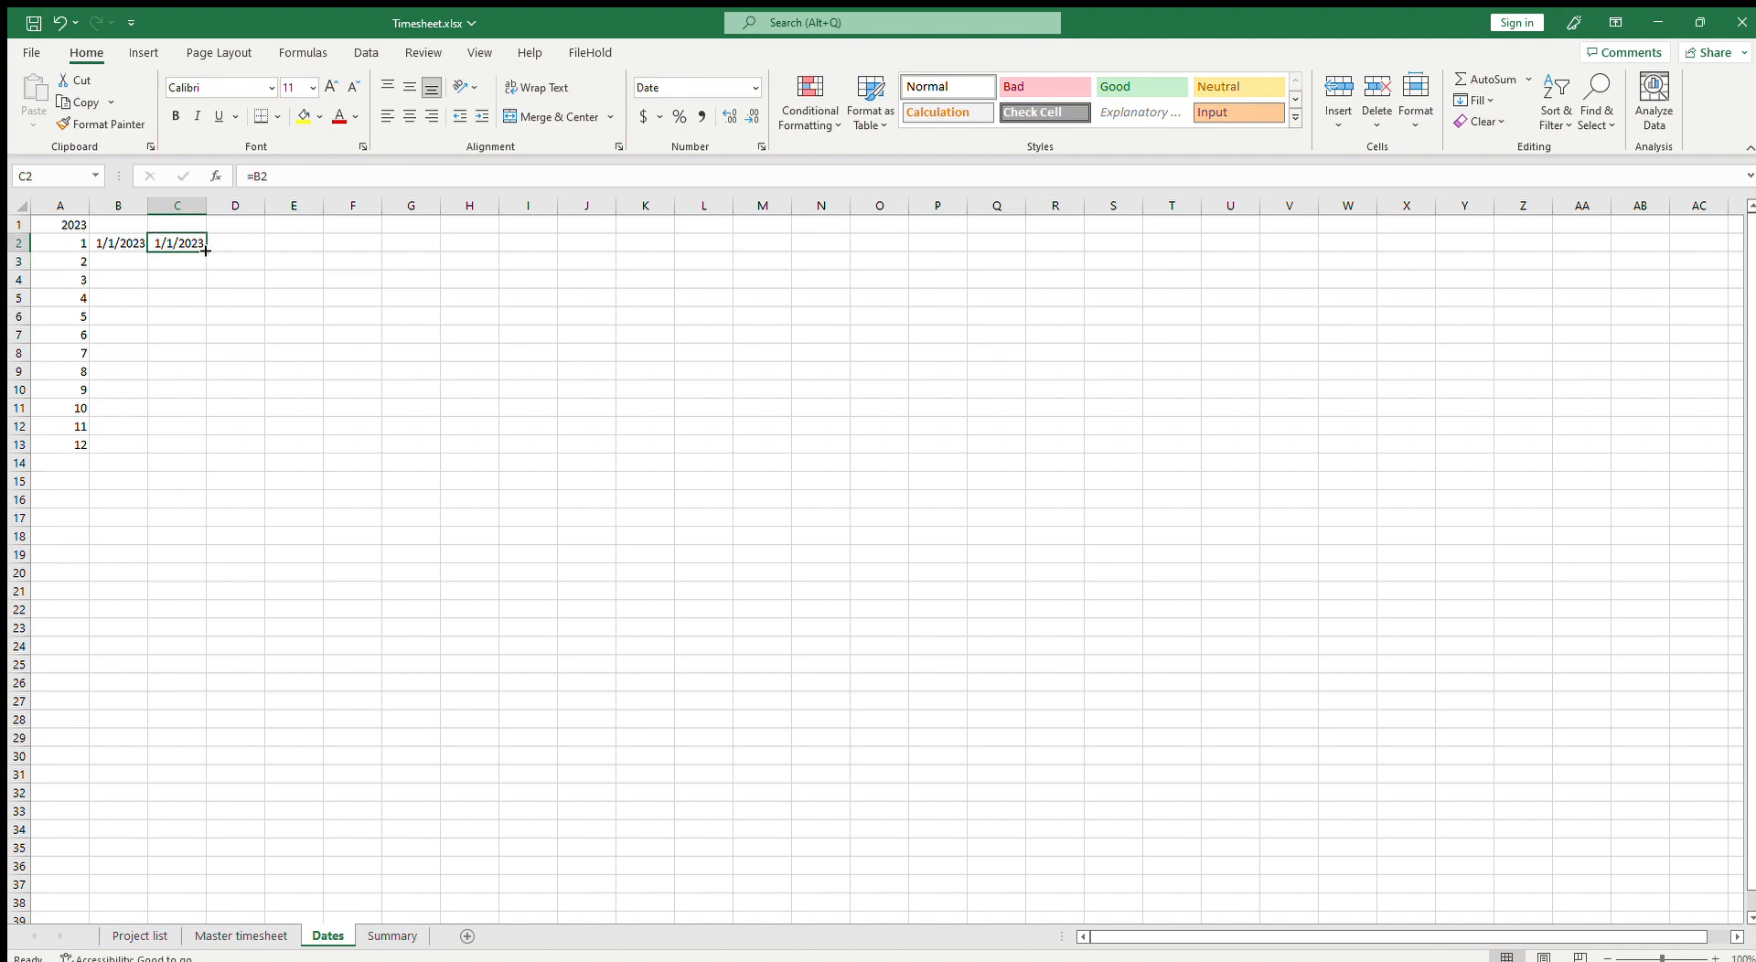
left_click(347, 177)
type("+1")
key("Return")
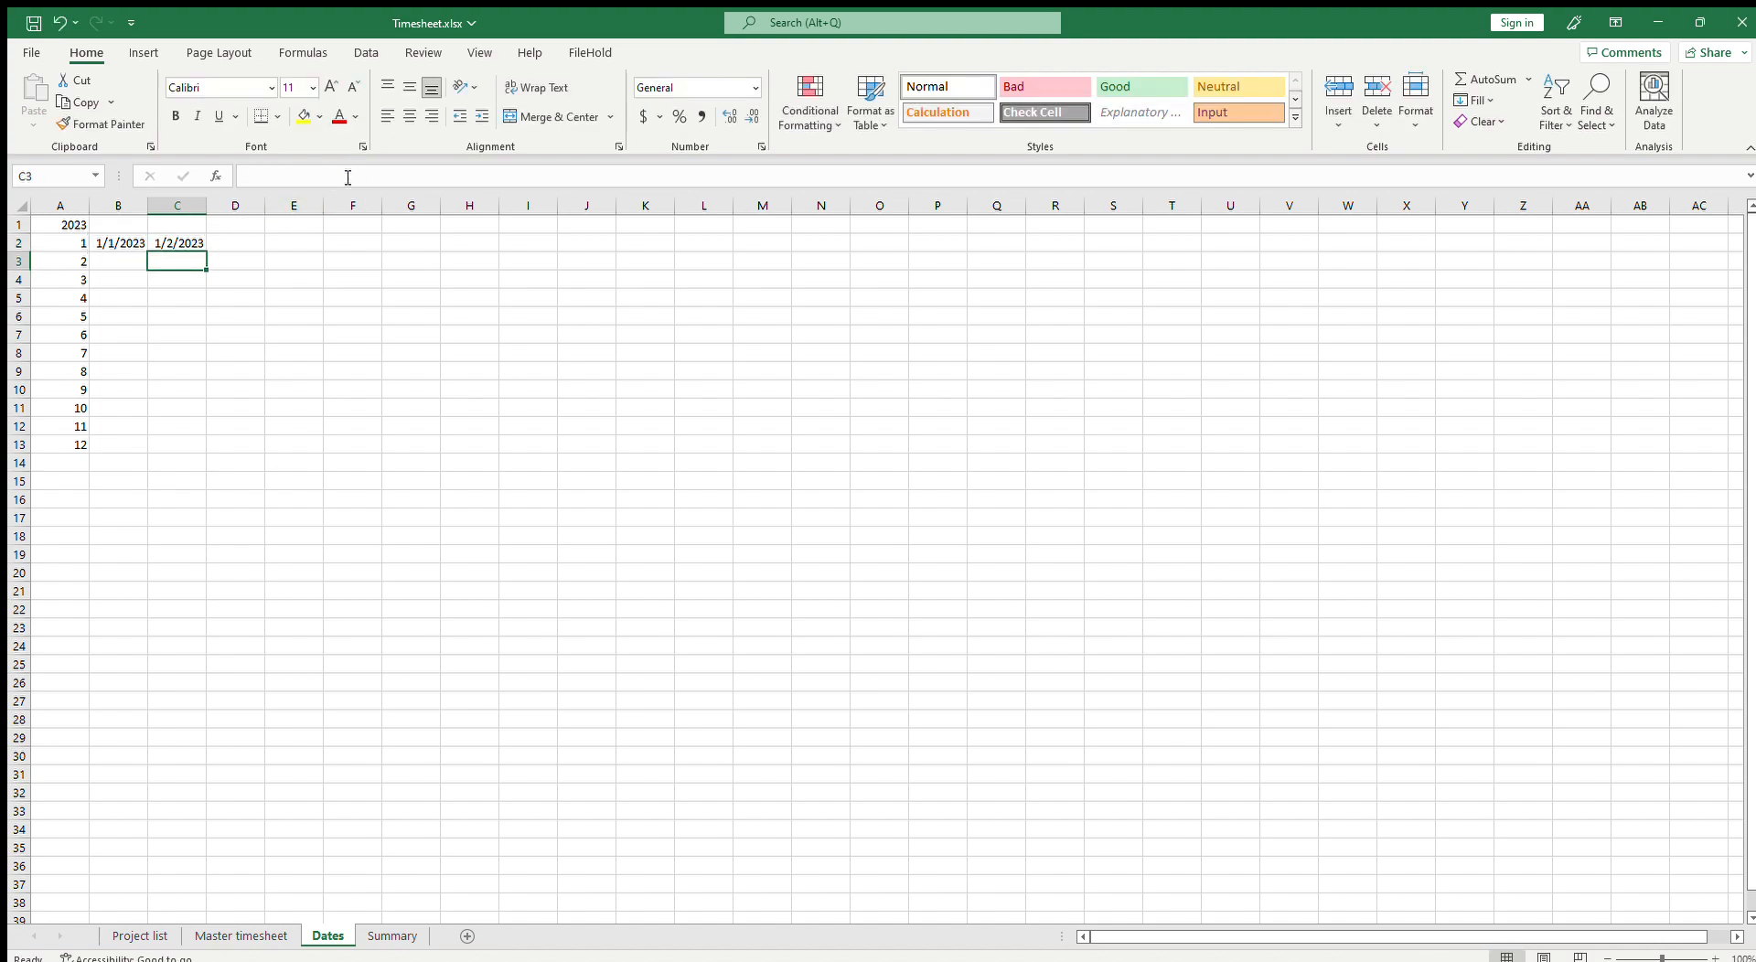
Step: Fill the C2 formula across row 2 to column AP
left_click(178, 244)
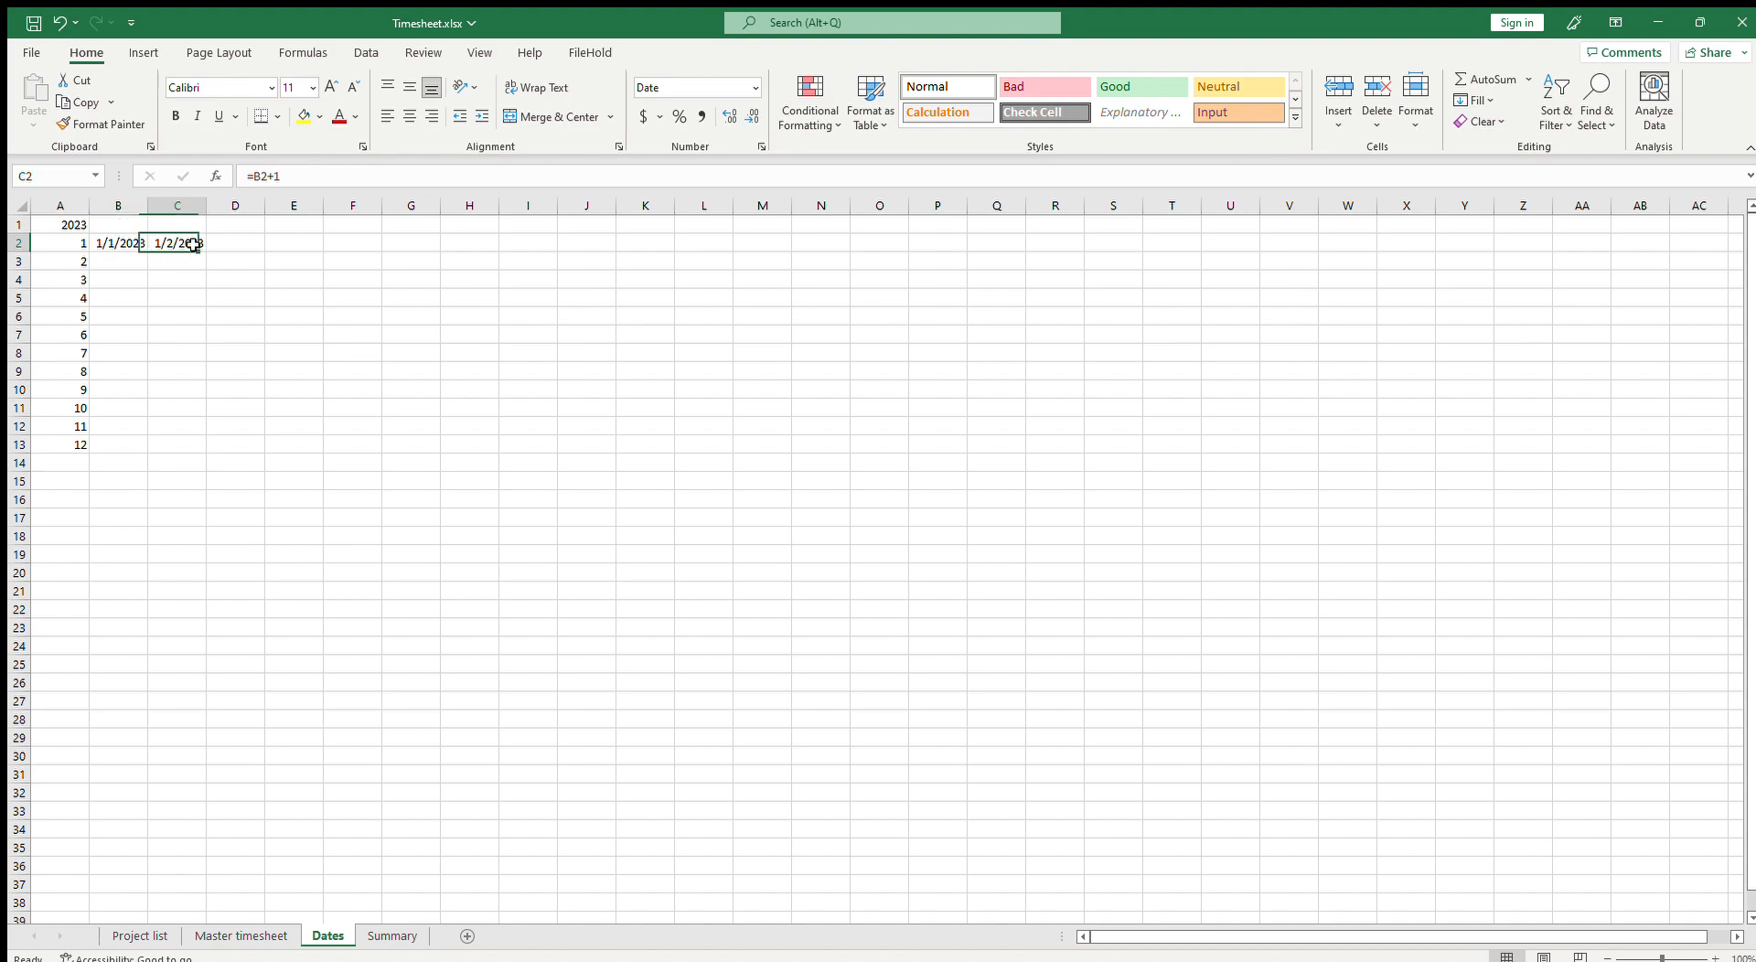
left_click_drag(207, 252, 1669, 252)
left_click(263, 249)
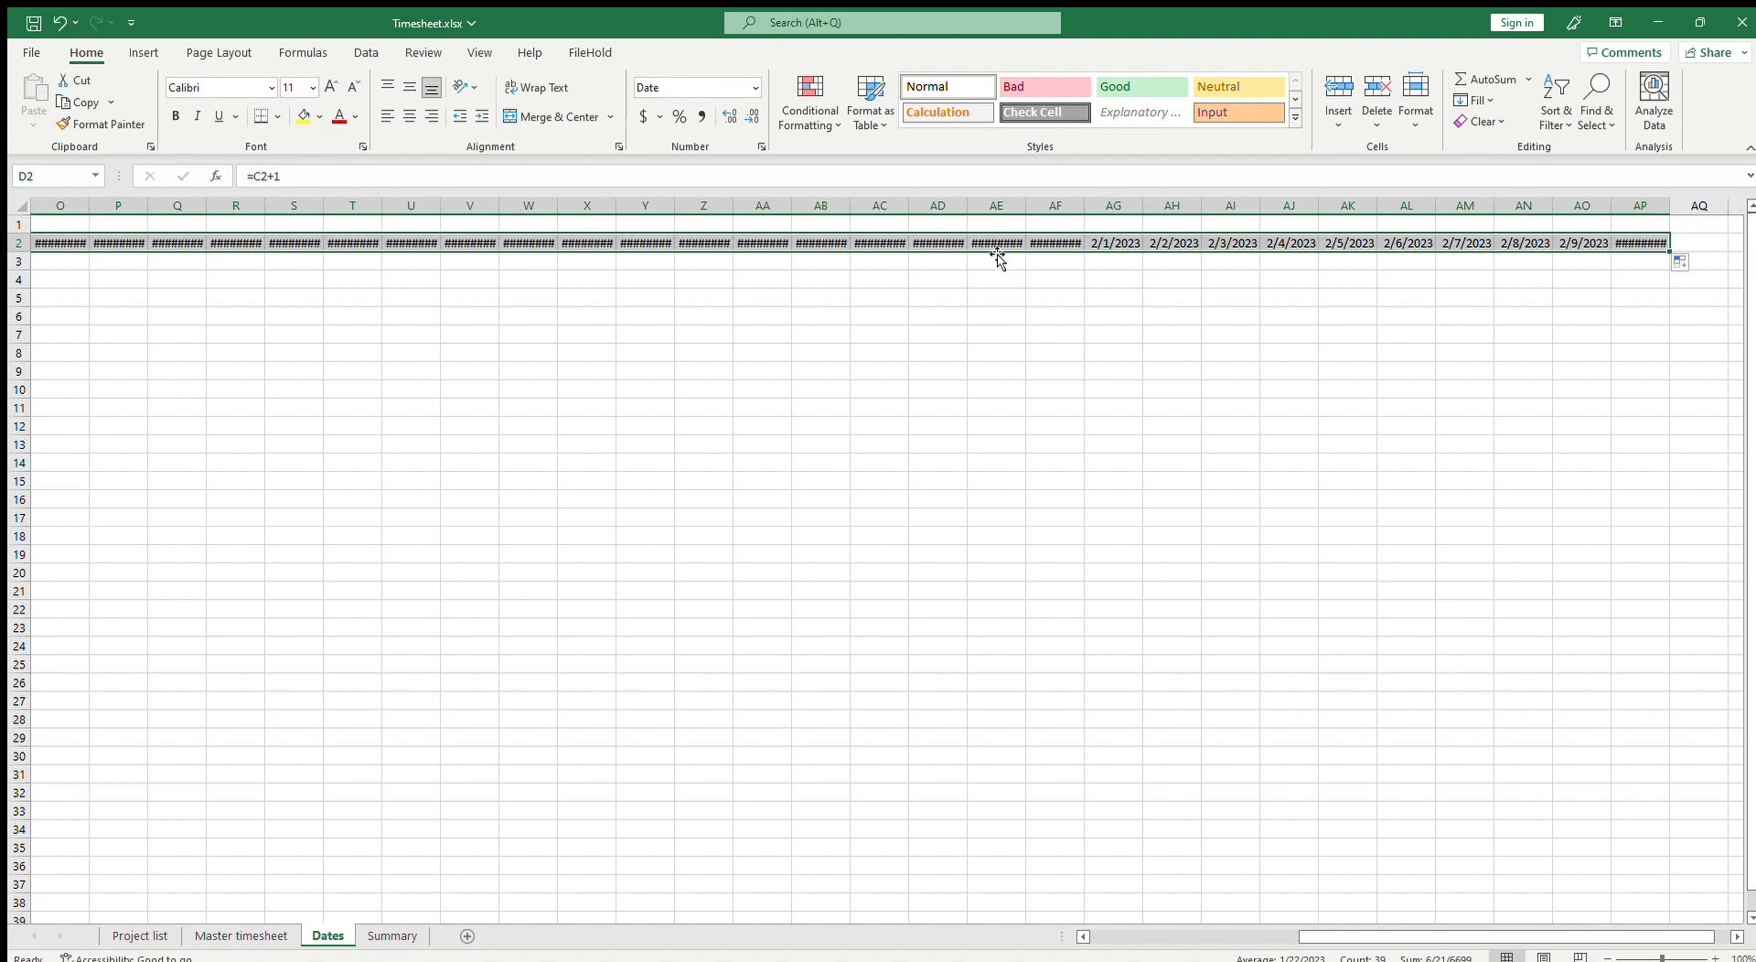
Step: Autofit the widths of the date columns so the dates display fully
left_click_drag(1652, 207, 37, 205)
left_click_drag(1413, 935, 1753, 929)
left_click(1735, 937)
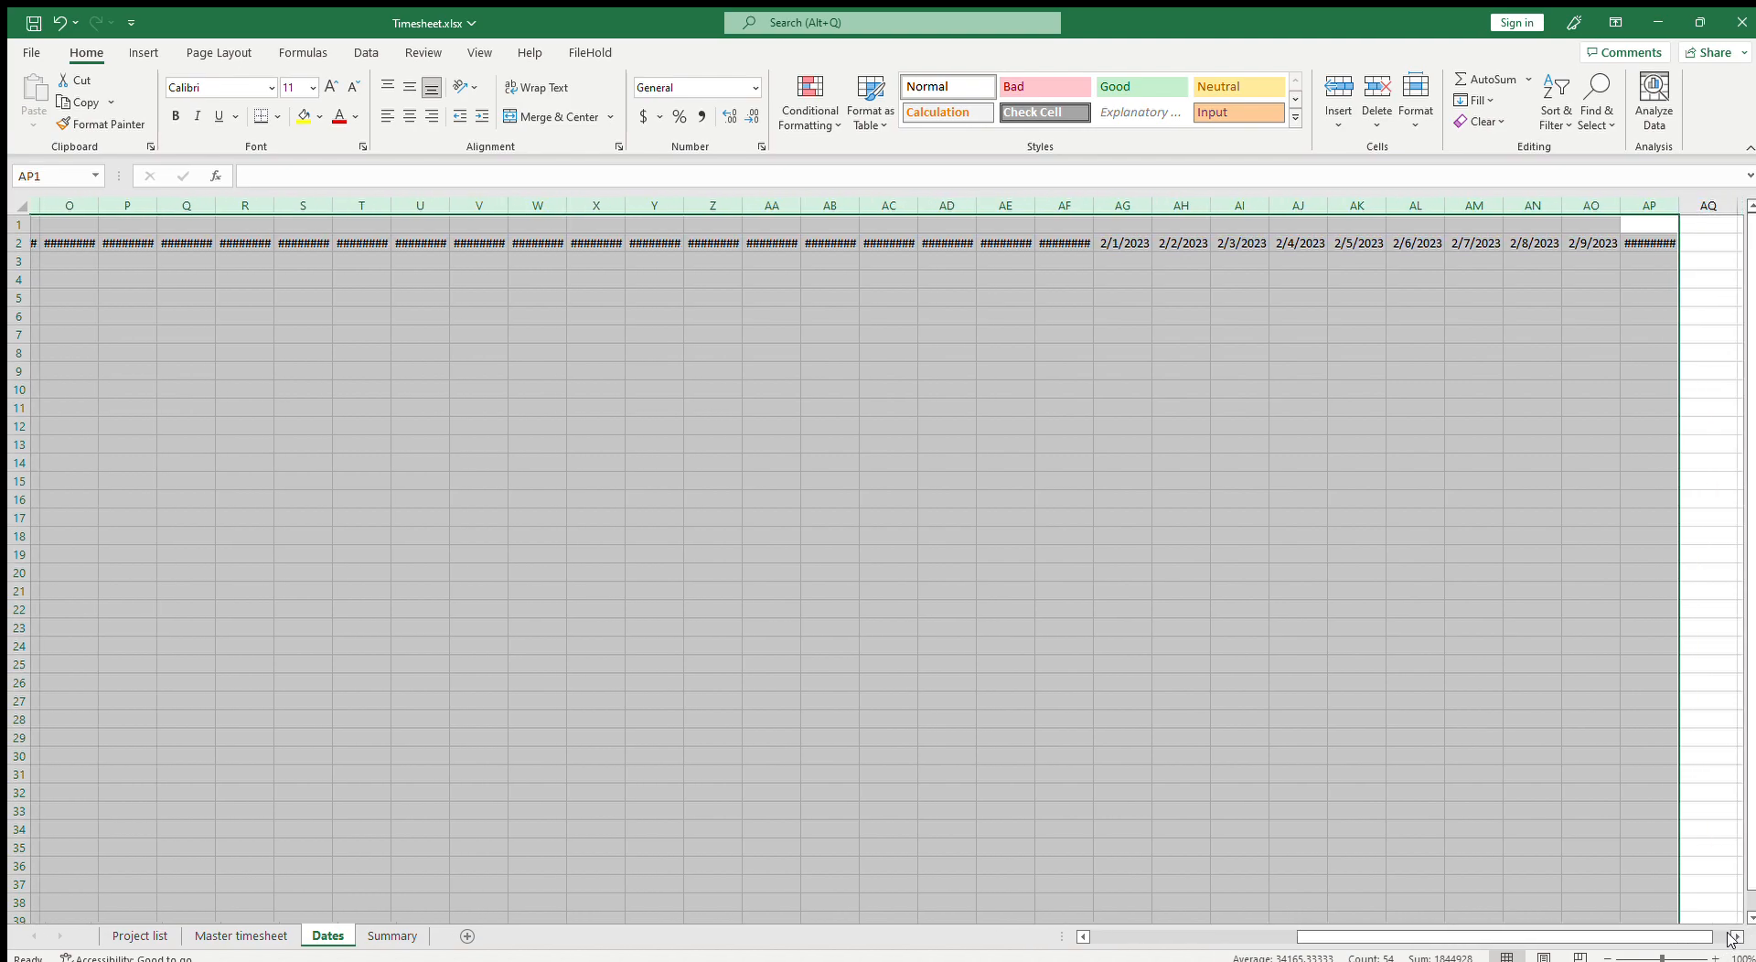
double_click(1669, 210)
Step: Clear the February dates in AG2:AP2 so row 2 ends at AF2
left_click(1345, 243)
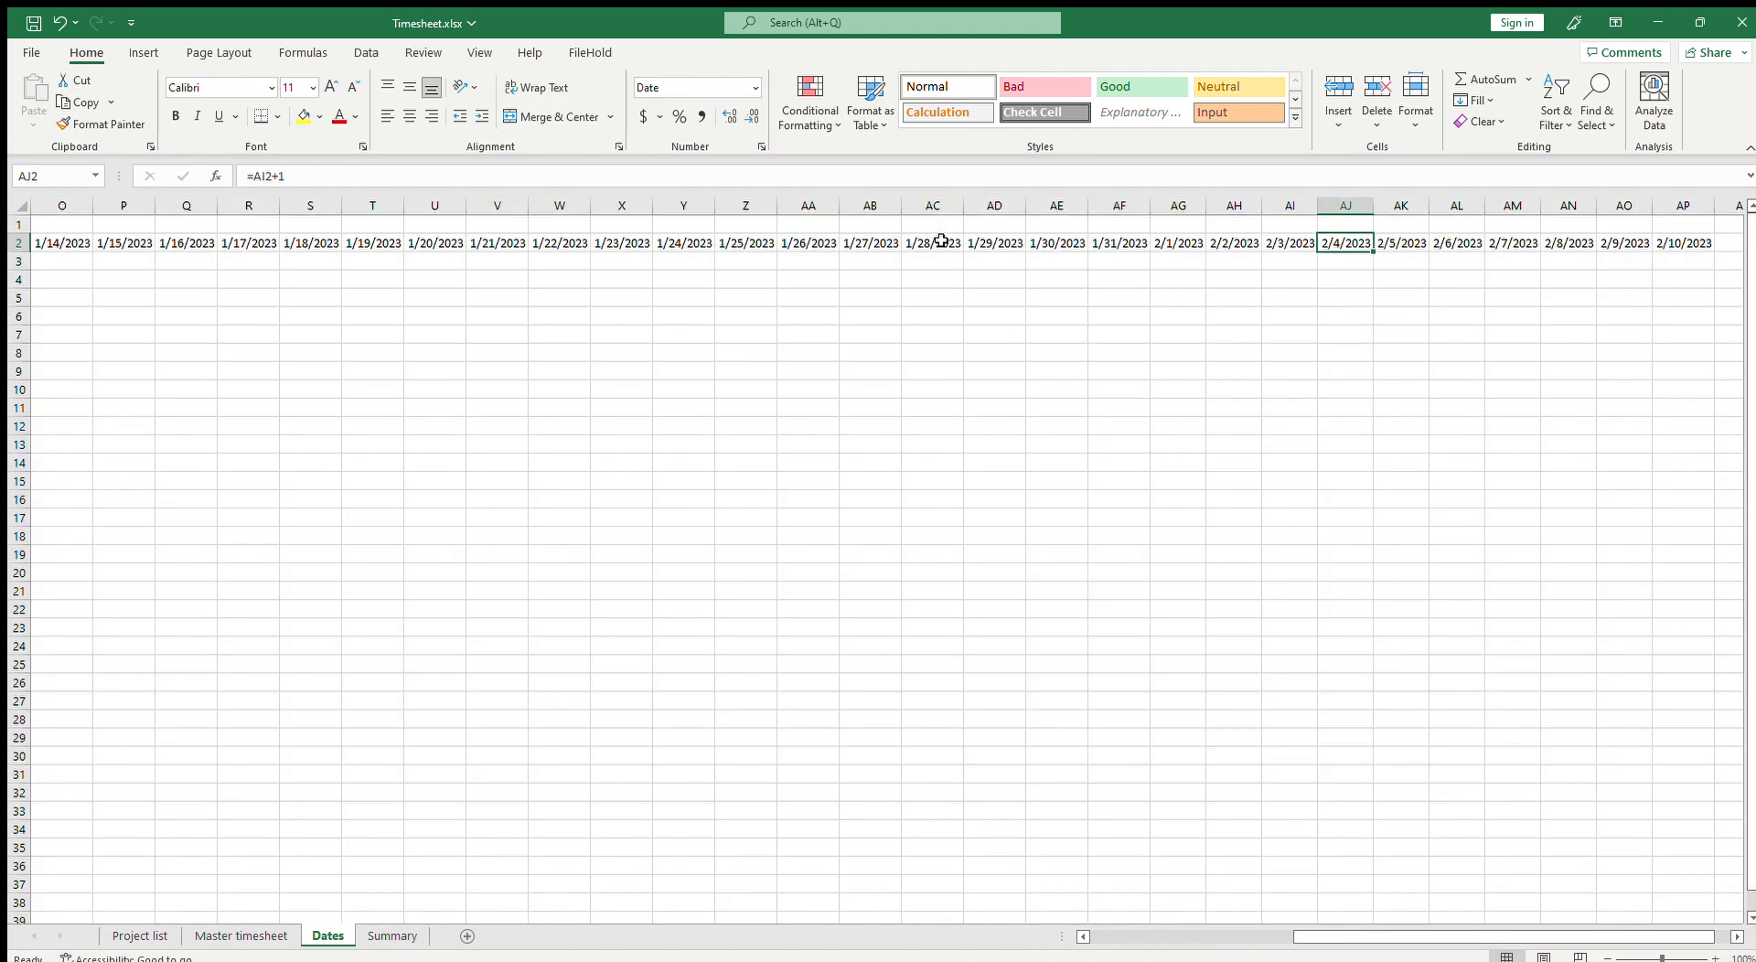
left_click_drag(1164, 253, 1699, 245)
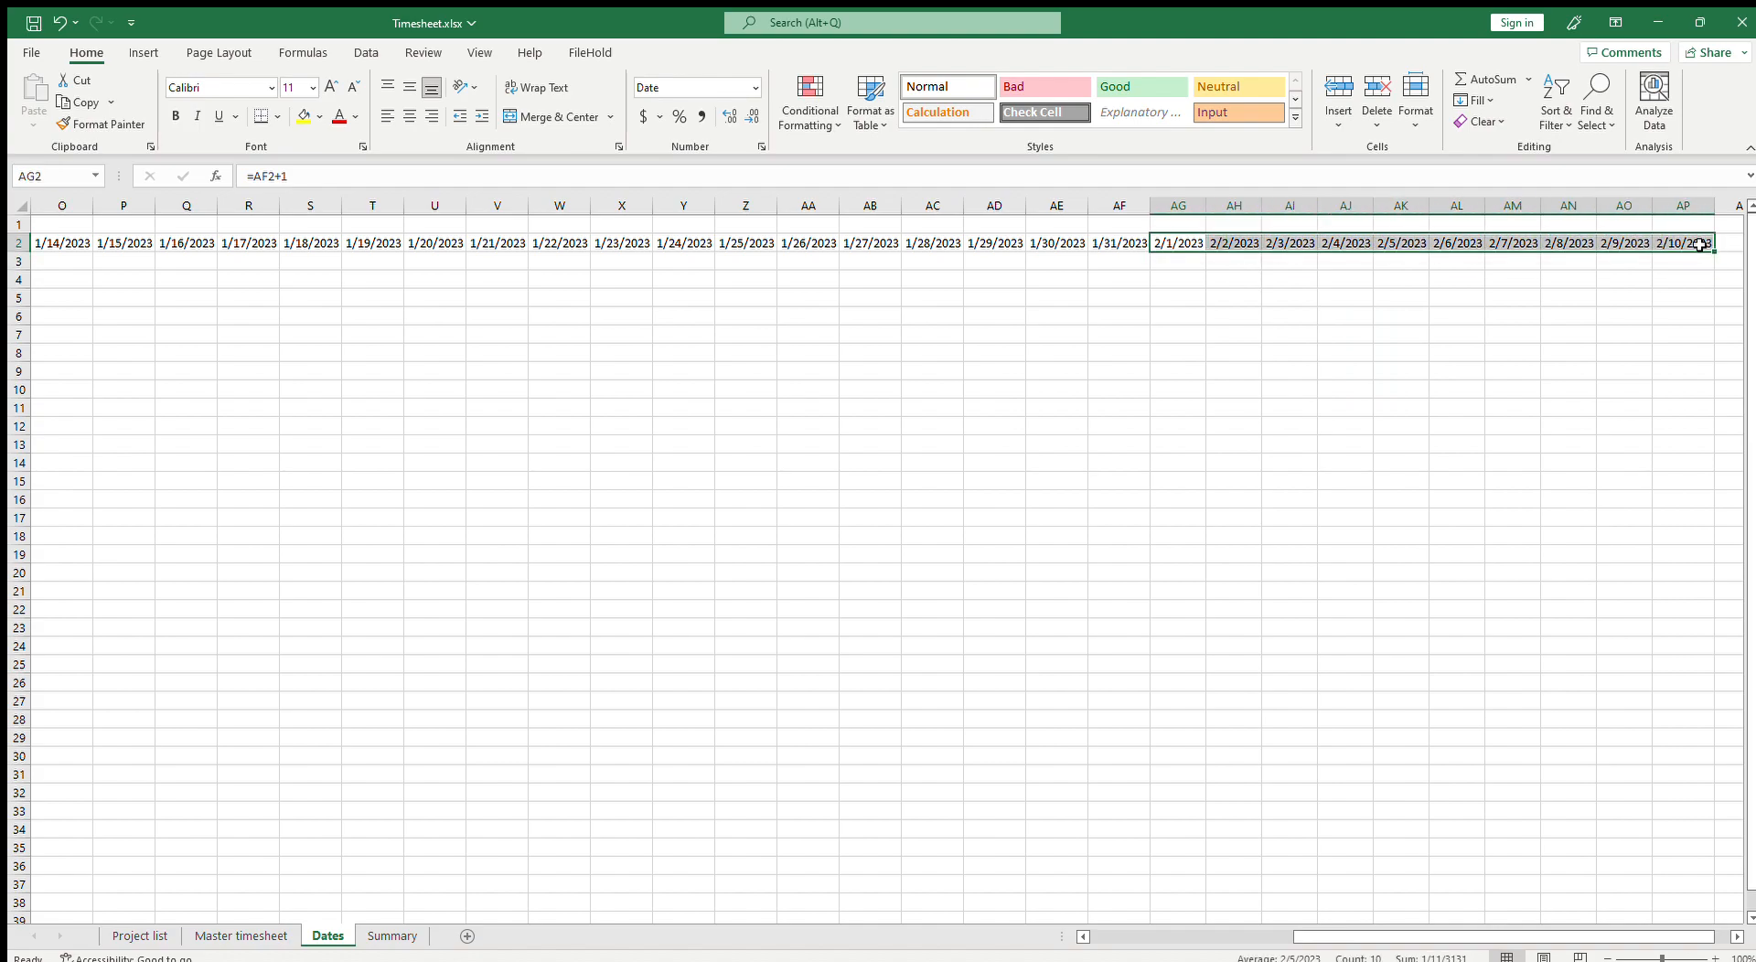
key("Delete")
Step: Copy the January date formulas in B2:AF2 and paste them into rows 3 to 13 for the other months
key("Left")
key("shift+Left")
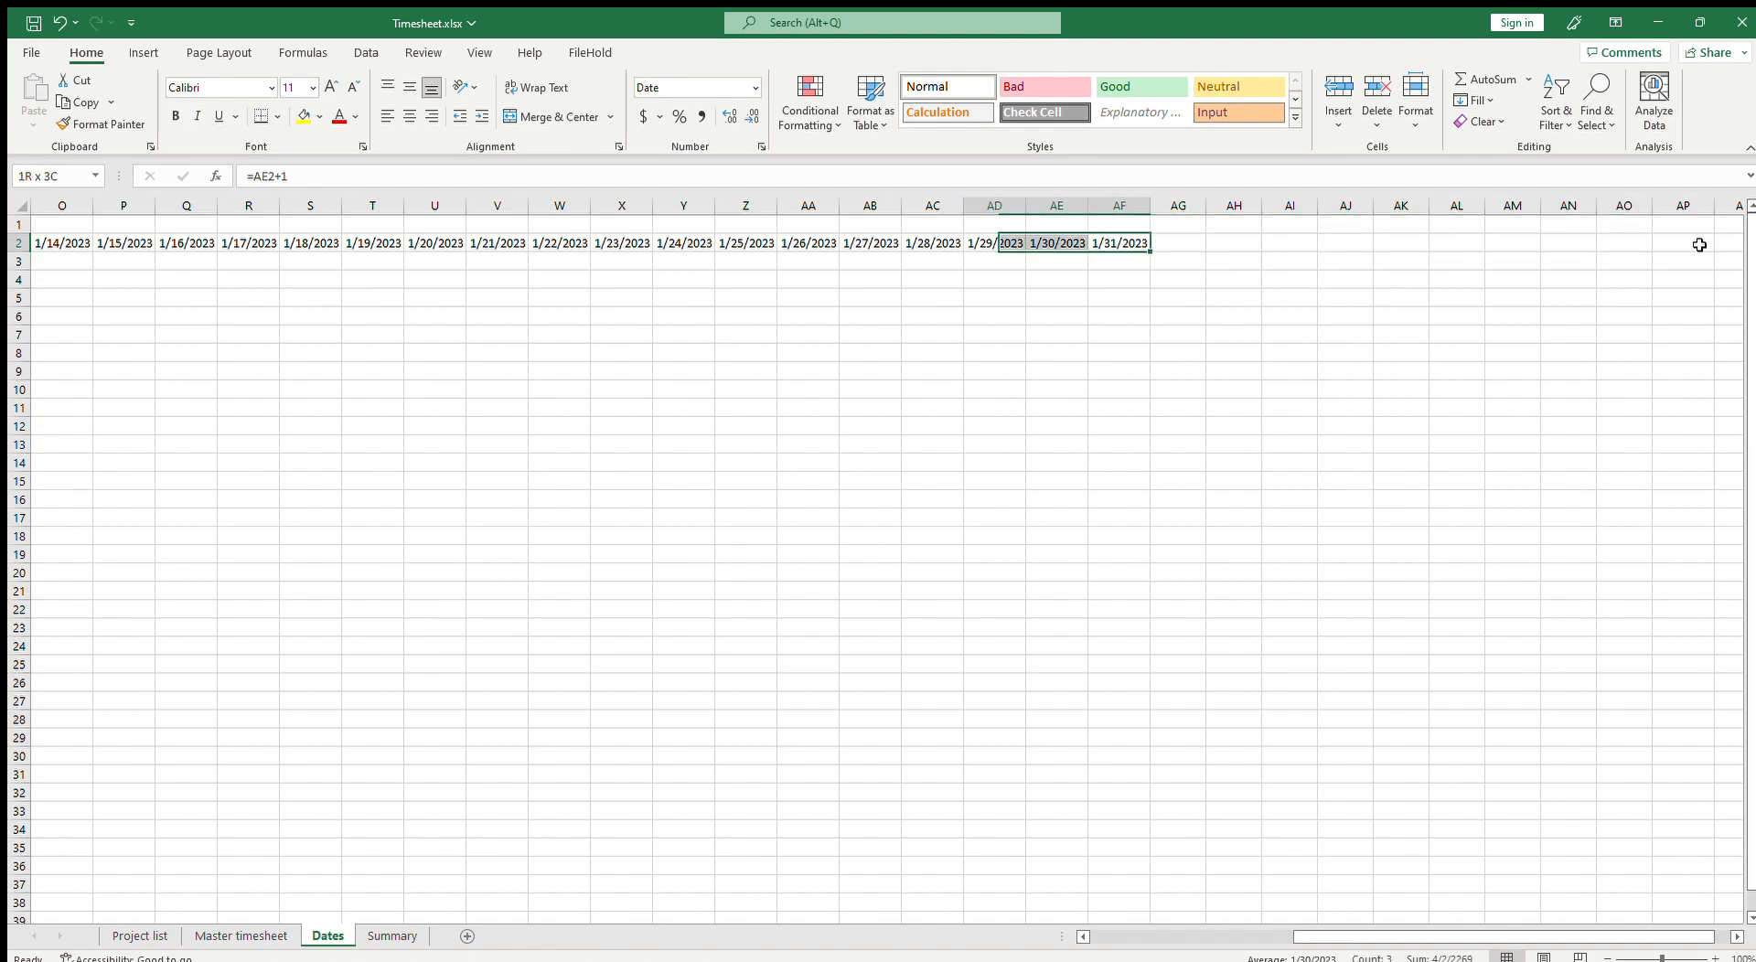
key("shift+Left")
key("shift+Left")
key("shift+Left")
key("shift+Left")
key("shift+Left")
key("shift+Left")
key("shift+Left")
key("shift+Left")
key("shift+Left")
key("shift+Left")
key("shift+Left")
key("shift+Left")
key("shift+Left")
key("shift+Left")
key("shift+Left")
key("shift+Left")
key("shift+Left")
key("shift+Left")
key("shift+Left")
key("shift+Left")
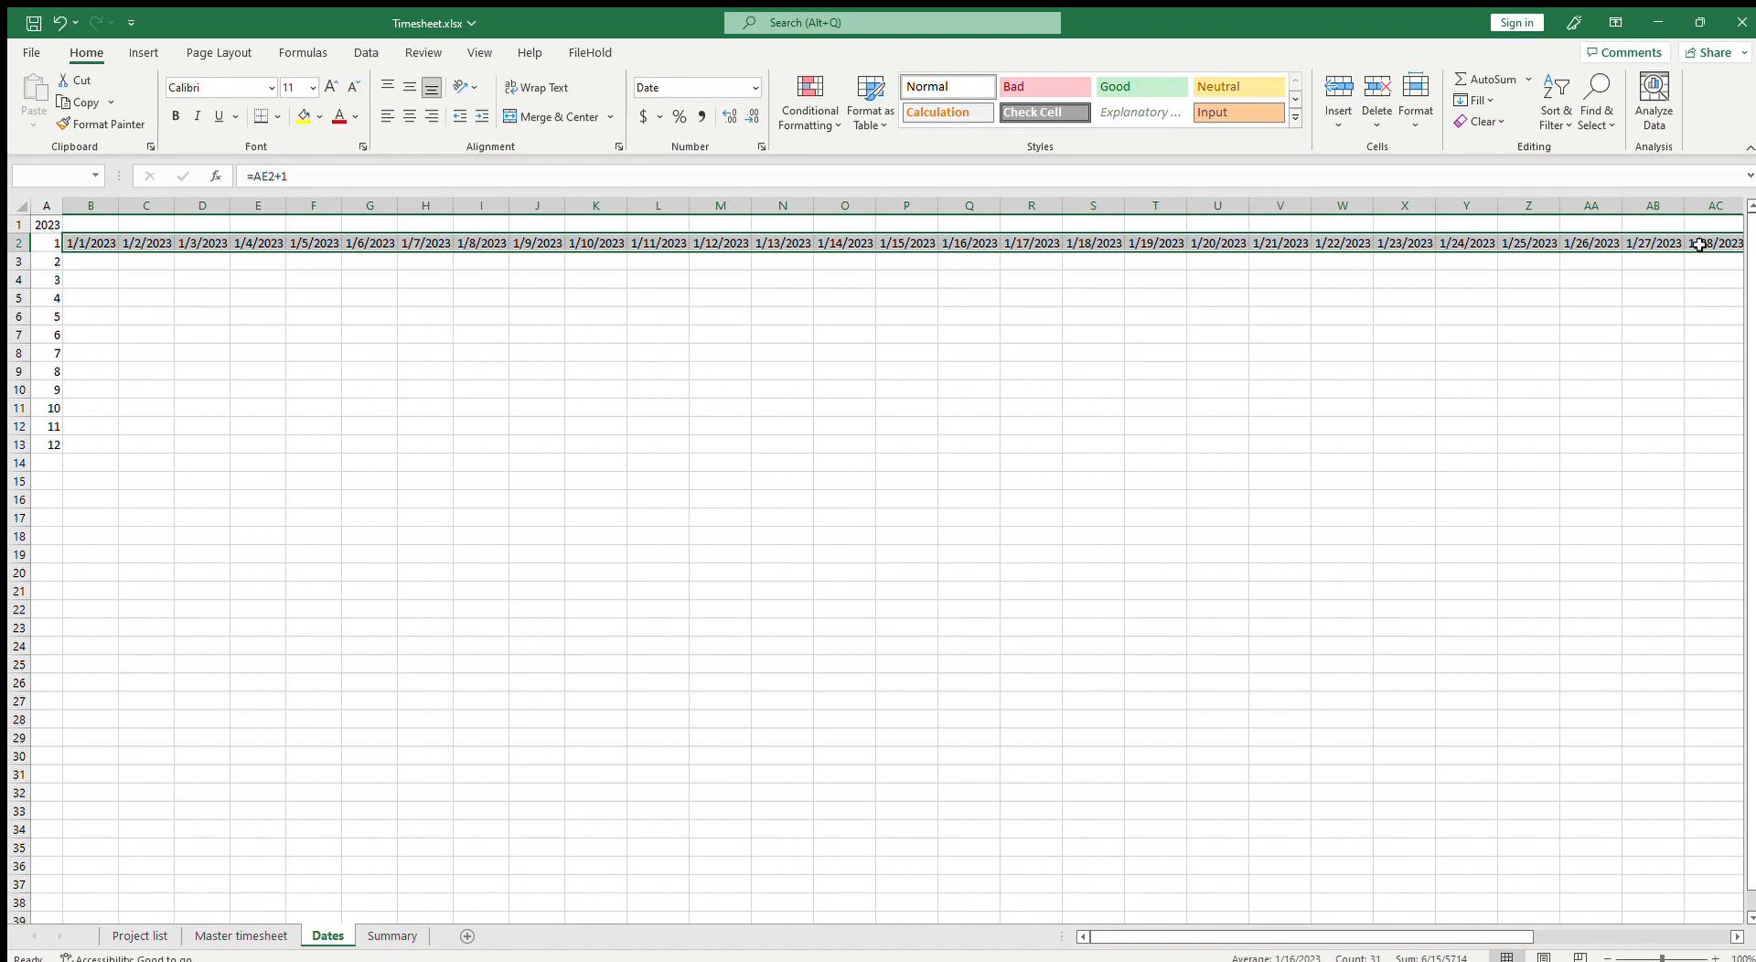
key("ctrl+c")
key("Down")
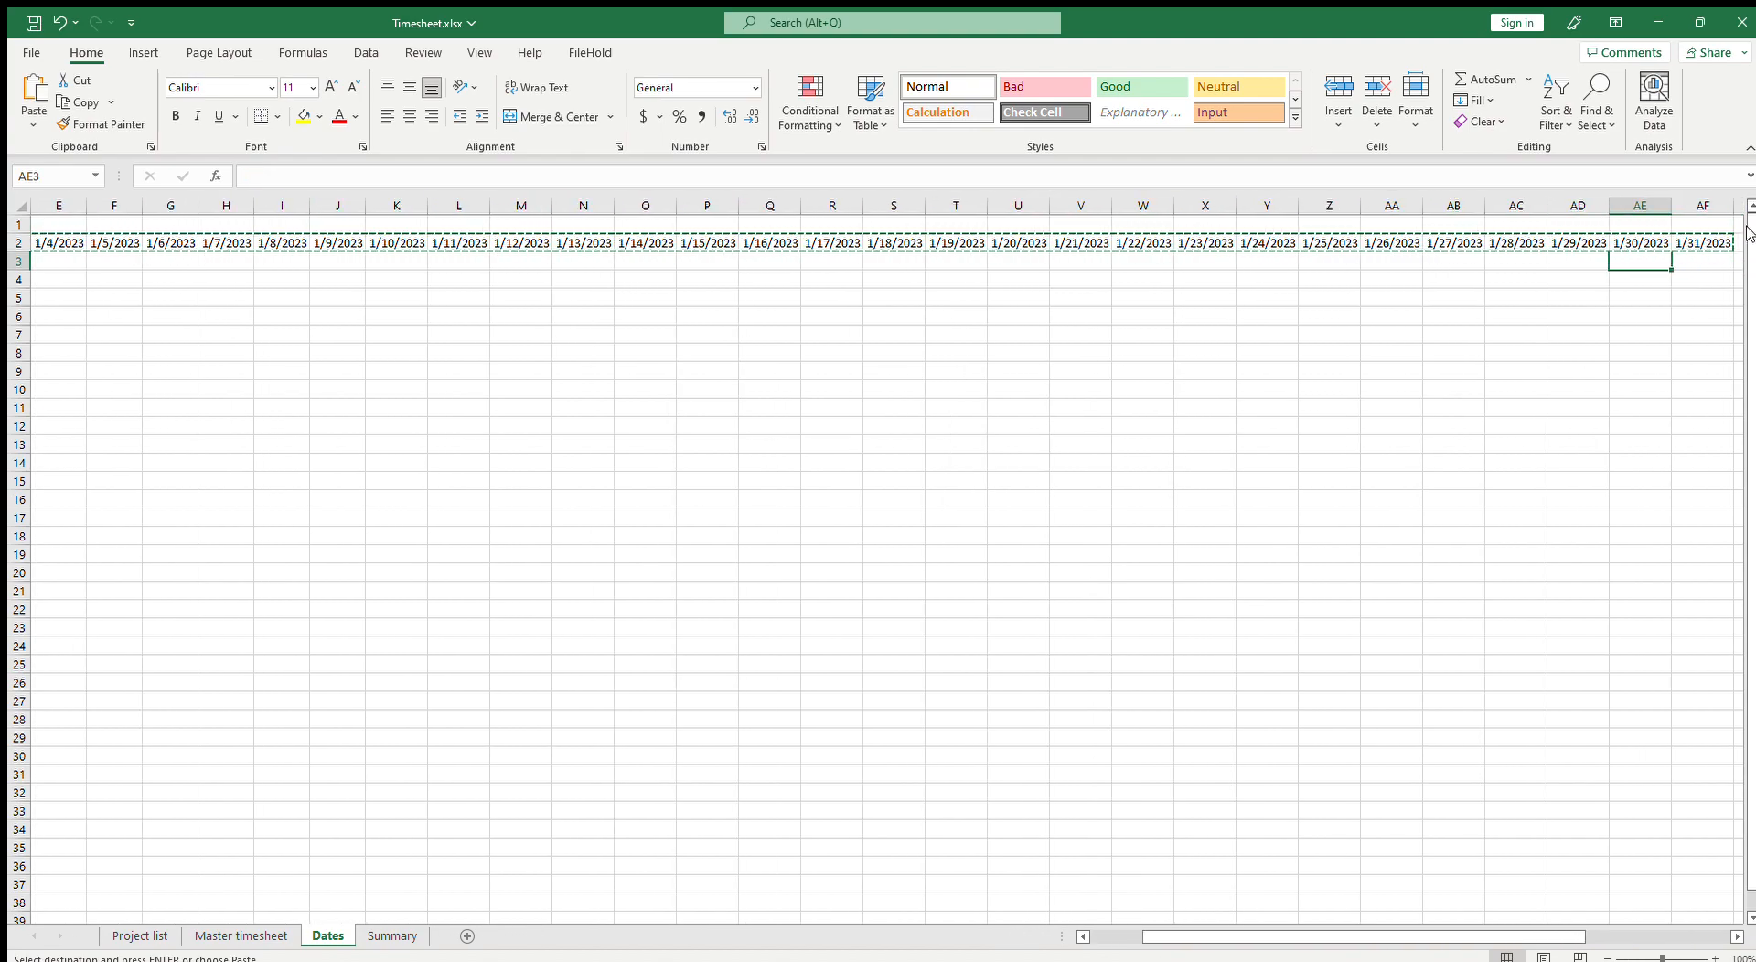
left_click_drag(1204, 946, 1039, 935)
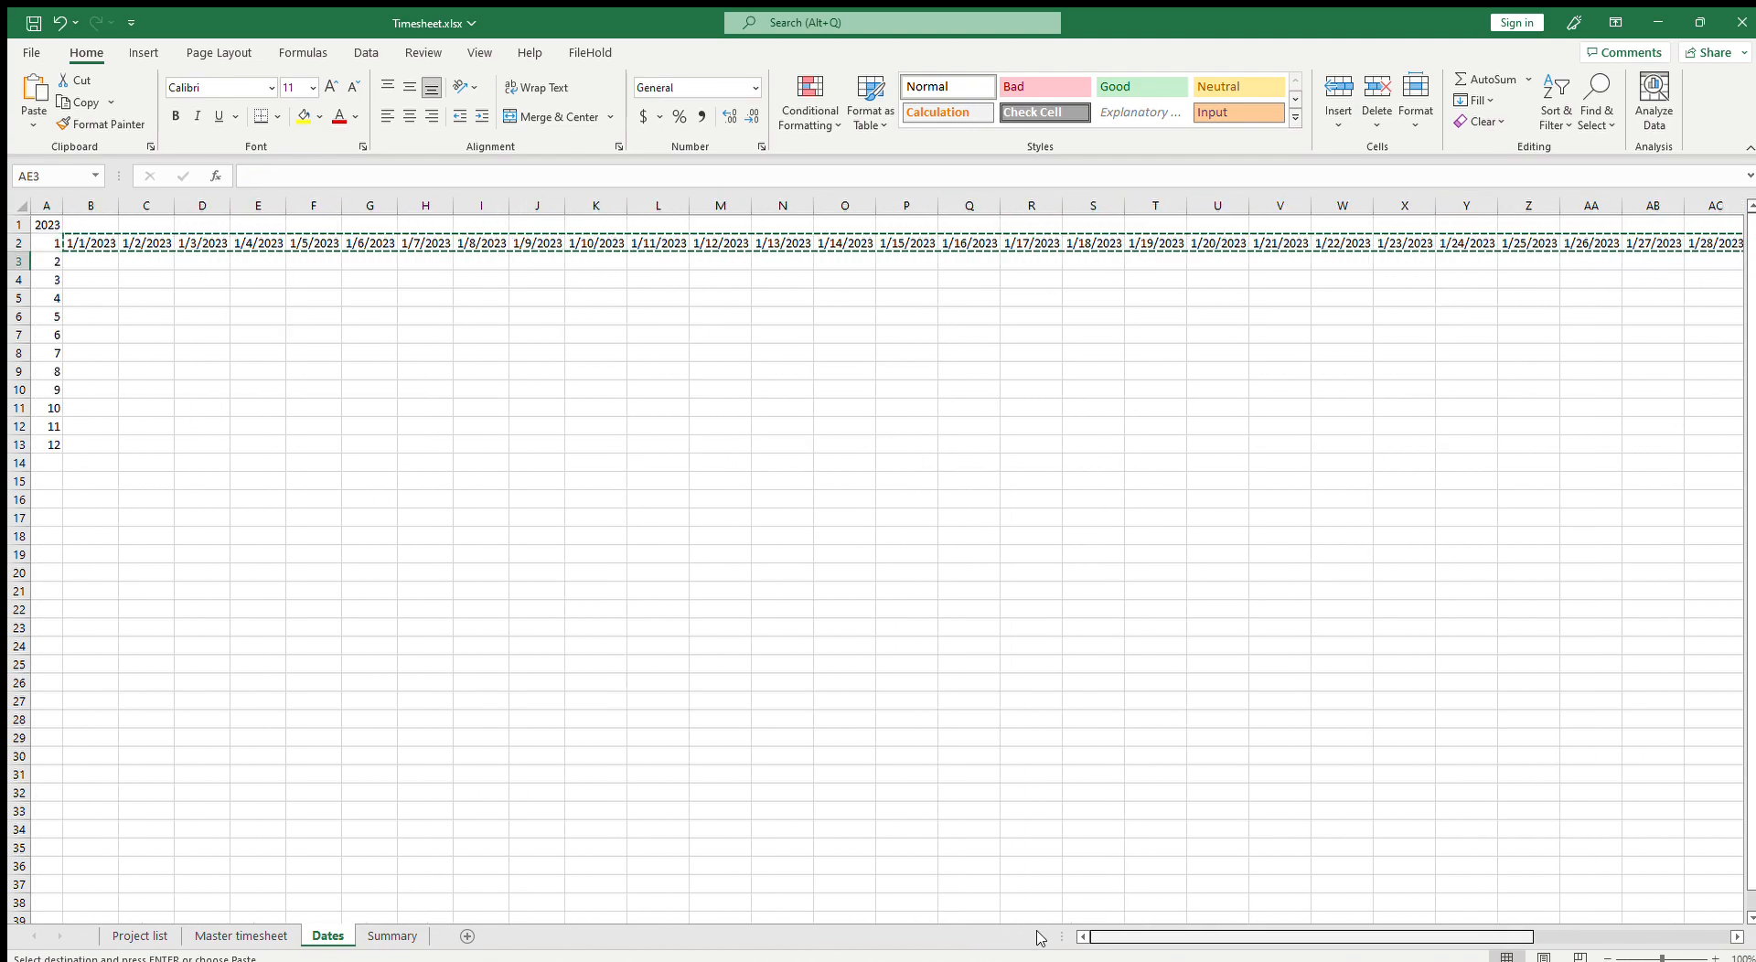
left_click(98, 245)
left_click_drag(88, 271, 94, 440)
key("ctrl+v")
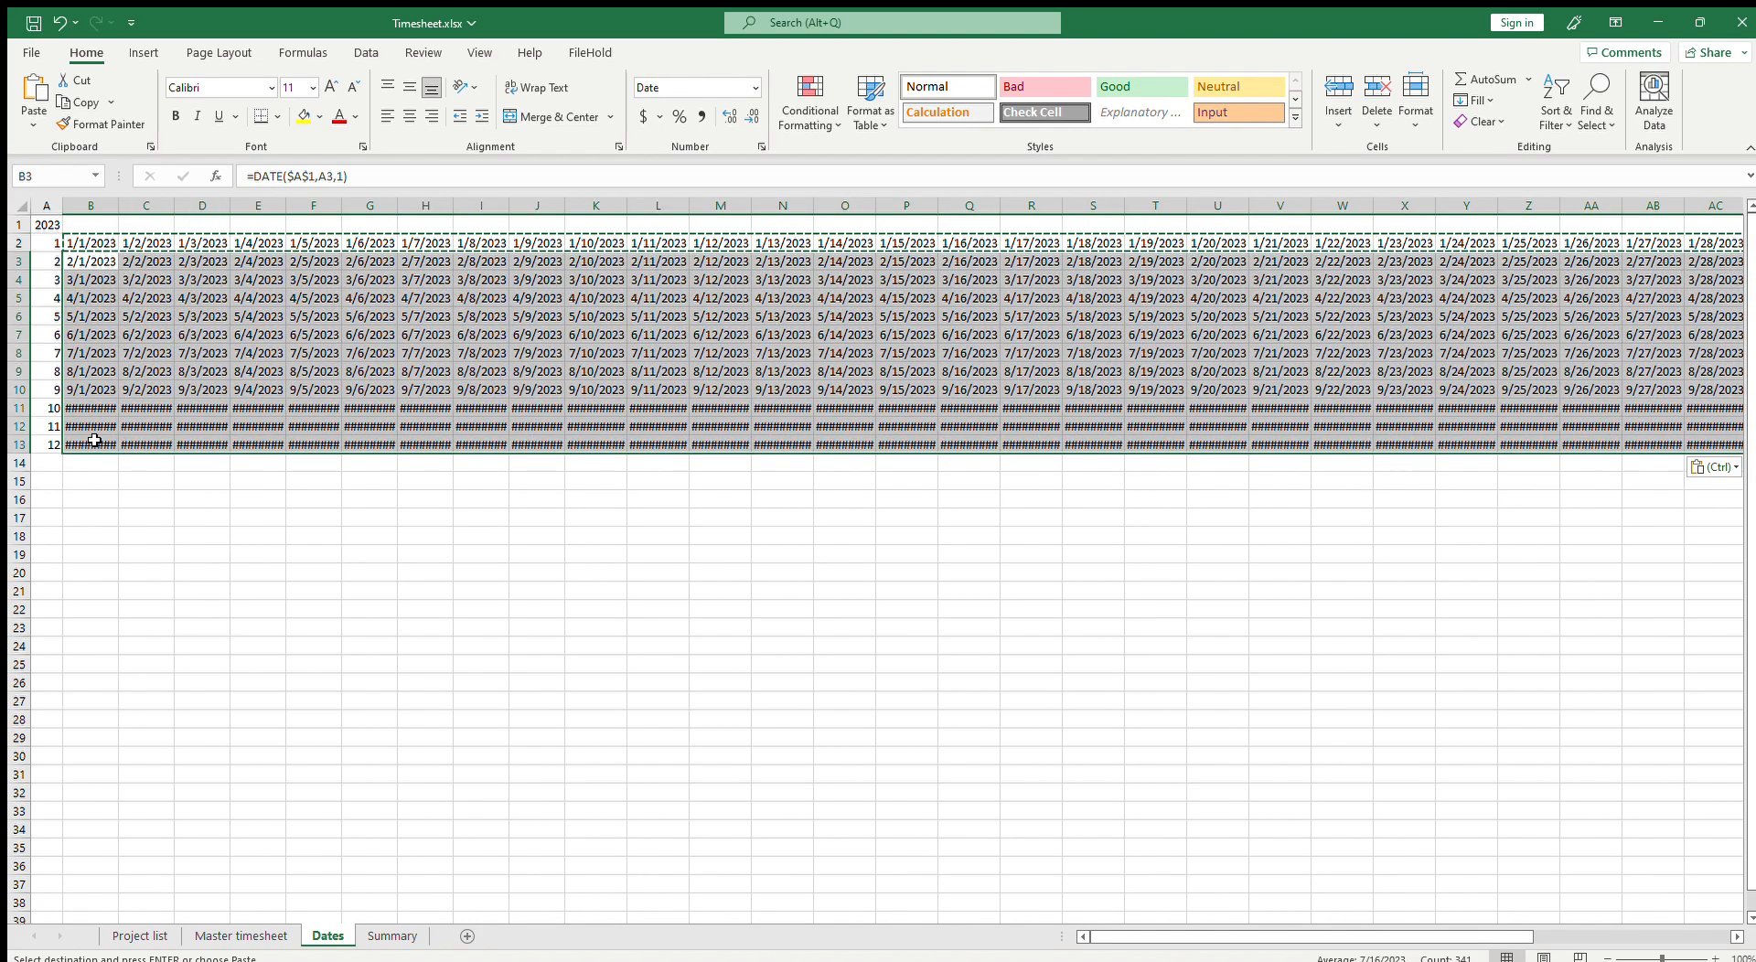
Step: Change the AD3 formula to =IF(DAY(AC3+1)=1,"",AC3+1) so it blanks dates past month end
left_click_drag(1340, 937, 1538, 939)
left_click(1083, 279)
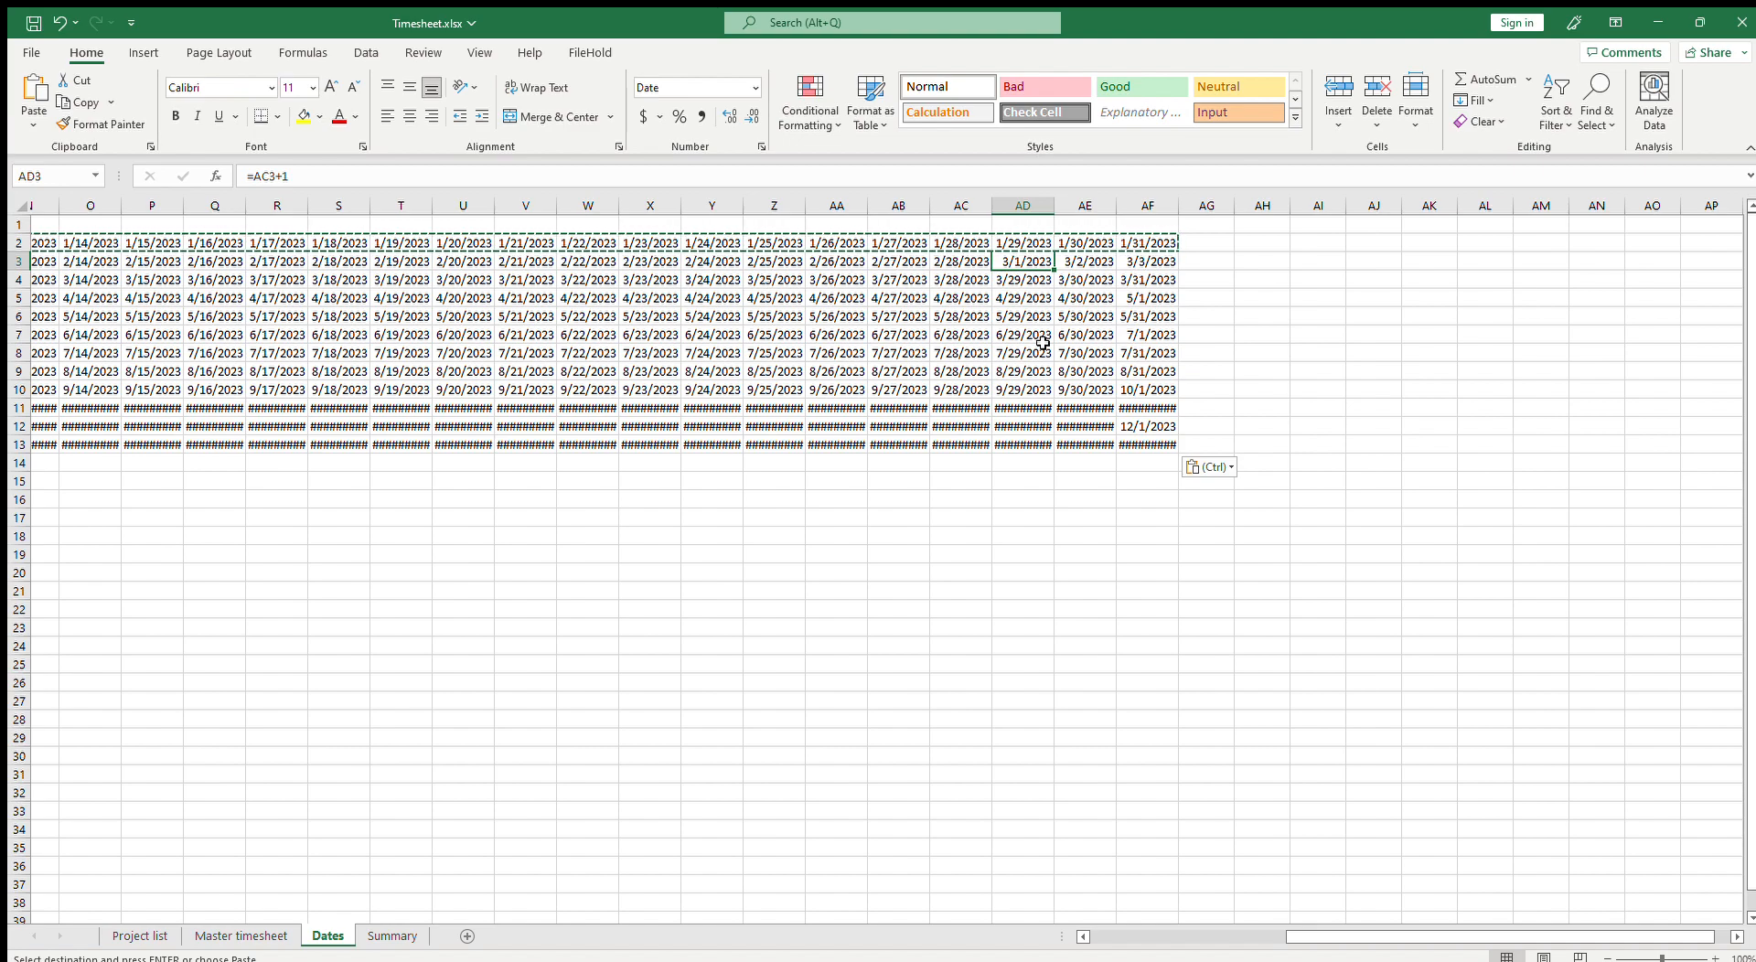
key("F2")
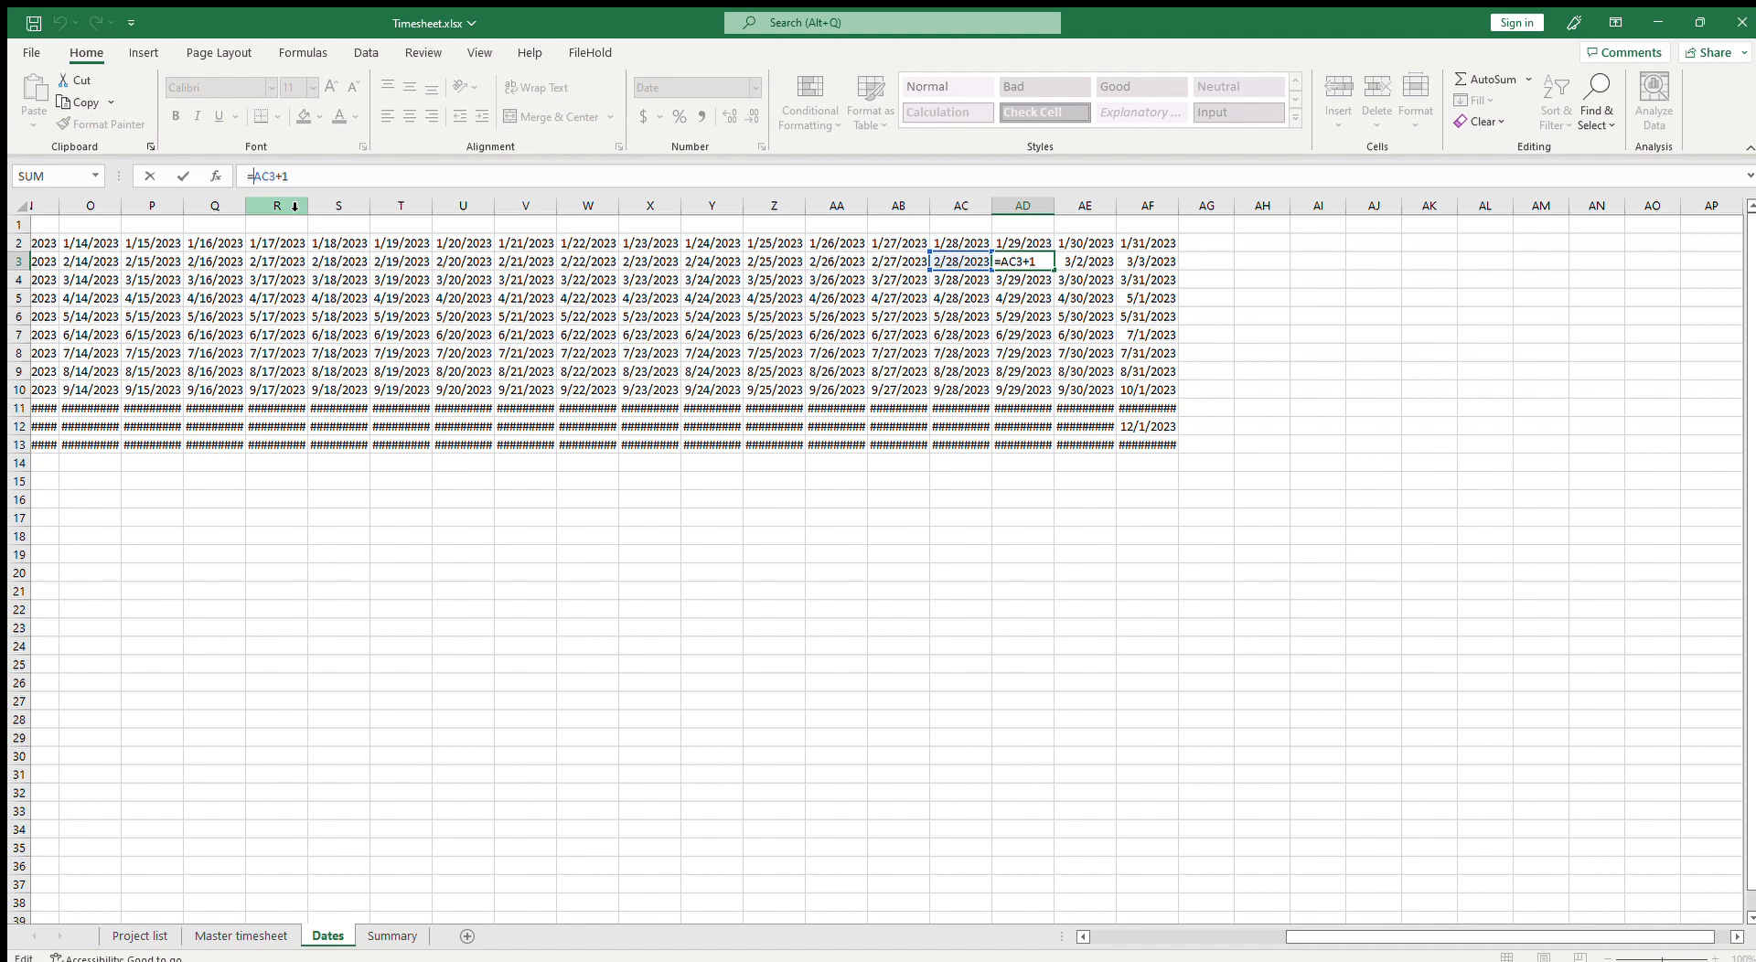
type("if(dat")
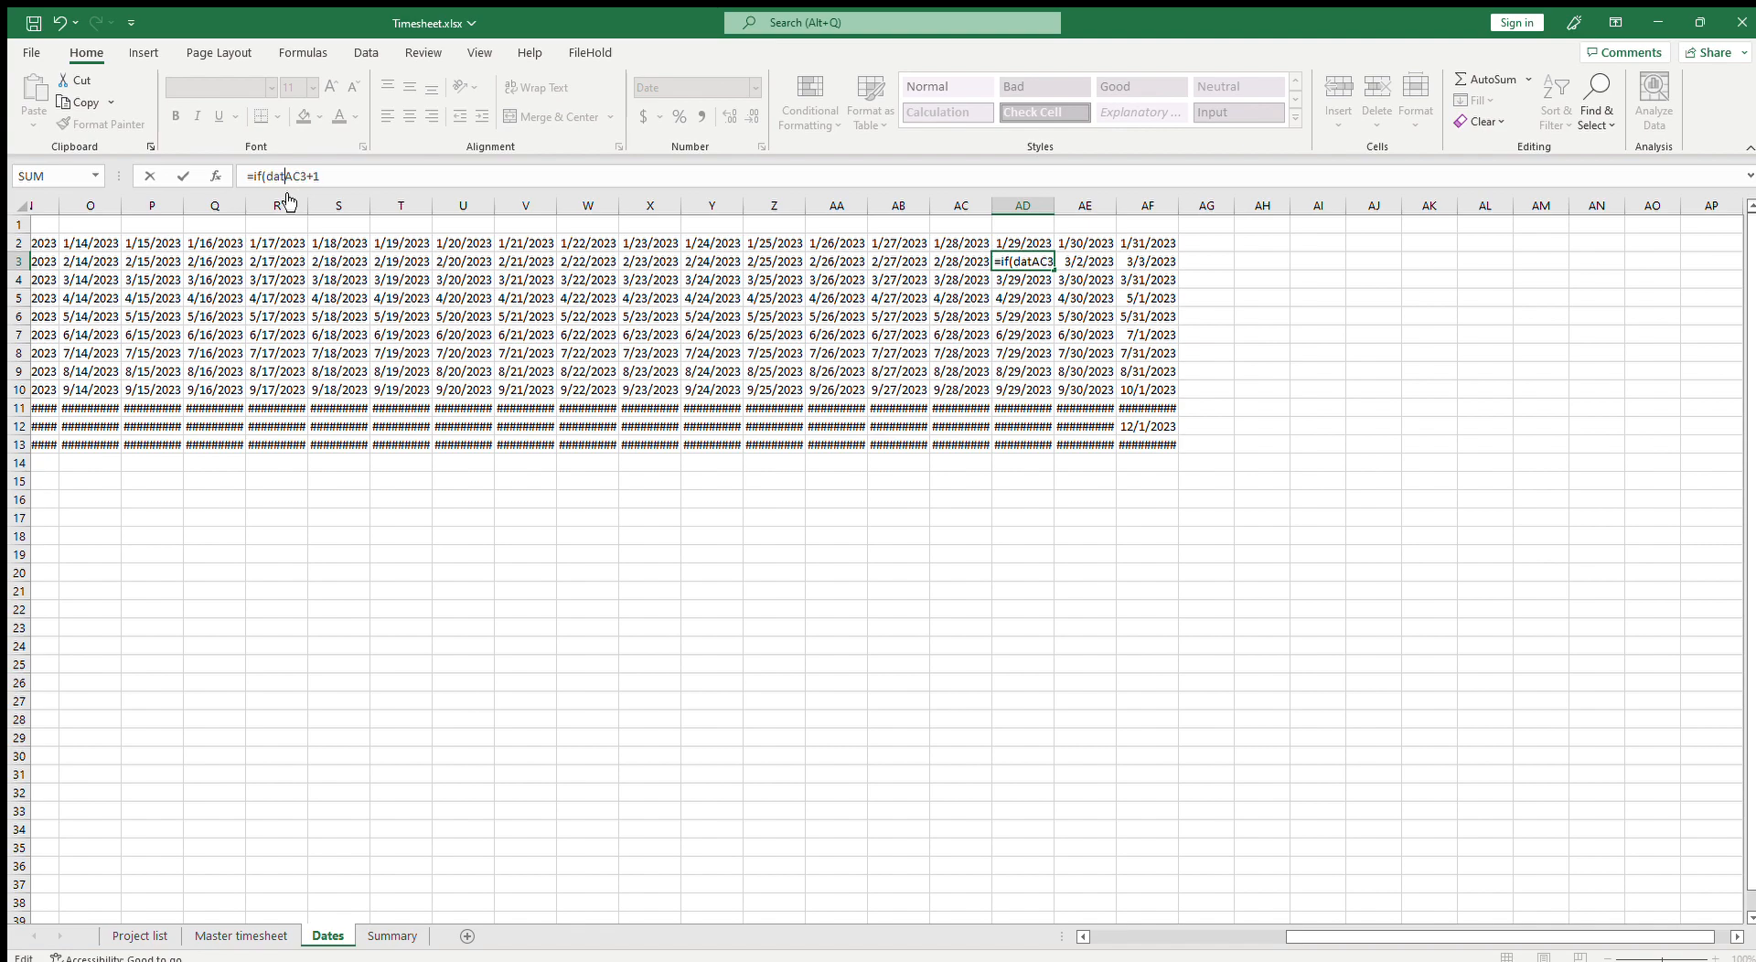
key("BackSpace")
type("y(")
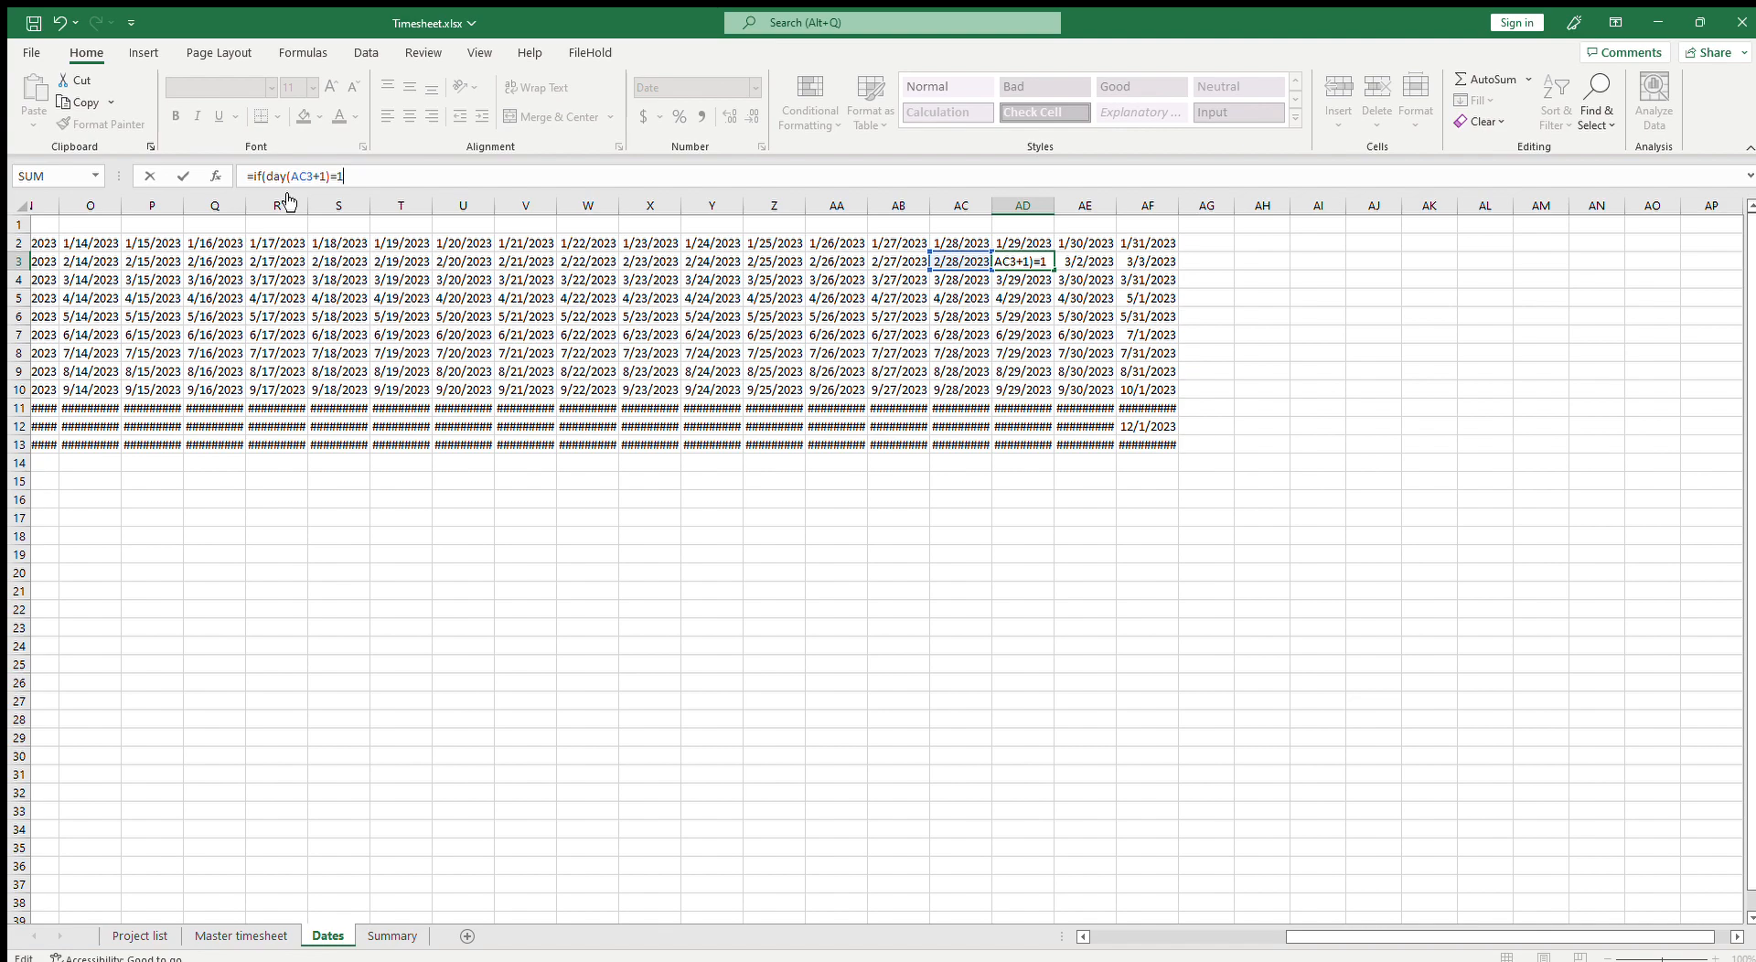
type("\"\",ac3+1)")
key("Return")
Step: Clear cells AE3:AF3 beyond the end of February
key("Up")
key("Right")
key("Delete")
key("shift+Right")
key("Delete")
key("Down")
key("Up")
key("Left")
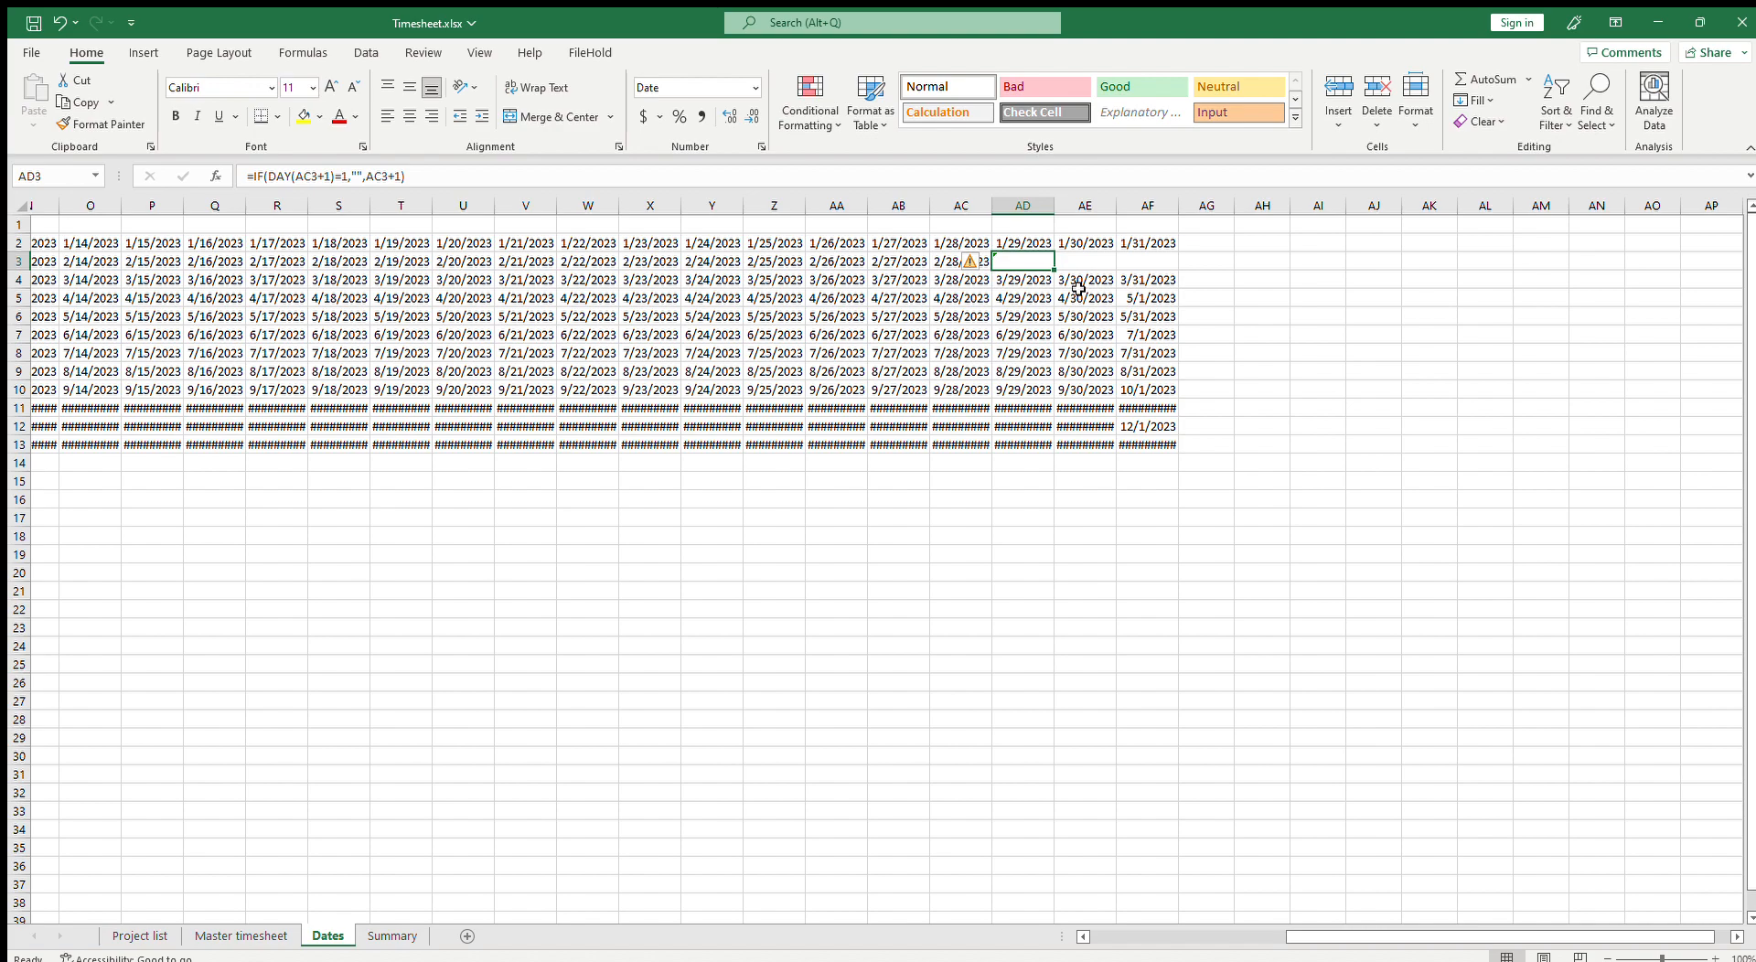
left_click_drag(422, 180, 253, 184)
key("Return")
Step: Clear the day-31 cells AF5, AF7 and AF9
left_click(1155, 297)
key("Delete")
key("Down")
key("Down")
key("Delete")
key("Down")
key("Down")
key("Delete")
key("Down")
key("Down")
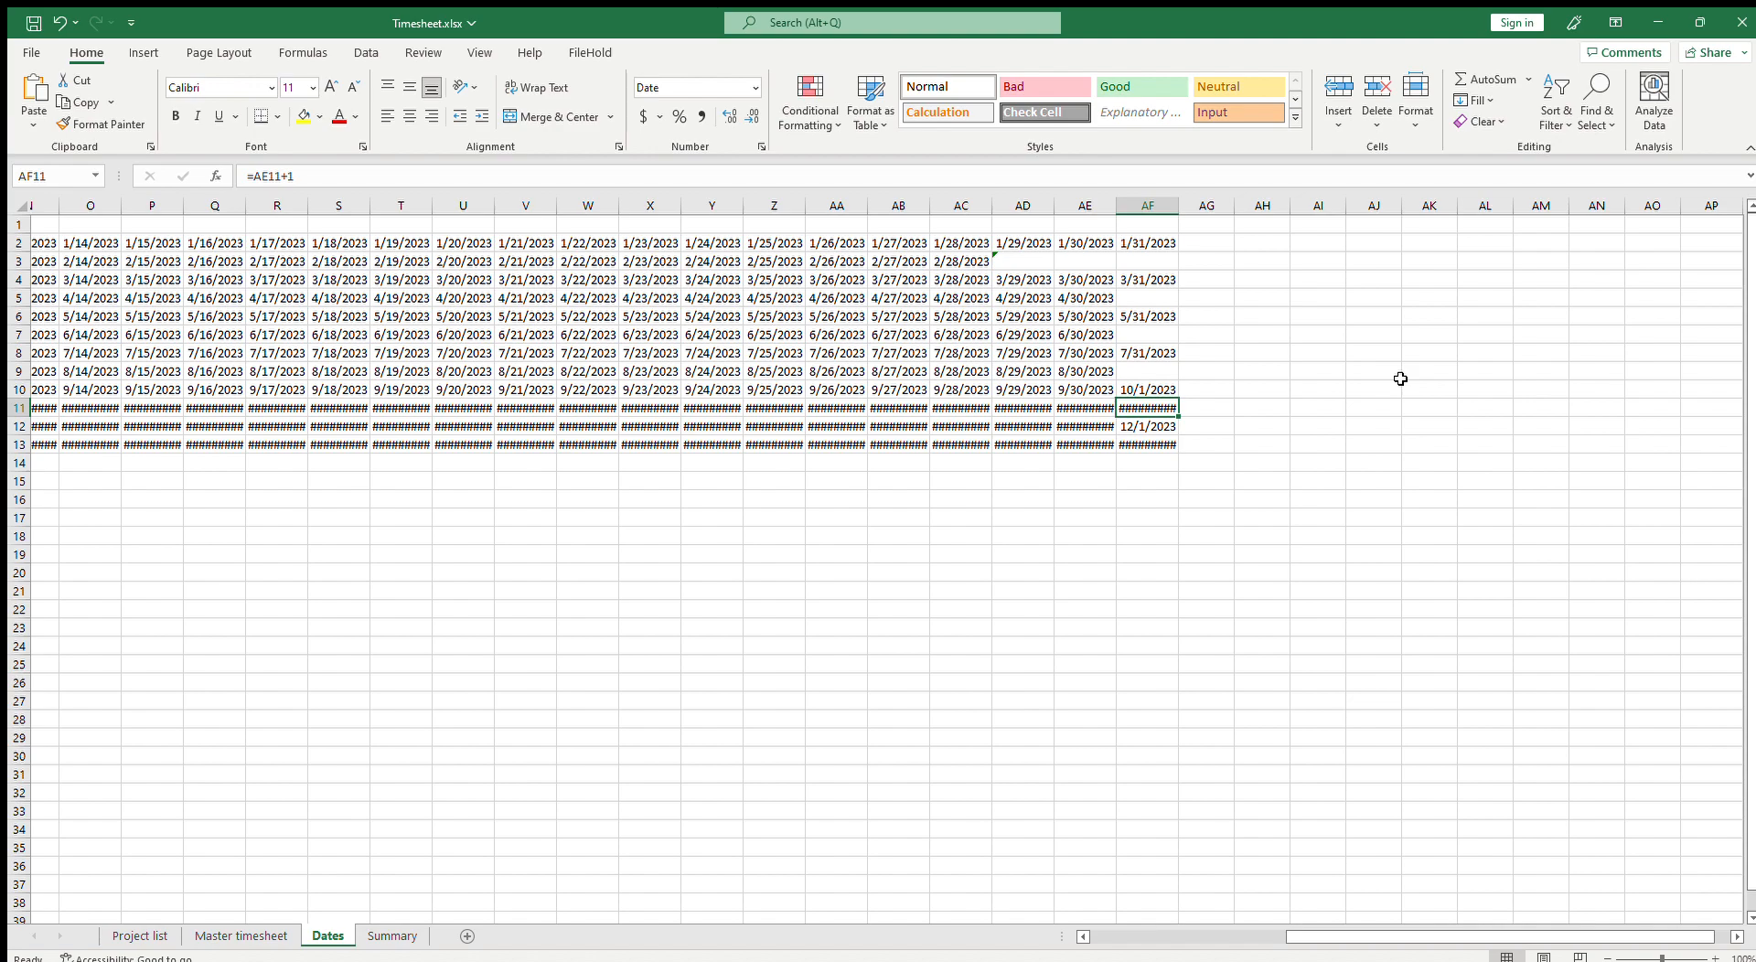
Step: Autofit column AF and clear the overflow date in AF10
double_click(1179, 205)
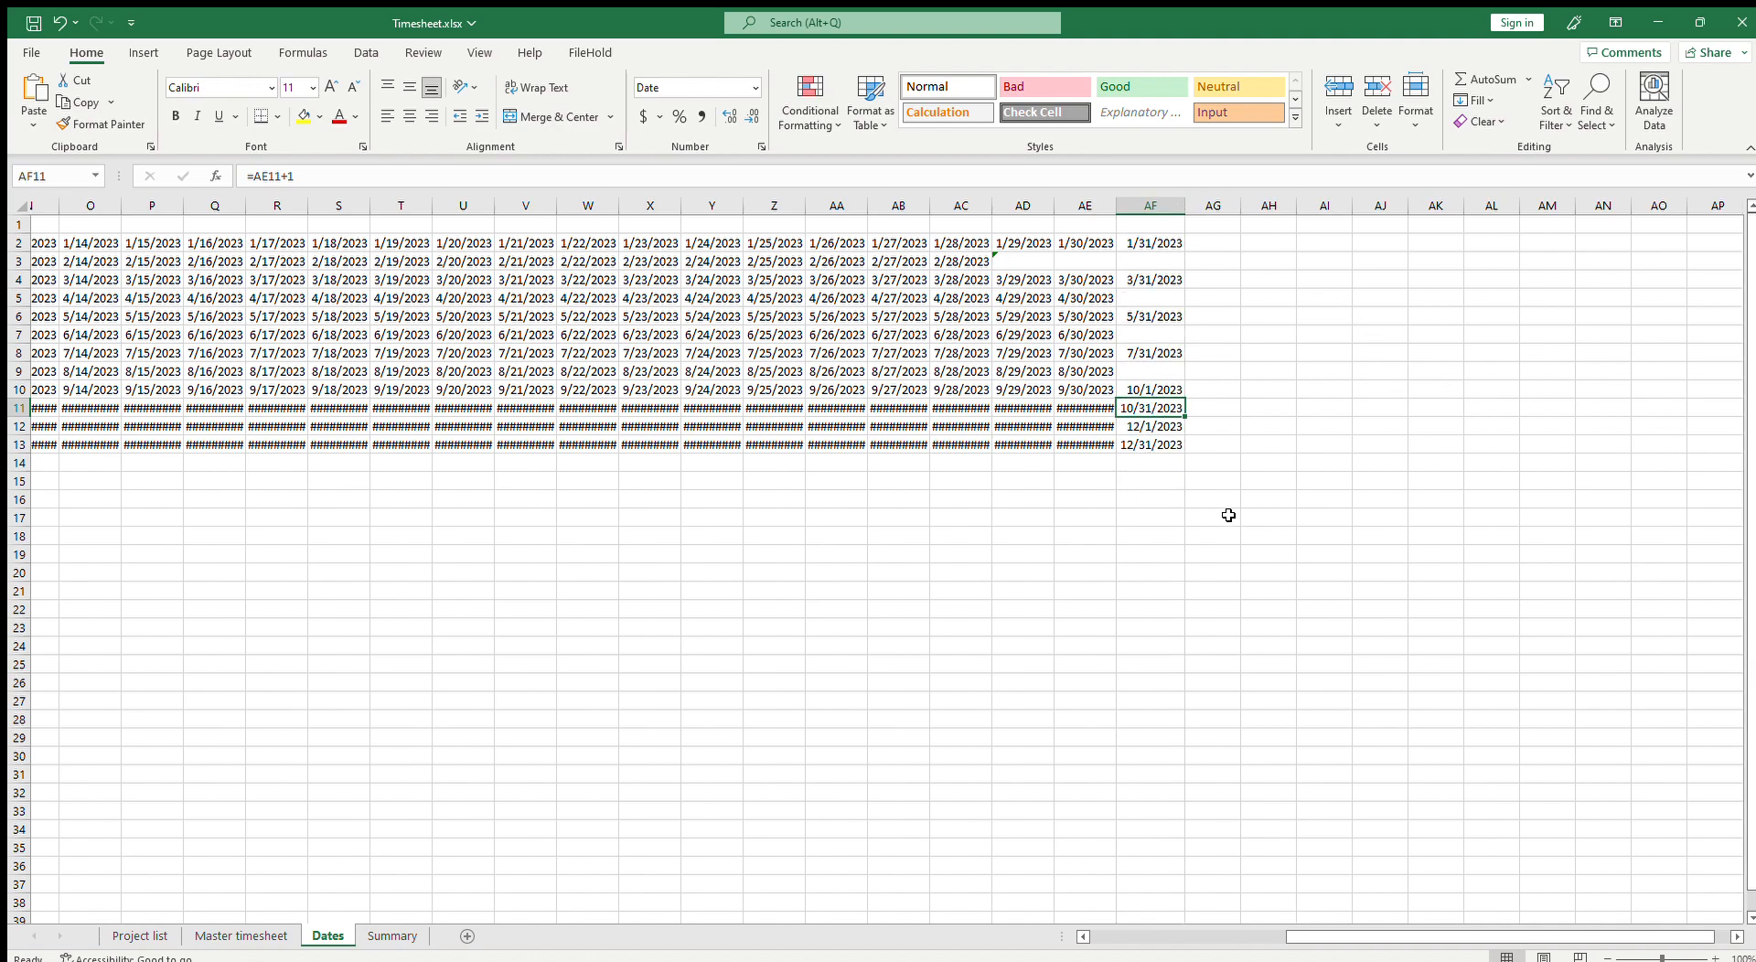
key("Down")
key("Up")
key("Up")
key("Delete")
key("Up")
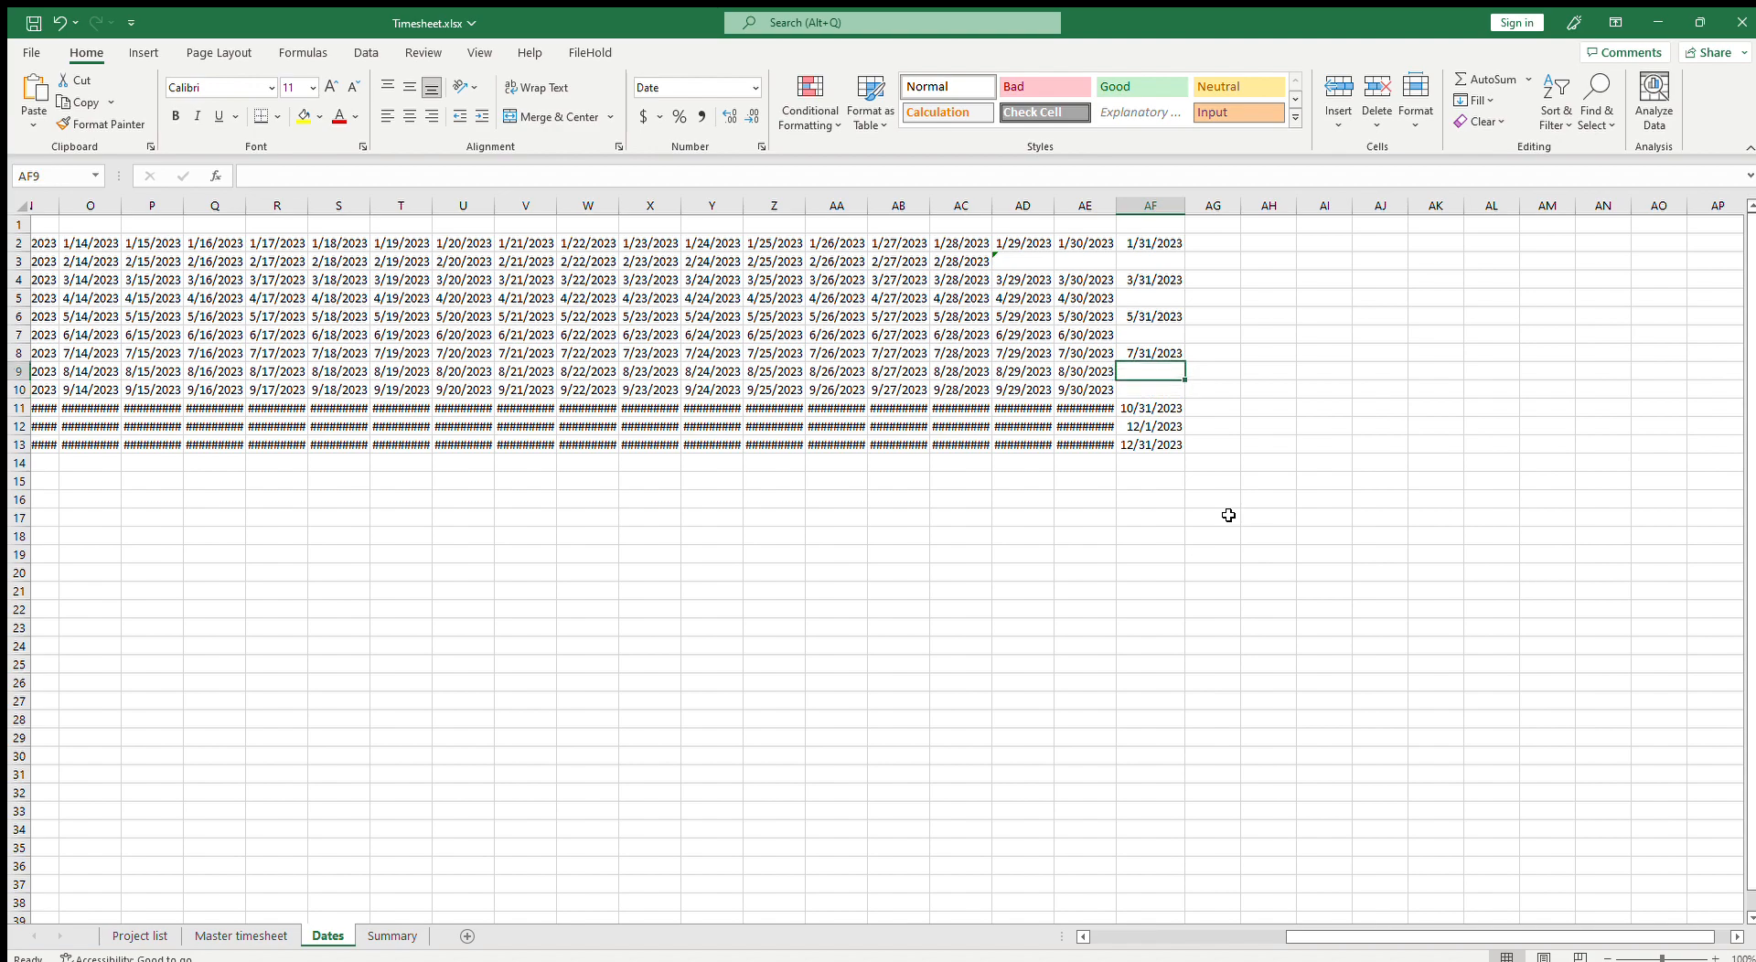
Step: Copy the AF13 formula into AF9 to restore August 31
key("Left")
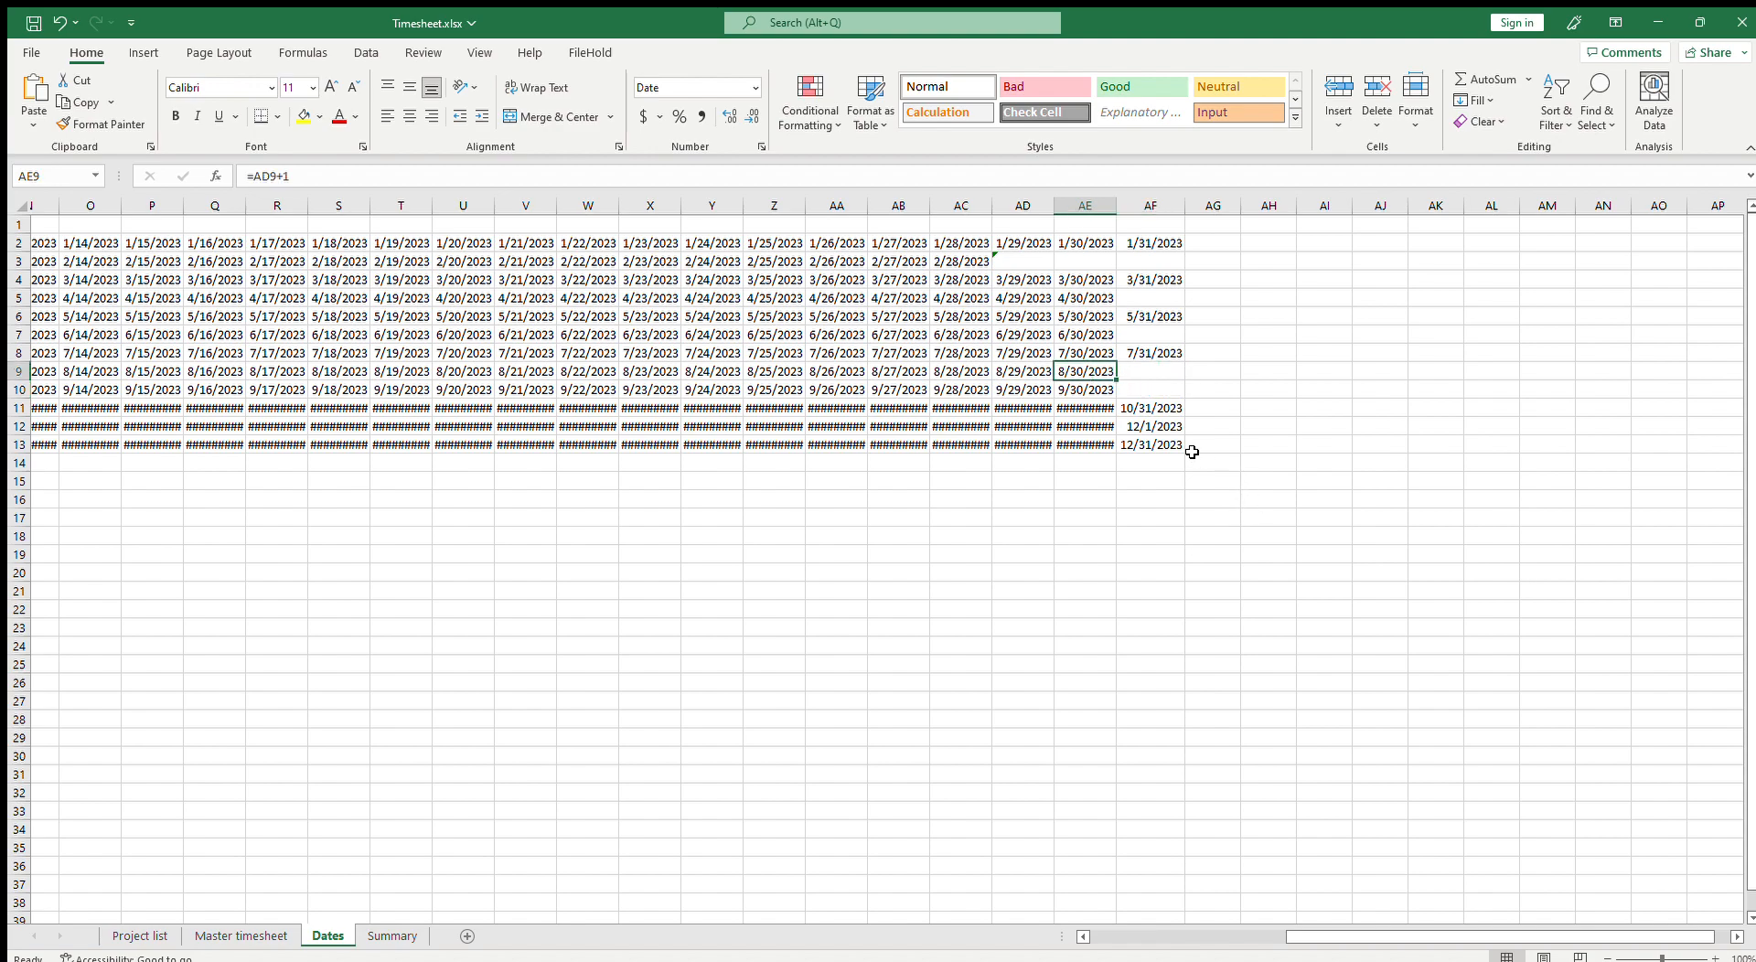
left_click(1158, 430)
left_click(1155, 443)
key("ctrl+c")
left_click(1152, 373)
key("ctrl+v")
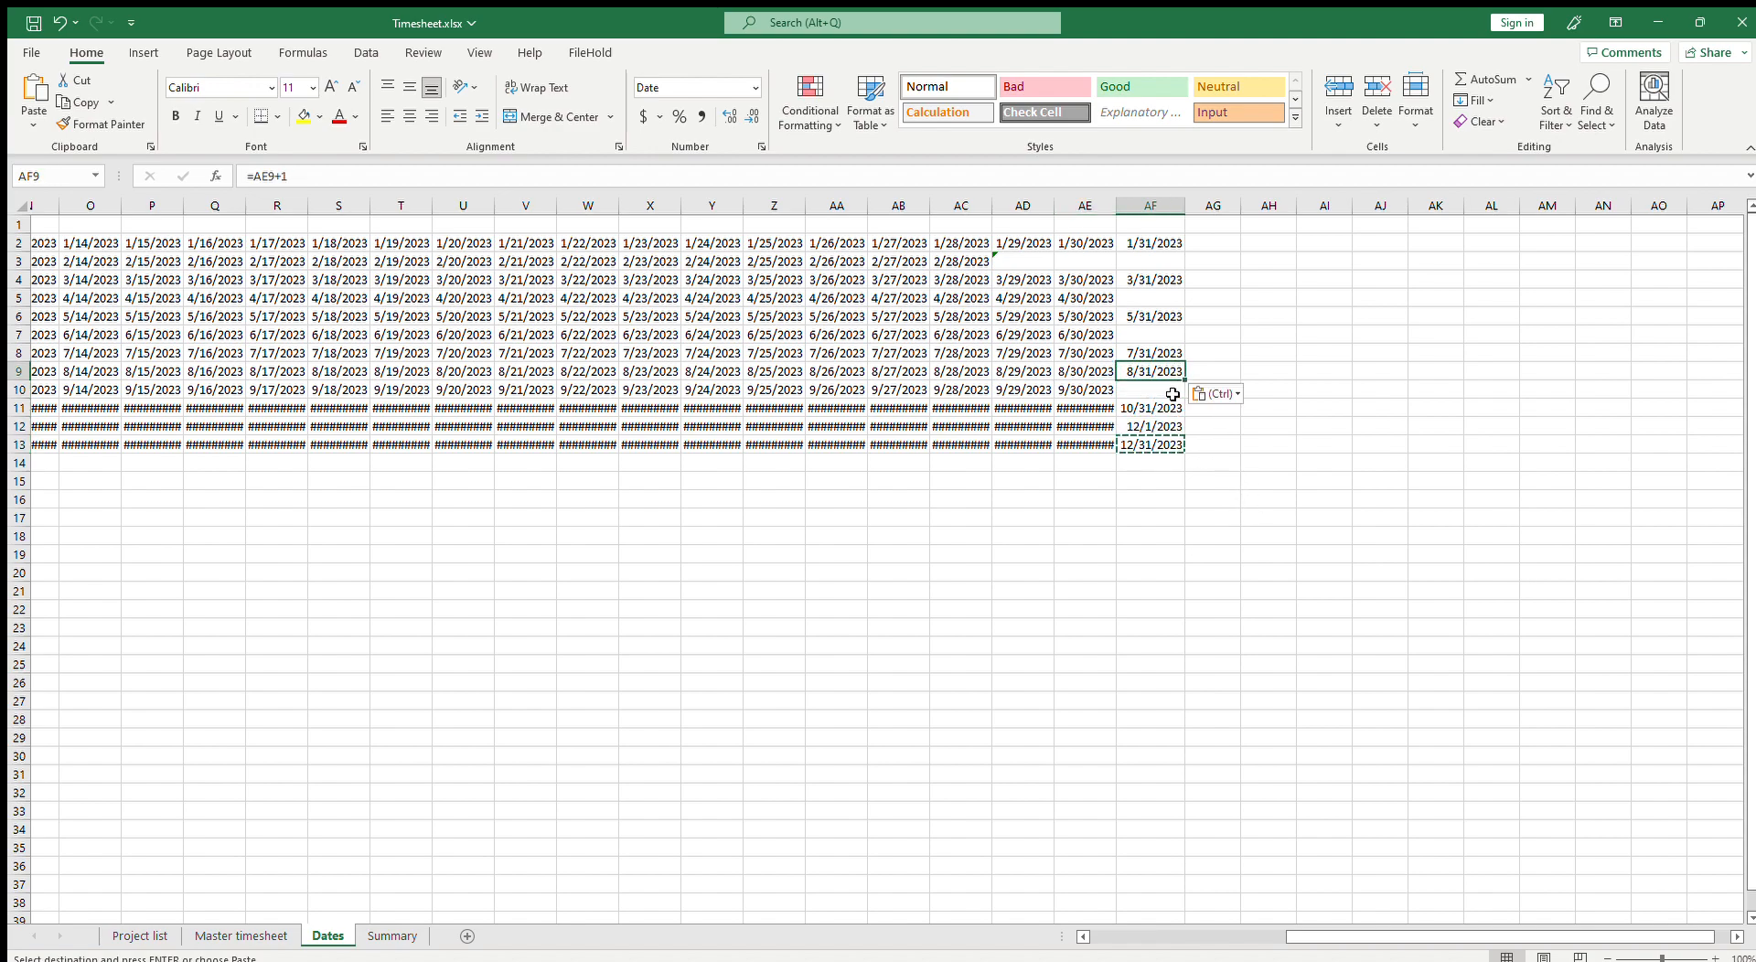
Step: Clear the overflow date in AF12 for November
key("Down")
key("Down")
key("Down")
key("Delete")
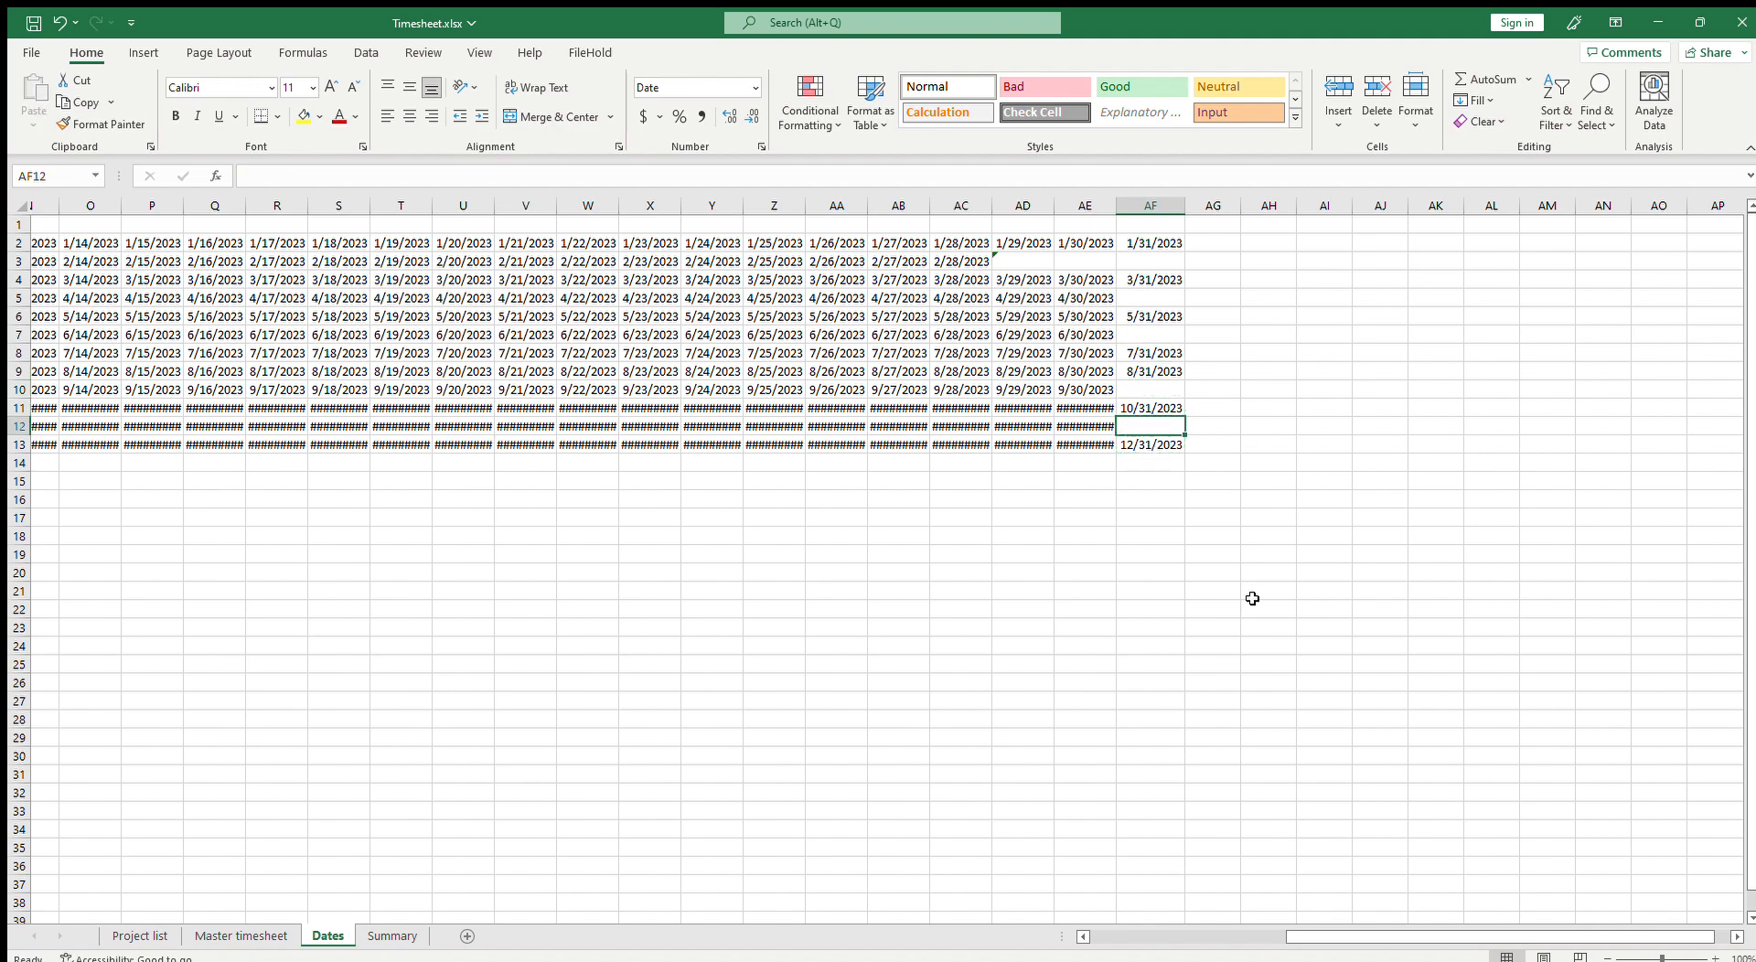
Step: Link Master timesheet cell C1 to the first date with the formula =Dates!B2
left_click_drag(1320, 935, 483, 919)
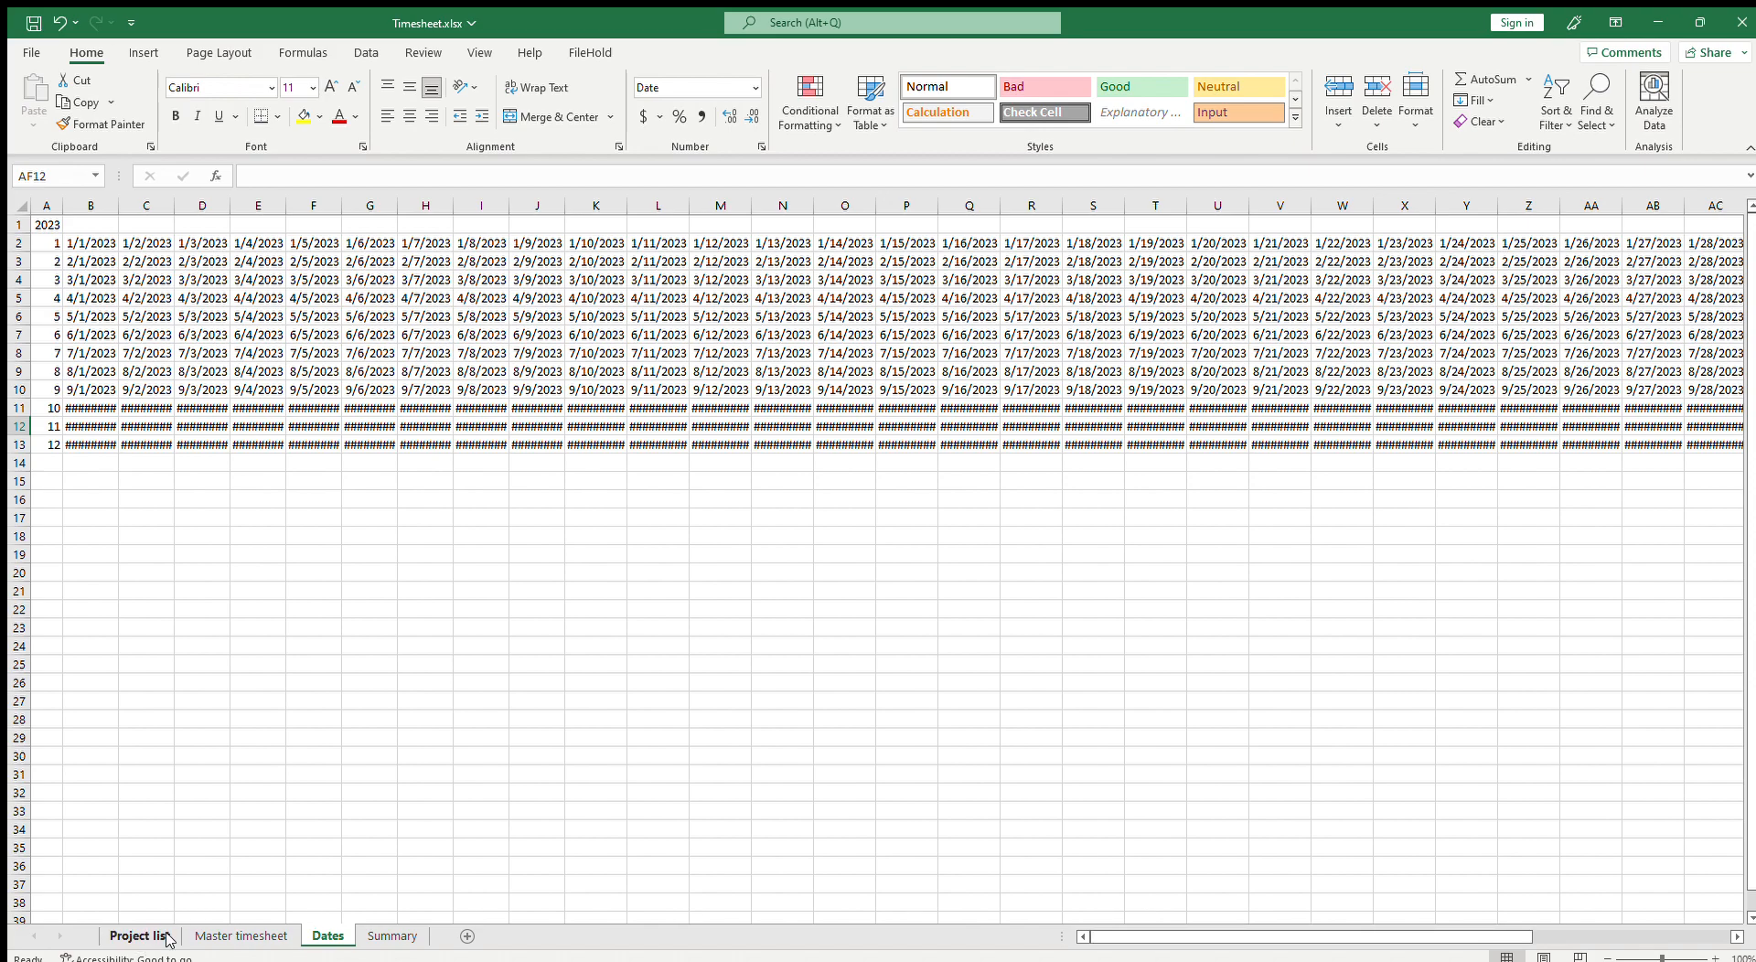
left_click(233, 935)
left_click(377, 942)
left_click(241, 936)
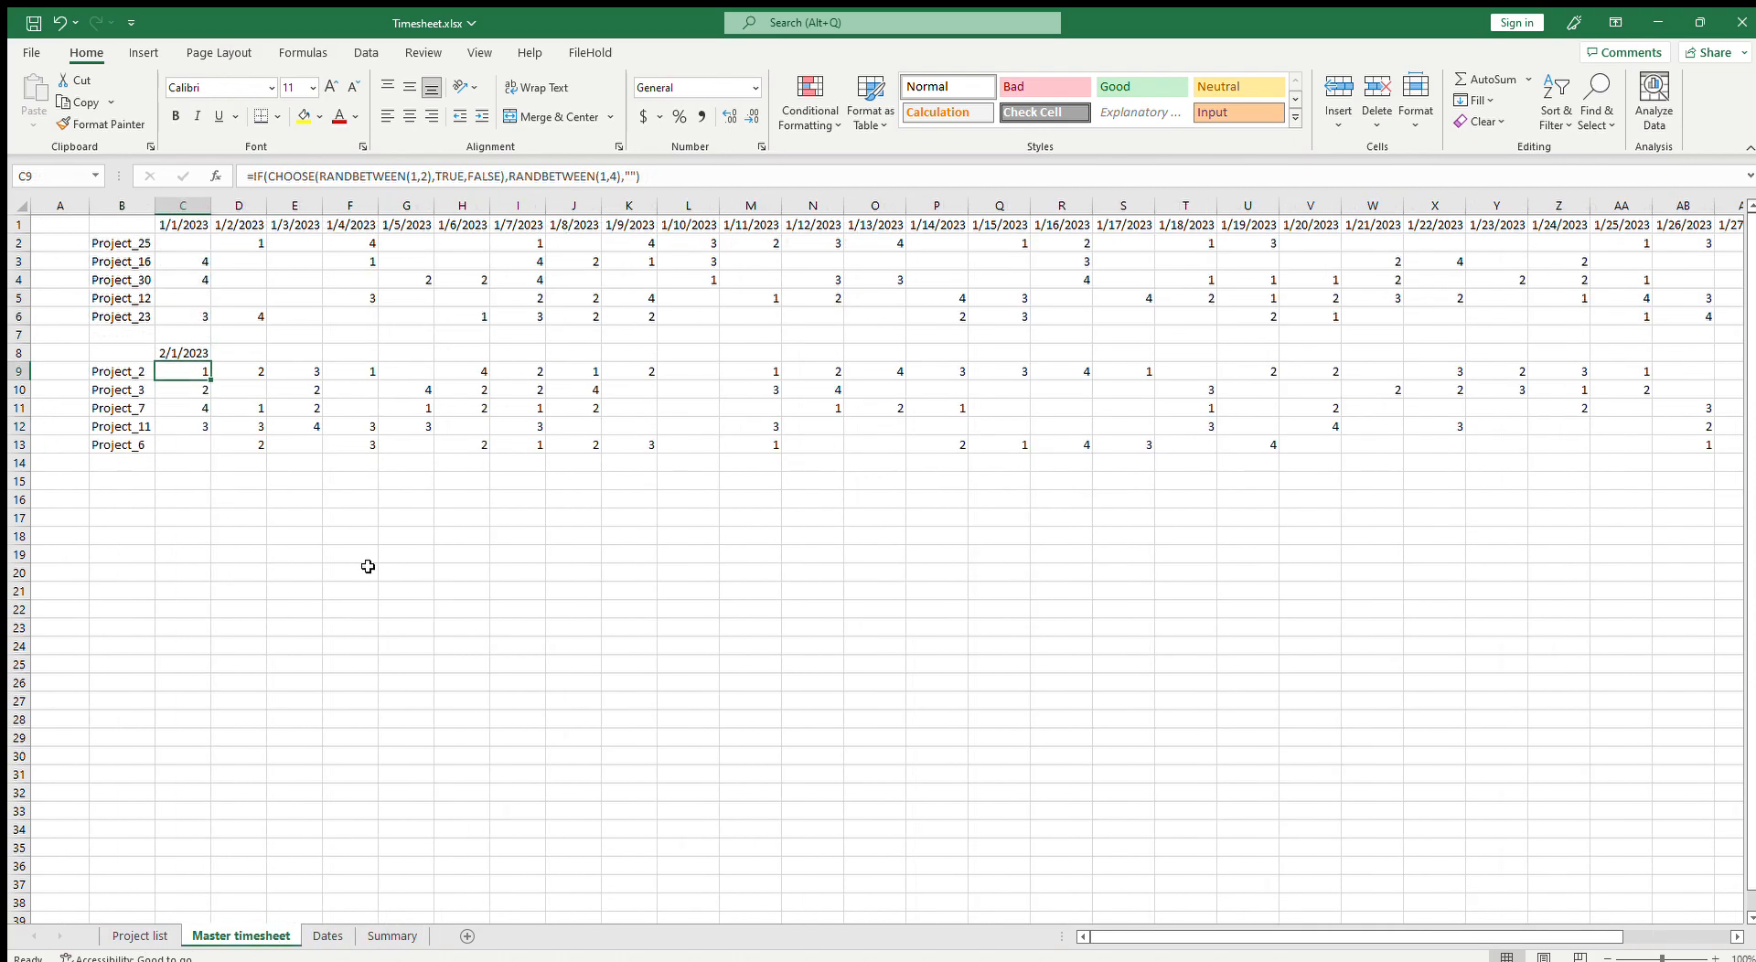
left_click(187, 223)
type("=")
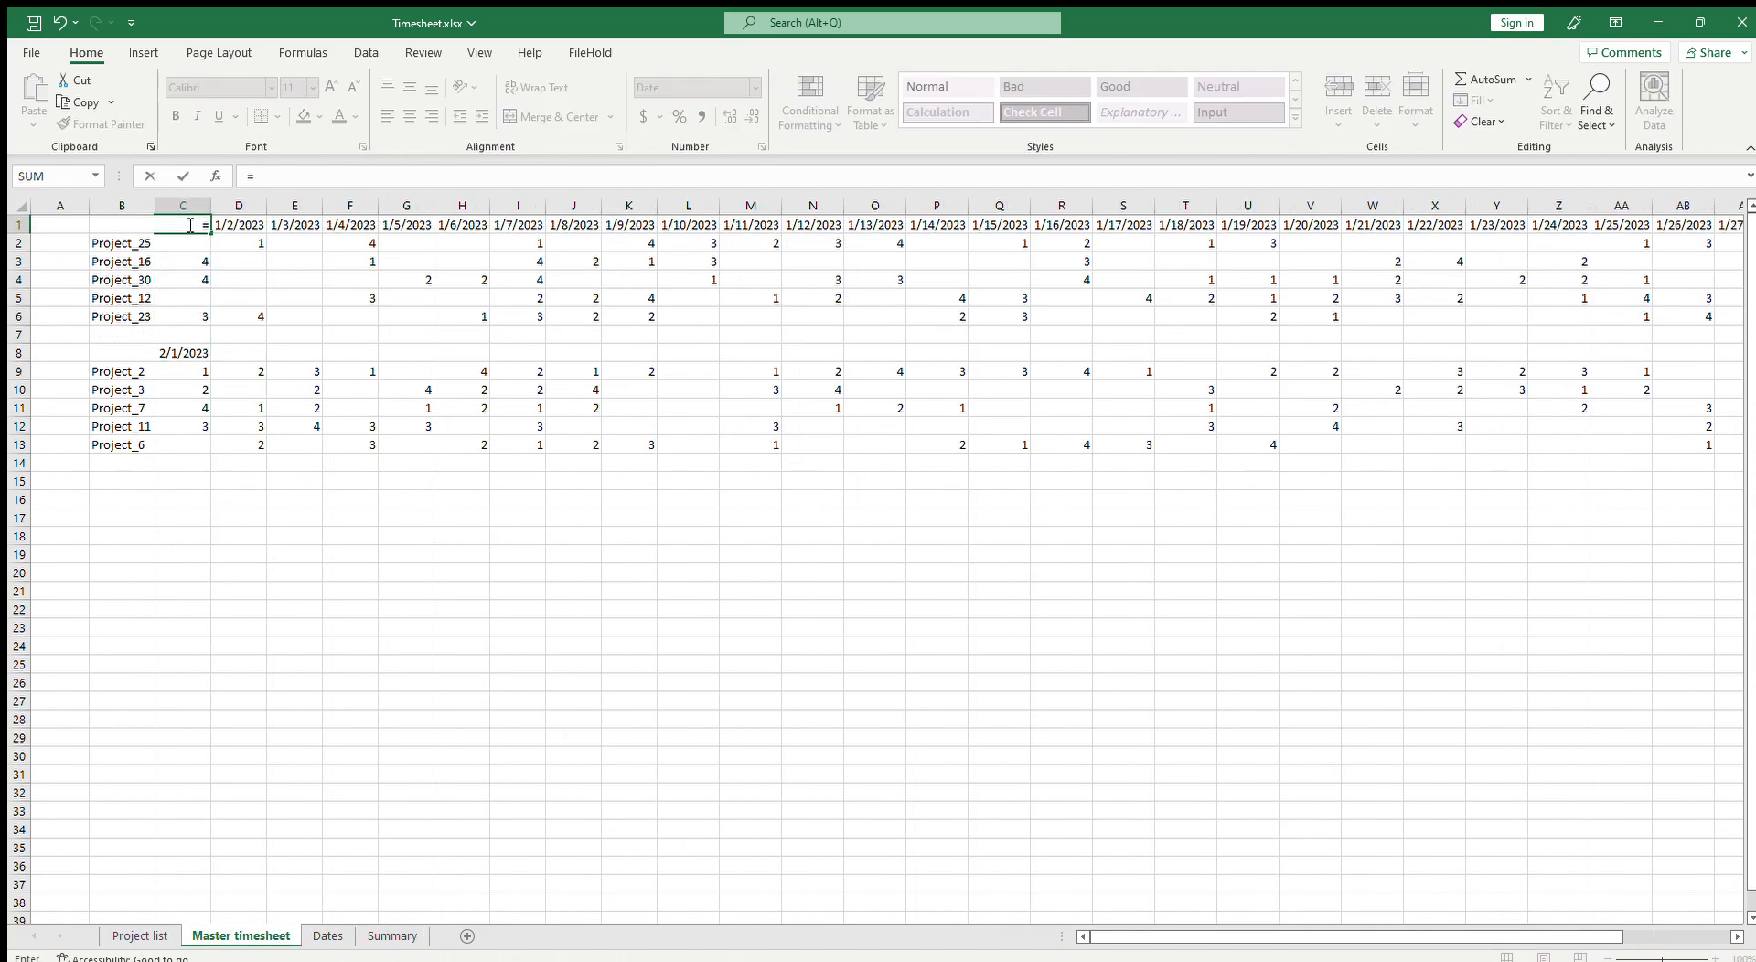
left_click(325, 935)
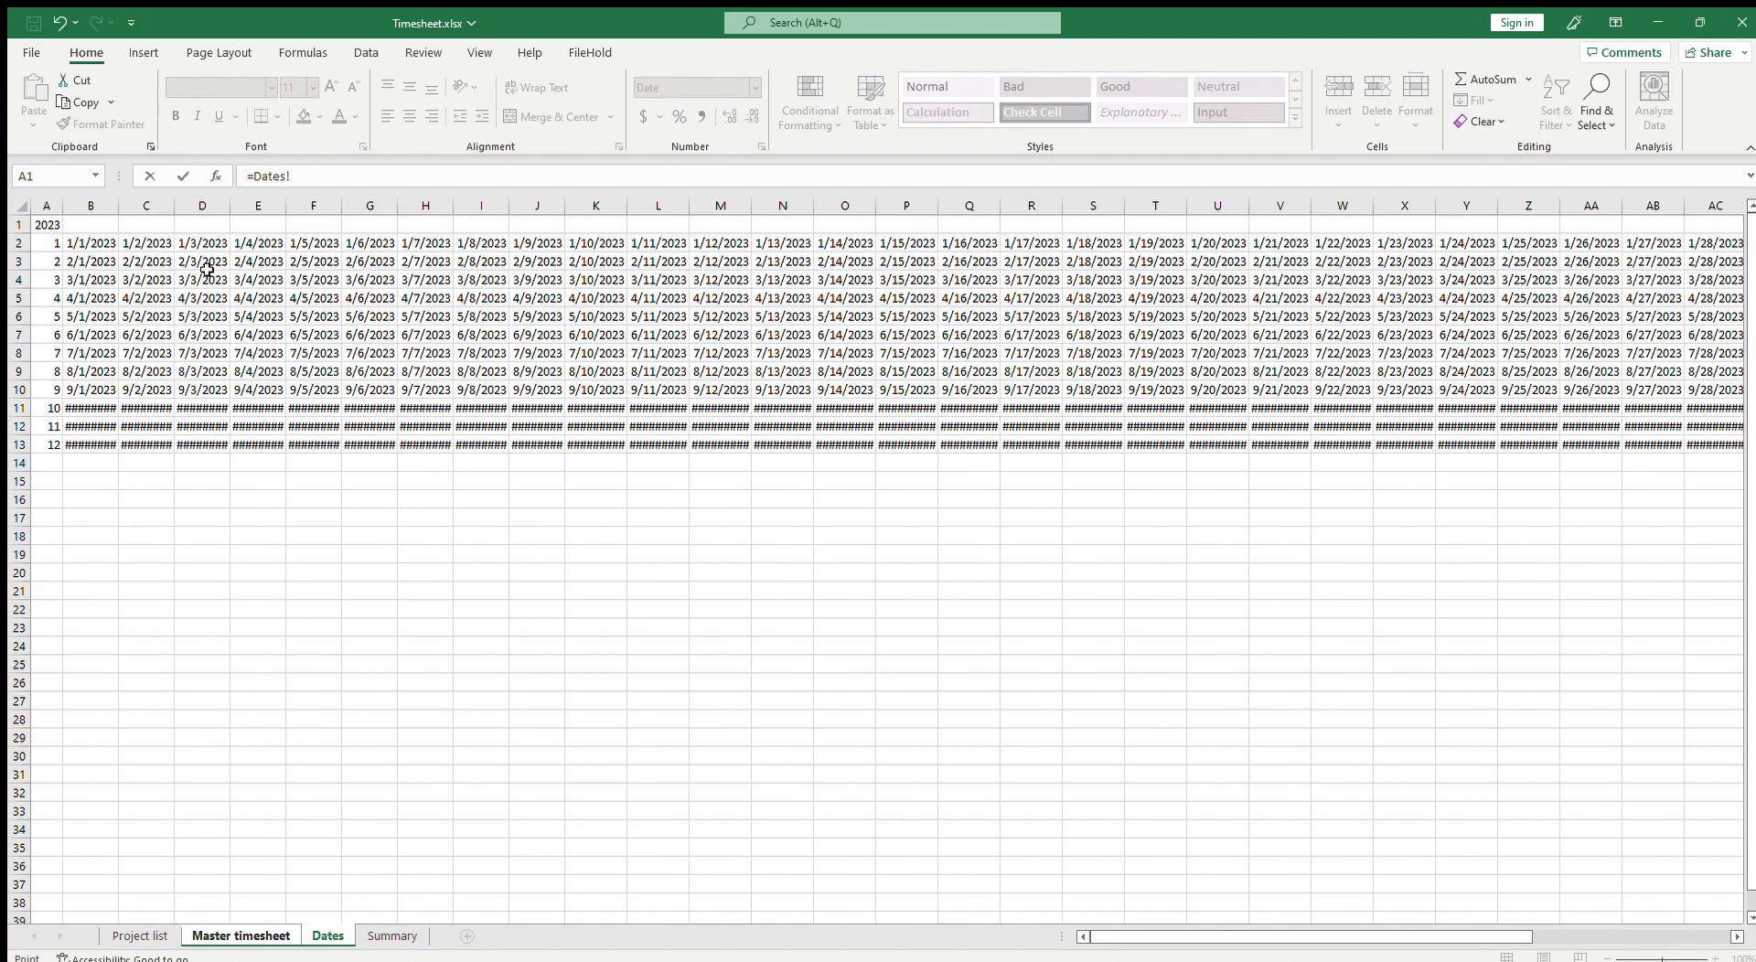
left_click(94, 243)
key("Return")
left_click(183, 224)
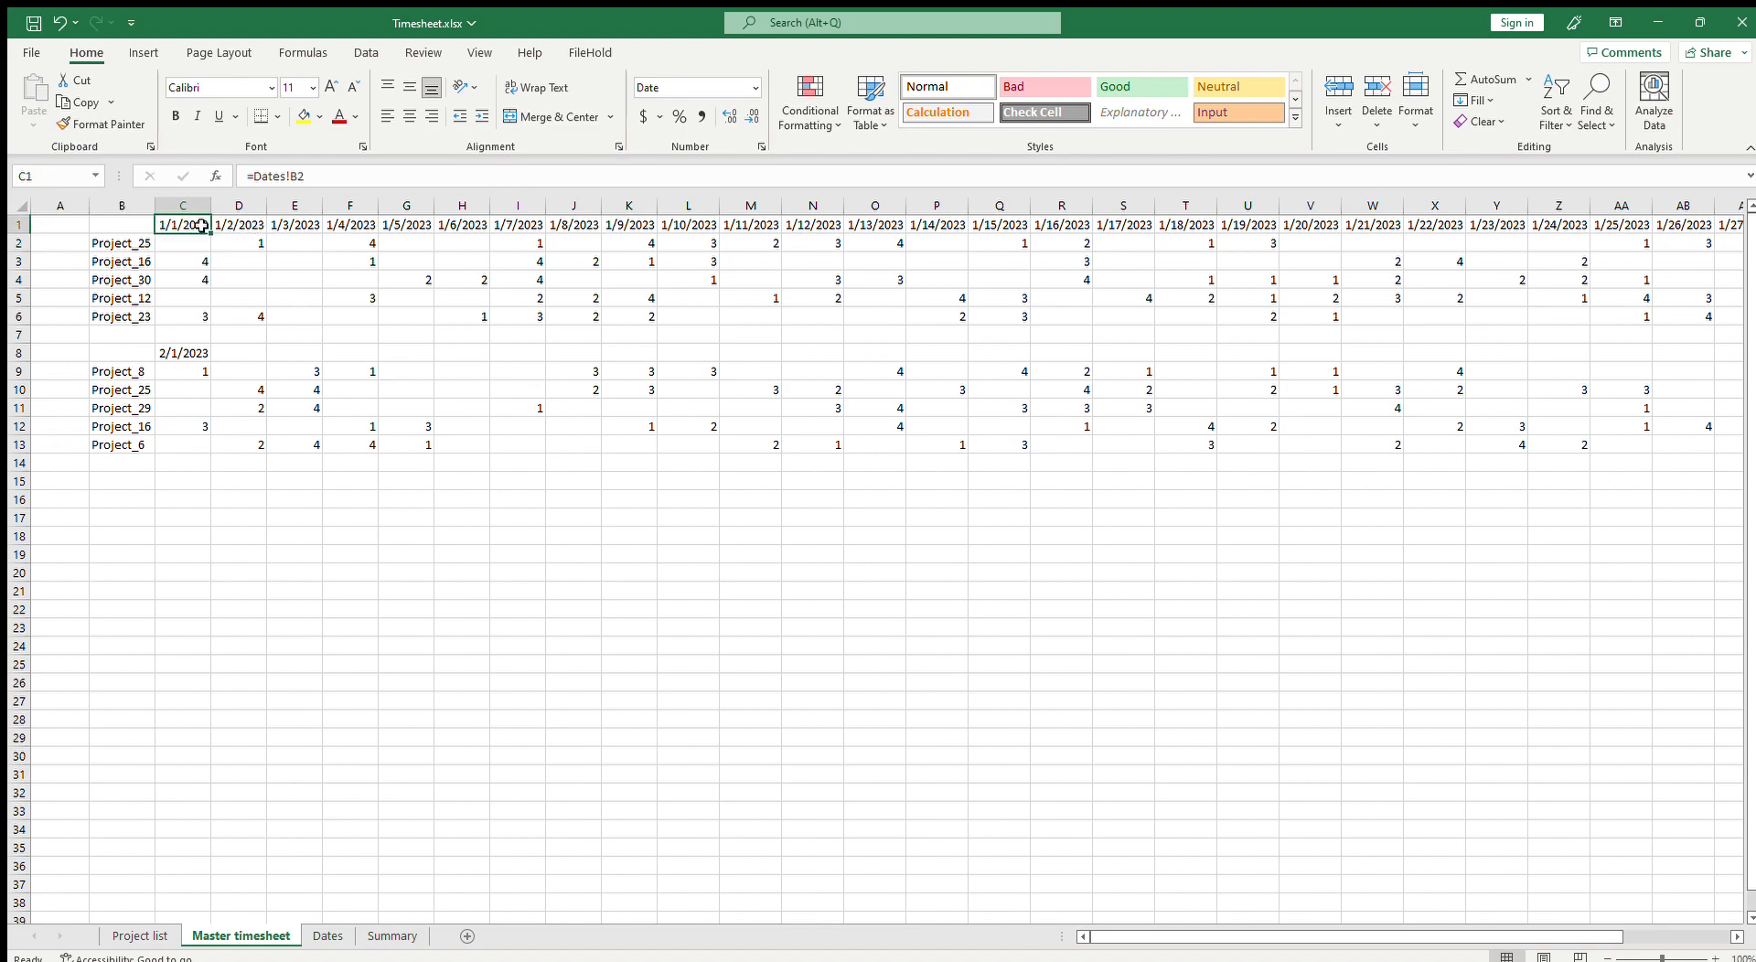
Step: Link Master timesheet cell C8 to the Dates sheet with =Dates!B3 and fill it across row 8 for February
left_click_drag(212, 233, 1619, 233)
left_click_drag(1508, 937, 1186, 939)
left_click(176, 354)
type("=")
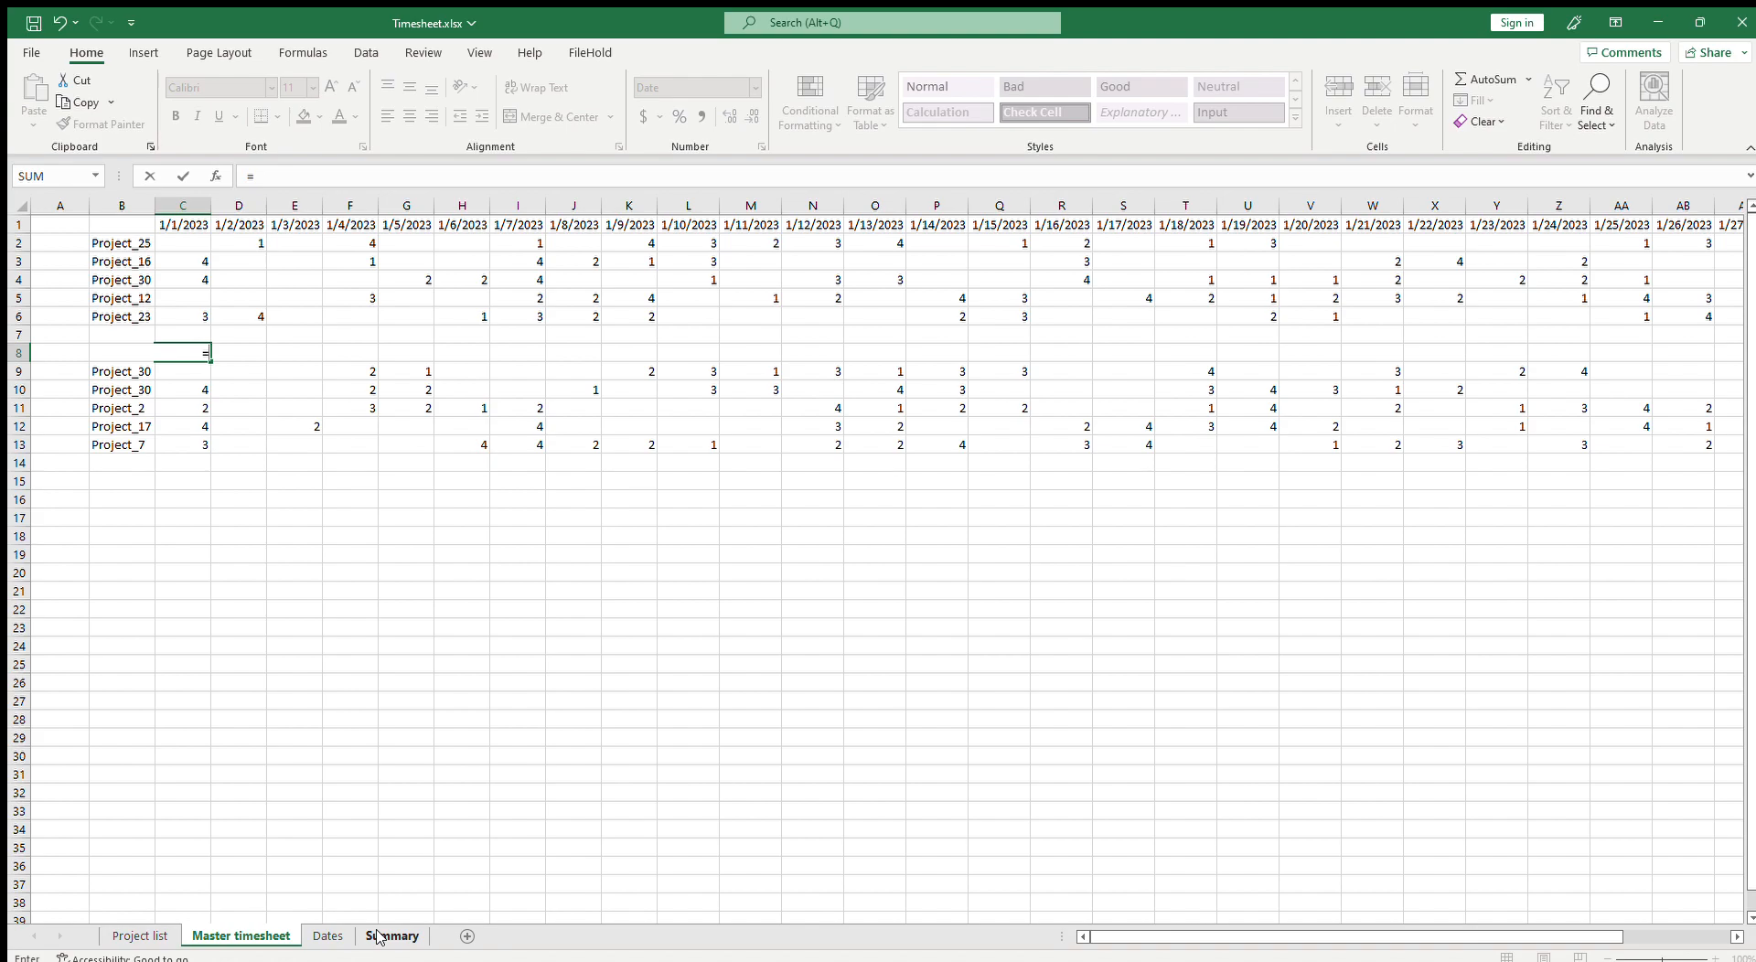
left_click(328, 936)
left_click(74, 264)
key("Return")
left_click(188, 348)
left_click_drag(211, 362, 1657, 446)
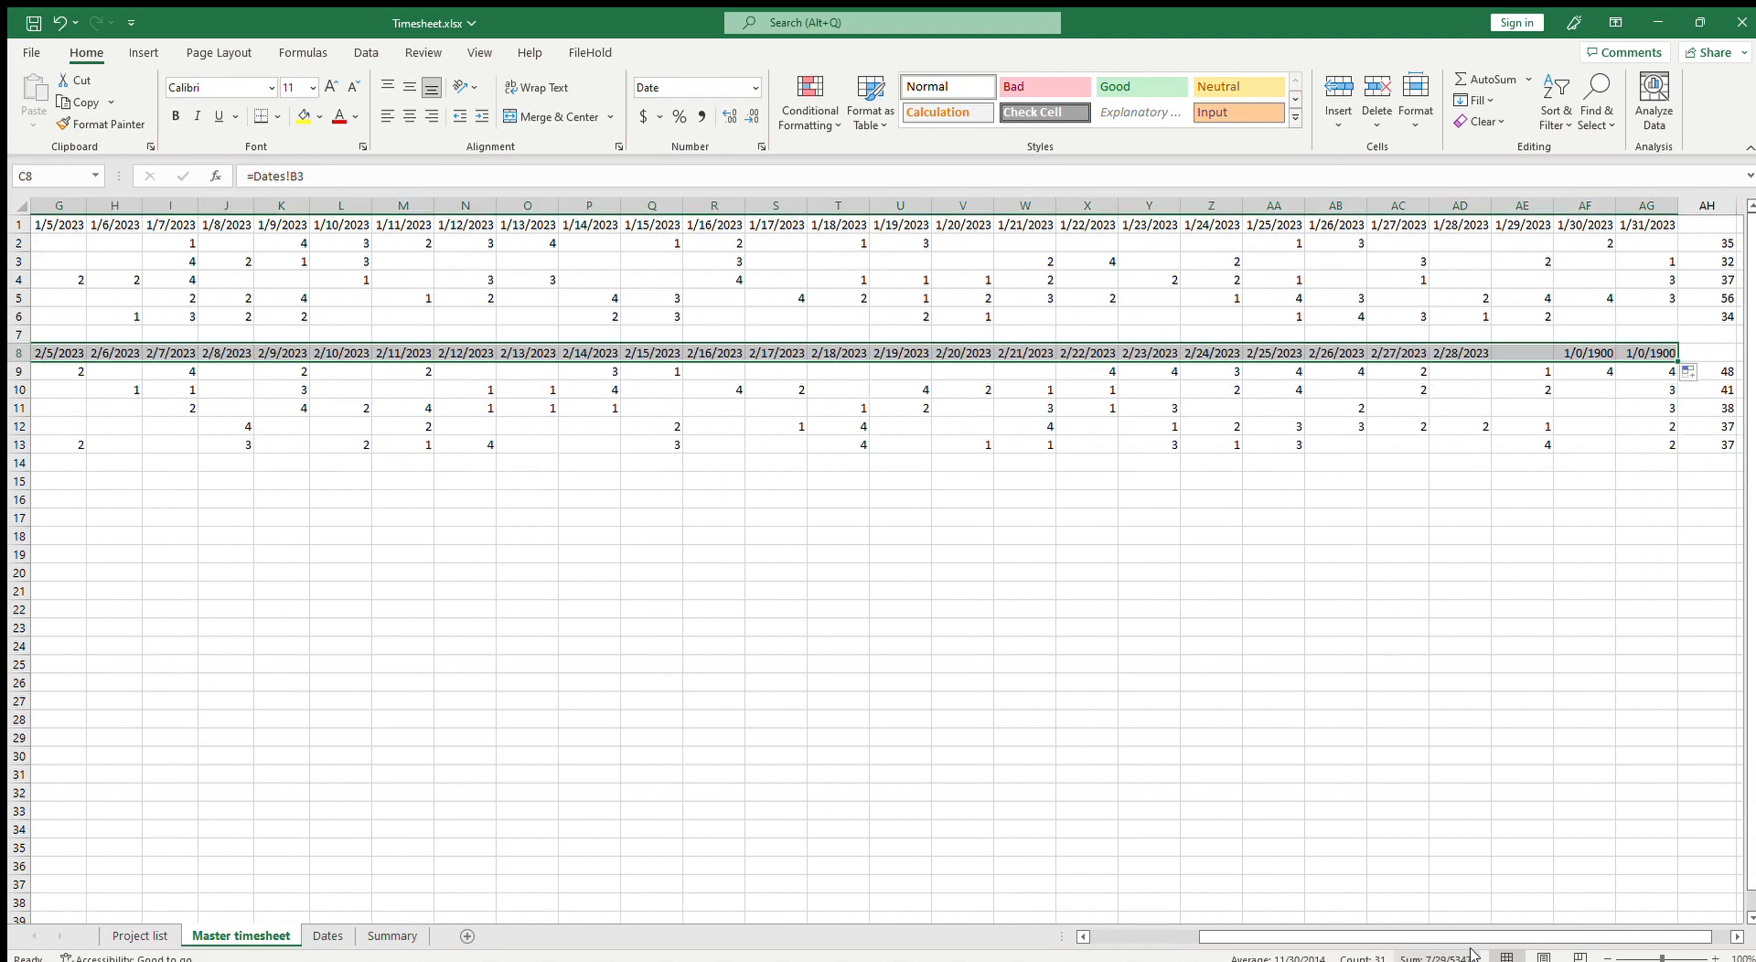
Step: Clear the overflow cells after February 28 at the end of row 8
left_click_drag(1533, 353, 1638, 353)
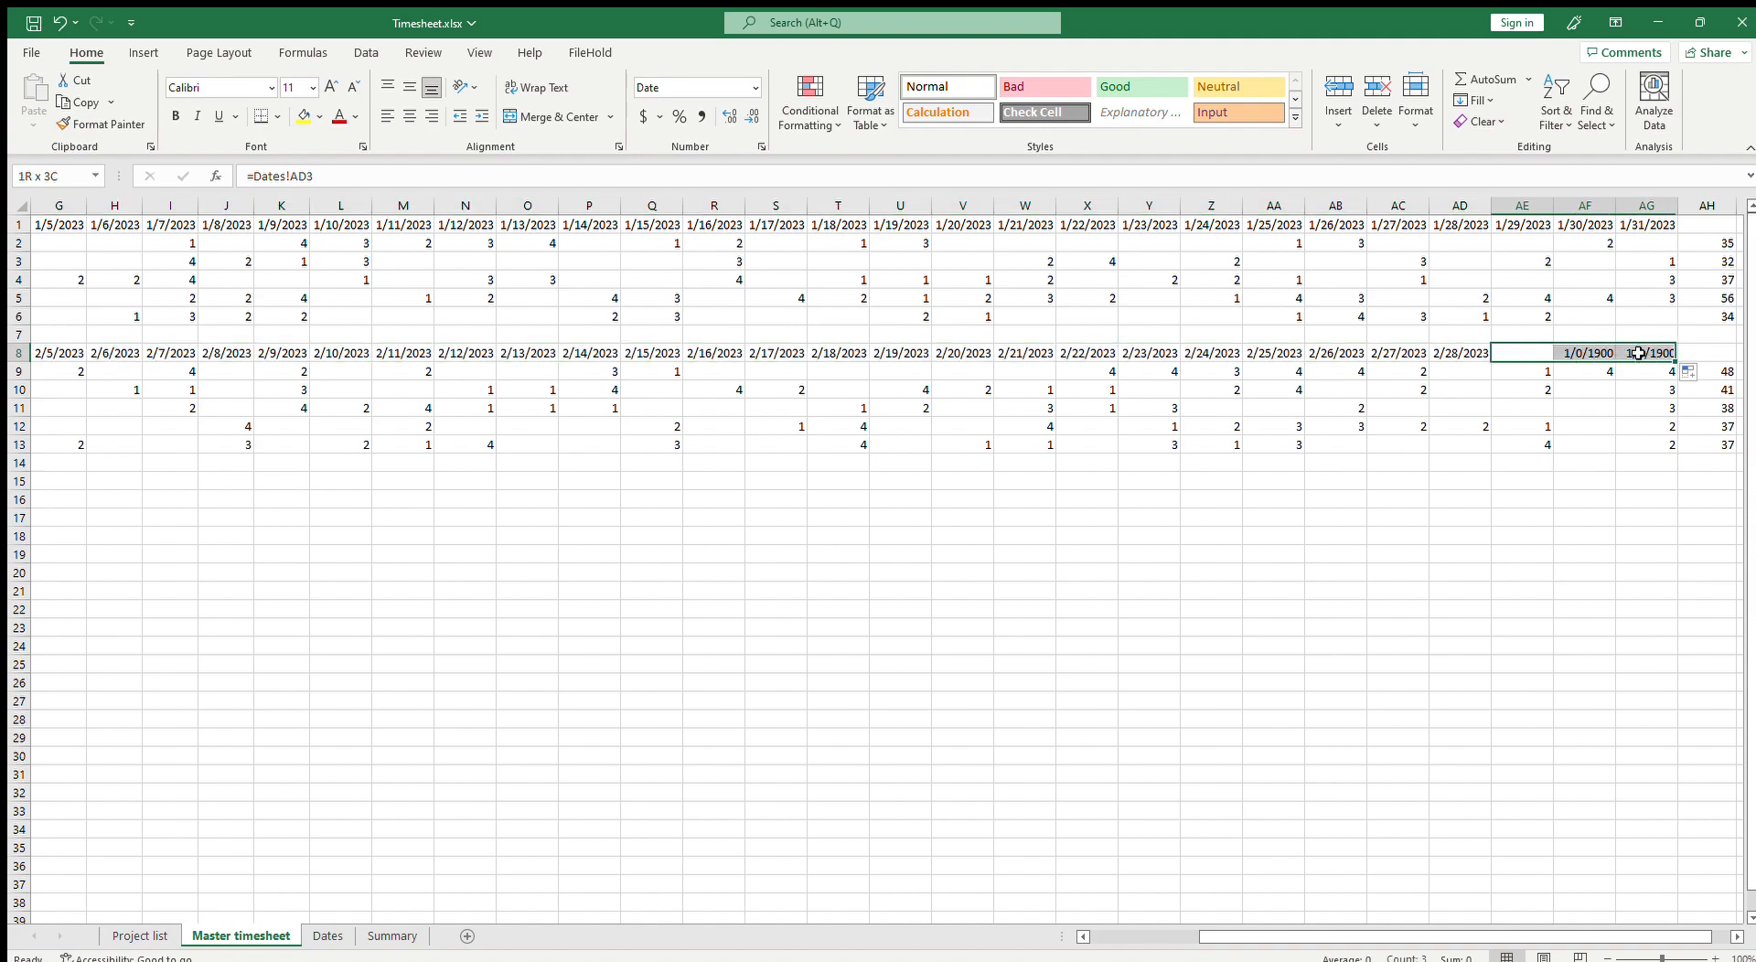
key("Delete")
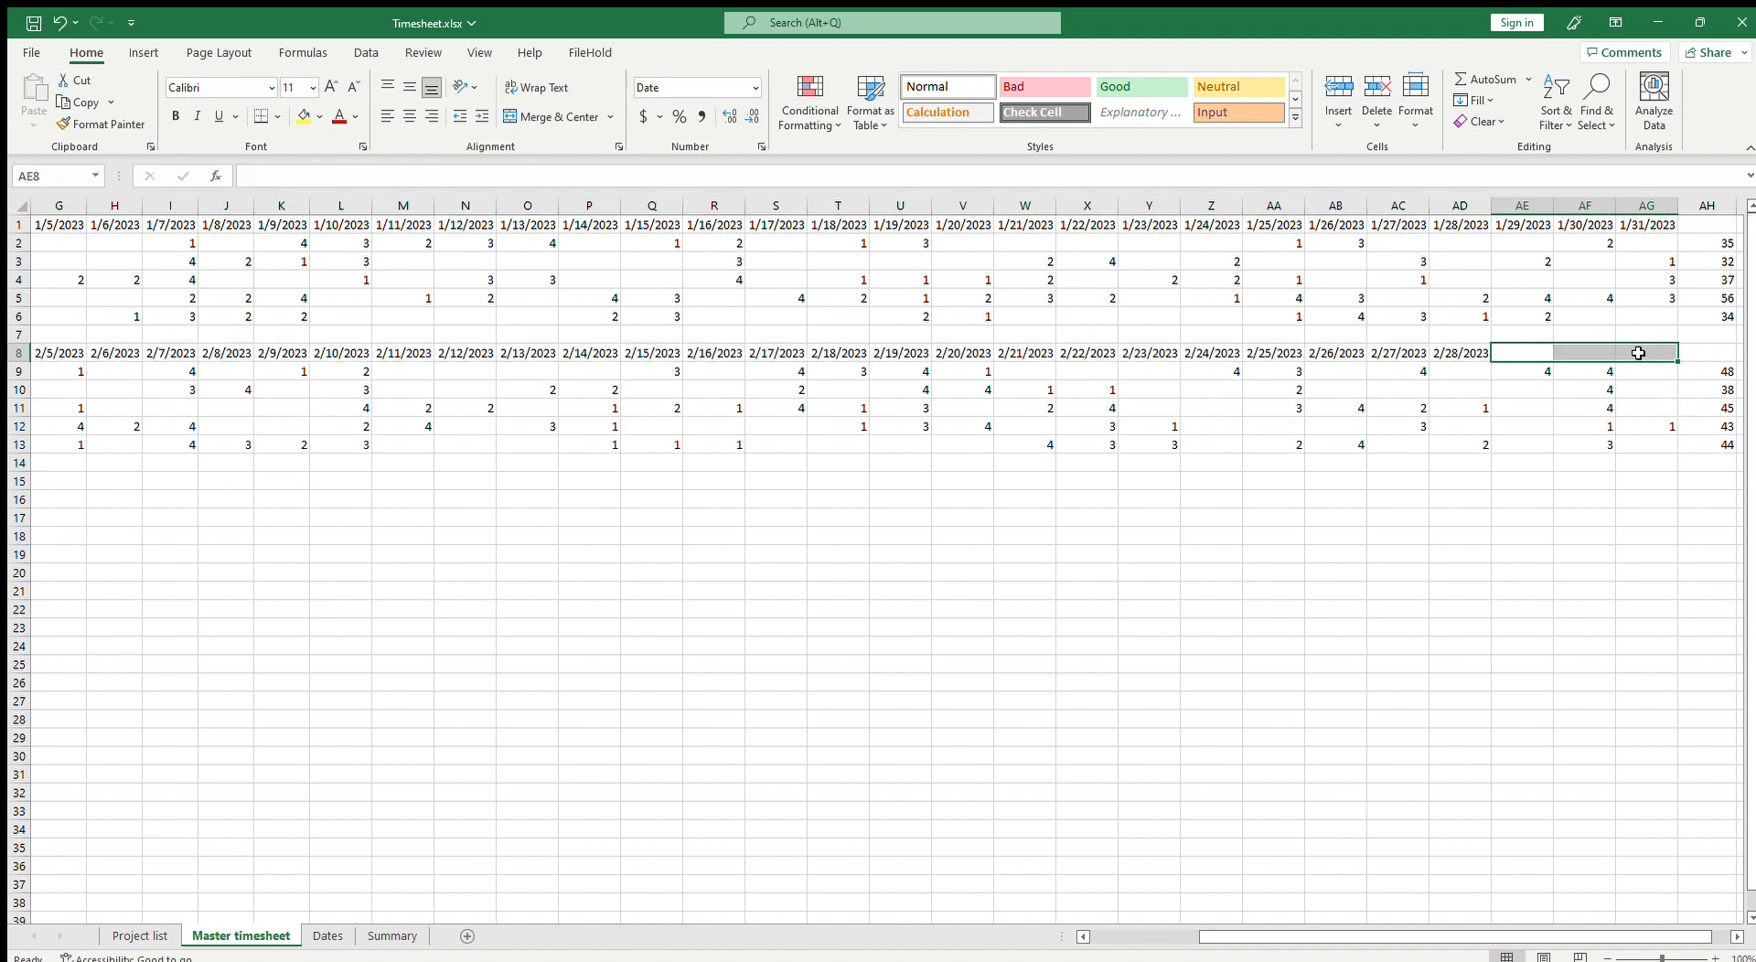
key("Left")
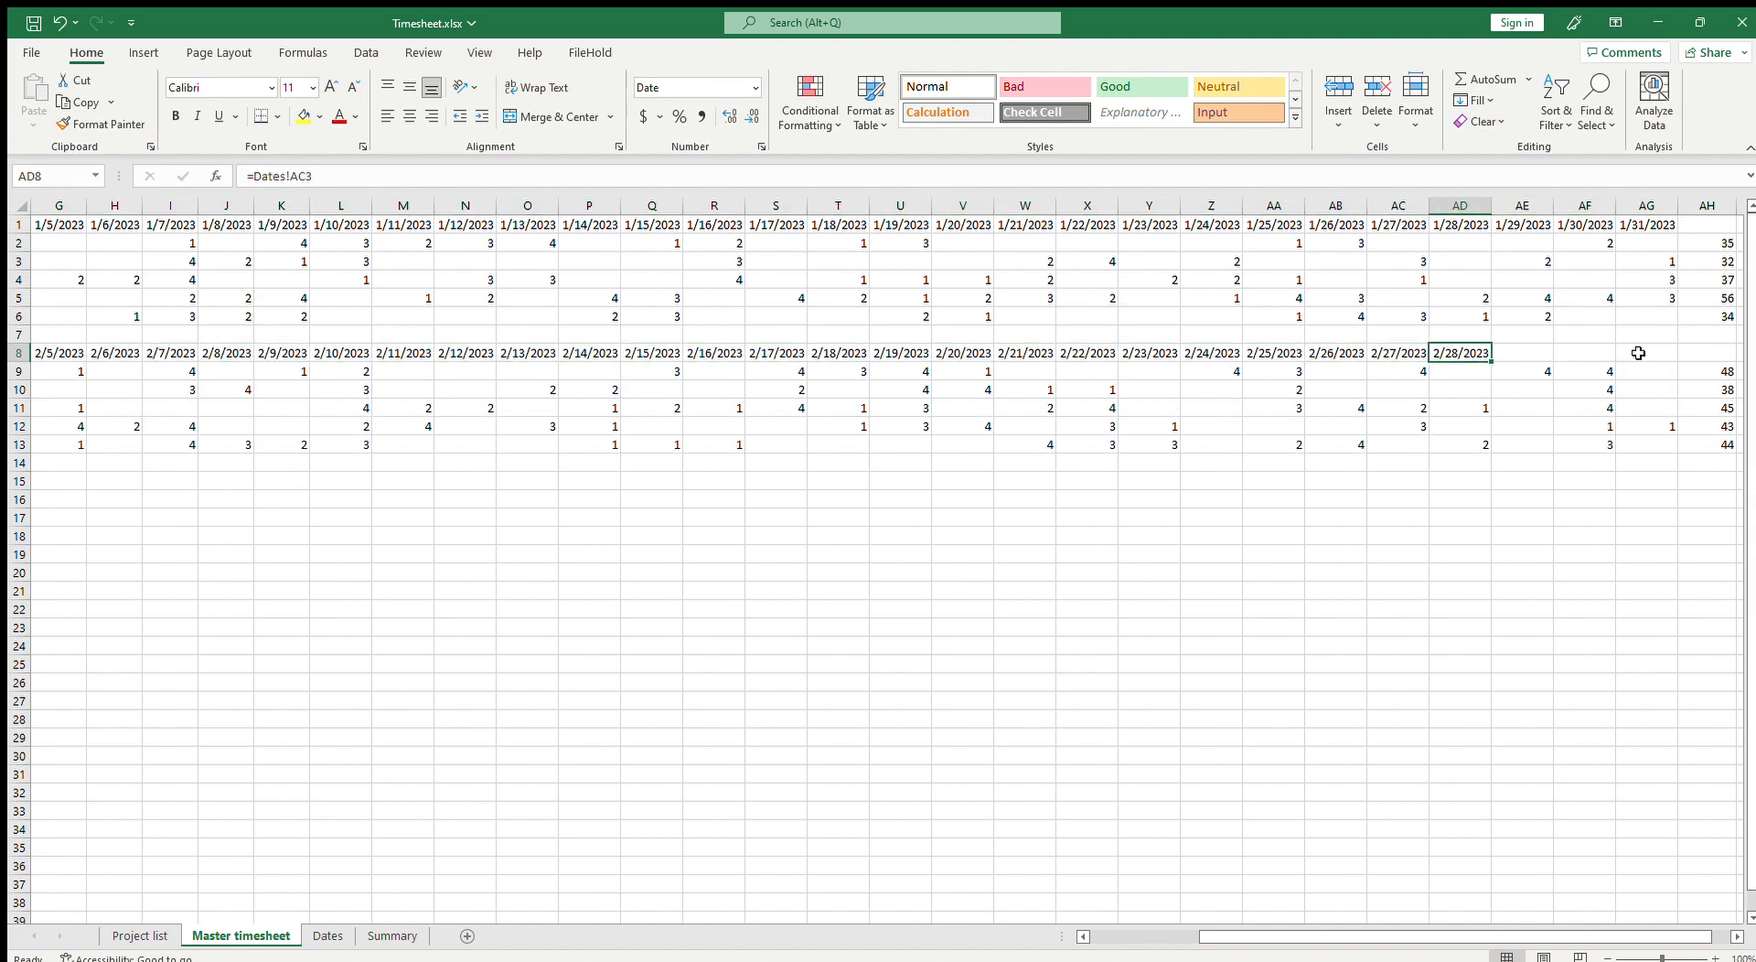
key("ctrl+z")
key("Right")
key("shift+Right")
key("Delete")
left_click(1538, 849)
left_click_drag(1539, 939, 1348, 933)
left_click_drag(128, 348, 1670, 445)
key("ctrl+c")
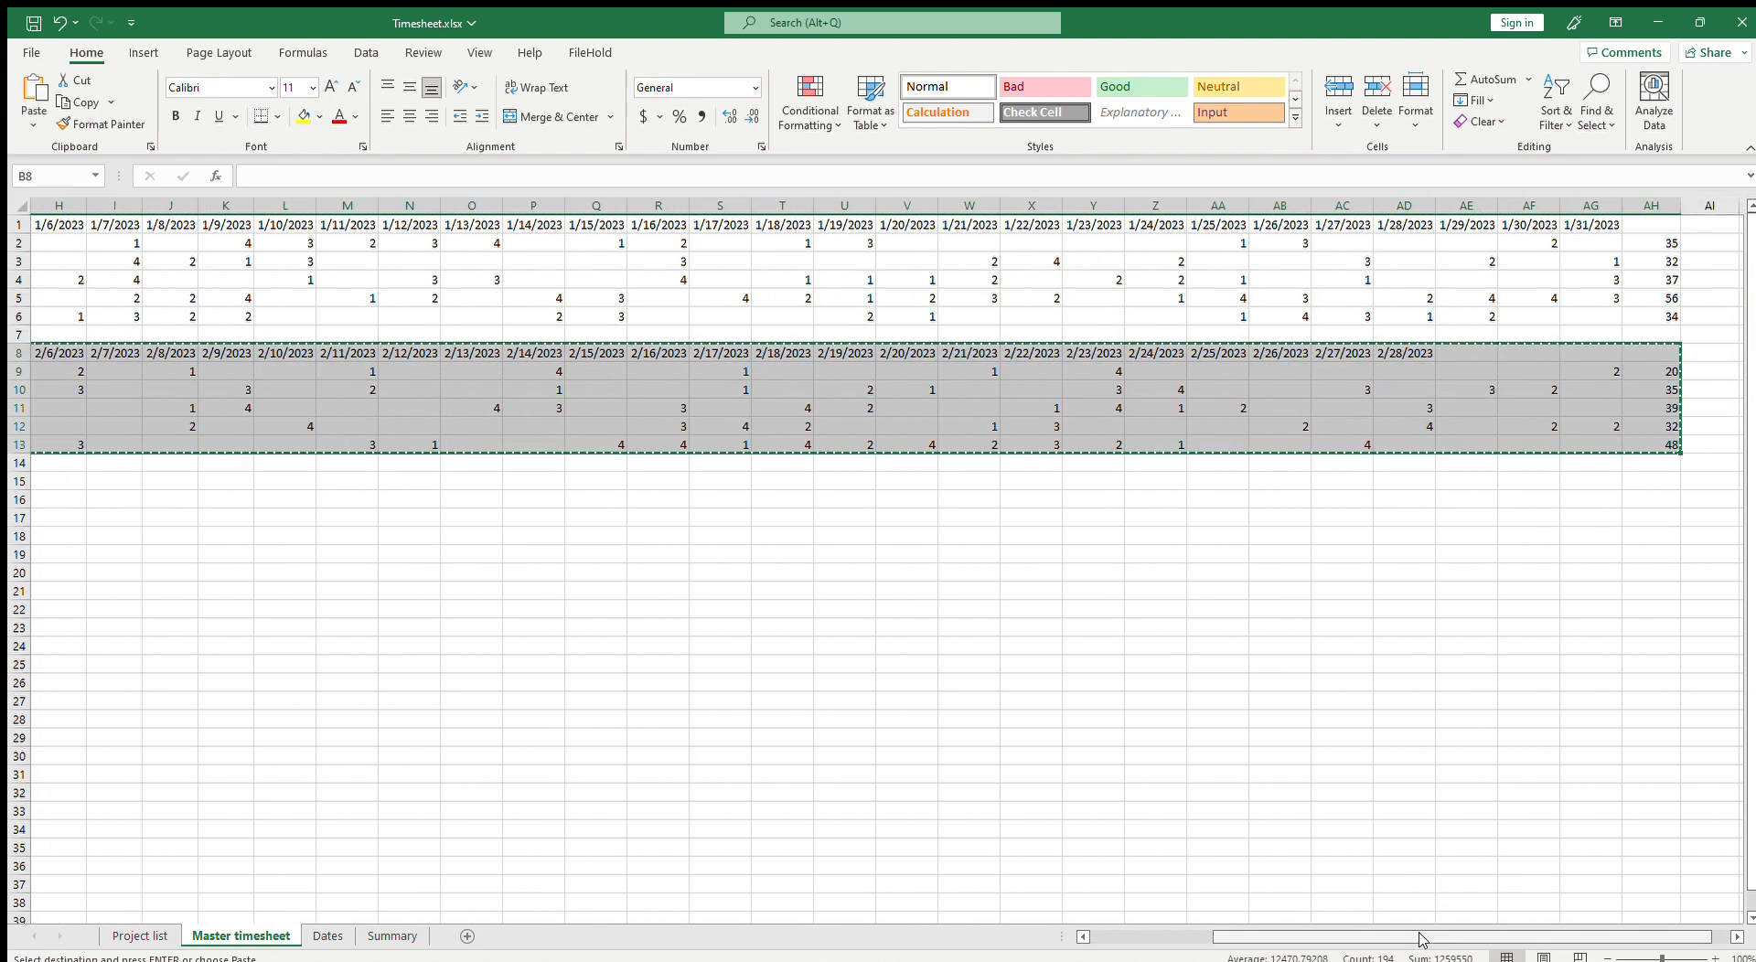
scroll(15, 638, "left", 3)
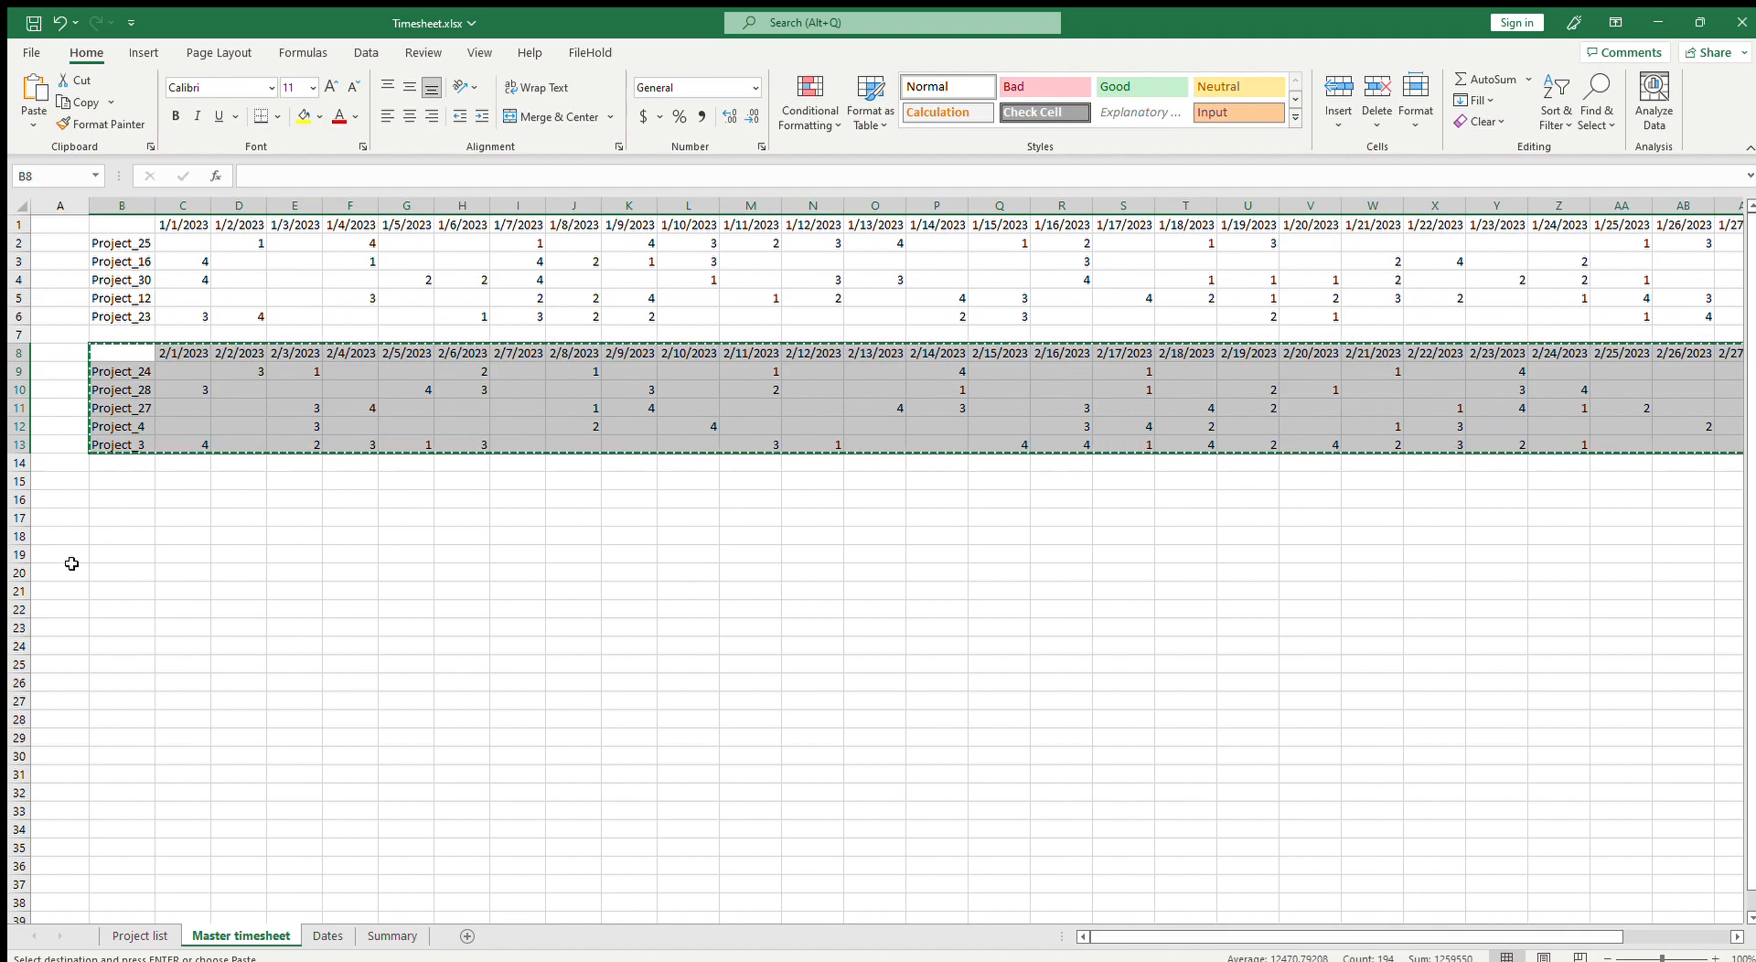
left_click(391, 737)
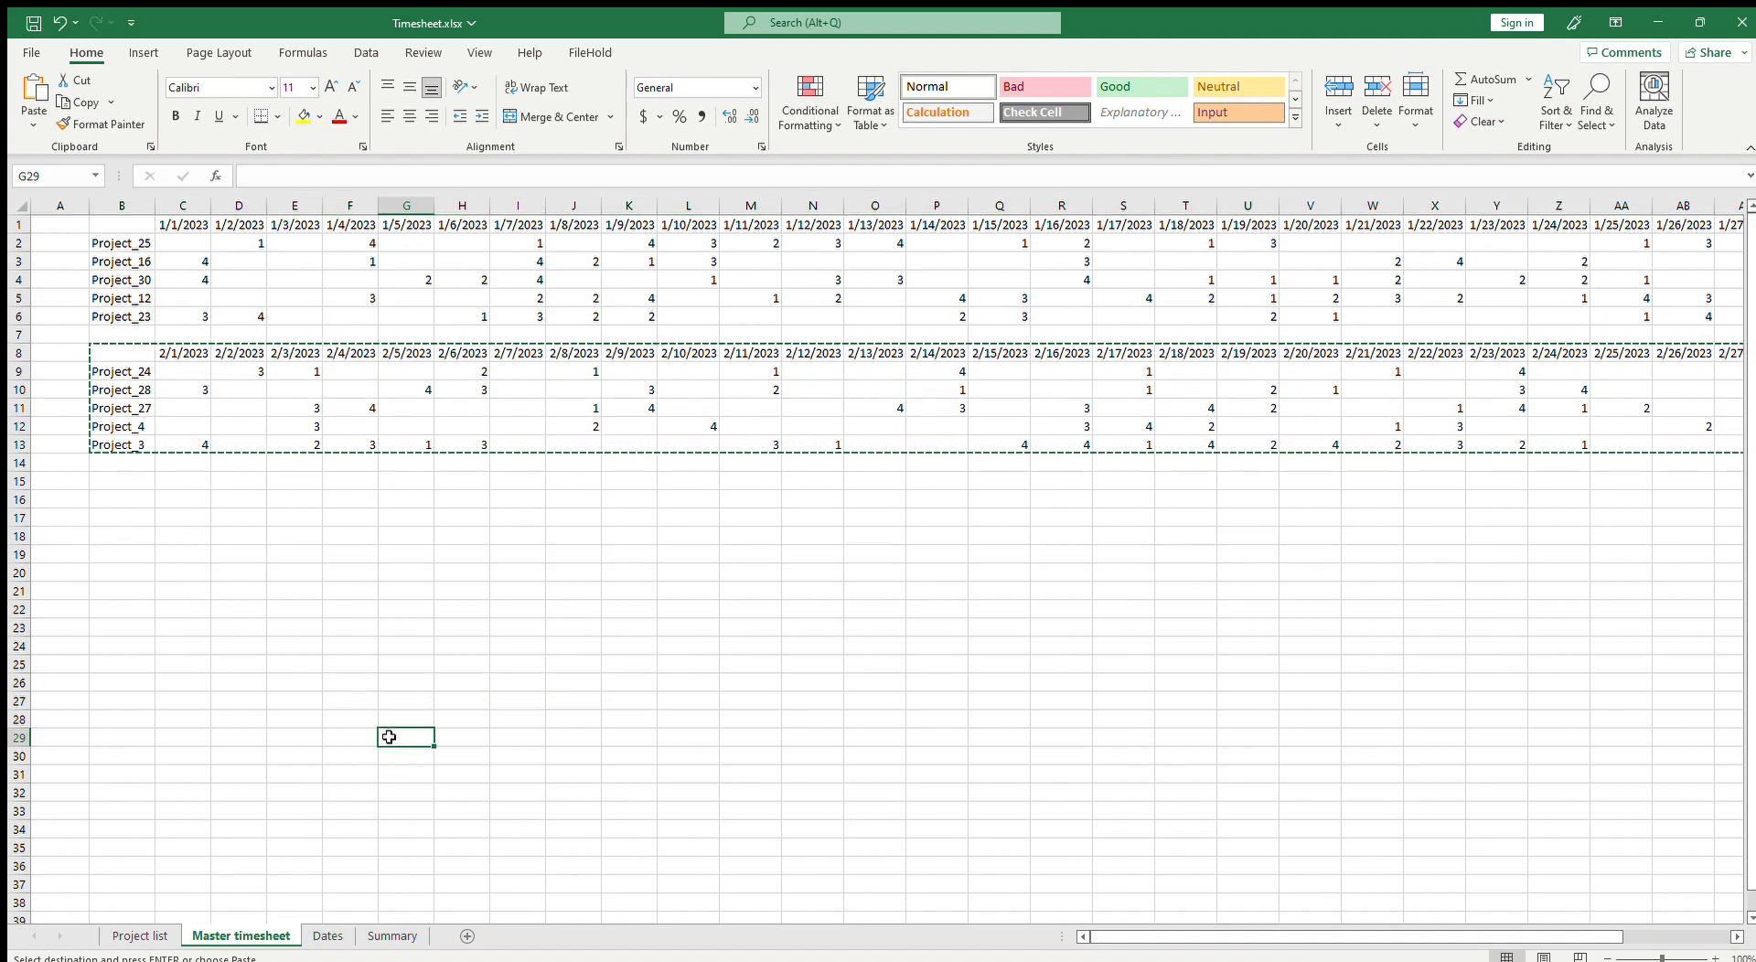
key("Escape")
Step: Examine the Summary sheet's SUMIF formula and the hours total column on the Master timesheet
left_click(391, 936)
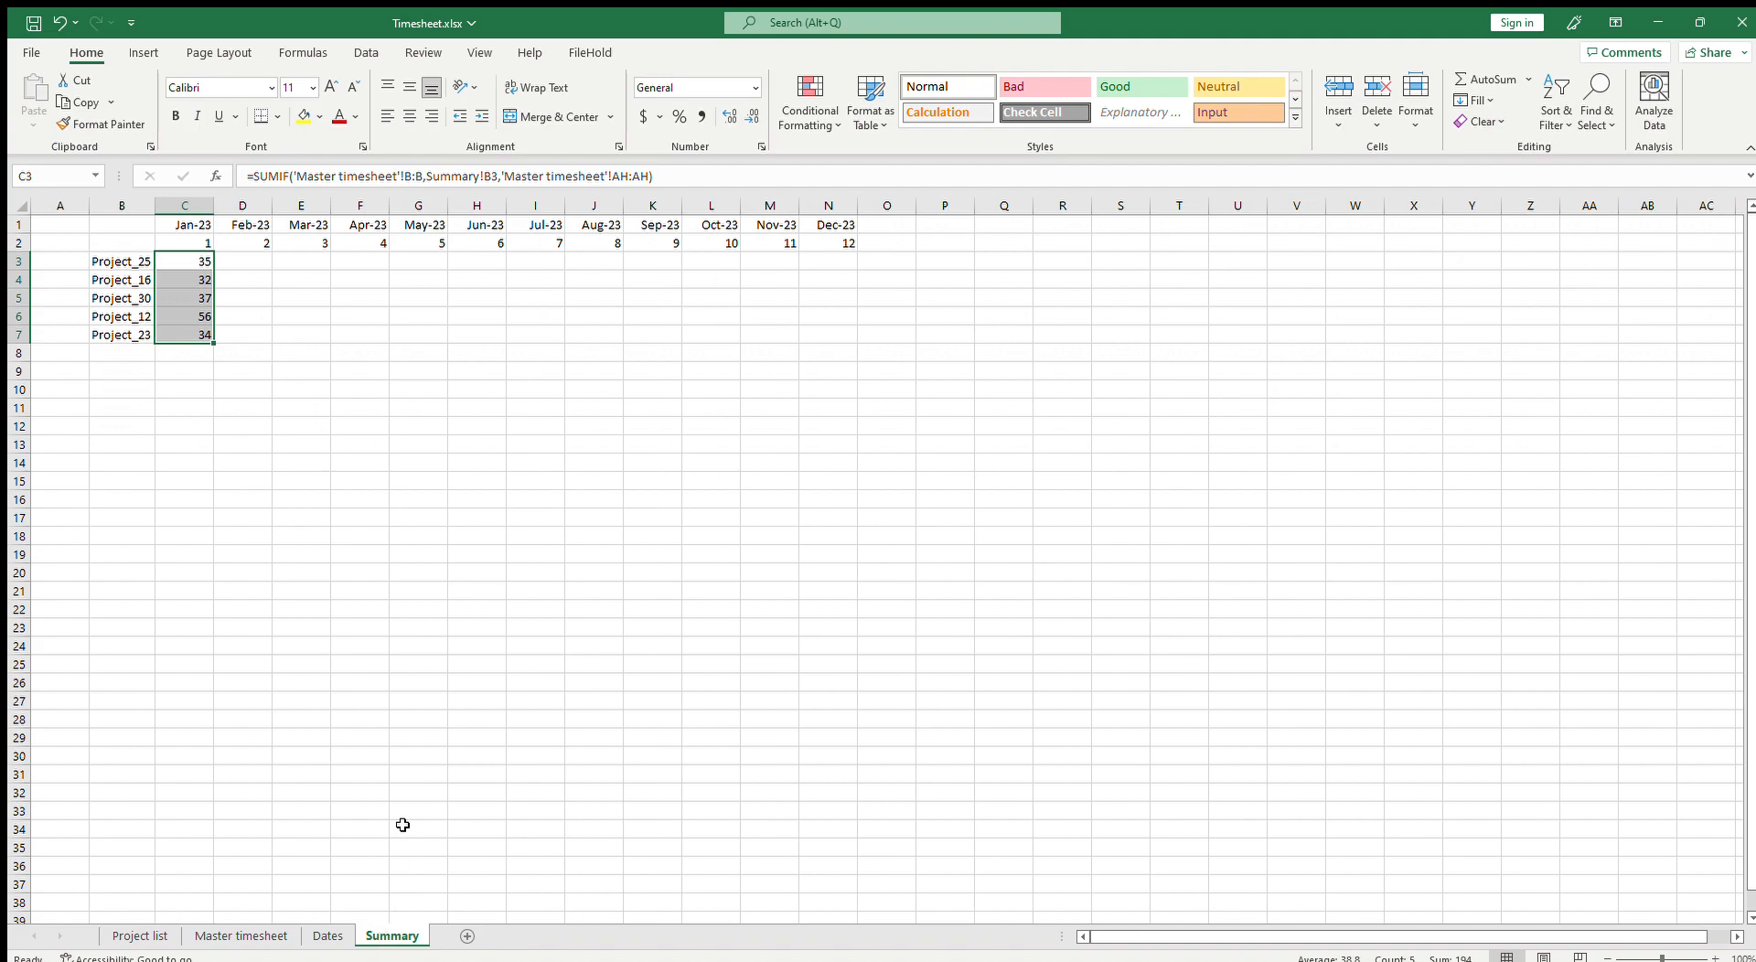
left_click(199, 266)
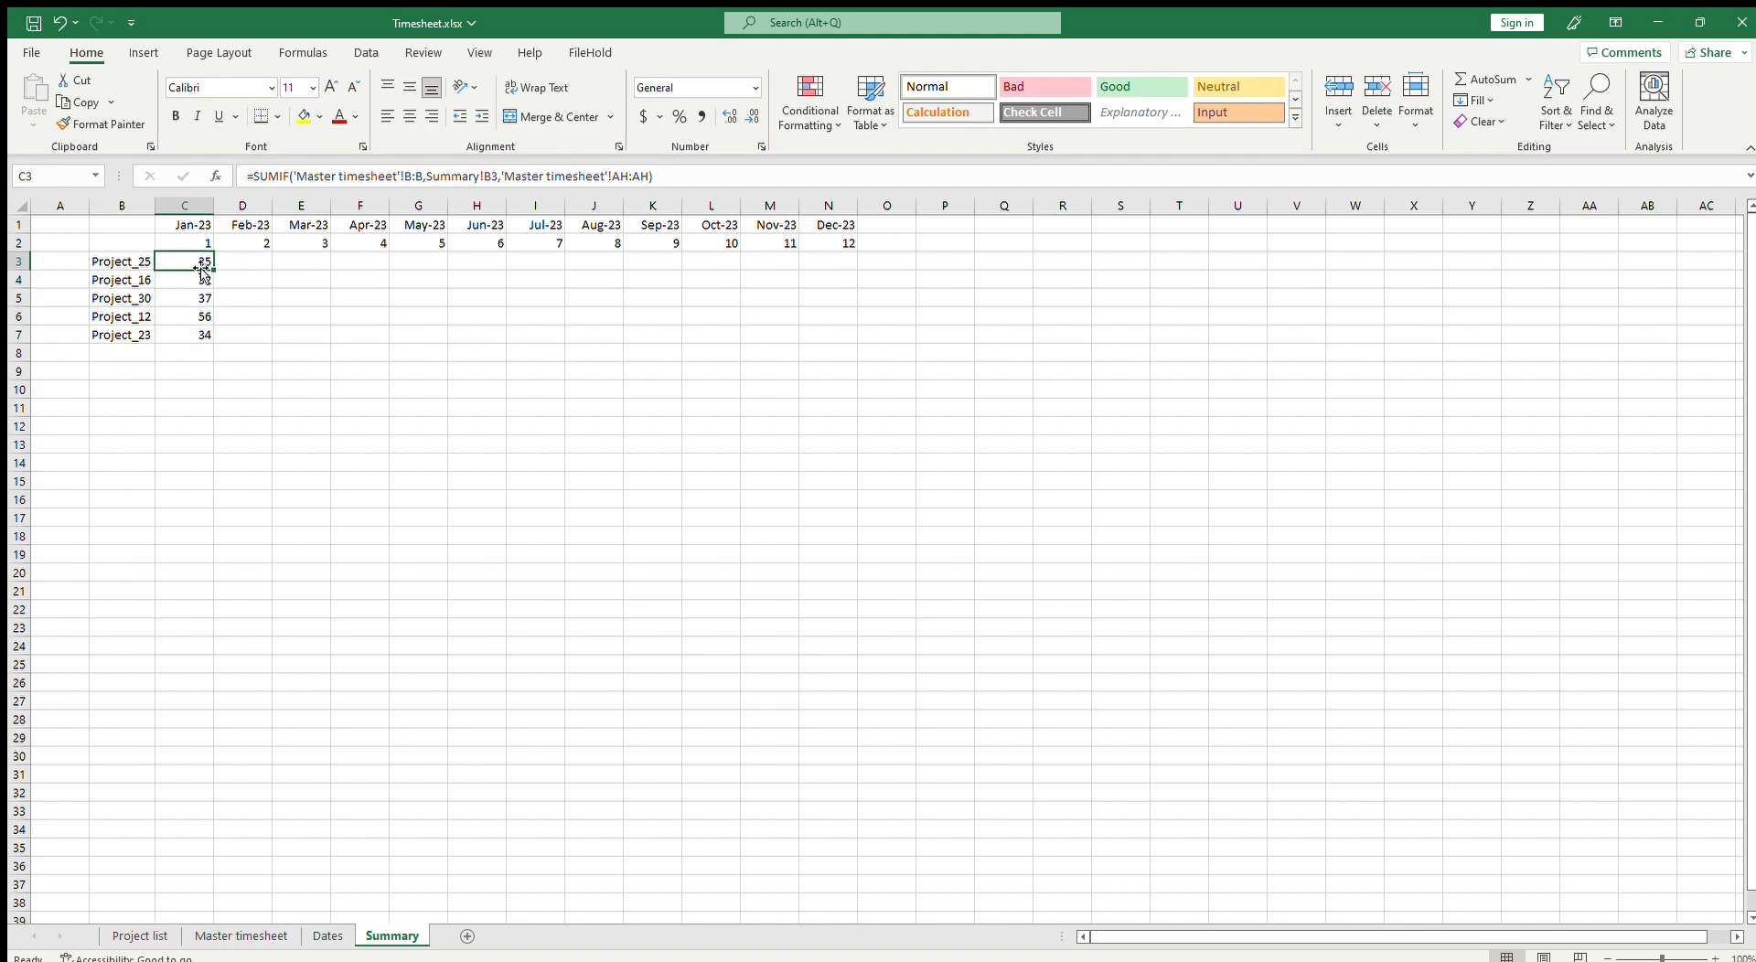
left_click(134, 271)
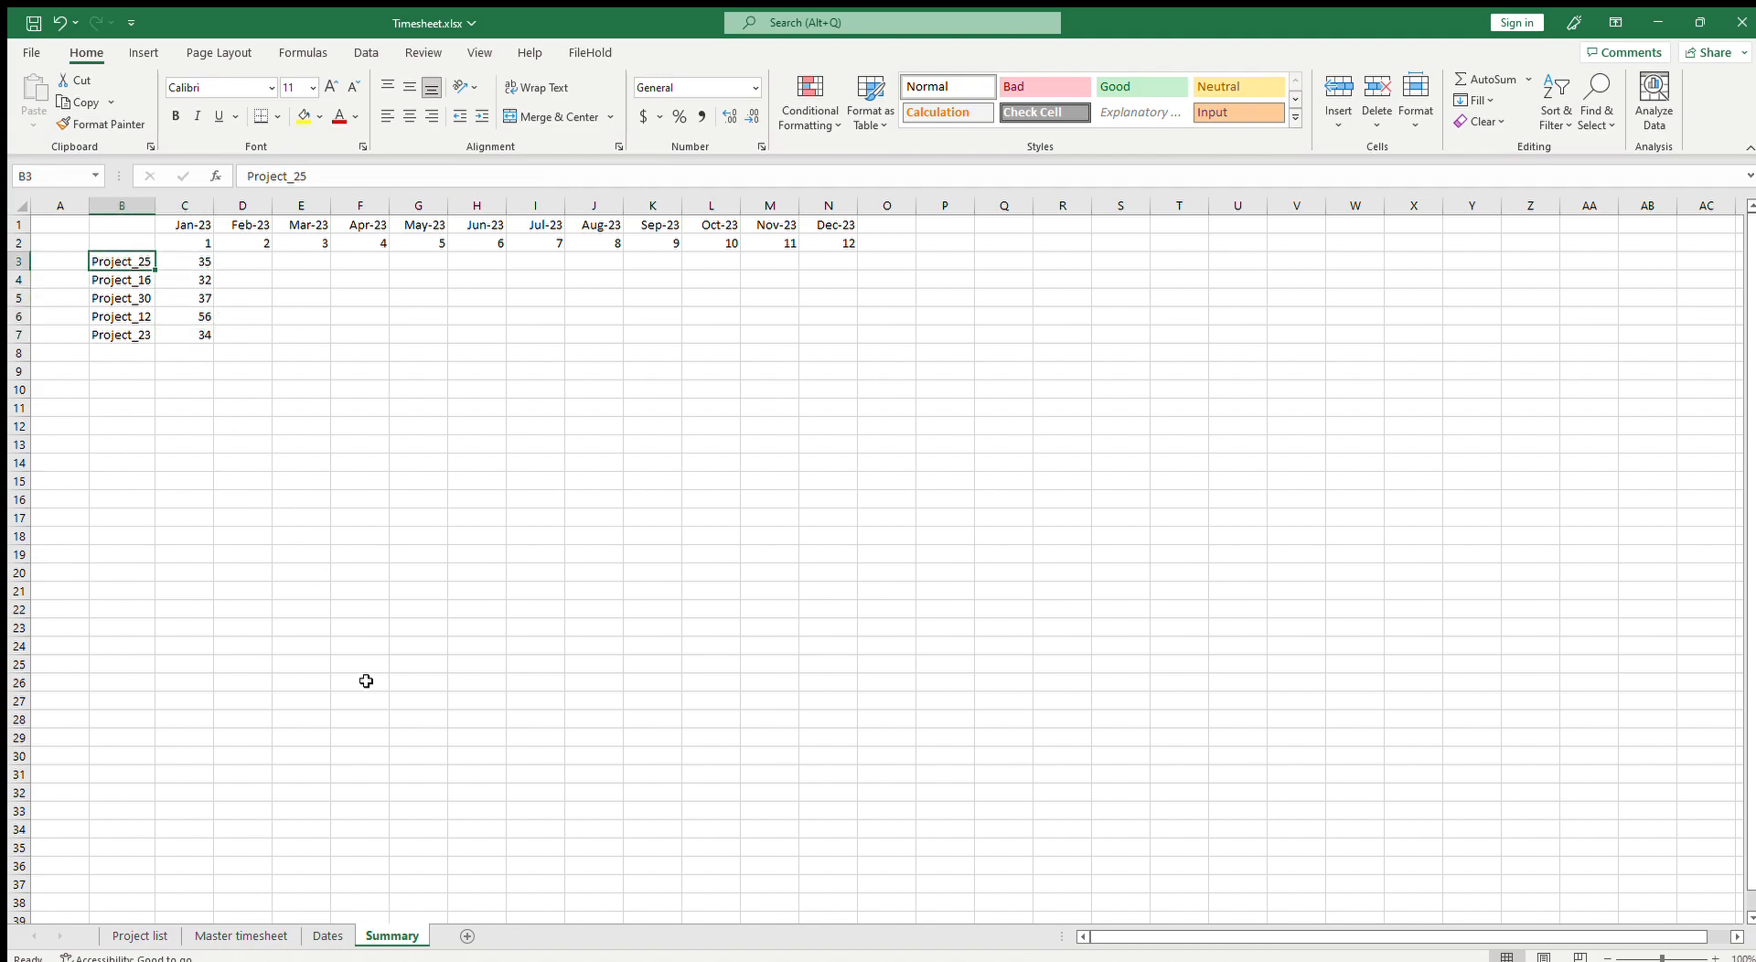
left_click(197, 266)
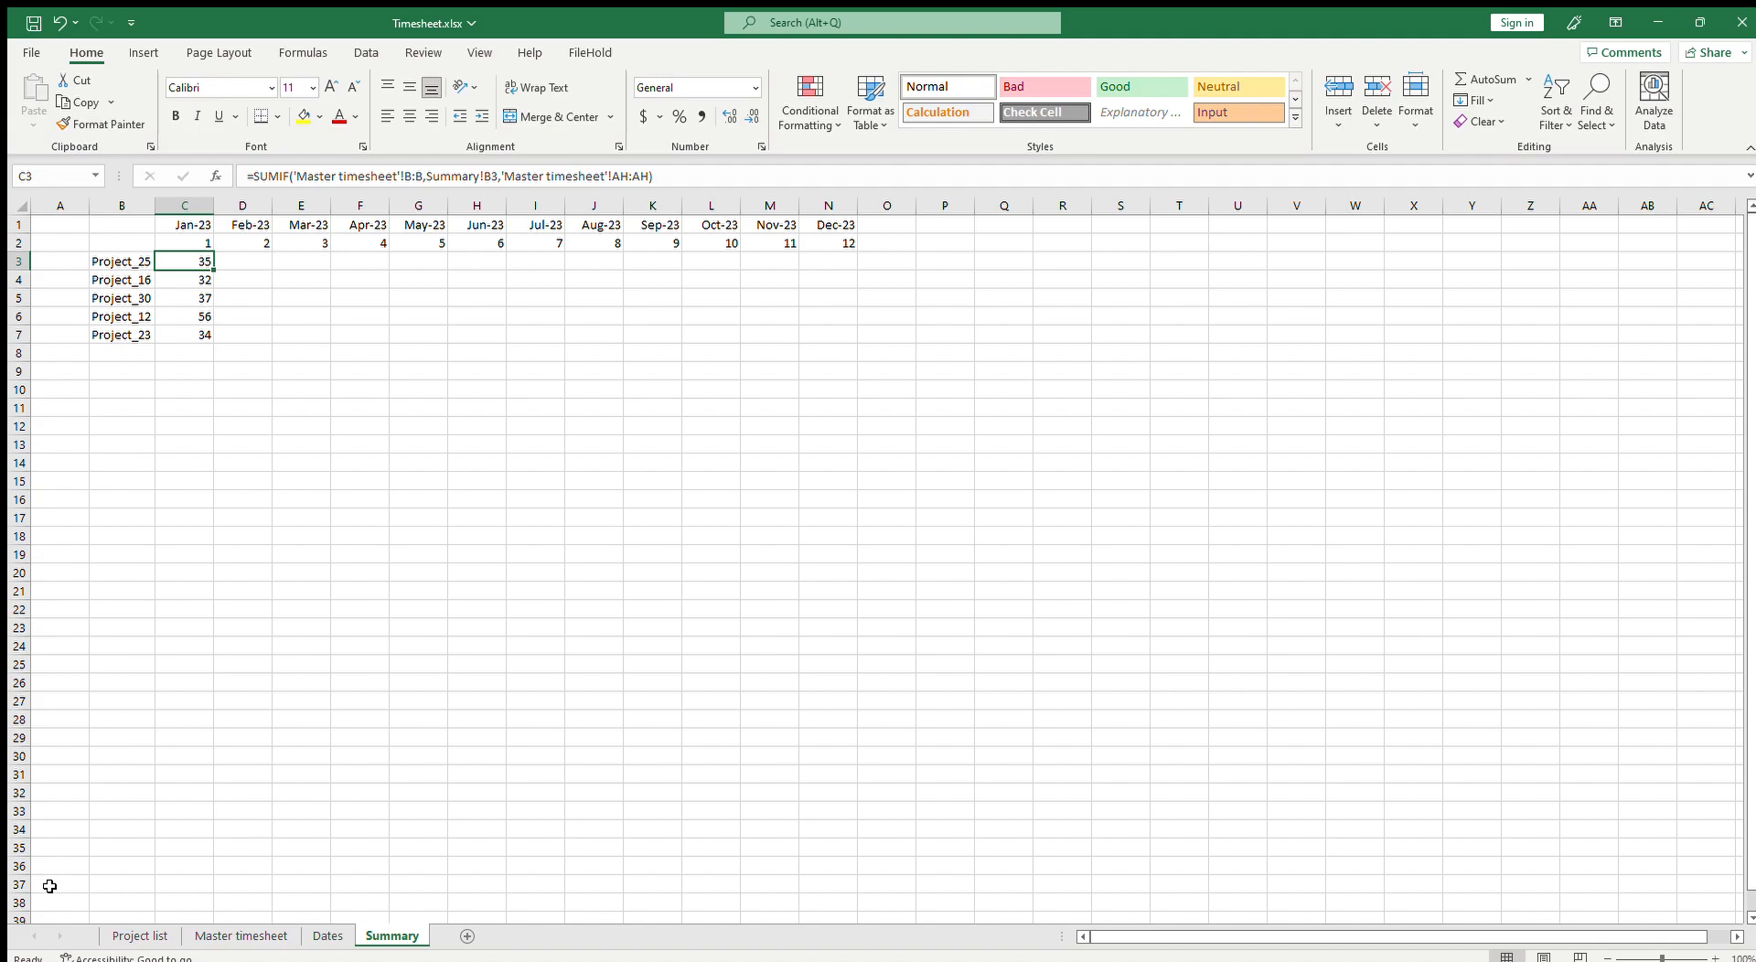
left_click(245, 935)
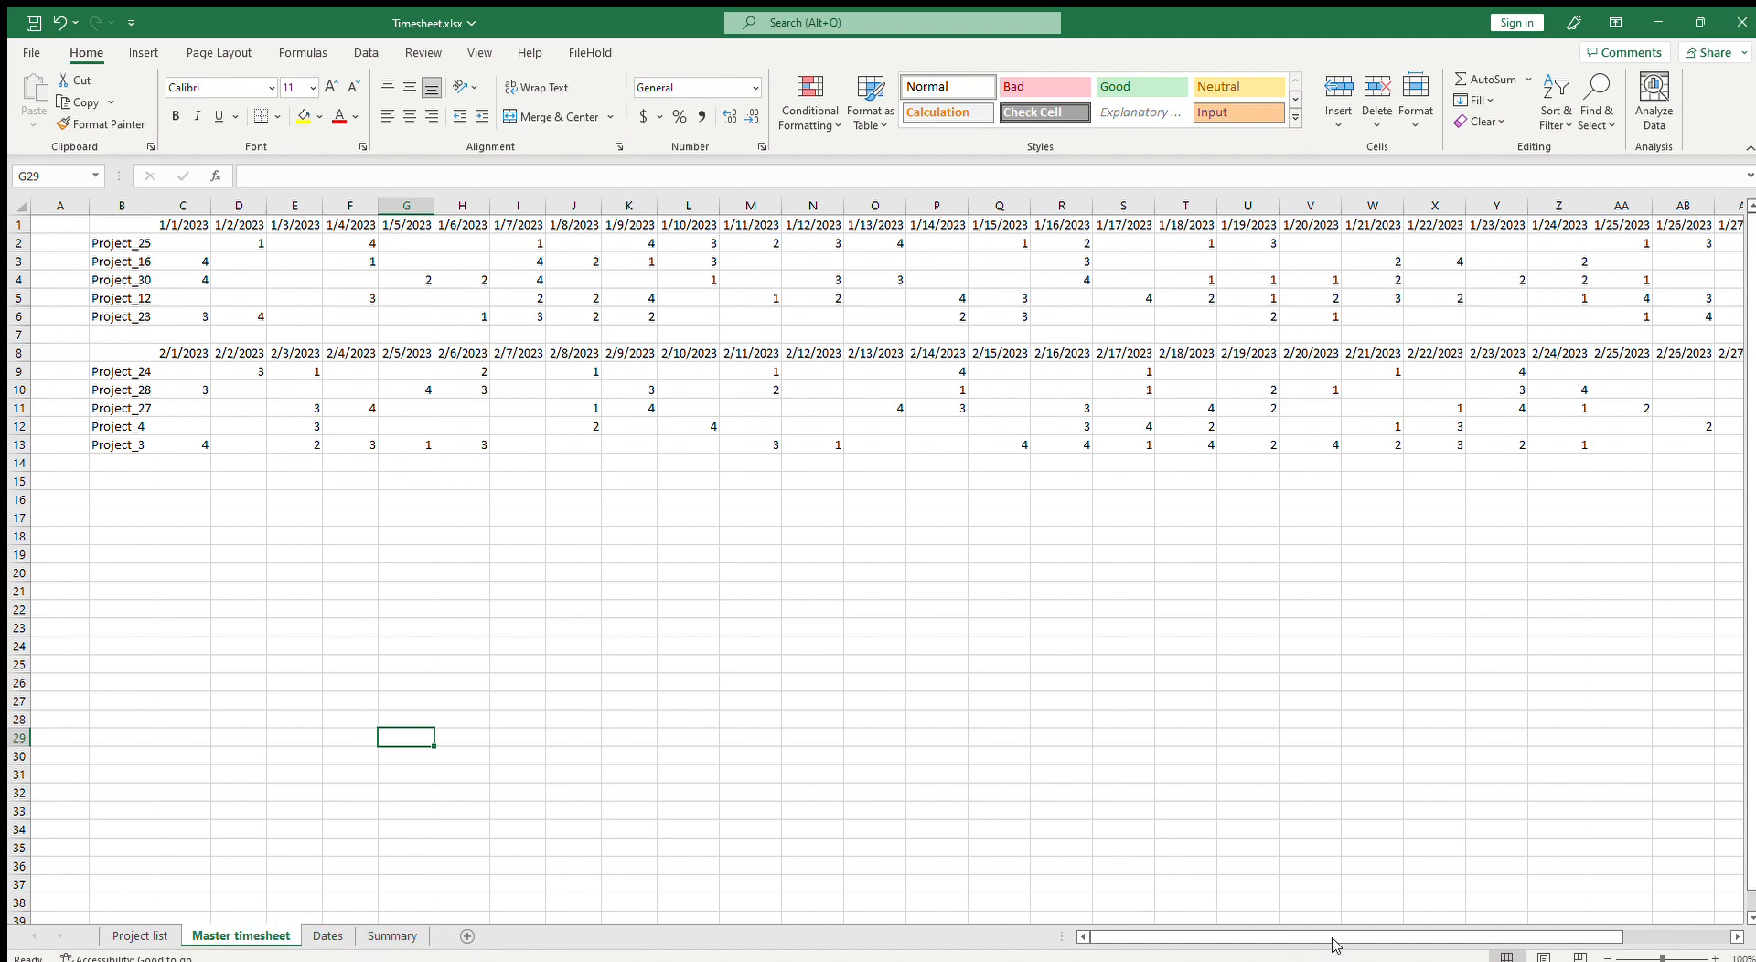
left_click_drag(1363, 937, 1747, 936)
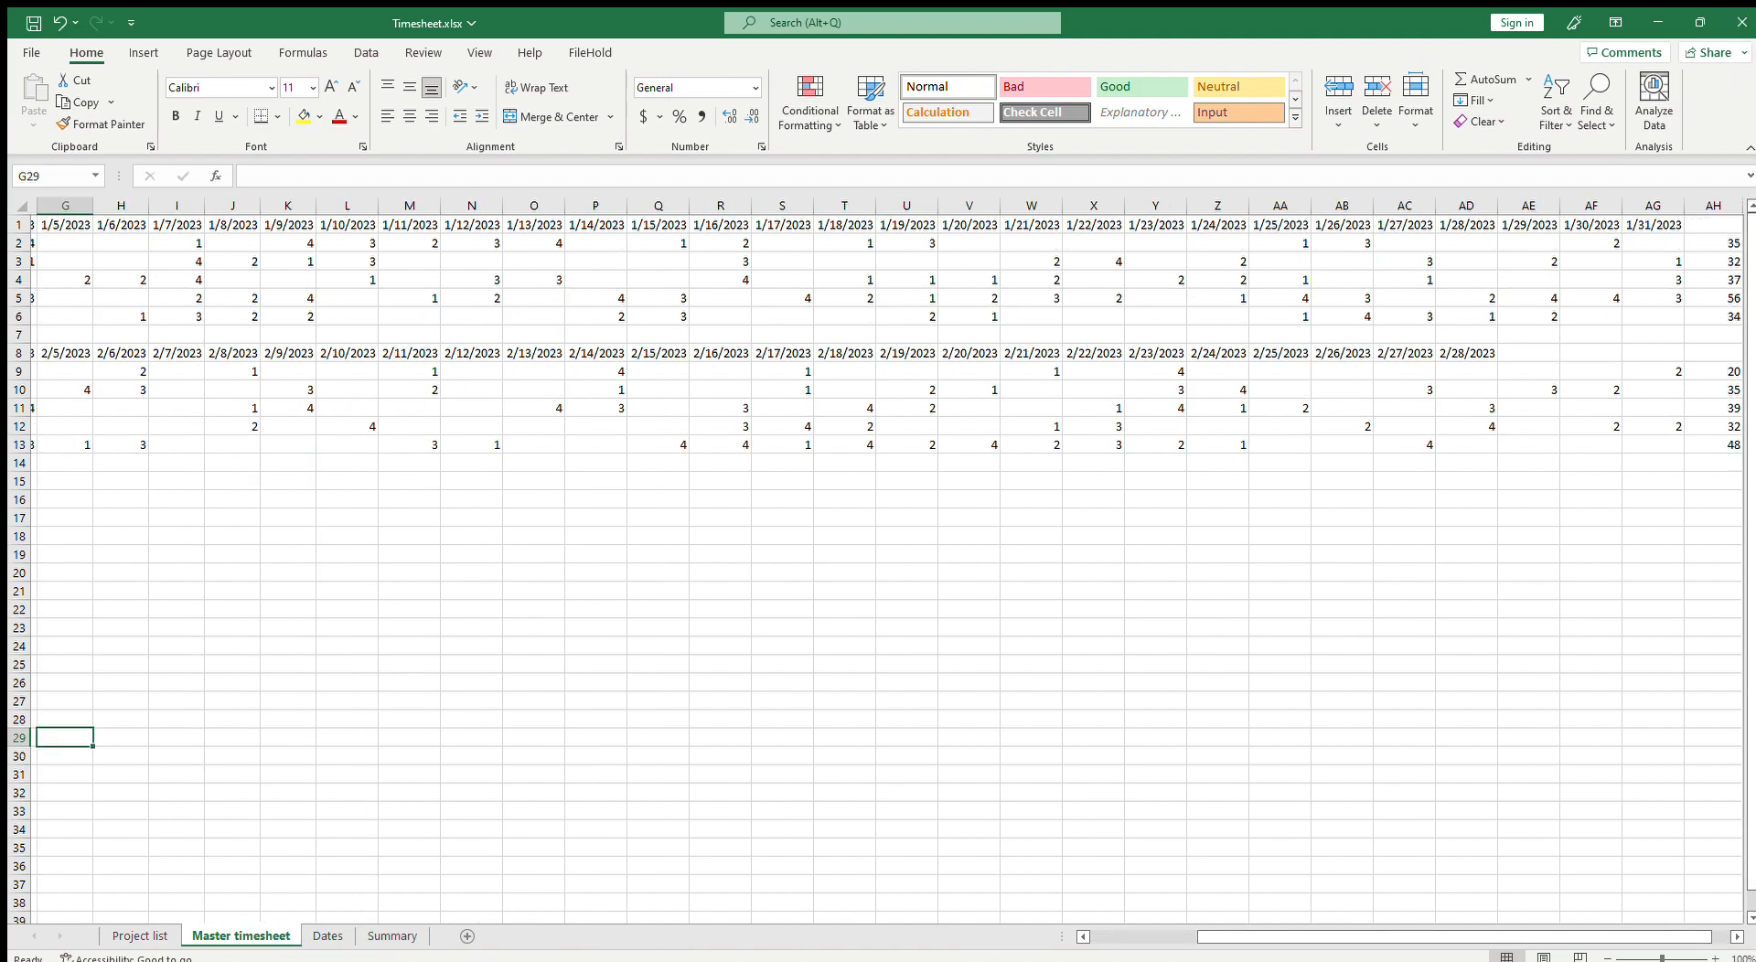
left_click(1737, 936)
left_click(1737, 936)
left_click(1737, 936)
left_click(1542, 252)
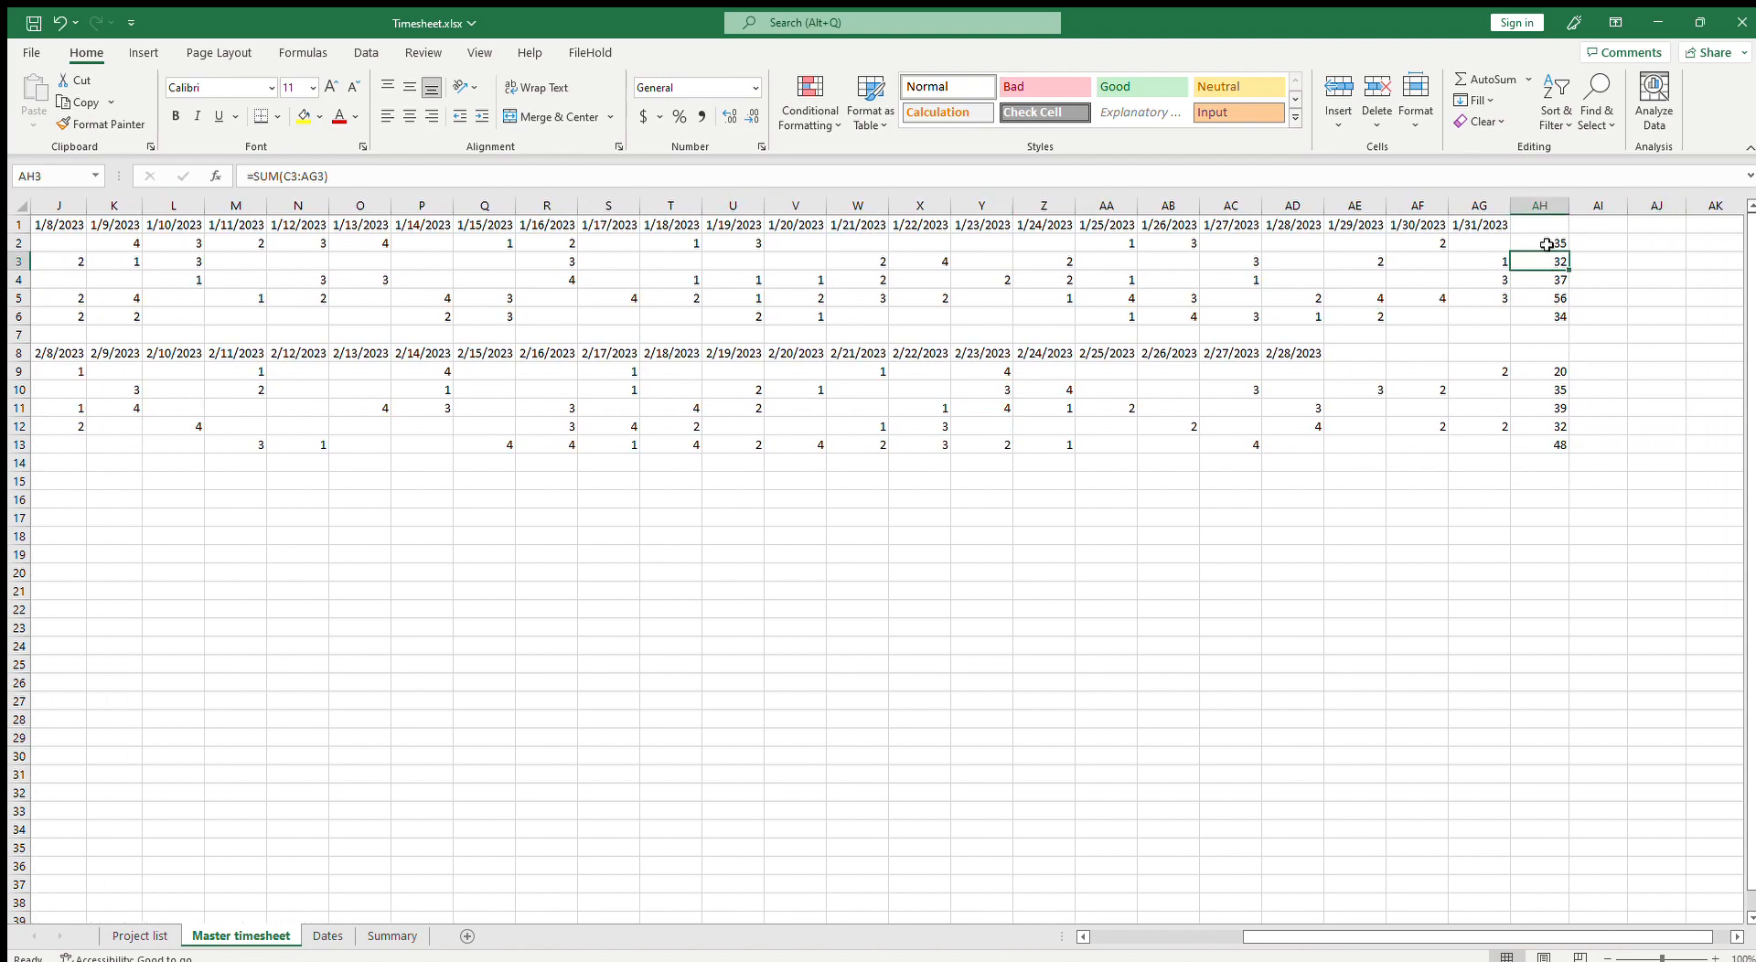
Step: Enter =MONTH(C1) in Master timesheet cell AI2 to extract the month of the January dates
left_click(1605, 242)
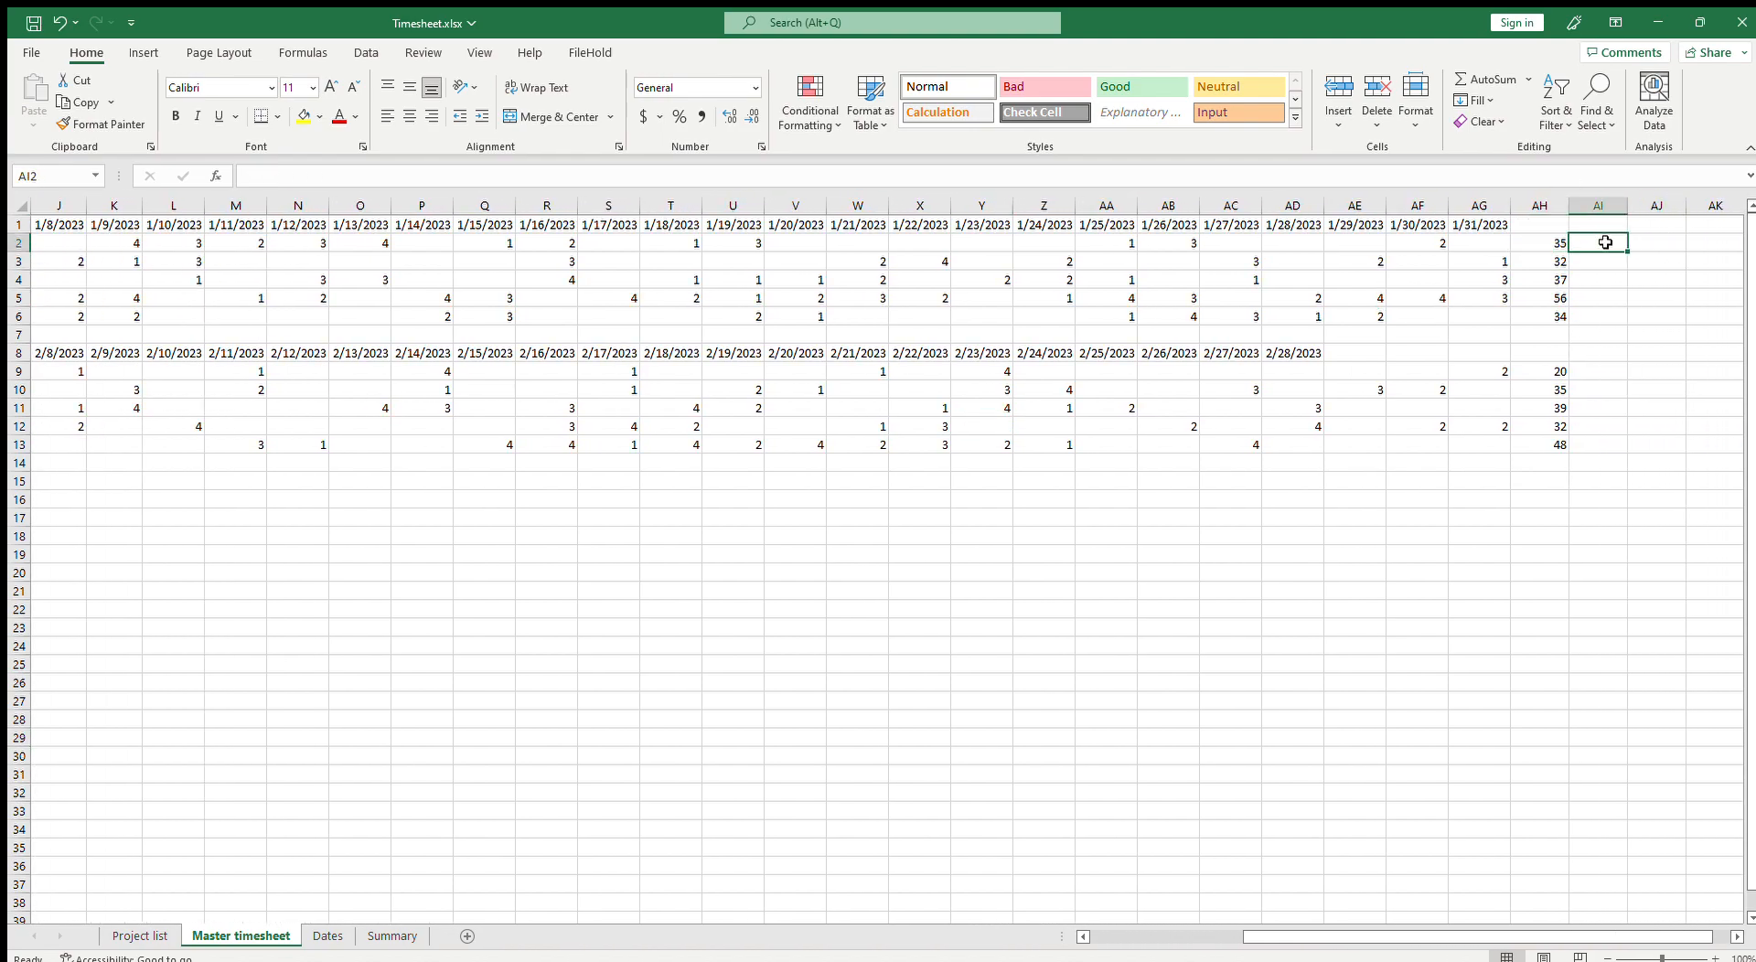
type("=mo")
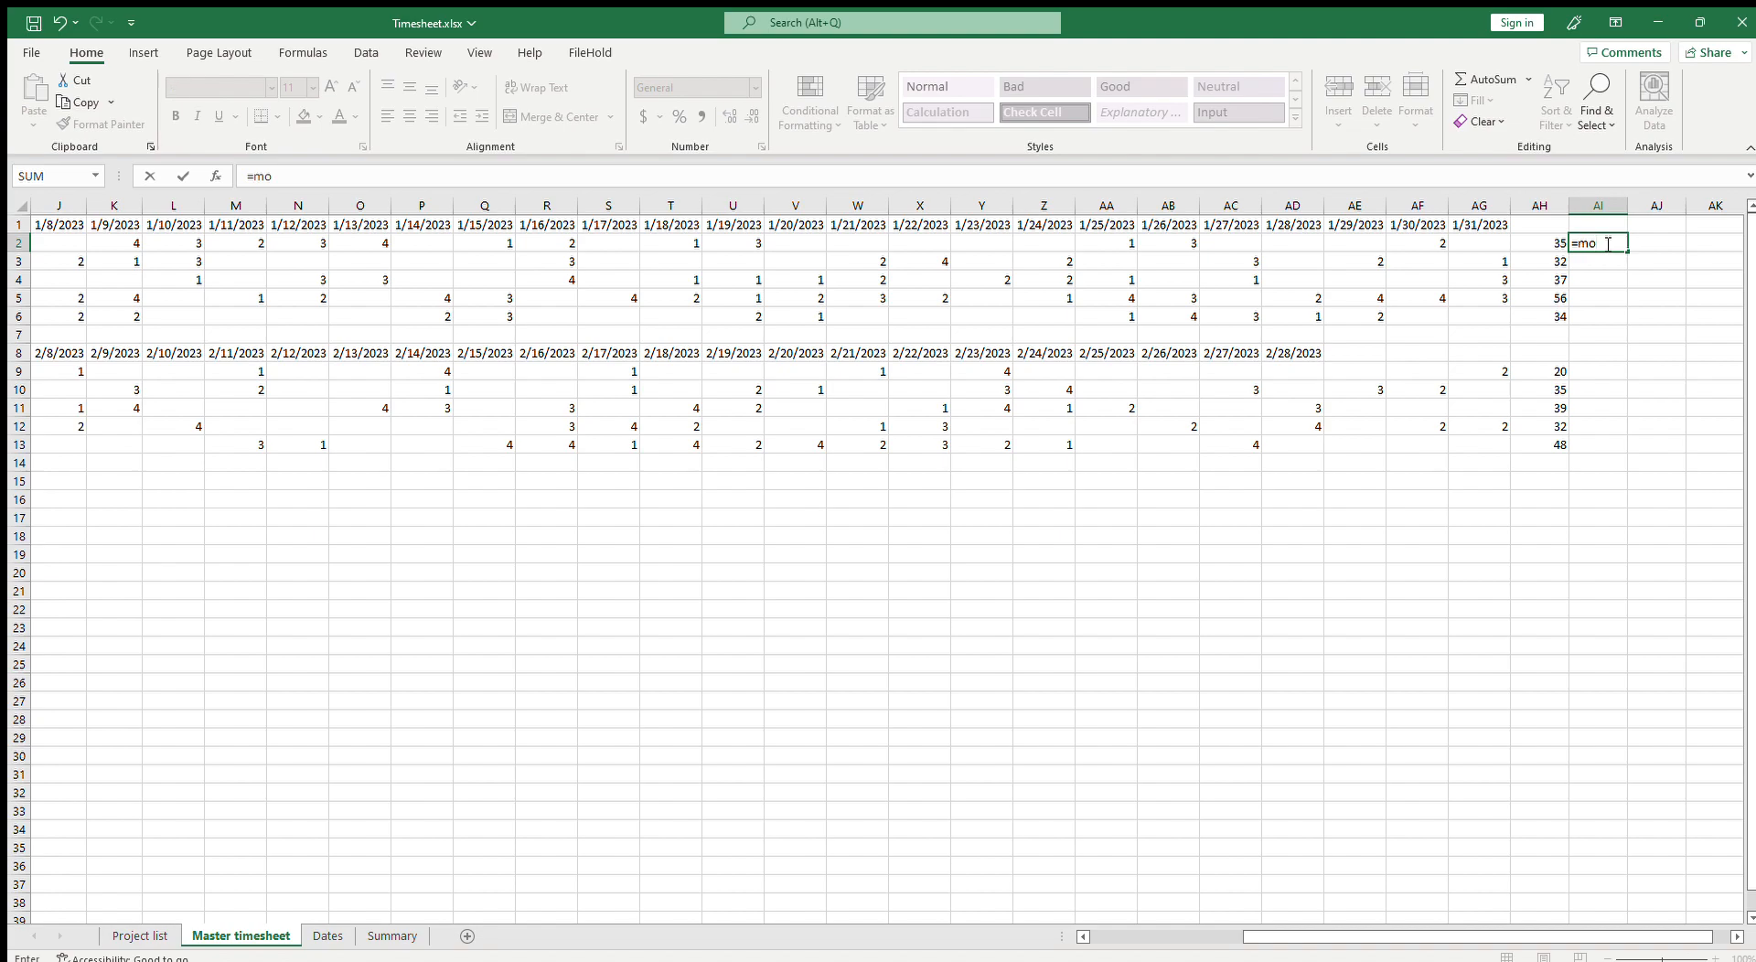
type("nt")
key("Tab")
key("Left")
key("Left")
key("Left")
key("Left")
key("Left")
key("Left")
key("Left")
key("Left")
key("Left")
key("Left")
key("Left")
key("Left")
key("Left")
key("Left")
key("Left")
key("Left")
key("Left")
key("Left")
key("Left")
key("Left")
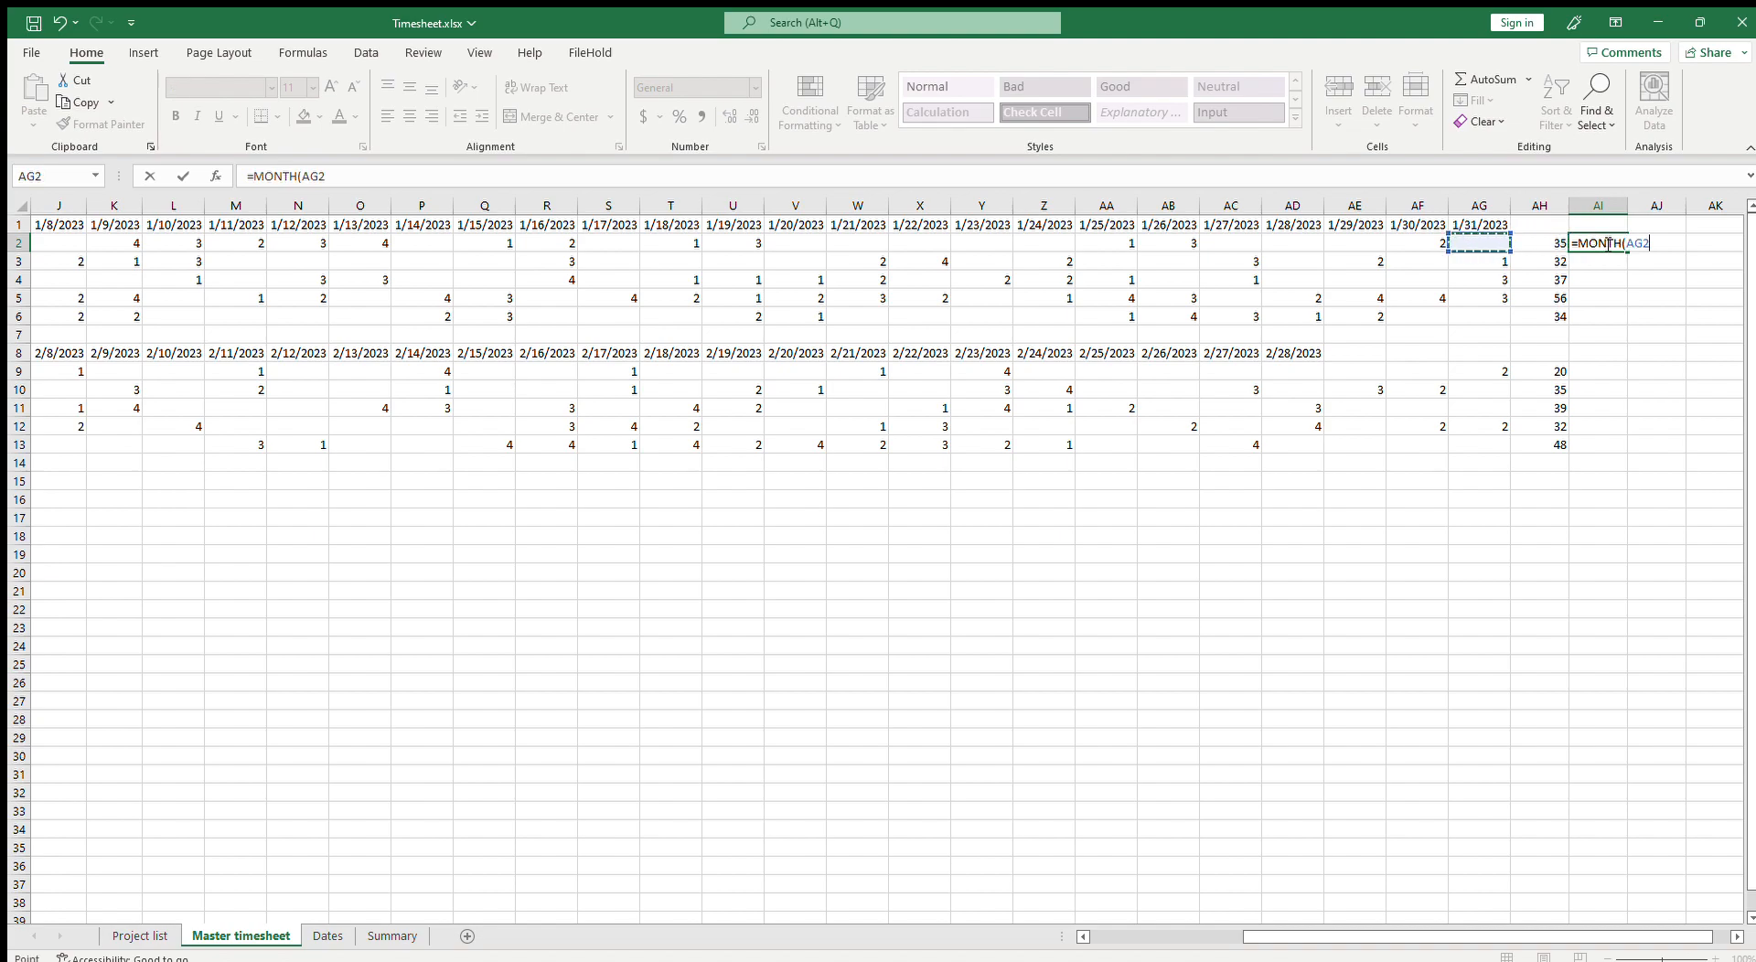
key("Left")
key("Left")
key("Left")
key("Left")
key("Left")
key("Left")
key("Left")
key("Left")
key("Up")
key("Right")
key("Right")
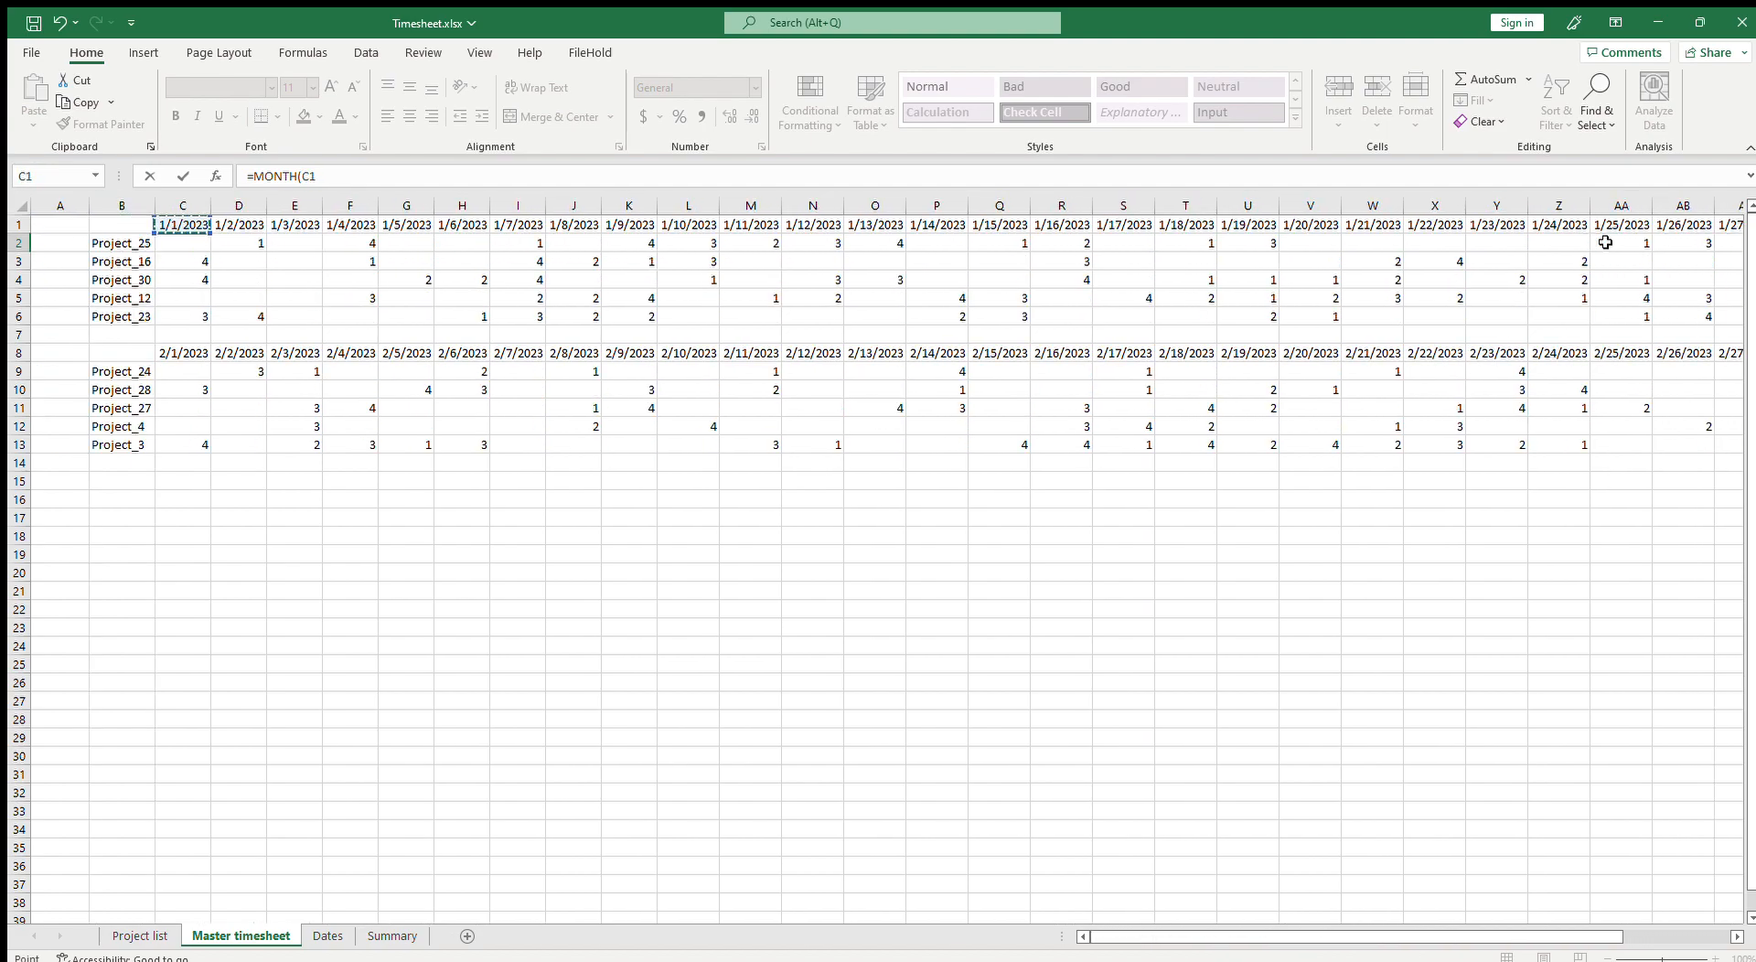
key("ctrl+Return")
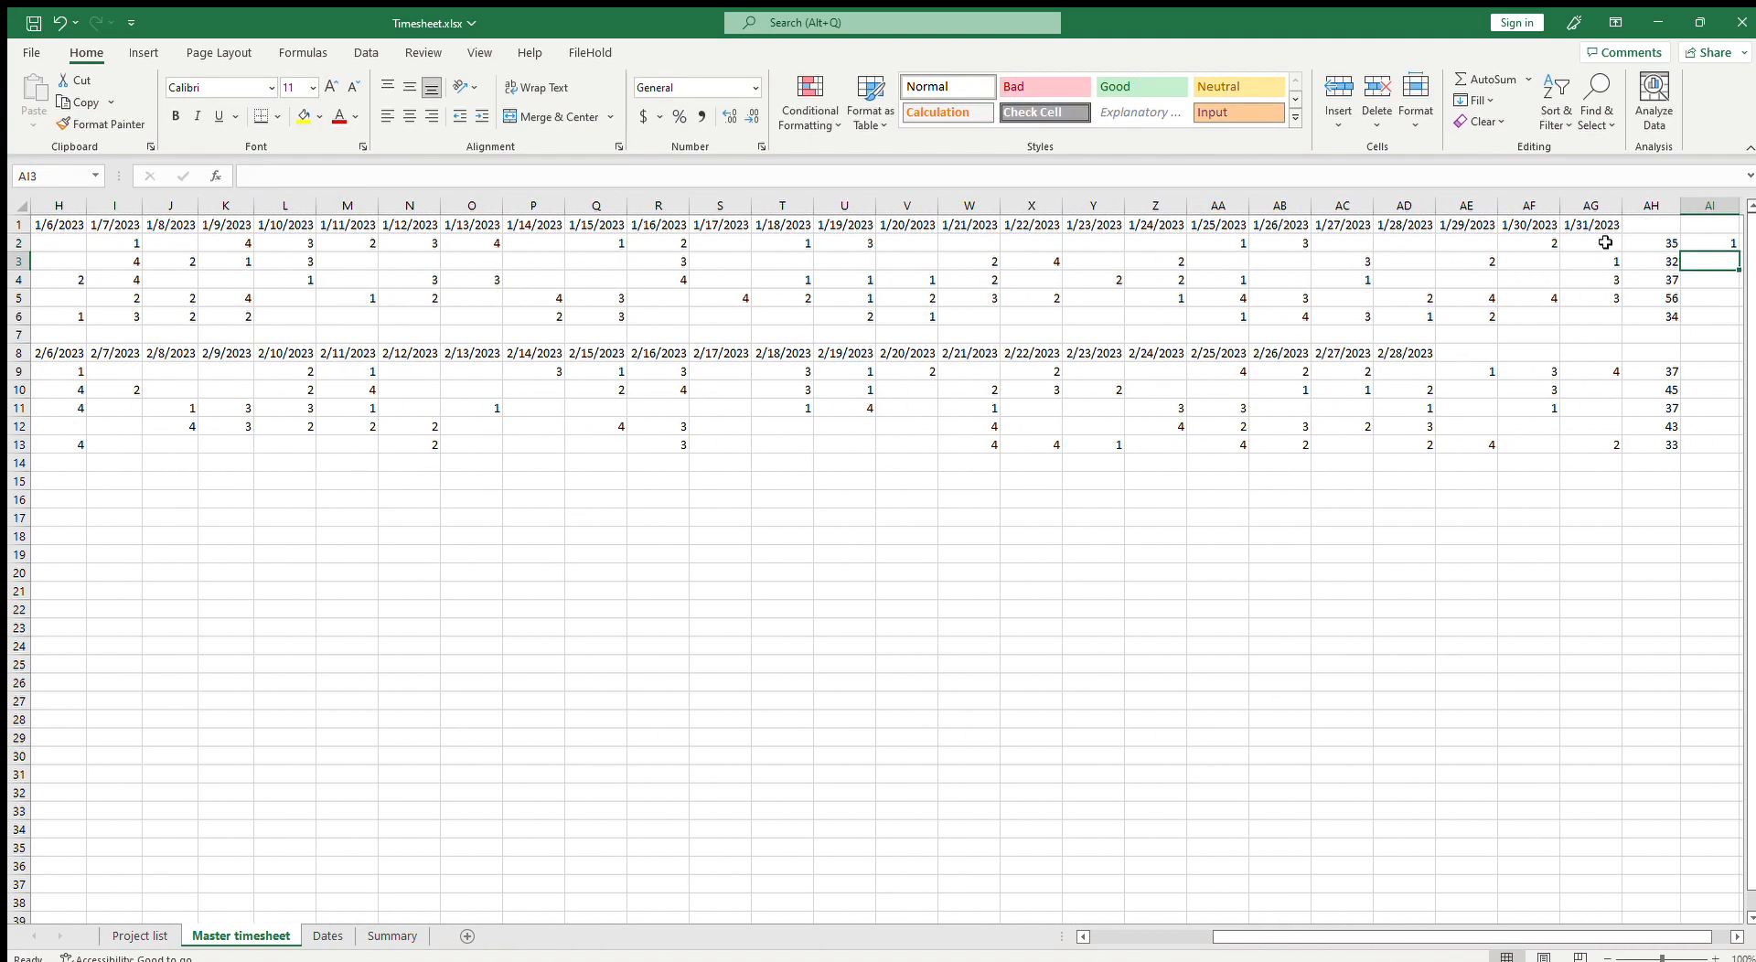
Step: Set AI3 to =AI2 and fill that reference down through AI6
key("Down")
type("=")
key("ctrl+Return")
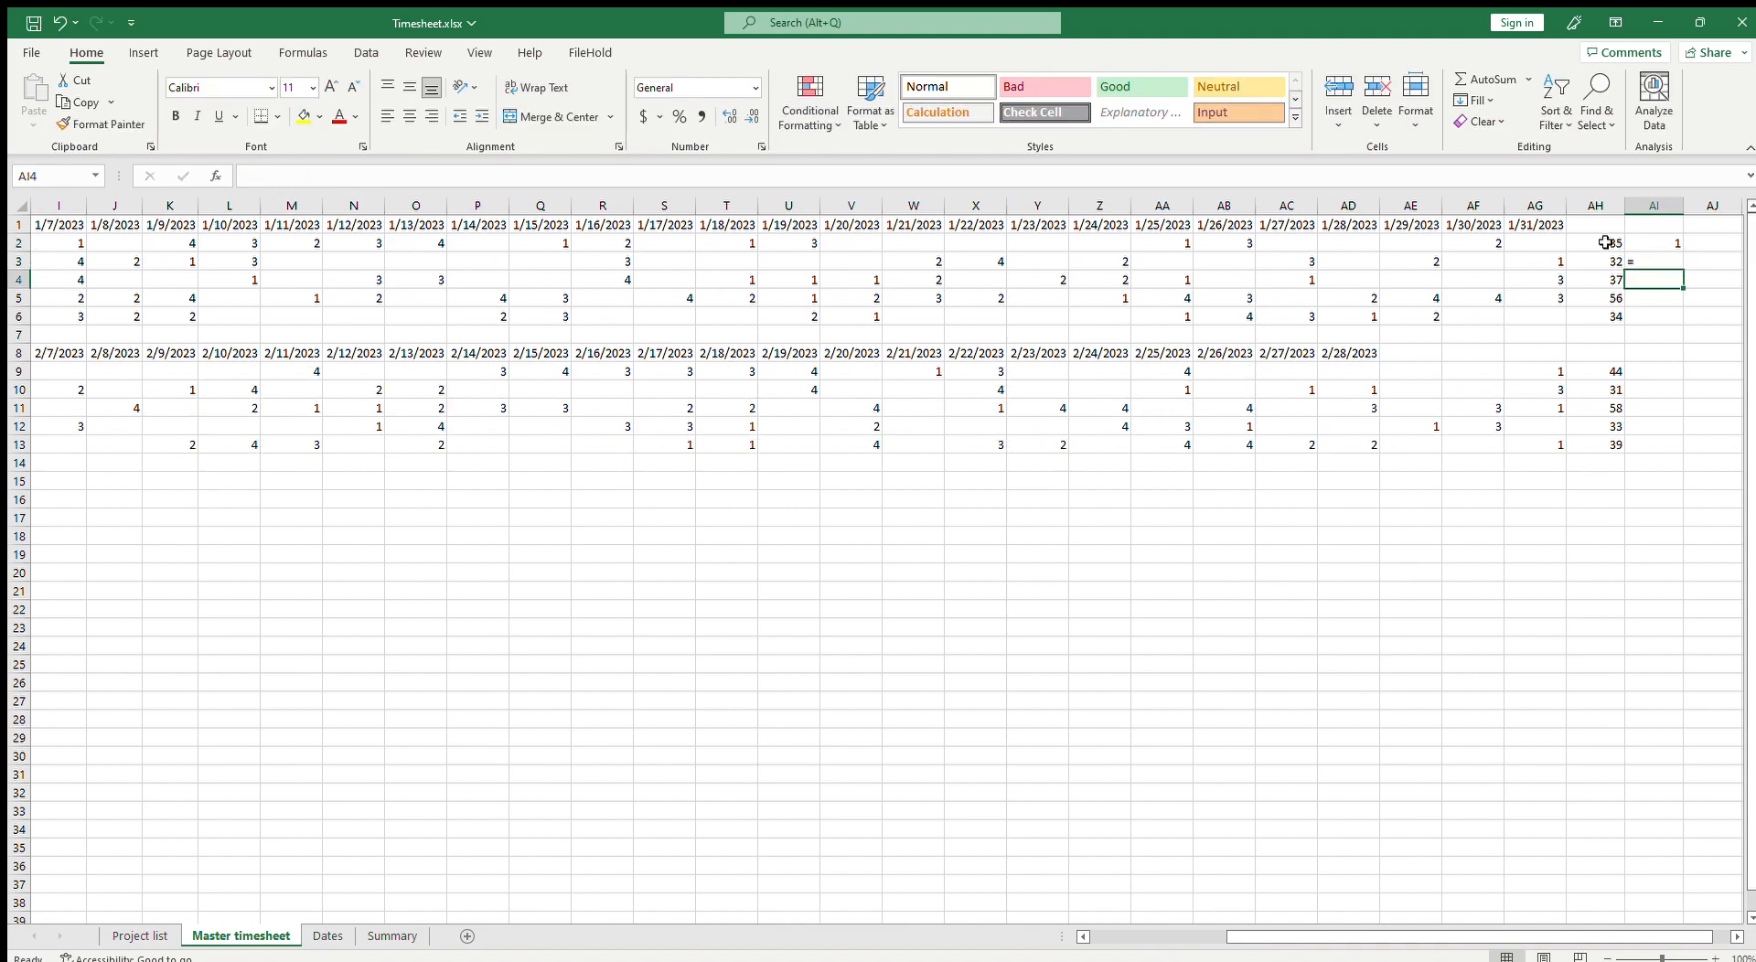
type("=")
key("Up")
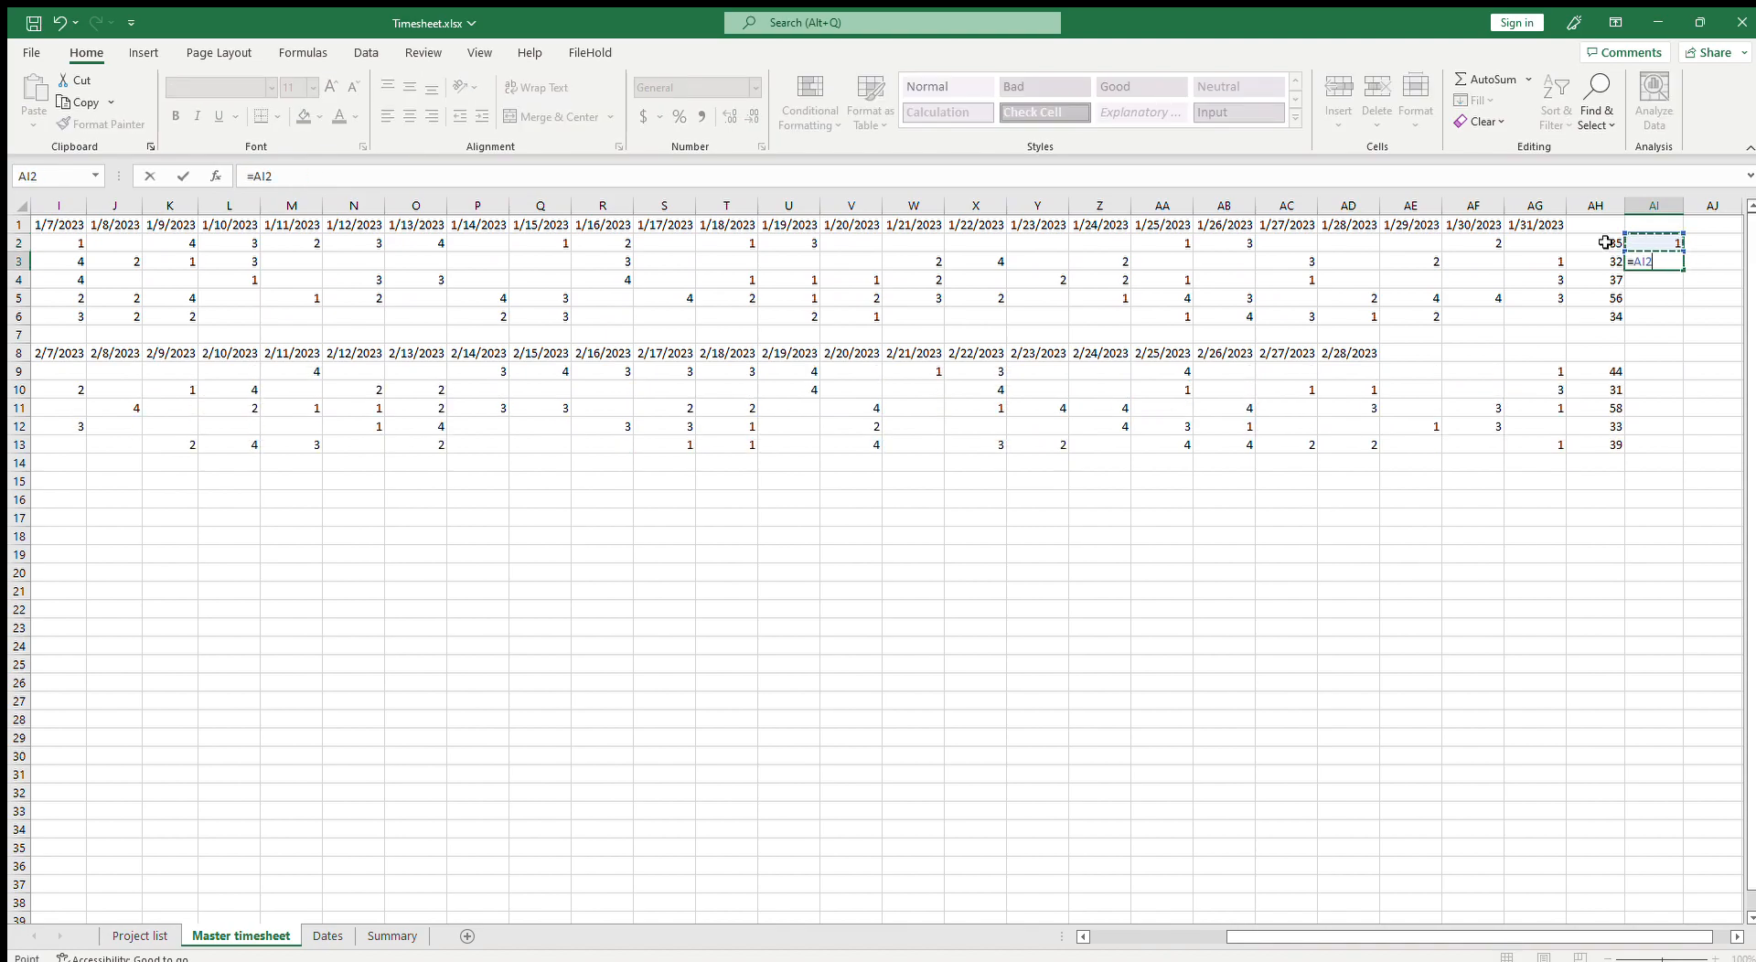
key("Return")
left_click(1672, 262)
left_click_drag(1683, 270, 1684, 322)
Step: Copy the month formulas in AI2:AI6 and paste them into AI9:AI13 for the February block
left_click_drag(1666, 243, 1666, 335)
key("ctrl+c")
left_click(1668, 371)
key("ctrl+v")
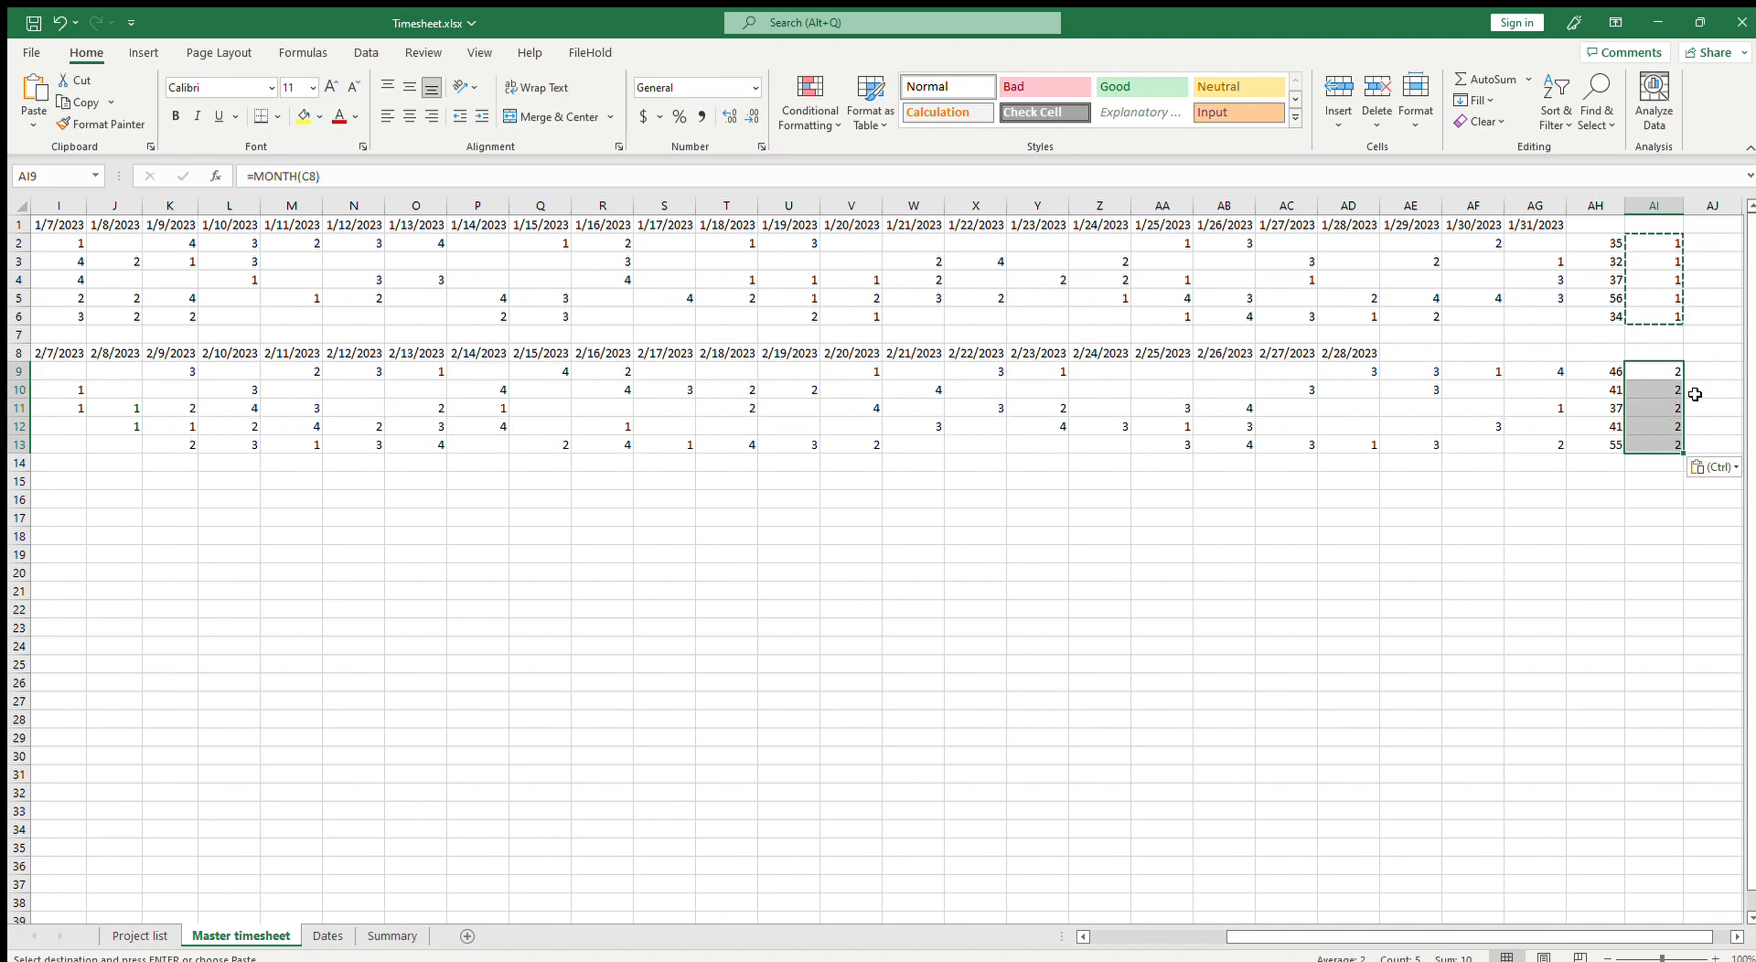
key("Escape")
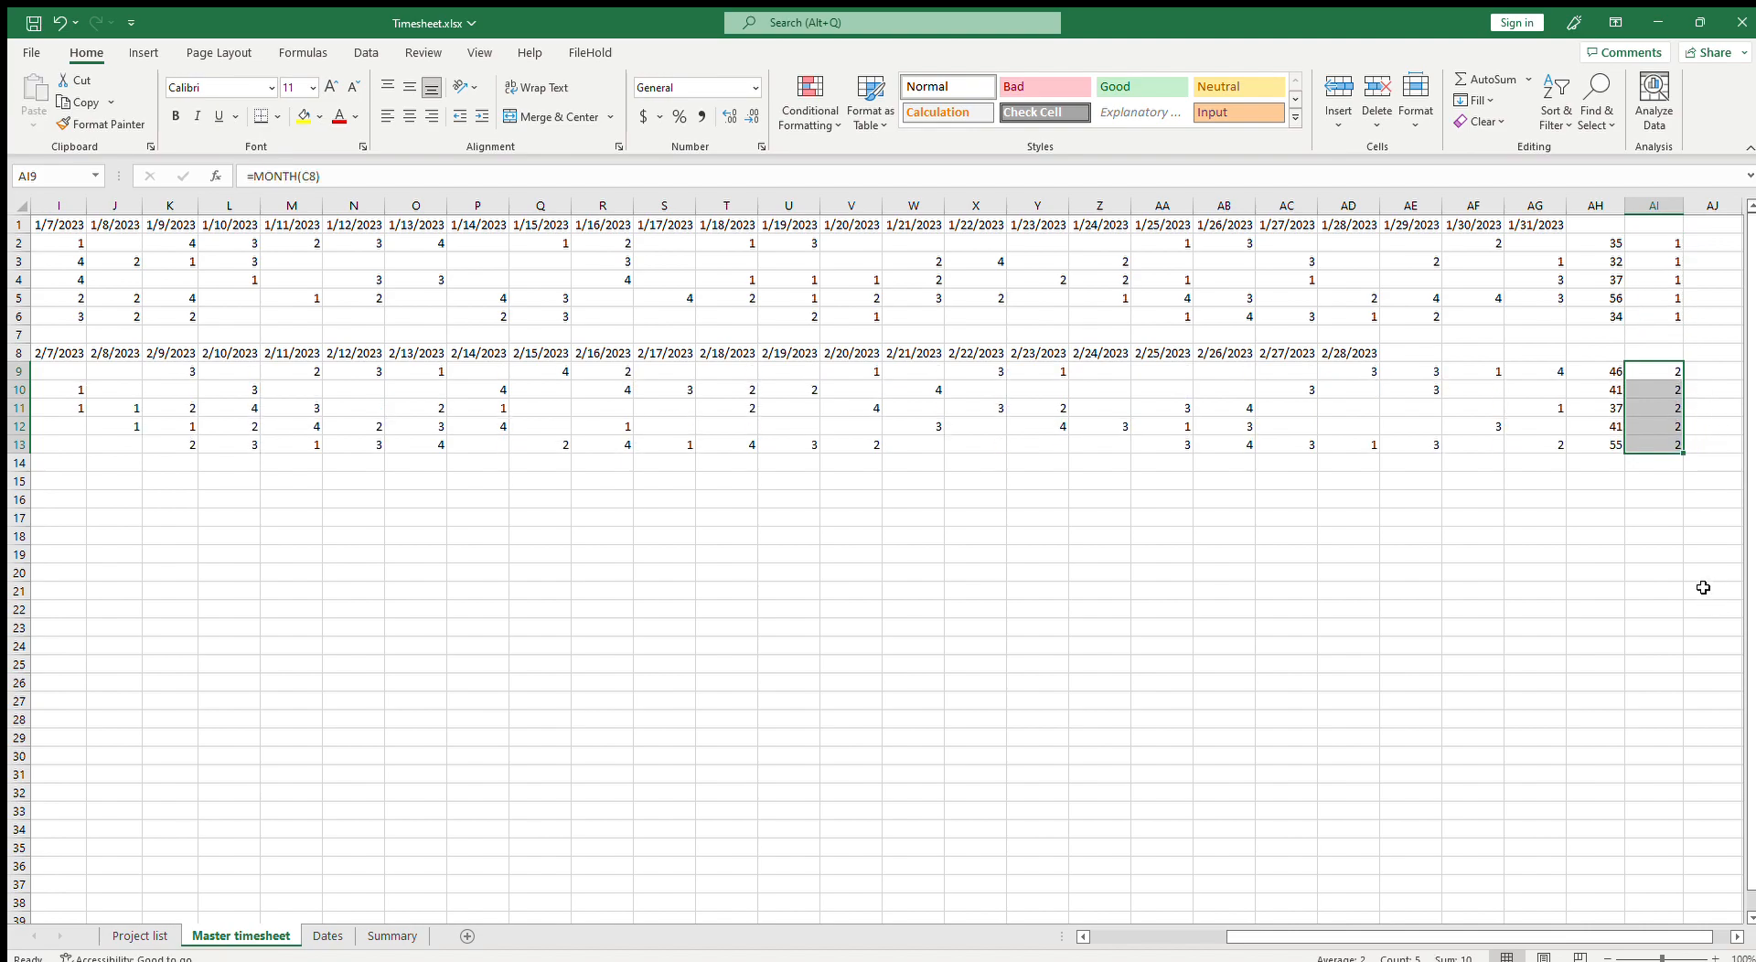
Step: Start a SUMIFS in Summary C3 summing 'Master timesheet'!$AH:$AH with 'Master timesheet'!AI:AI as the first criteria range
left_click(393, 936)
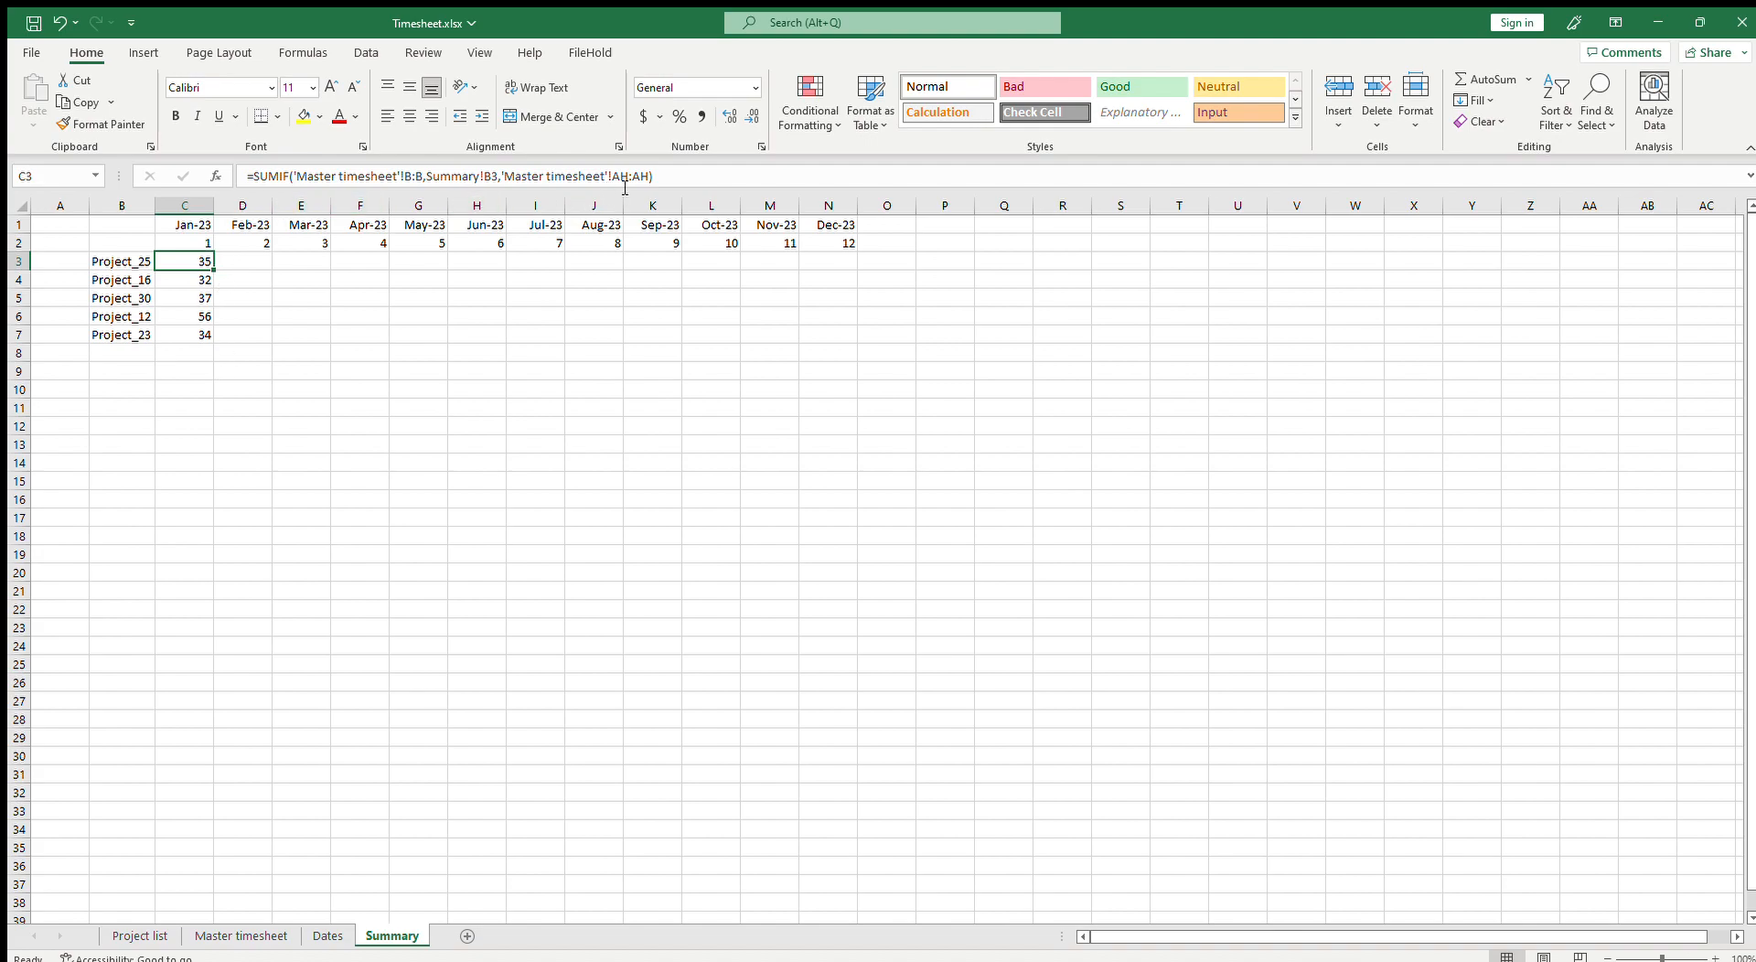
type("=")
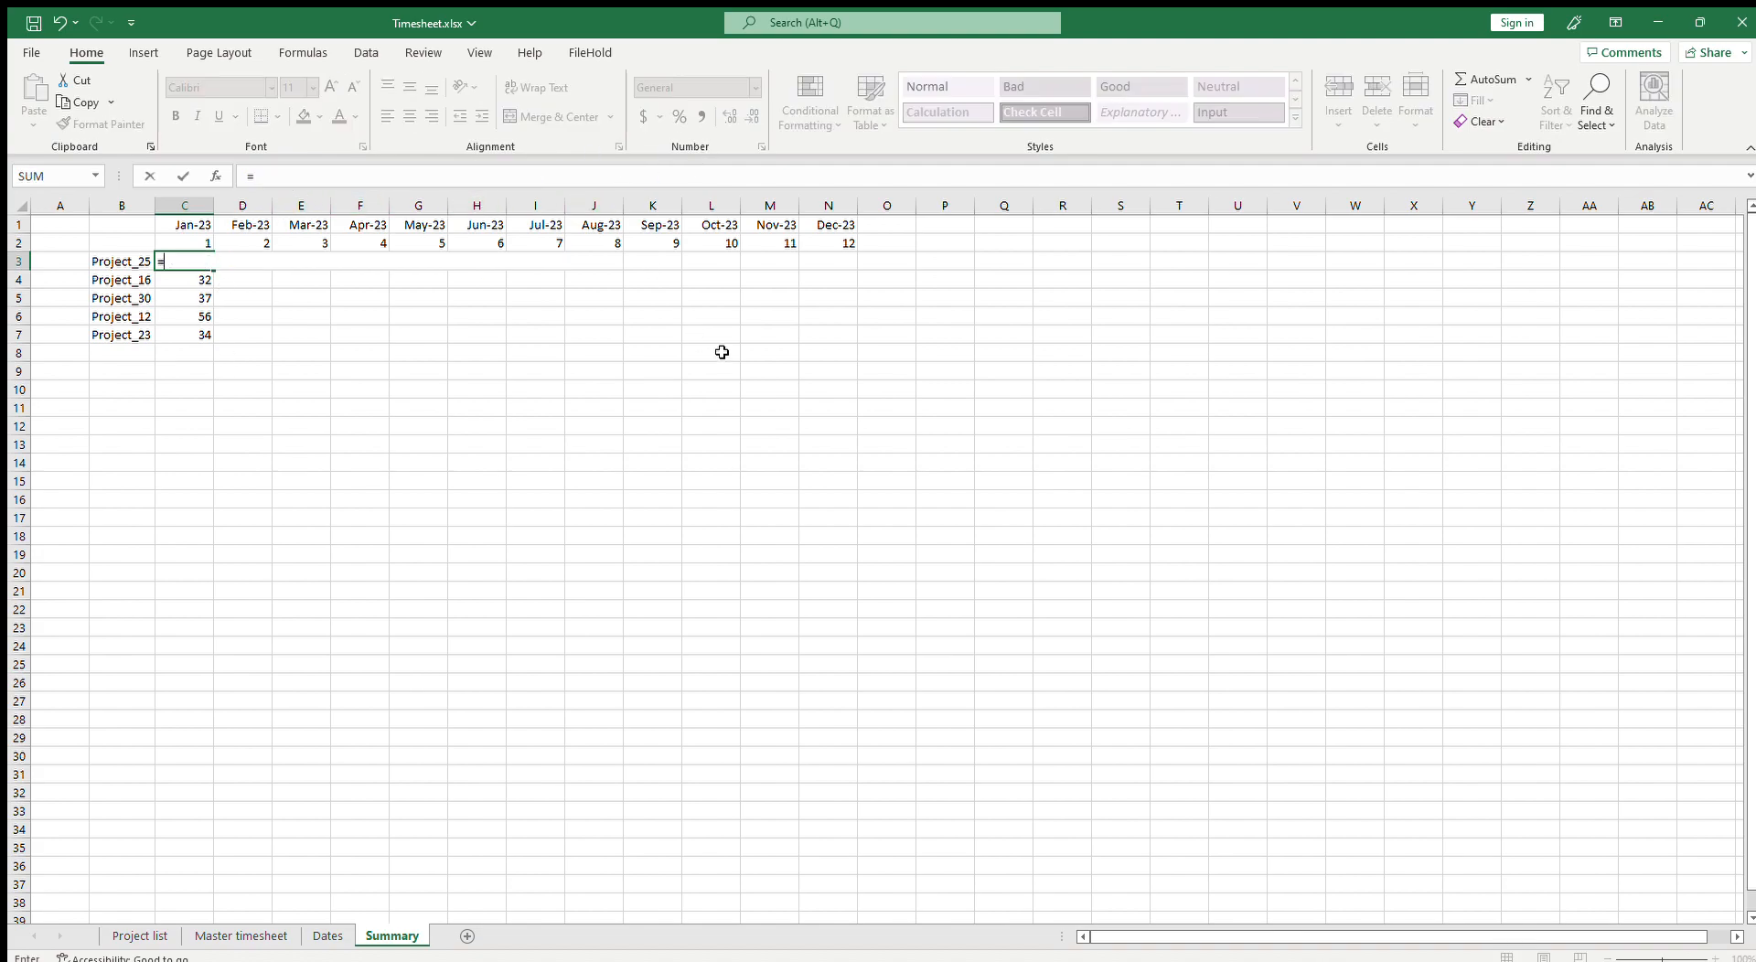
type("sumifs(")
left_click(240, 936)
left_click(1613, 206)
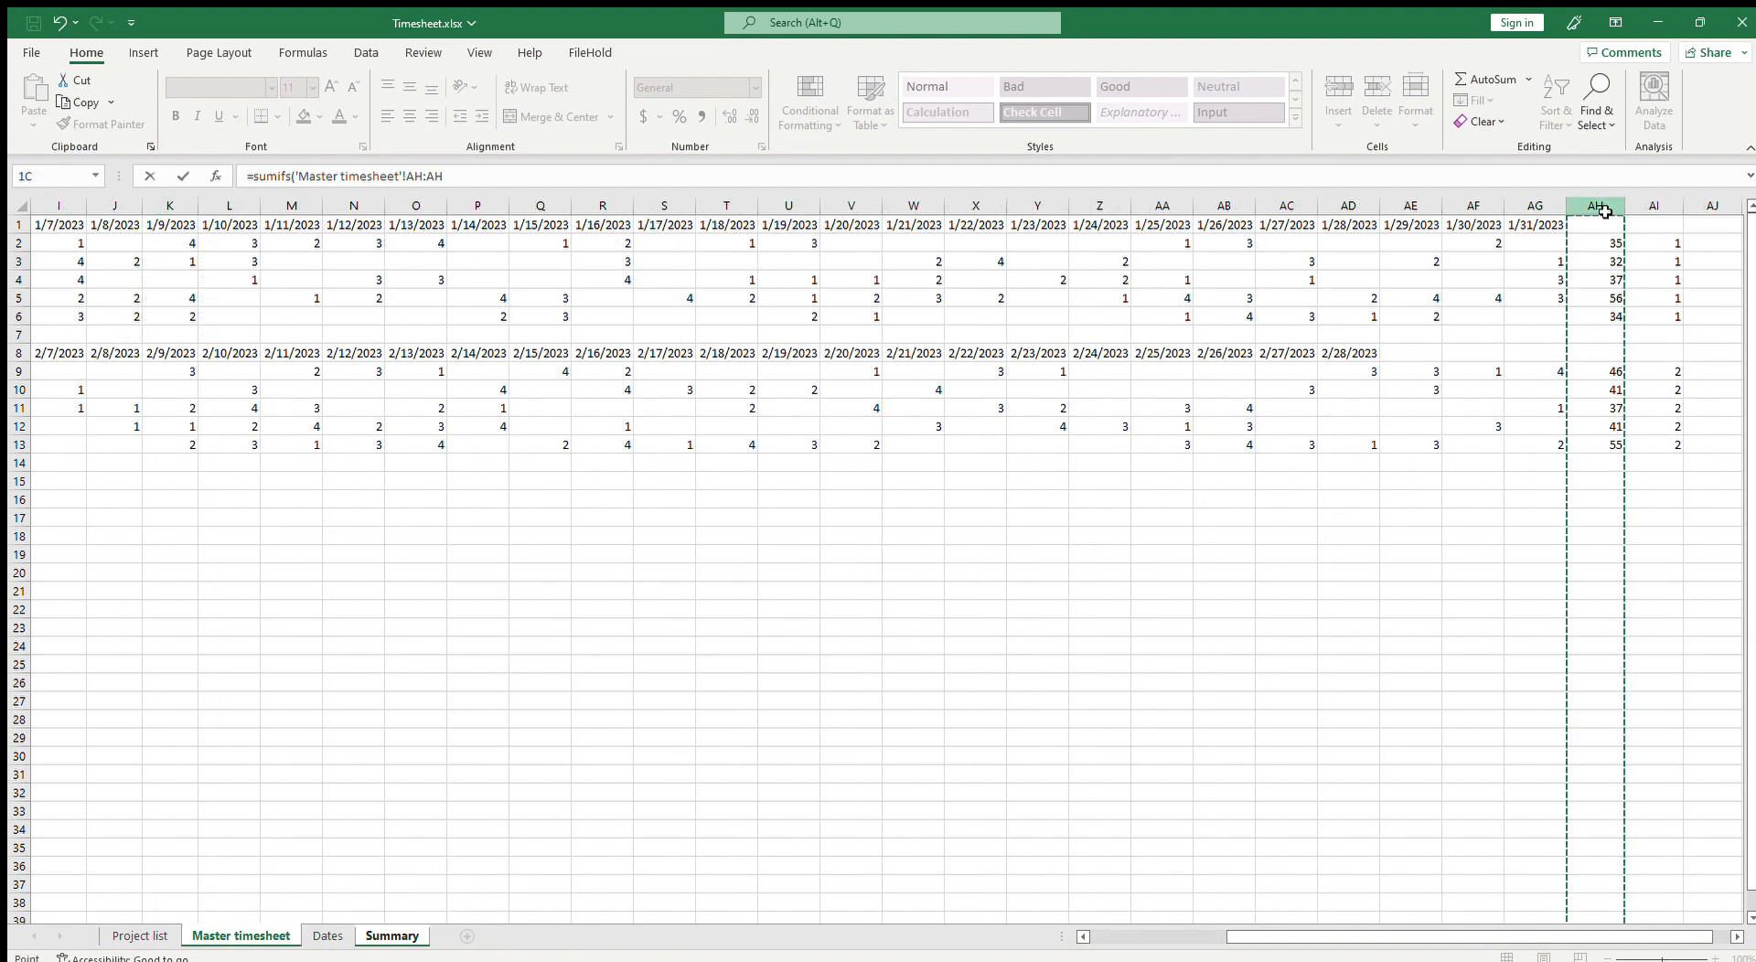
key("F4")
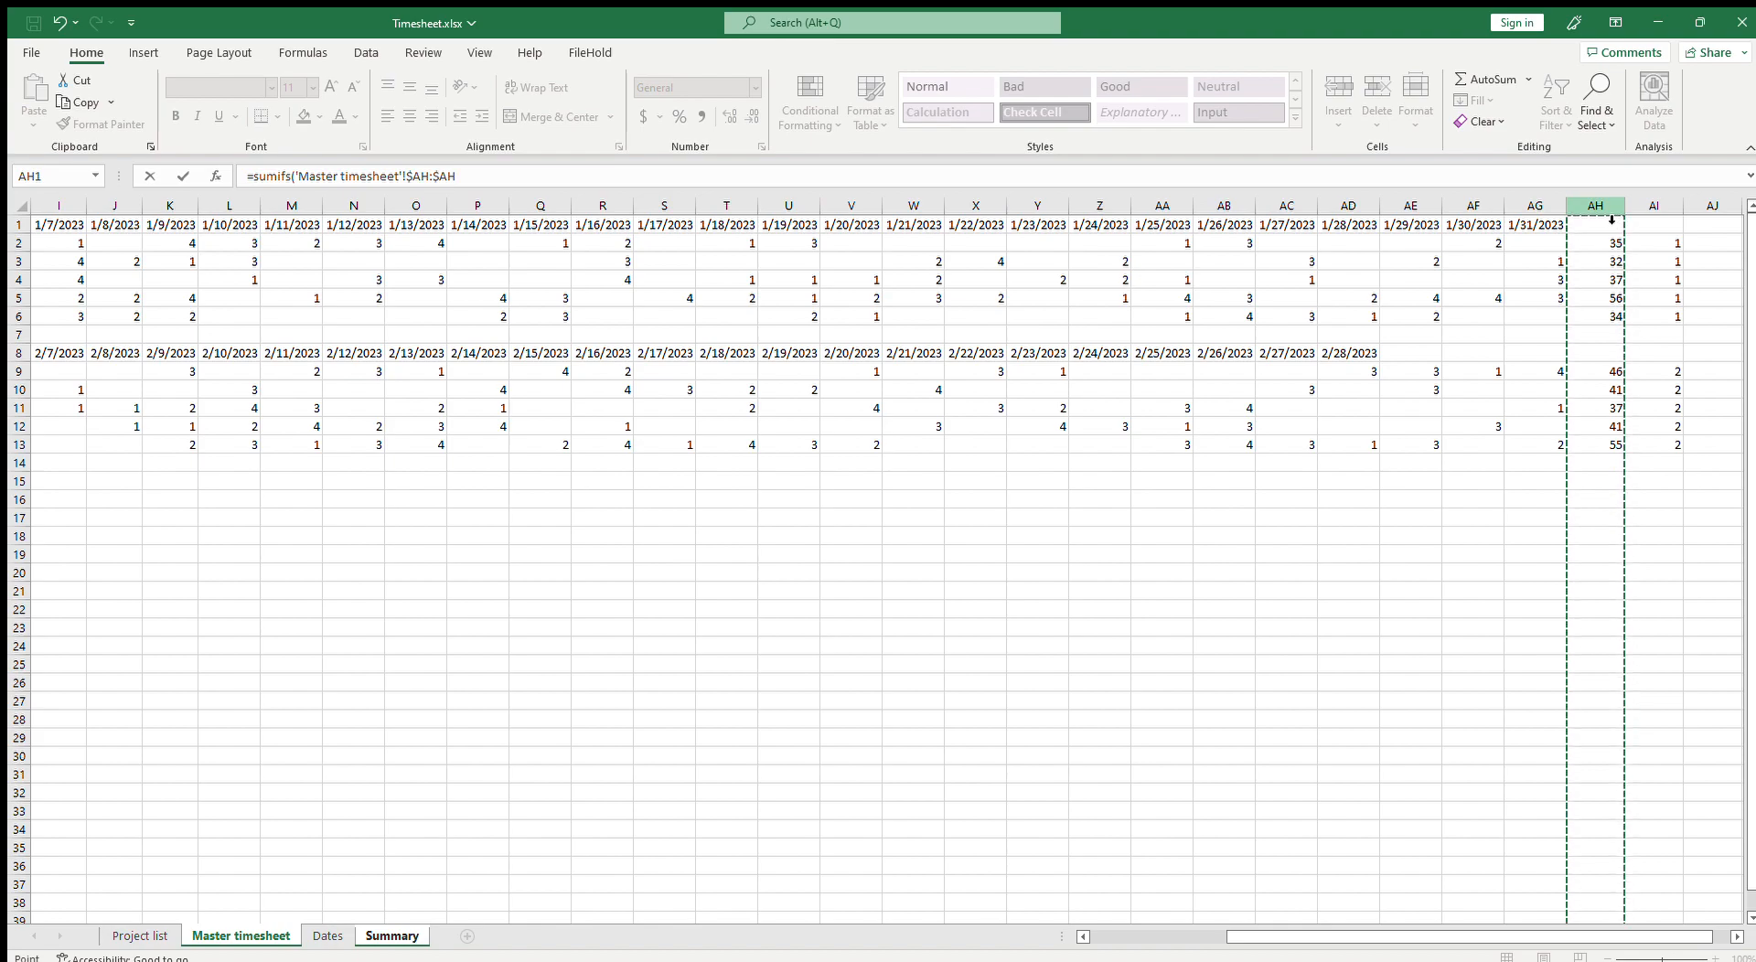
type(",")
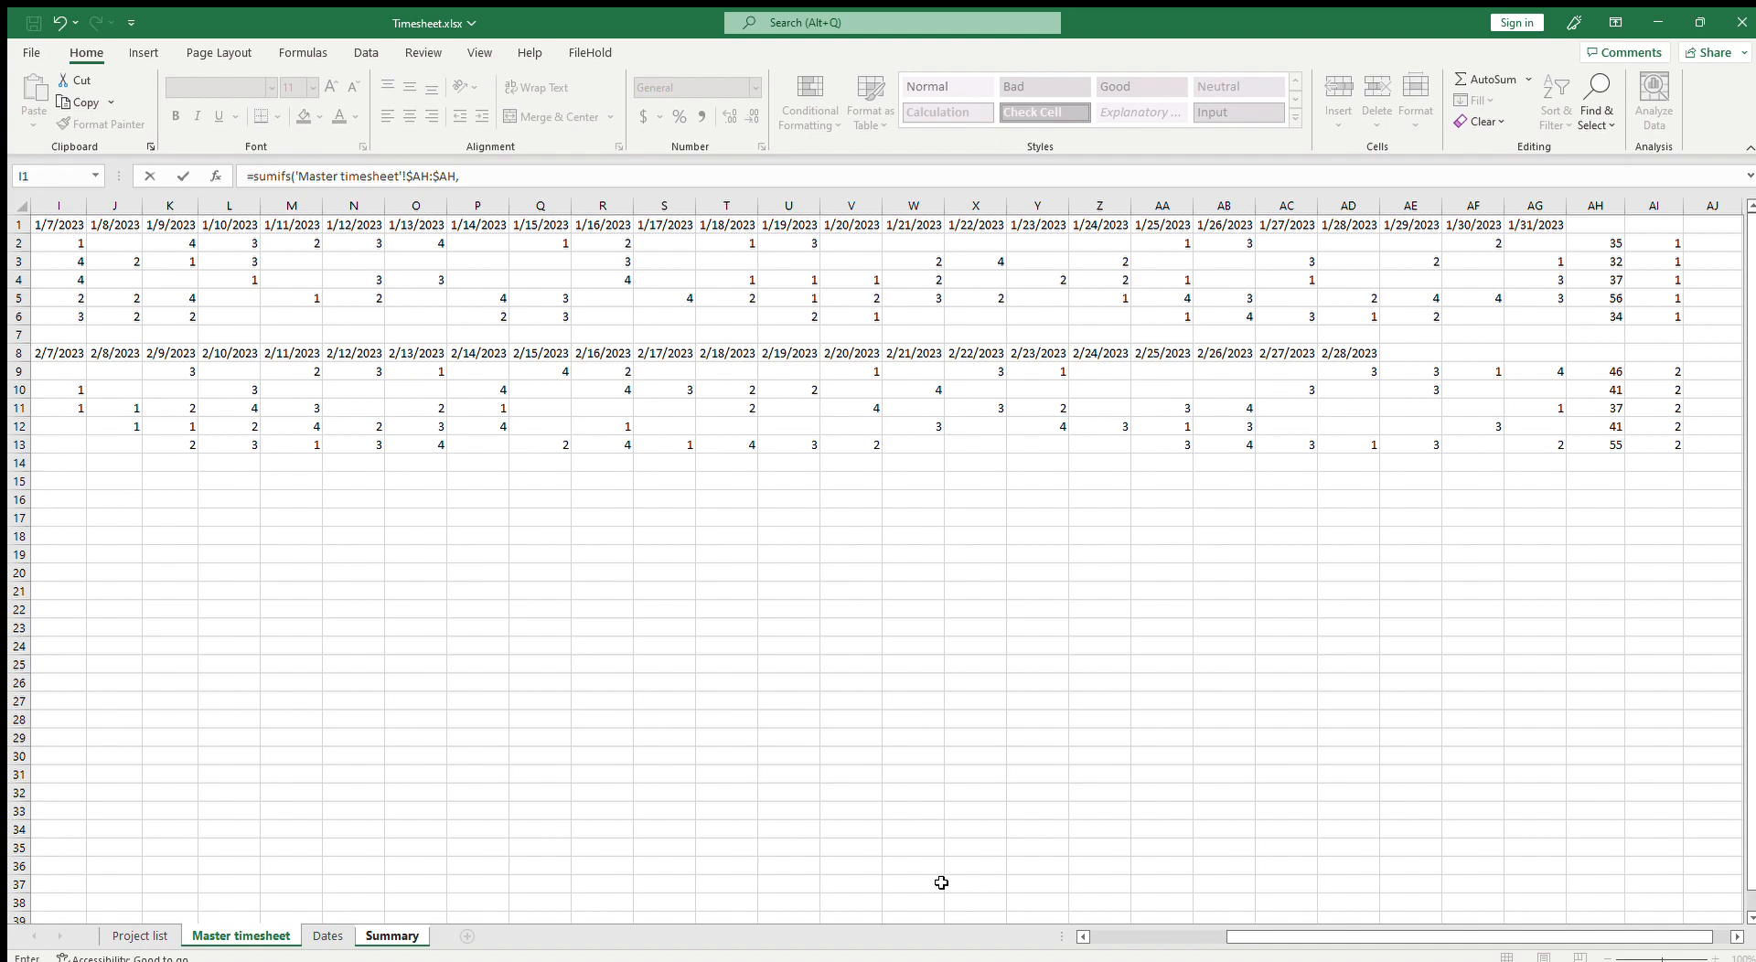
left_click(1660, 210)
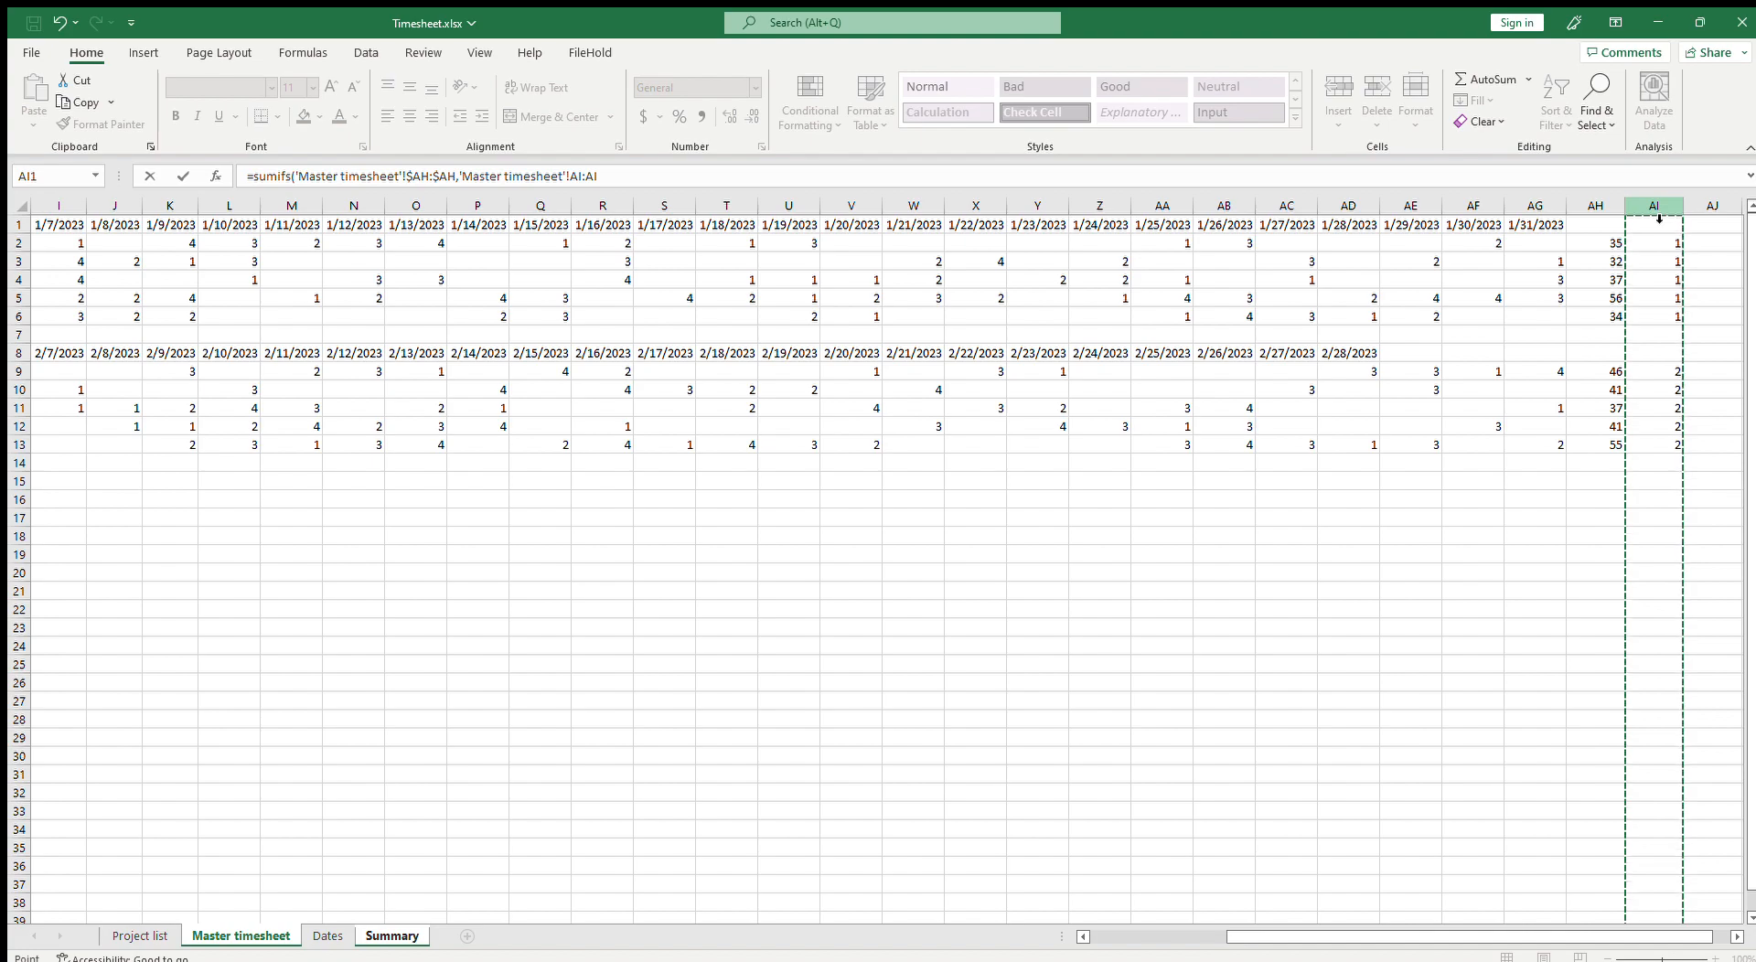
type(",")
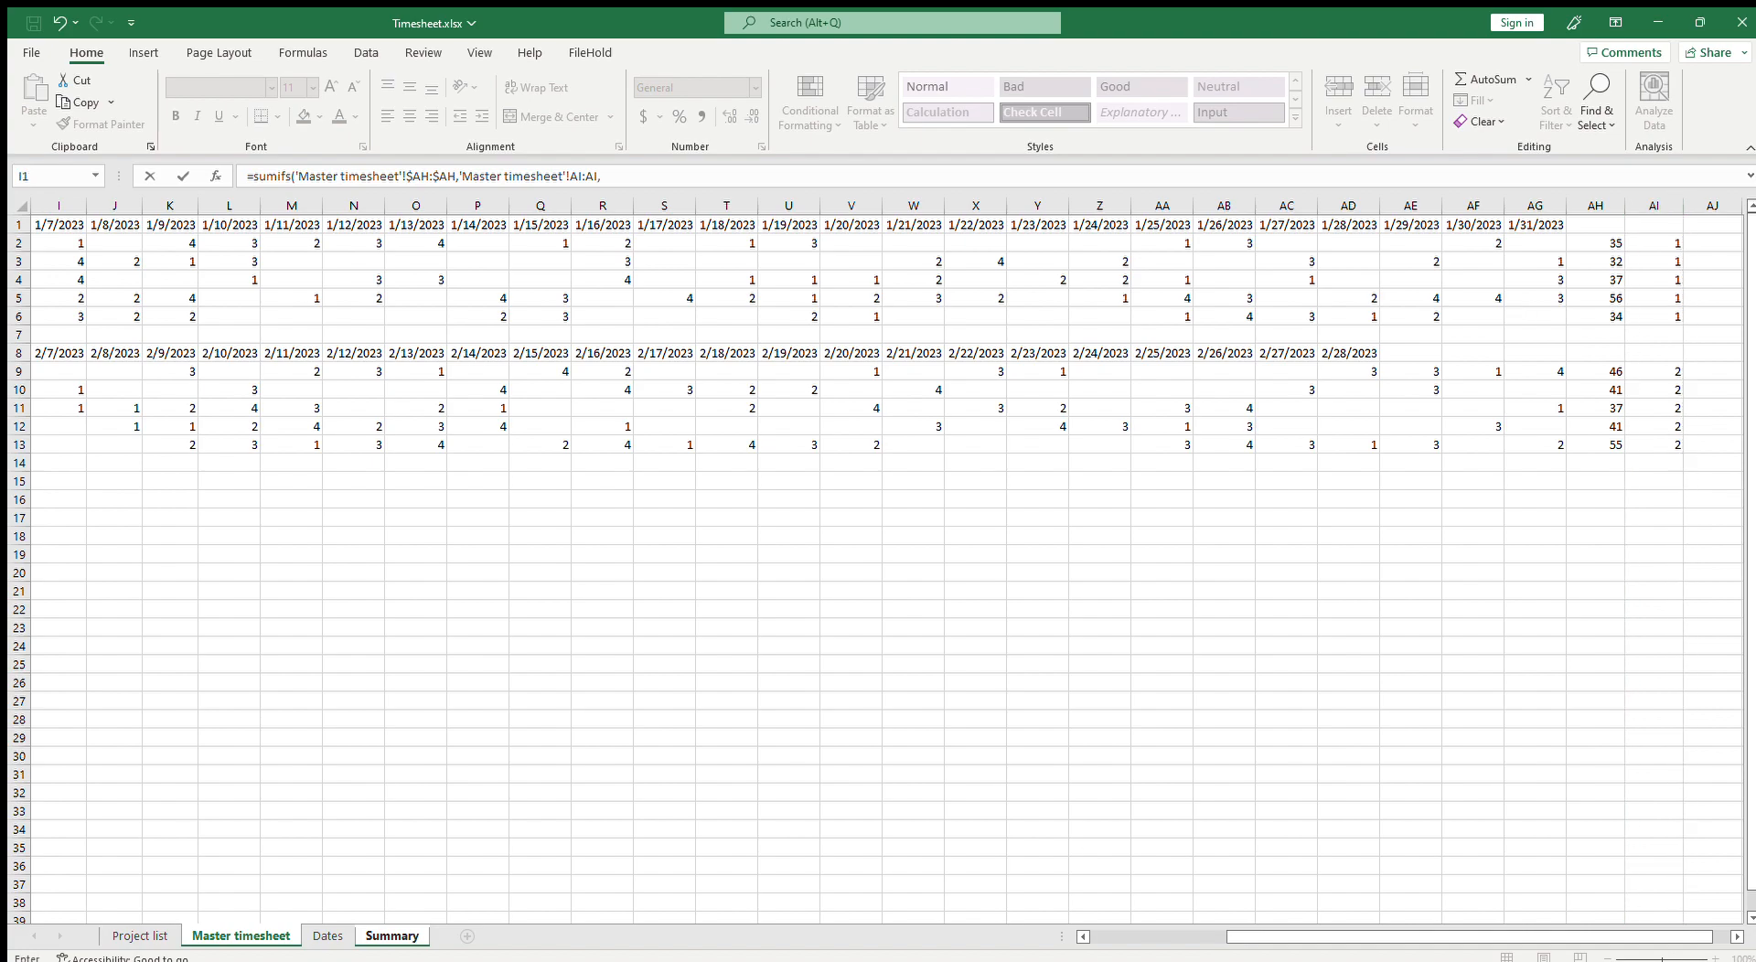
Step: Add Summary!C$2 as the month criterion of the SUMIFS
left_click(264, 936)
left_click(398, 935)
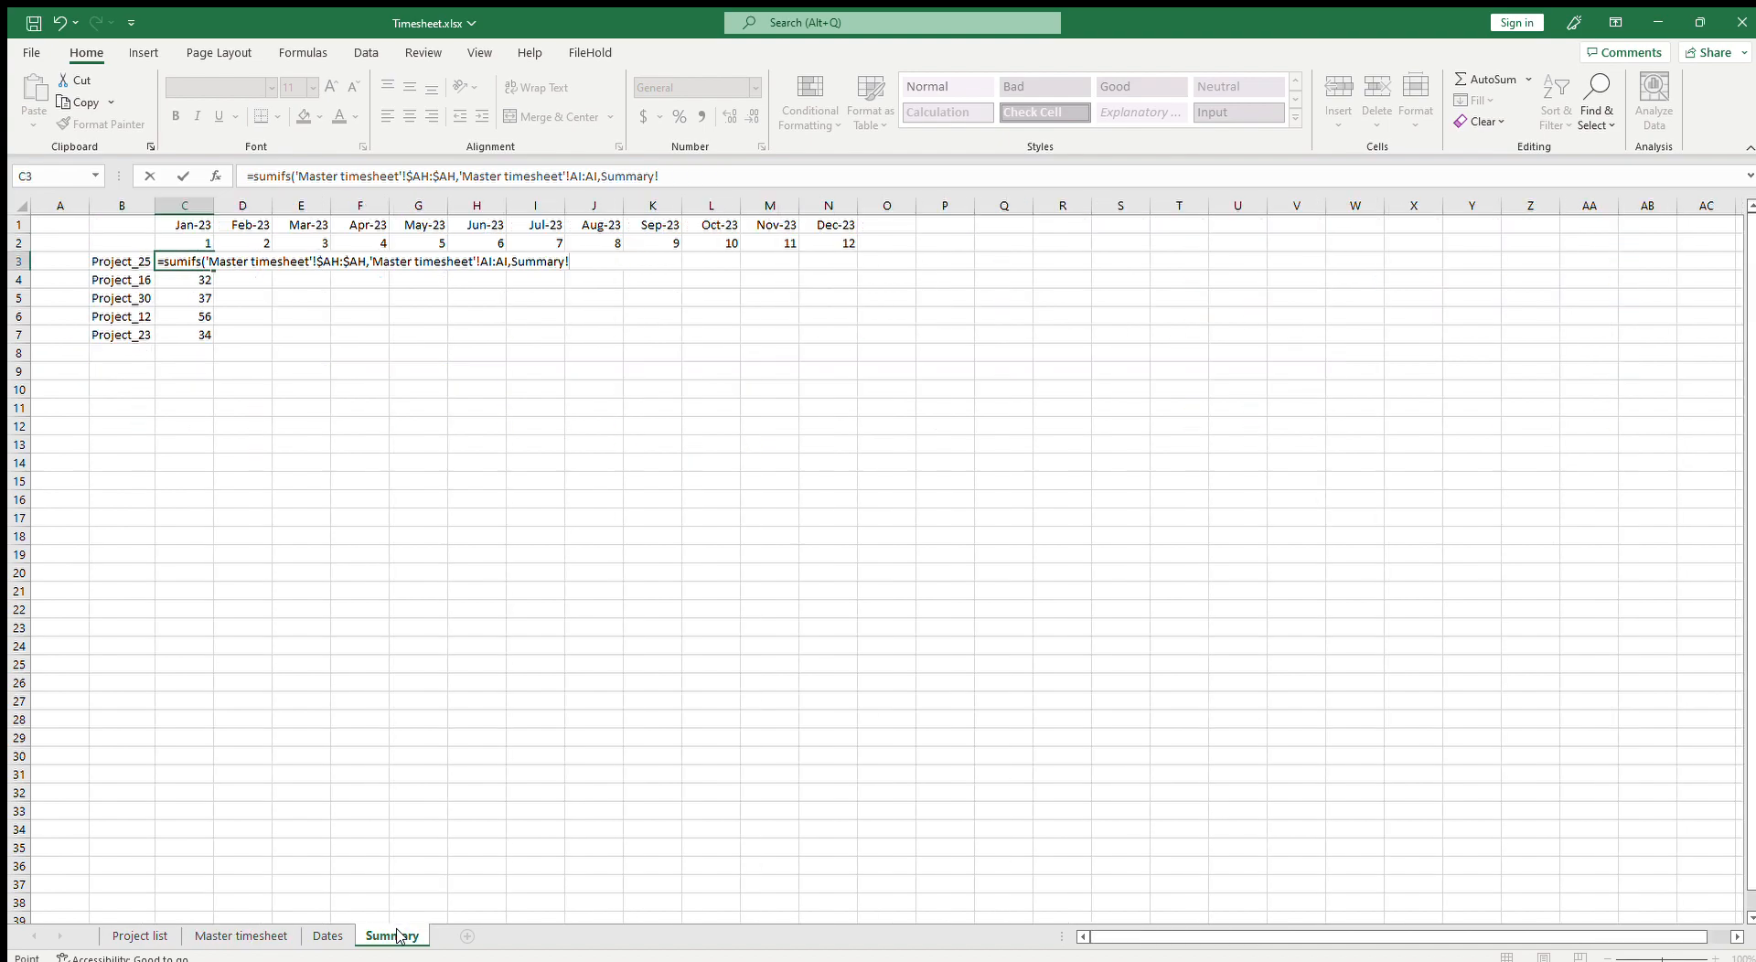
left_click(202, 241)
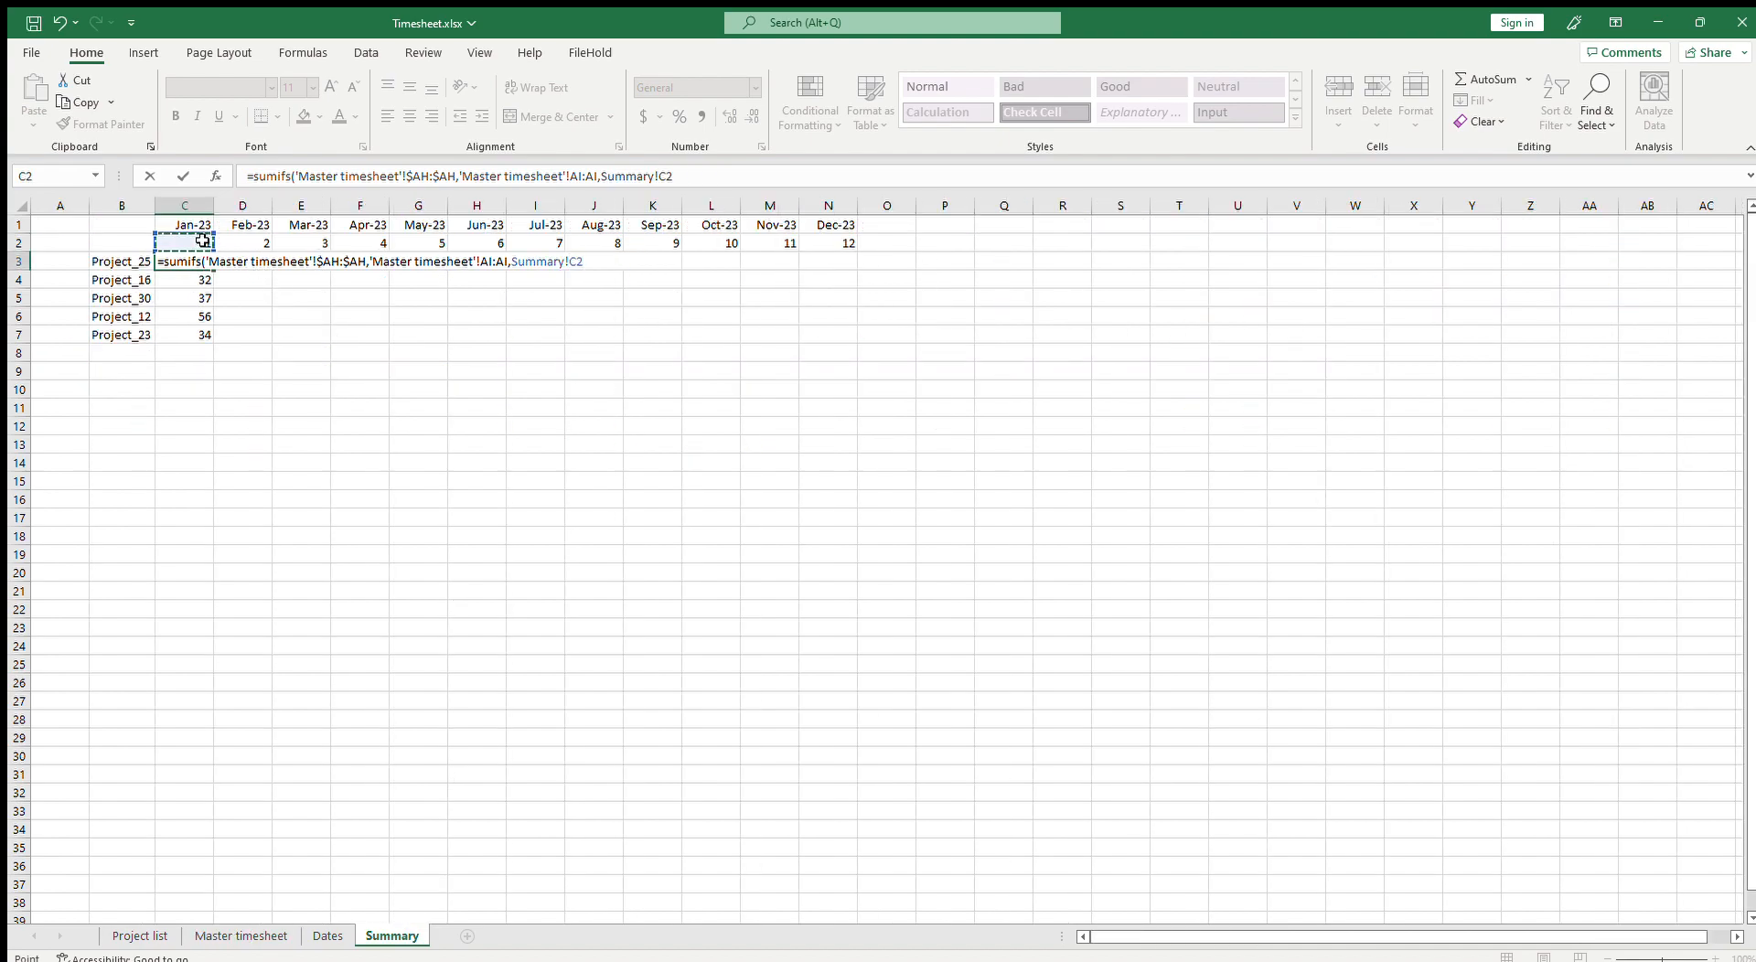
left_click(669, 180)
type("$2,")
Step: Add 'Master timesheet'!$B:$B as the project criteria range with Summary!B3 as its criterion
left_click(240, 936)
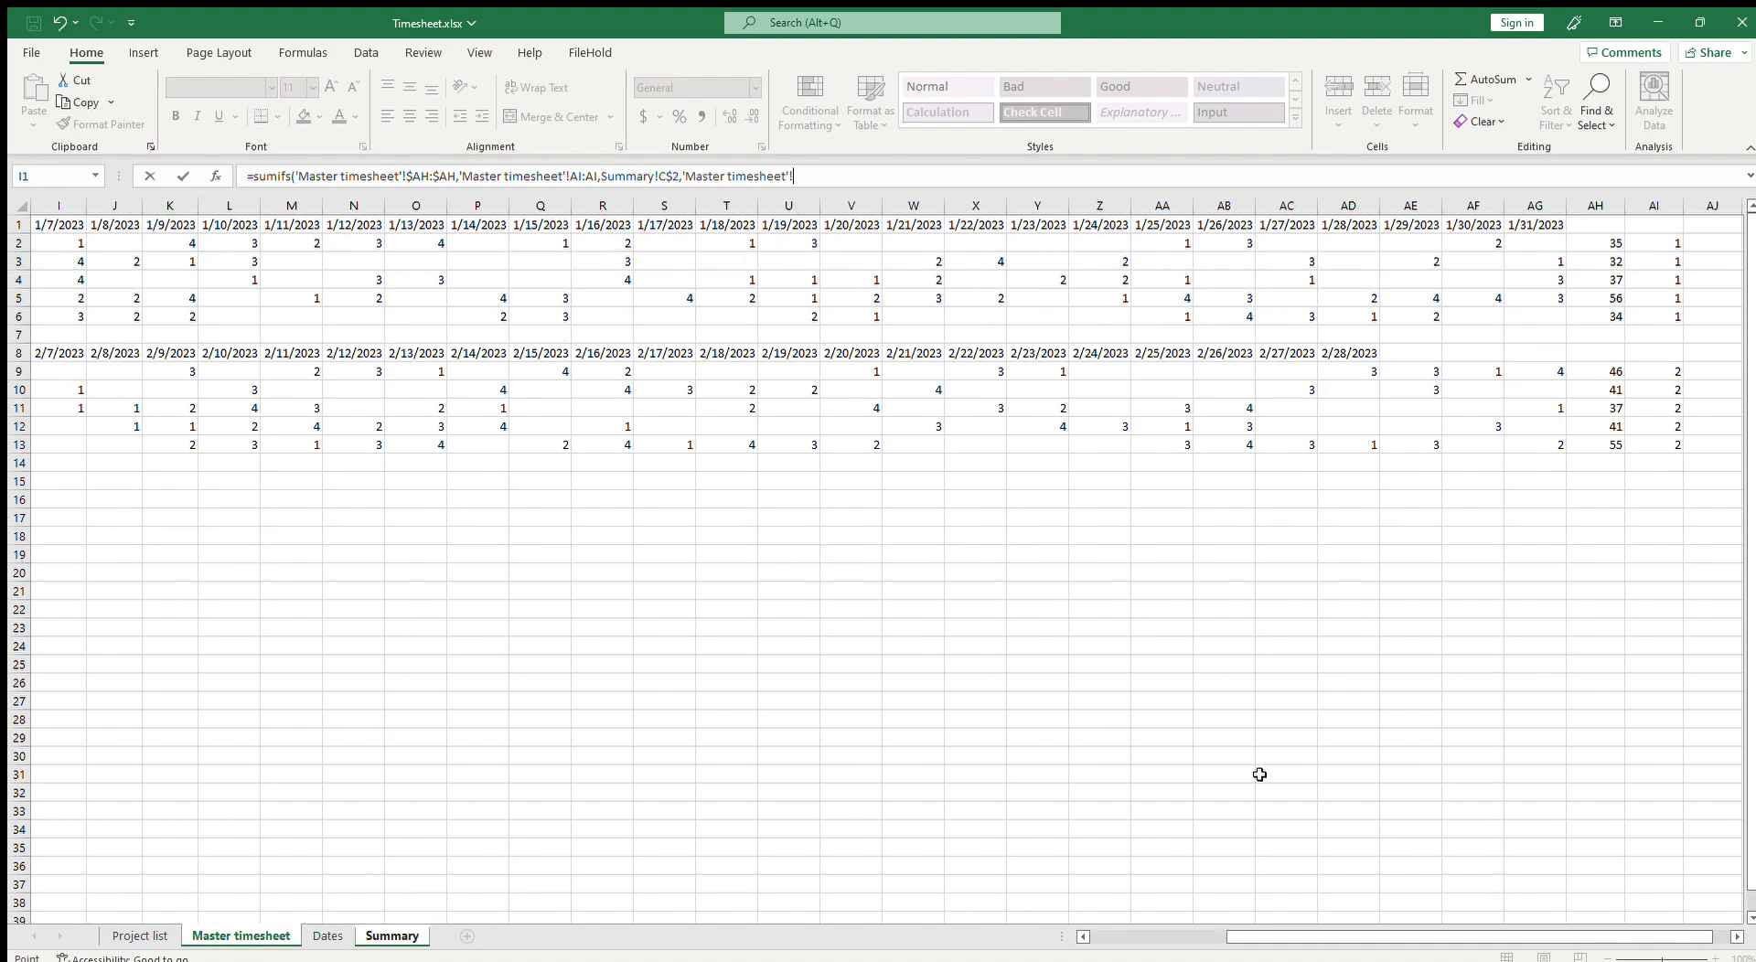
left_click_drag(1481, 937, 1281, 936)
left_click(121, 213)
key("F4")
type(",")
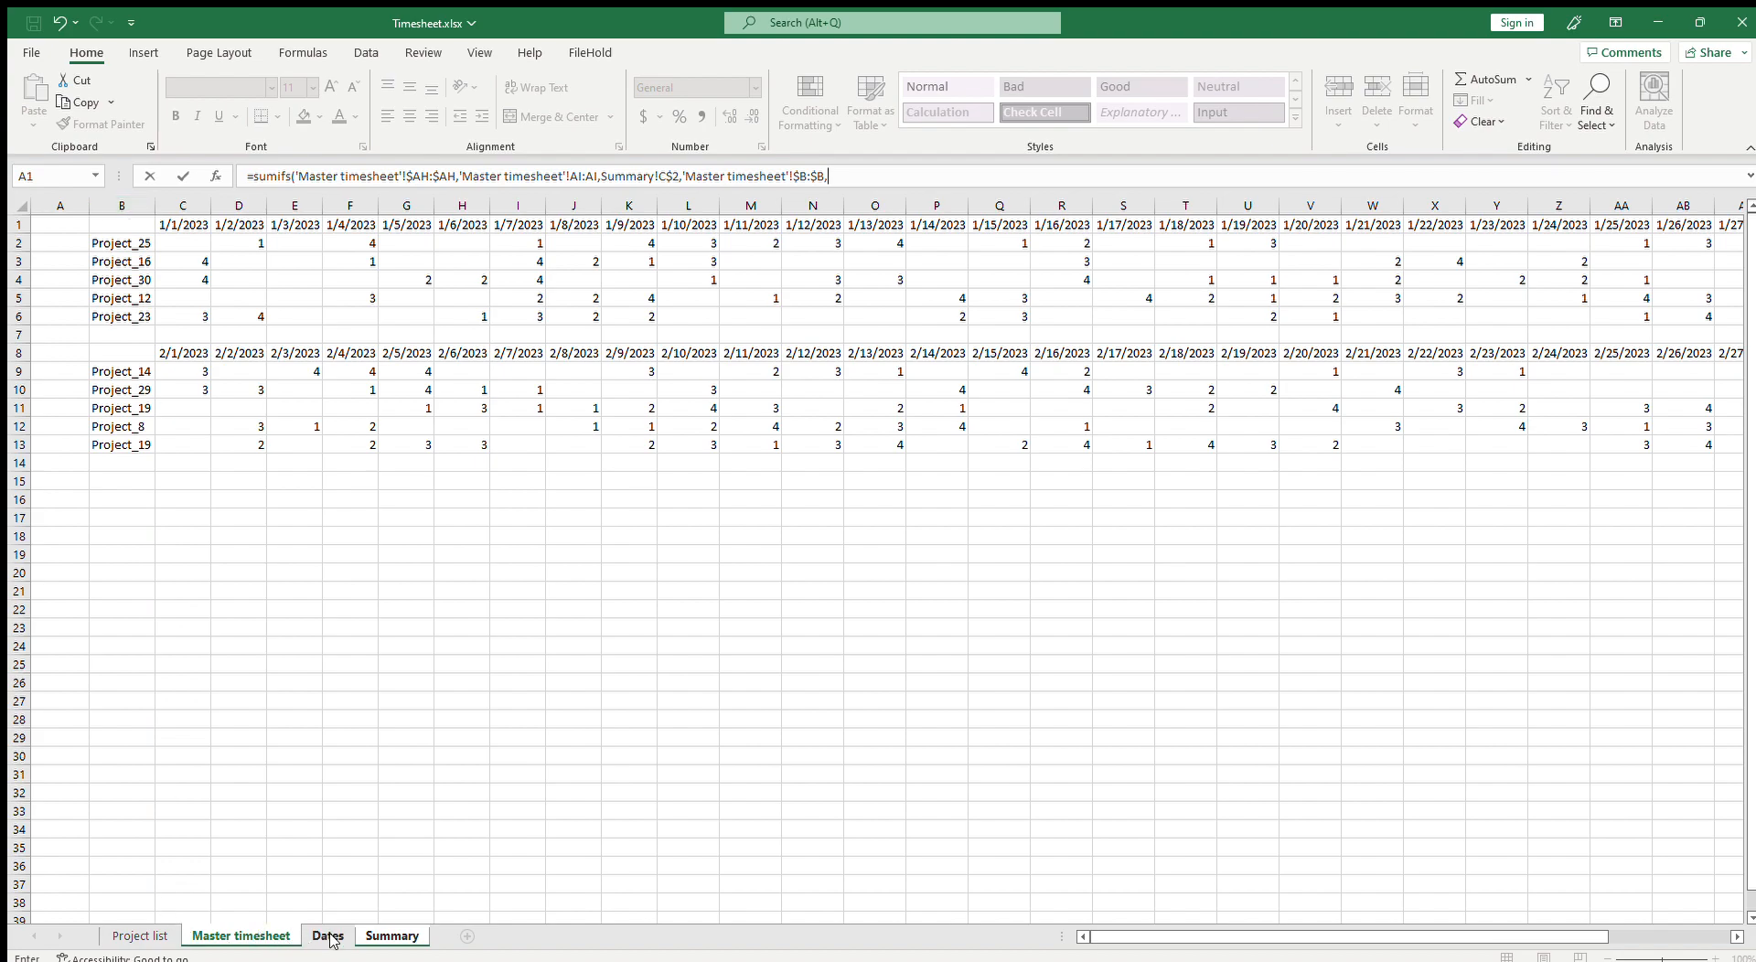
left_click(388, 937)
left_click(111, 263)
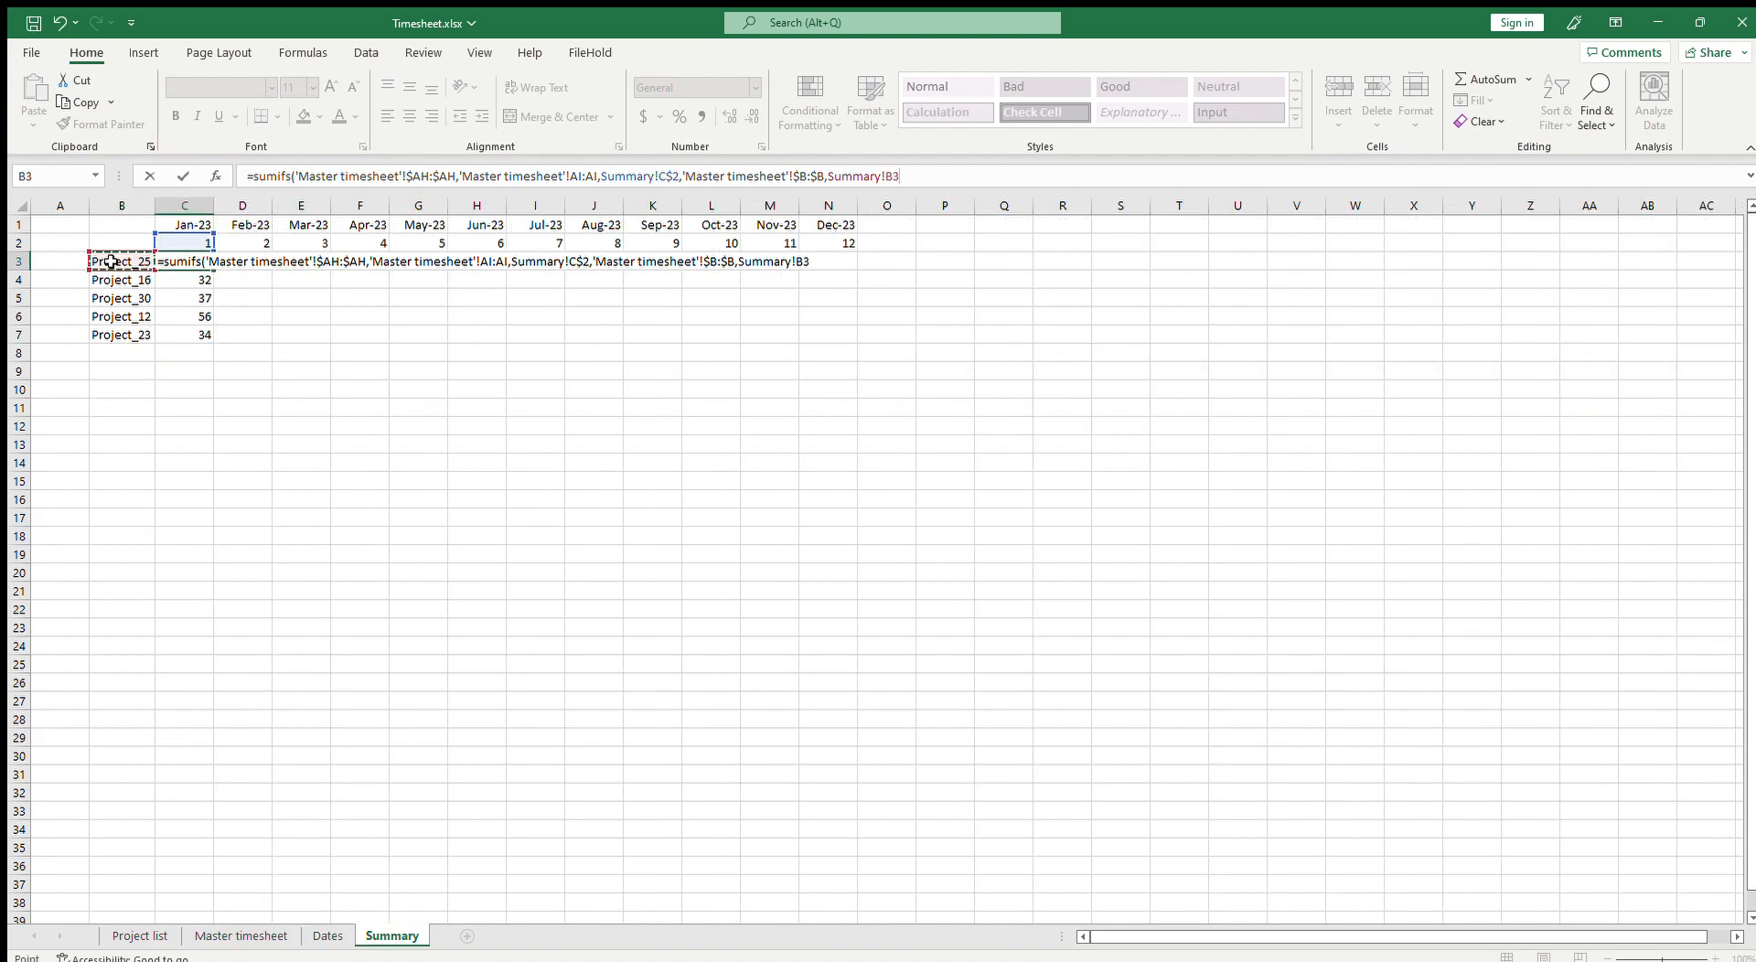
left_click(887, 176)
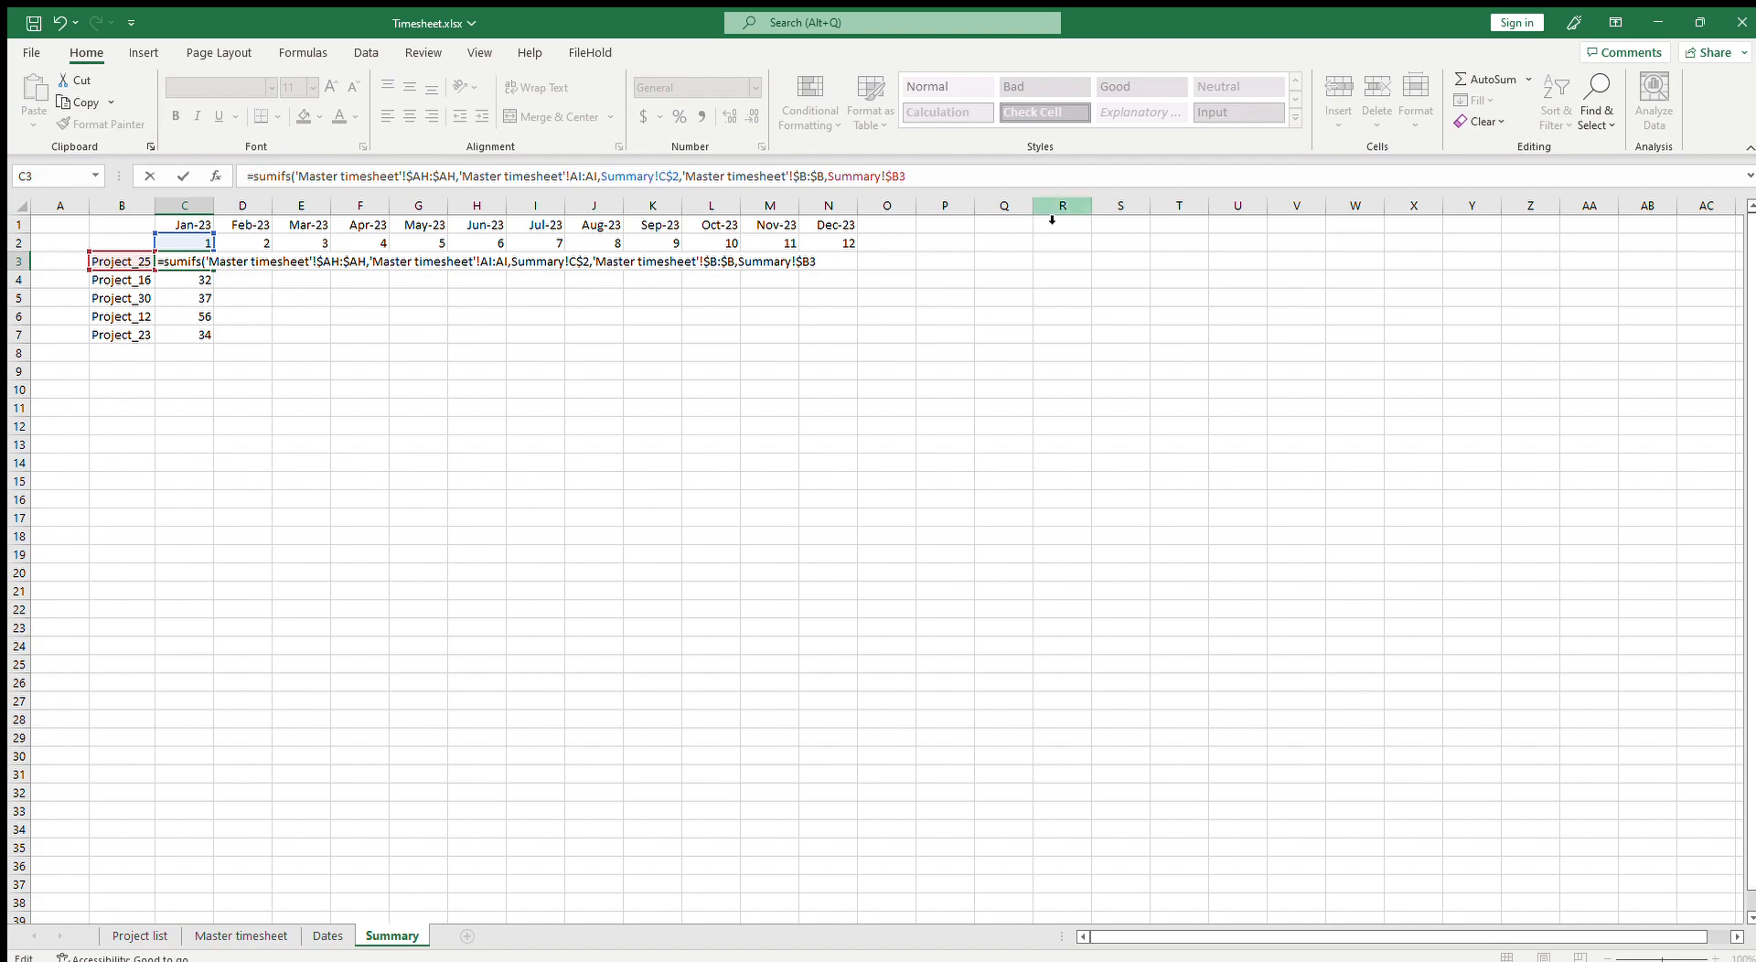
Step: Close the SUMIFS formula in Summary C3 and enter it
type(")")
key("Return")
key("Up")
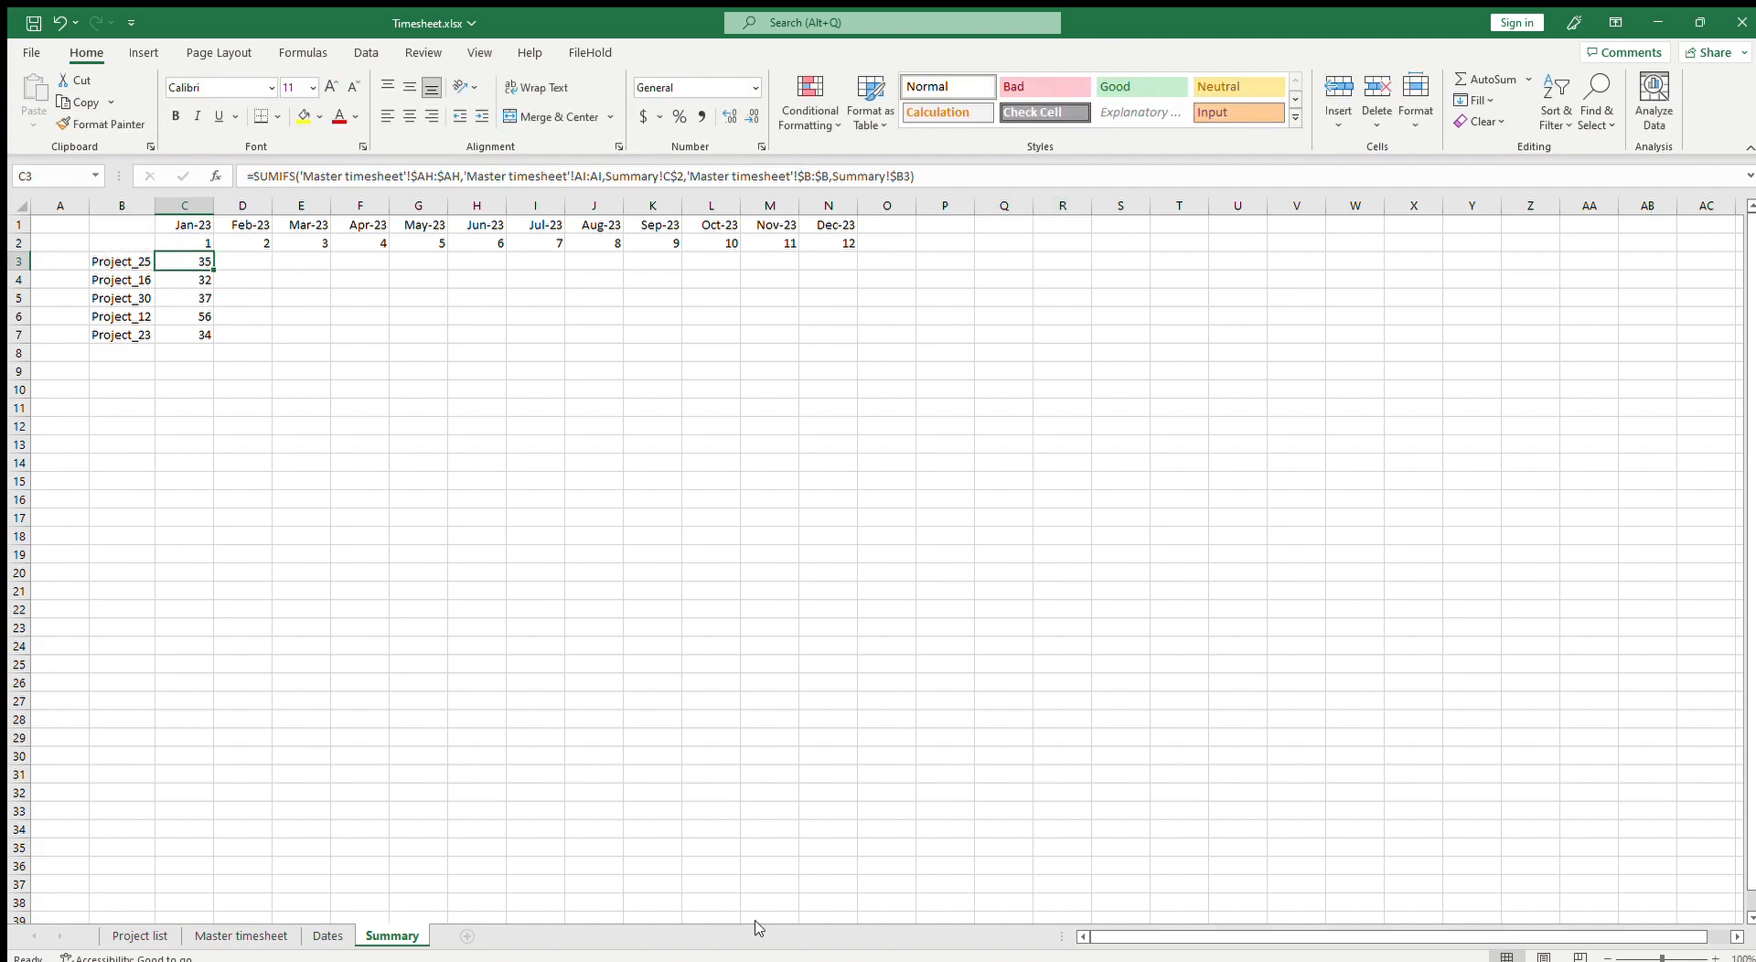
Step: Make the month criteria range absolute as 'Master timesheet'!$AI:$AI in the C3 SUMIFS and fill it into D3
left_click(240, 936)
mouse_move(1562, 942)
left_mouse_down()
mouse_move(1707, 951)
mouse_move(1537, 949)
left_mouse_up()
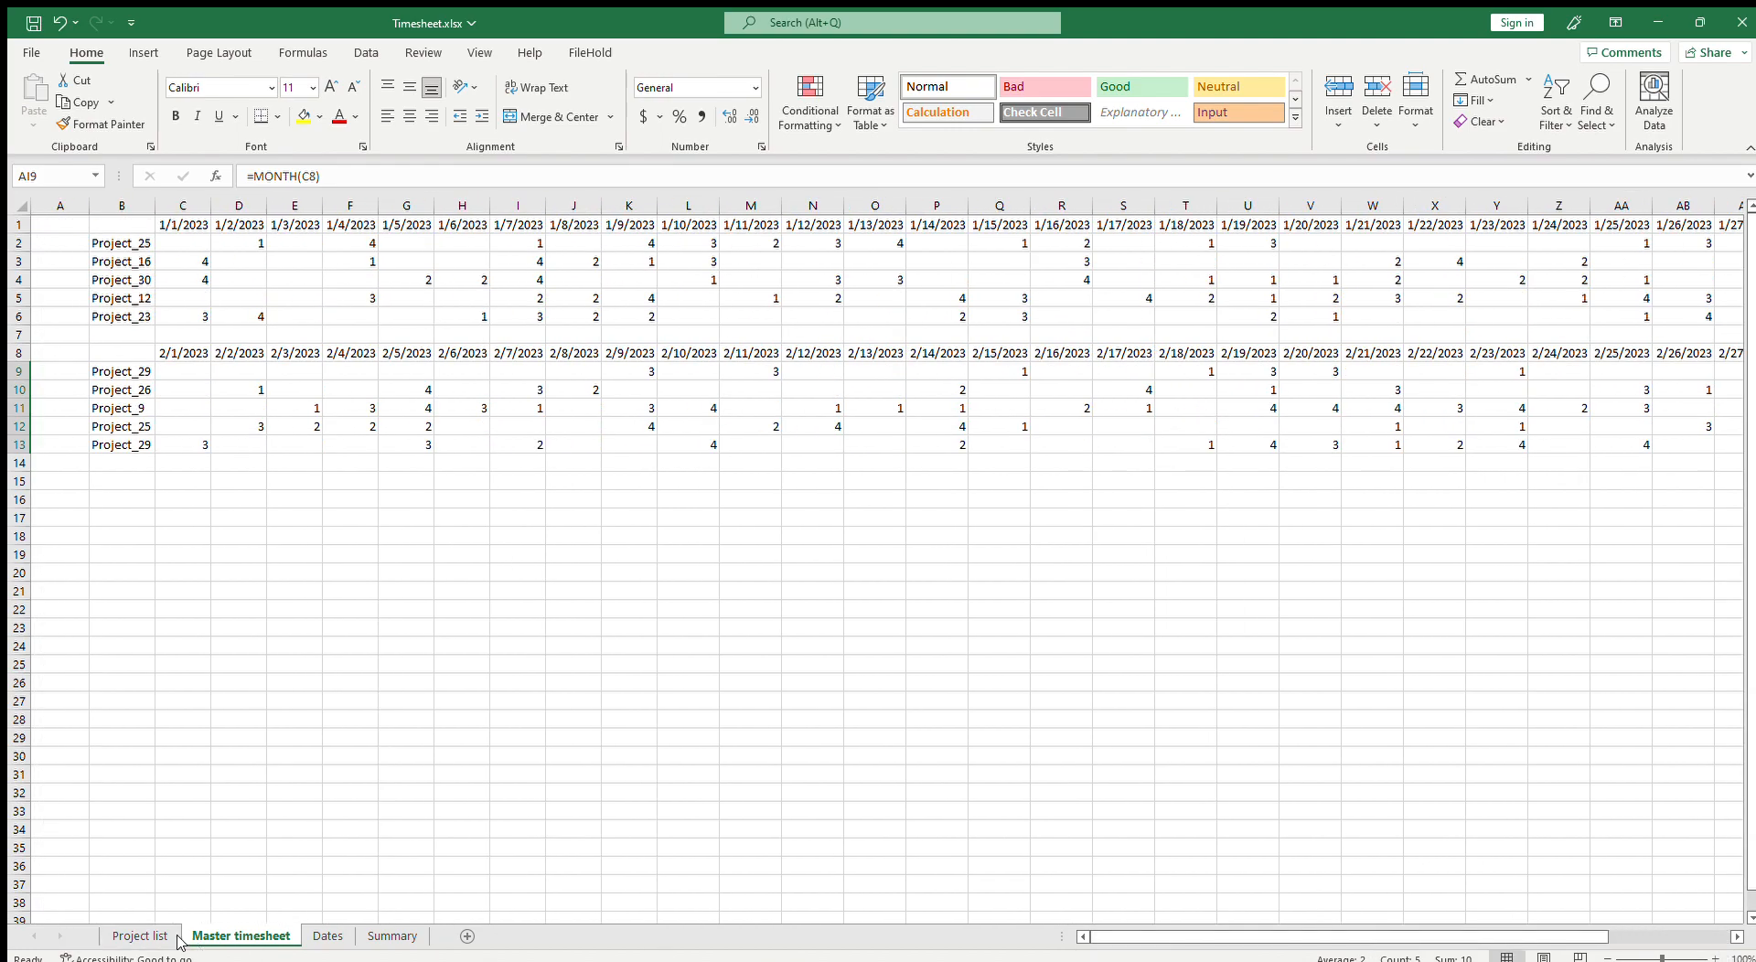
left_click(124, 936)
left_click(394, 936)
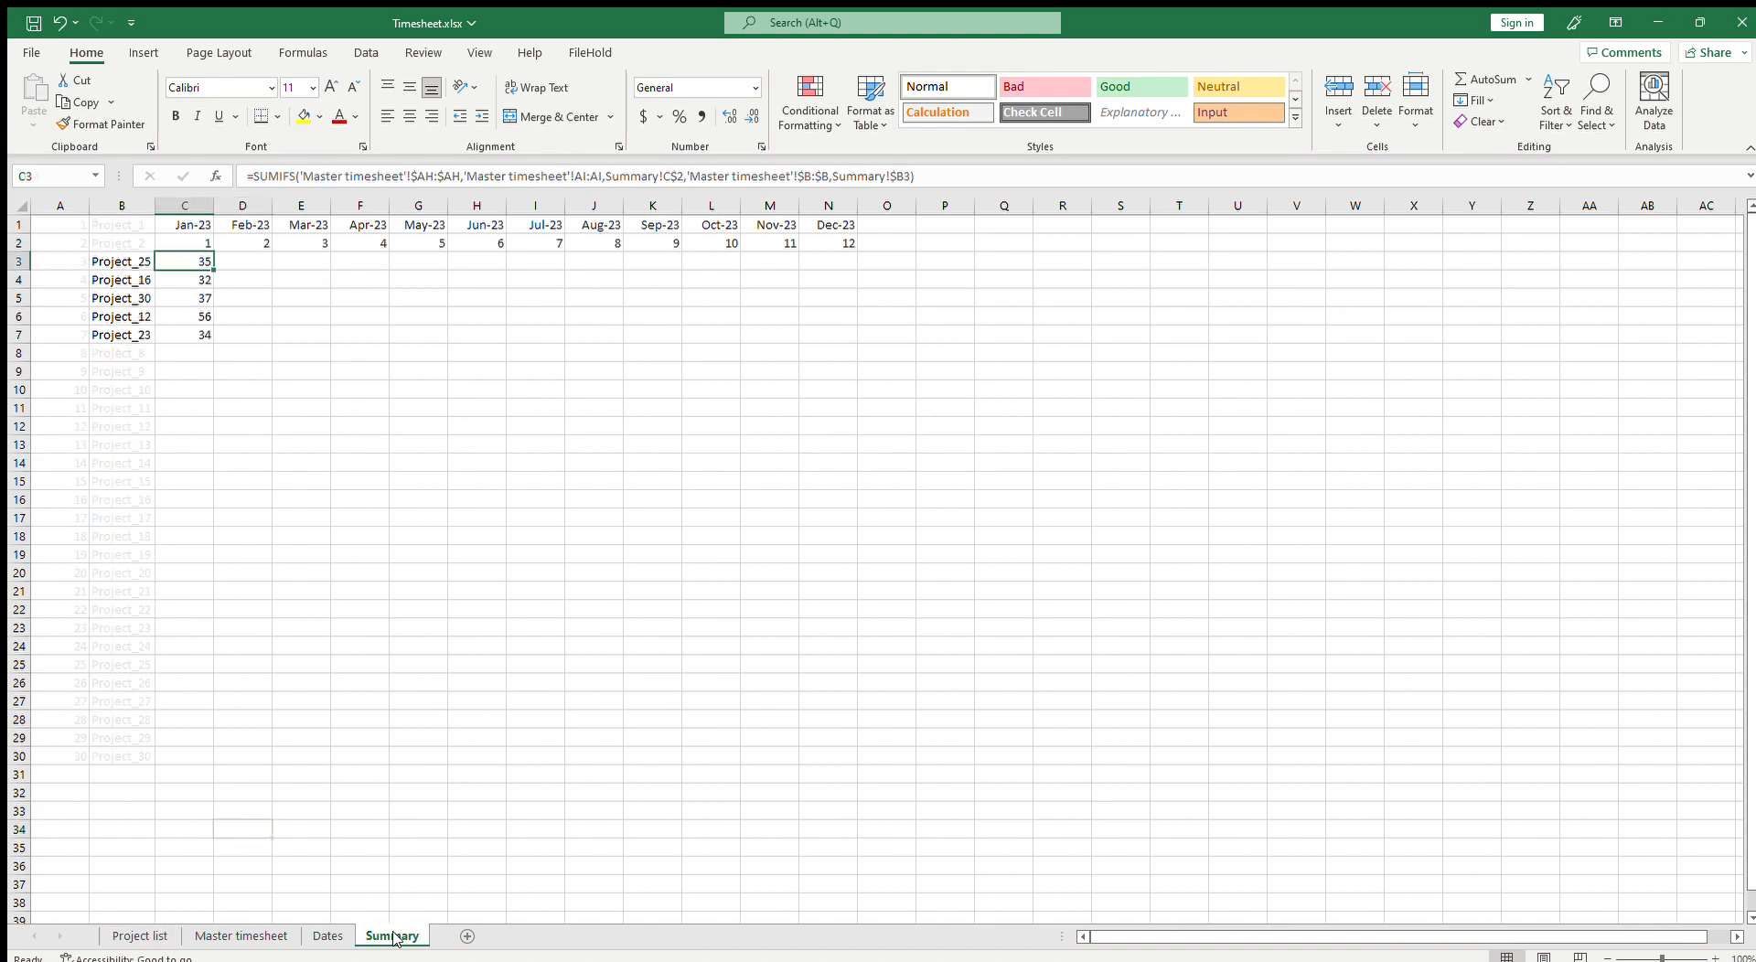
left_click(583, 177)
key("F4")
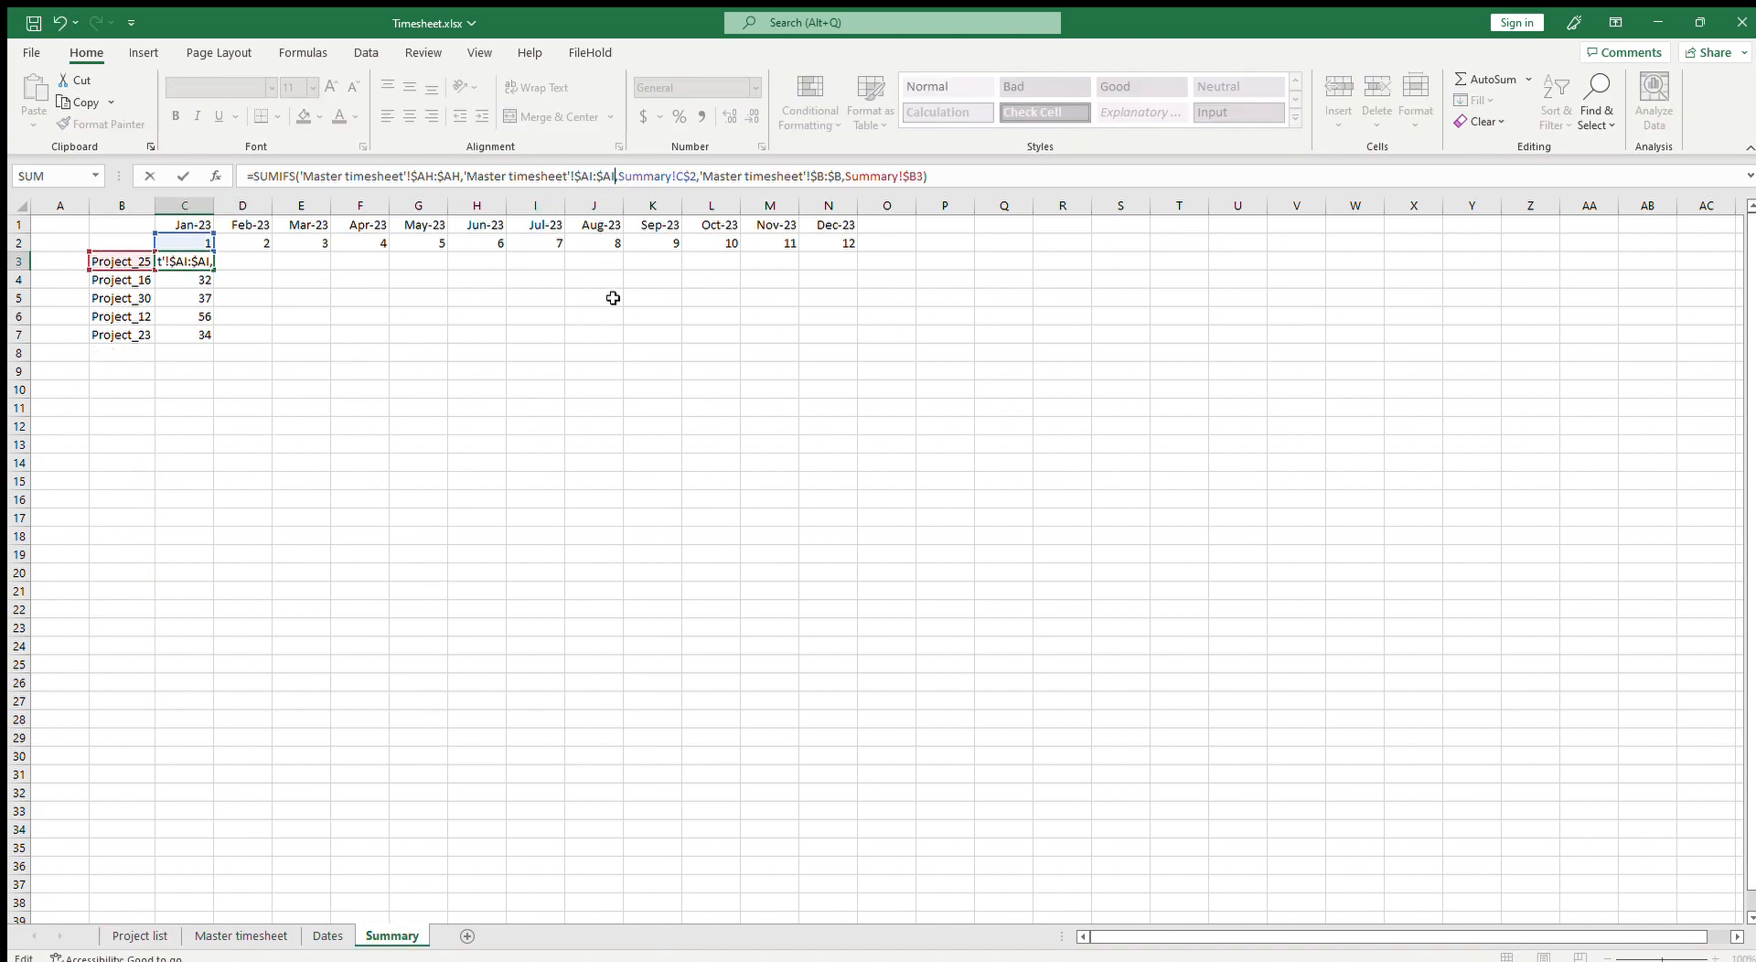
key("Return")
key("Up")
left_click_drag(216, 272, 273, 274)
left_click(224, 261)
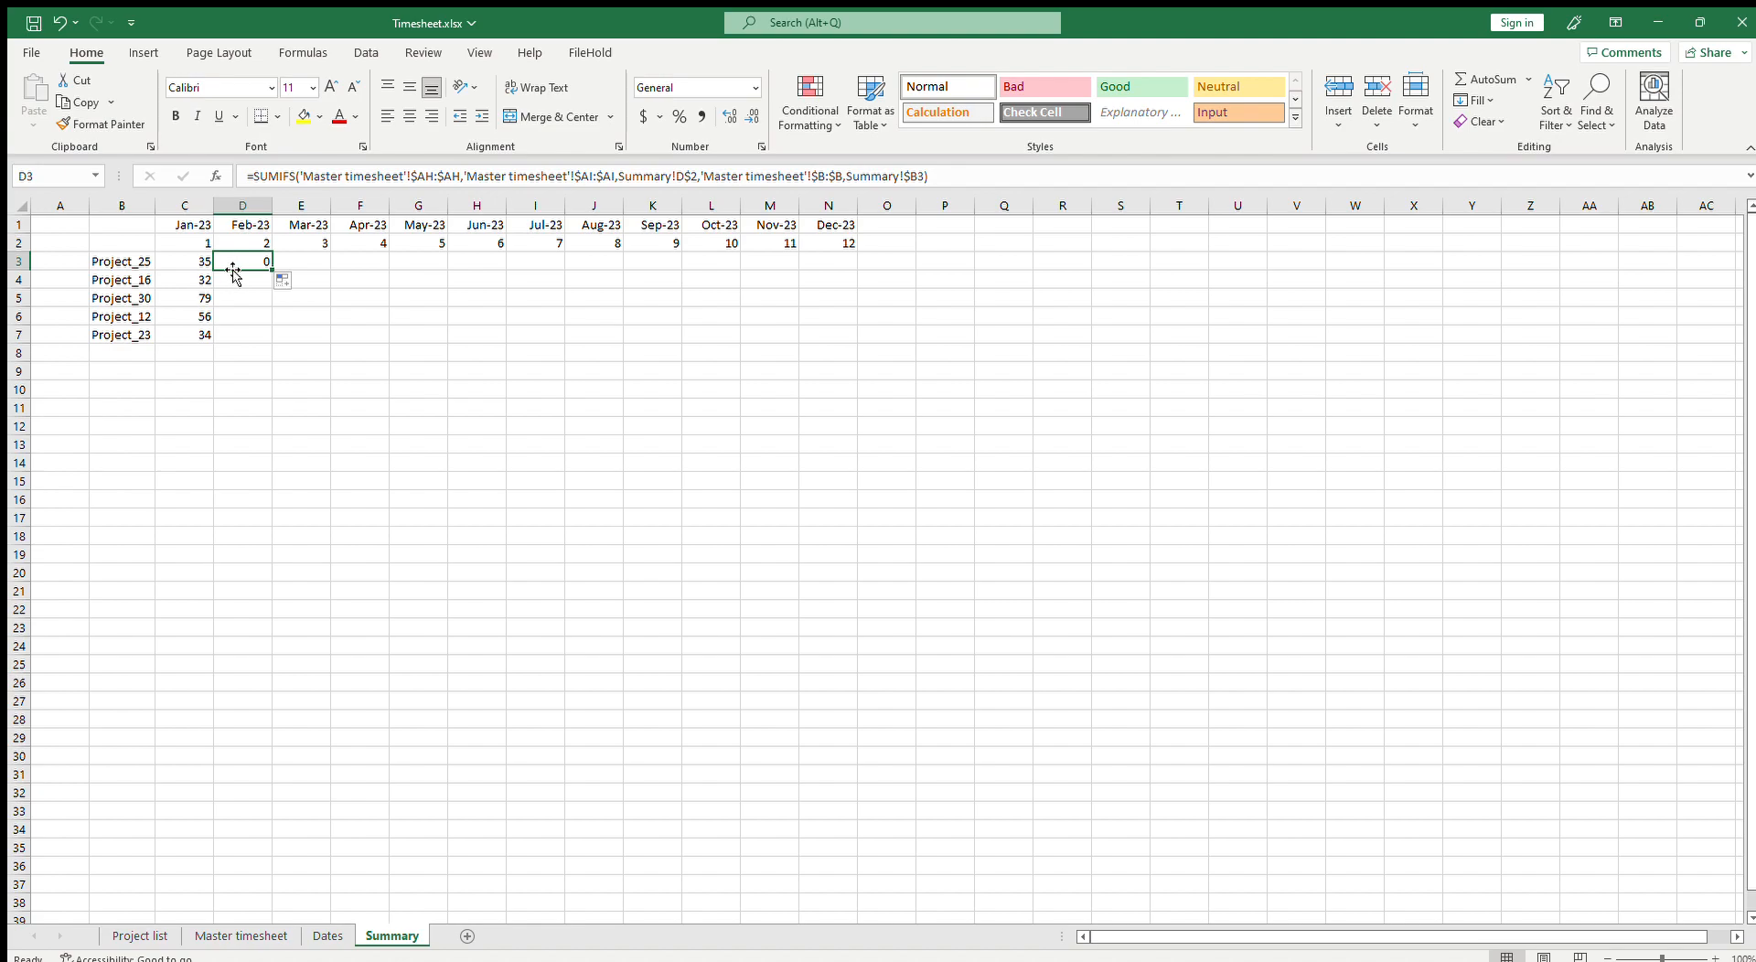
Step: Copy Project_25 from Summary B3 and paste it into Master timesheet B9 as the February block's first project
left_click(132, 261)
left_click(252, 261)
left_click(153, 261)
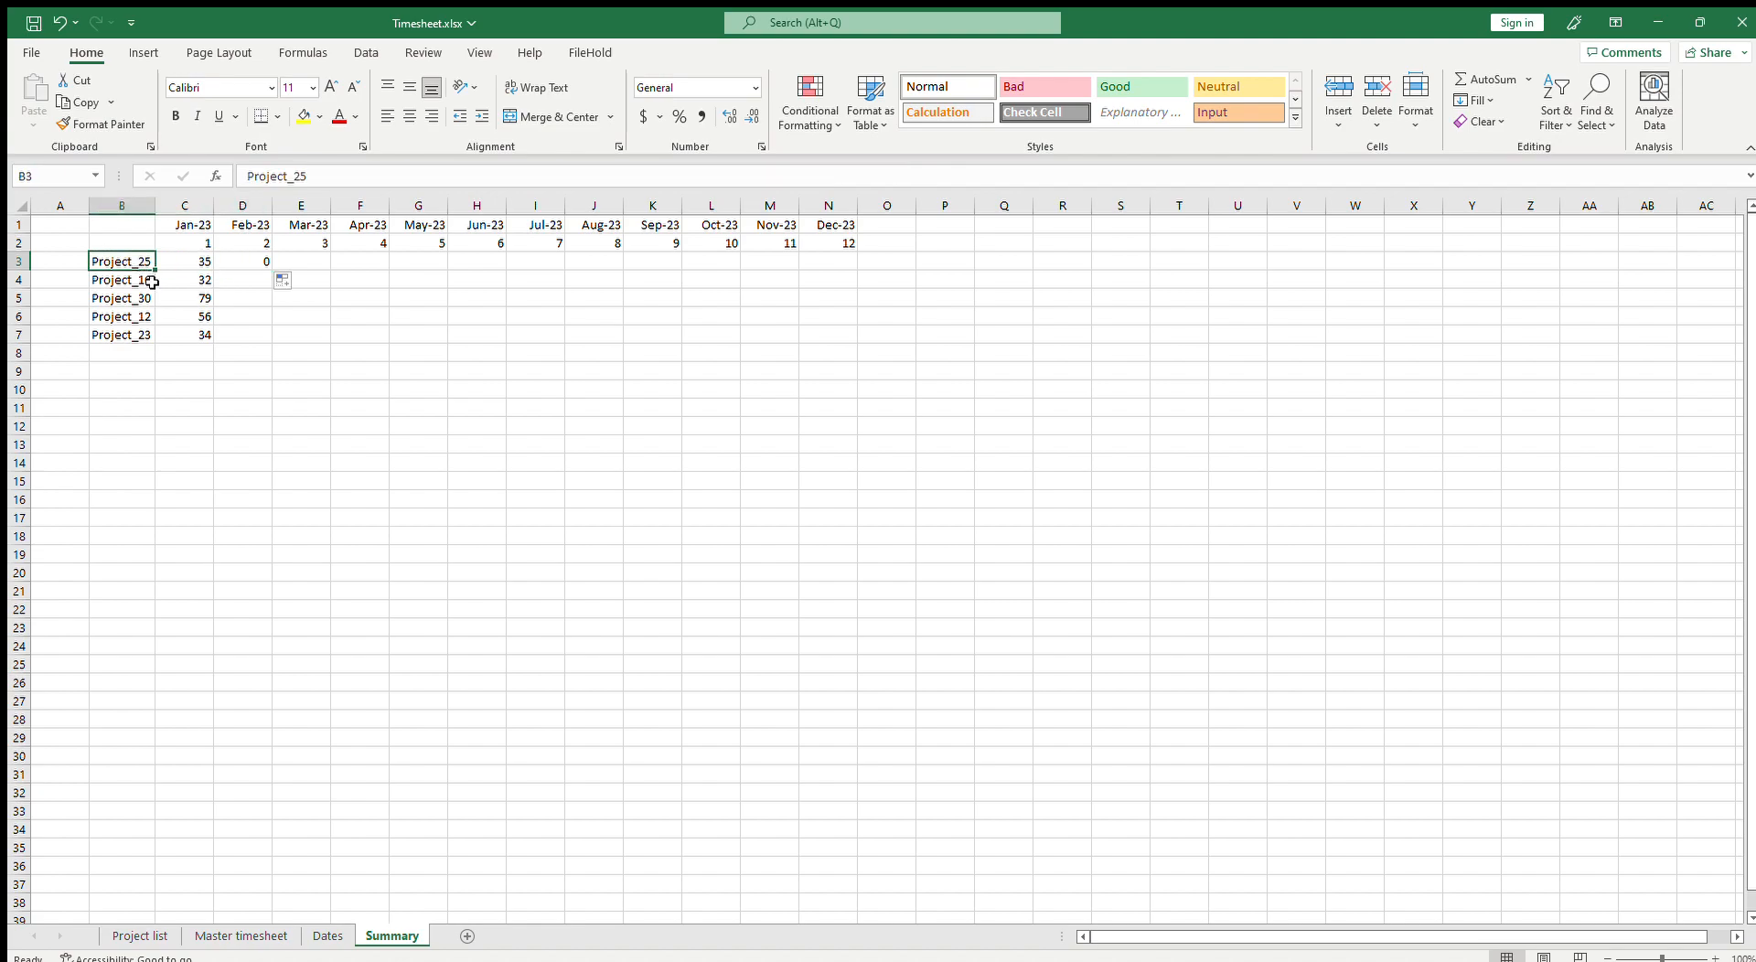
key("ctrl+c")
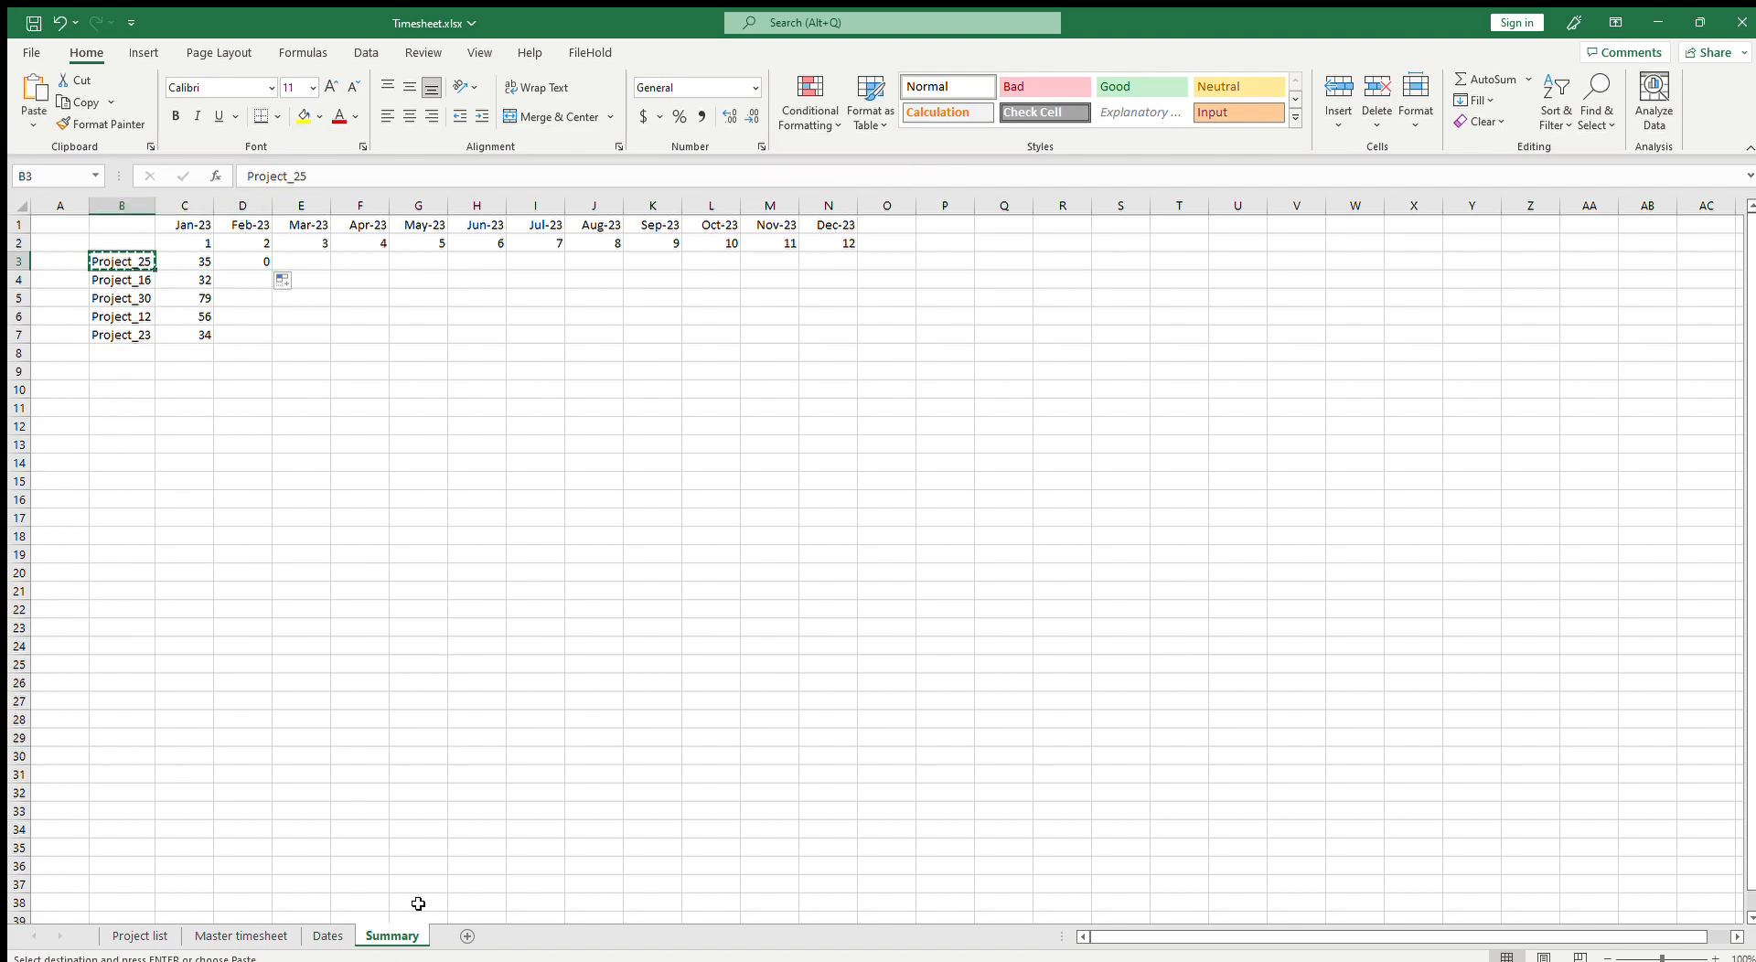
left_click(228, 936)
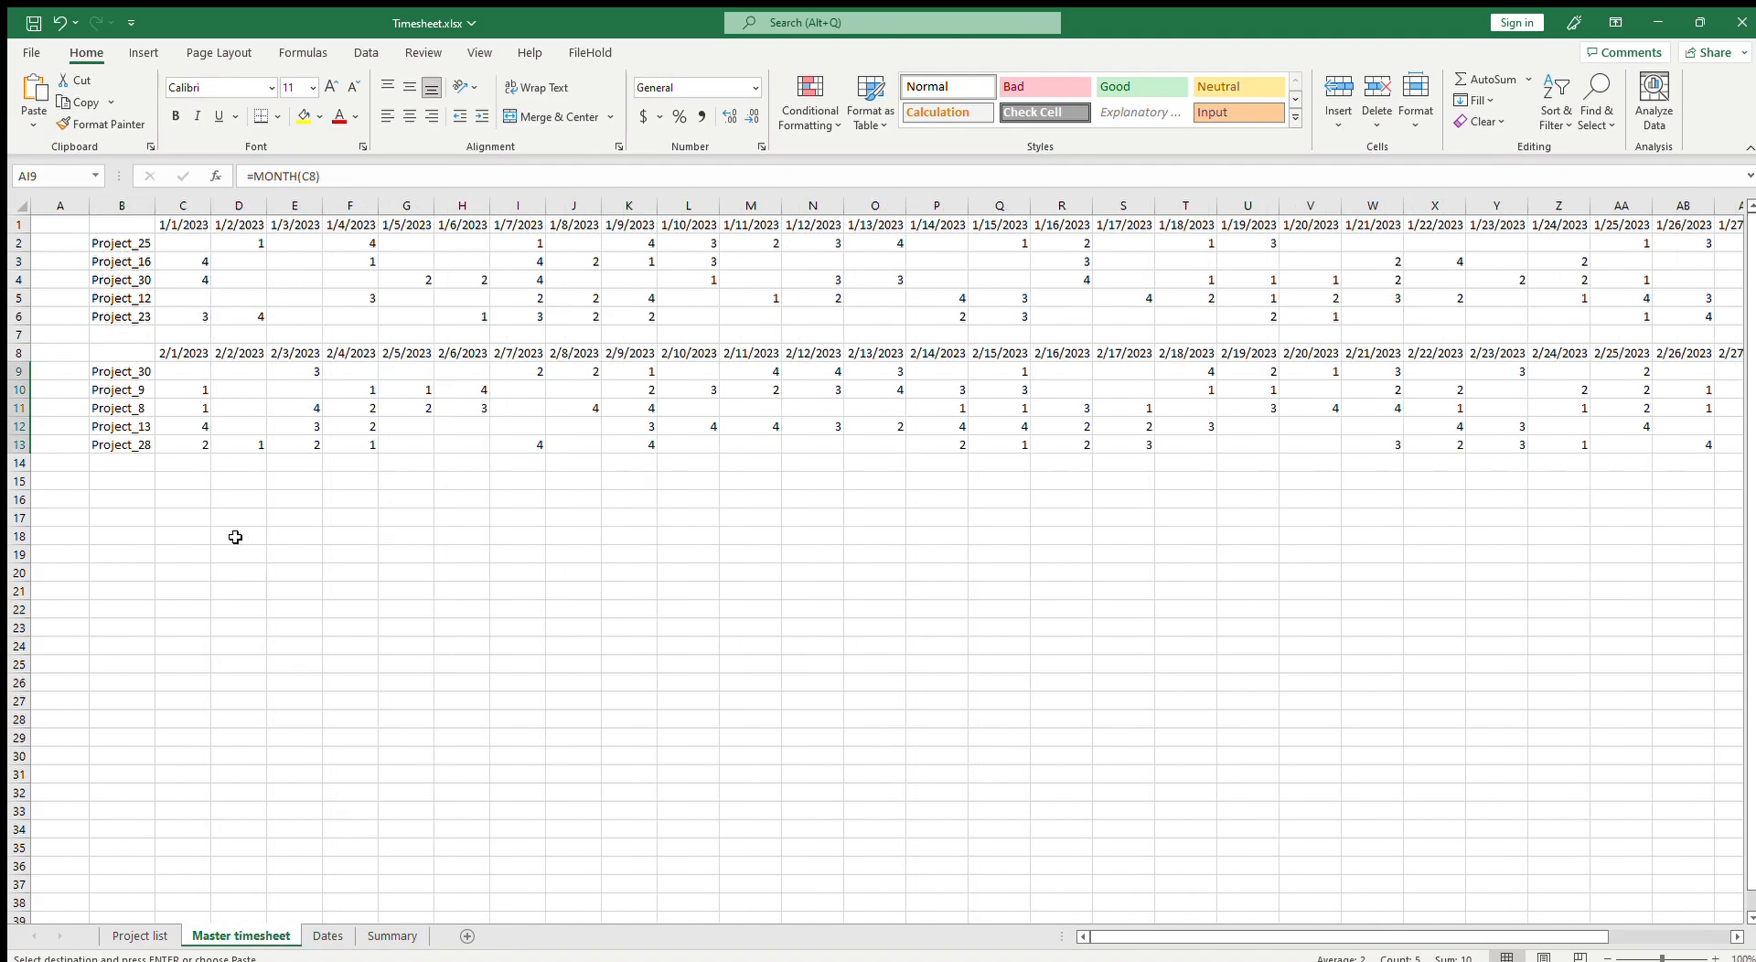
left_click(127, 369)
key("ctrl+v")
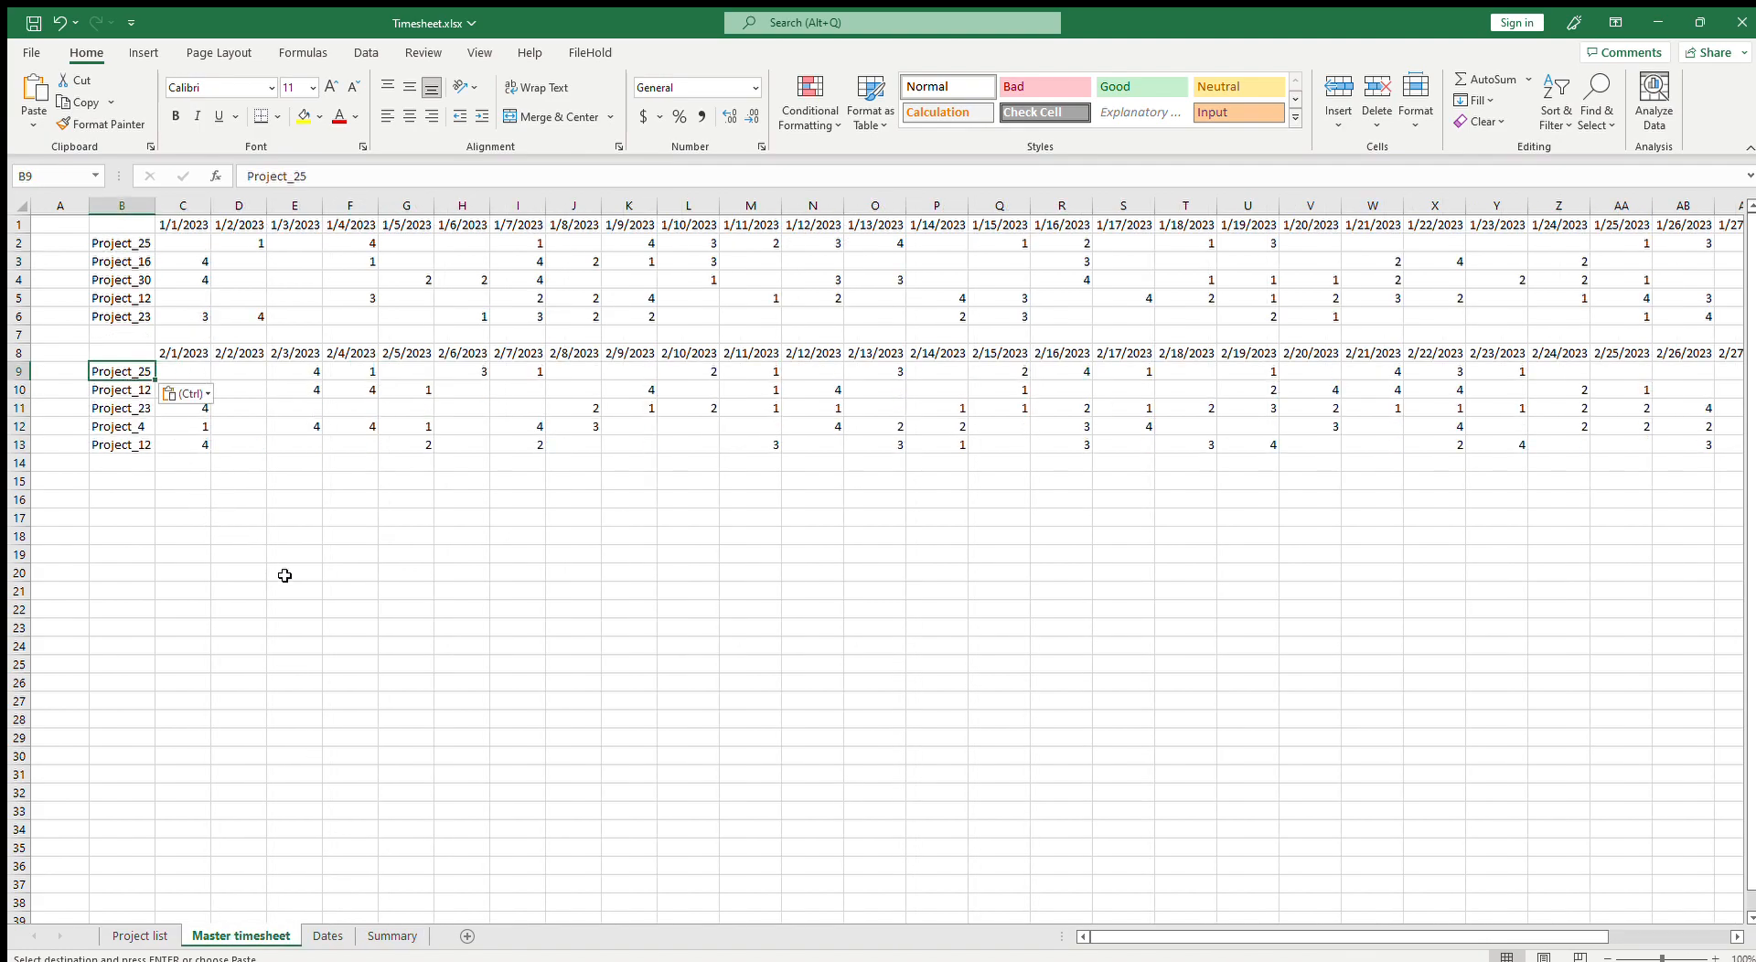
Step: Fill the SUMIFS formula from Summary D3 across and down through N7 for all months and projects
left_click_drag(1480, 928, 1658, 944)
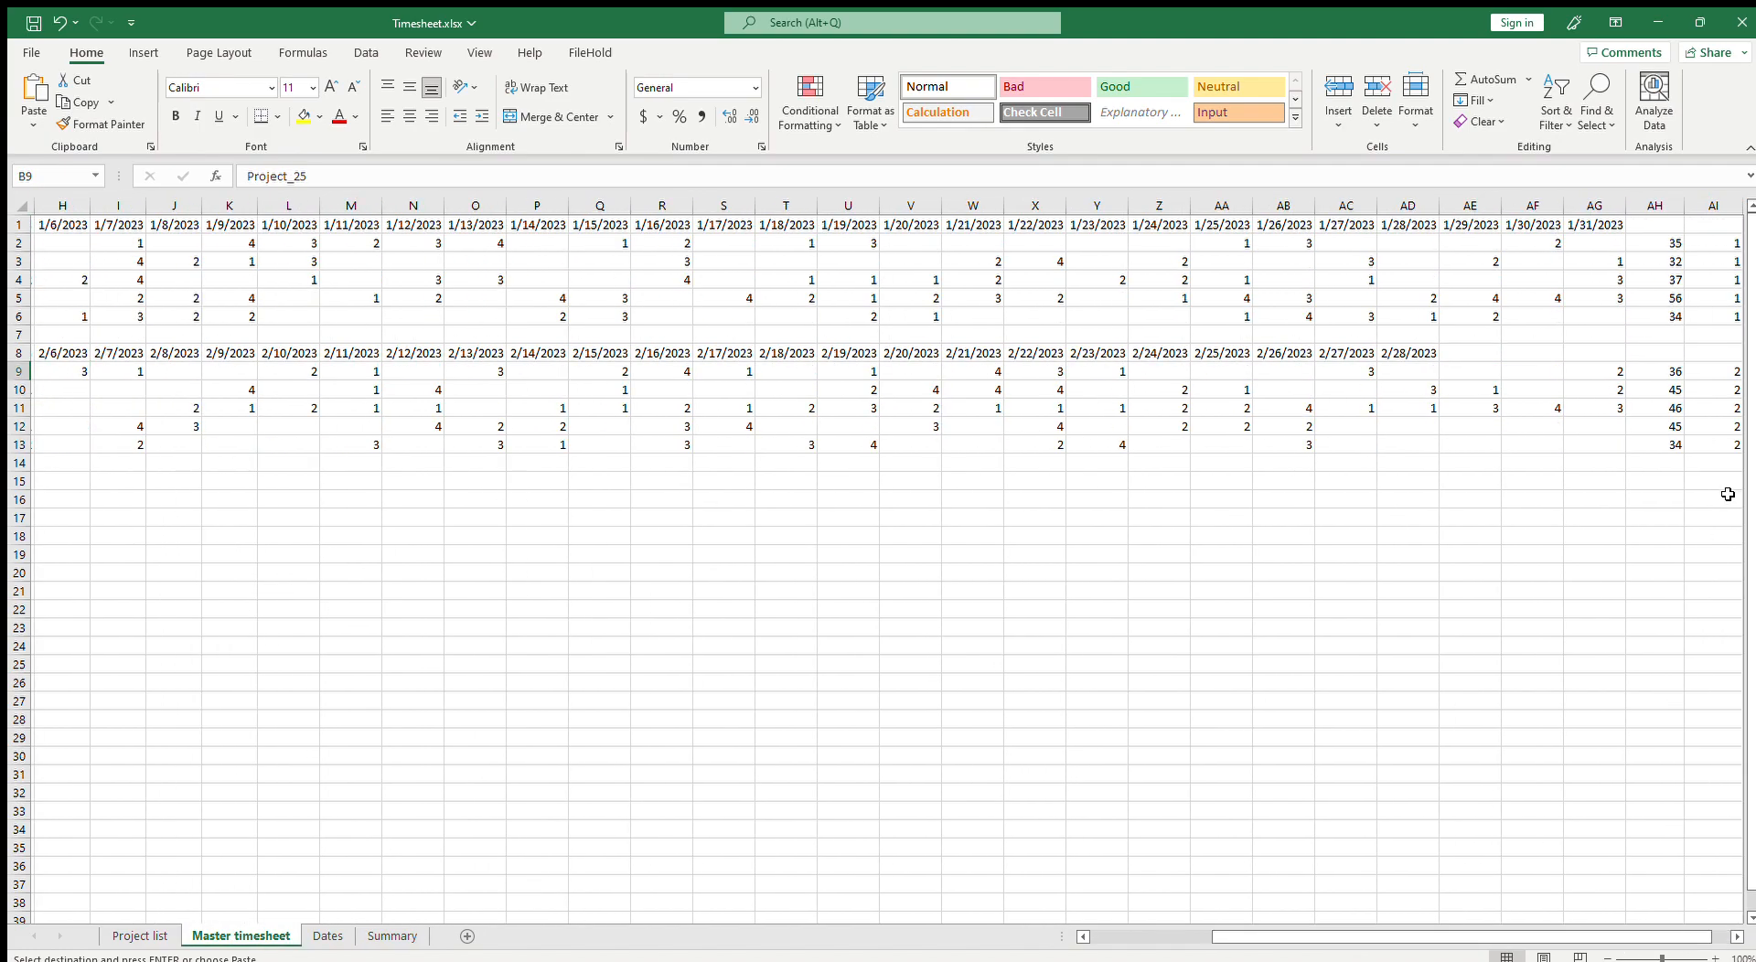
left_click(392, 936)
left_click(254, 261)
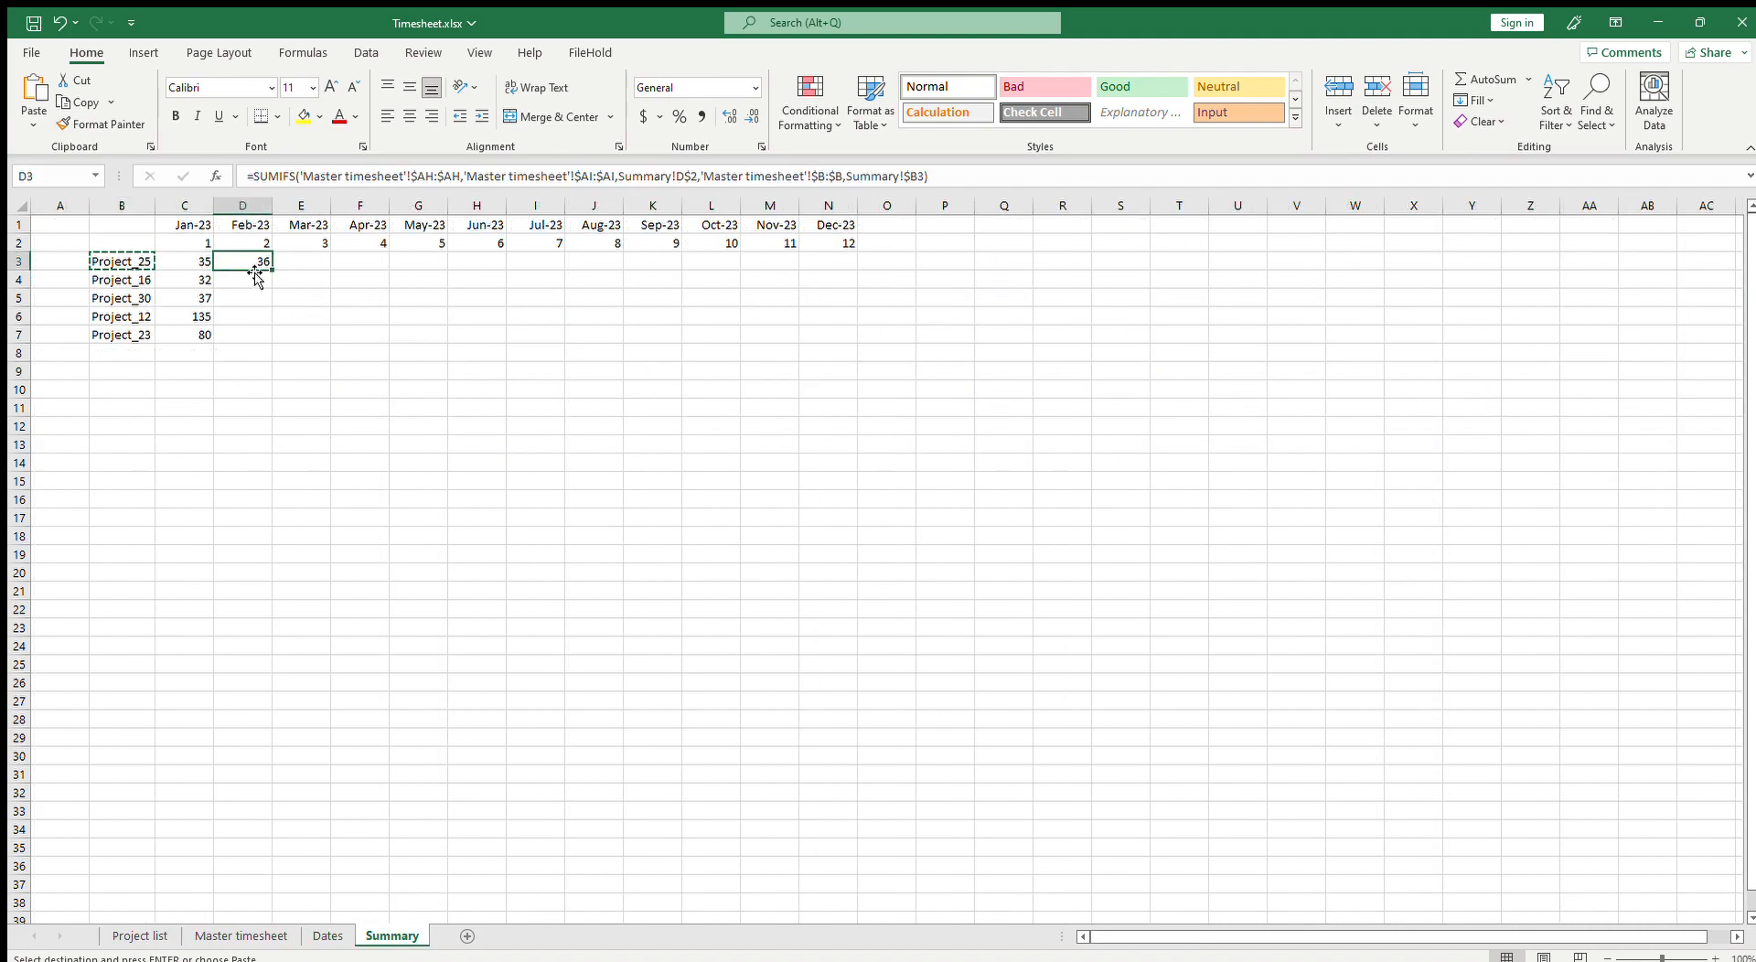
left_click_drag(275, 274, 855, 380)
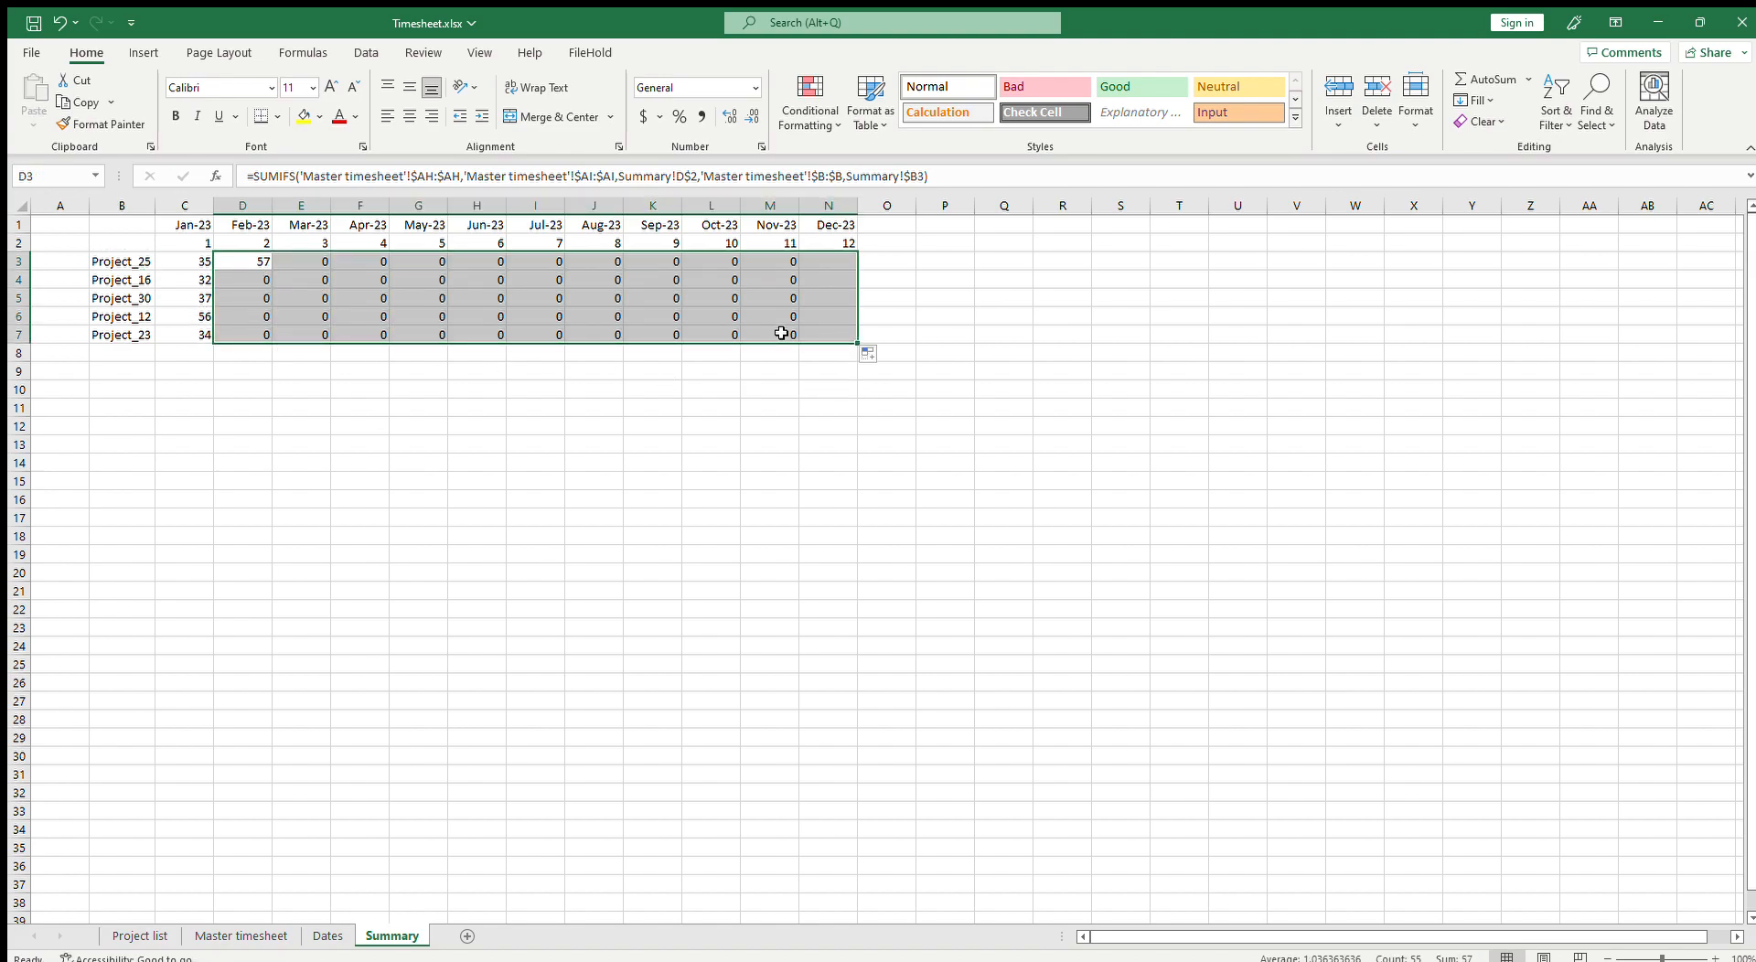
left_click(630, 300)
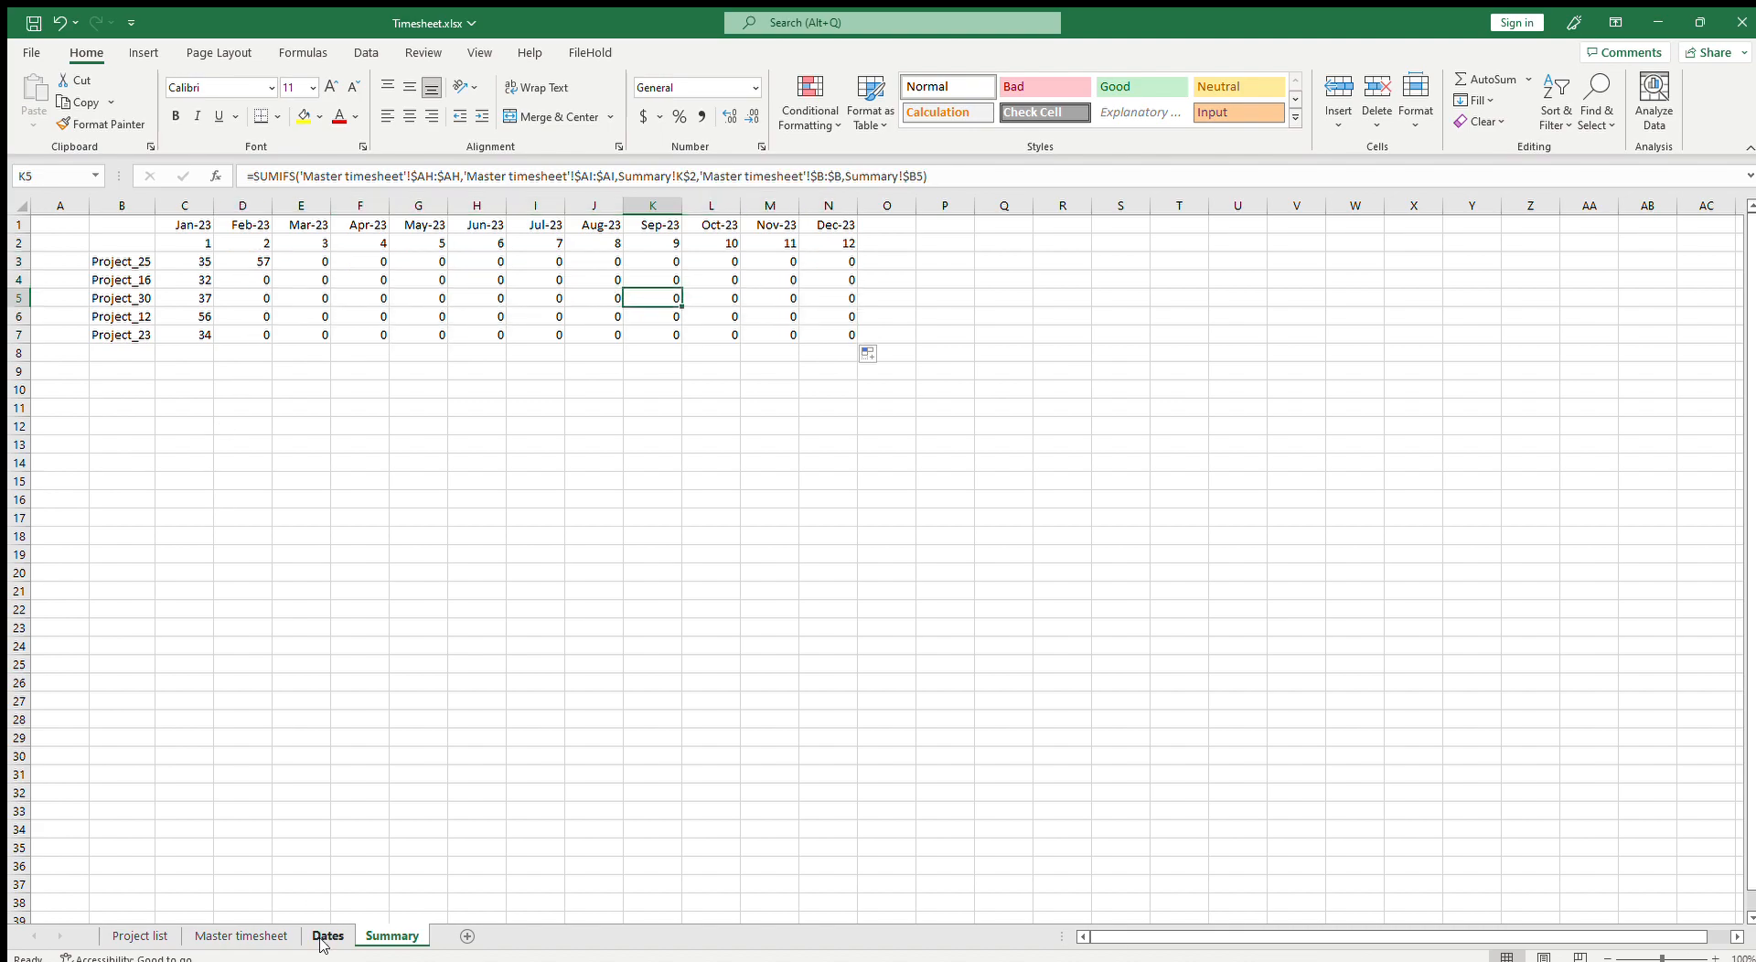
Step: Copy the February block B8:AI13 on the Master timesheet and paste it at B15 and B22
left_click(240, 936)
left_click_drag(1529, 939, 1317, 934)
left_click_drag(122, 352, 1737, 450)
key("ctrl+c")
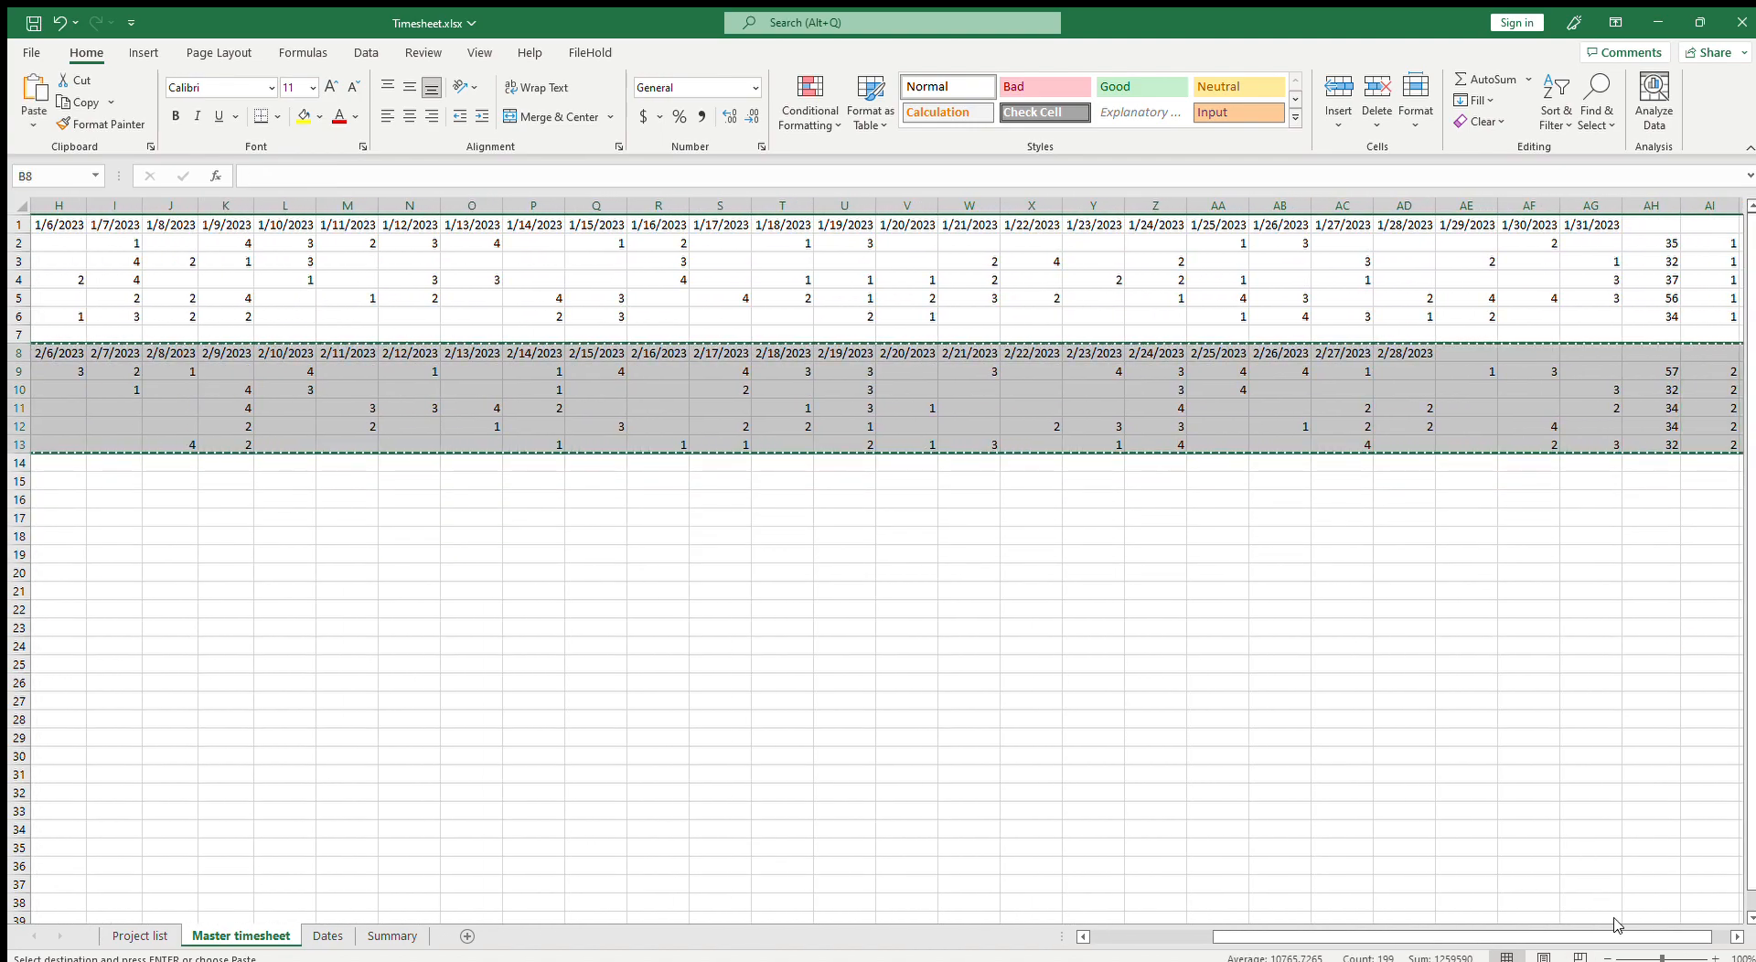
left_click_drag(1343, 935, 1218, 926)
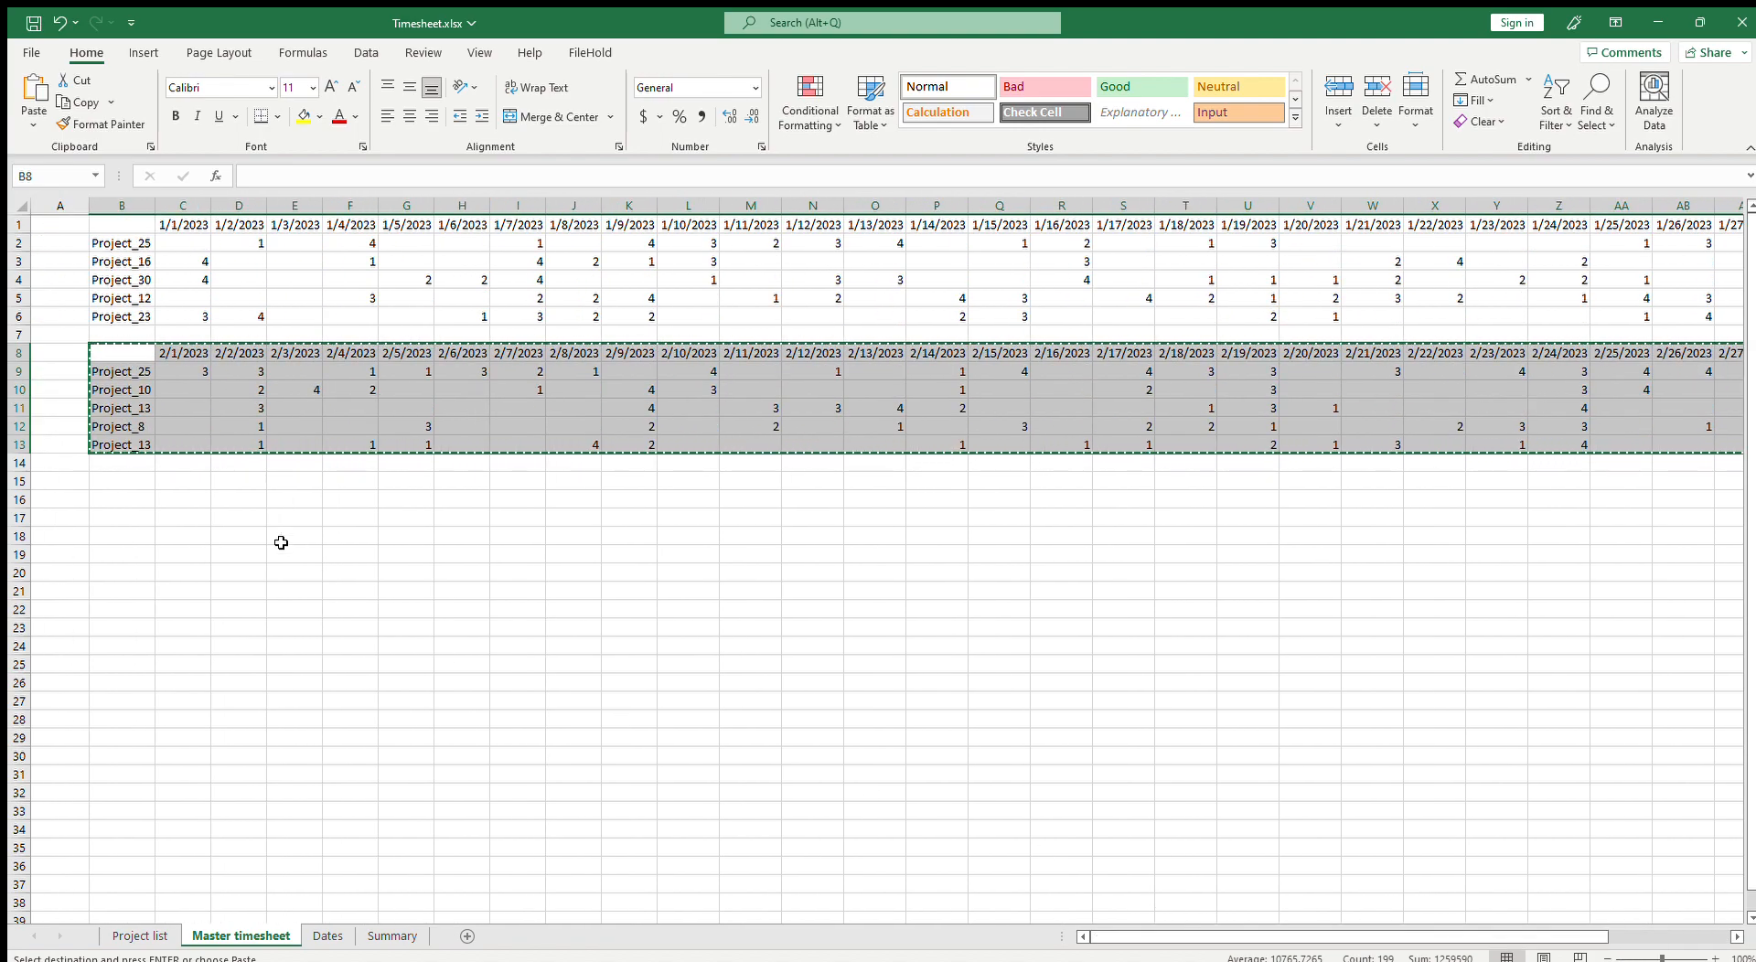
left_click(119, 483)
key("ctrl+v")
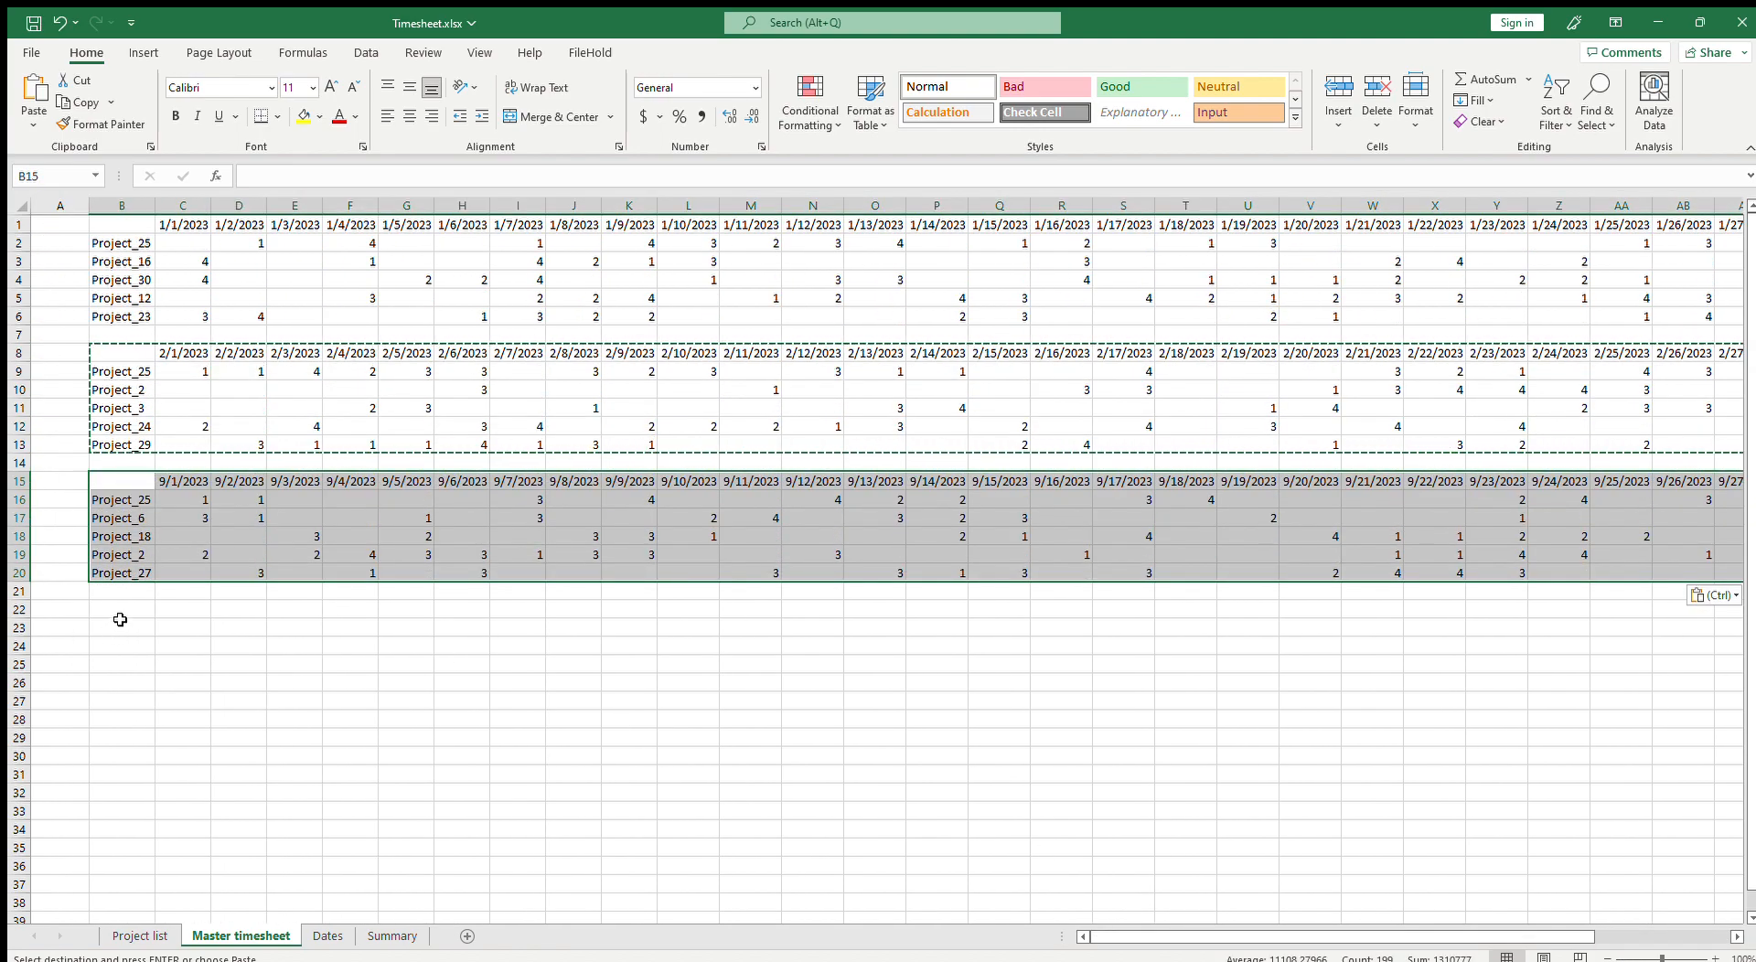
left_click(119, 609)
key("ctrl+v")
Step: Paste the copied block every seven rows down to B78 to create blocks for the remaining months
scroll(159, 693, "down", 3)
scroll(129, 538, "down", 1)
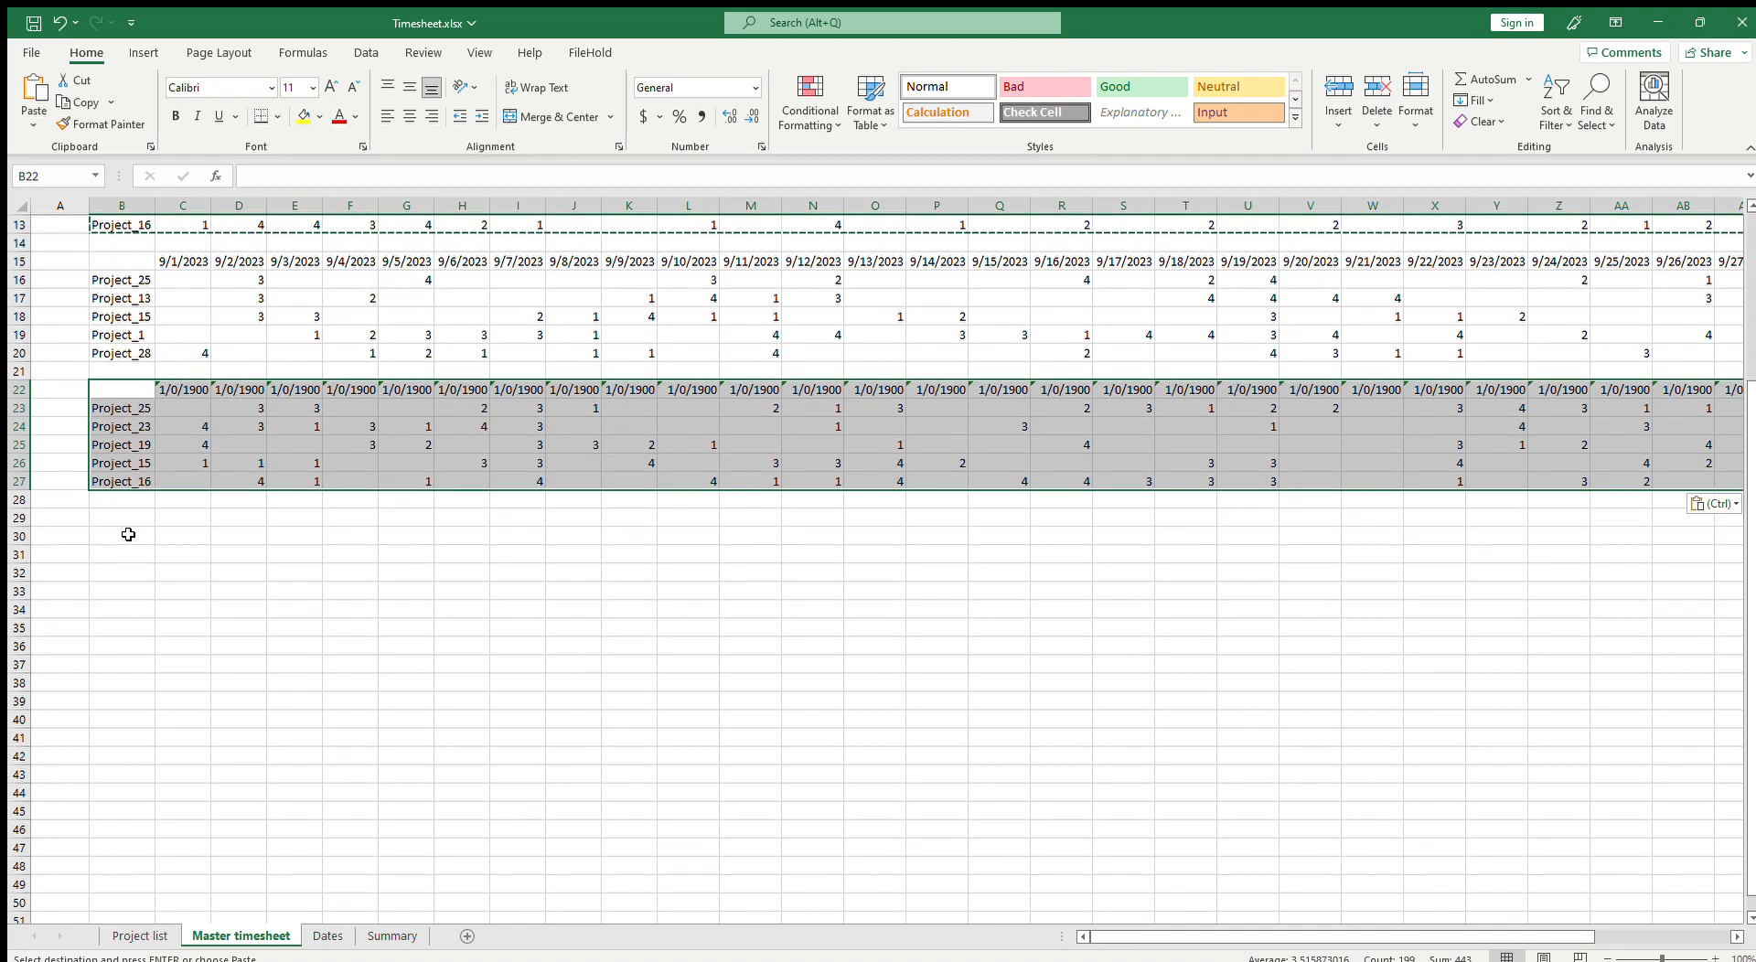
left_click(129, 516)
key("ctrl+v")
scroll(139, 530, "down", 3)
left_click(129, 486)
key("ctrl+v")
scroll(146, 585, "down", 3)
left_click(136, 447)
key("ctrl+v")
scroll(139, 448, "down", 3)
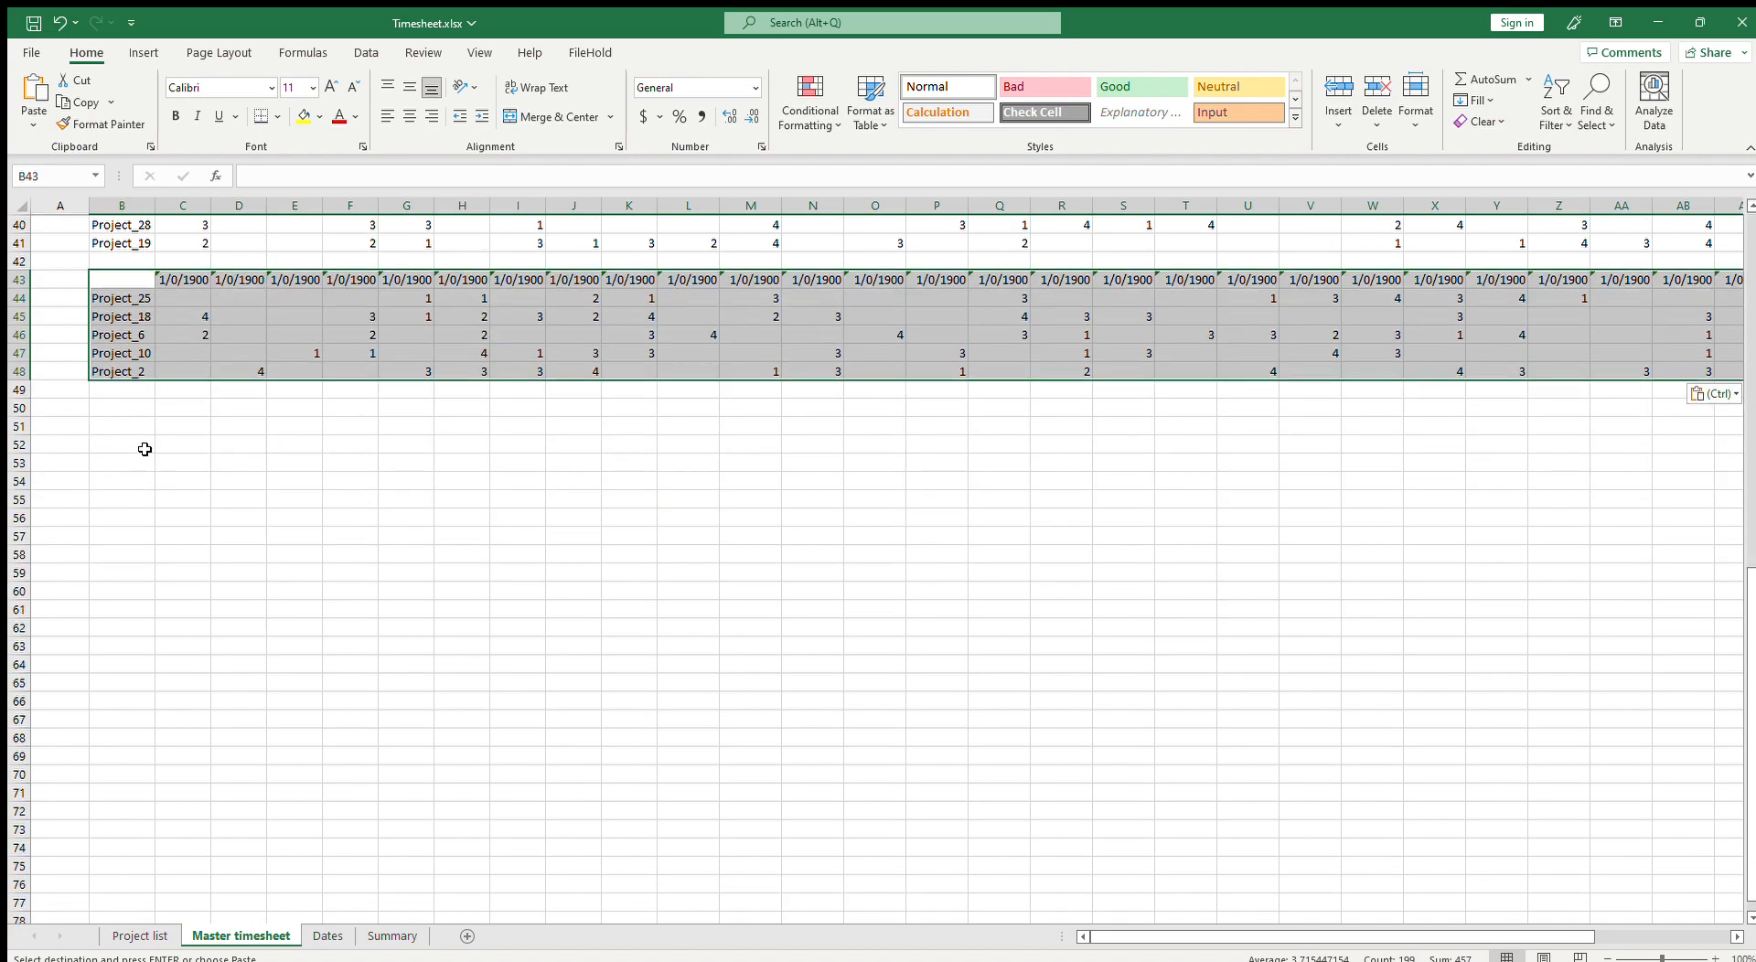
scroll(142, 494, "up", 13)
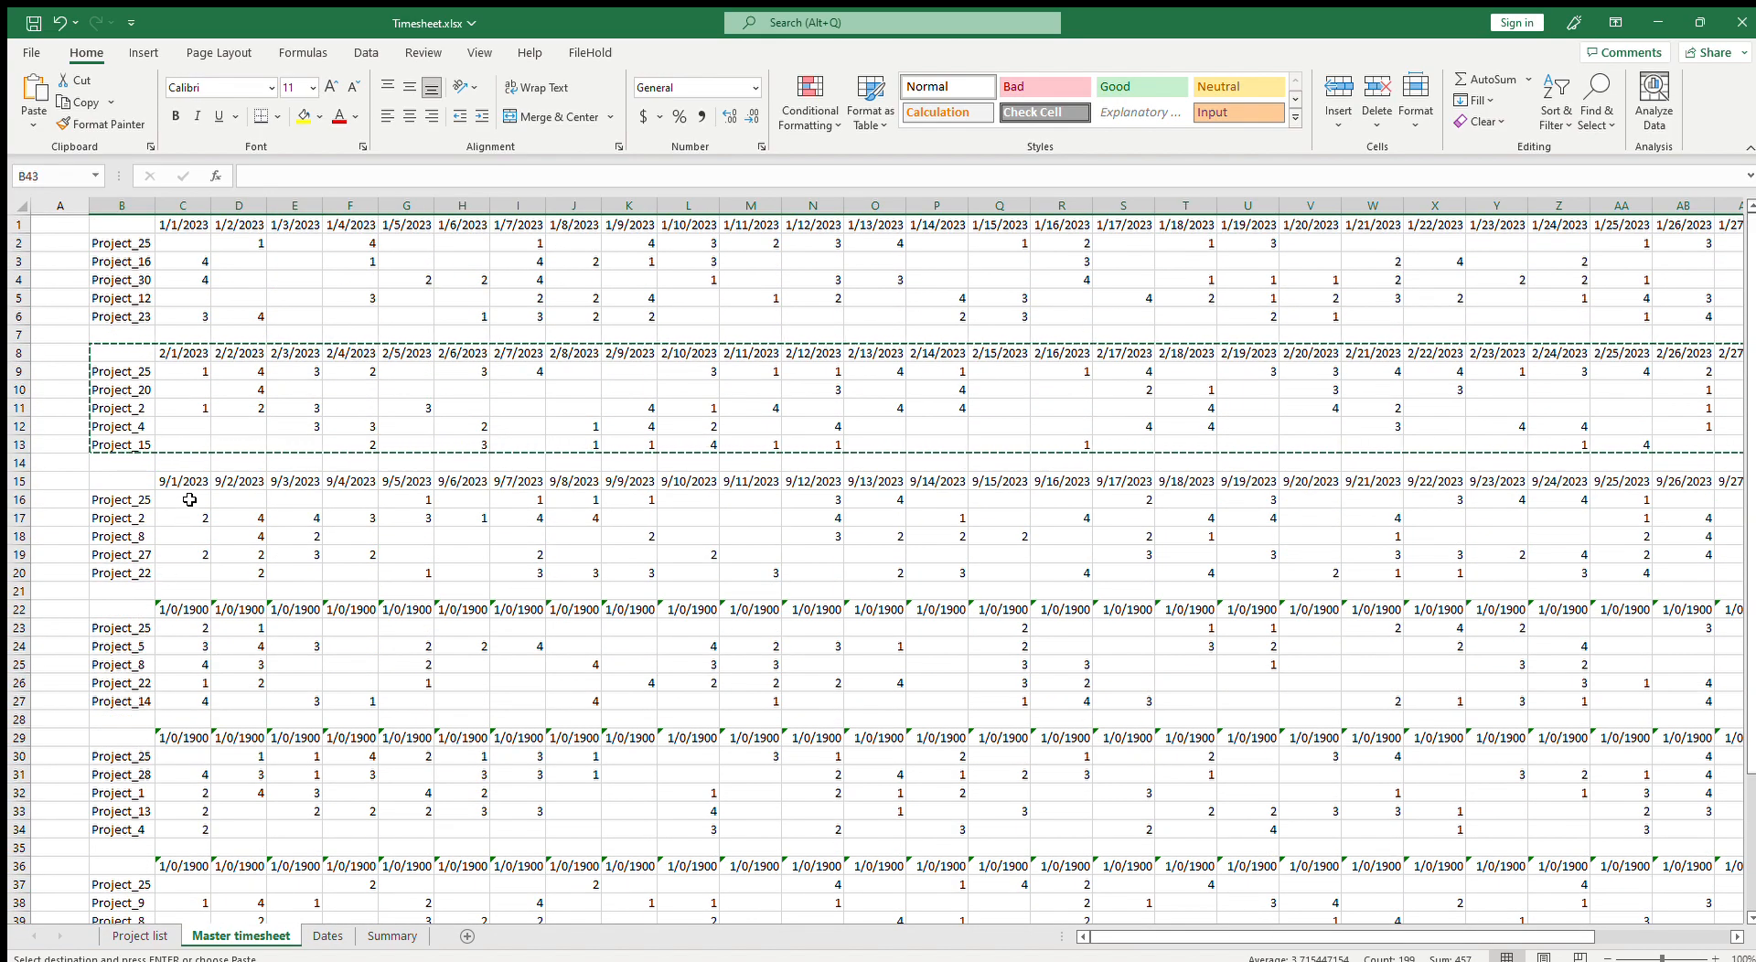
scroll(189, 499, "down", 4)
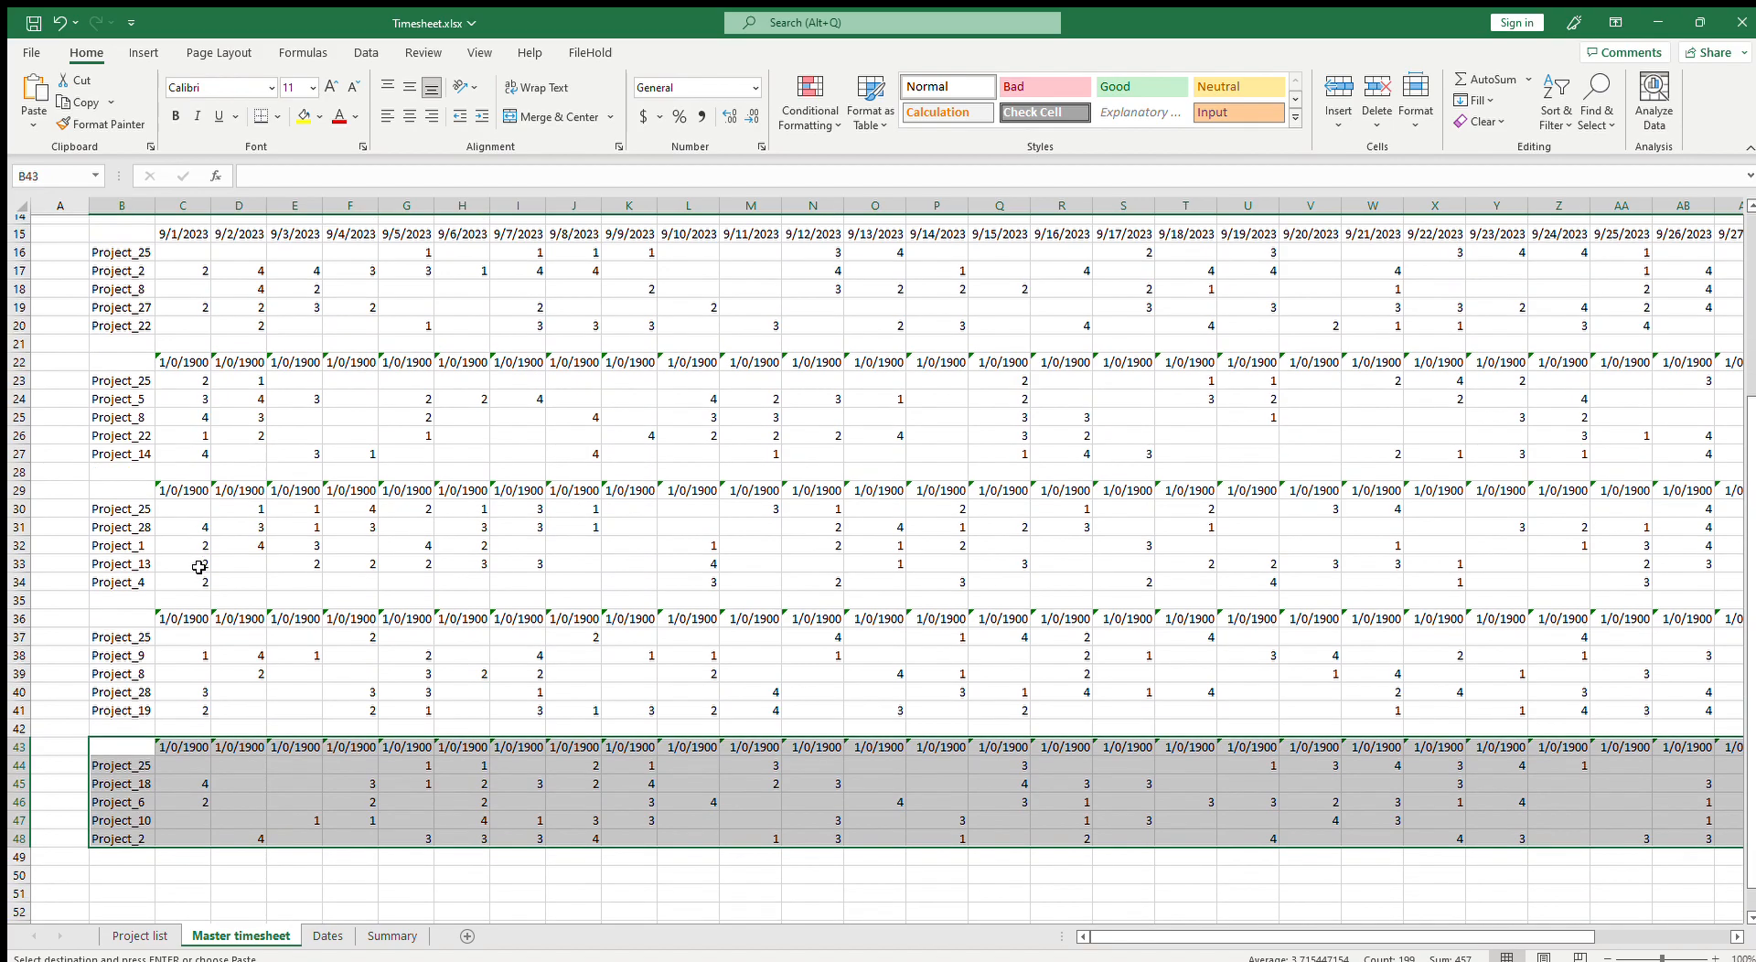
scroll(202, 563, "down", 3)
scroll(302, 667, "down", 4)
left_click(139, 519)
key("ctrl+v")
scroll(156, 577, "down", 4)
left_click(137, 432)
key("ctrl+v")
scroll(159, 523, "down", 3)
left_click(132, 396)
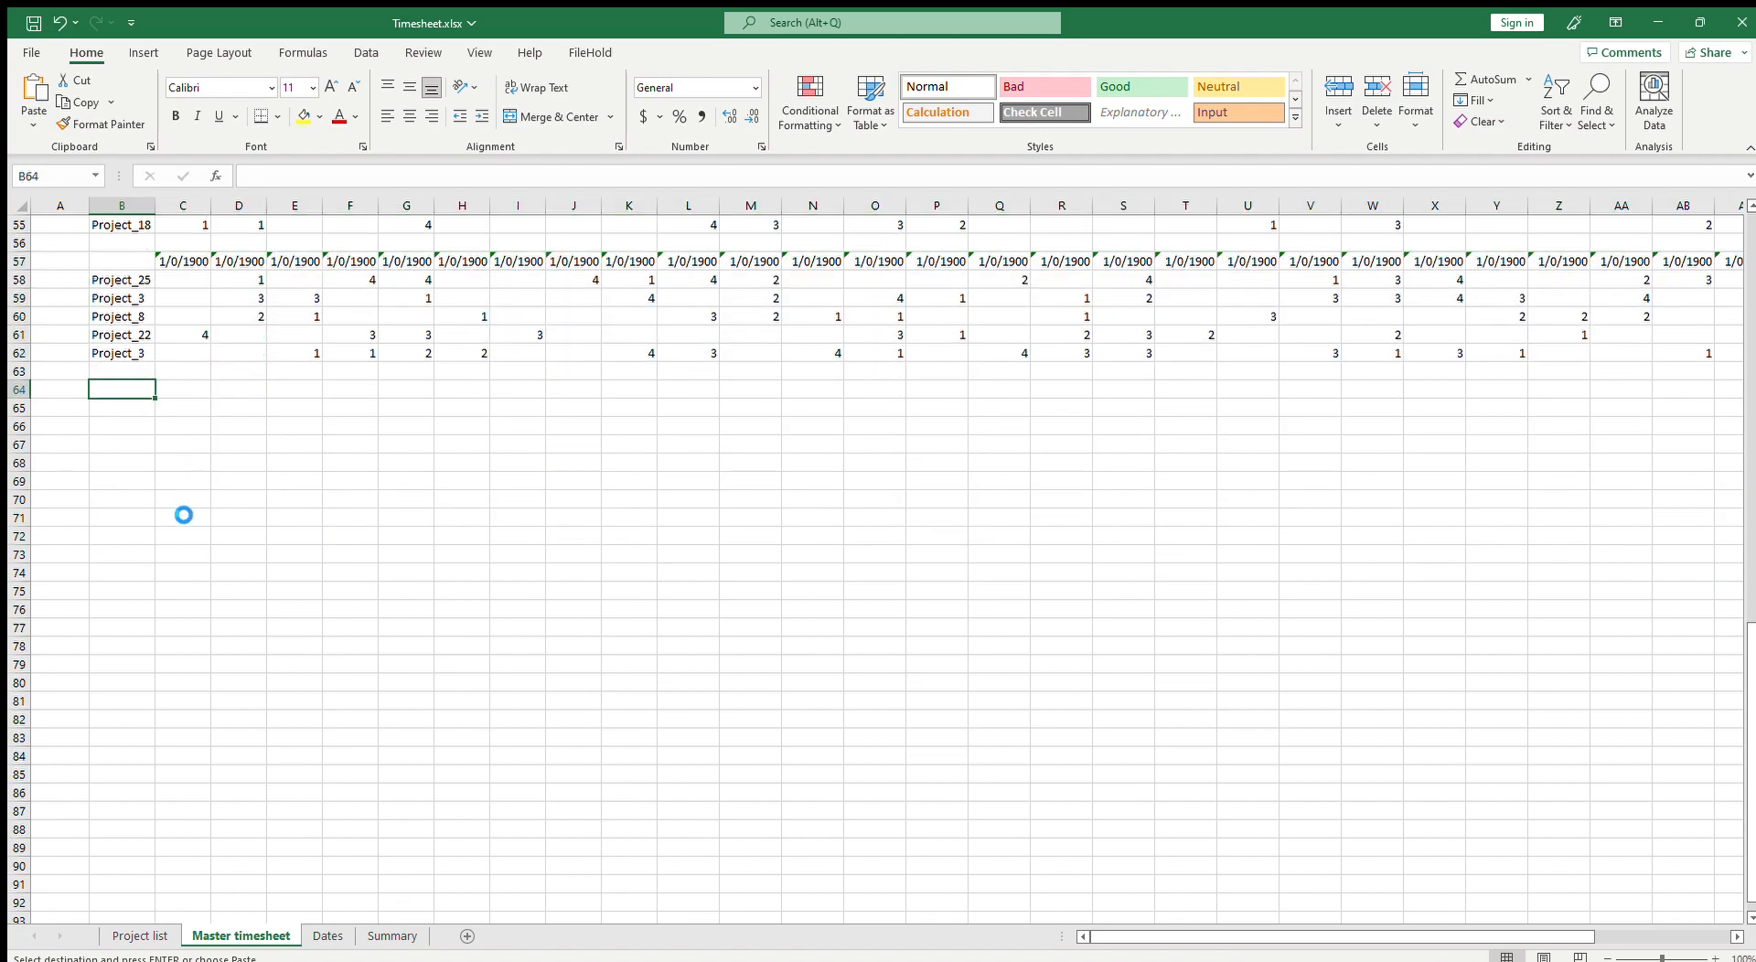
key("ctrl+v")
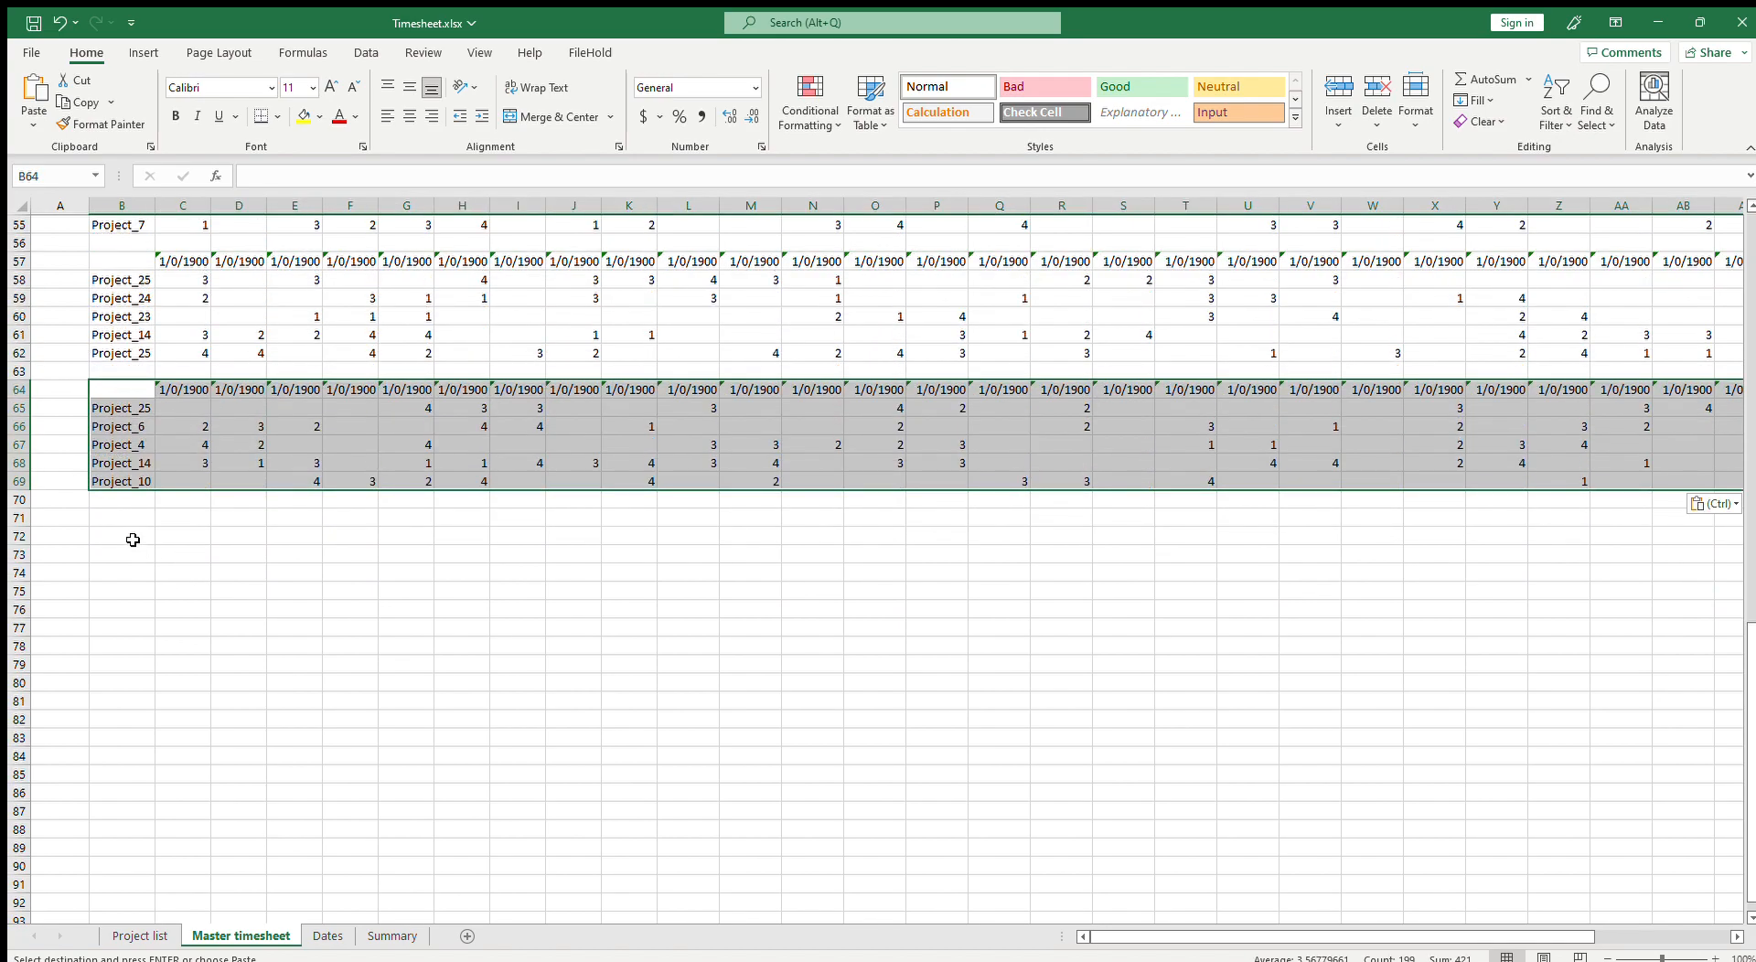
left_click(119, 517)
key("ctrl+v")
scroll(178, 608, "down", 2)
left_click(120, 534)
key("ctrl+v")
scroll(256, 637, "up", 19)
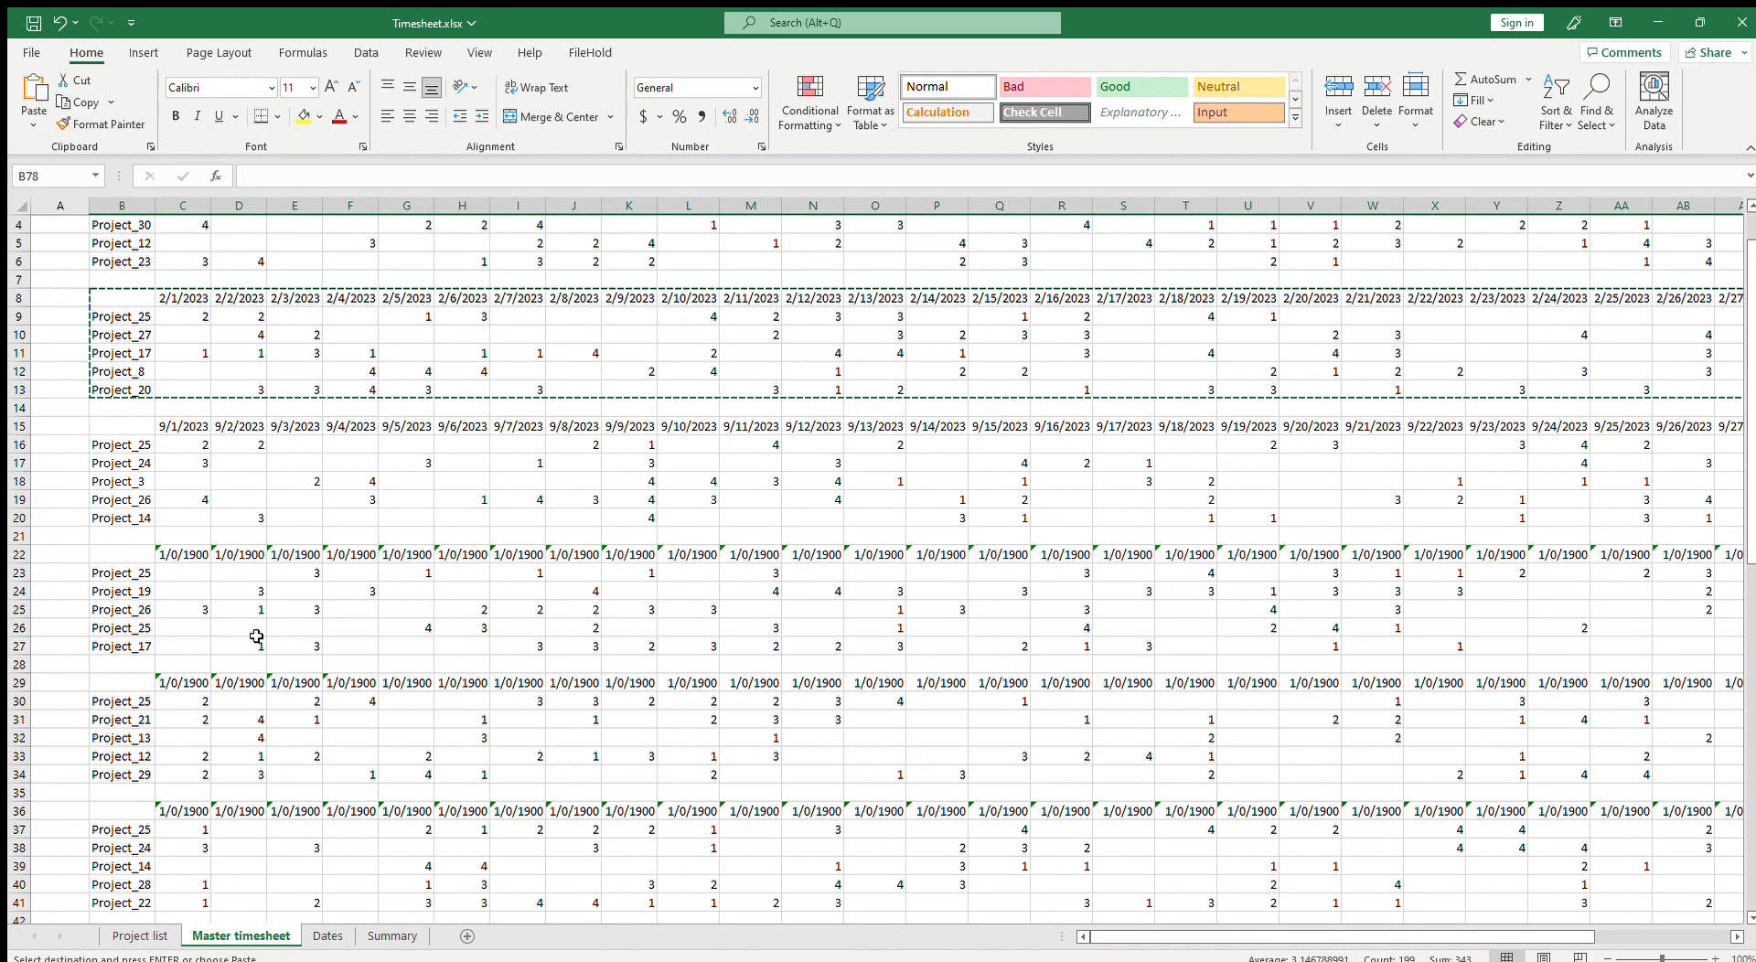
scroll(256, 636, "up", 1)
Step: Link Master timesheet C15 to Dates!B4 as the March block's first date
left_click(179, 482)
type("=")
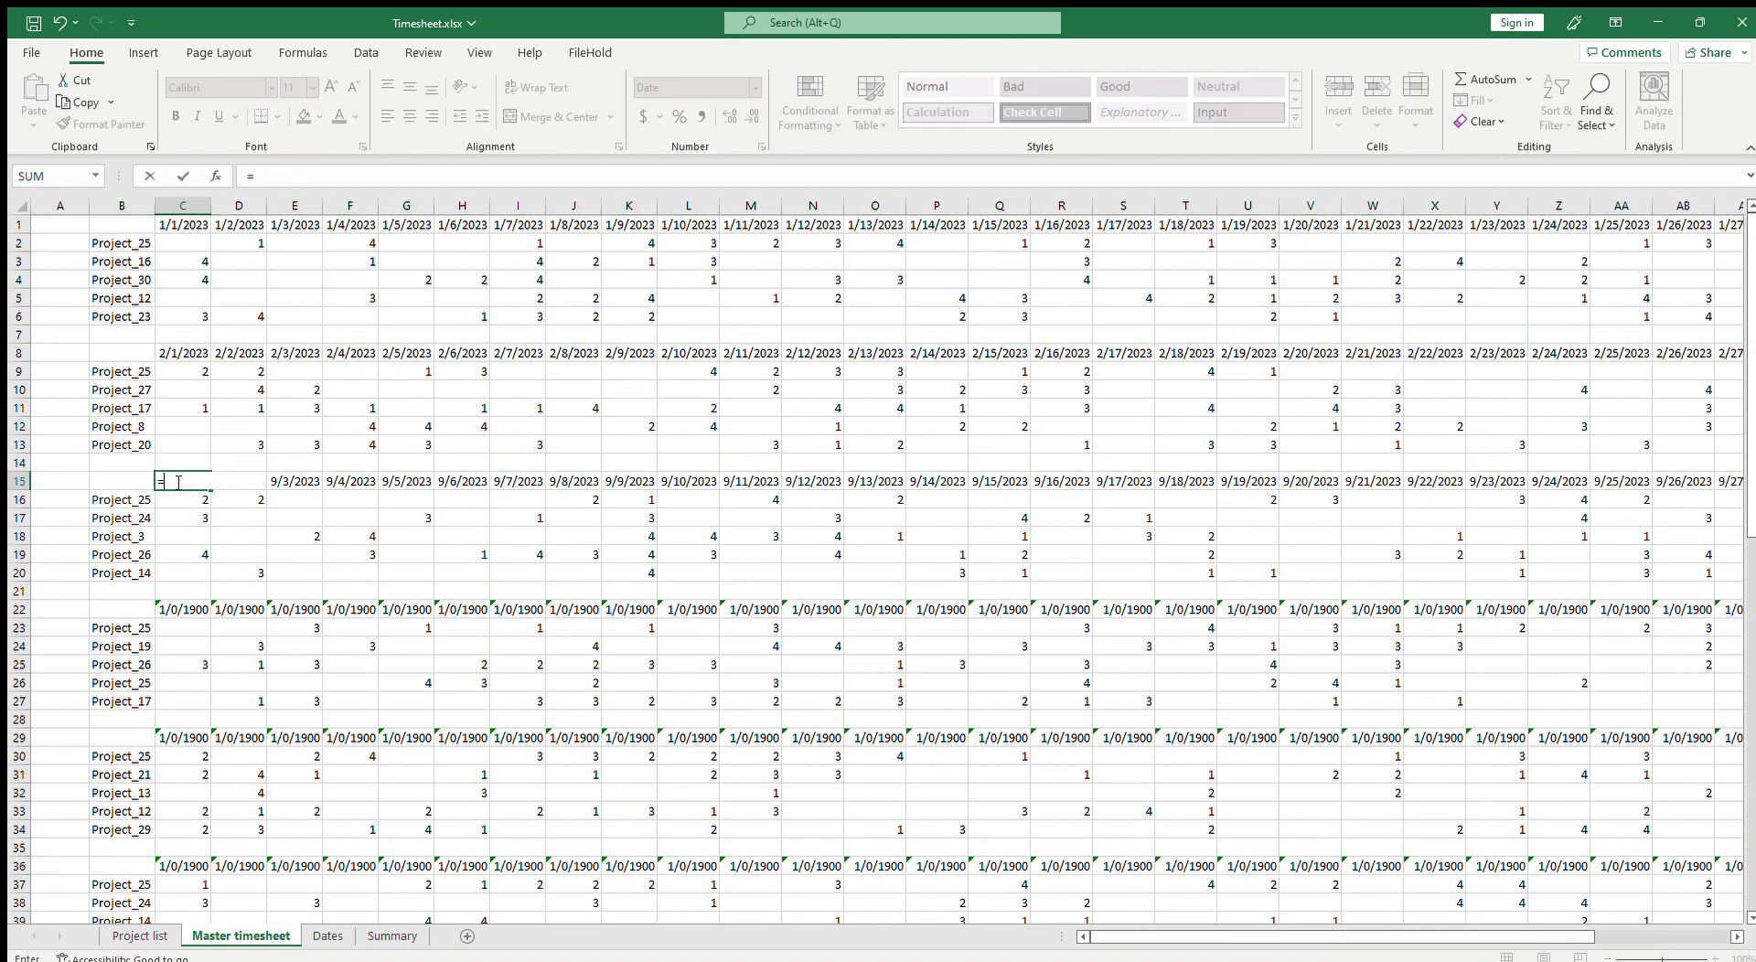
left_click(391, 936)
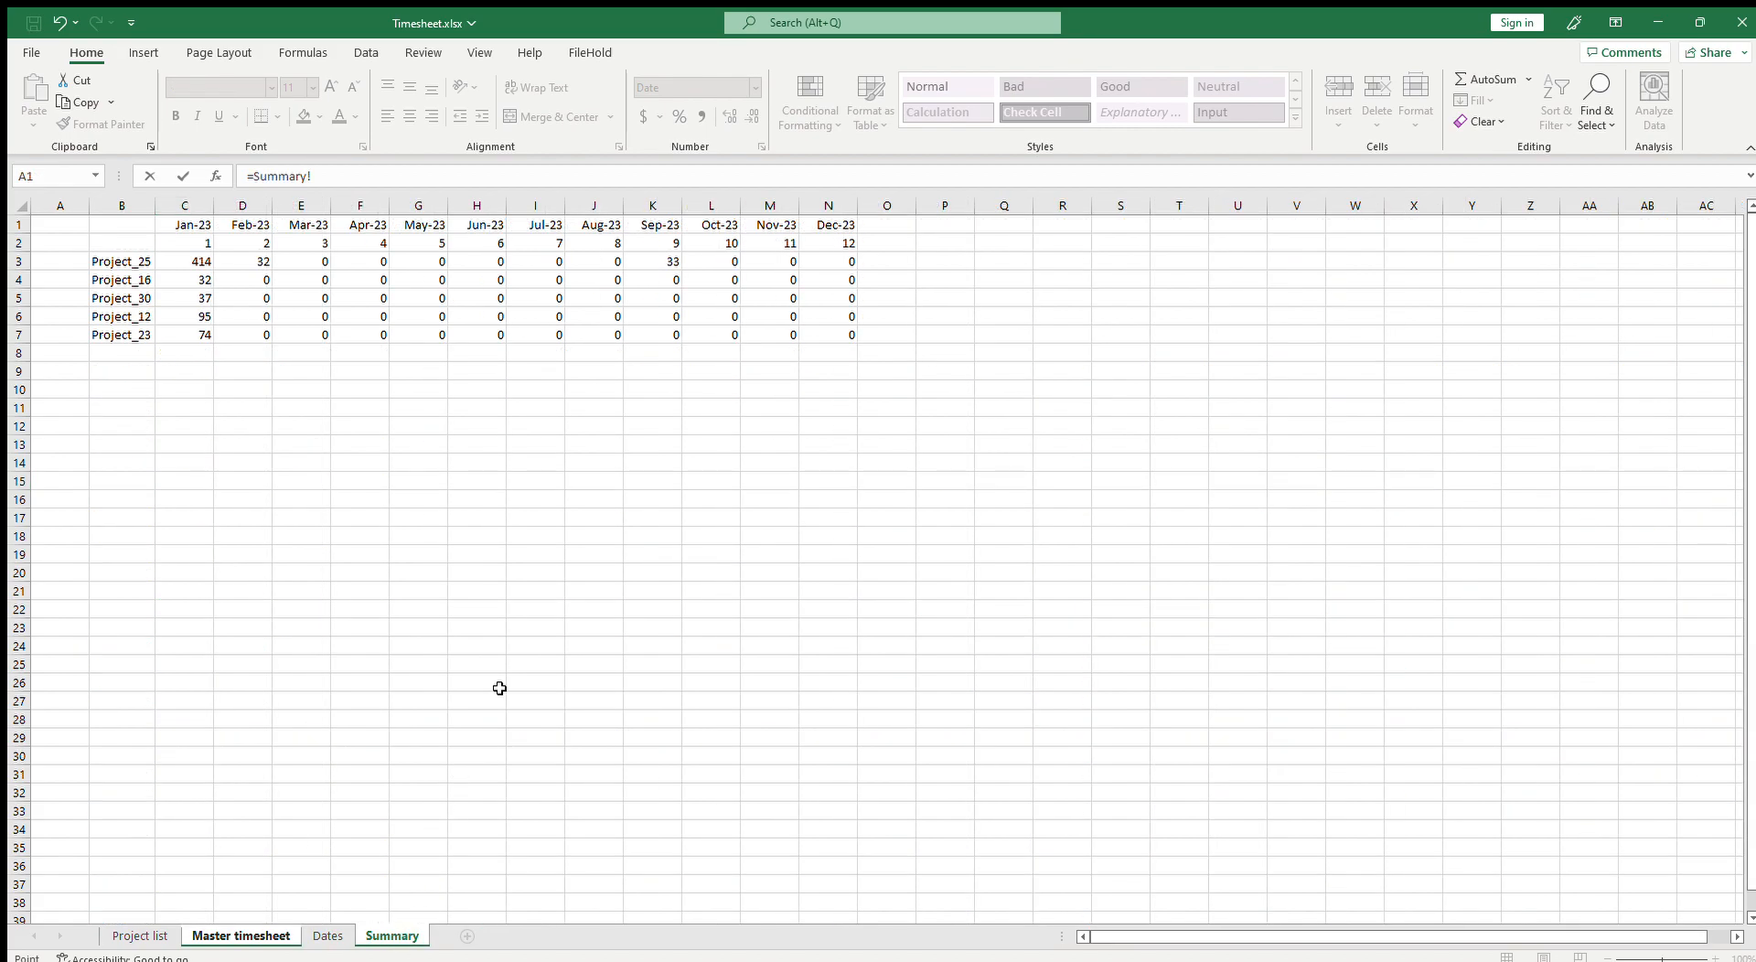
left_click(327, 936)
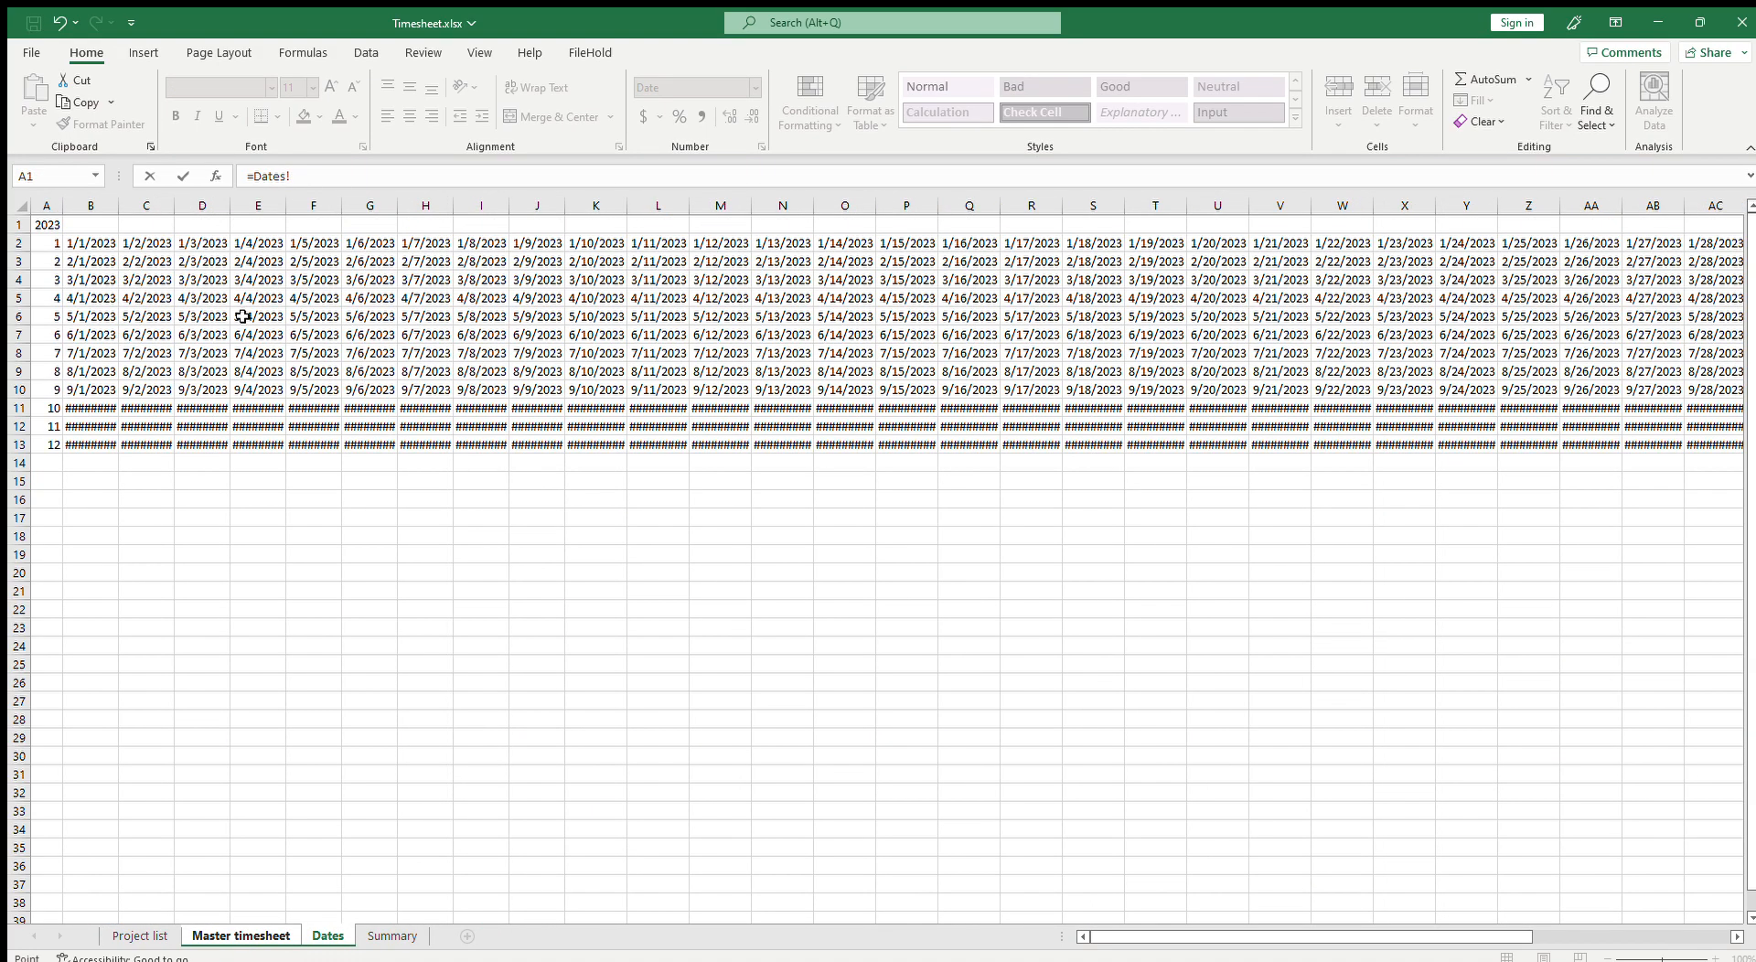
left_click(89, 285)
key("Return")
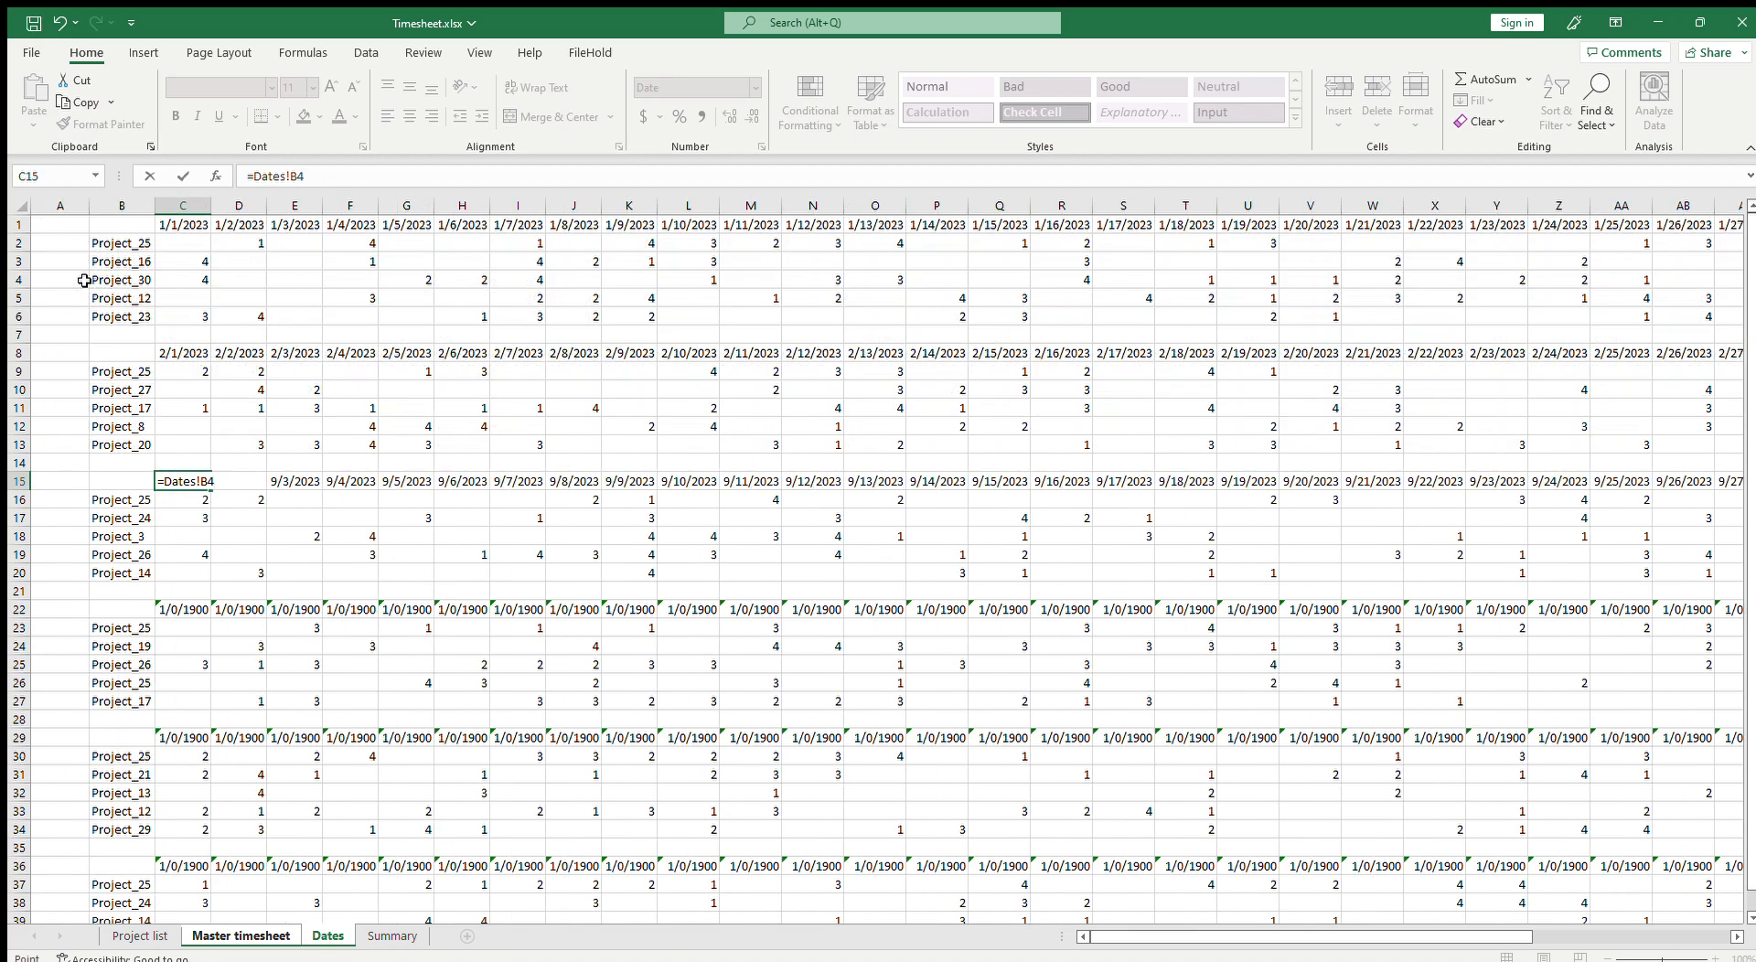
Step: Fill the C15 date formula across the March header row and clear the extra cell AH15
left_click(192, 480)
left_click_drag(211, 492, 1603, 559)
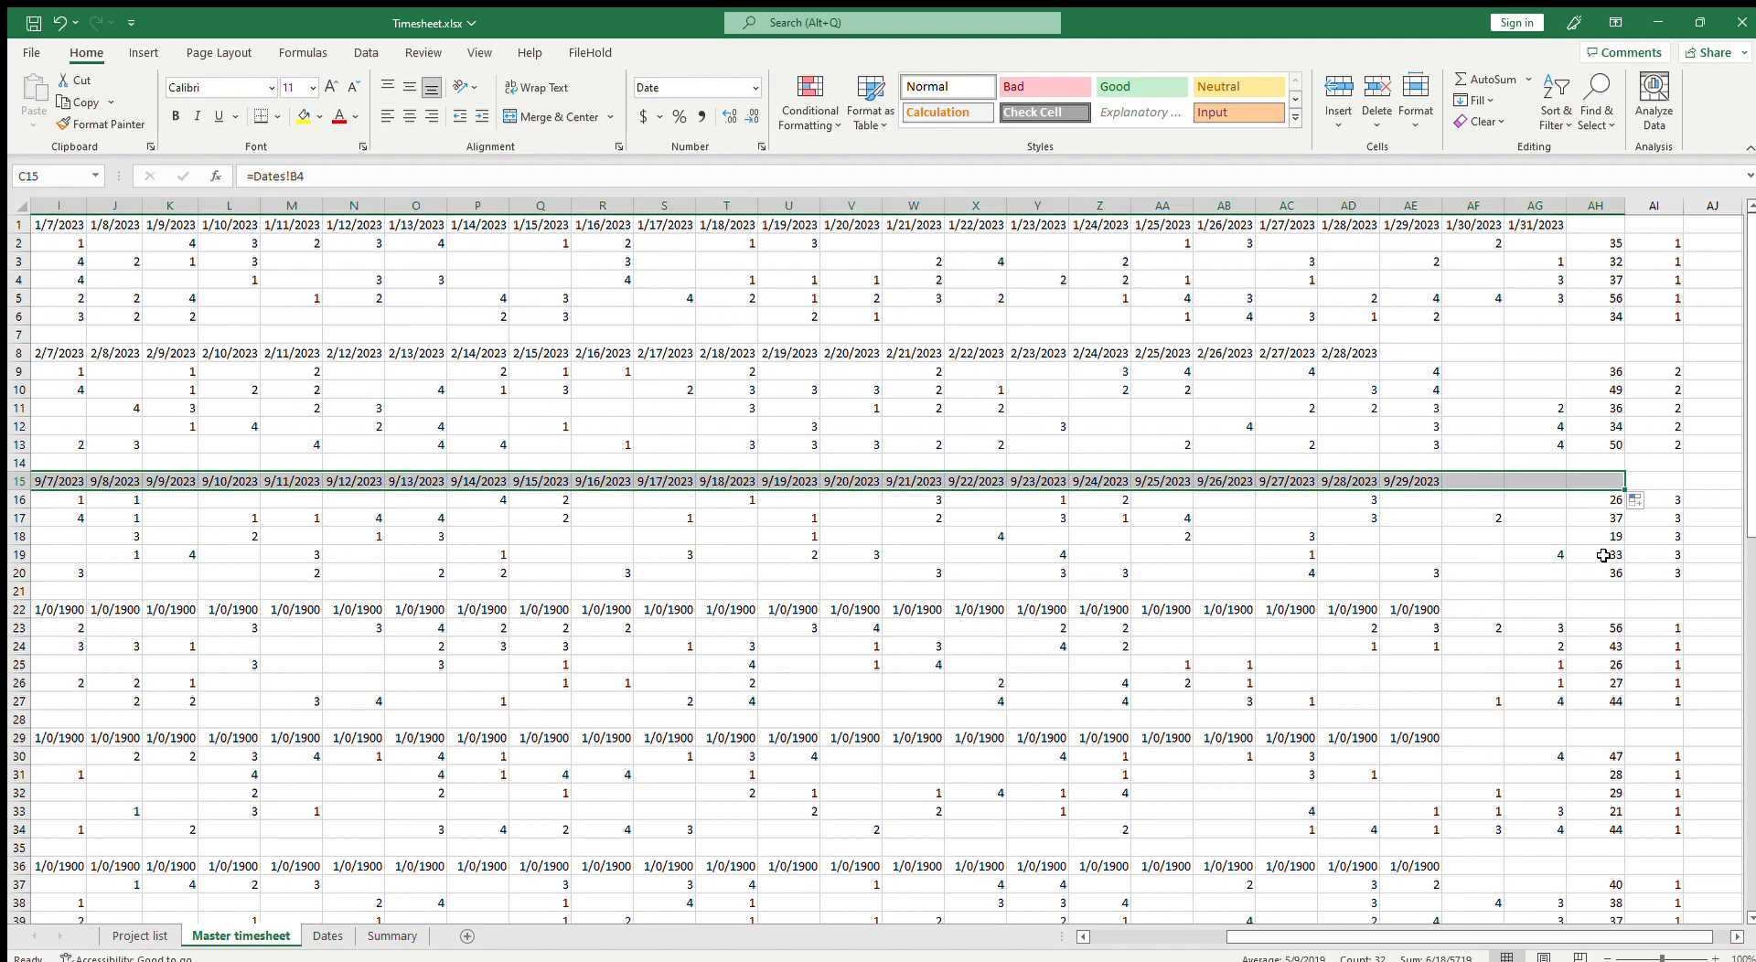
left_click(1610, 483)
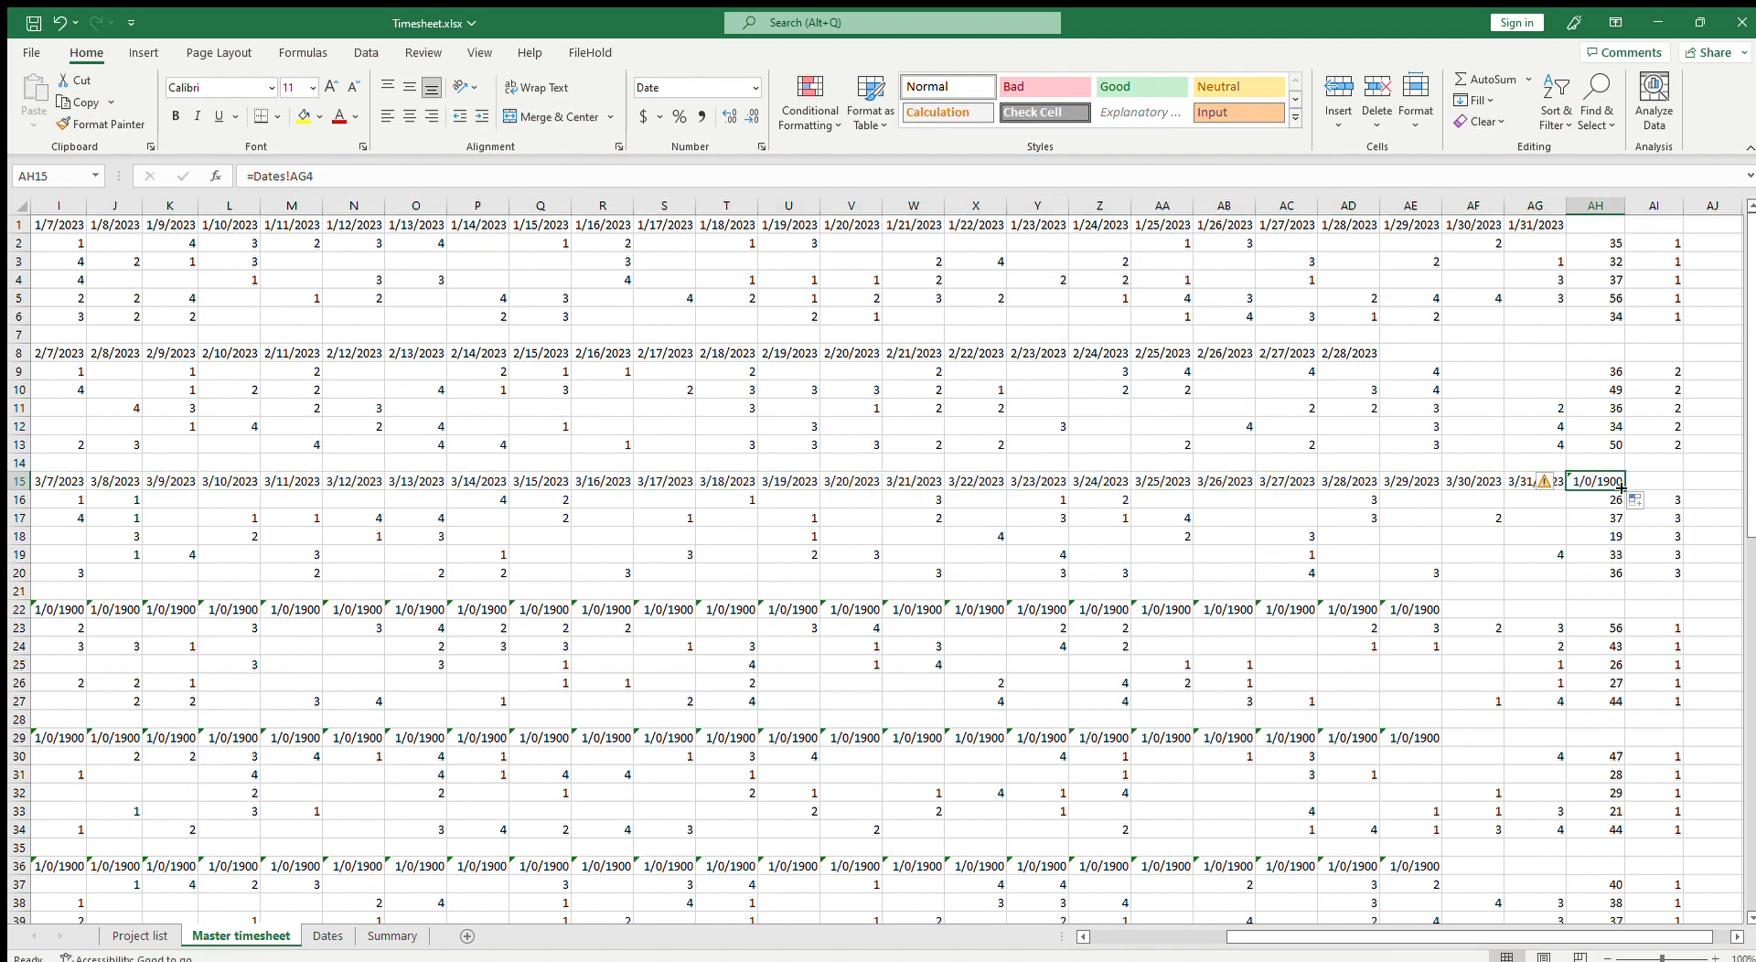
key("Delete")
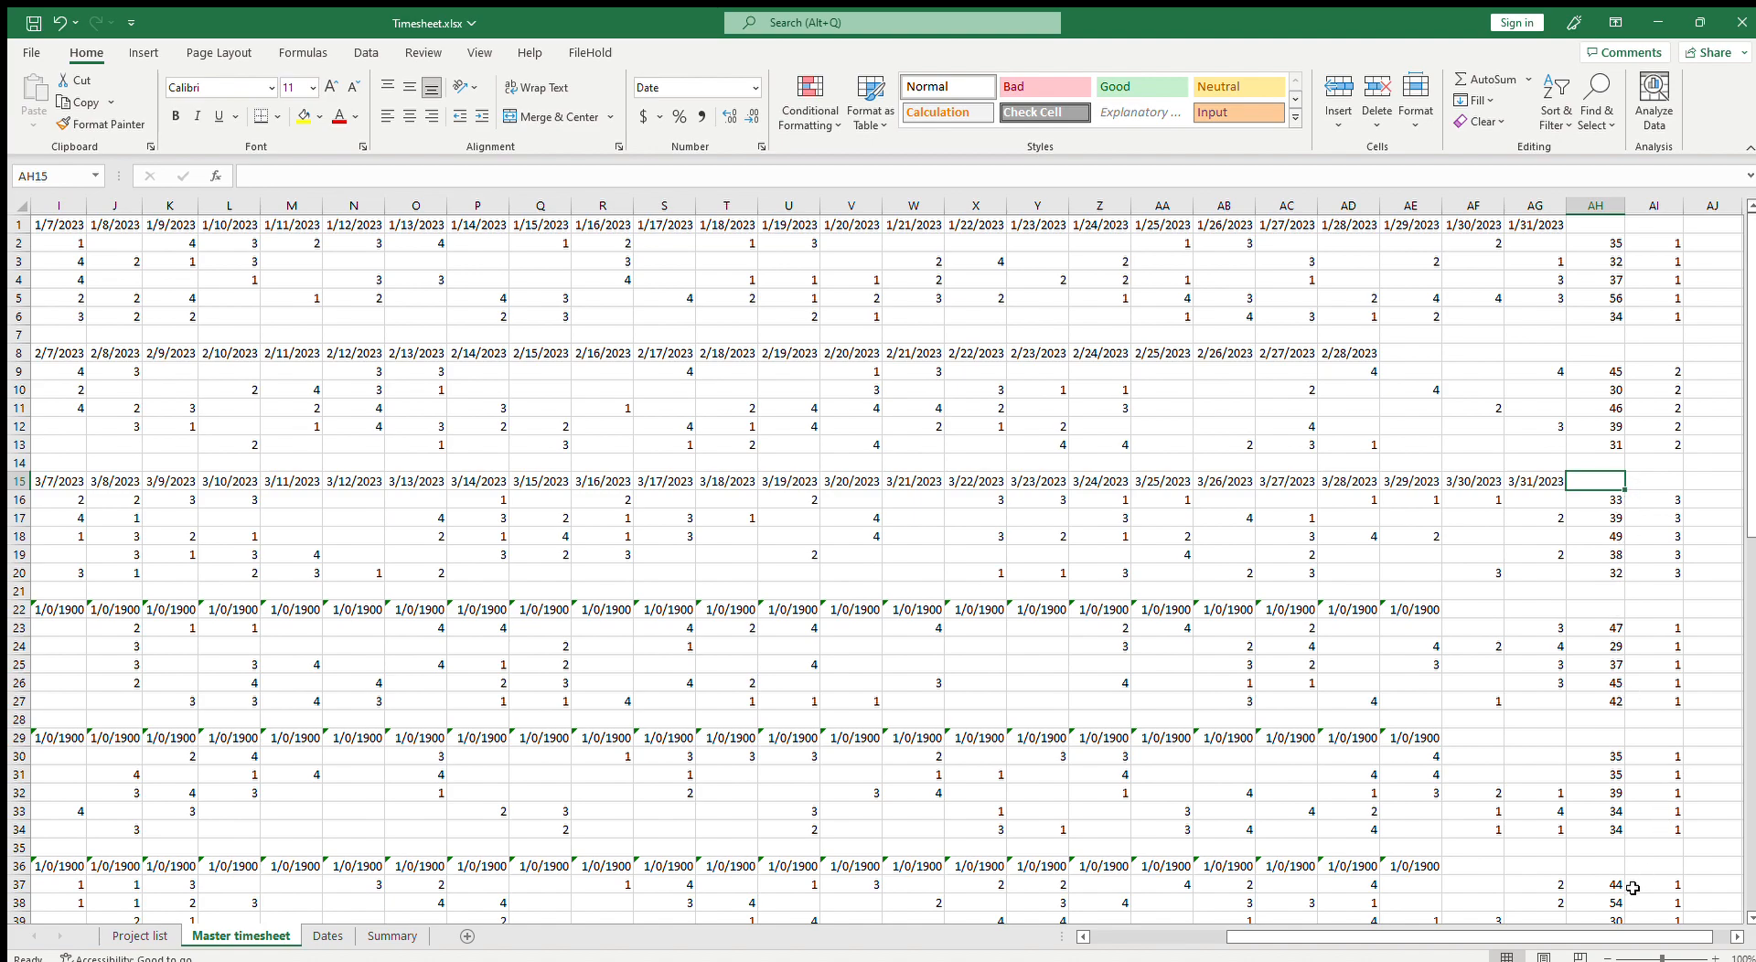
Step: Link Master timesheet C22 to Dates!B5 as the April block's first date
left_click_drag(1350, 939, 1180, 943)
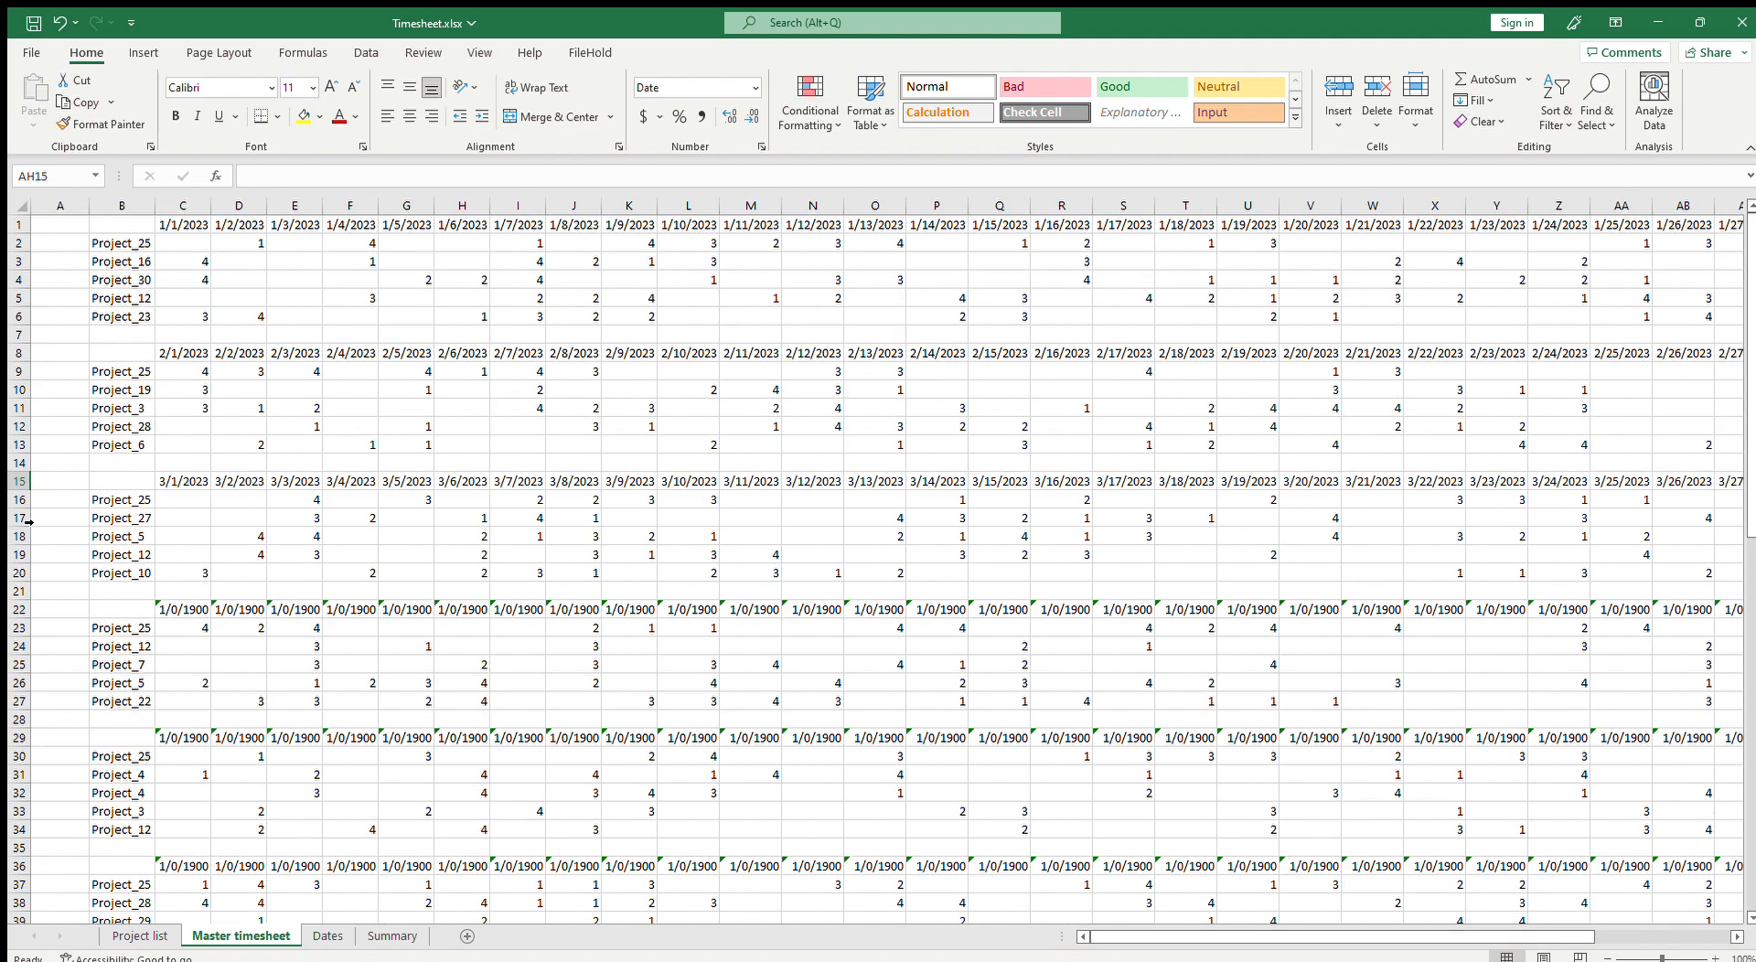
left_click(182, 610)
type("=")
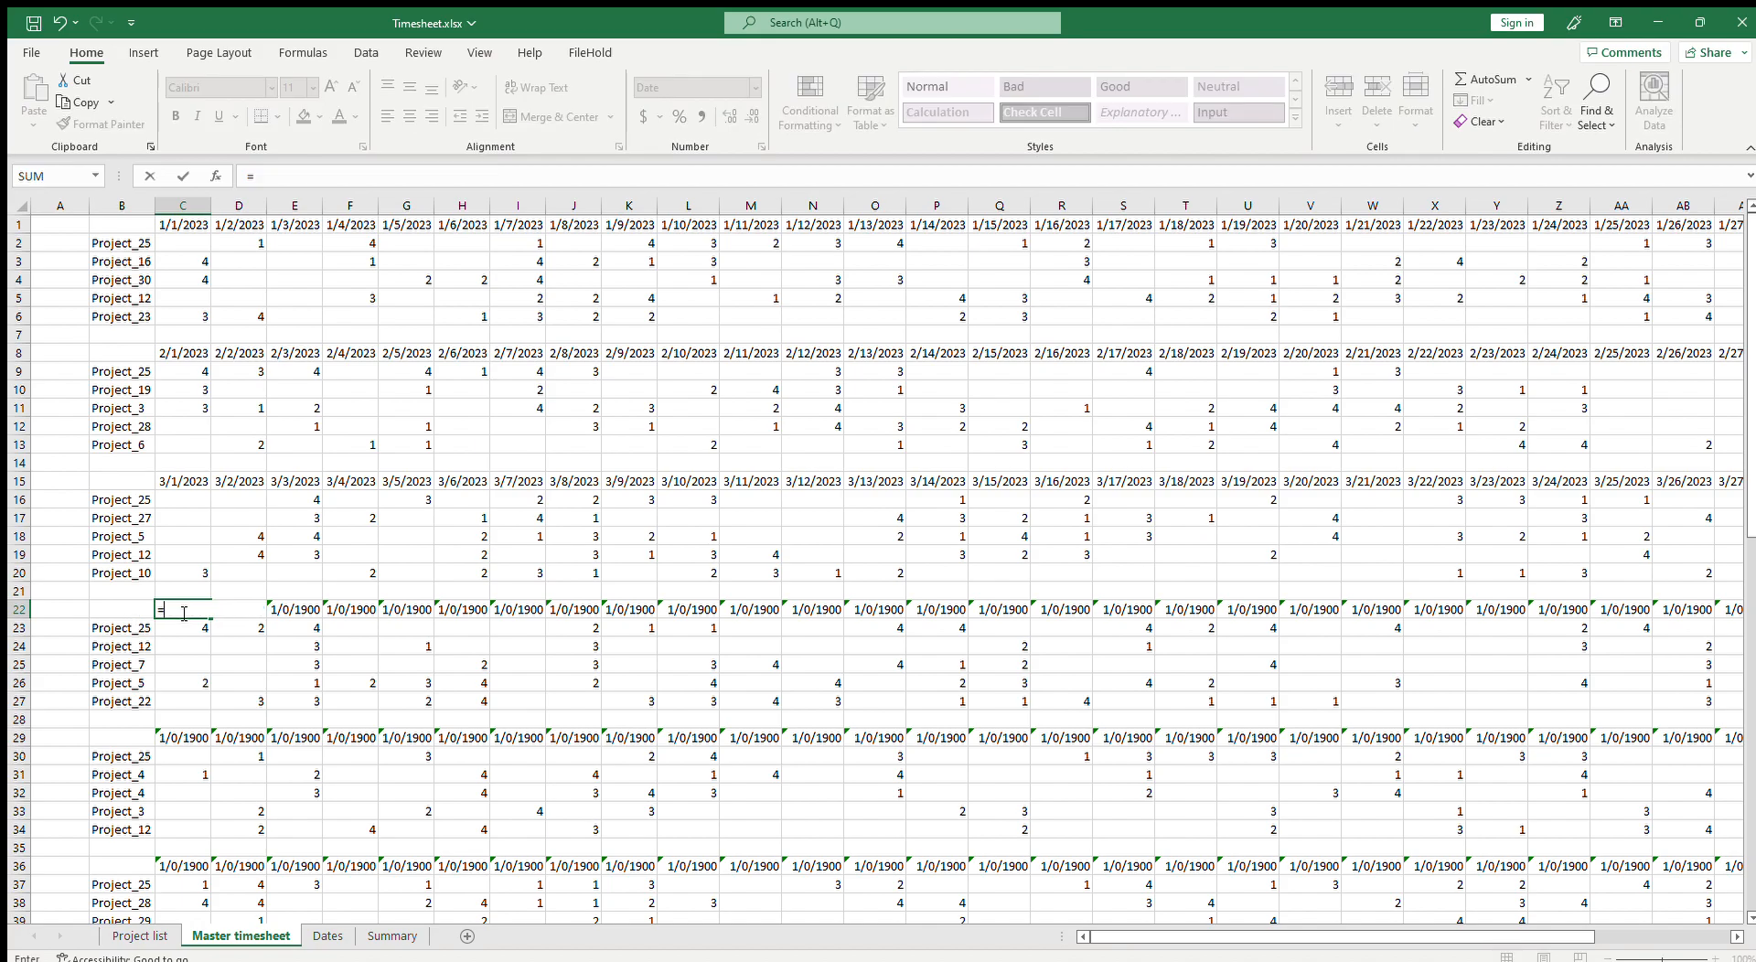
left_click(328, 935)
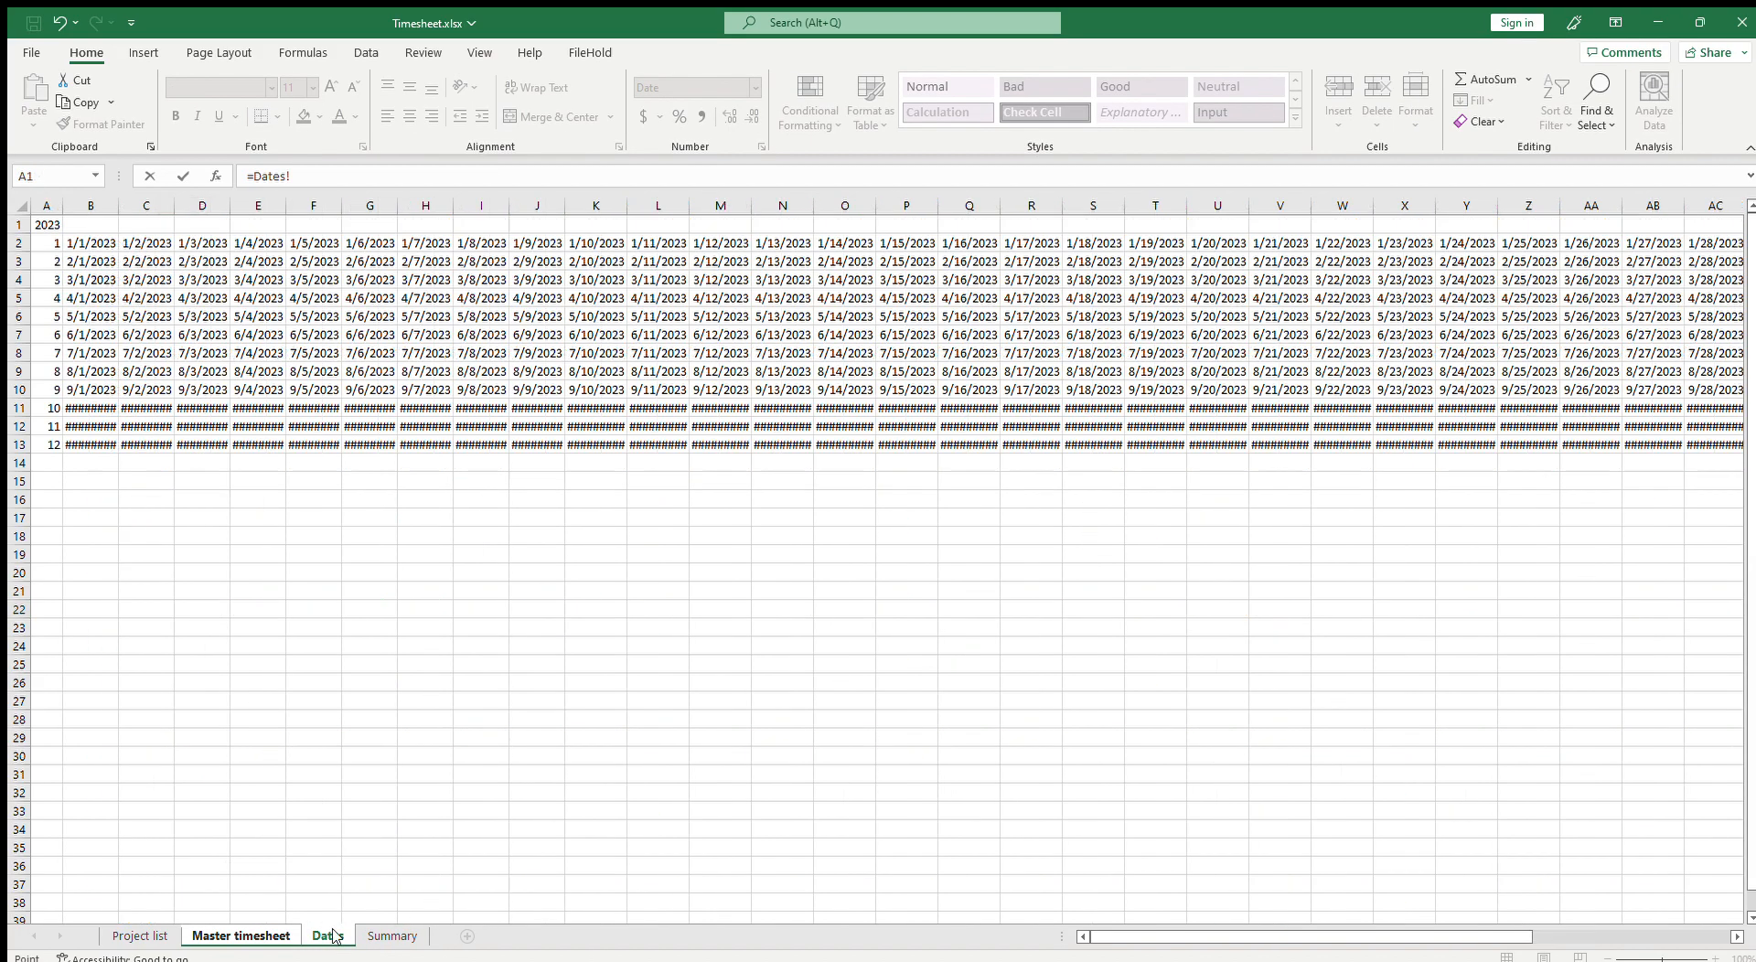
left_click(86, 293)
key("Return")
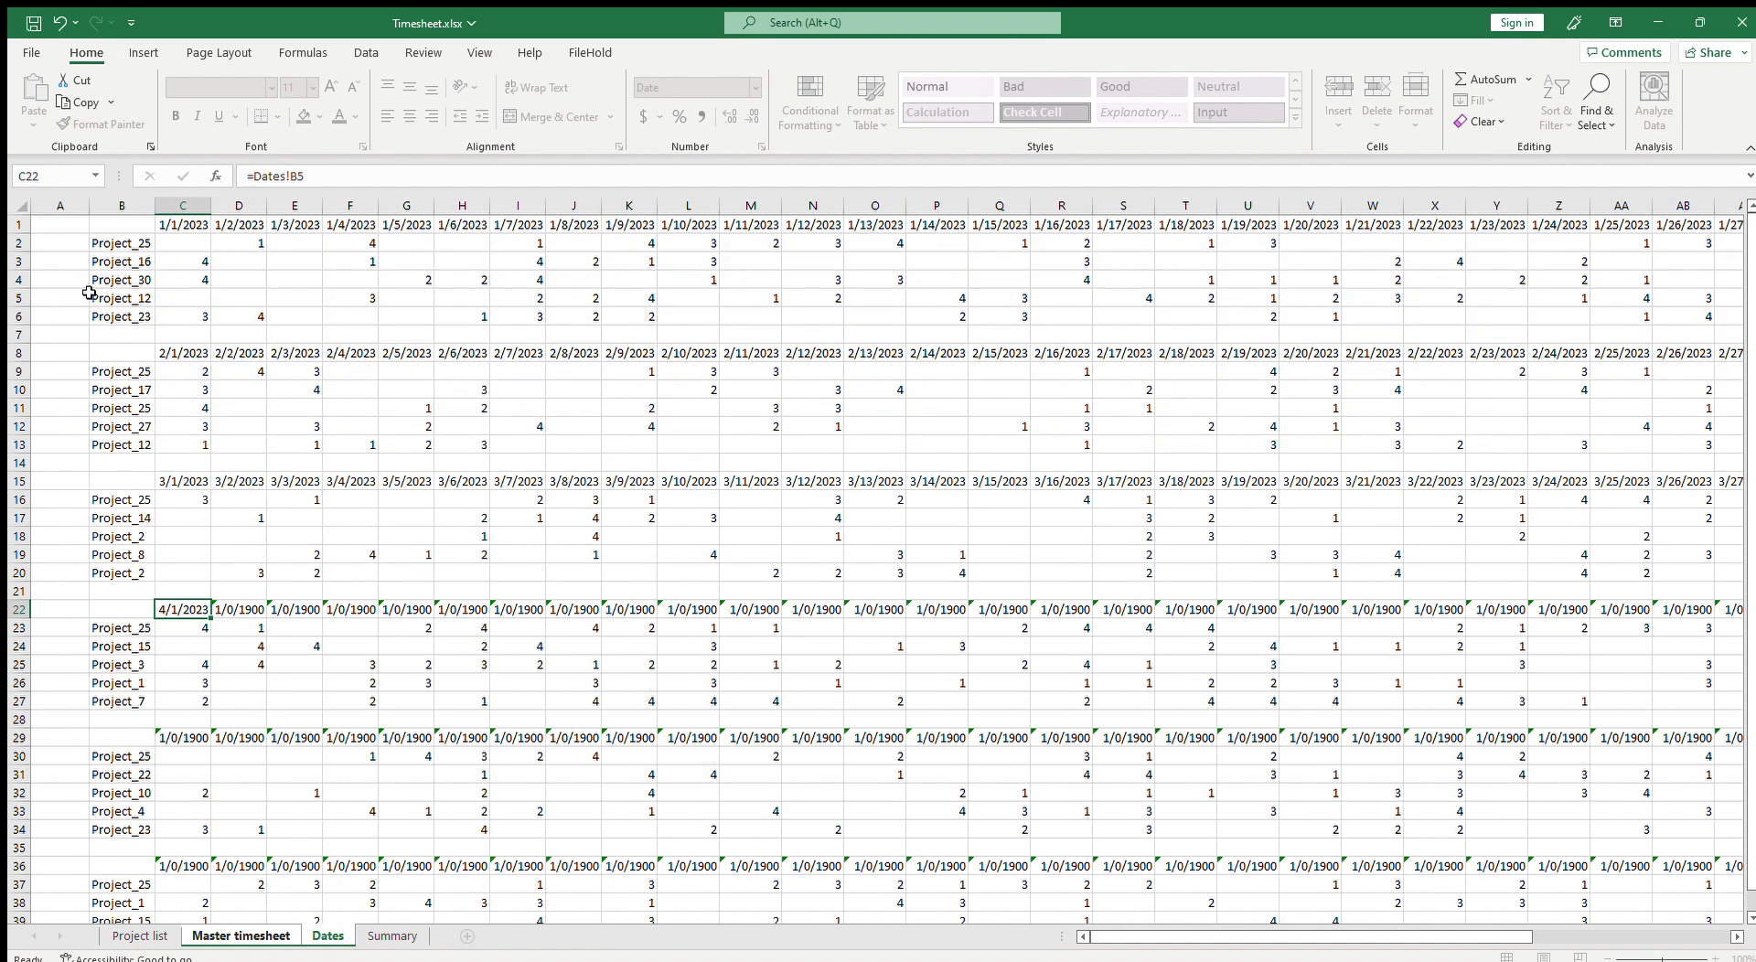
Step: Fill the C22 date formula across the April header row to AG22
left_click(190, 608)
left_click_drag(212, 619, 1619, 682)
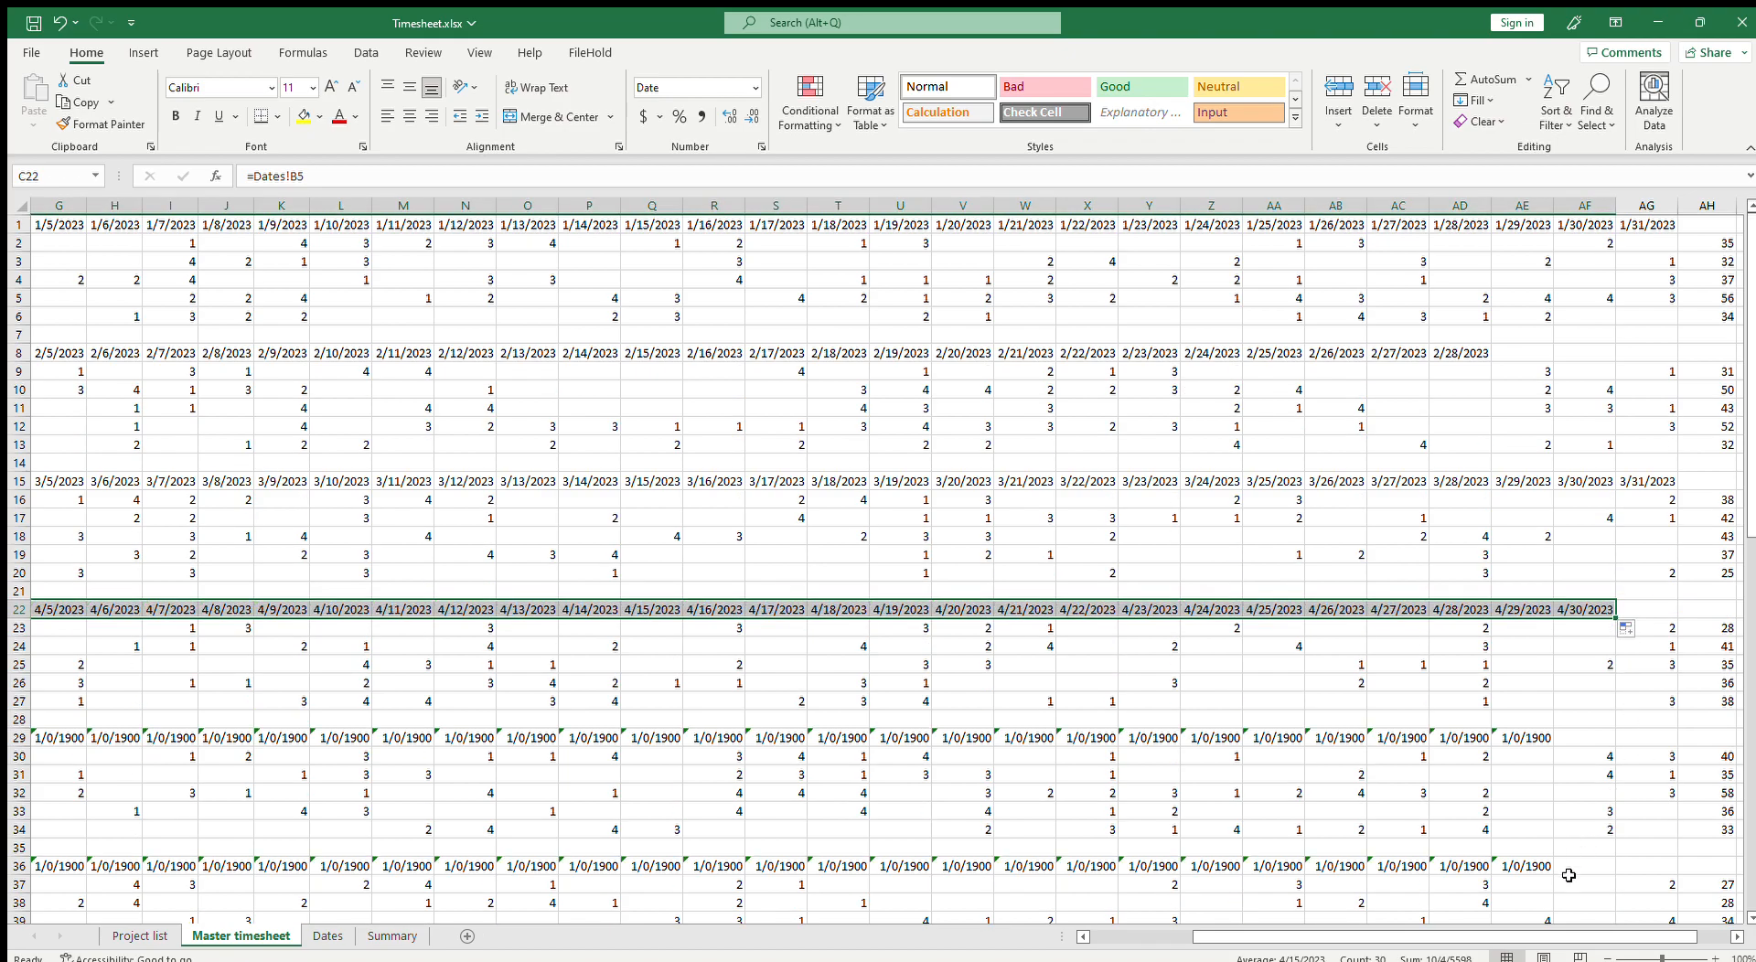
left_click_drag(1557, 931, 1015, 915)
left_click(175, 736)
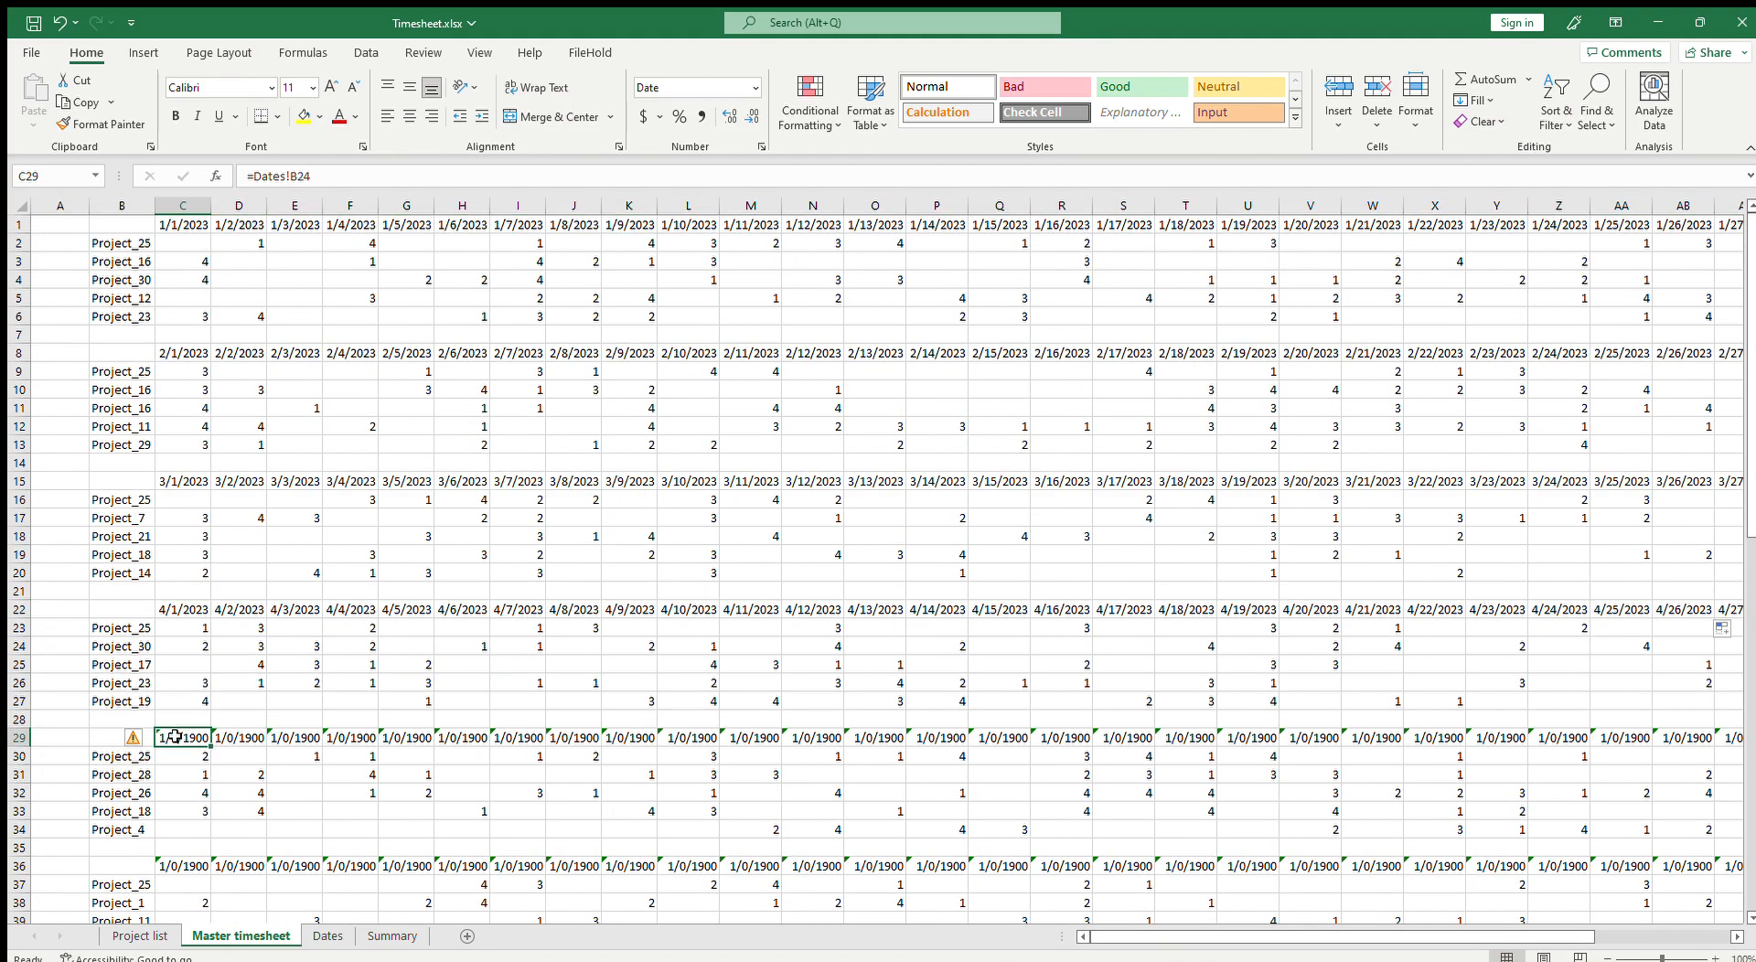
Step: Link Master timesheet C29 to Dates!B6 as the May block's first date
type("=")
left_click(328, 936)
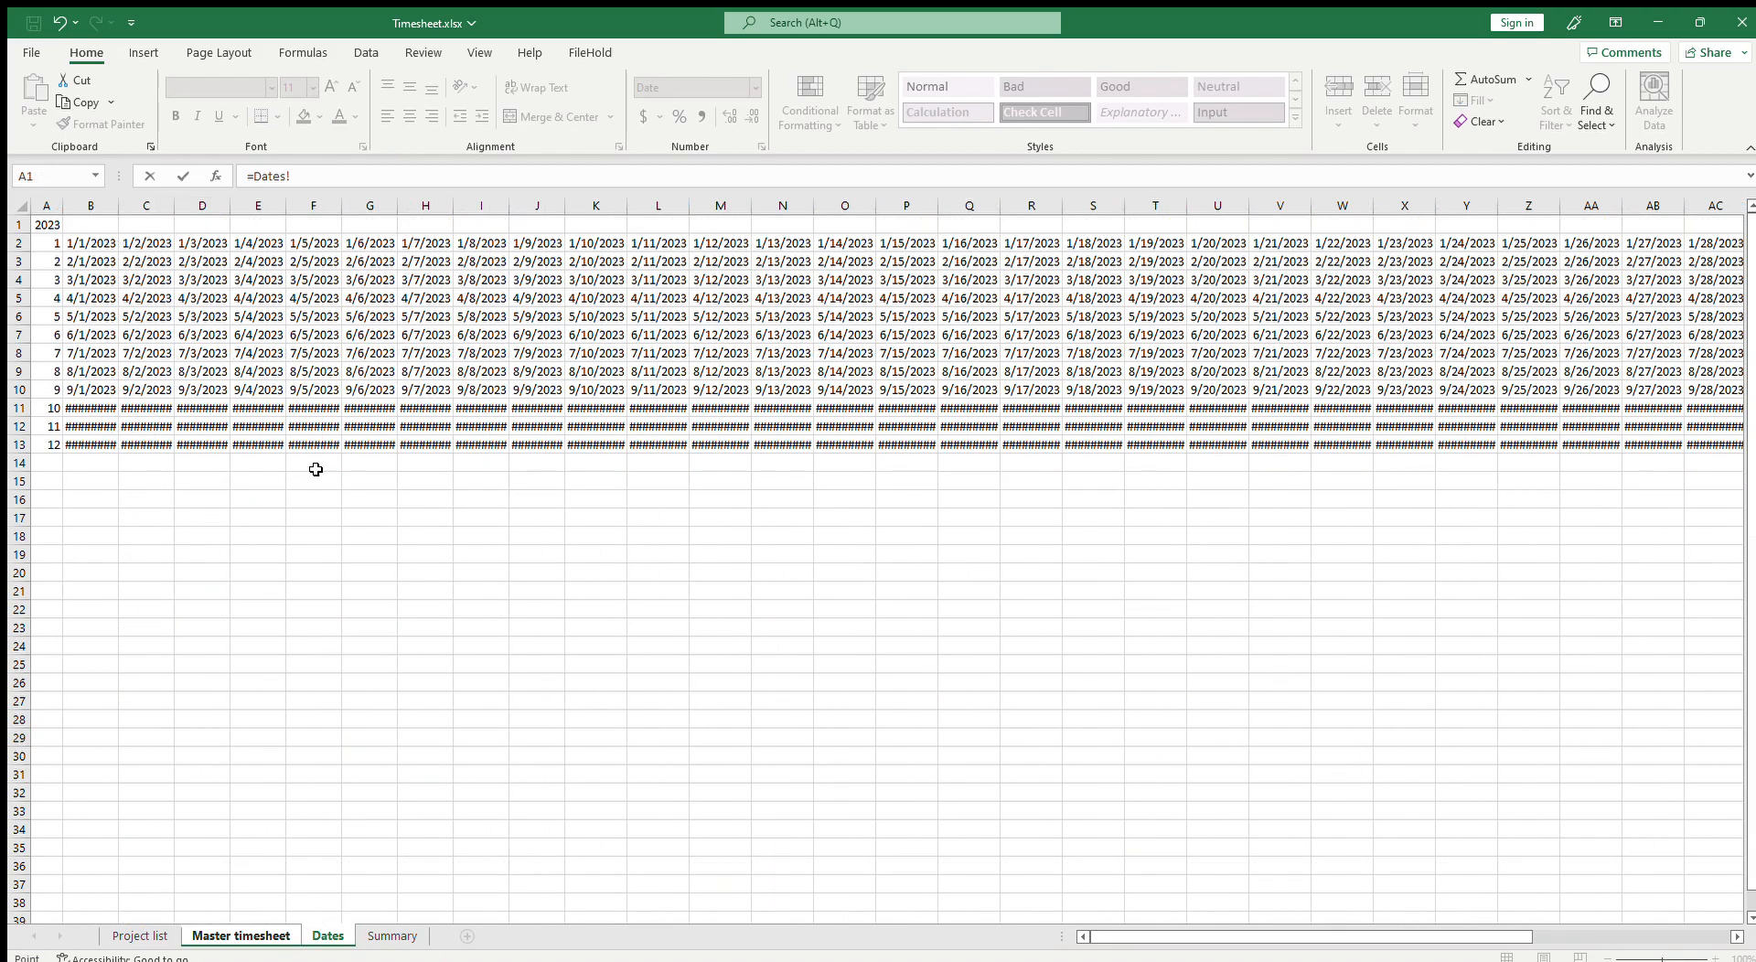
left_click(92, 314)
key("Return")
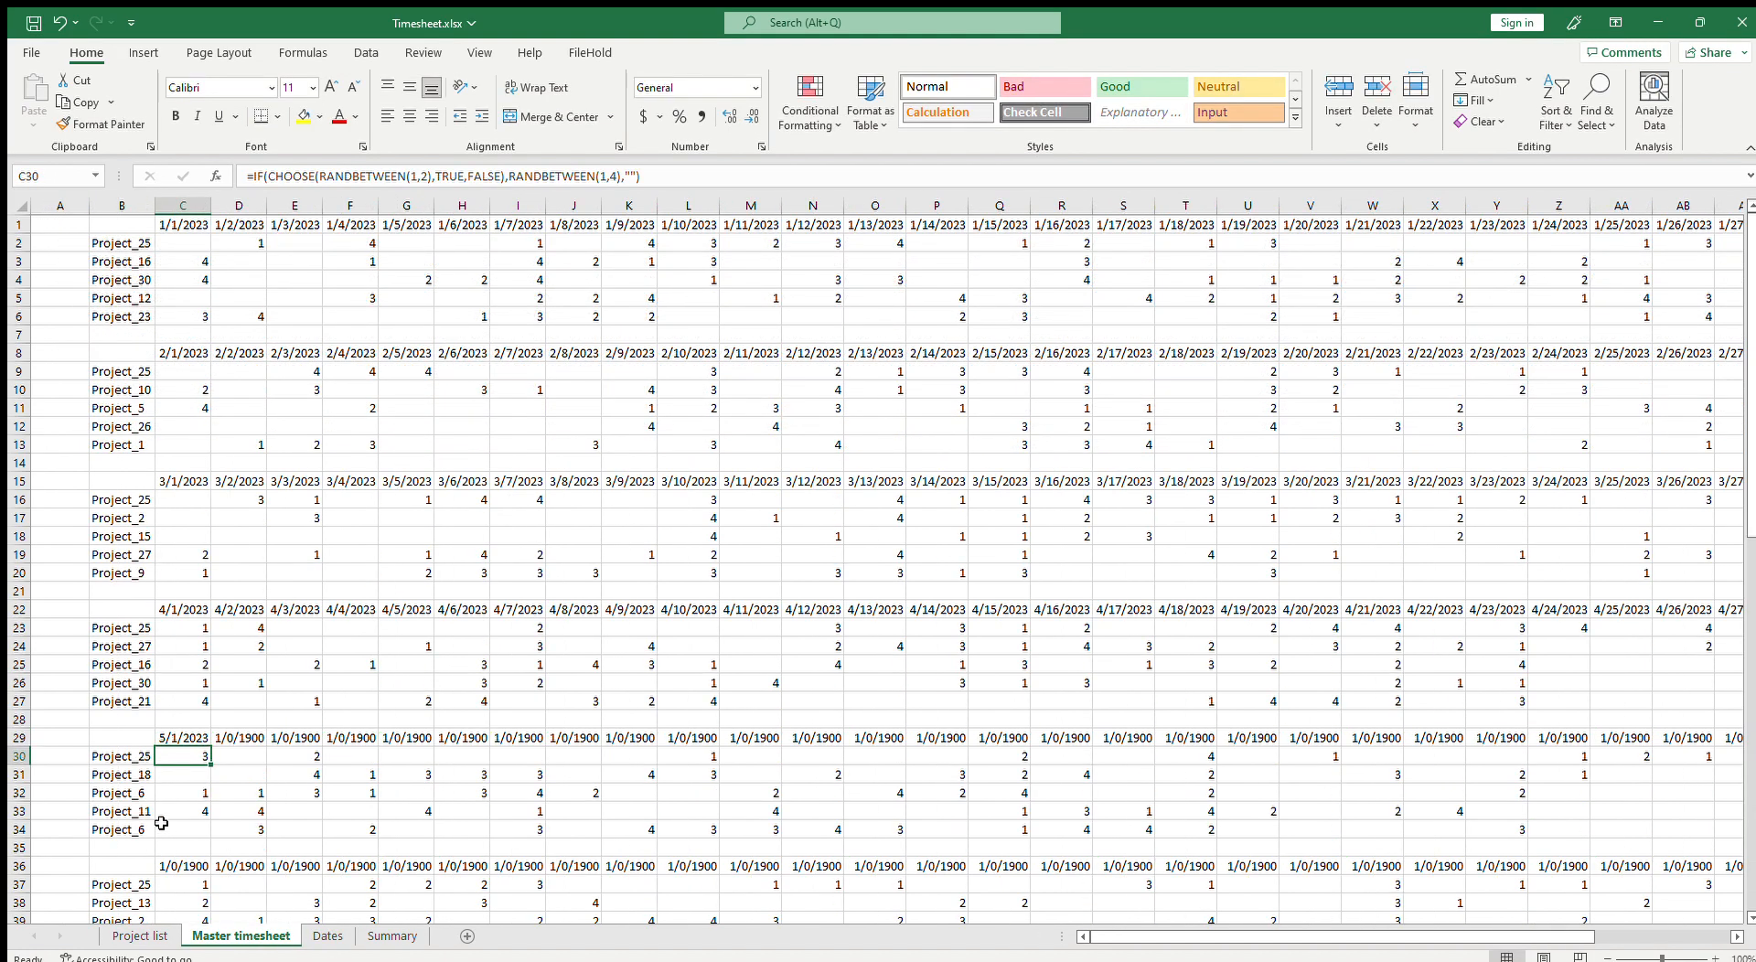
Step: Fill the C29 date formula across the May header row
left_click(210, 745)
left_click_drag(213, 749, 1574, 821)
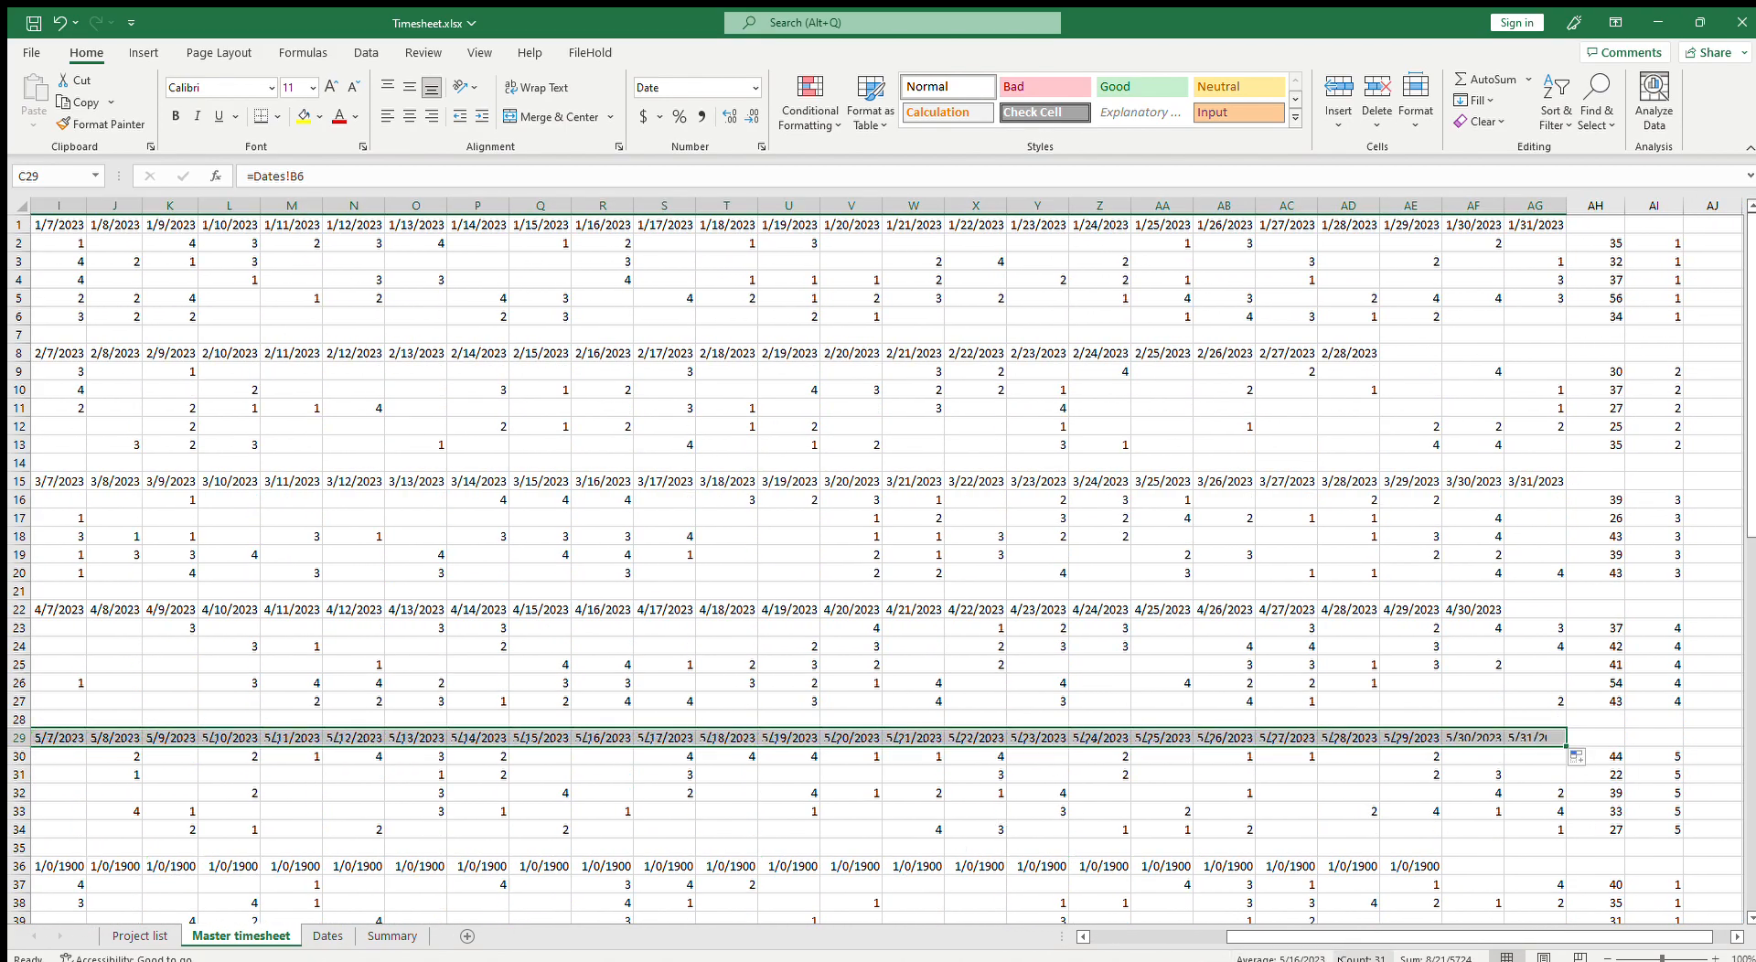
left_click_drag(1231, 938, 1094, 942)
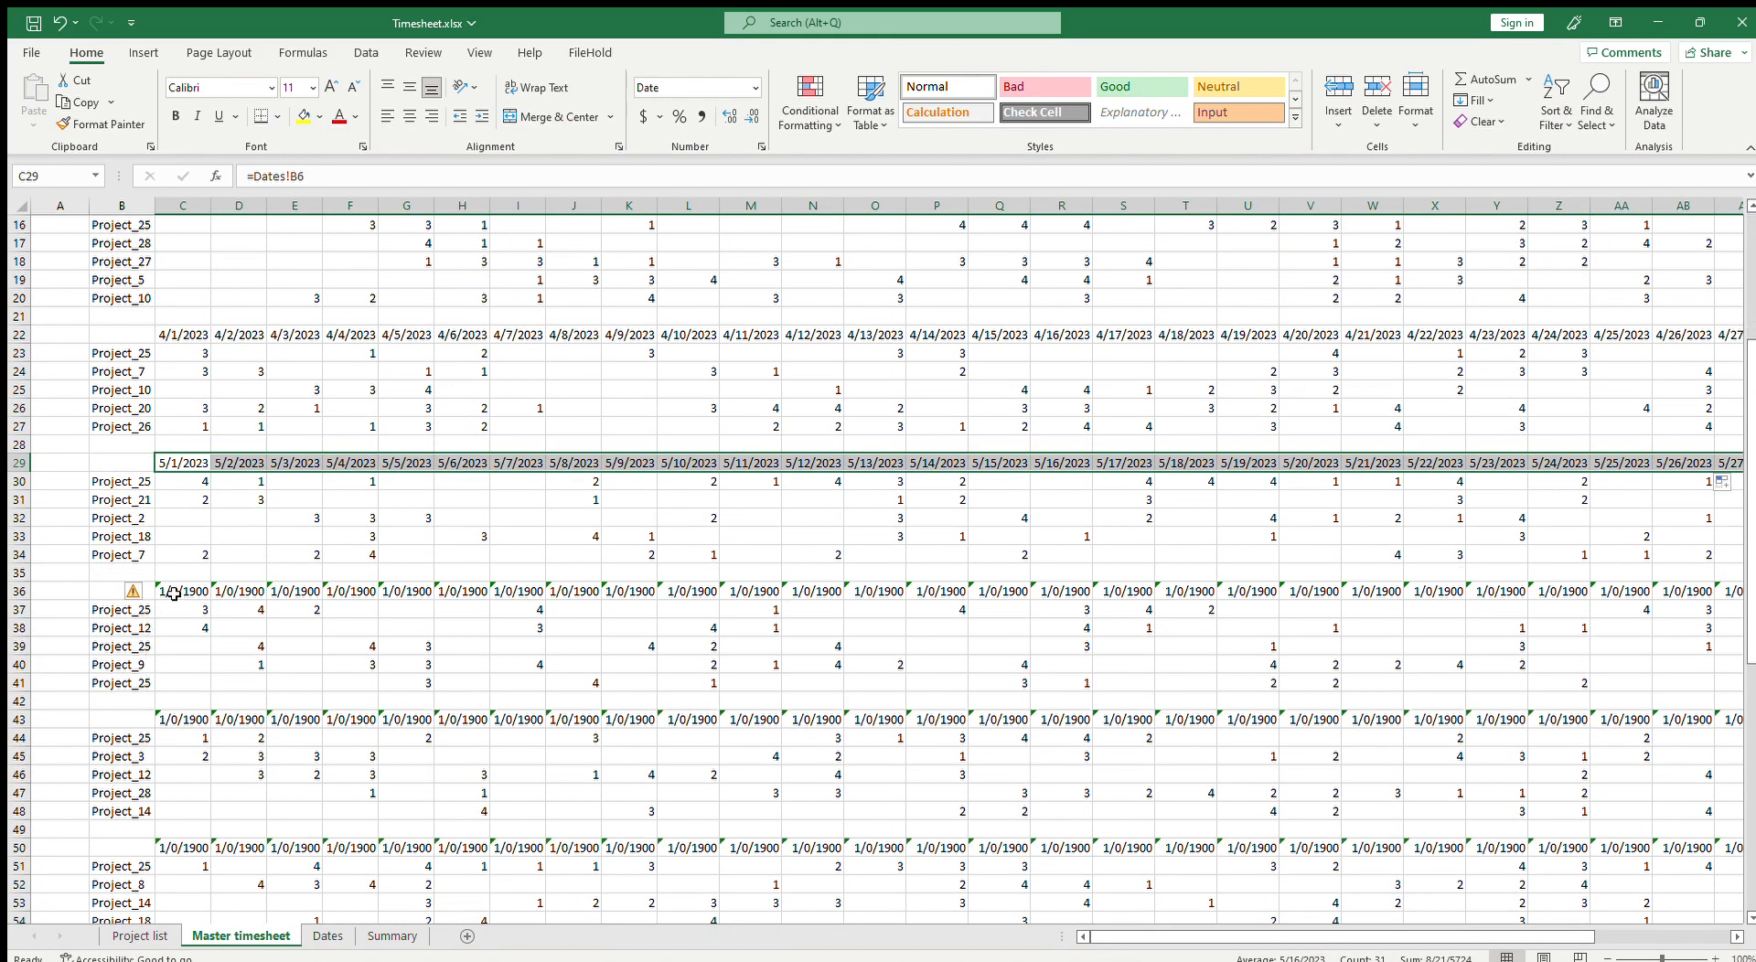
Step: Link Master timesheet C36 to Dates!B7 as the June block's first date
left_click(177, 594)
type("=")
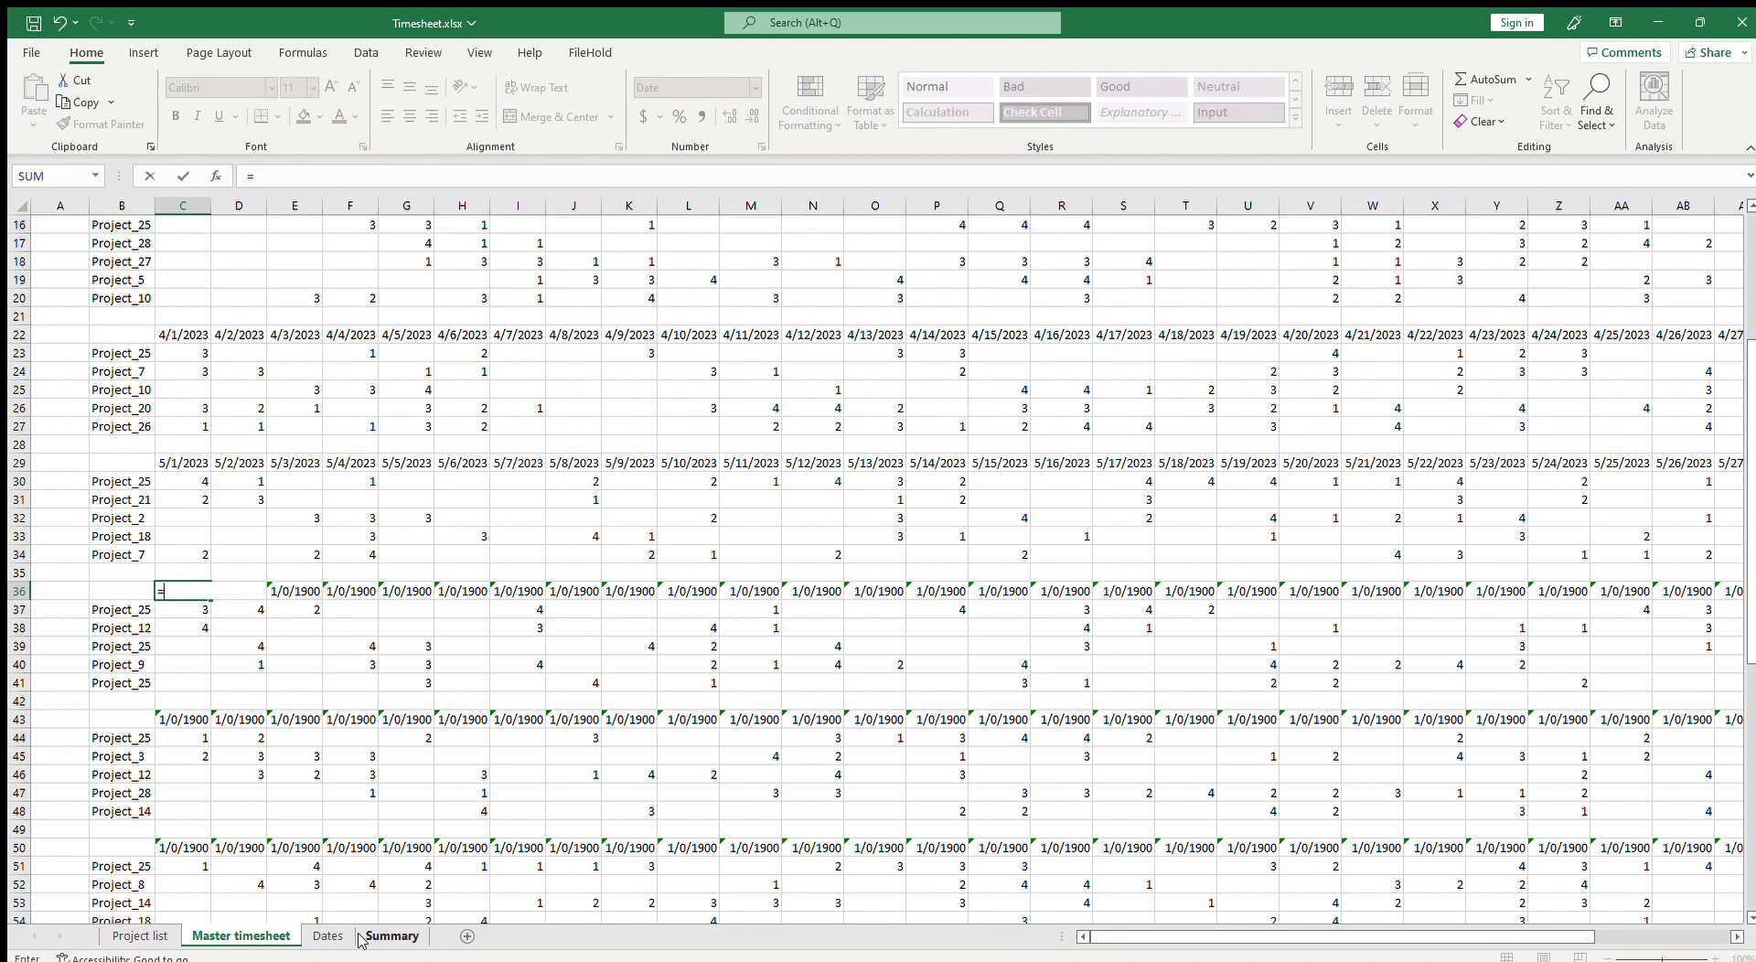
left_click(327, 936)
left_click(98, 338)
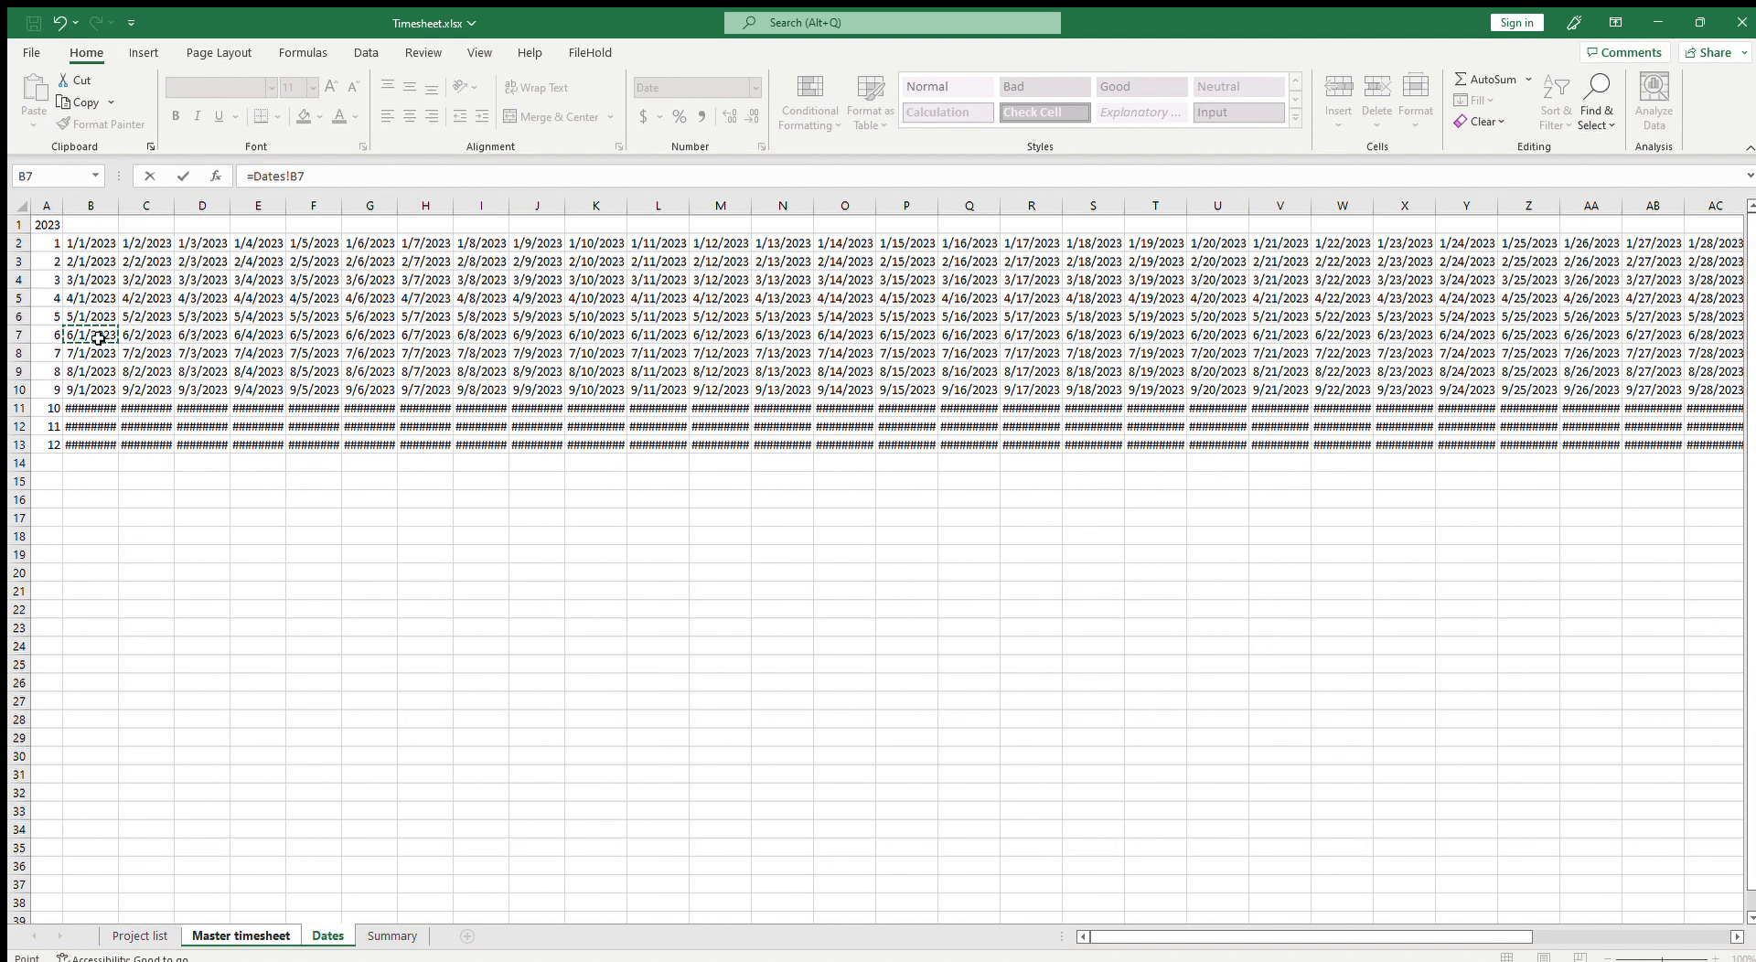
key("Return")
key("Up")
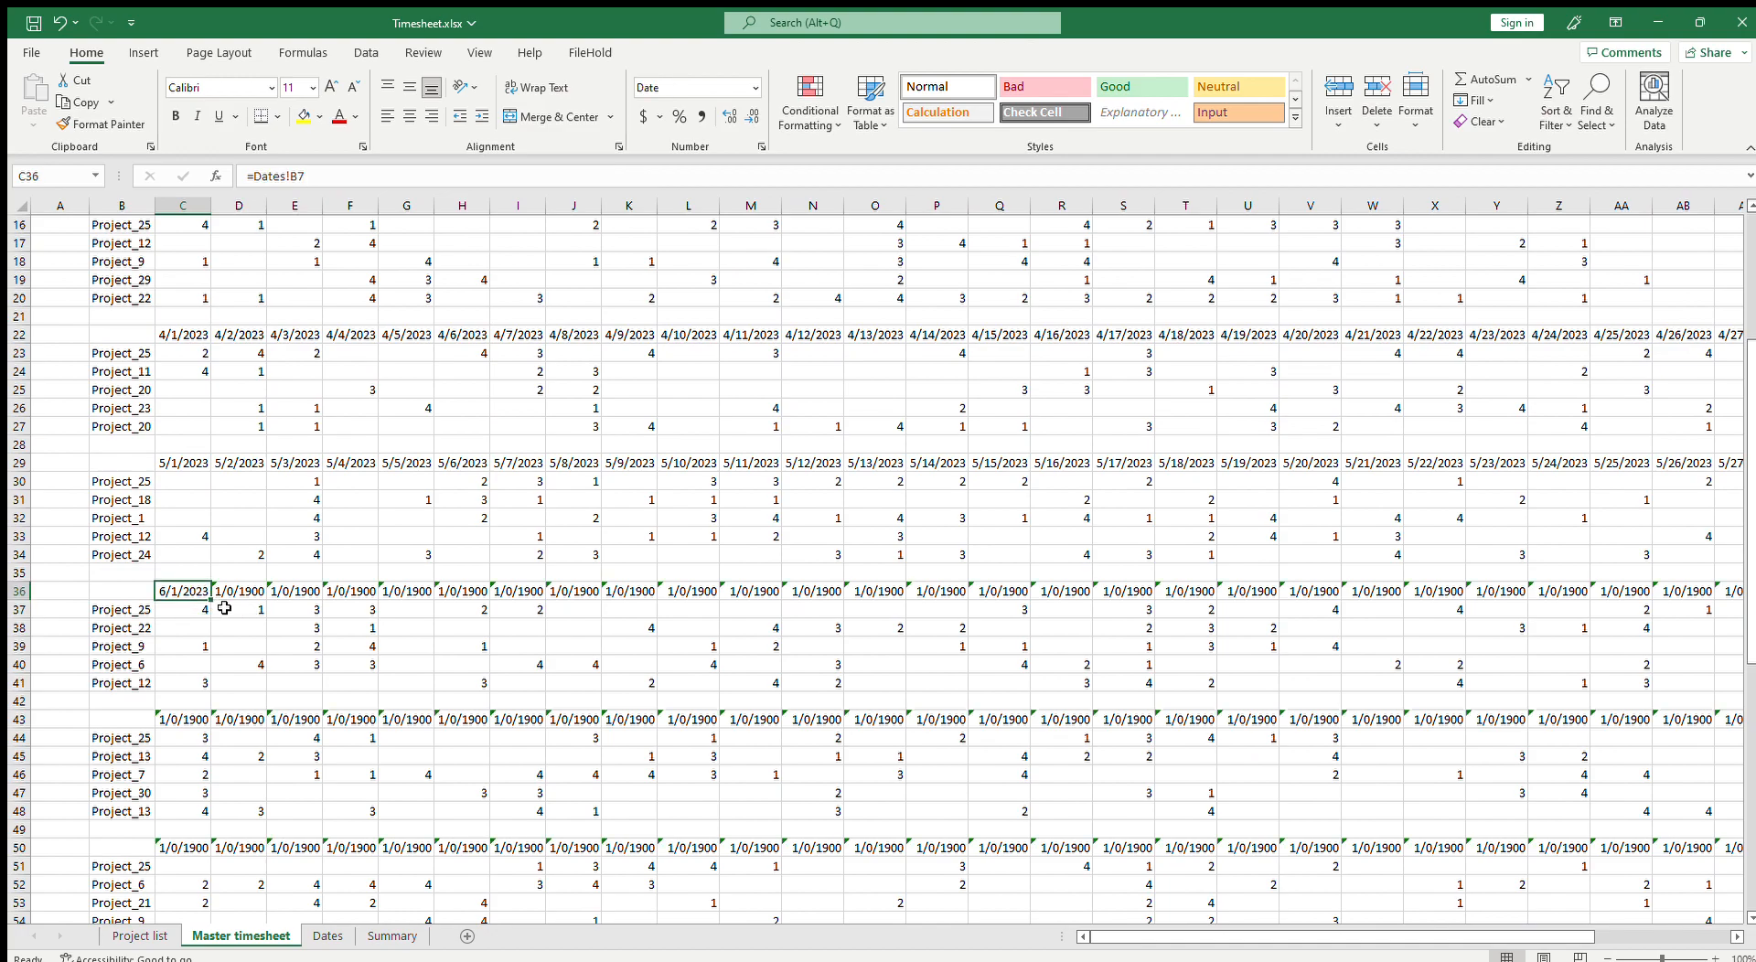
Step: Fill the C36 date formula across the June header row
left_click_drag(211, 601, 1578, 665)
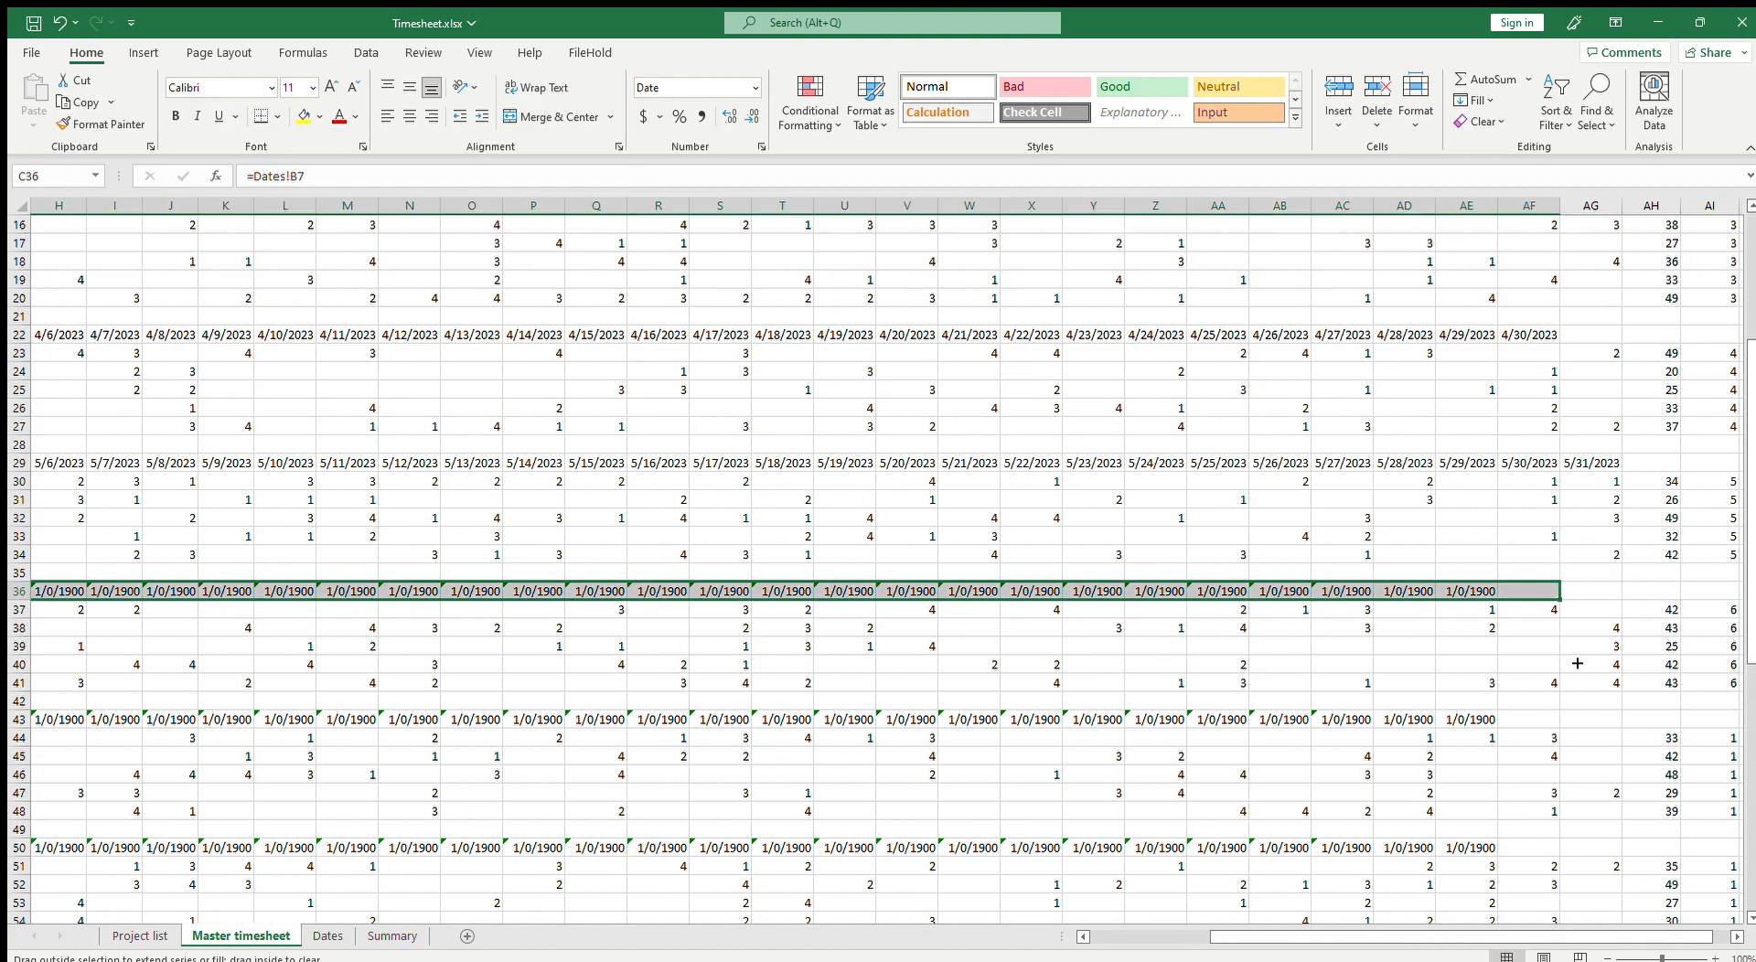
left_click_drag(1513, 939, 1372, 939)
scroll(565, 780, "down", 4)
Step: Link Master timesheet C43 to Dates!B8 as the July block's first date
left_click(183, 501)
type("=")
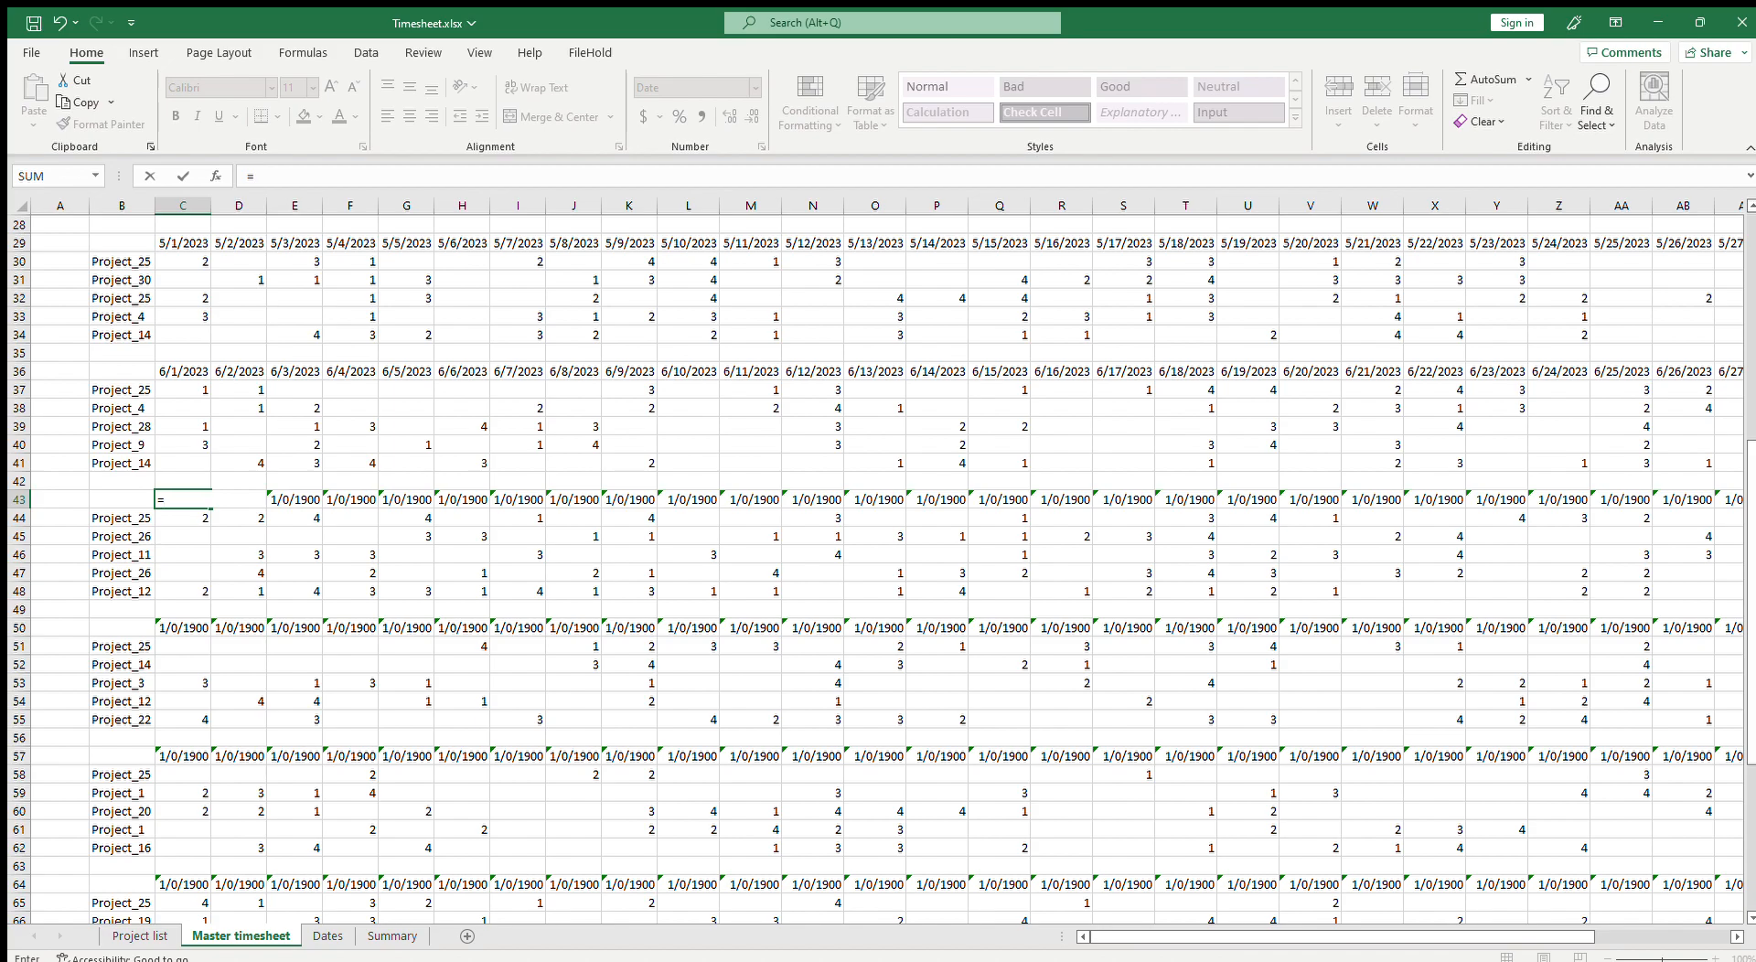
left_click(350, 935)
left_click(81, 351)
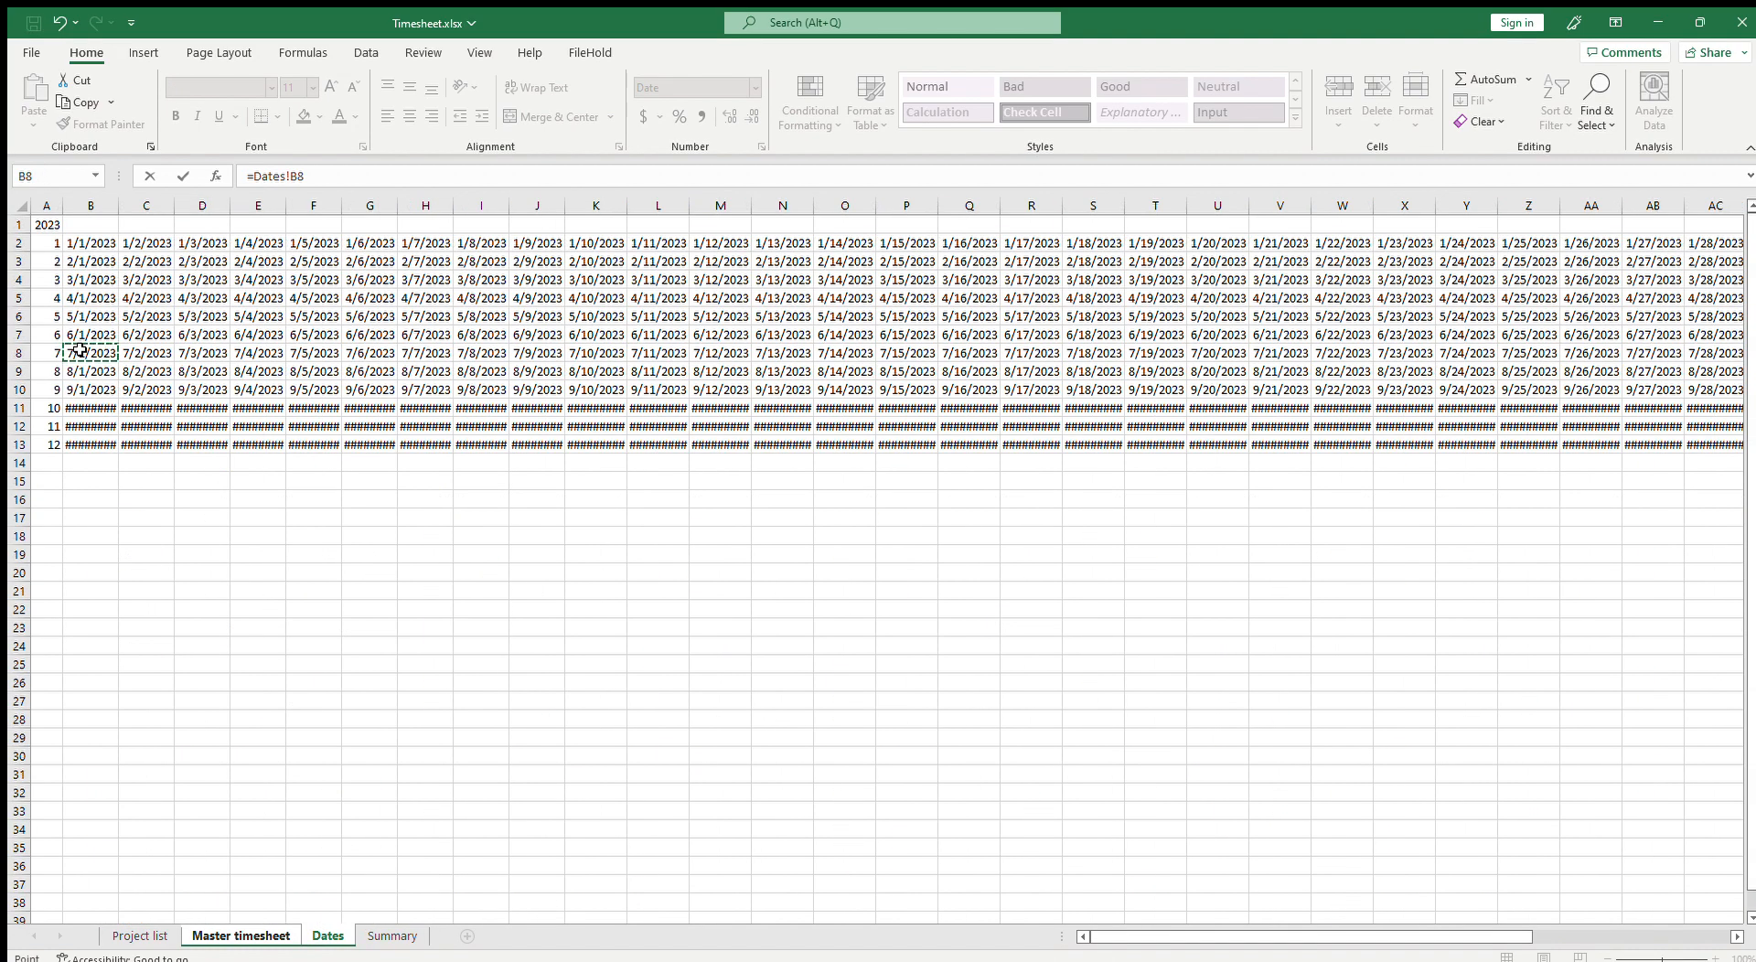
key("Return")
Step: Fill the C43 date formula across the July header row
left_click(194, 499)
mouse_move(238, 514)
left_mouse_down()
mouse_move(1742, 640)
mouse_move(1743, 663)
mouse_move(1575, 666)
left_mouse_up()
left_click_drag(1443, 941, 1212, 938)
scroll(506, 799, "down", 5)
Step: Replace the C50 formula with a link to Dates!B9 as the August block's first date
double_click(193, 356)
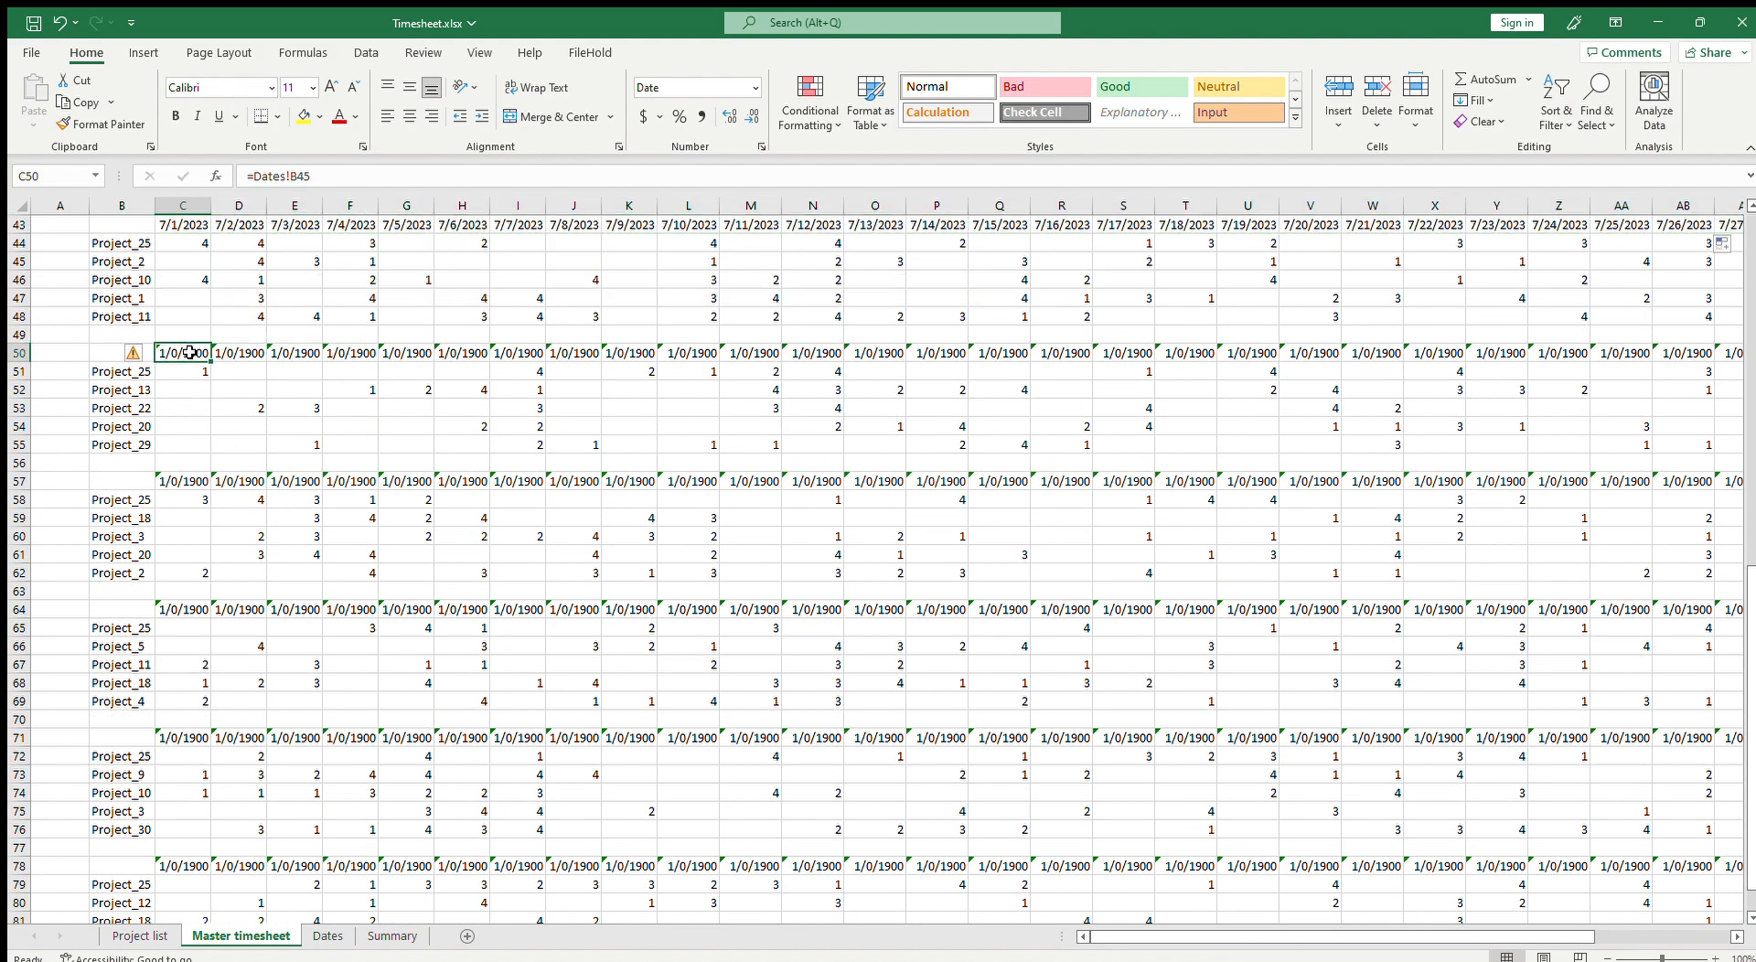
key("BackSpace")
key("BackSpace")
key("BackSpace")
key("BackSpace")
key("BackSpace")
key("BackSpace")
key("BackSpace")
key("BackSpace")
key("BackSpace")
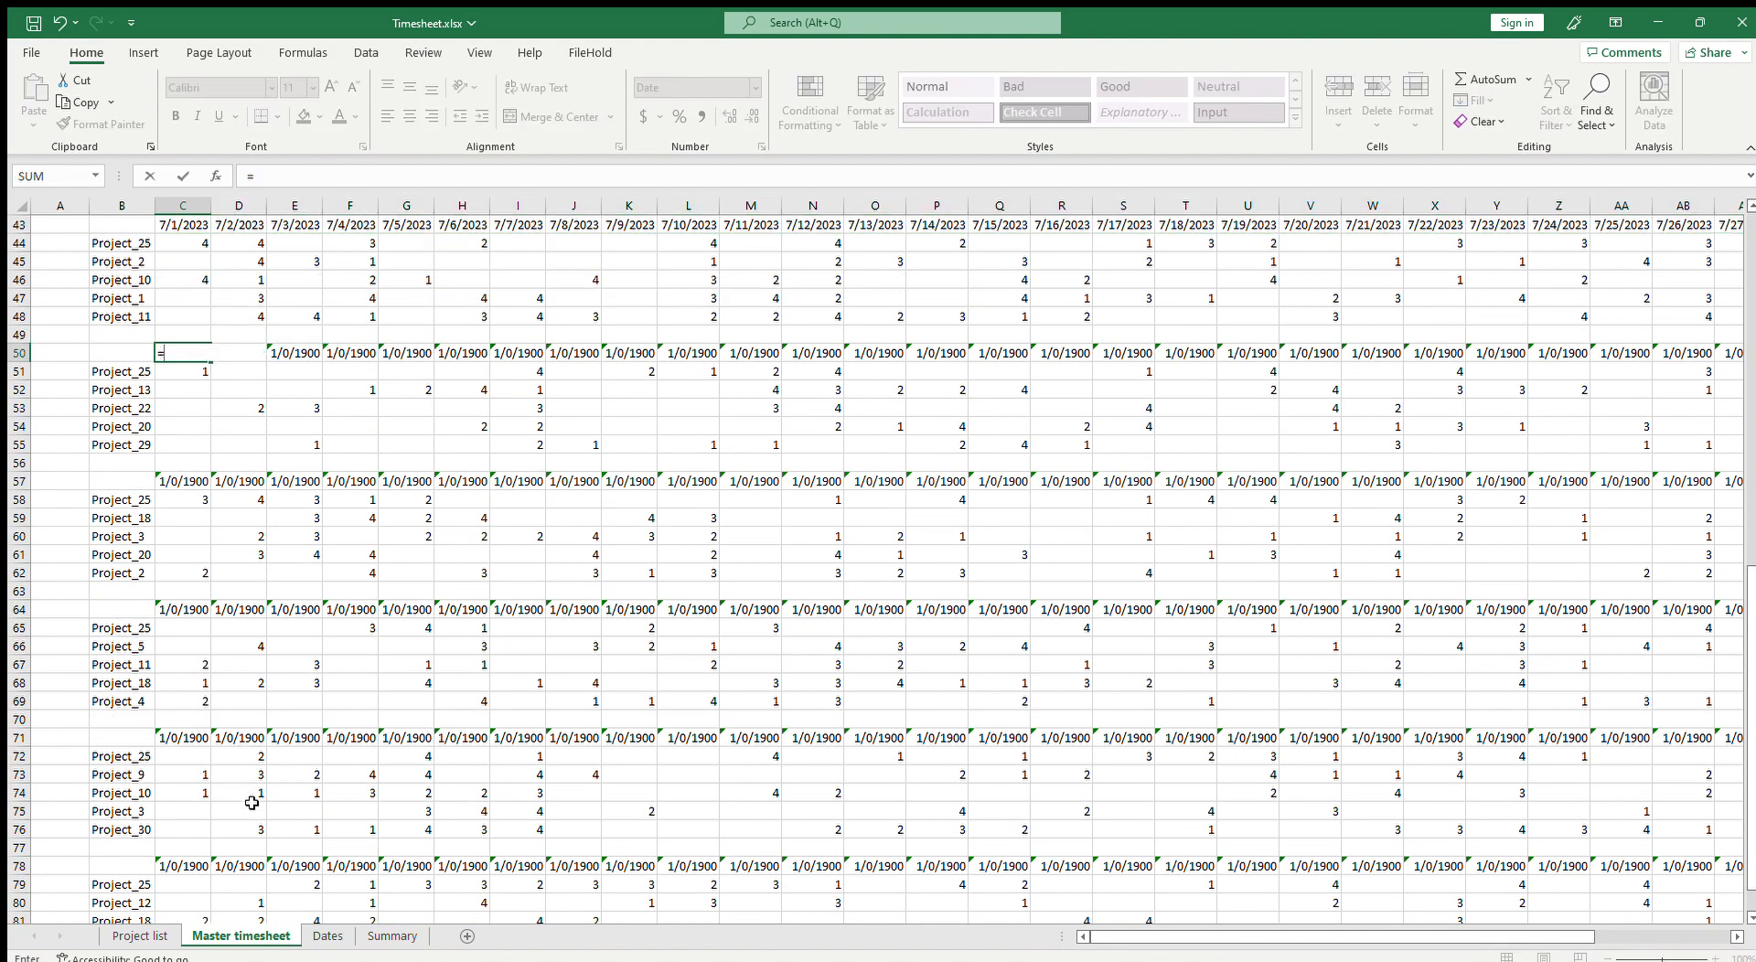
left_click(327, 936)
left_click(97, 378)
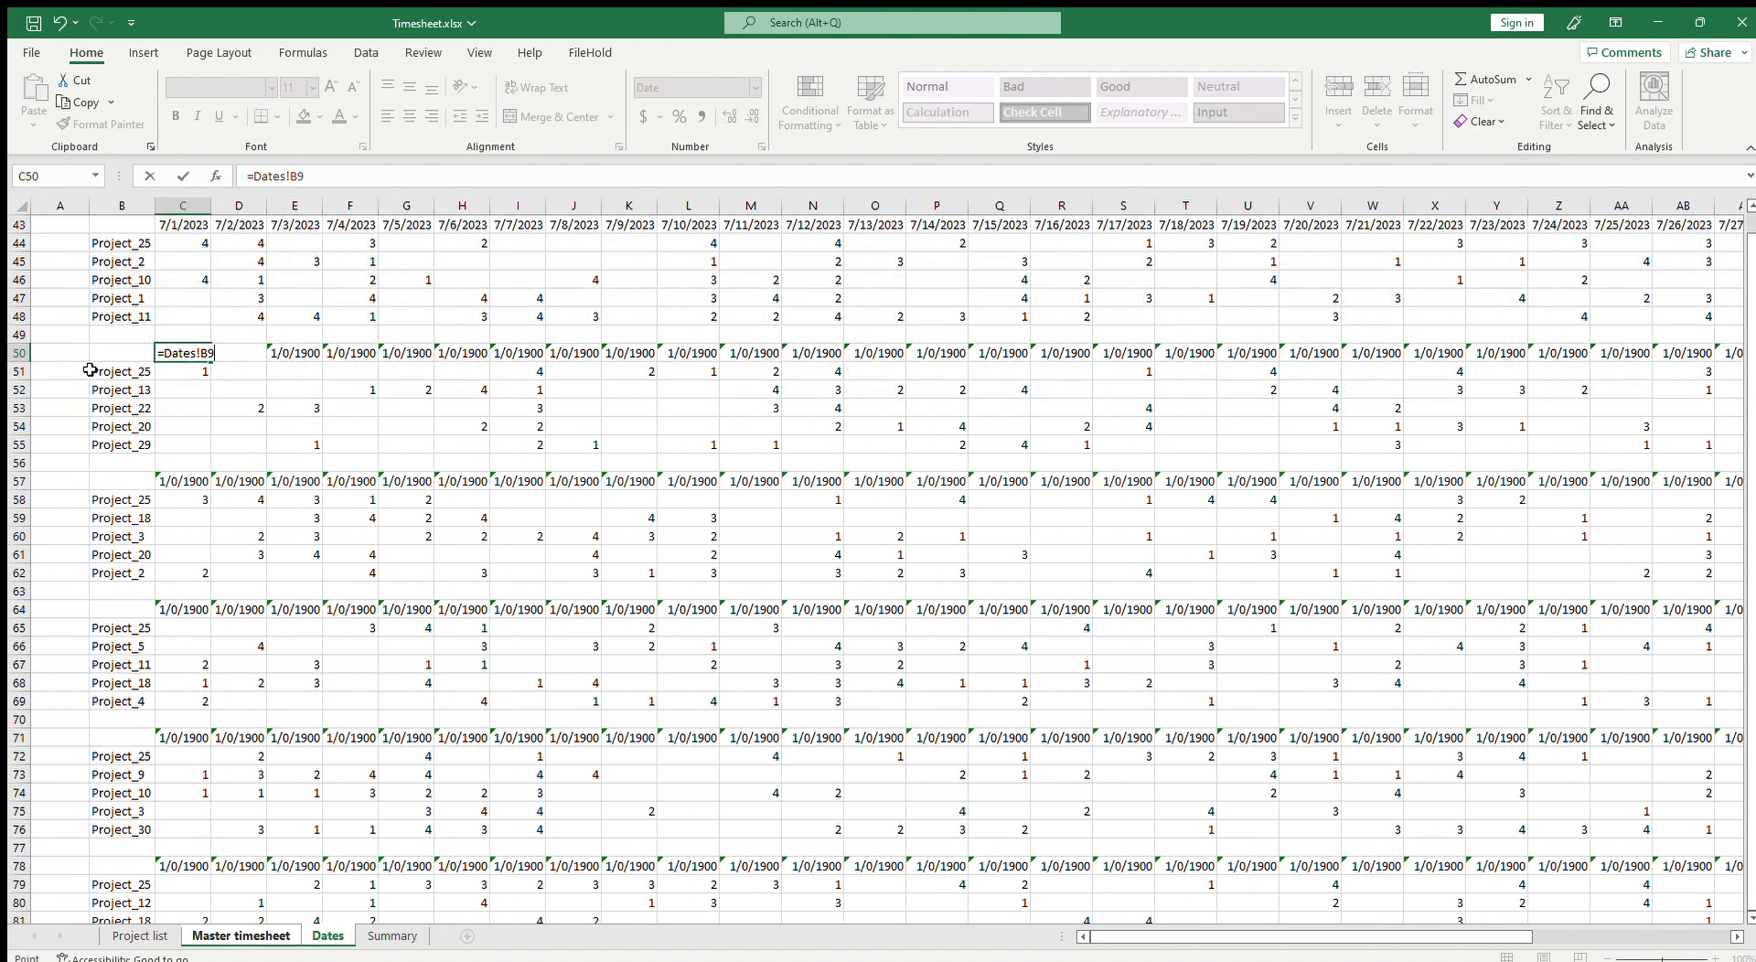
key("Return")
Step: Fill the C50 date formula across the August header row
left_click(203, 353)
left_click_drag(212, 363, 1619, 505)
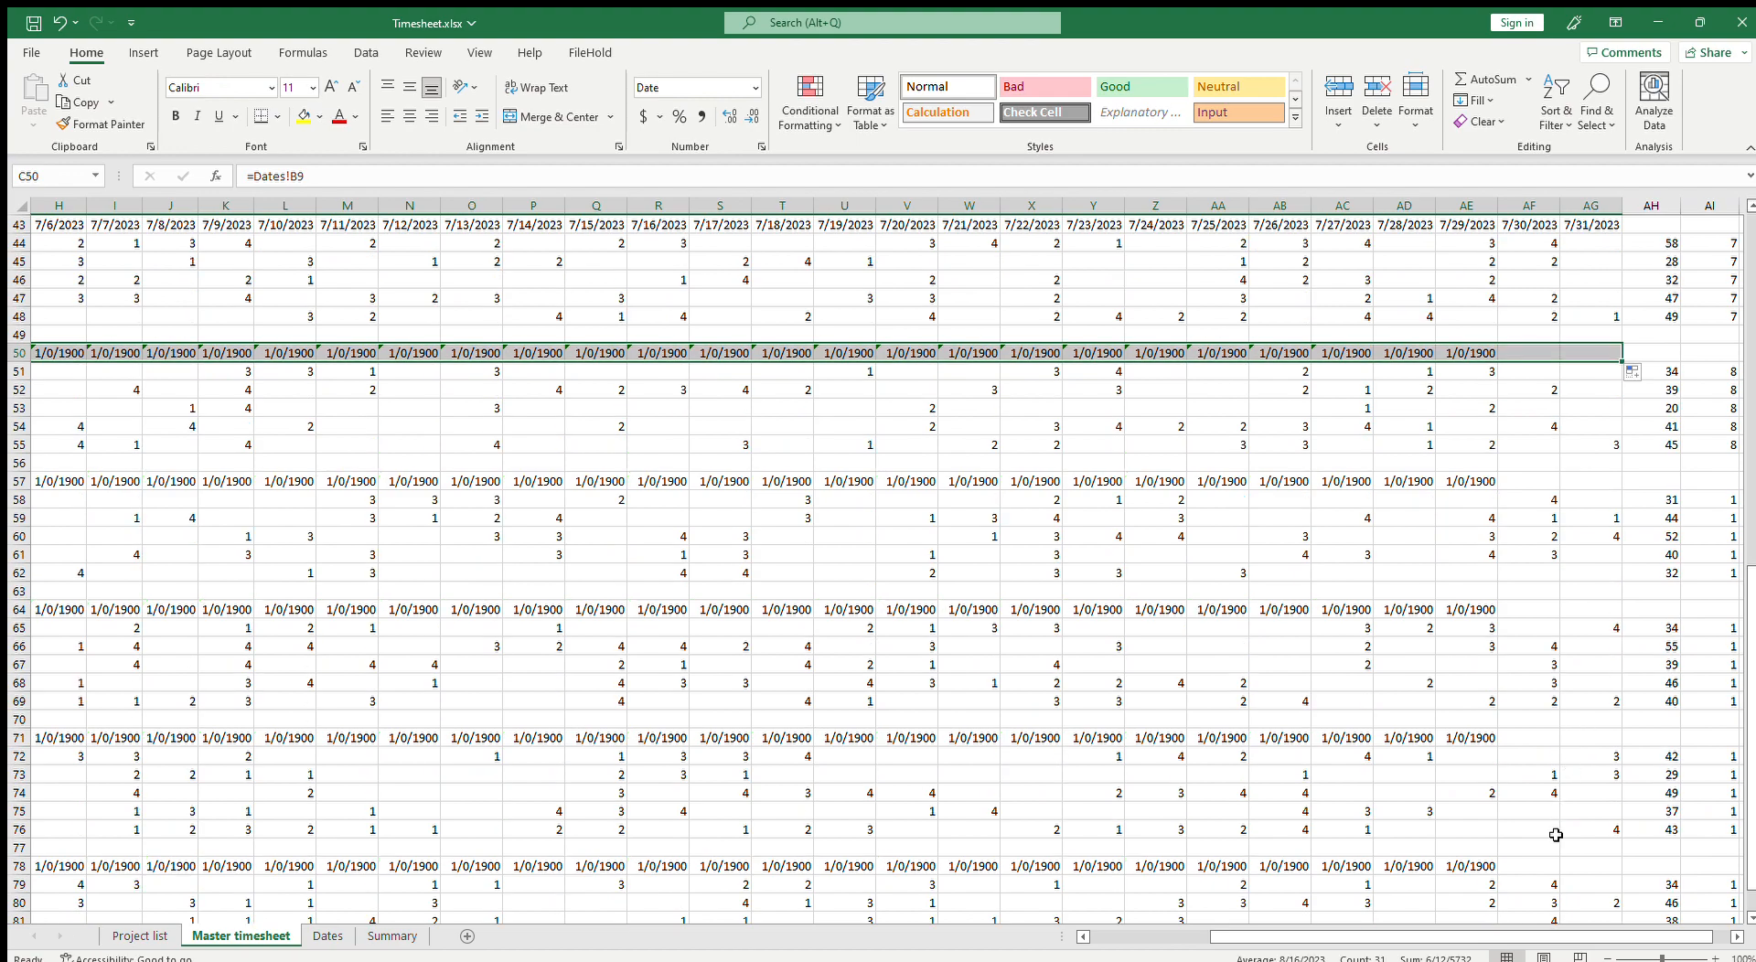
left_click_drag(1520, 938, 1372, 924)
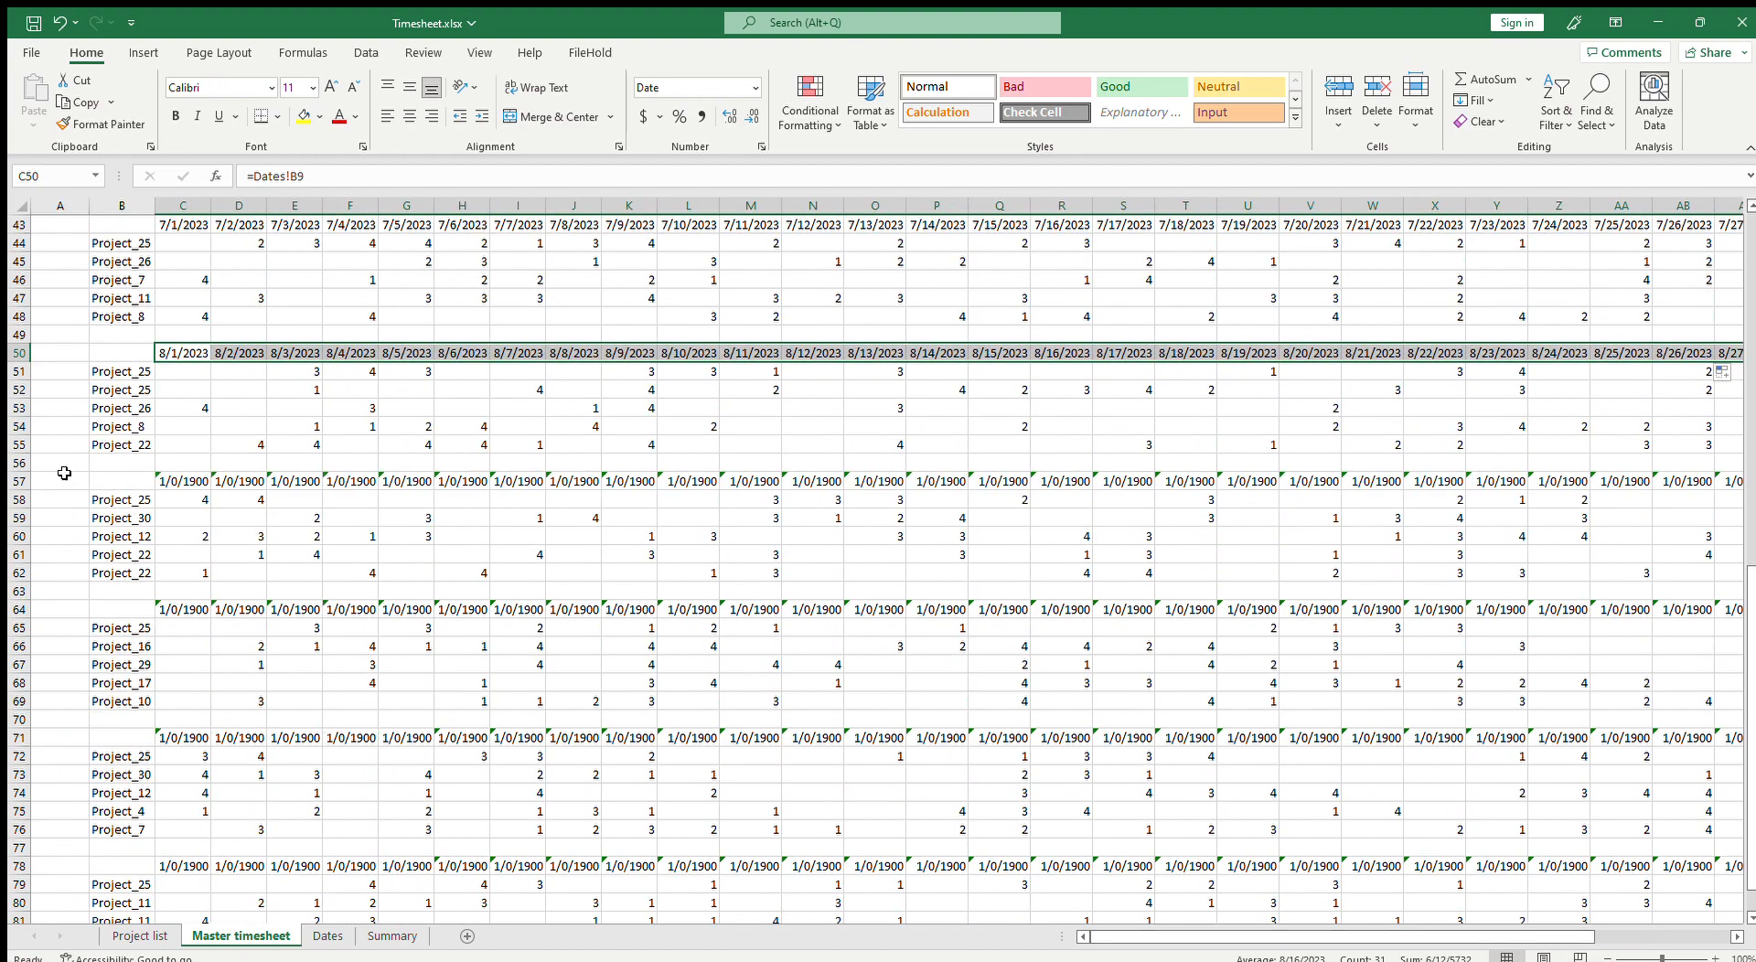
Step: Link Master timesheet C57 to Dates!B10 as the September block's first date
left_click(194, 482)
type("=")
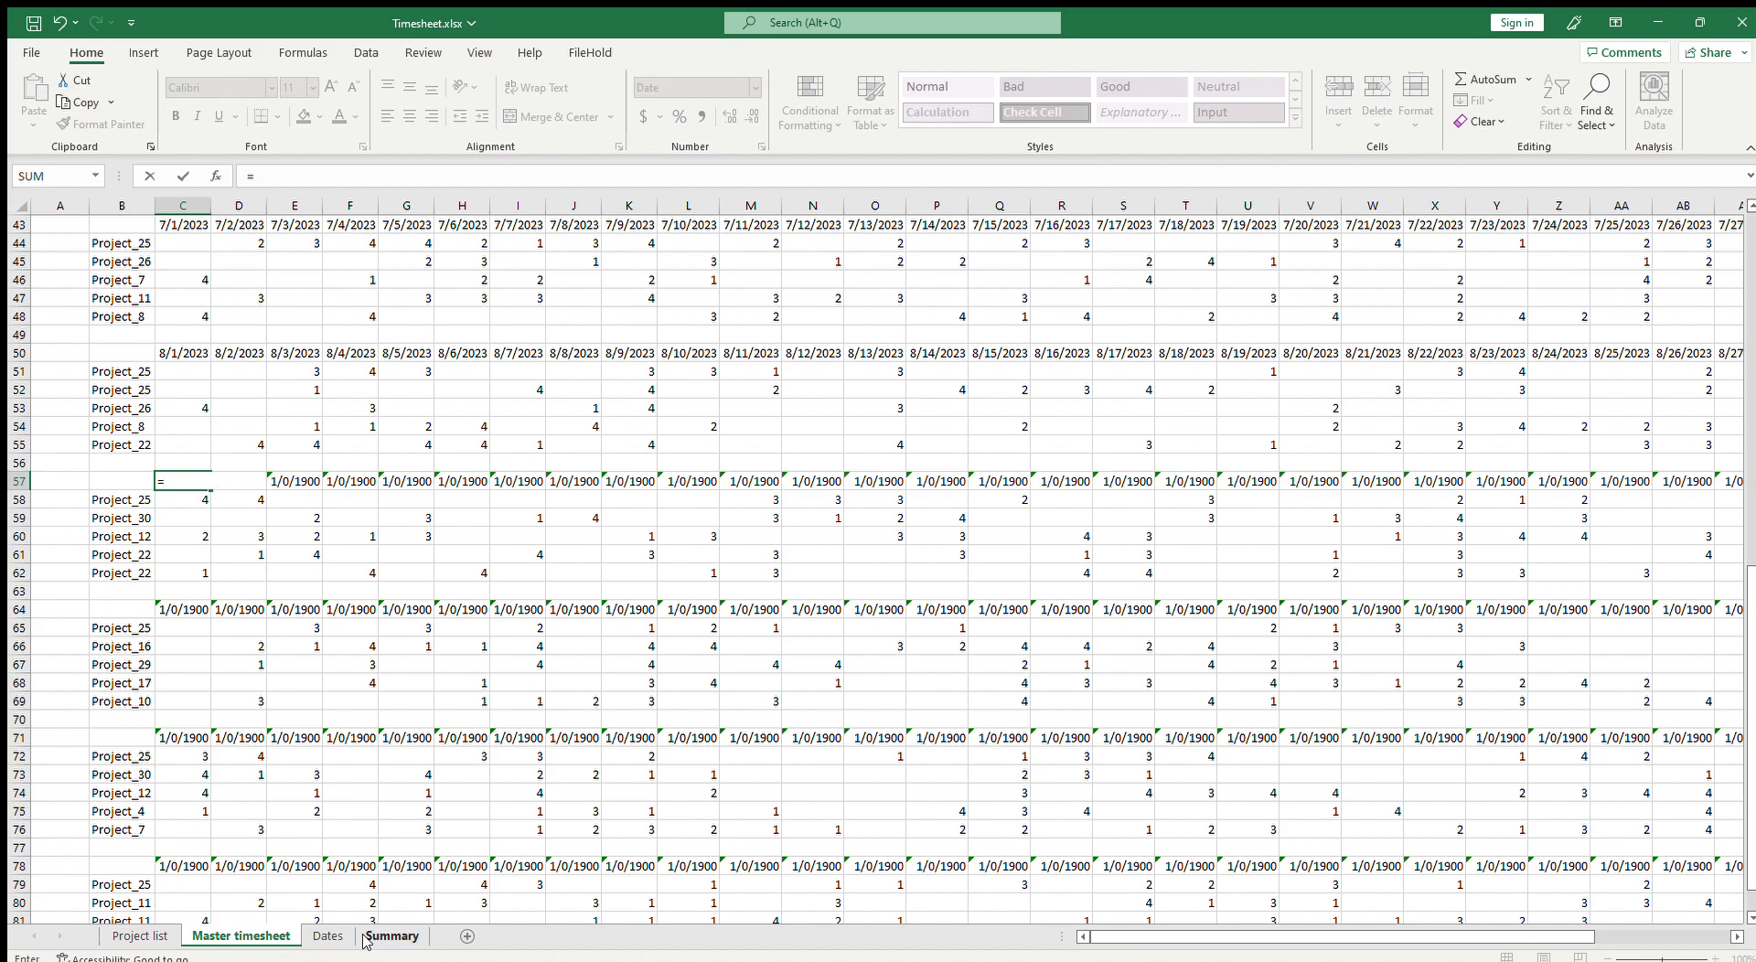
left_click(328, 935)
left_click(96, 388)
key("Return")
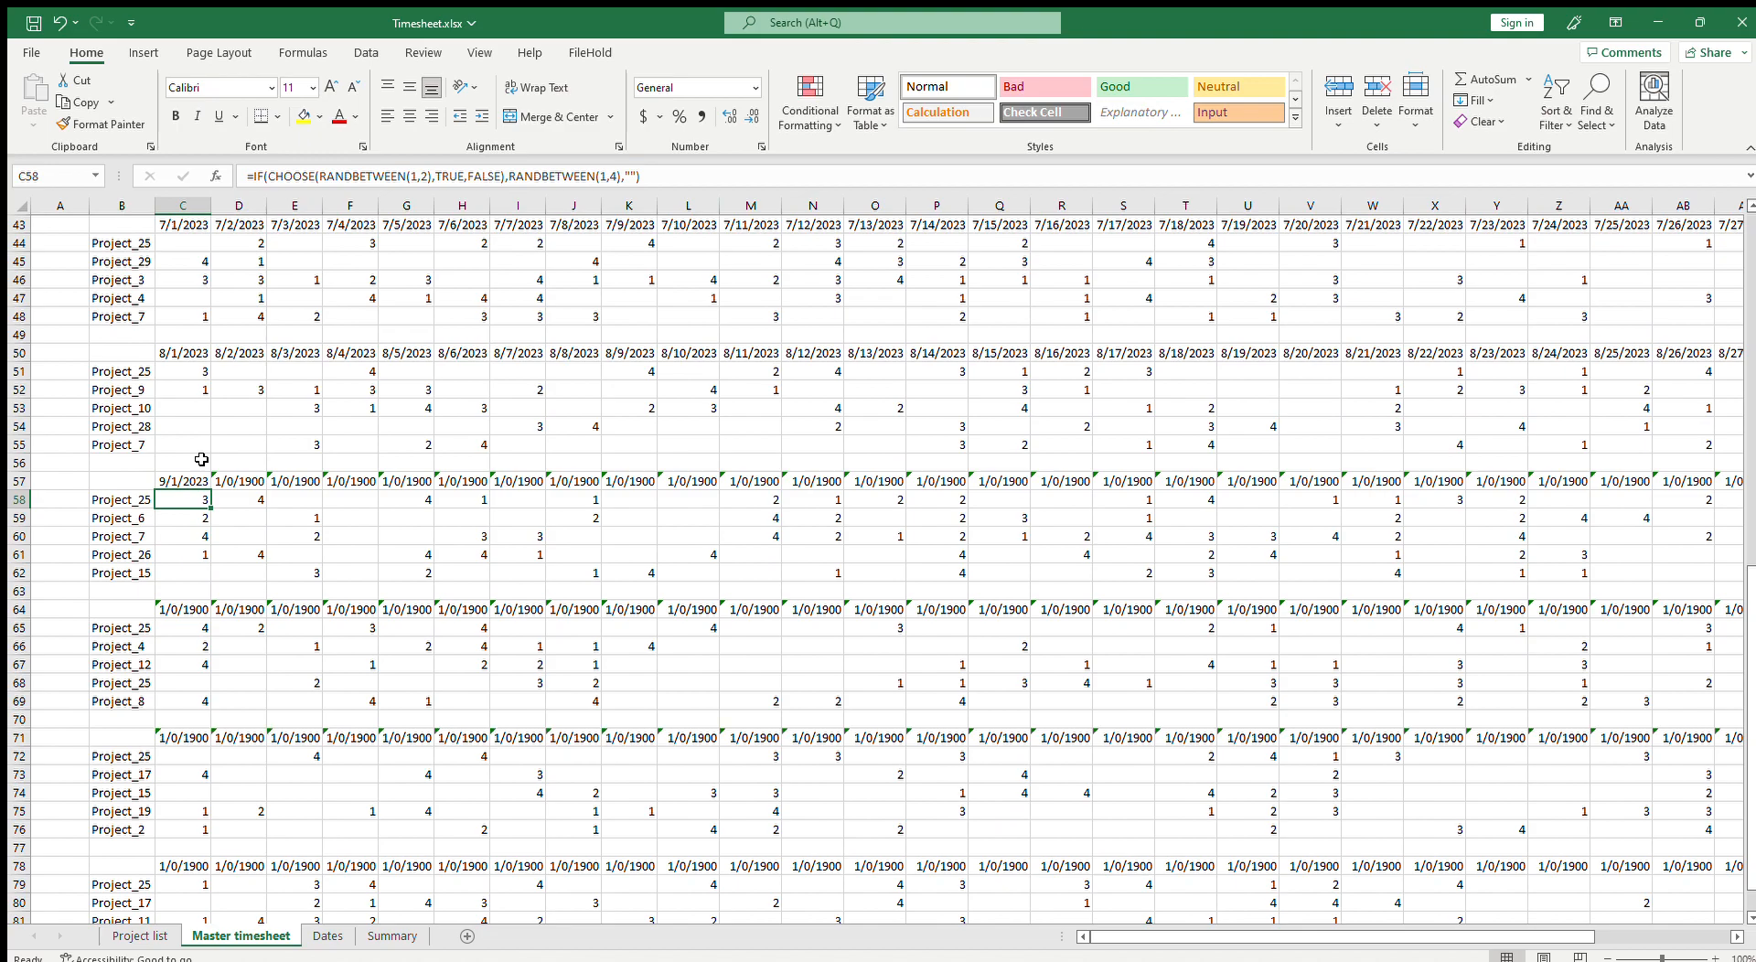
Step: Fill the C57 date formula across the September header row
left_click(183, 481)
left_click_drag(211, 489, 1555, 496)
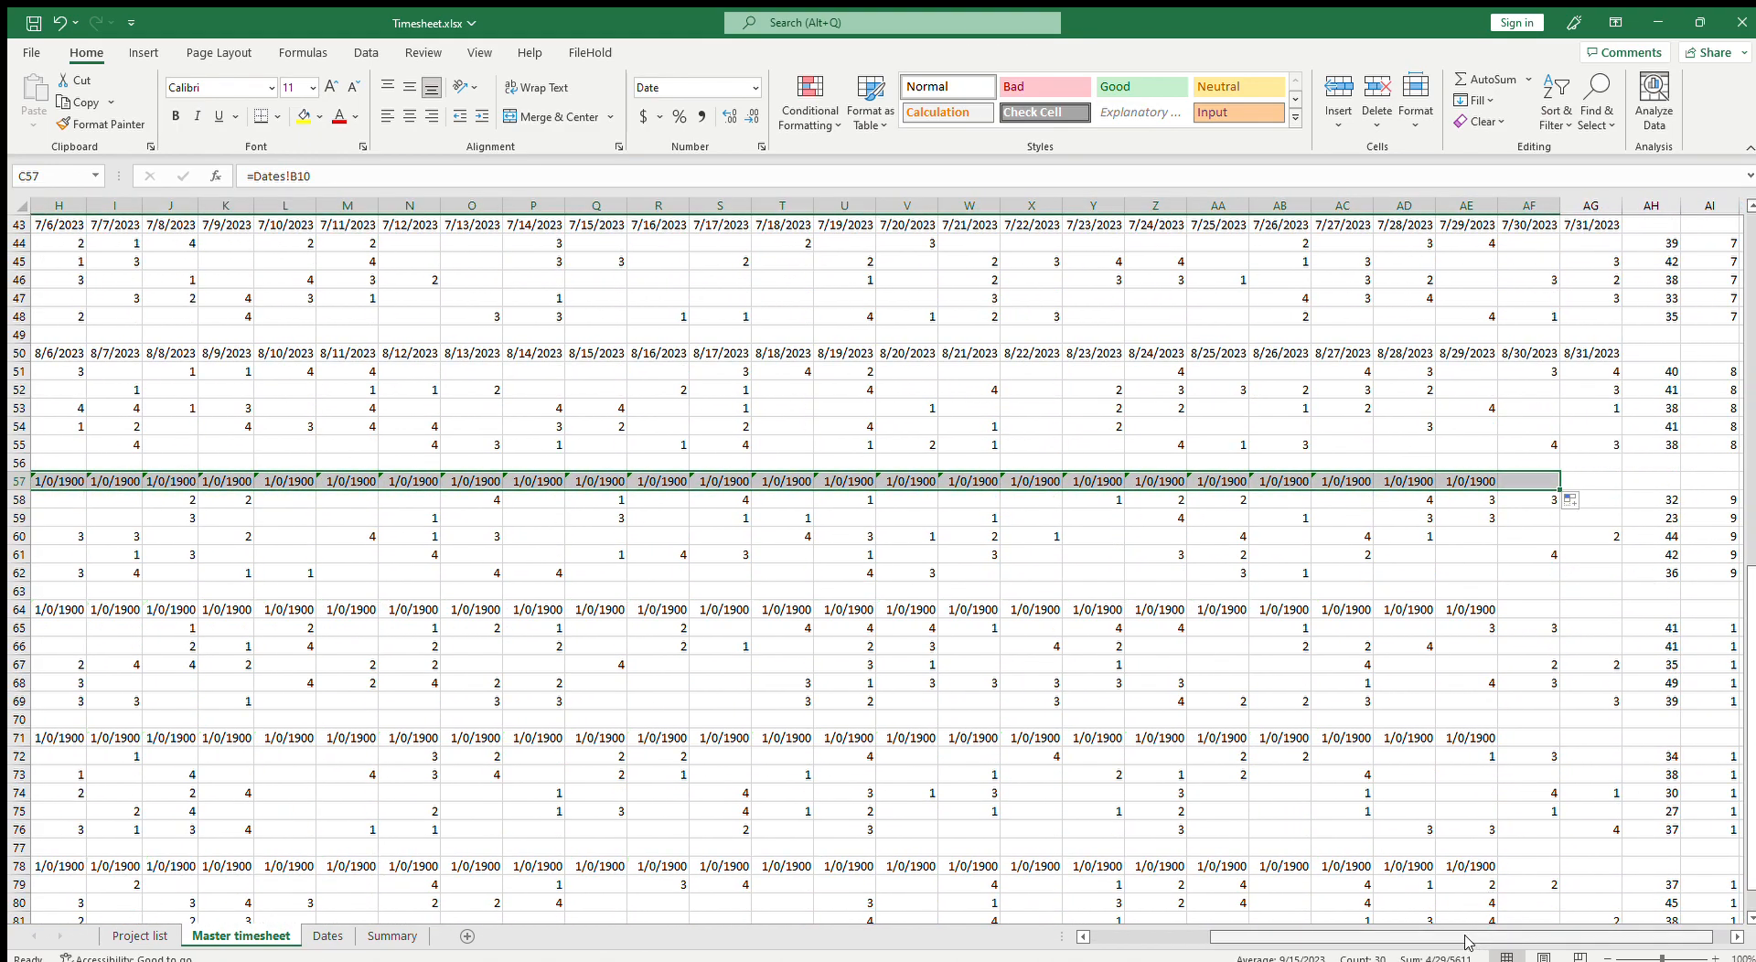
left_click_drag(1439, 935, 1317, 935)
scroll(393, 773, "down", 3)
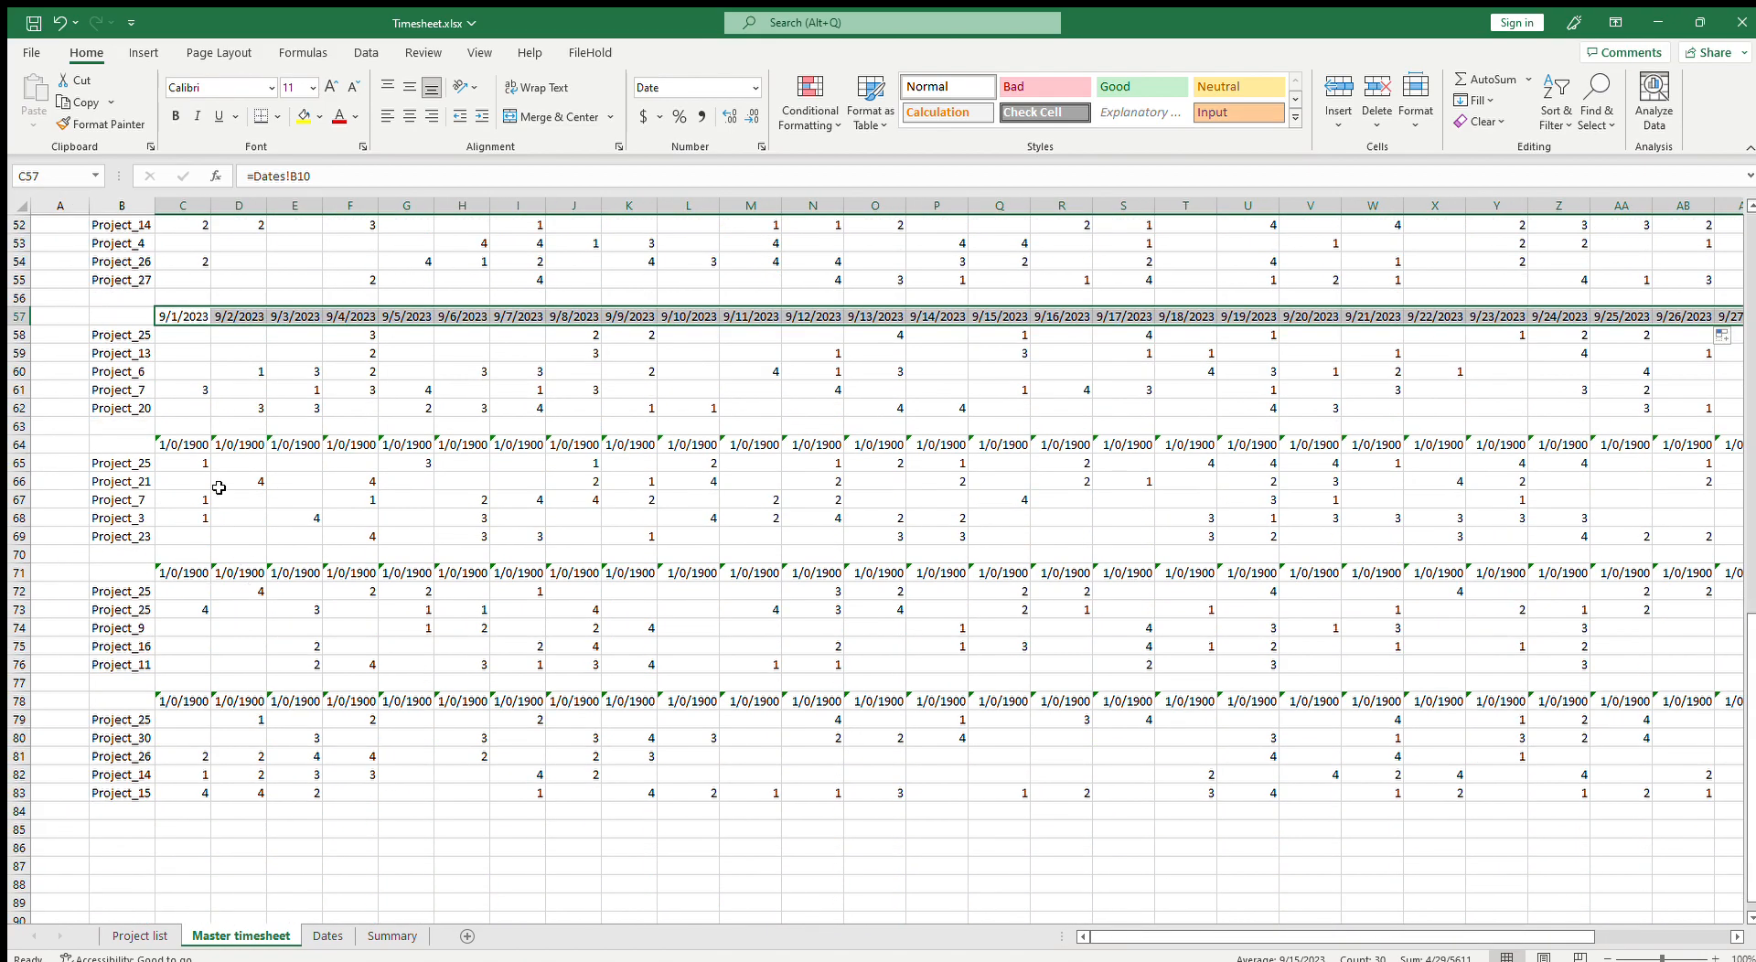
Step: Link Master timesheet C64 to Dates!B11 as the October block's first date
left_click(187, 443)
type("=")
left_click(328, 935)
left_click(91, 404)
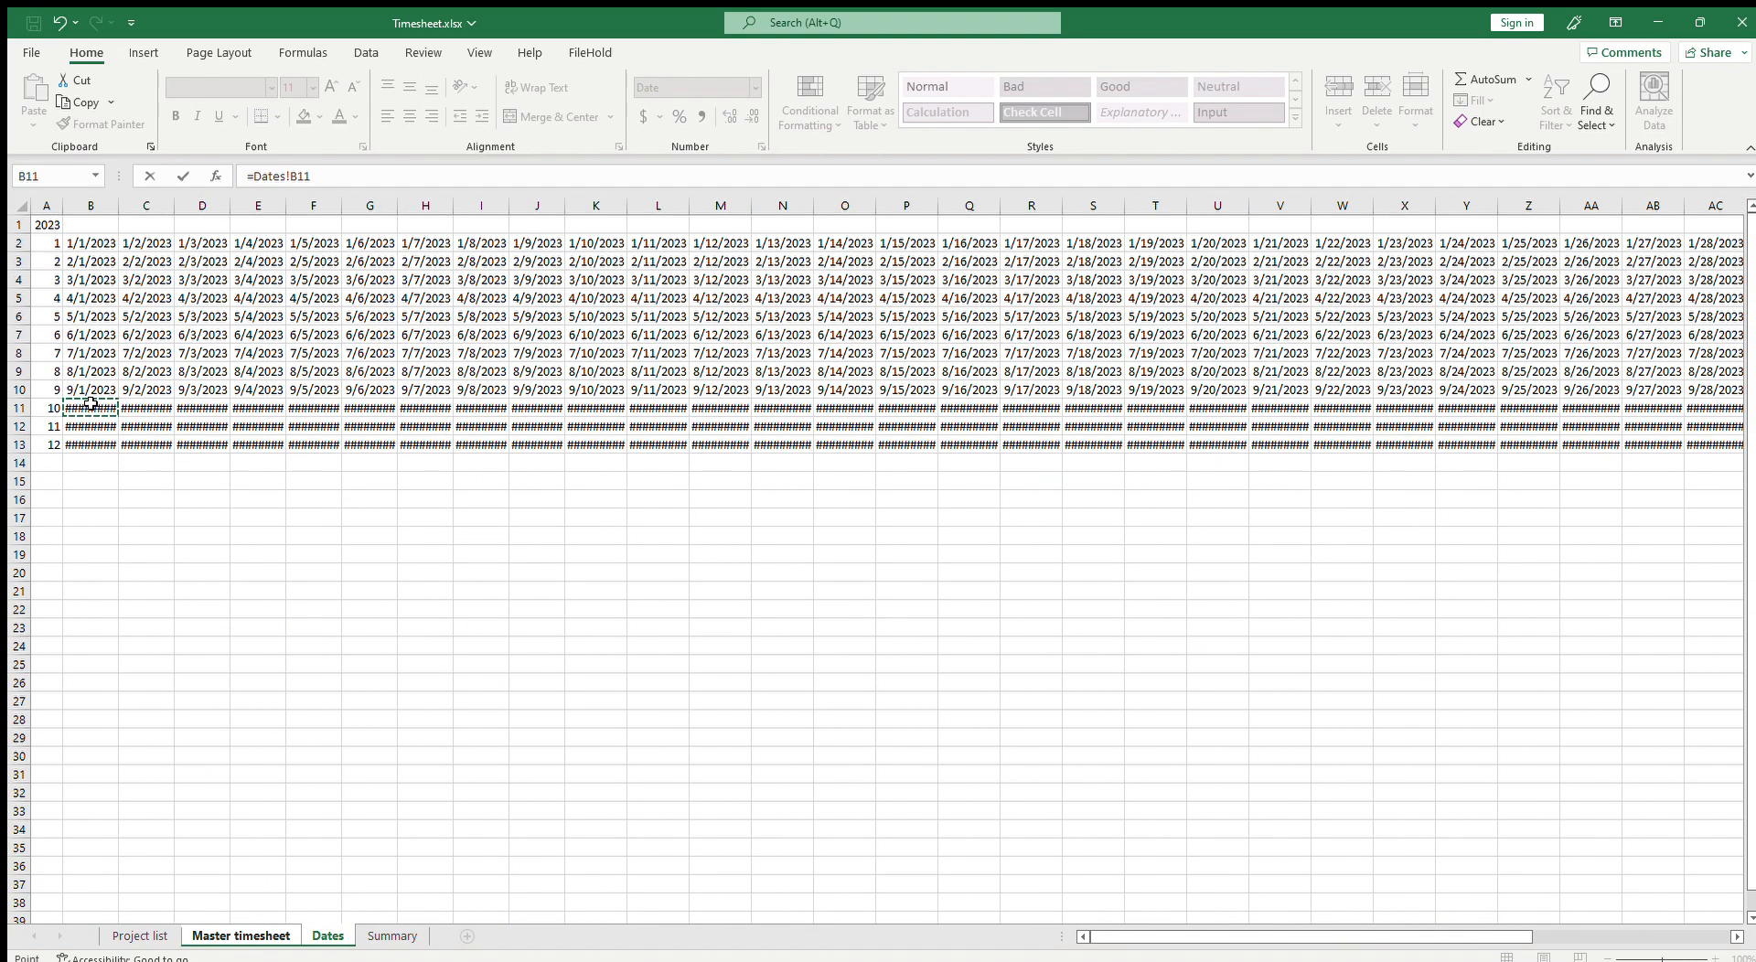
key("Return")
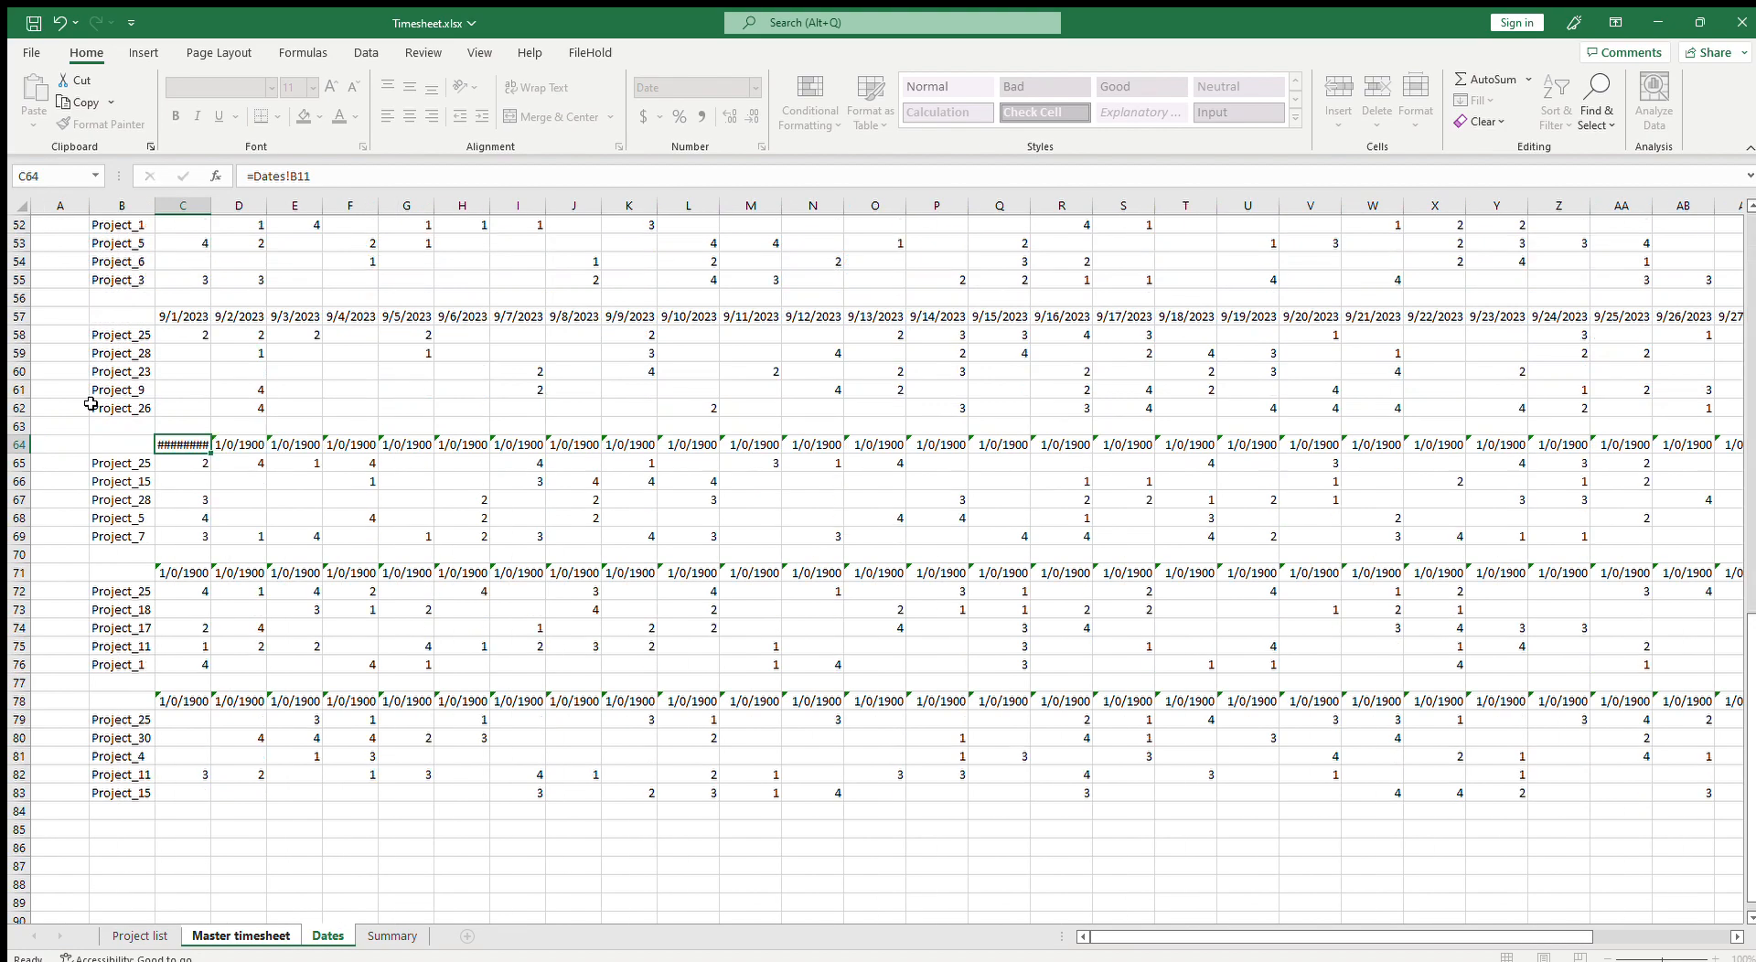
Step: Fill the C64 date formula across the October header row
left_click(188, 444)
left_click_drag(217, 452, 1561, 476)
left_click_drag(1461, 936, 1271, 933)
Step: Link Master timesheet C71 to Dates!B12 as the November block's first date
left_click(185, 573)
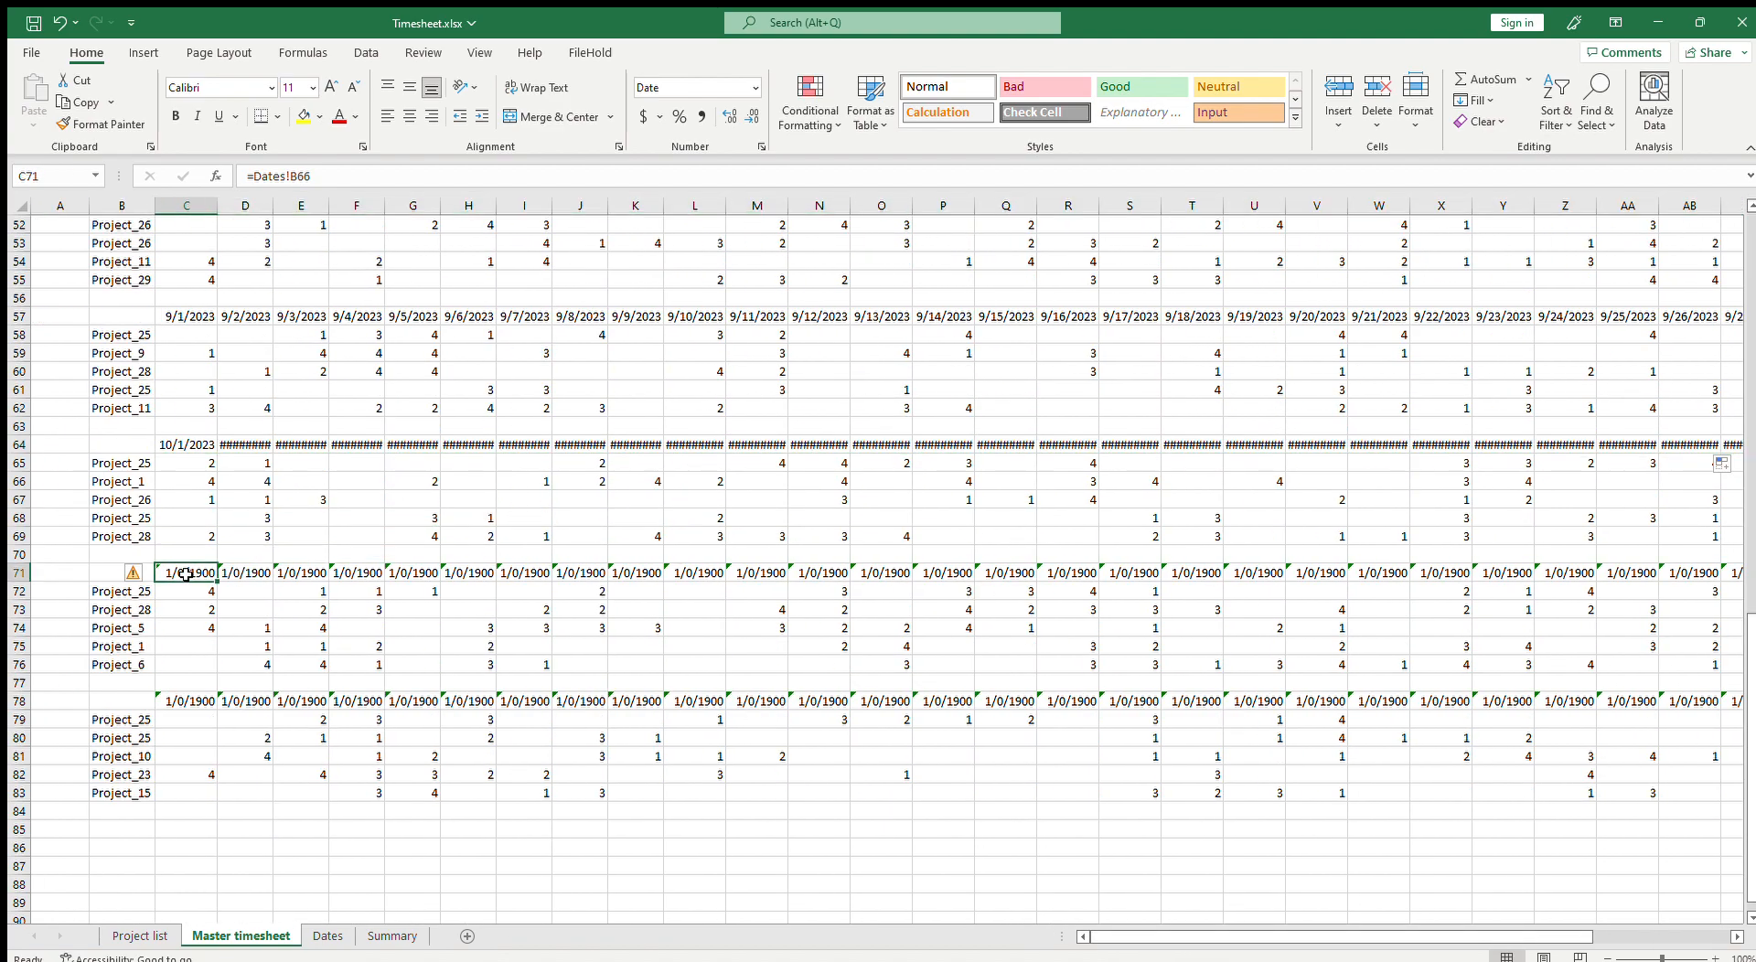
type("=")
left_click(327, 936)
left_click(99, 427)
key("Return")
Step: Fill the C71 date formula across the November header row and clear the extra cells AH71:AI71
left_click(198, 569)
left_click_drag(221, 583, 1588, 800)
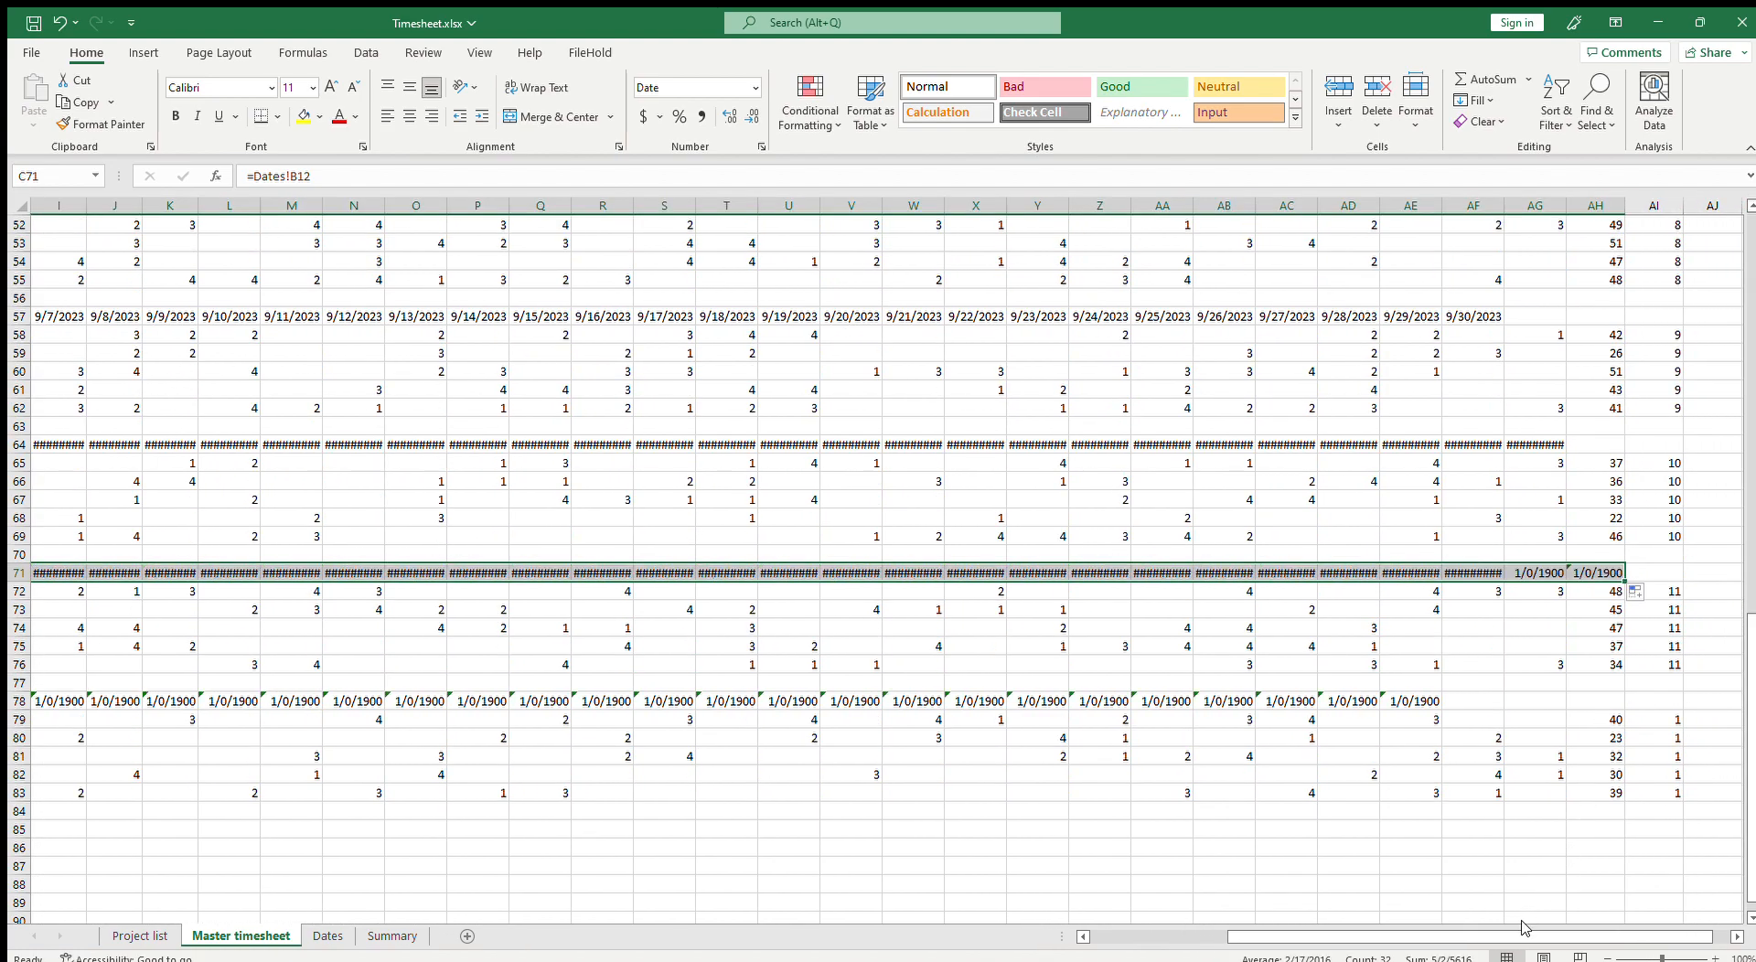
left_click_drag(1553, 572, 1607, 572)
key("Delete")
left_click_drag(1405, 938, 1267, 937)
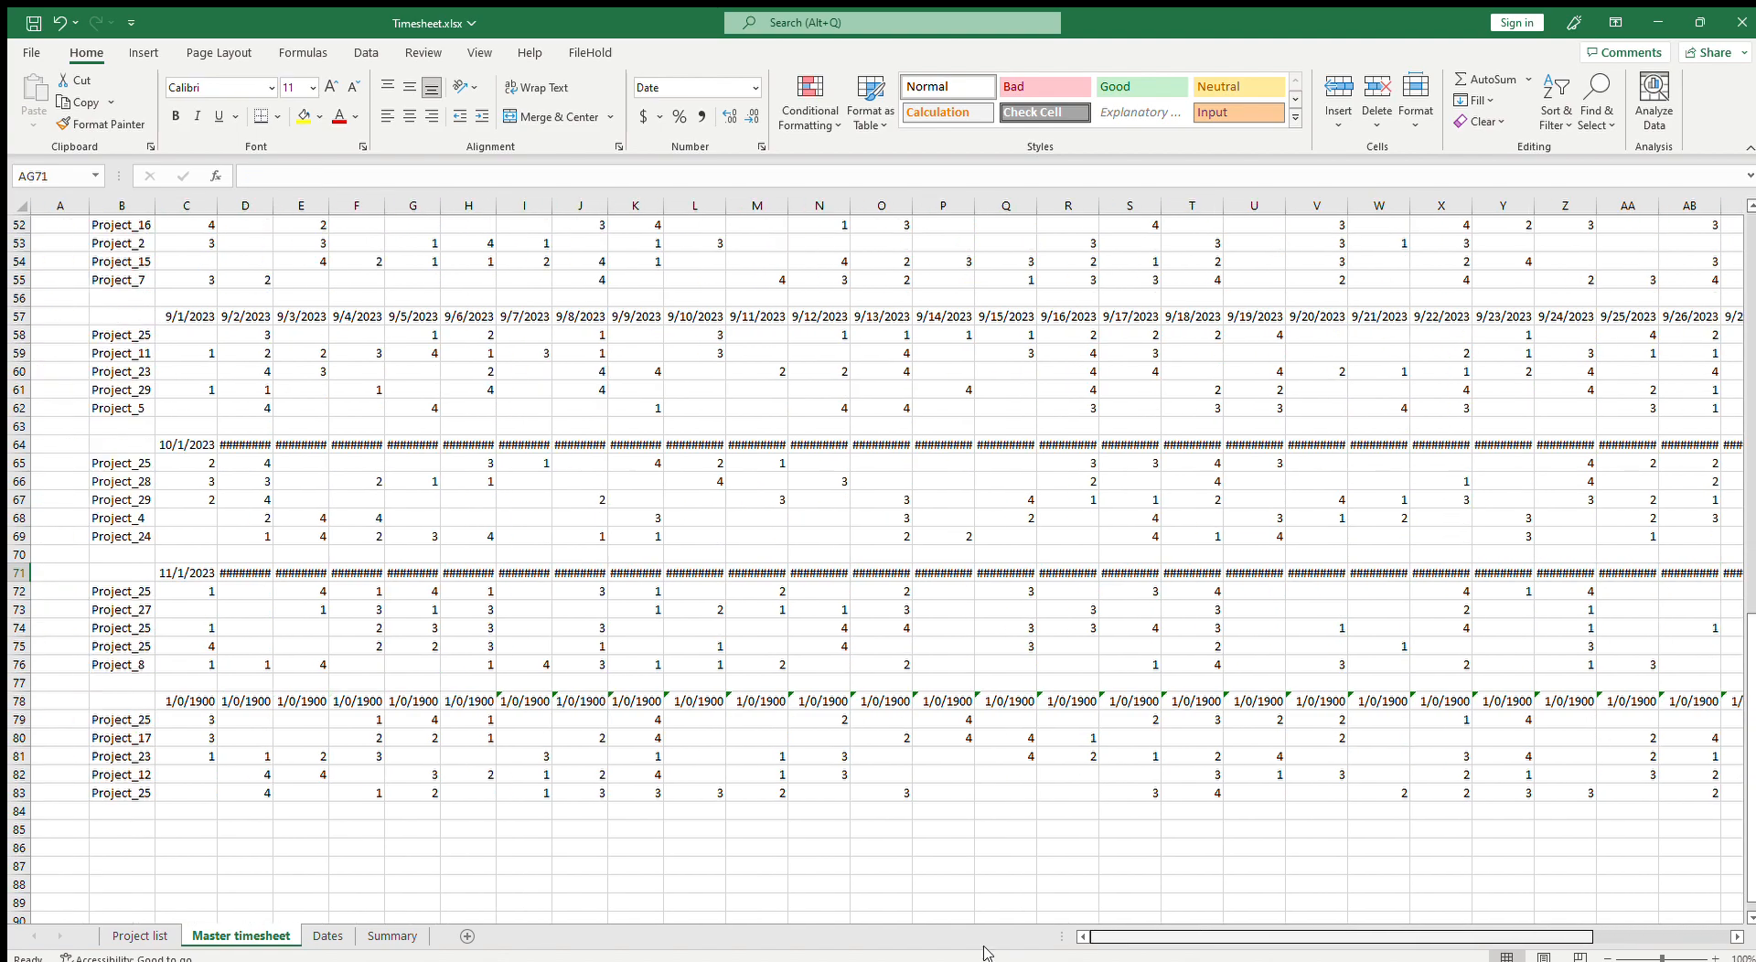
Step: Link Master timesheet C78 to Dates!B13 as the December block's first date
left_click(201, 706)
type("=")
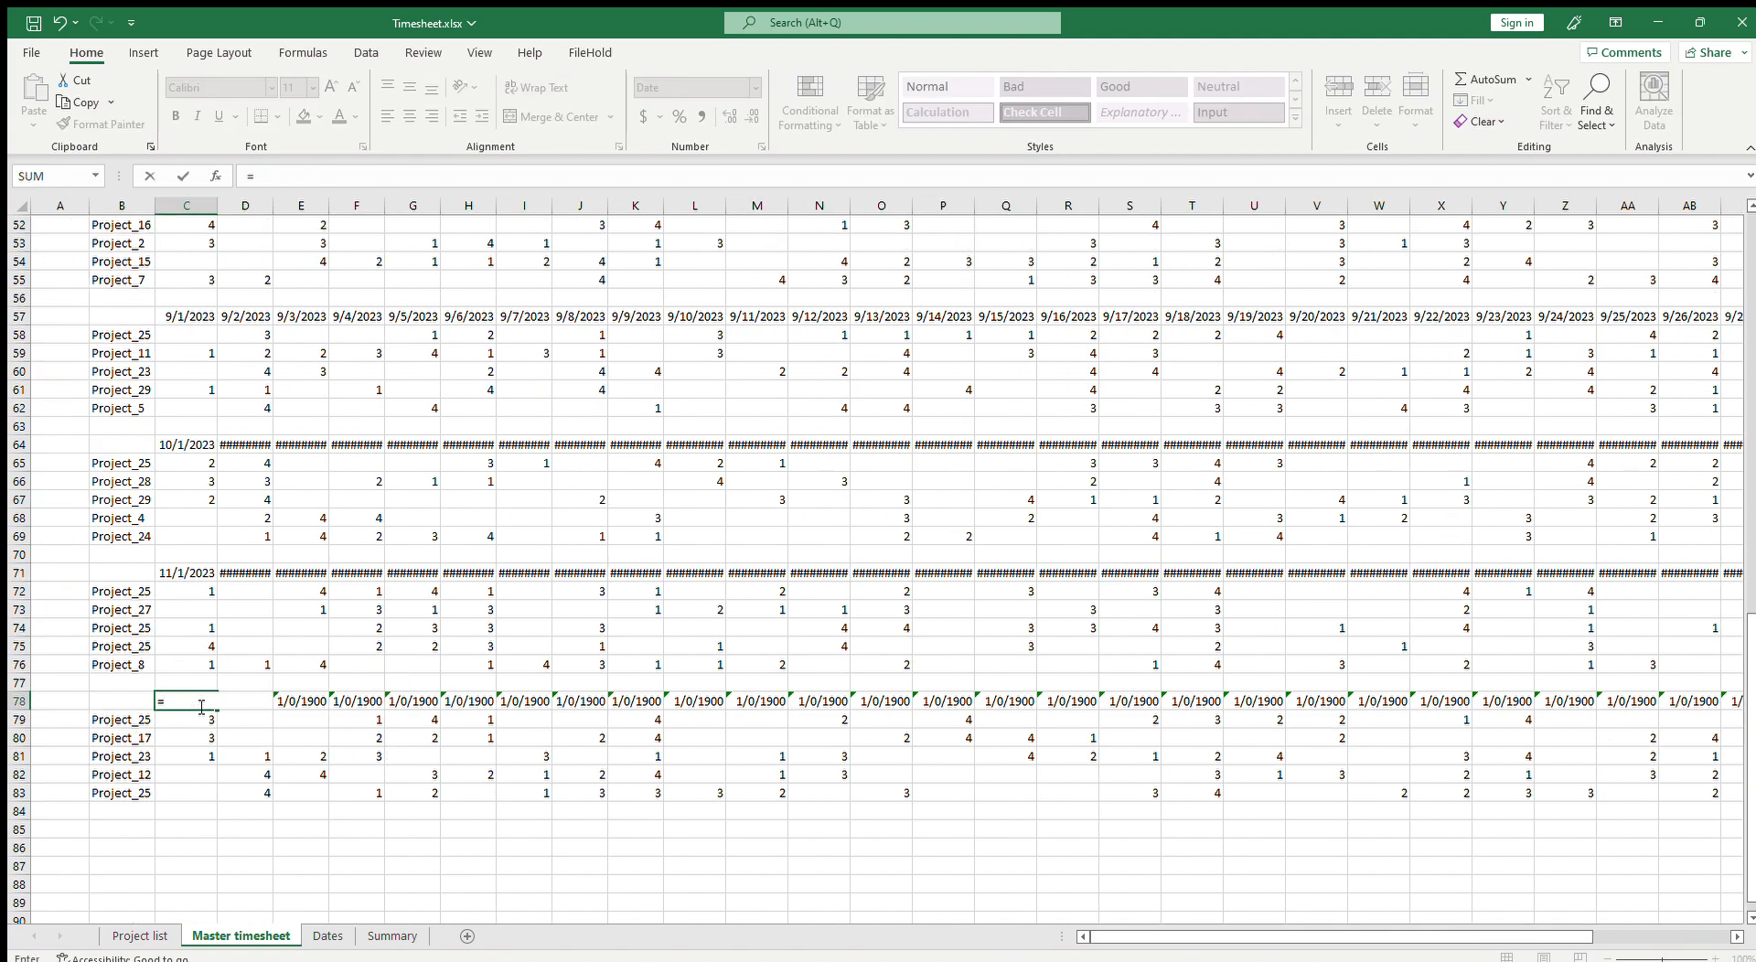
left_click(327, 936)
left_click(78, 445)
key("Return")
Step: Fill the C78 date formula across the December header row
left_click(210, 701)
left_click_drag(217, 709, 1557, 828)
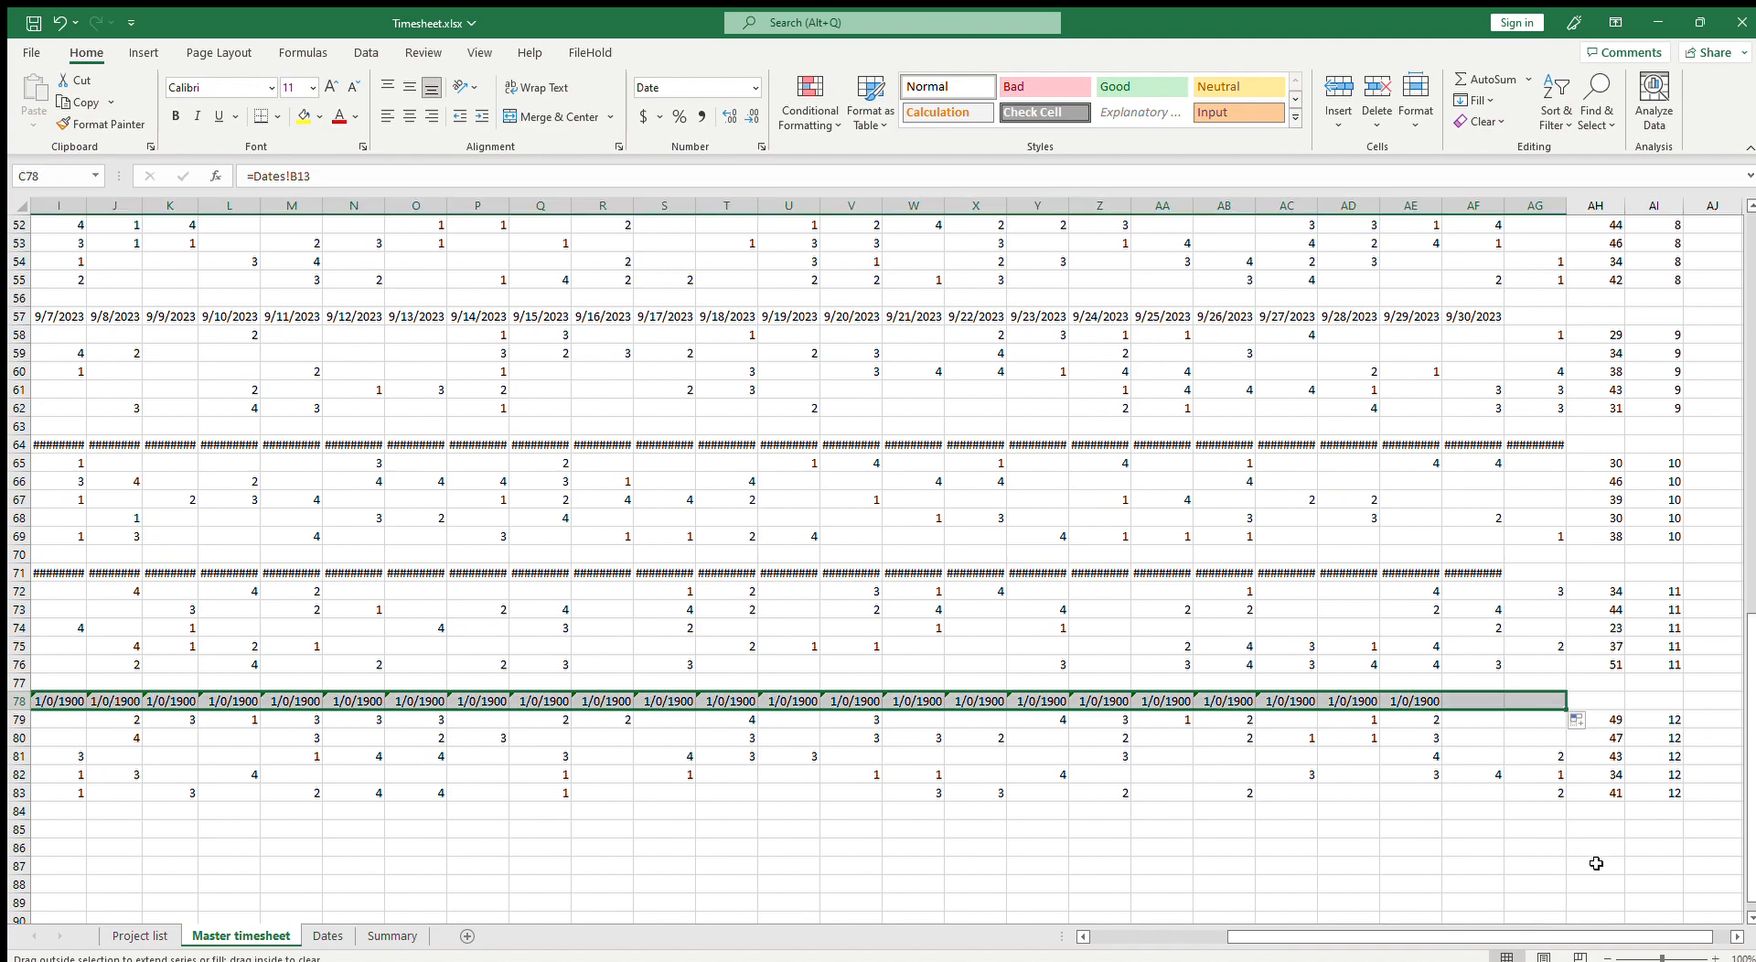
left_click(1480, 863)
left_click_drag(1425, 936, 1285, 936)
Step: Change the year in the Dates sheet's A1 cell to 2024
left_click(215, 811)
scroll(215, 833, "up", 10)
scroll(215, 833, "up", 7)
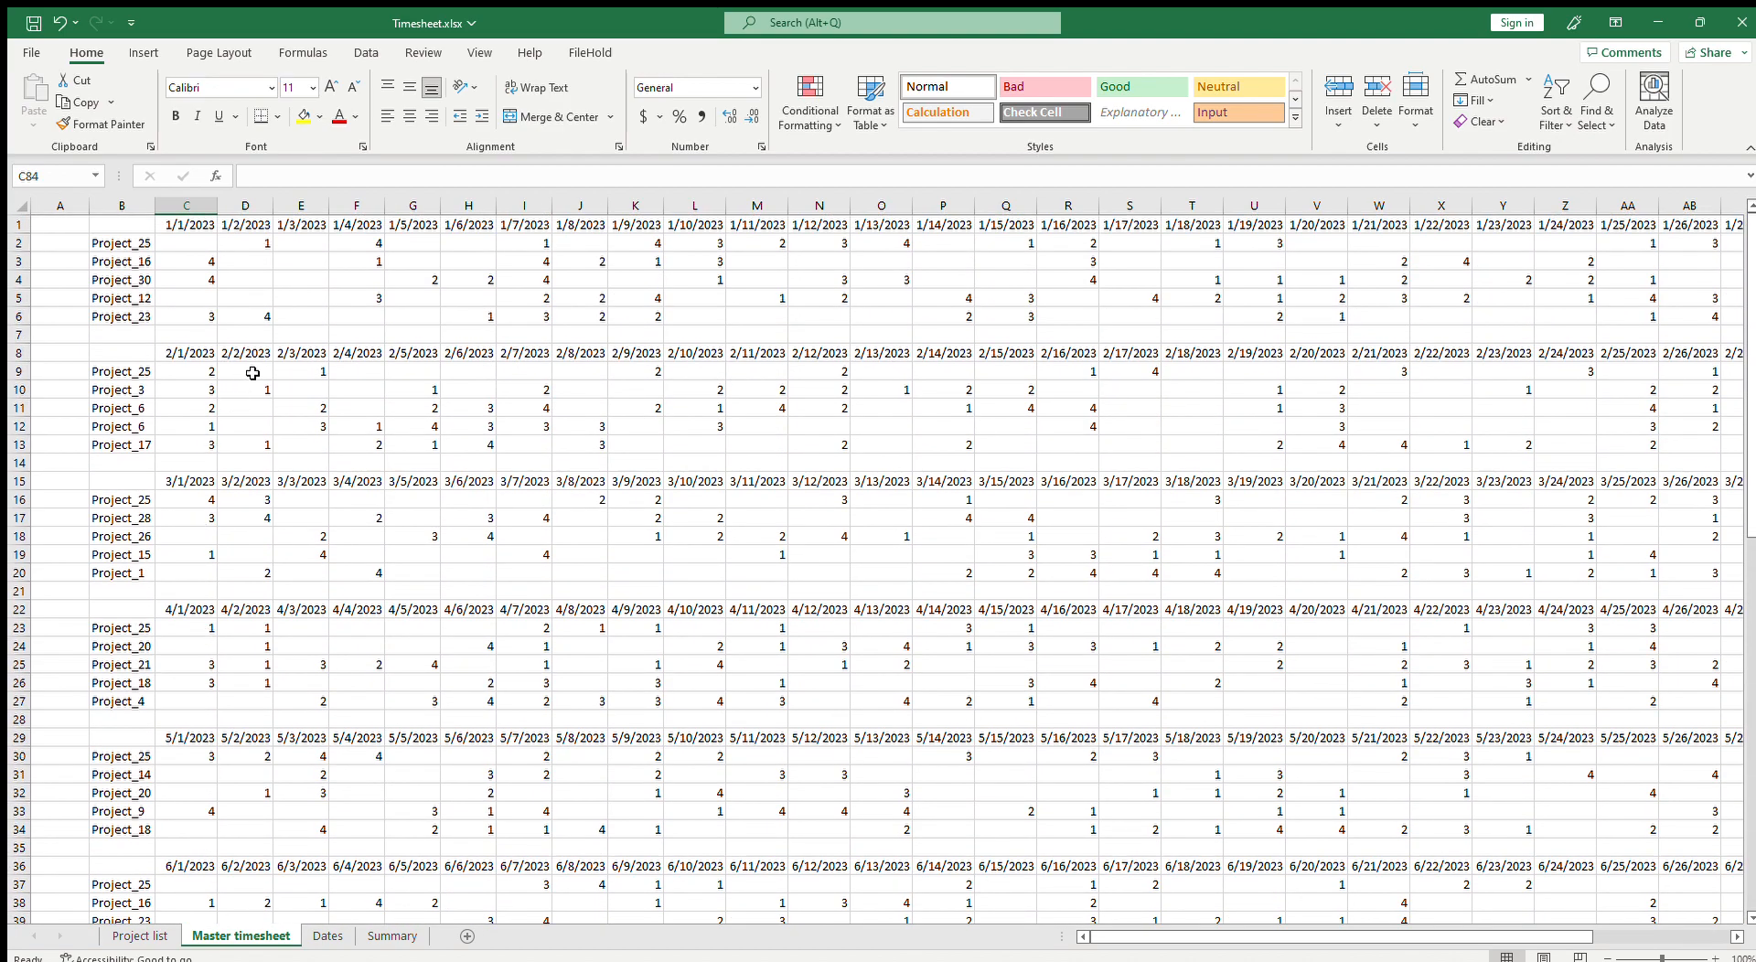
left_click(188, 334)
left_click(184, 221)
left_click(328, 935)
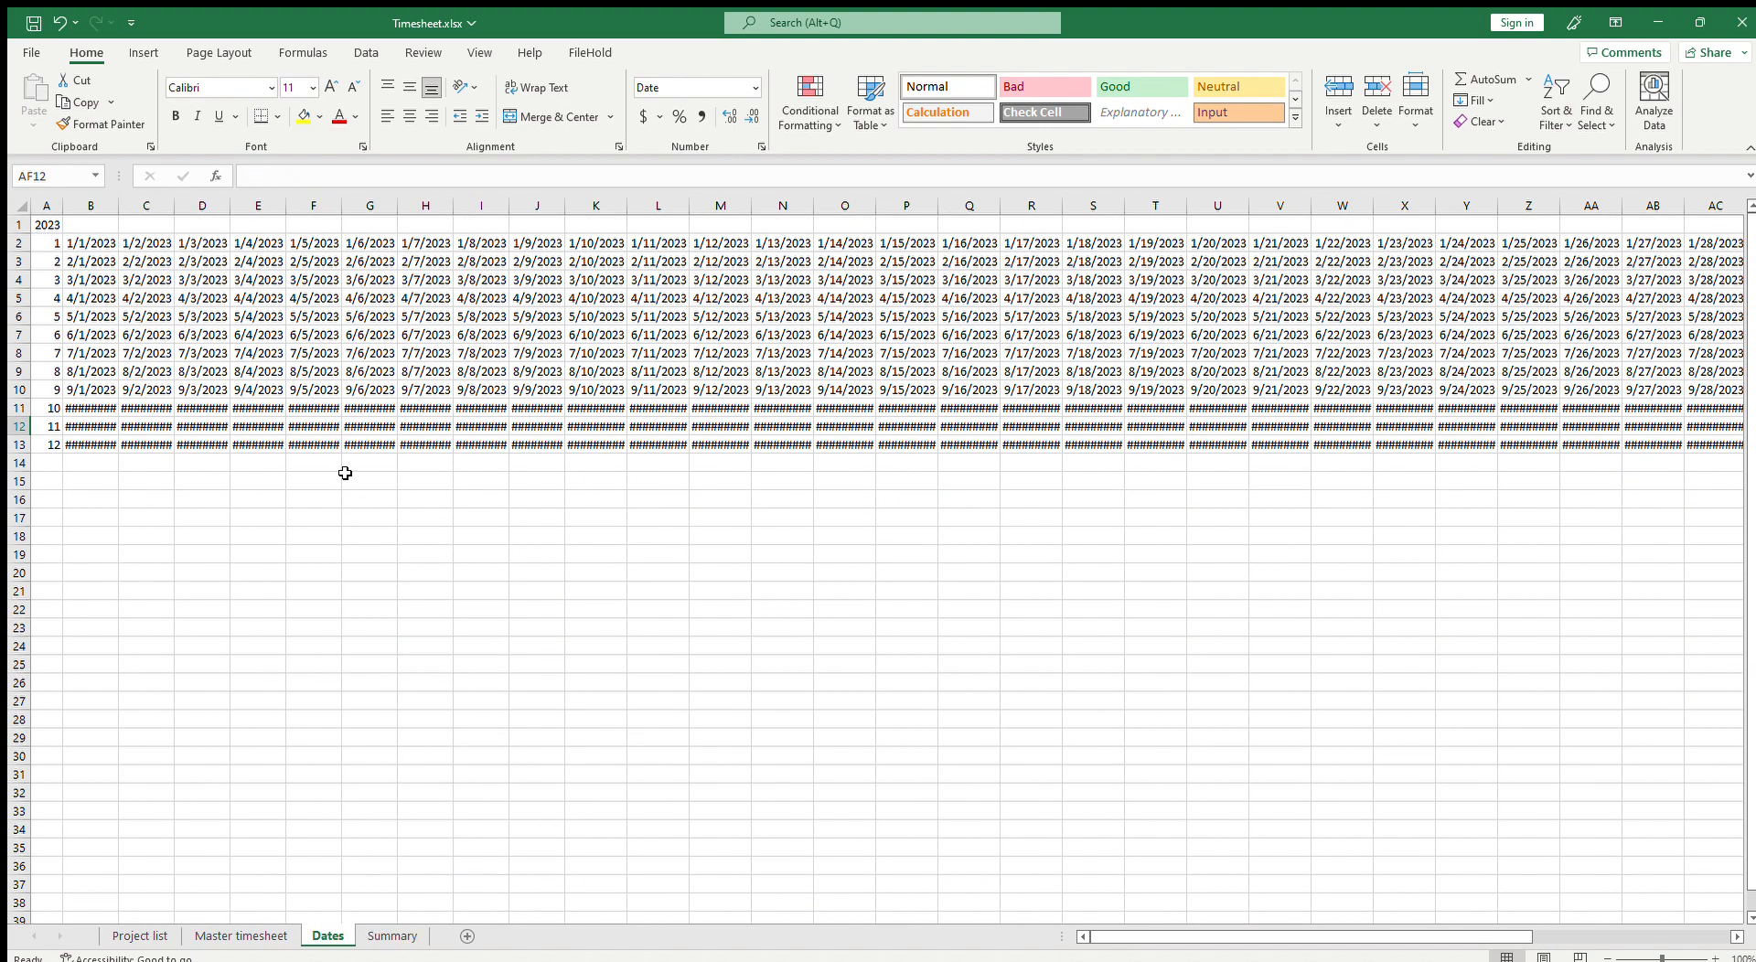
left_click(51, 227)
type("2")
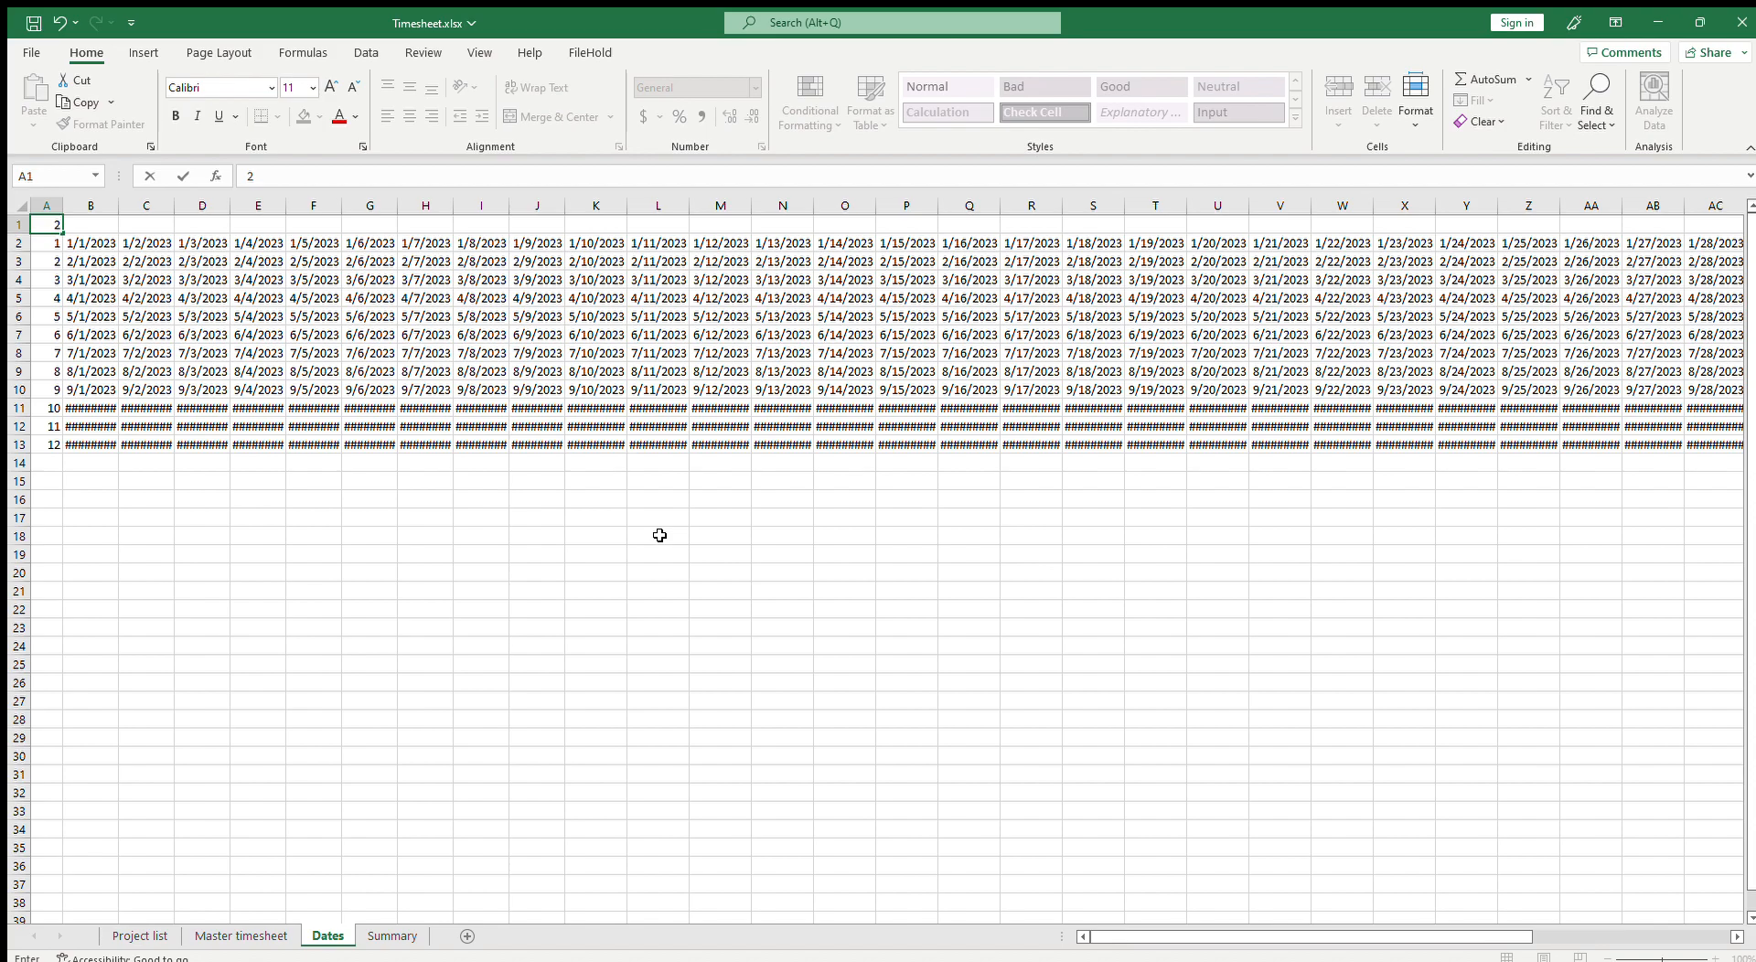
type("024")
key("Return")
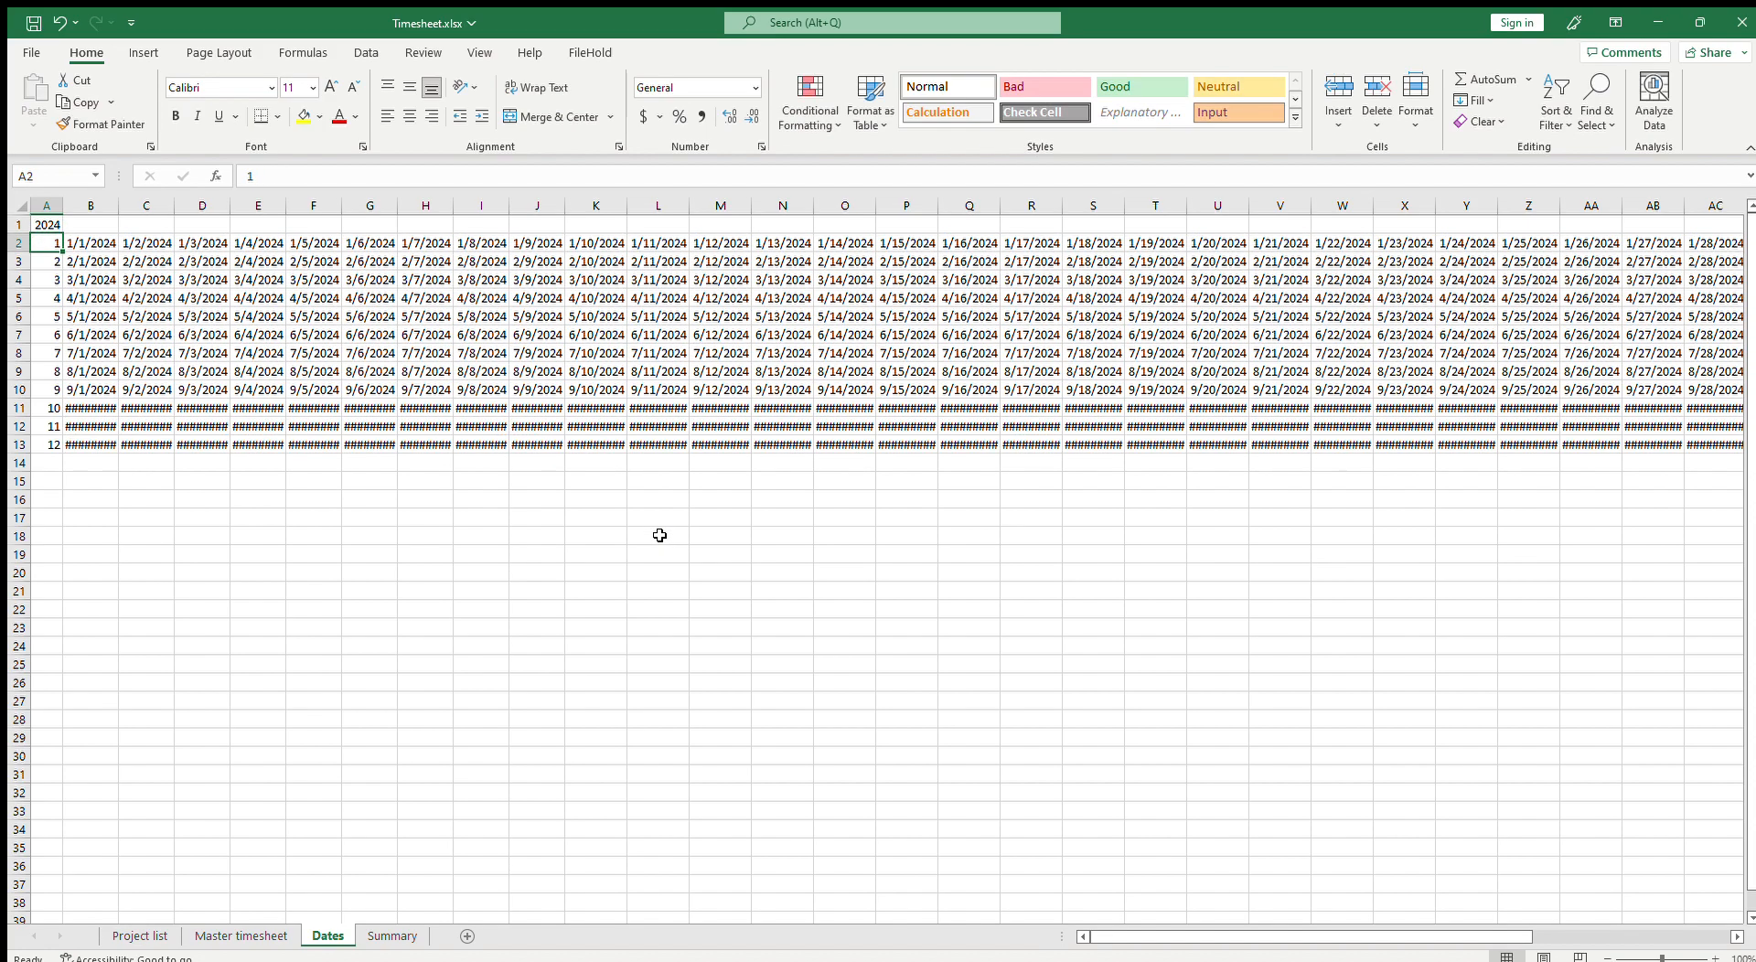
Step: Review the Master timesheet's updated dates, then view the Project list and Summary sheets
left_click(249, 938)
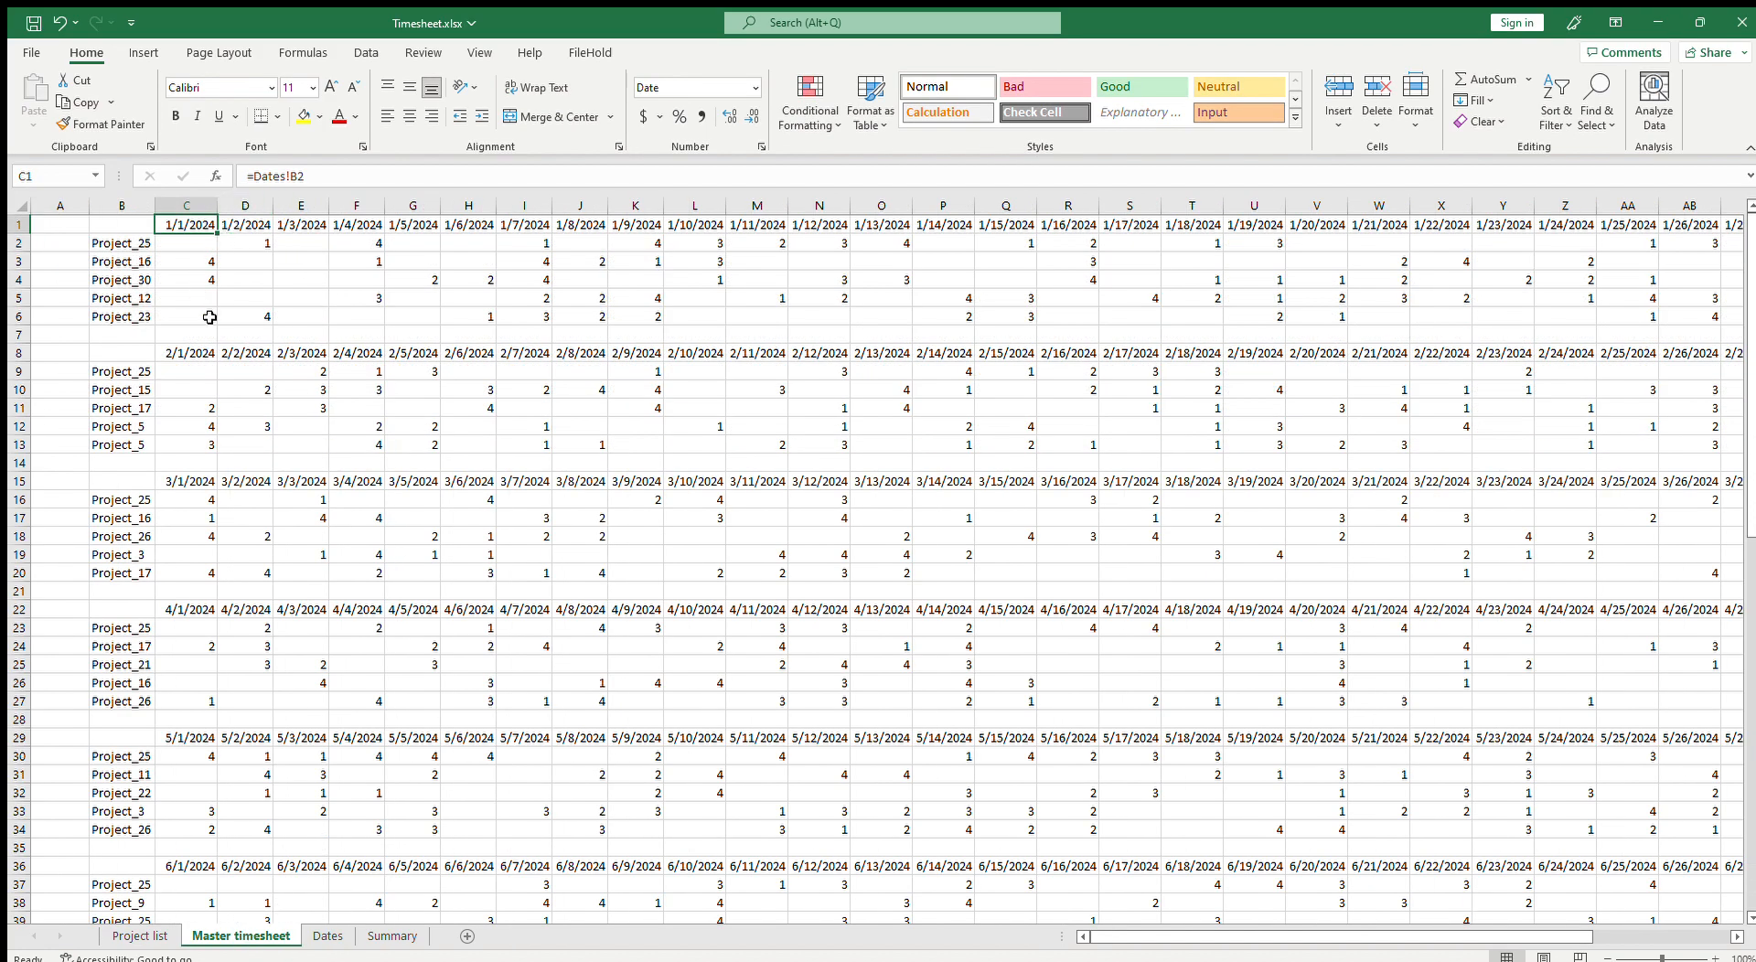
scroll(384, 742, "down", 11)
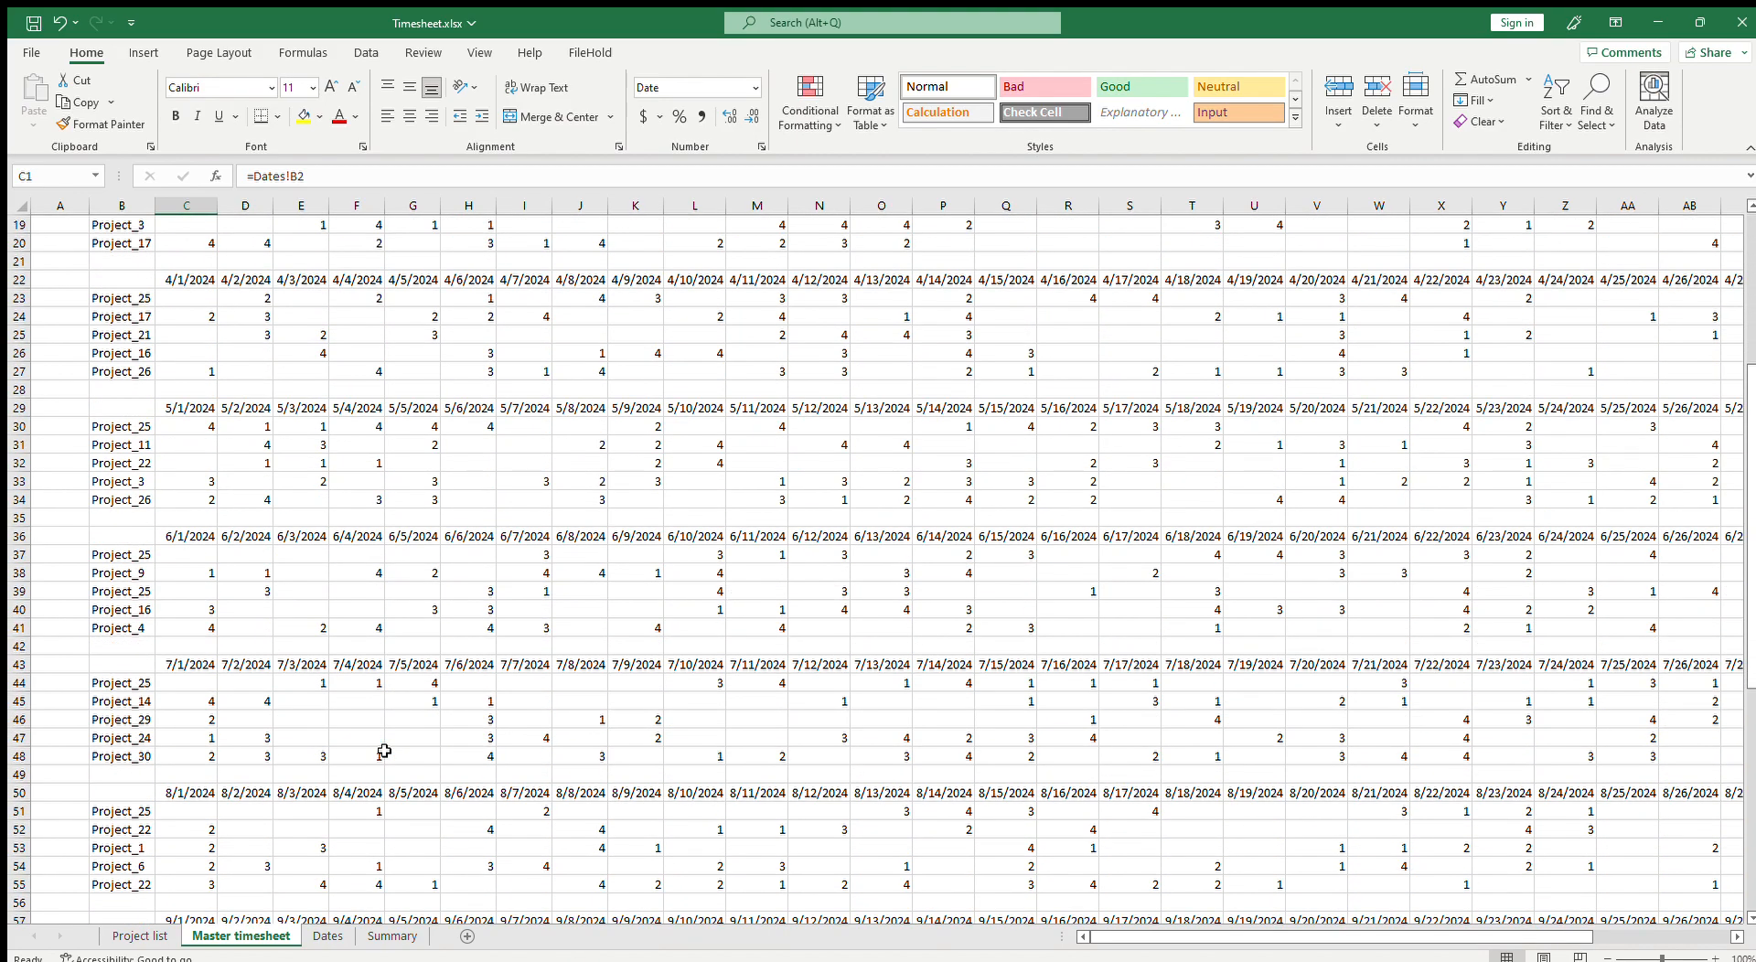
scroll(397, 749, "up", 11)
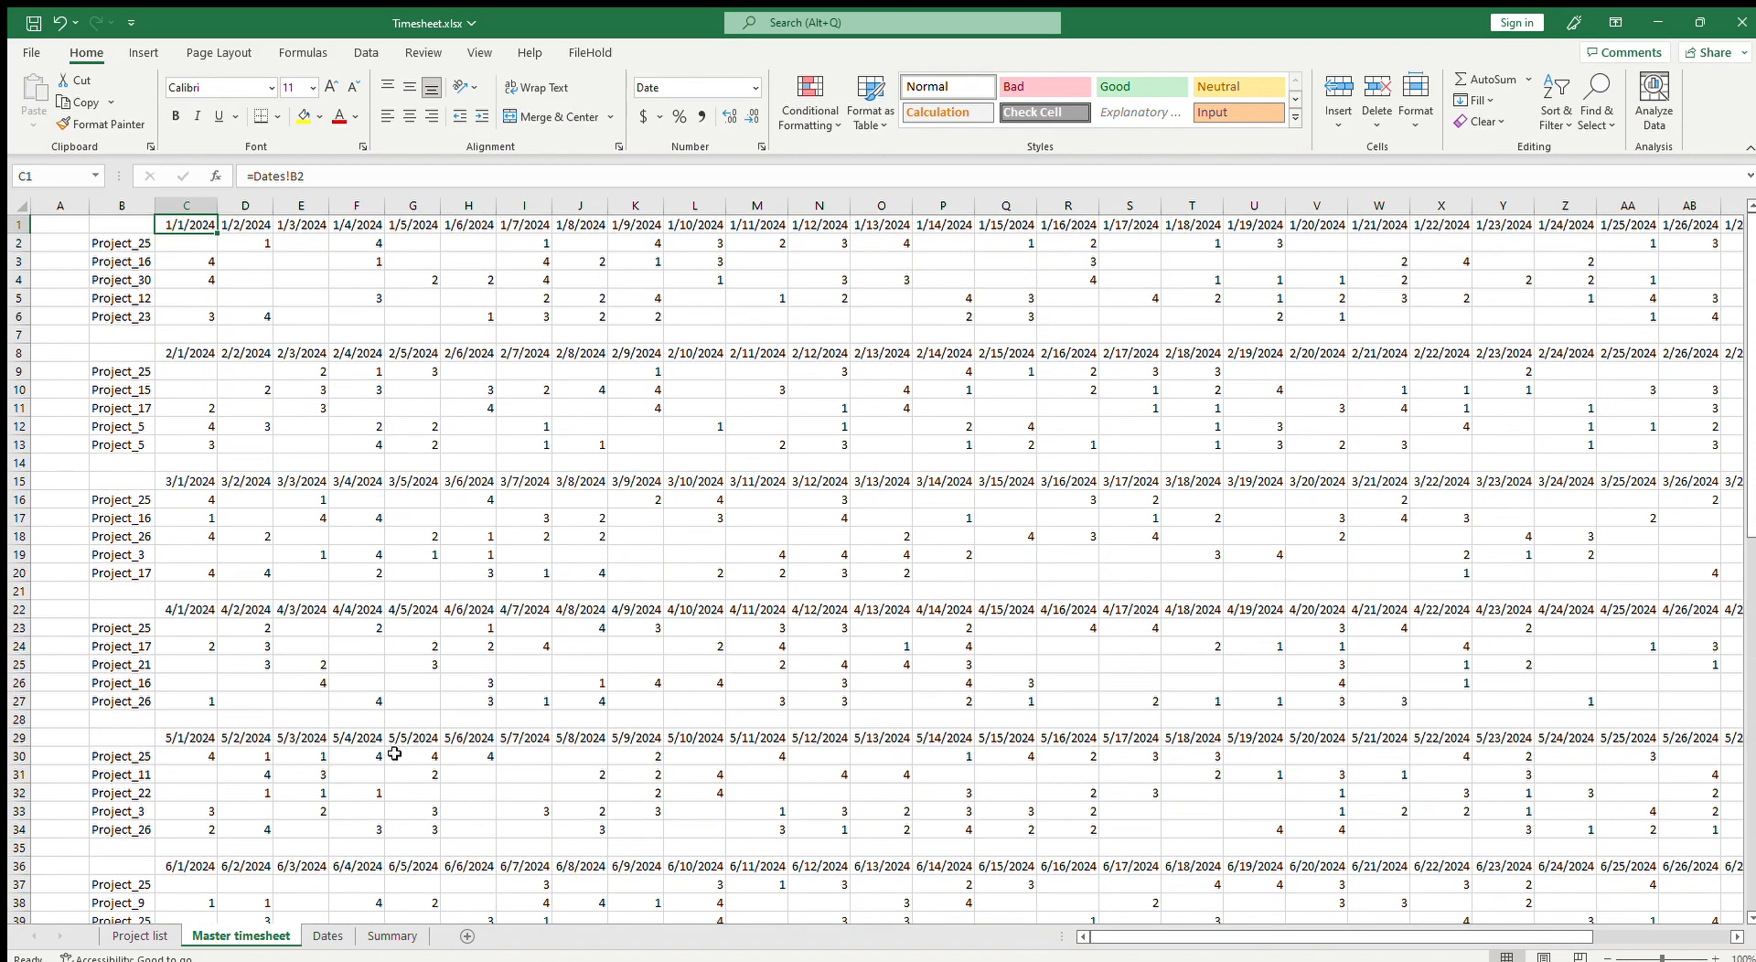
left_click(126, 943)
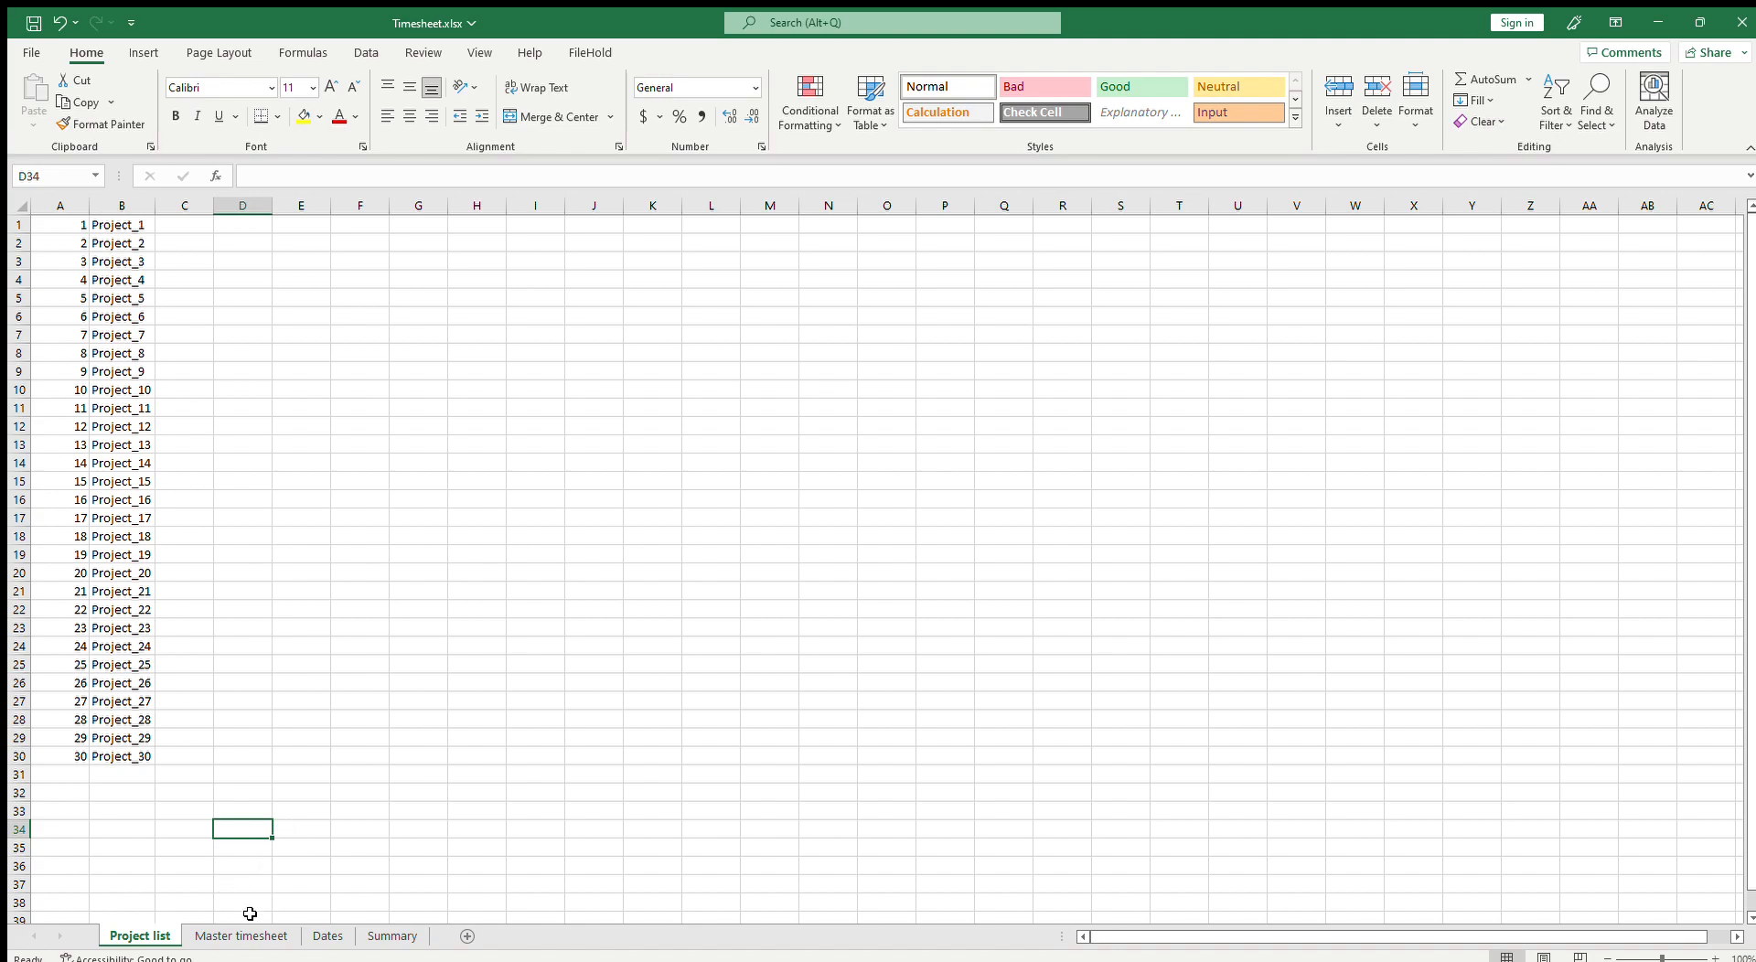
left_click(392, 936)
left_click(258, 320)
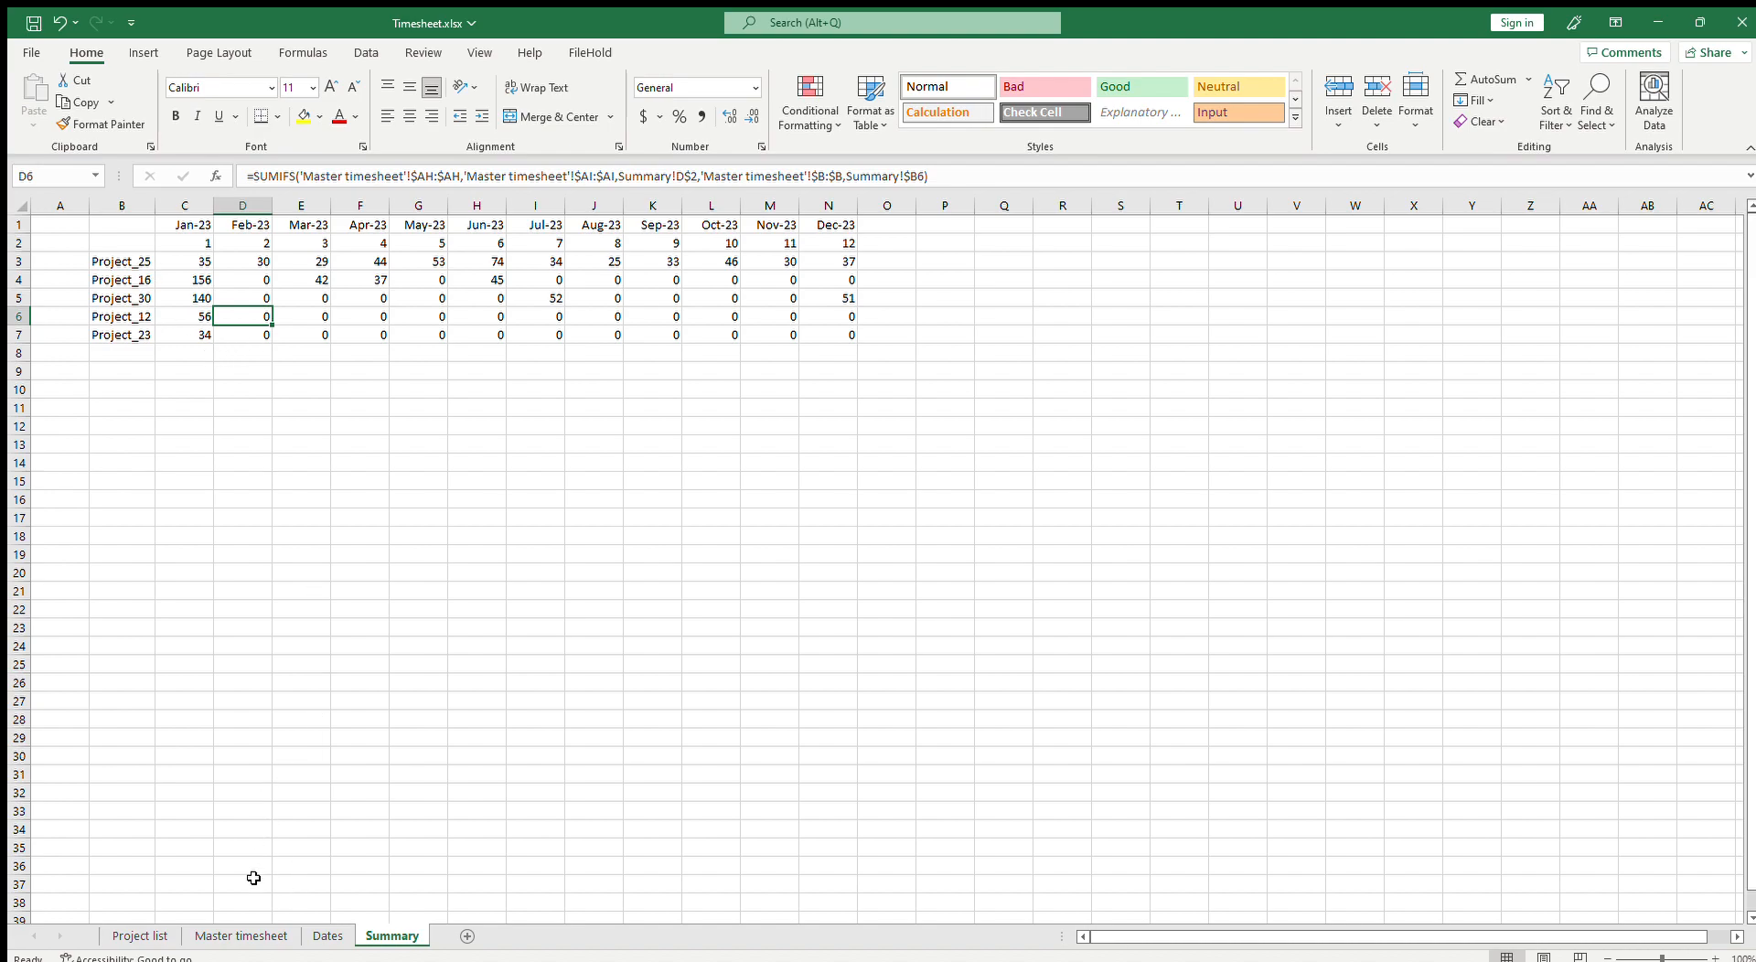
Step: Scroll through the Master timesheet's monthly blocks down to December and save the workbook
left_click(266, 943)
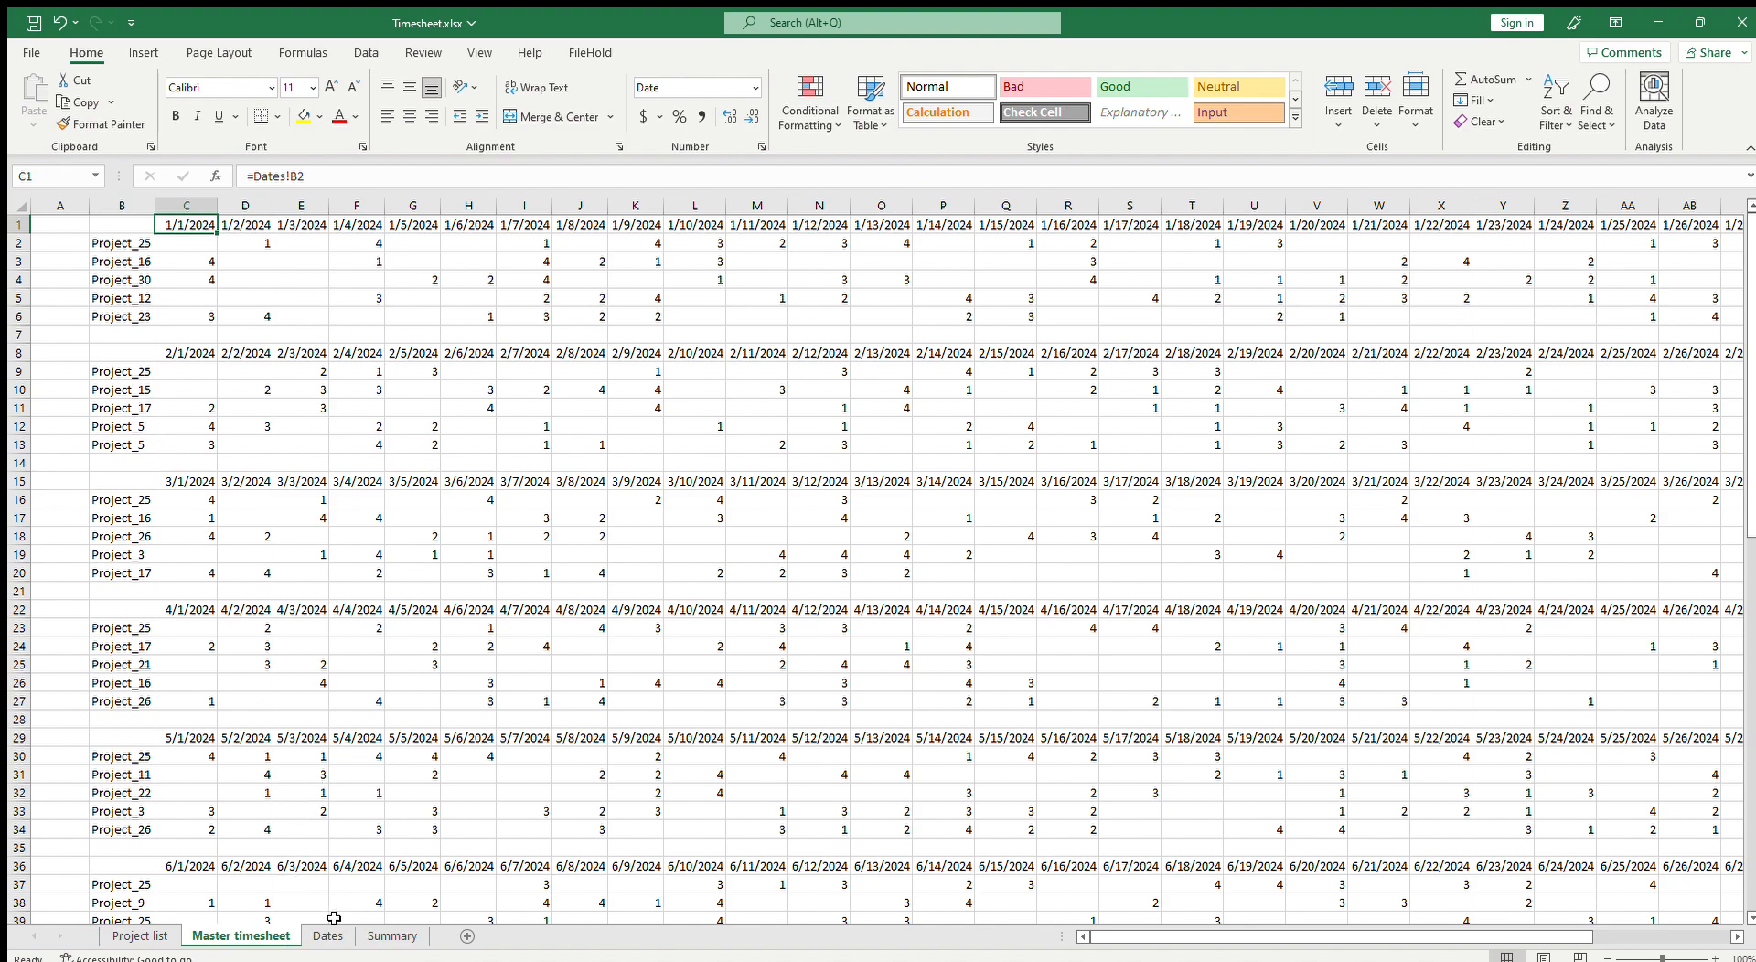
scroll(1098, 356, "down", 11)
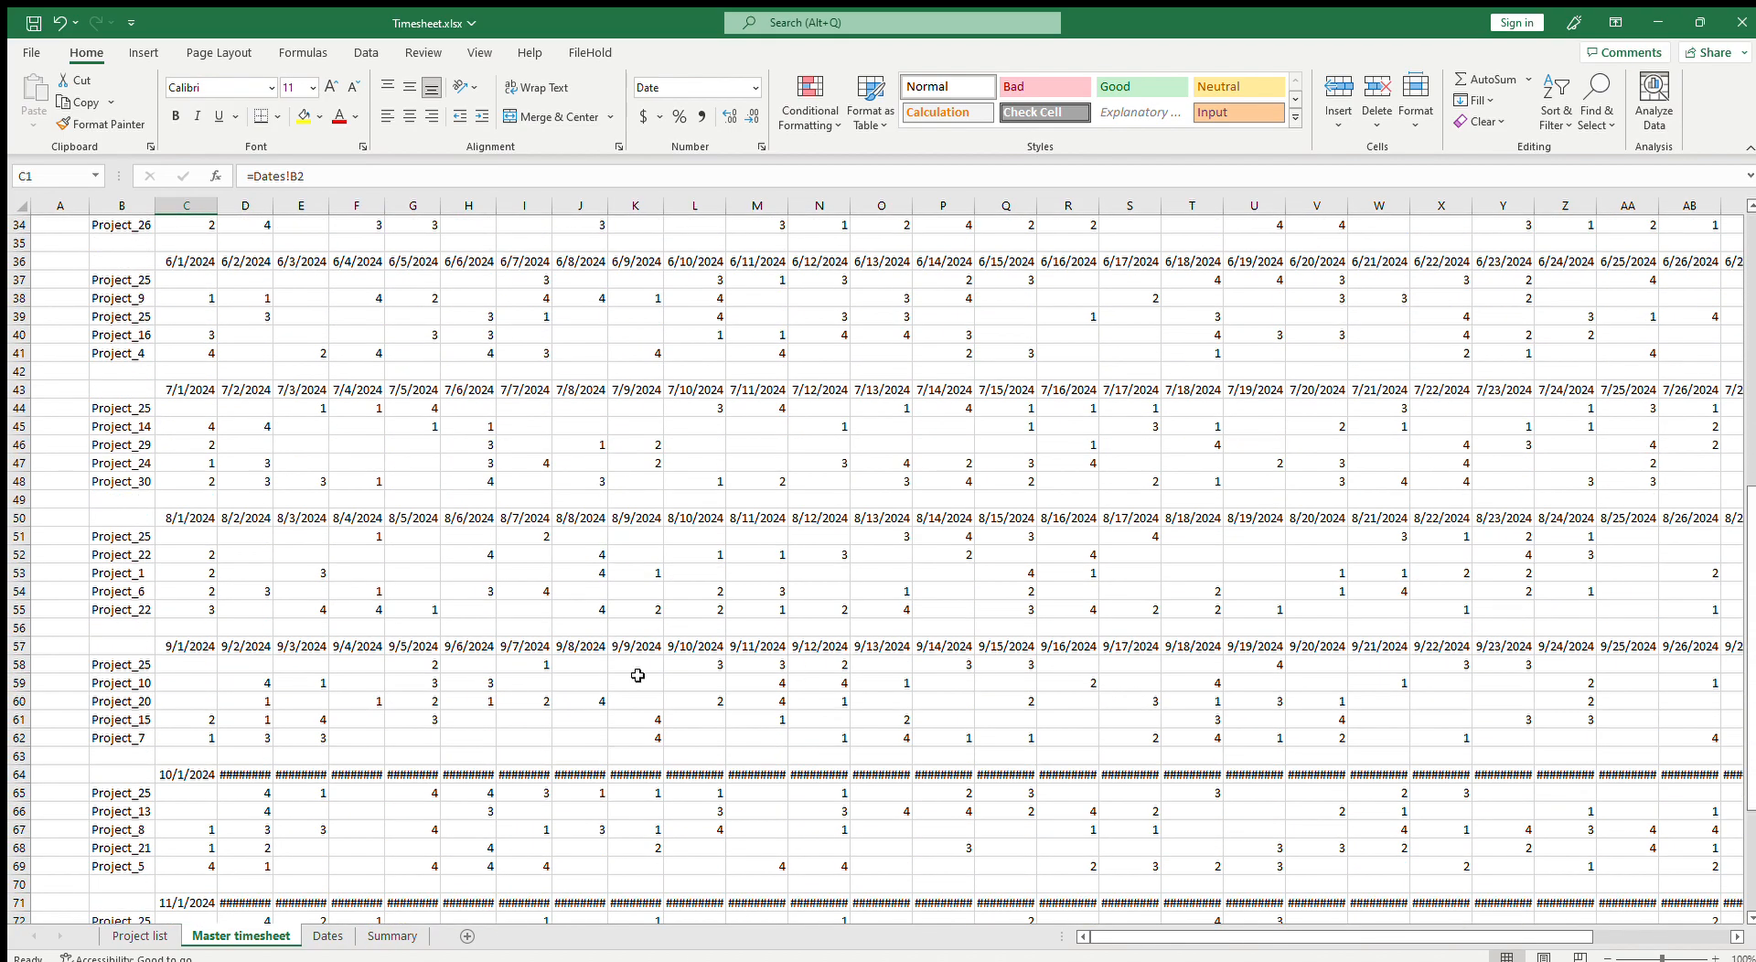
scroll(798, 674, "down", 5)
left_click(135, 851)
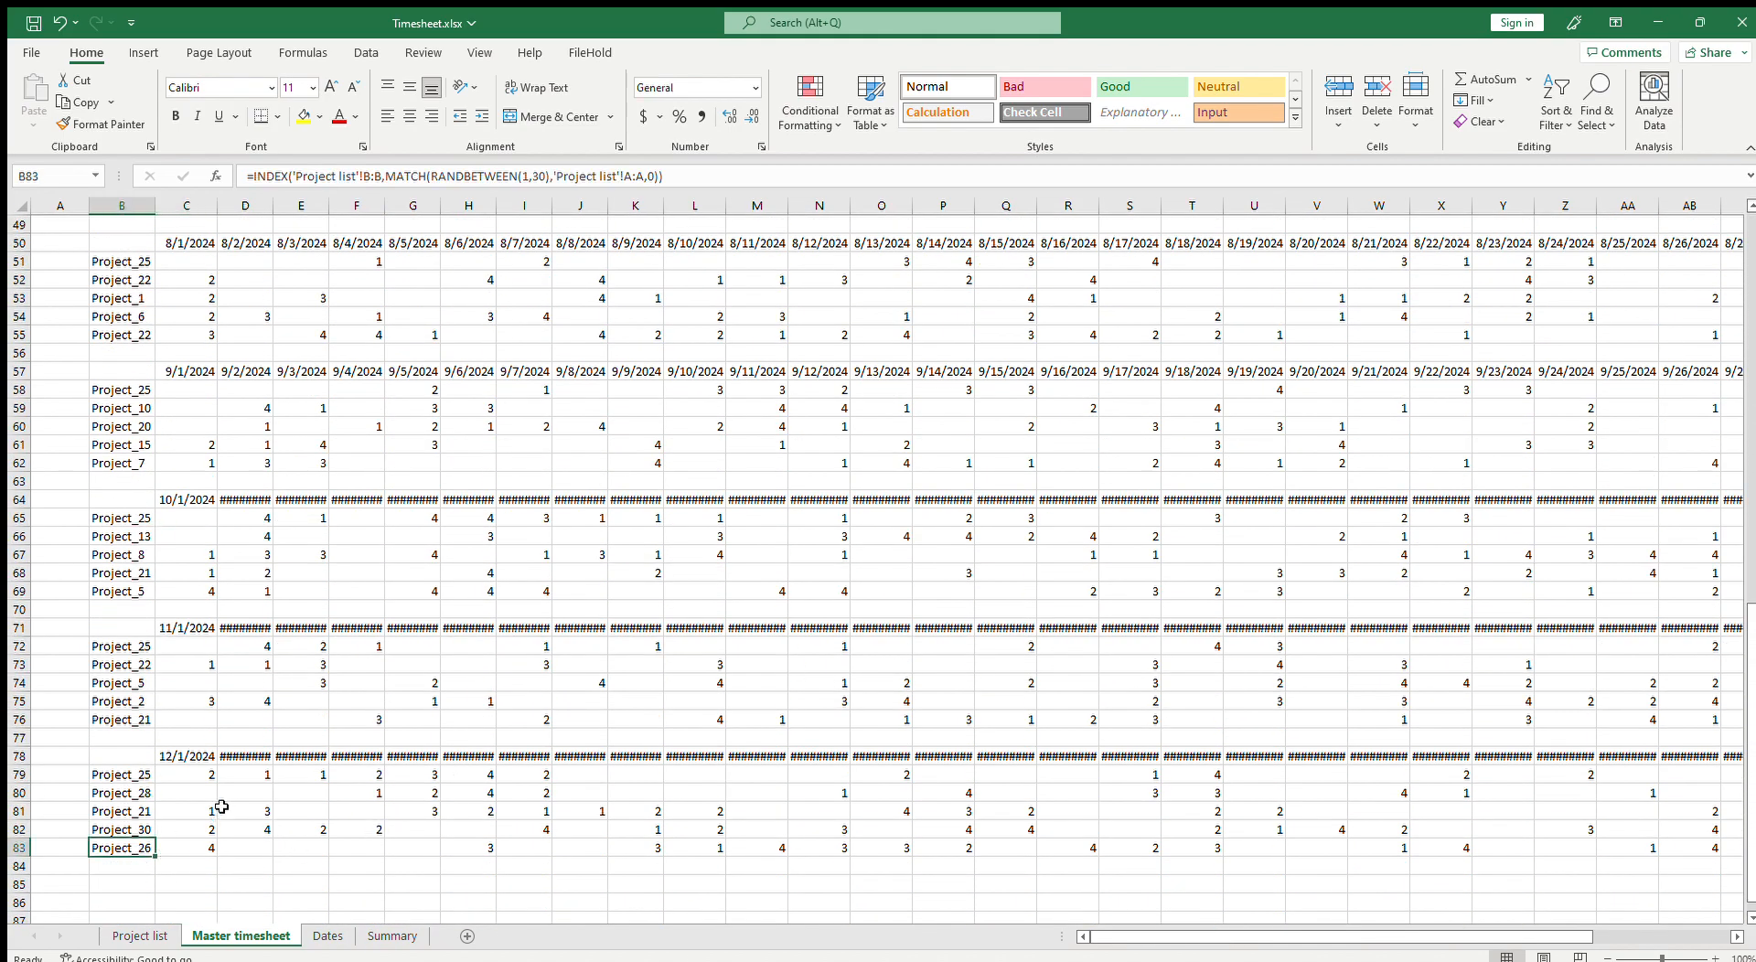
scroll(151, 812, "up", 16)
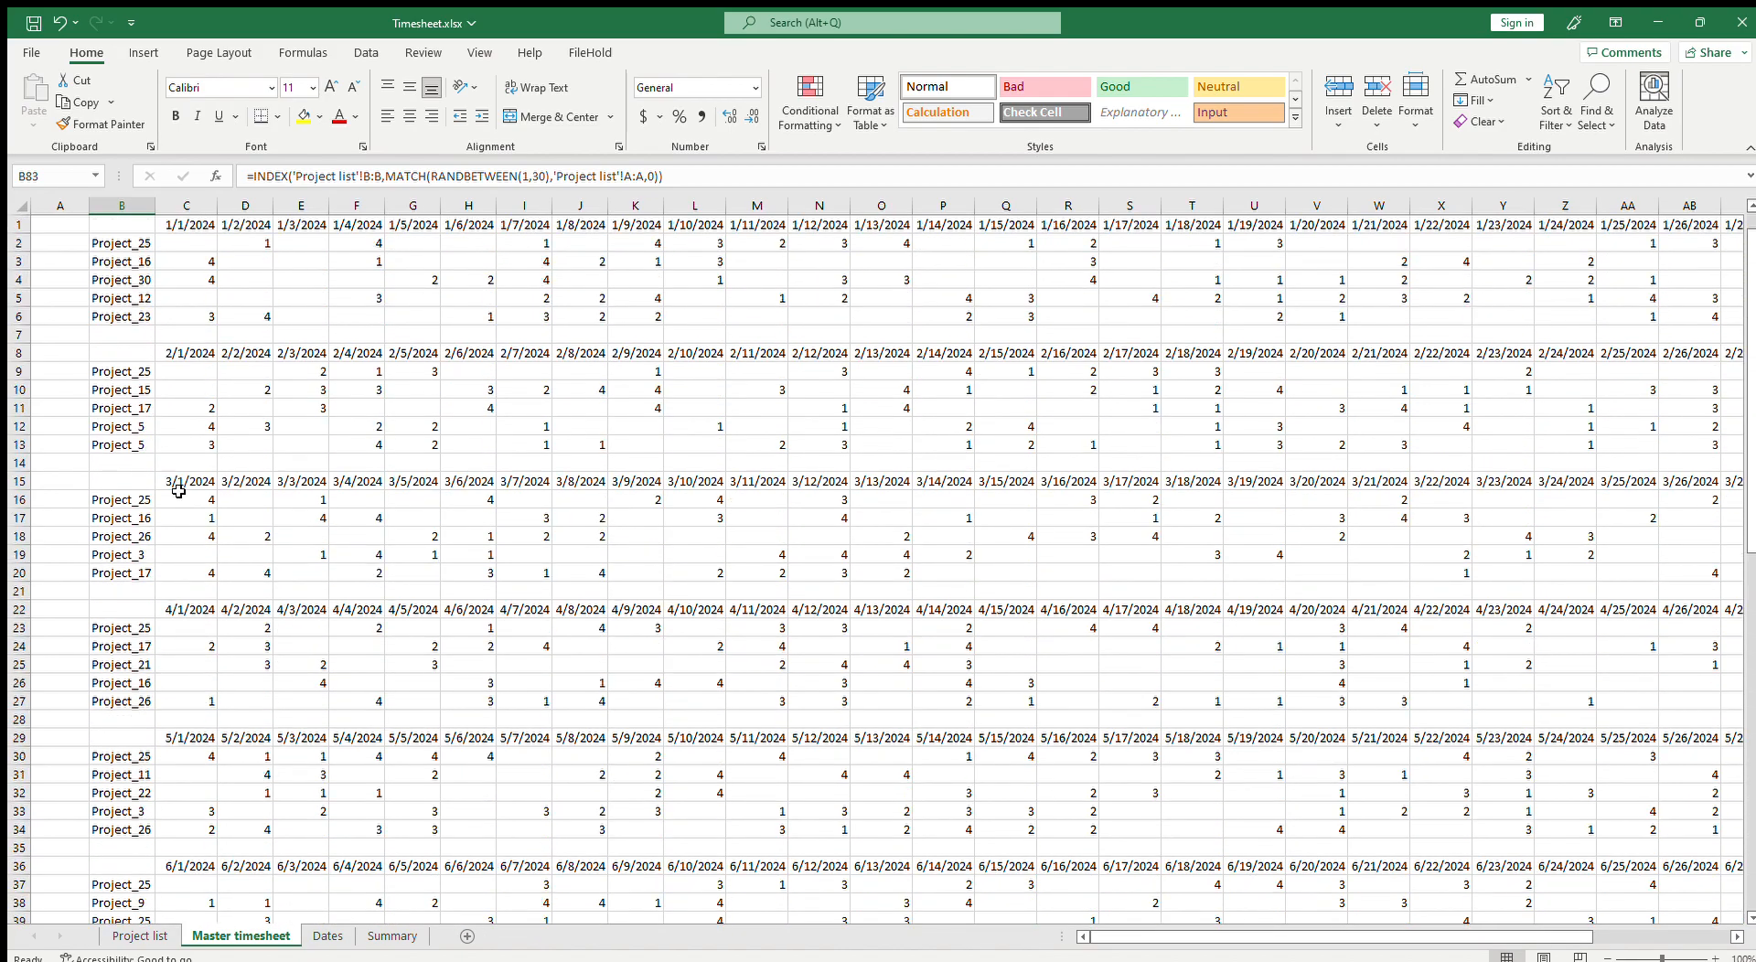
scroll(138, 277, "down", 11)
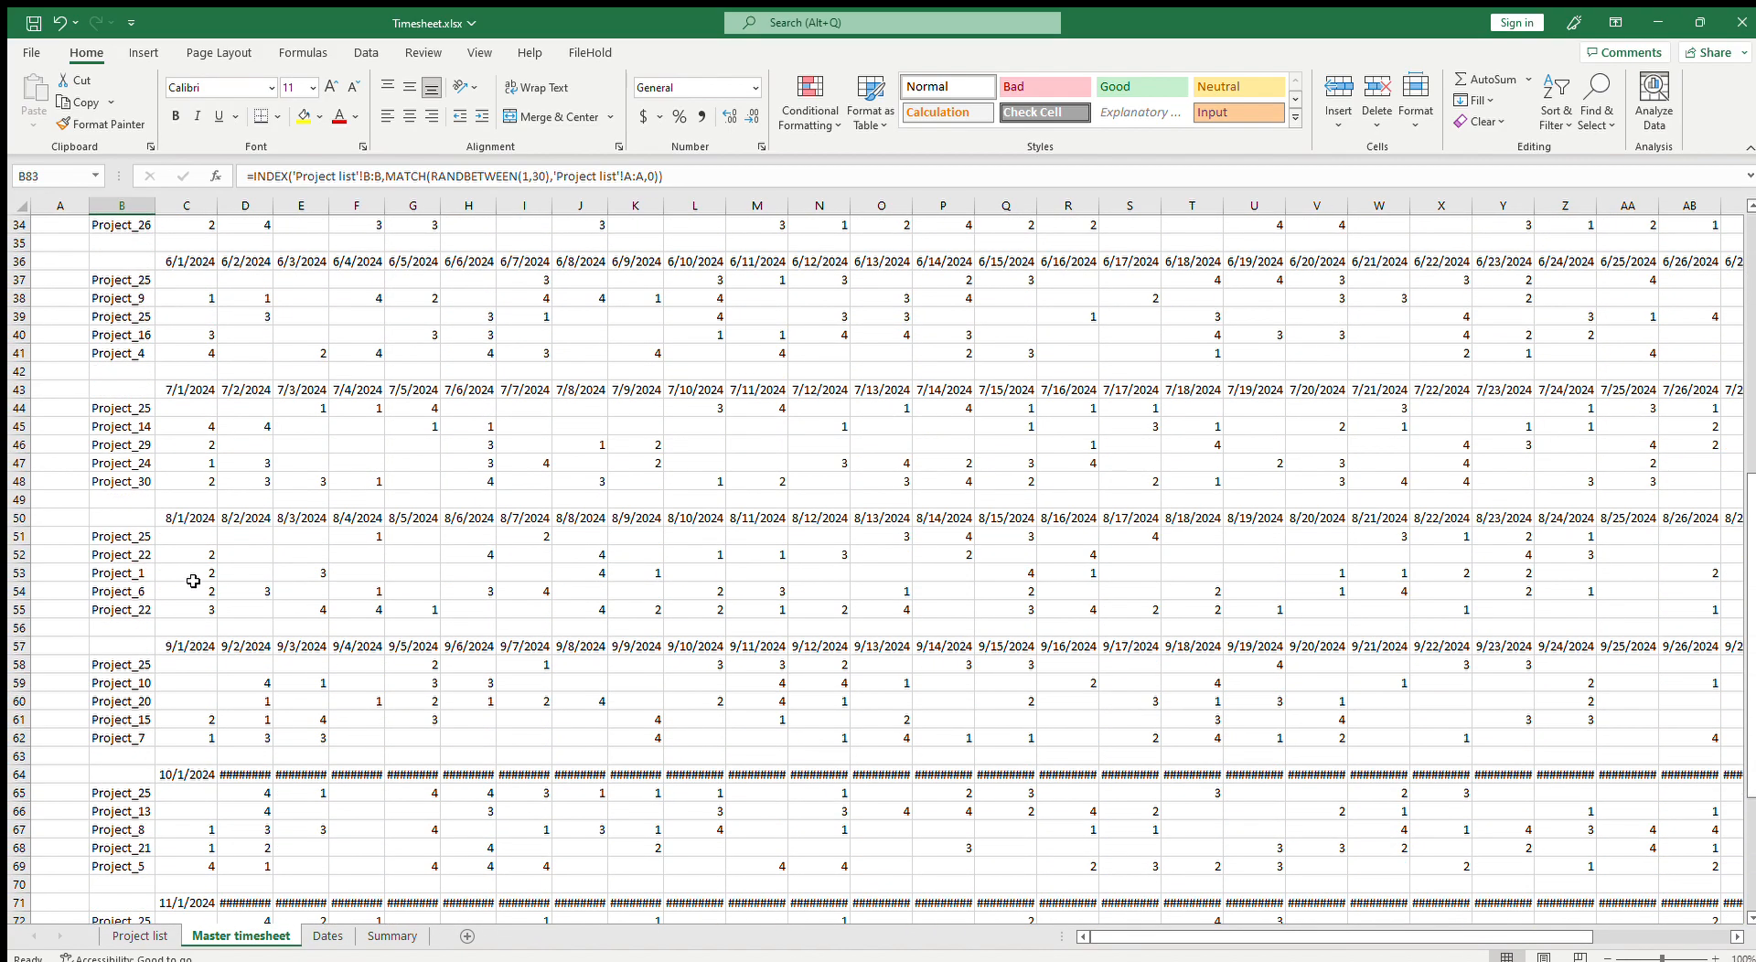
scroll(530, 775, "down", 6)
left_click(468, 682)
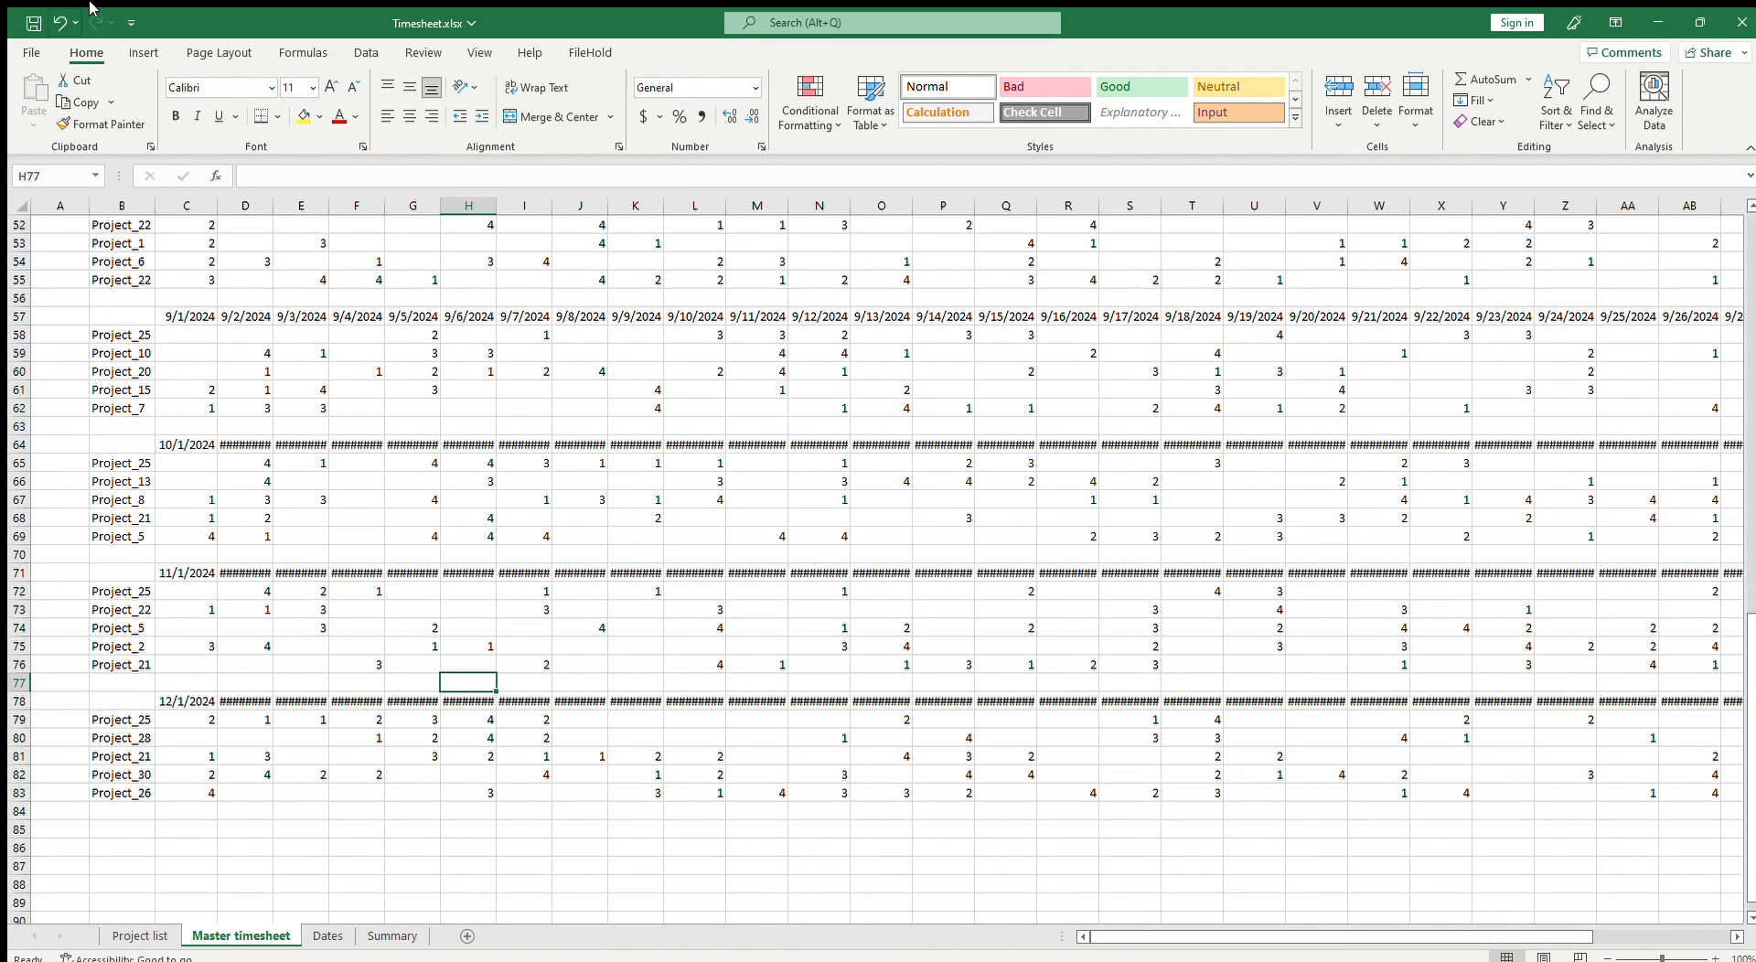
left_click(33, 24)
scroll(577, 643, "up", 15)
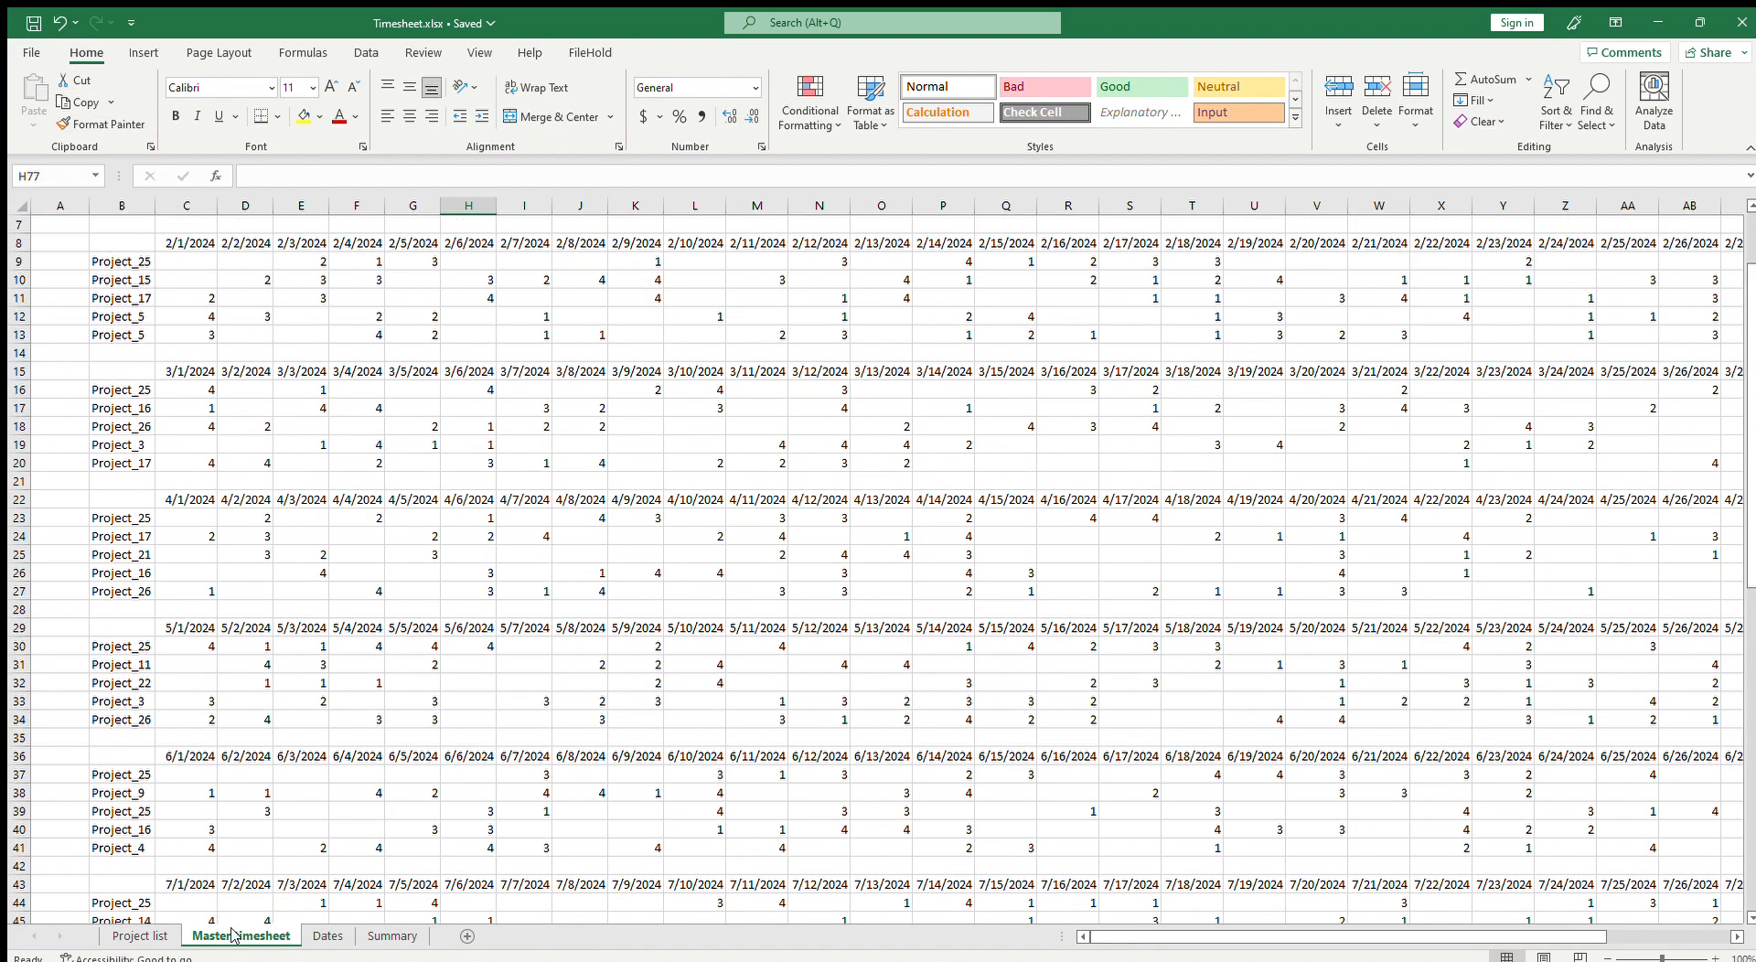
scroll(256, 915, "up", 2)
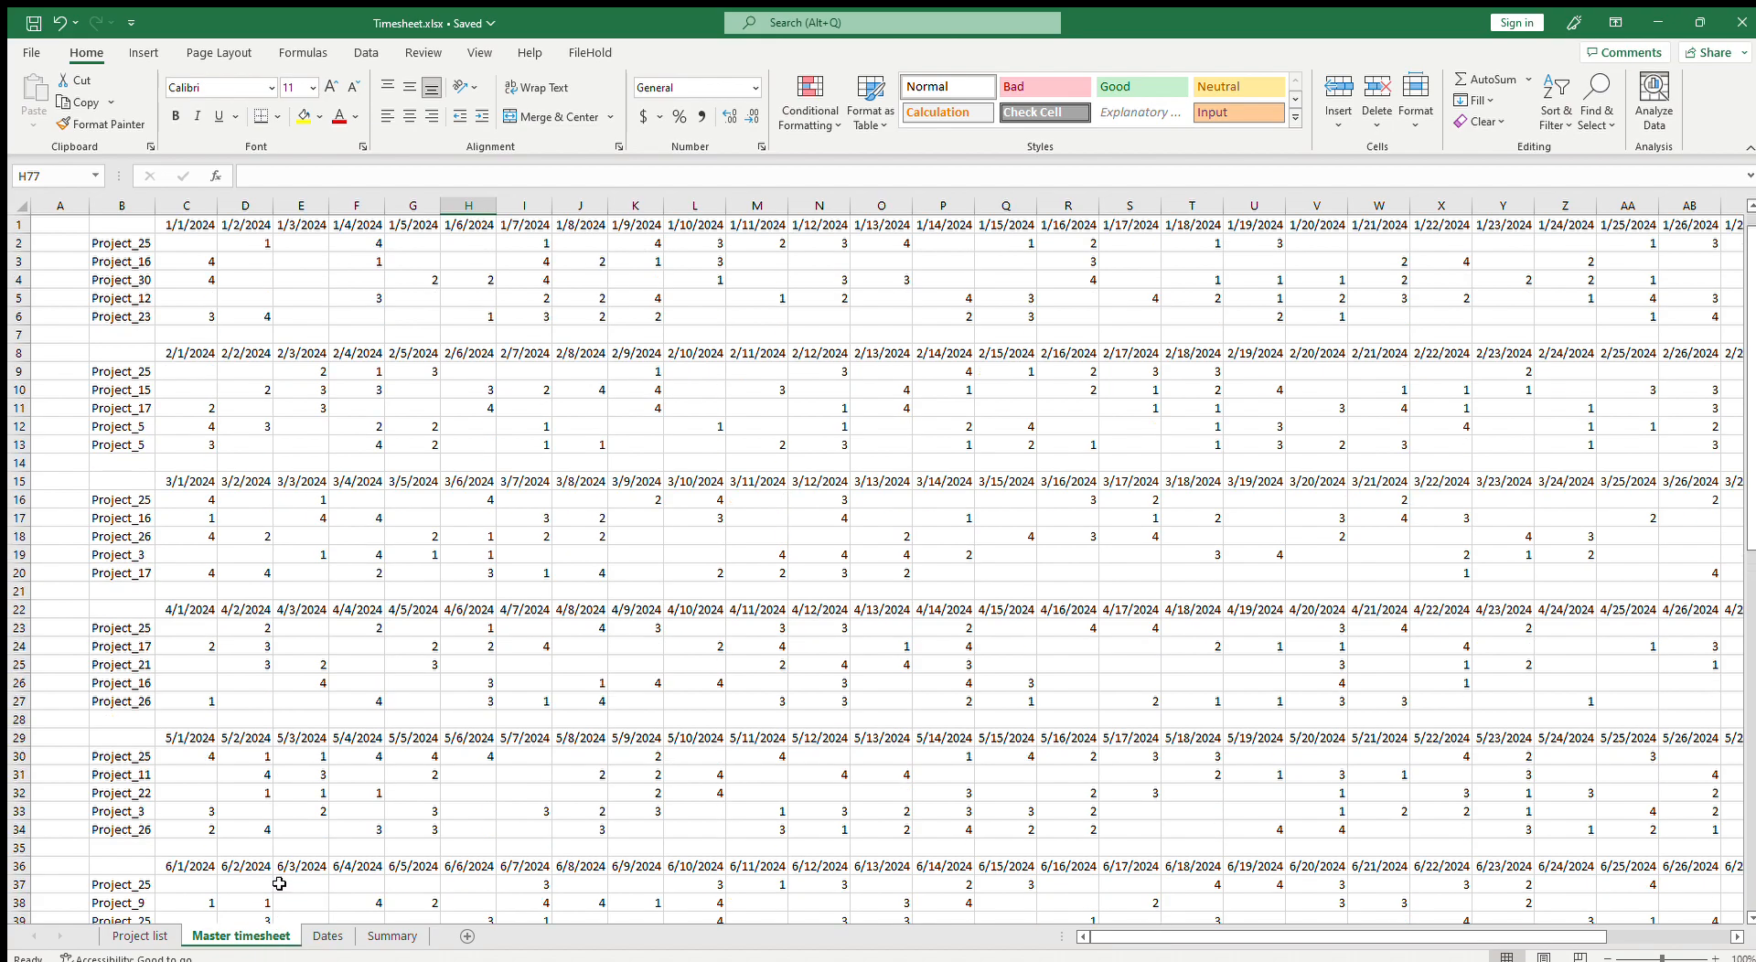
Step: Copy the February block's project and hour rows B9:AI13 onto the January block starting at B2, then save
left_click_drag(128, 370, 1720, 447)
key("ctrl+c")
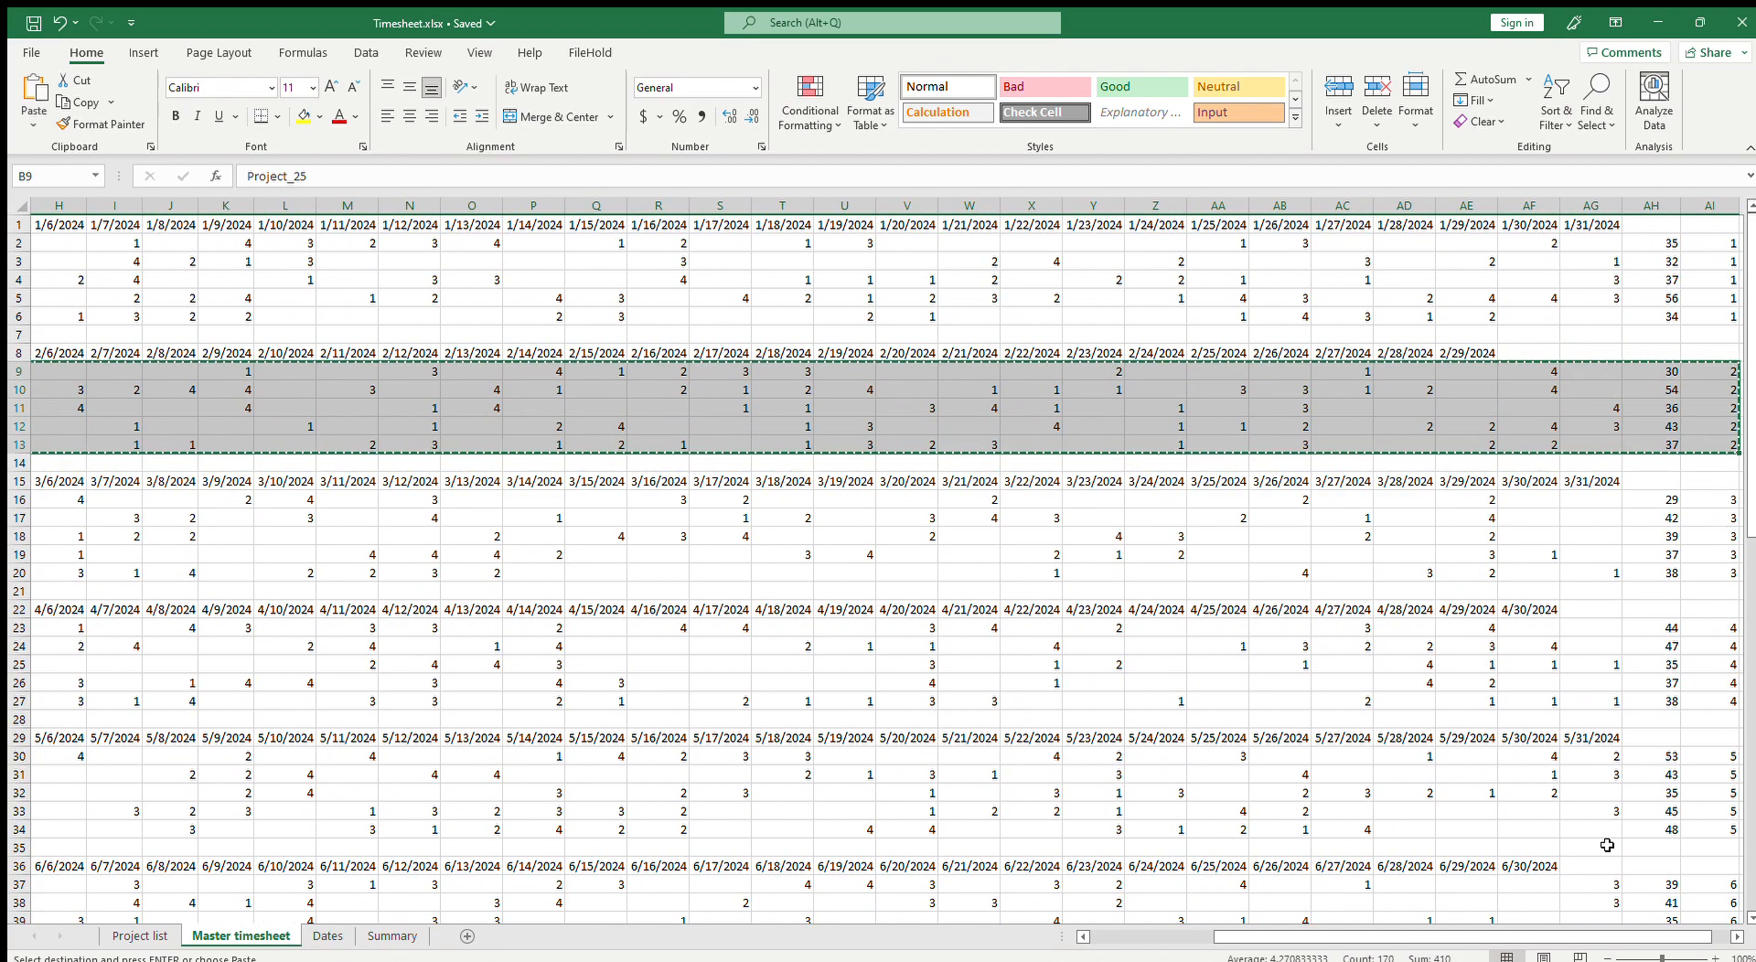
scroll(1608, 835, "left", 3)
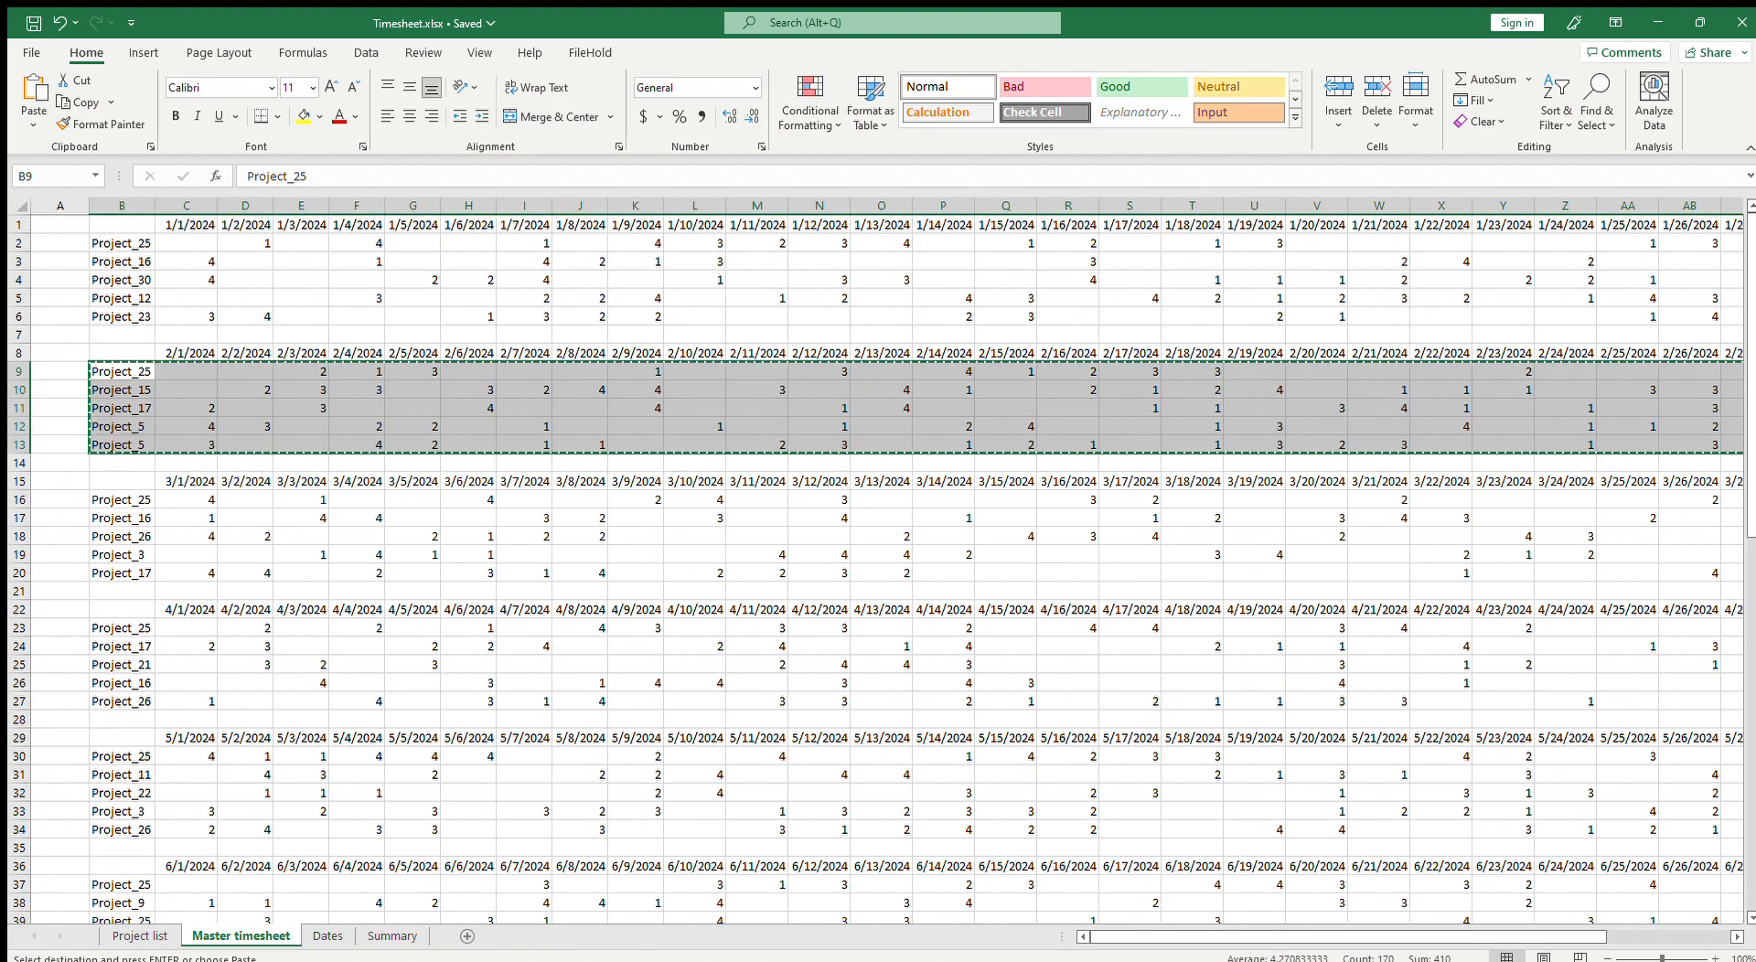
left_click(122, 242)
key("ctrl+v")
left_click(263, 281)
key("Escape")
key("ctrl+s")
Step: Duplicate the Master timesheet sheet and move the Summary sheet next to Project list
left_click(457, 665)
left_click(644, 665)
left_click(942, 665)
left_click(1008, 666)
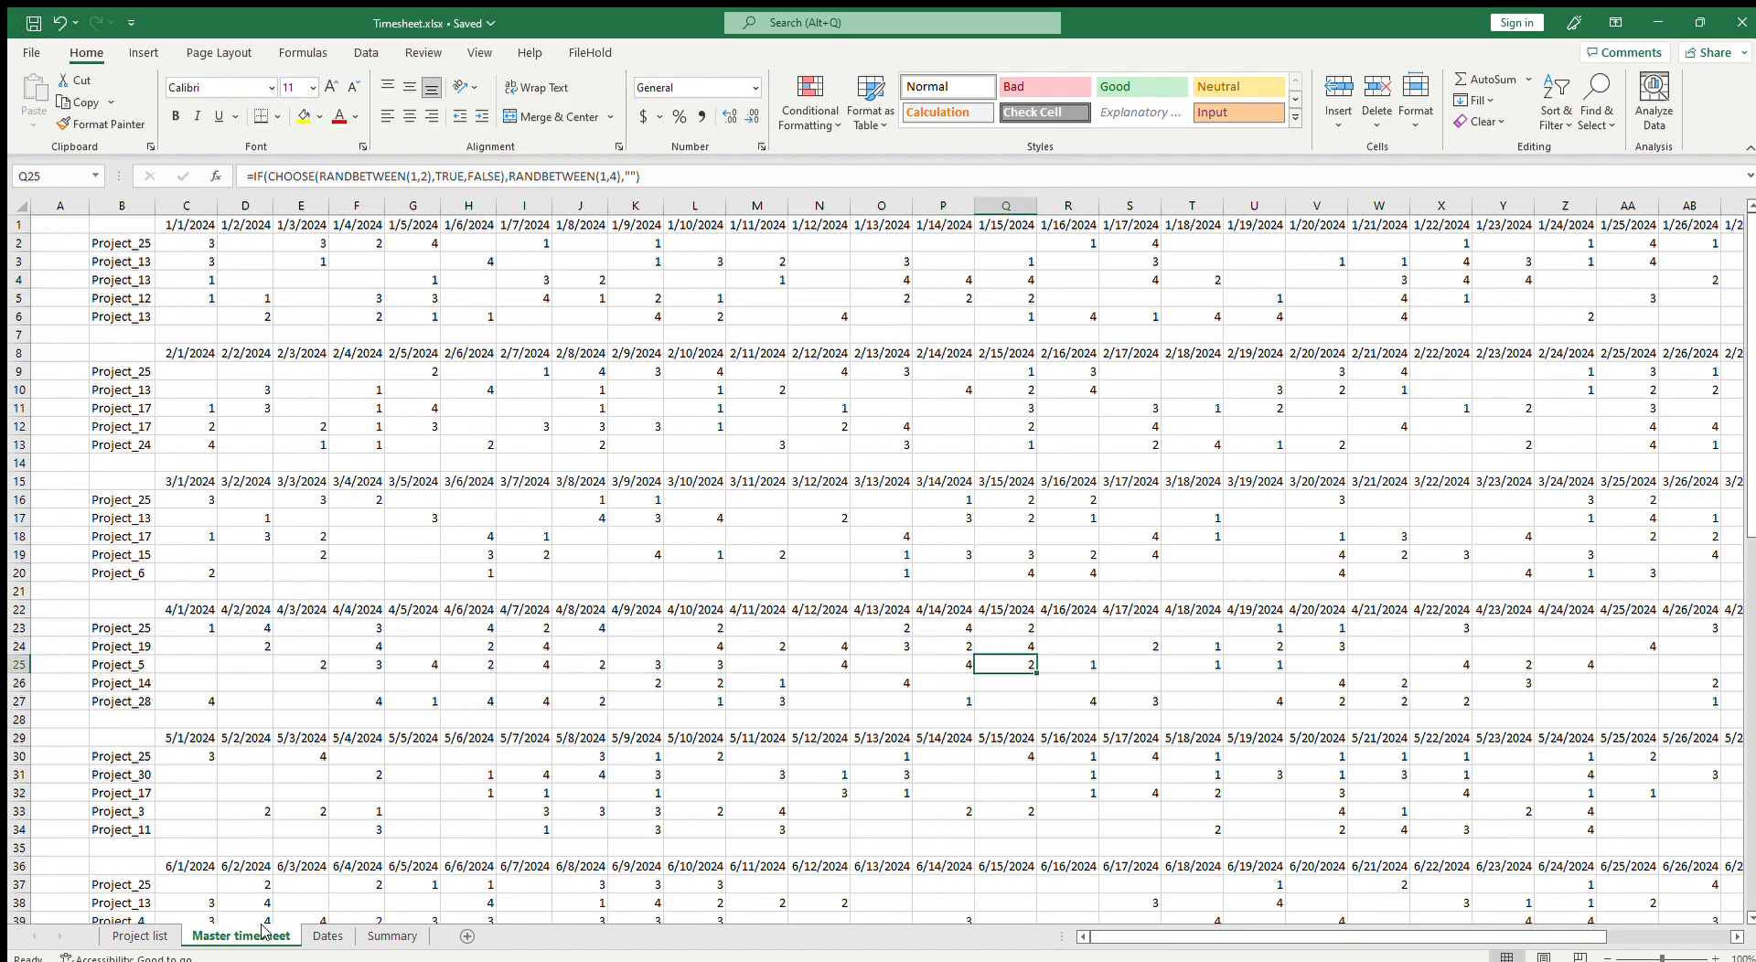
key("alt+F11")
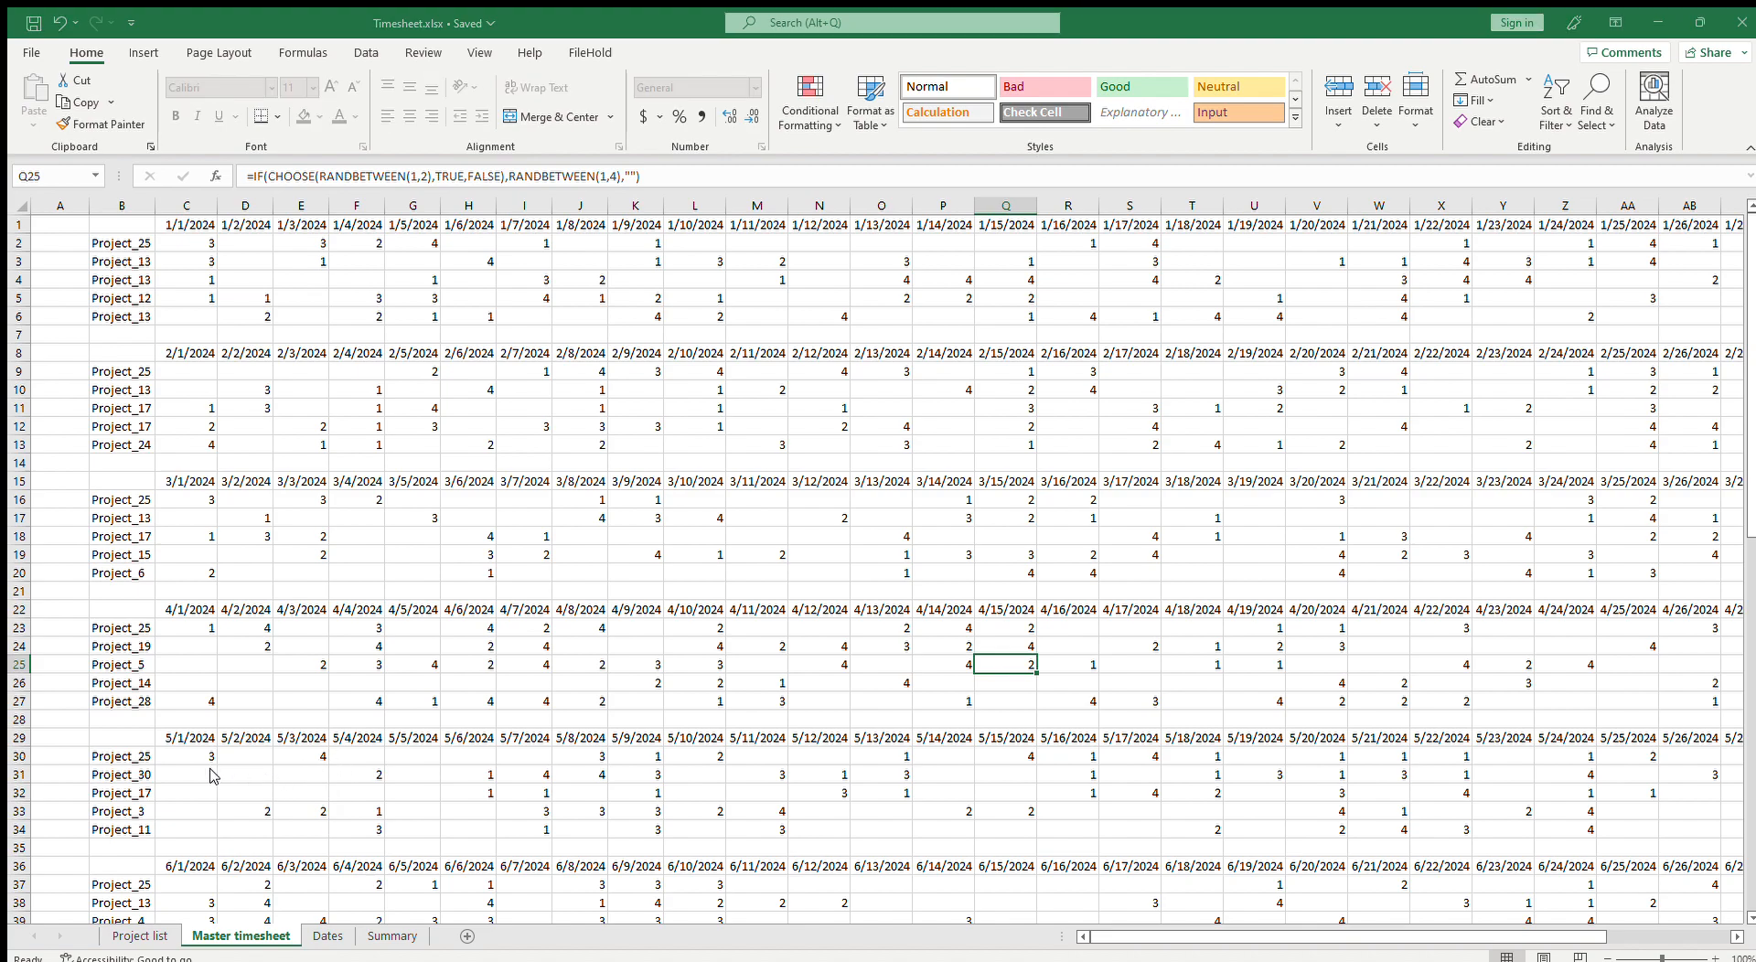
left_click(381, 899)
mouse_move(221, 936)
left_mouse_down()
mouse_move(330, 940)
mouse_move(211, 942)
left_mouse_up()
left_click(531, 936)
left_click(355, 928)
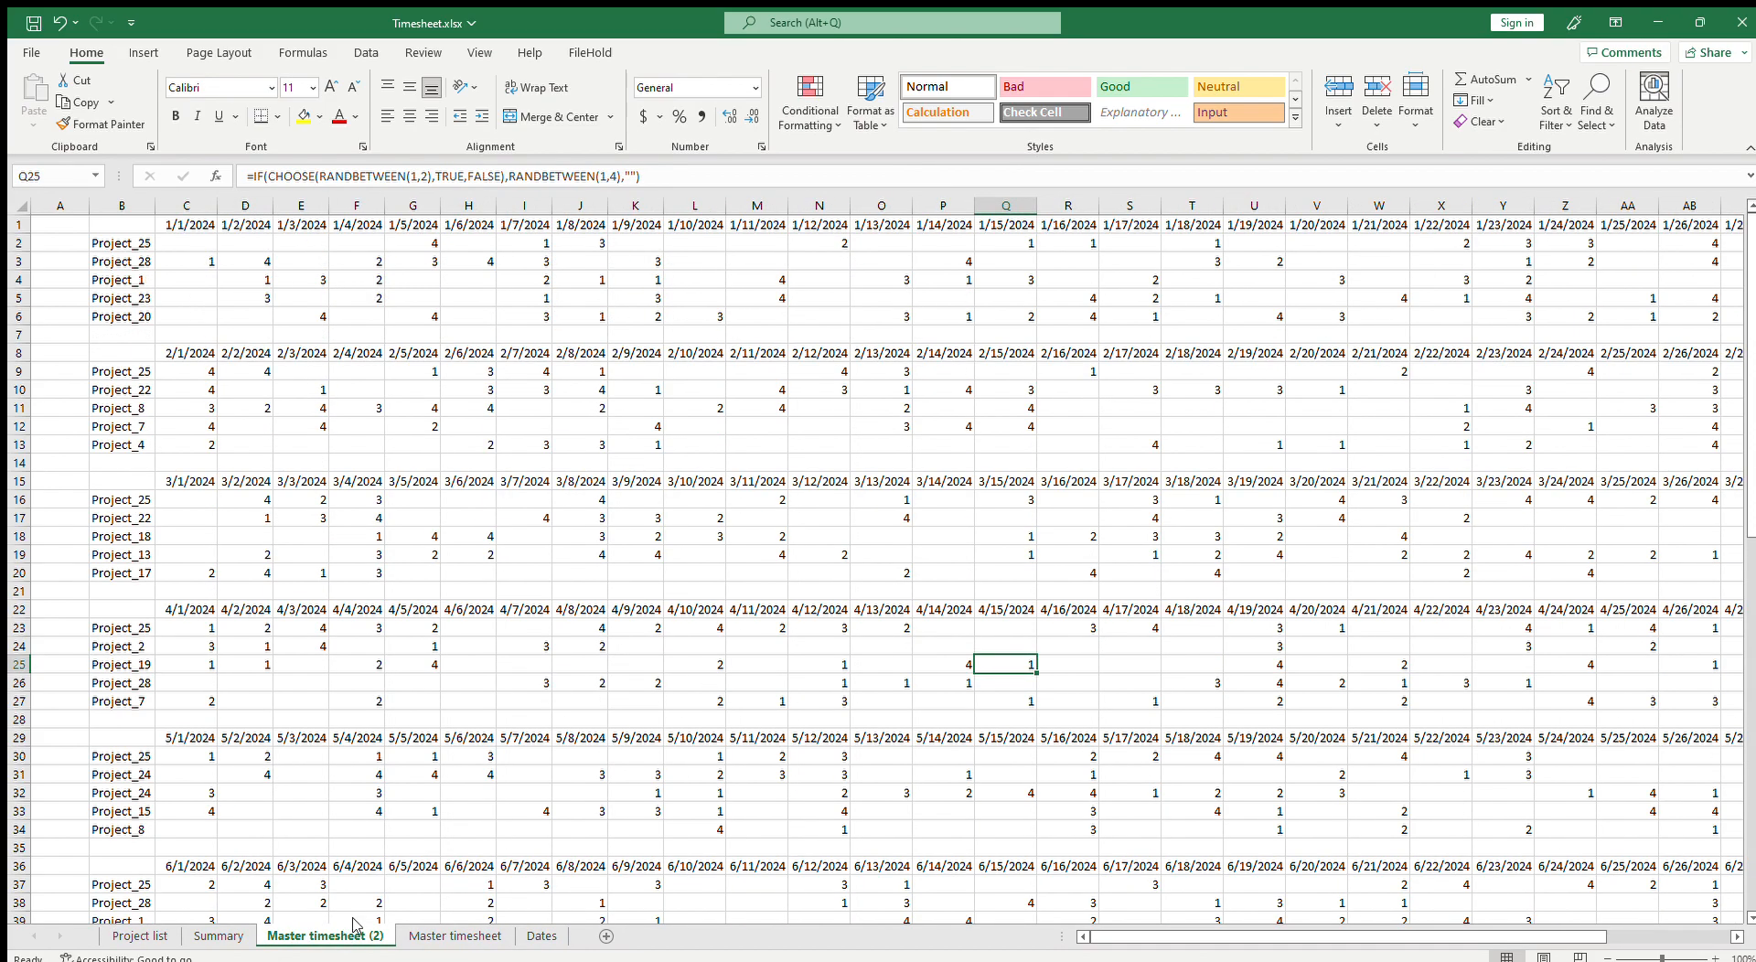
Step: Rename the duplicated timesheet sheet as Employee One
left_click(410, 752)
type("Employ")
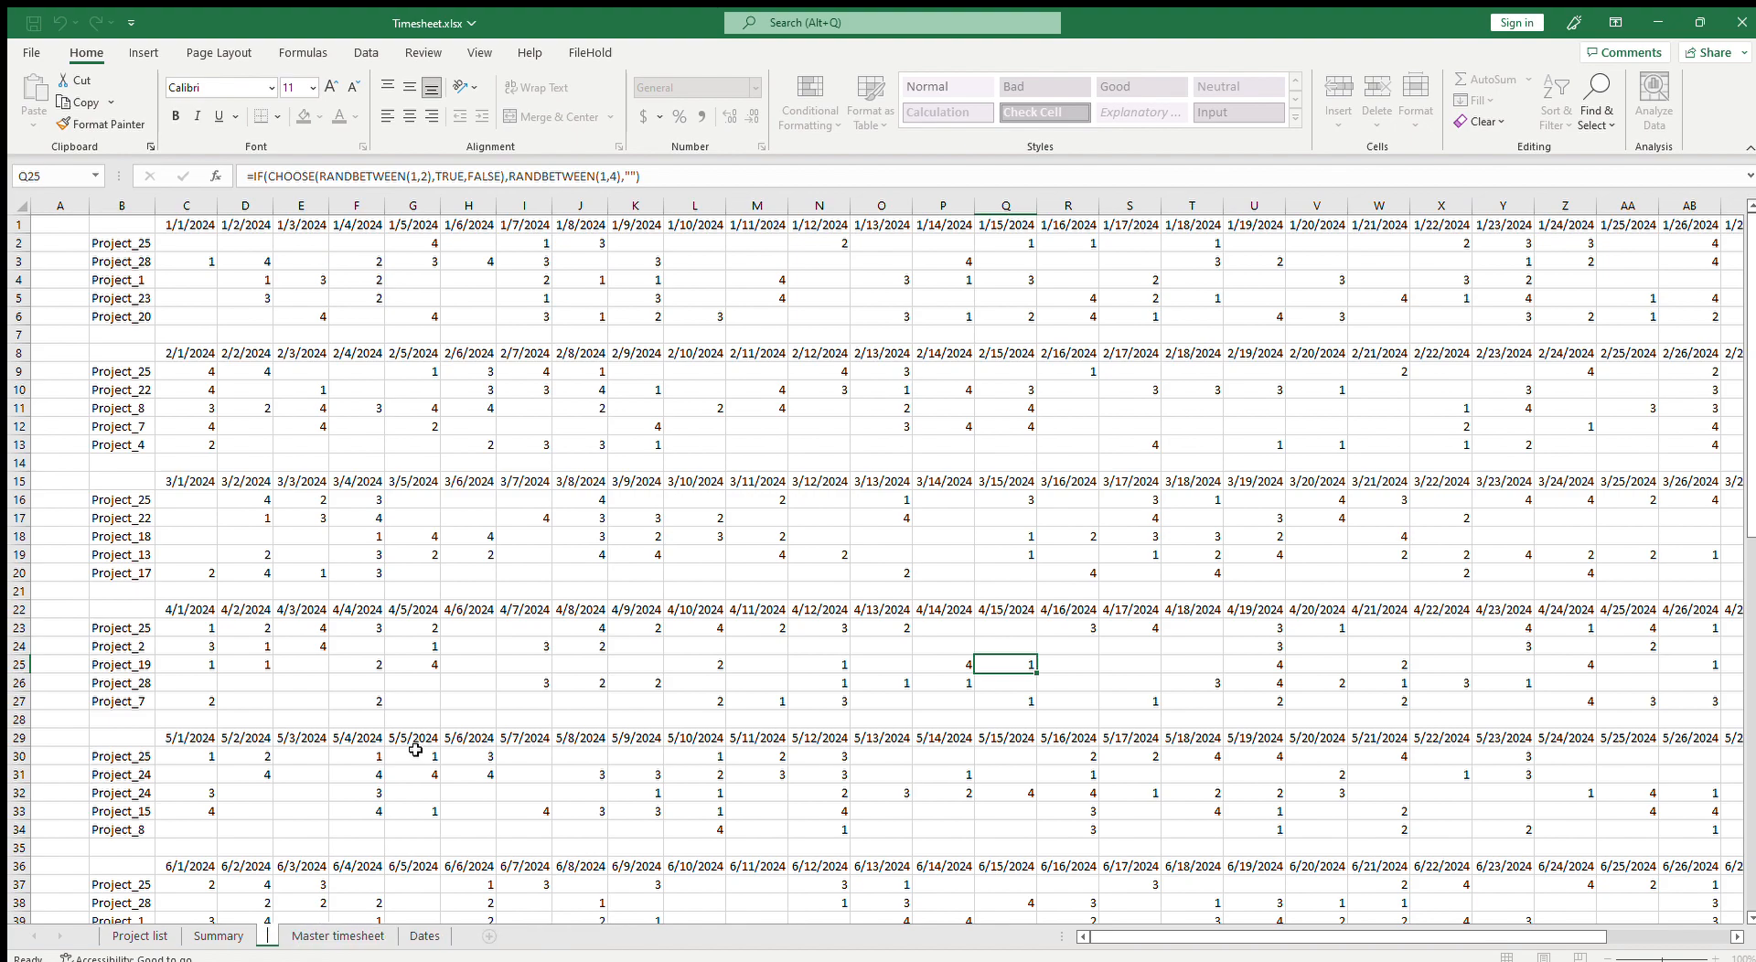
type("ee")
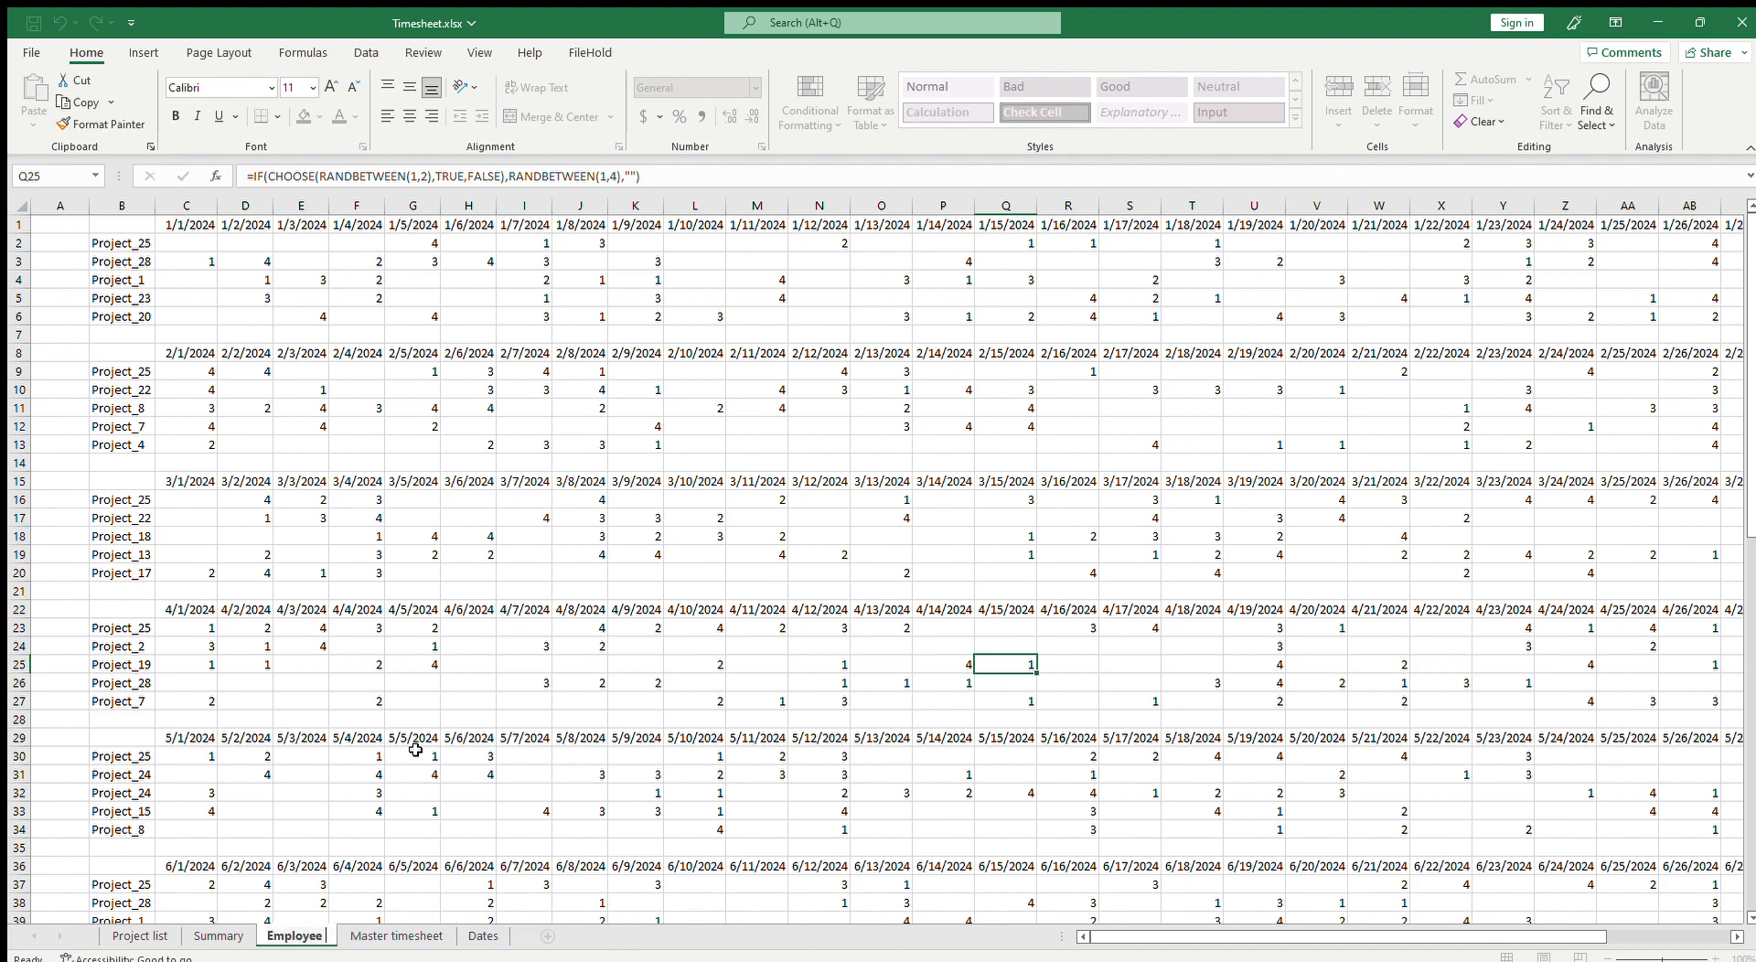
type(" One")
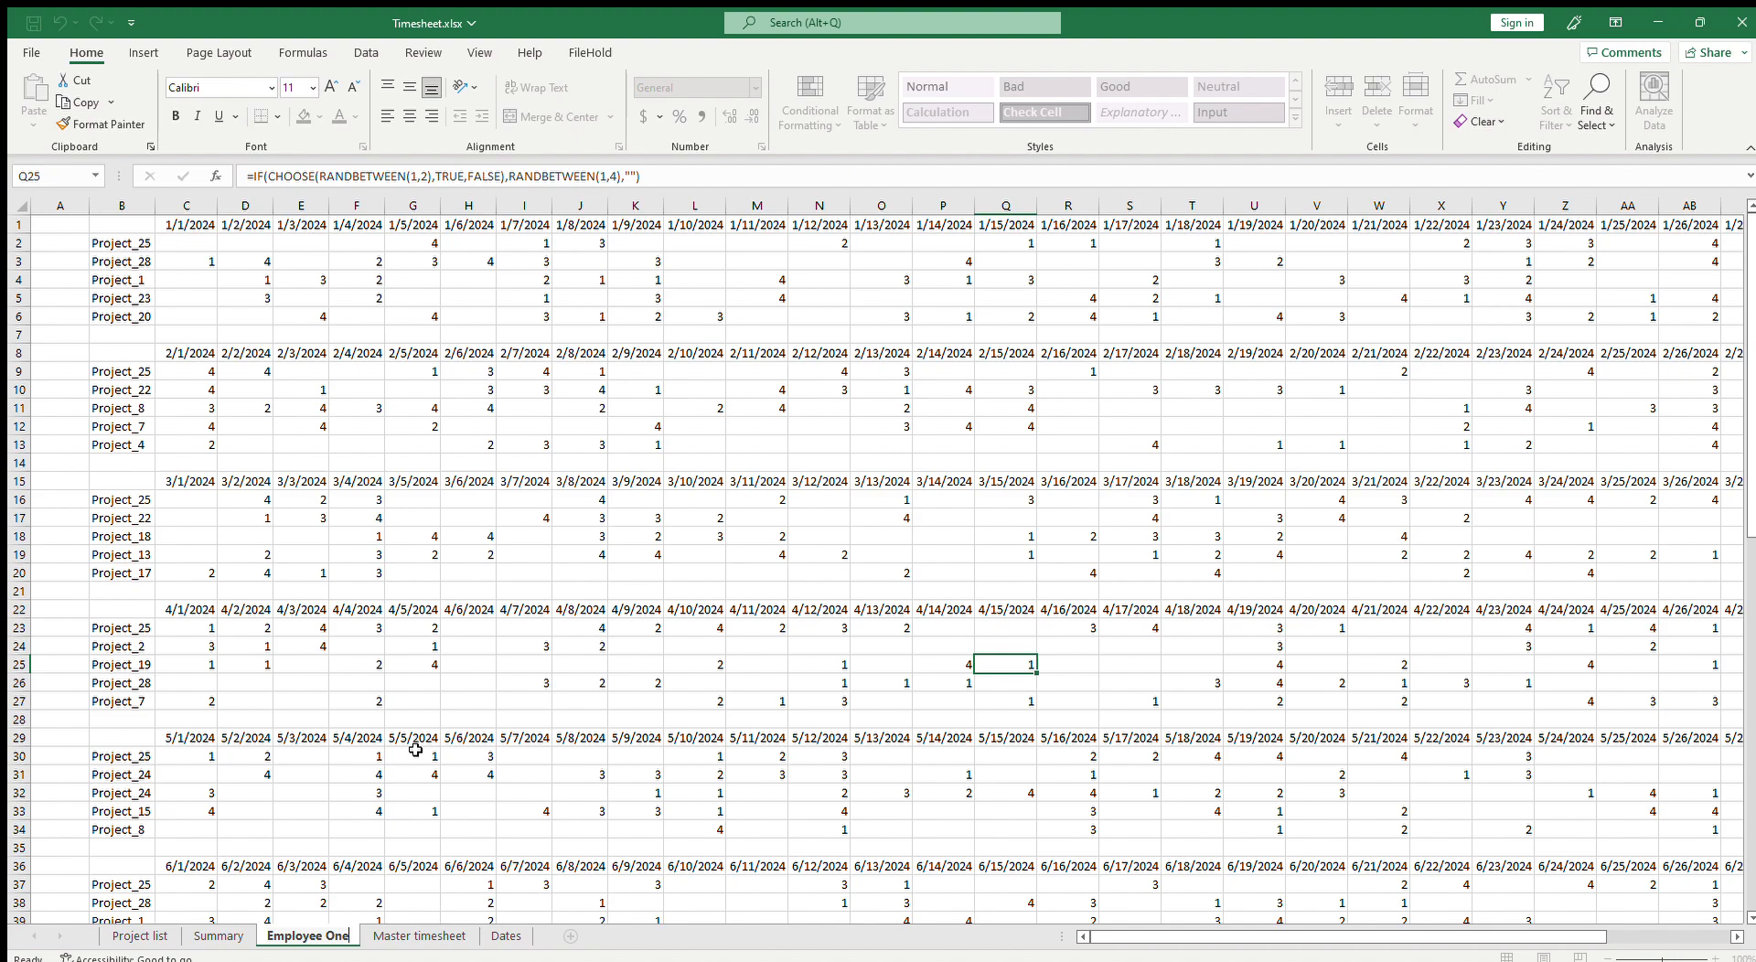
key("Return")
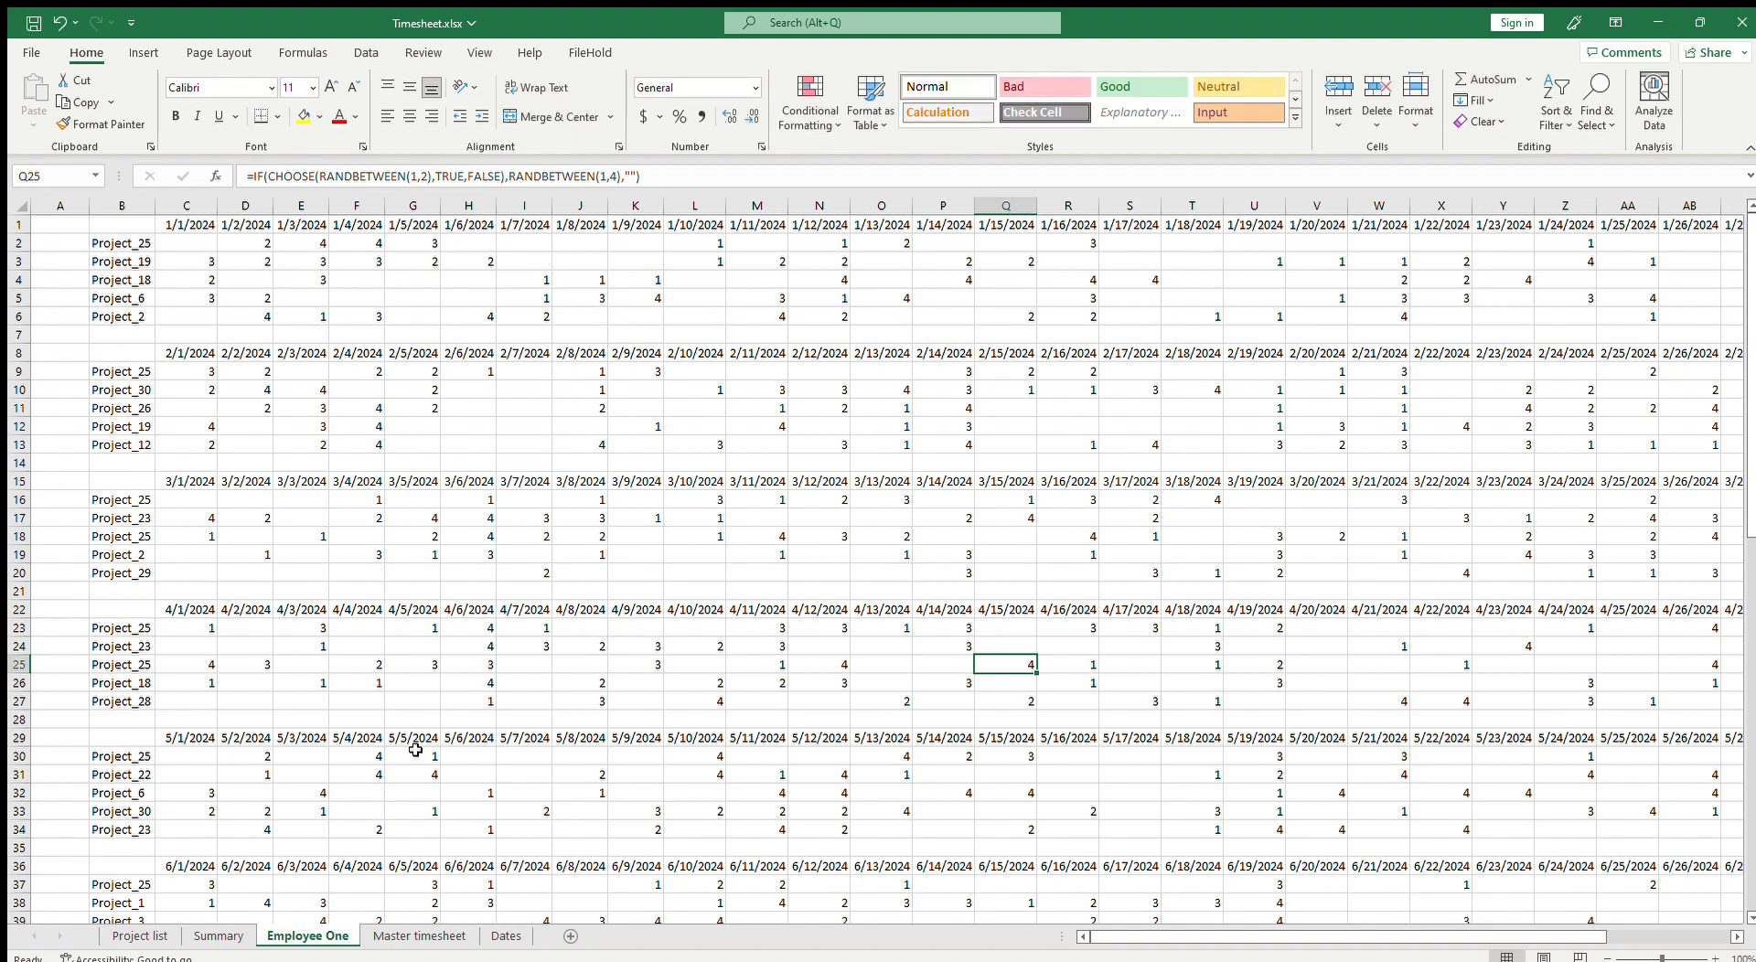
Step: Point the Summary SUMIFS formulas in C3:N7 at the Employee One sheet instead of Master timesheet
left_click(207, 932)
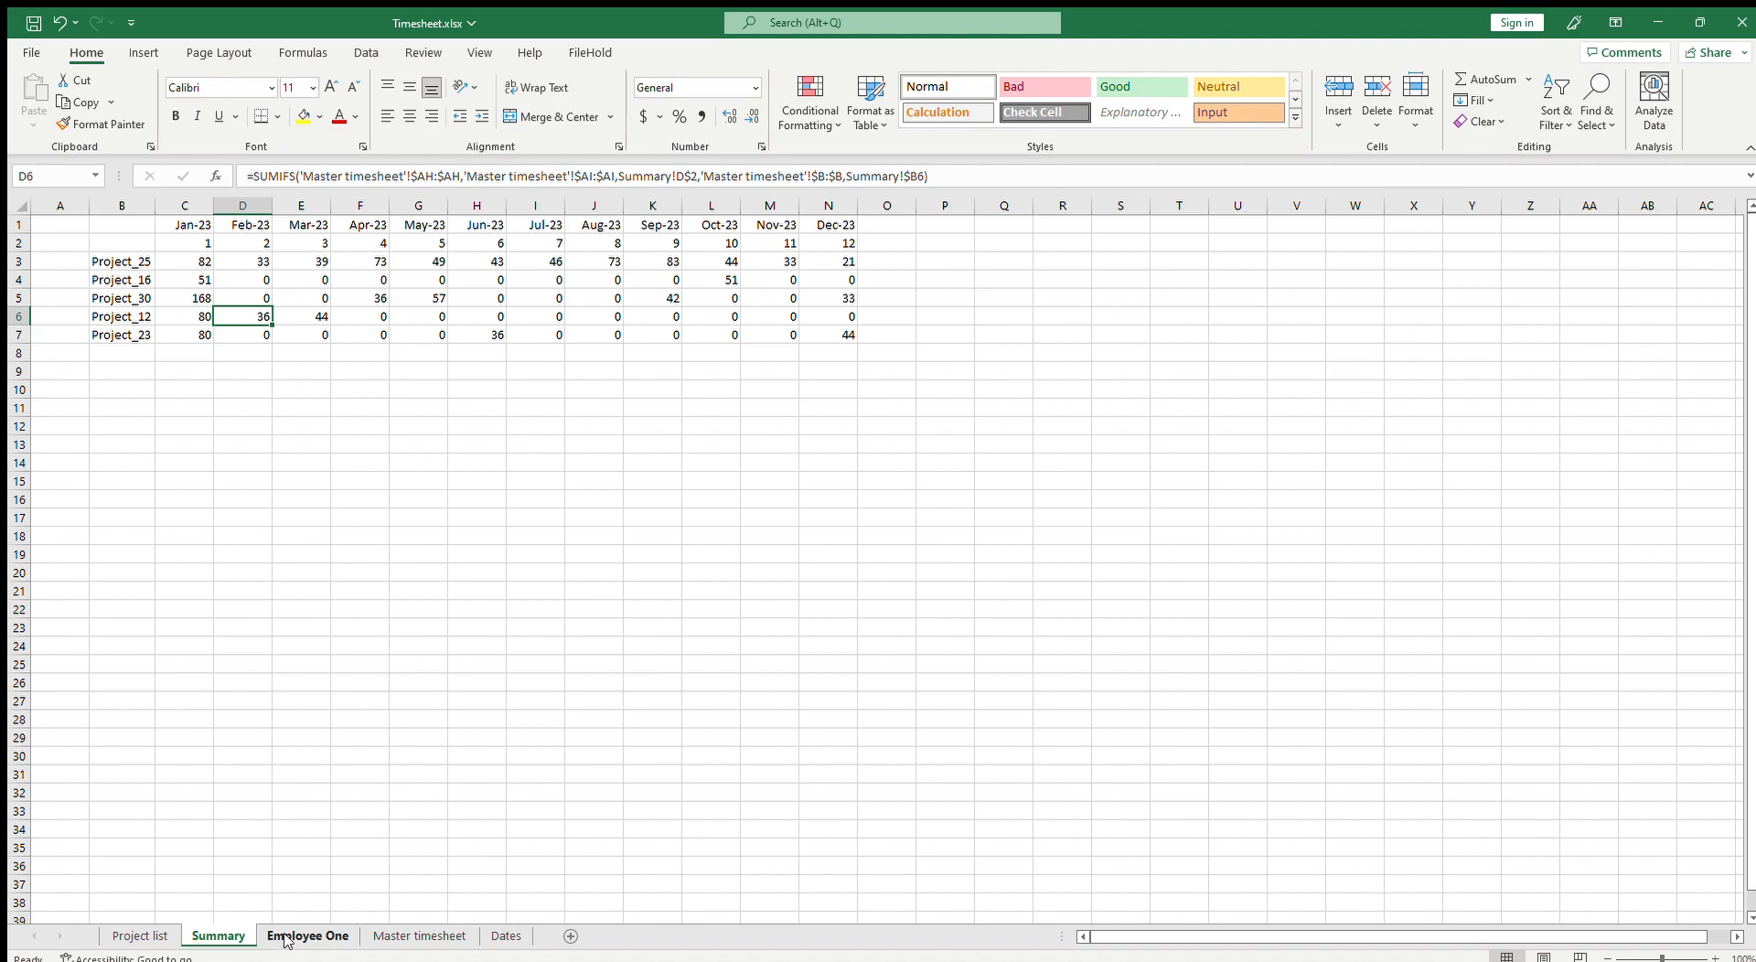
left_click(203, 260)
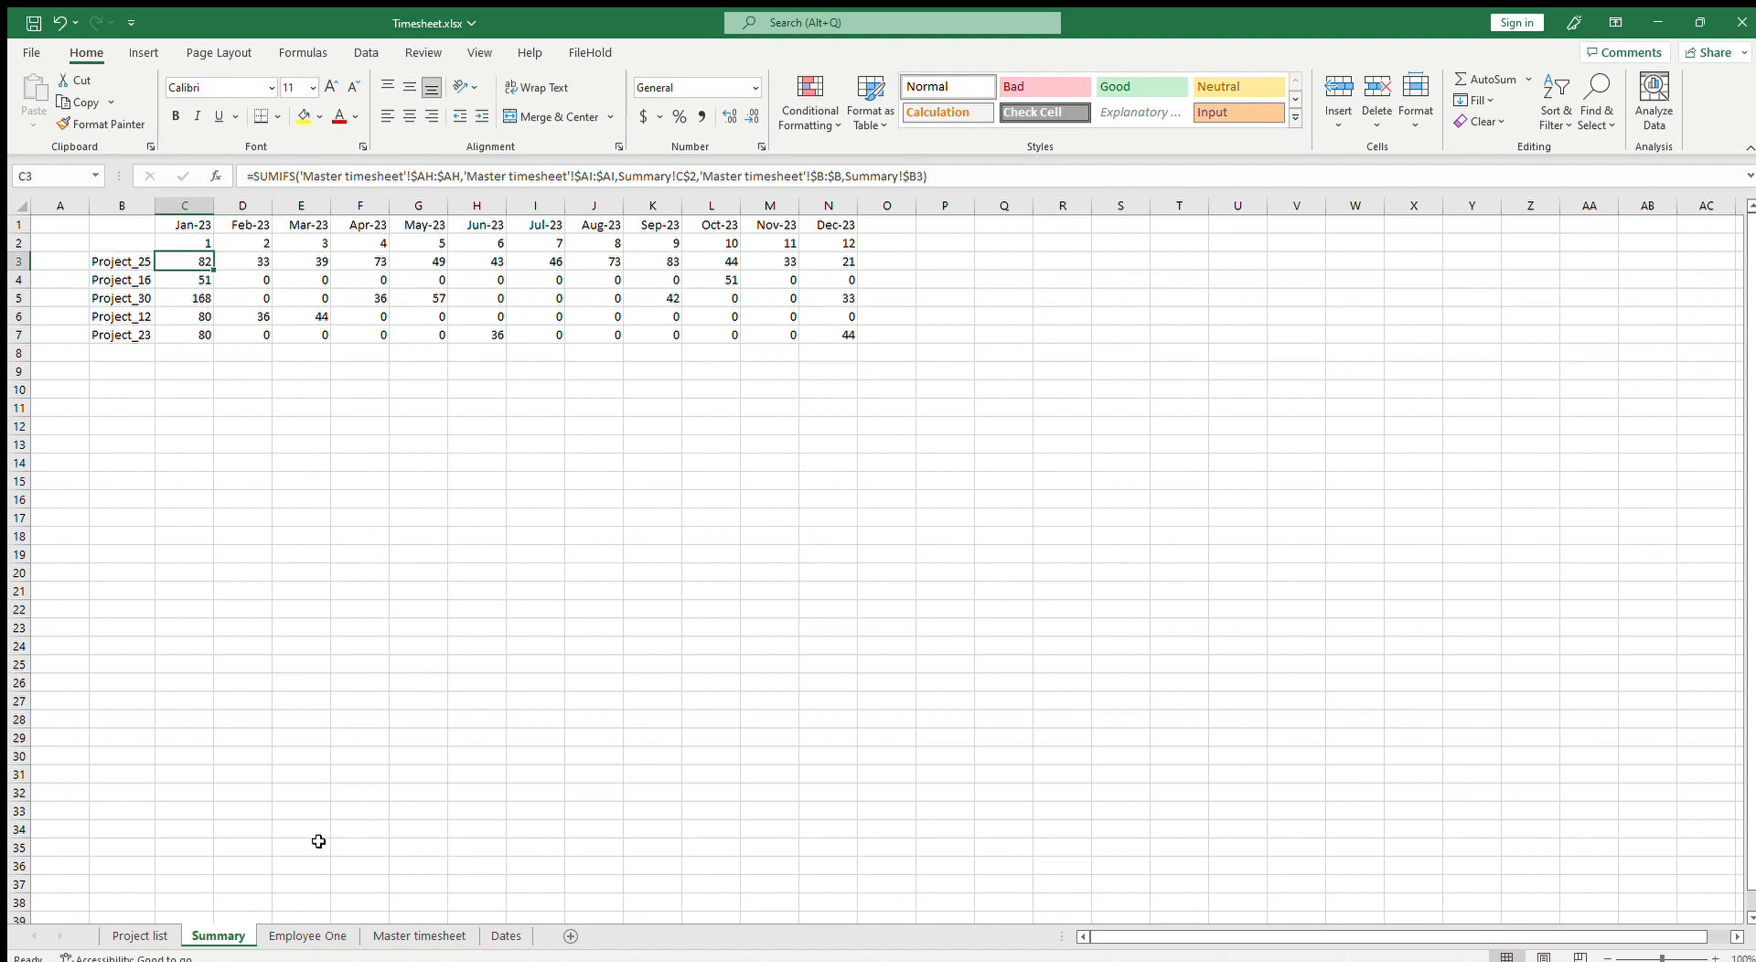
left_click(287, 933)
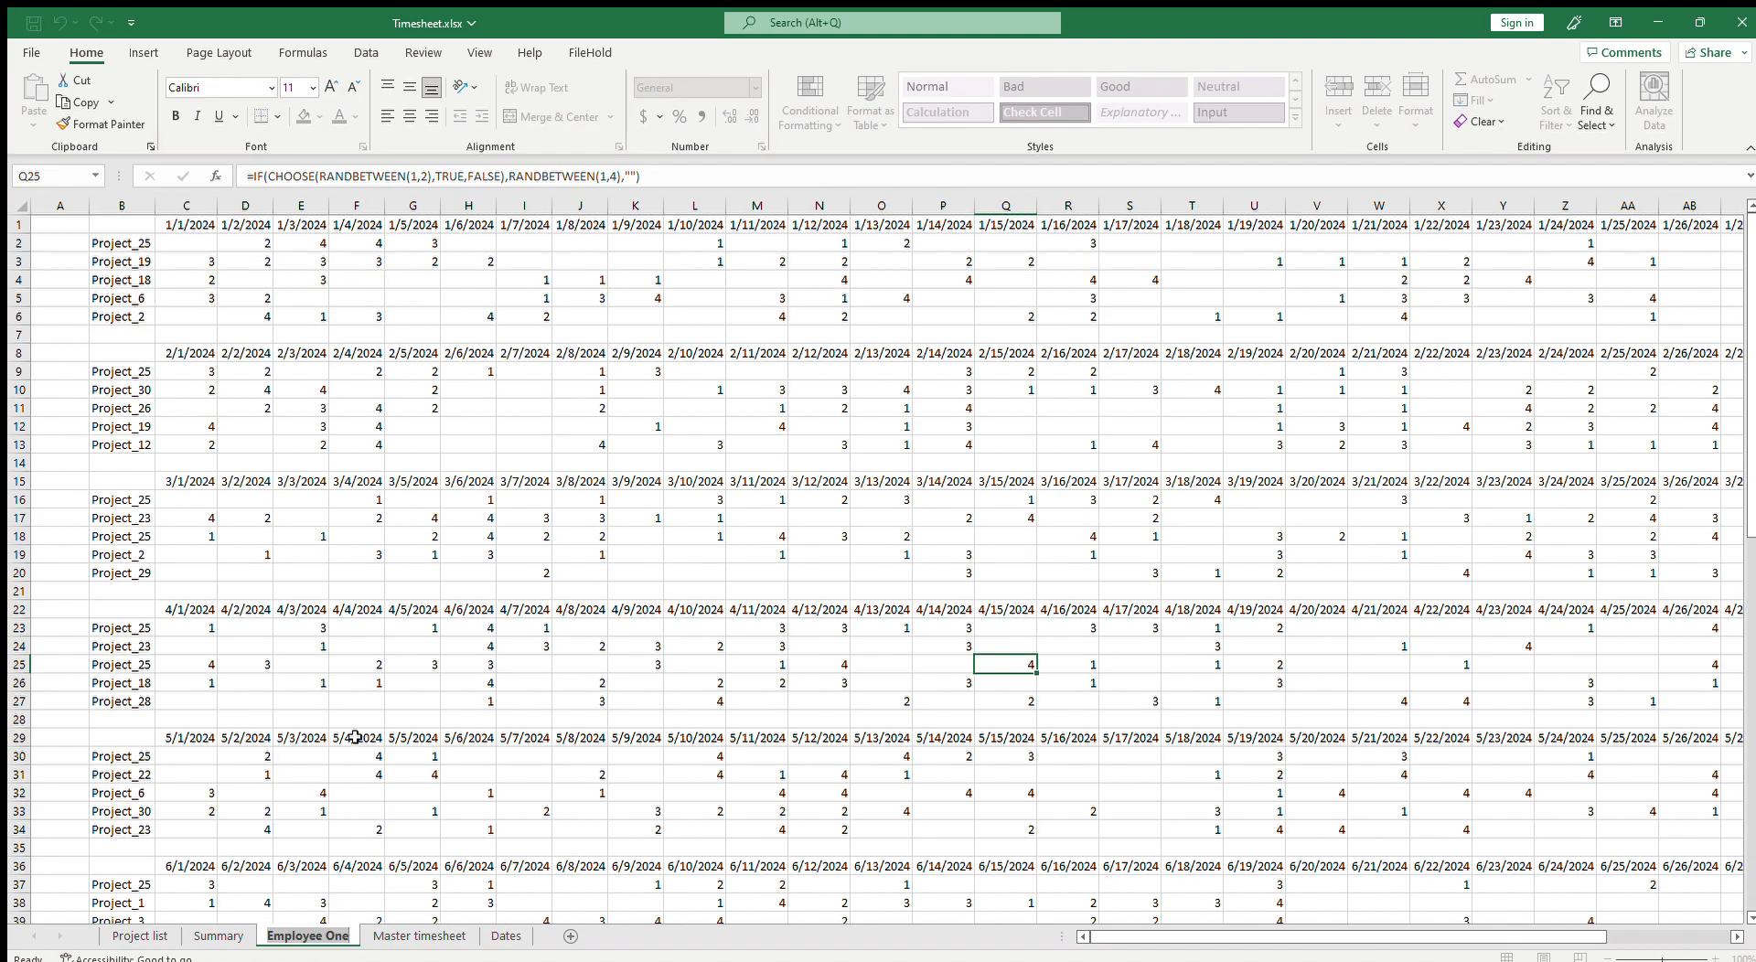
key("Escape")
left_click(229, 938)
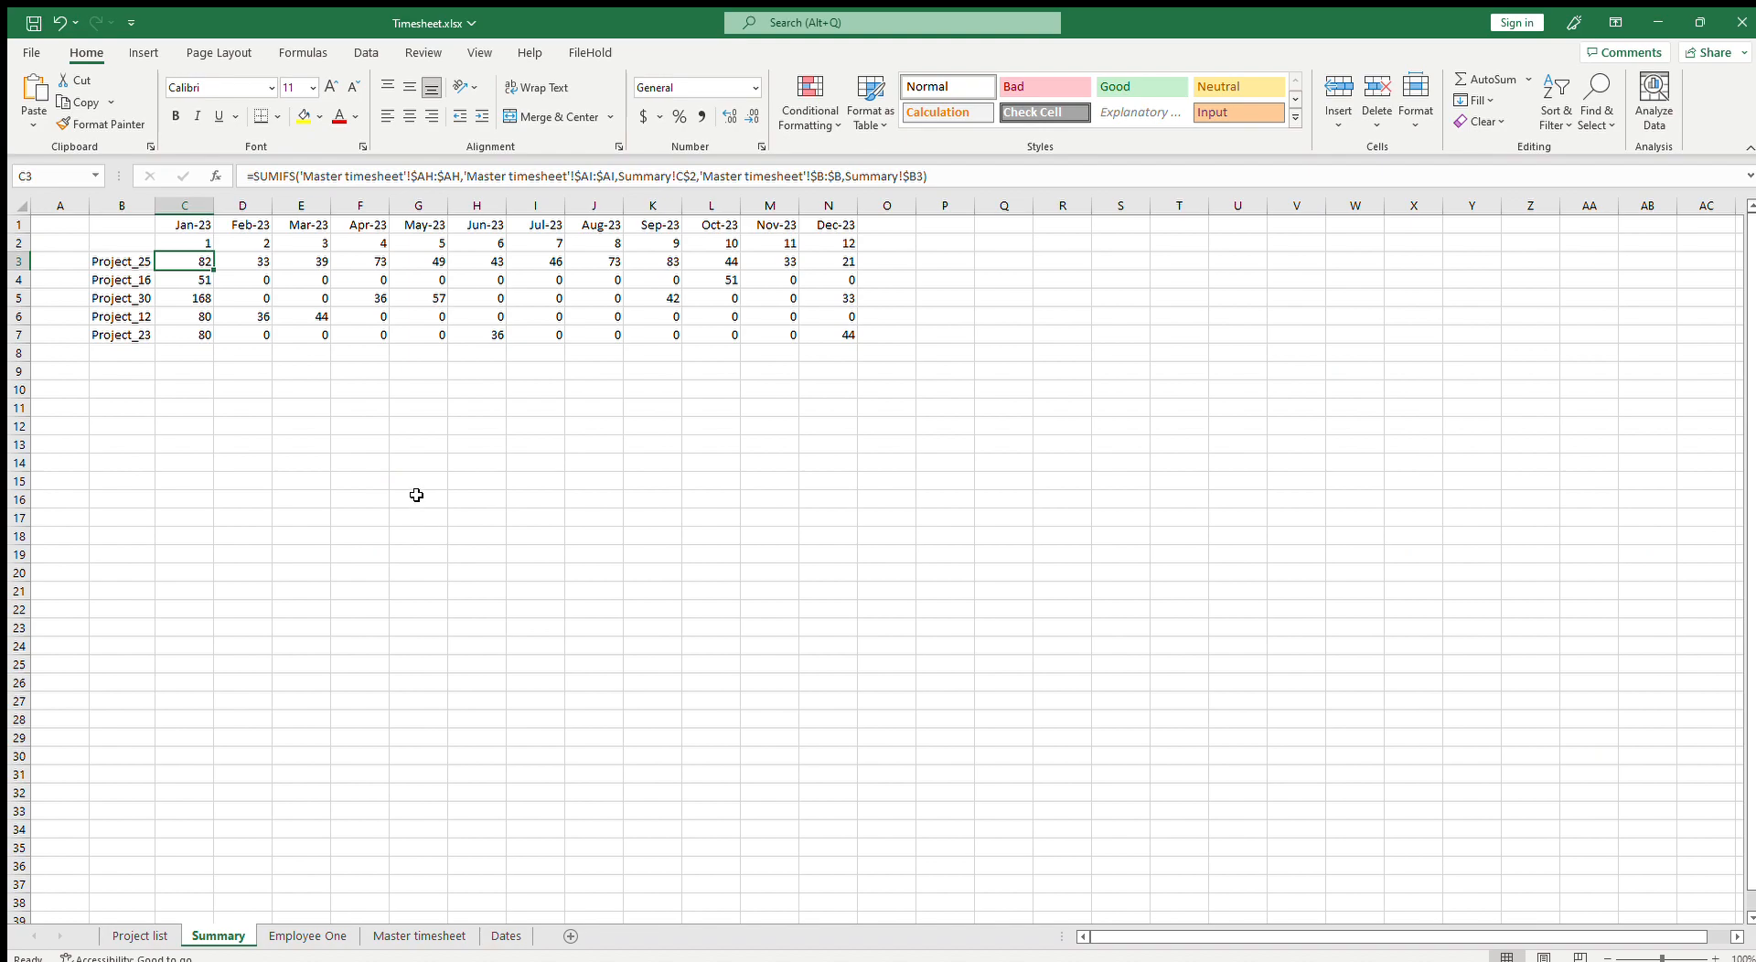
left_click(188, 263)
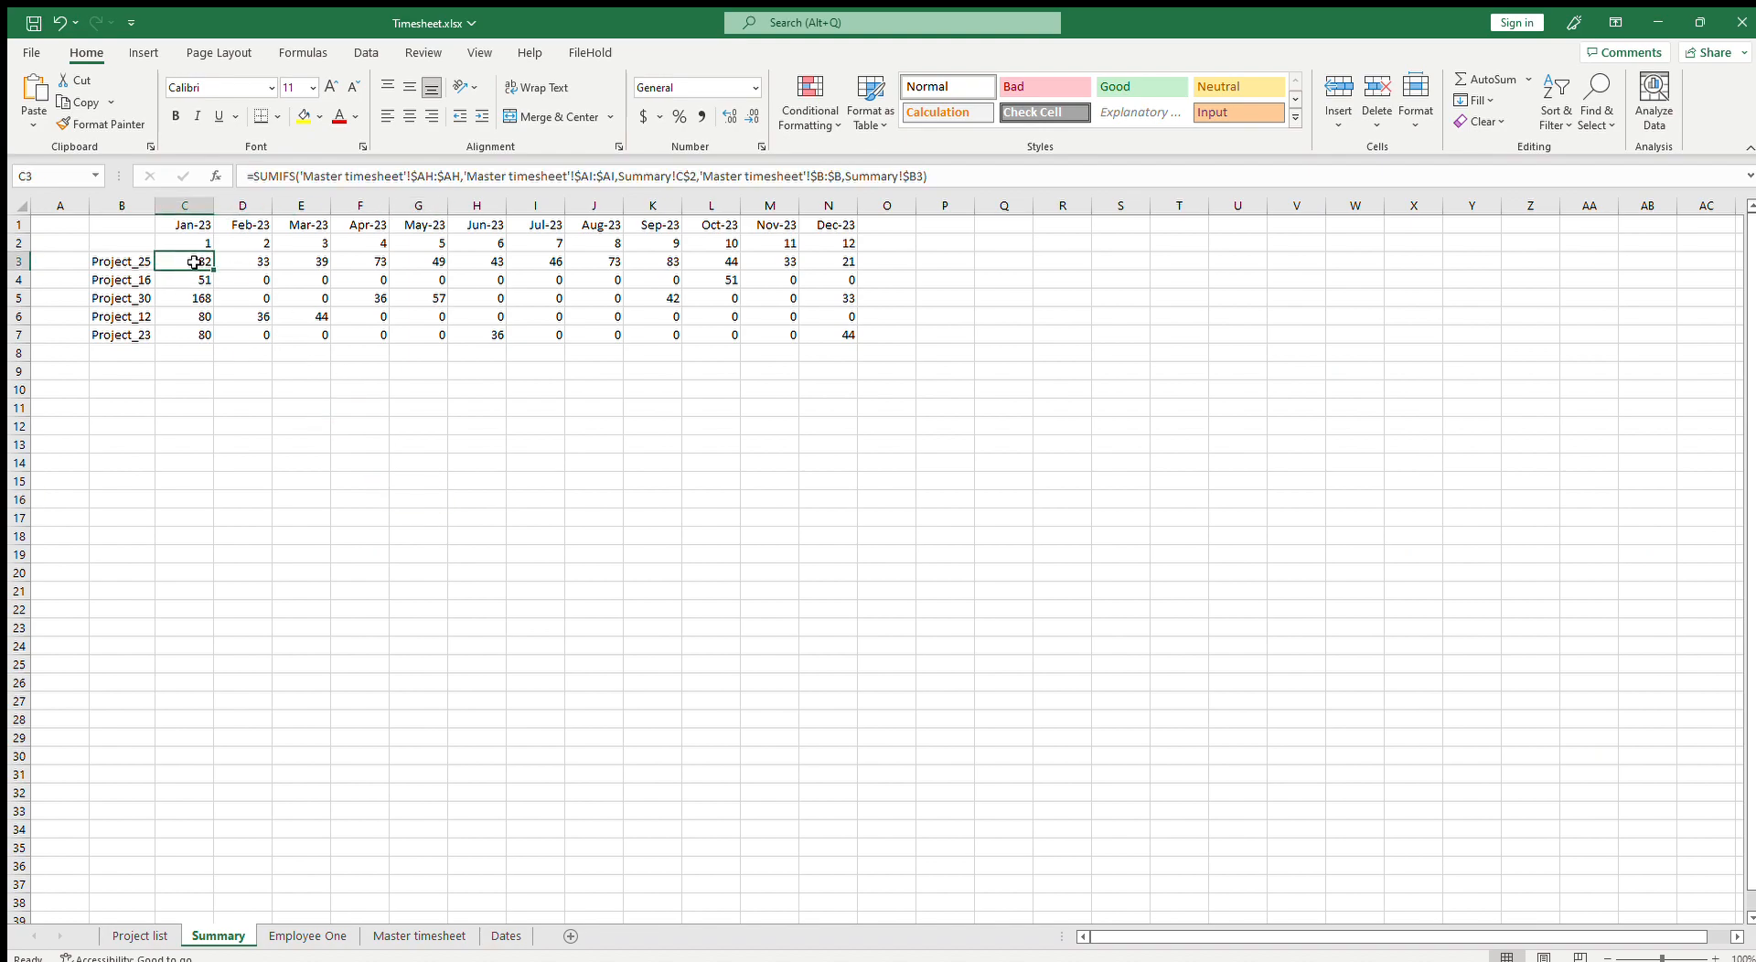
left_click(138, 260)
left_click_drag(181, 261, 814, 340)
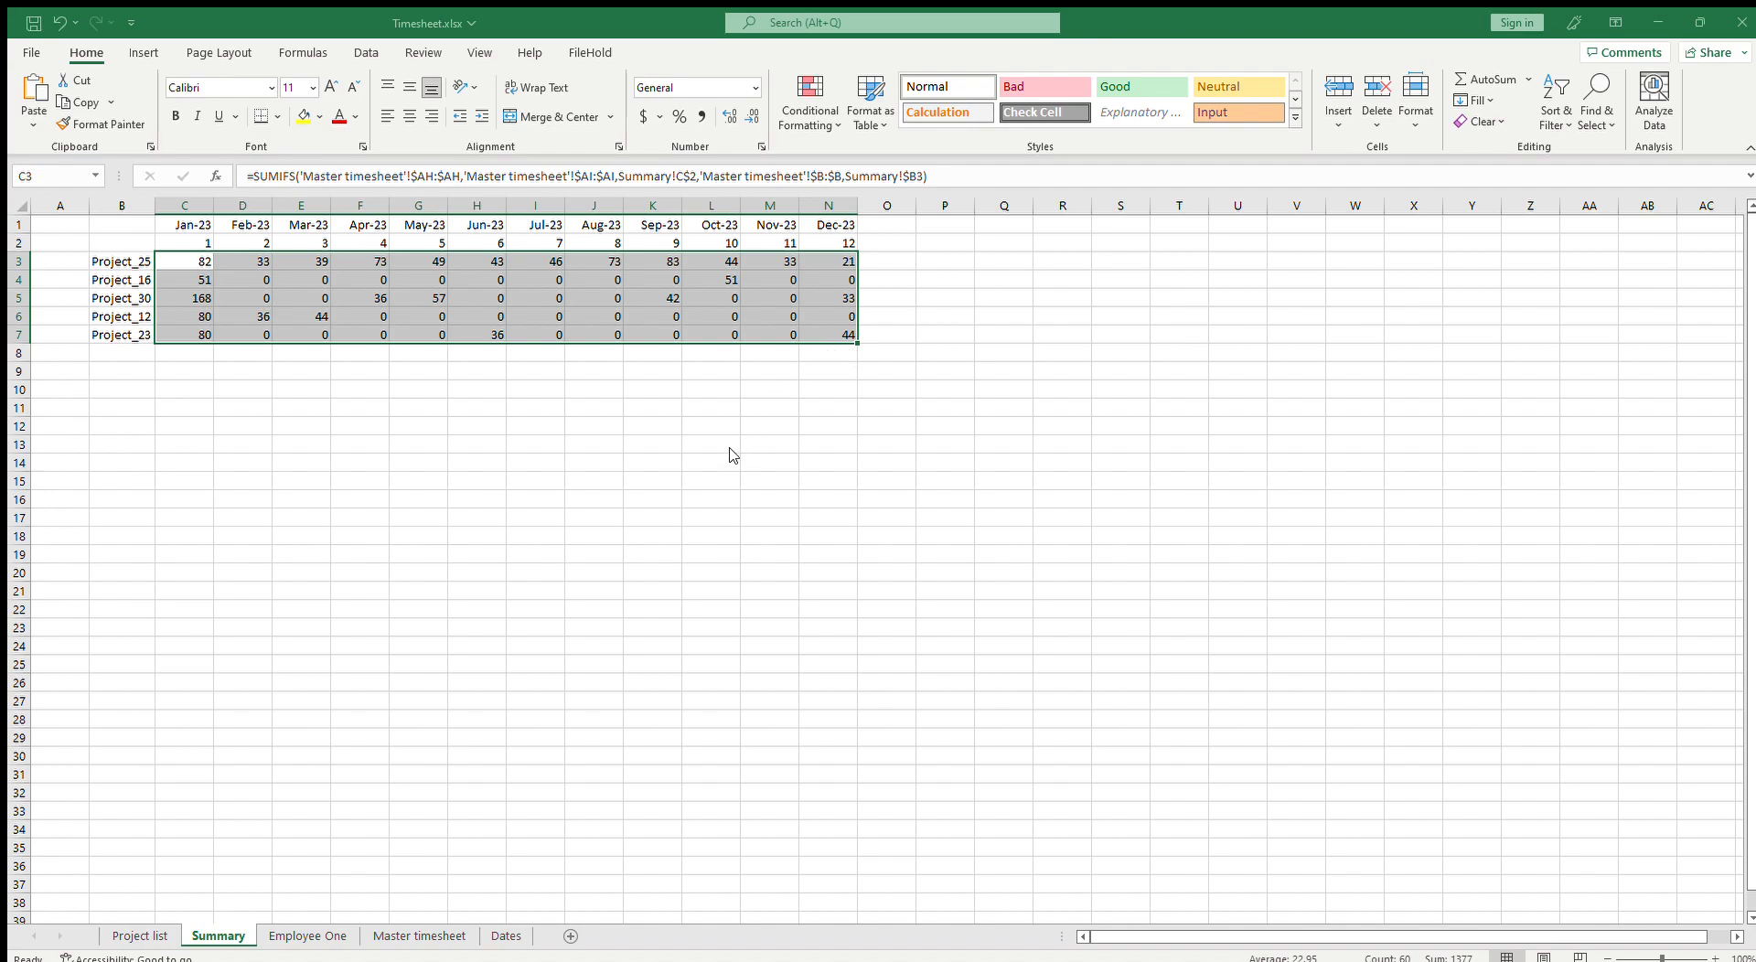
left_click(689, 562)
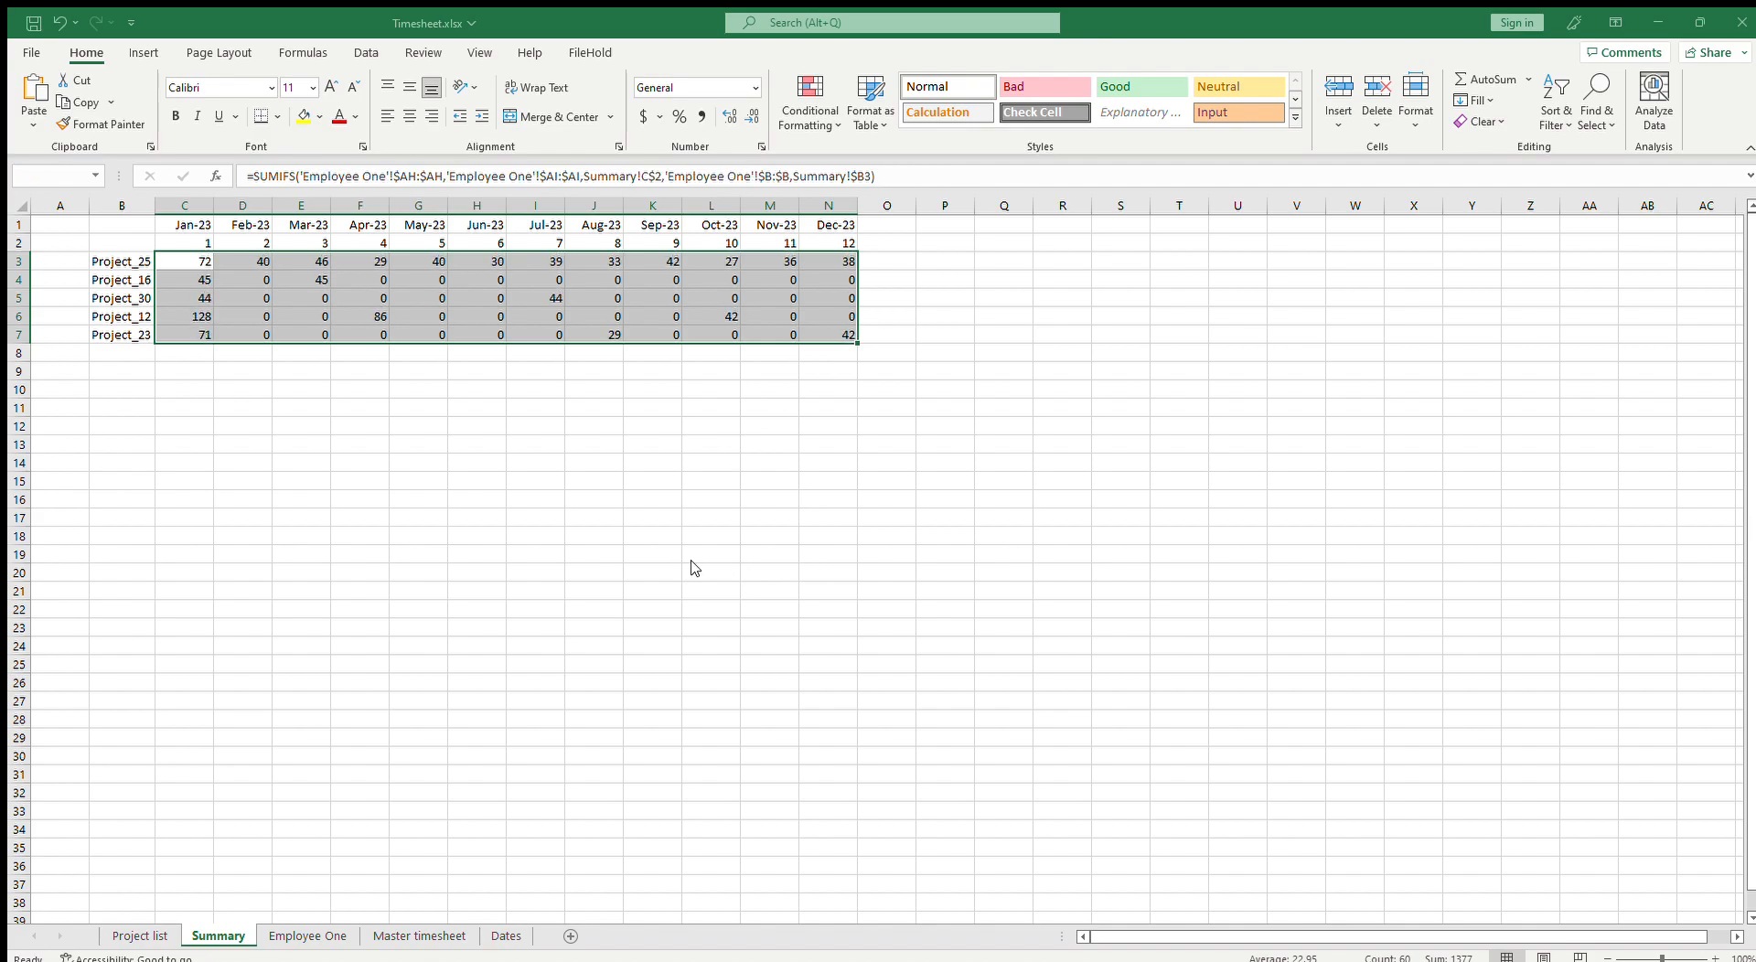
left_click(891, 550)
Step: Examine the Employee One sheet's January project hours to check them against the Summary
left_click(243, 280)
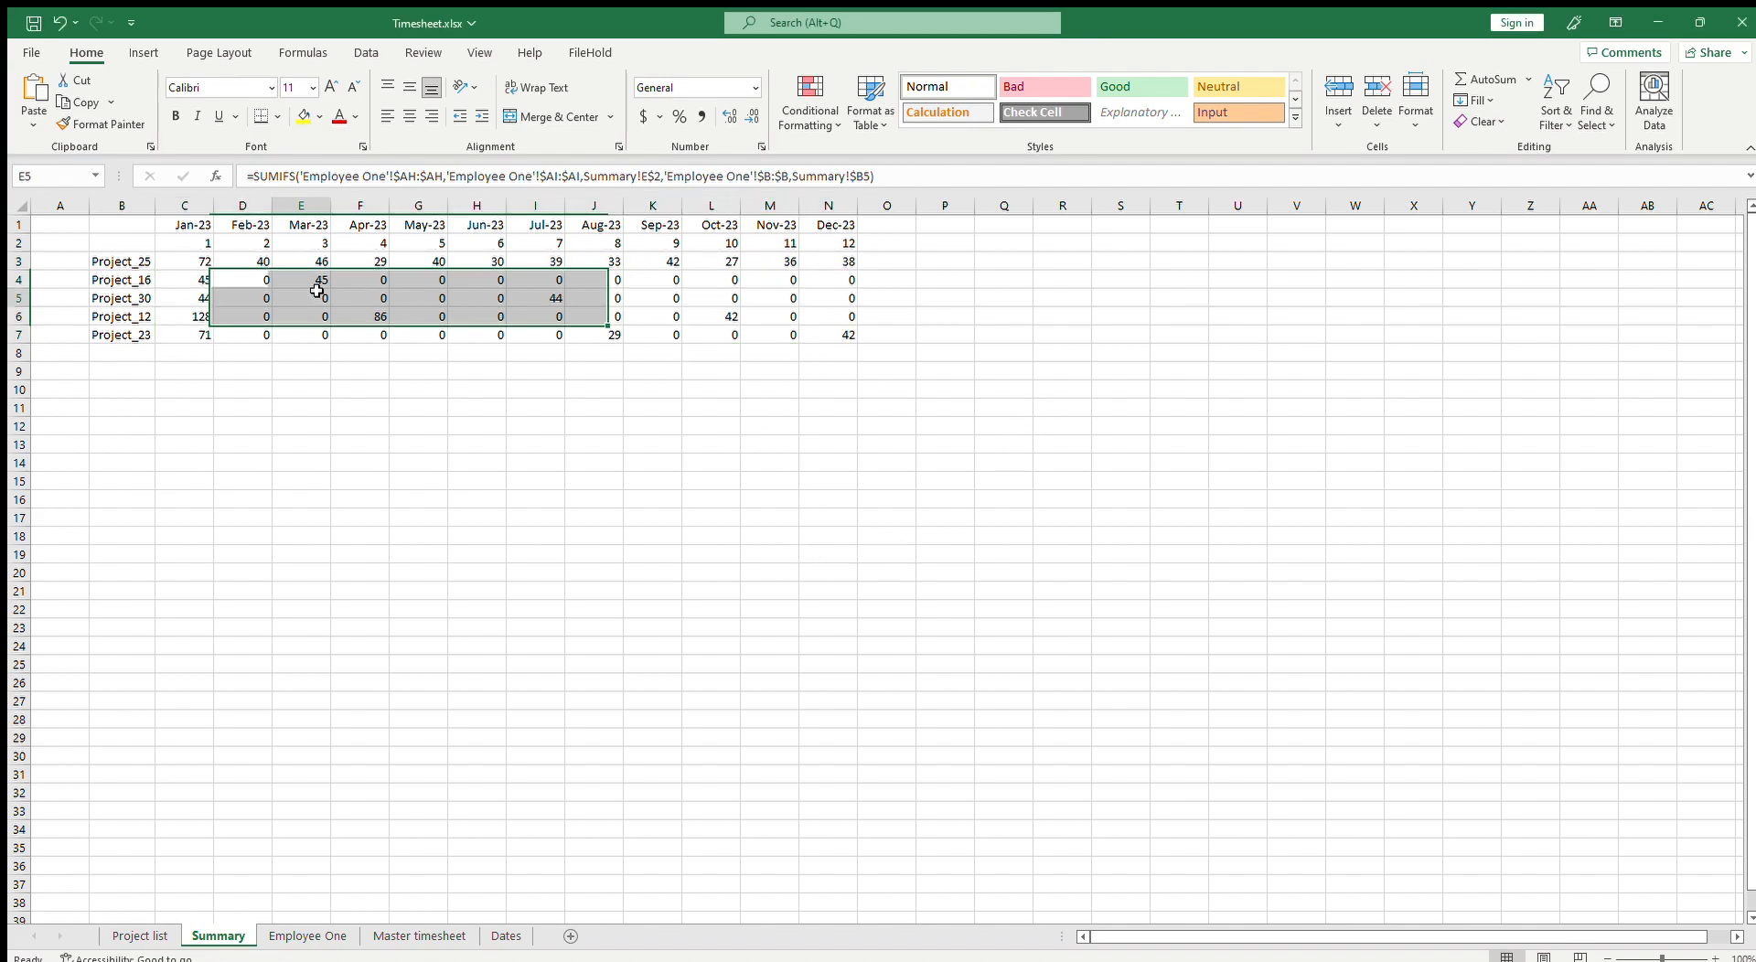
left_click(307, 936)
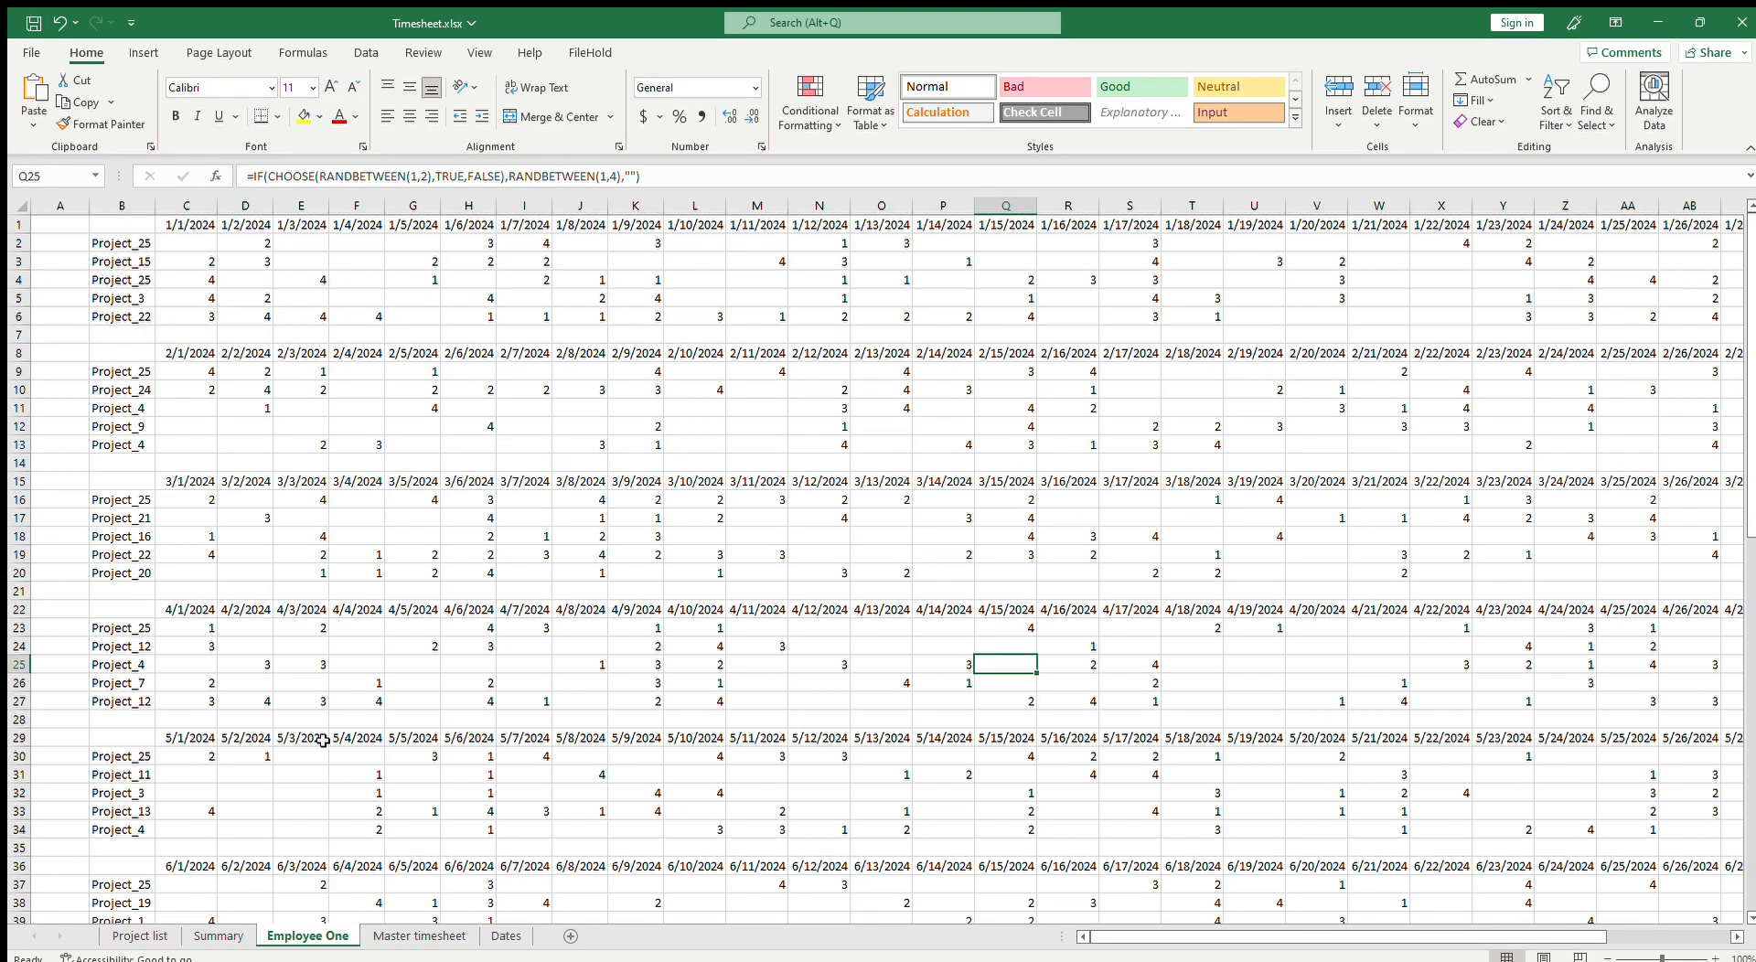
left_click(214, 536)
left_click(218, 426)
left_click(199, 243)
left_click_drag(199, 243, 768, 298)
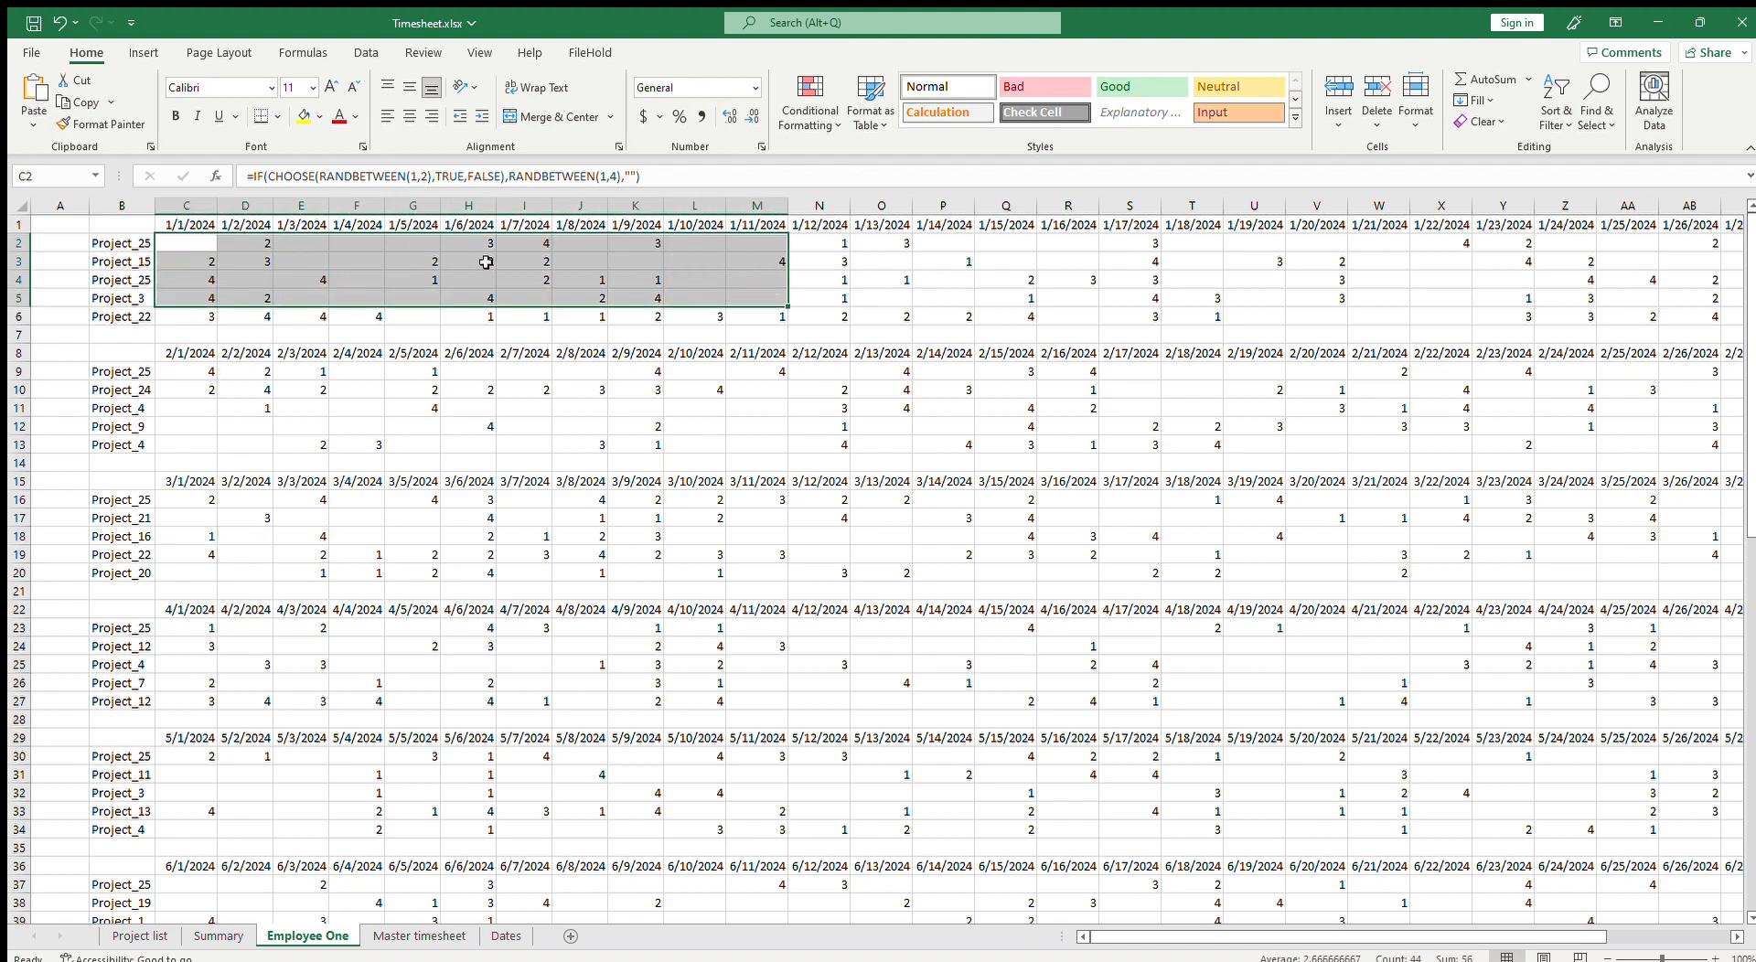
left_click_drag(199, 248, 473, 297)
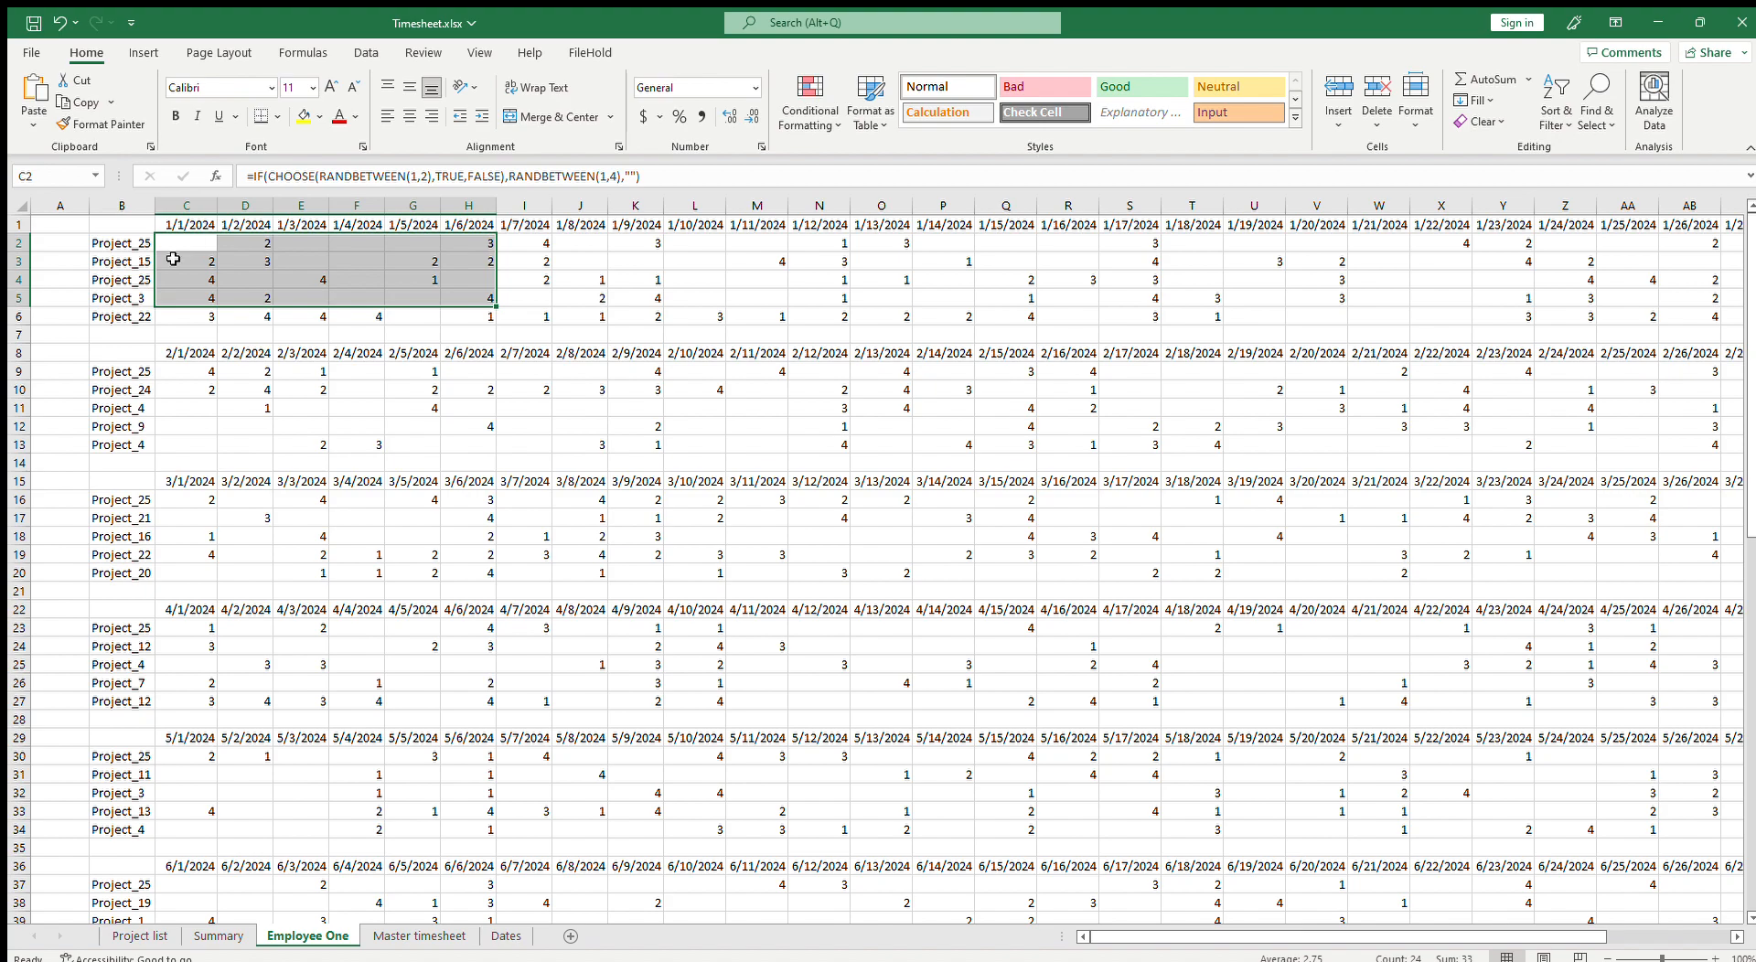
Step: Compare the Summary table's monthly totals with the Employee One sheet's entries
left_click(218, 937)
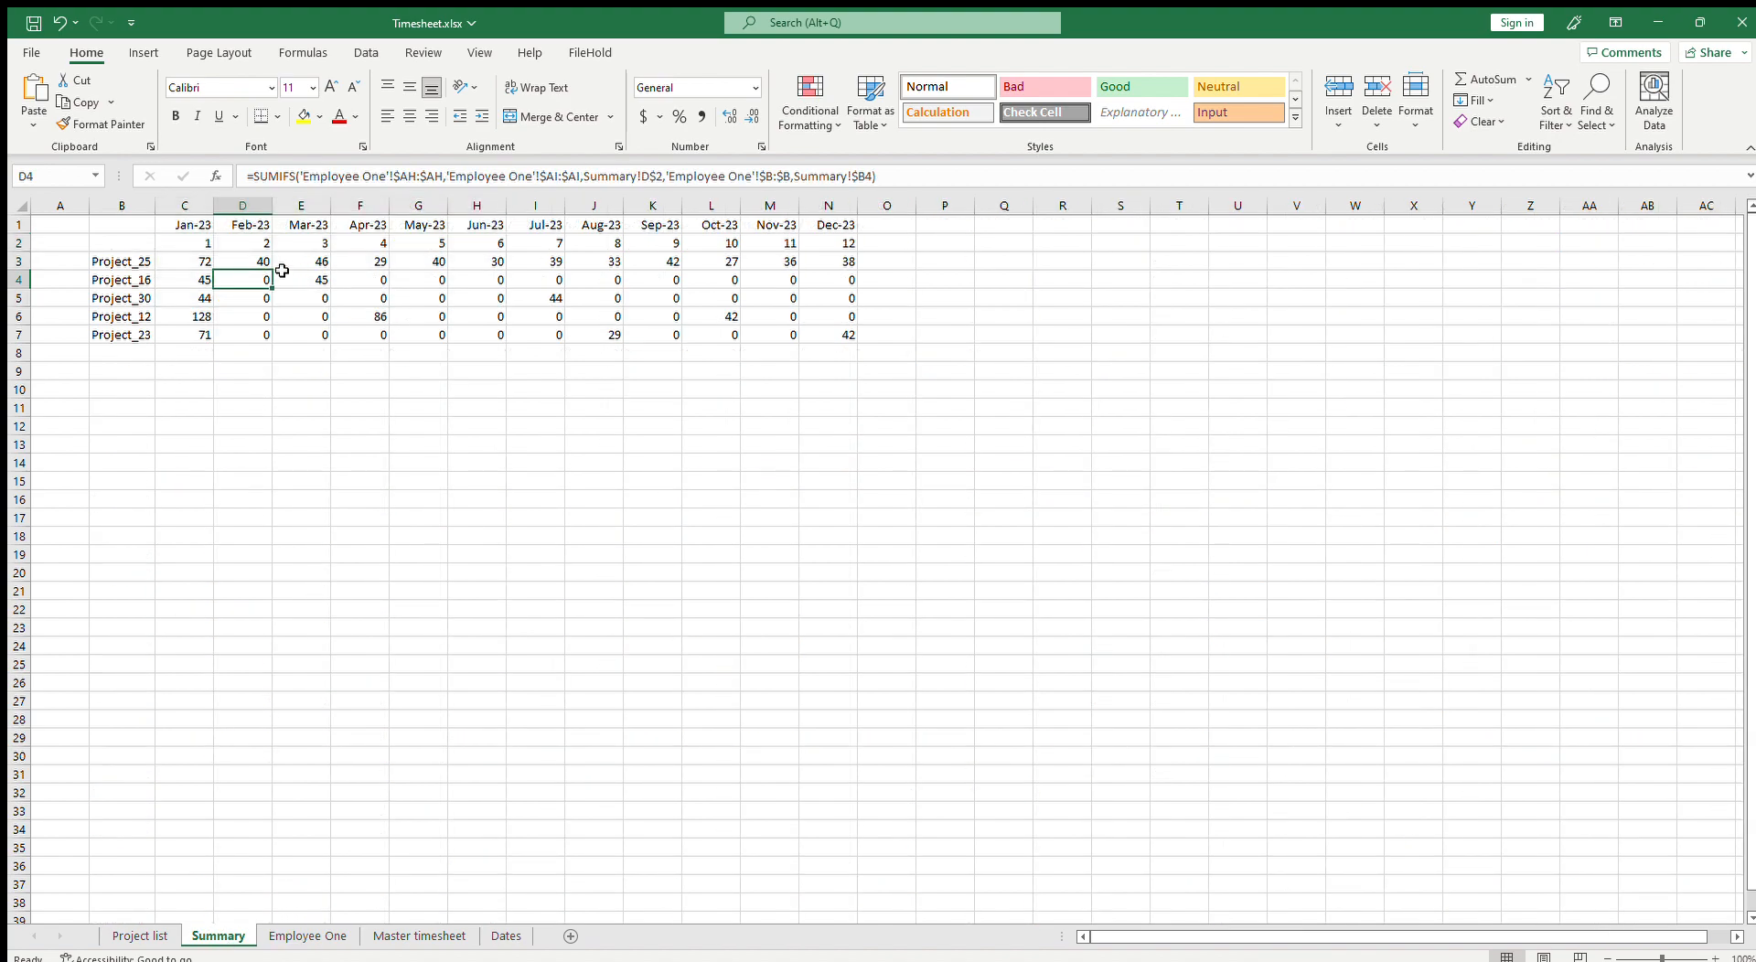
key("Right")
key("Right")
key("Left")
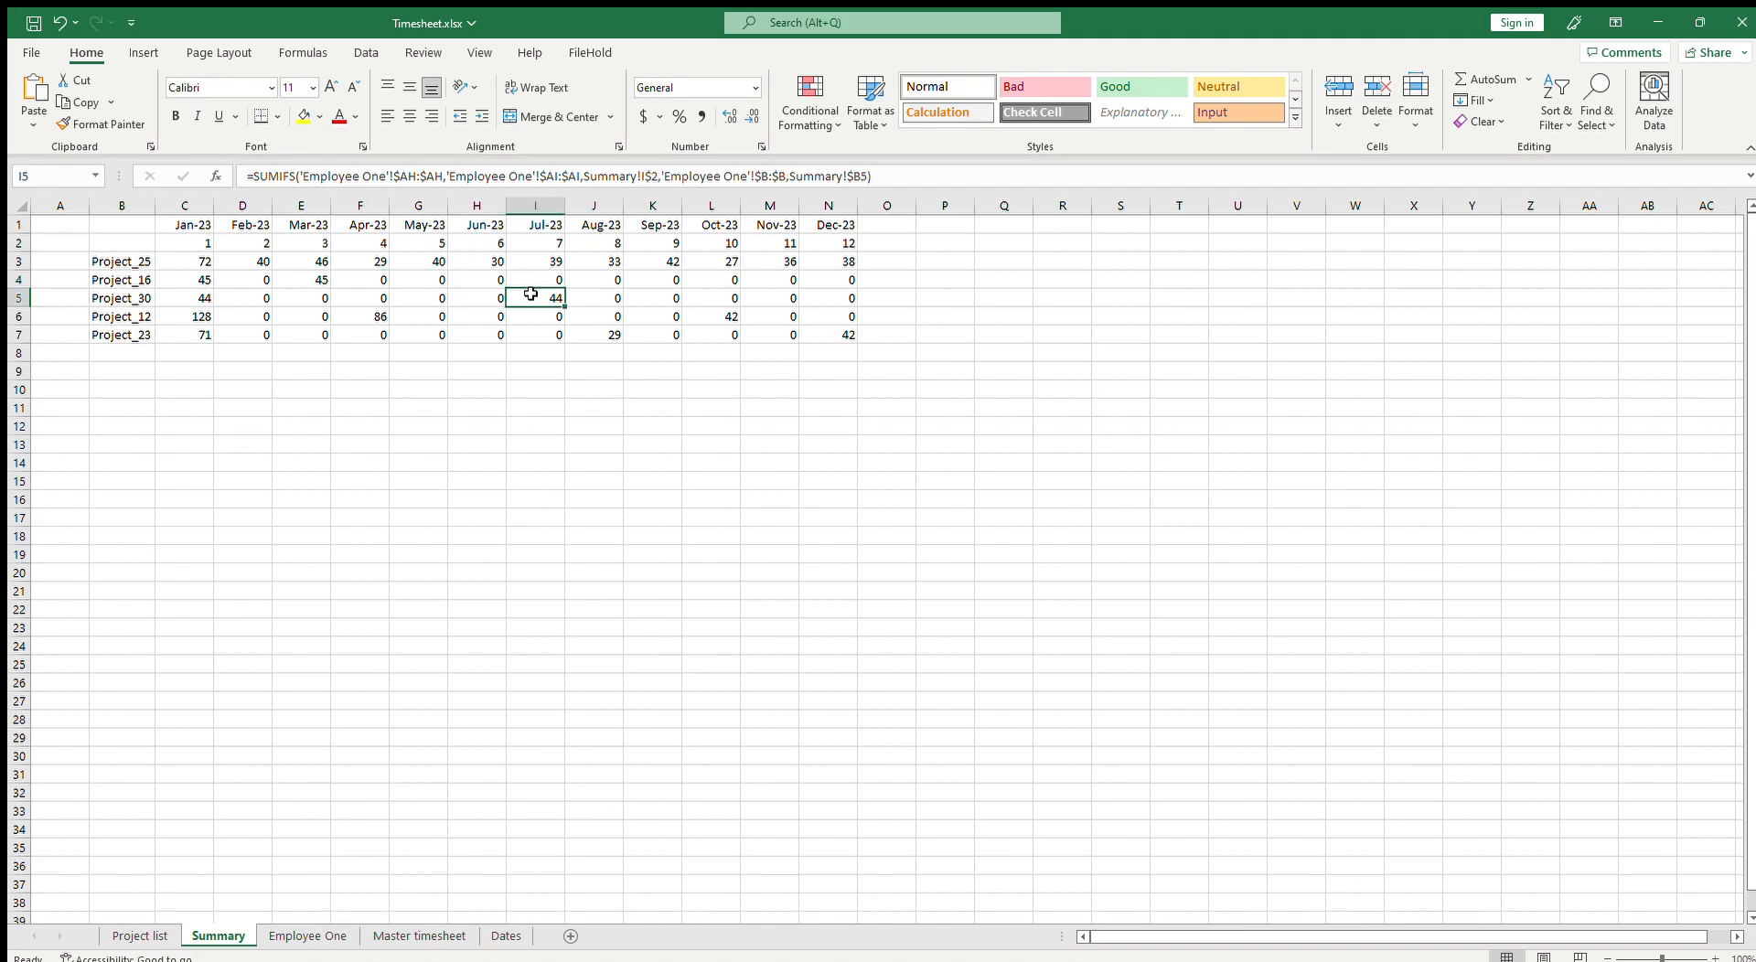
key("Left")
left_click(123, 266)
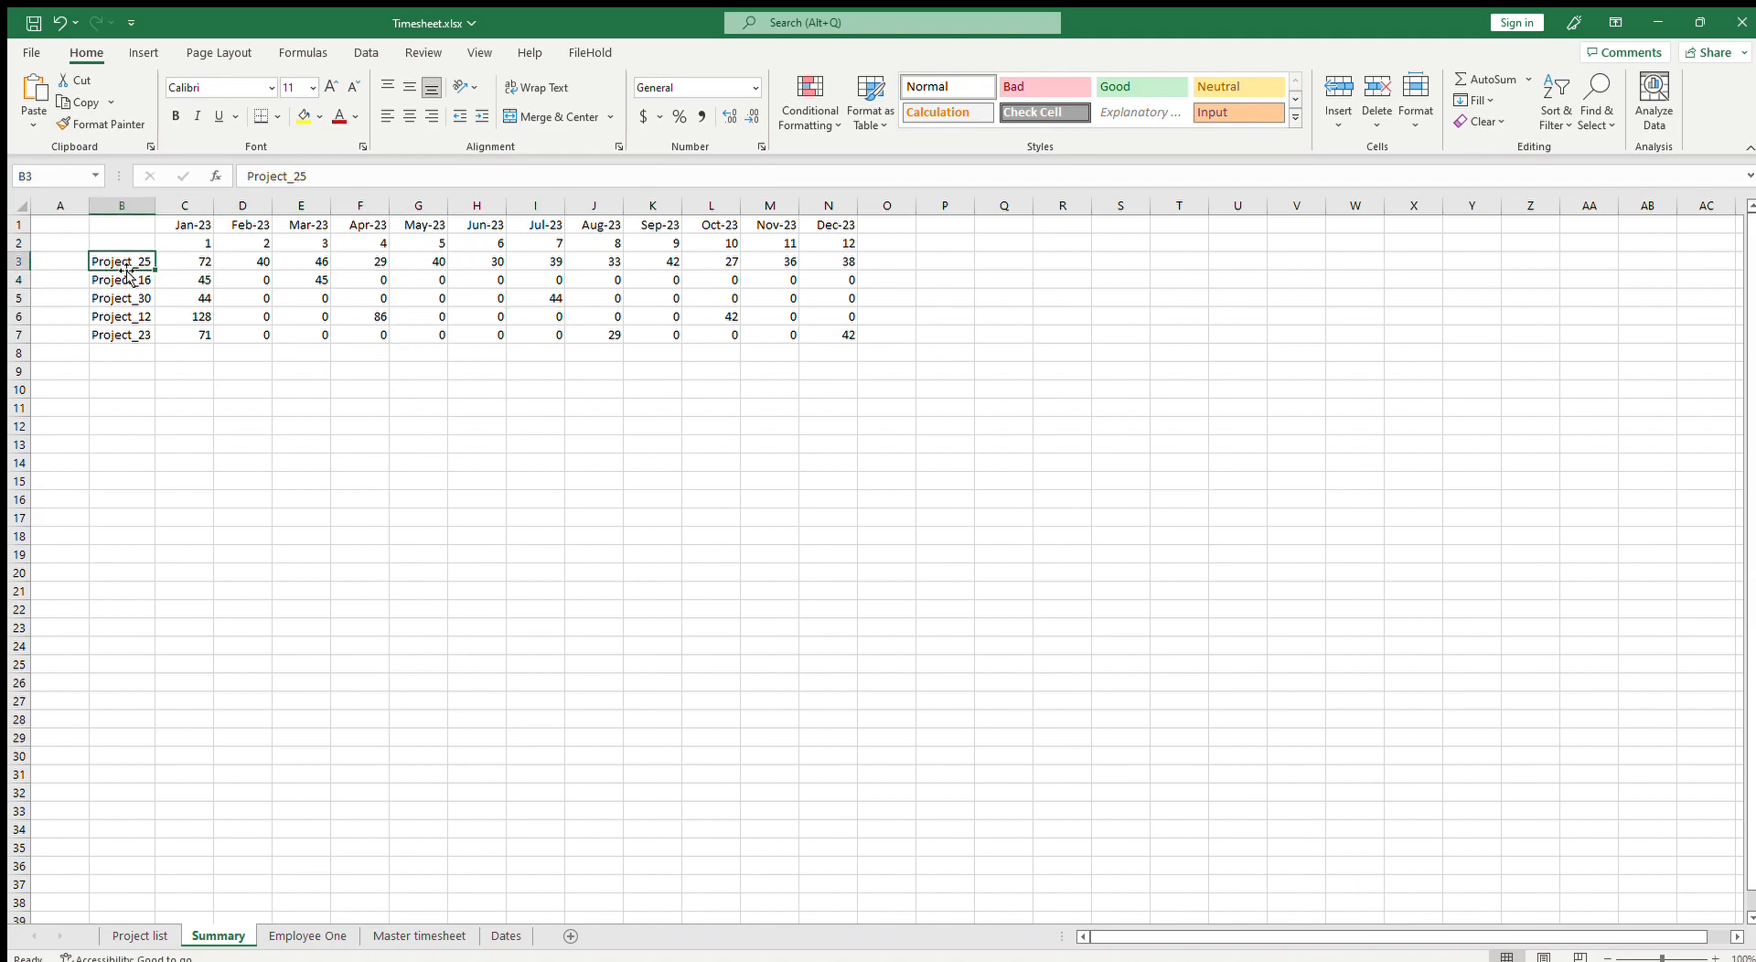
left_click_drag(127, 240, 842, 337)
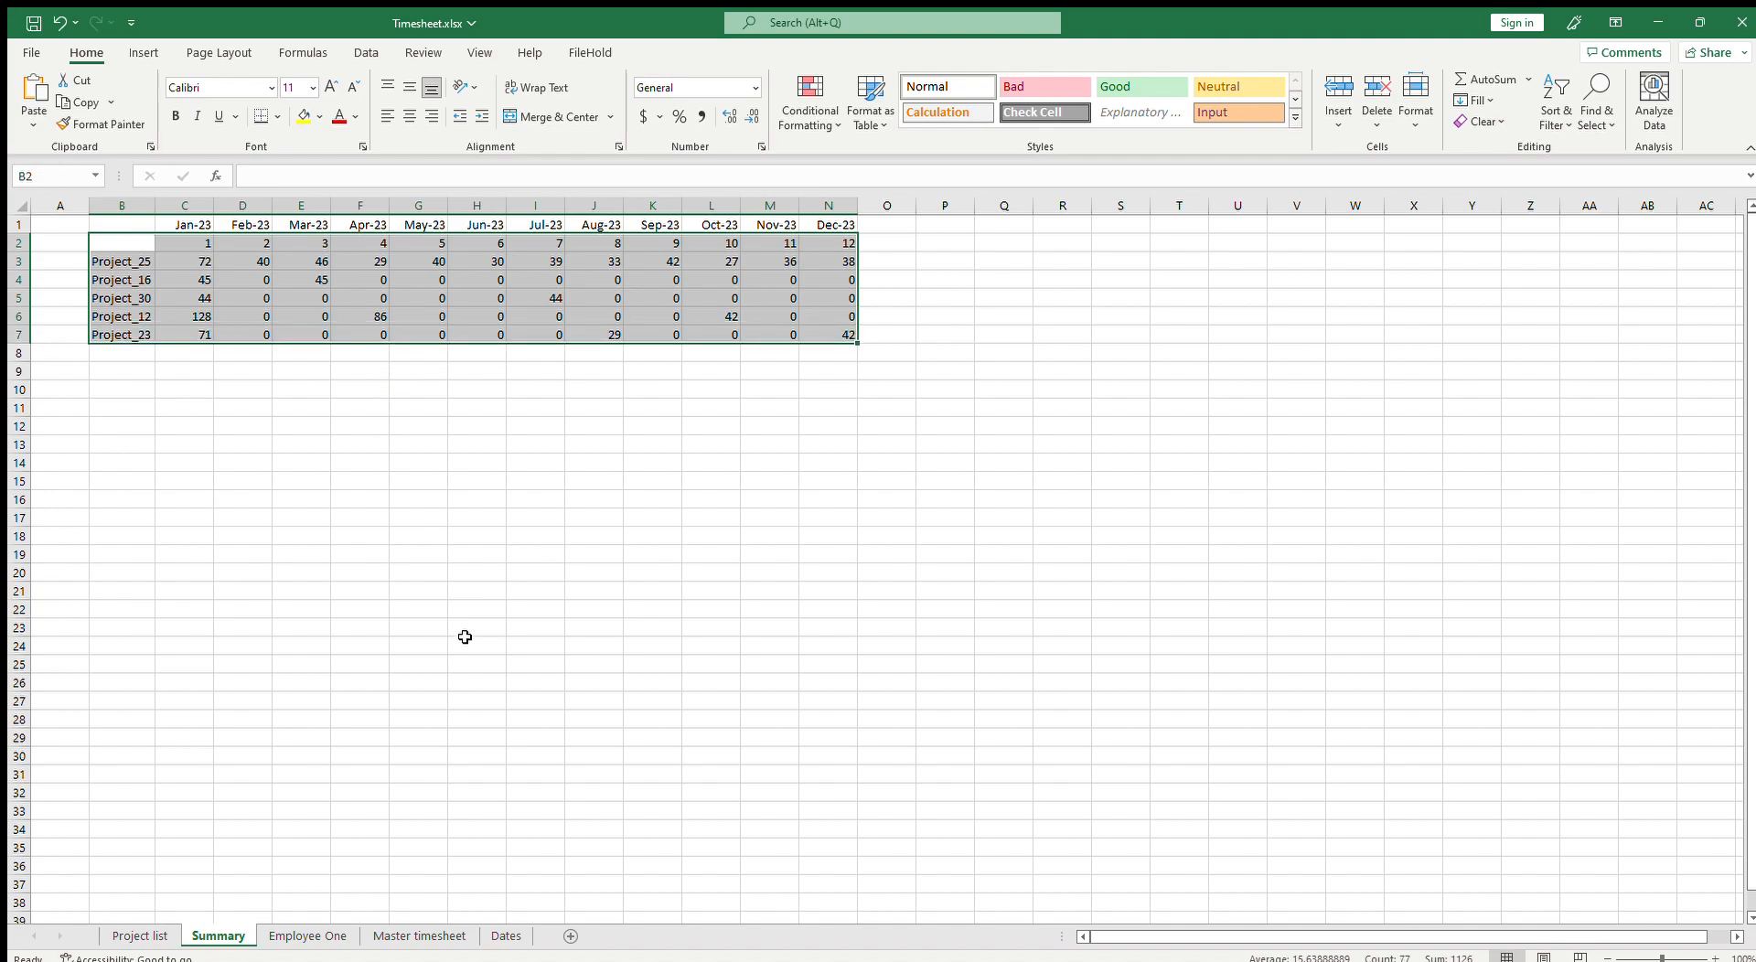
left_click(305, 936)
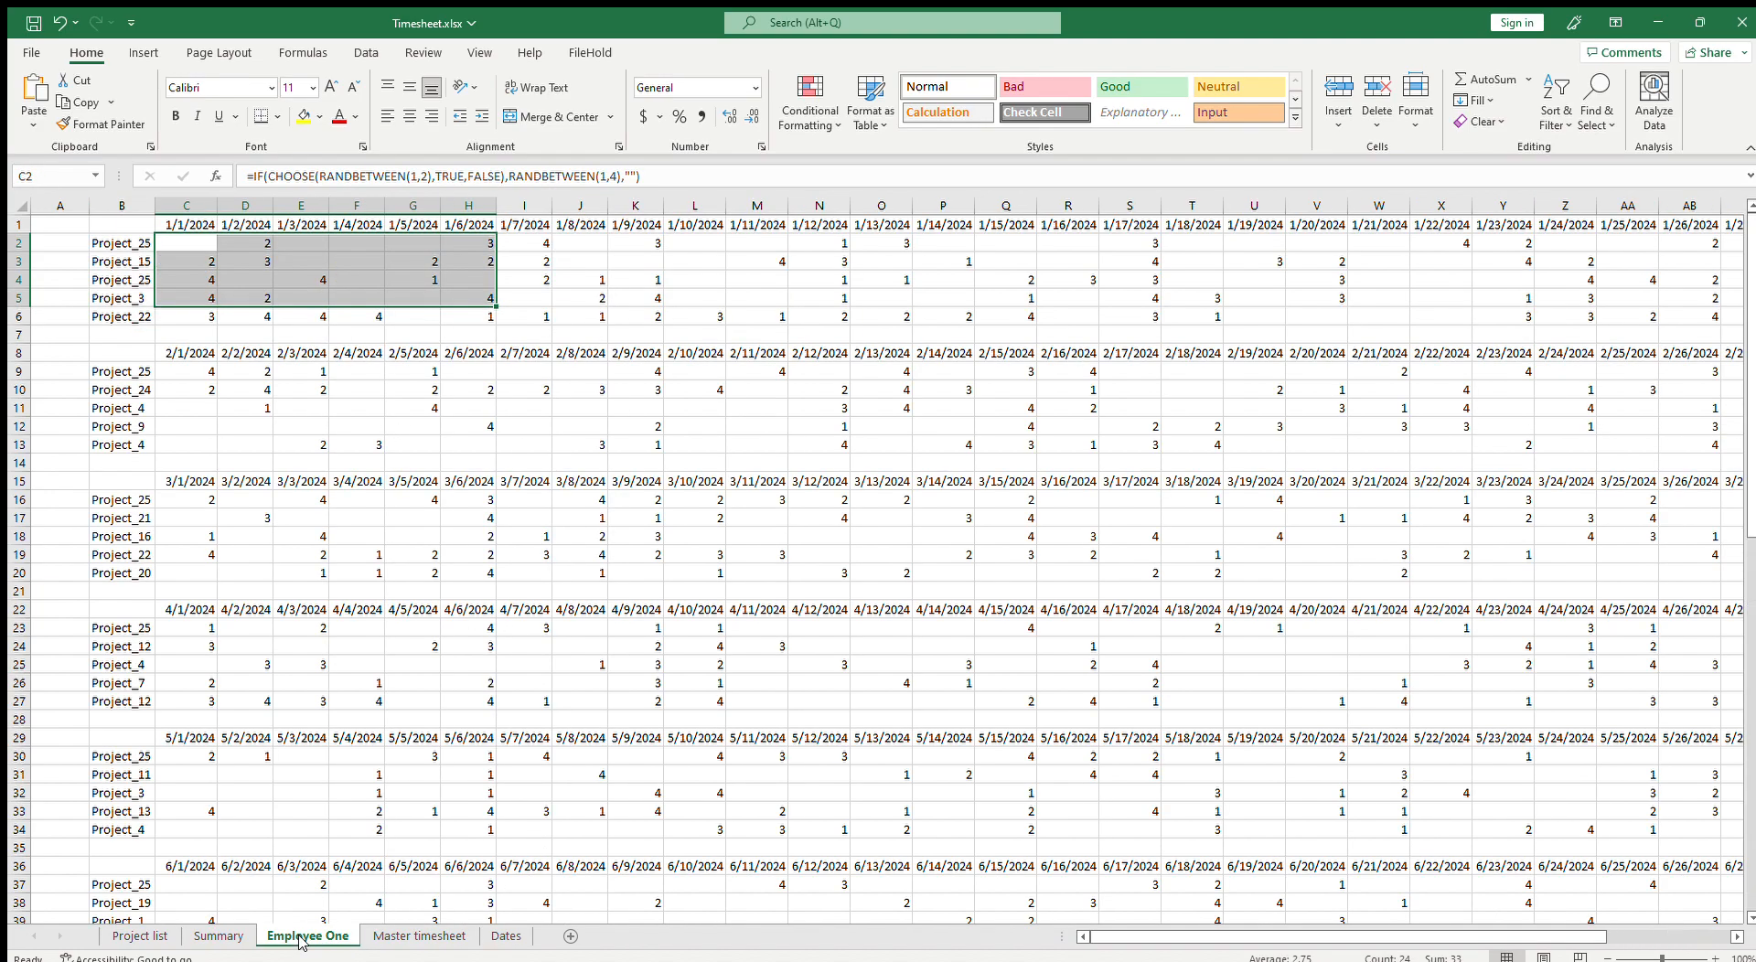
left_click(218, 936)
left_click(195, 282)
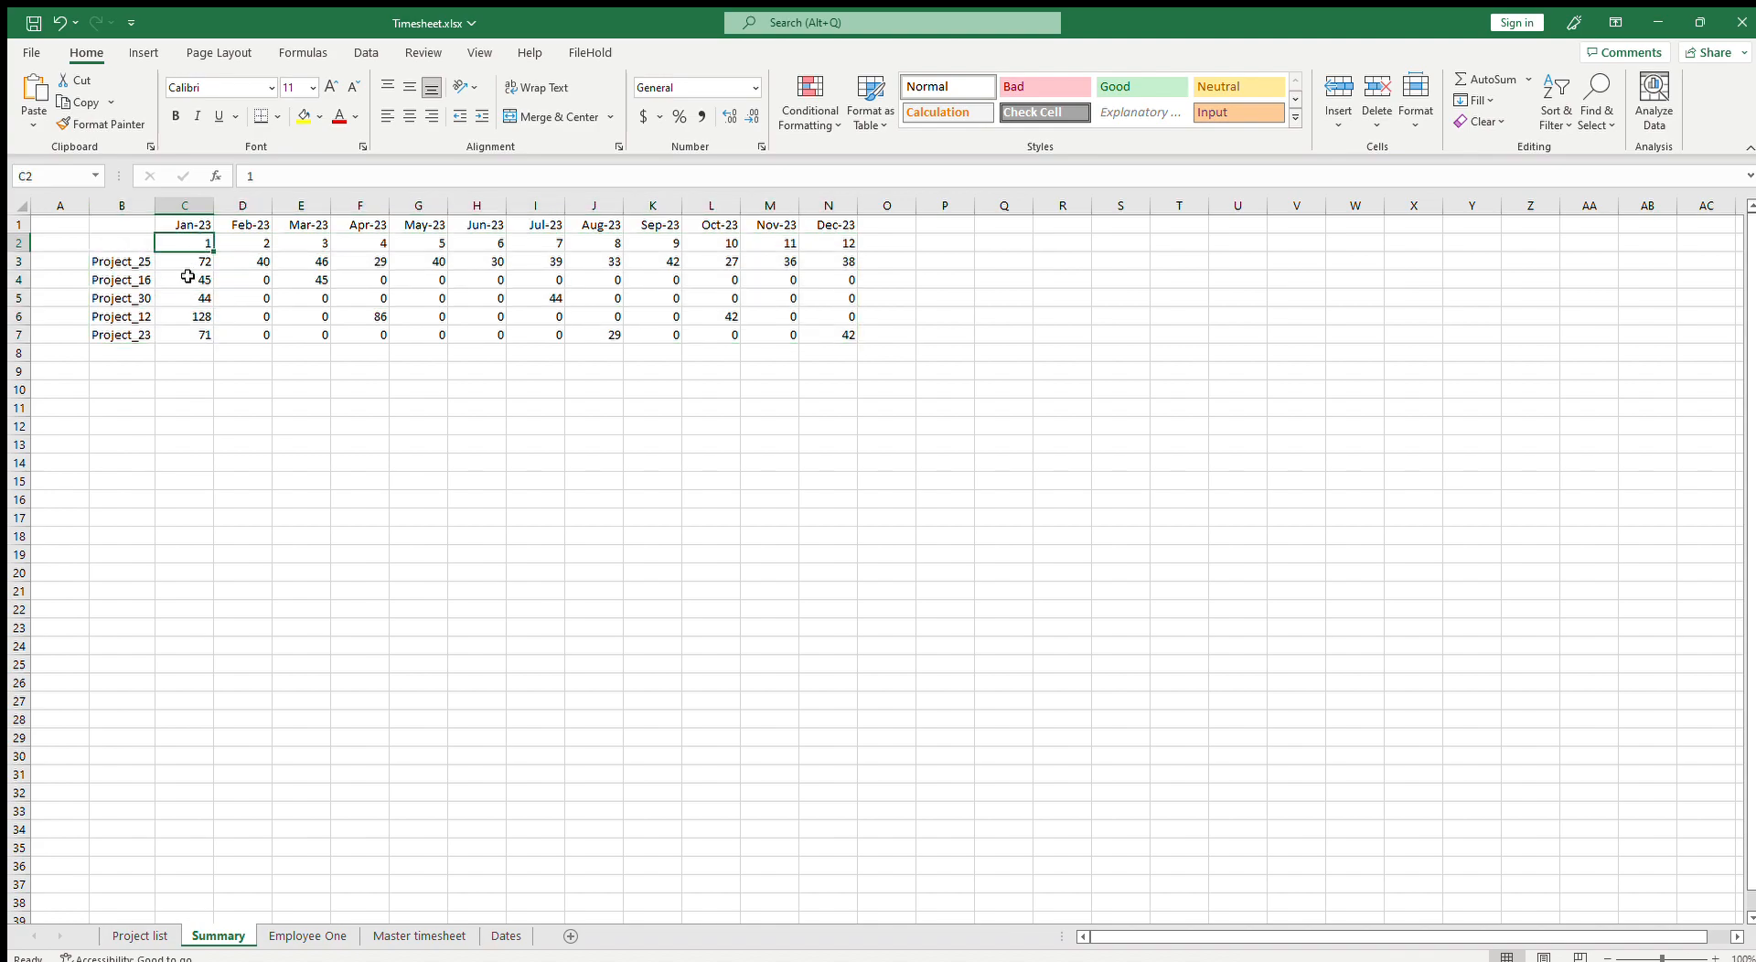
left_click(70, 263)
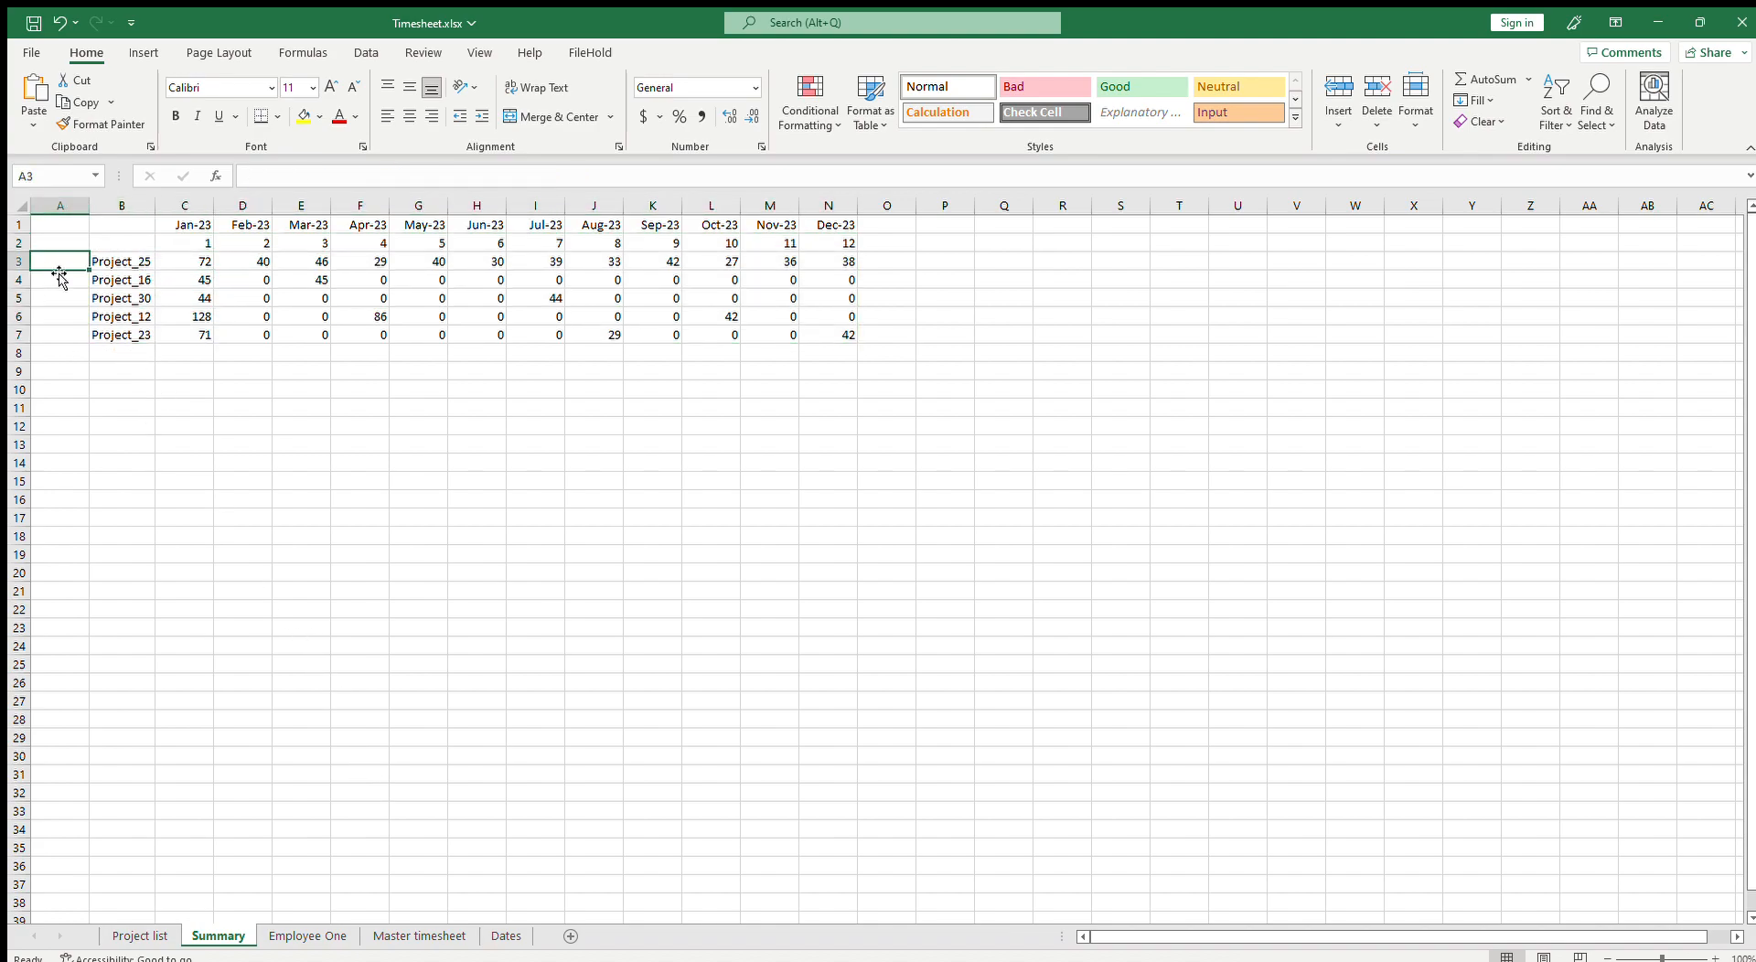
left_click(307, 936)
double_click(305, 934)
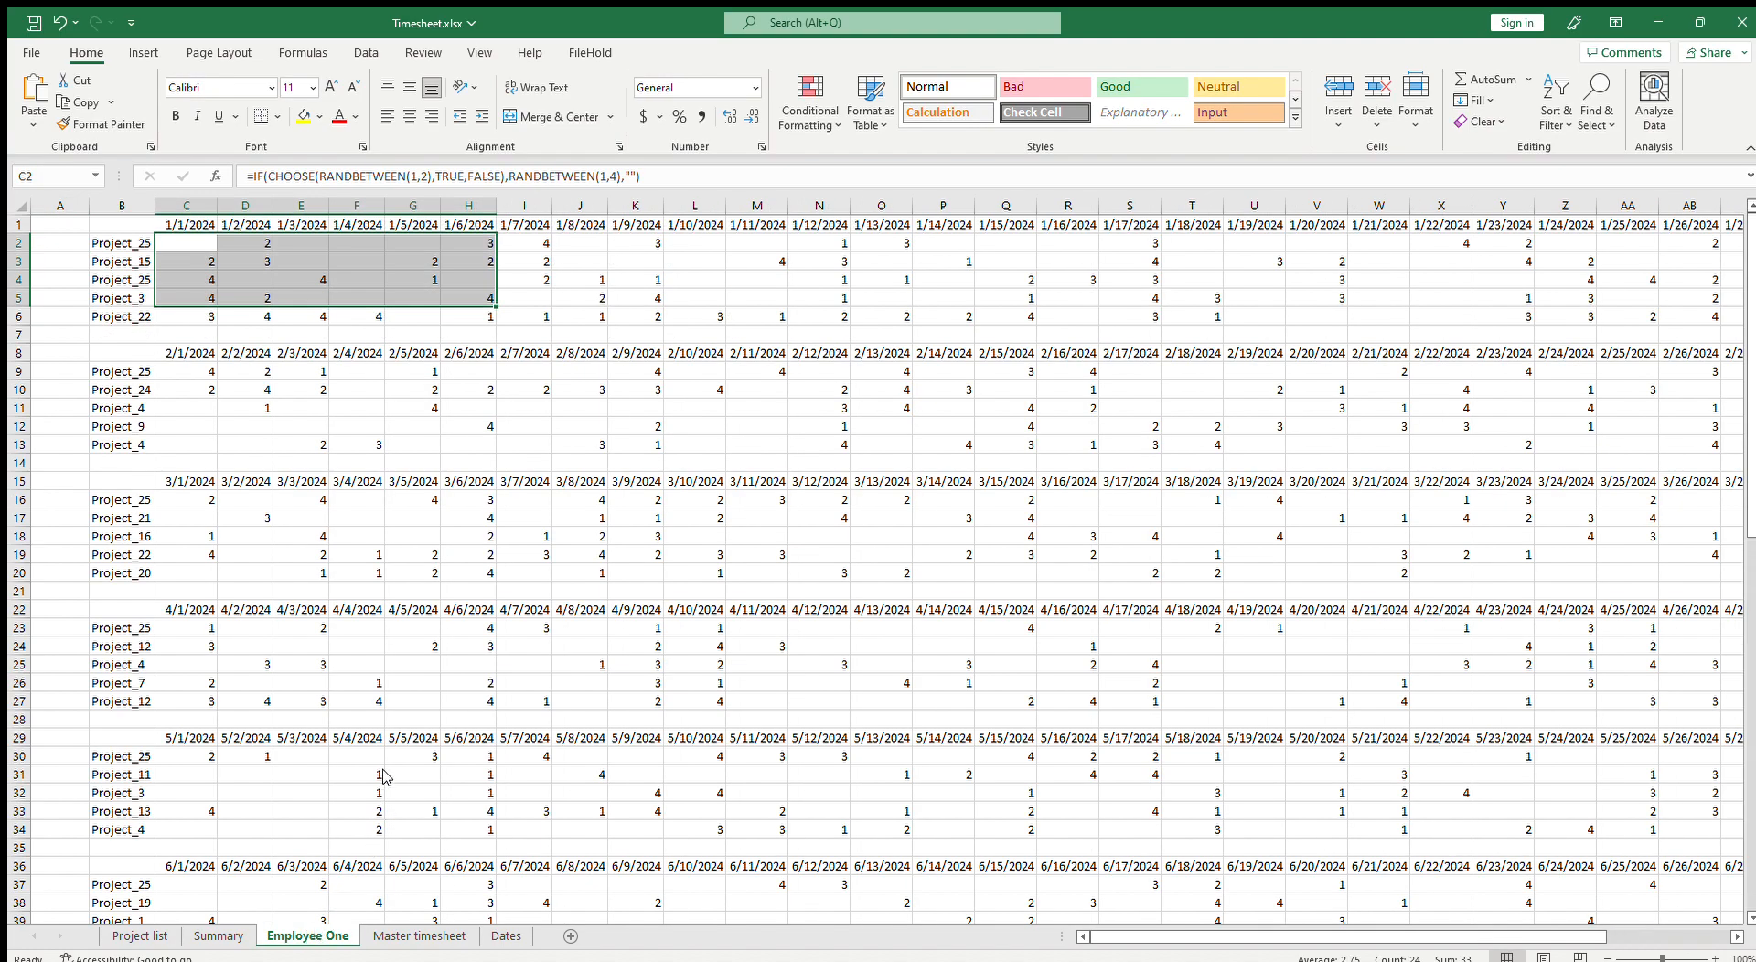
Step: Enter the label Employee One in cell A3 of the Summary sheet
key("Return")
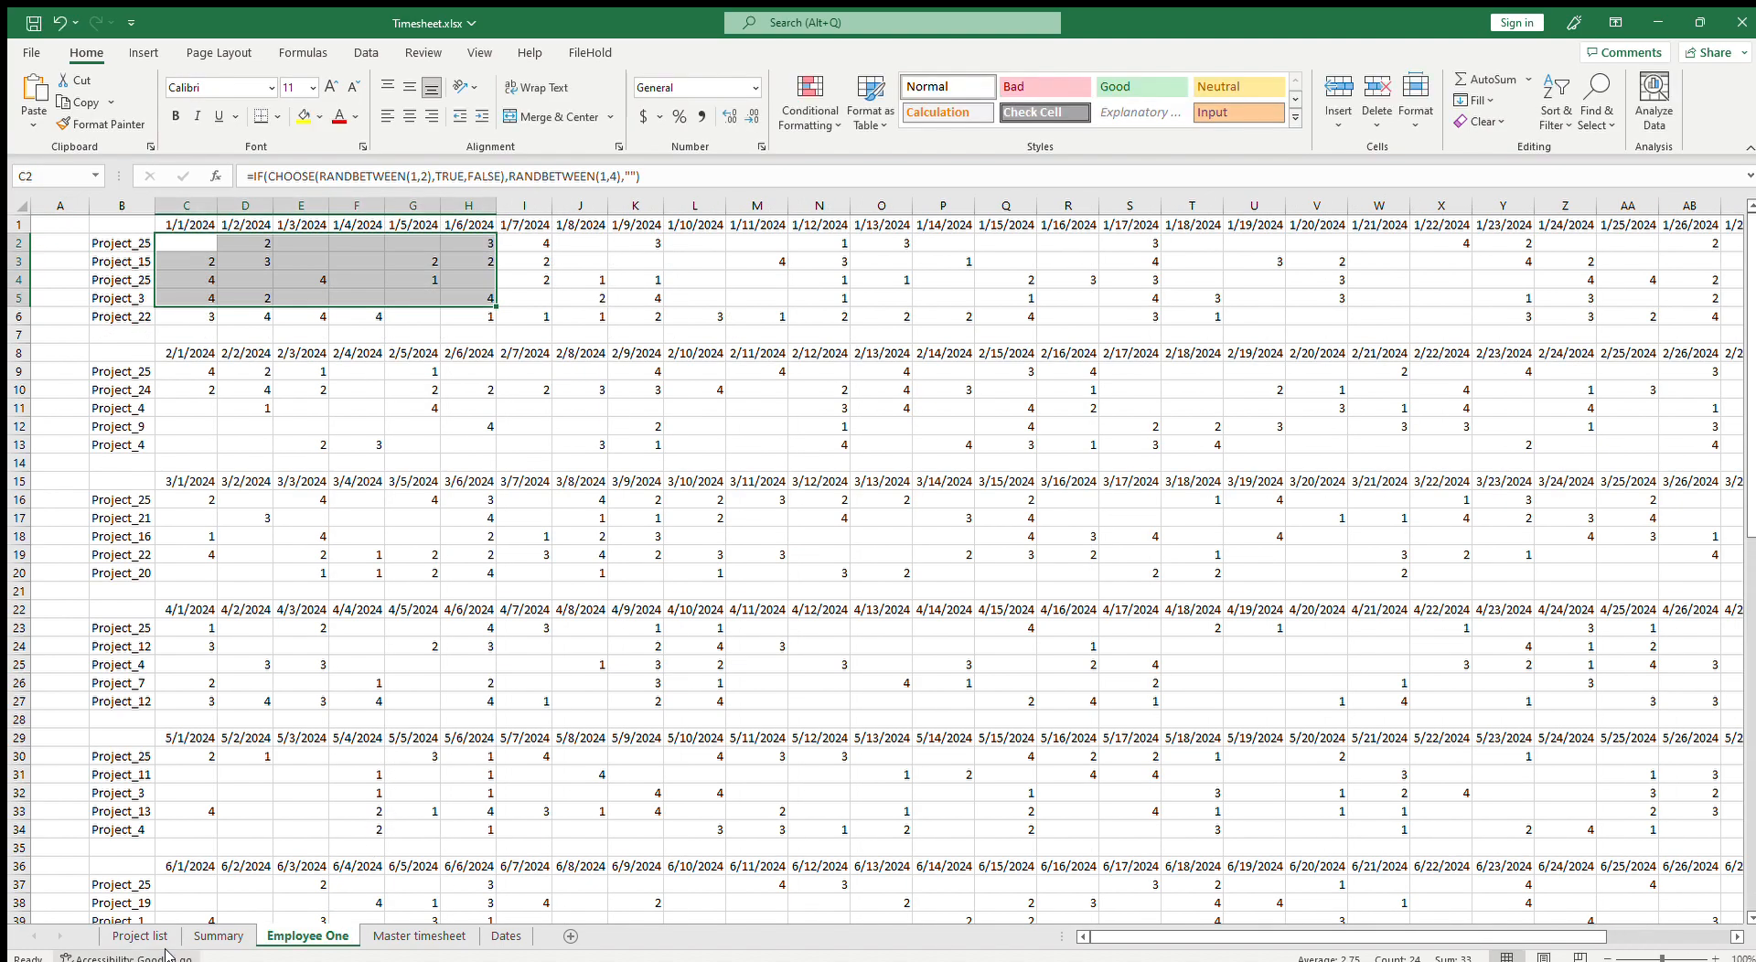
left_click(218, 936)
left_click(288, 175)
type("Employee One")
key("Return")
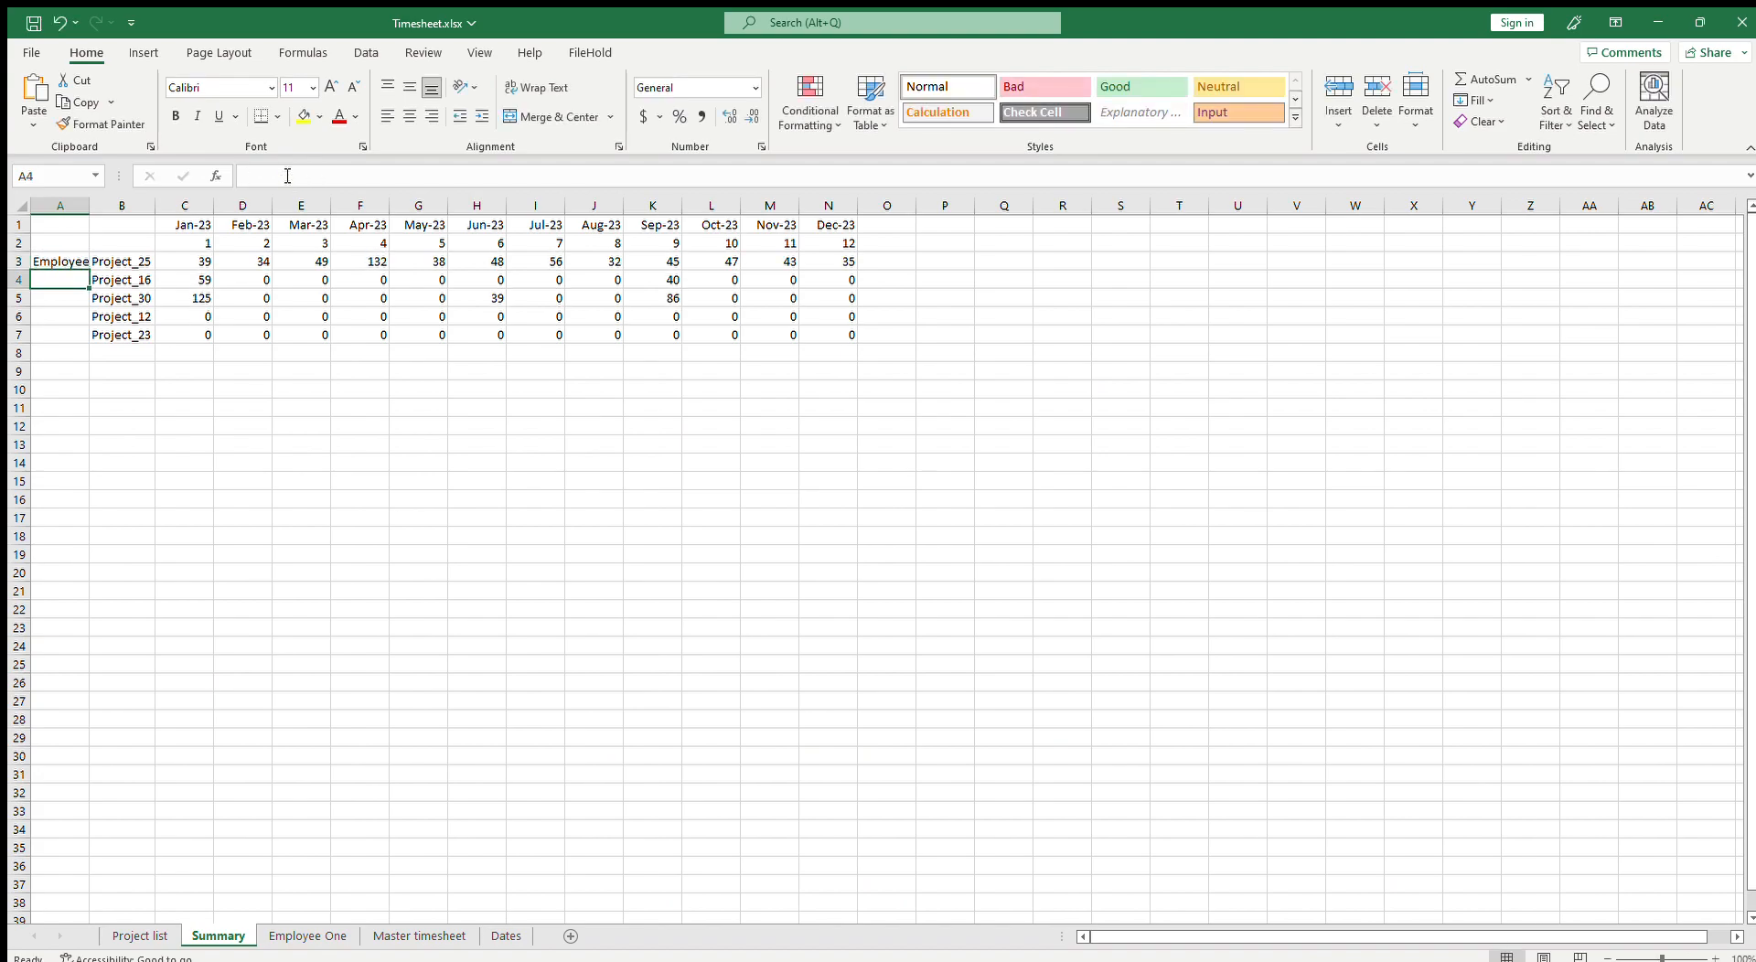
Step: Autofit column A and fill the Employee One label down through A7
double_click(89, 204)
left_click(106, 254)
left_click_drag(121, 270, 122, 340)
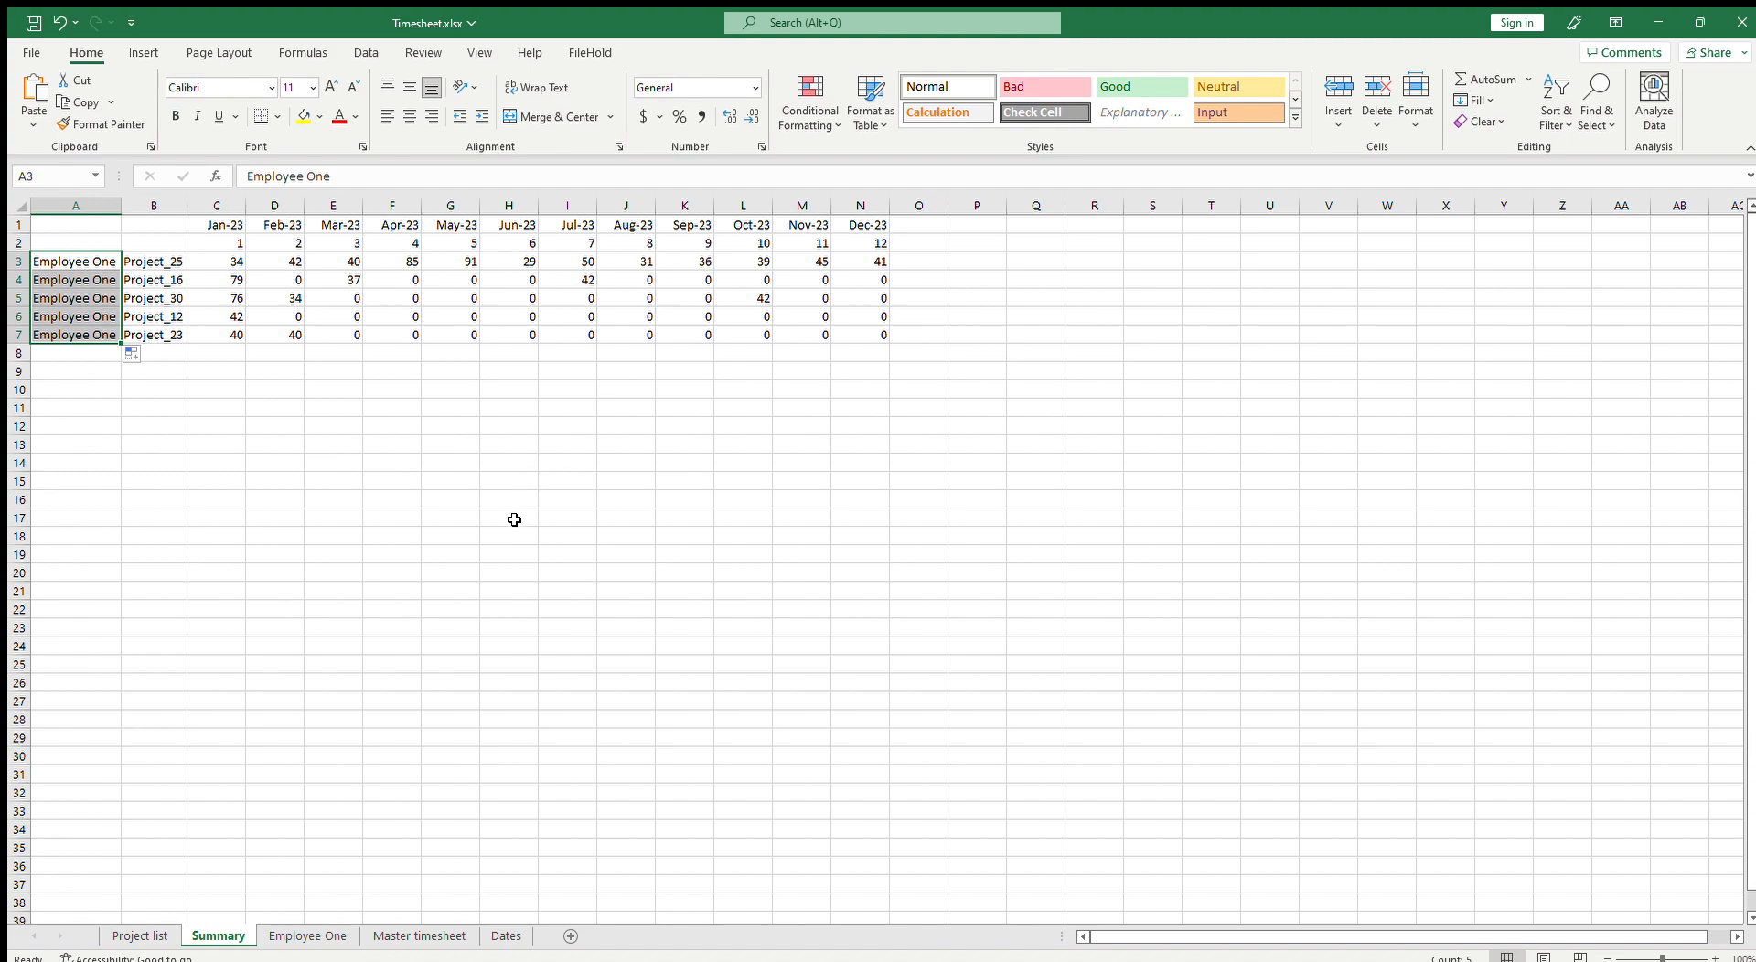
Step: Copy the text of C3's SUMIFS formula and paste it into cell Q6 as a reference
left_click(616, 445)
left_click(228, 267)
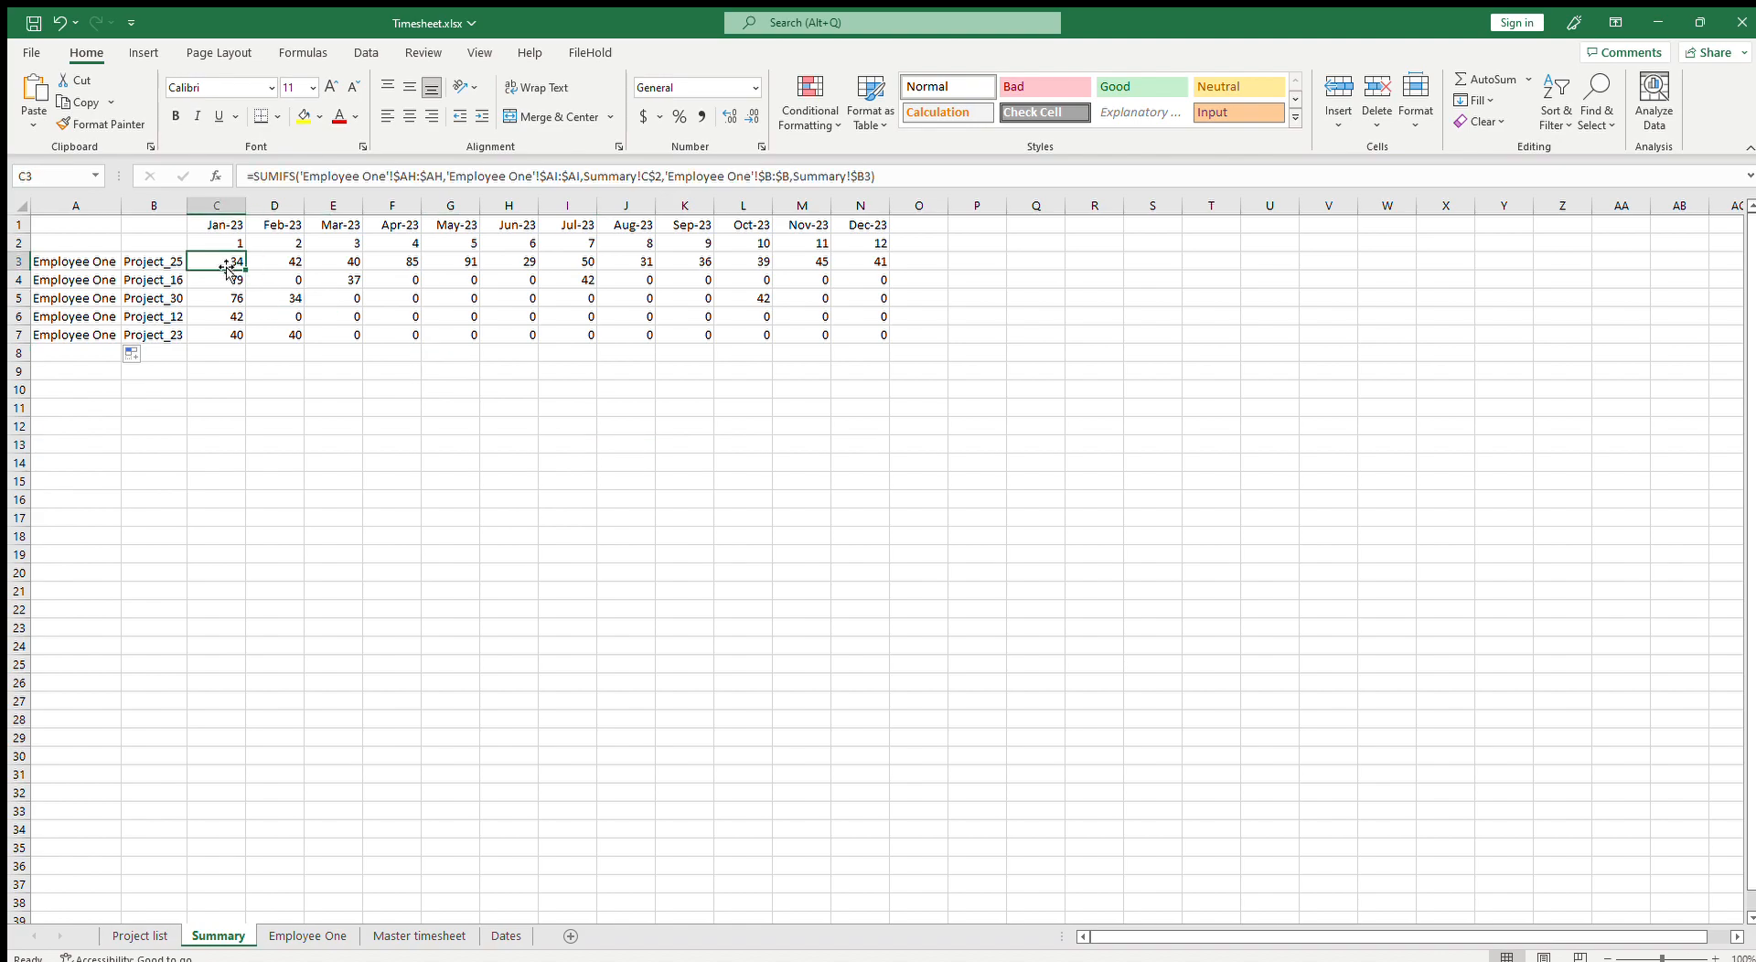
left_click(311, 947)
left_click(218, 936)
left_click(89, 262)
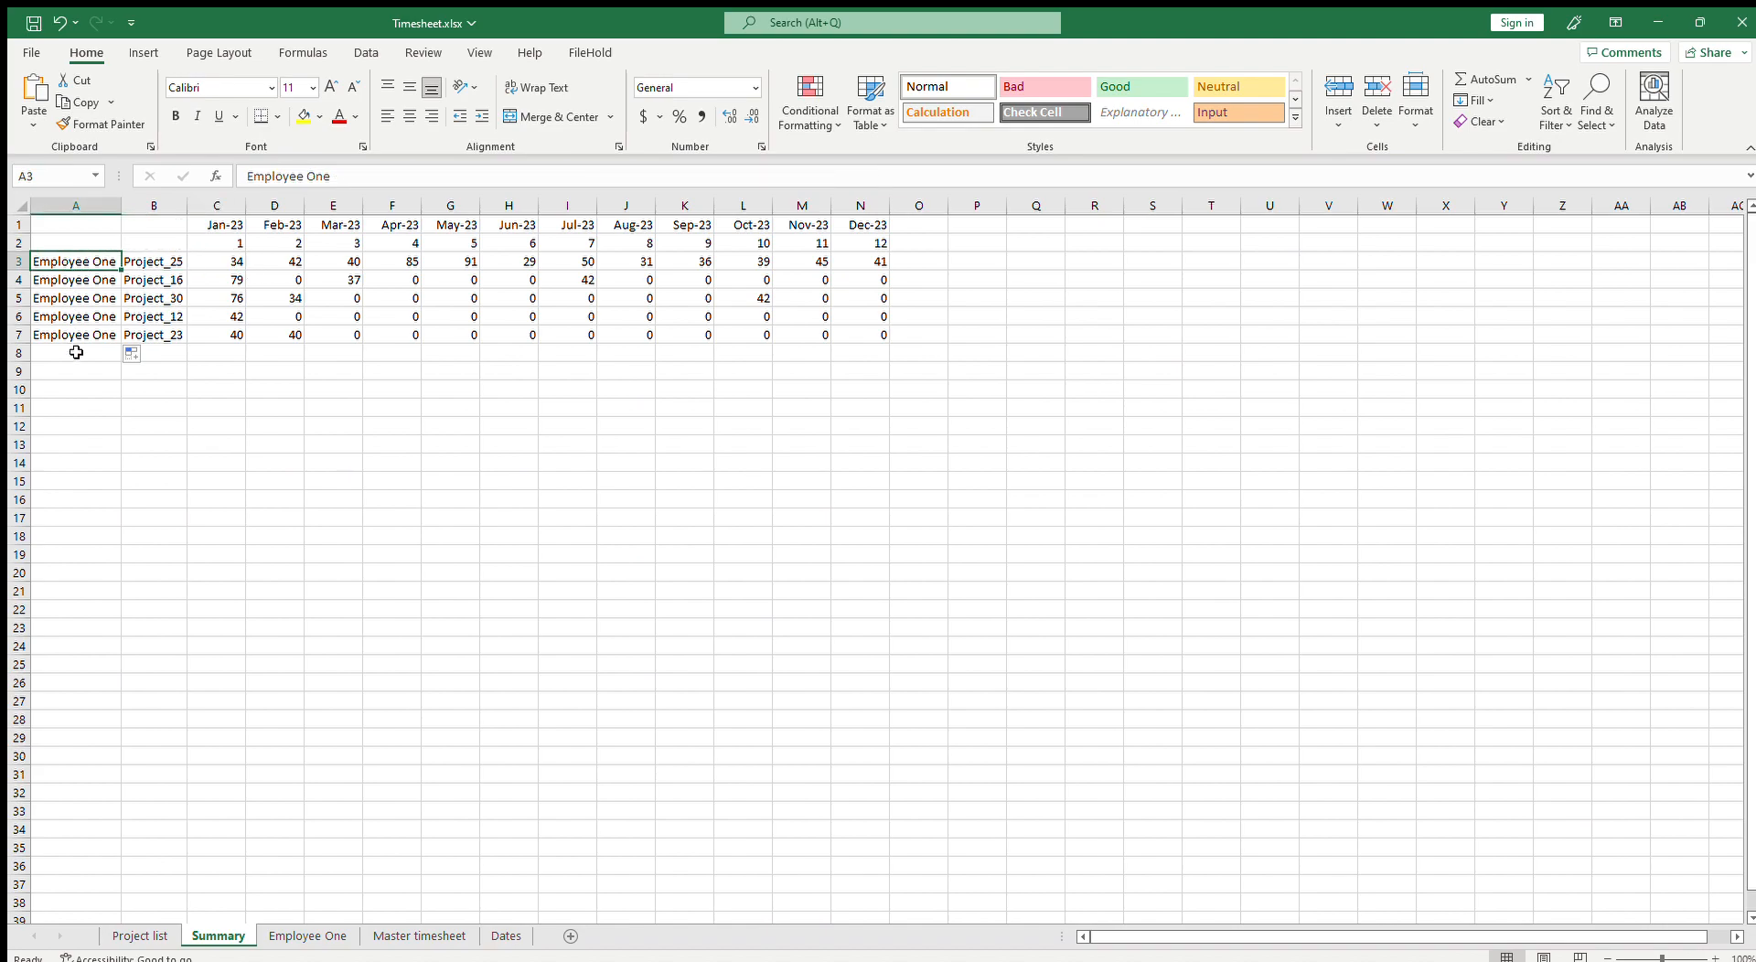
left_click_drag(88, 263, 87, 328)
left_click(218, 261)
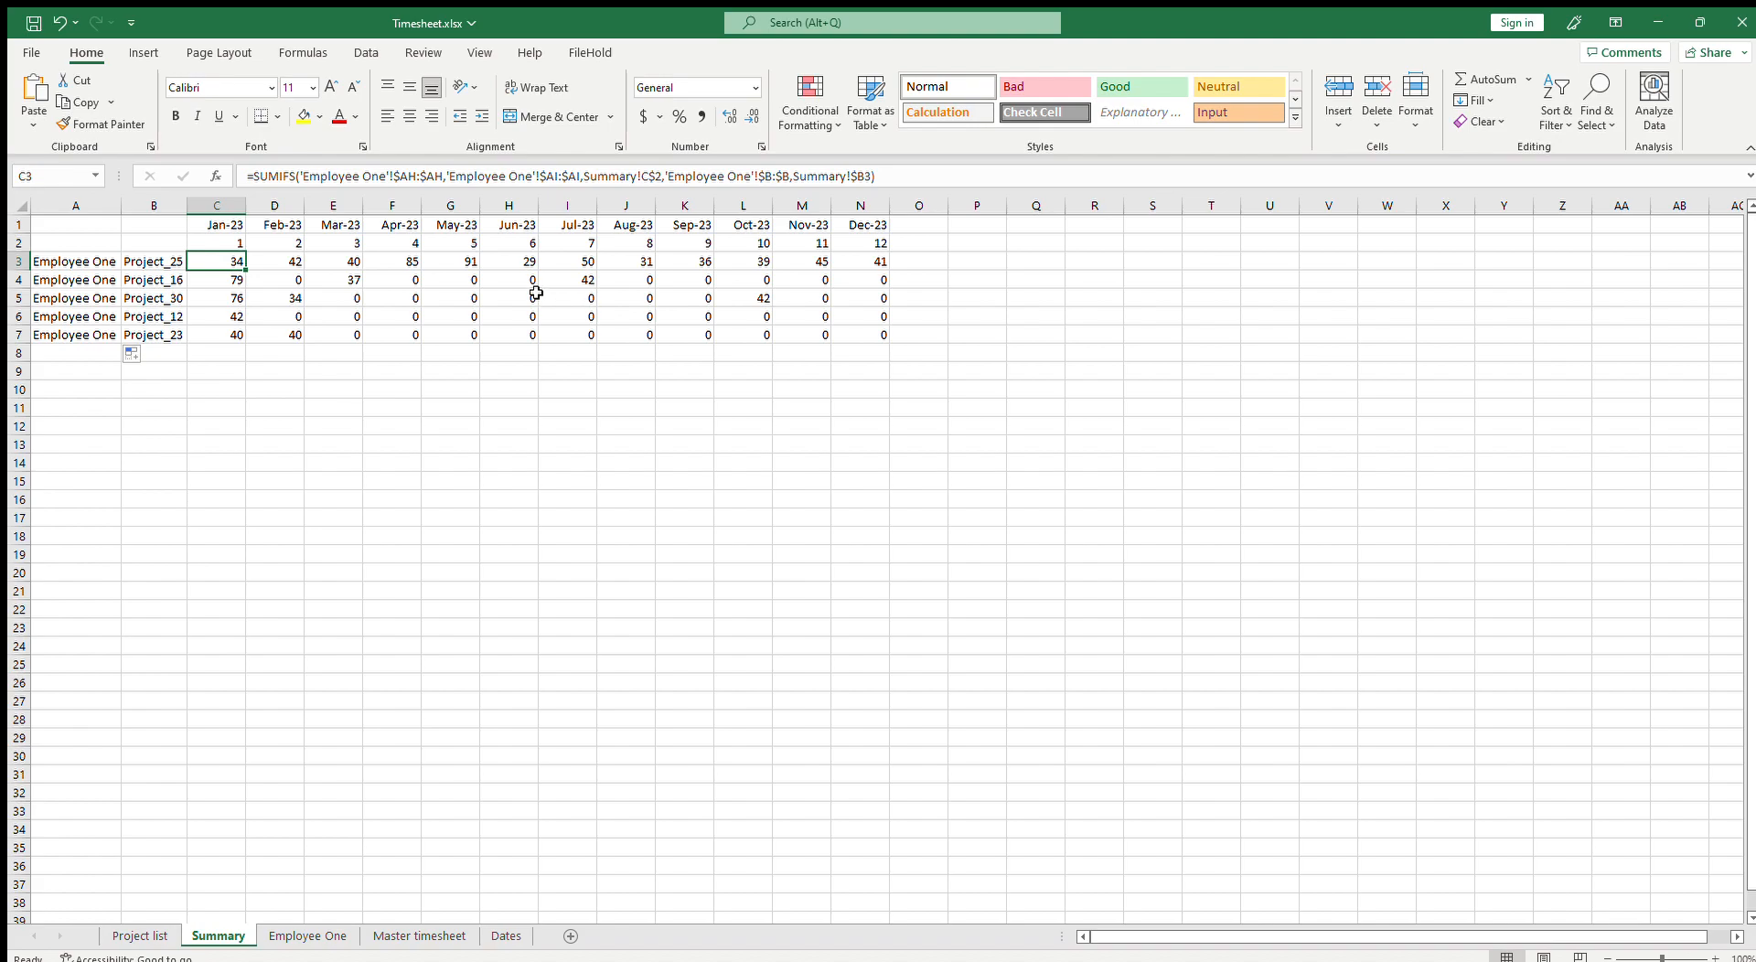
left_click_drag(302, 176, 383, 209)
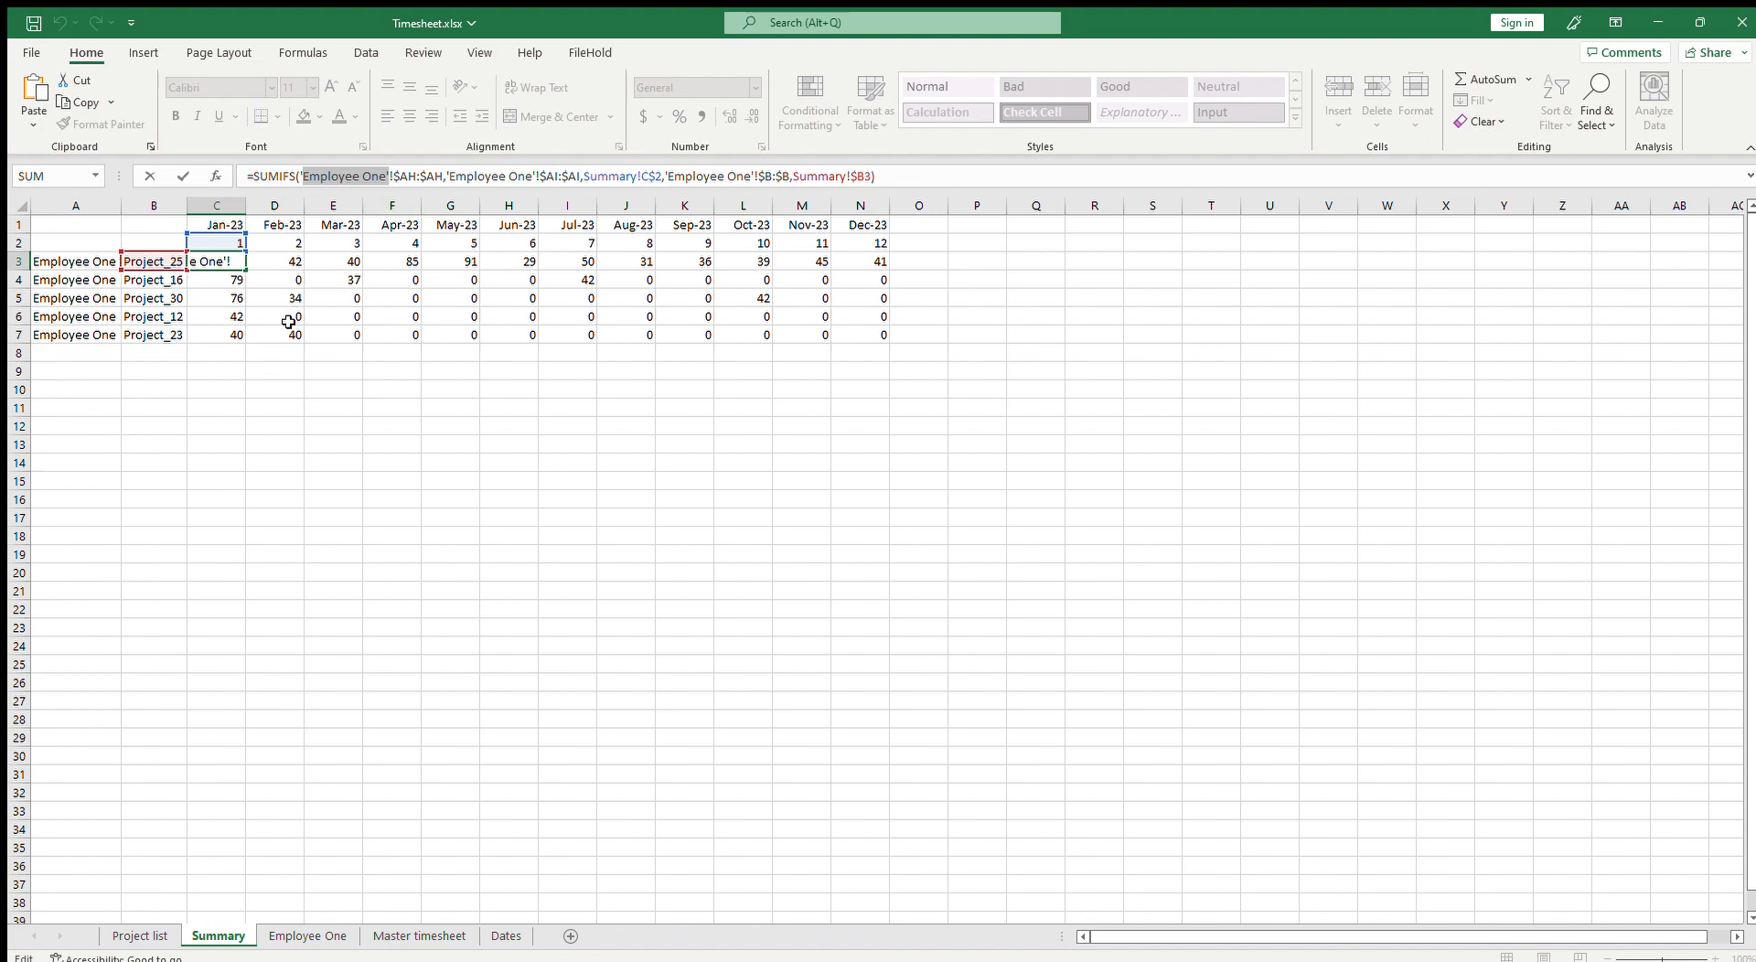
left_click_drag(254, 176, 896, 185)
key("ctrl+c")
key("Escape")
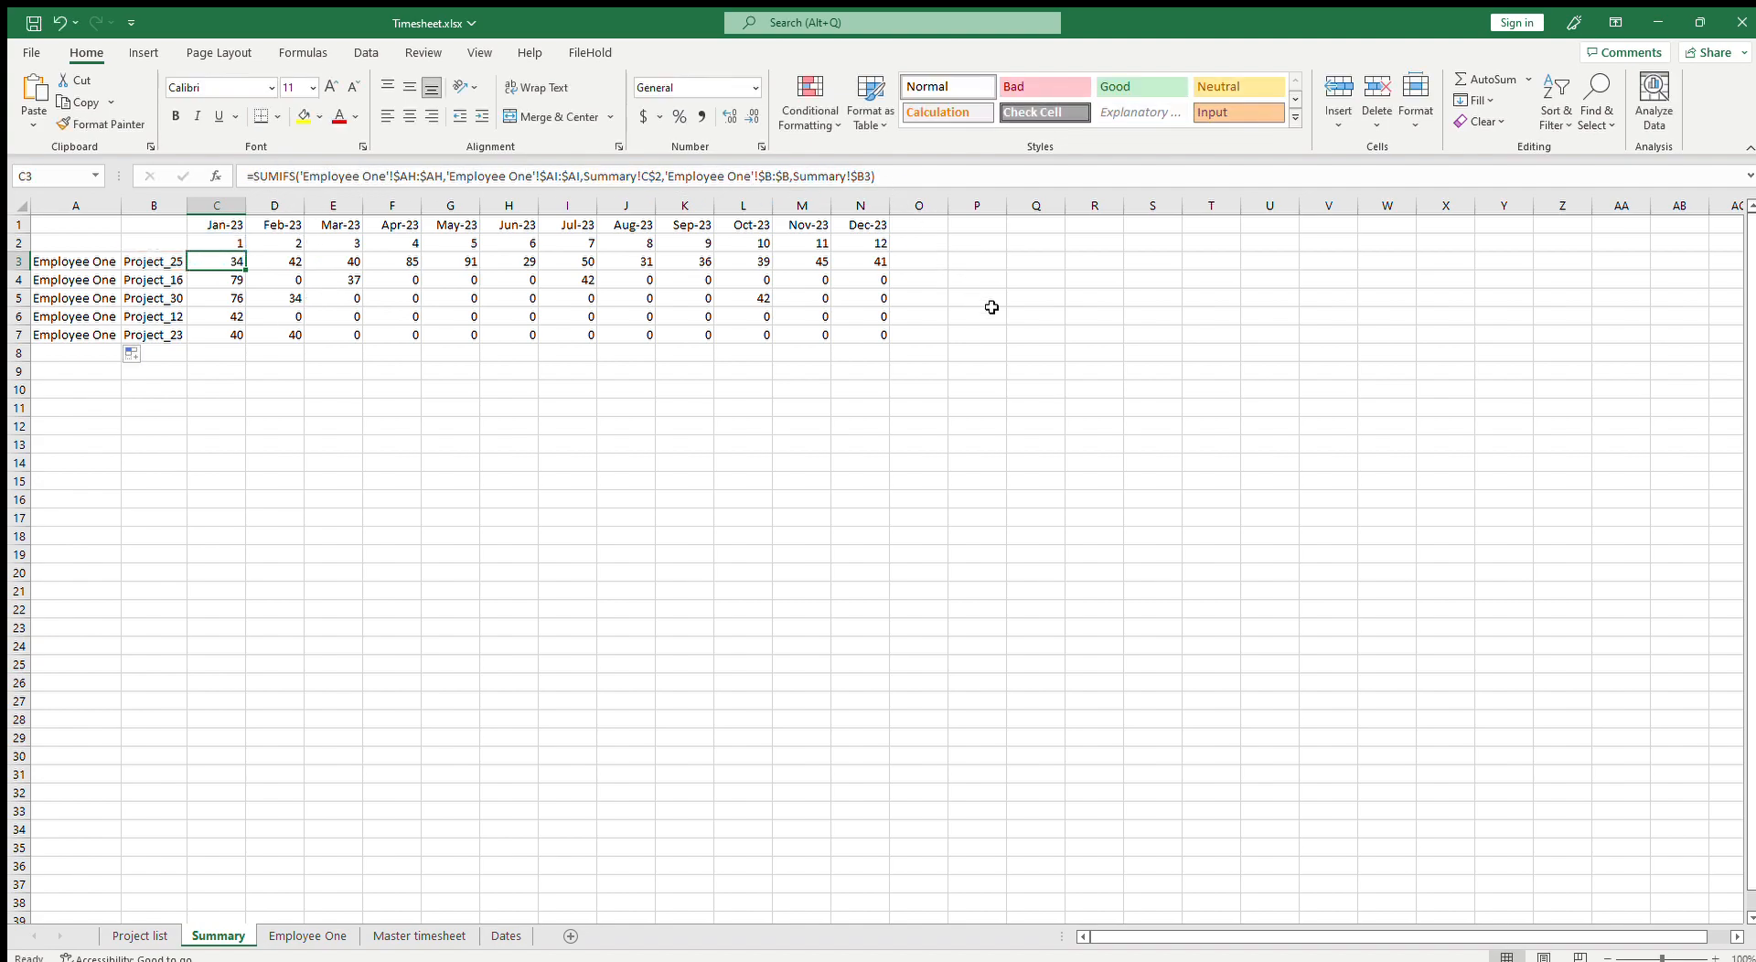
left_click(1052, 315)
key("ctrl+v")
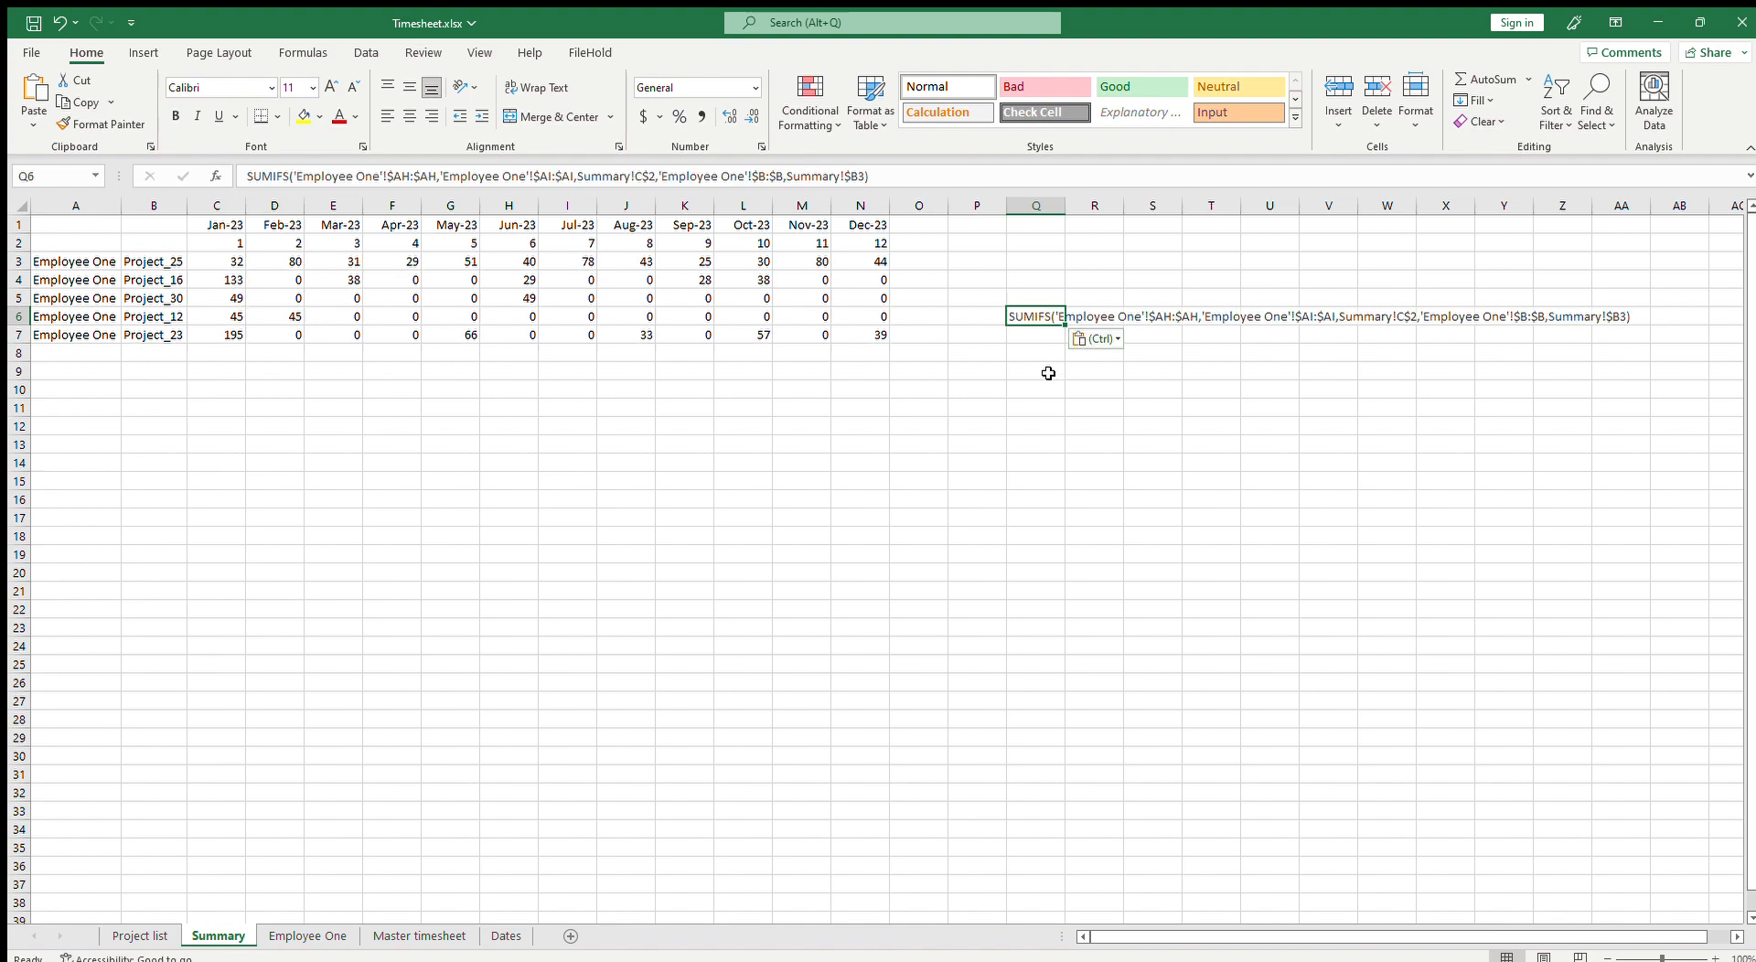
Step: In cell Q9, enter =INDIRECT("'"&A3&"'!$AH:$AH") to build the column AH range from the sheet name in A3
left_click(1039, 372)
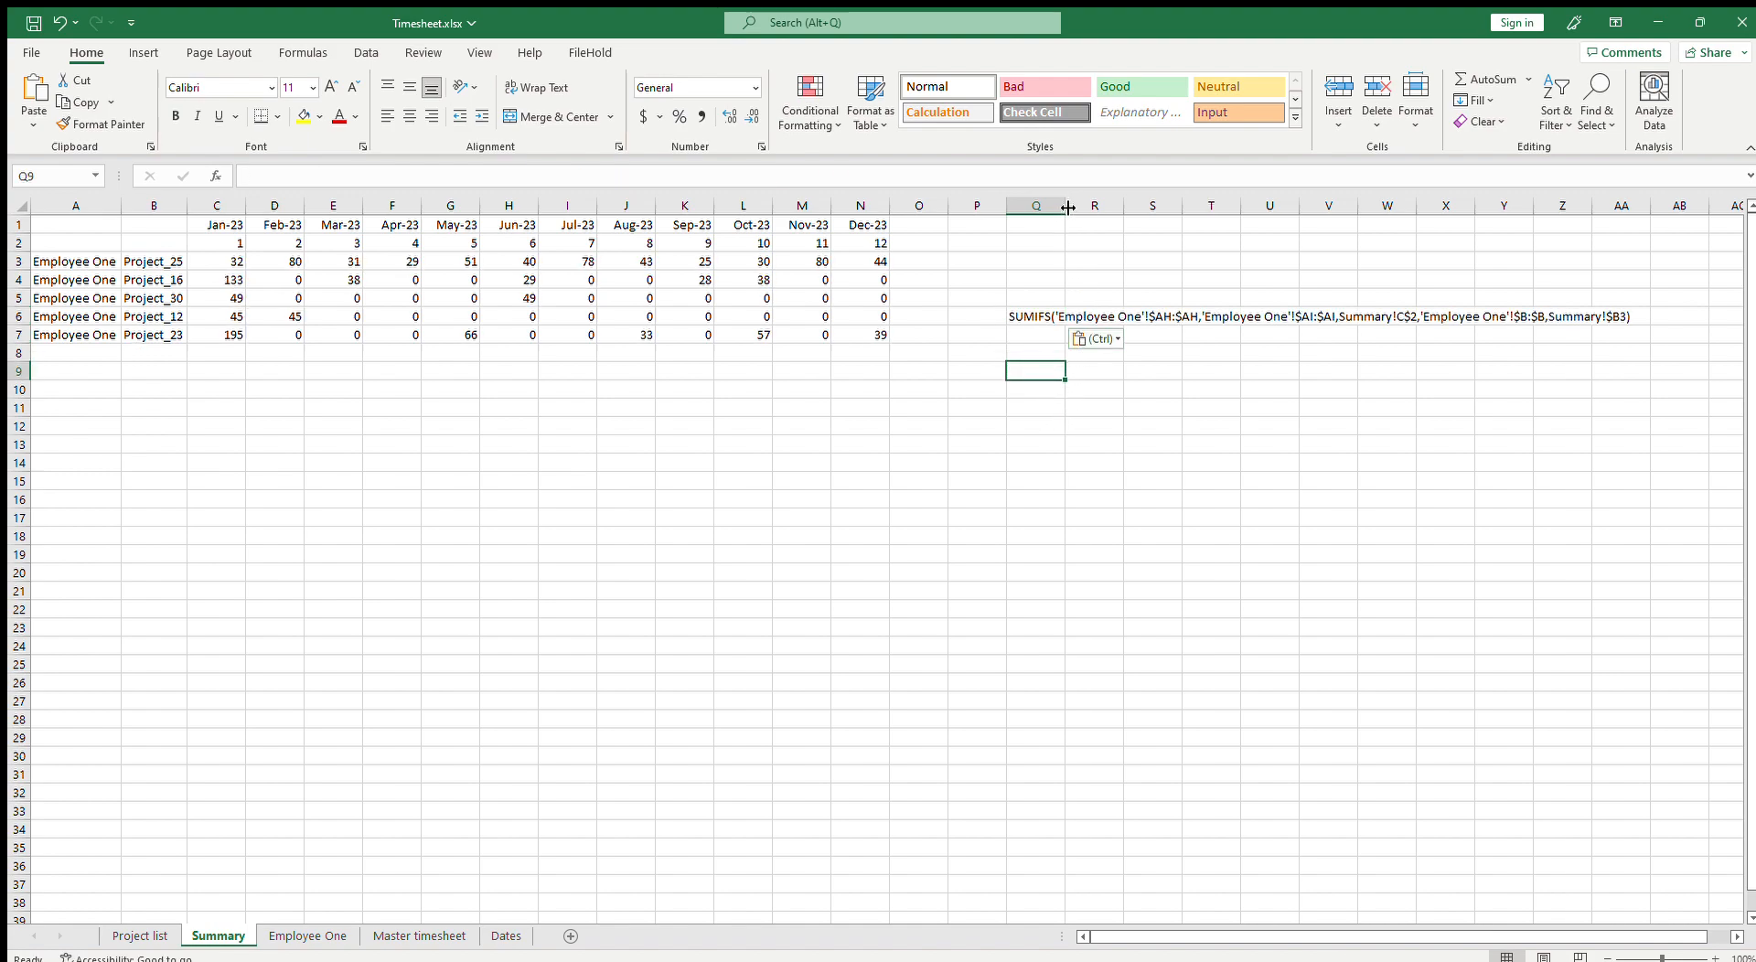
key("Escape")
type("=in")
key("Return")
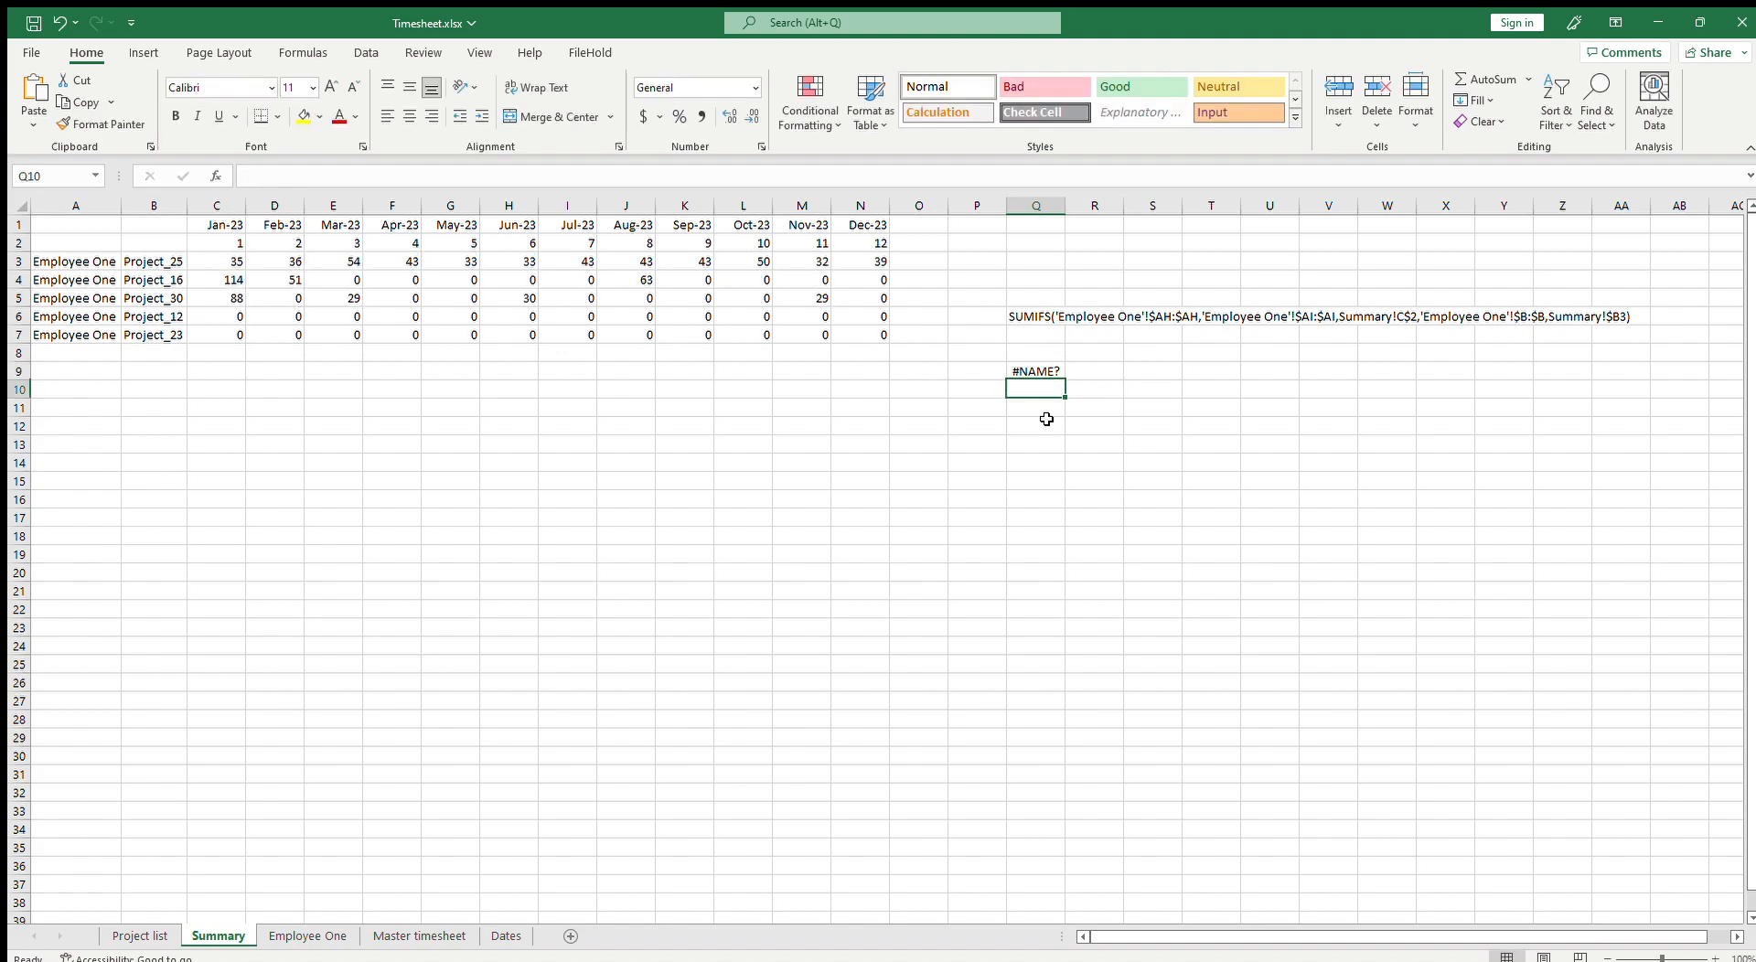
key("Up")
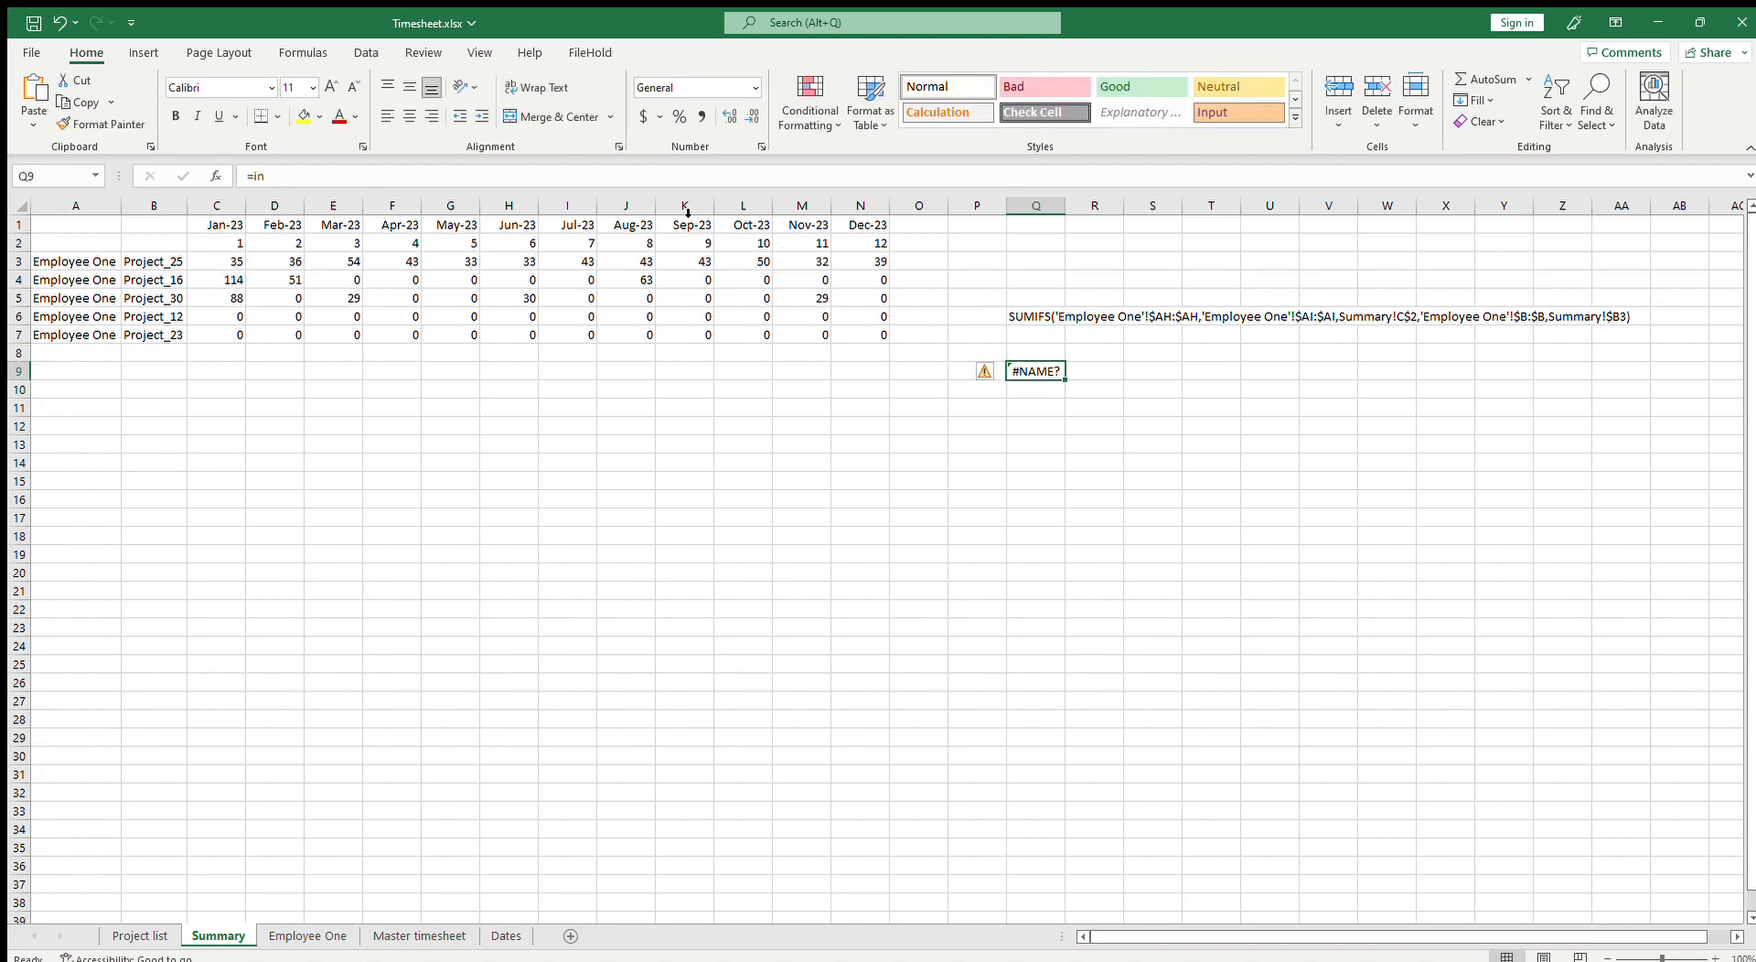
left_click(596, 178)
type("d")
key("Tab")
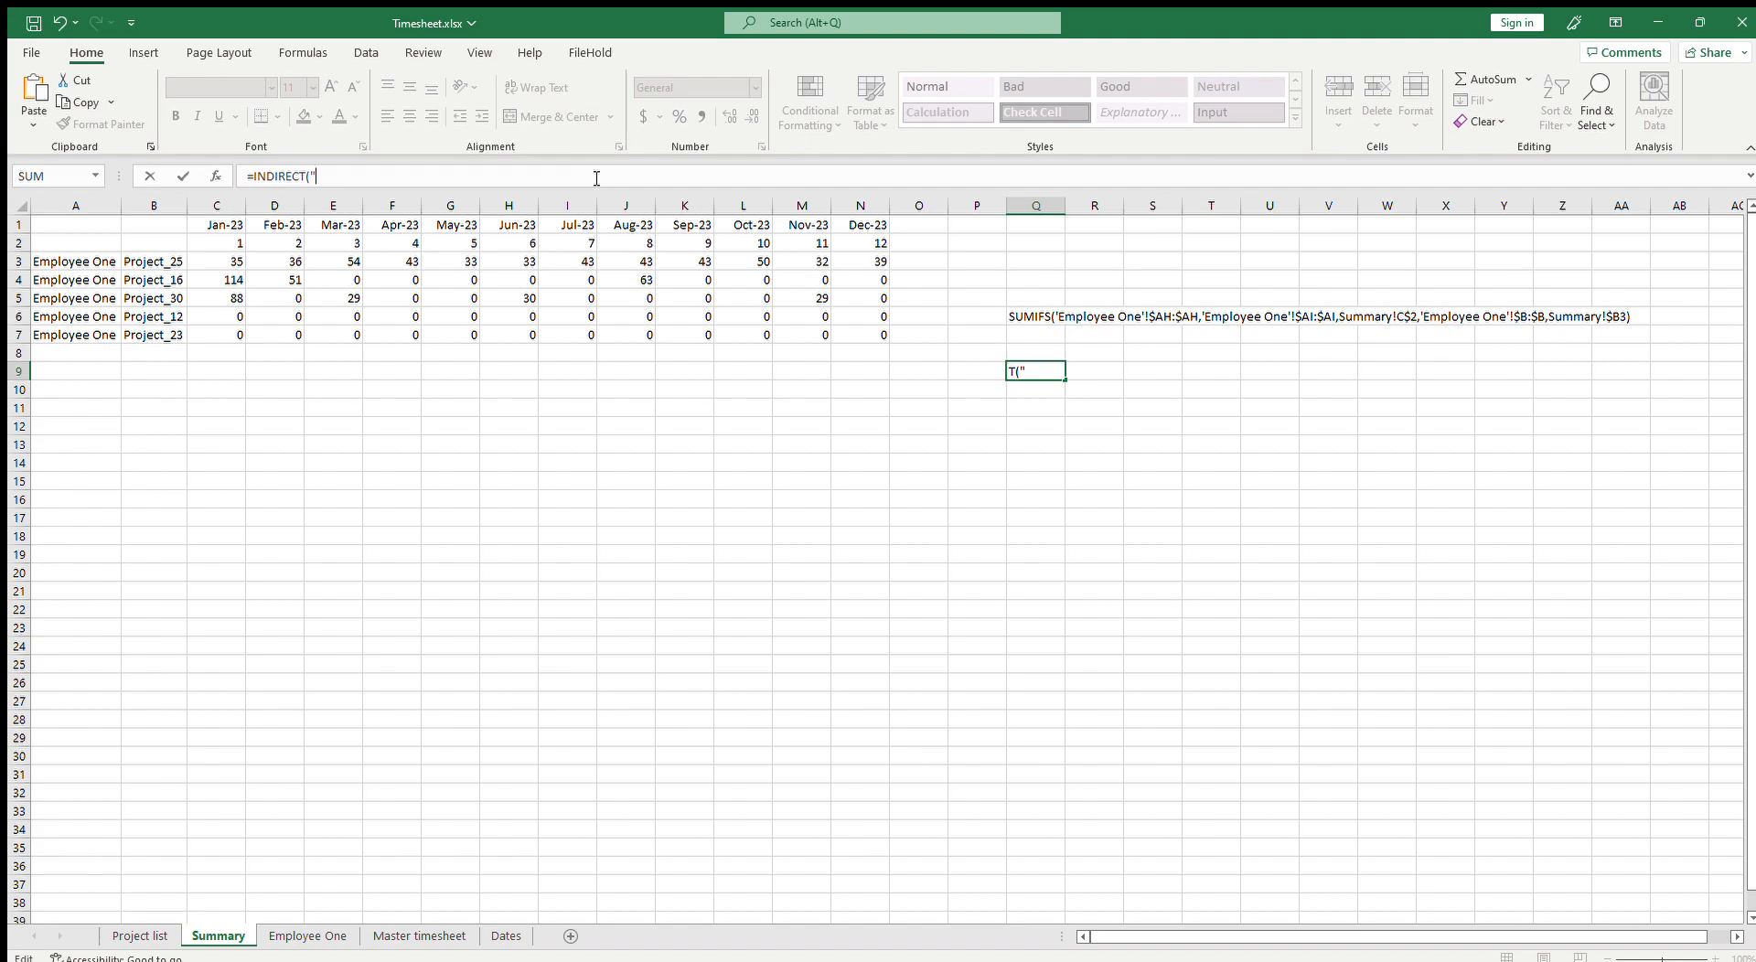
type("\"\"\"&a3")
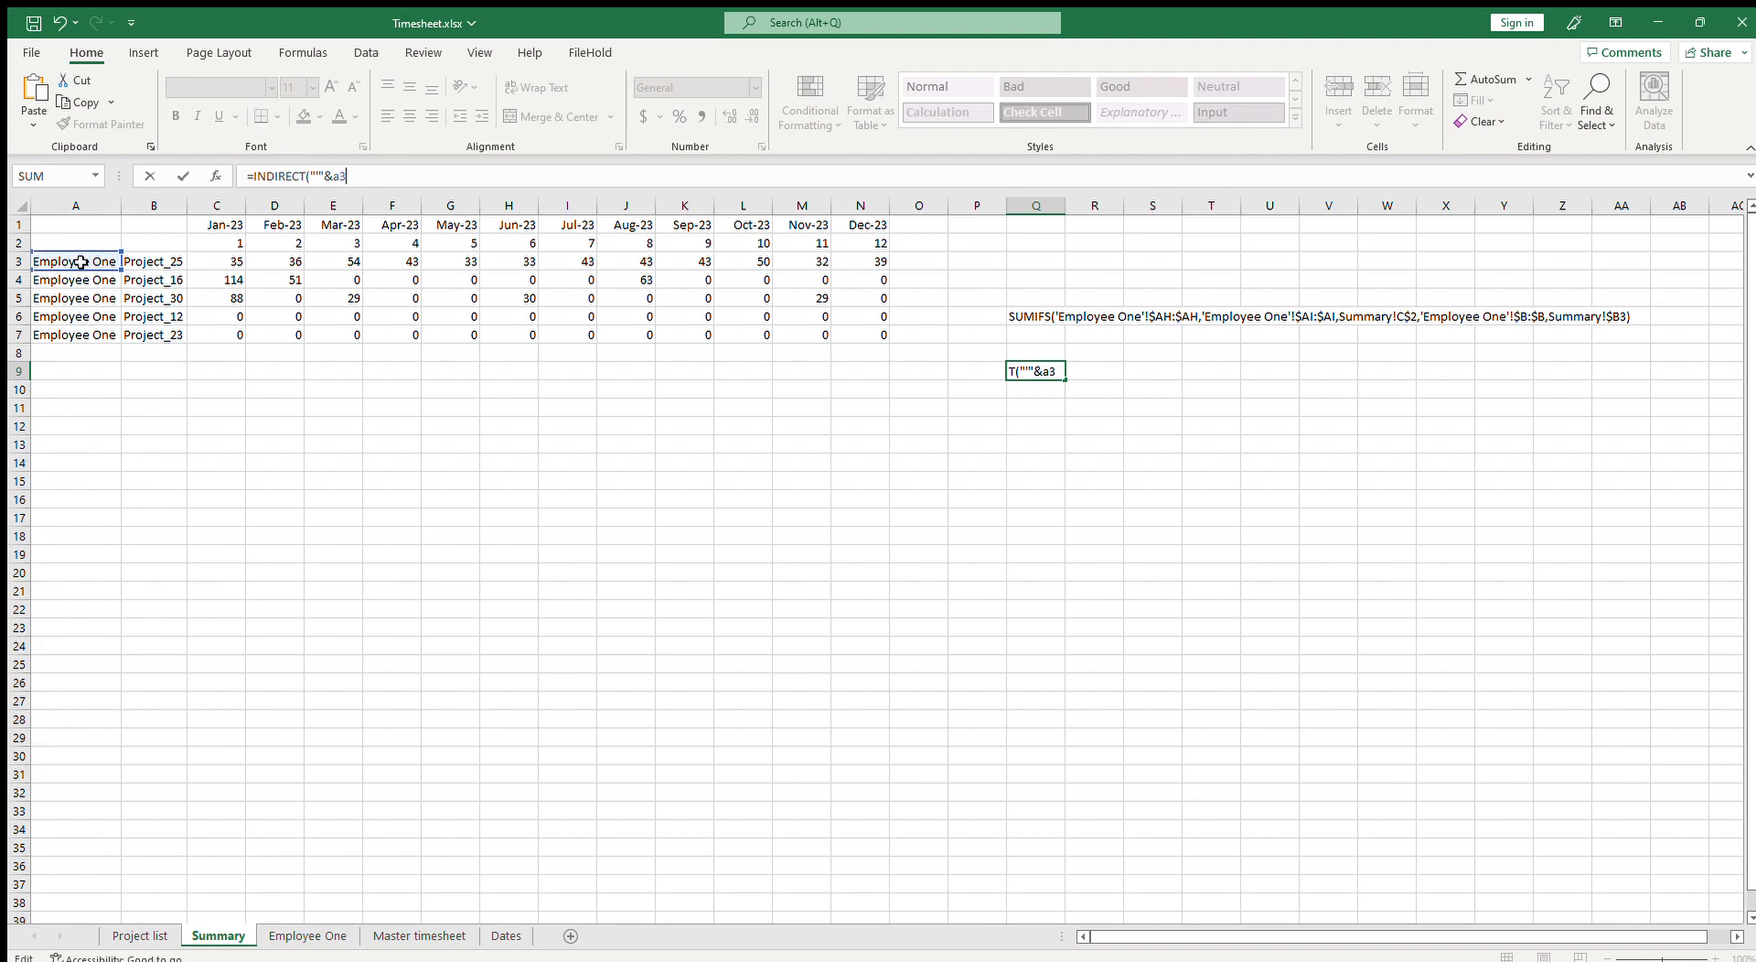
type("&\"'")
type("\"")
type("$AH:$AH\"")
key("Return")
key("Up")
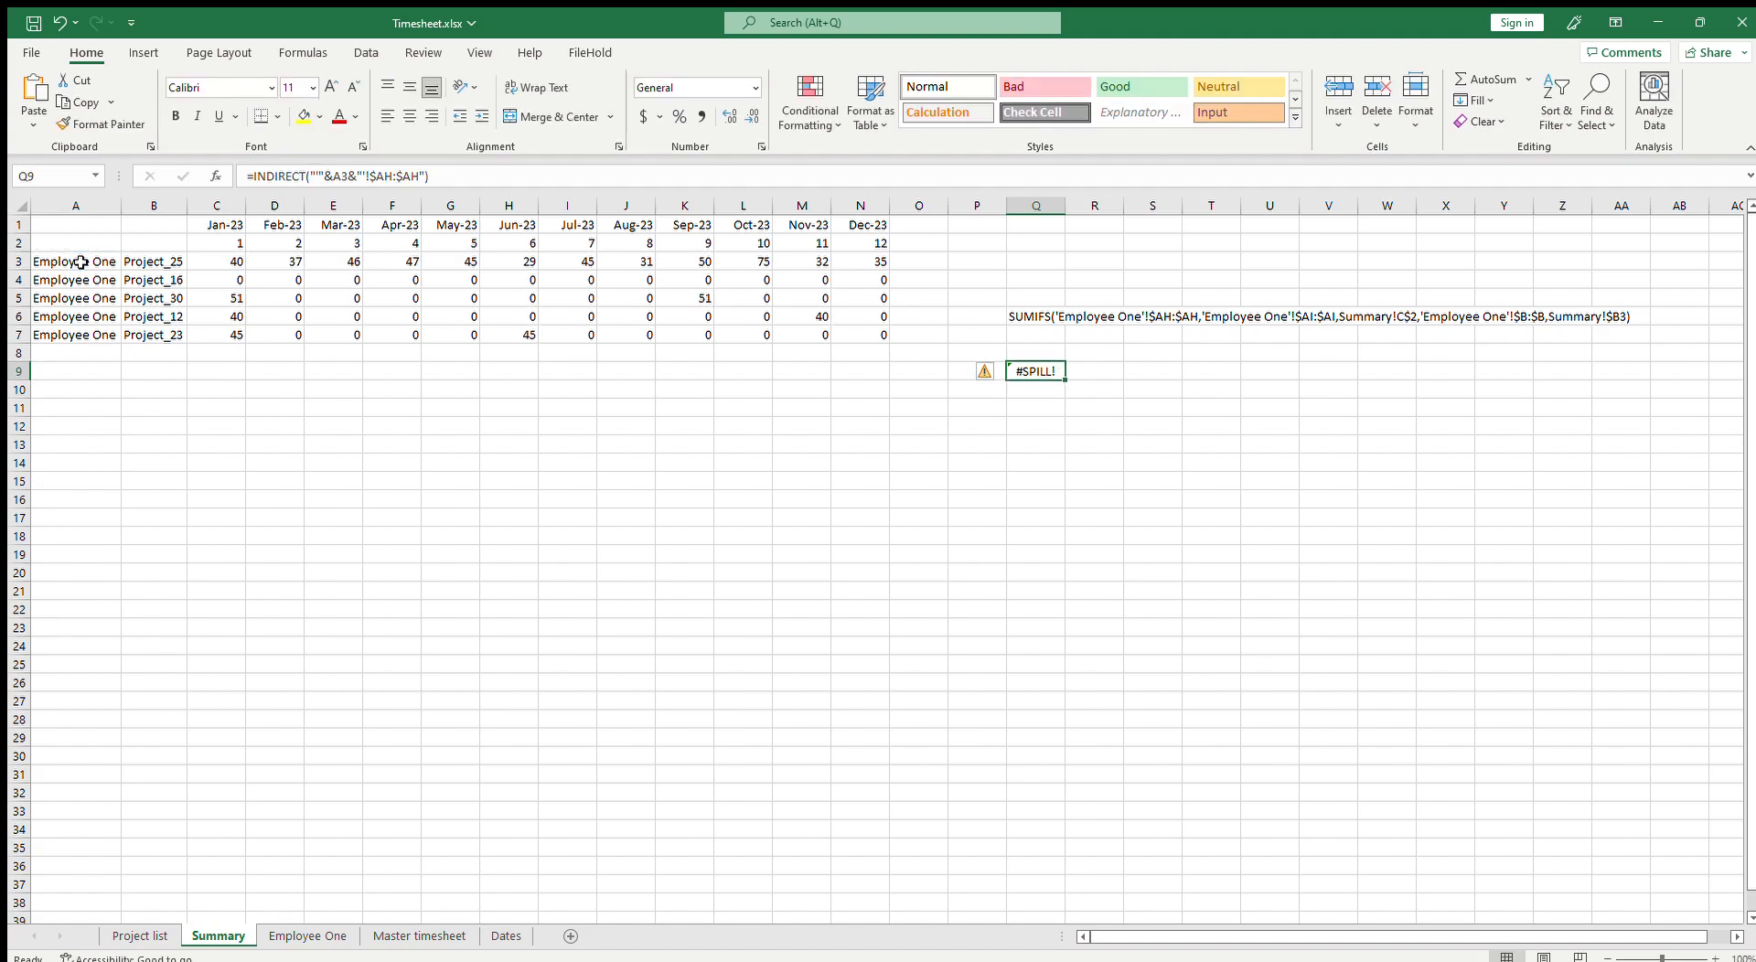
Step: Replace the sum range in C3's SUMIFS formula with the INDIRECT("'"&A3&"'!$AH:$AH") expression copied from Q9
left_click_drag(483, 176, 253, 176)
key("ctrl+c")
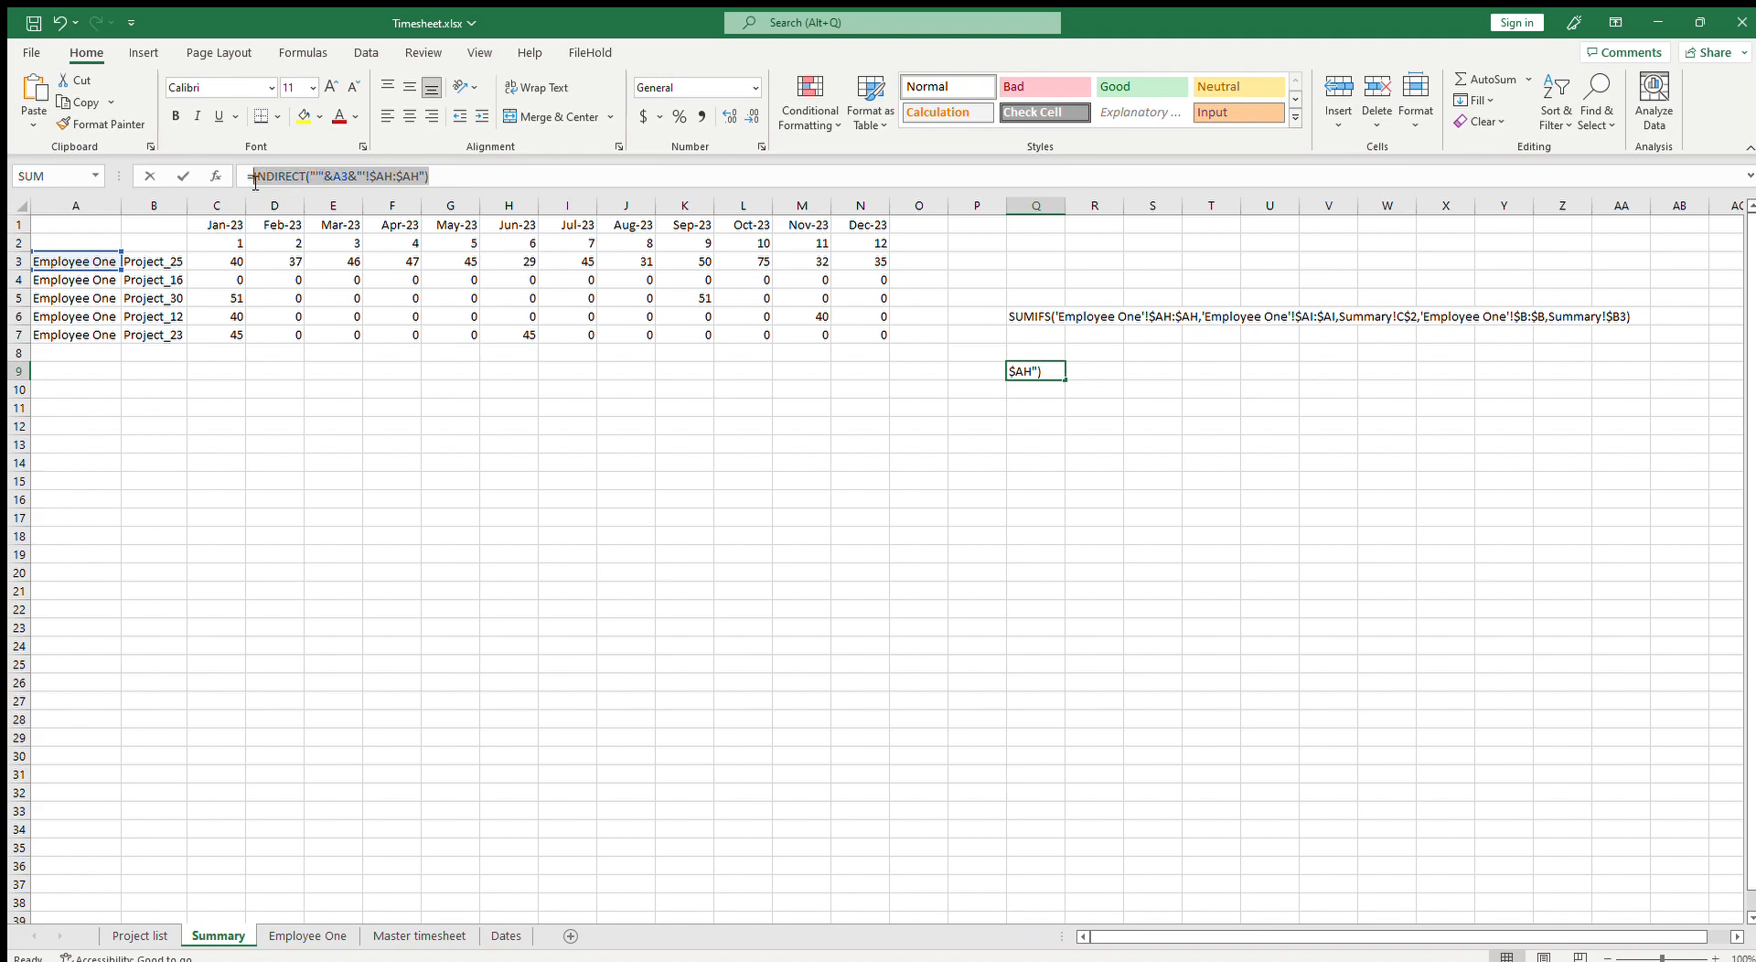
key("Escape")
left_click(1025, 317)
left_click(233, 257)
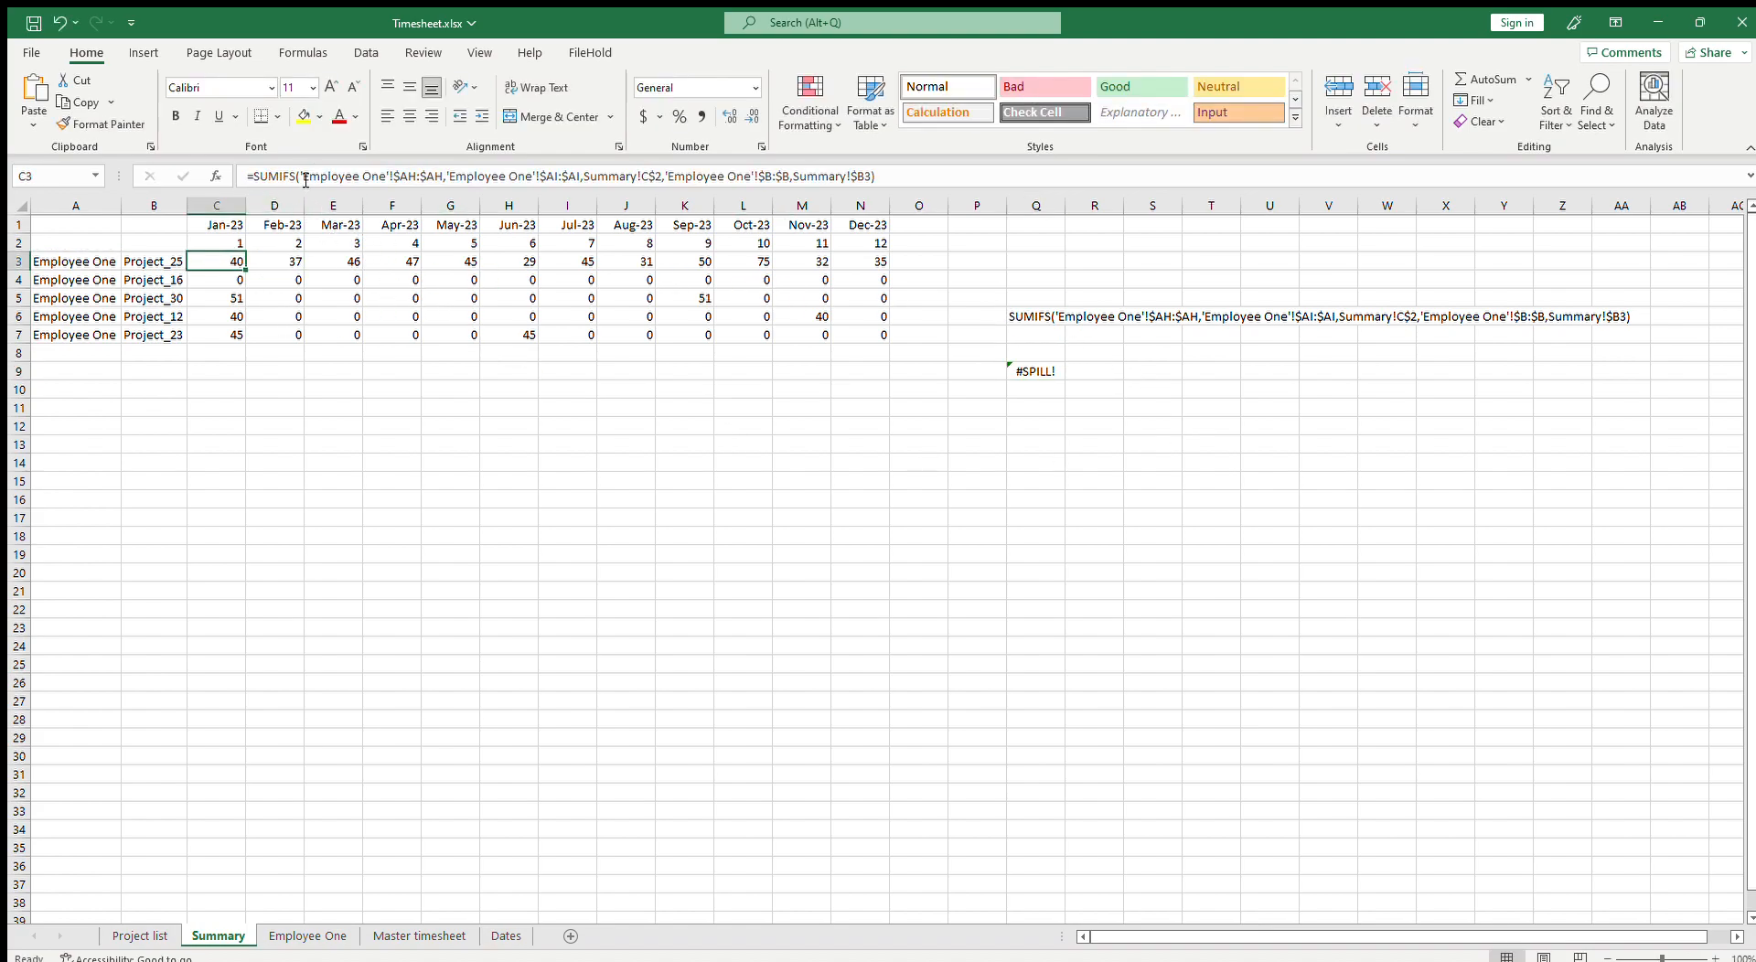
left_click_drag(303, 175, 447, 177)
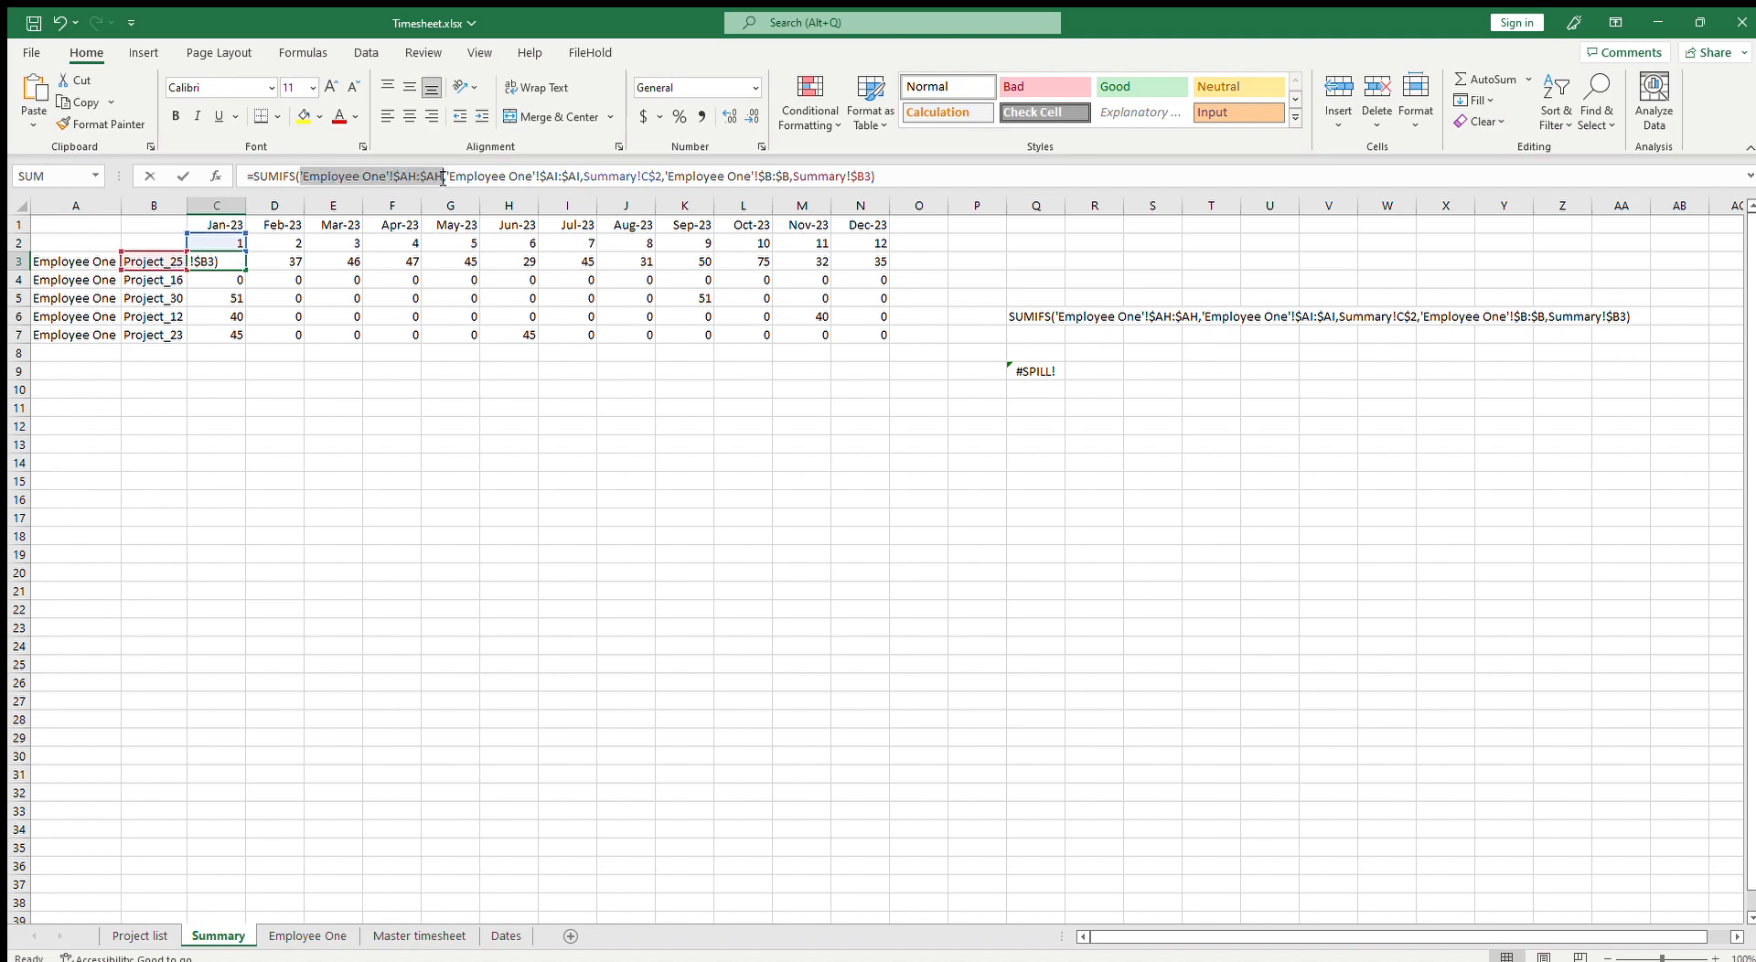
key("ctrl+v")
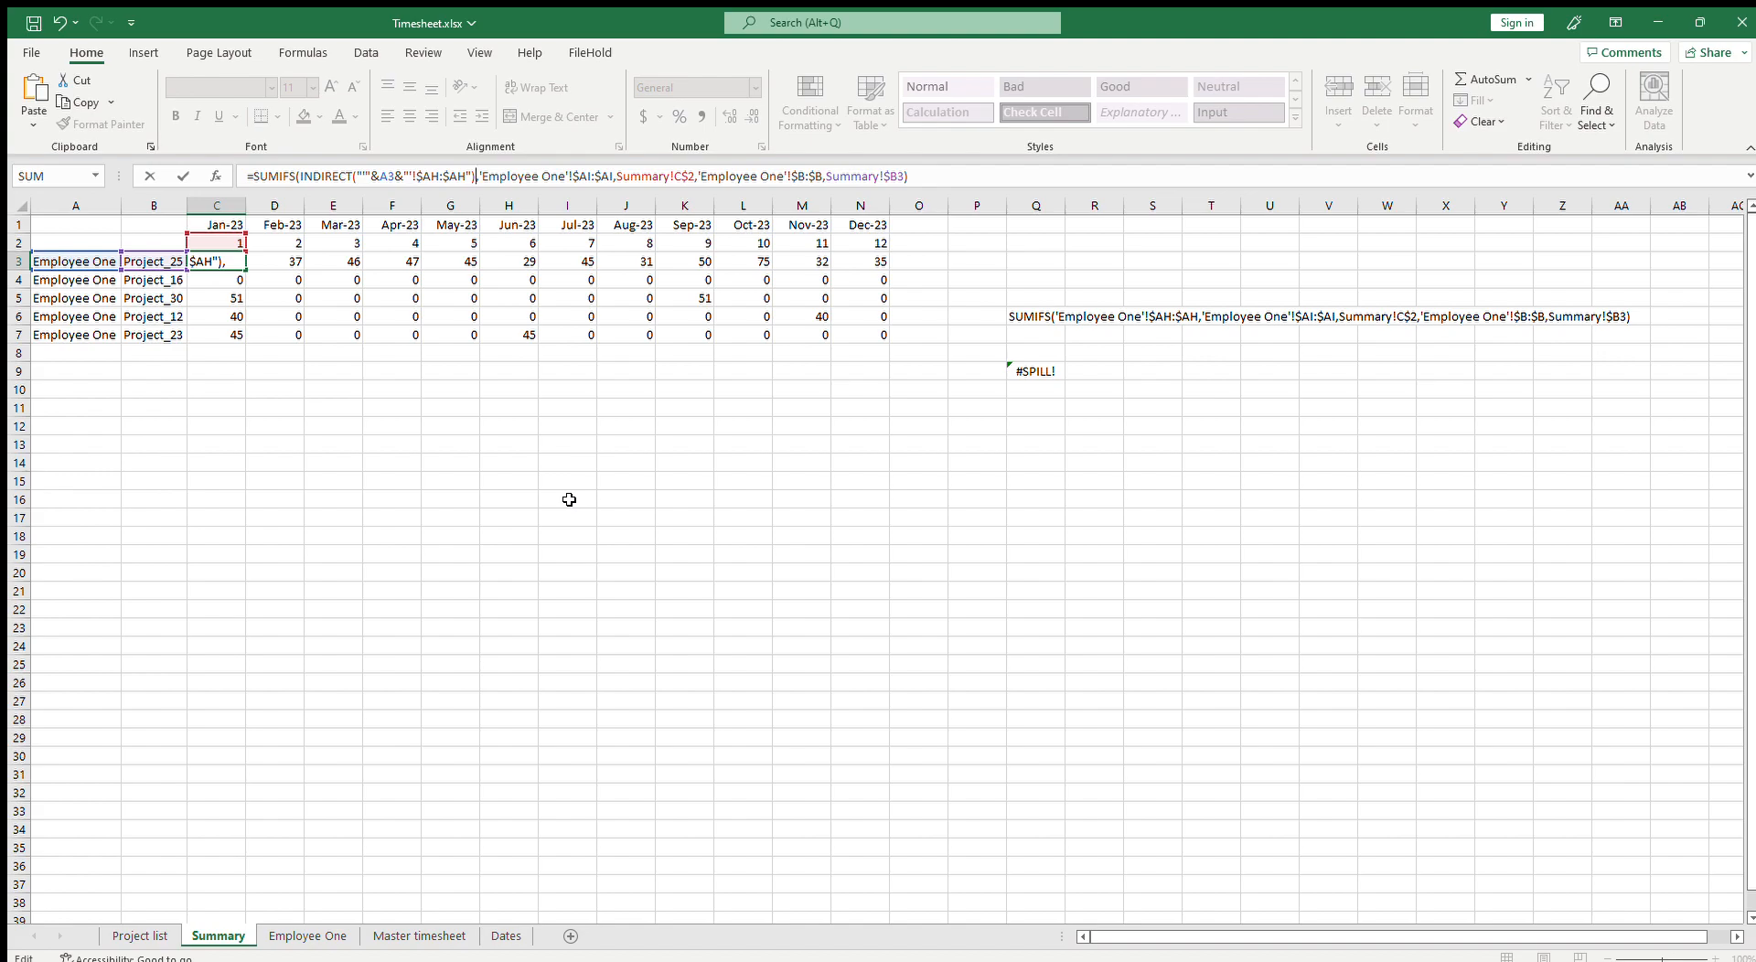
left_click(975, 176)
key("Return")
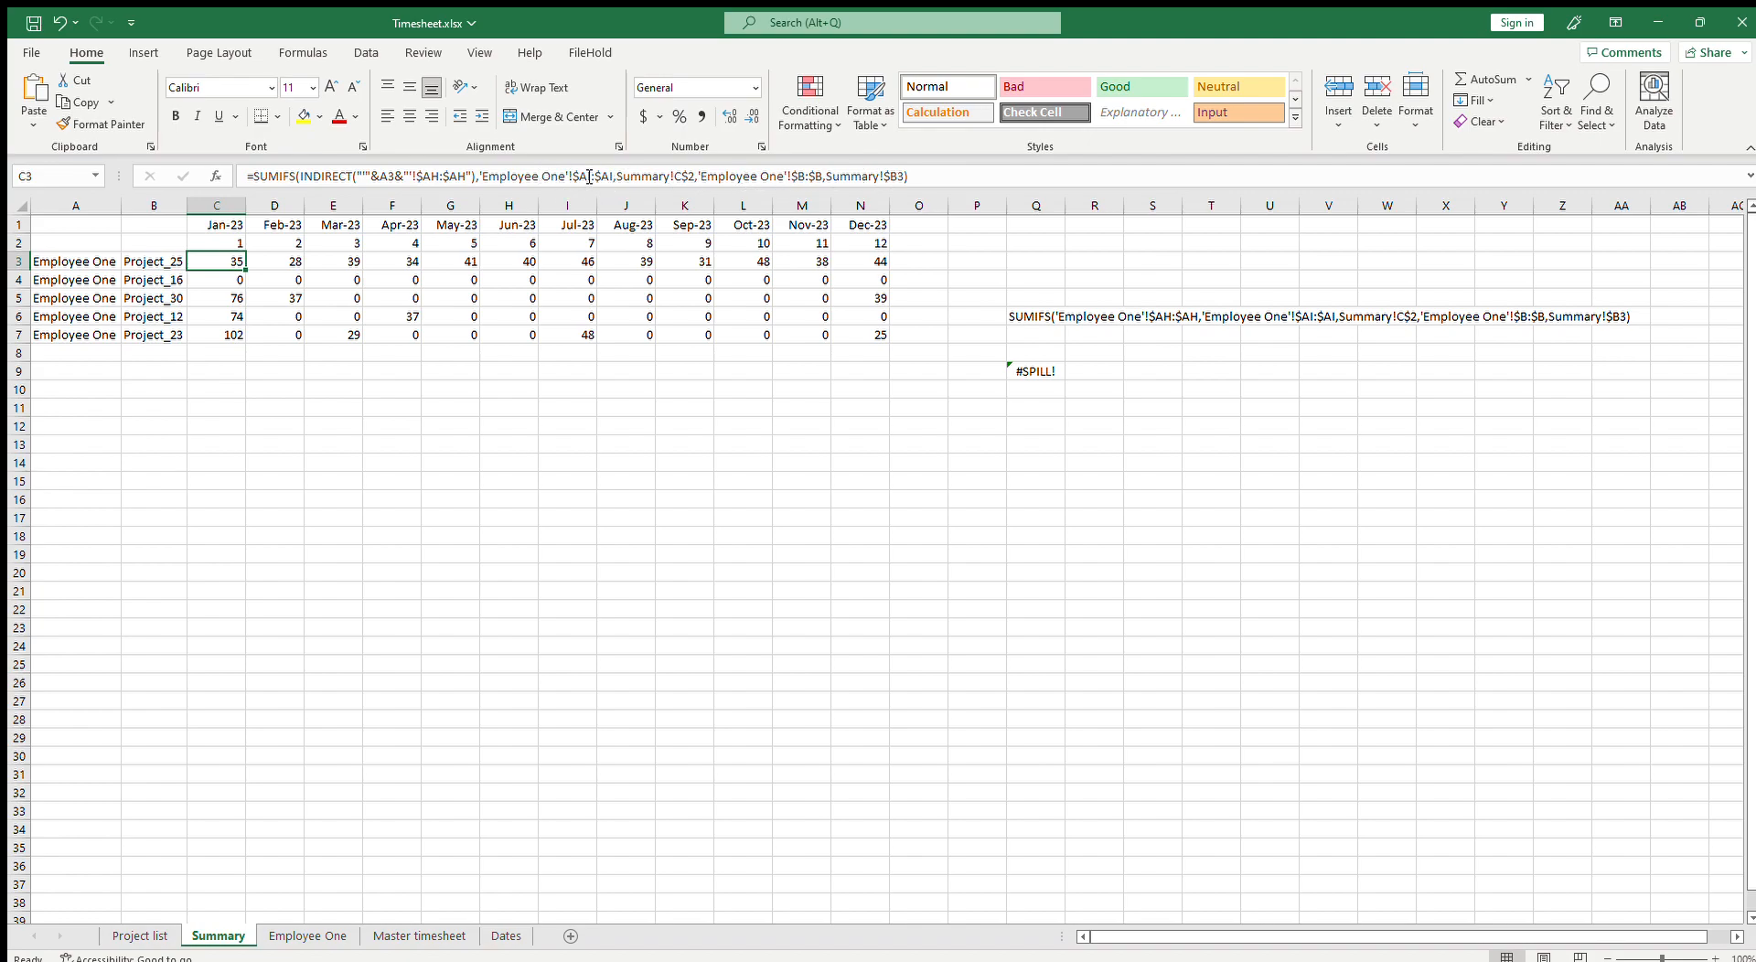
Step: Replace C3's criteria range 'Employee One'!$AI:$AI with INDIRECT("'"&$A3&"'!$AI:$AI")
left_click(307, 935)
left_click_drag(1259, 936, 1383, 936)
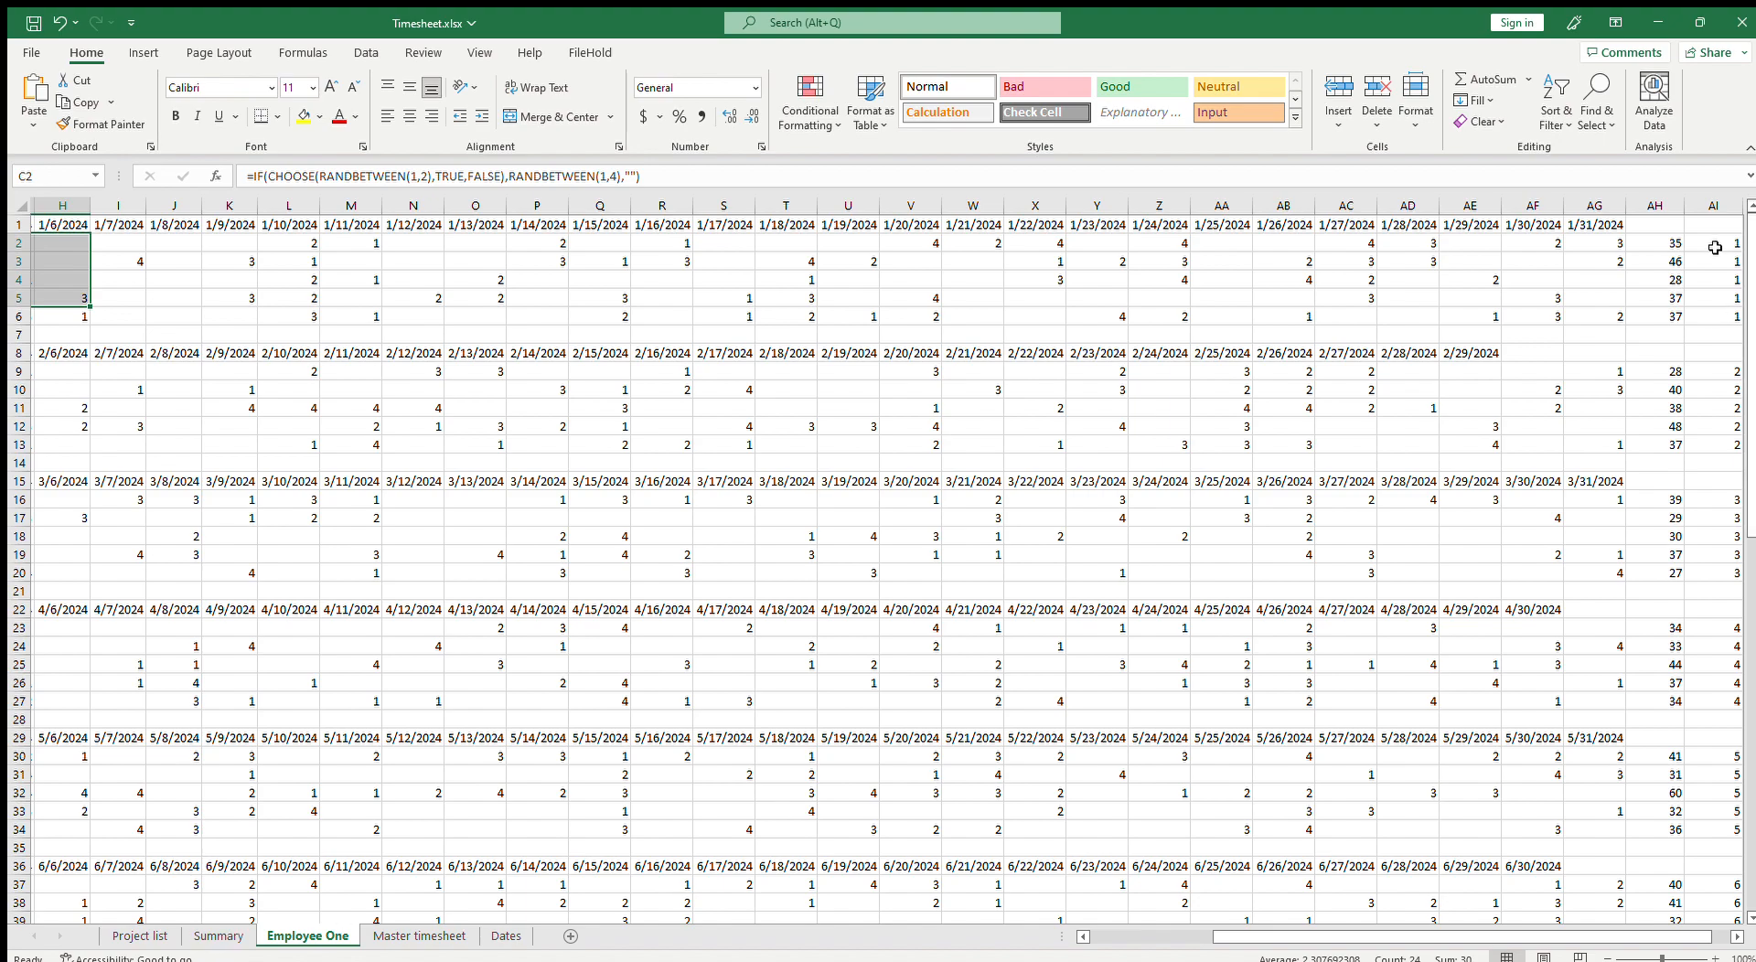
left_click(218, 935)
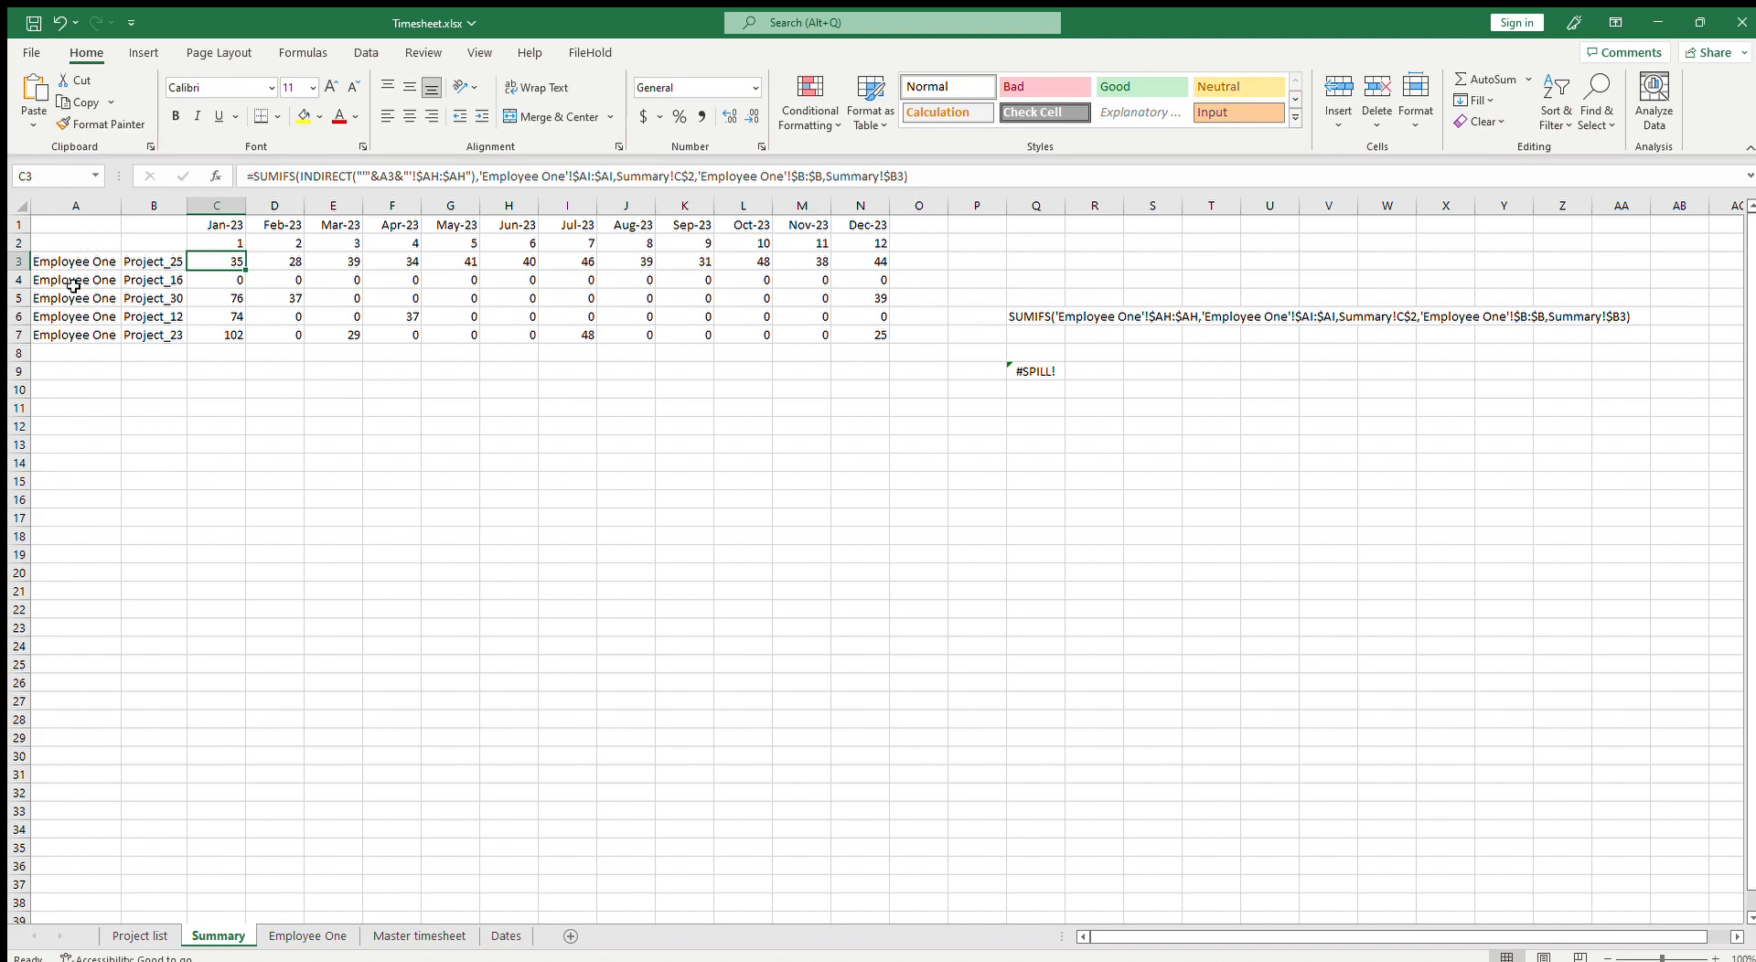
left_click(392, 176)
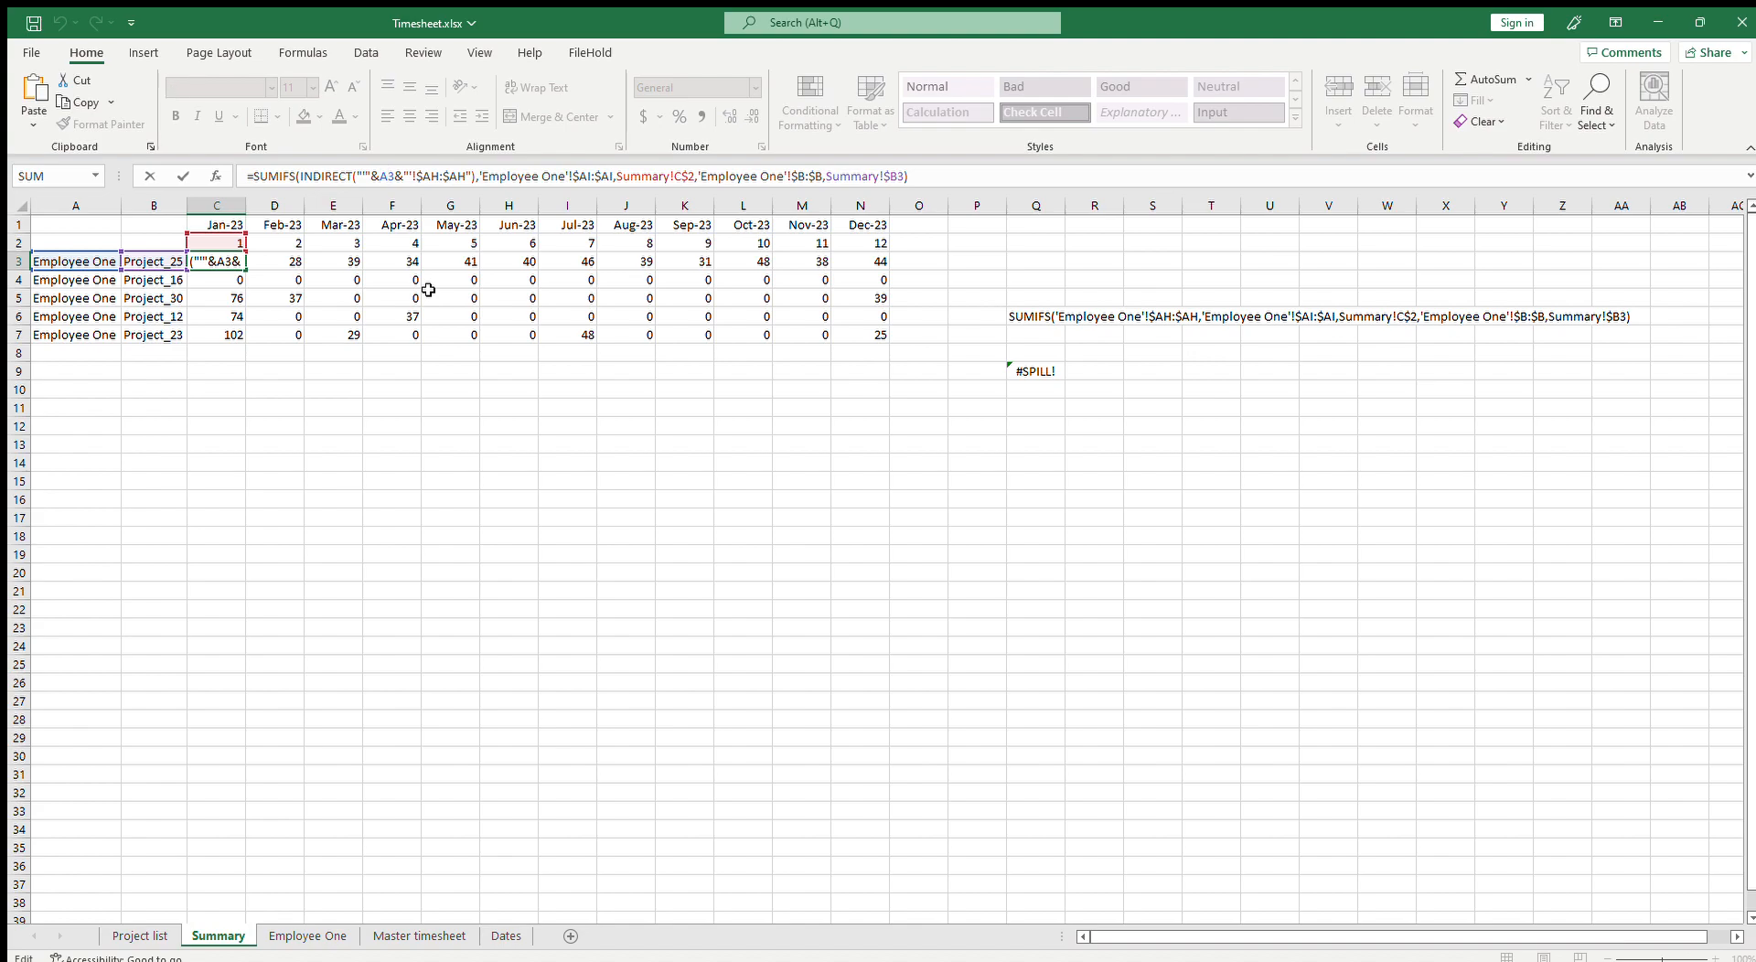
type("$")
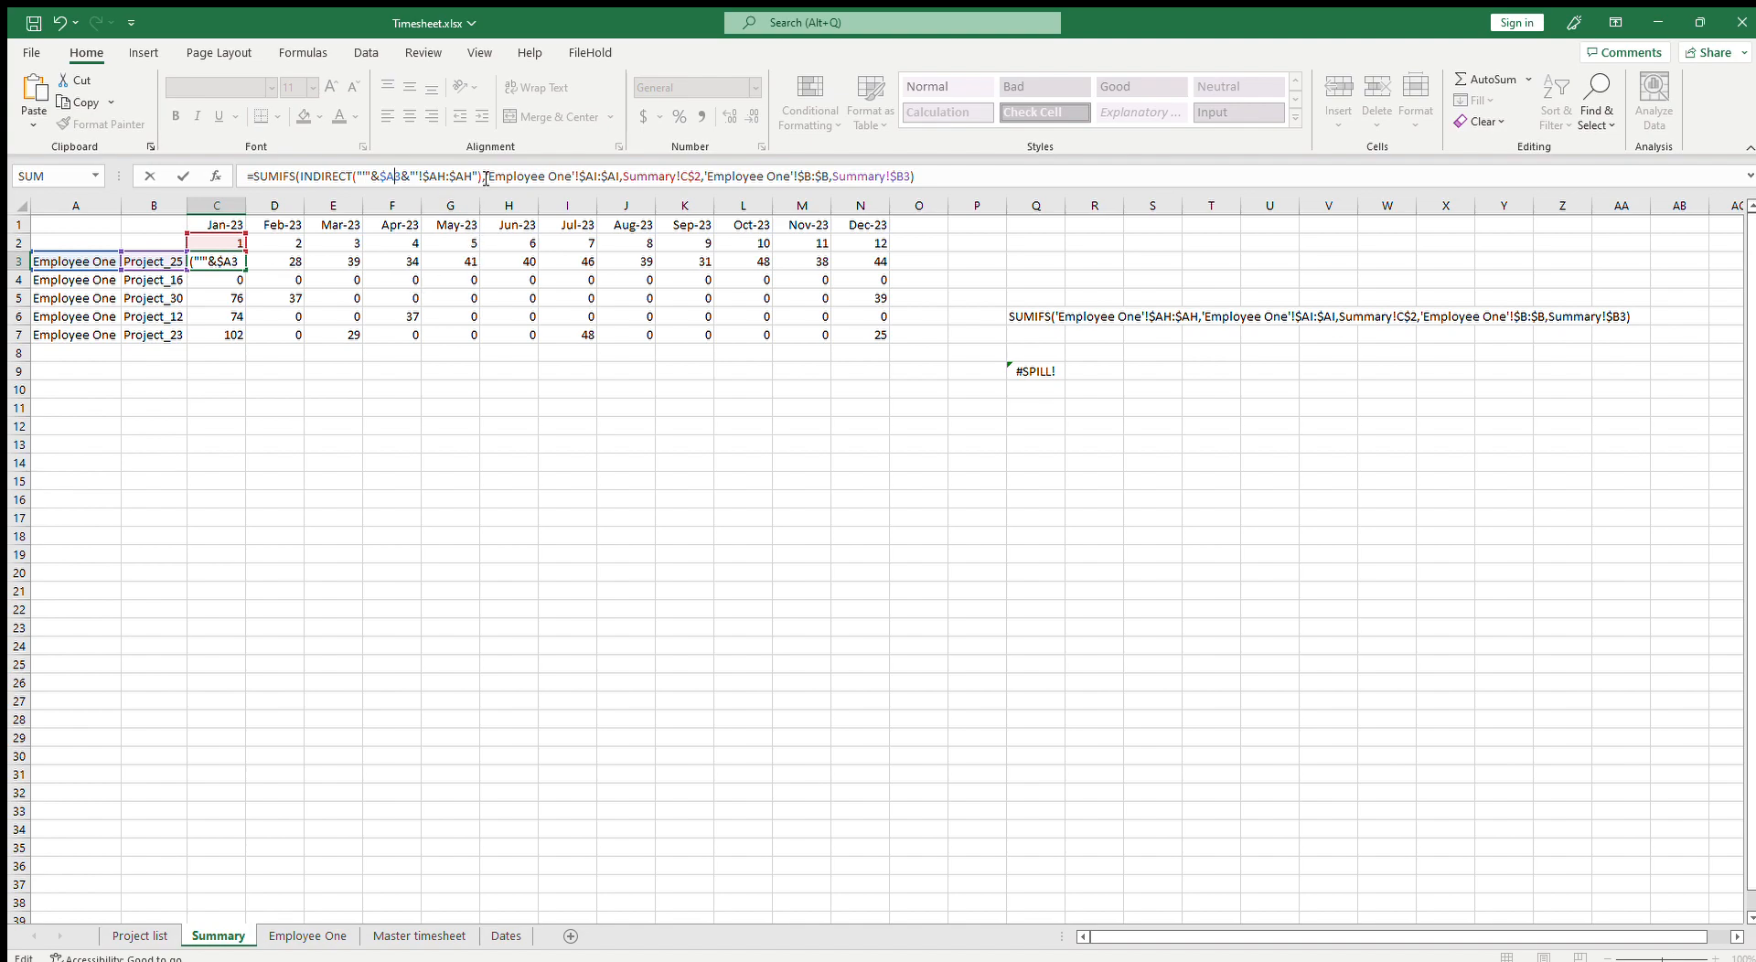
left_click_drag(482, 178, 300, 178)
key("ctrl+c")
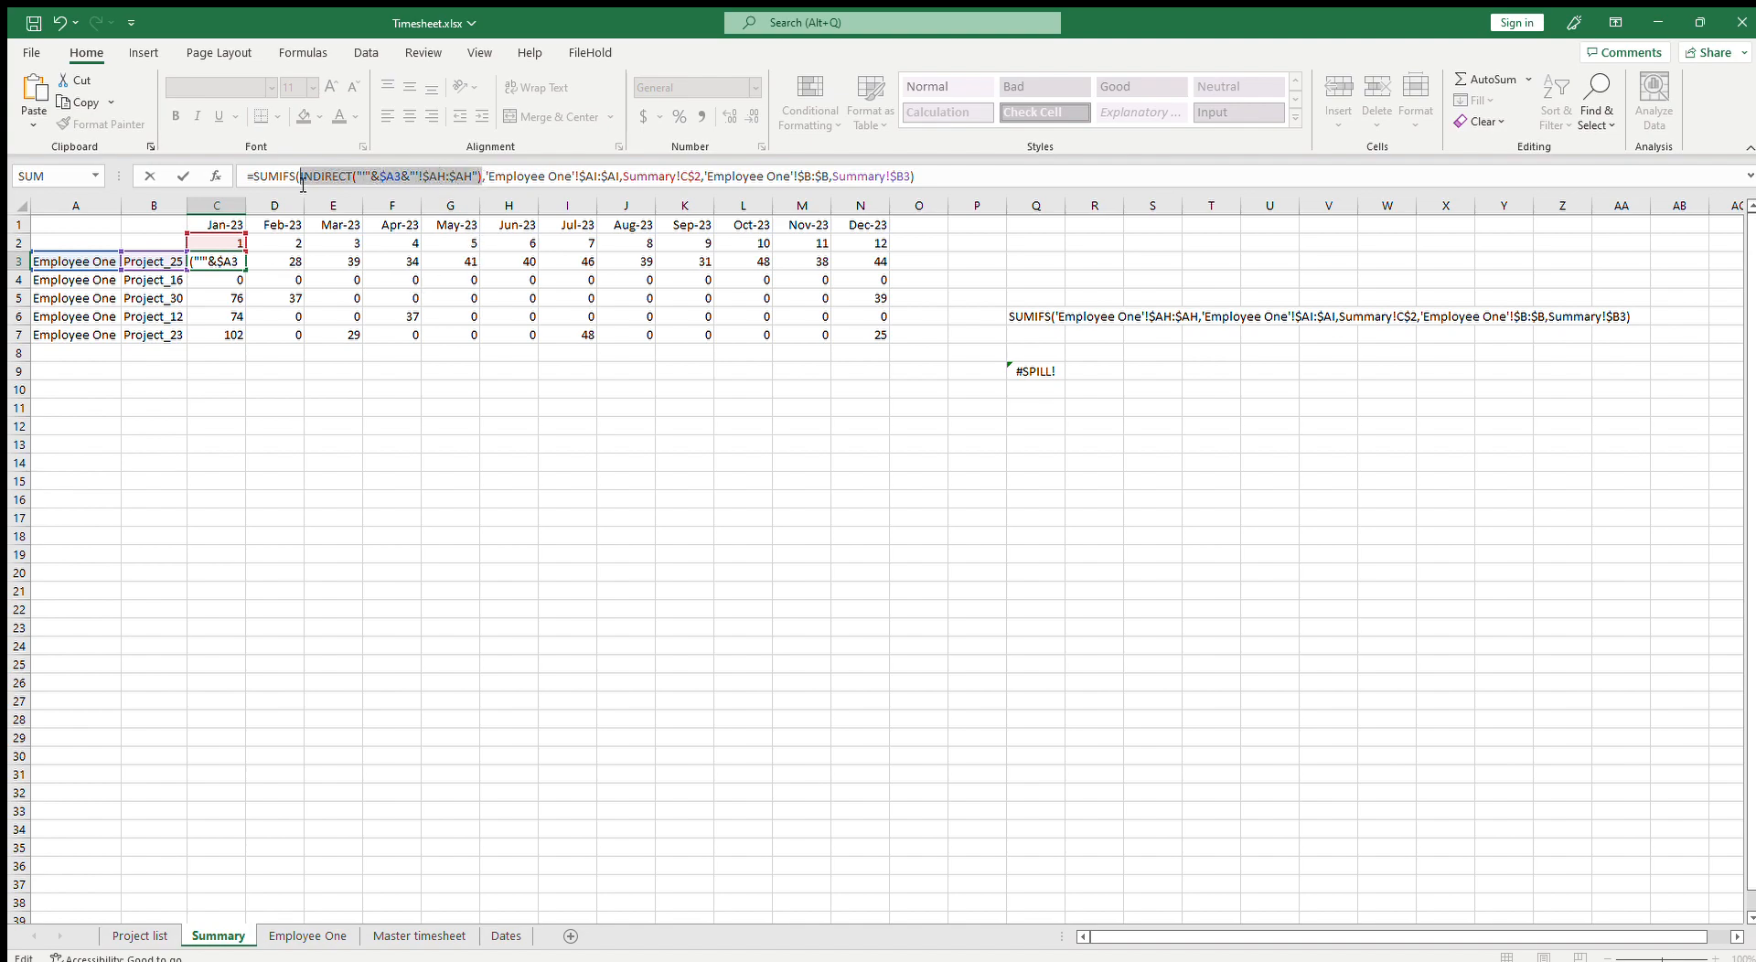
key("Escape")
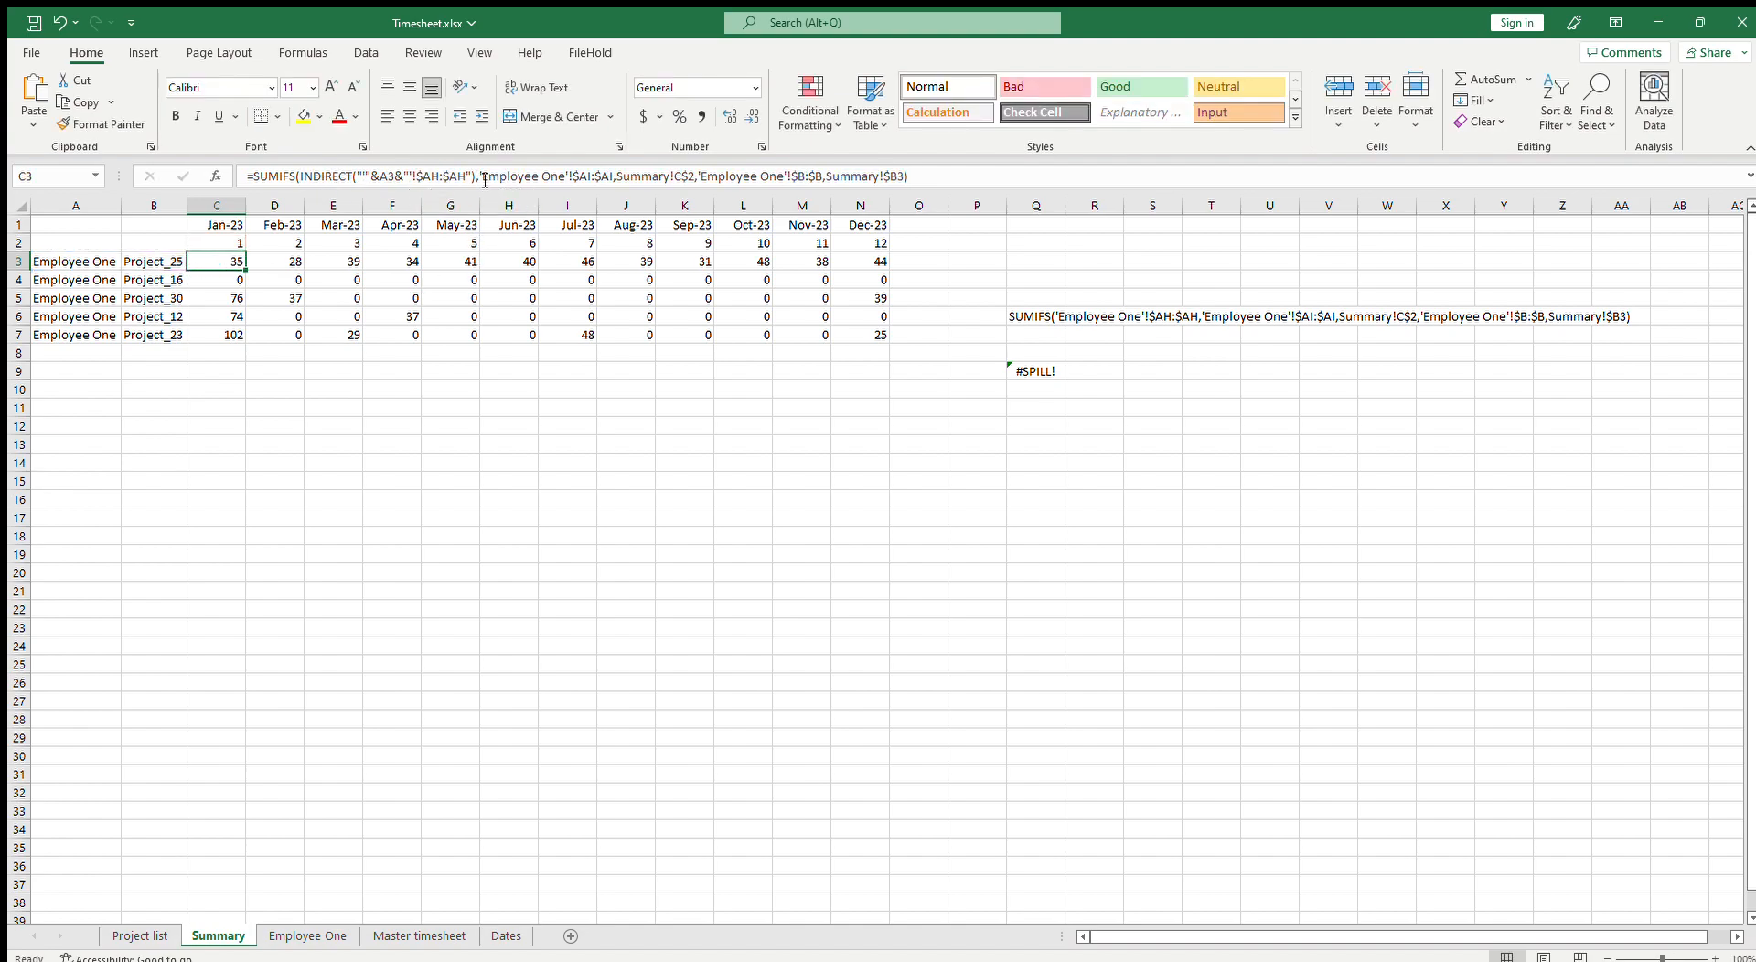
left_click_drag(481, 178, 617, 181)
key("ctrl+v")
left_click(628, 176)
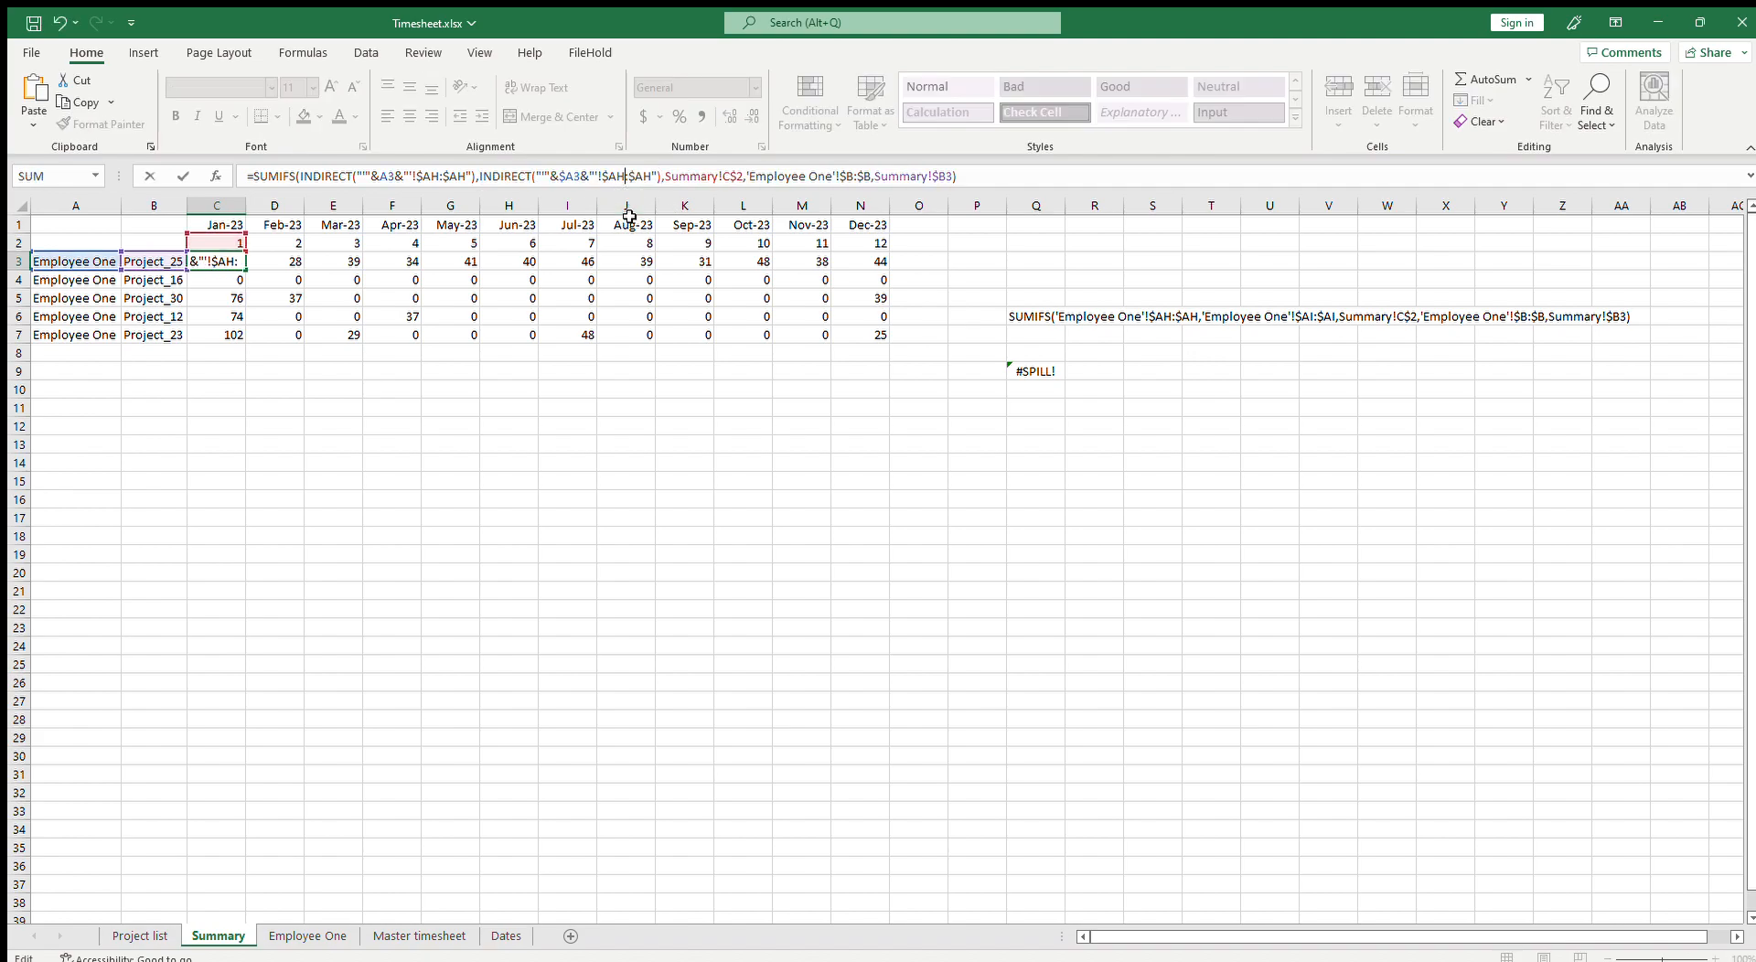
key("BackSpace")
type("I")
key("Right")
key("Right")
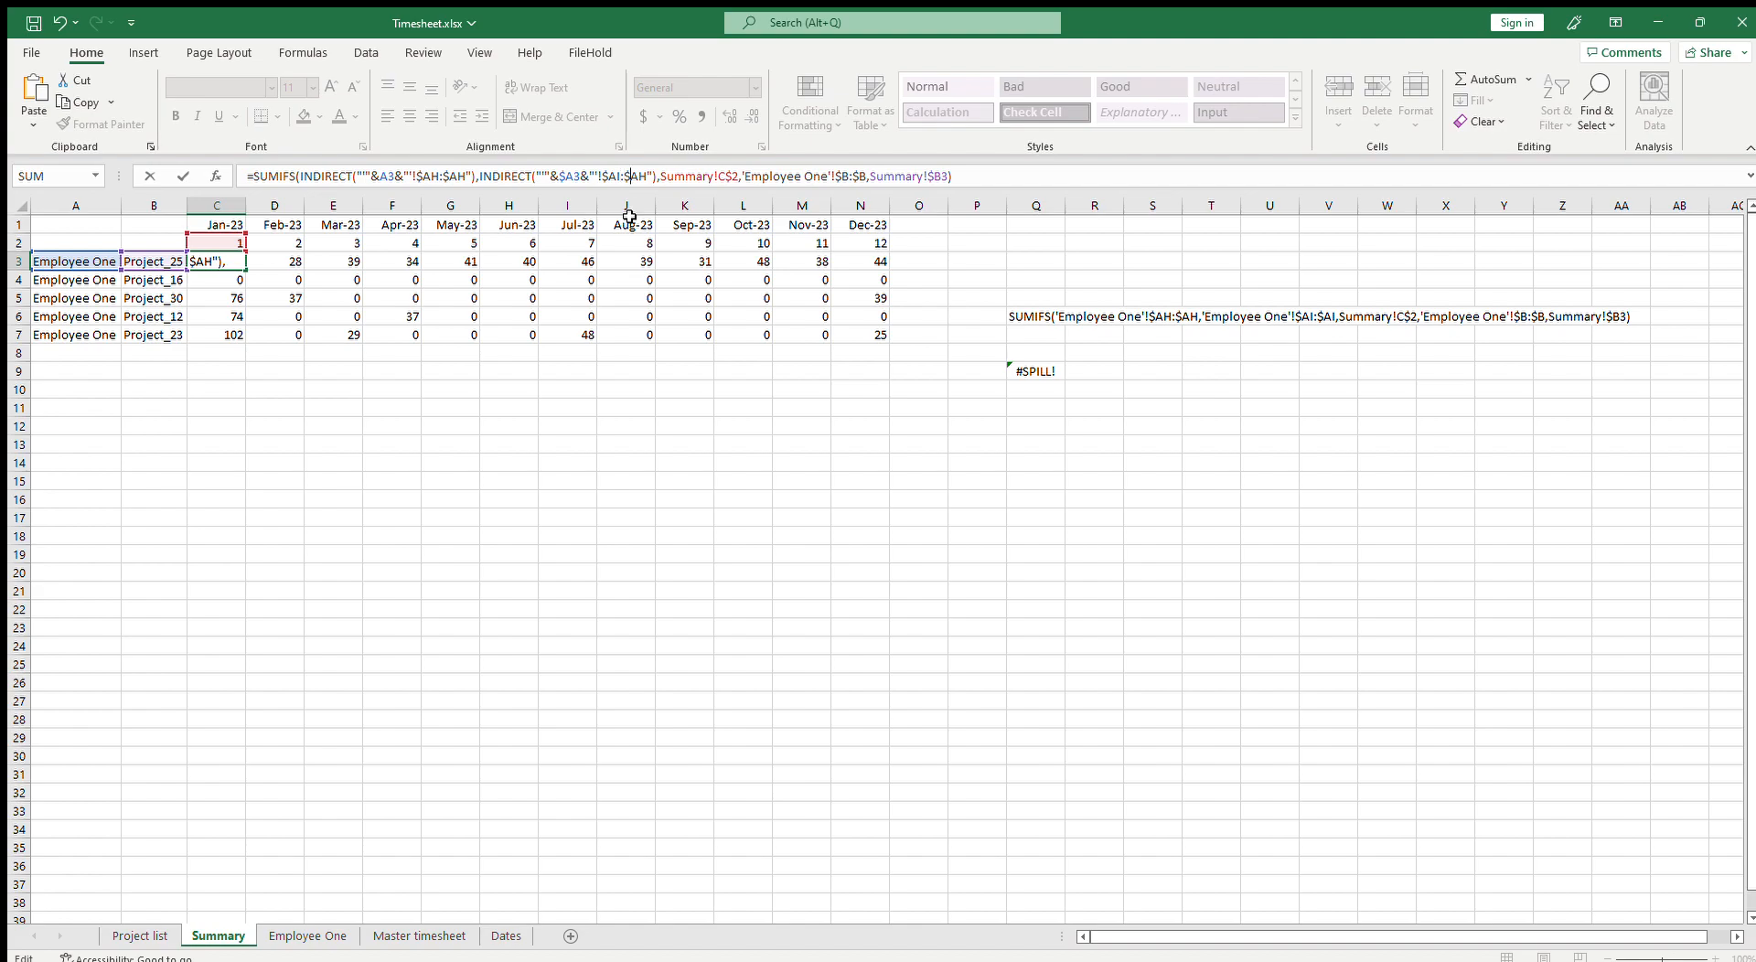
key("BackSpace")
type("I")
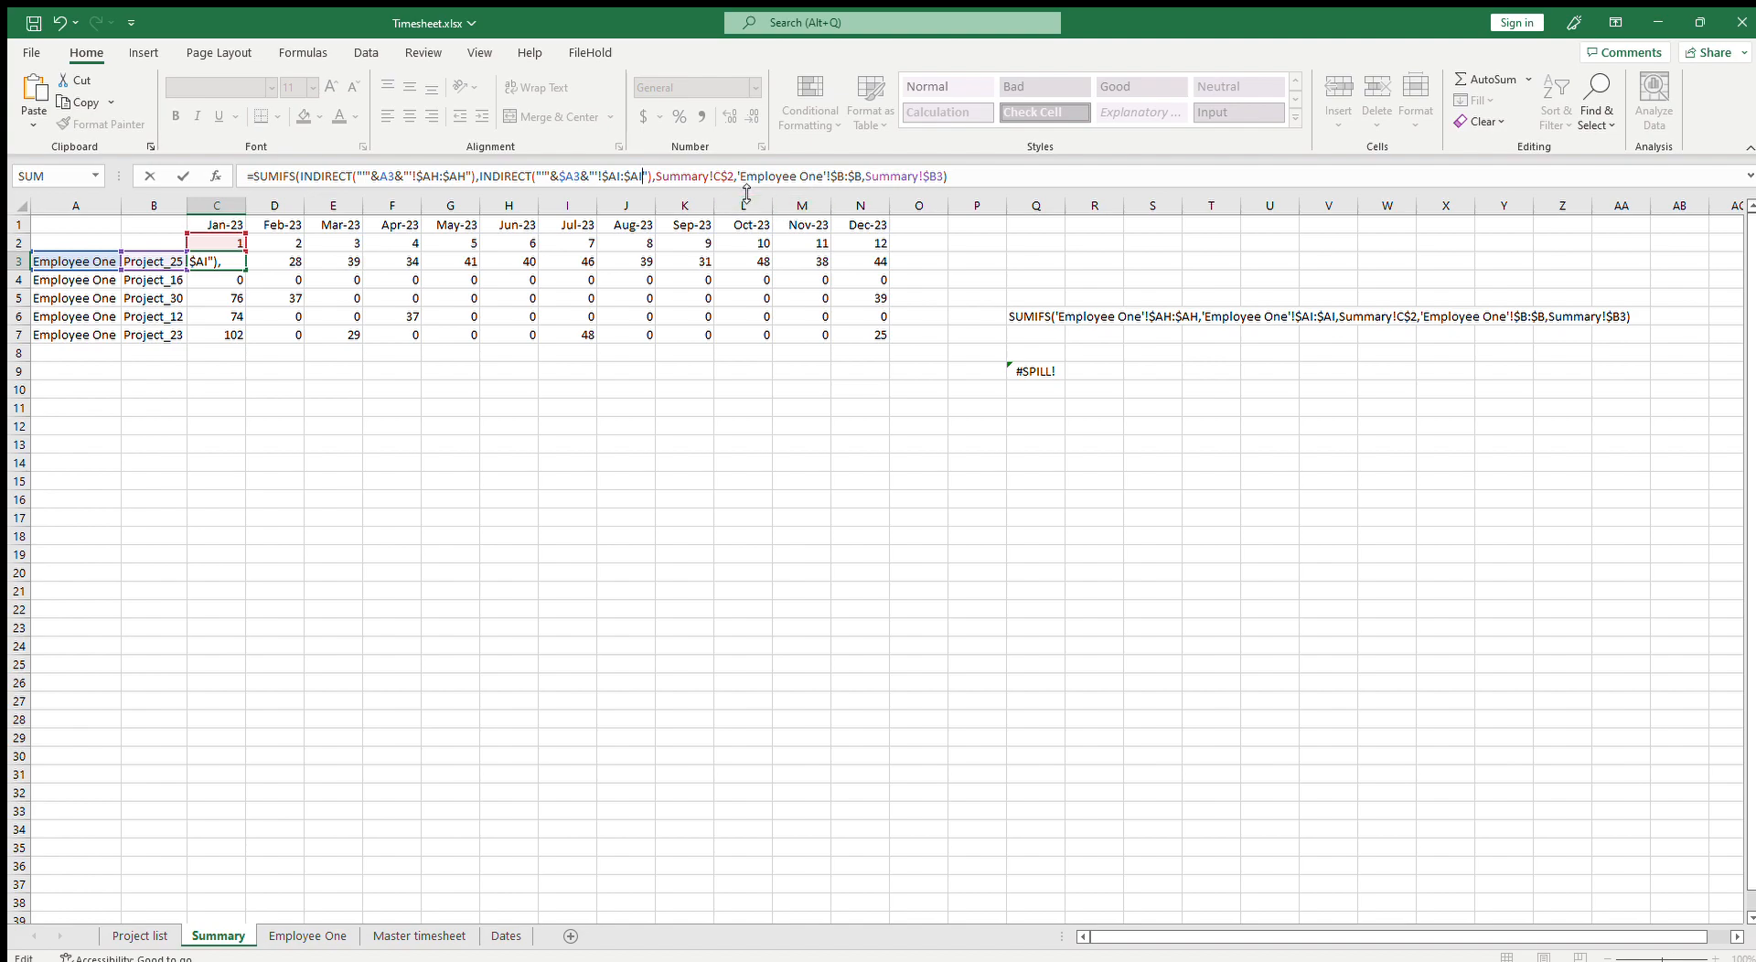
Step: Replace C3's 'Employee One'!$B:$B range with INDIRECT("'"&$A3&"'!$B:$B"), confirm, and fill the formula across to N3
left_click_drag(742, 181, 864, 187)
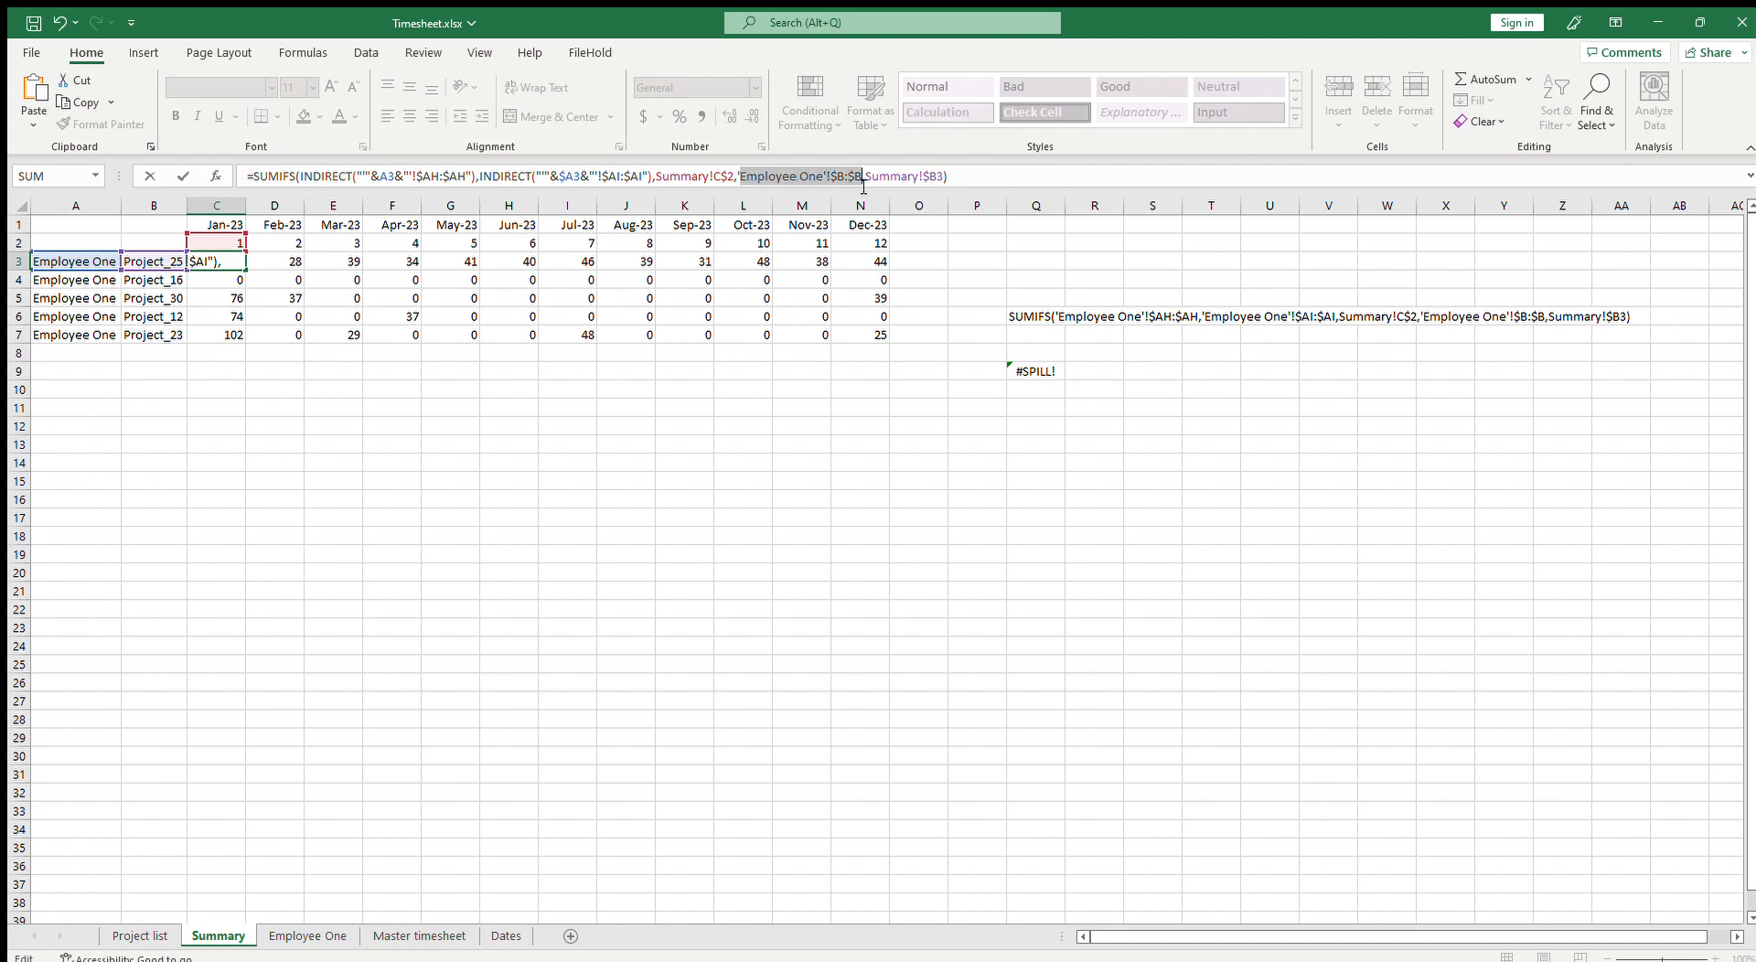
key("ctrl+v")
left_click(883, 187)
key("Delete")
key("Delete")
type("B")
key("Delete")
key("Delete")
type("B")
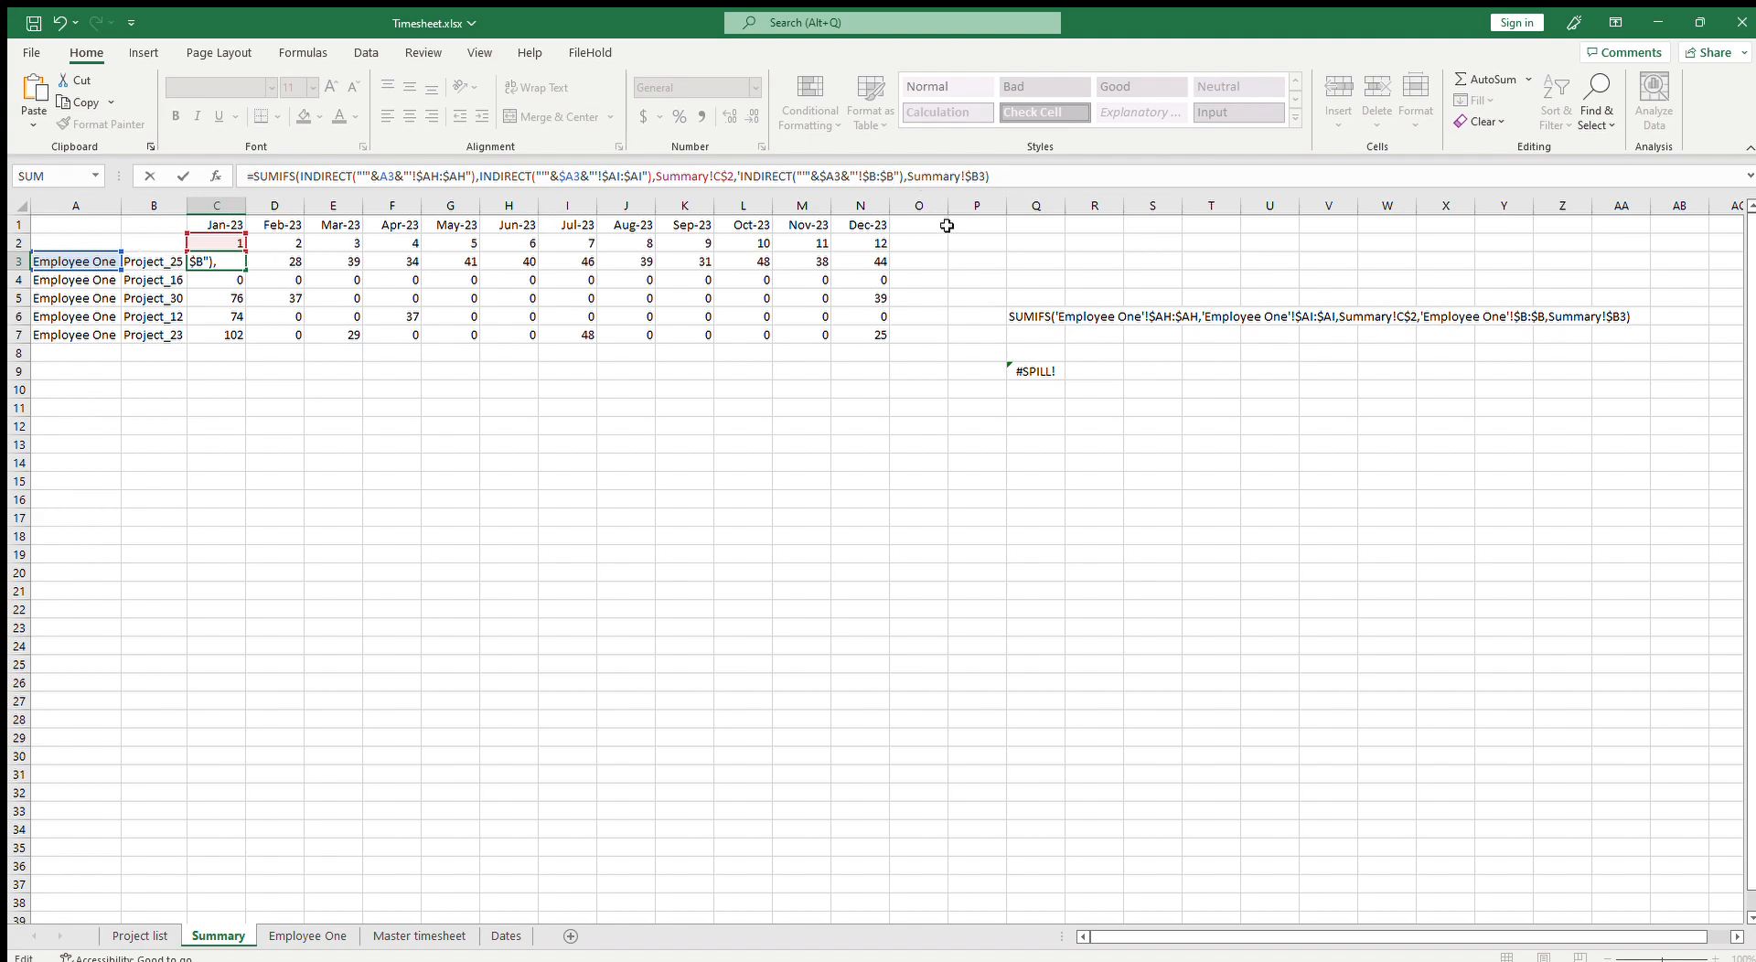
left_click(1037, 181)
key("Return")
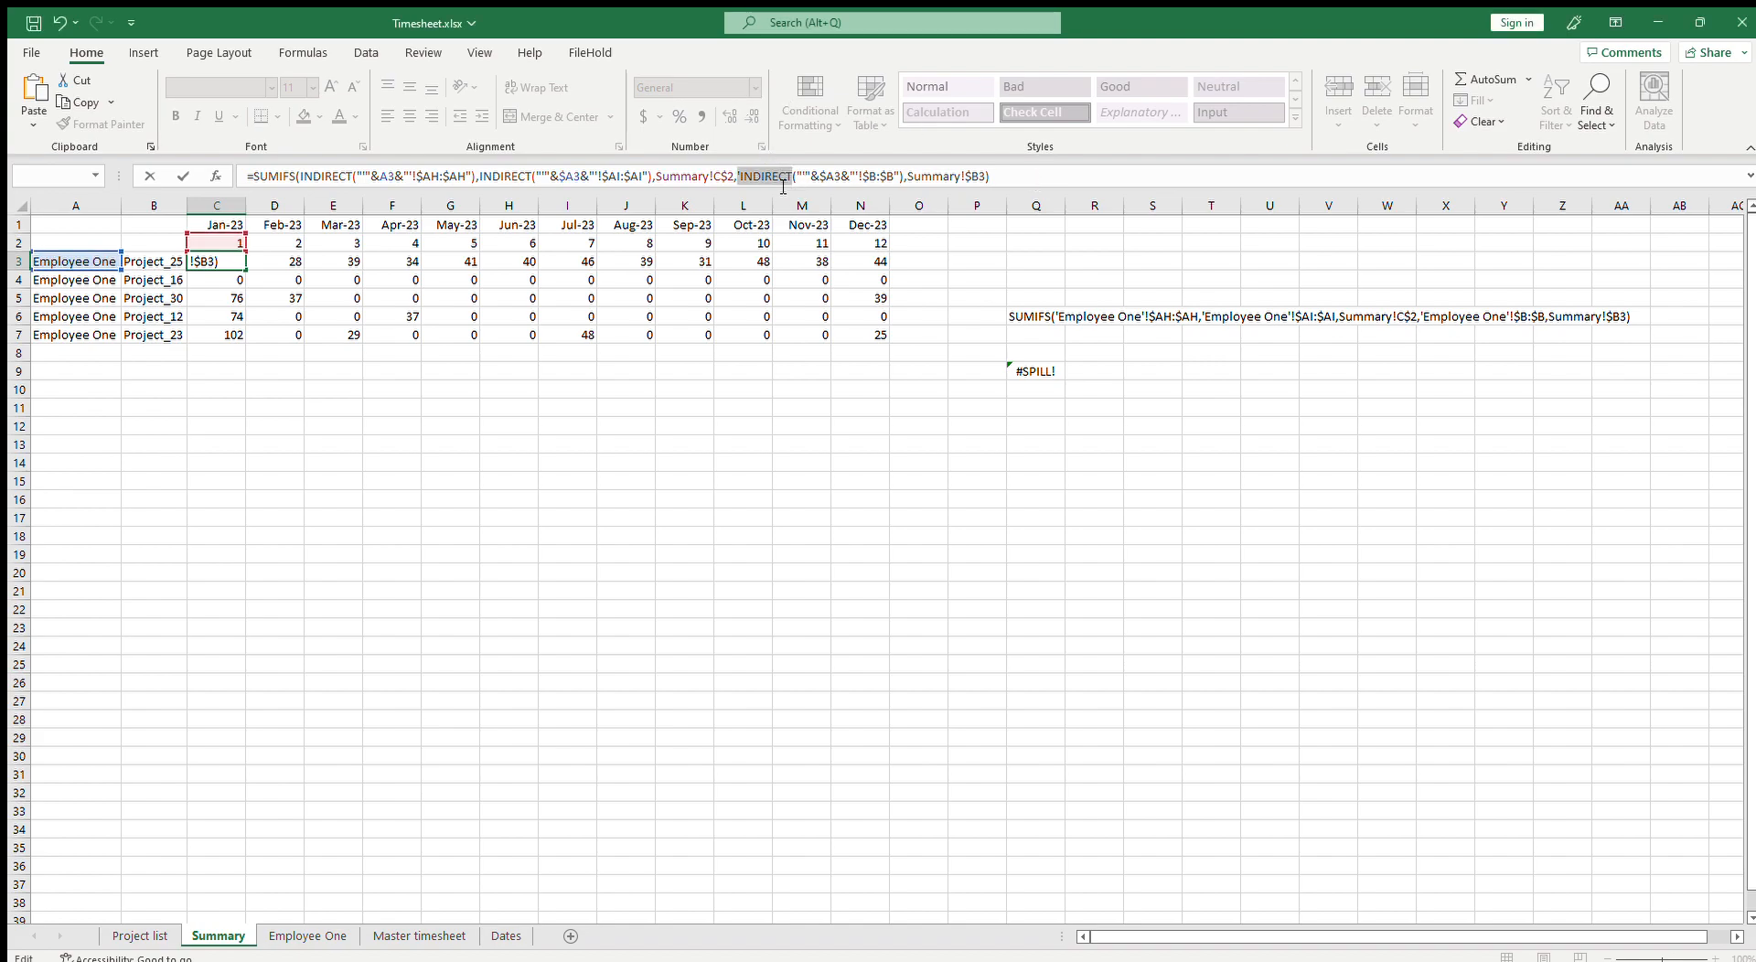
left_click(742, 175)
key("BackSpace")
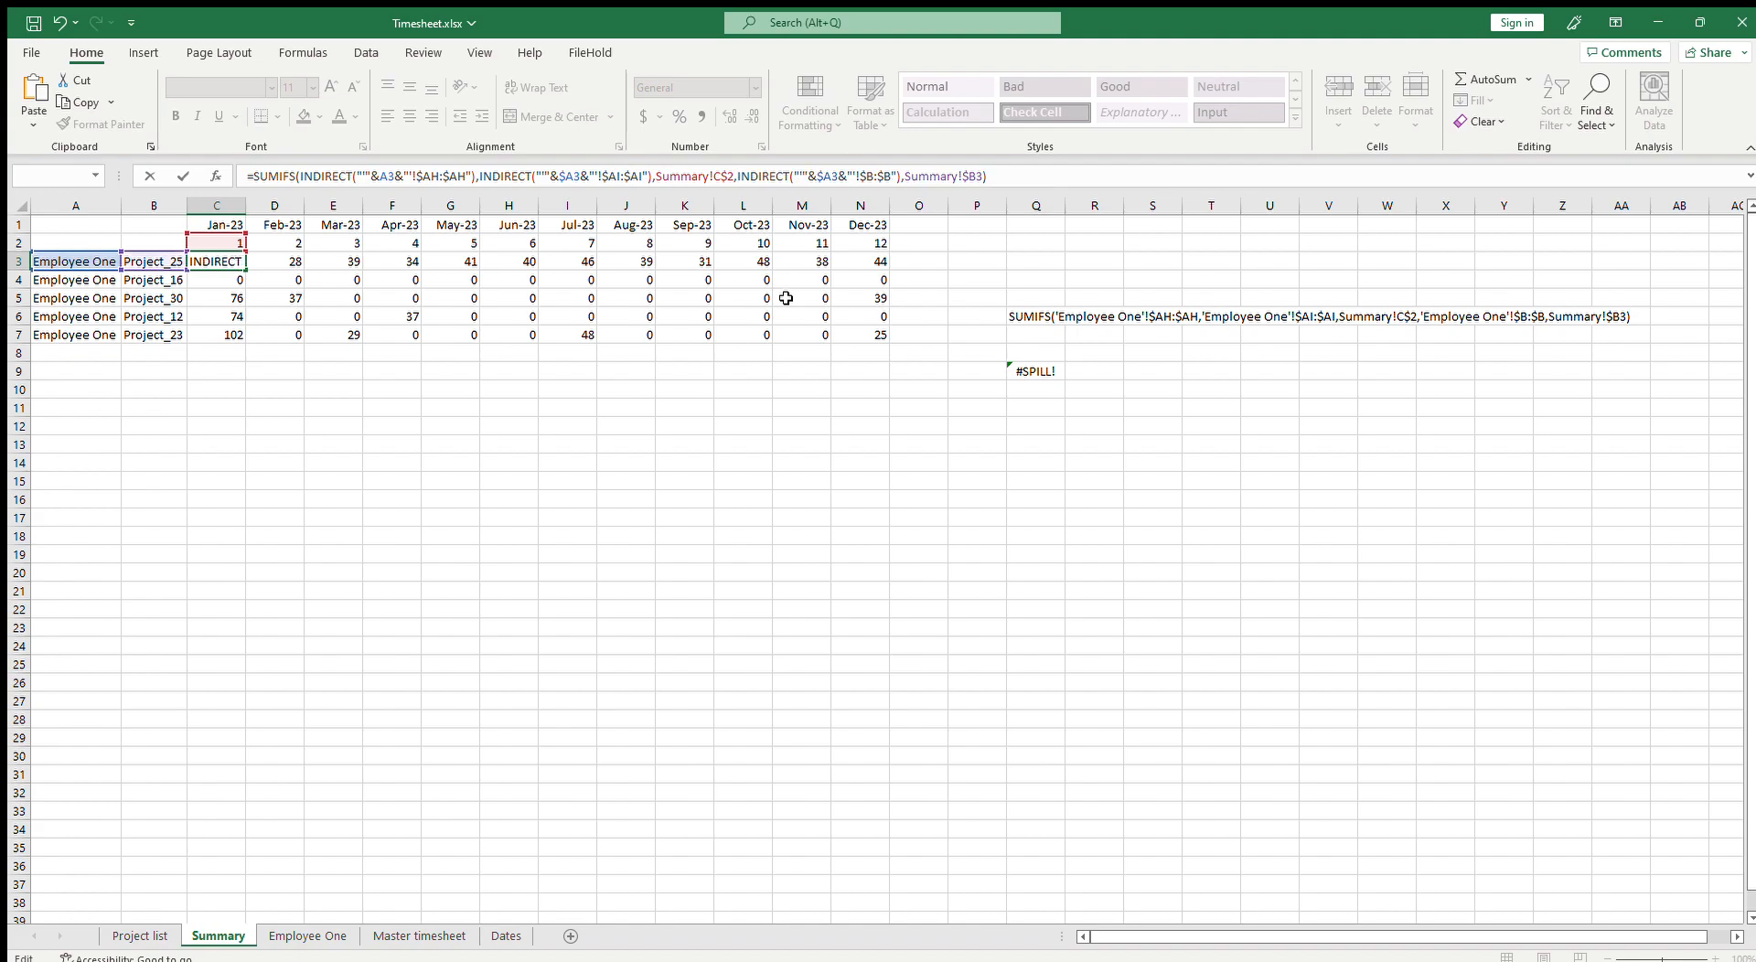
key("ctrl+Return")
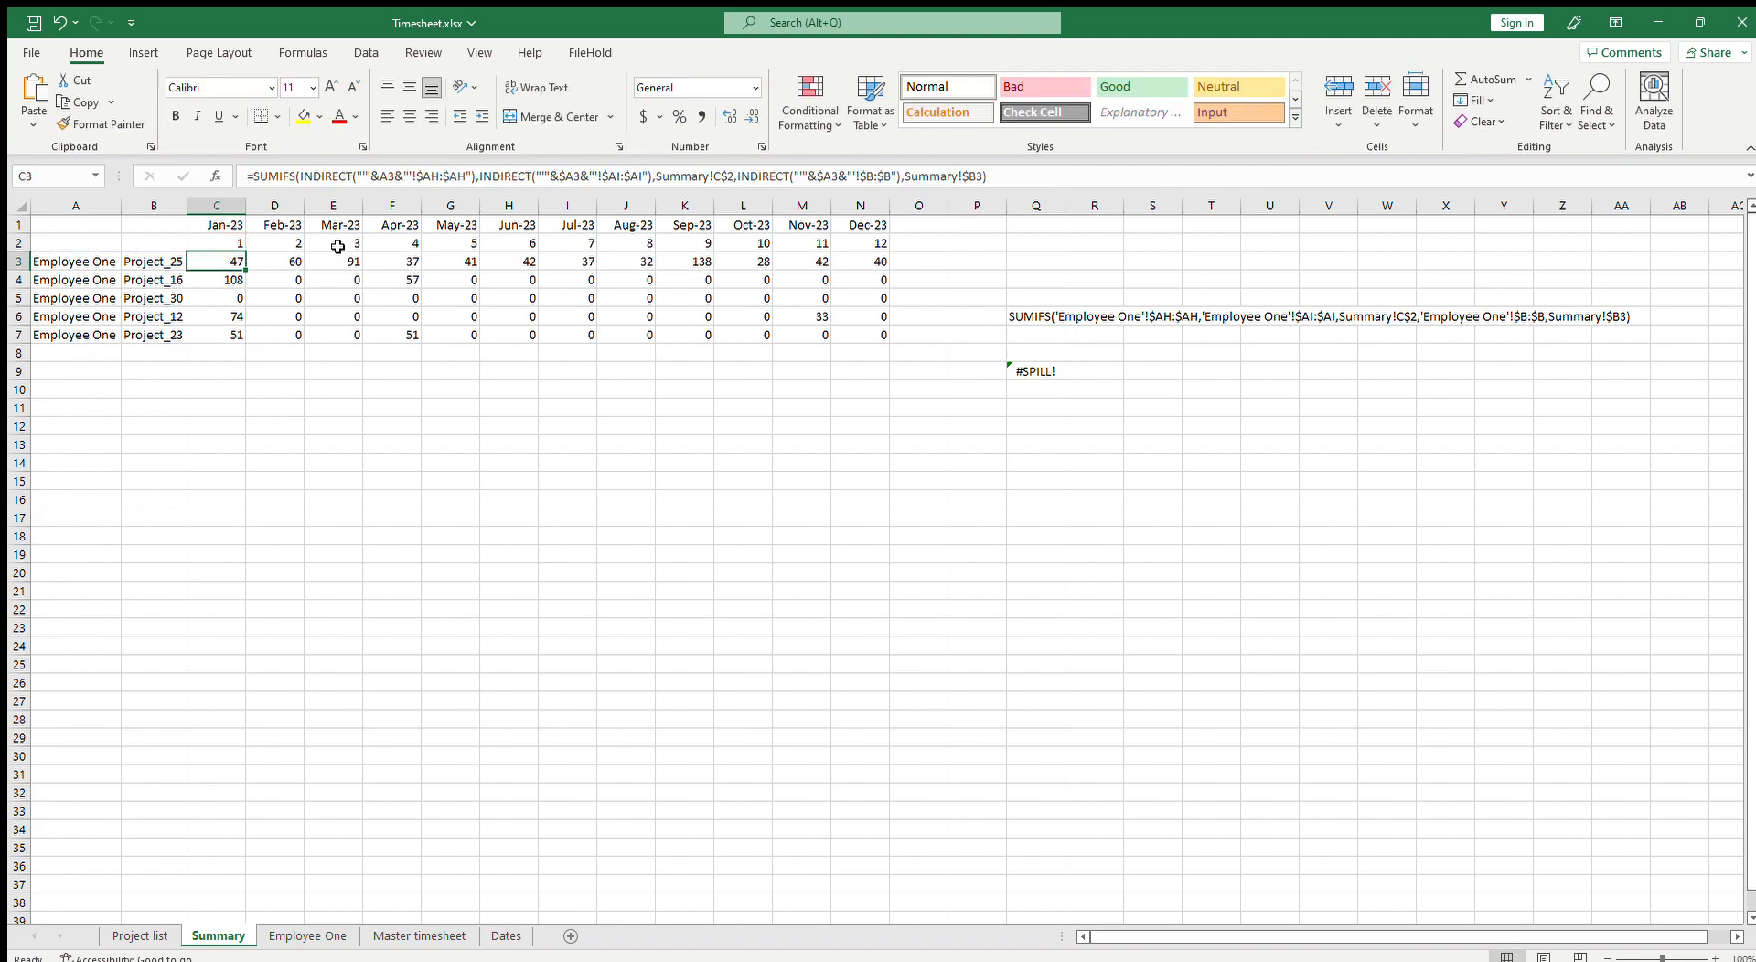
left_click_drag(246, 271, 885, 272)
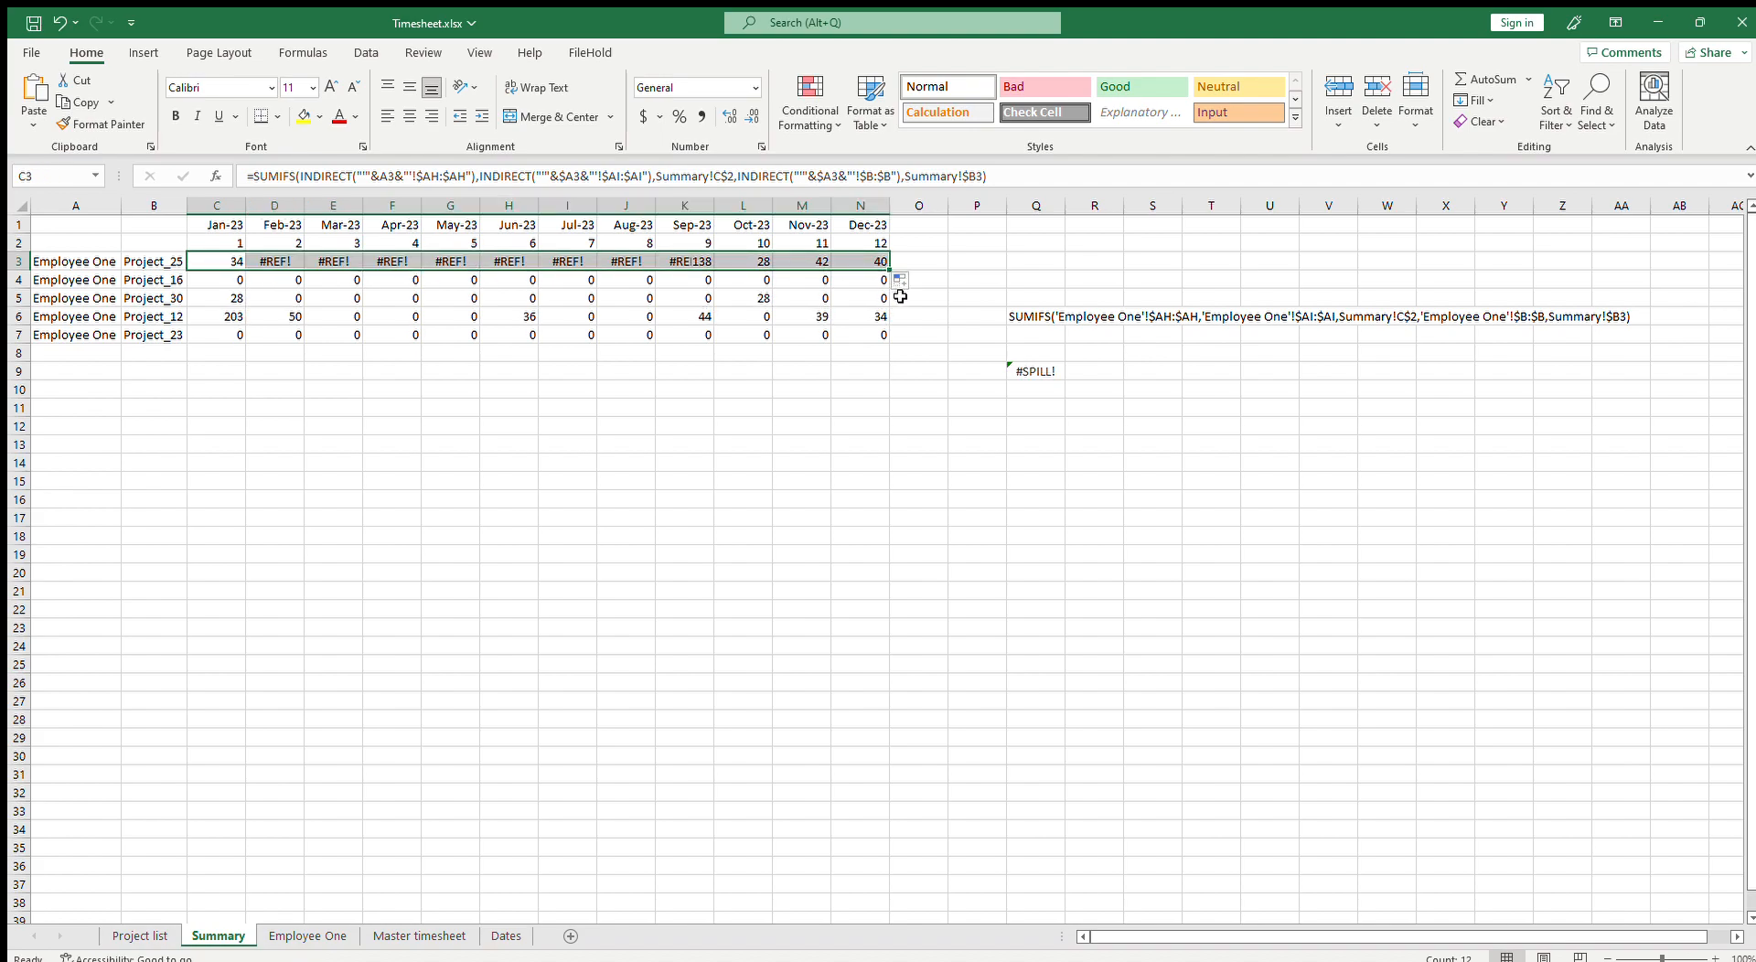
Step: Inspect the SUMIFS formulas filled across row 3 to check which cell references shift
left_click(282, 263)
key("F2")
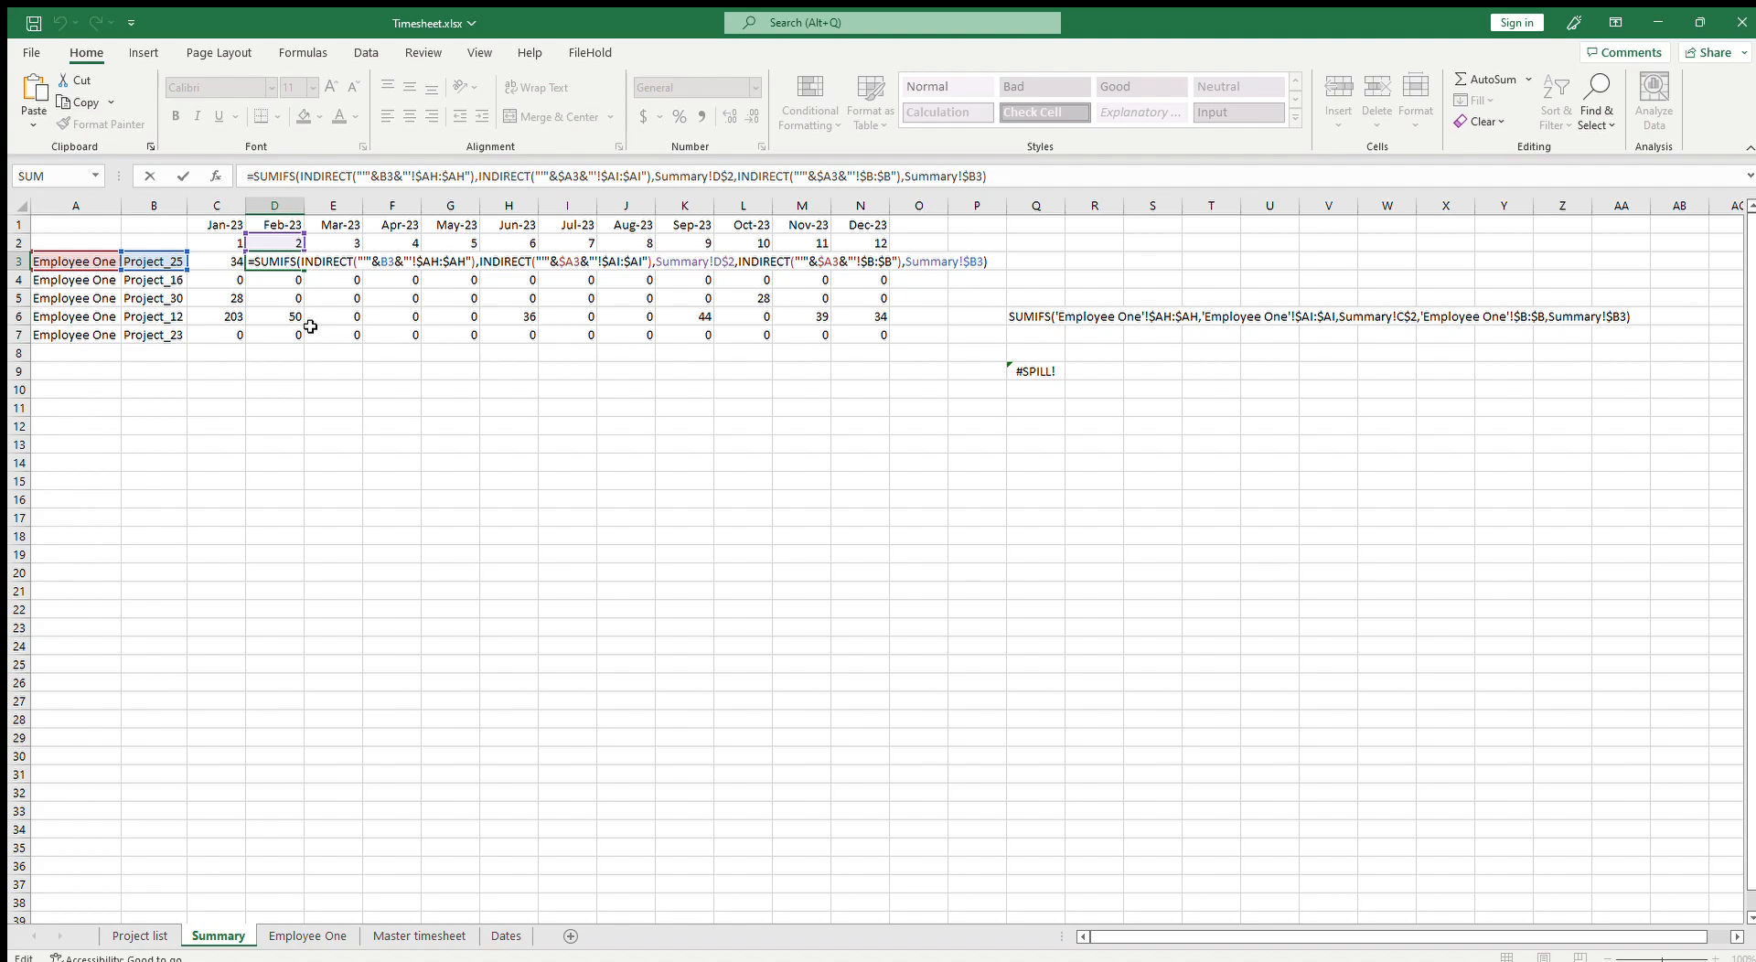
key("Escape")
left_click(351, 268)
key("F2")
key("Escape")
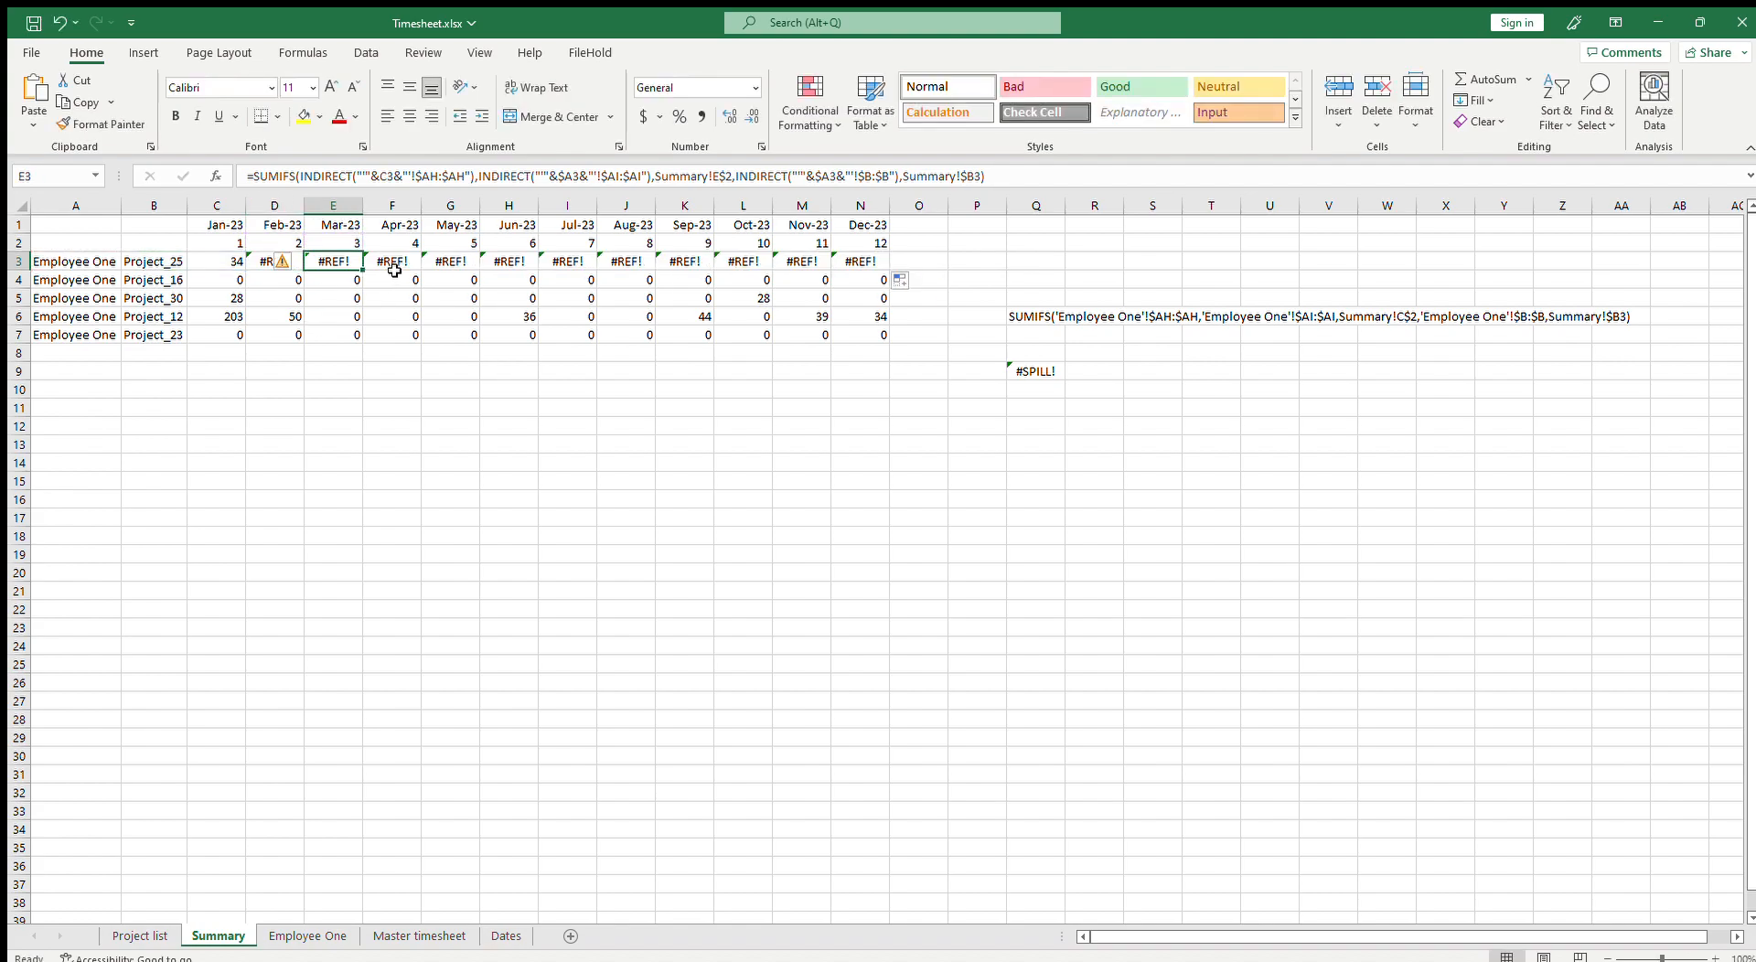
left_click(394, 271)
key("F2")
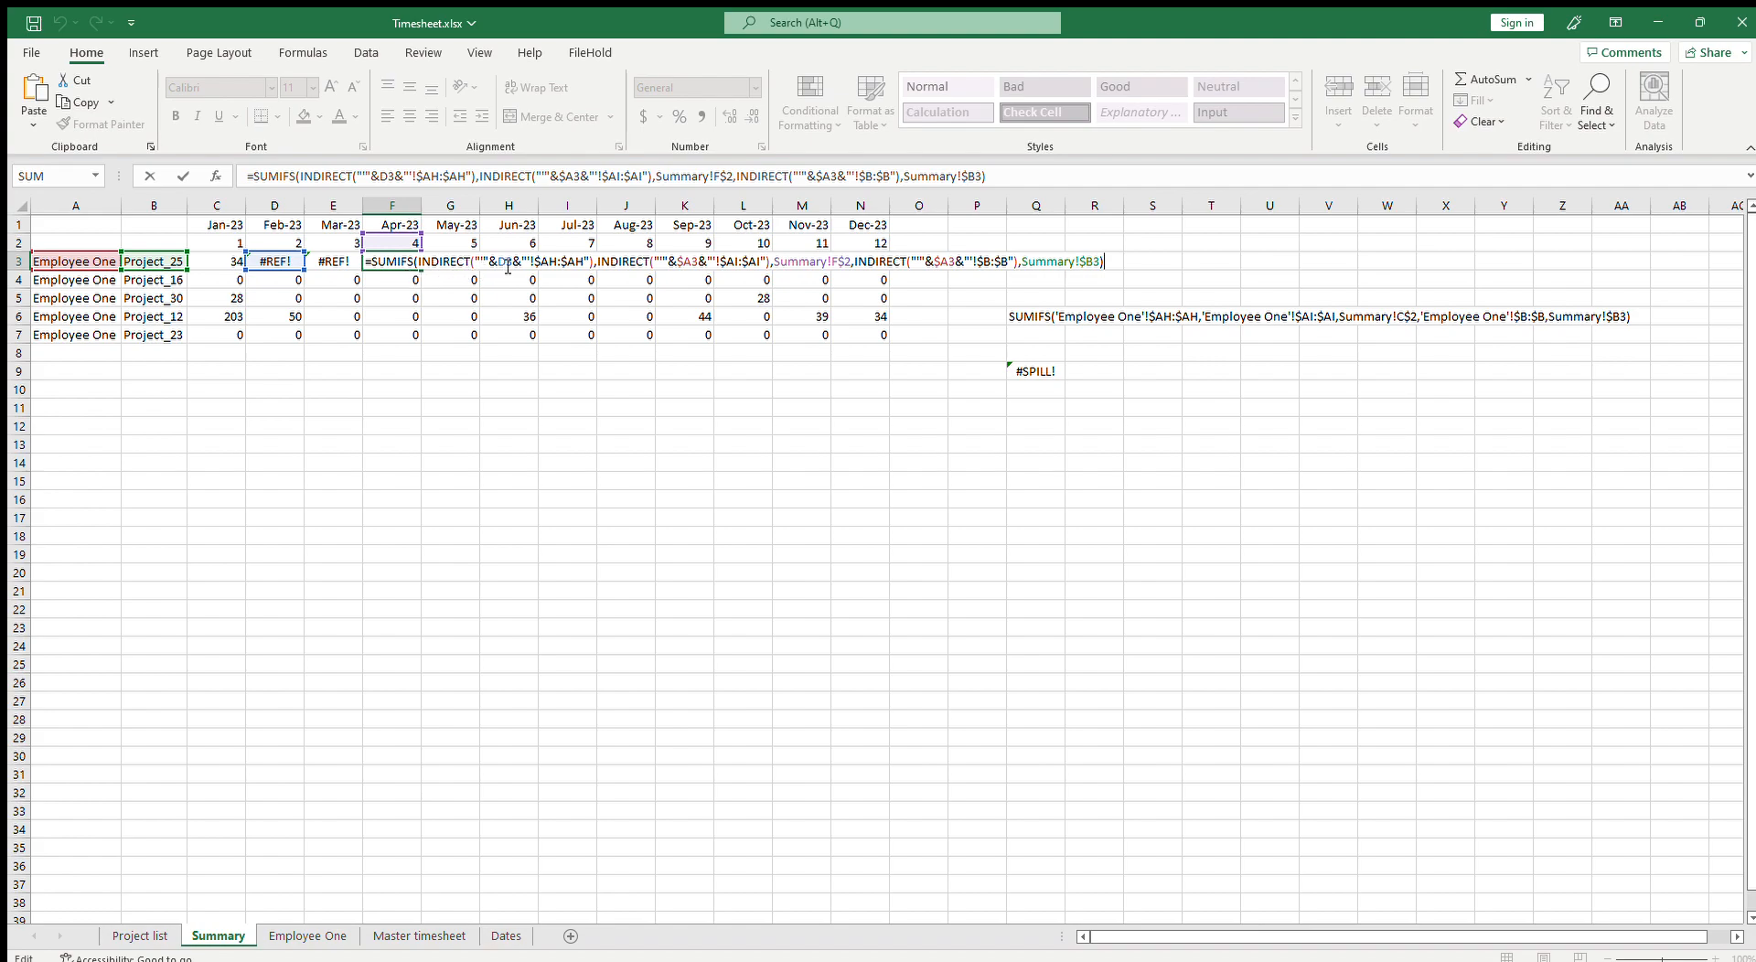
key("Escape")
key("Left")
key("Left")
key("Left")
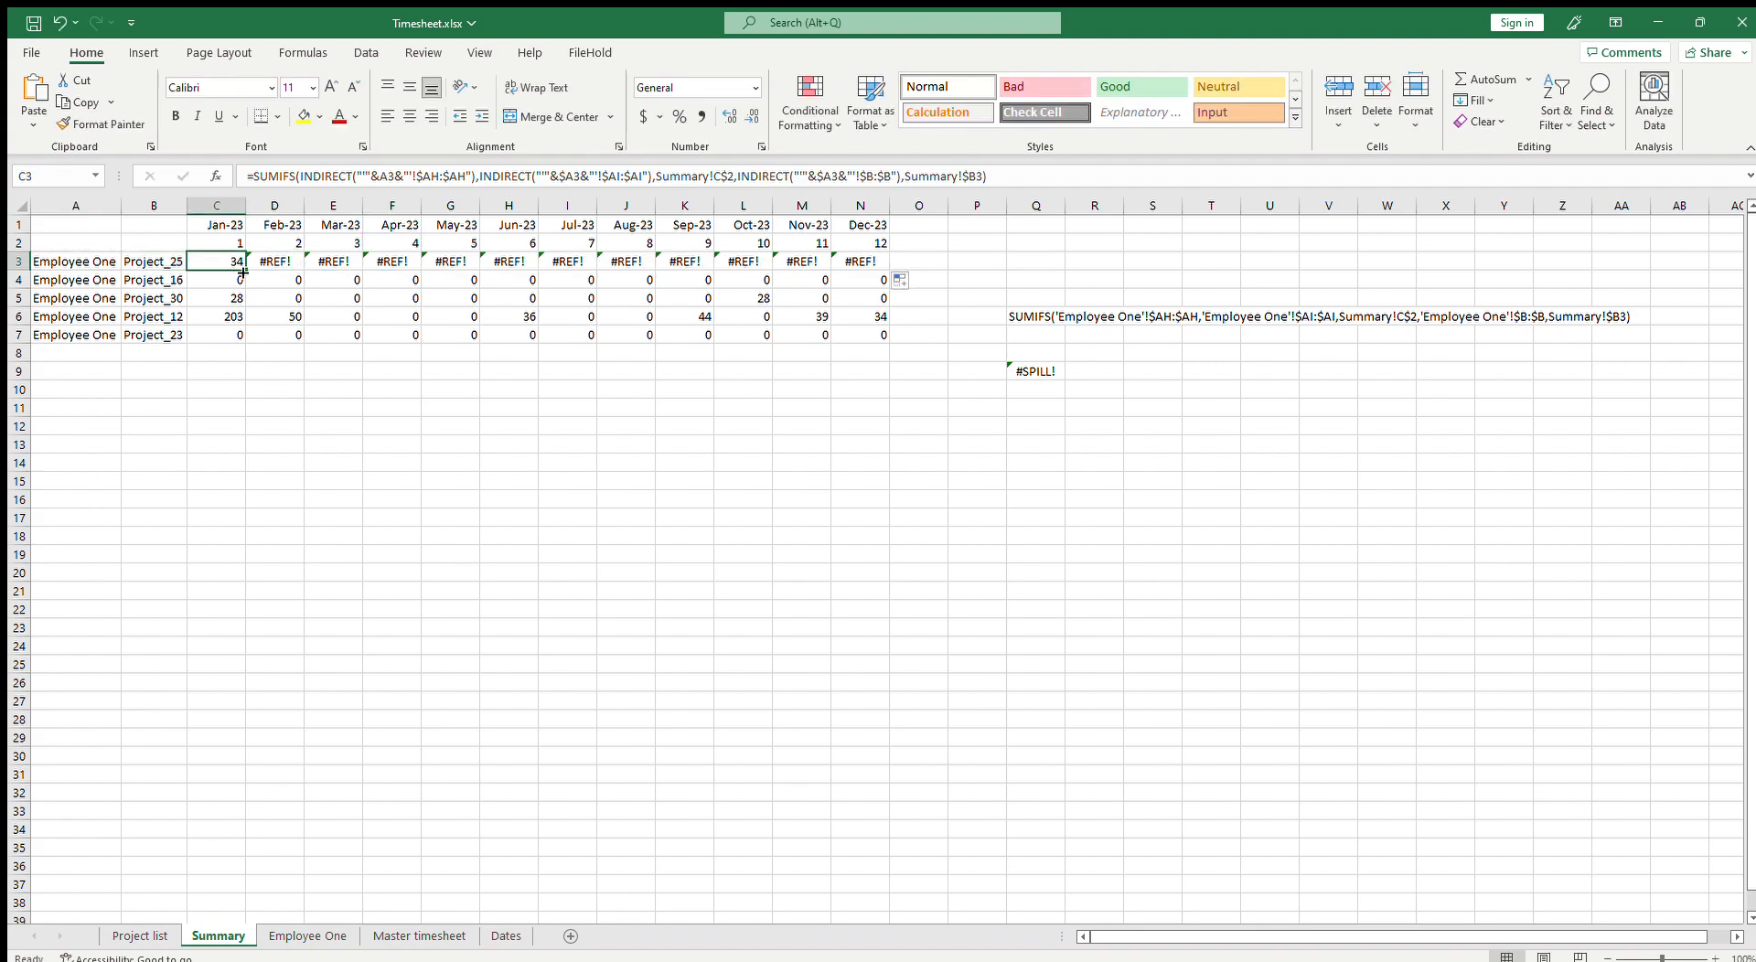
Step: Lock the column of the A3 reference in C3's first INDIRECT as $A3, then fill the formula across to N3 and down to row 7
left_click(385, 179)
type("$")
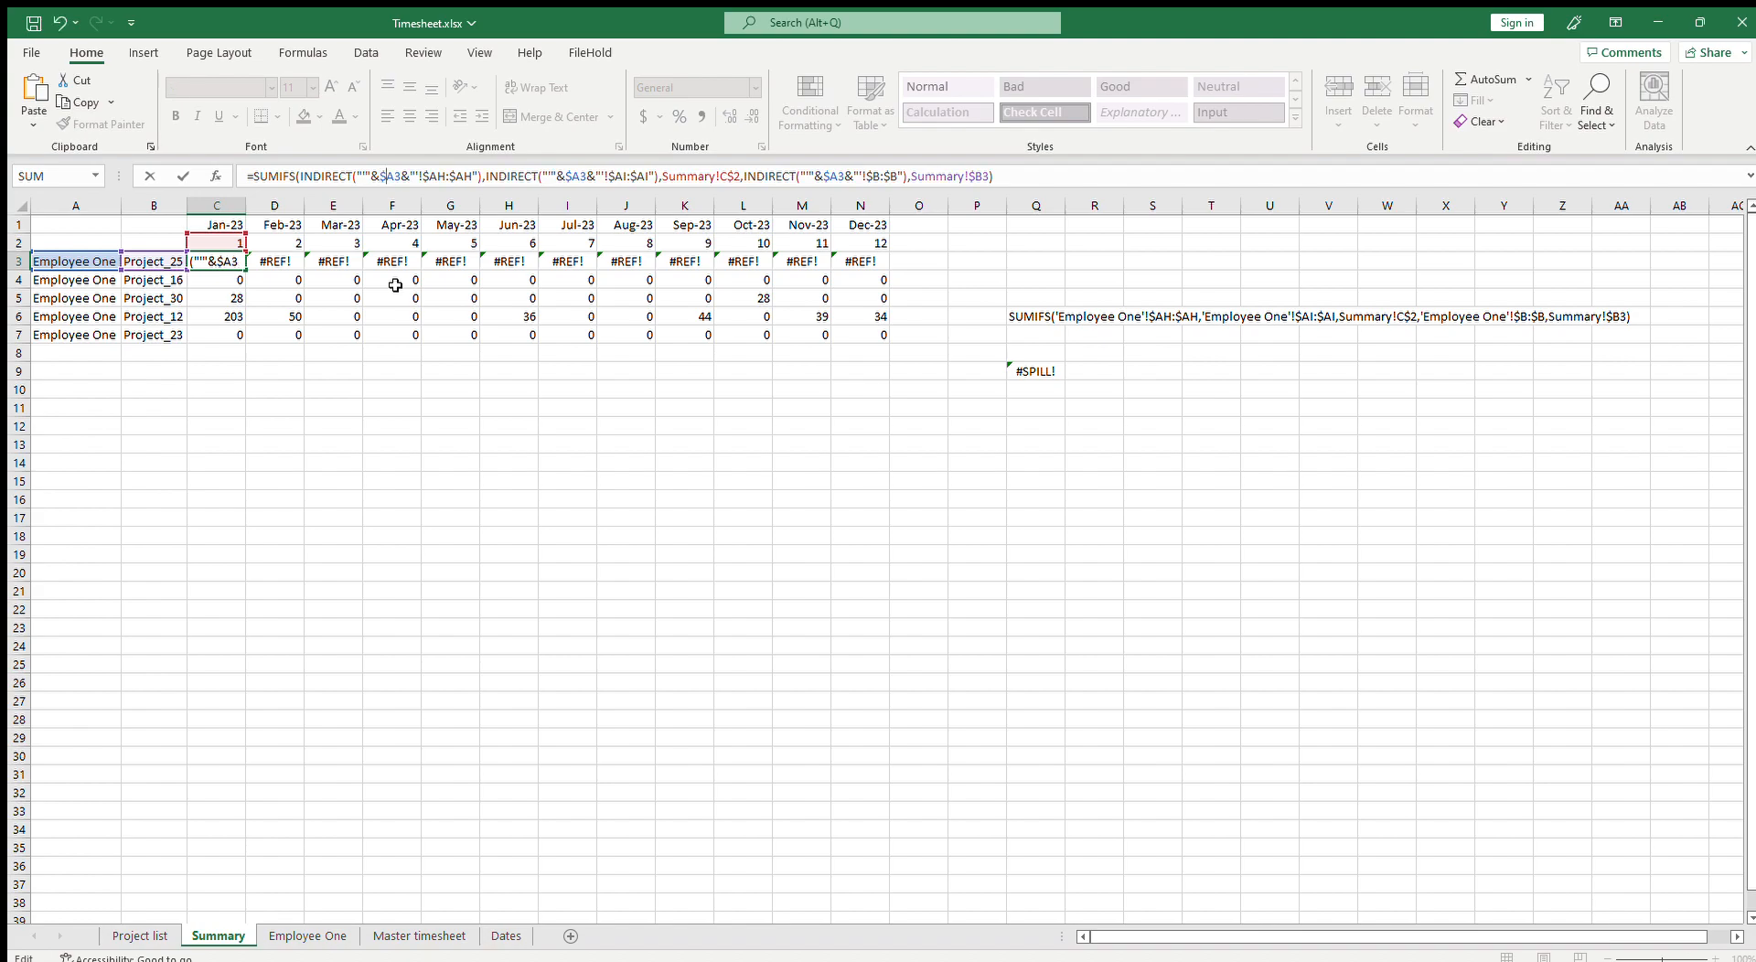
key("Return")
left_click(240, 261)
left_click_drag(245, 271, 887, 271)
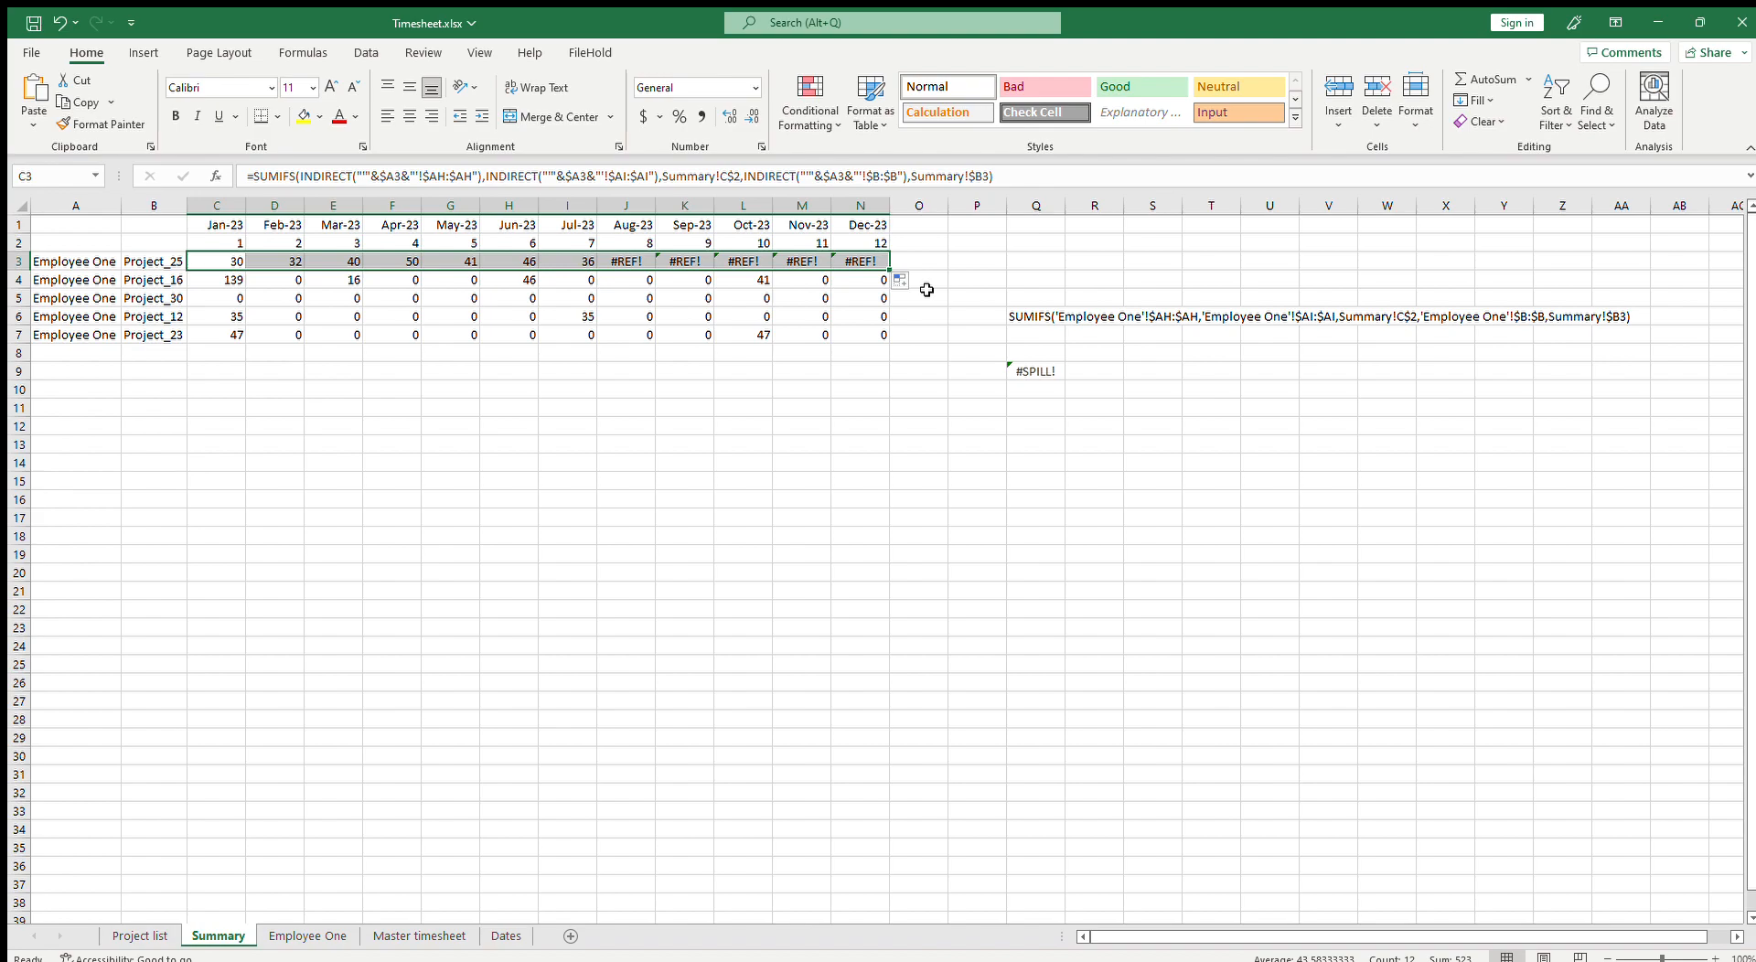
double_click(887, 271)
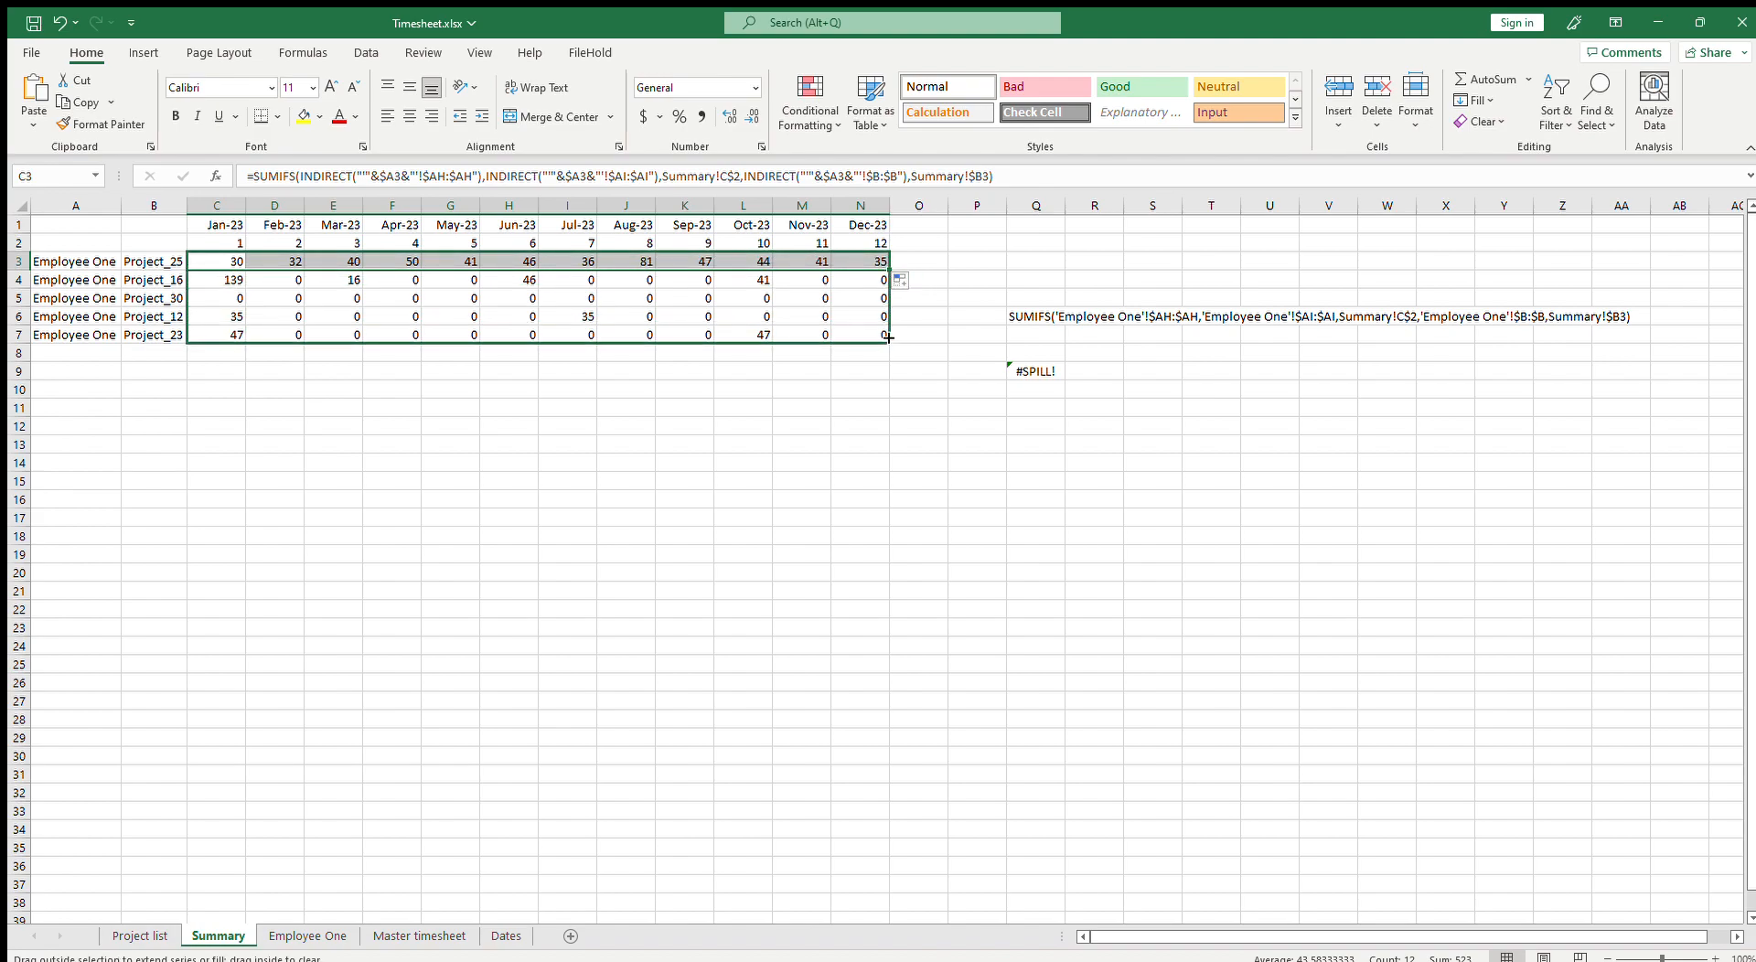
Step: Review C3's formula and browse the Master timesheet and Employee One sheets
left_click(724, 322)
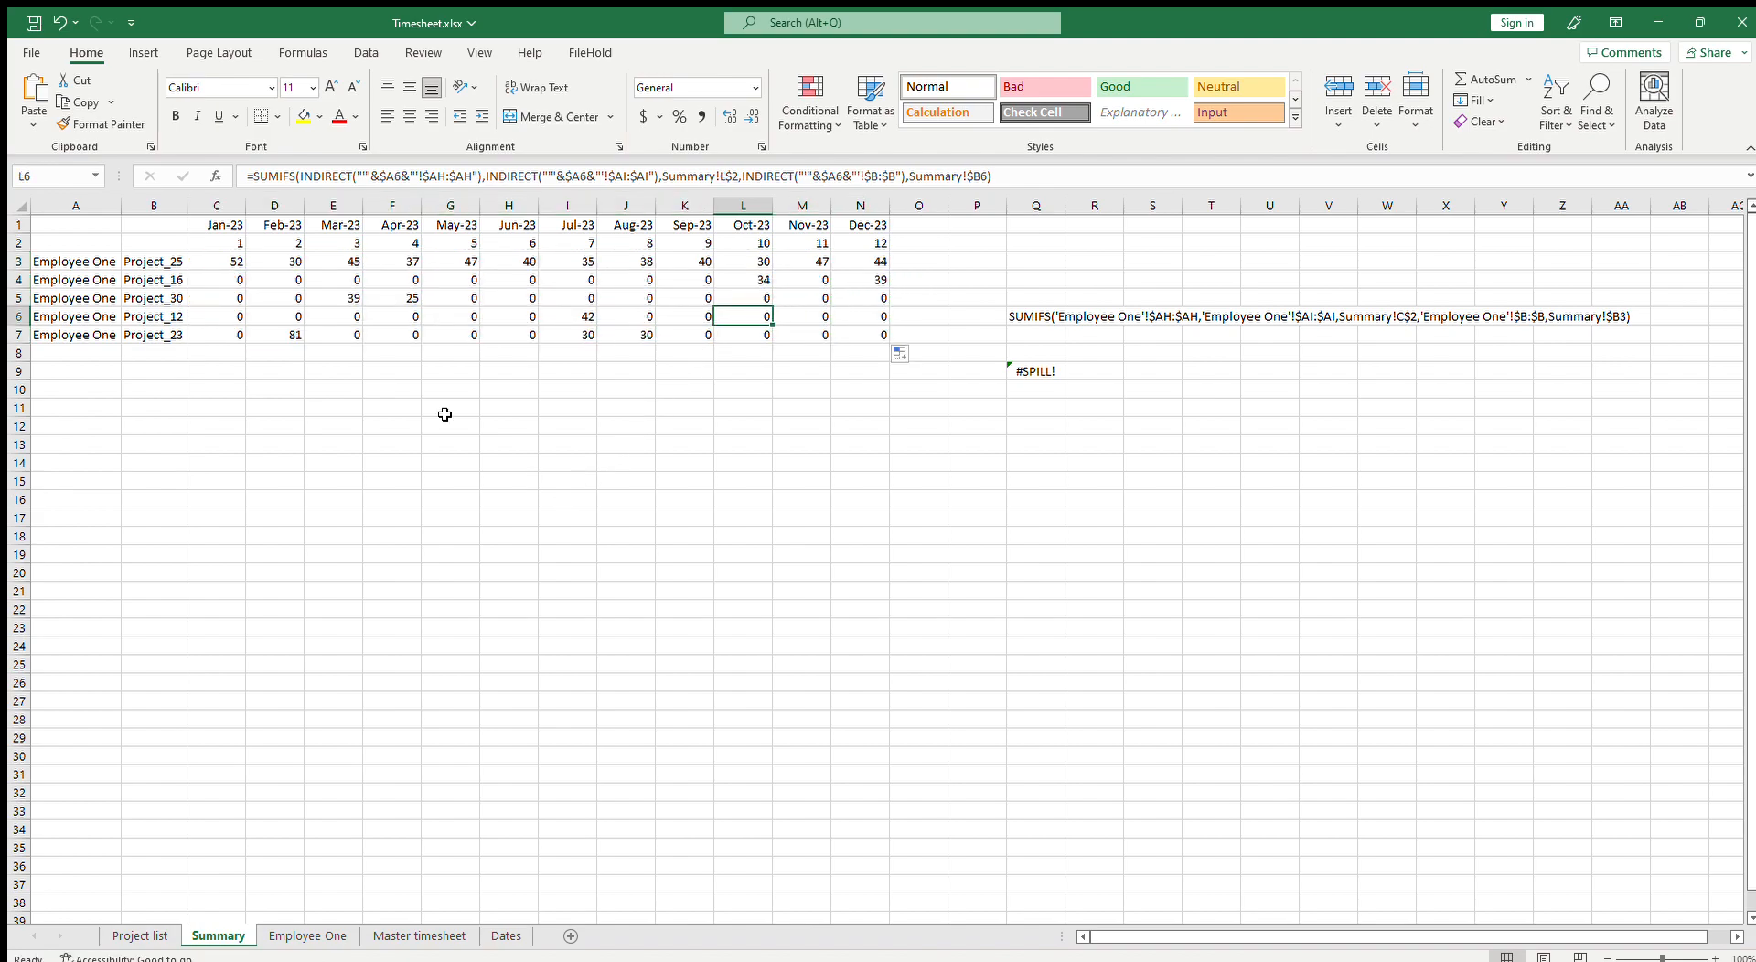
left_click(229, 258)
left_click_drag(998, 176, 256, 180)
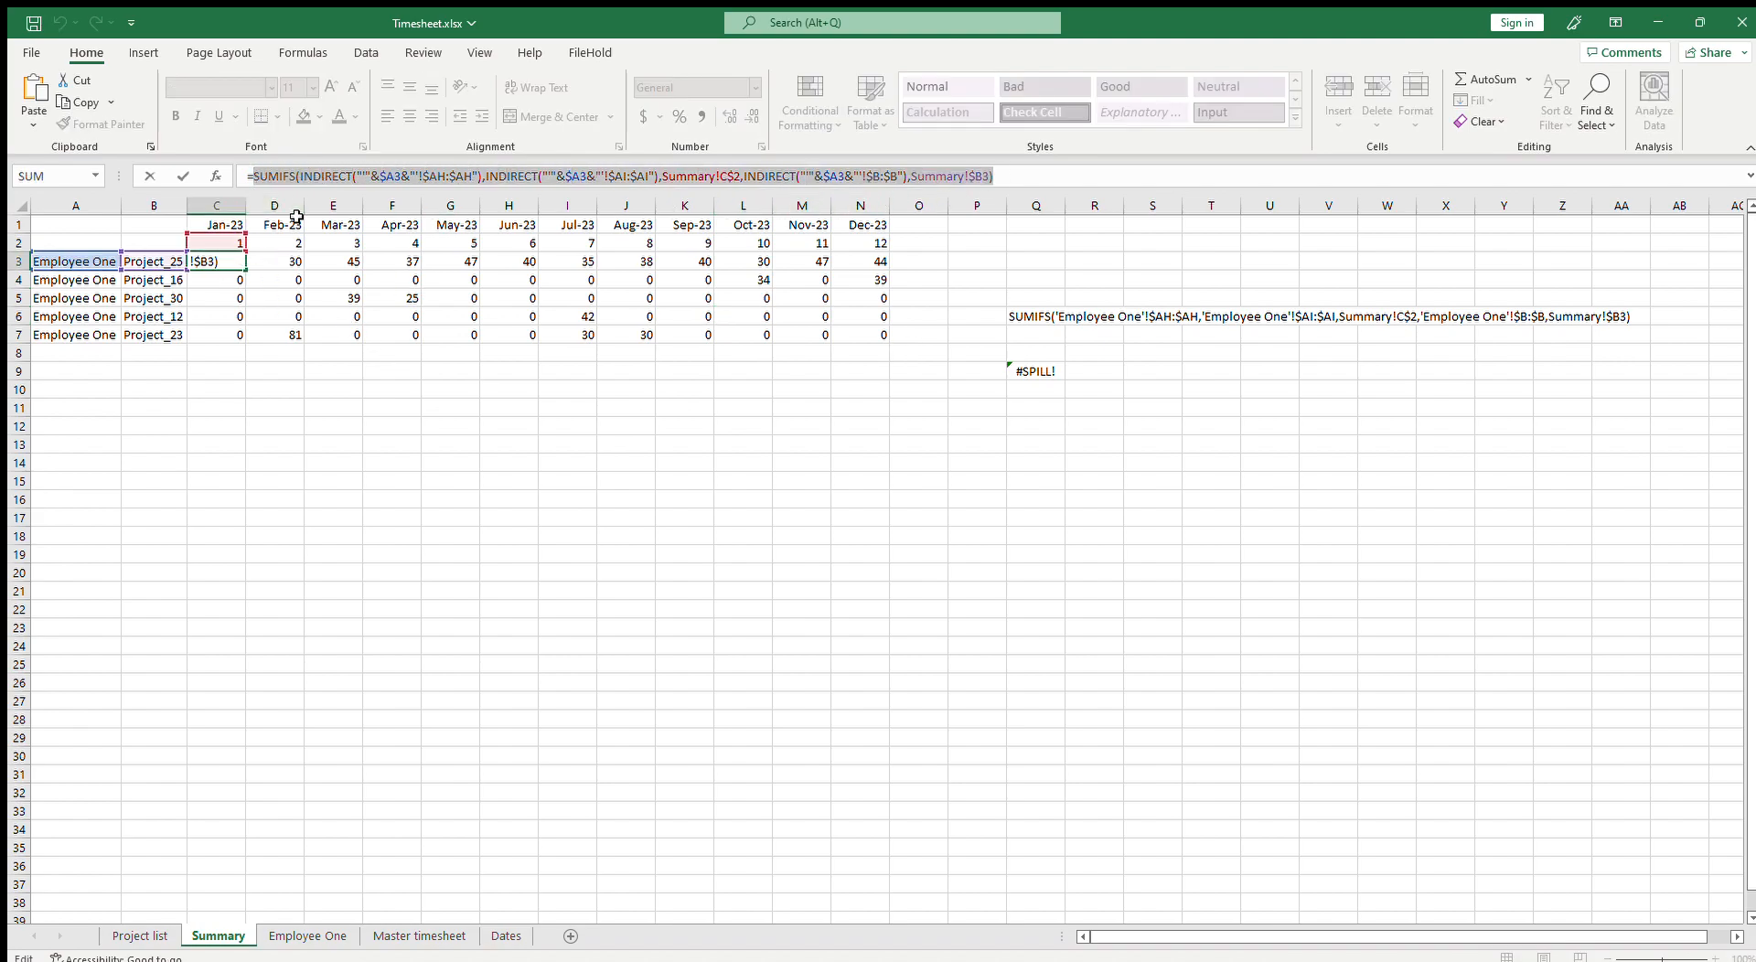
key("Escape")
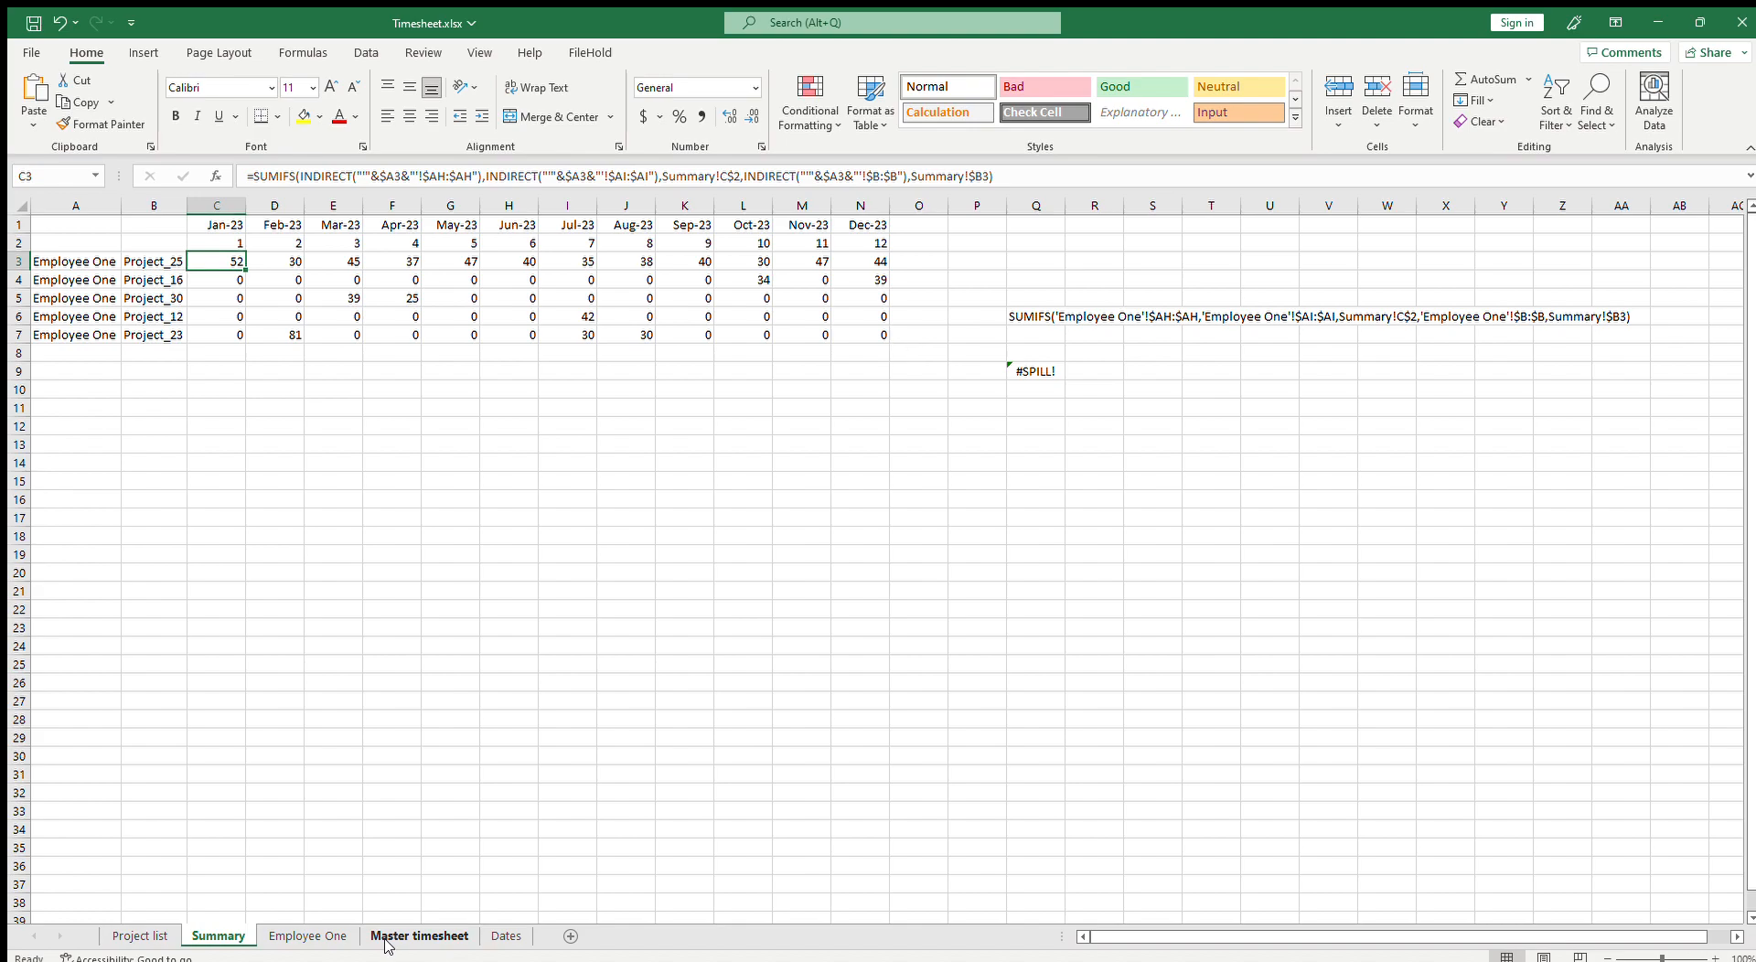
left_click(388, 937)
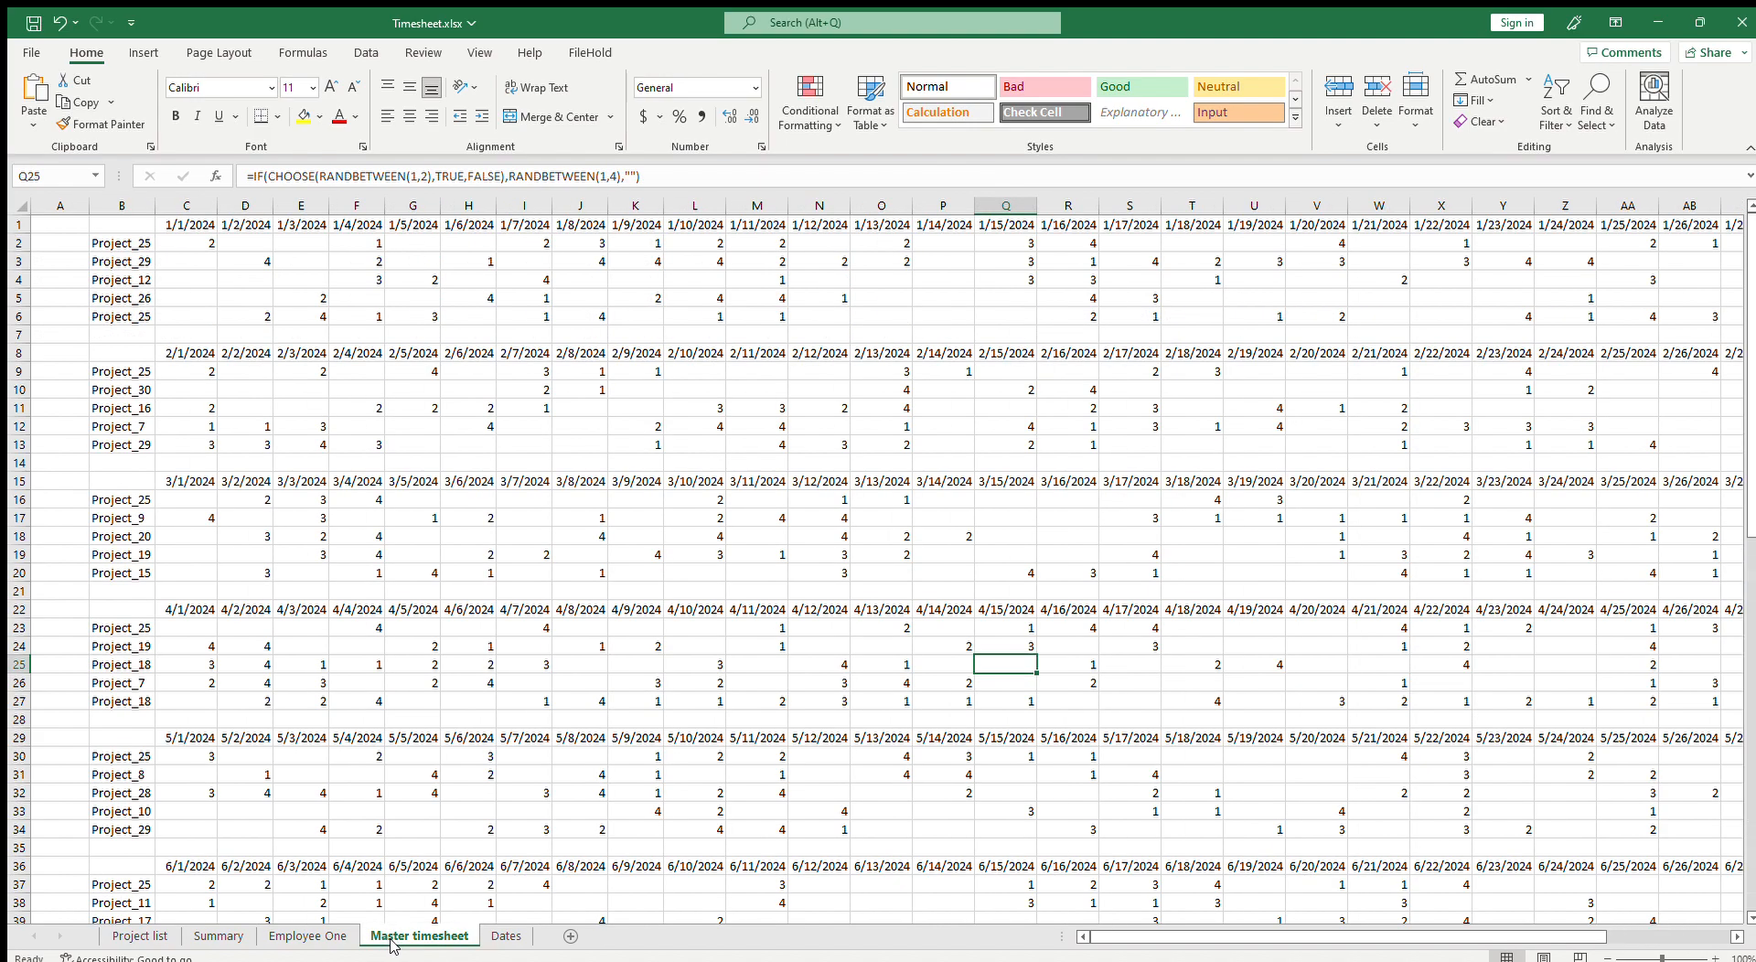
left_click(305, 937)
left_click(239, 937)
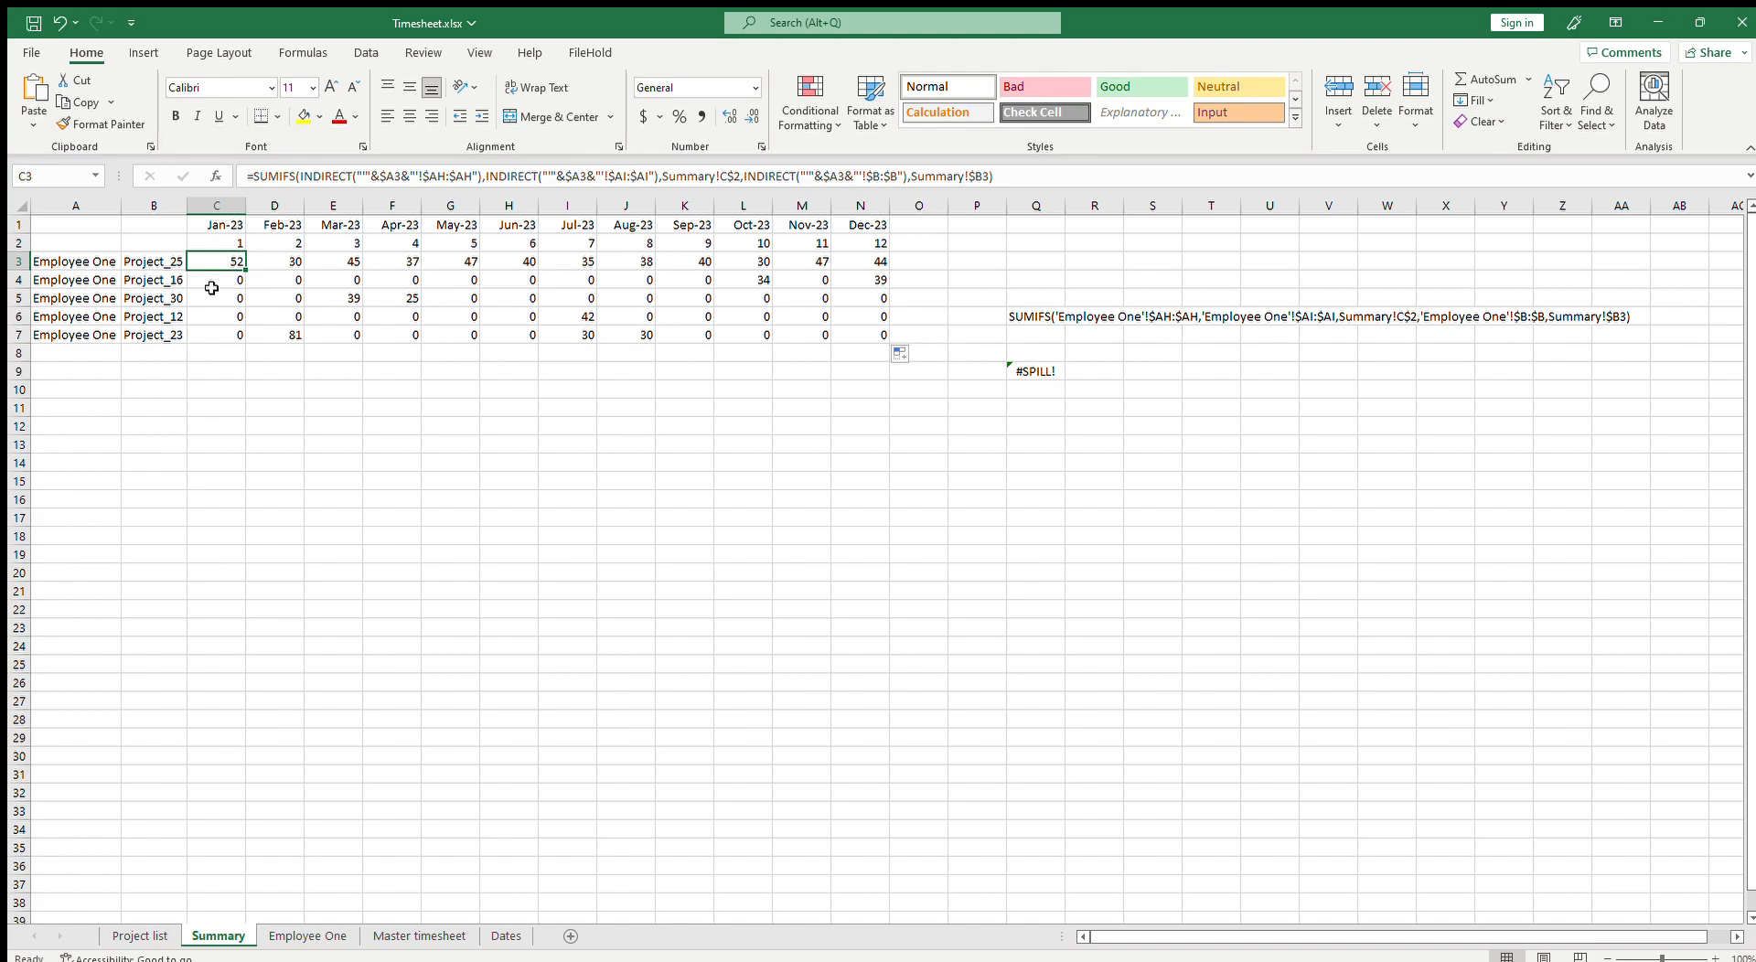
left_click(419, 936)
left_click(307, 936)
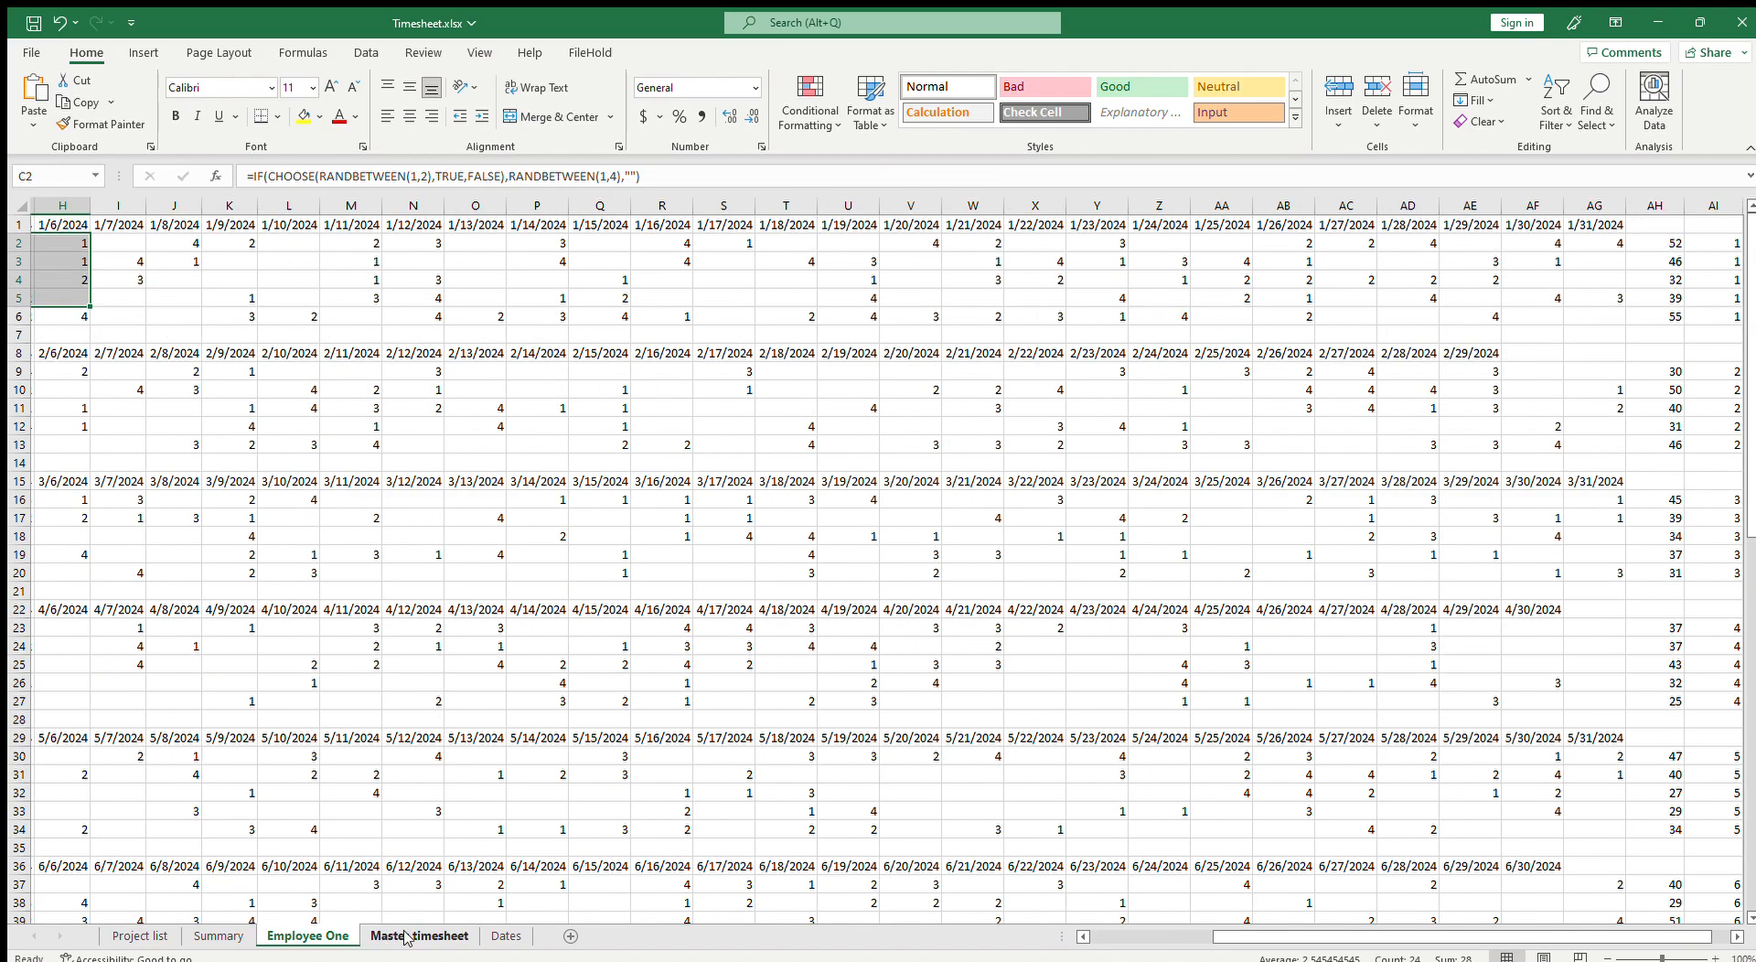
left_click(410, 936)
Step: Duplicate the Employee One sheet and rename the copy Employee Two
left_click(304, 937)
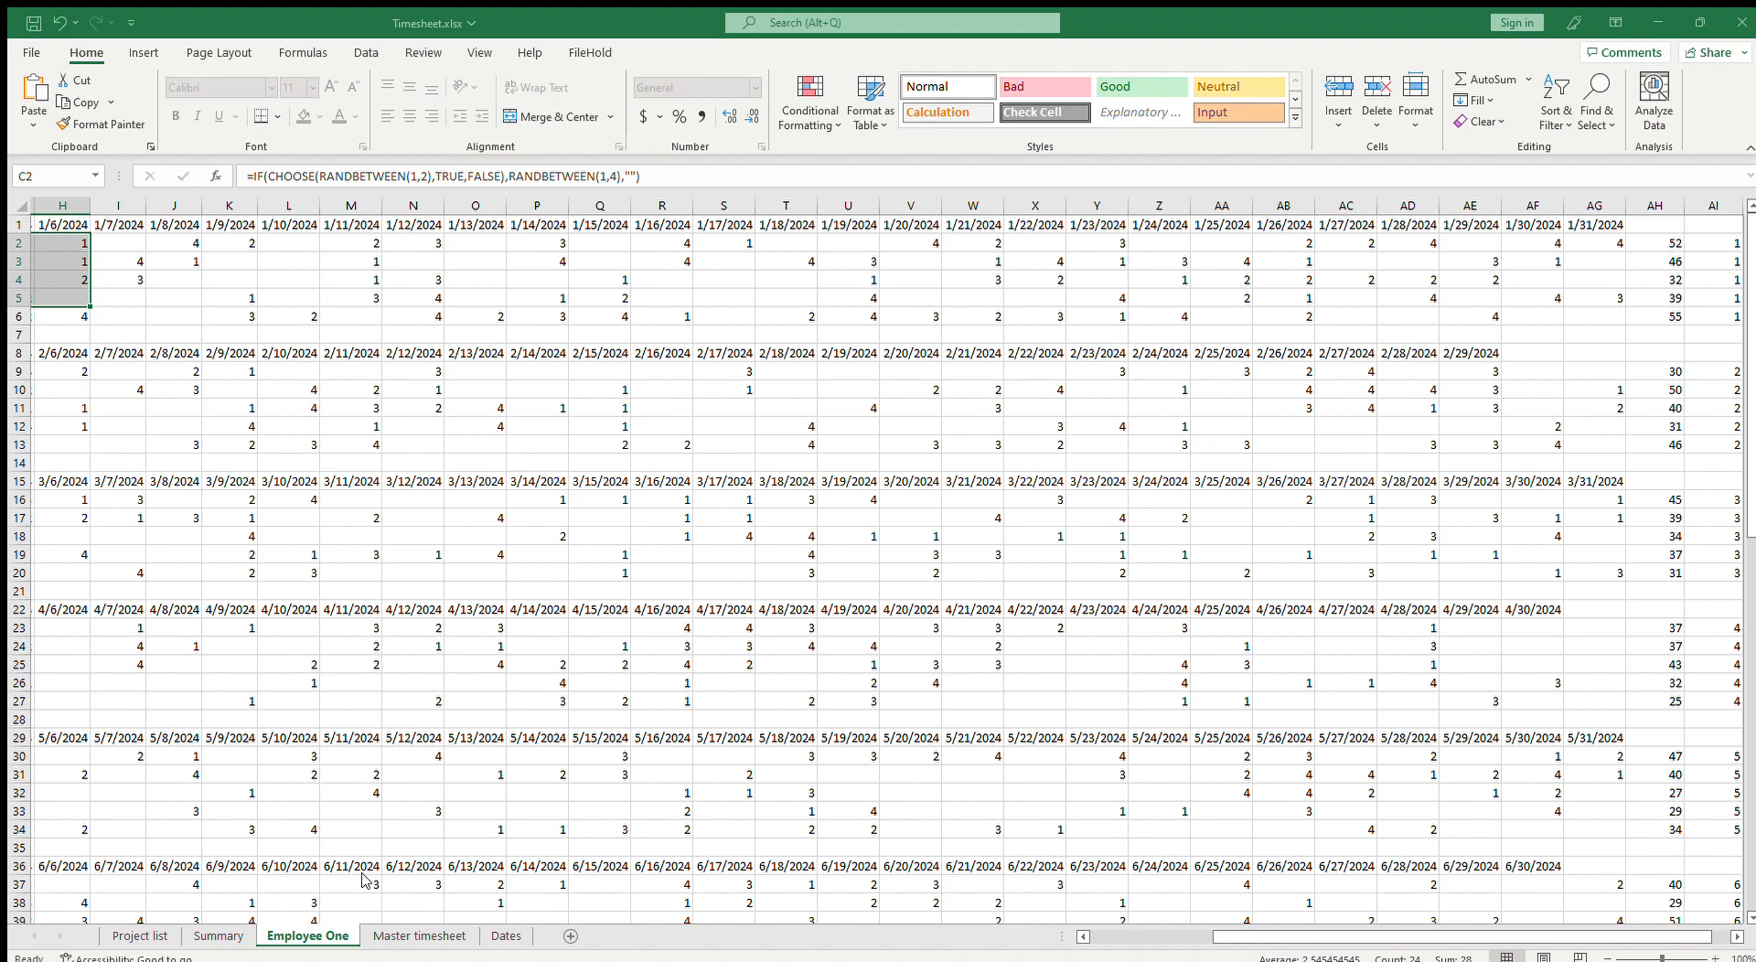
left_click(433, 933)
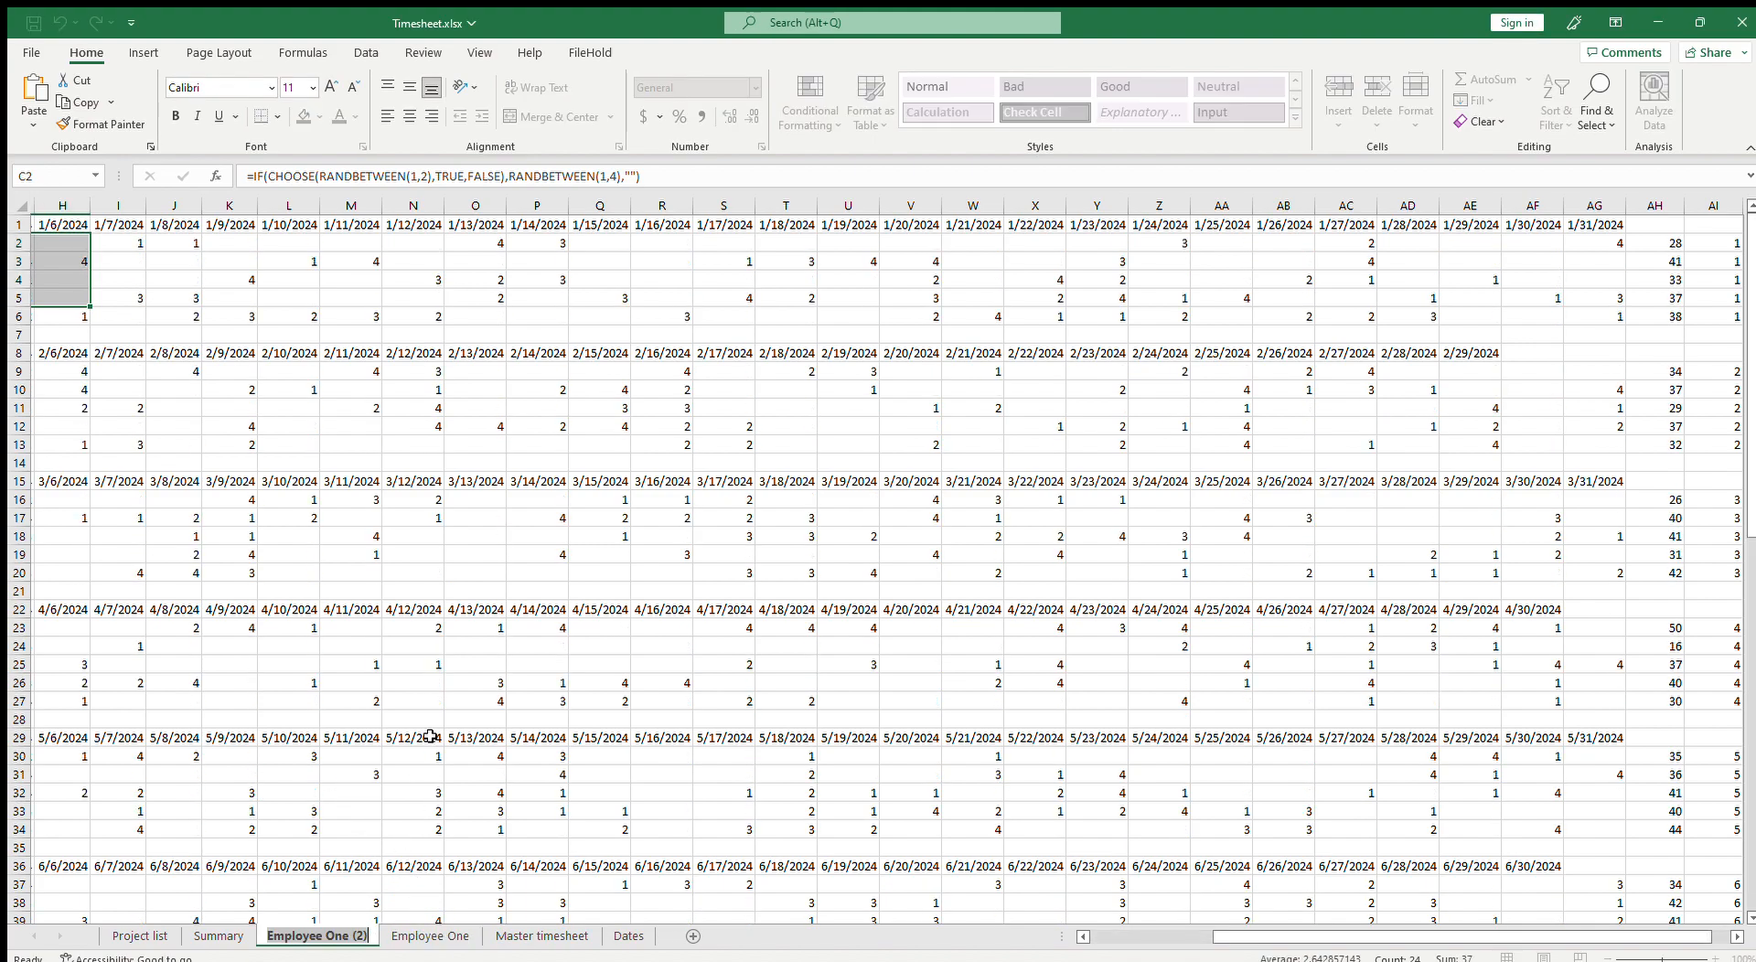
key("alt+h")
type("orEmployee")
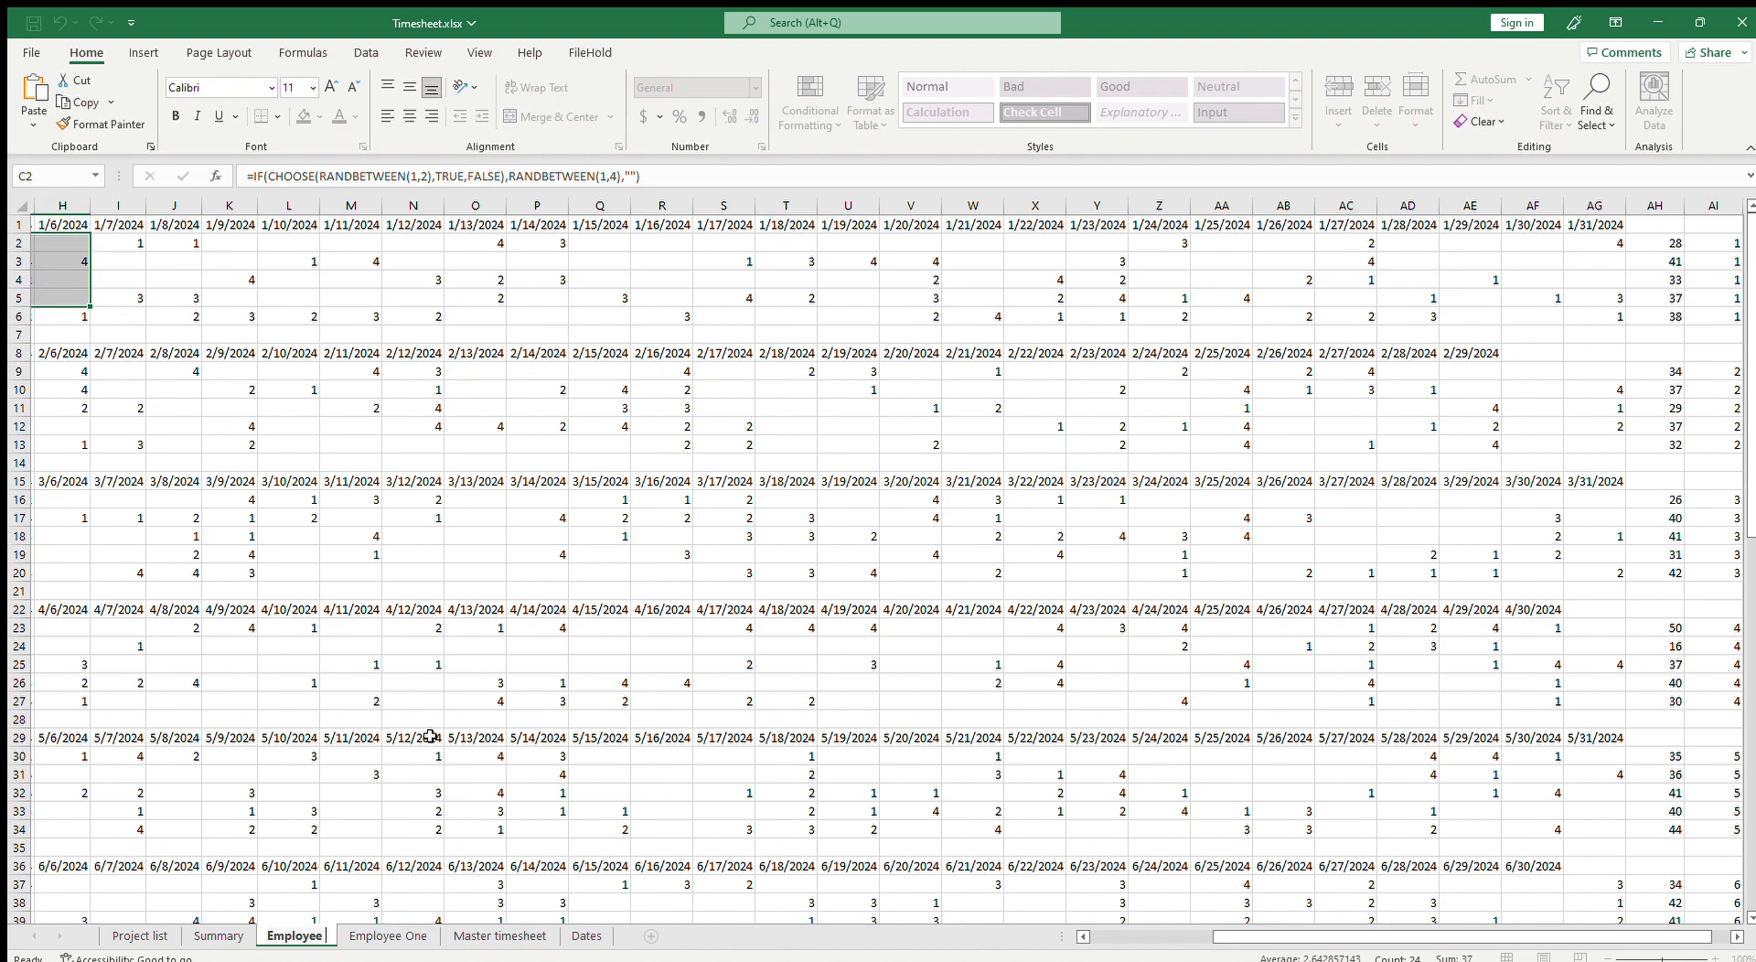
type(" Two")
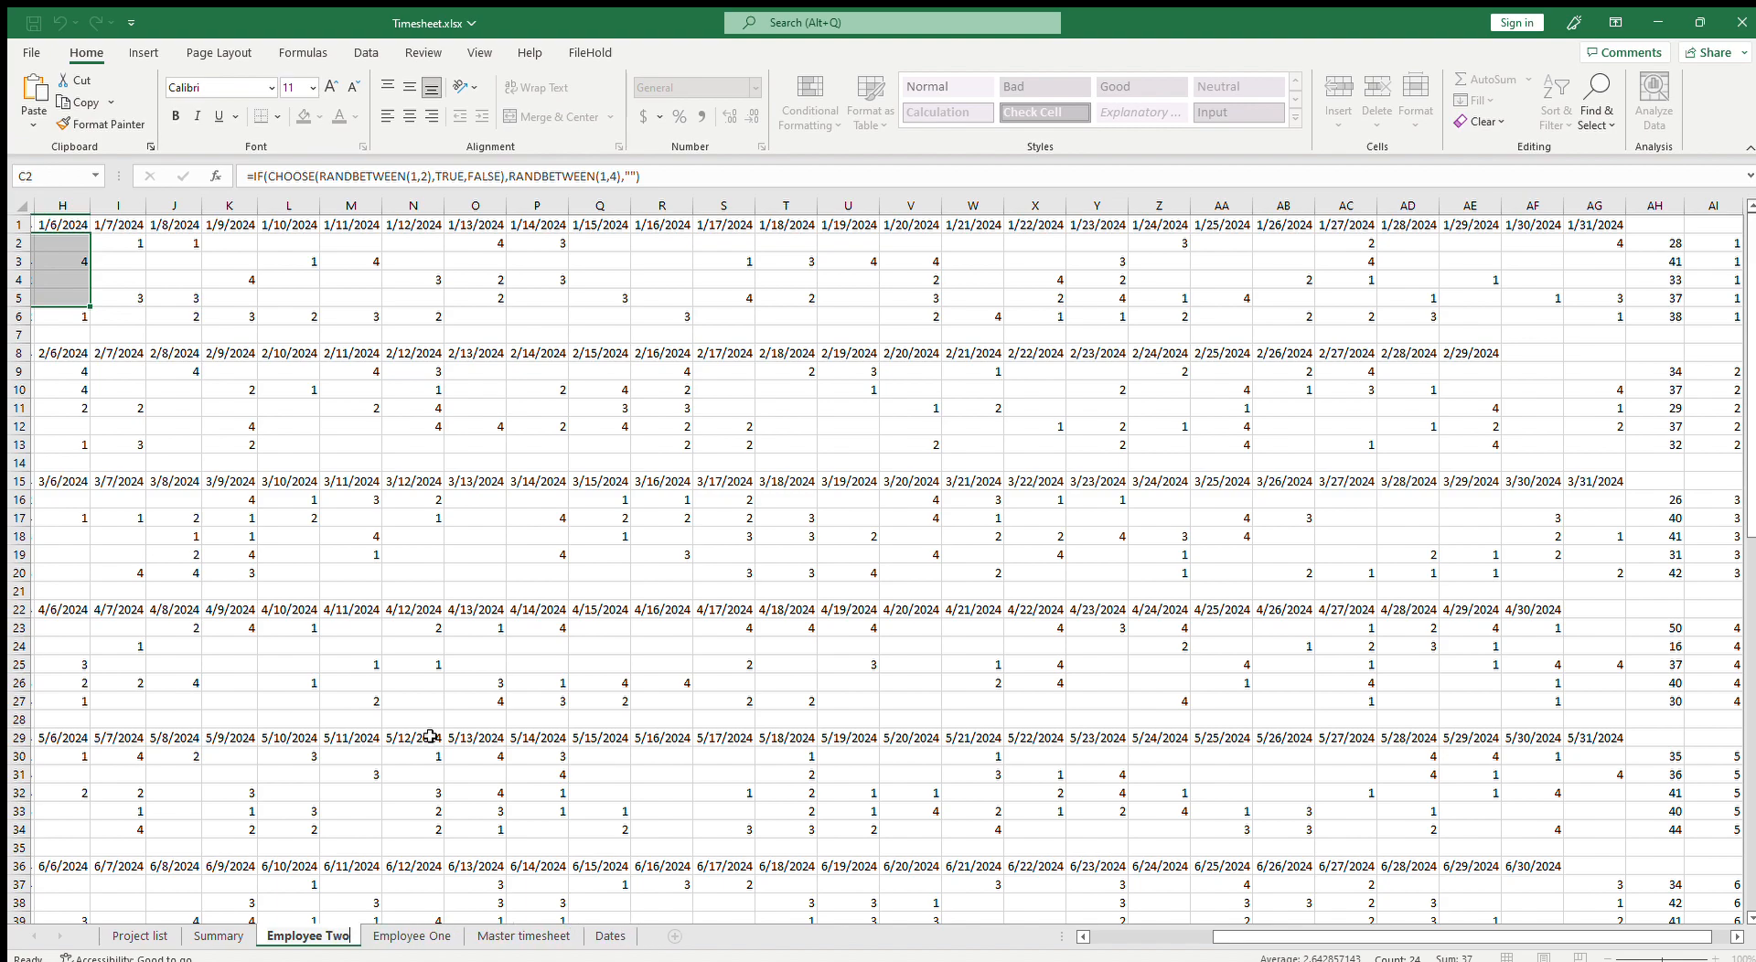
key("Return")
Step: On Summary, copy the Employee One block A3:N7 and paste it starting at A9
left_click(219, 935)
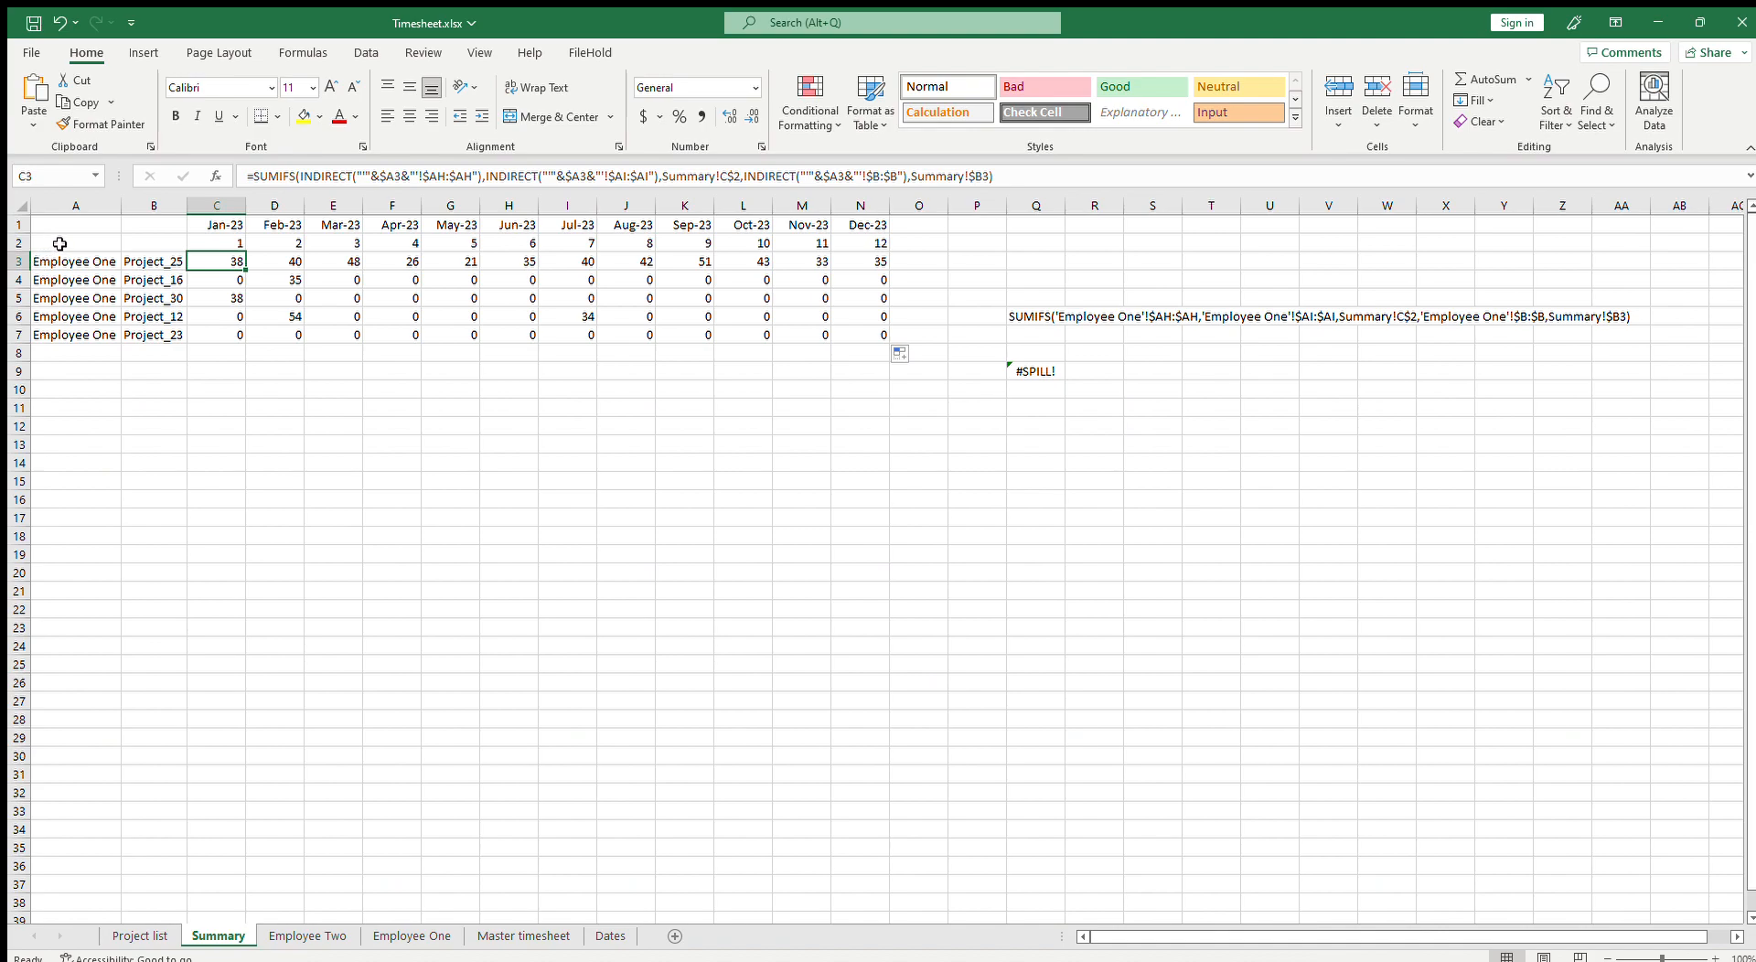
left_click_drag(72, 268, 866, 338)
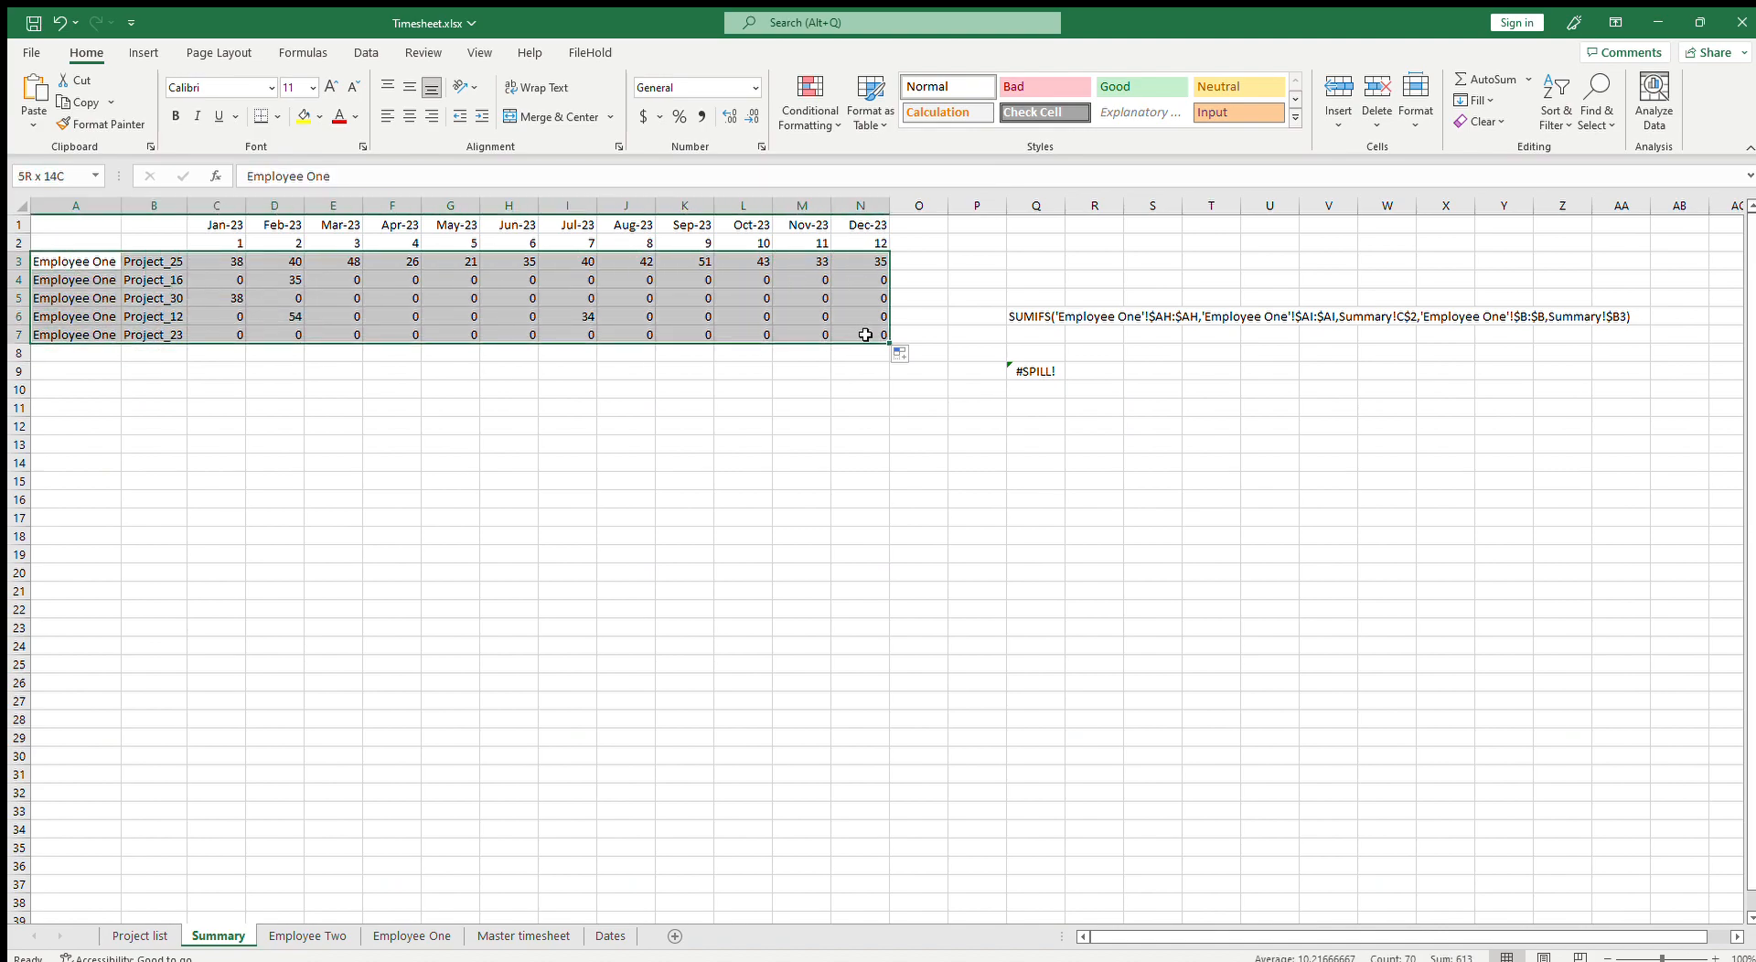
left_click(209, 228)
left_click(83, 243)
left_click_drag(84, 244, 771, 327)
left_click(126, 272)
left_click(94, 264)
left_click_drag(94, 265, 842, 335)
key("ctrl+c")
left_click(92, 373)
key("ctrl+v")
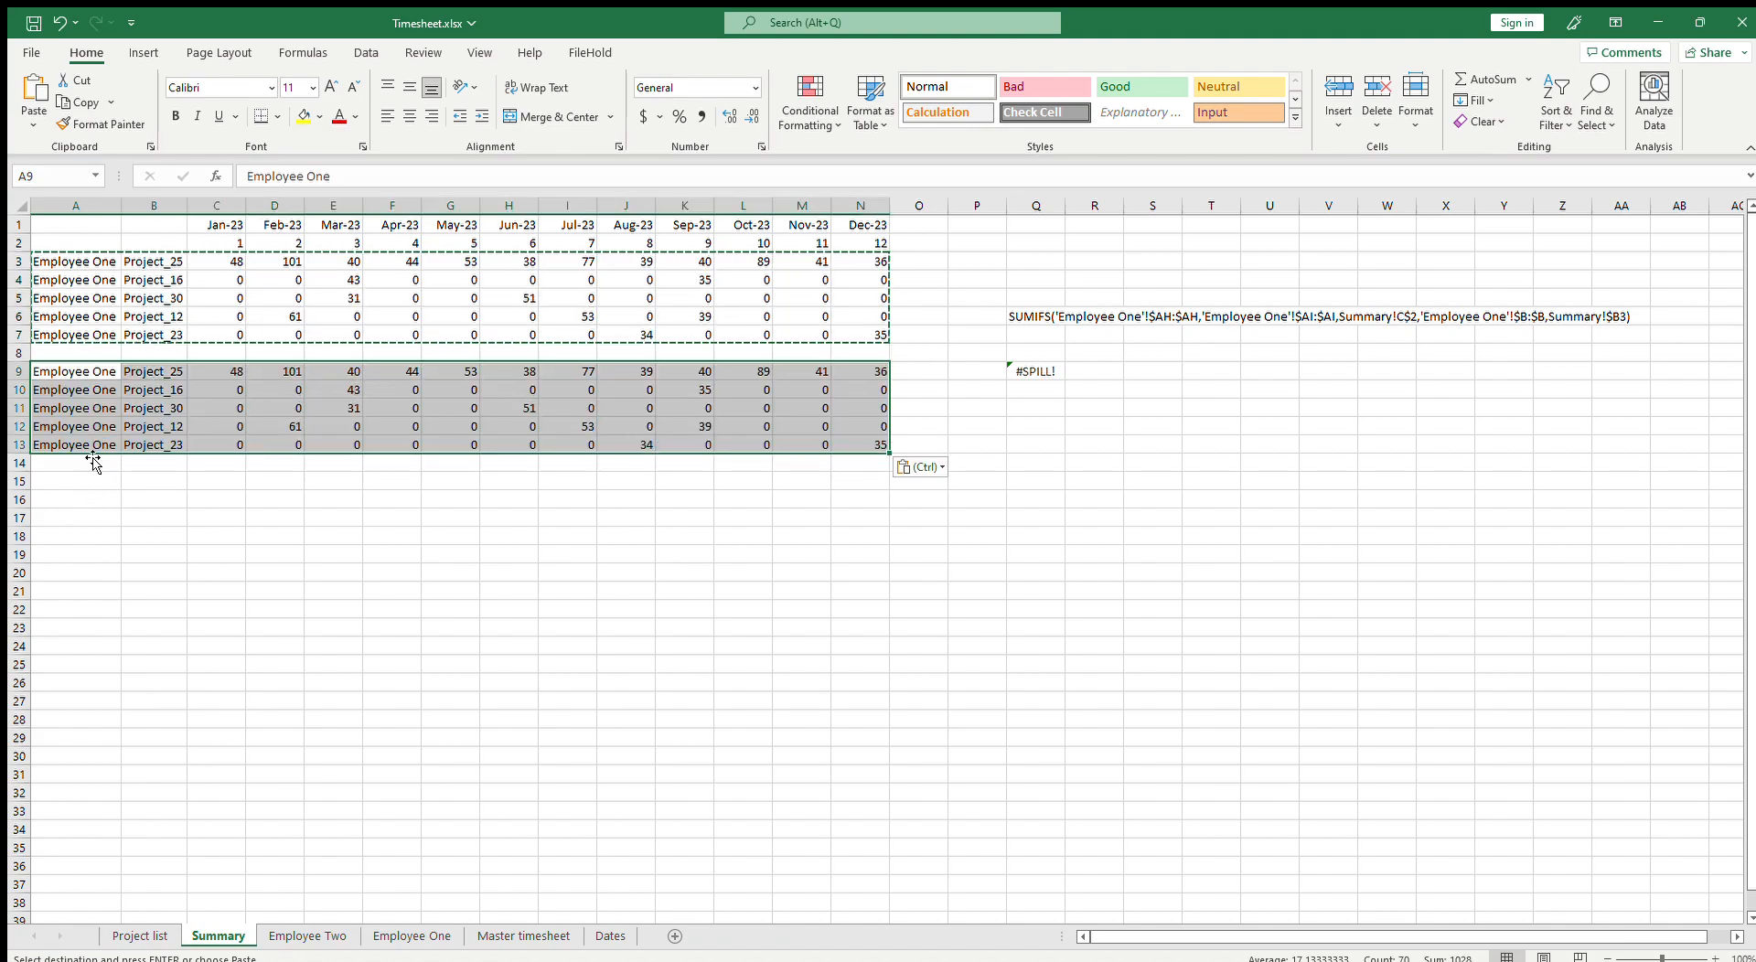
Step: Change the employee name in A9:A13 to Employee Two
left_click(83, 371)
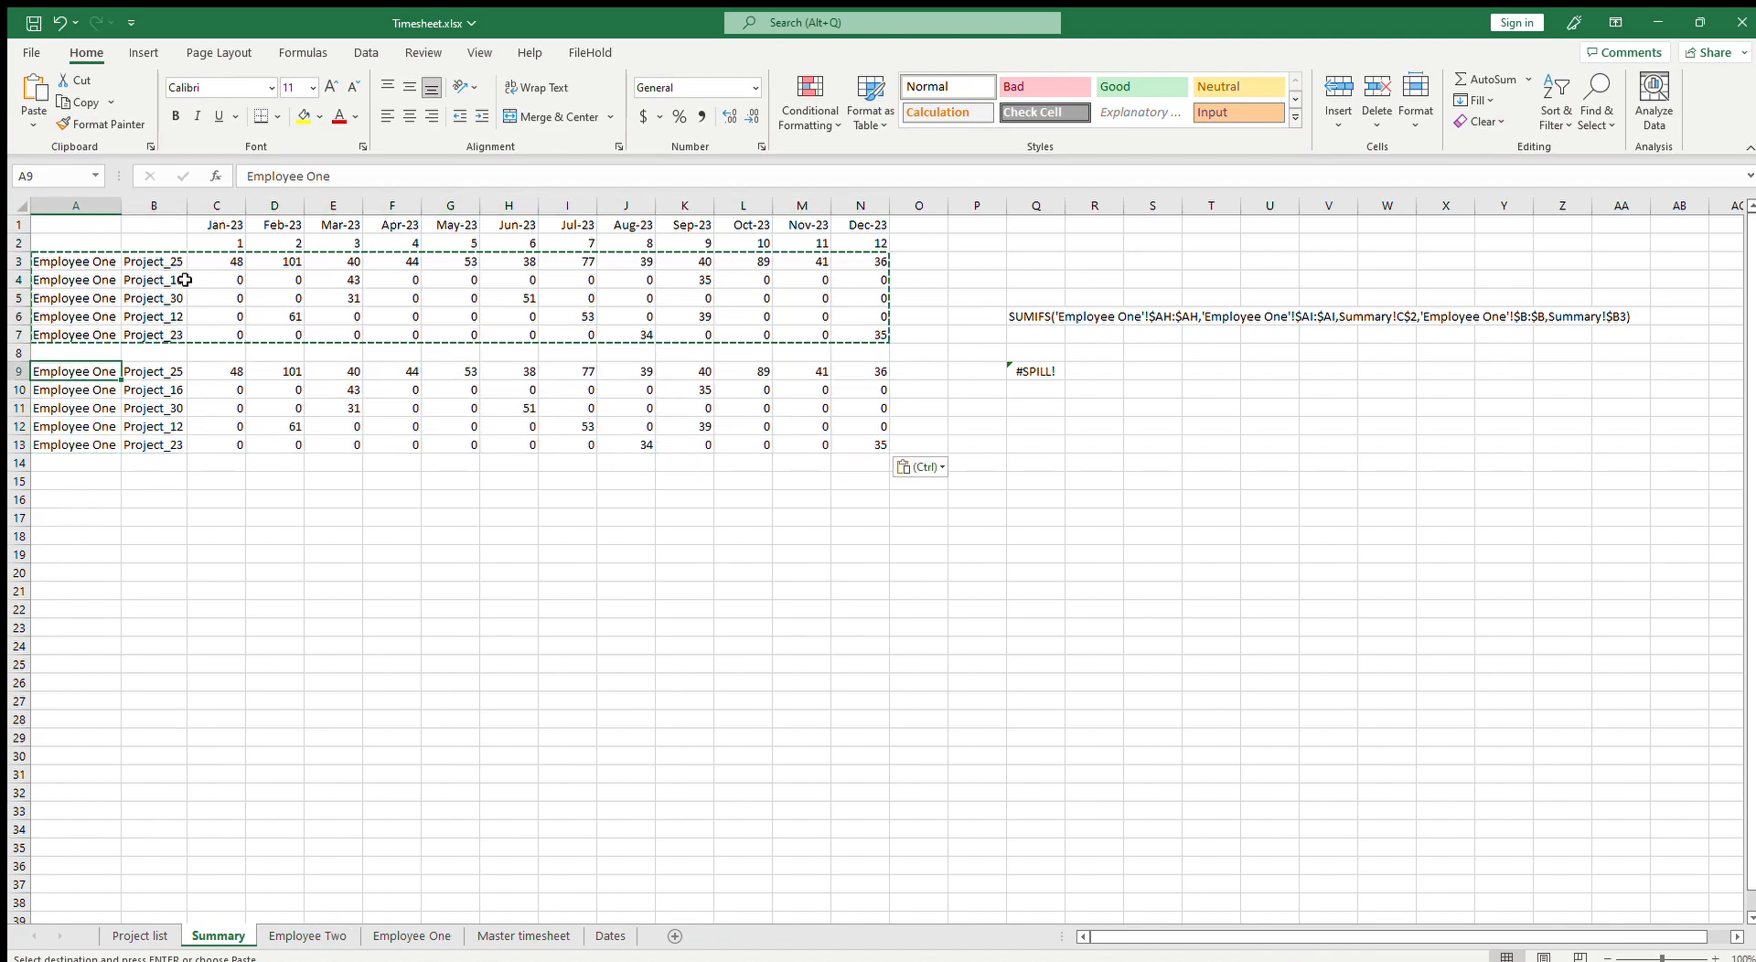
left_click(358, 183)
key("BackSpace")
key("BackSpace")
type("Two")
key("ctrl+Return")
key("ctrl+c")
key("Down")
key("shift+Down")
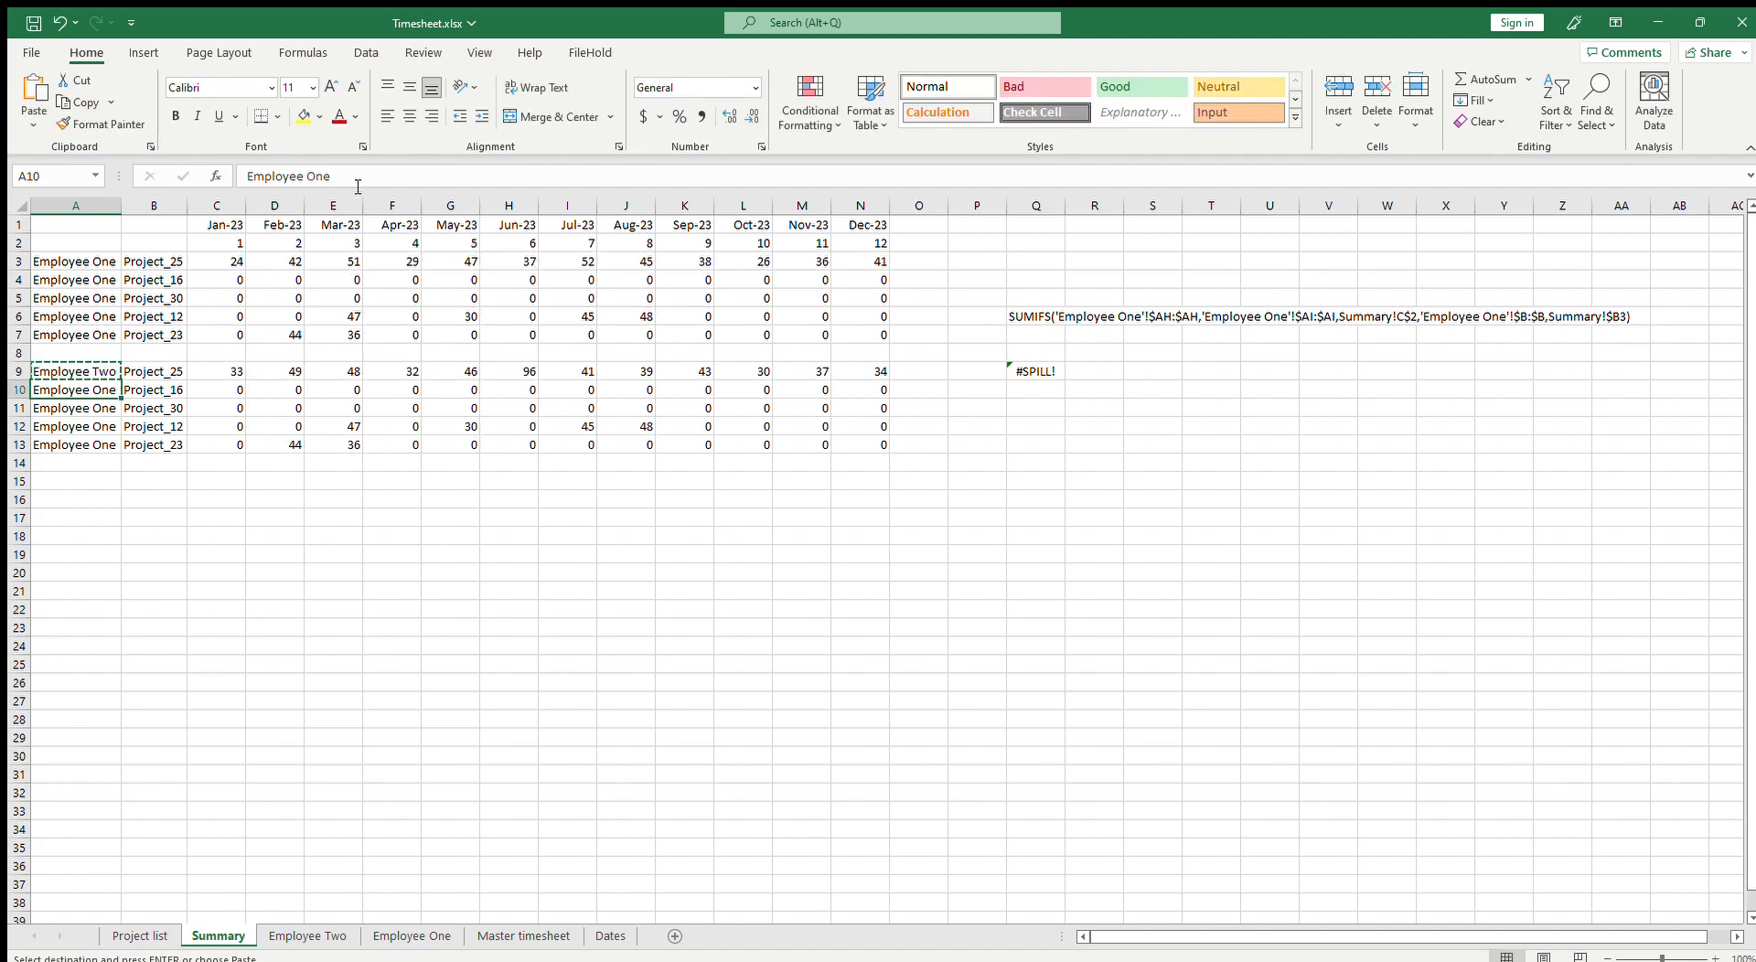
key("shift+Down")
key("shift+Down")
key("ctrl+v")
key("Escape")
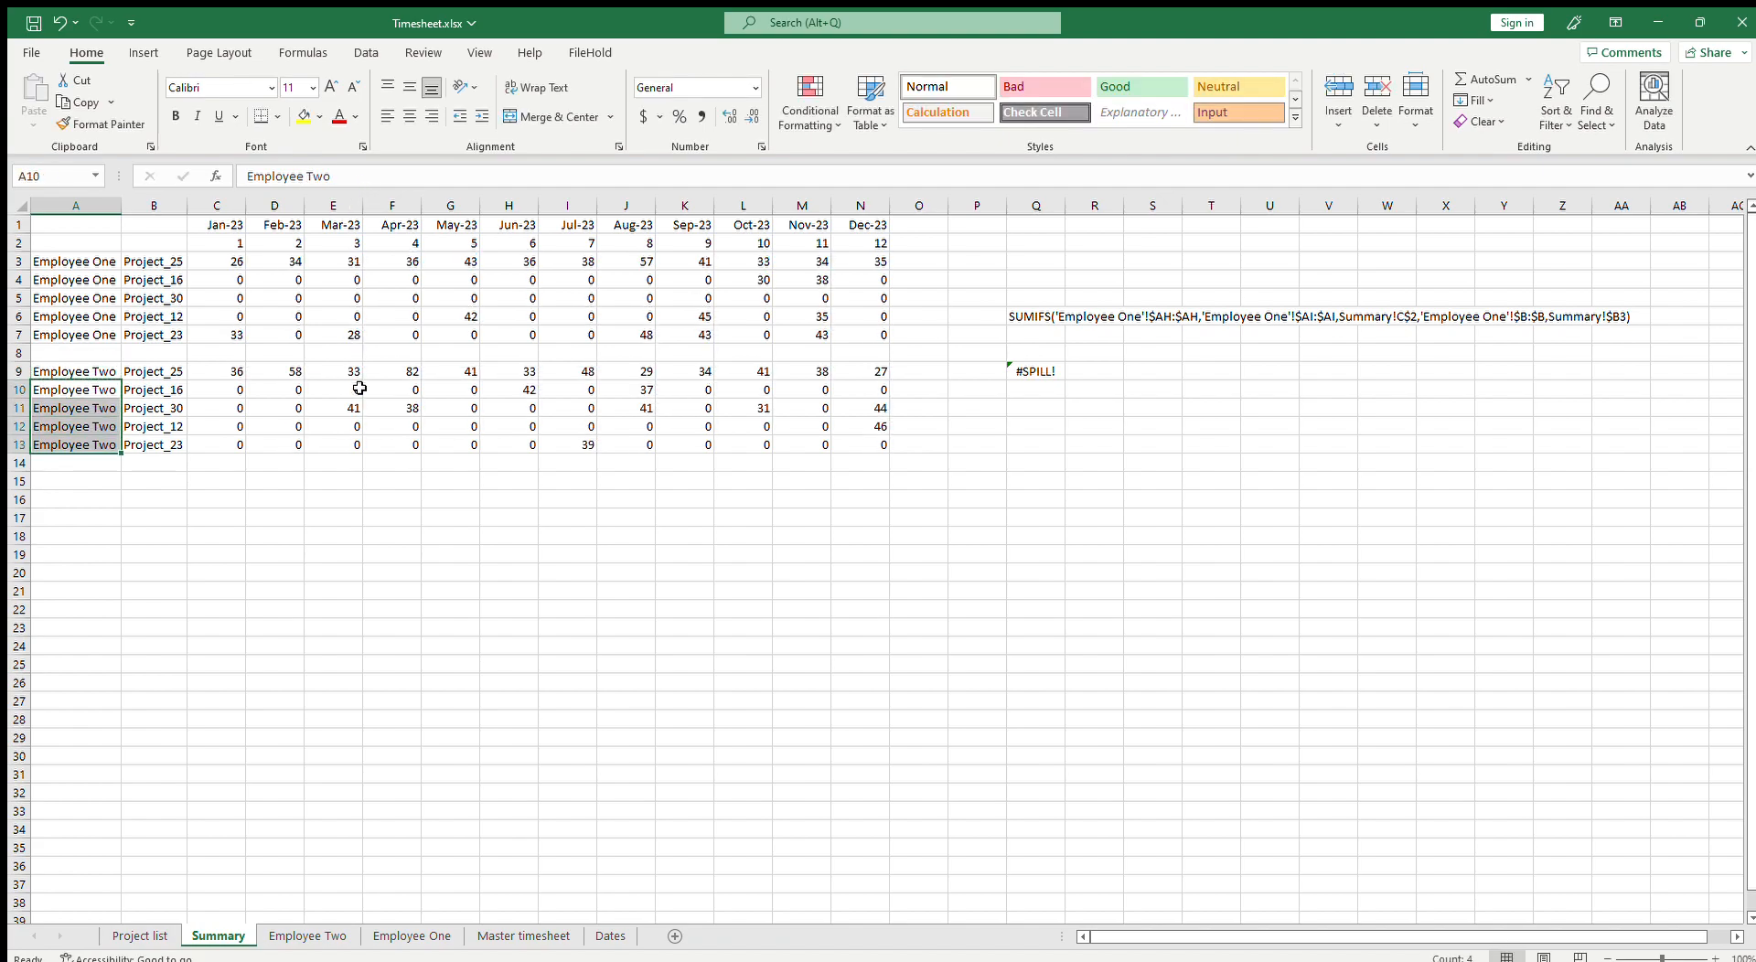
Step: Switch between Summary and Employee Two to compare the Employee Two project rows and totals
left_click(357, 388)
left_click(307, 935)
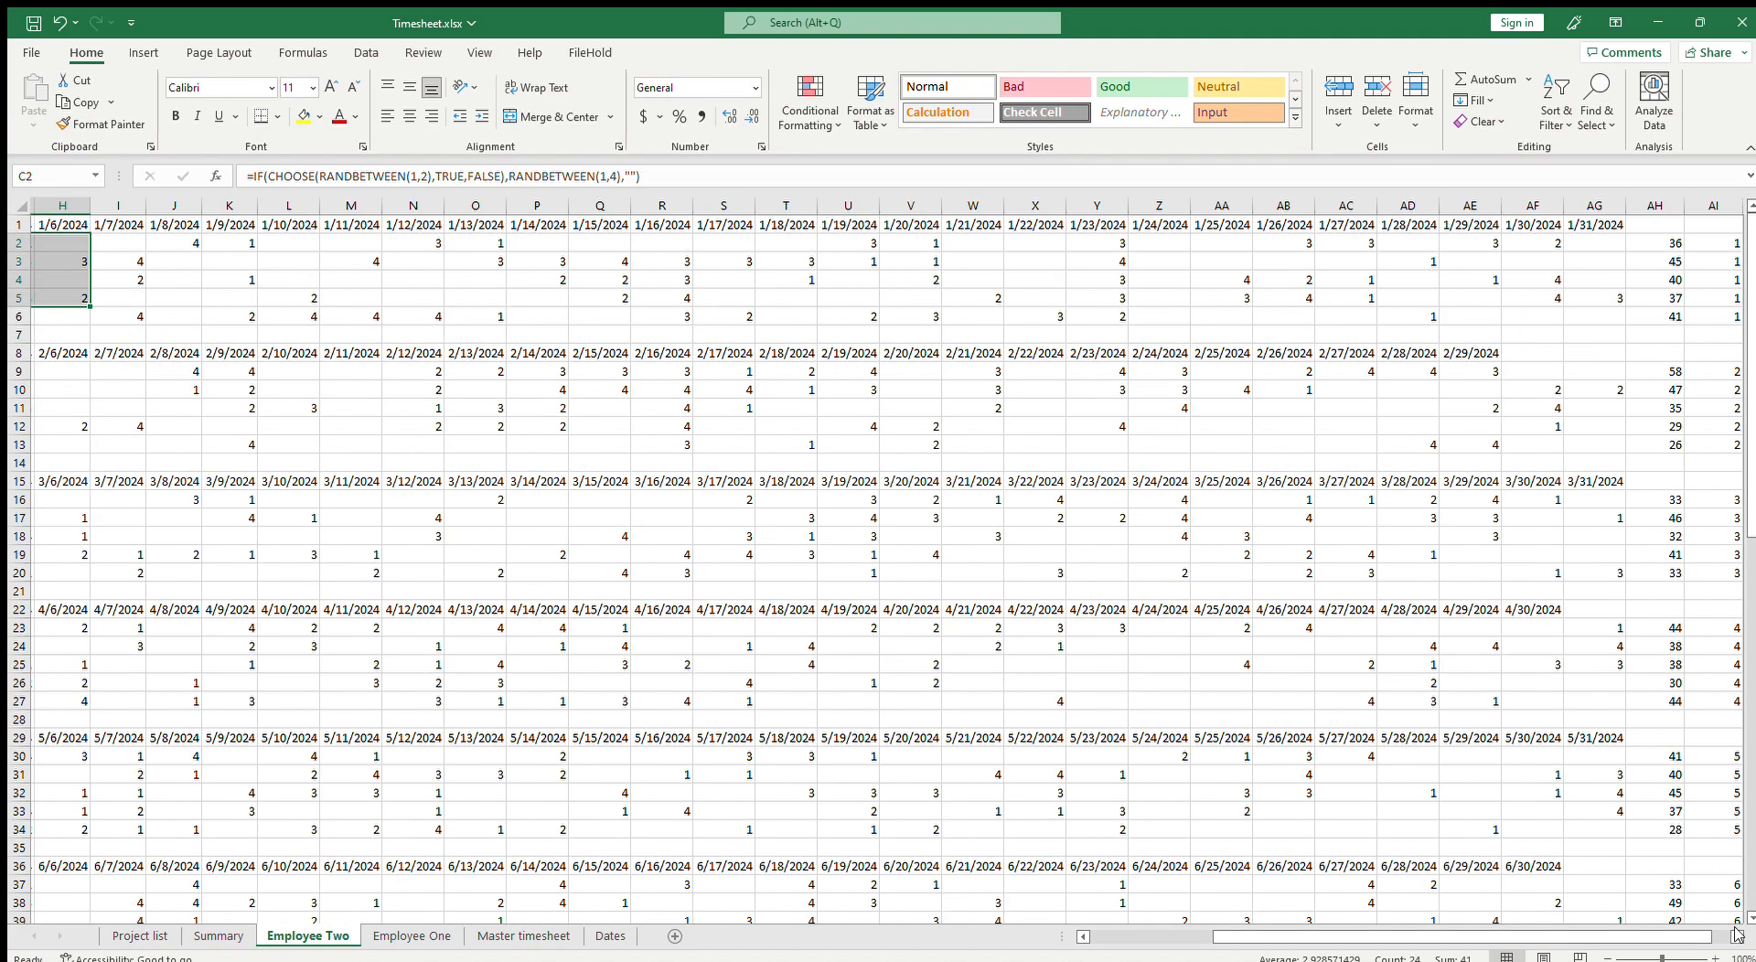
left_click_drag(1688, 936, 1267, 942)
left_click(1612, 240)
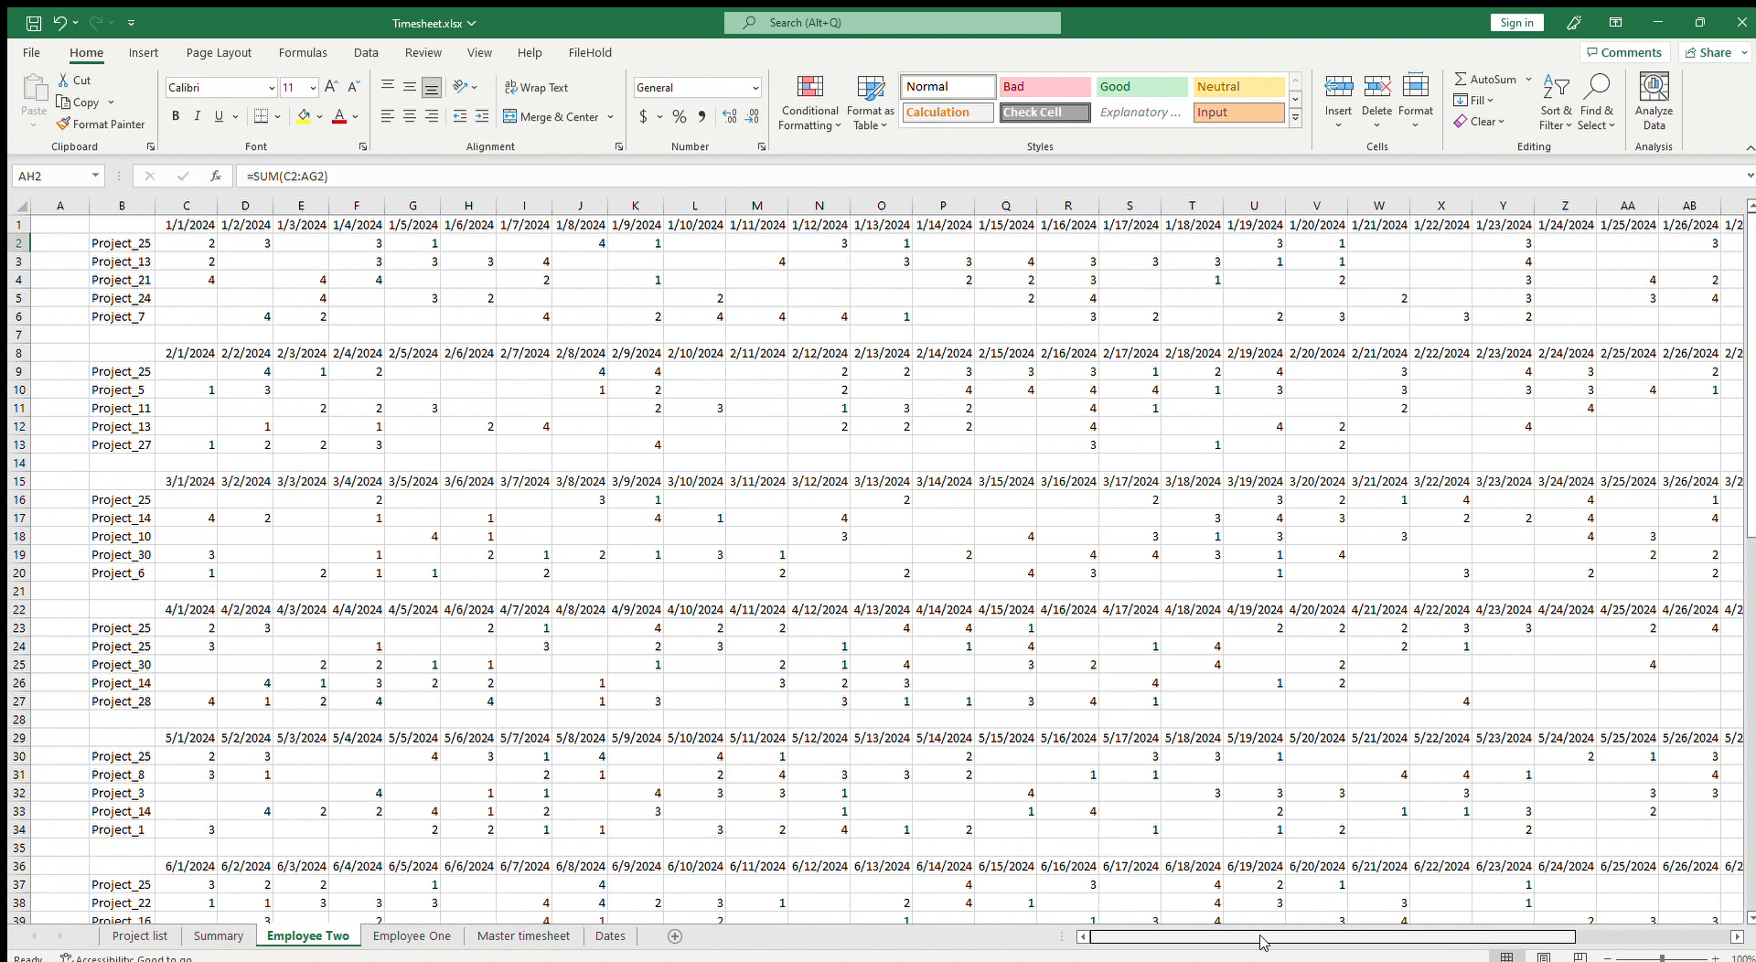
left_click(135, 243)
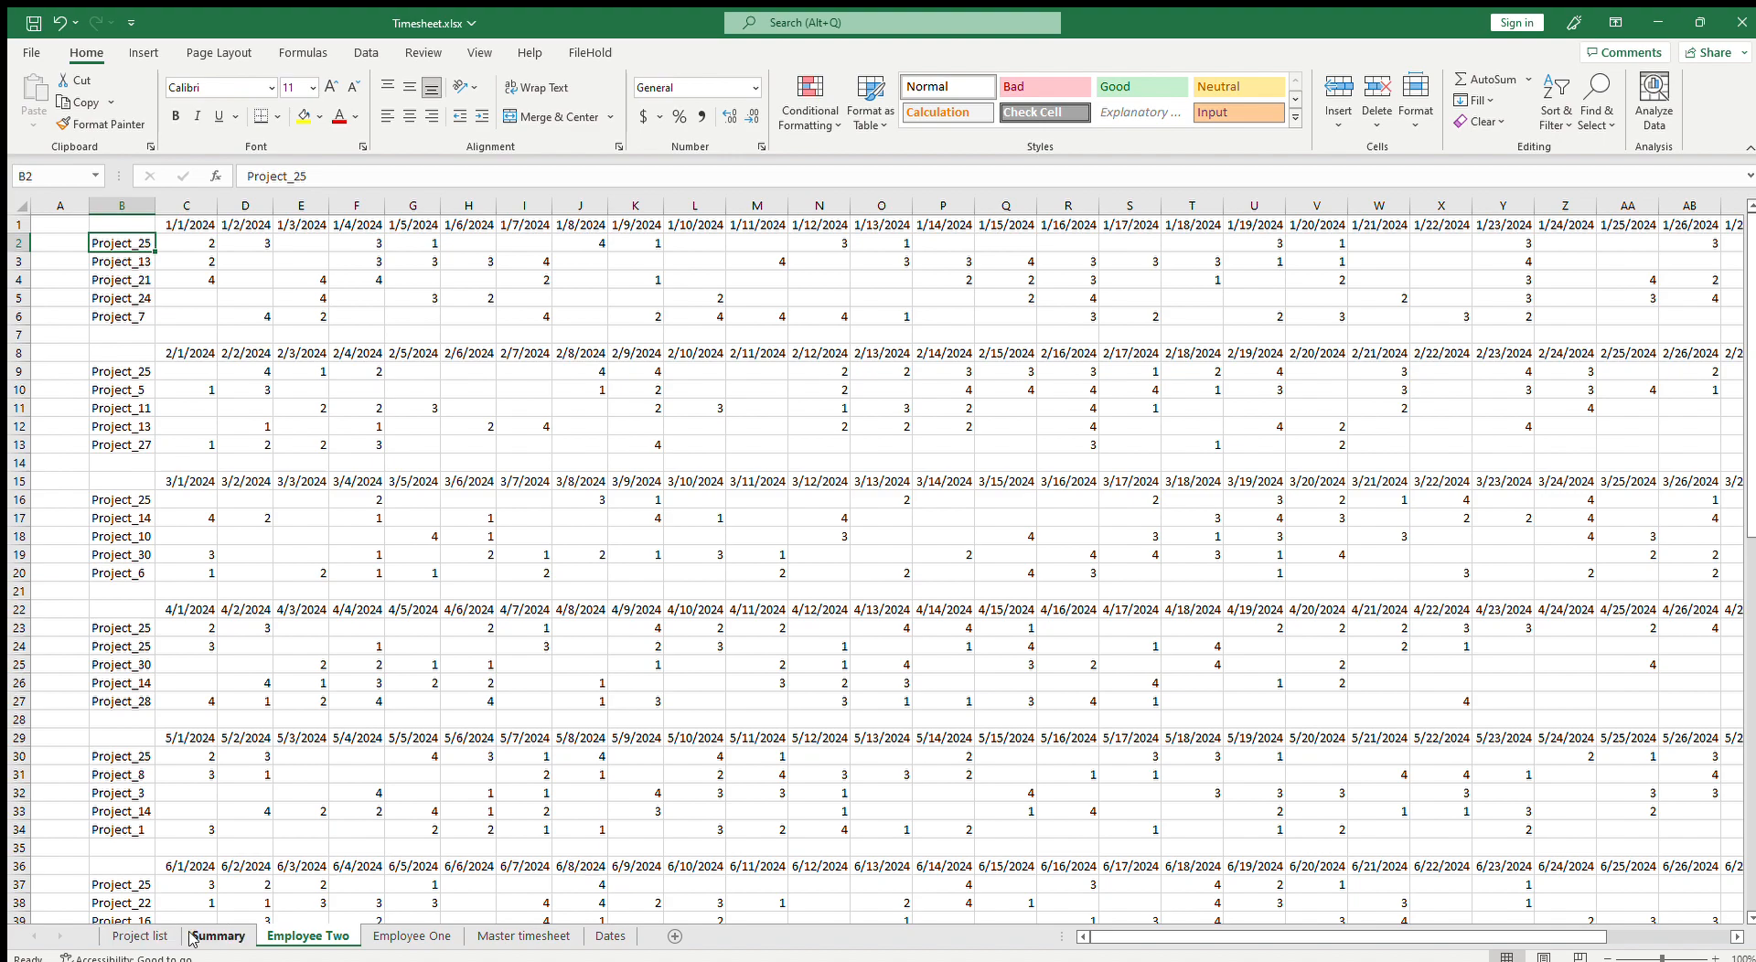
left_click(192, 940)
left_click(209, 376)
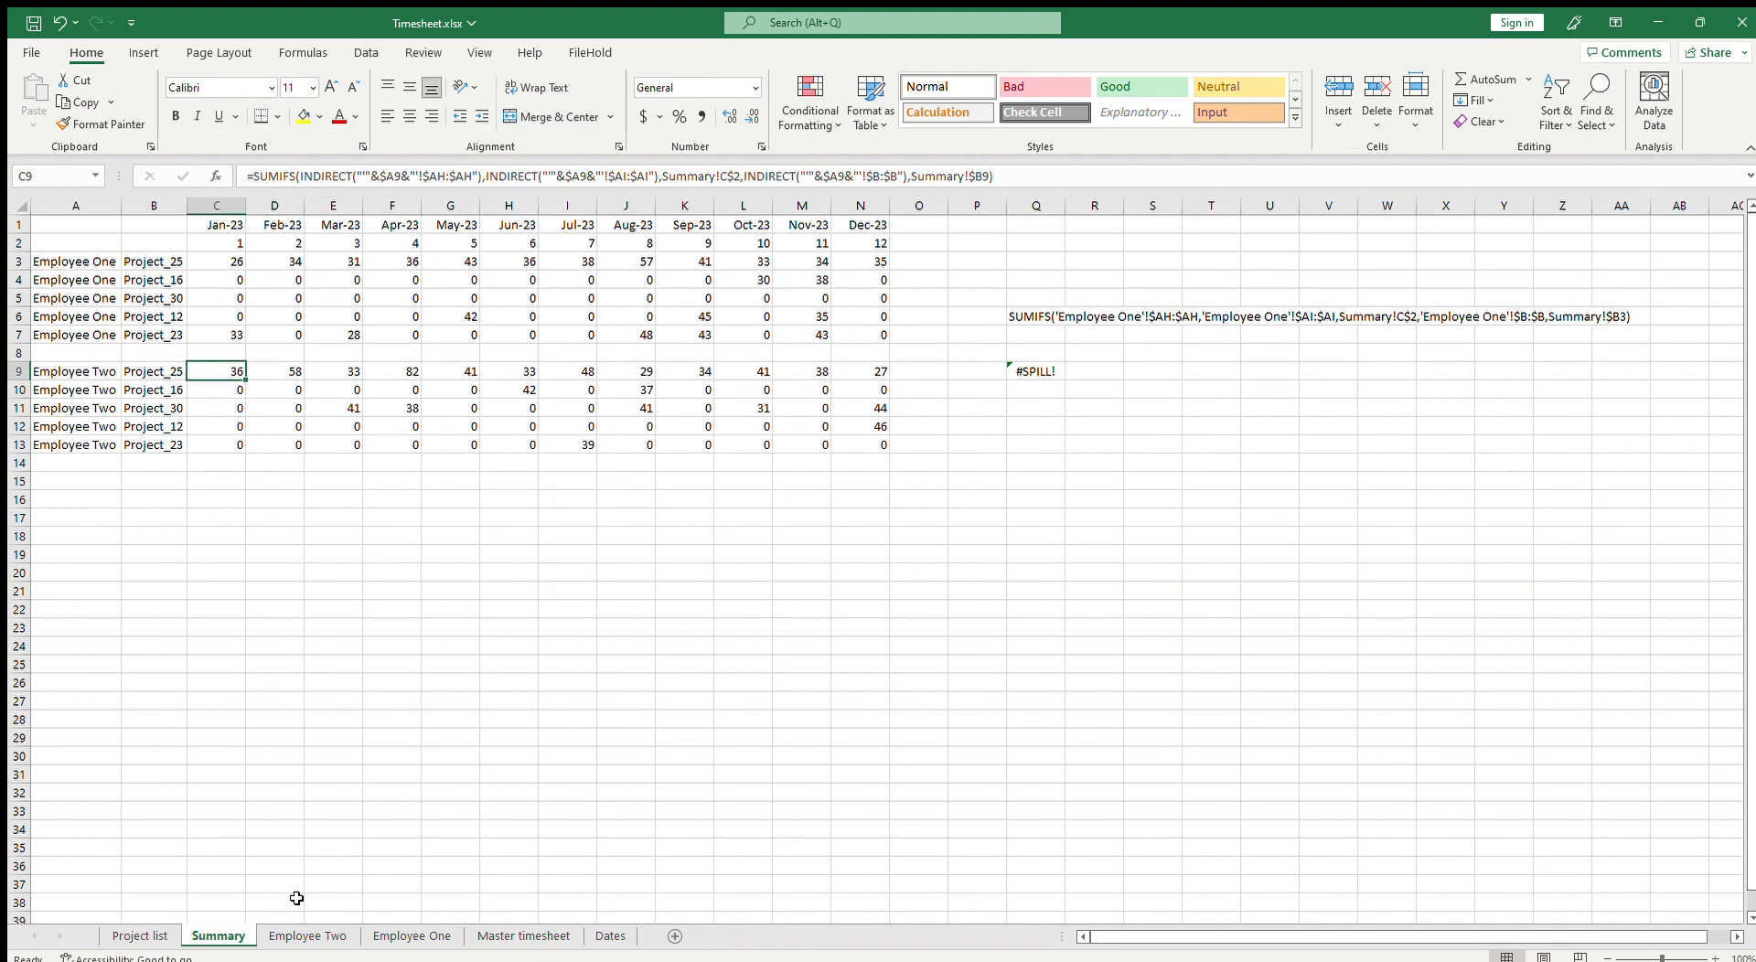
left_click(307, 936)
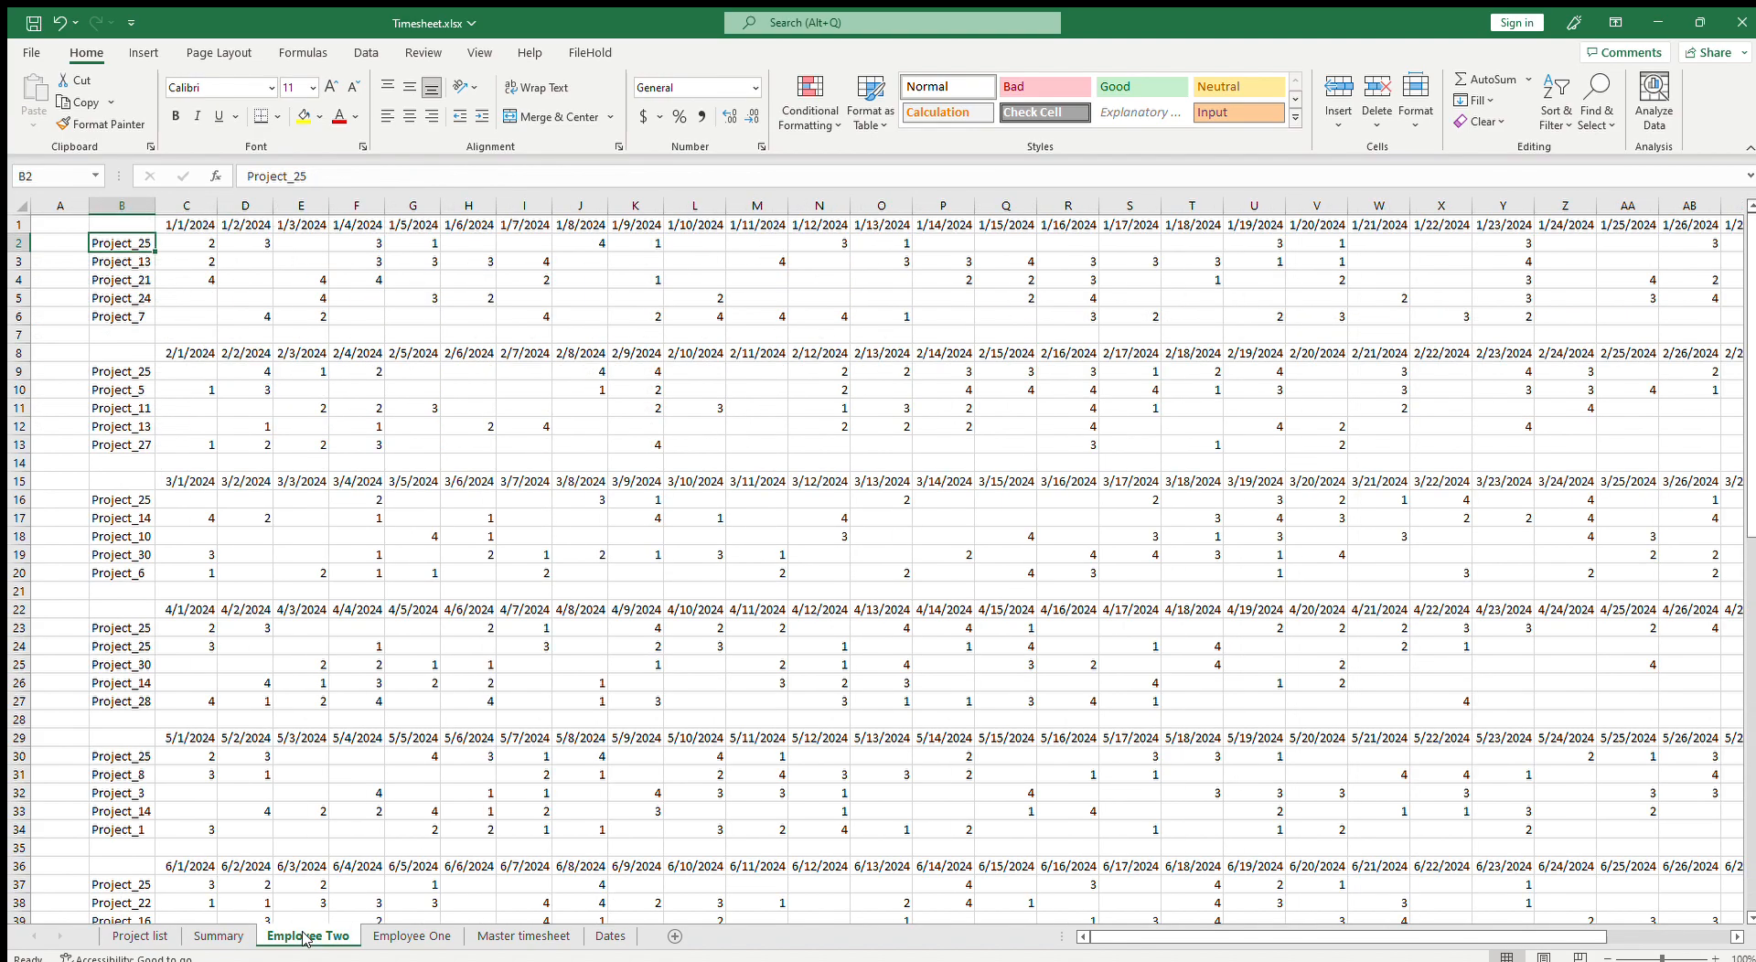
left_click(235, 936)
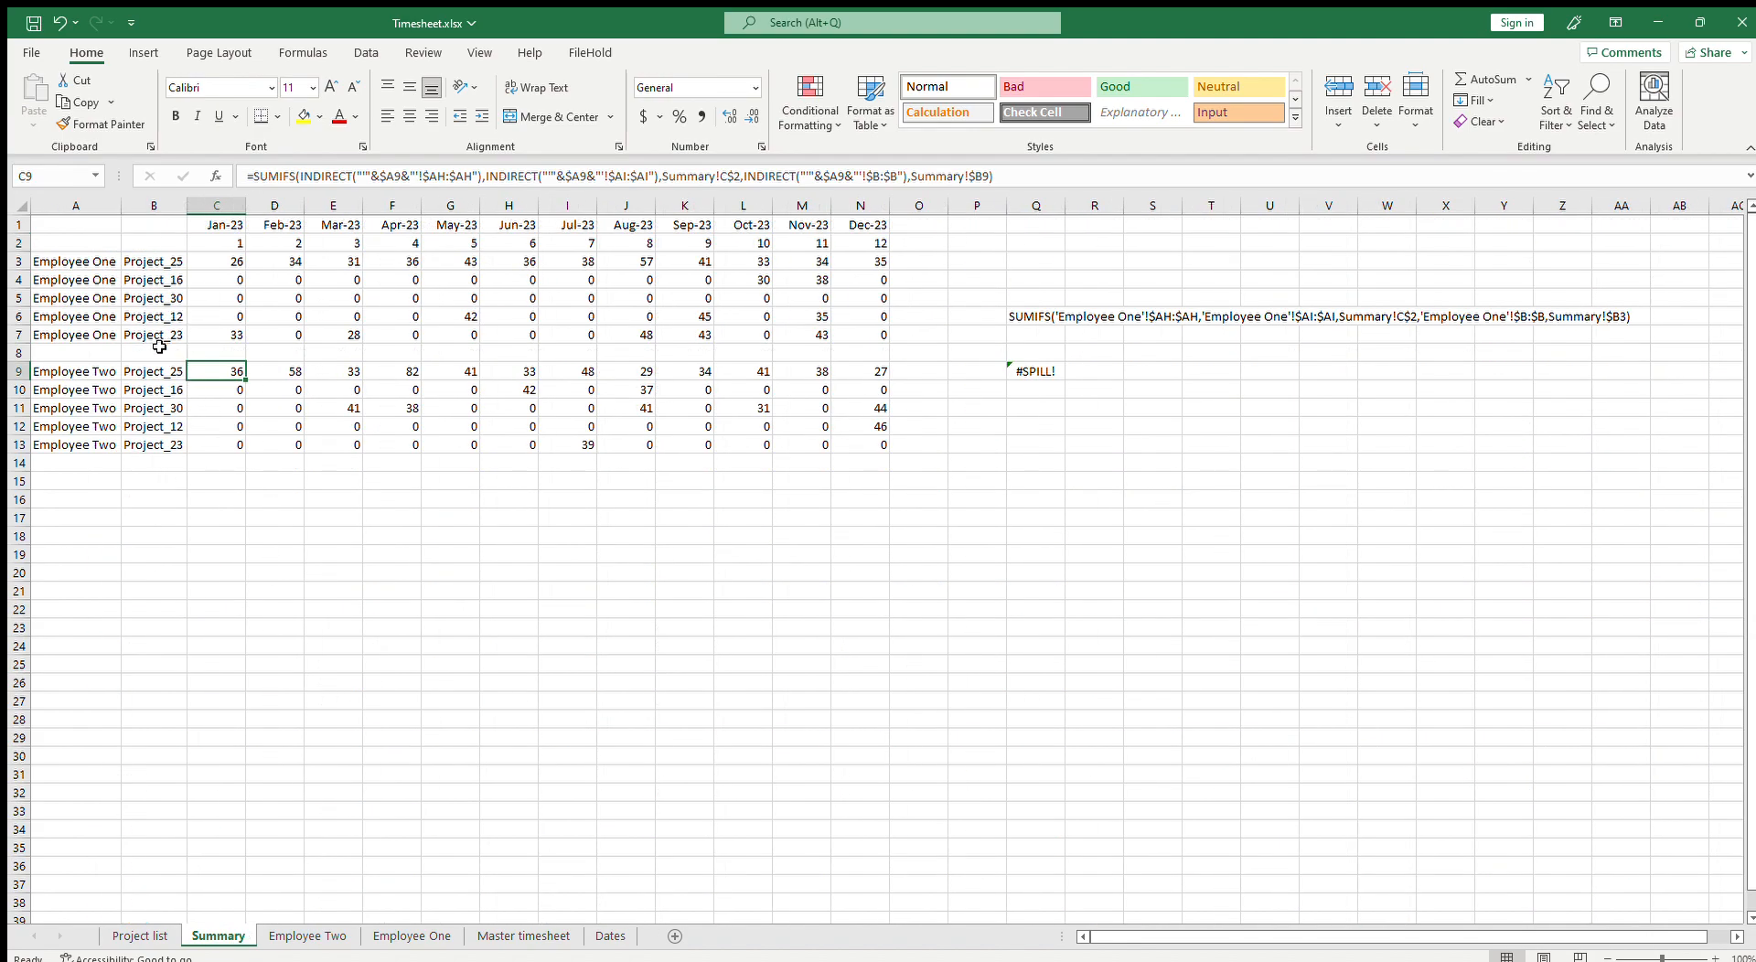
left_click(305, 920)
left_click(307, 933)
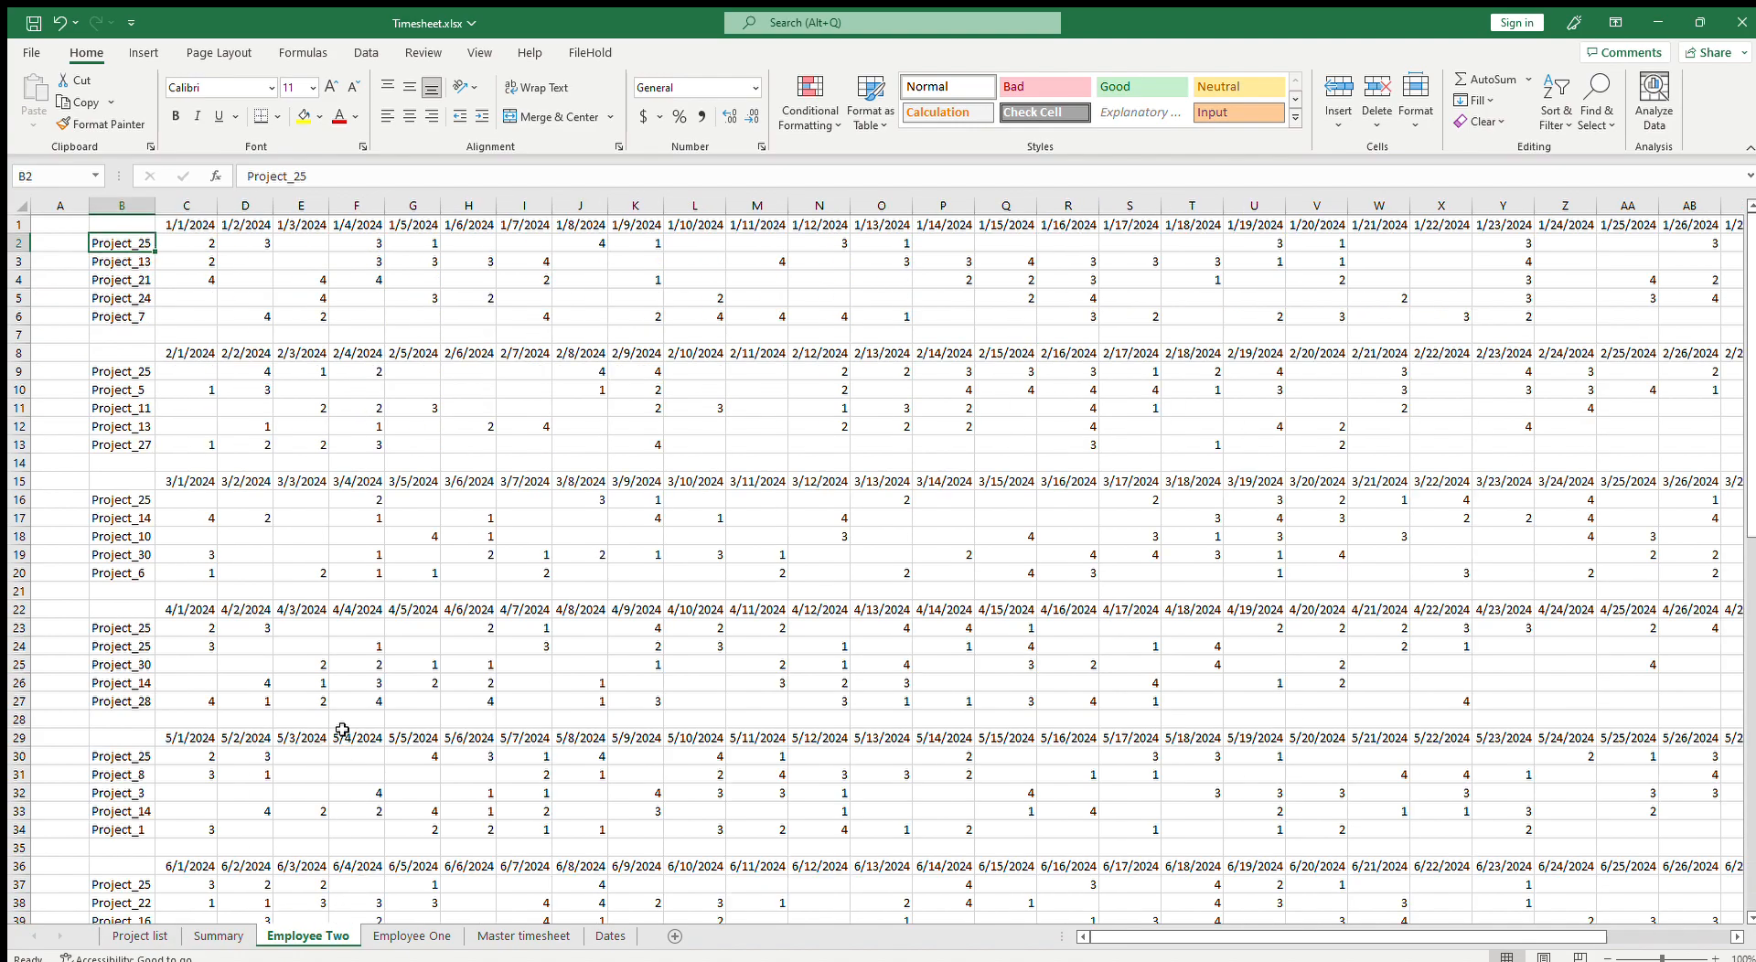
Step: Select the first month's block on Employee Two and check its project and hour cells
left_click_drag(198, 243, 1532, 320)
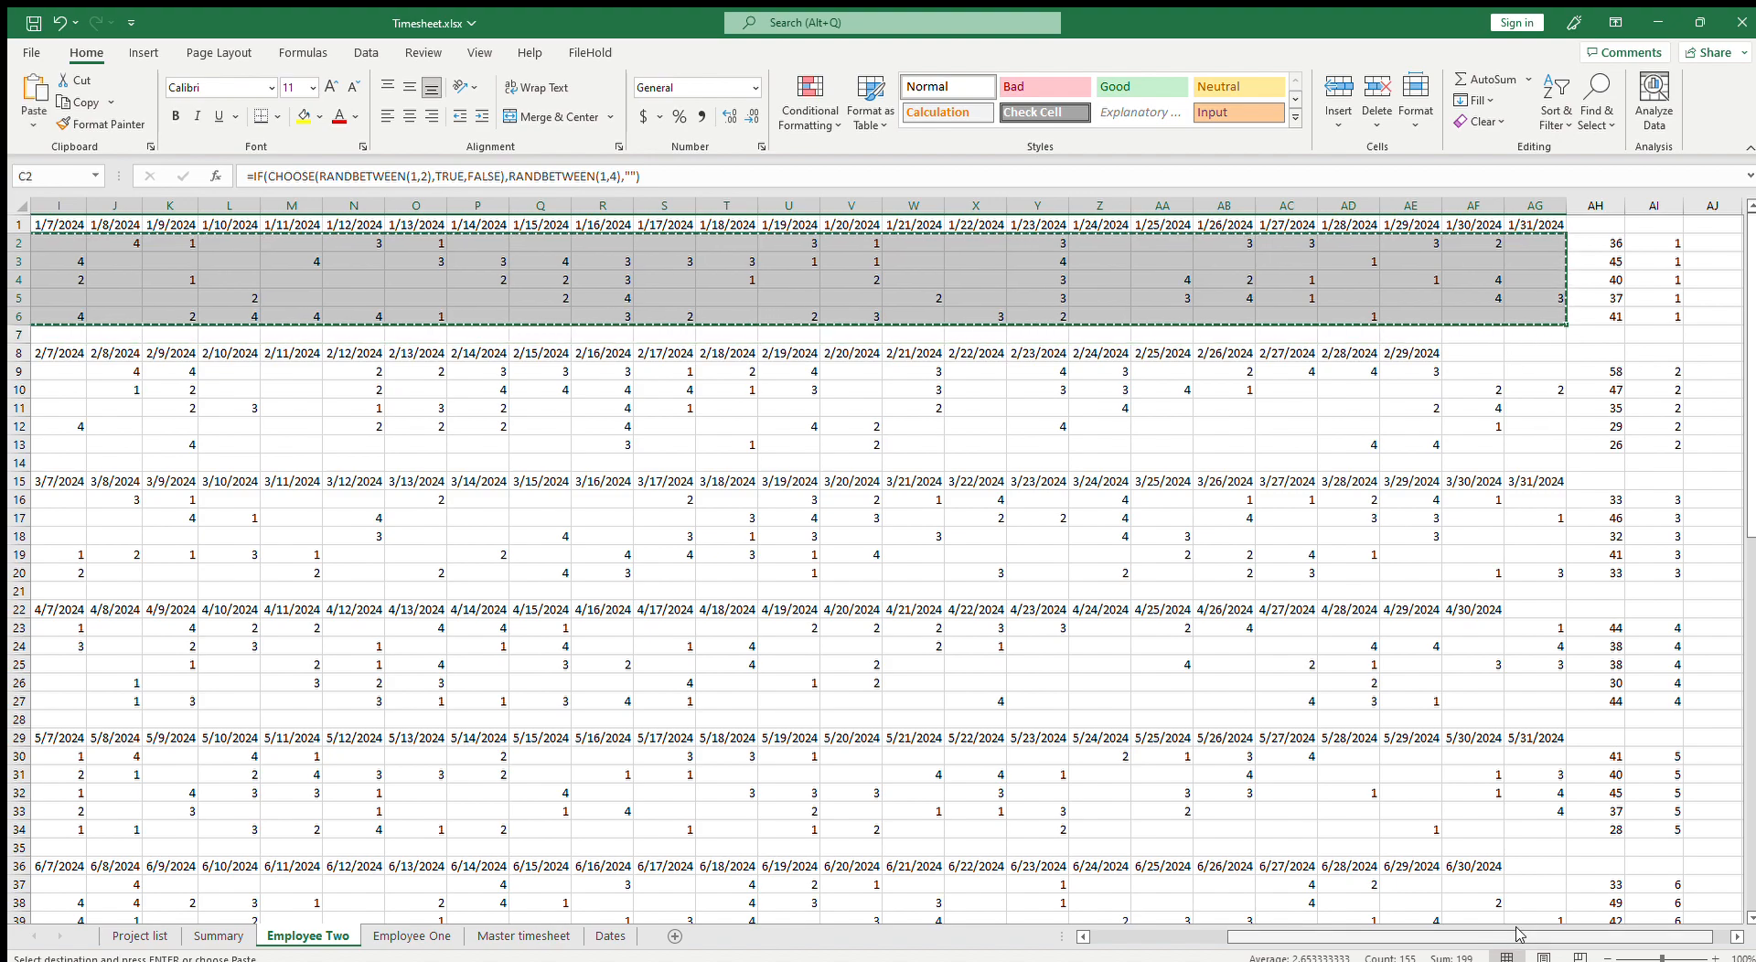
left_click_drag(1526, 938, 1326, 936)
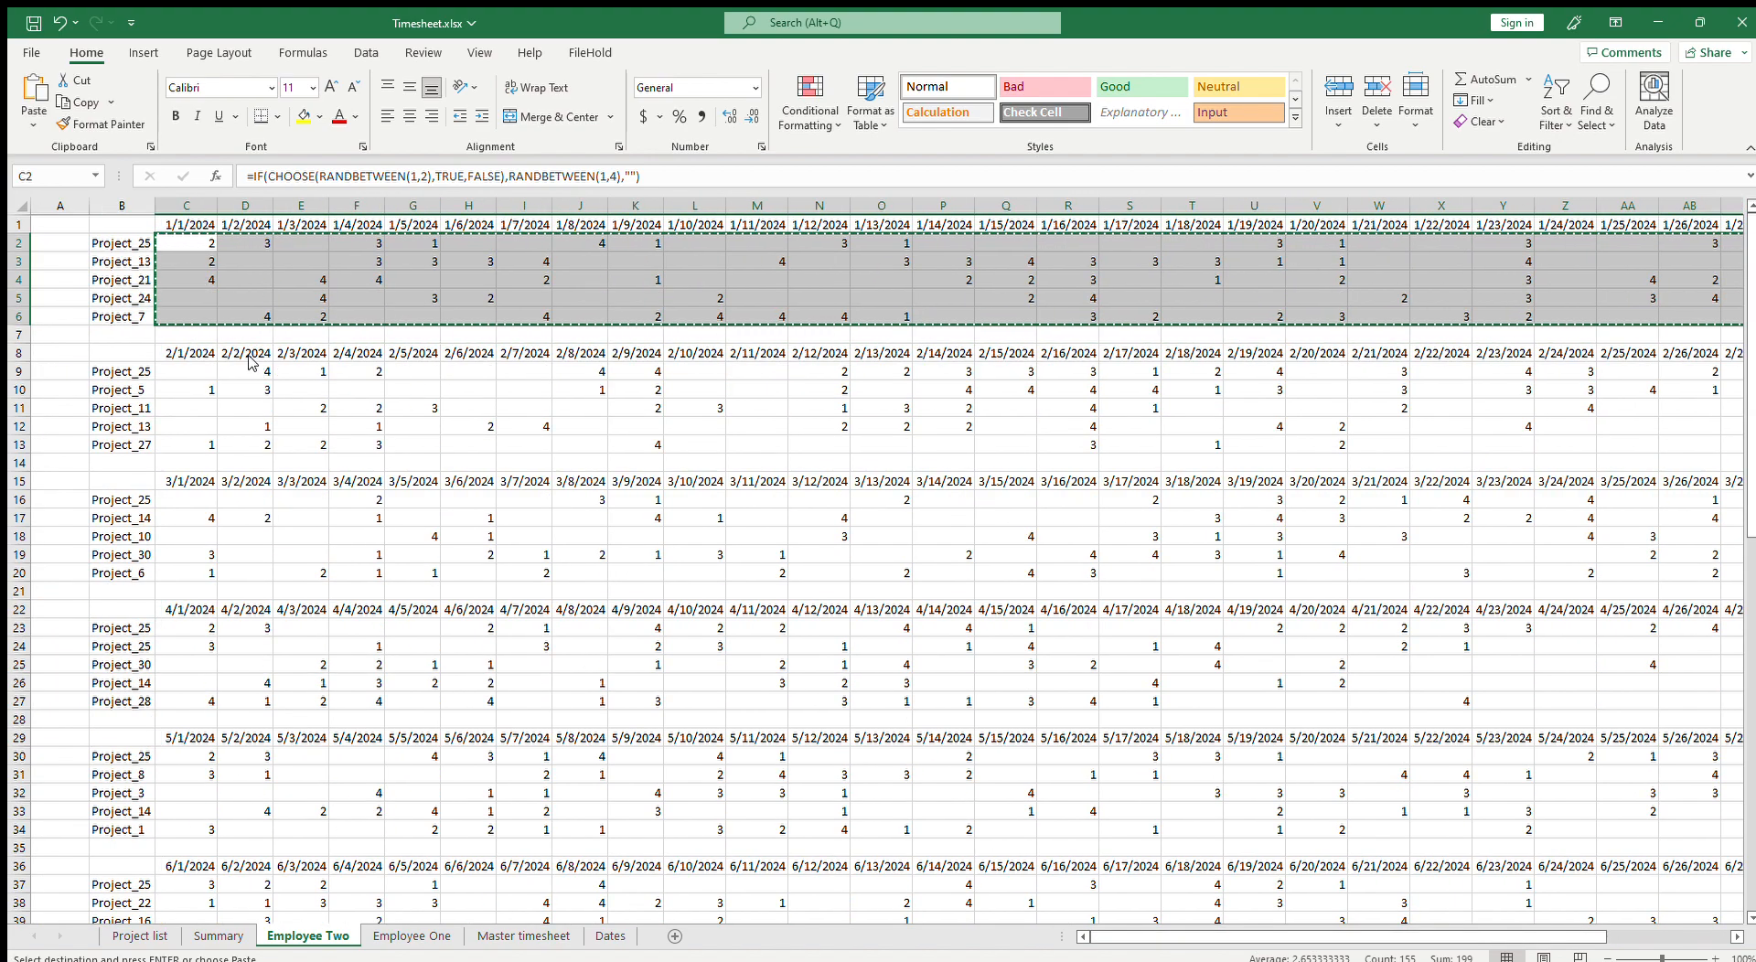
left_click(126, 280)
left_click(119, 244)
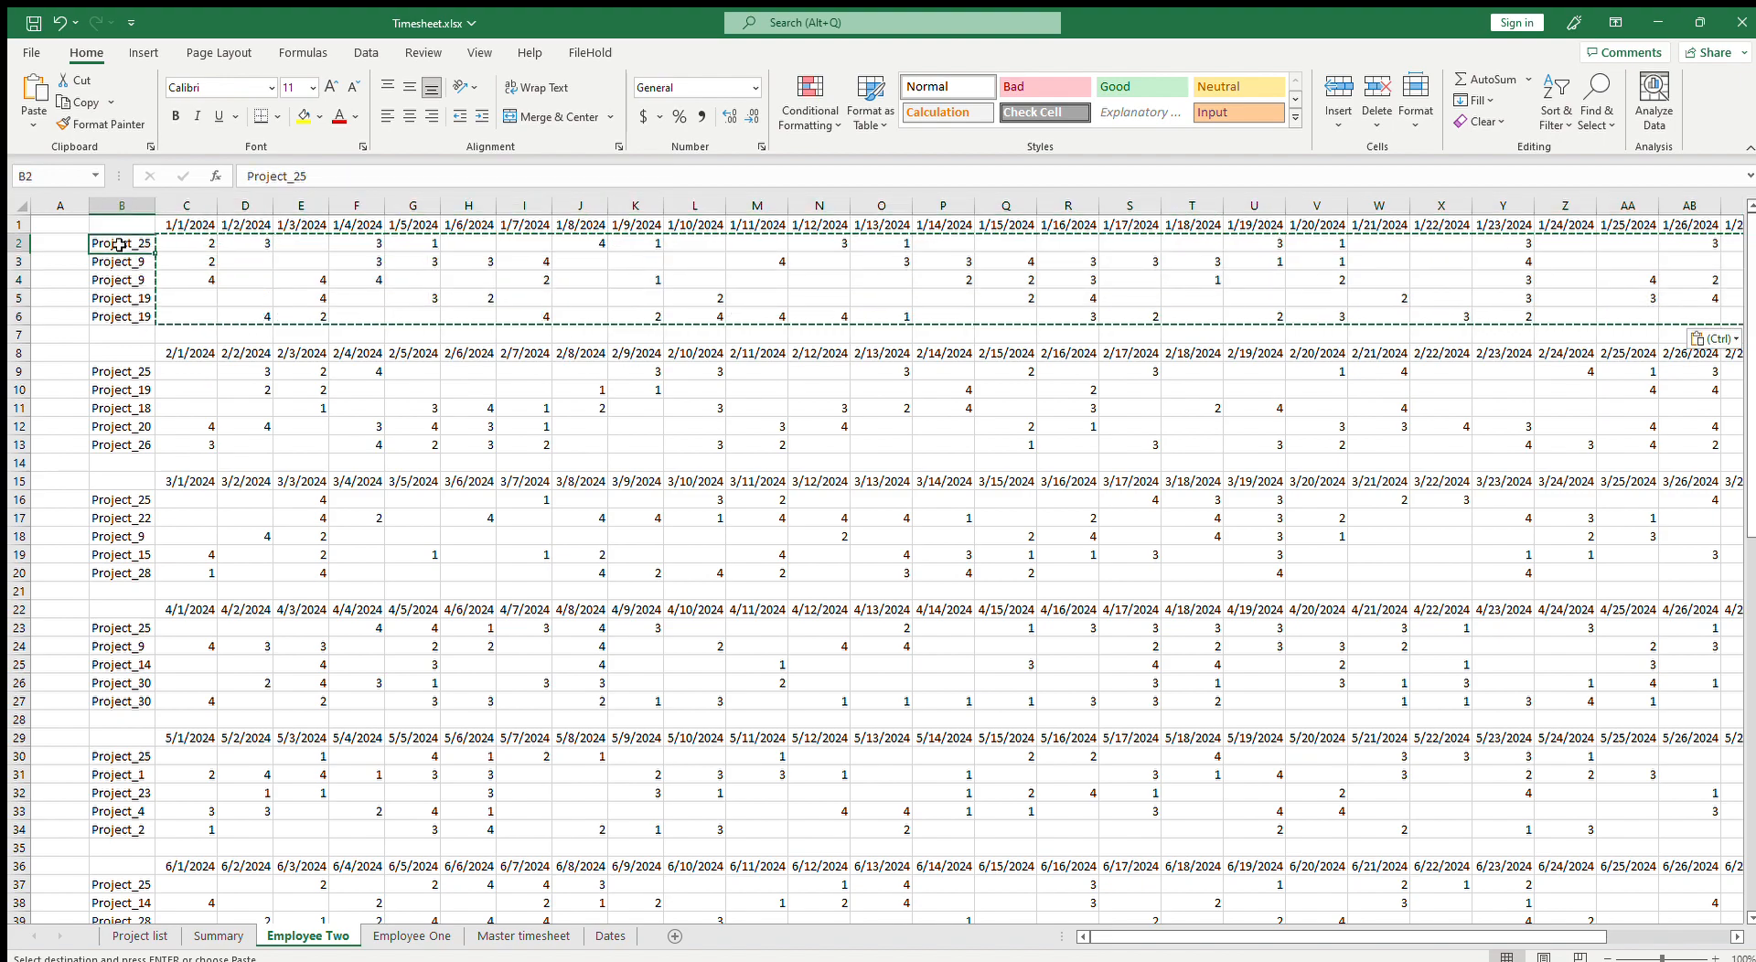
left_click(201, 385)
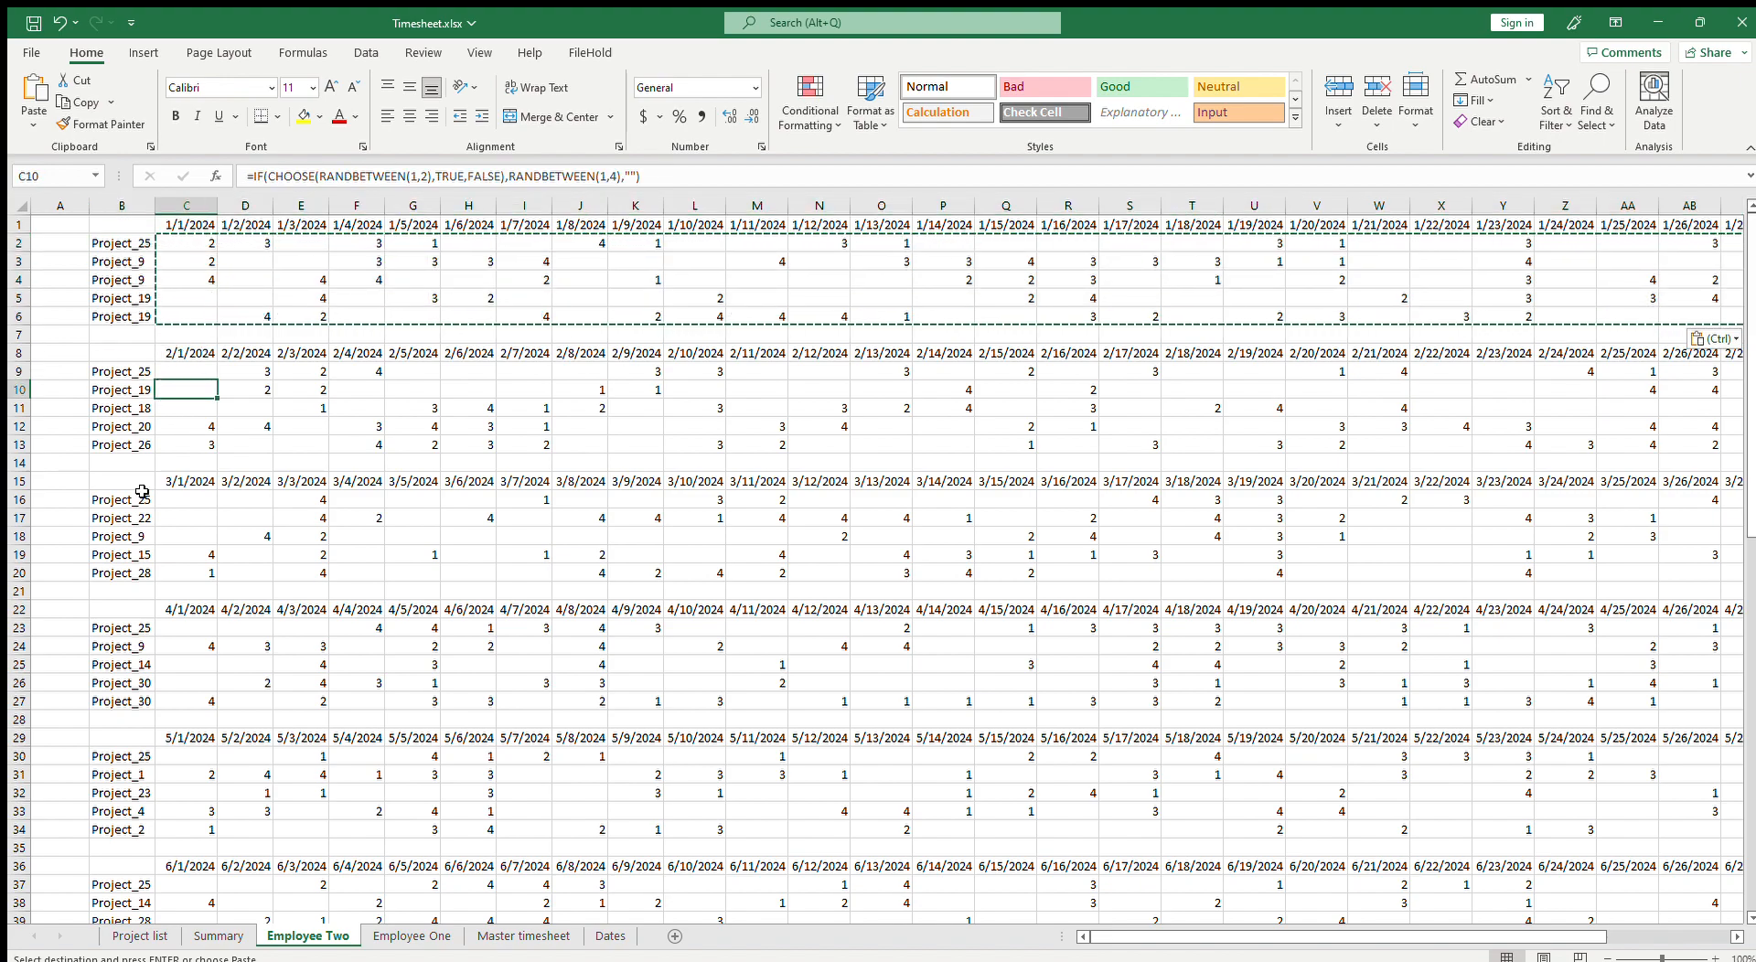
left_click(121, 681)
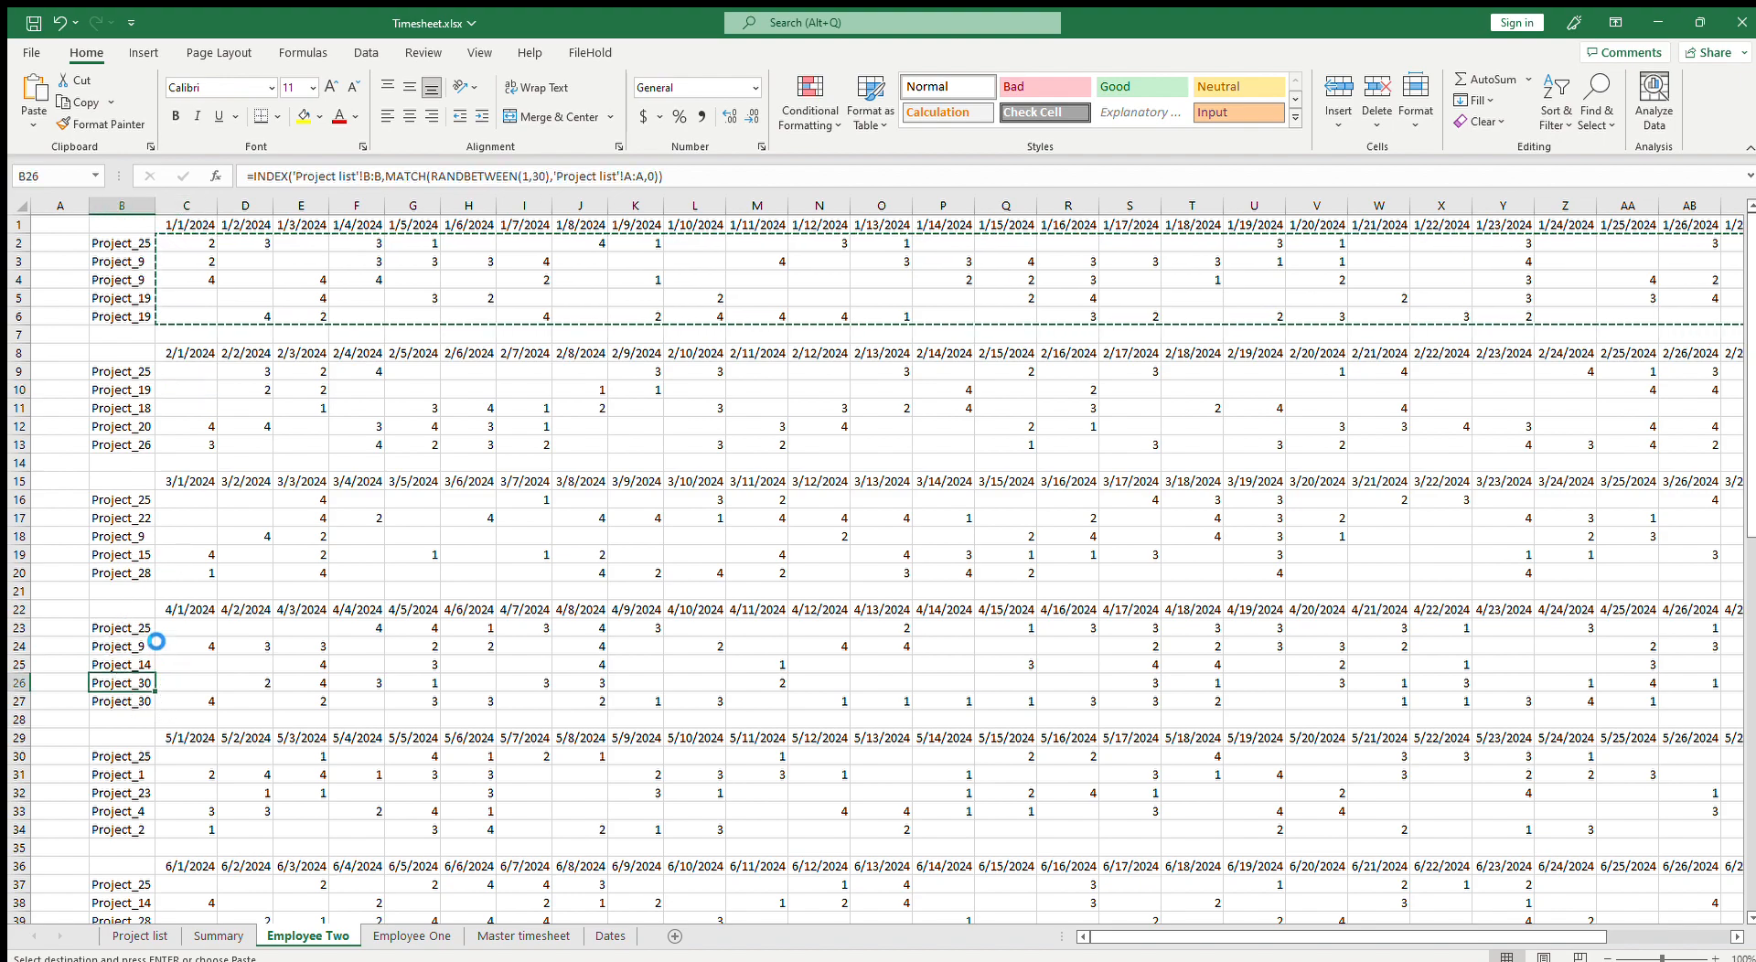
Step: Paste the copied project-name formulas into the February project rows B9:B13 on Employee Two
left_click_drag(134, 569, 144, 376)
key("ctrl+v")
key("ctrl+v")
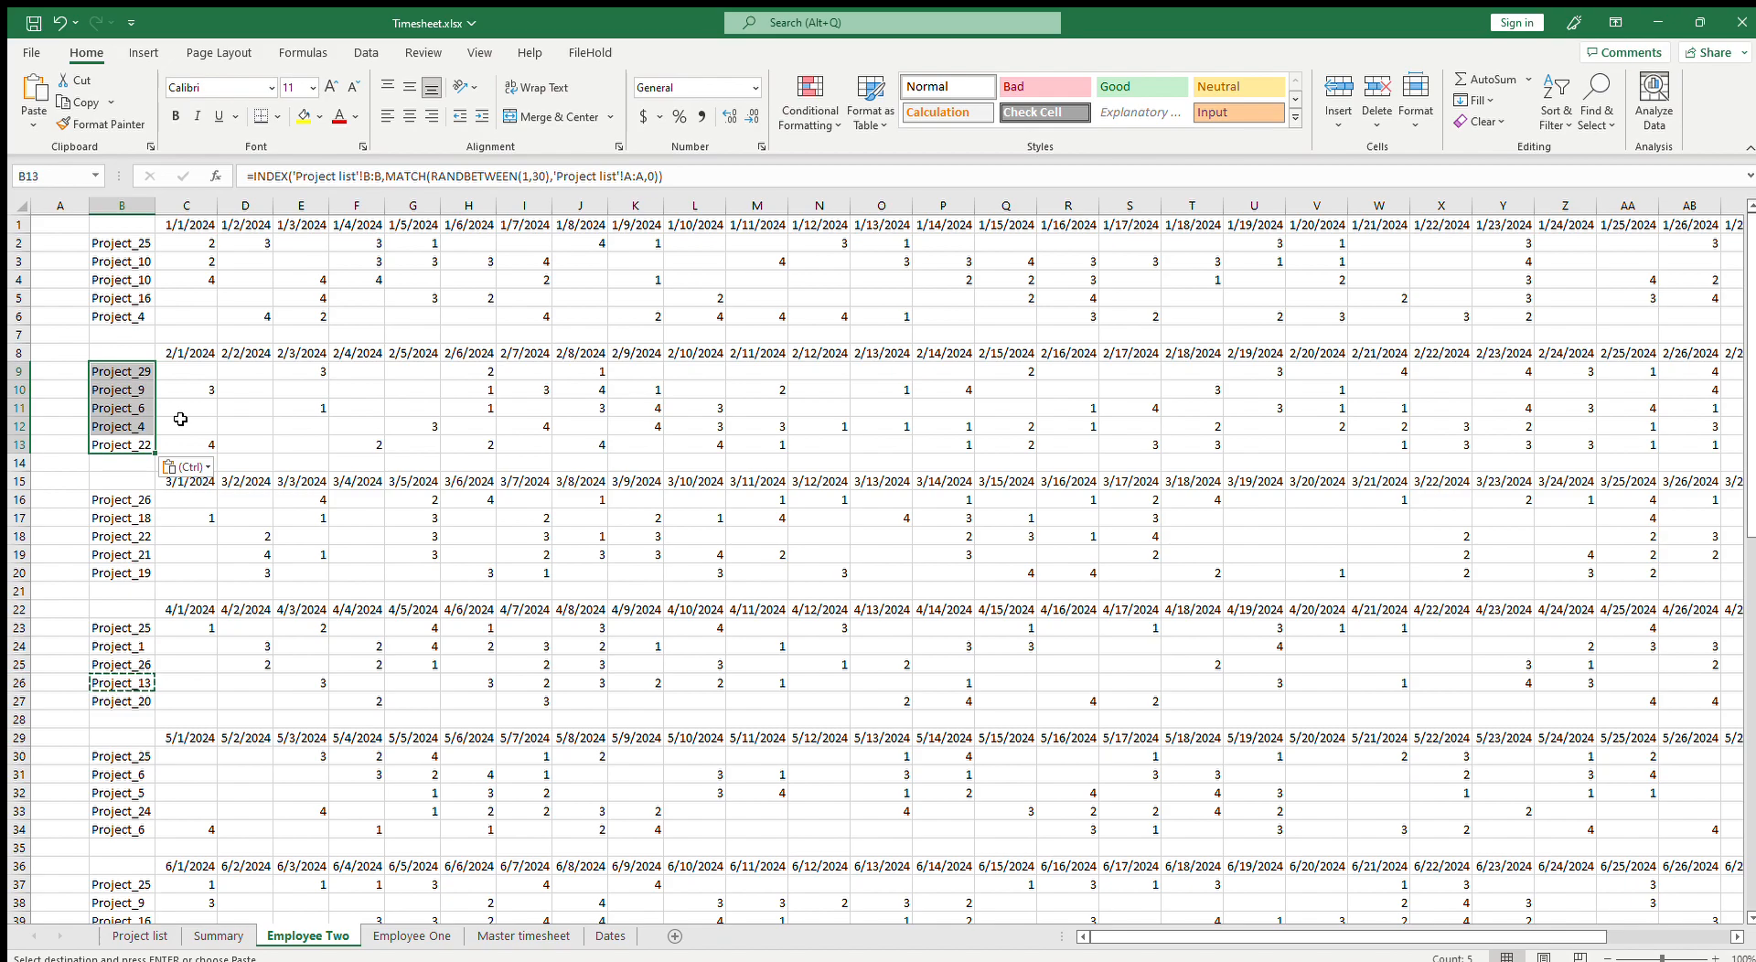
scroll(276, 619, "down", 4)
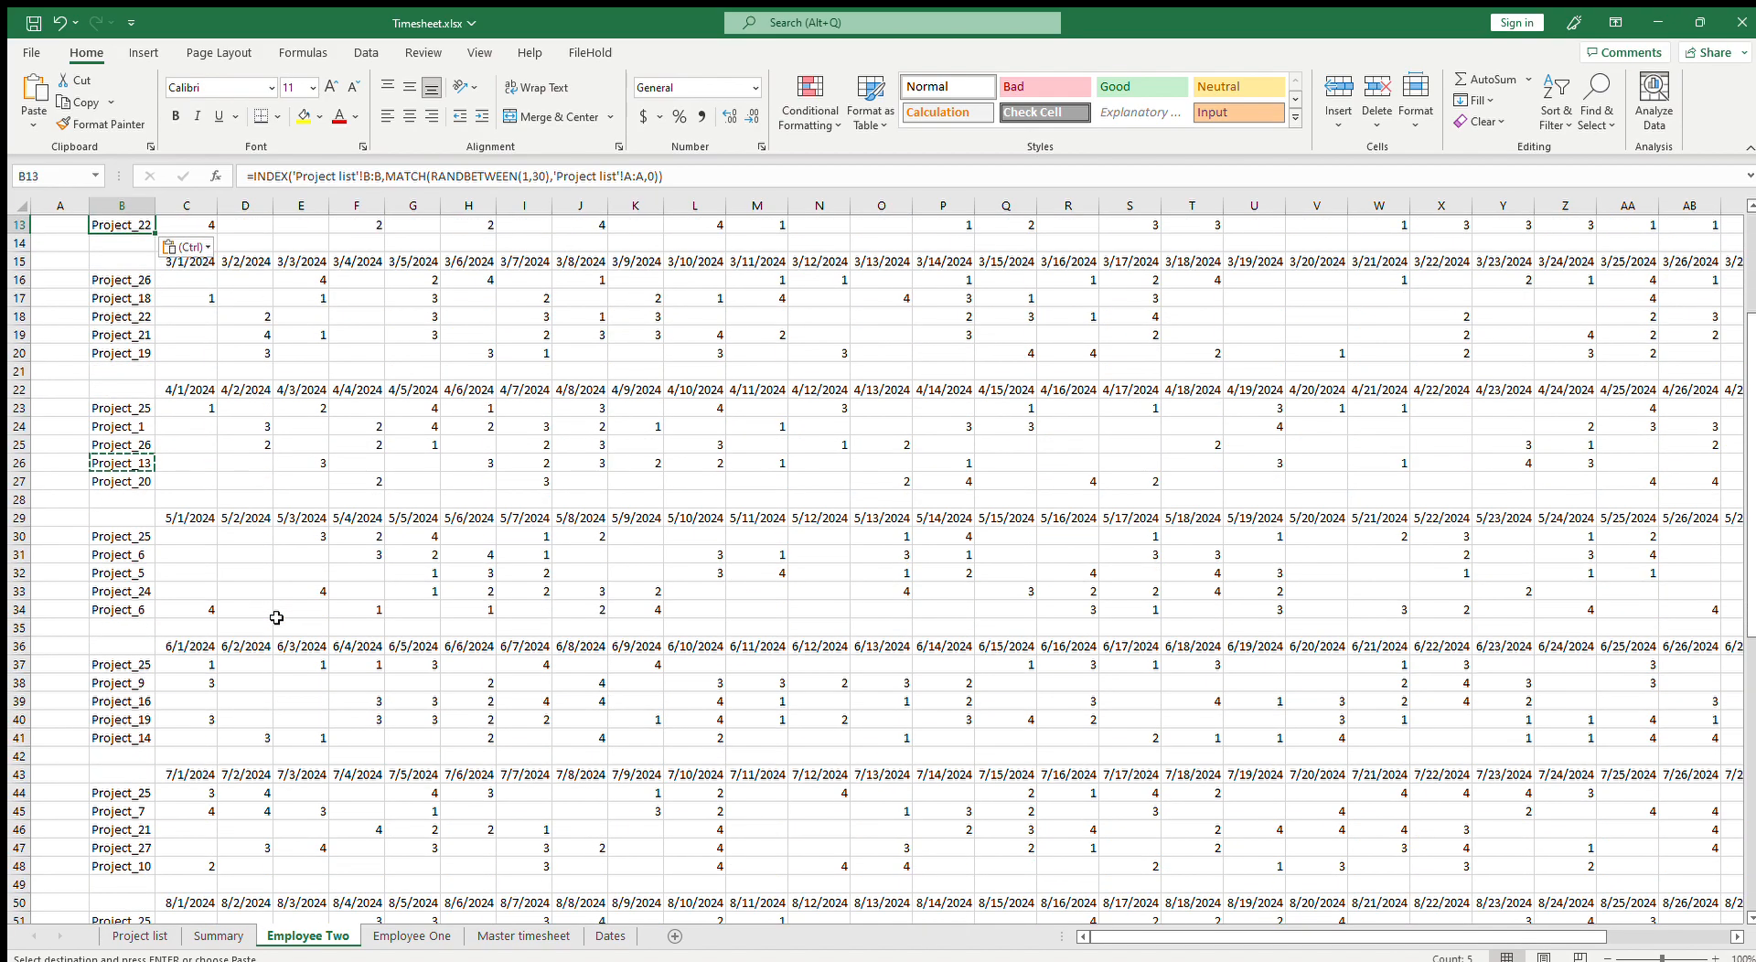
scroll(276, 619, "up", 4)
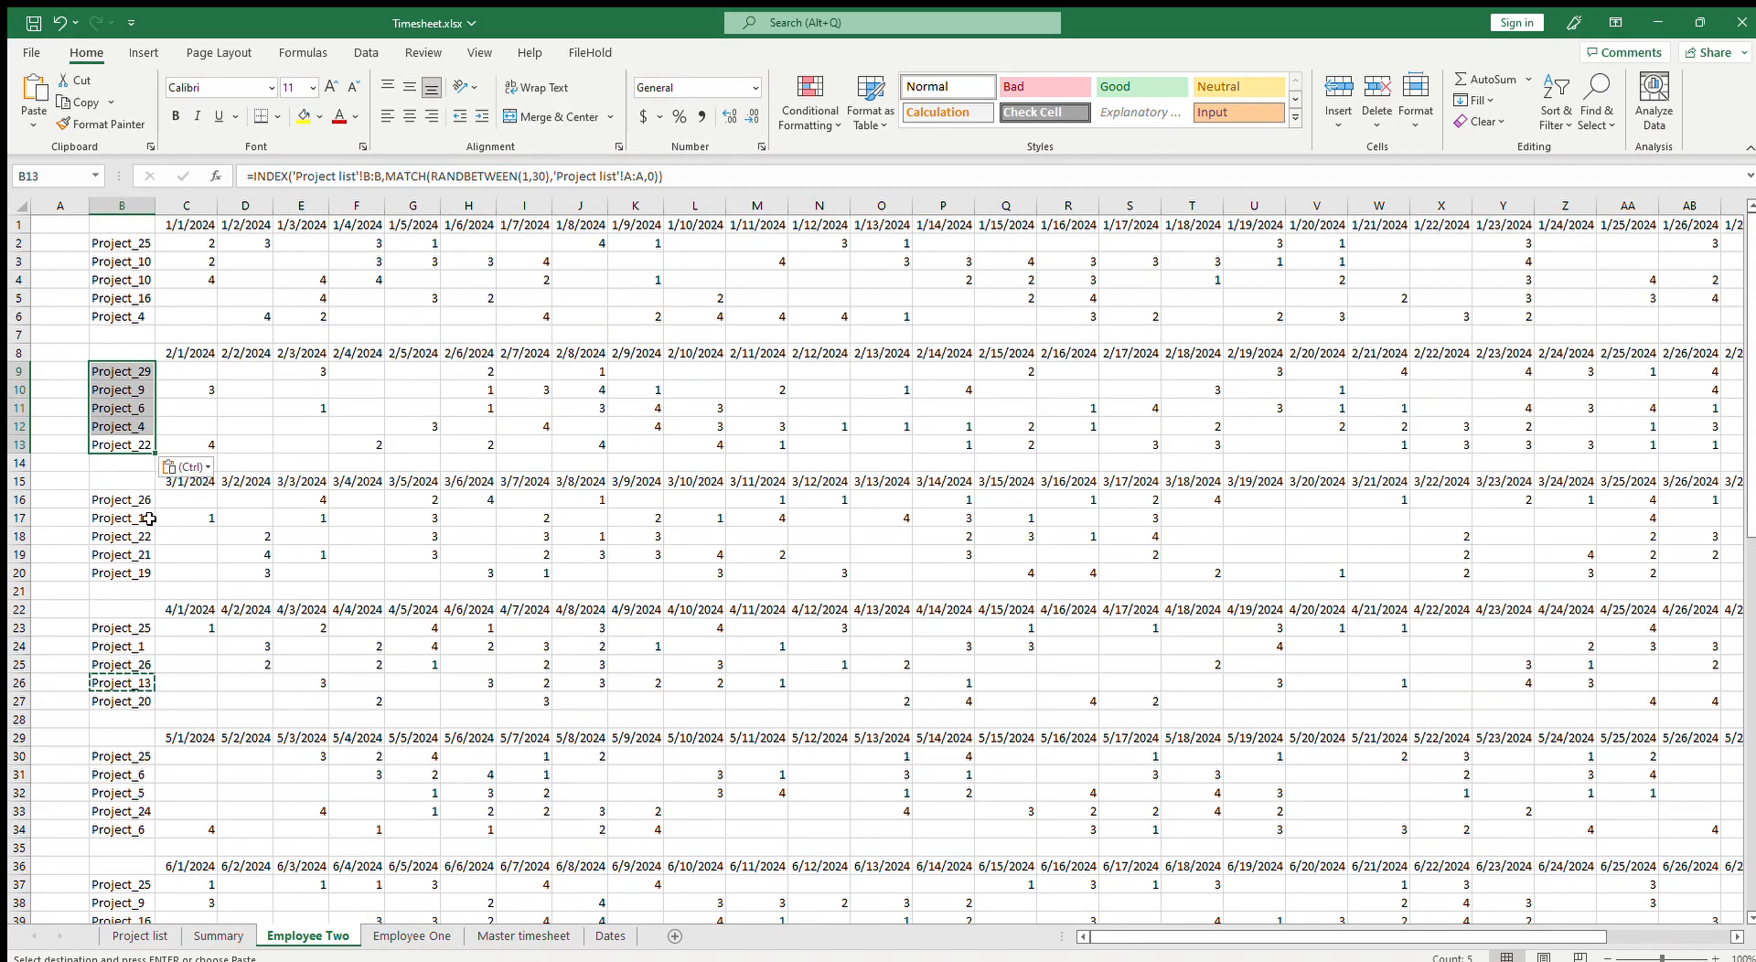
Step: Copy B9:B13 and paste it into the project rows of every remaining monthly block on Employee Two, down to B79:B83
key("ctrl+c")
scroll(175, 587, "down", 3)
left_click(122, 466)
key("ctrl+v")
scroll(222, 541, "down", 2)
left_click(123, 499)
key("ctrl+v")
key("ctrl+z")
left_click_drag(135, 359, 135, 419)
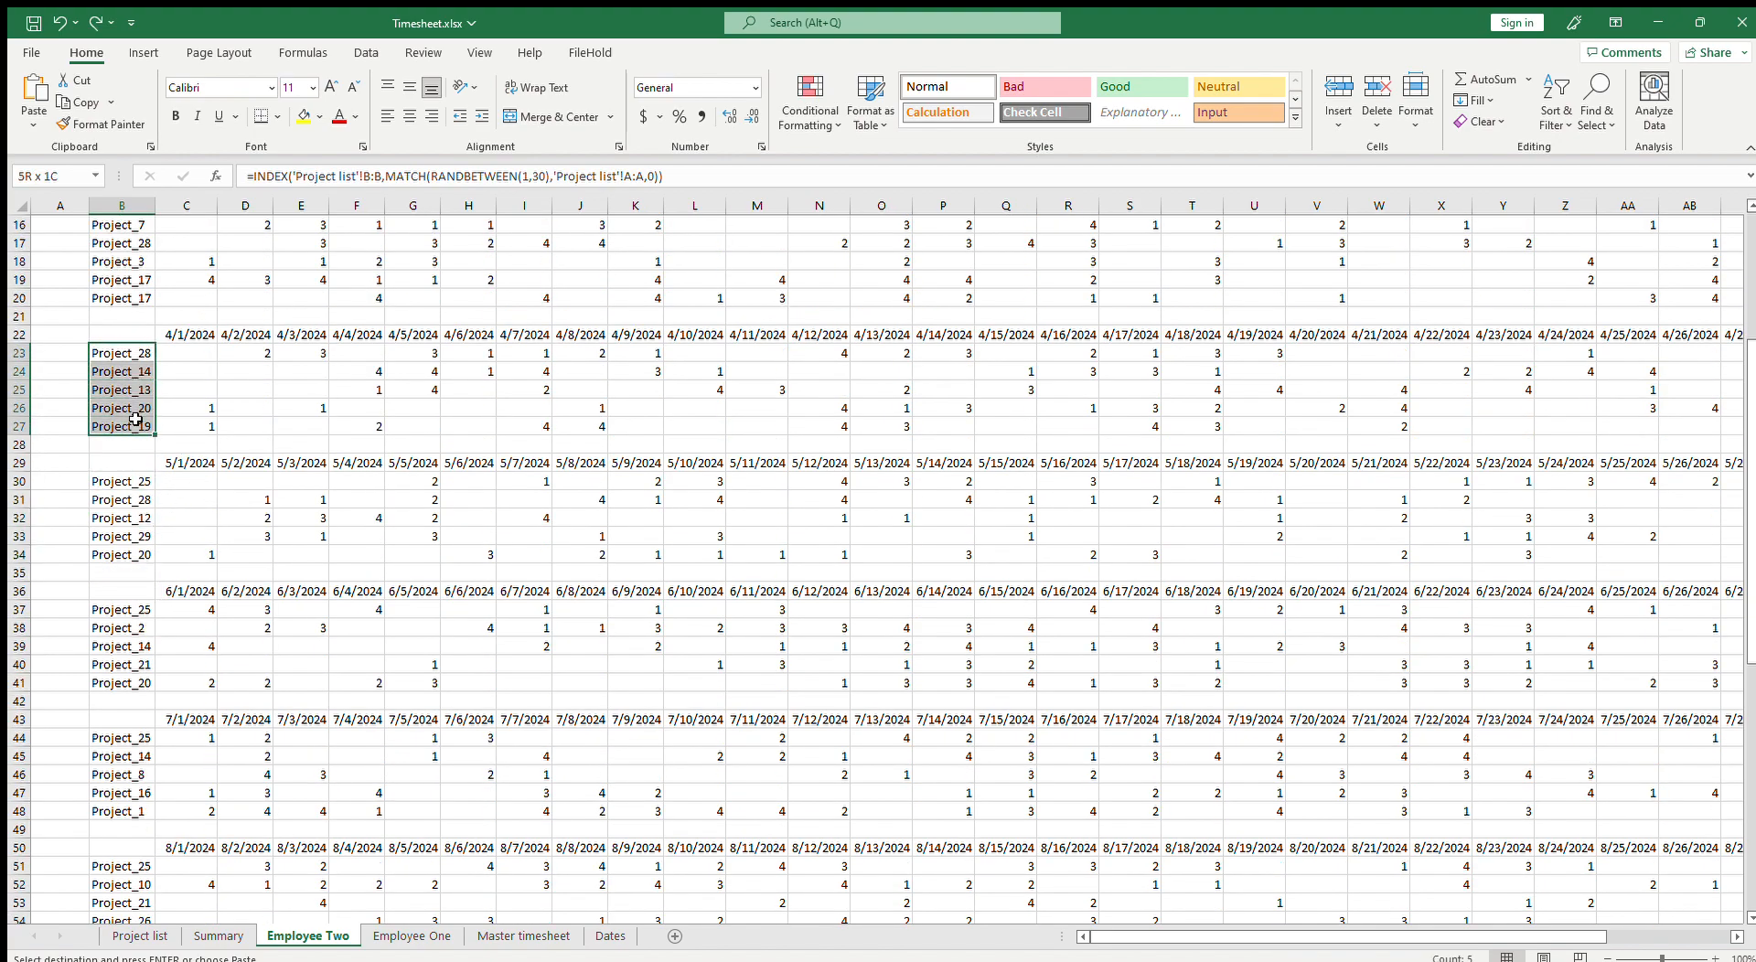
left_click(137, 481)
key("ctrl+v")
scroll(137, 501, "down", 2)
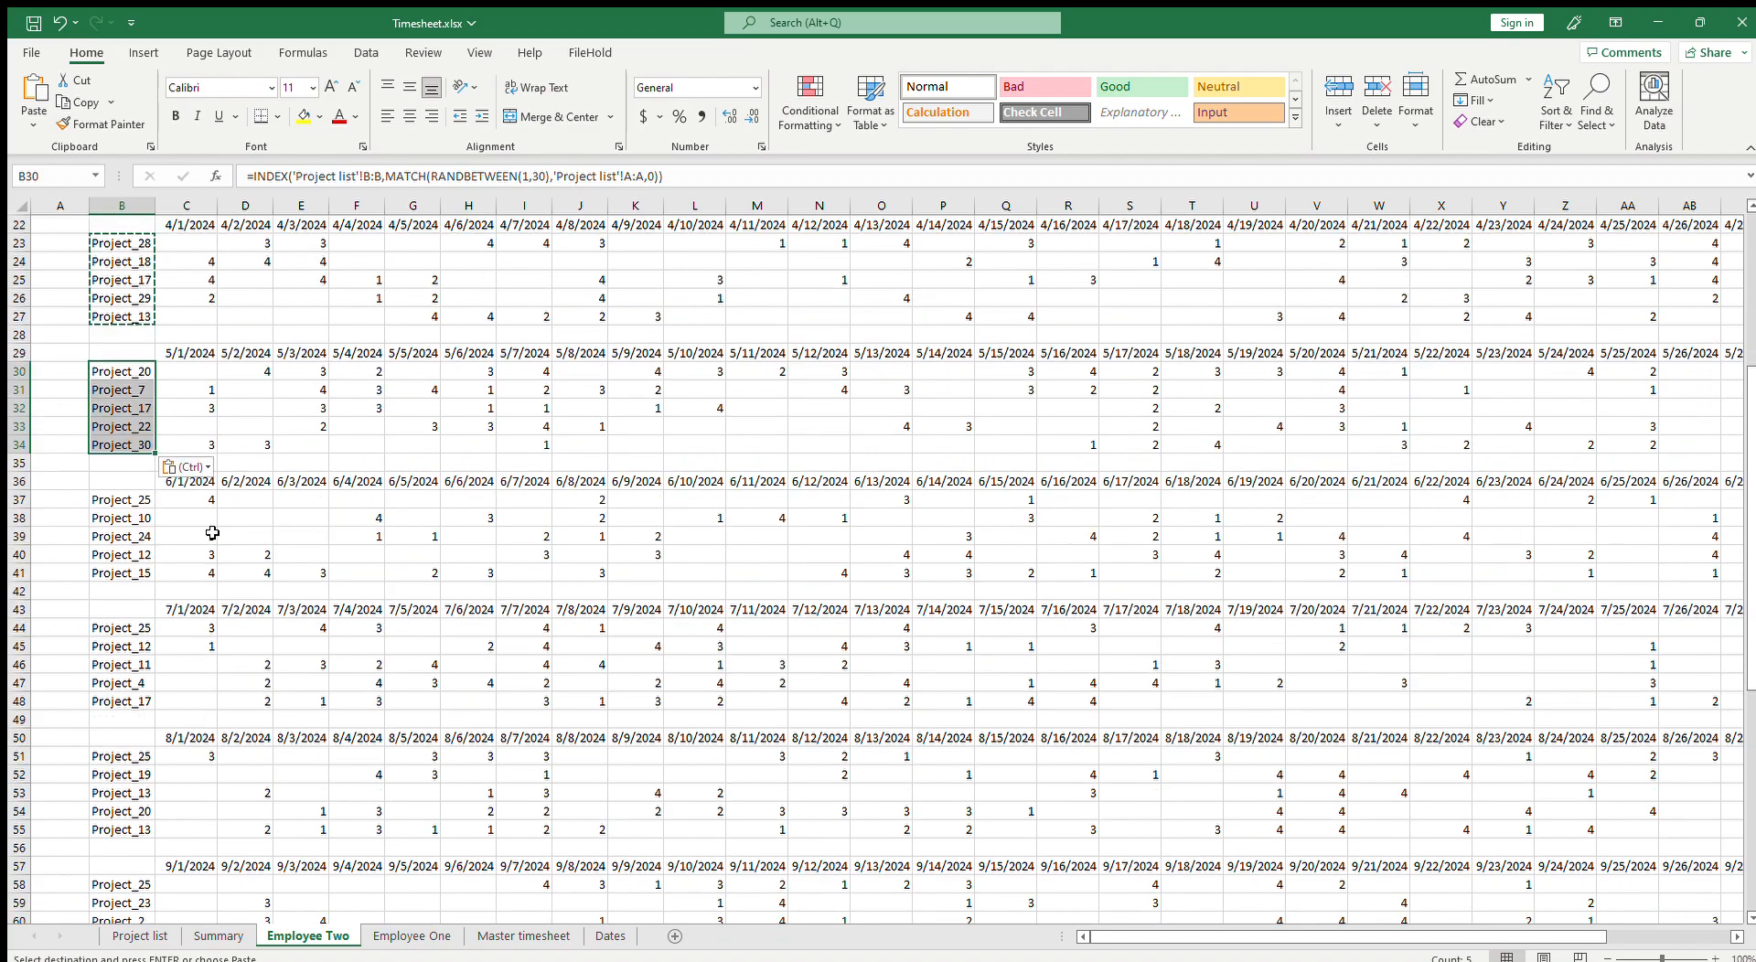
left_click(136, 500)
key("ctrl+v")
left_click(129, 628)
key("ctrl+v")
scroll(173, 637, "down", 3)
left_click(132, 590)
key("ctrl+v")
scroll(214, 625, "down", 3)
left_click(132, 558)
key("ctrl+v")
scroll(198, 602, "down", 2)
left_click(121, 575)
key("ctrl+v")
scroll(187, 621, "down", 3)
left_click(126, 539)
key("ctrl+v")
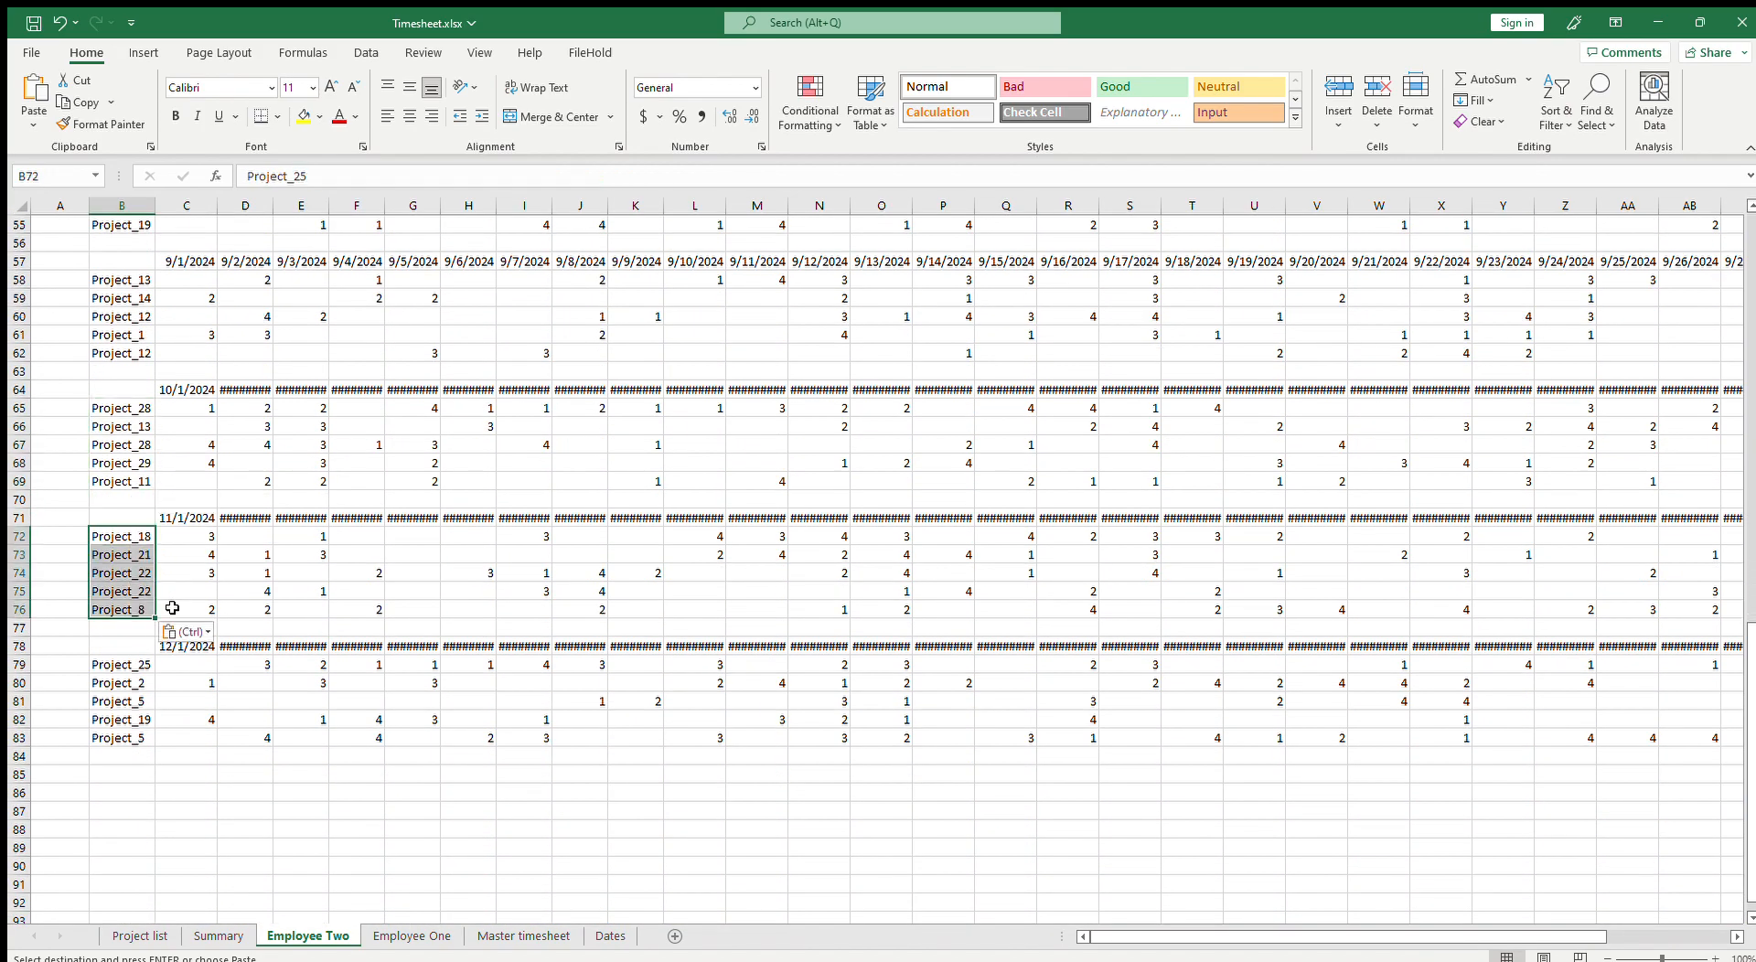
scroll(129, 600, "down", 3)
left_click(129, 607)
key("Return")
key("ctrl+v")
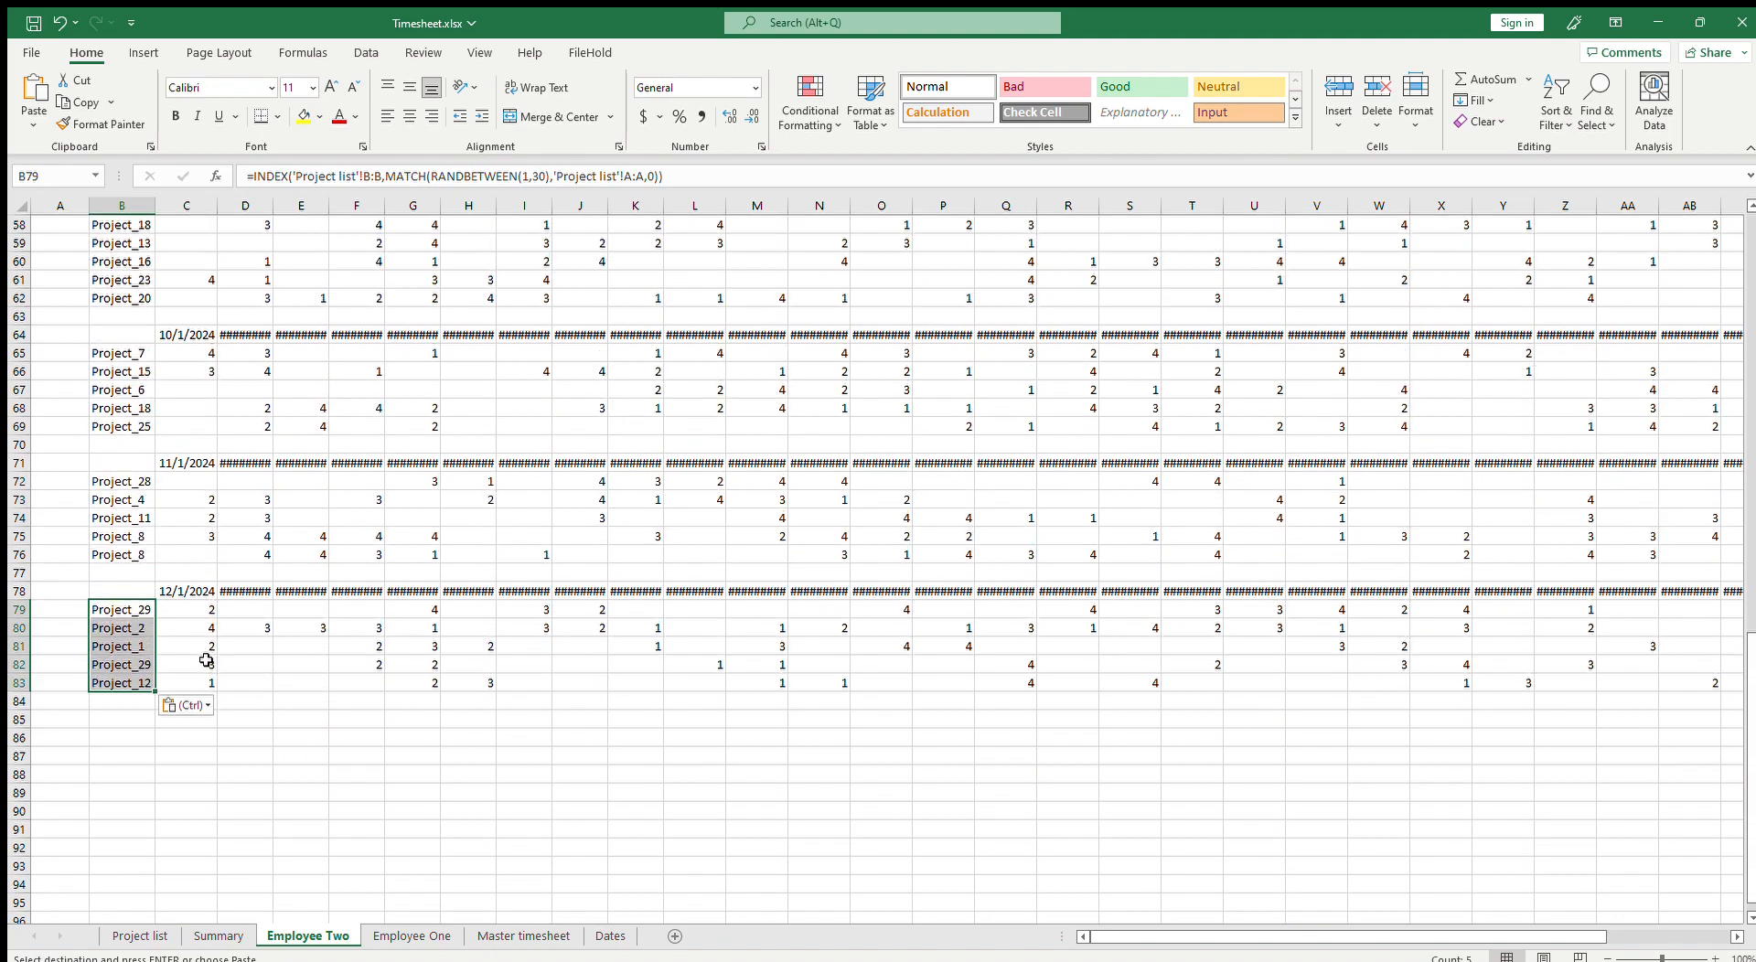
Step: Copy all project names in B2:B83 on Employee Two and paste them into column A of a new sheet
left_click(518, 933)
left_click(134, 683)
left_click(342, 651)
left_click(358, 706)
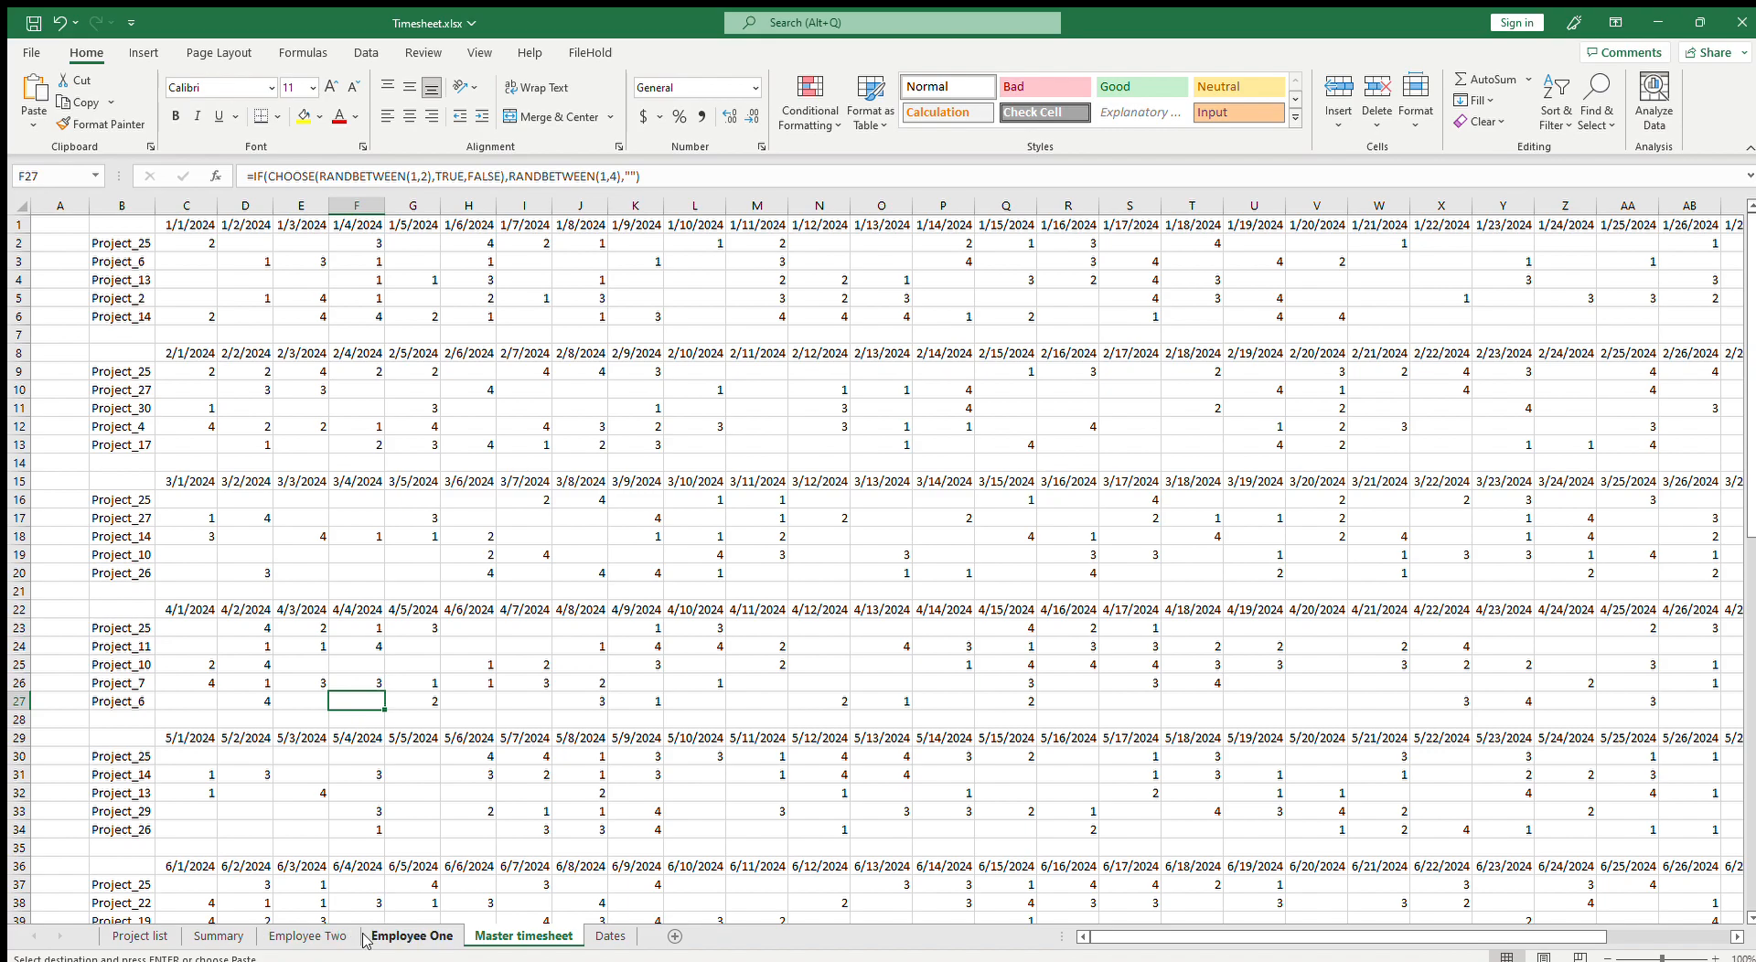
left_click(401, 942)
left_click(344, 942)
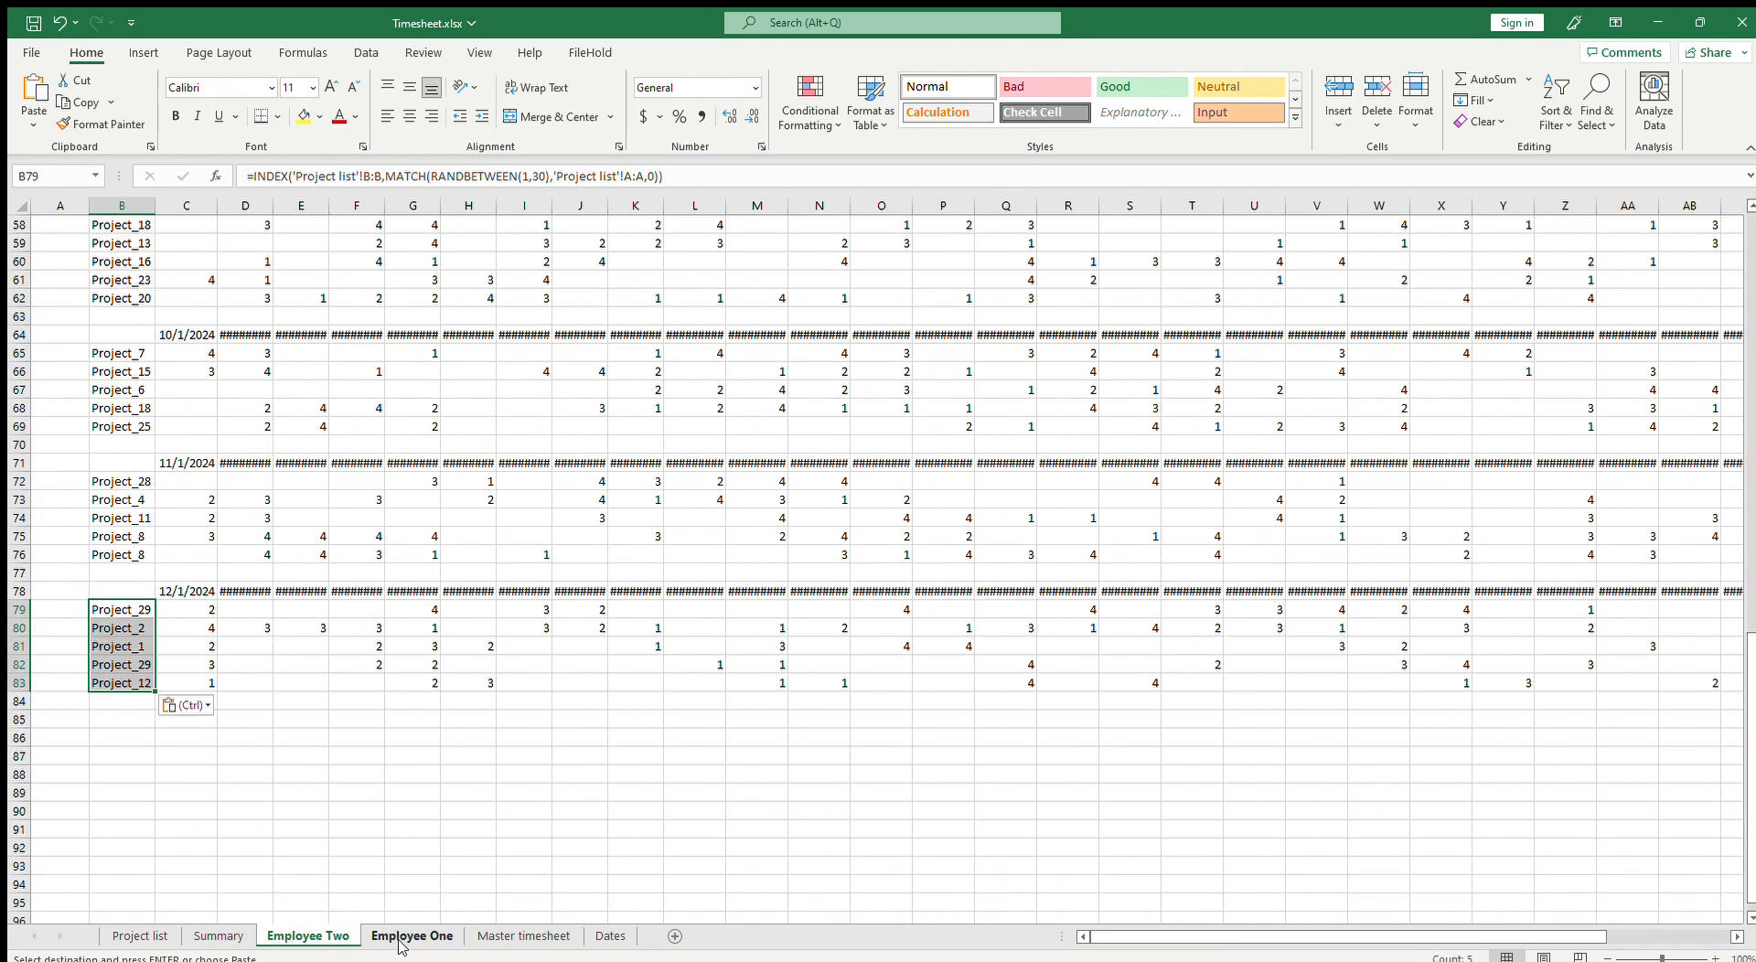
left_click_drag(129, 680, 117, 237)
key("ctrl+c")
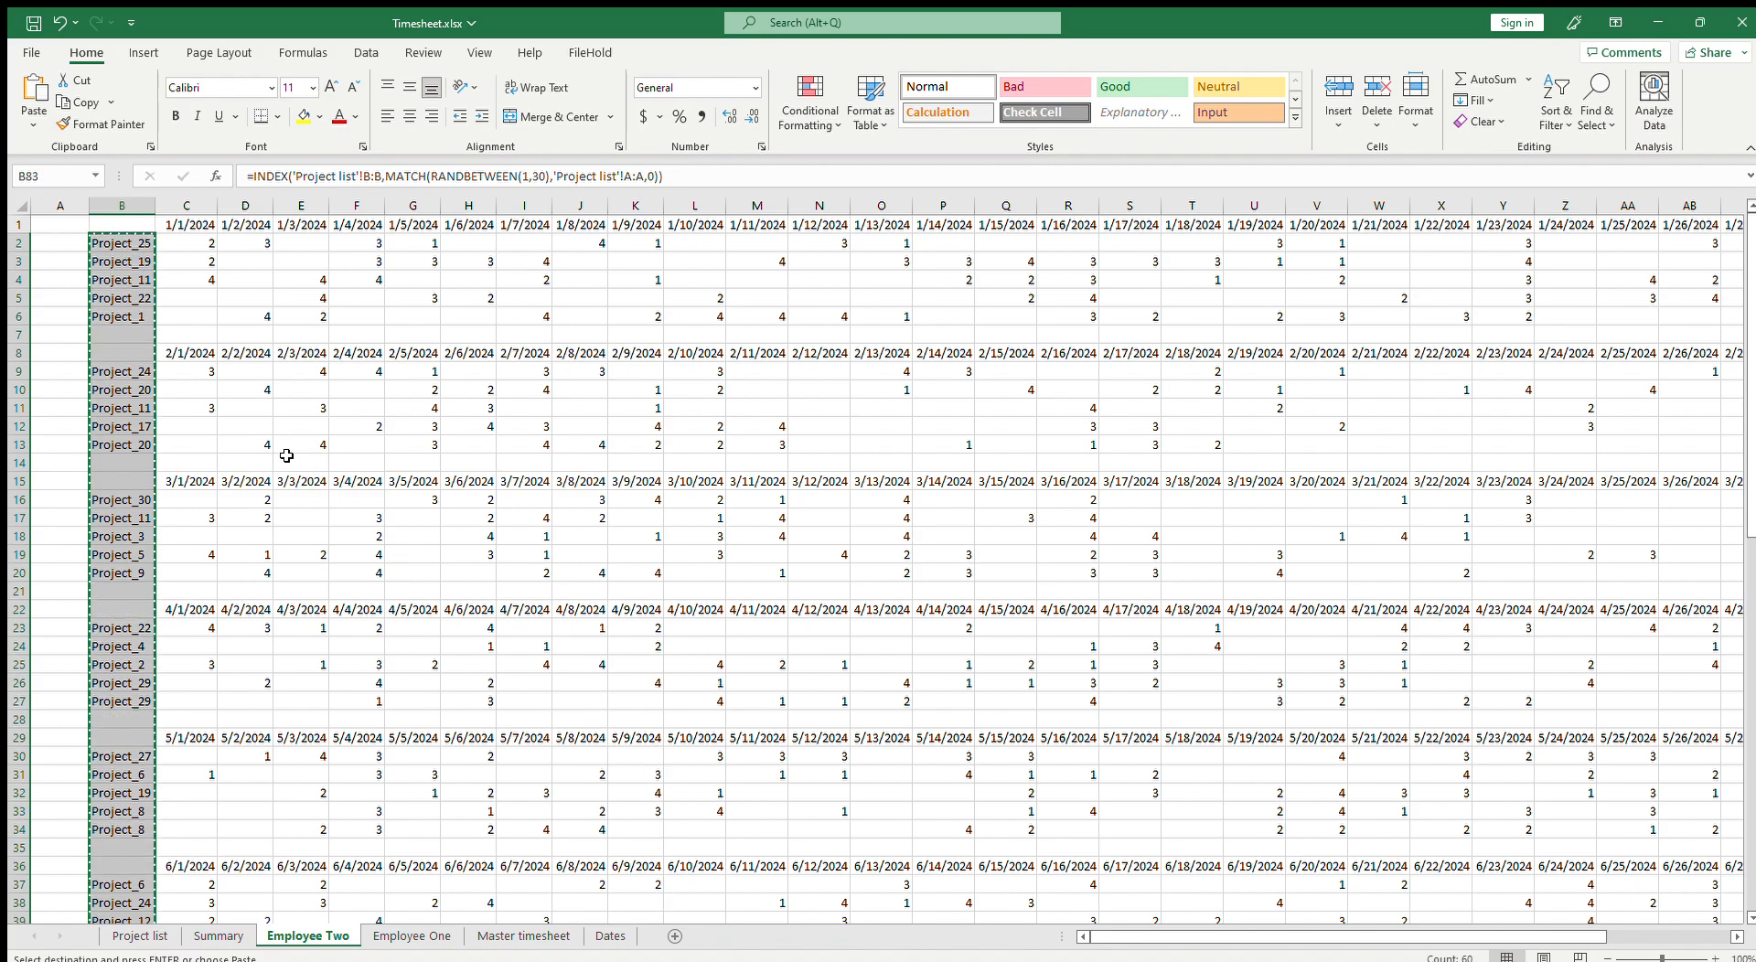
left_click(675, 937)
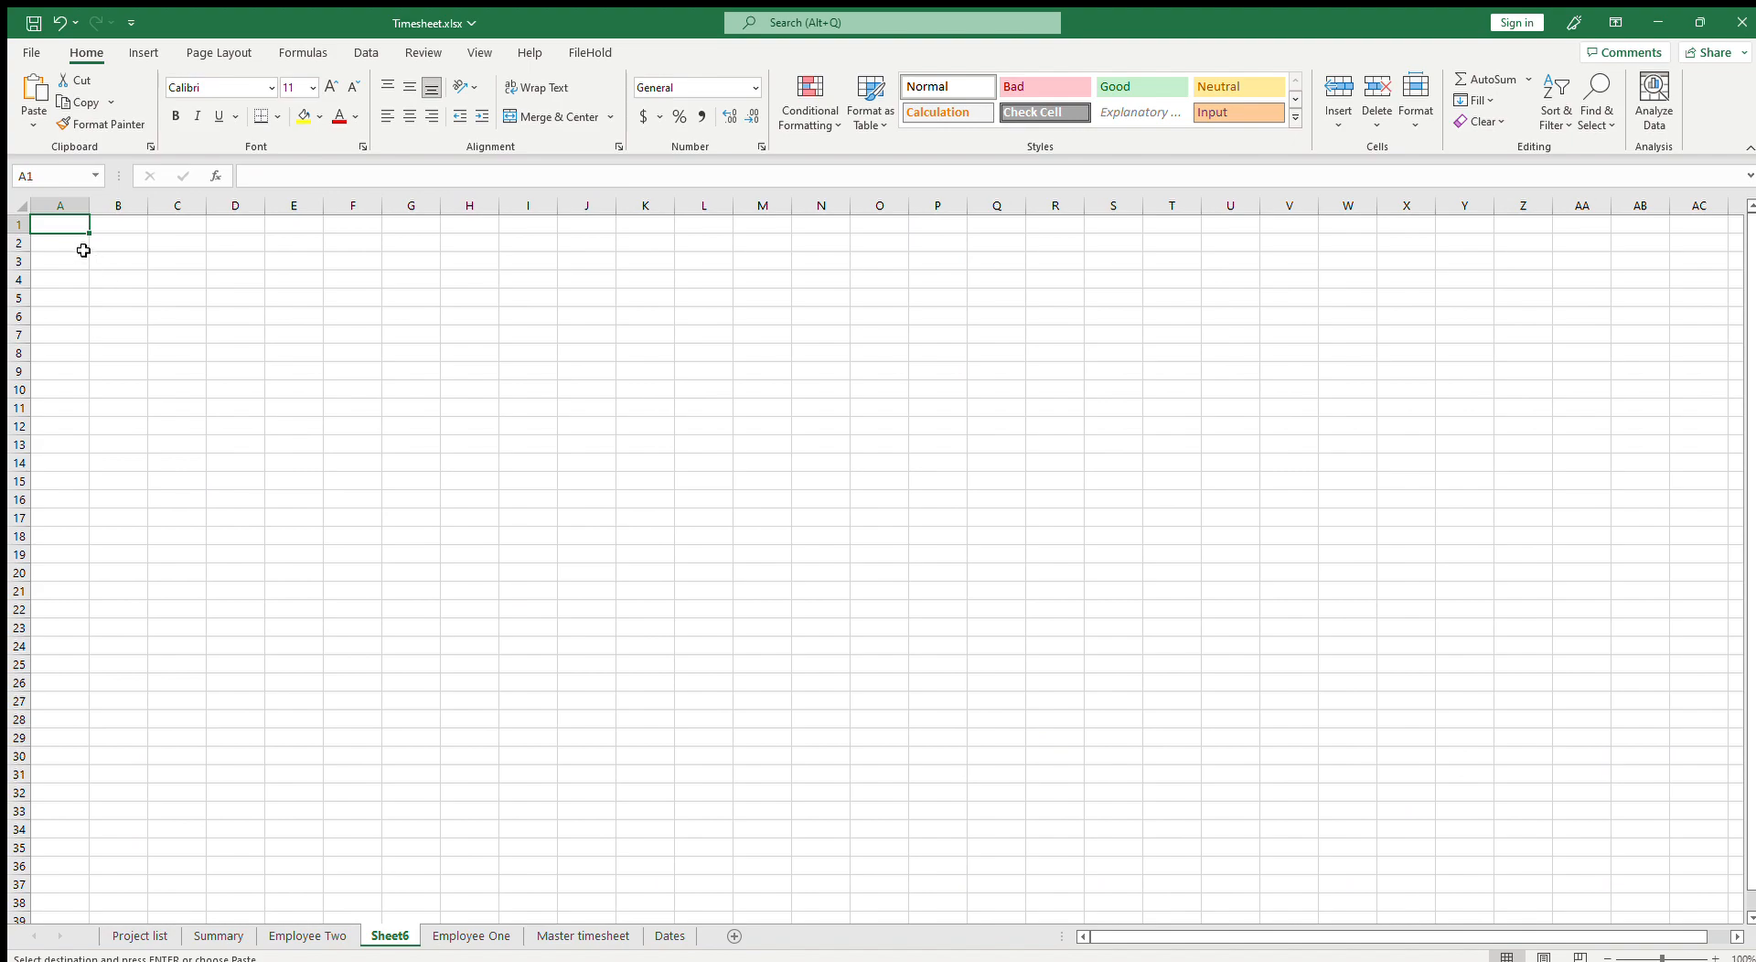
key("ctrl+v")
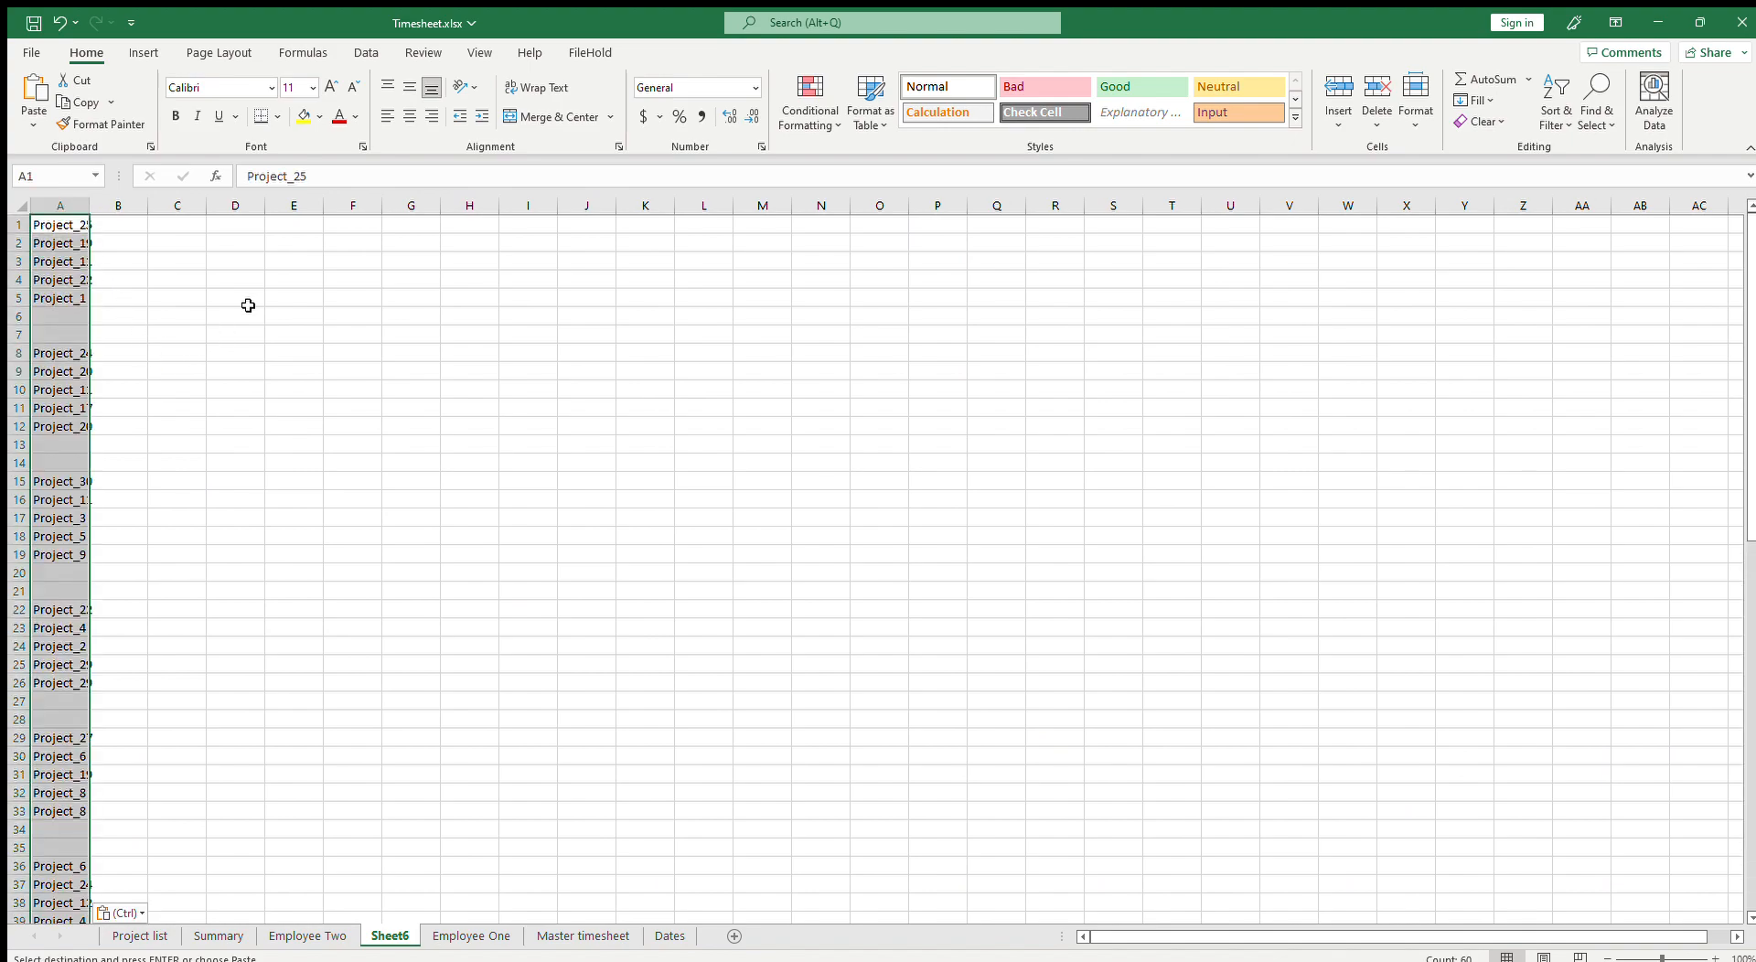
Step: Sort the pasted project names in ascending order and remove the duplicate entries
left_click(364, 53)
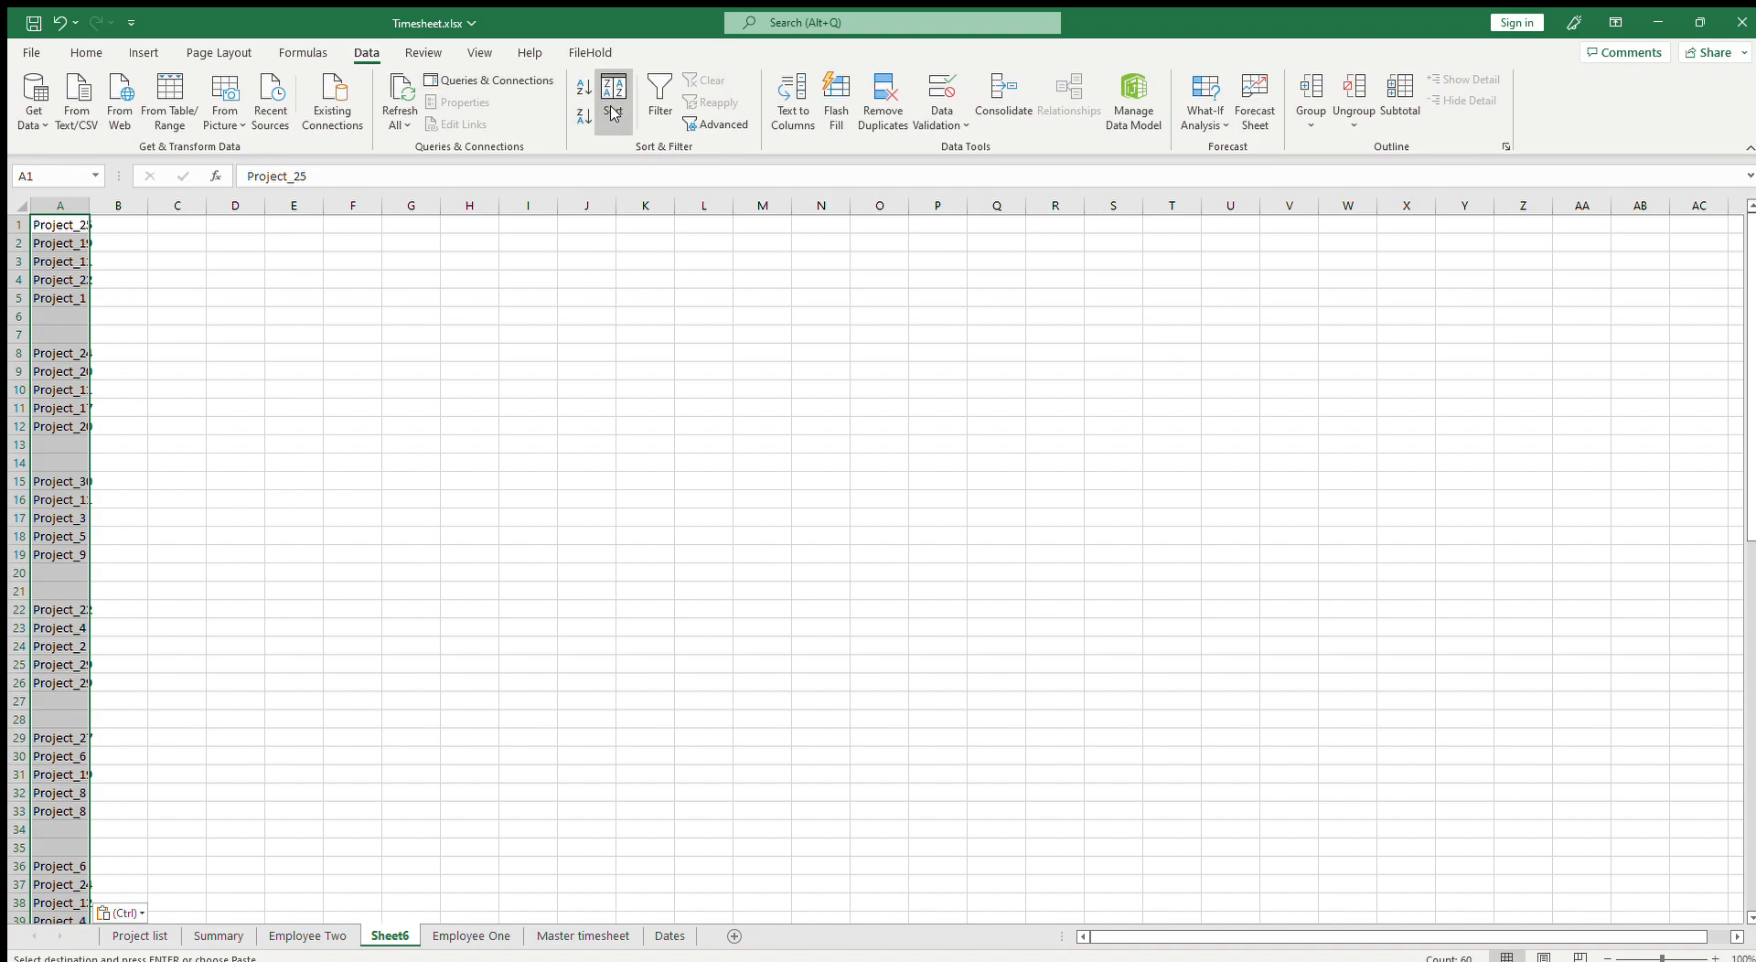
left_click(1015, 580)
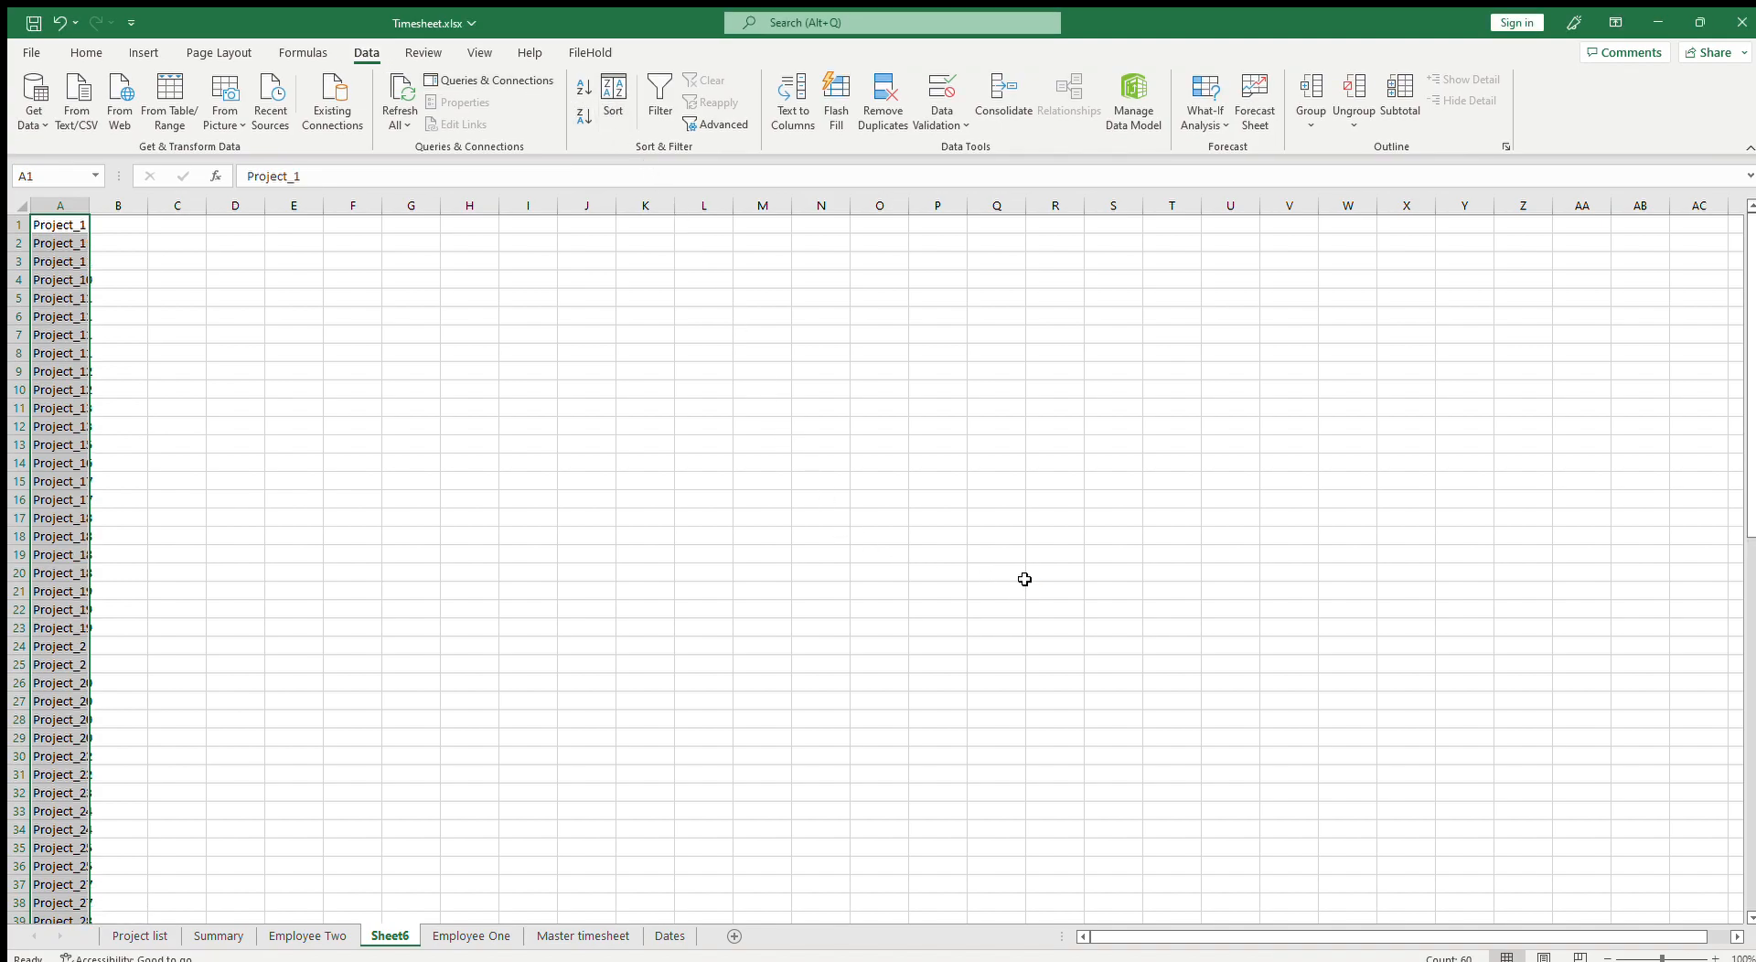
left_click(928, 582)
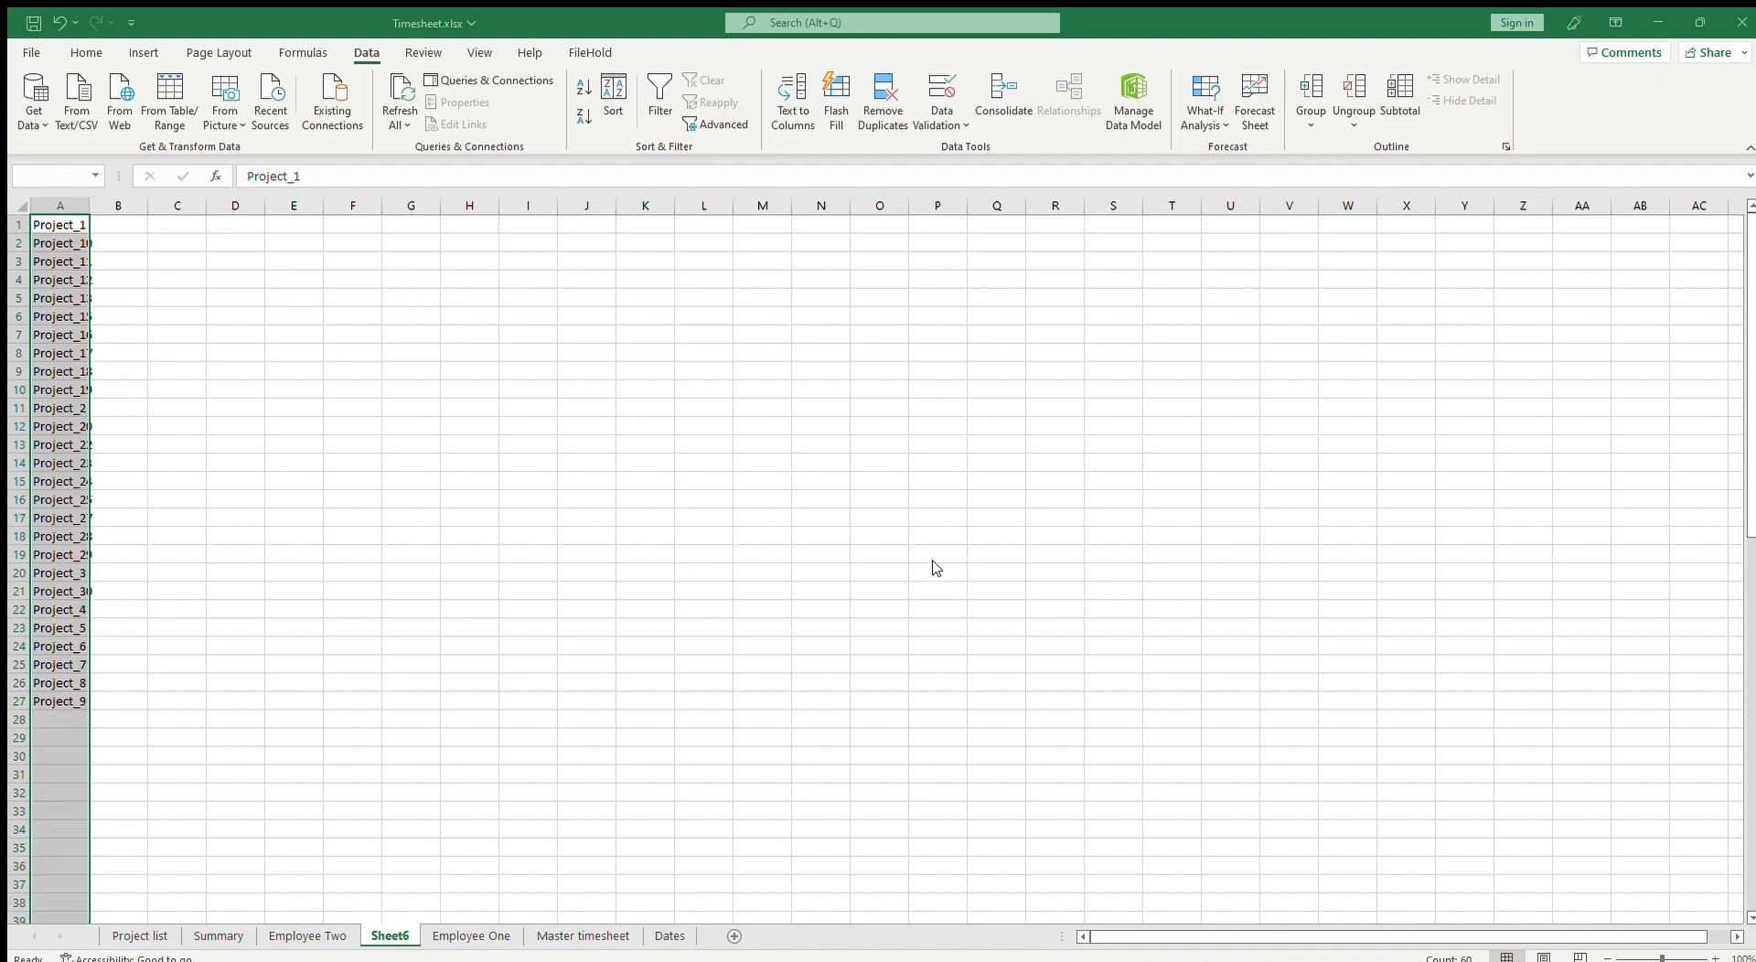
Step: Autofit the width of column A to fit the project names
left_click(255, 515)
left_click_drag(59, 699, 45, 223)
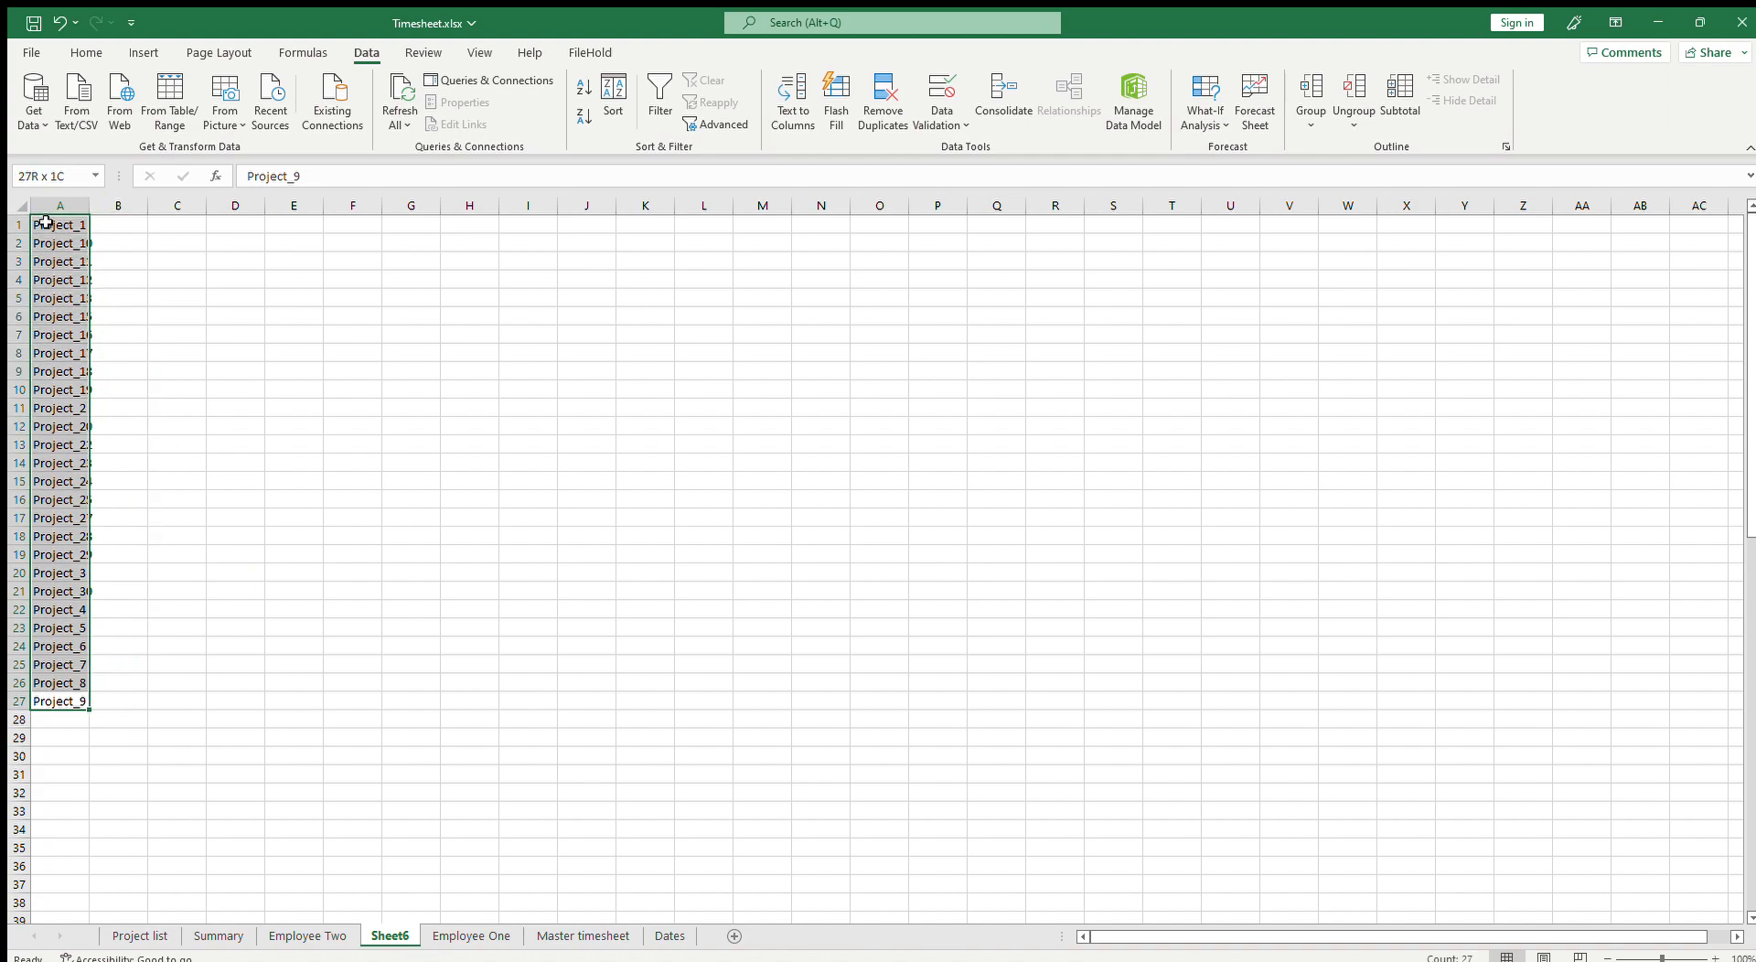
double_click(92, 213)
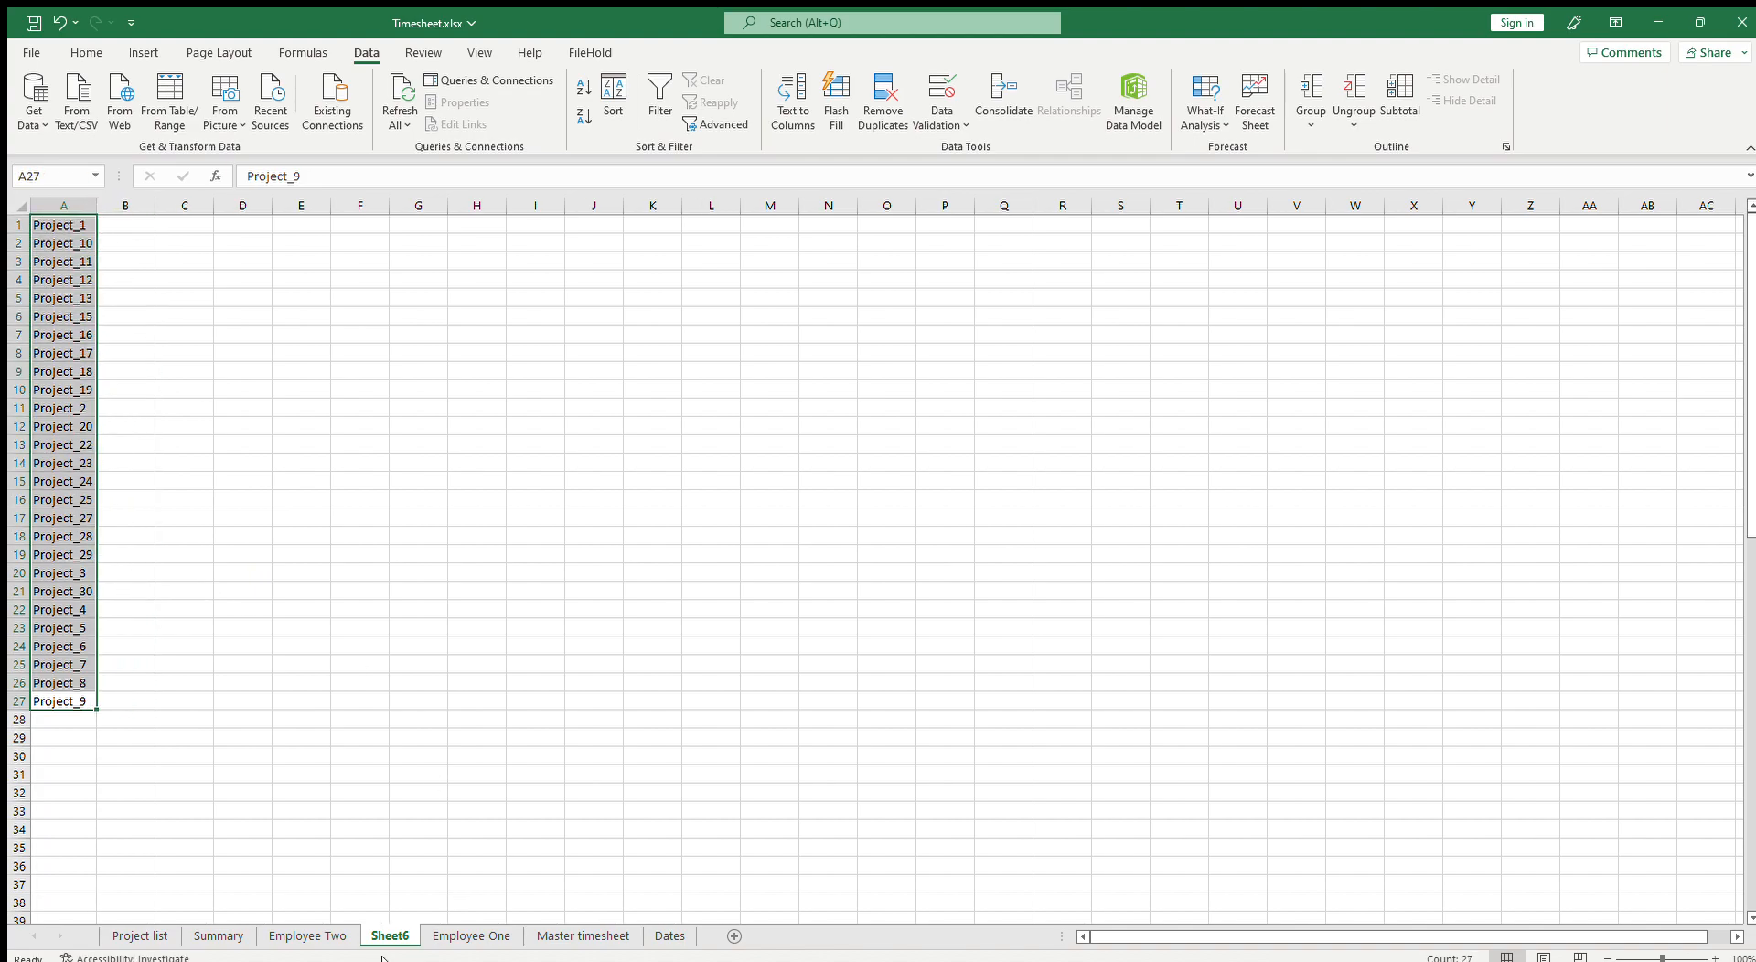
Step: On Employee One, copy the project column B2:B83 and paste it back over itself
left_click(472, 936)
left_click_drag(1245, 937, 1078, 939)
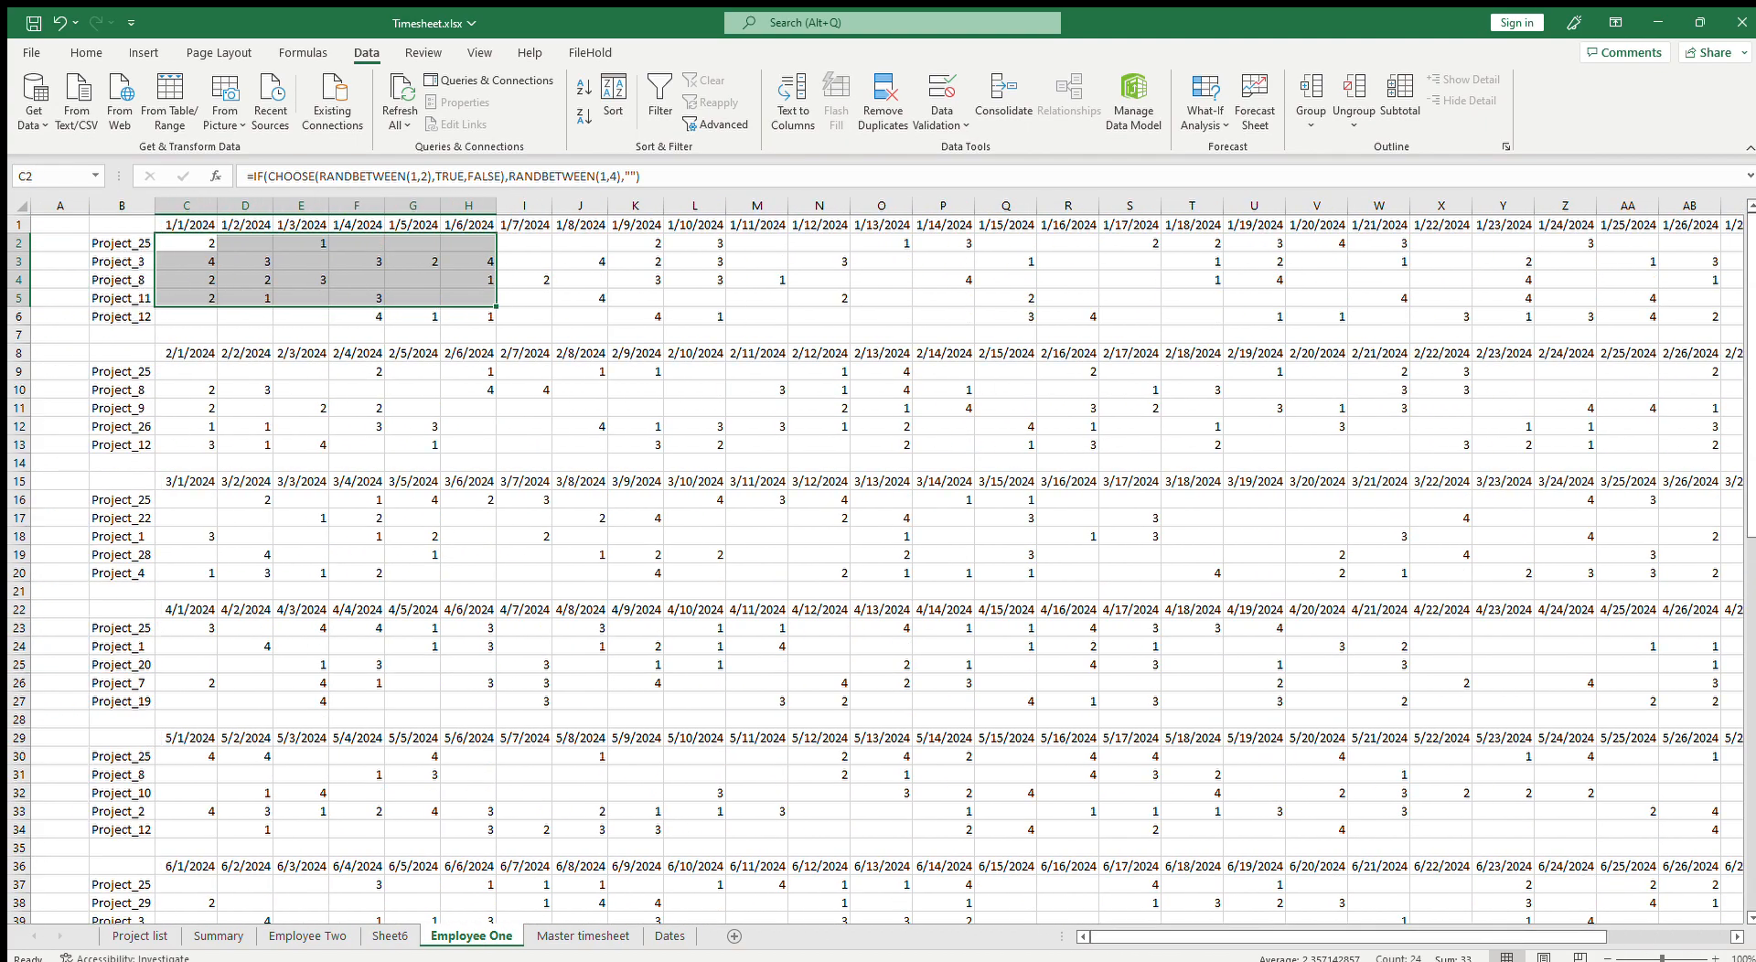
left_click(112, 423)
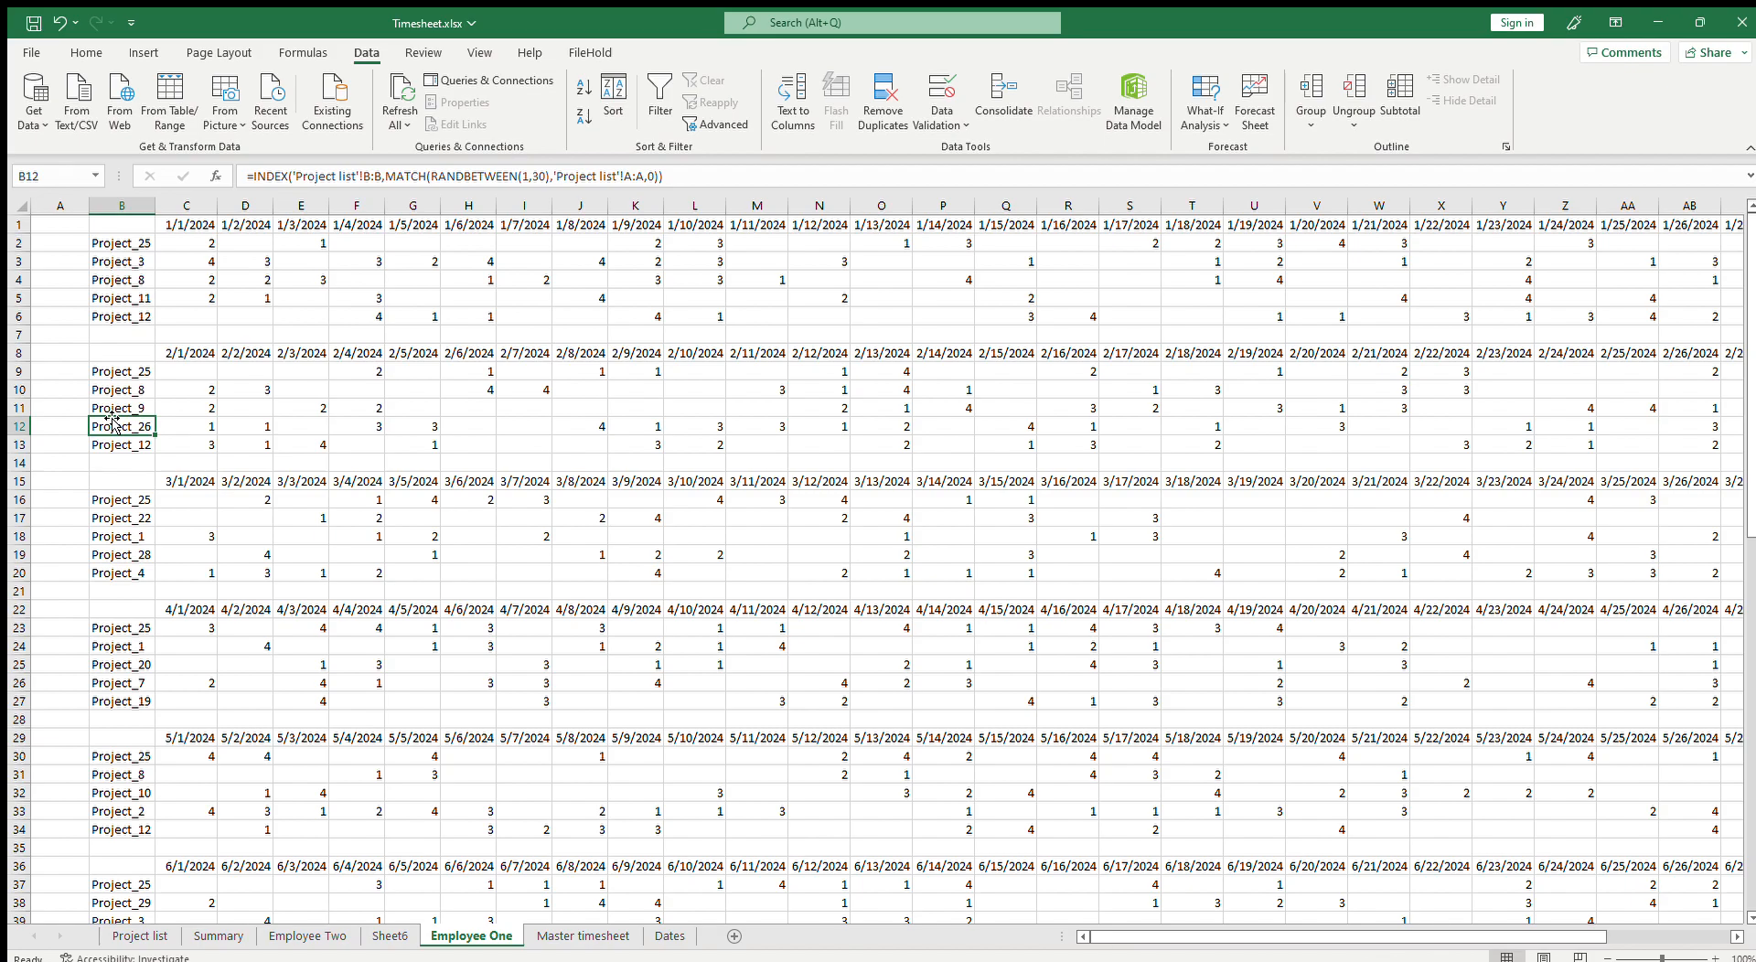
left_click(128, 244)
scroll(157, 838, "down", 16)
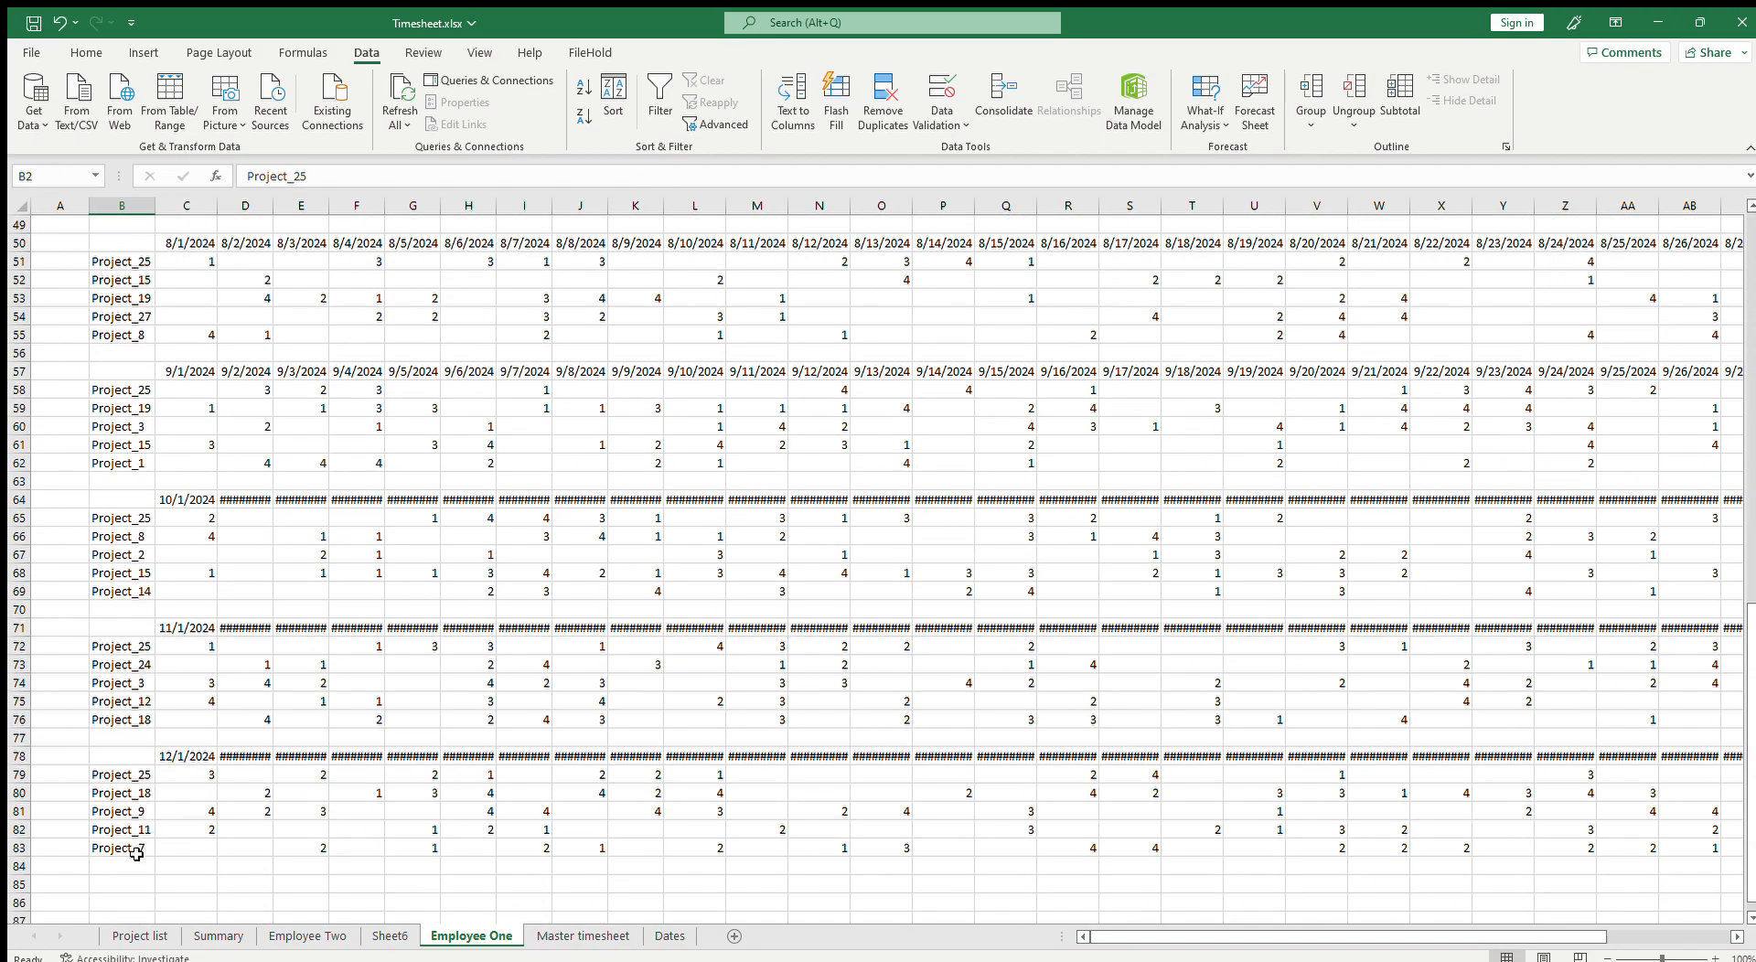
left_click(137, 854, "shift")
key("ctrl+c")
scroll(142, 732, "up", 16)
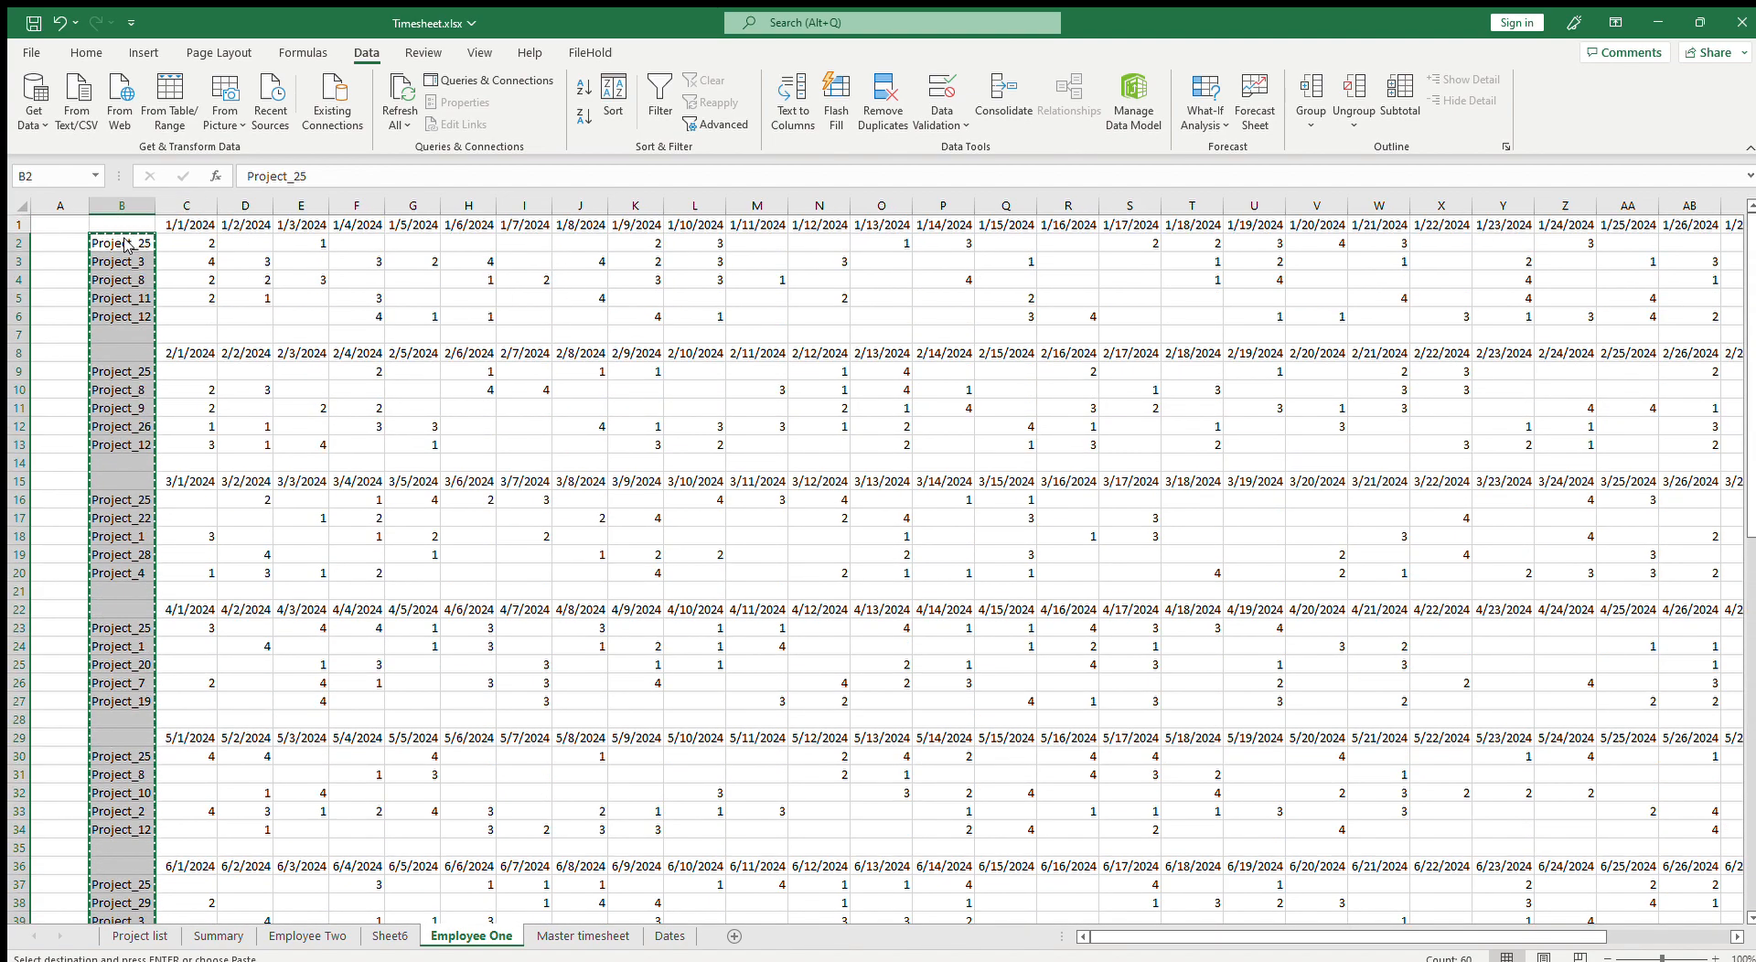
key("Return")
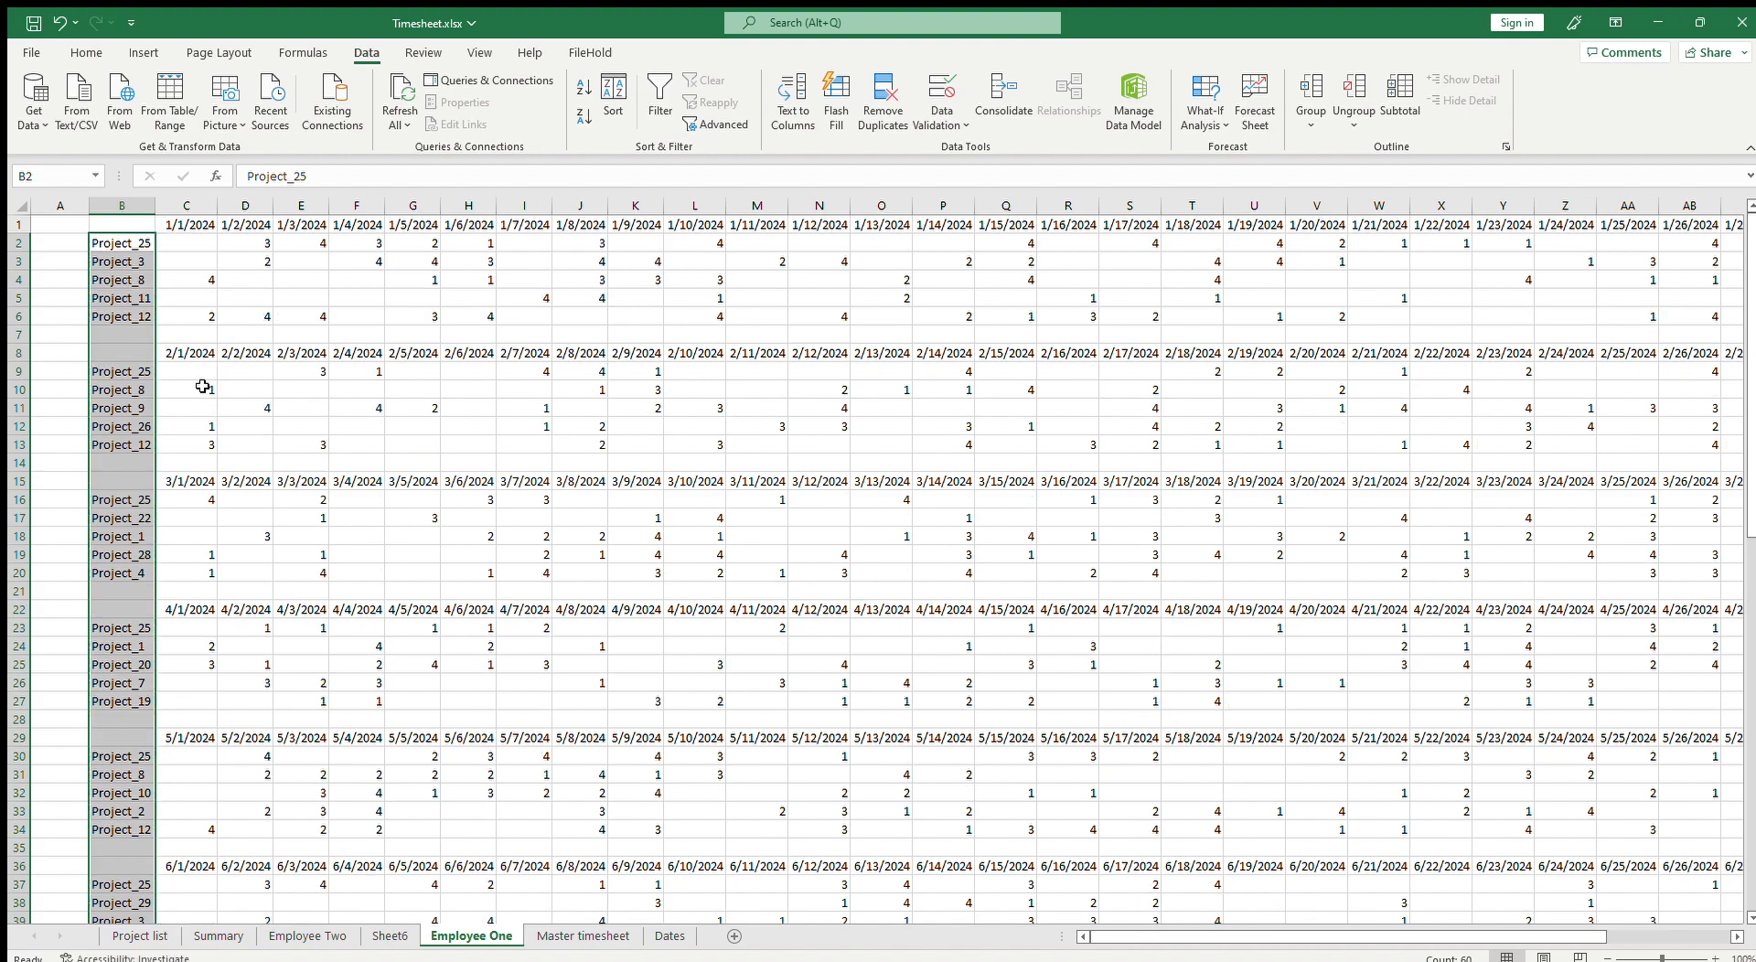
Step: Browse the Employee One monthly blocks to review their project names and hour cells
left_click(149, 275)
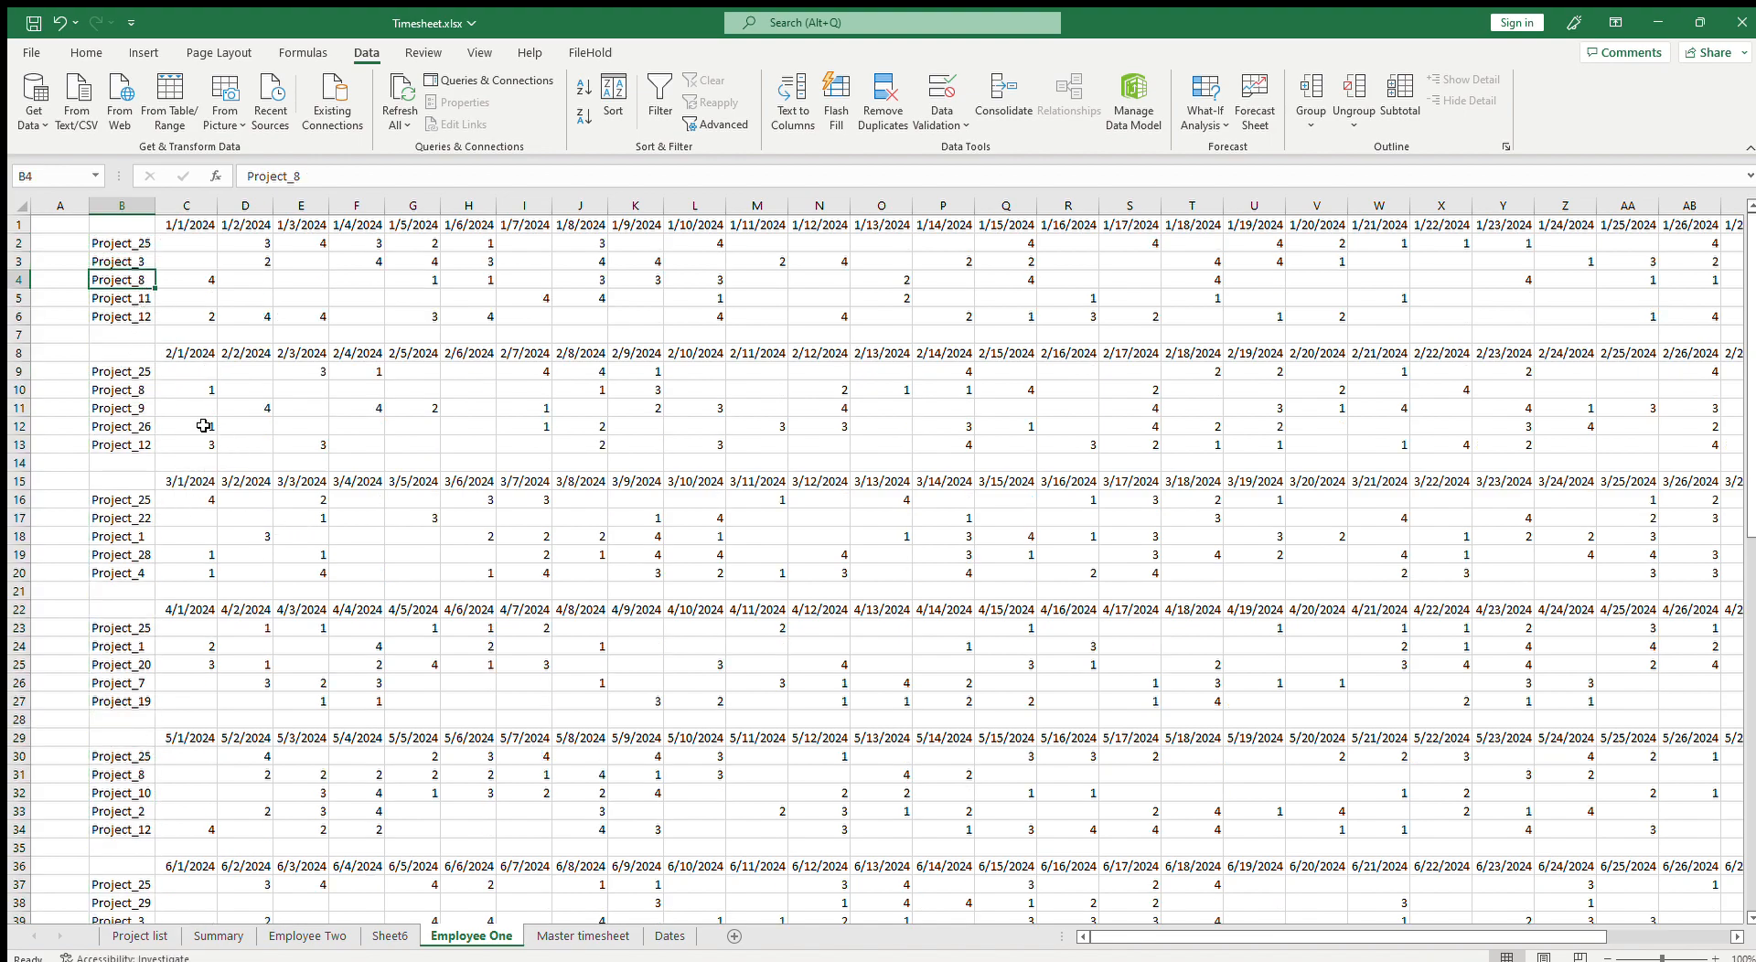
key("ctrl+Down")
key("ctrl+Down")
key("ctrl+Down")
key("ctrl+Down")
key("ctrl+Down")
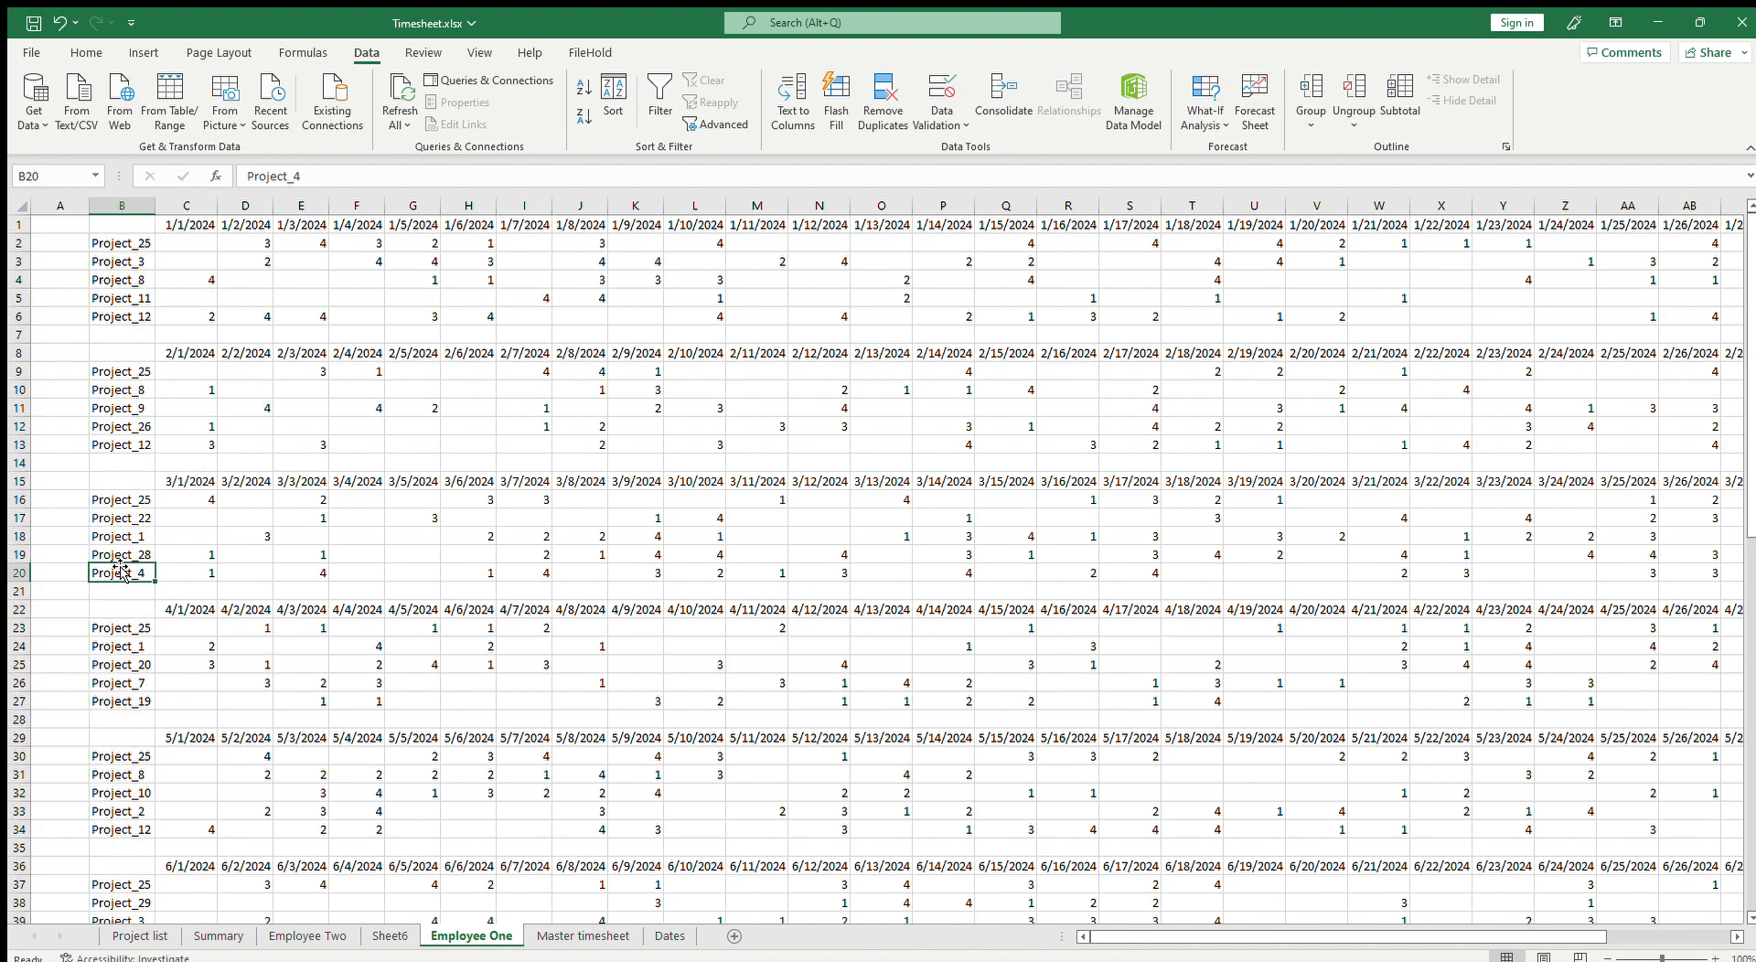
left_click(224, 547)
left_click(641, 555)
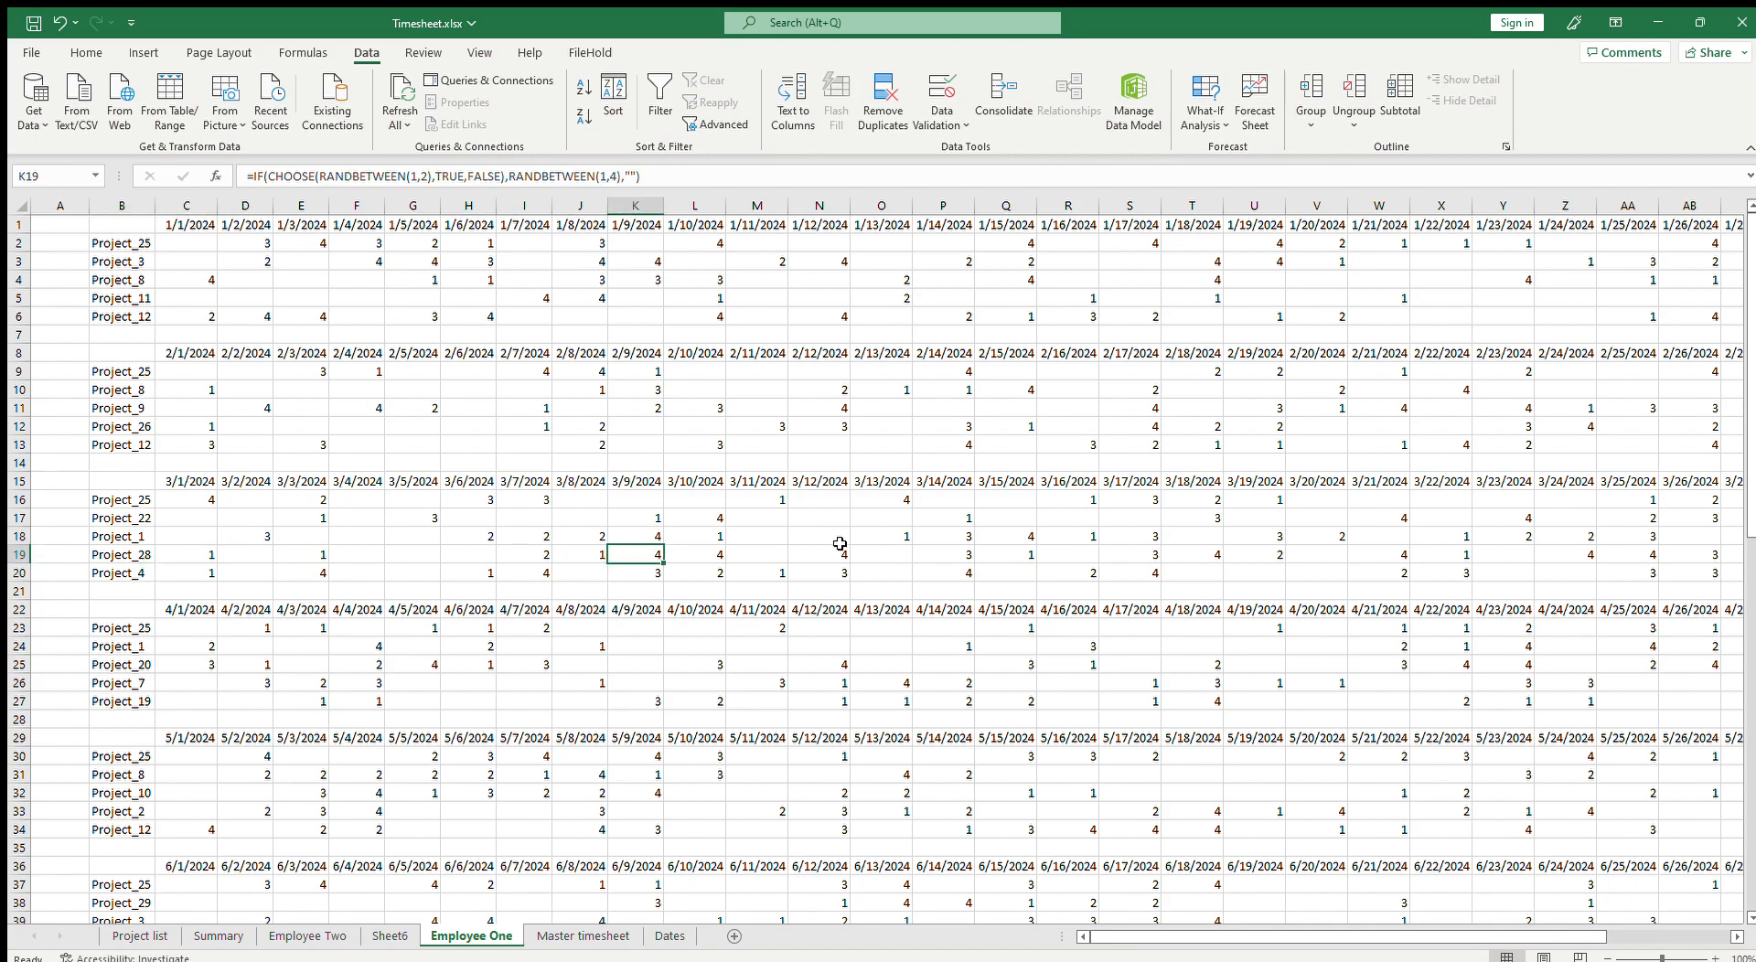
scroll(135, 539, "down", 16)
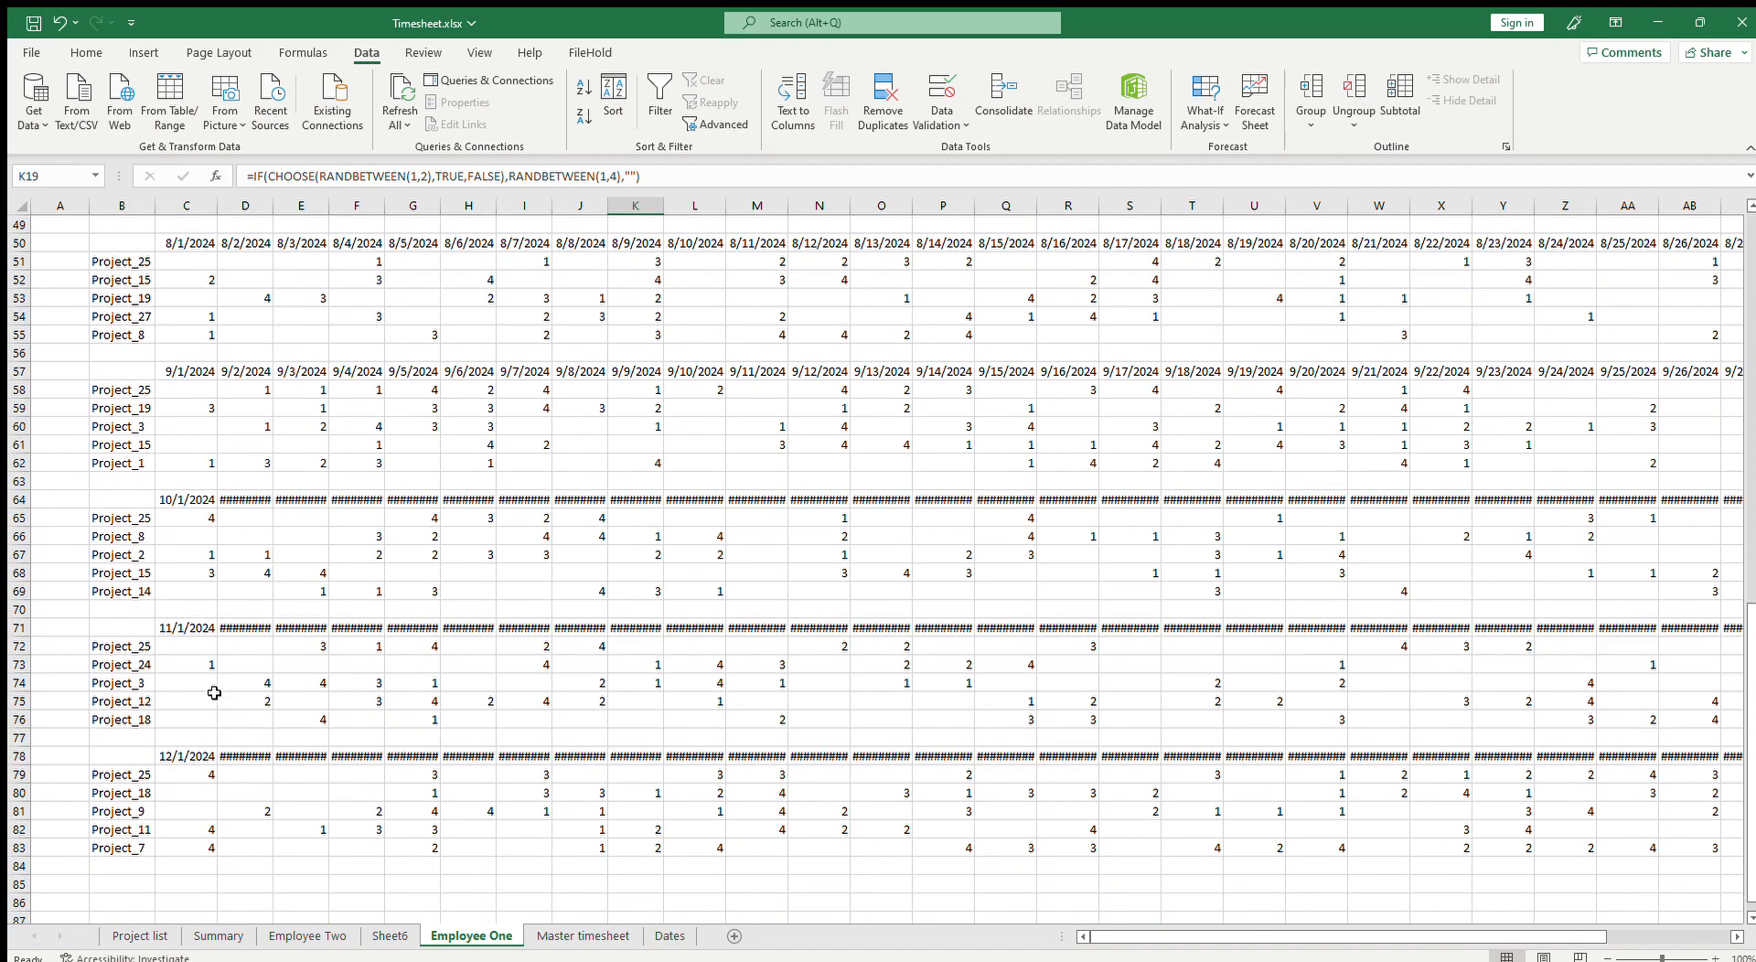
left_click(213, 691)
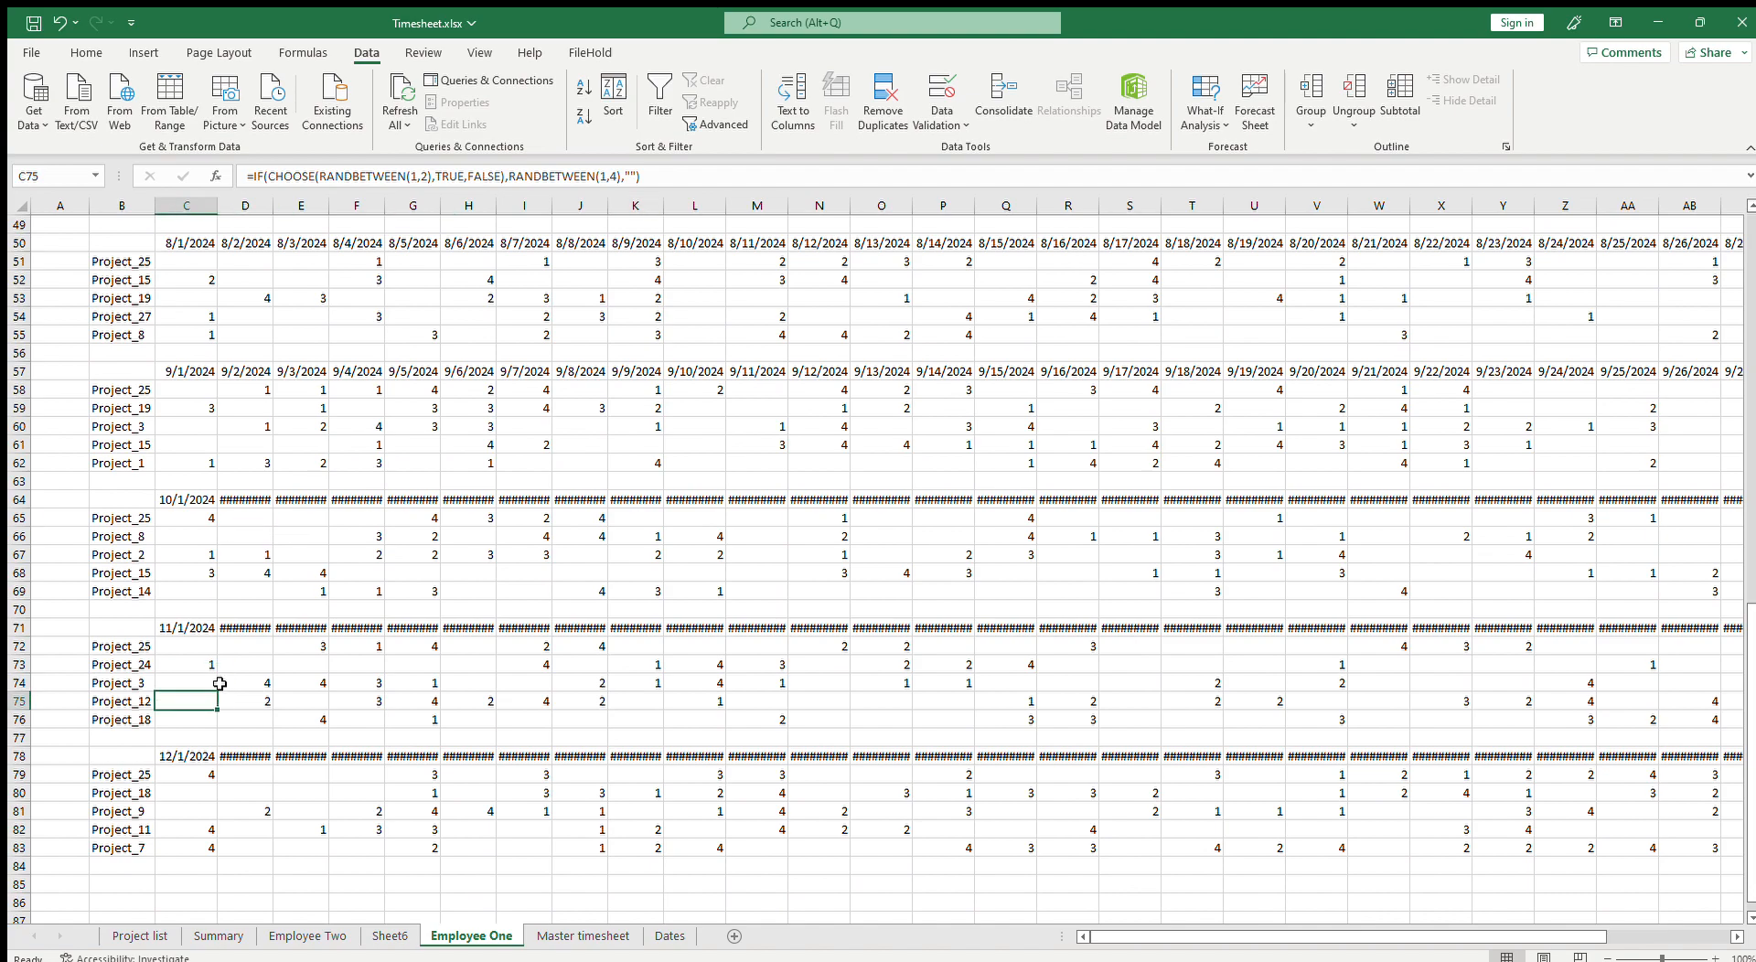
scroll(405, 723, "up", 9)
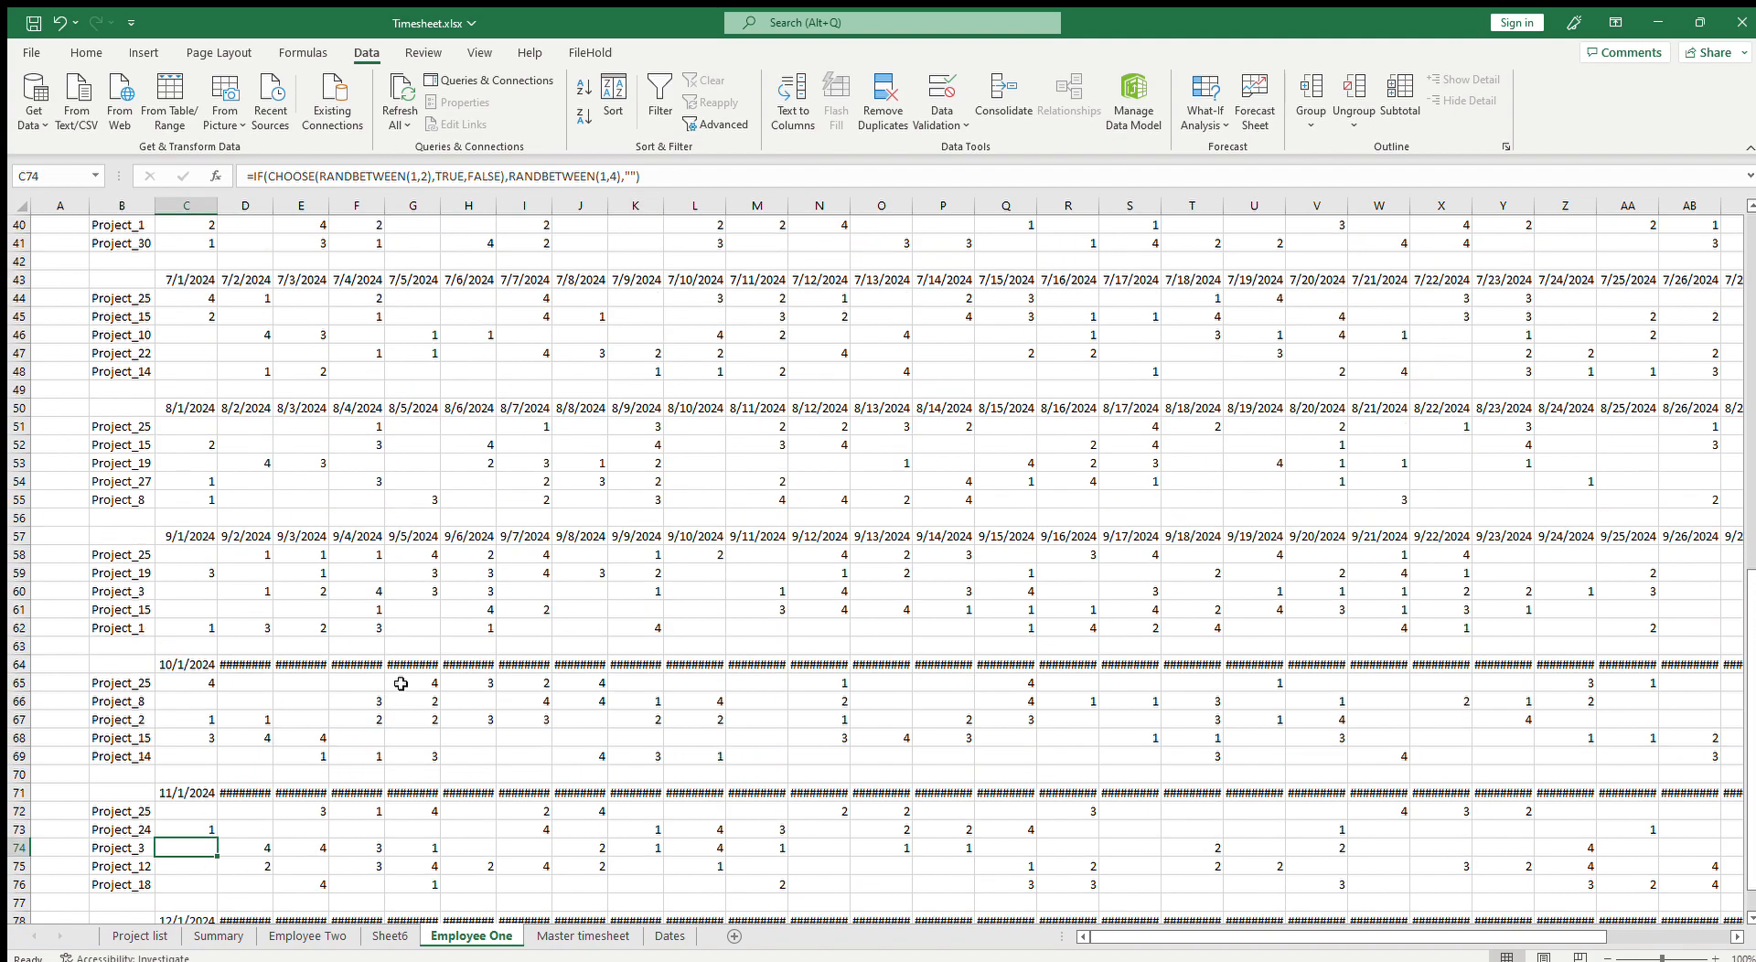
left_click(117, 300)
left_click(128, 445)
left_click_drag(124, 373, 127, 435)
left_click(128, 501)
left_click(131, 536)
left_click(470, 522)
left_click(663, 562)
left_click(820, 556)
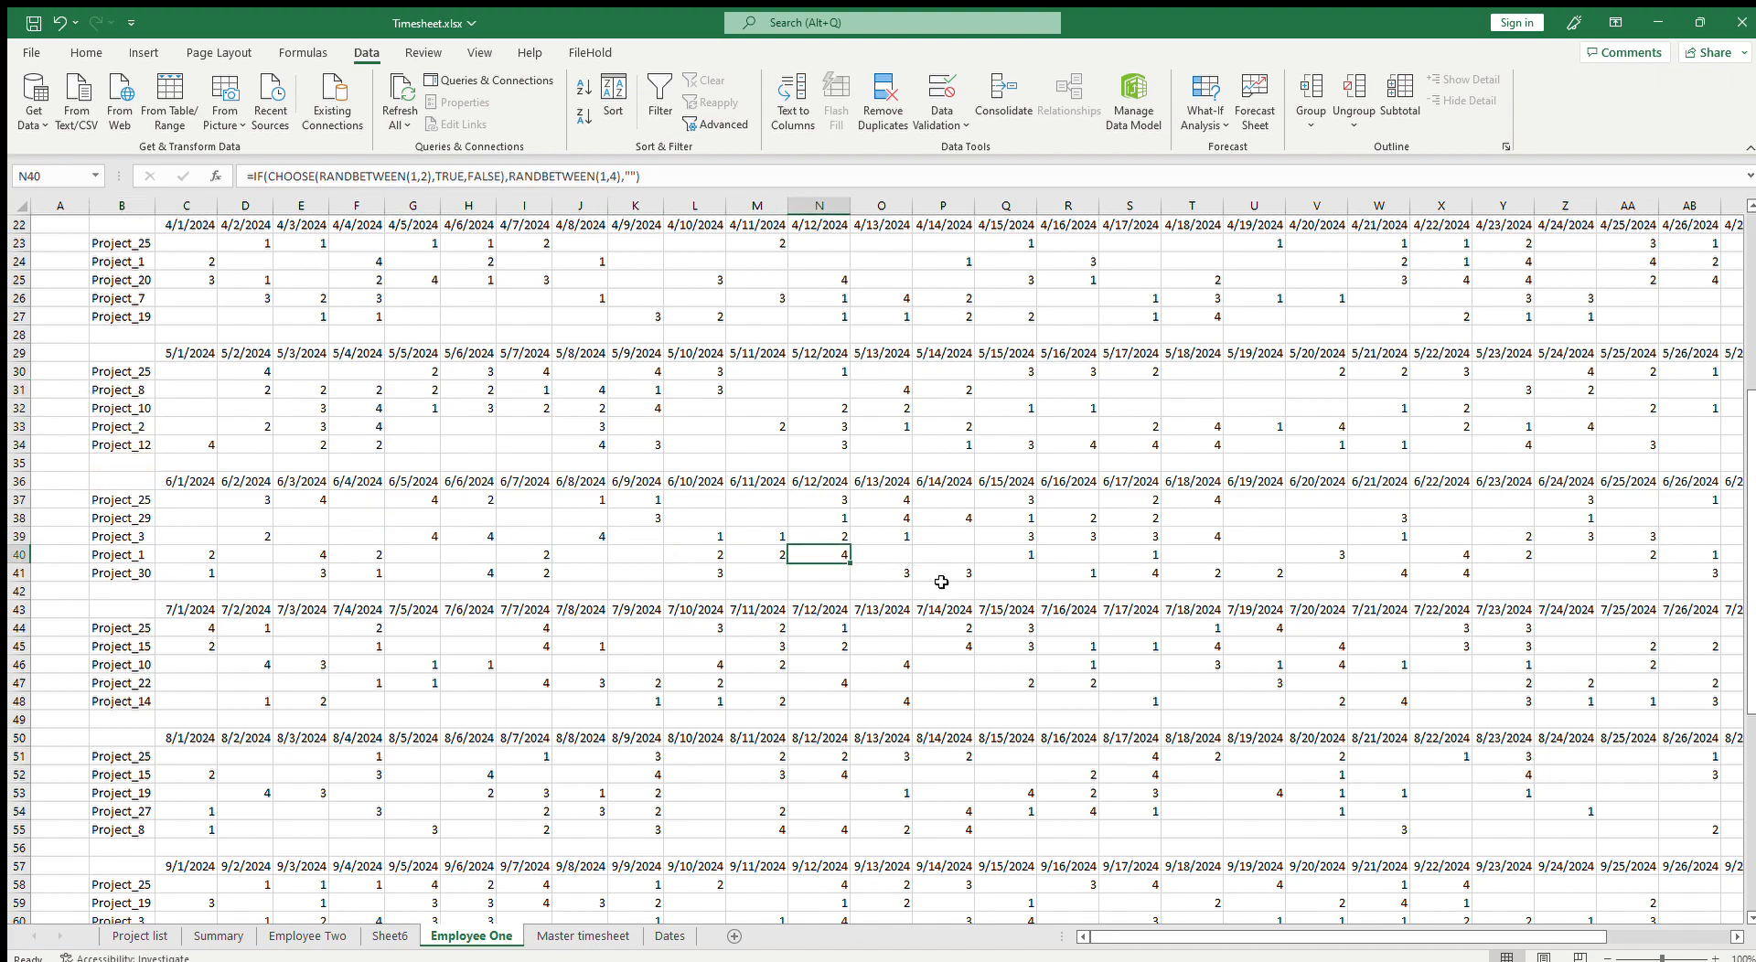
scroll(525, 543, "up", 7)
left_click(468, 519)
Step: Copy the January hours block C2:AG6 on Employee One and paste it back as static values
left_click(200, 240)
left_click_drag(199, 240, 1629, 322)
key("ctrl+c")
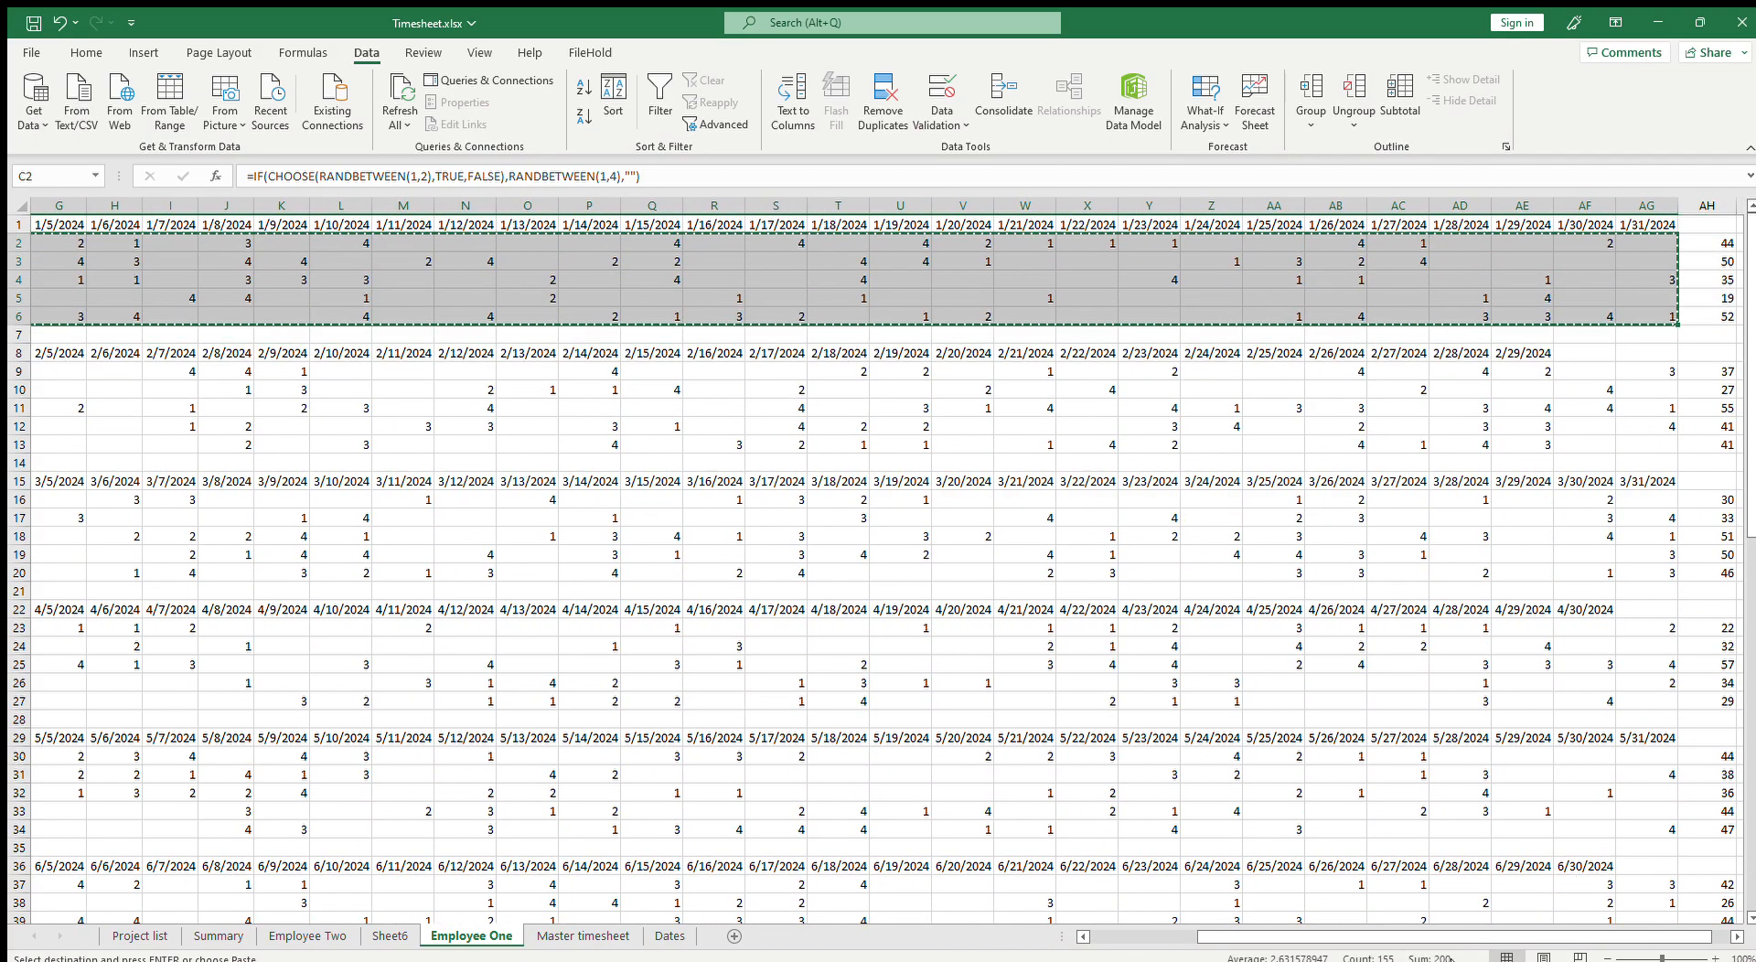
left_click_drag(1354, 937, 1139, 938)
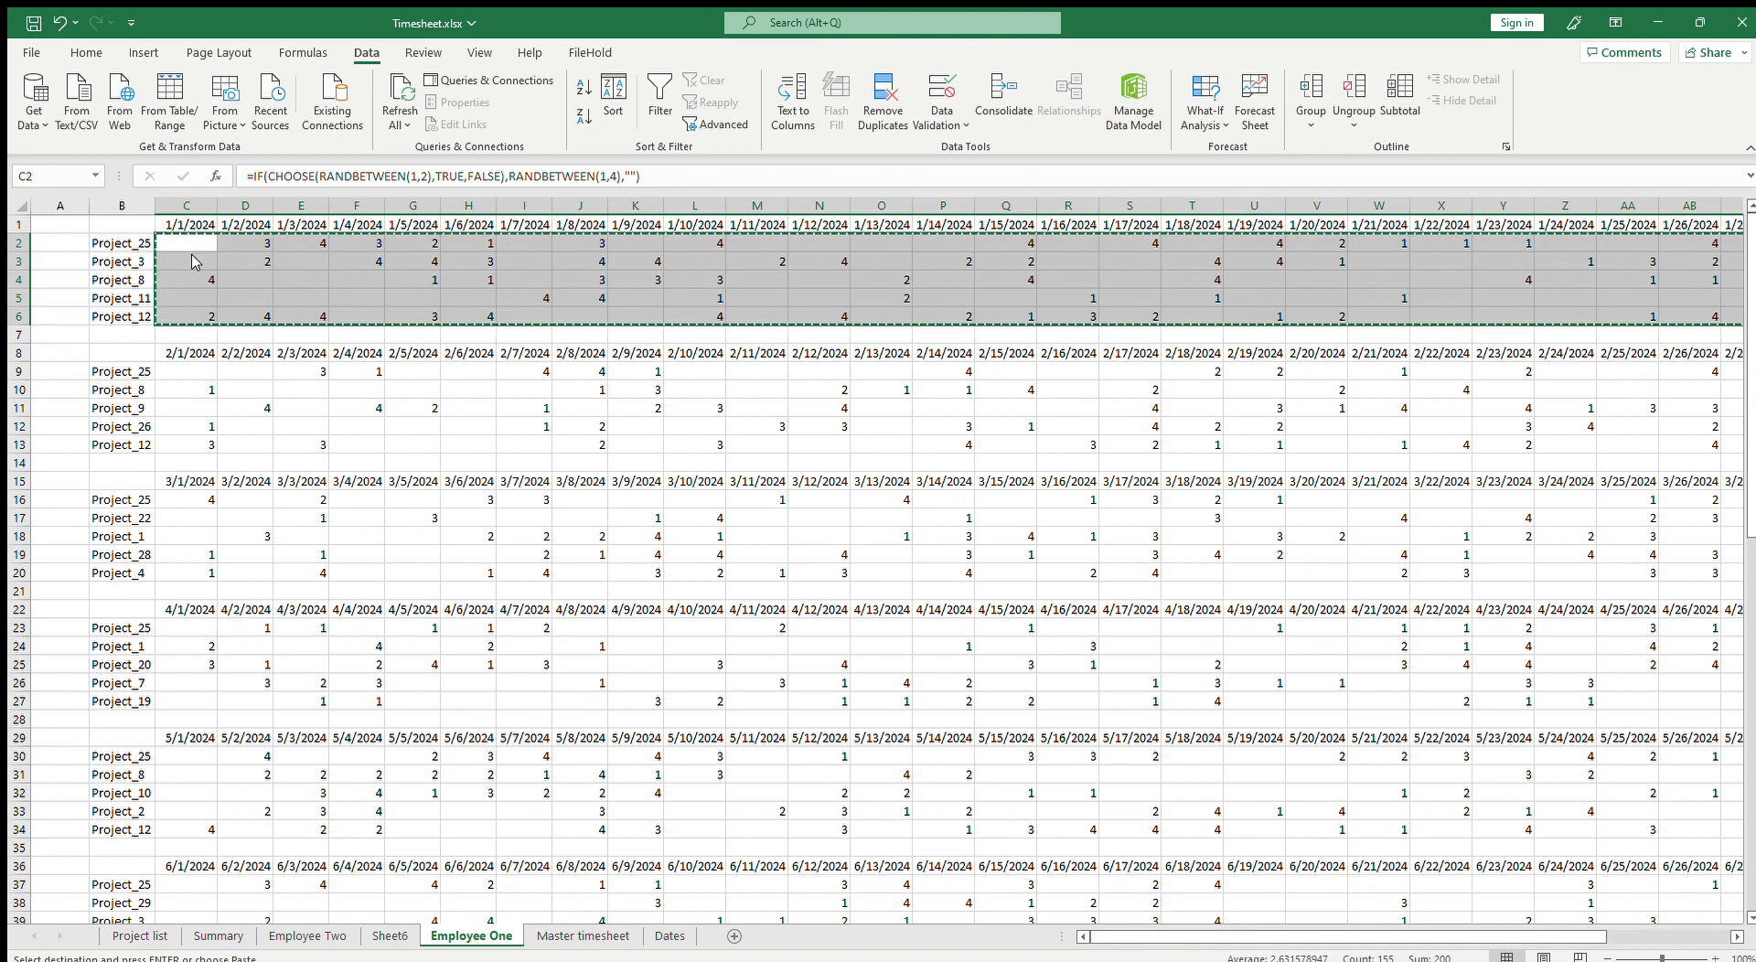
key("ctrl+n")
Step: Copy the February hours block C9:AF13 and paste it back in place as values only
left_click_drag(194, 372, 1509, 443)
key("ctrl+c")
left_click_drag(1454, 943, 1318, 943)
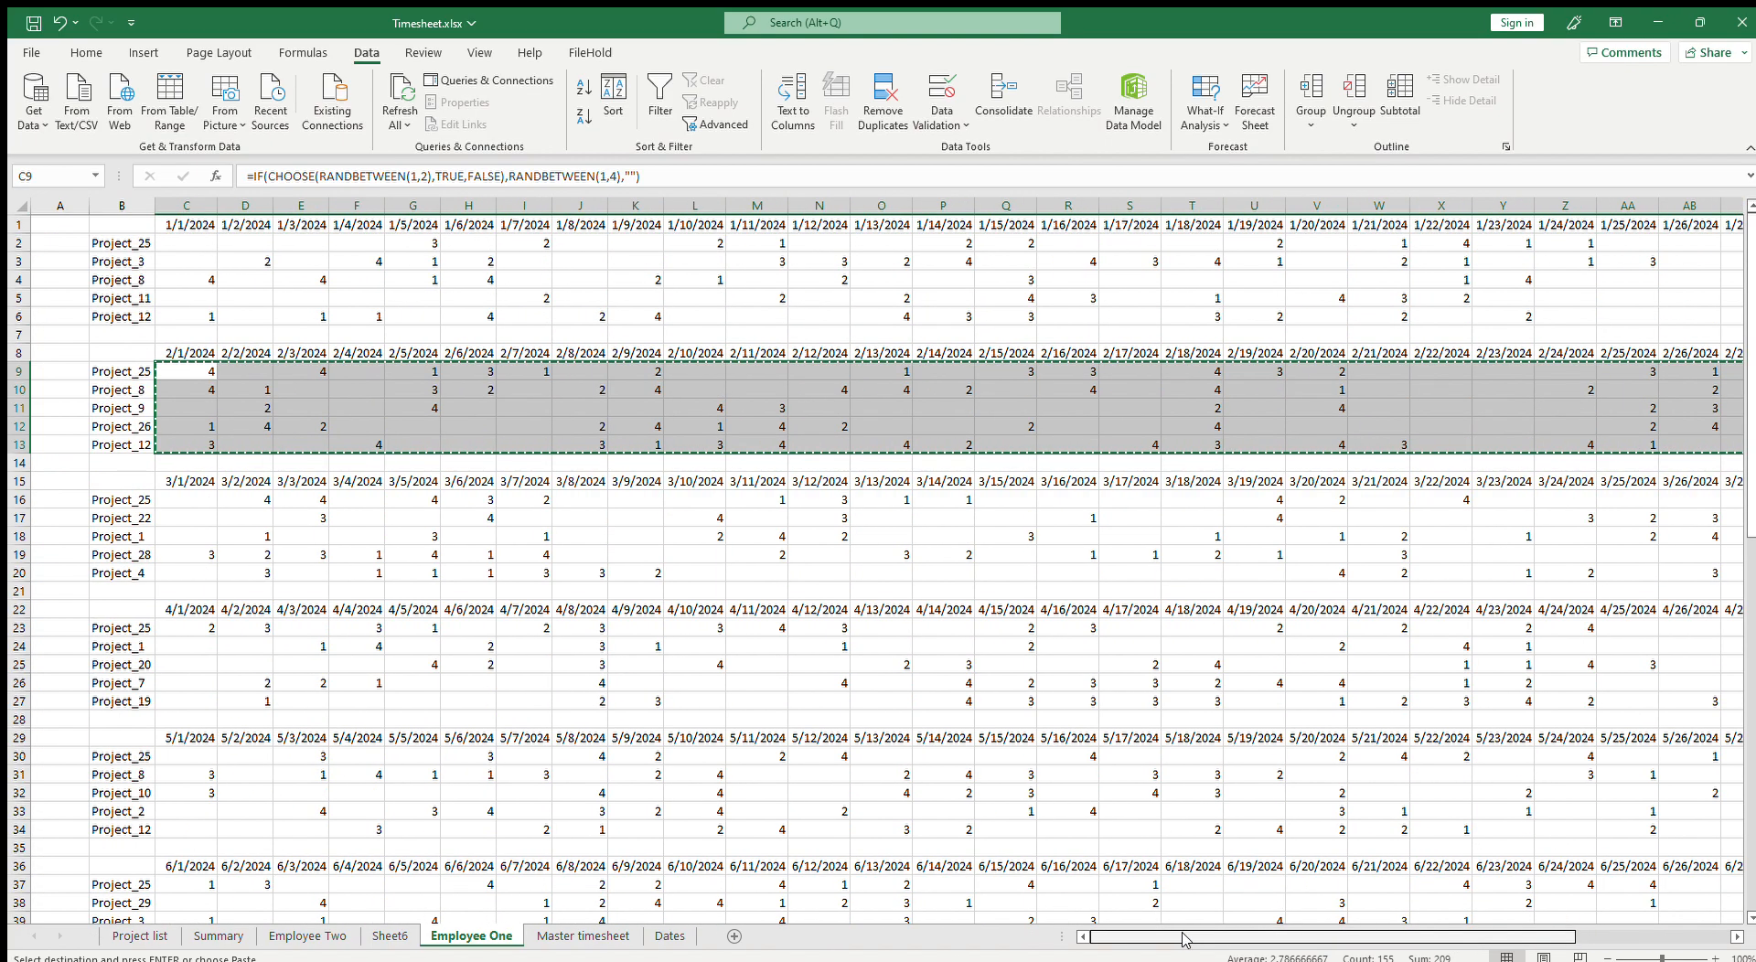
key("ctrl+shift+v")
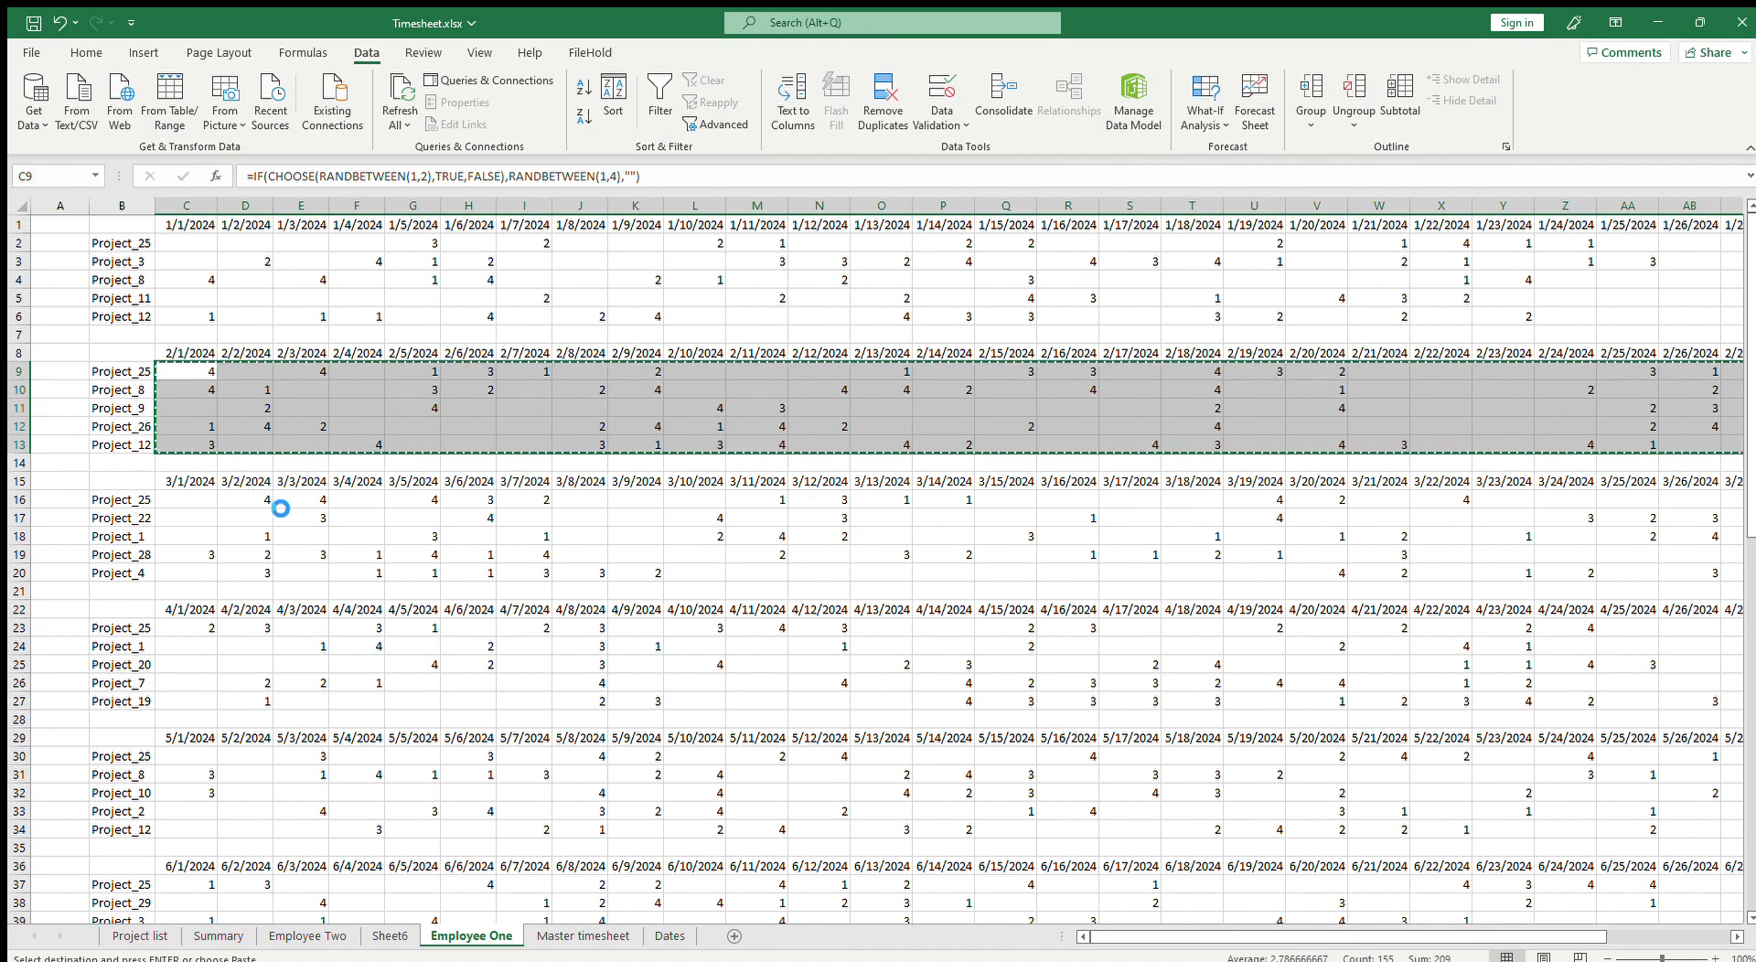
Step: Copy the March hours block C16:AG20 and paste it back in place as values only
scroll(243, 481, "down", 2)
left_click_drag(186, 392, 1601, 465)
key("ctrl+c")
scroll(513, 695, "left", 5)
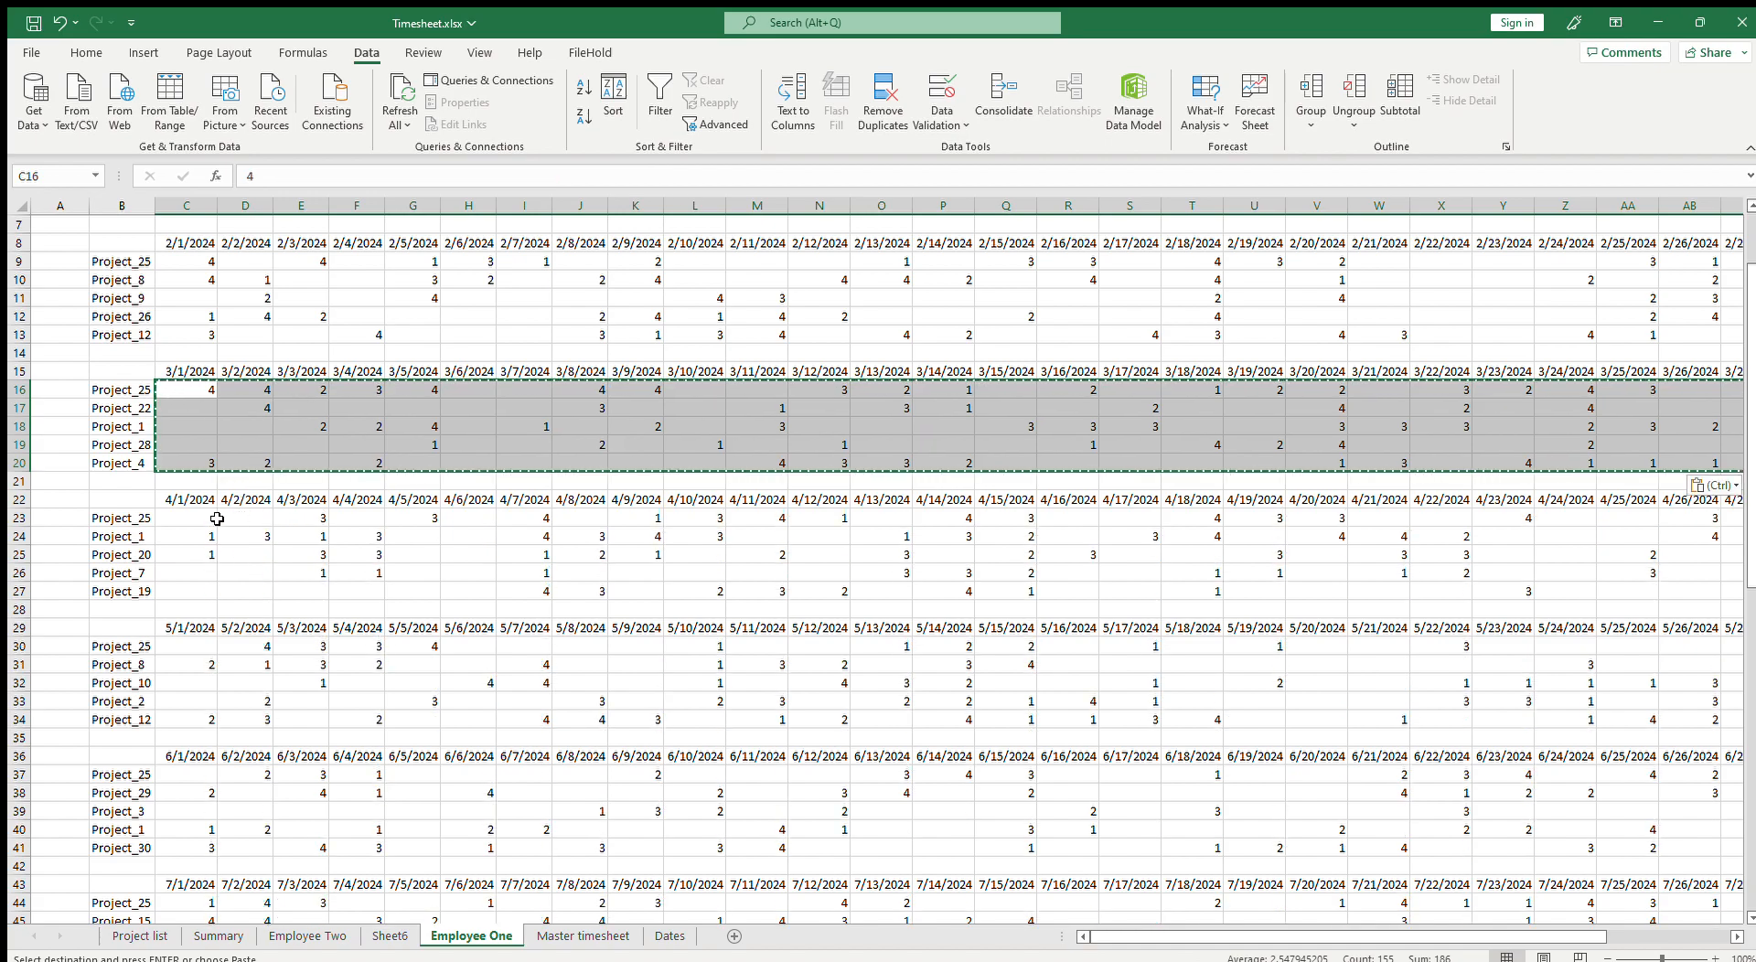
Step: Copy the April hours block C23:AF27 and paste it back in place as values only
left_click_drag(197, 520, 1509, 595)
left_click_drag(1458, 936, 1318, 937)
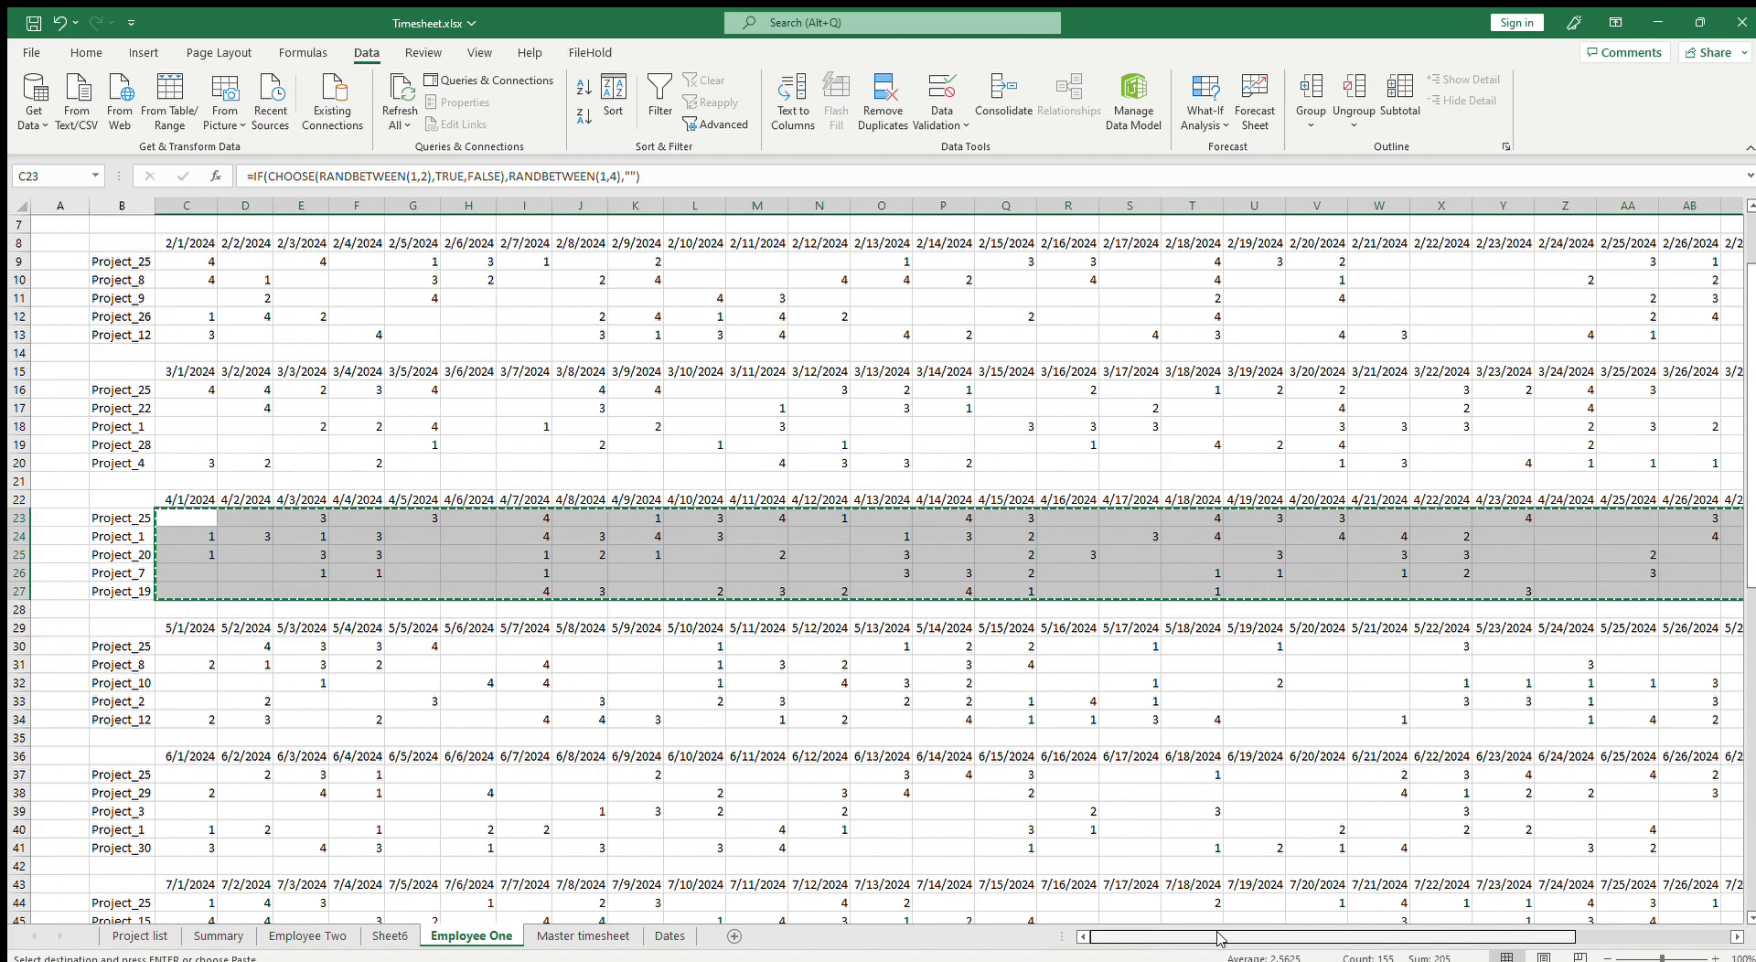
left_click(255, 533)
Step: Copy the May hours block C30:AG34 and paste it back in place as values only
scroll(266, 502, "down", 4)
left_click_drag(186, 425, 1621, 506)
key("ctrl+c")
left_click_drag(1417, 936, 1043, 901)
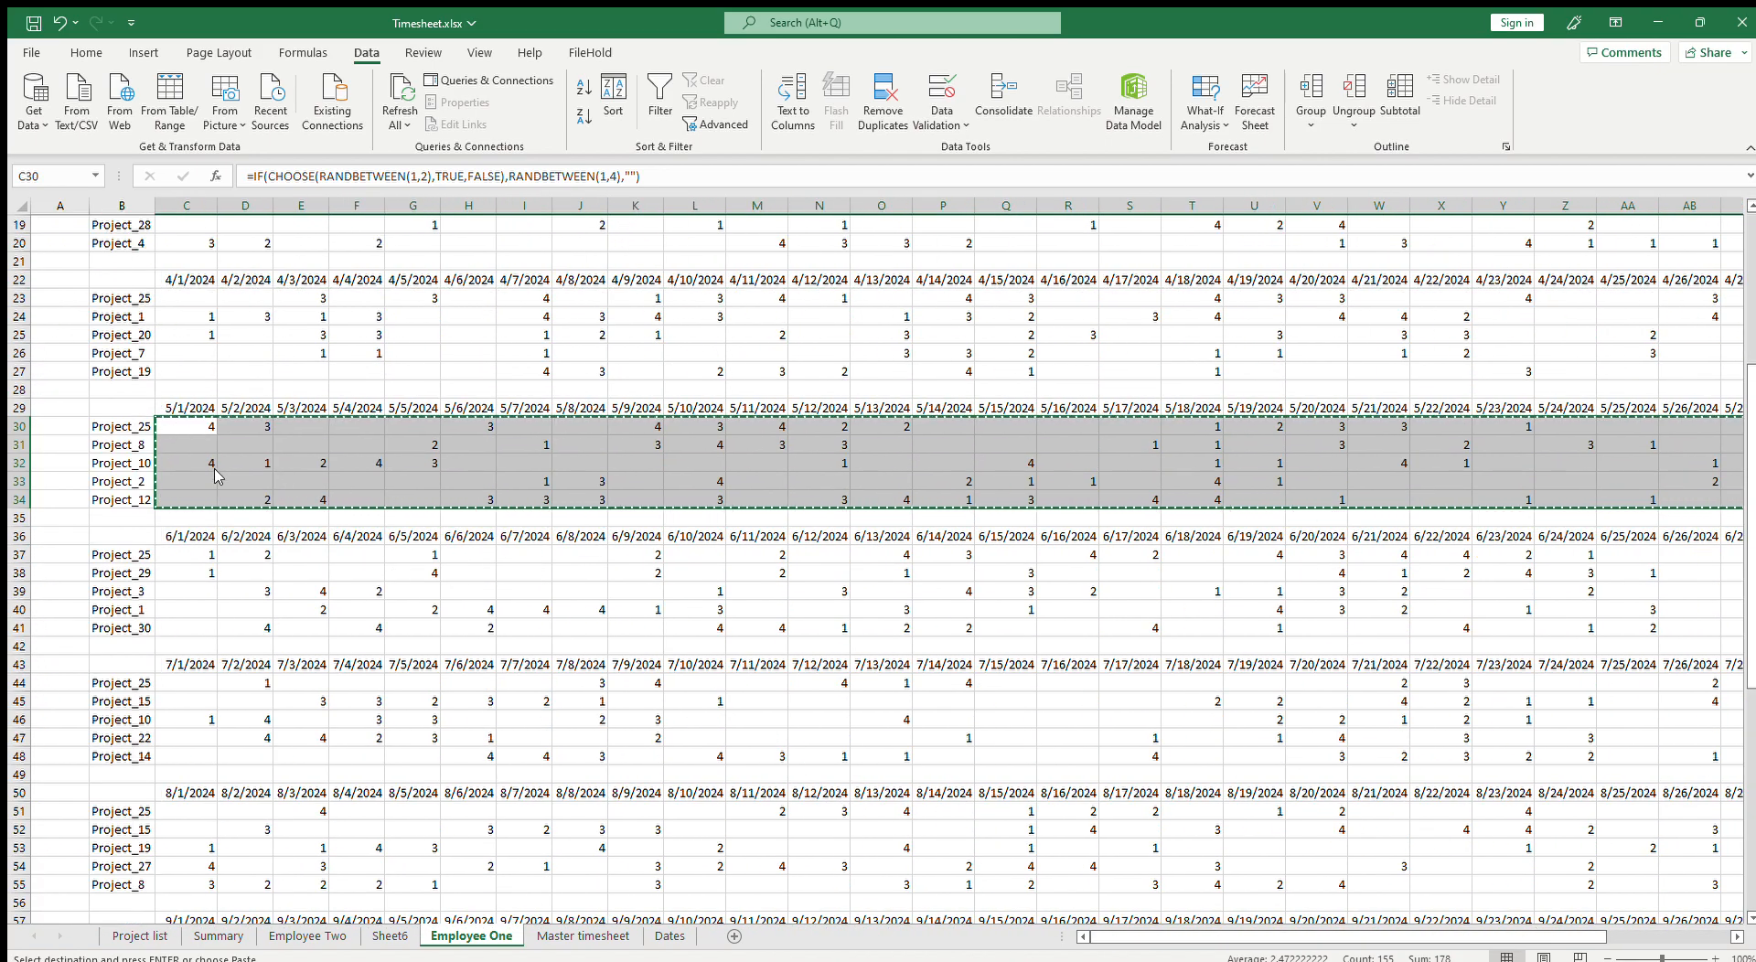
right_click(196, 450)
left_click(246, 524)
Step: Copy the June hours block C37:AF41 and paste it back in place as values only
scroll(317, 587, "down", 3)
left_click_drag(188, 390, 1571, 465)
key("ctrl+c")
left_click_drag(1367, 944, 1046, 911)
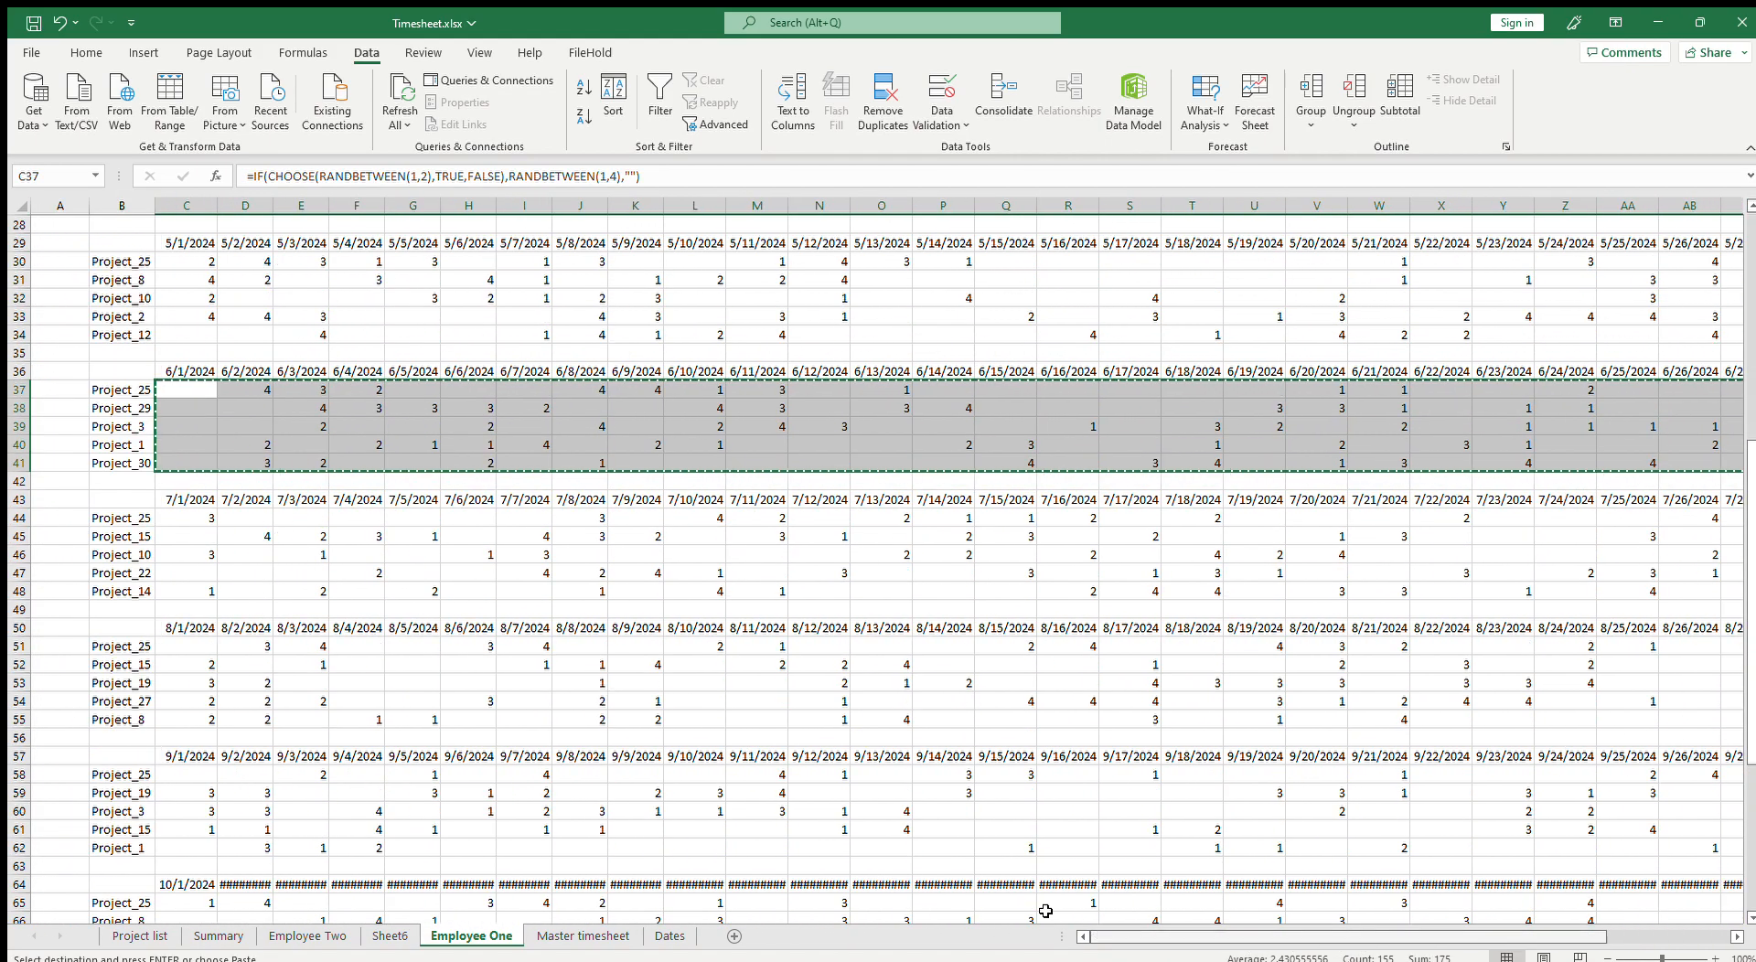
Step: Copy the July hours block C44:AG48 and paste it back in place as values only
scroll(271, 476, "down", 3)
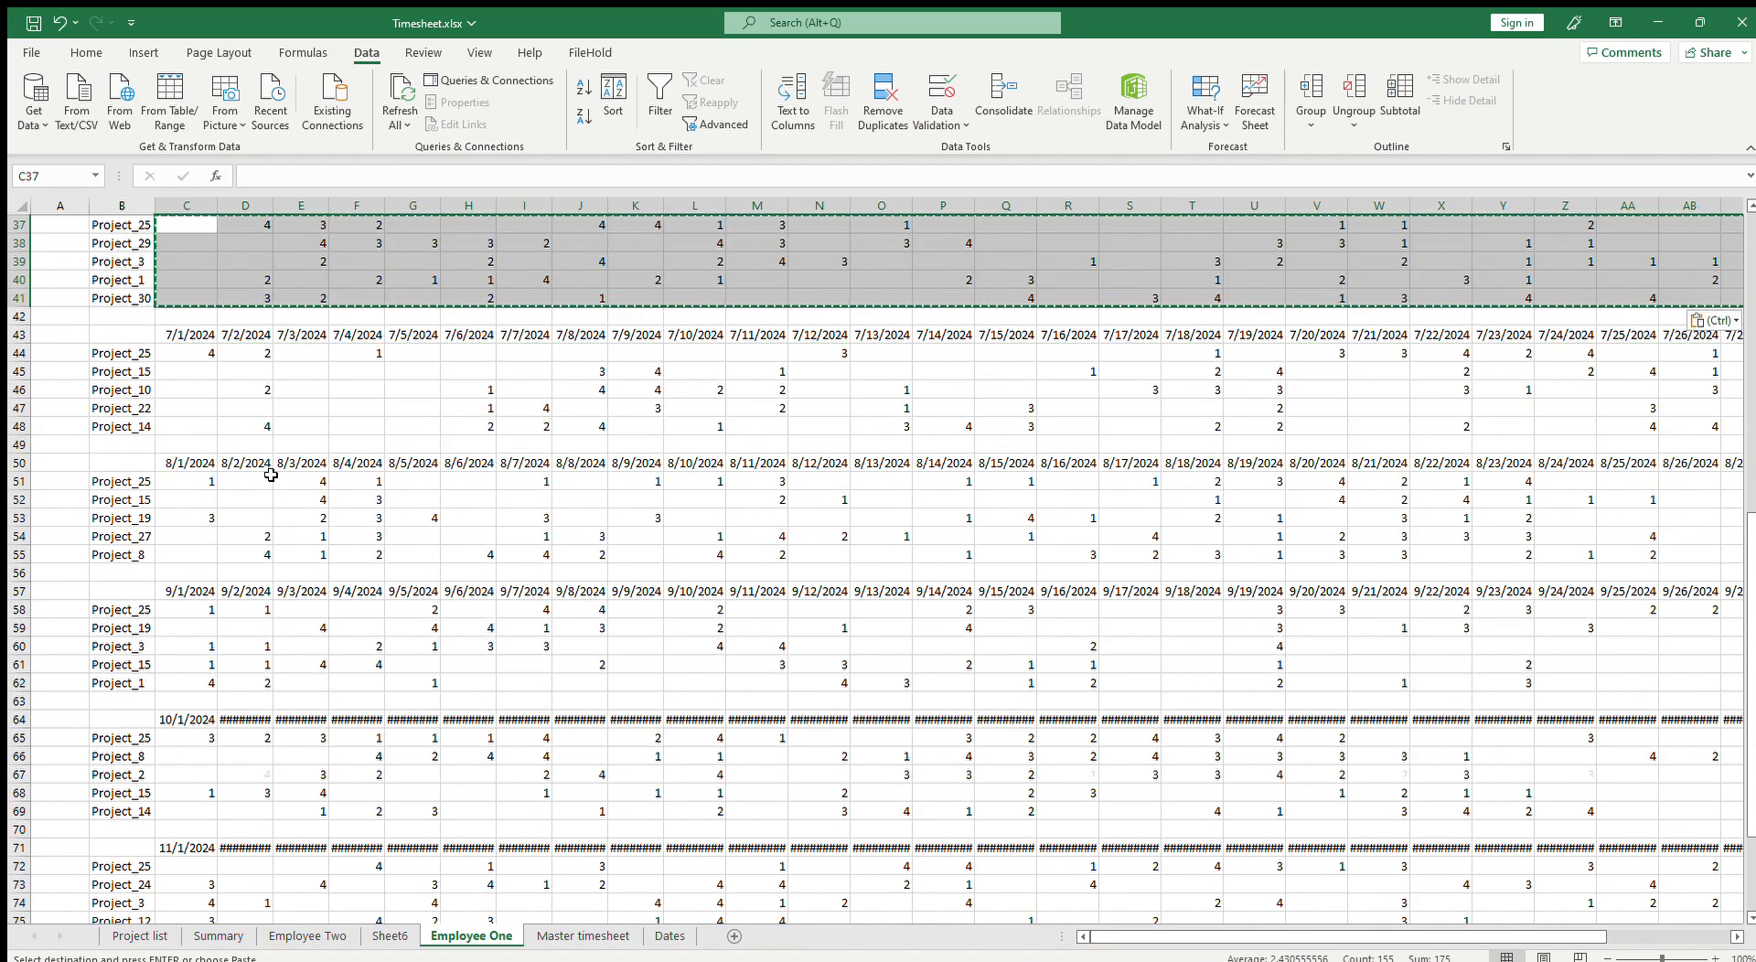
left_click_drag(198, 352, 1621, 439)
key("ctrl+c")
left_click_drag(1473, 937, 410, 511)
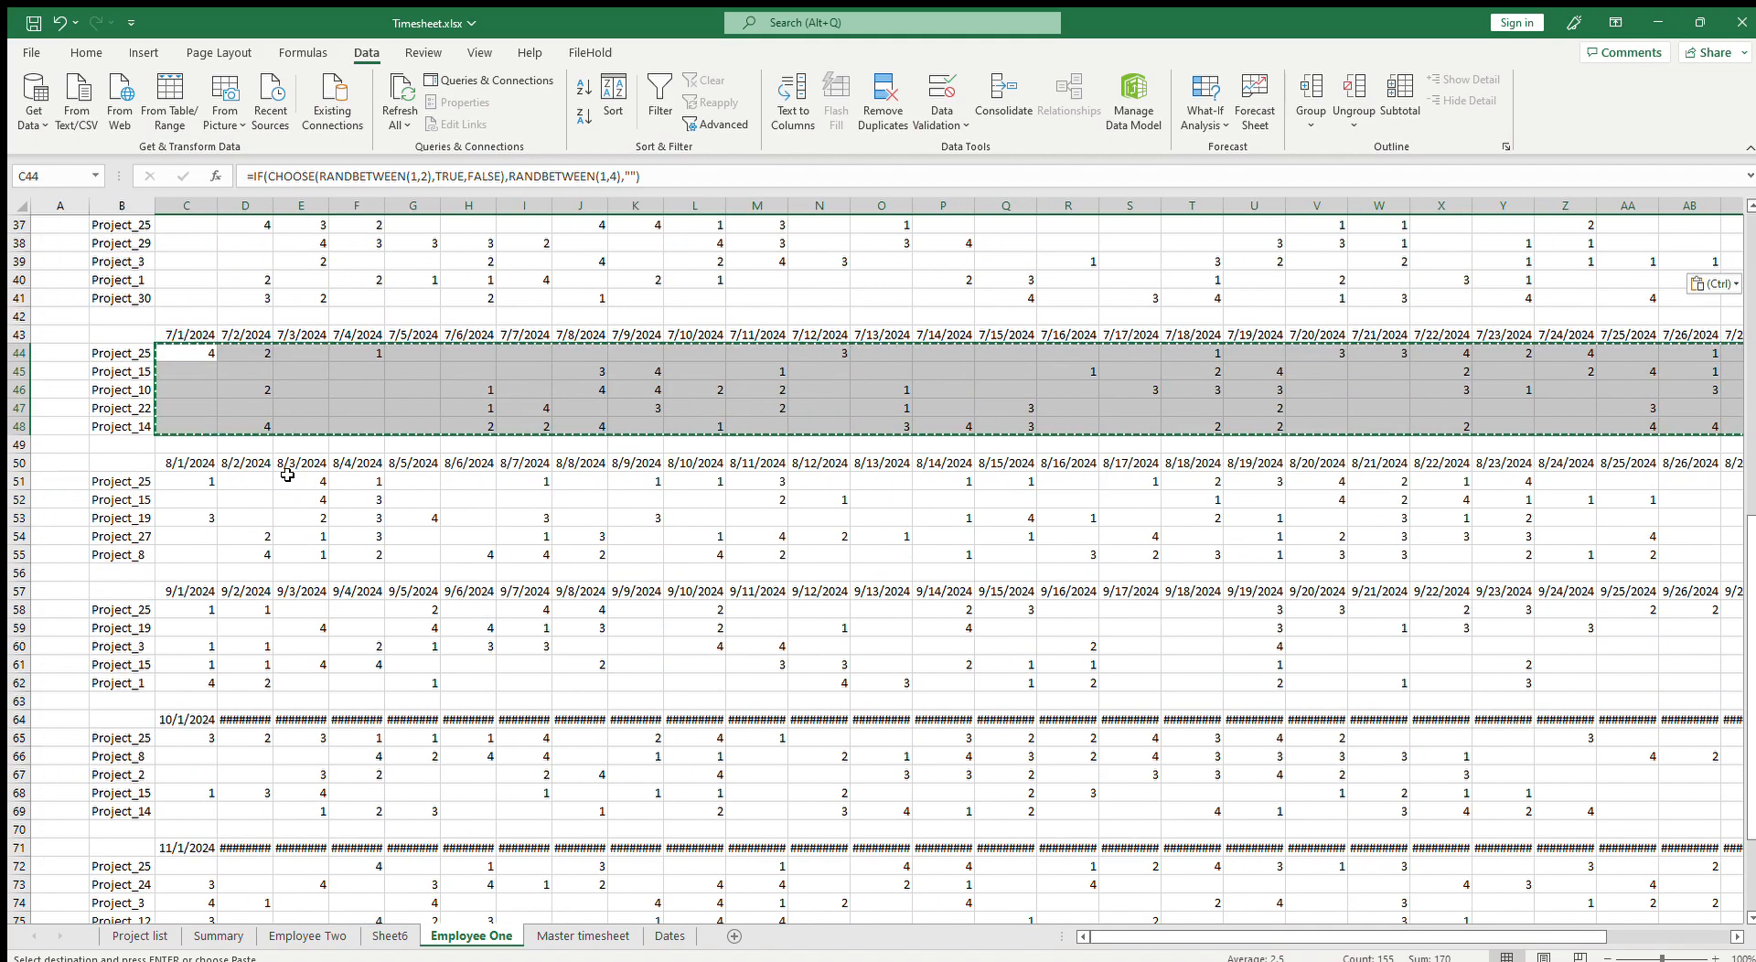
Step: Copy the August hours block C51:AG55 and paste it back in place as values only
scroll(288, 475, "down", 3)
left_click_drag(194, 317, 1637, 395)
left_click_drag(1403, 936, 1255, 933)
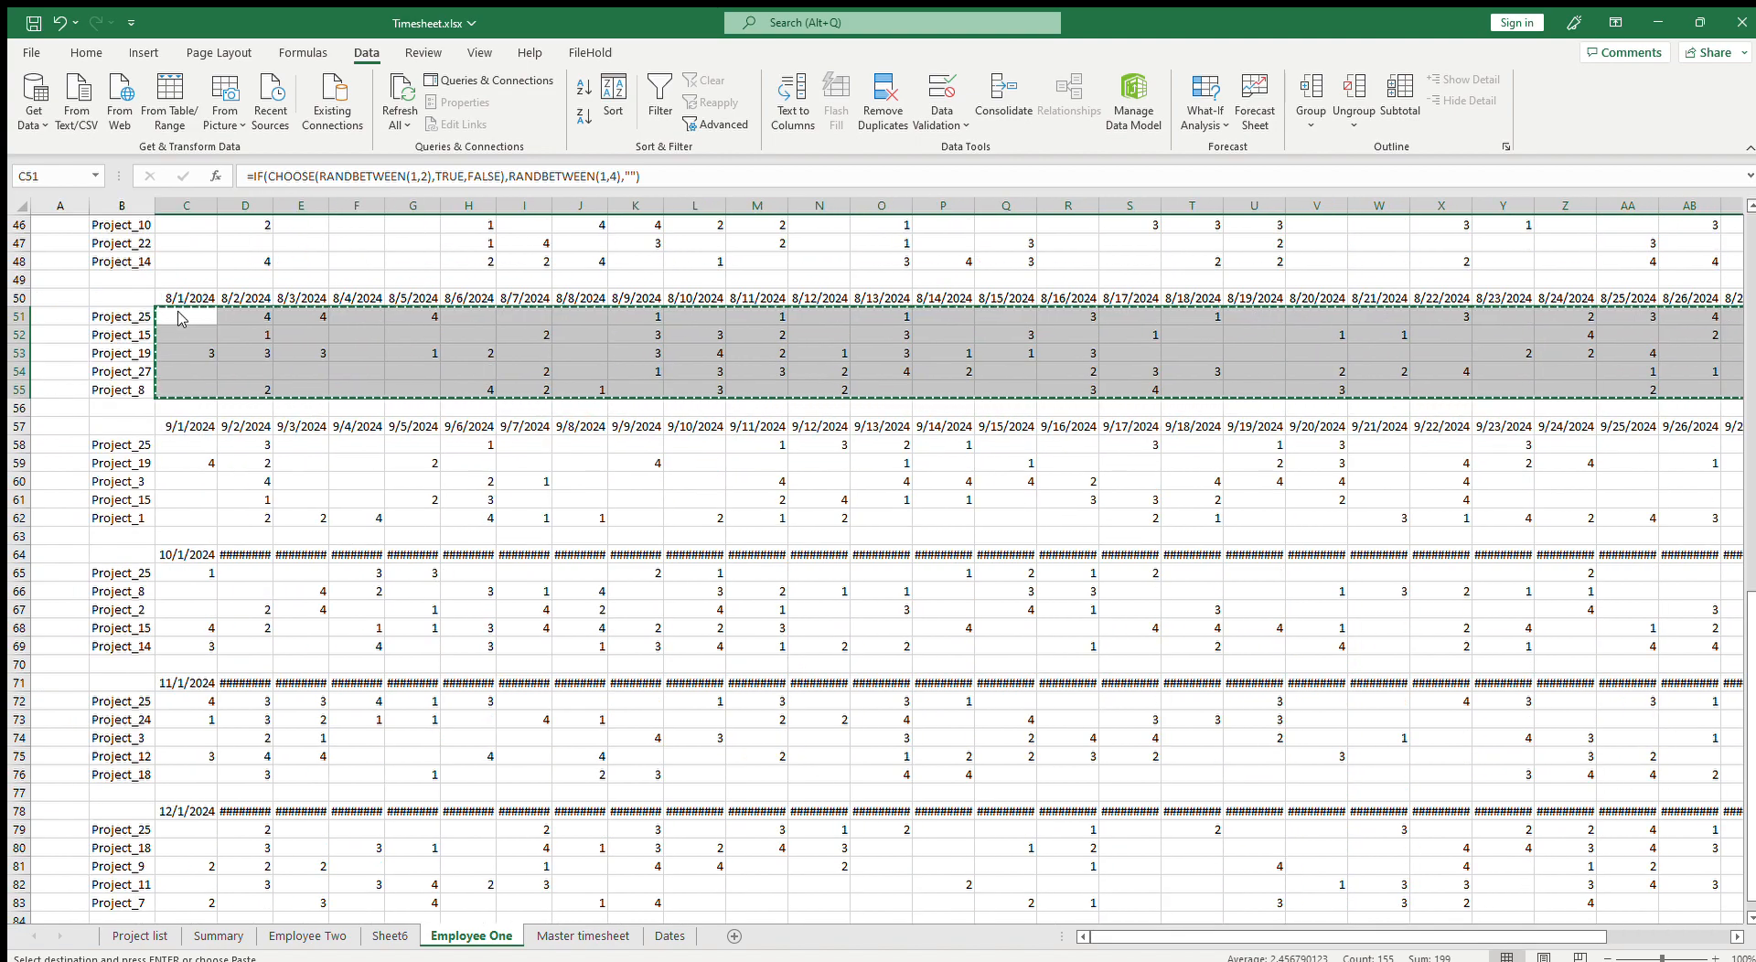
scroll(266, 442, "down", 2)
left_click(135, 373)
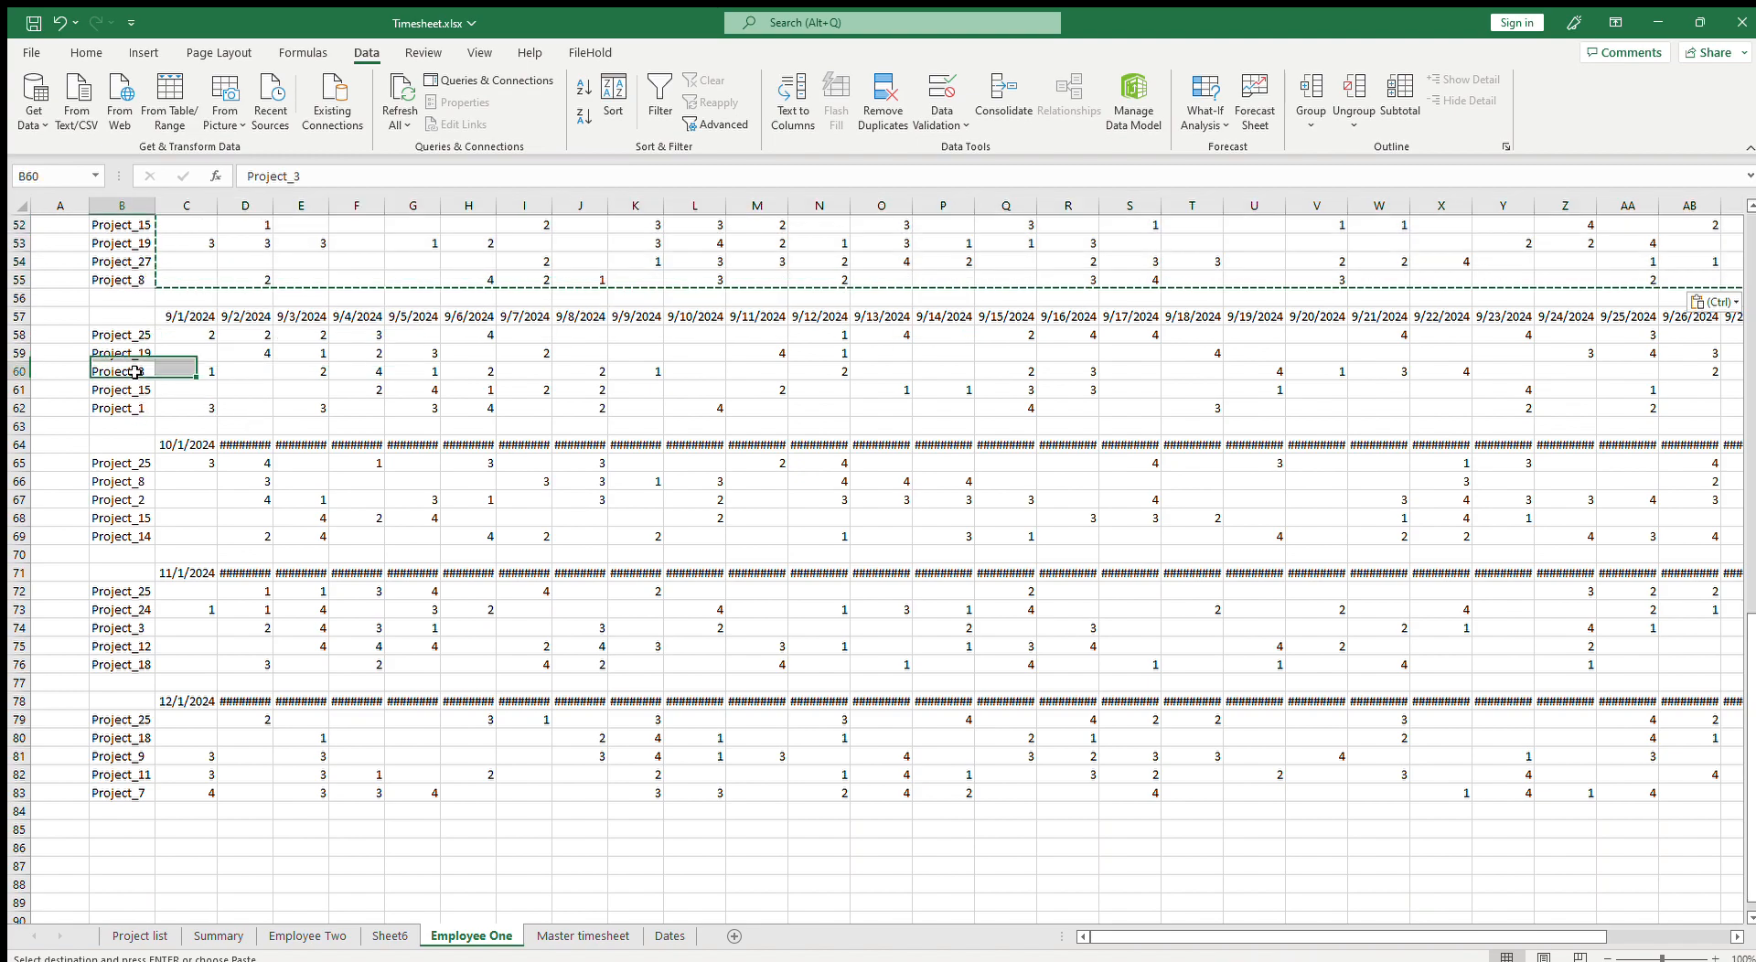
Step: Copy the September and October hours blocks and paste each back in place as values only
left_click_drag(183, 334, 1541, 413)
scroll(1499, 859, "left", 3)
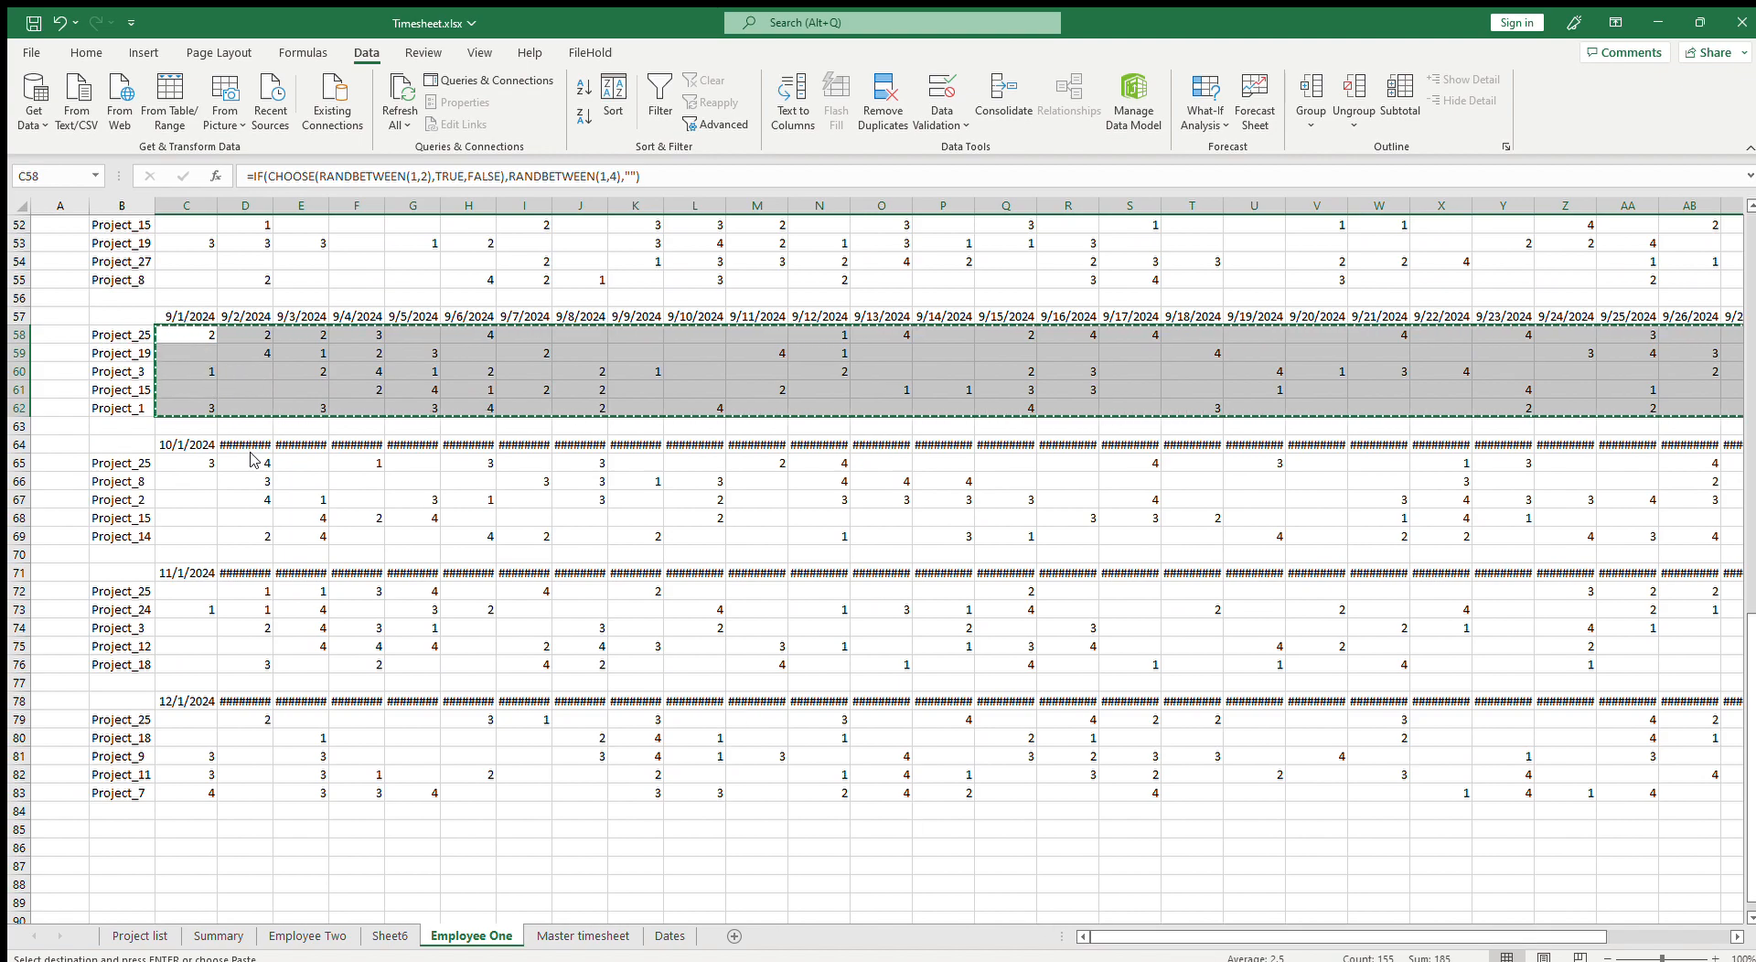
left_click_drag(206, 460, 1518, 531)
key("ctrl+c")
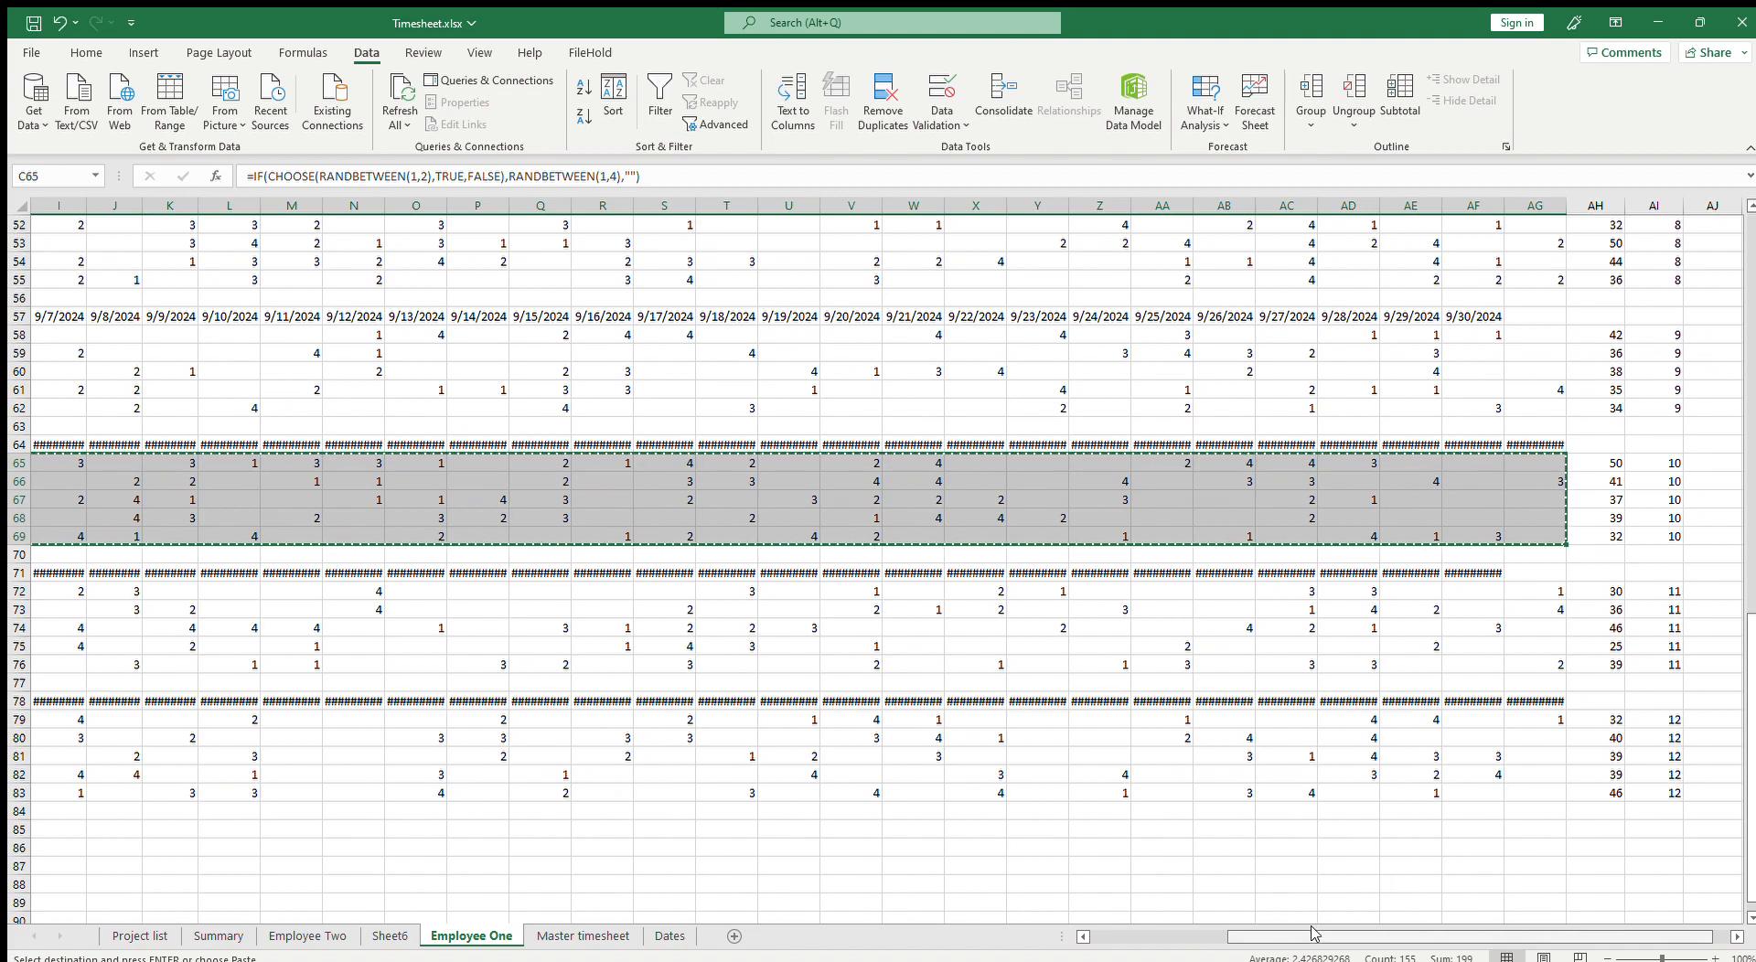
scroll(1390, 936, "left", 3)
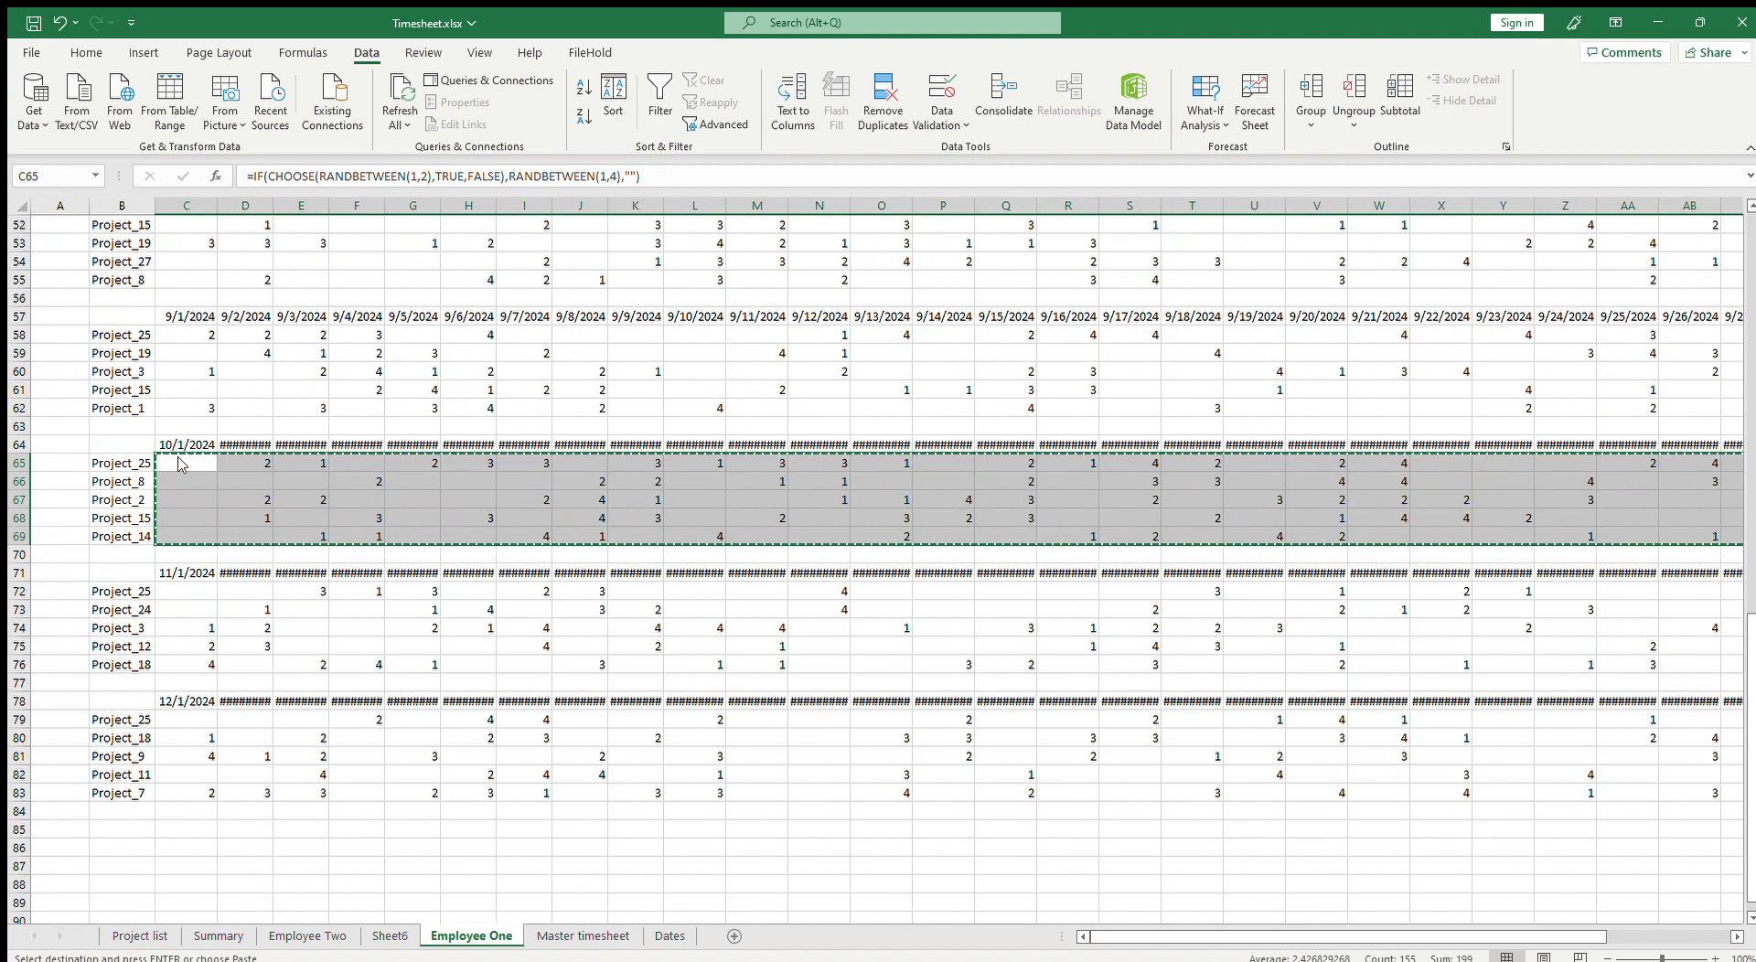
Step: Copy the November hours block C72:AF76 and paste it back in place as values only
scroll(285, 519, "down", 4)
left_click_drag(183, 371, 1610, 446)
key("ctrl+c")
left_click_drag(1388, 937, 992, 920)
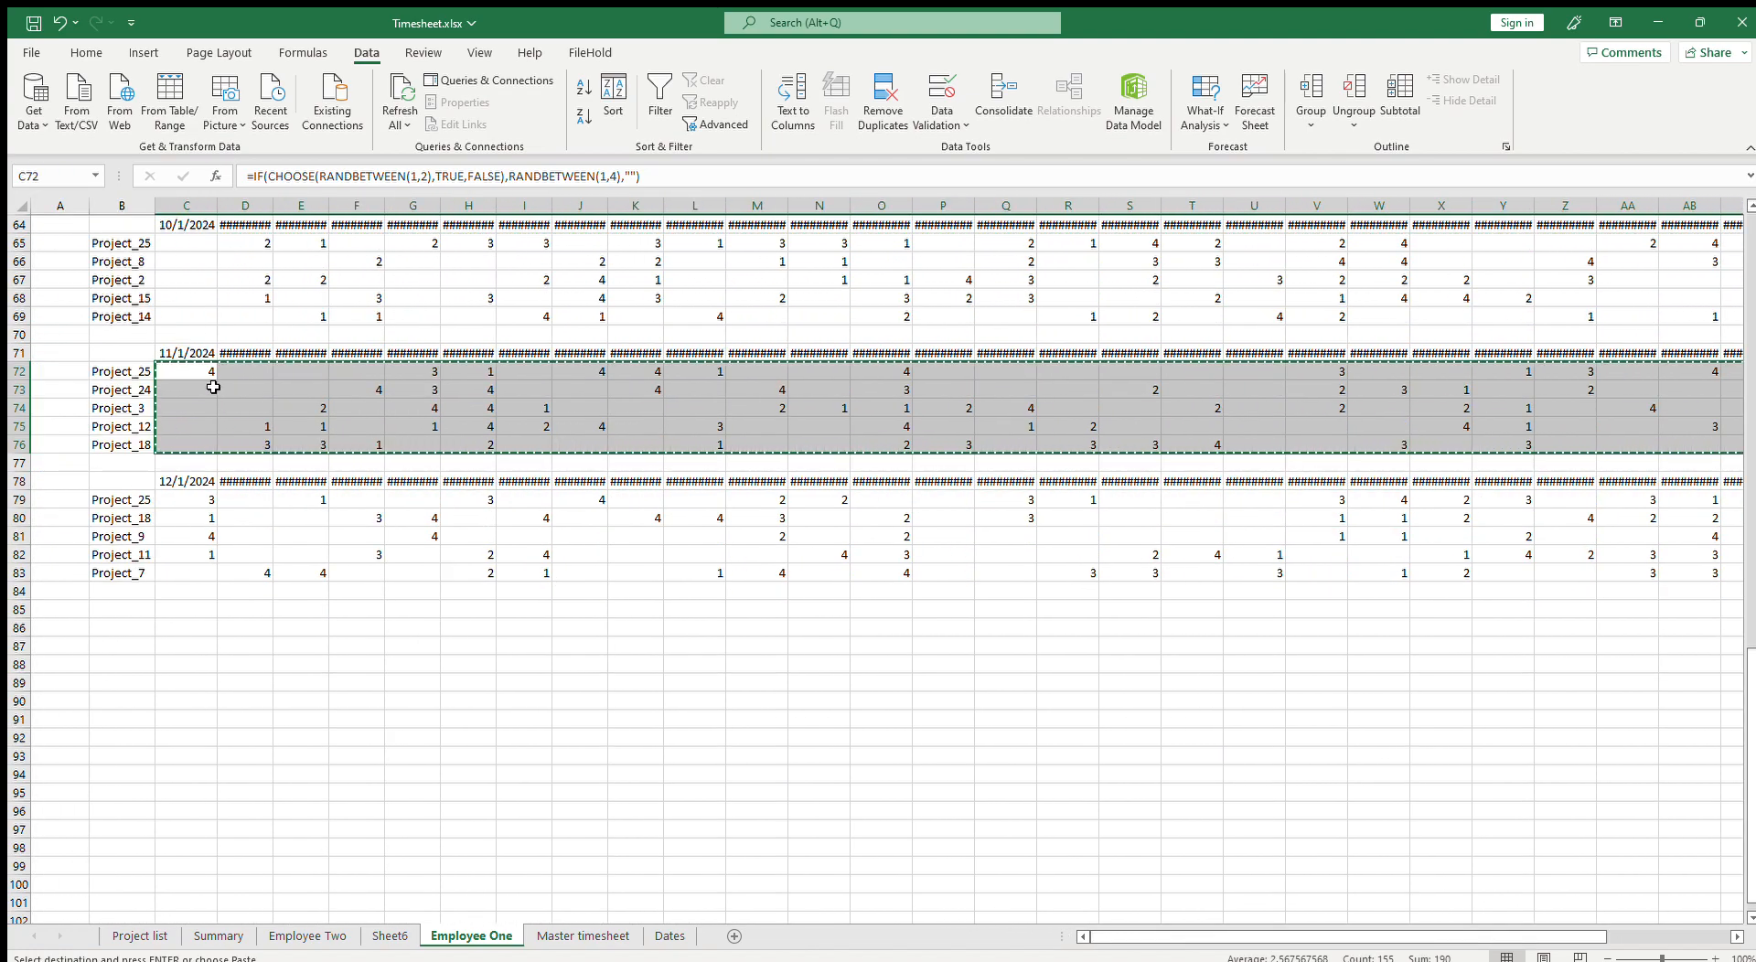
Step: Copy the December hours block C79:AG83 and paste it back in place as values only
left_click_drag(197, 500, 1570, 564)
key("ctrl+c")
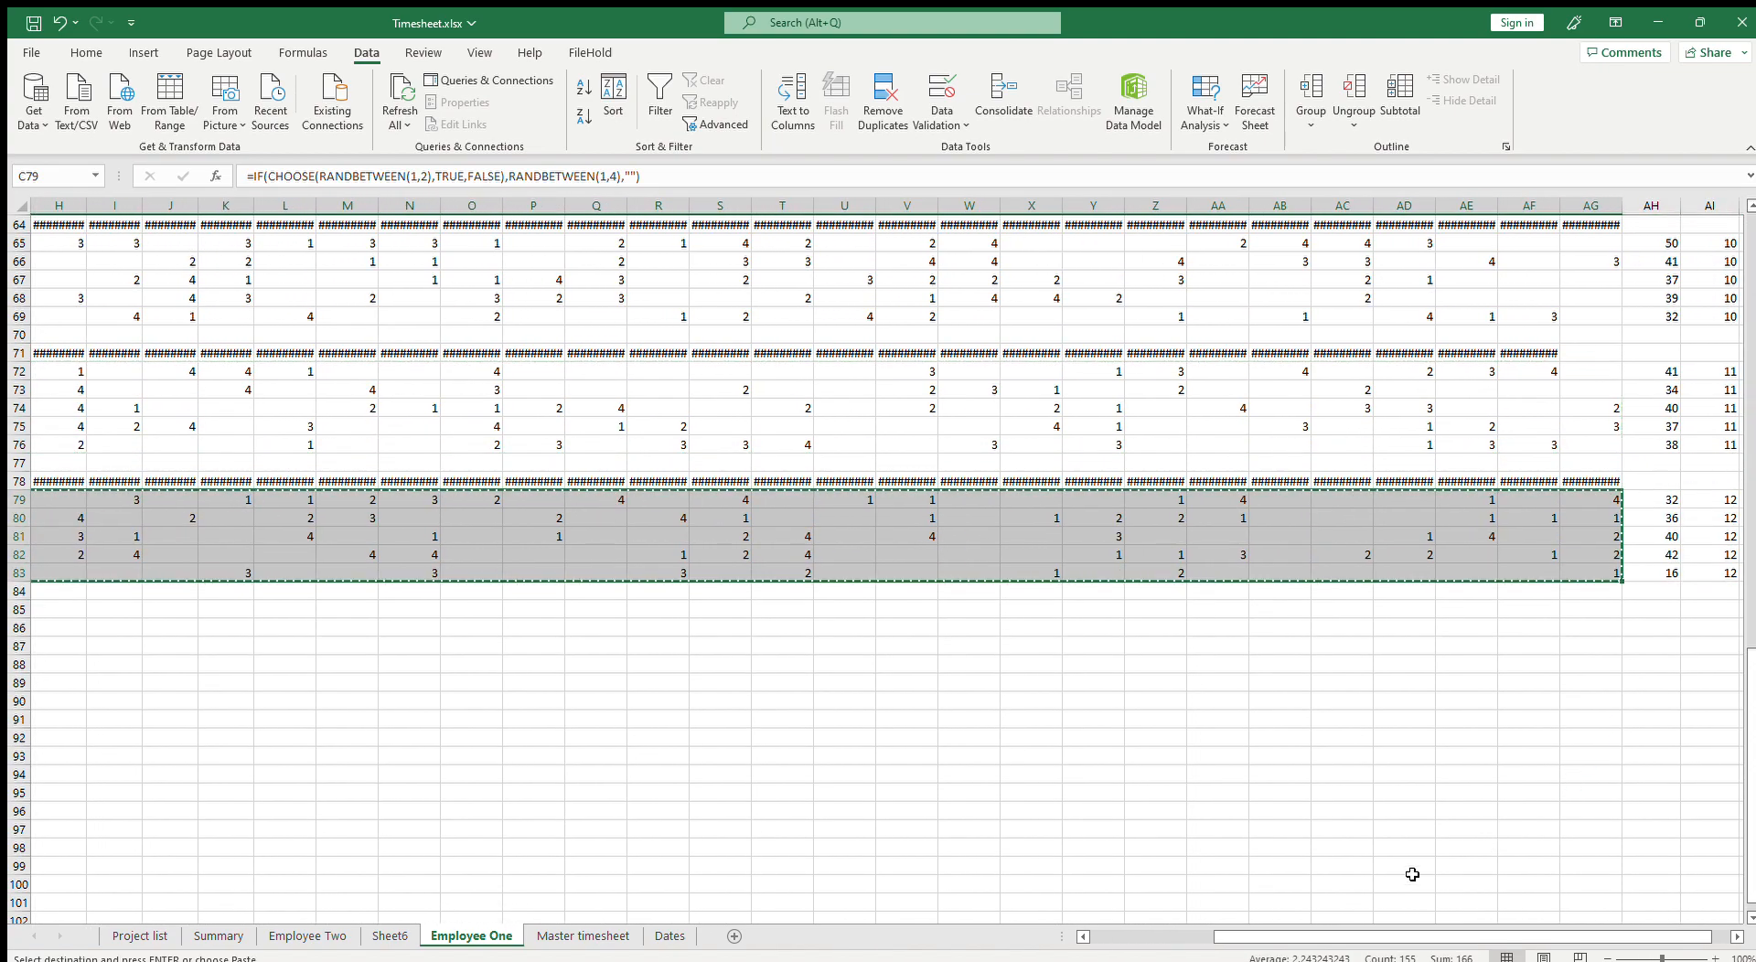
left_click_drag(1267, 943, 1143, 940)
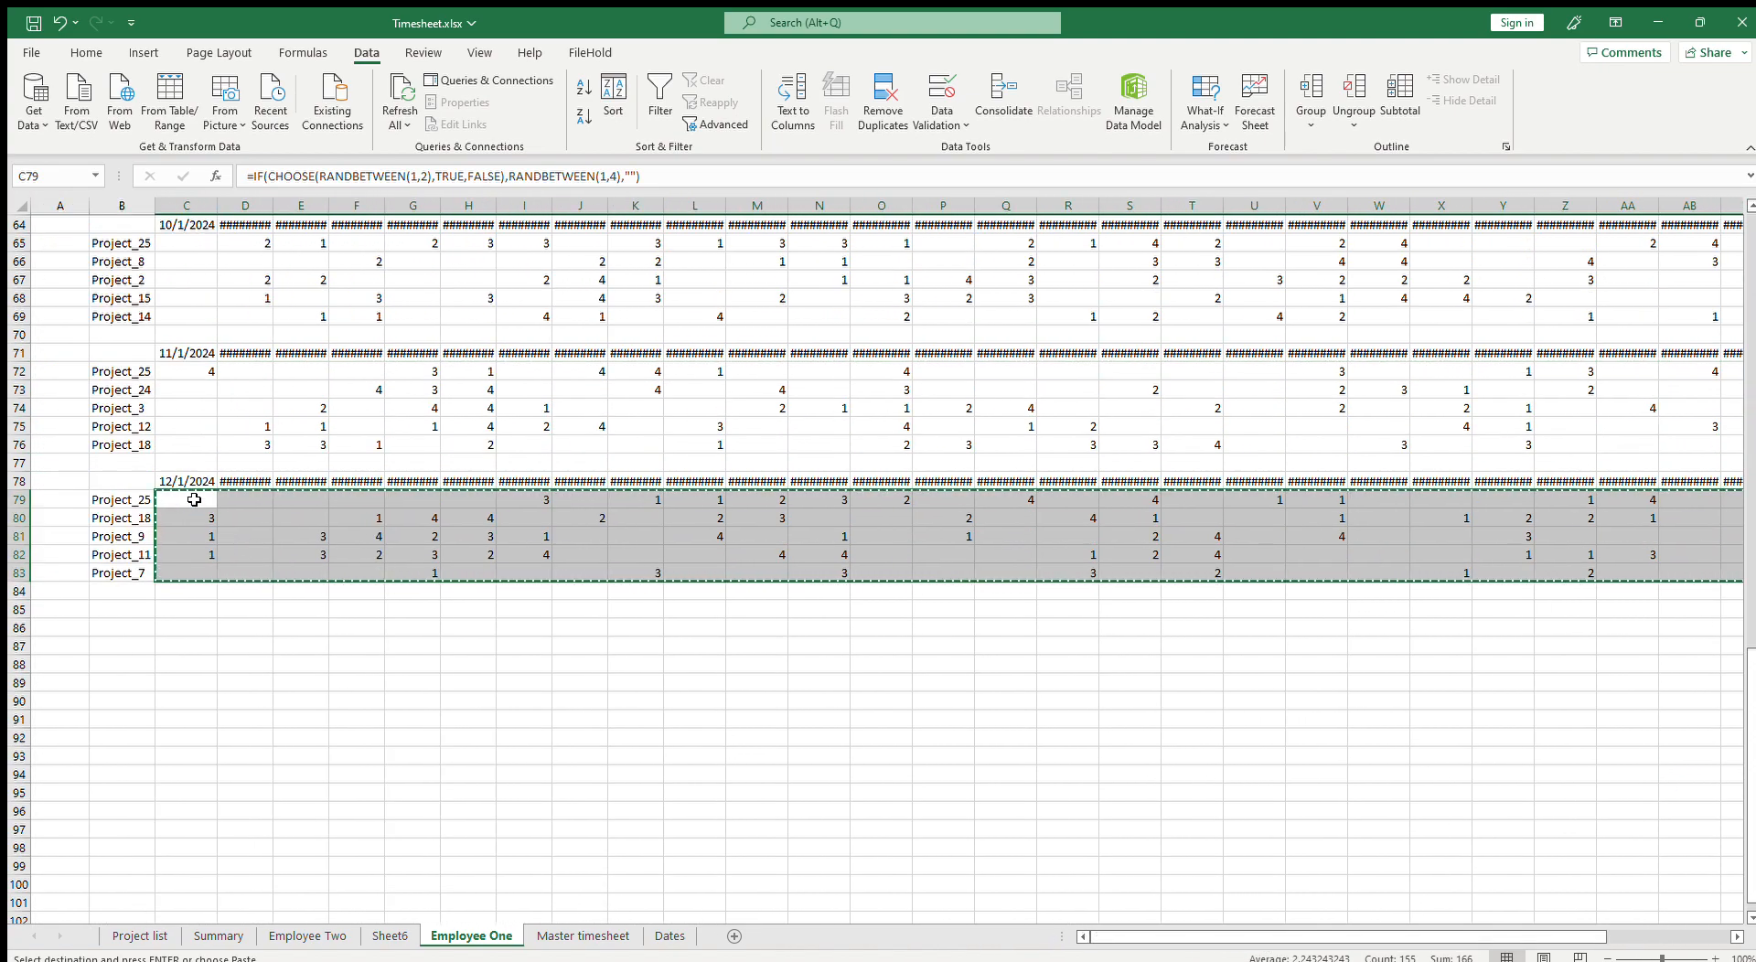
key("ctrl+v")
left_click(323, 533)
key("Escape")
Step: Inspect hour cells across the Employee One sheet to check they now hold static values instead of formulas
scroll(385, 540, "up", 20)
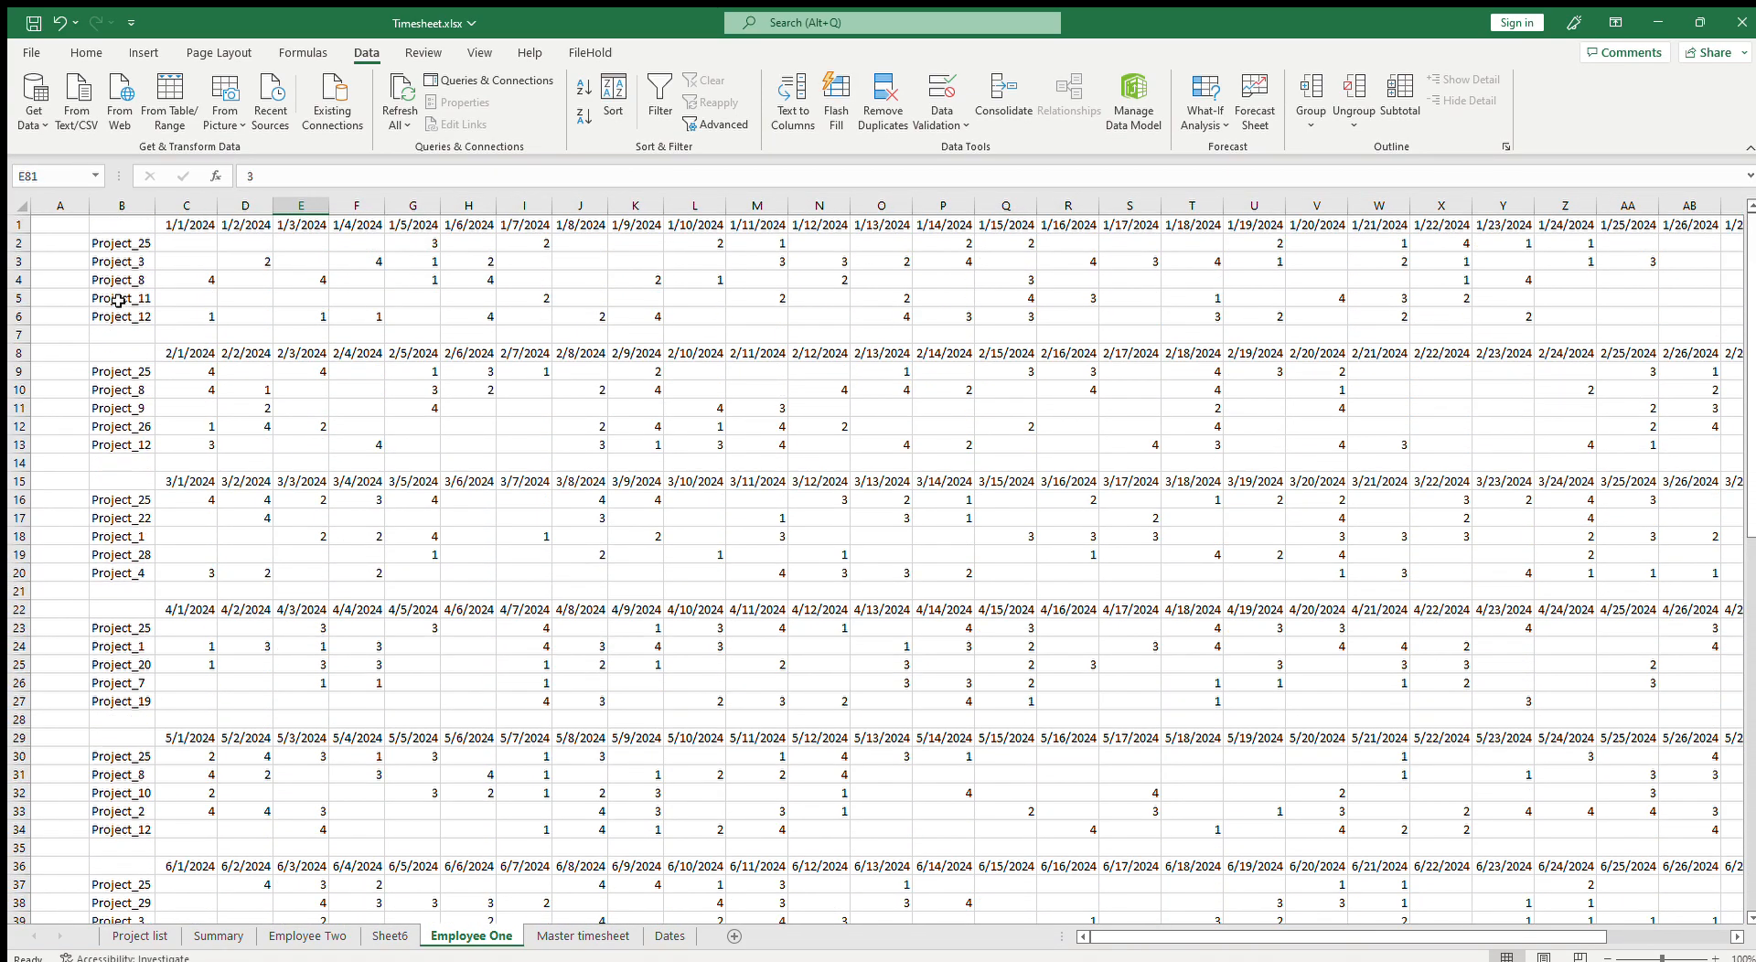
left_click(130, 302)
scroll(123, 509, "down", 18)
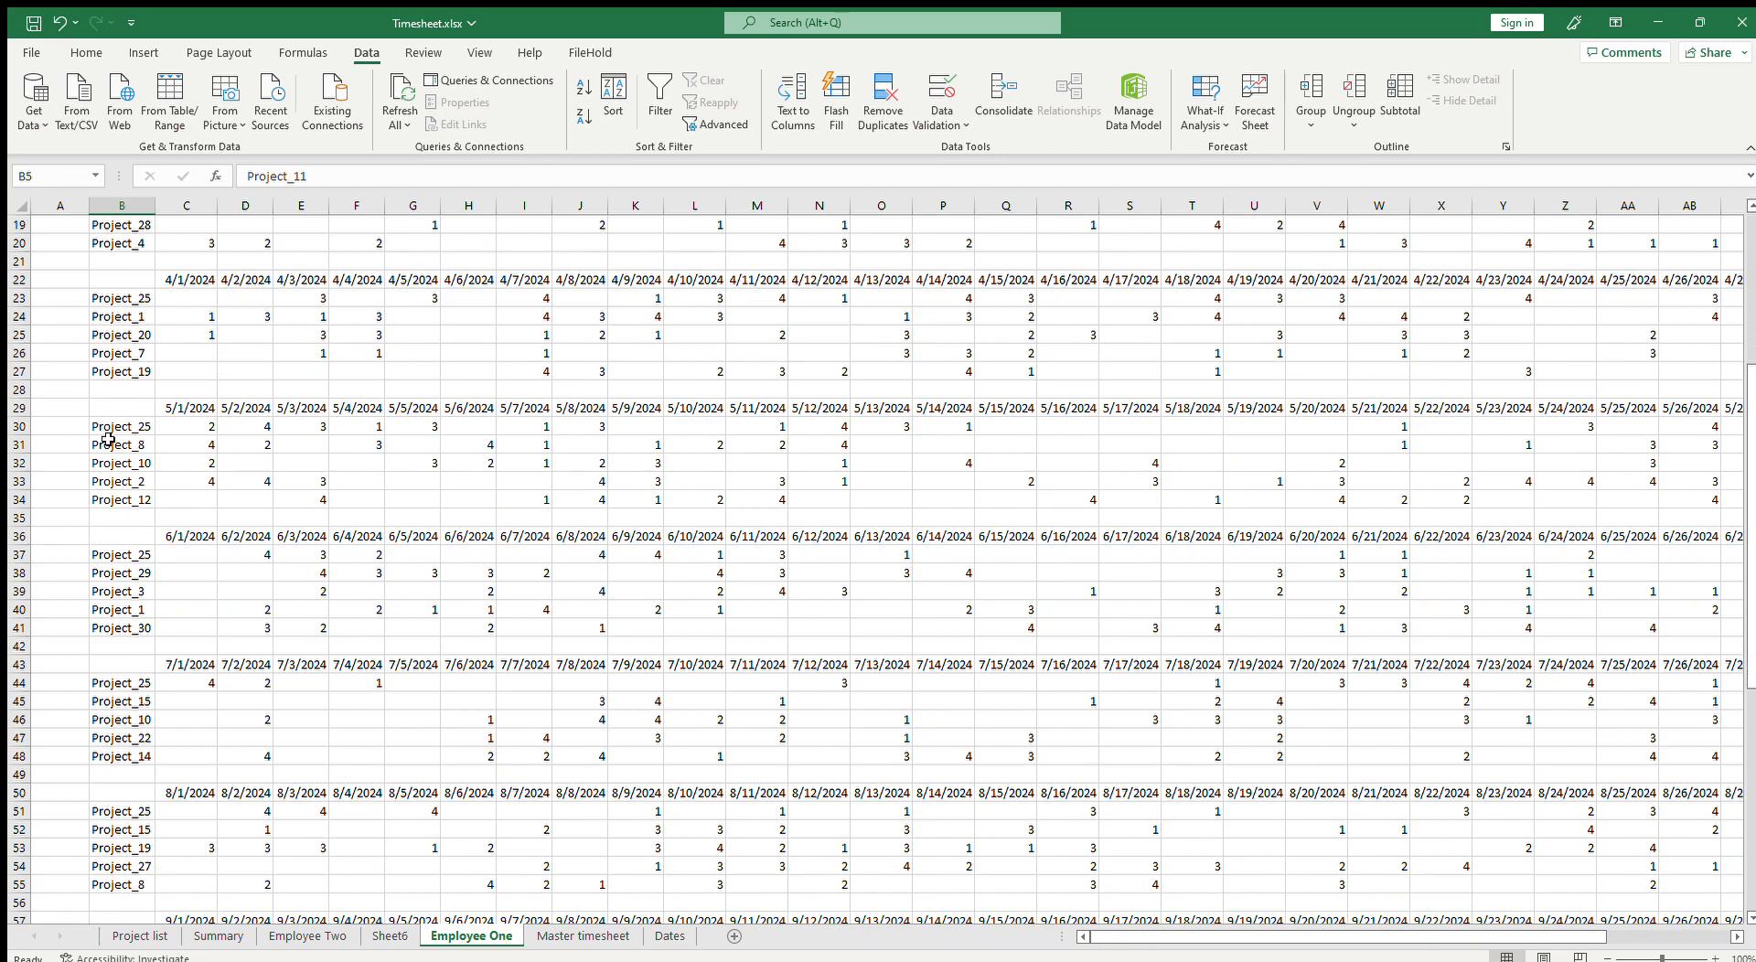
scroll(123, 508, "down", 6)
scroll(137, 394, "up", 5)
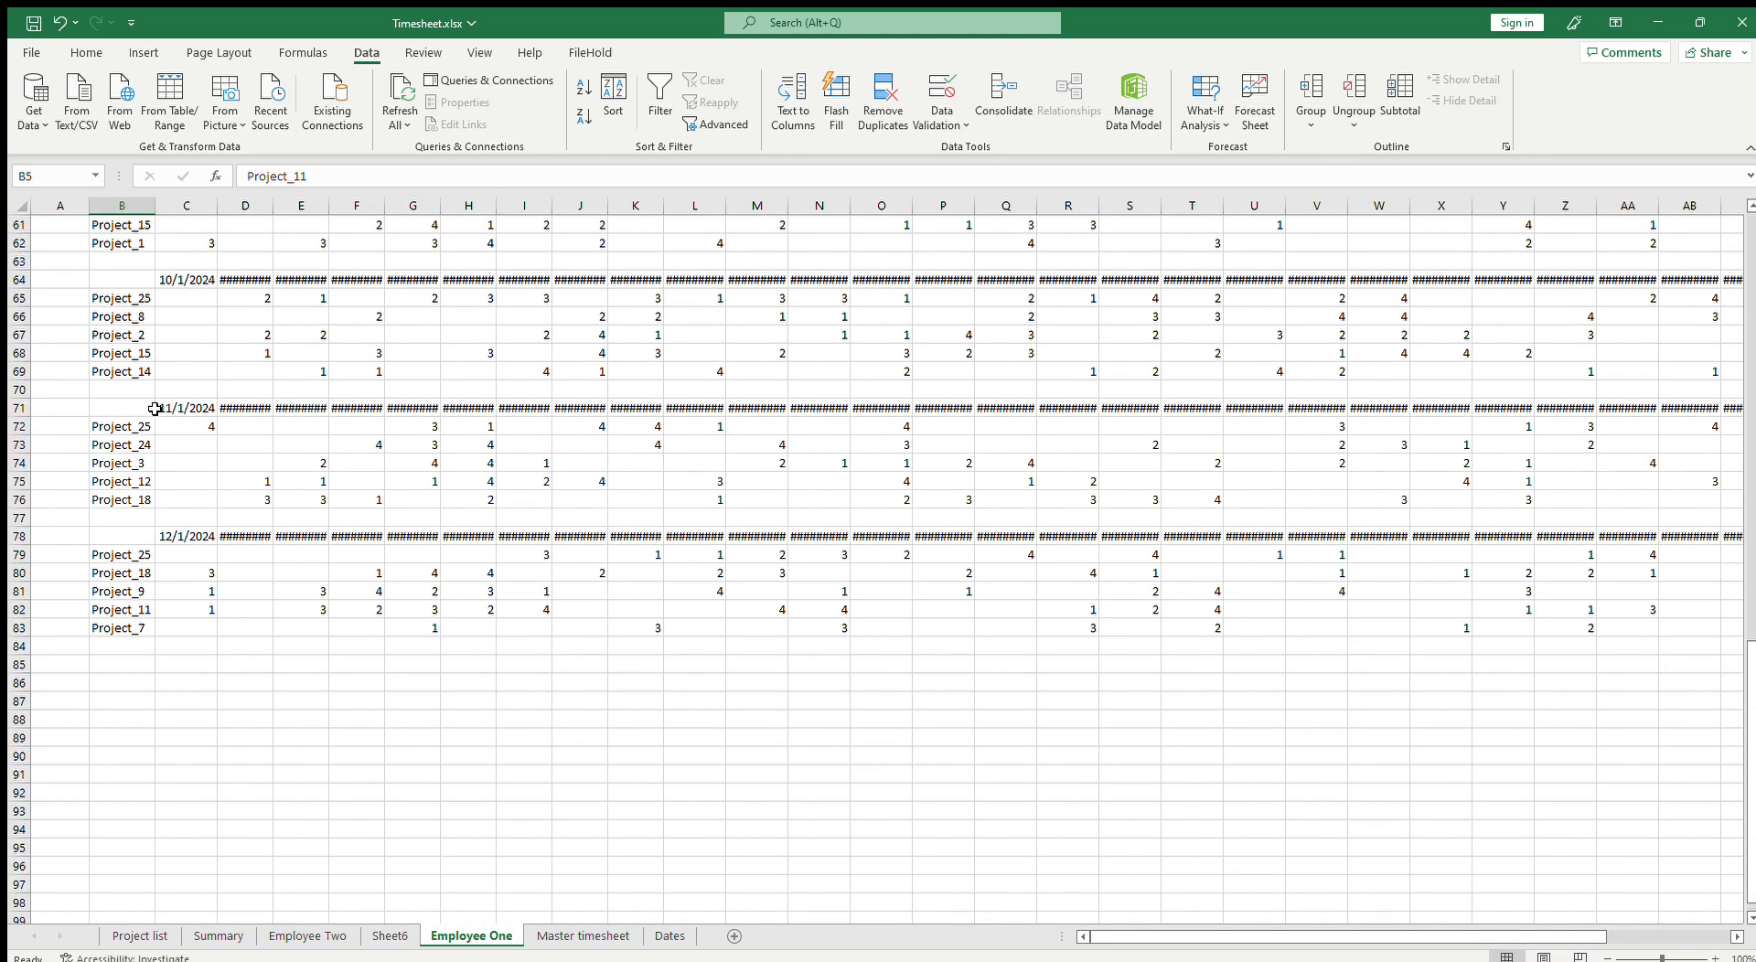
left_click(240, 355)
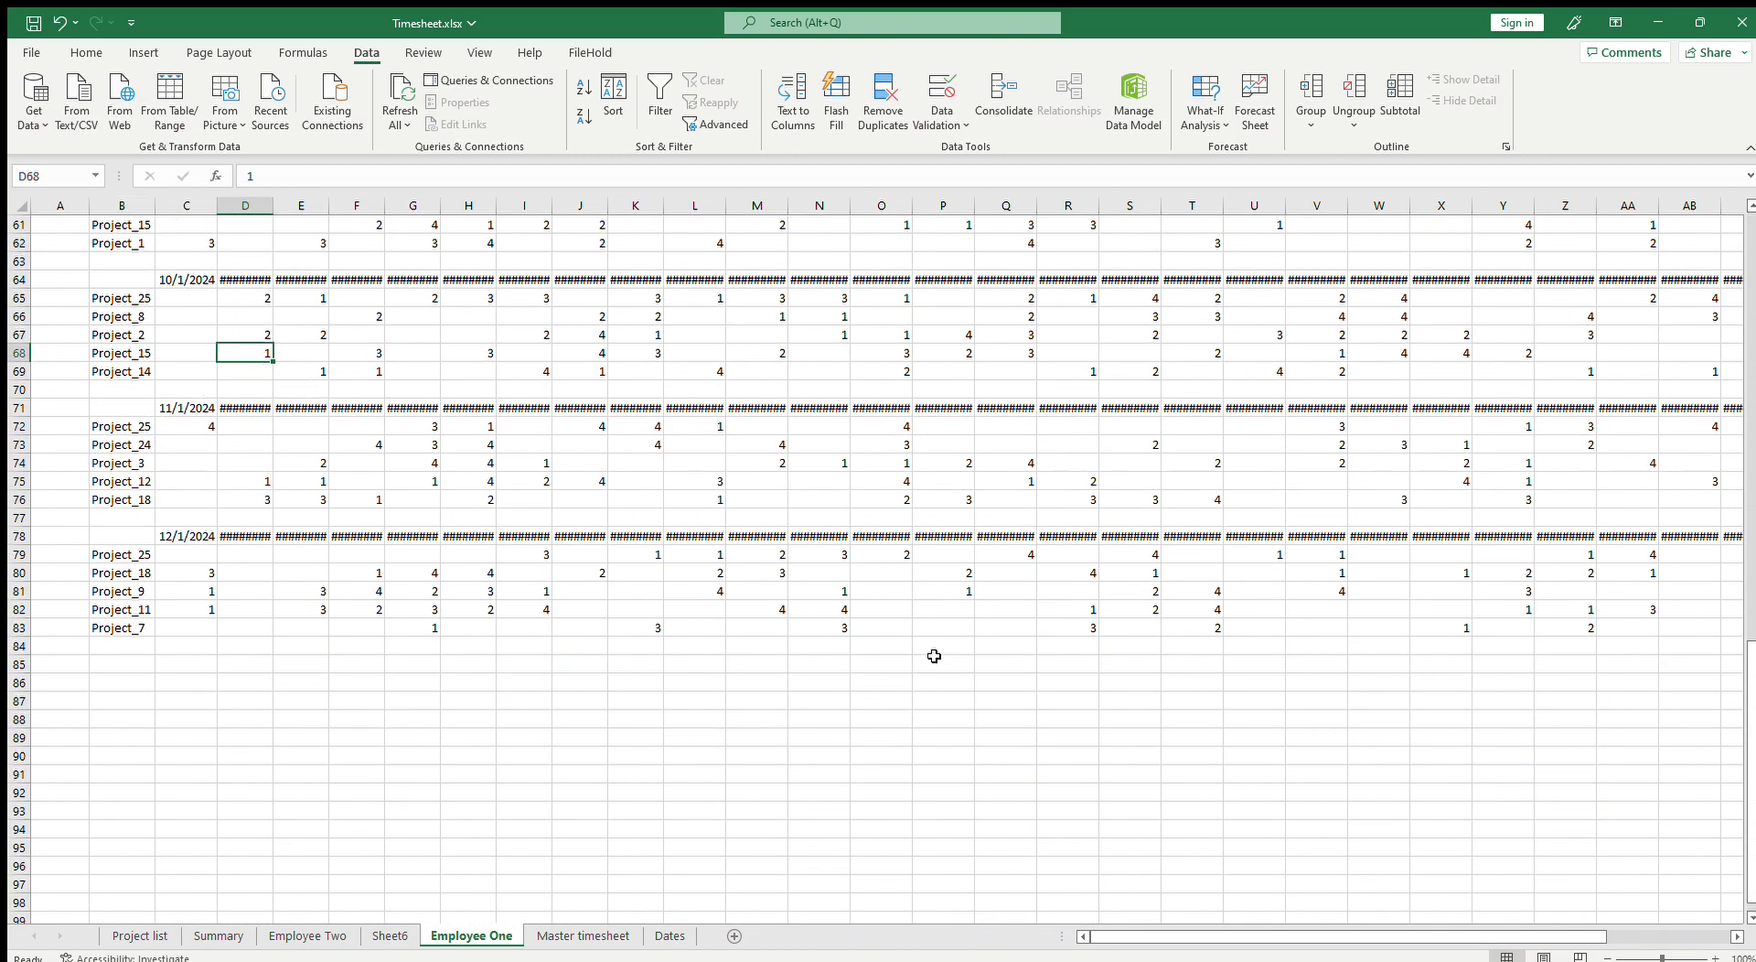
scroll(274, 719, "up", 2)
scroll(183, 711, "down", 2)
left_click_drag(126, 627, 117, 266)
left_click(232, 277)
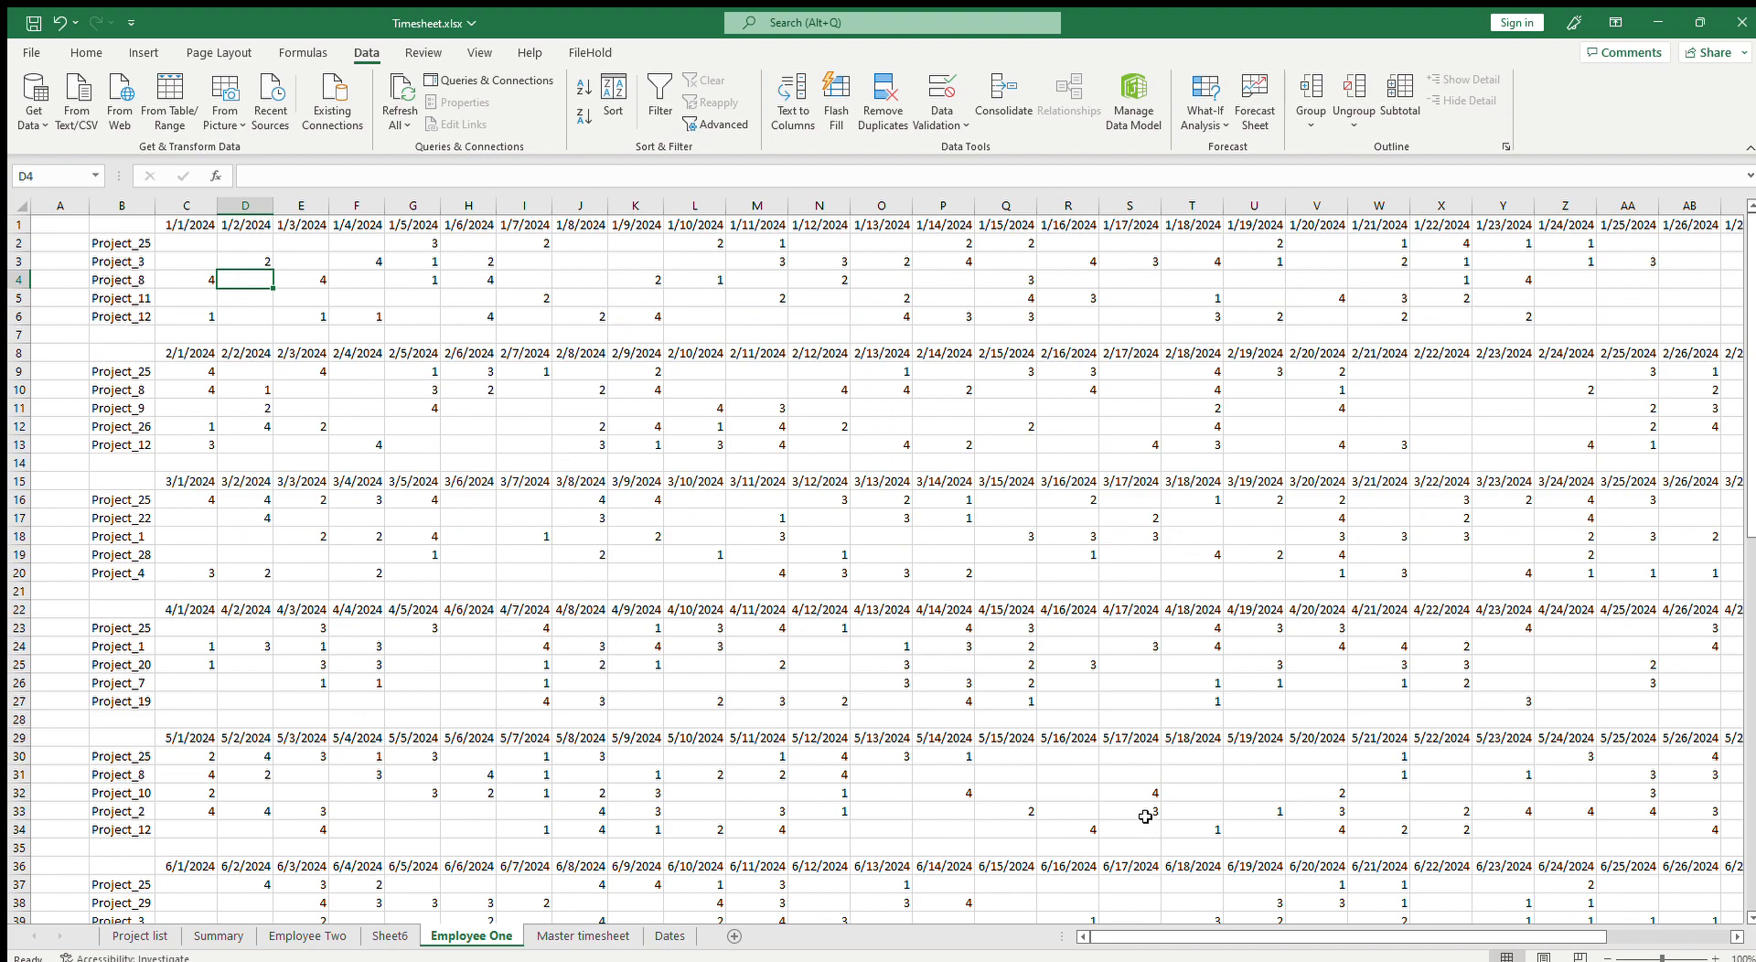
left_click(134, 292)
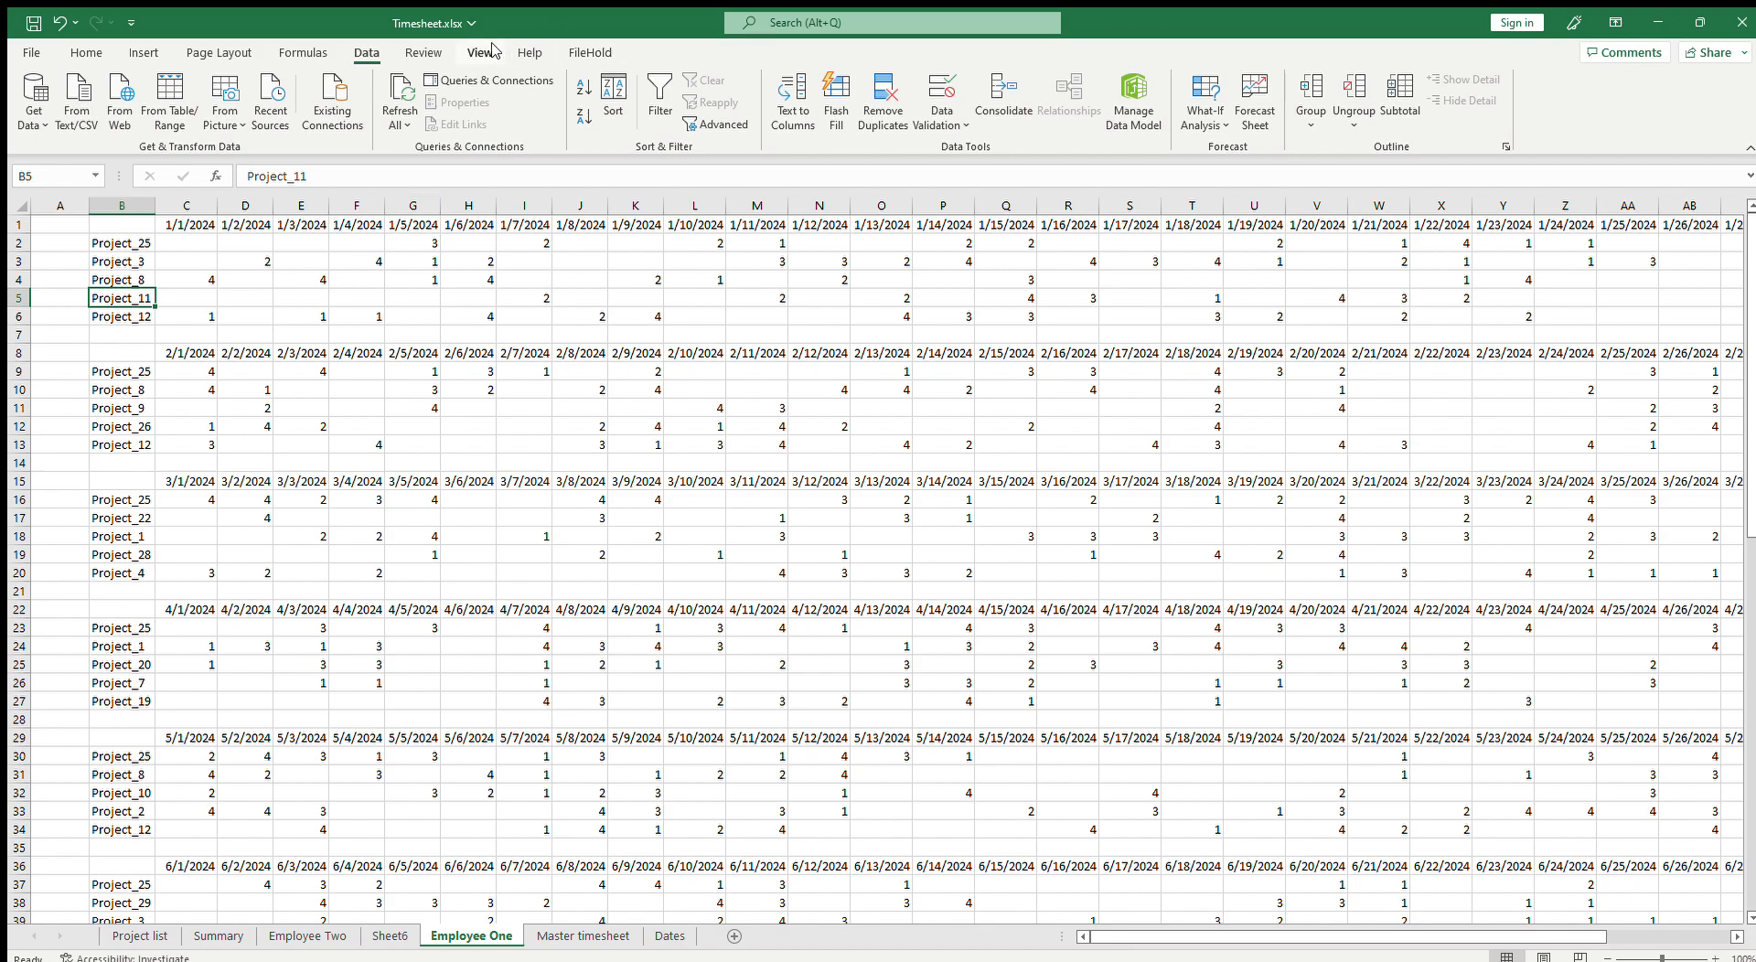
left_click(727, 127)
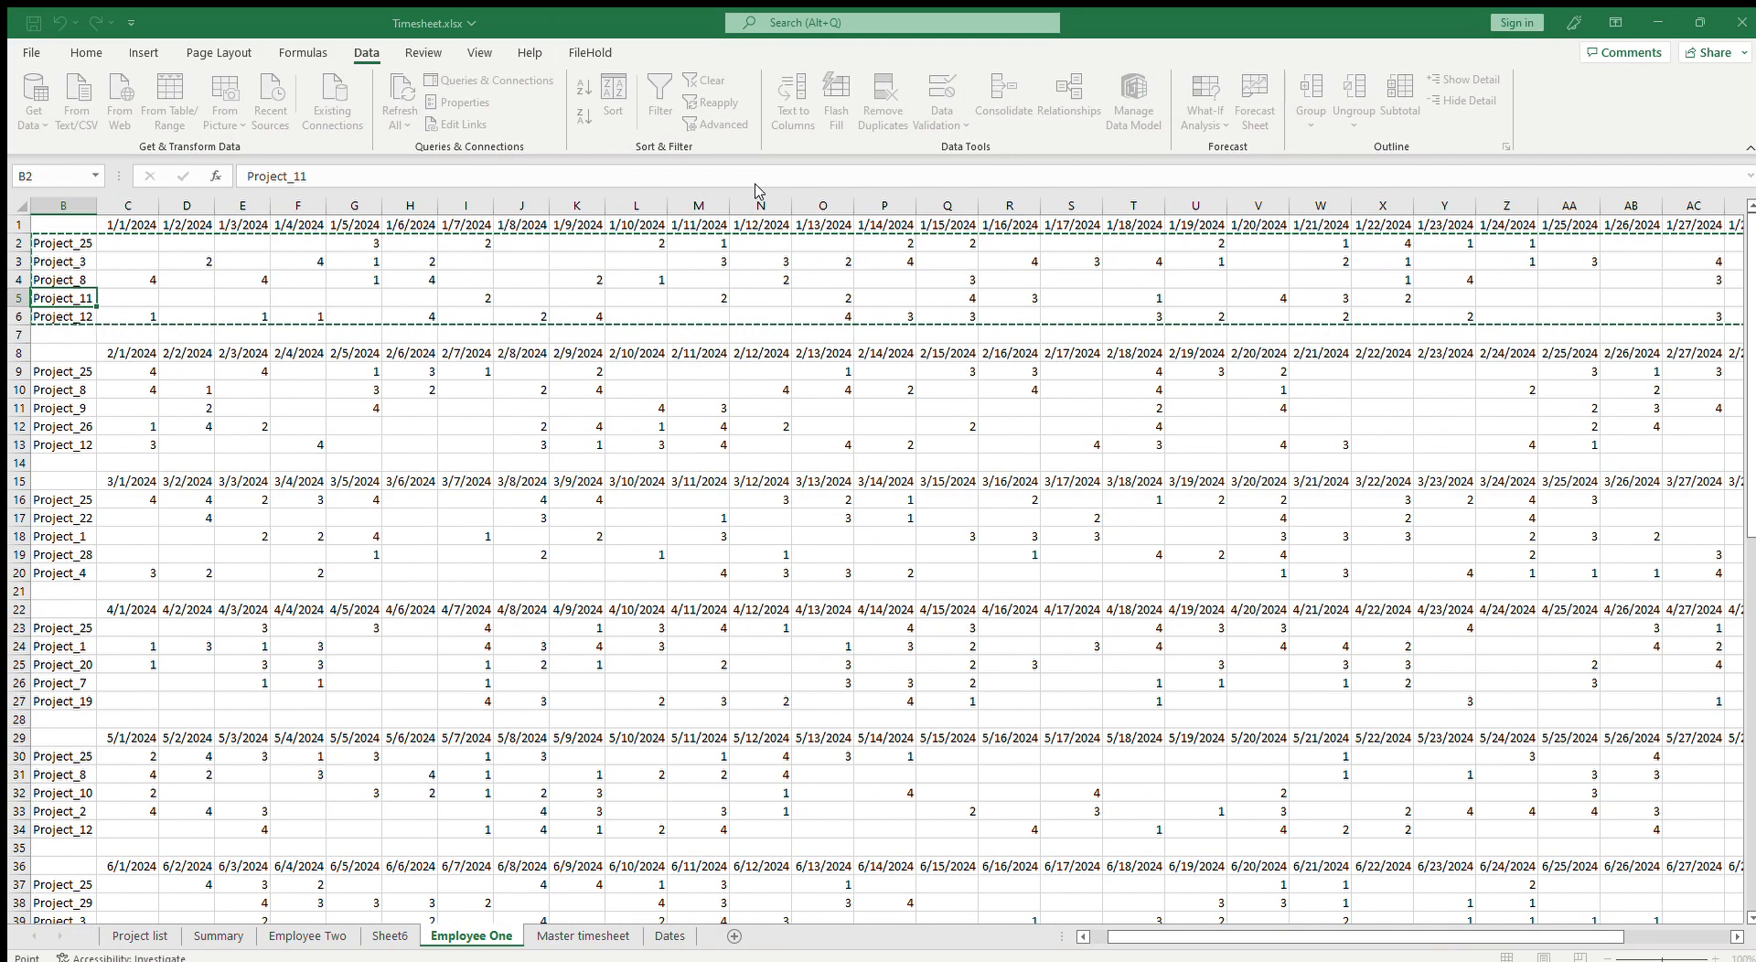
left_click_drag(1163, 935, 1149, 935)
left_click(128, 206)
left_click(797, 433)
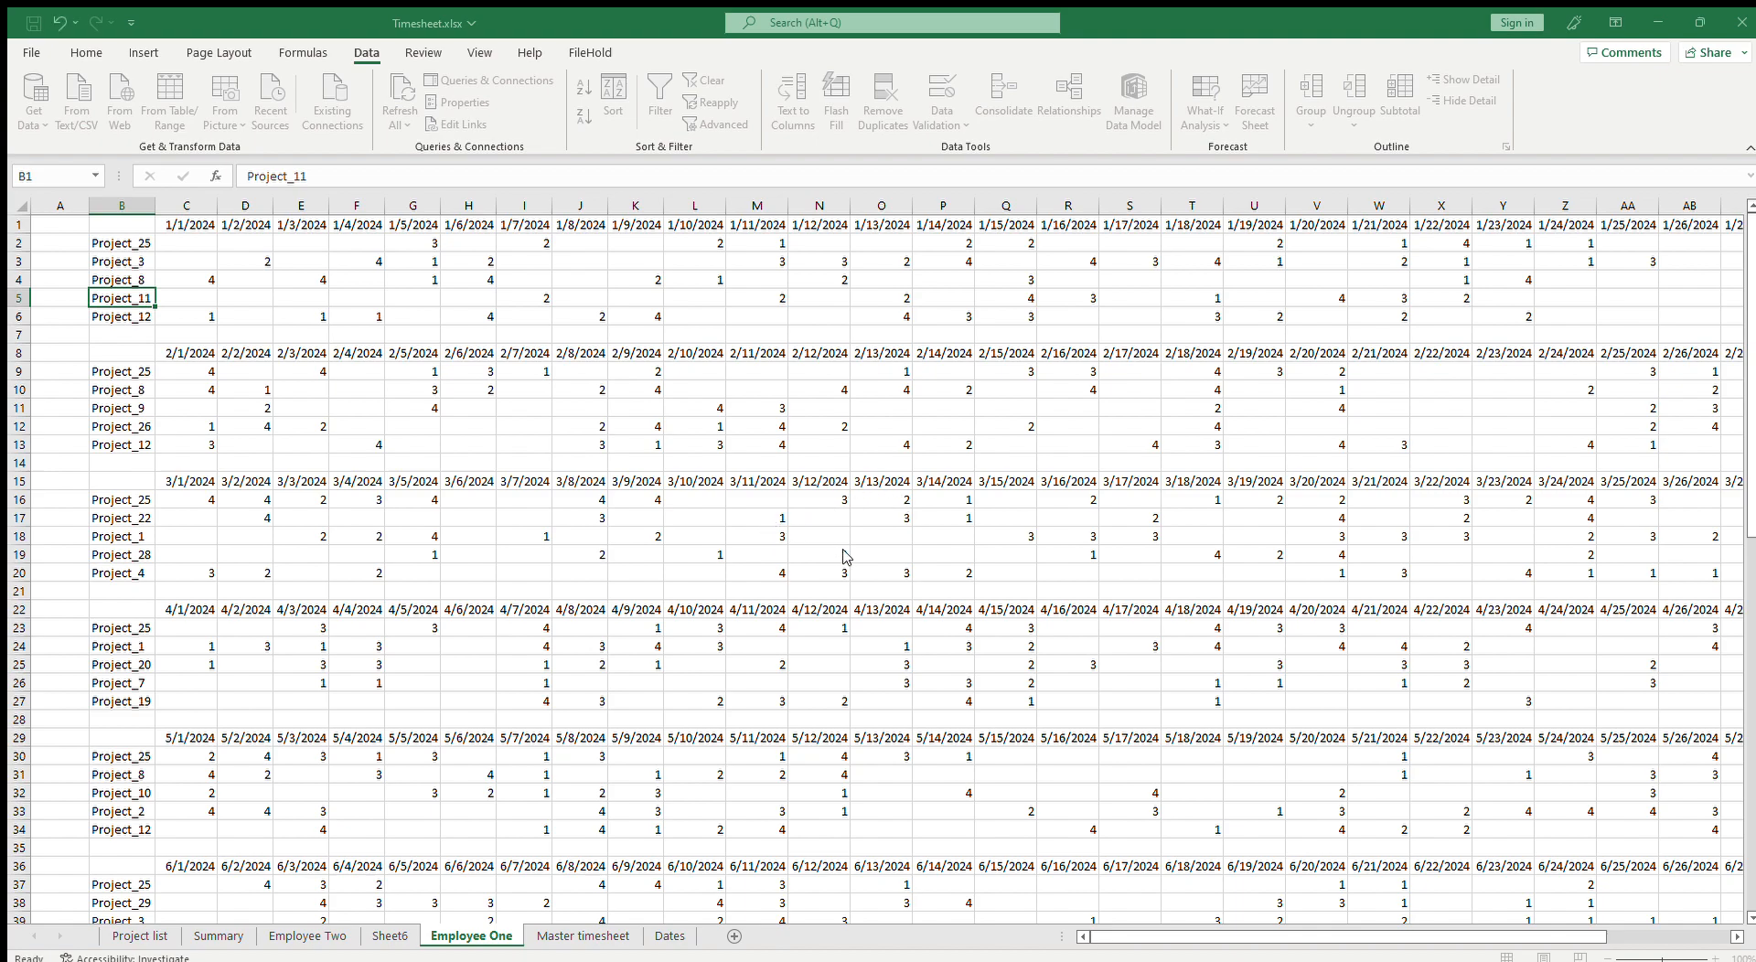
scroll(107, 486, "down", 13)
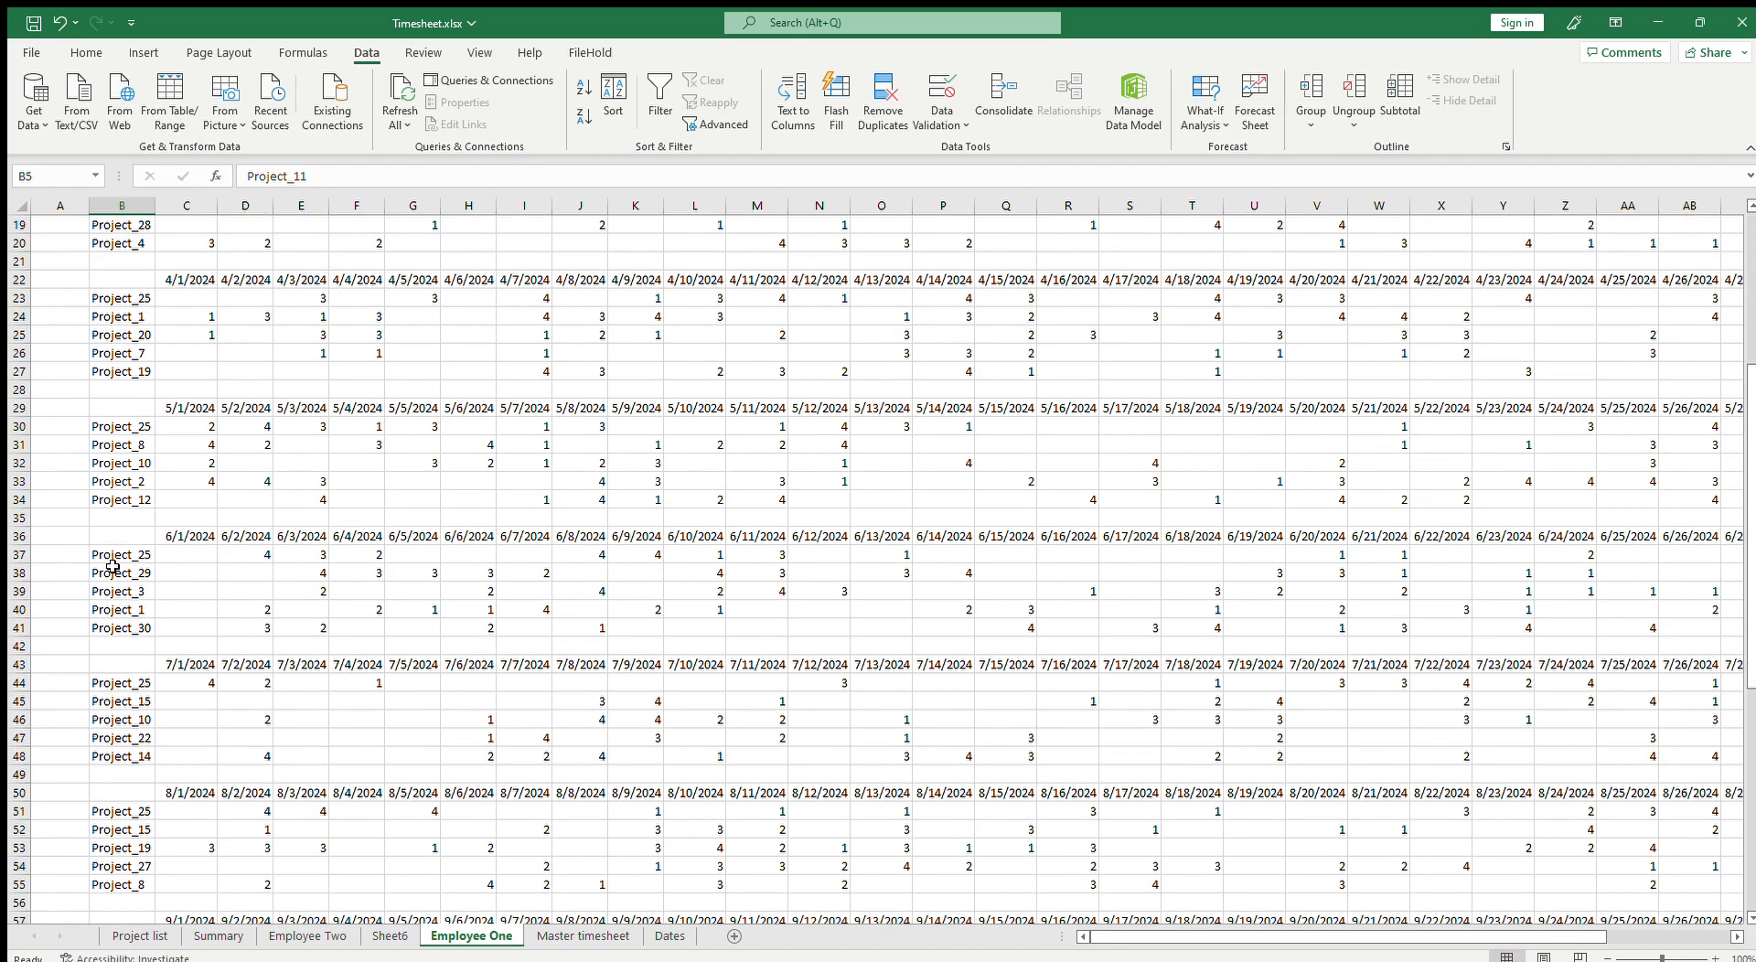
scroll(148, 614, "up", 13)
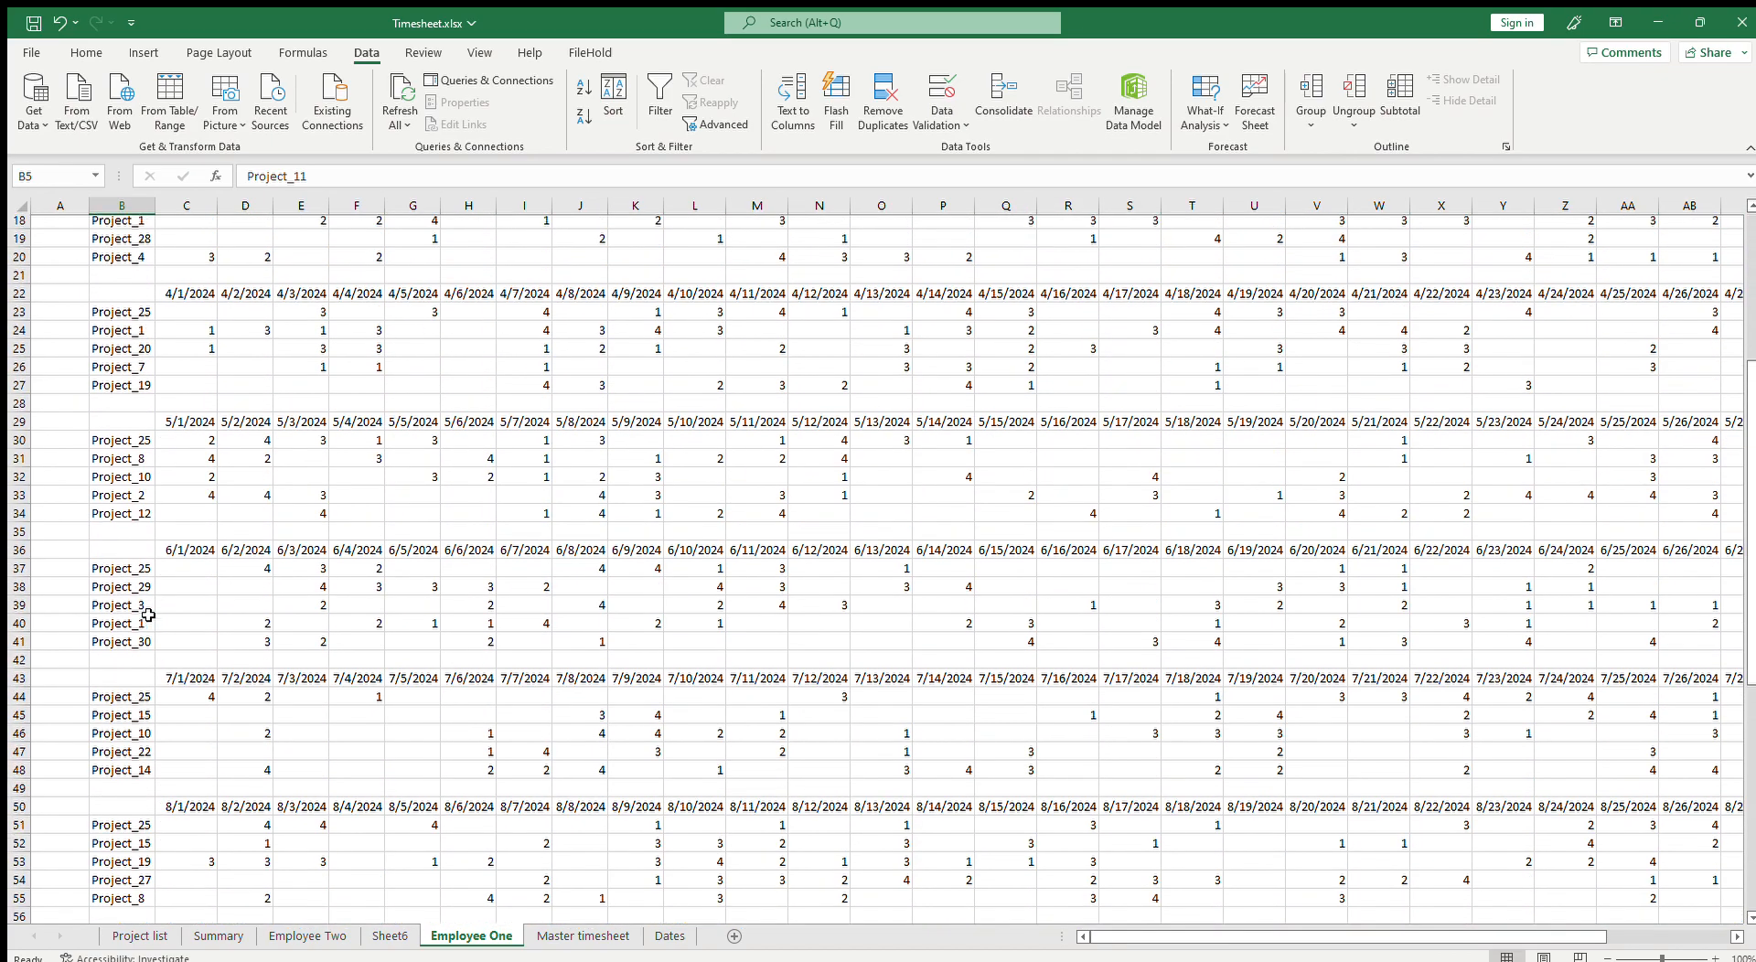
left_click_drag(1207, 944, 1333, 944)
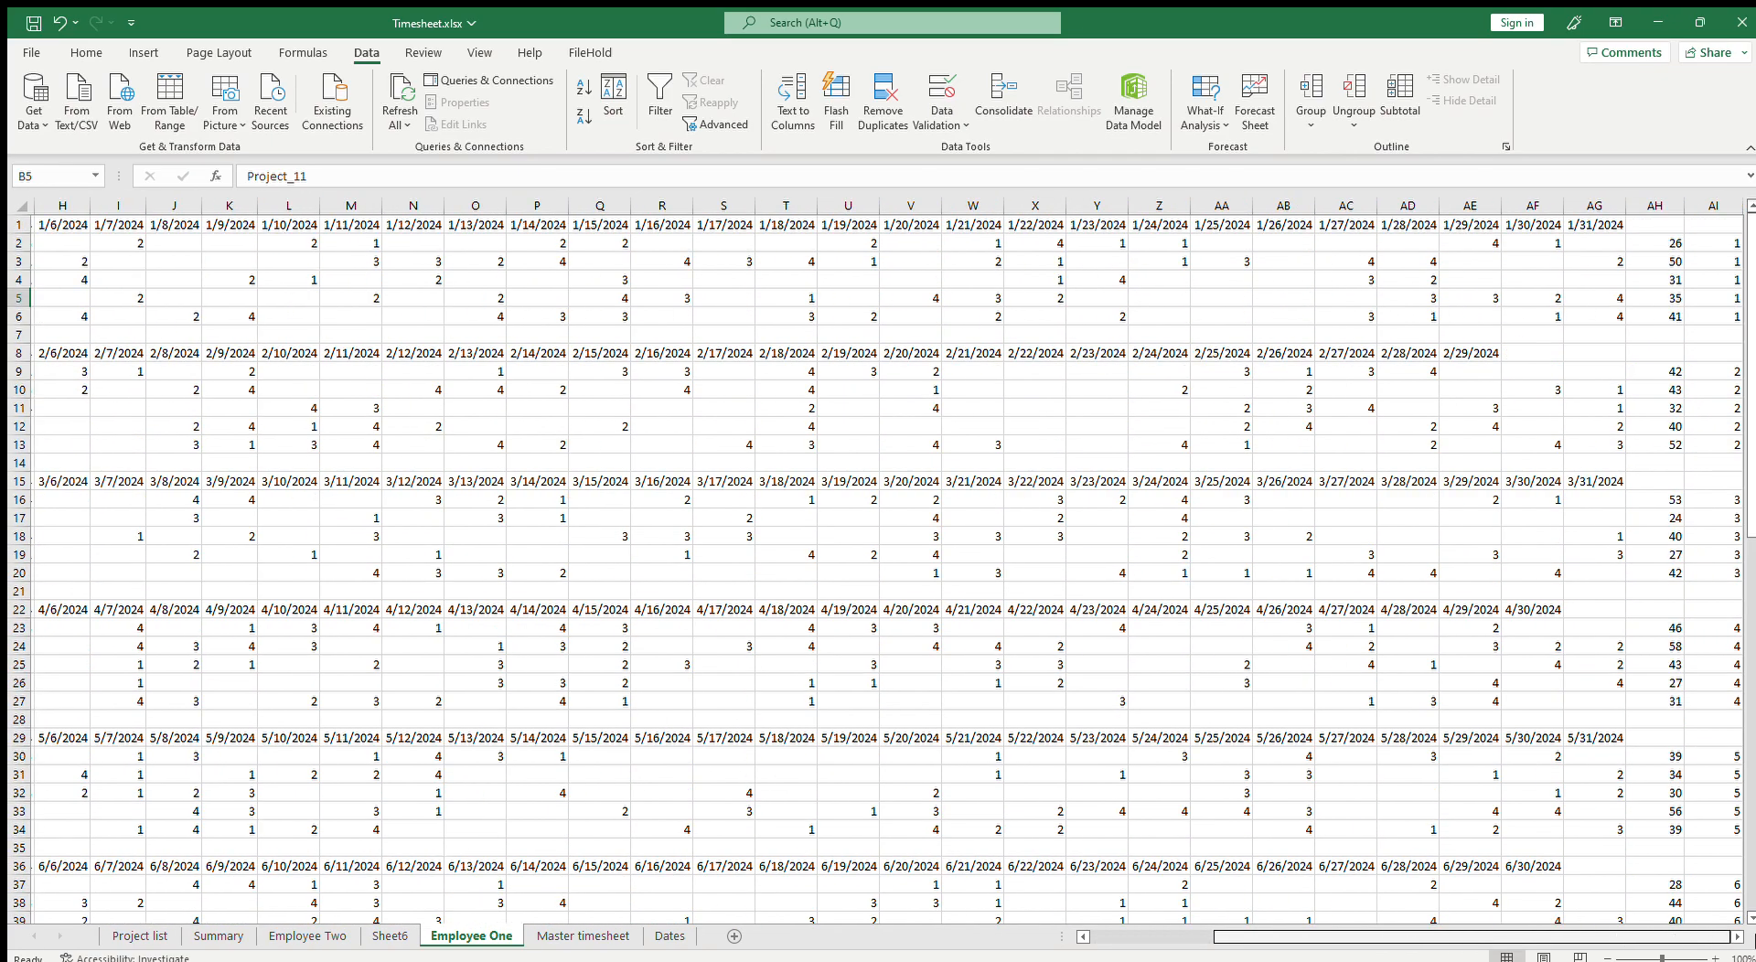
scroll(320, 674, "left", 3)
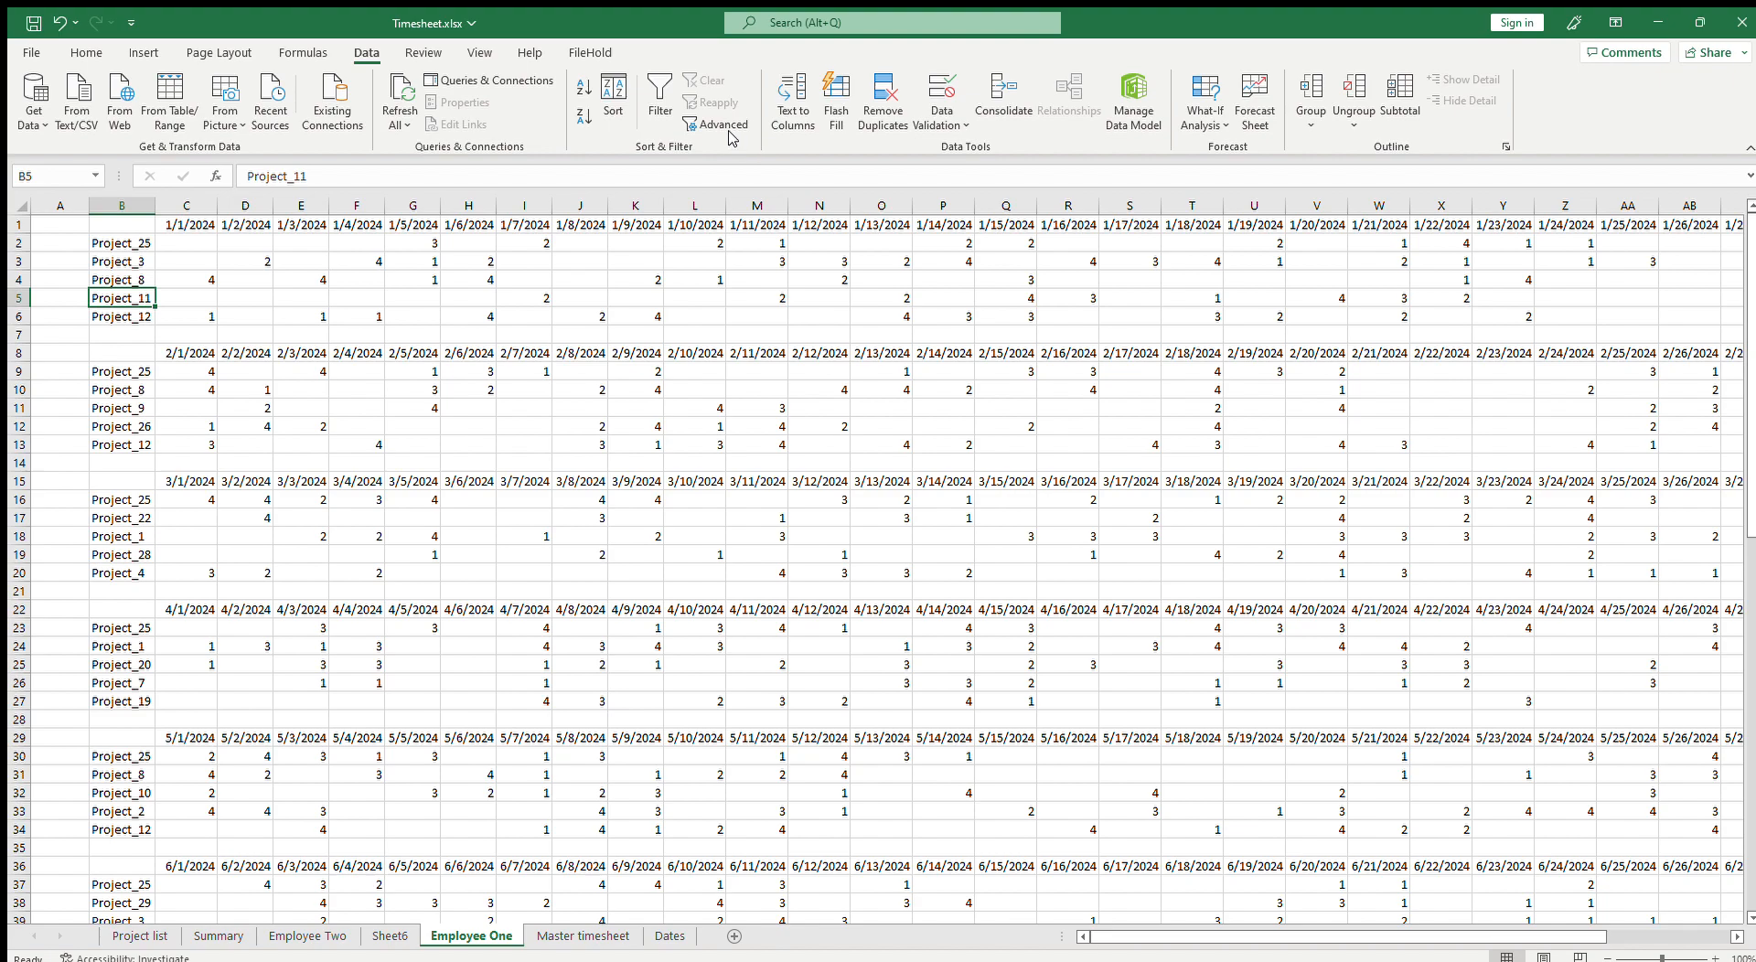
left_click(718, 125)
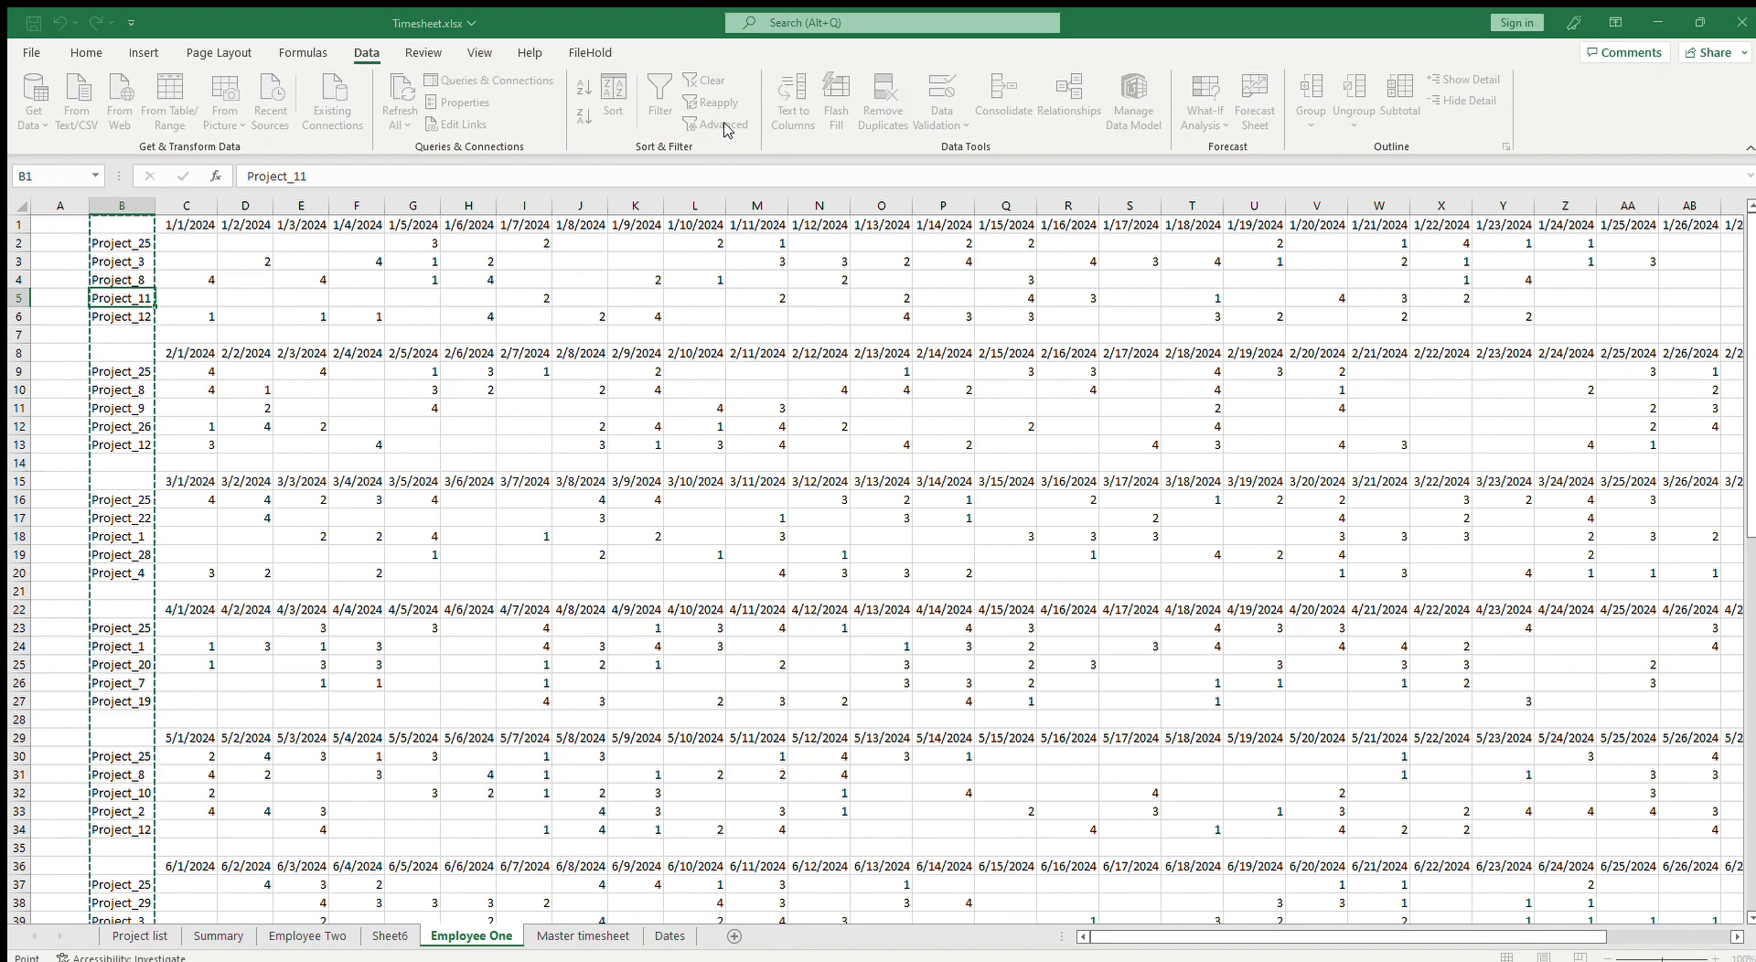
key("Escape")
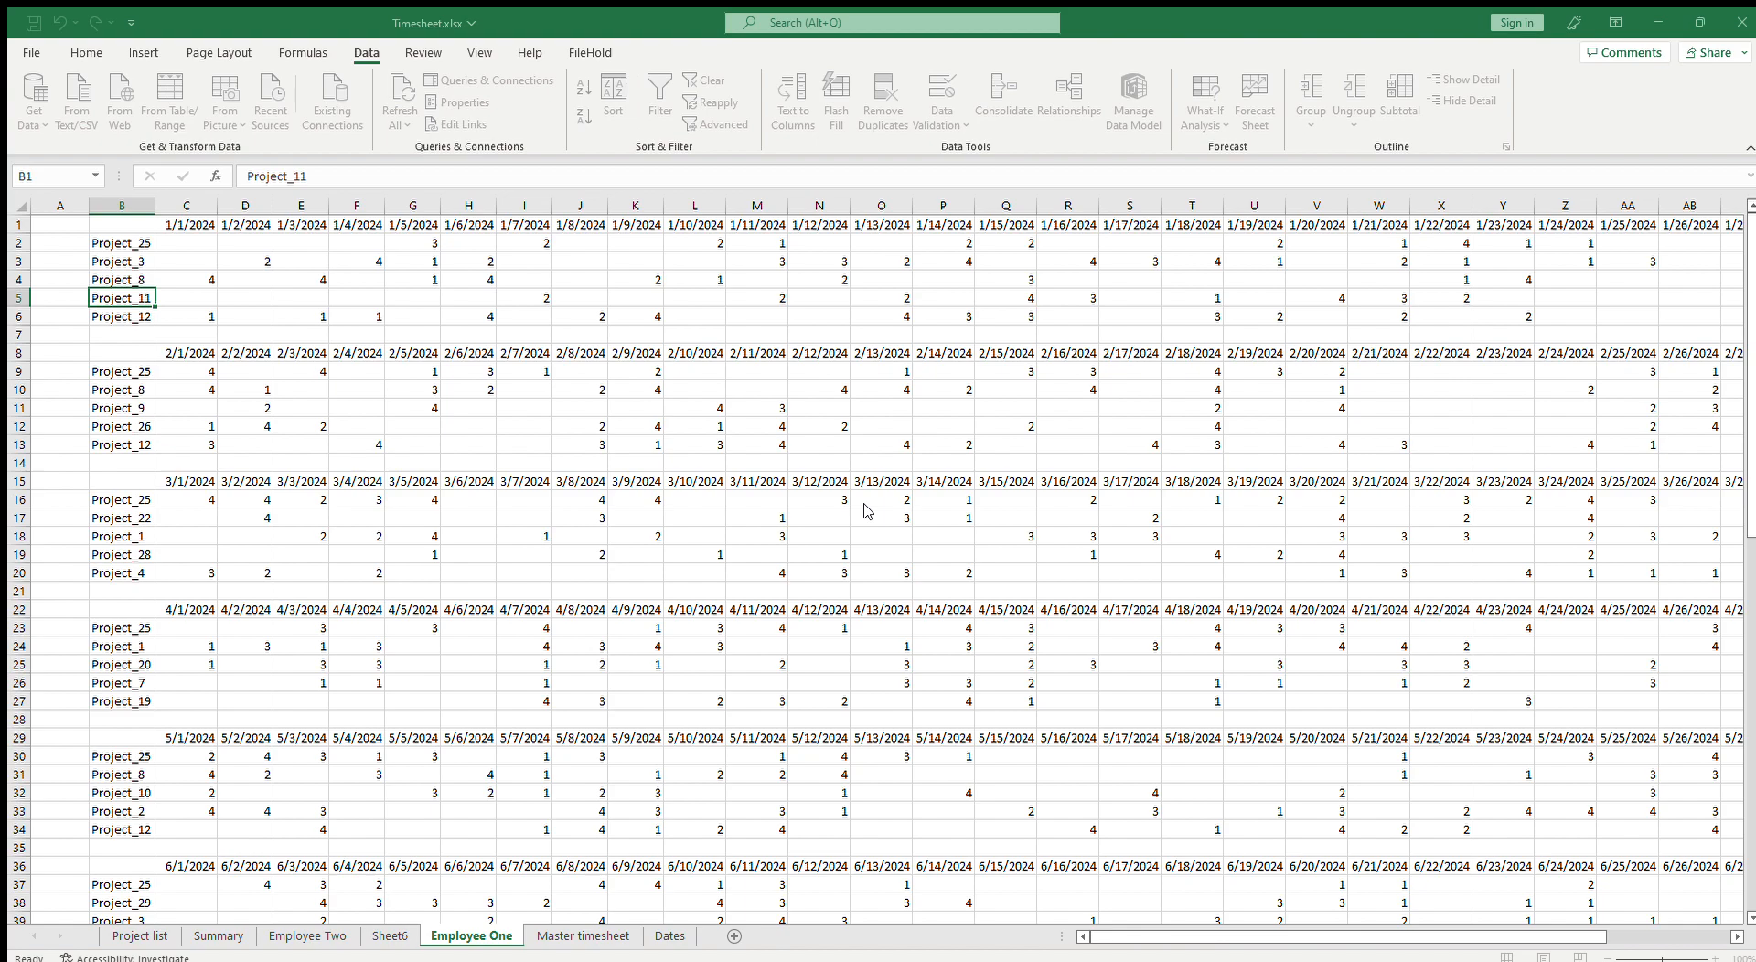
left_click(876, 553)
key("BackSpace")
left_click(757, 518)
left_click(828, 545)
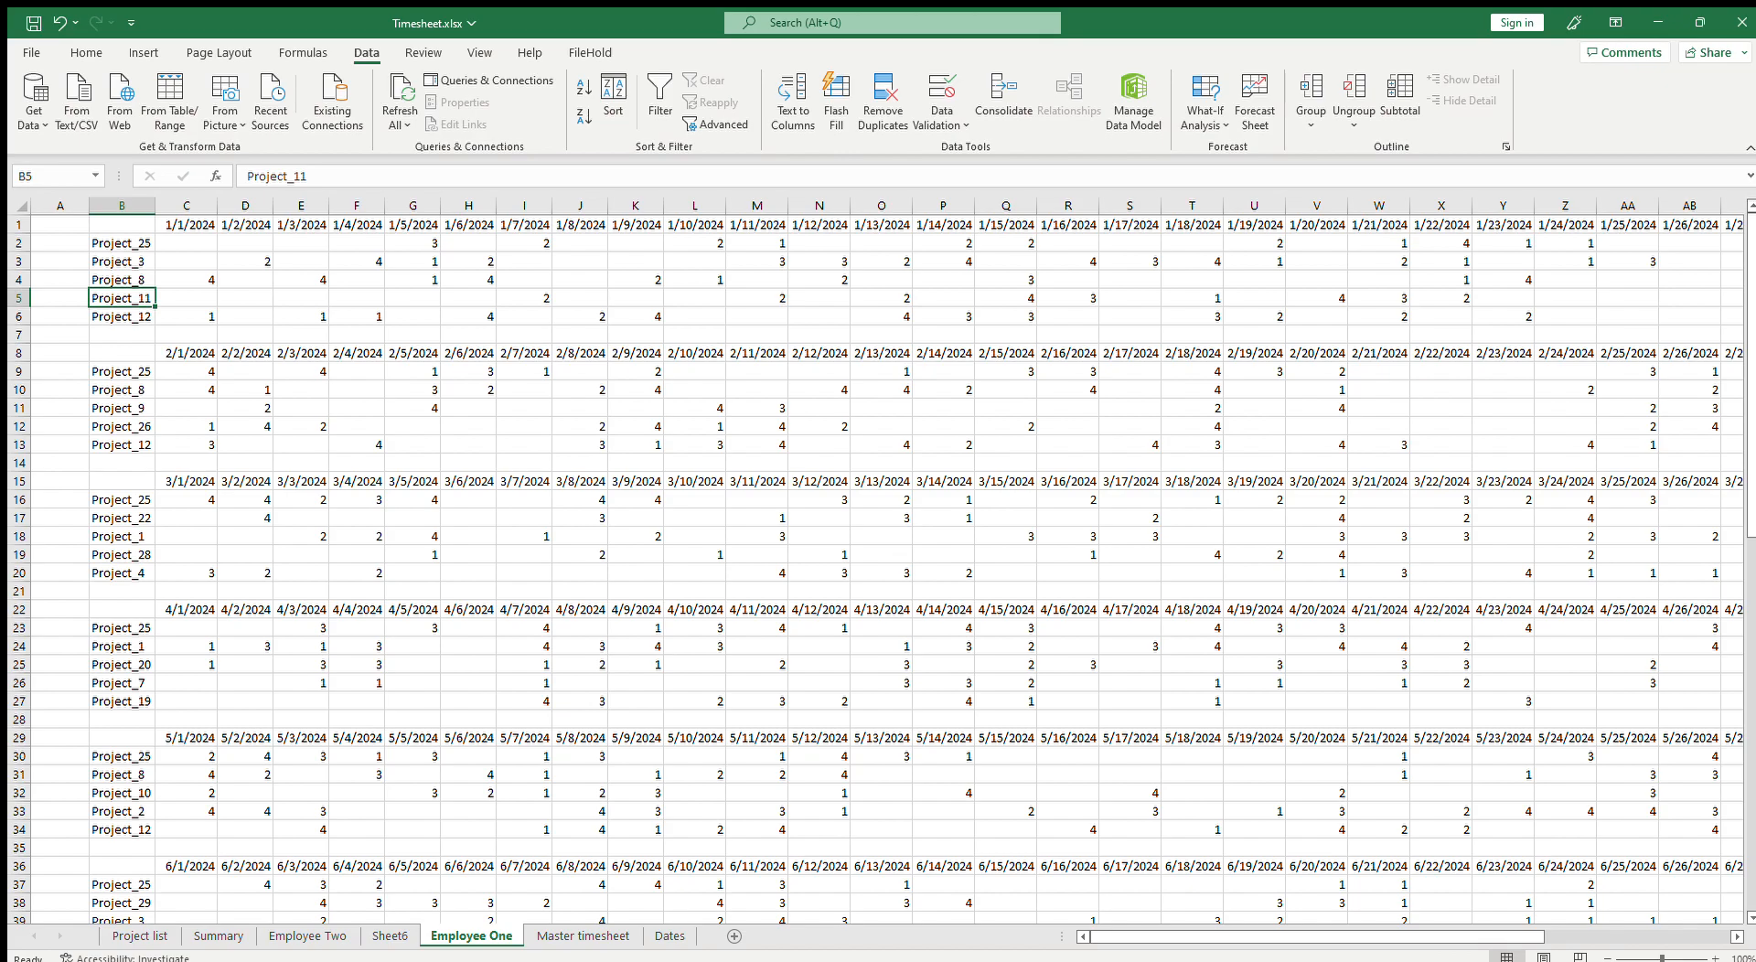
Step: Copy the project names from column B of the Employee One sheet and paste them into a new sheet
left_click_drag(1466, 936, 1656, 937)
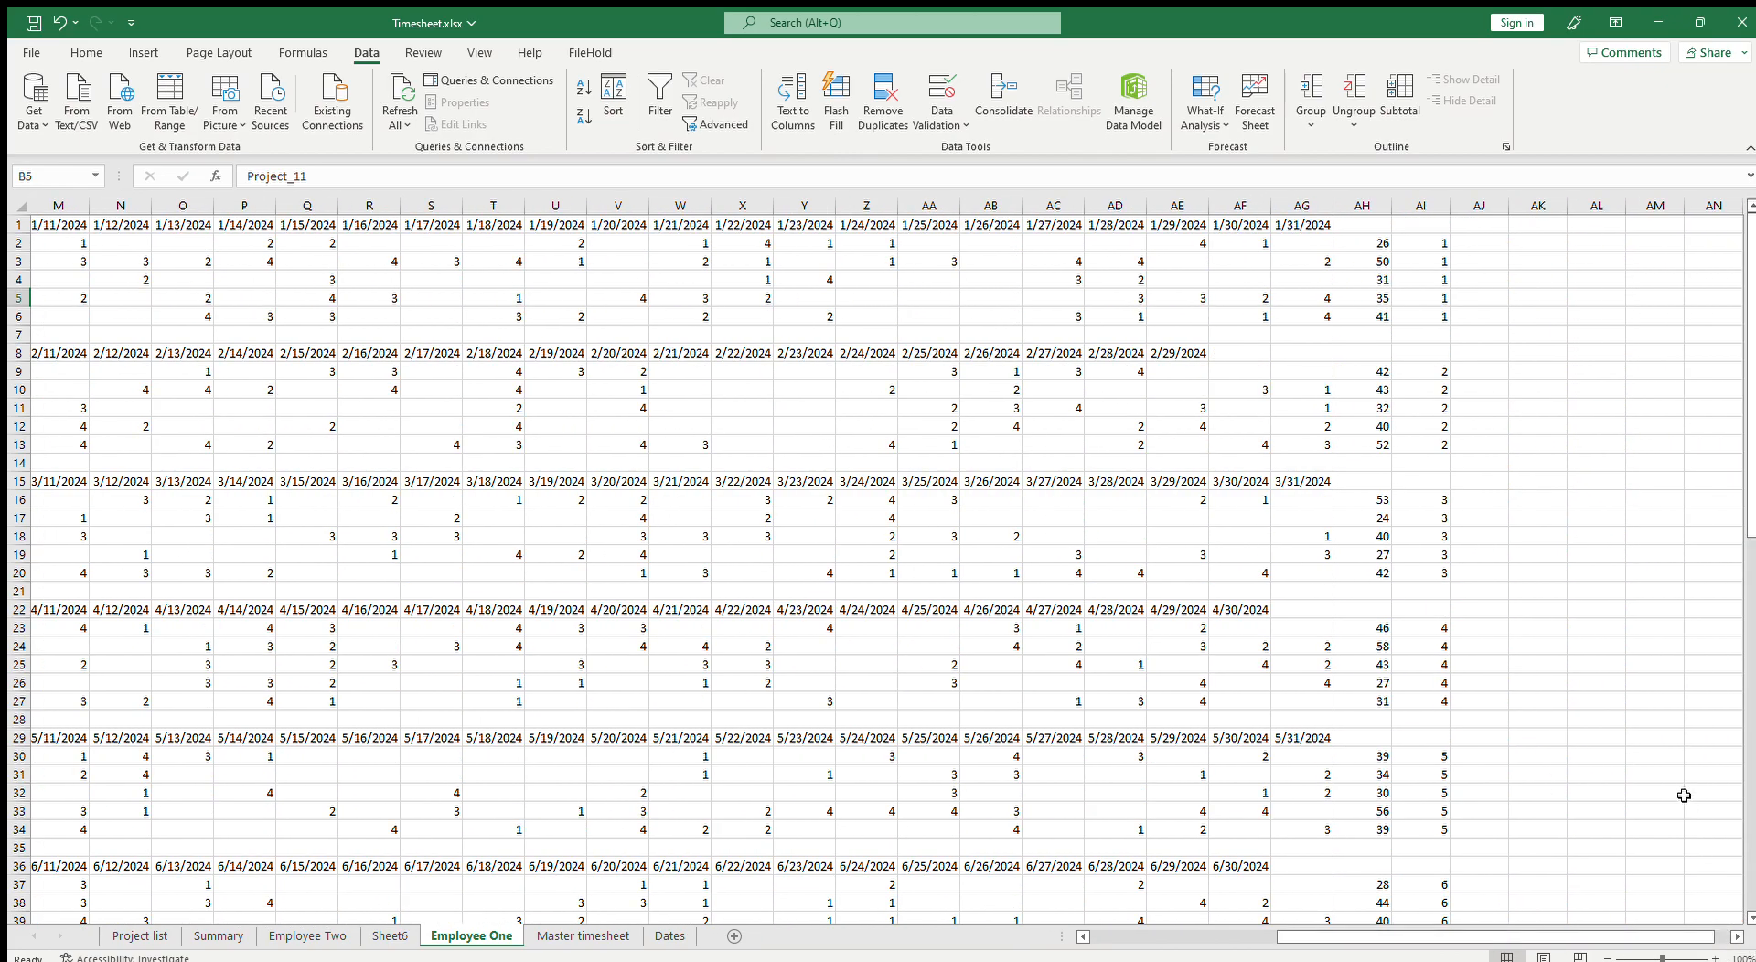
left_click_drag(1747, 500, 1750, 885)
scroll(1556, 805, "down", 6)
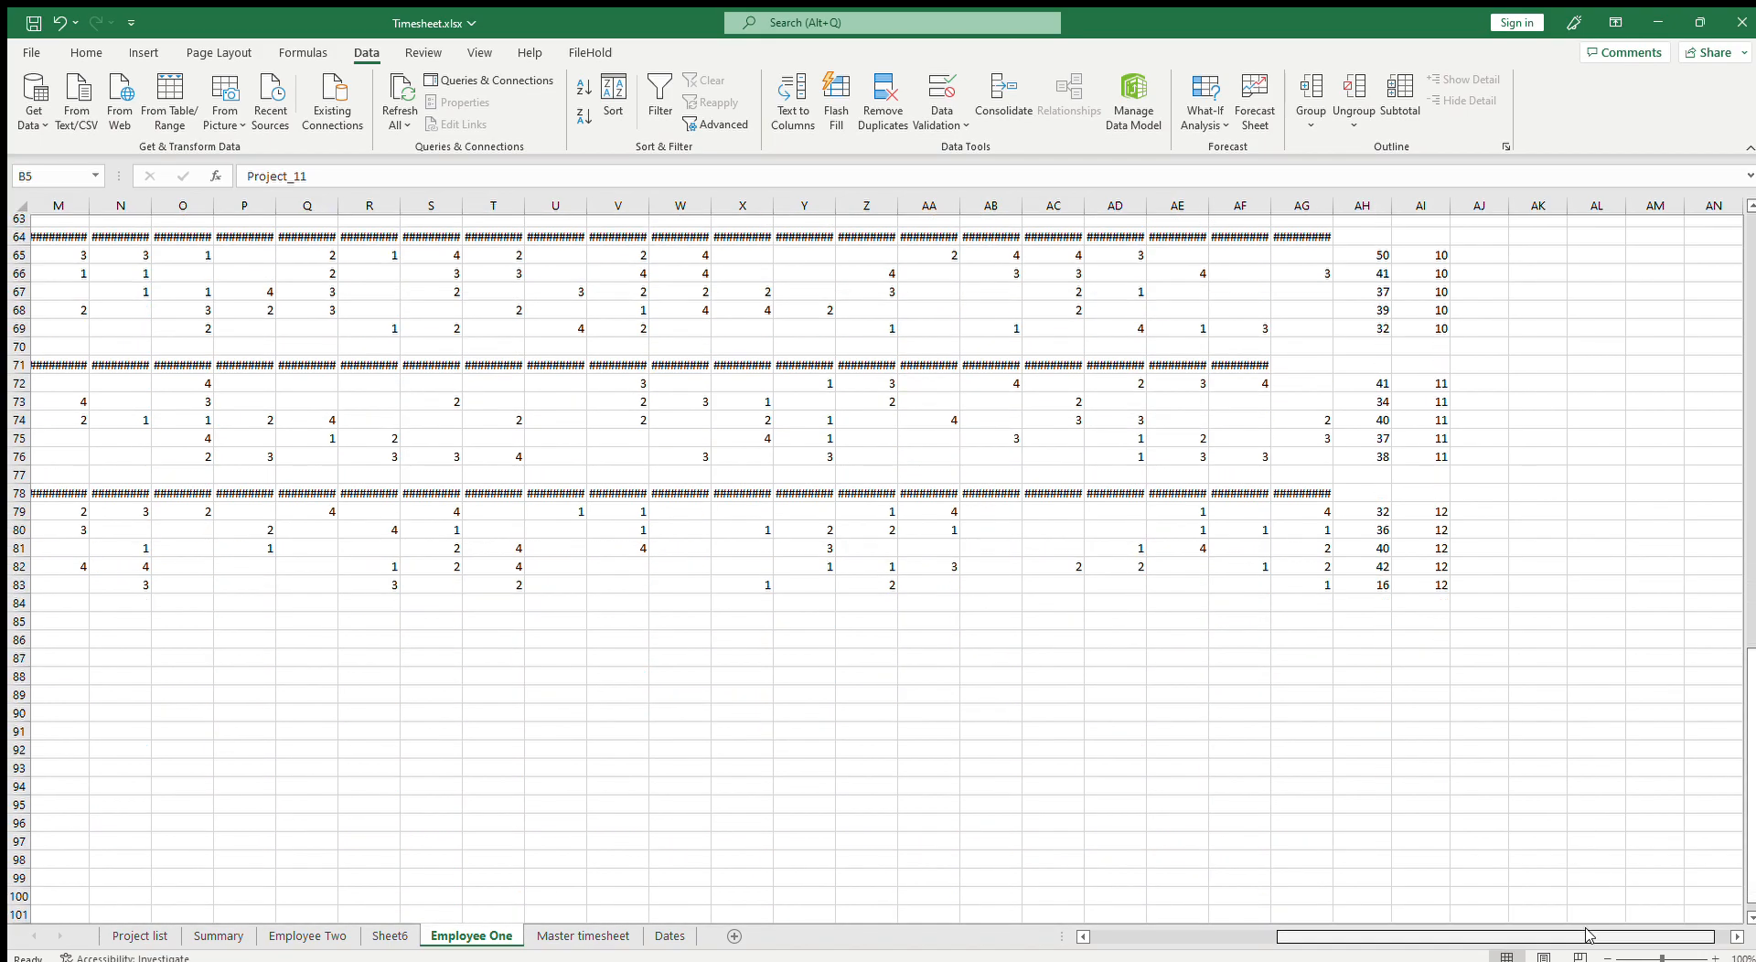
left_click_drag(1596, 935, 954, 942)
left_click_drag(122, 586, 112, 244)
key("ctrl+c")
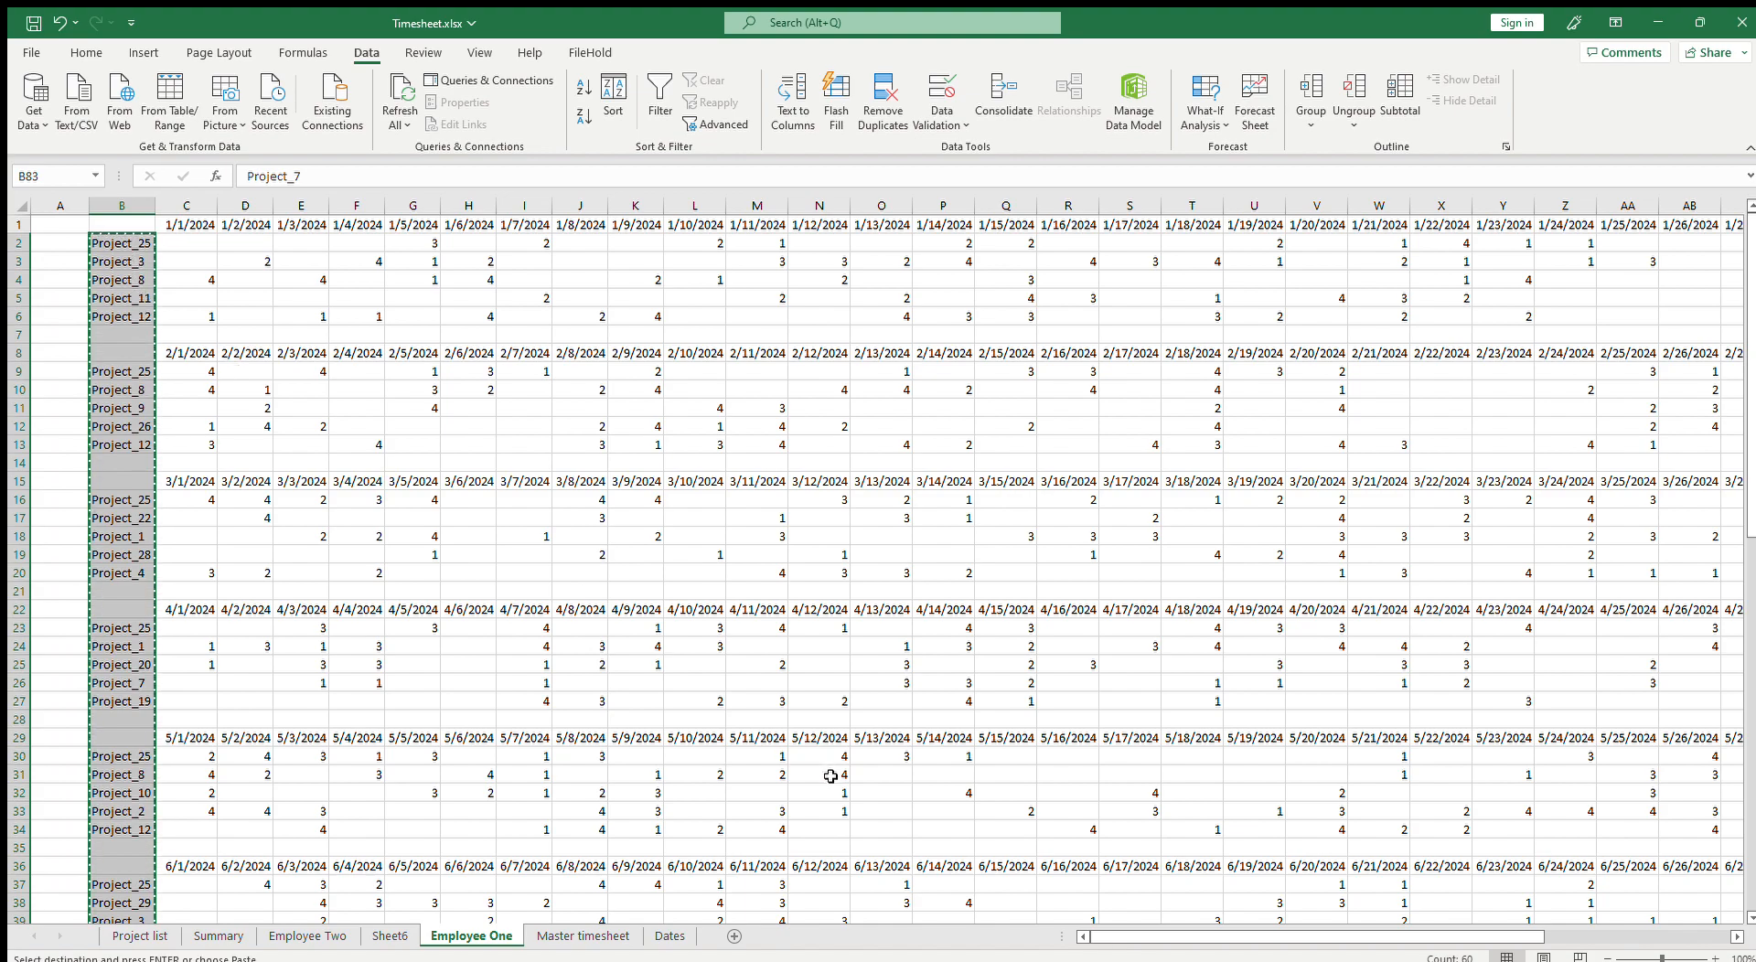
left_click(390, 936)
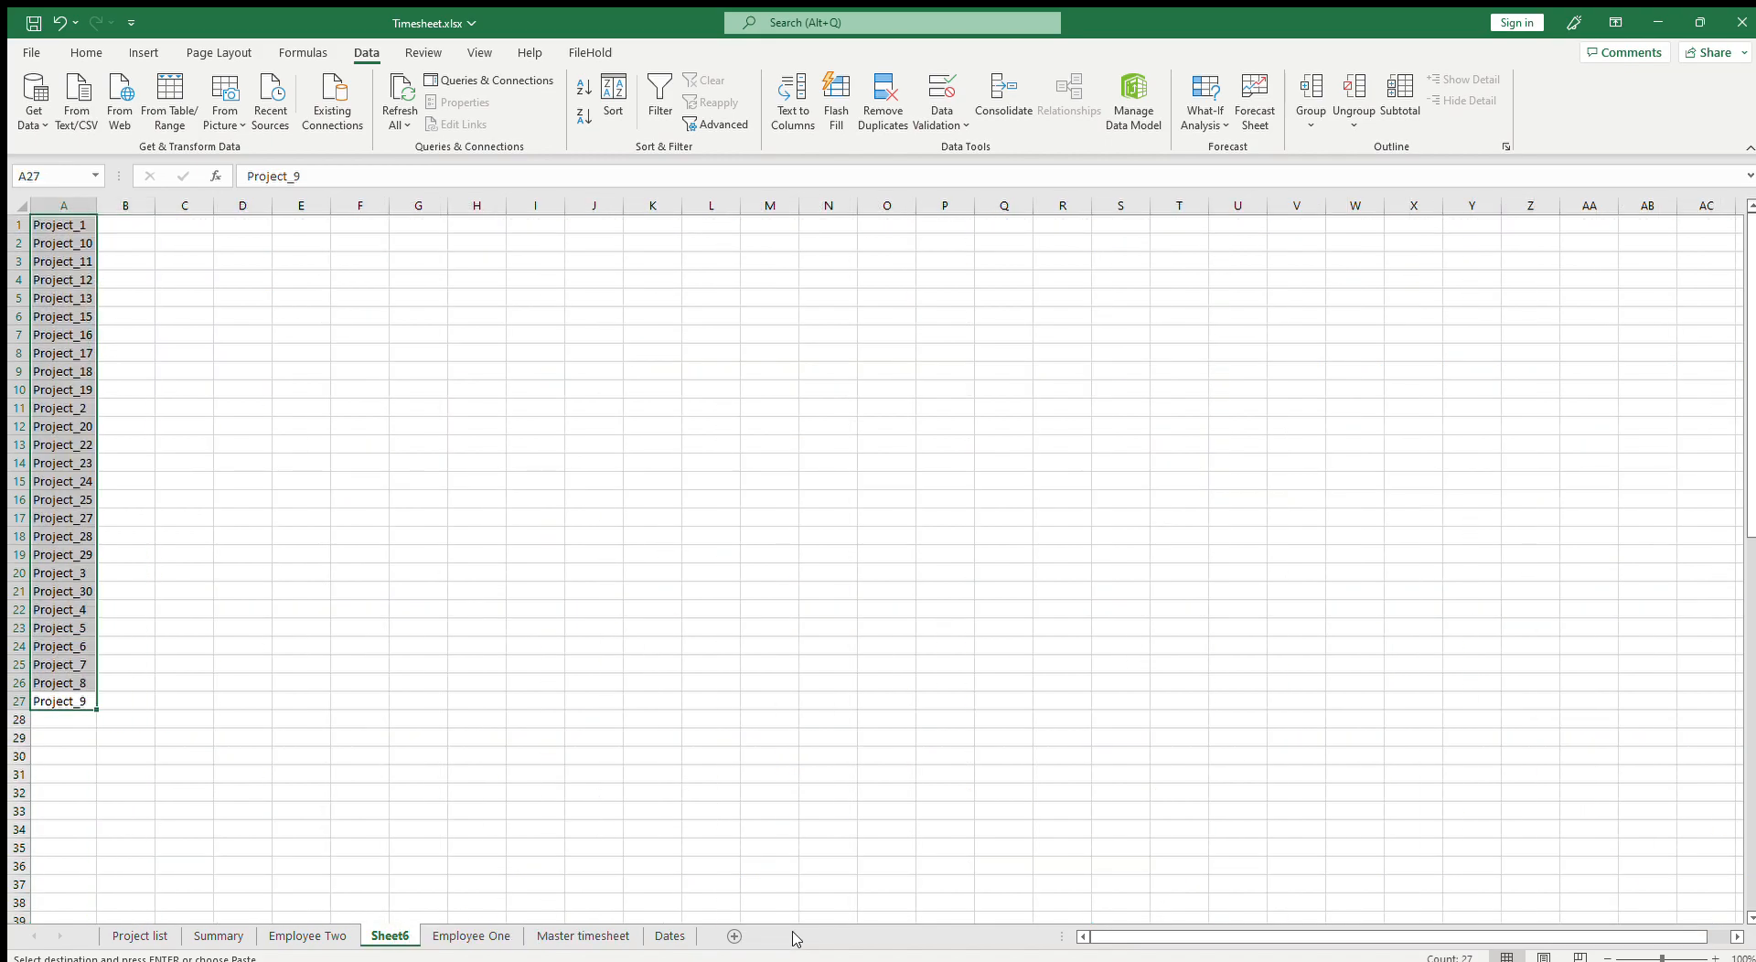
left_click(731, 936)
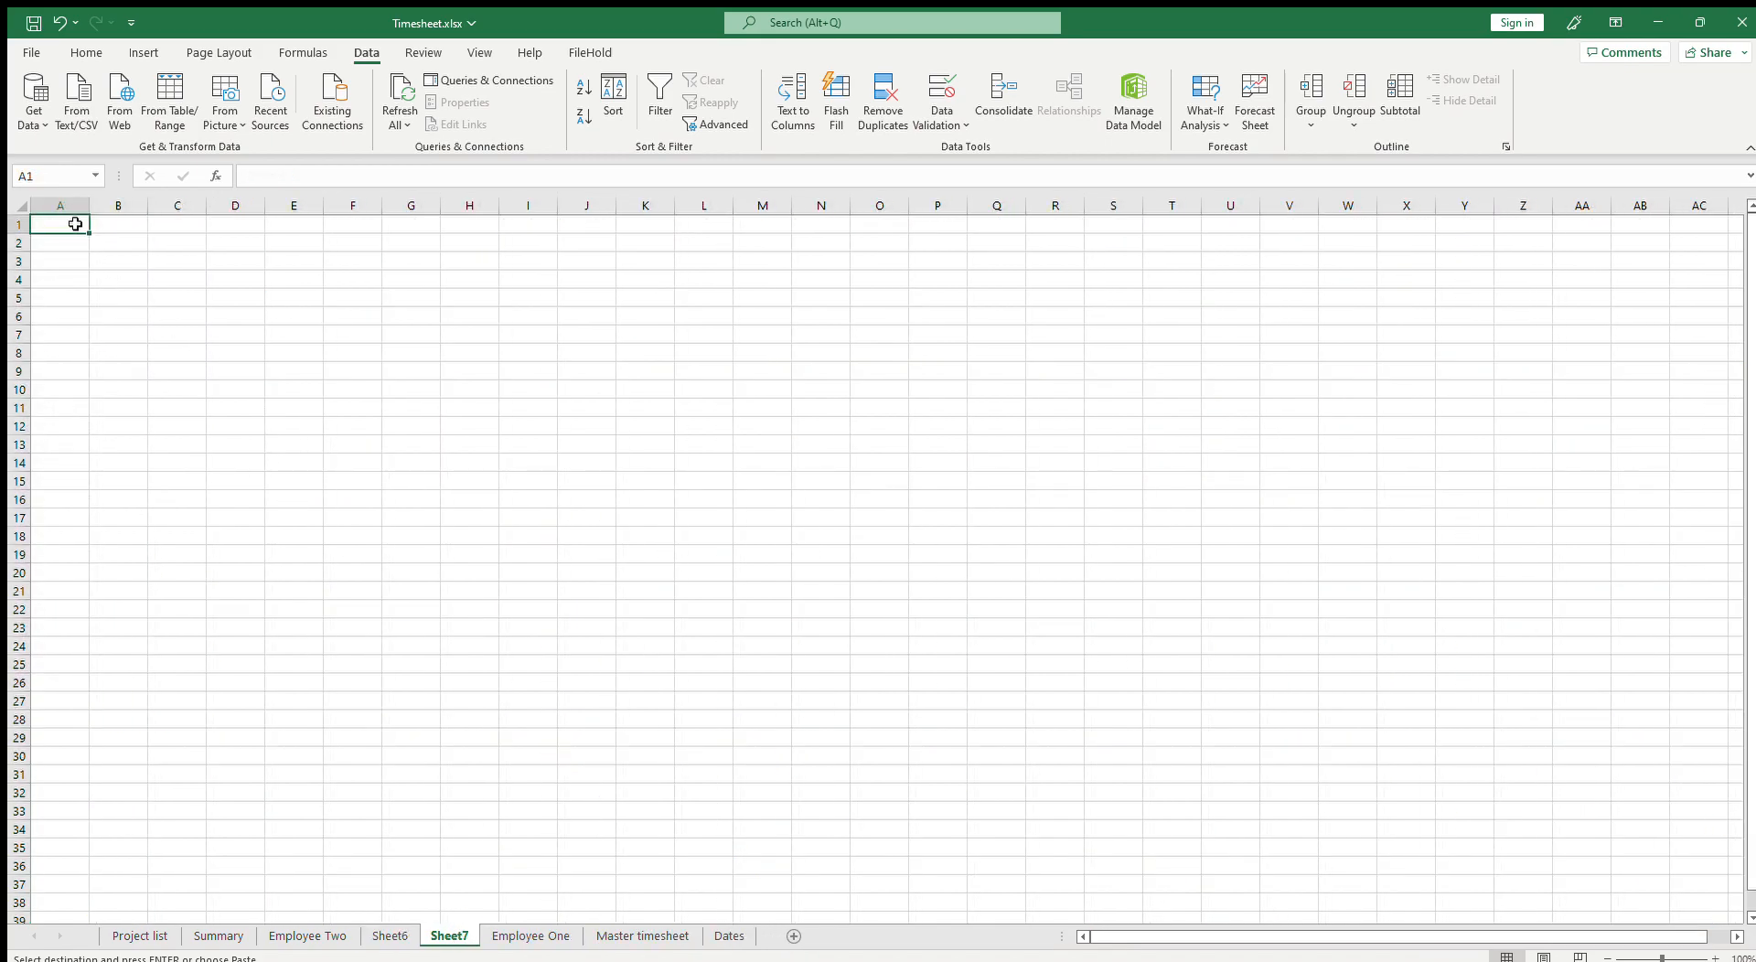
key("ctrl+v")
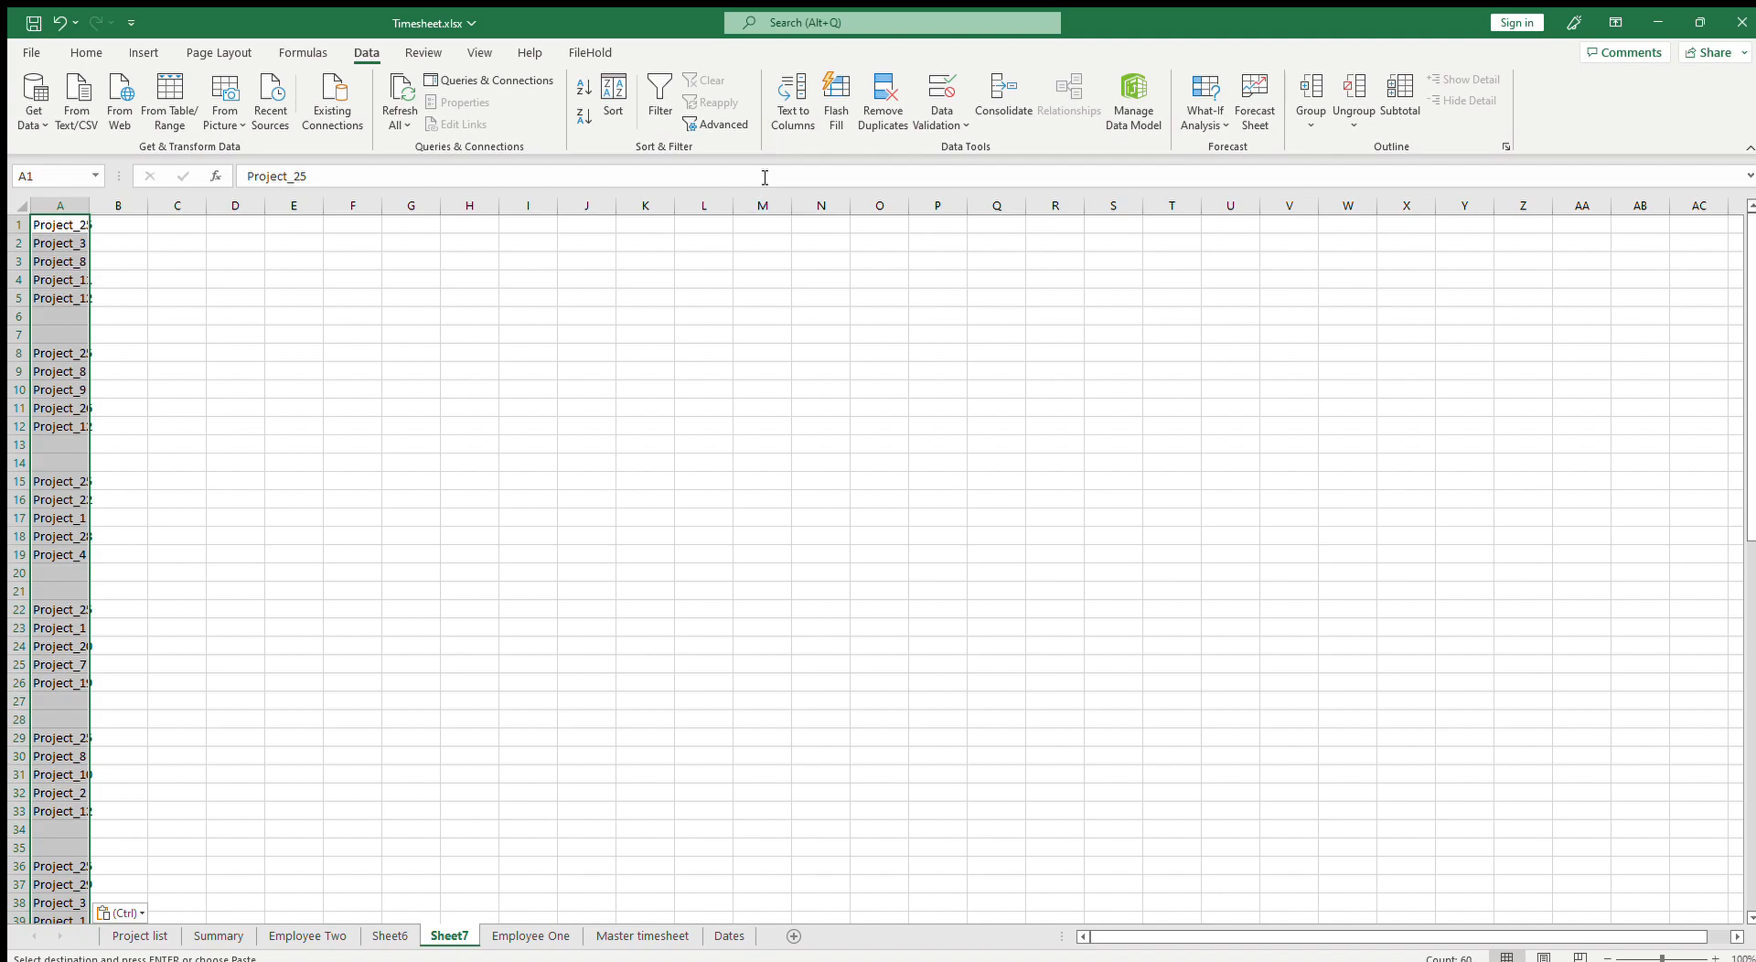
Step: Sort the pasted project names A to Z and remove the duplicate entries
left_click(611, 97)
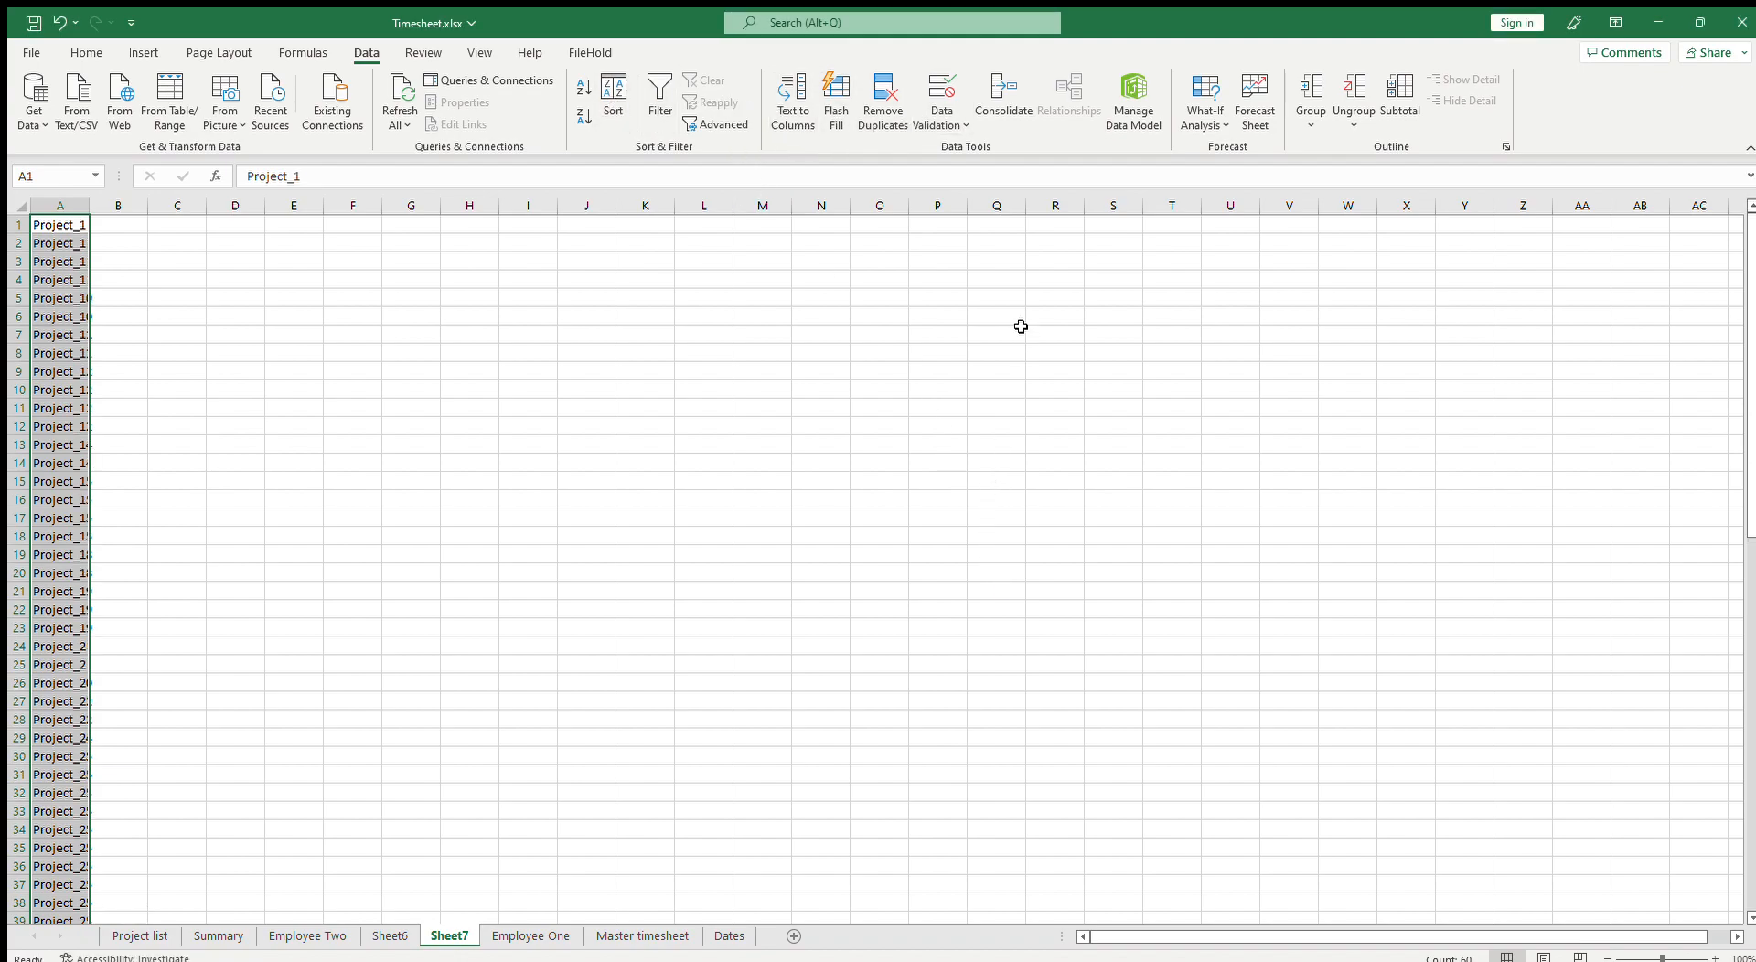
left_click(893, 127)
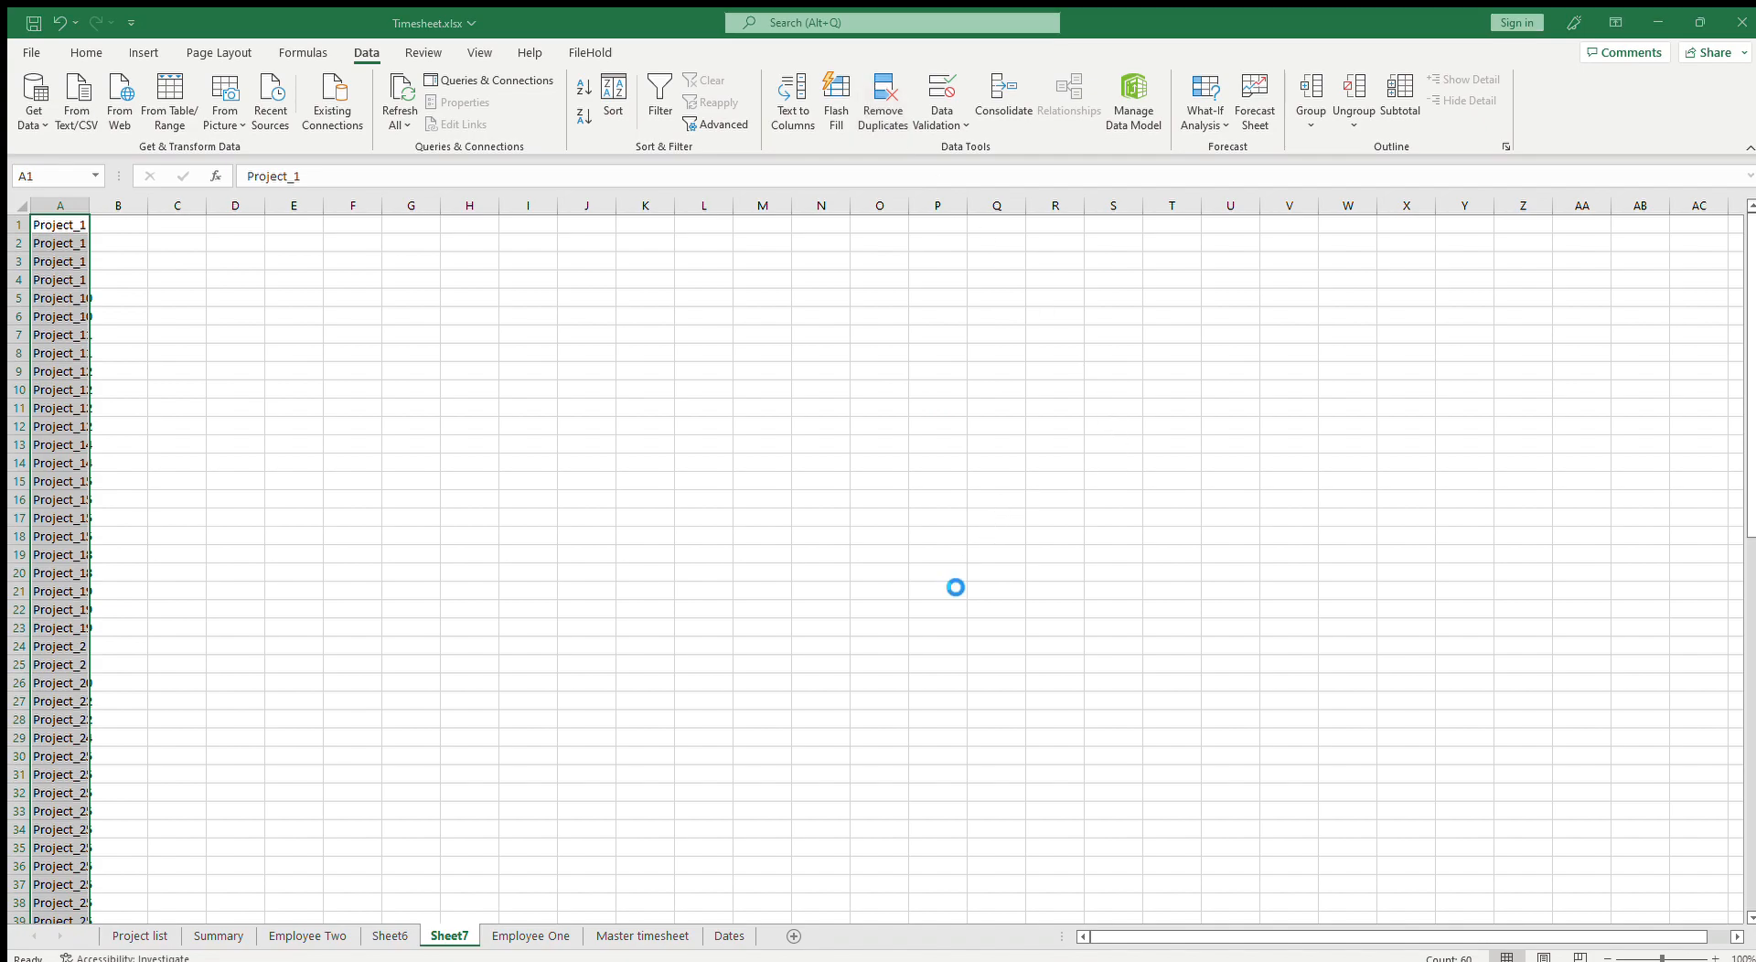
left_click_drag(55, 627, 55, 224)
key("ctrl+c")
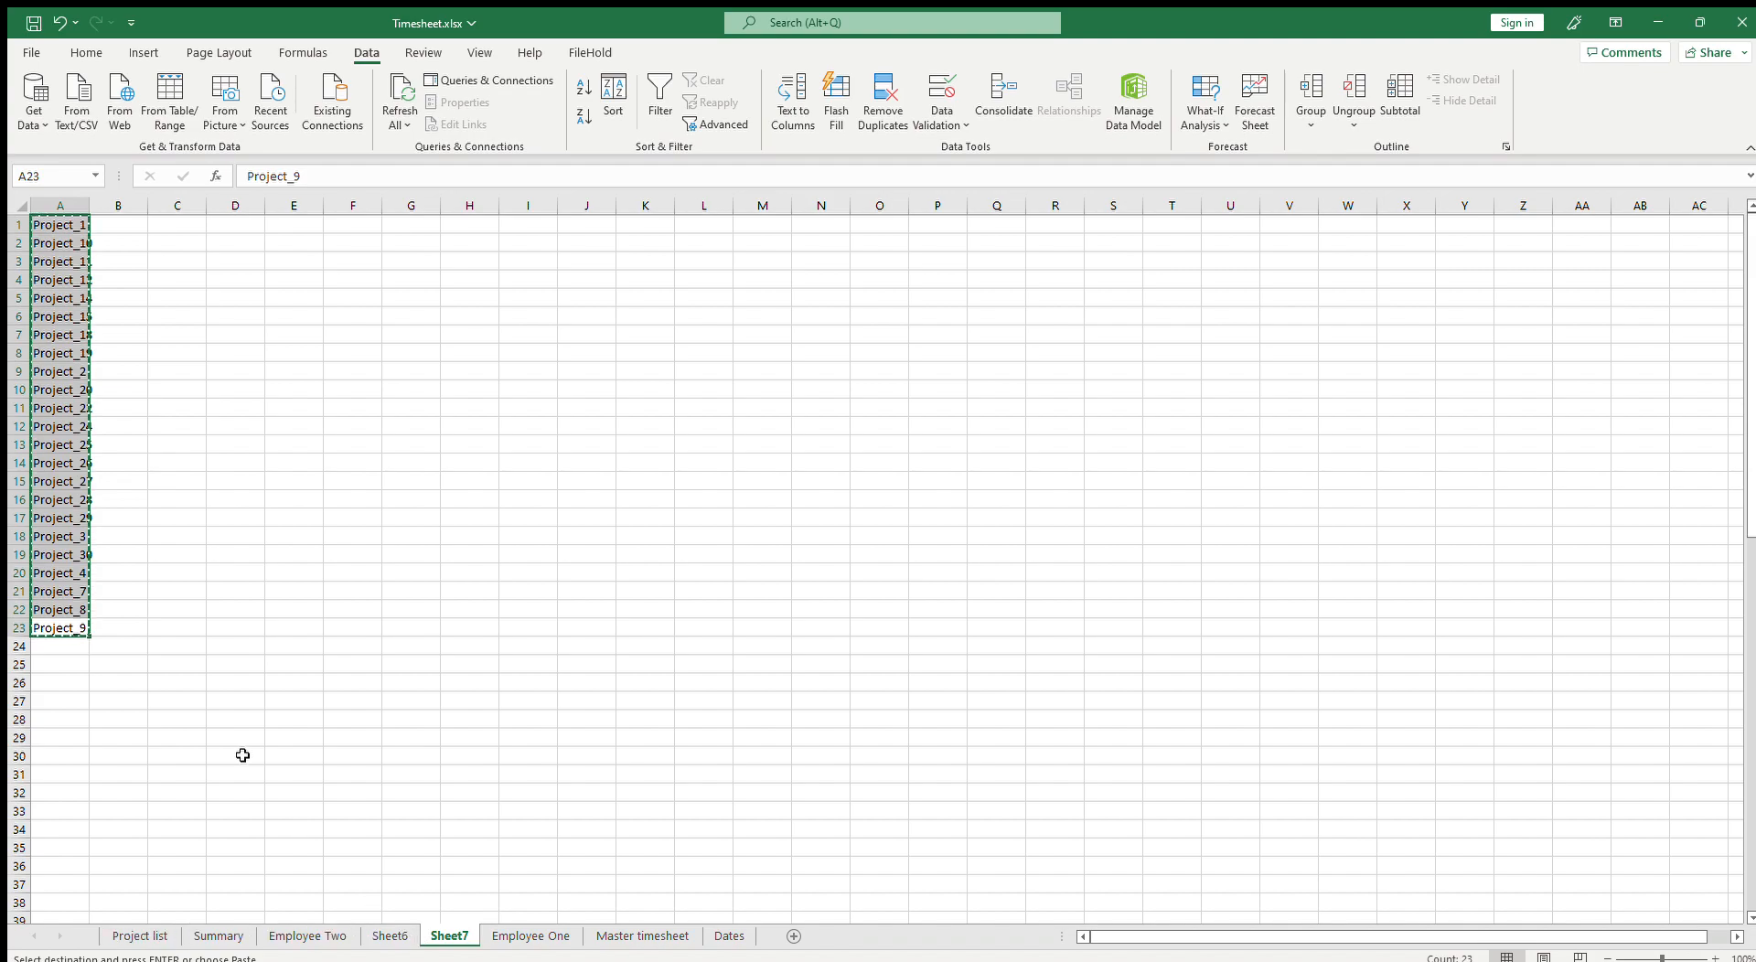
Step: Insert 18 blank rows at rows 8 to 25 of the Summary sheet, below Employee One's entries
left_click(531, 936)
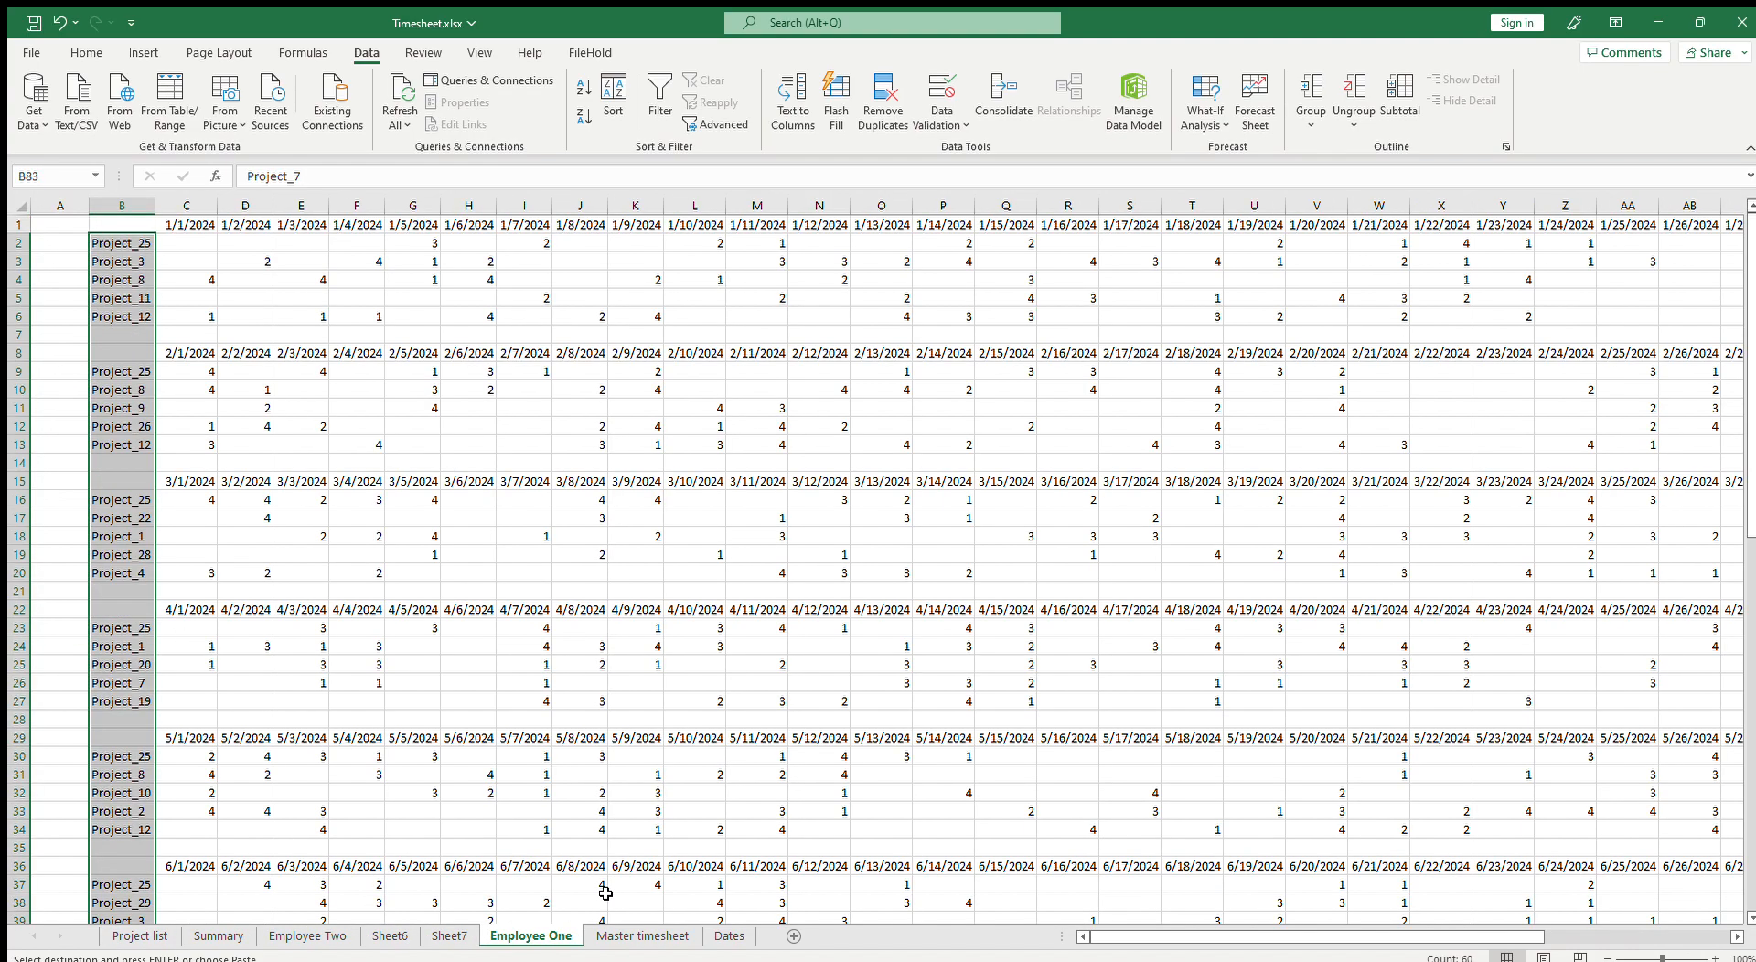
left_click(186, 538)
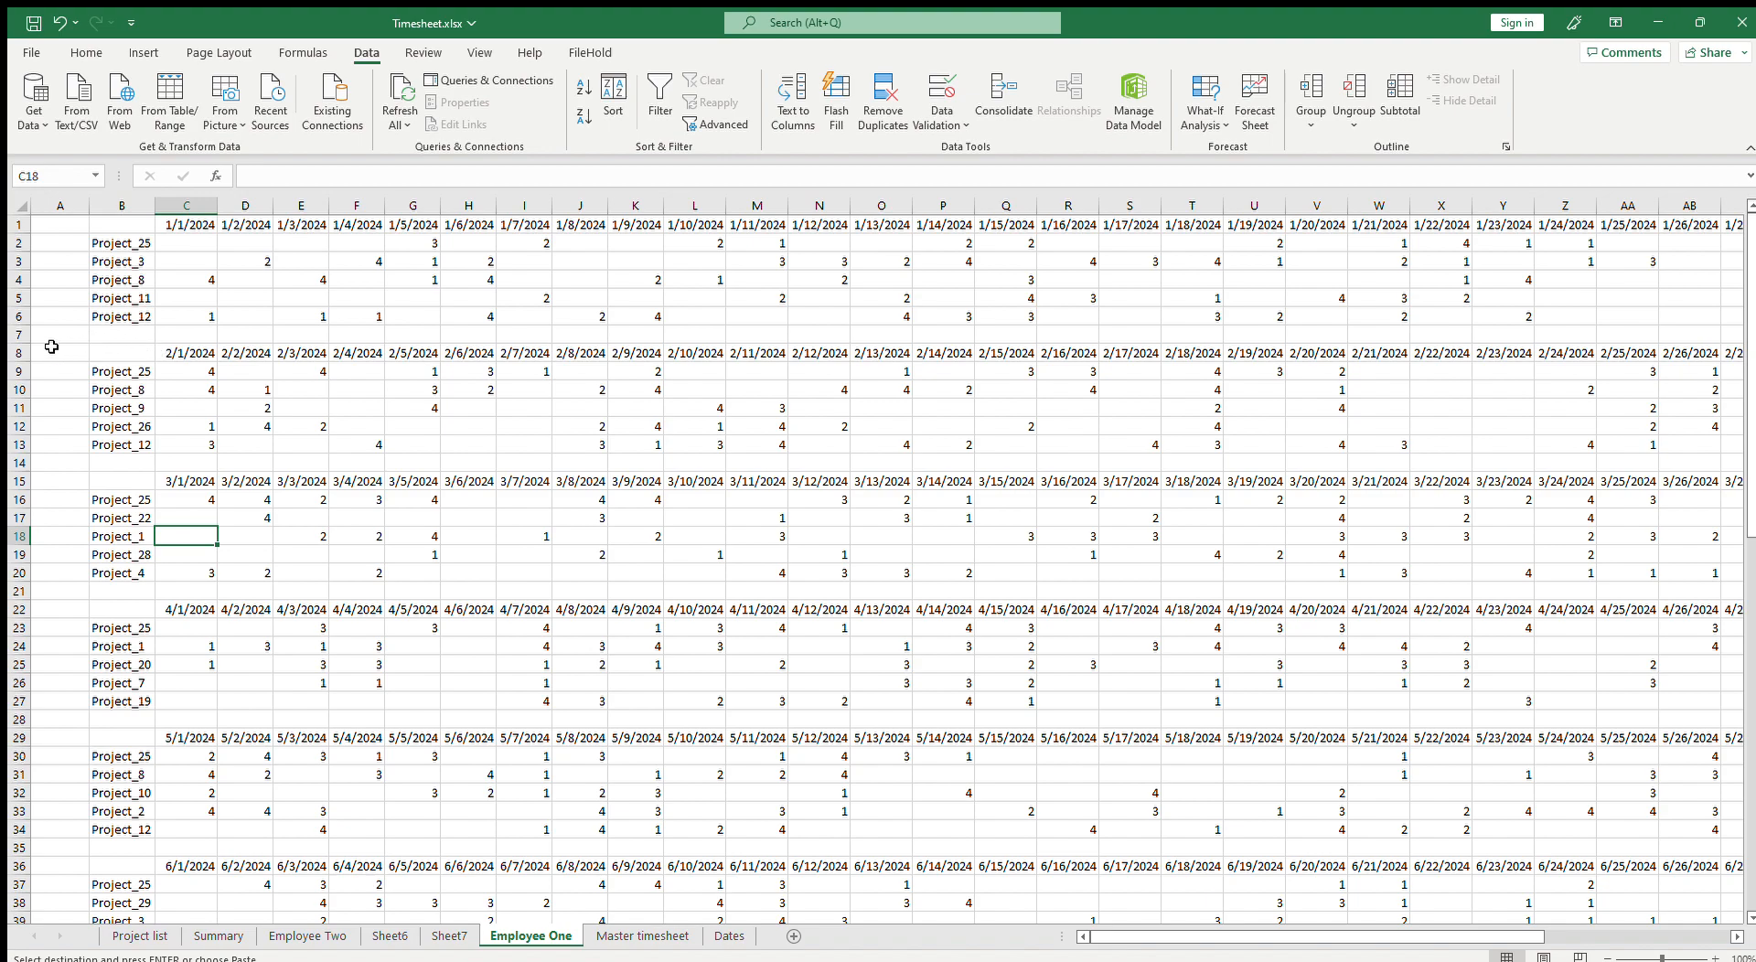
left_click(16, 336)
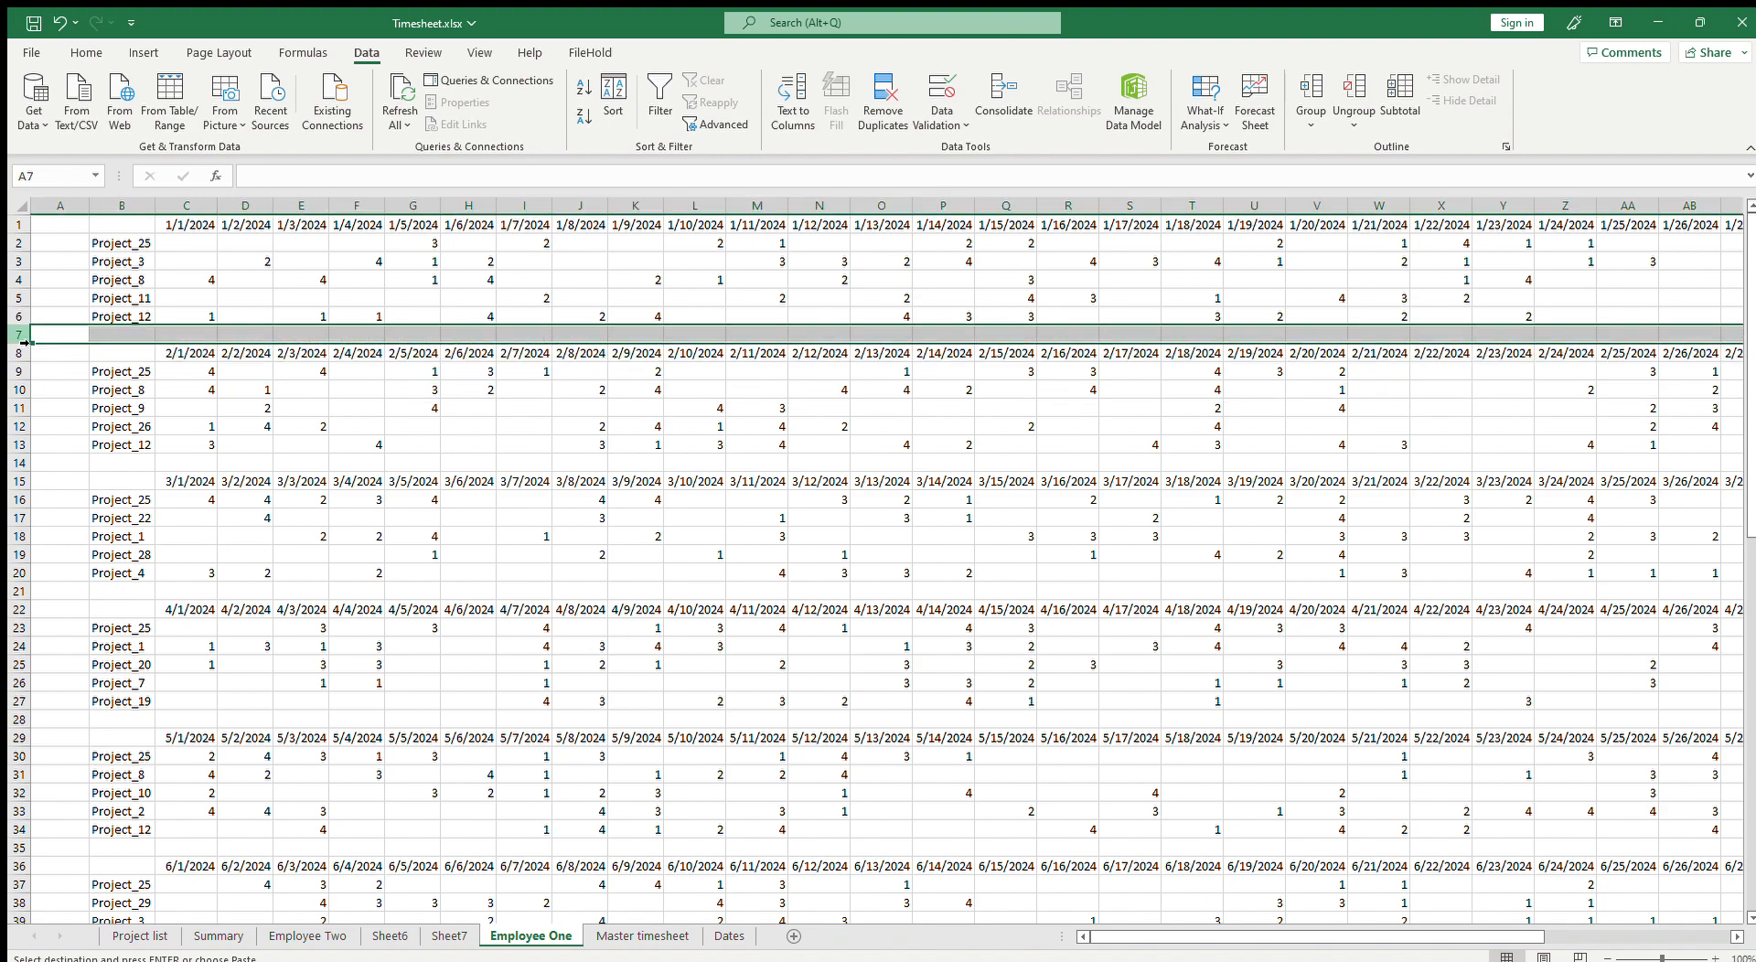
left_click(219, 936)
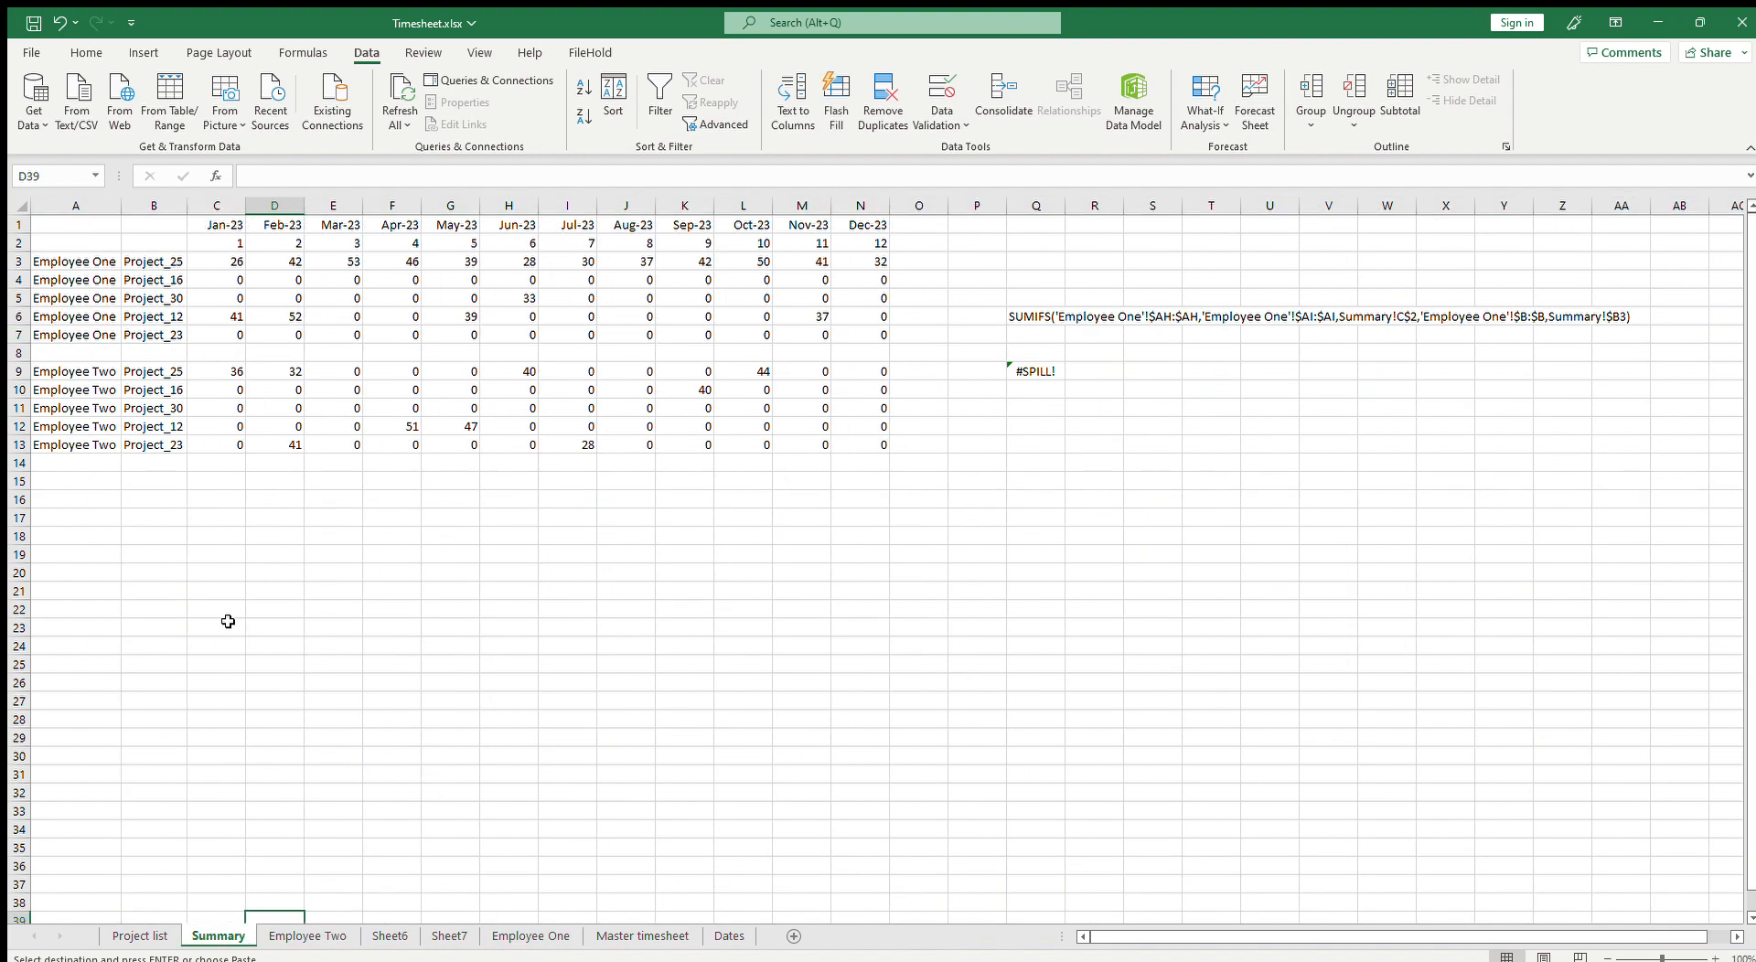
left_click(129, 355)
left_click_drag(19, 355, 85, 646)
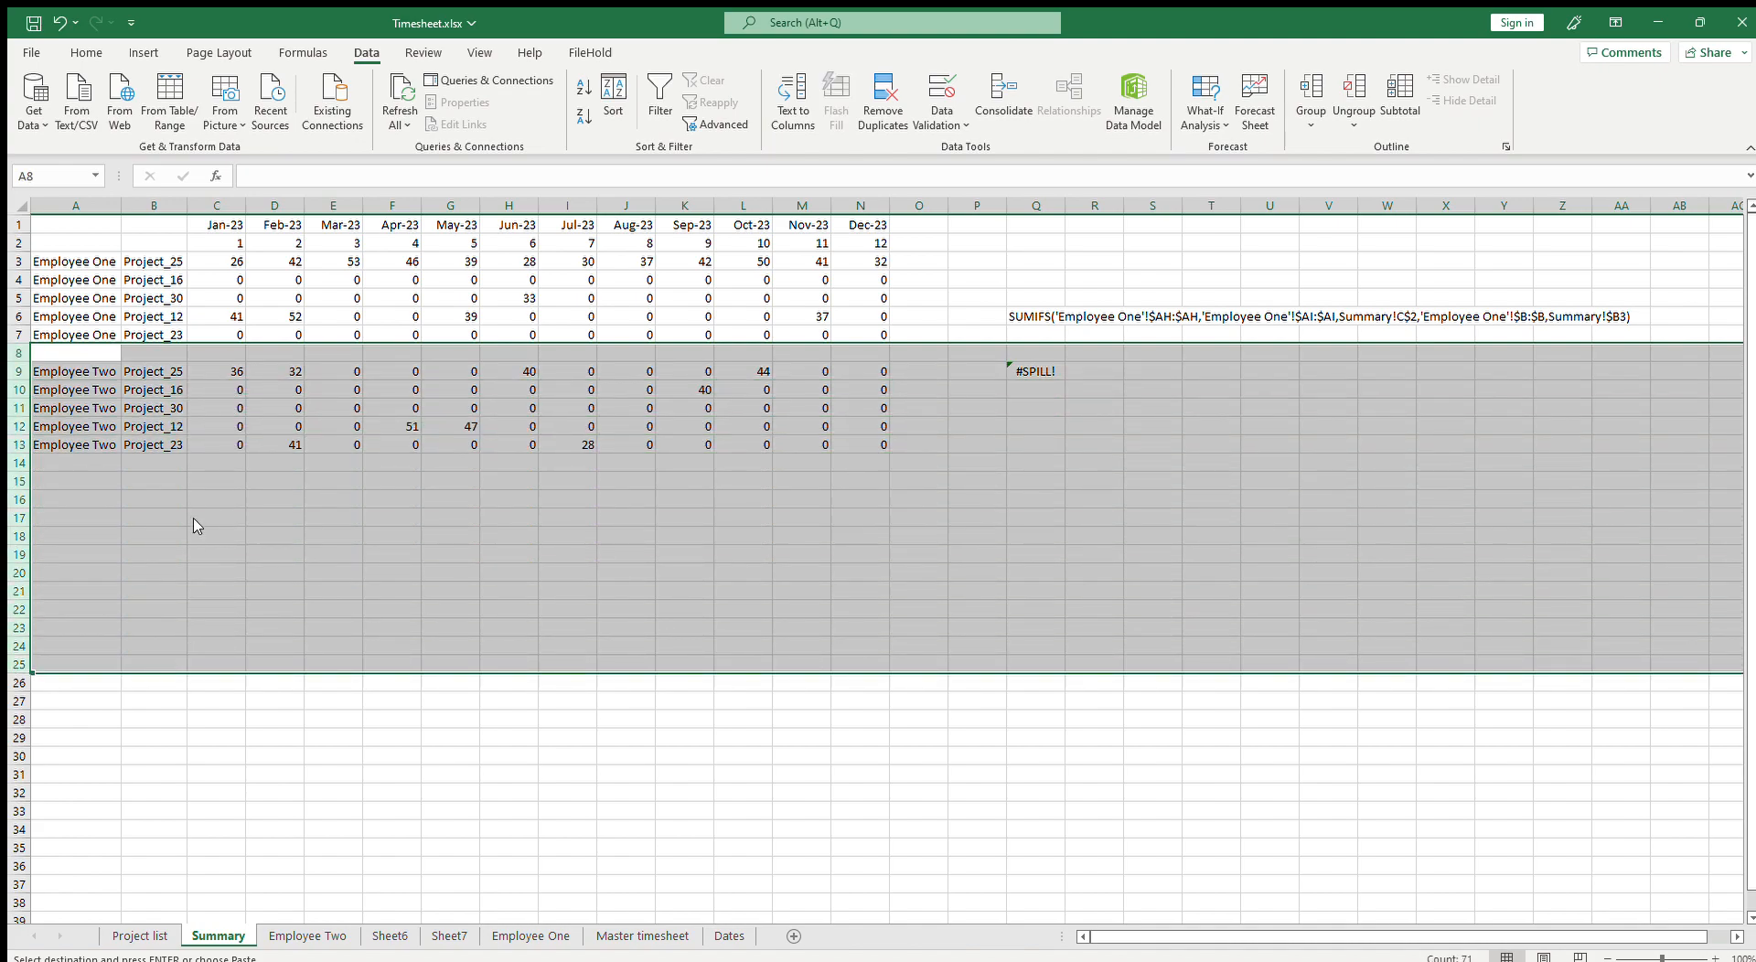
key("Escape")
key("ctrl+shift+plus")
left_click(408, 647)
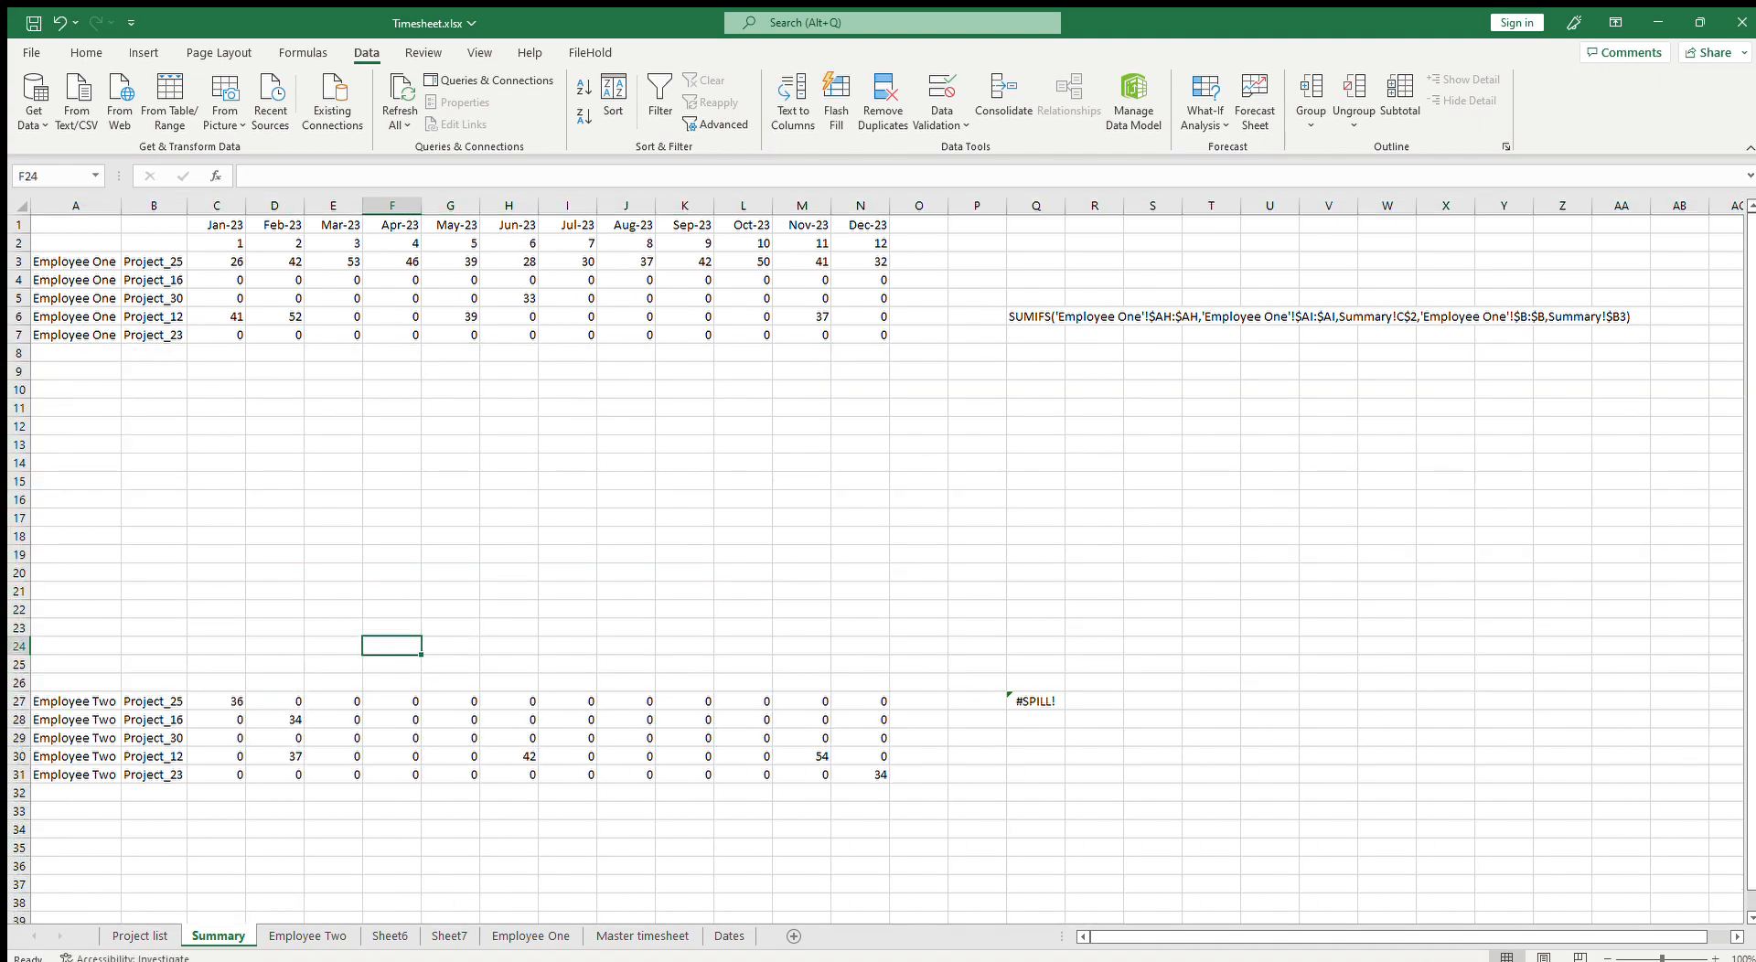
Step: Copy the unique project list and paste it into the Summary sheet's project column starting at B3
left_click(451, 936)
key("ctrl+c")
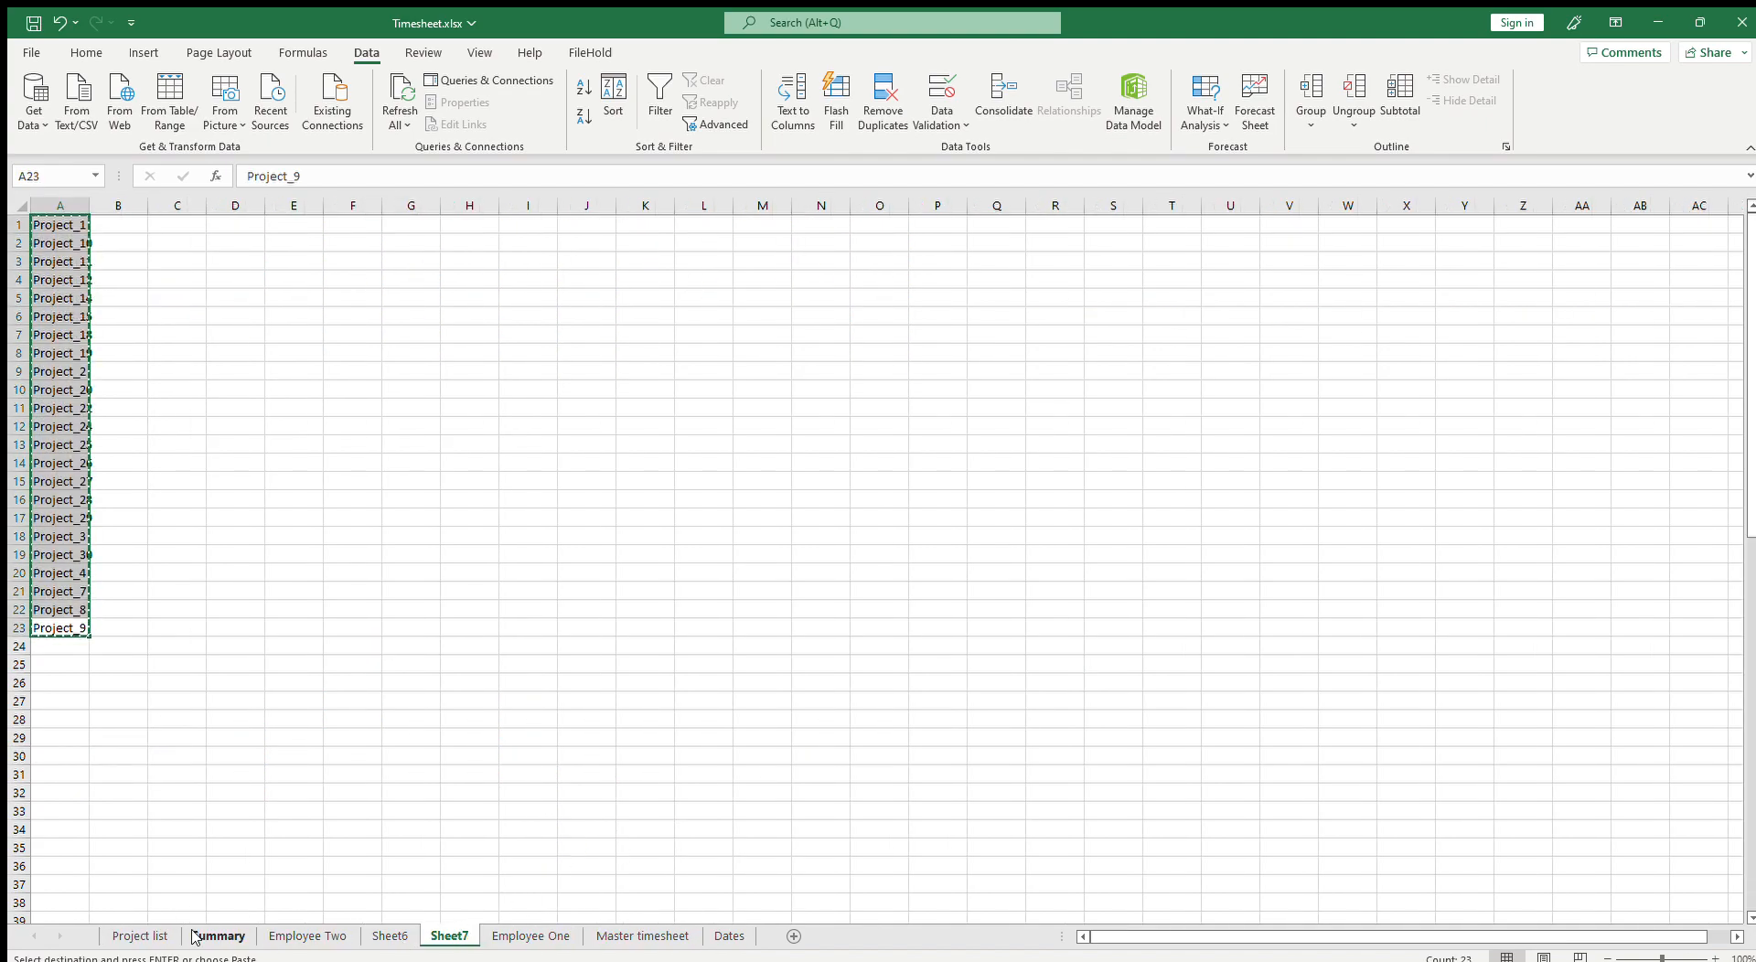
left_click(273, 902)
left_click(210, 935)
left_click(161, 258)
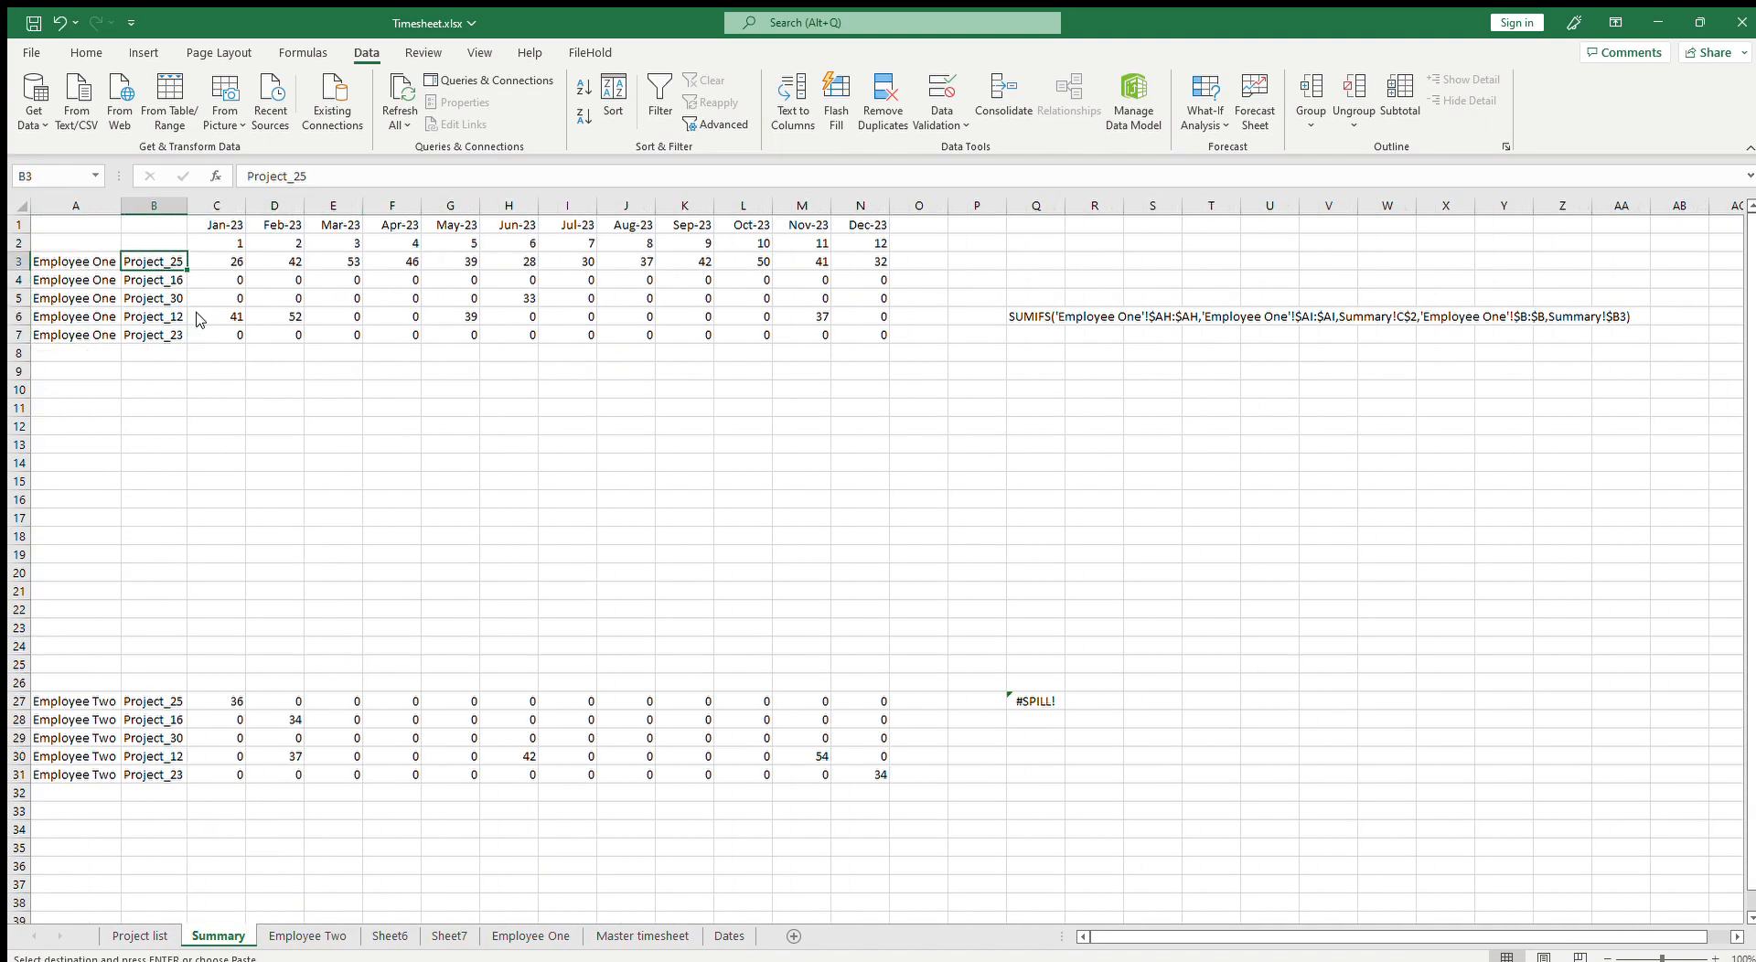
key("ctrl+v")
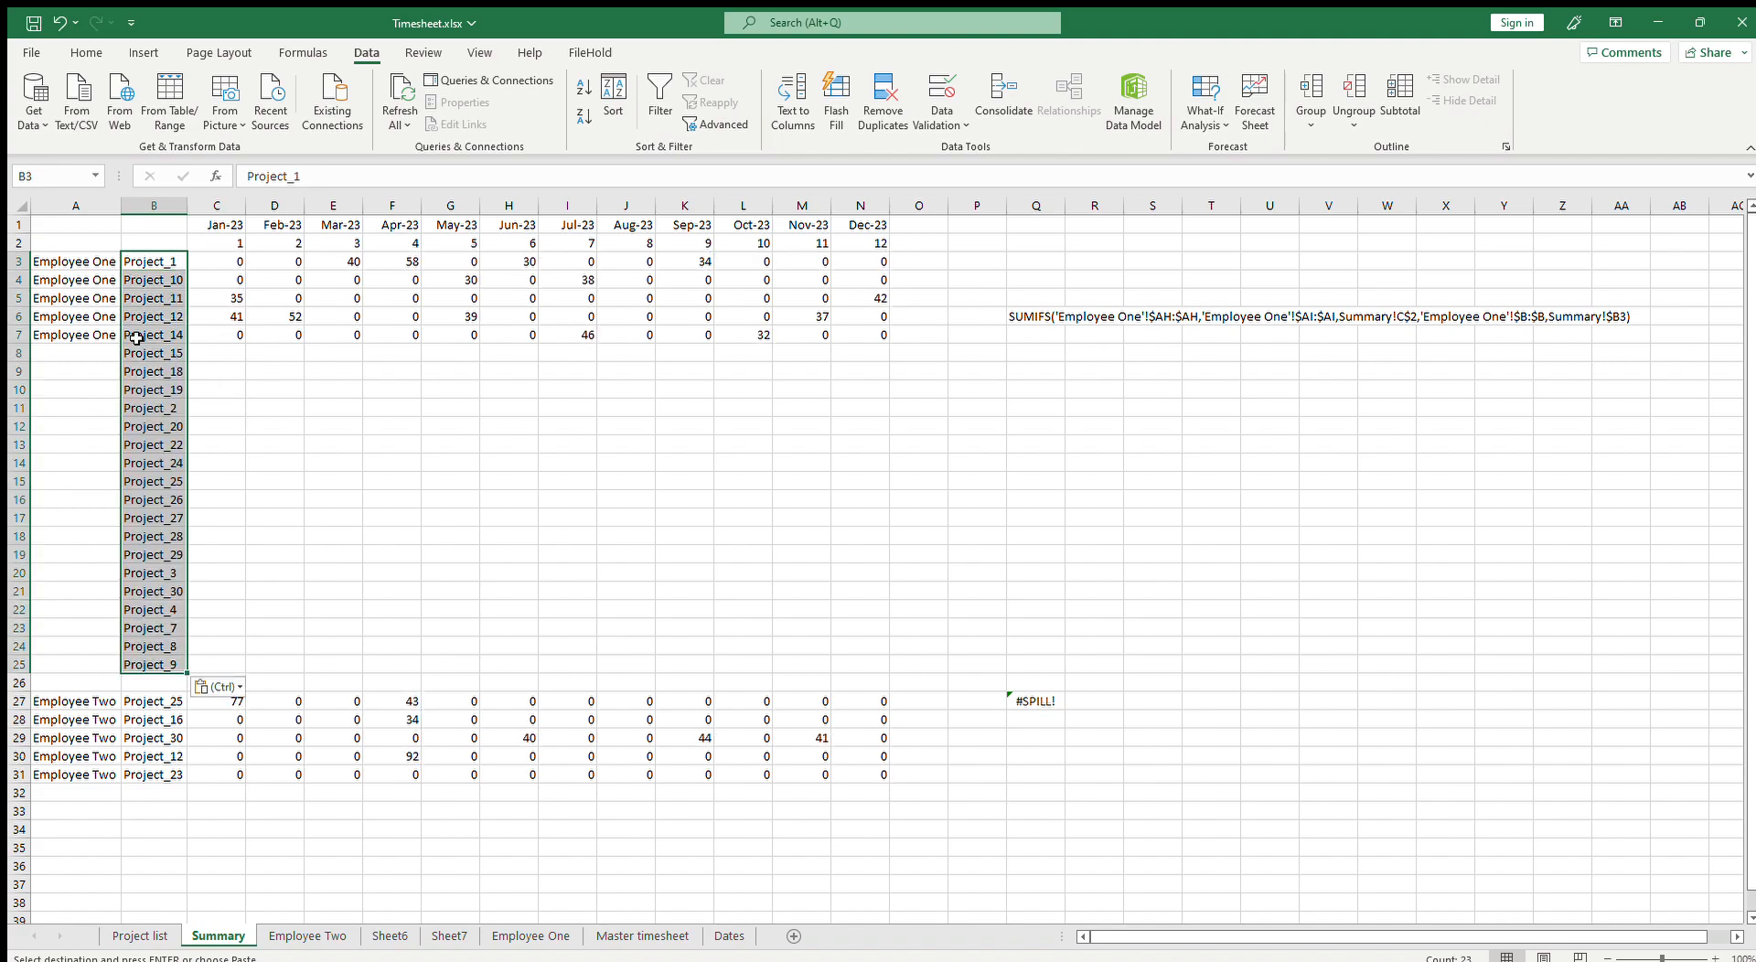
Step: Fill the Employee One label down the employee column for rows 8 to 25
left_click(80, 333)
key("ctrl+c")
left_click_drag(78, 353, 84, 664)
key("ctrl+v")
Step: Copy the SUMIFS formulas in C3:N3 down through rows 4 to 25 for all Employee One projects
left_click_drag(154, 261, 166, 656)
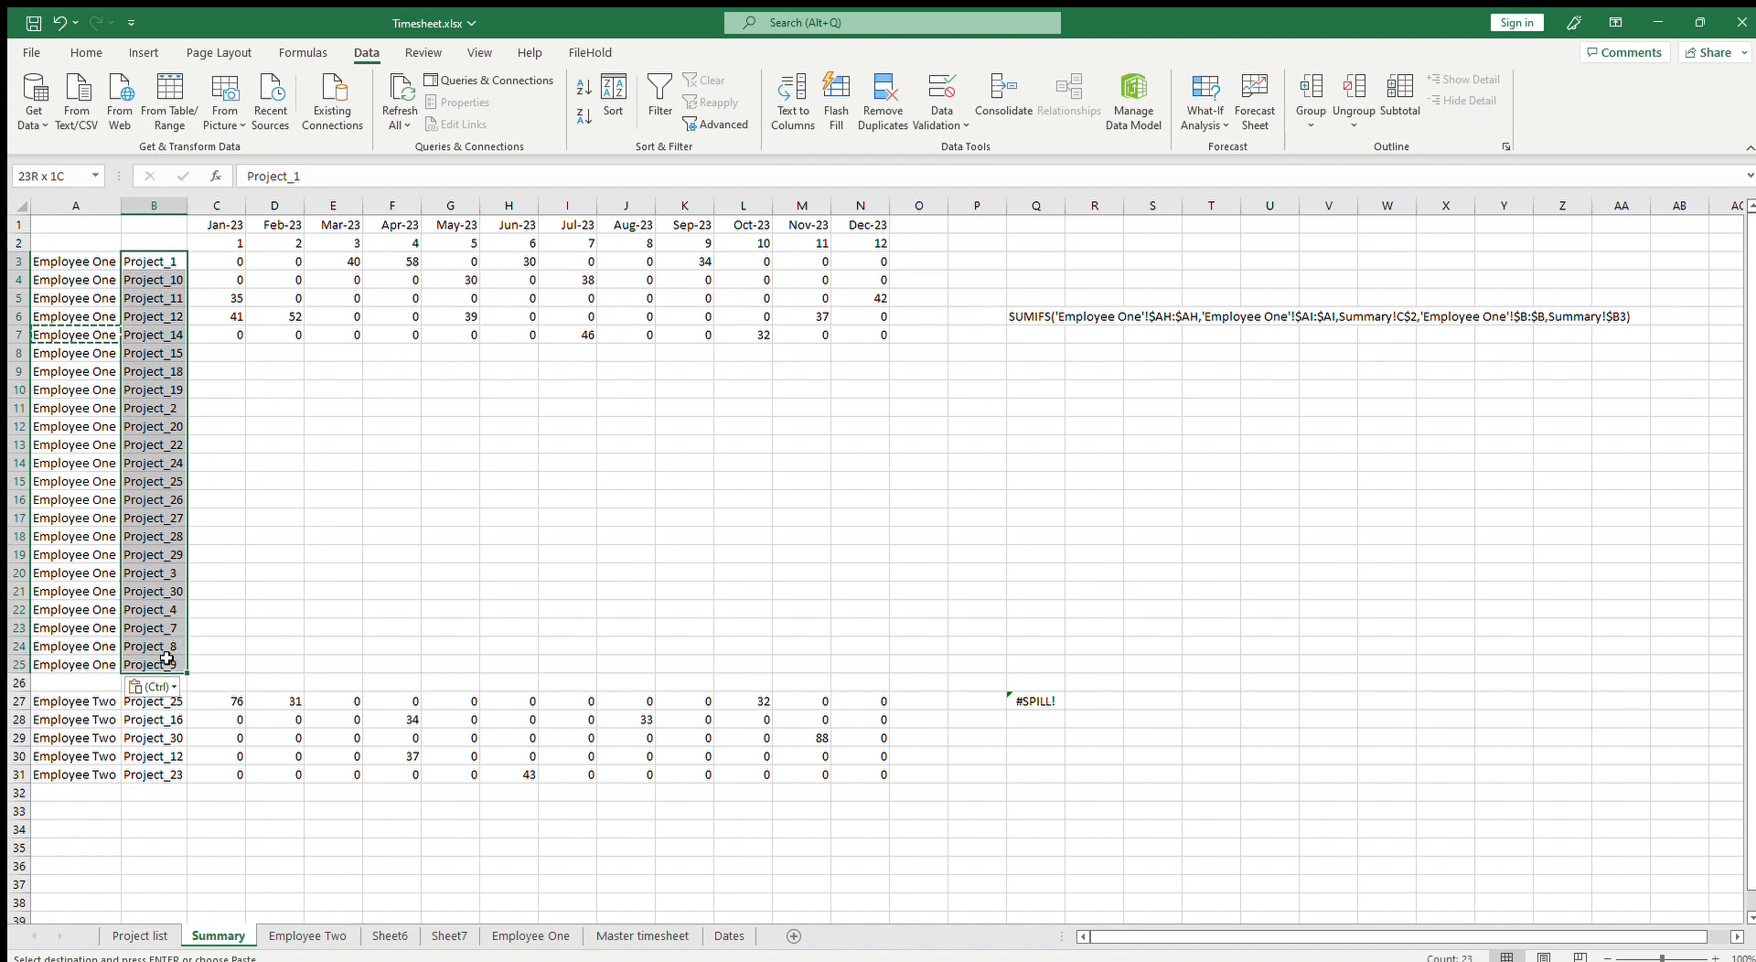
left_click_drag(228, 263, 845, 255)
key("ctrl+c")
left_click_drag(233, 280, 881, 666)
key("ctrl+v")
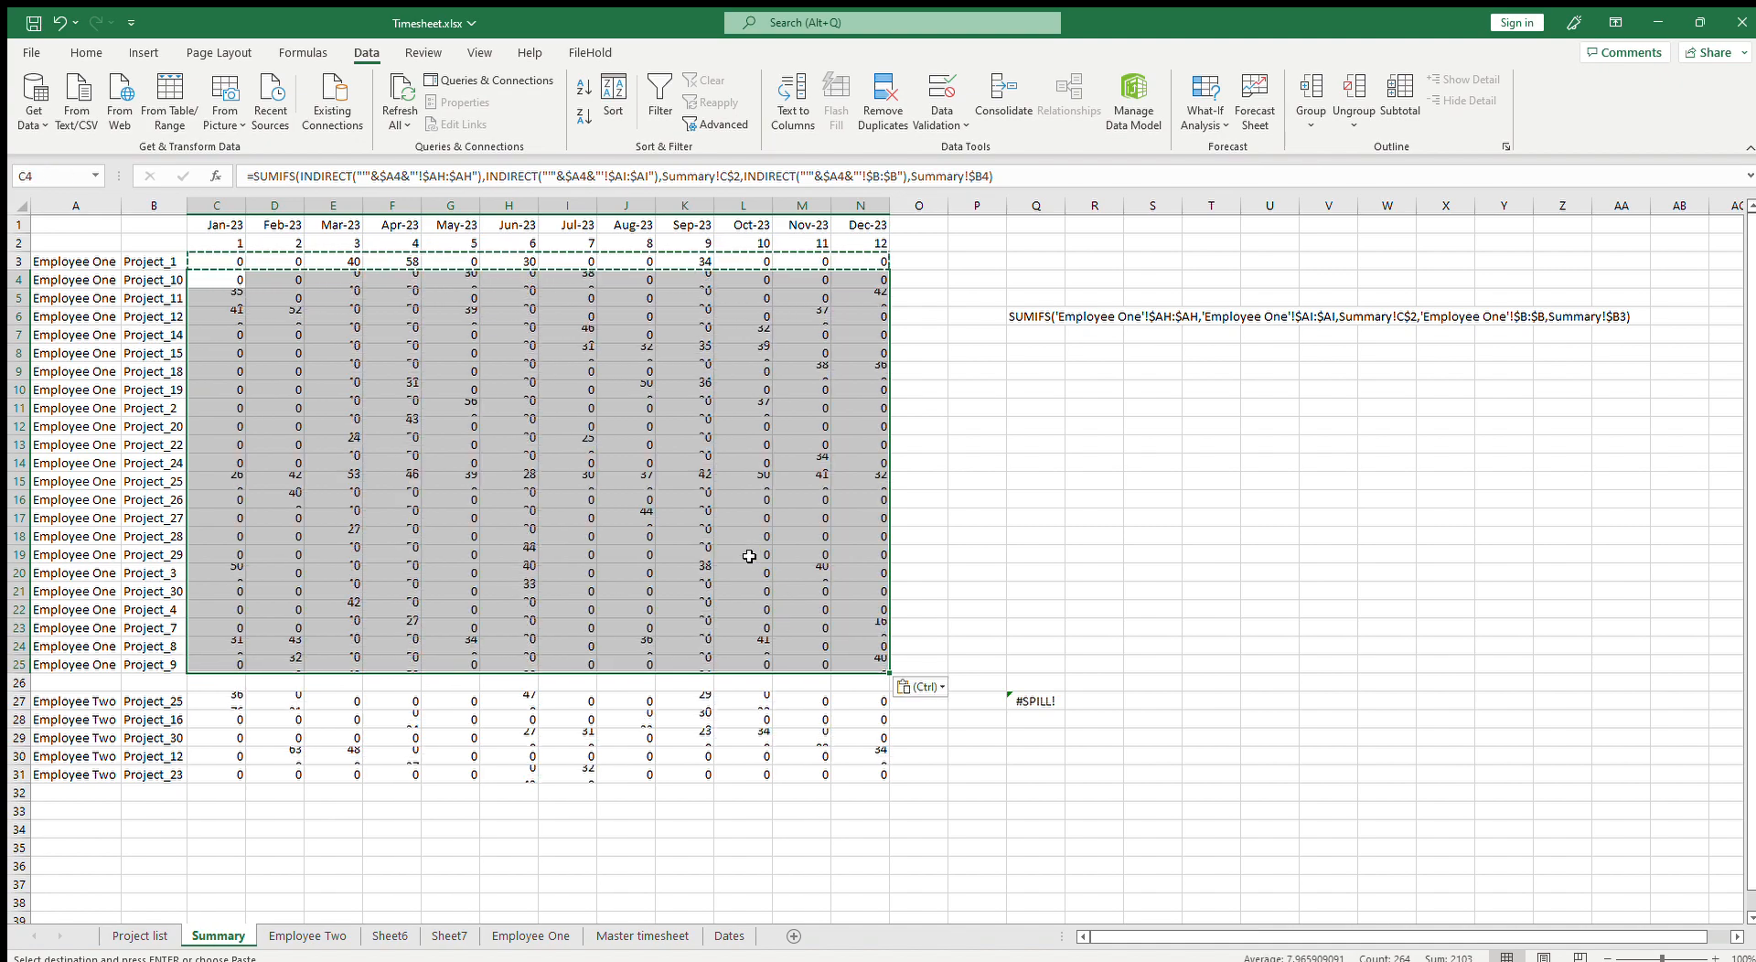
left_click(752, 538)
key("Escape")
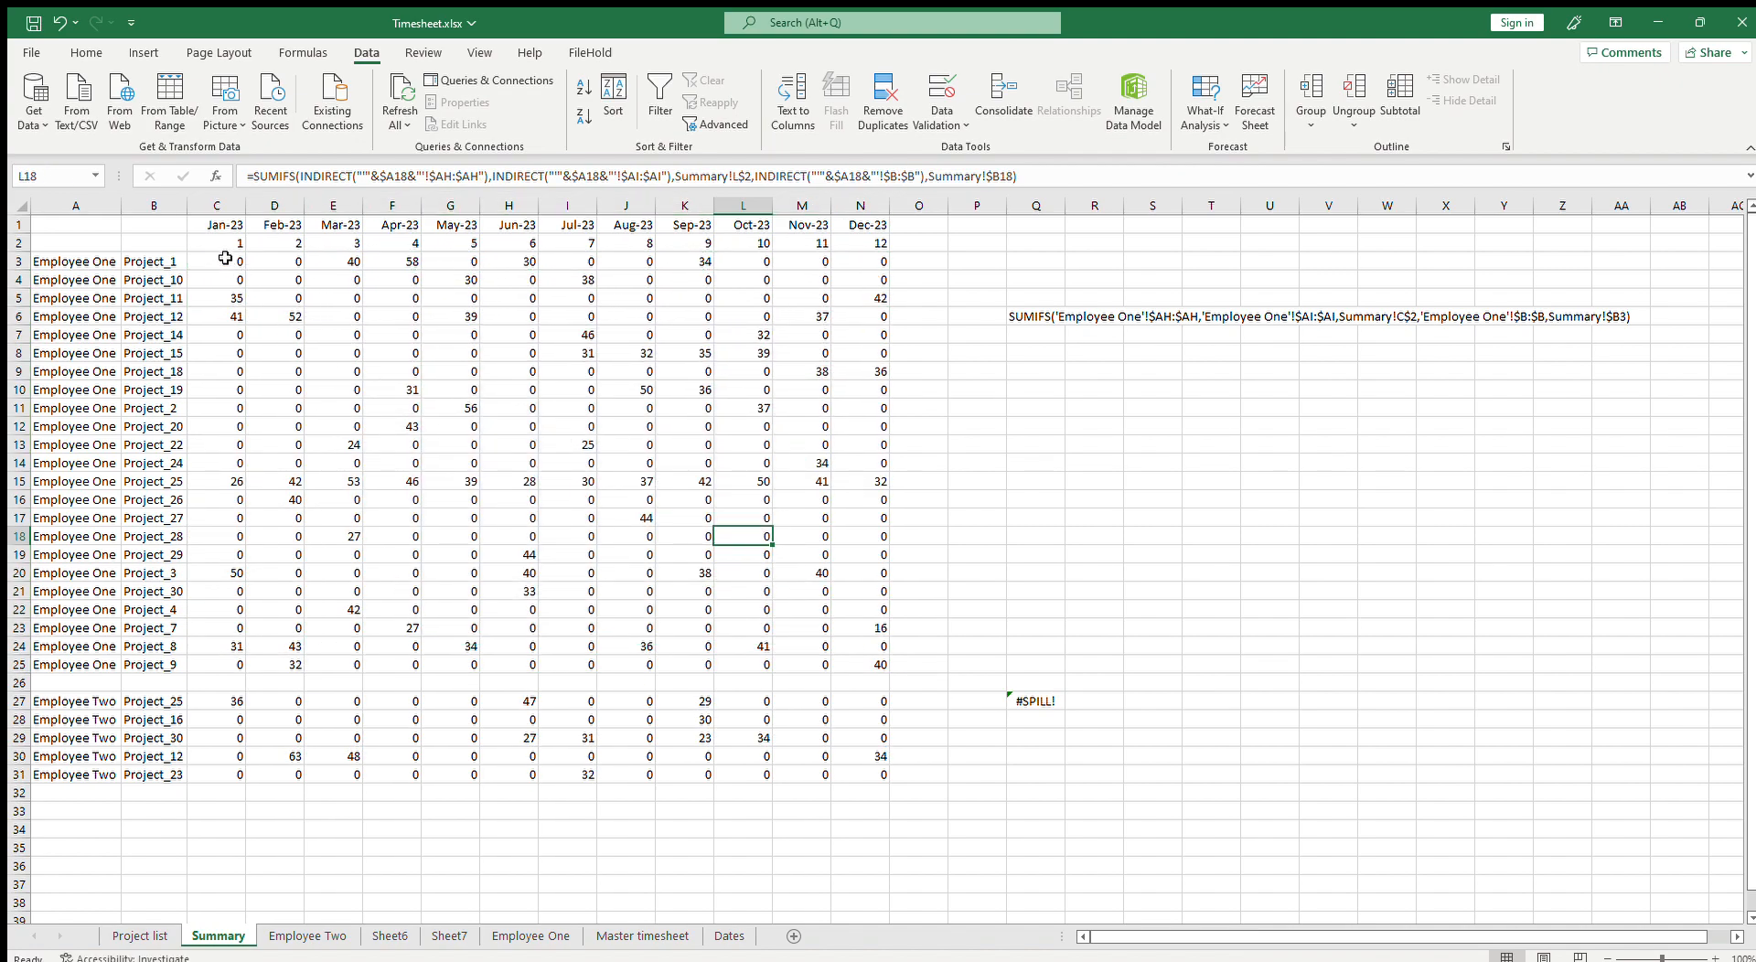
Step: Apply comma style with no decimal places to the Employee One hours range C3:N25
left_click(225, 260)
left_click_drag(232, 266, 860, 635)
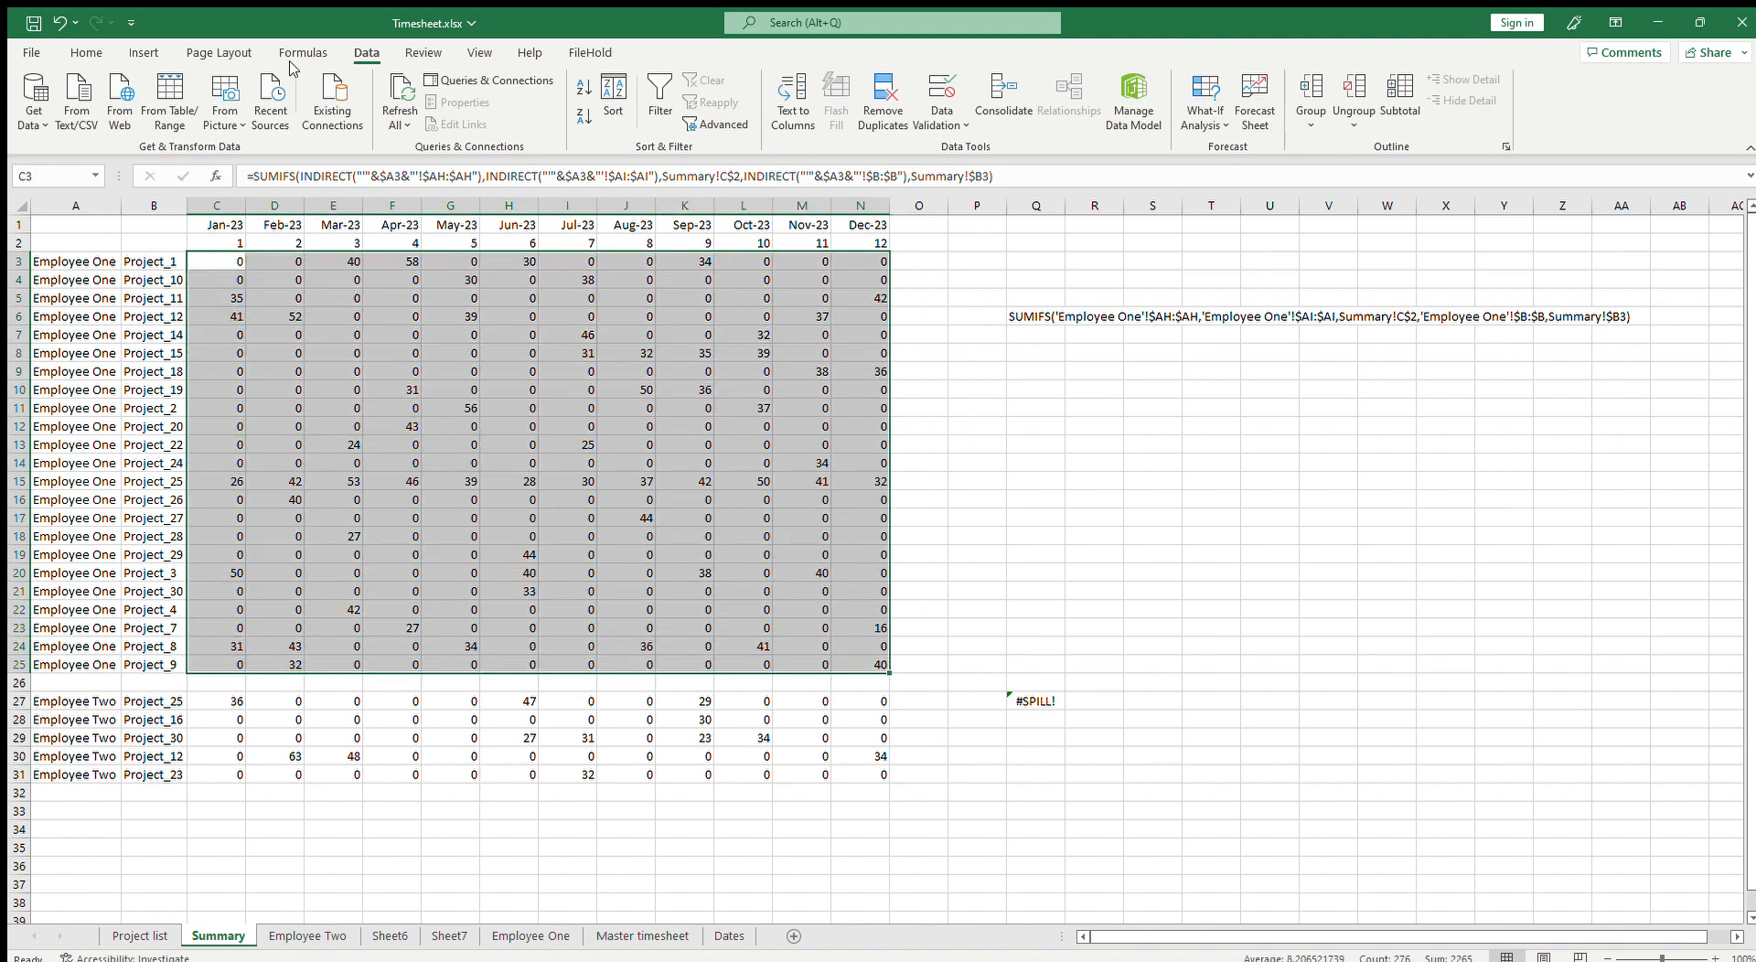
left_click(87, 53)
left_click(701, 117)
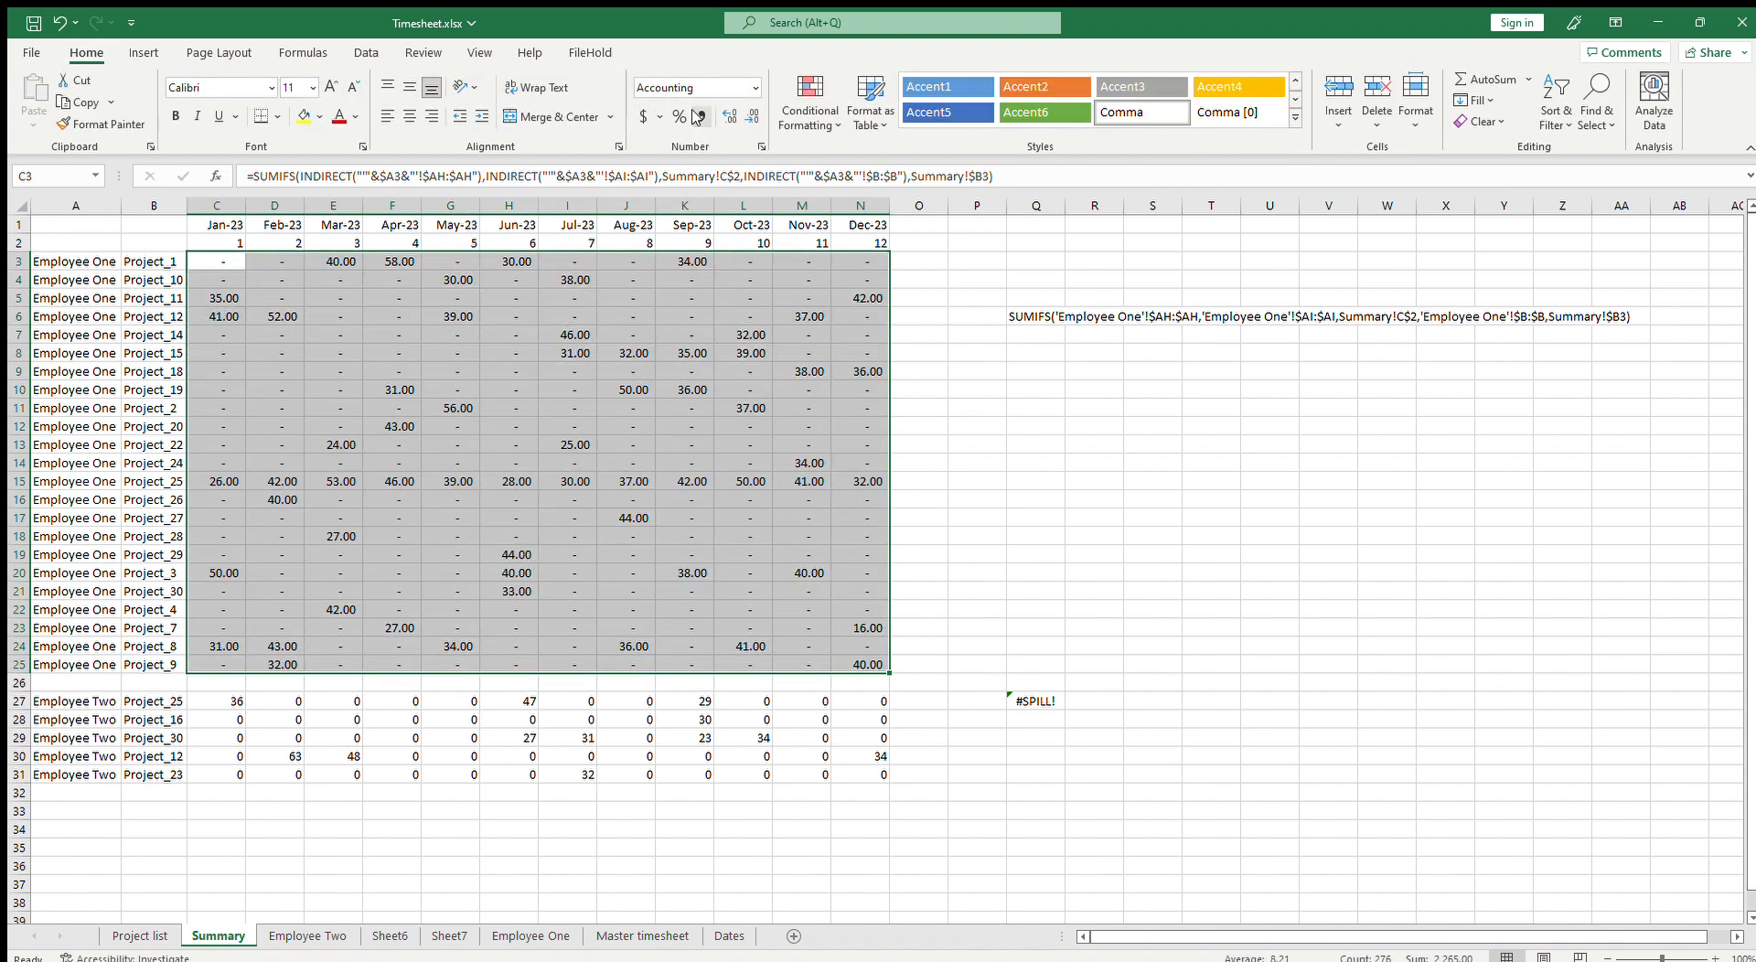
left_click(751, 117)
left_click(751, 117)
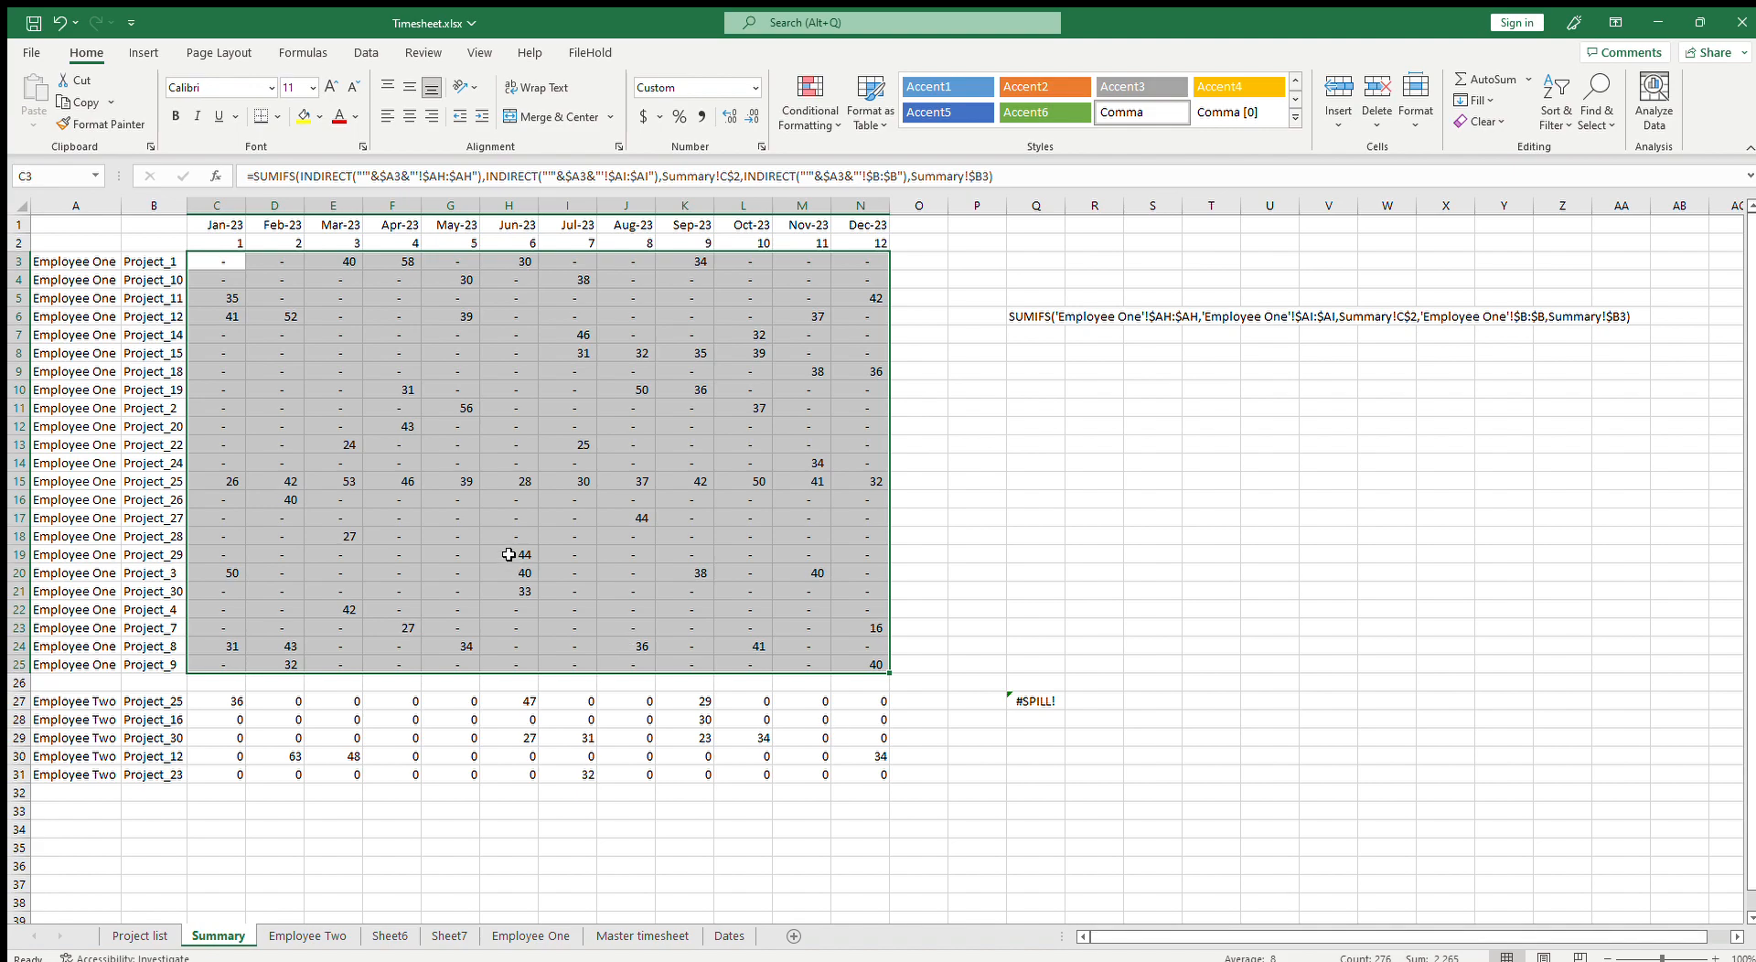
Step: Review the Summary sheet's Employee One project totals and month headers
scroll(146, 499, "down", 3)
left_click(452, 460)
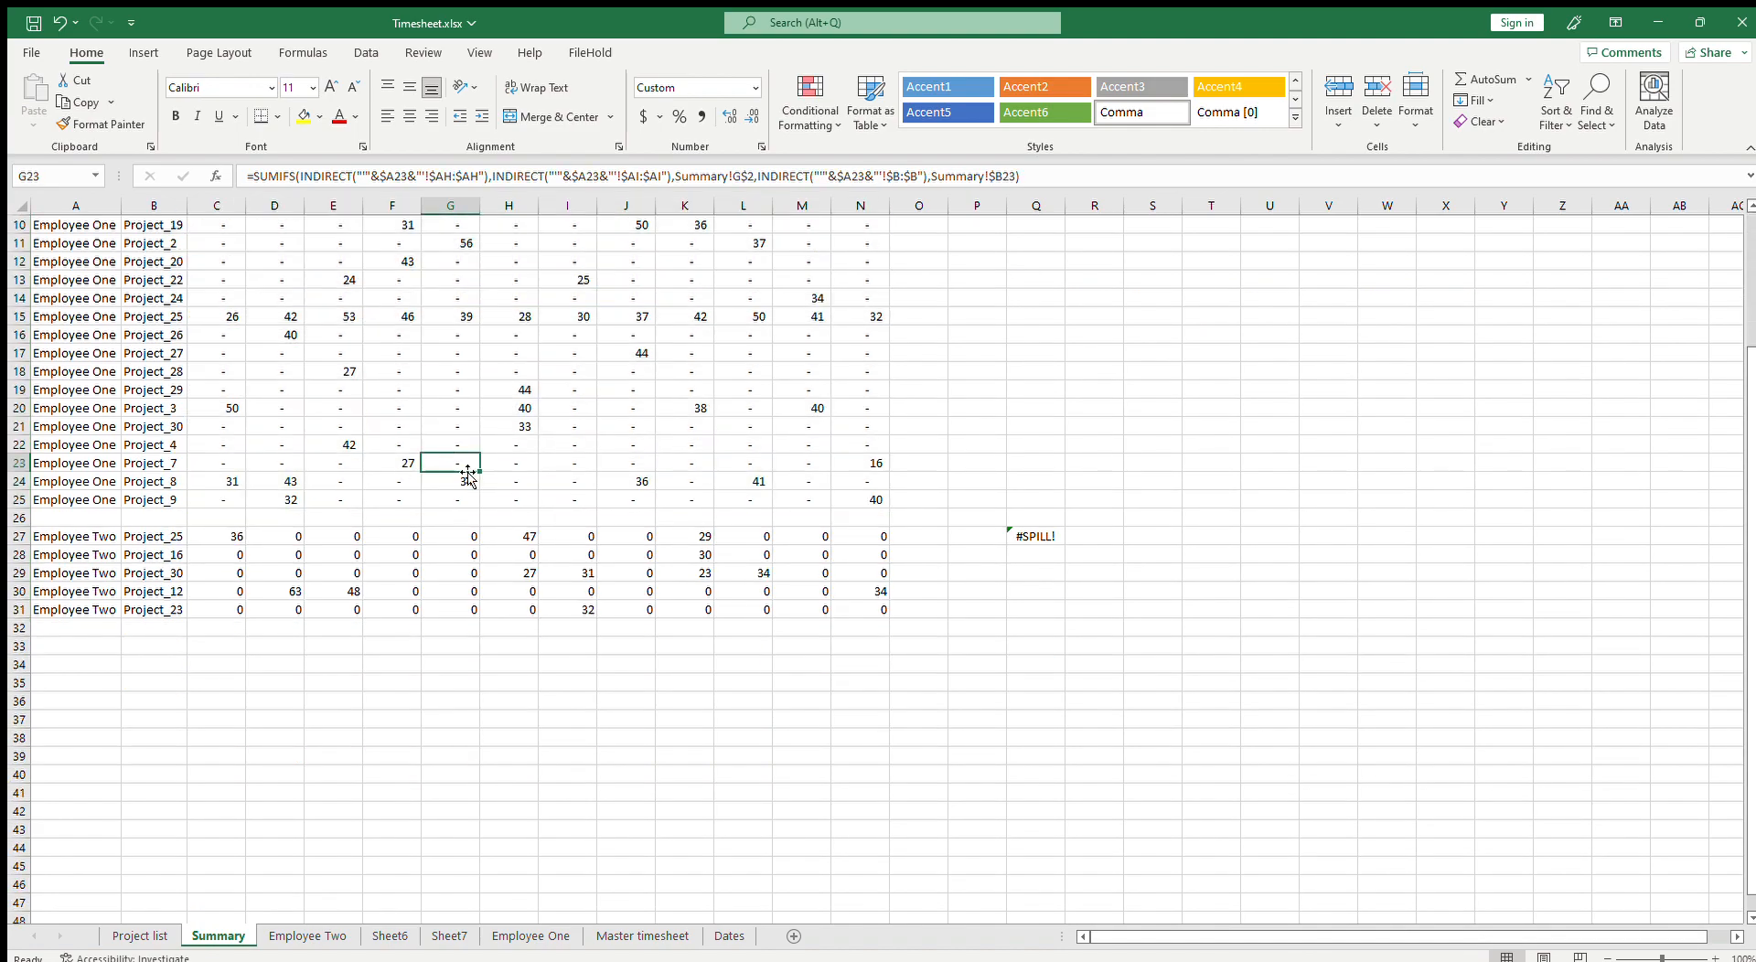
scroll(466, 476, "up", 3)
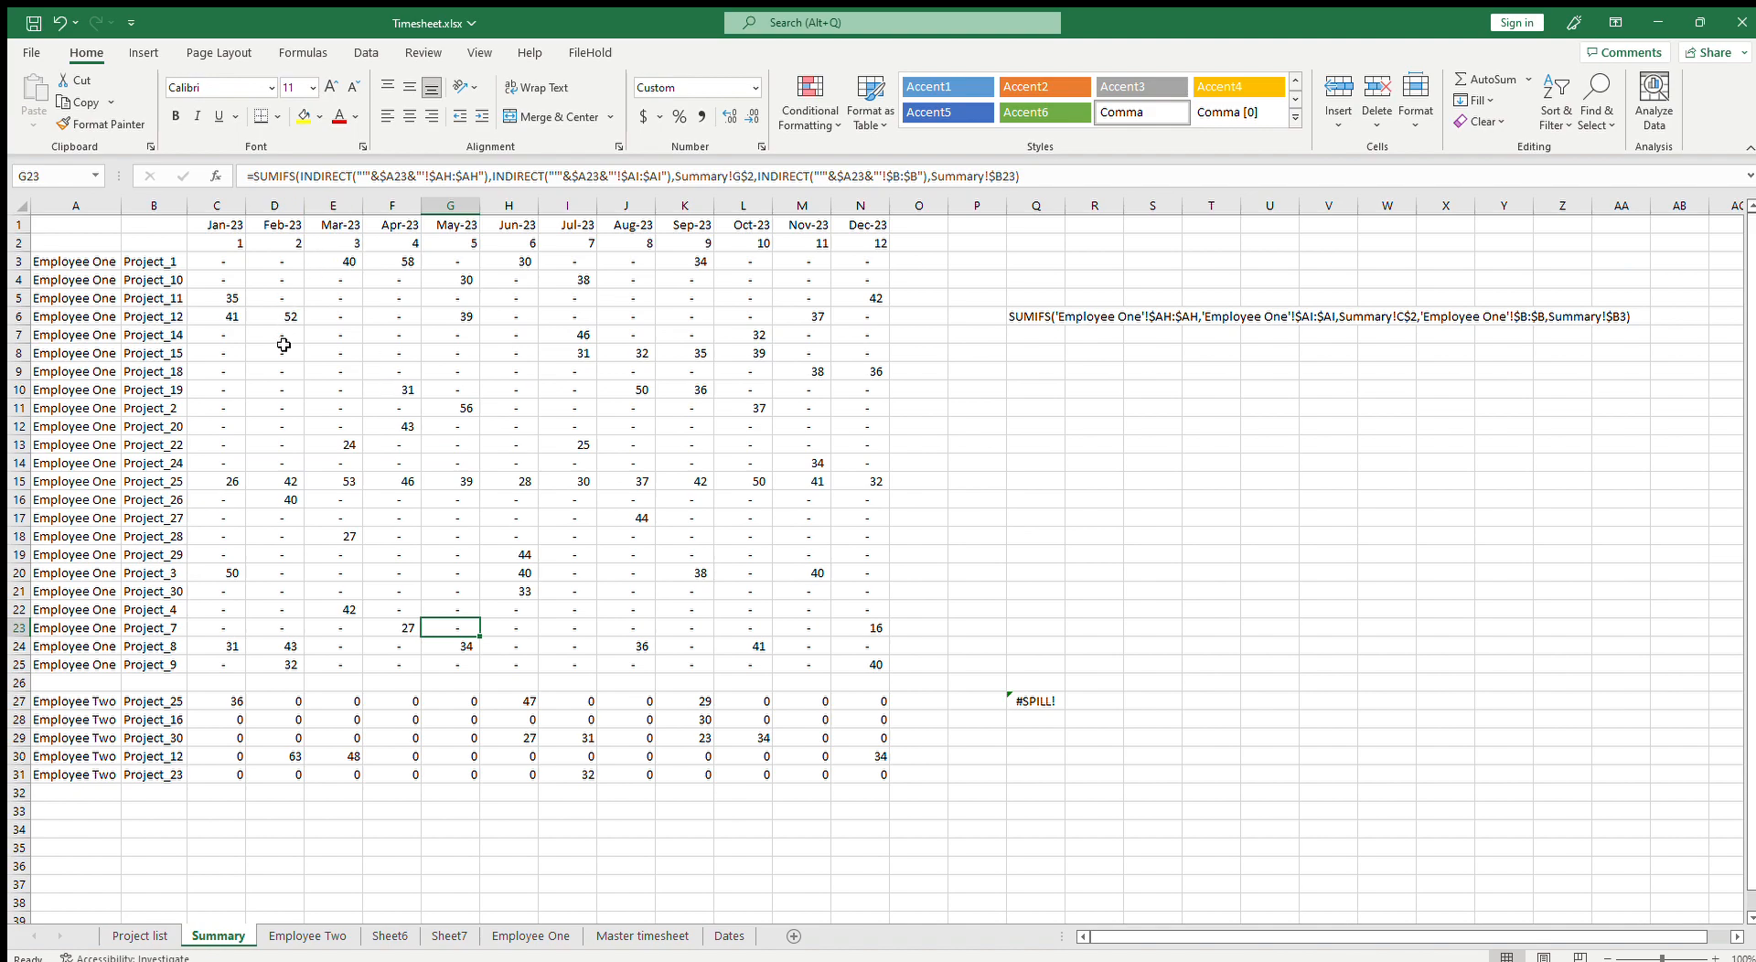
left_click(170, 316)
left_click(242, 239)
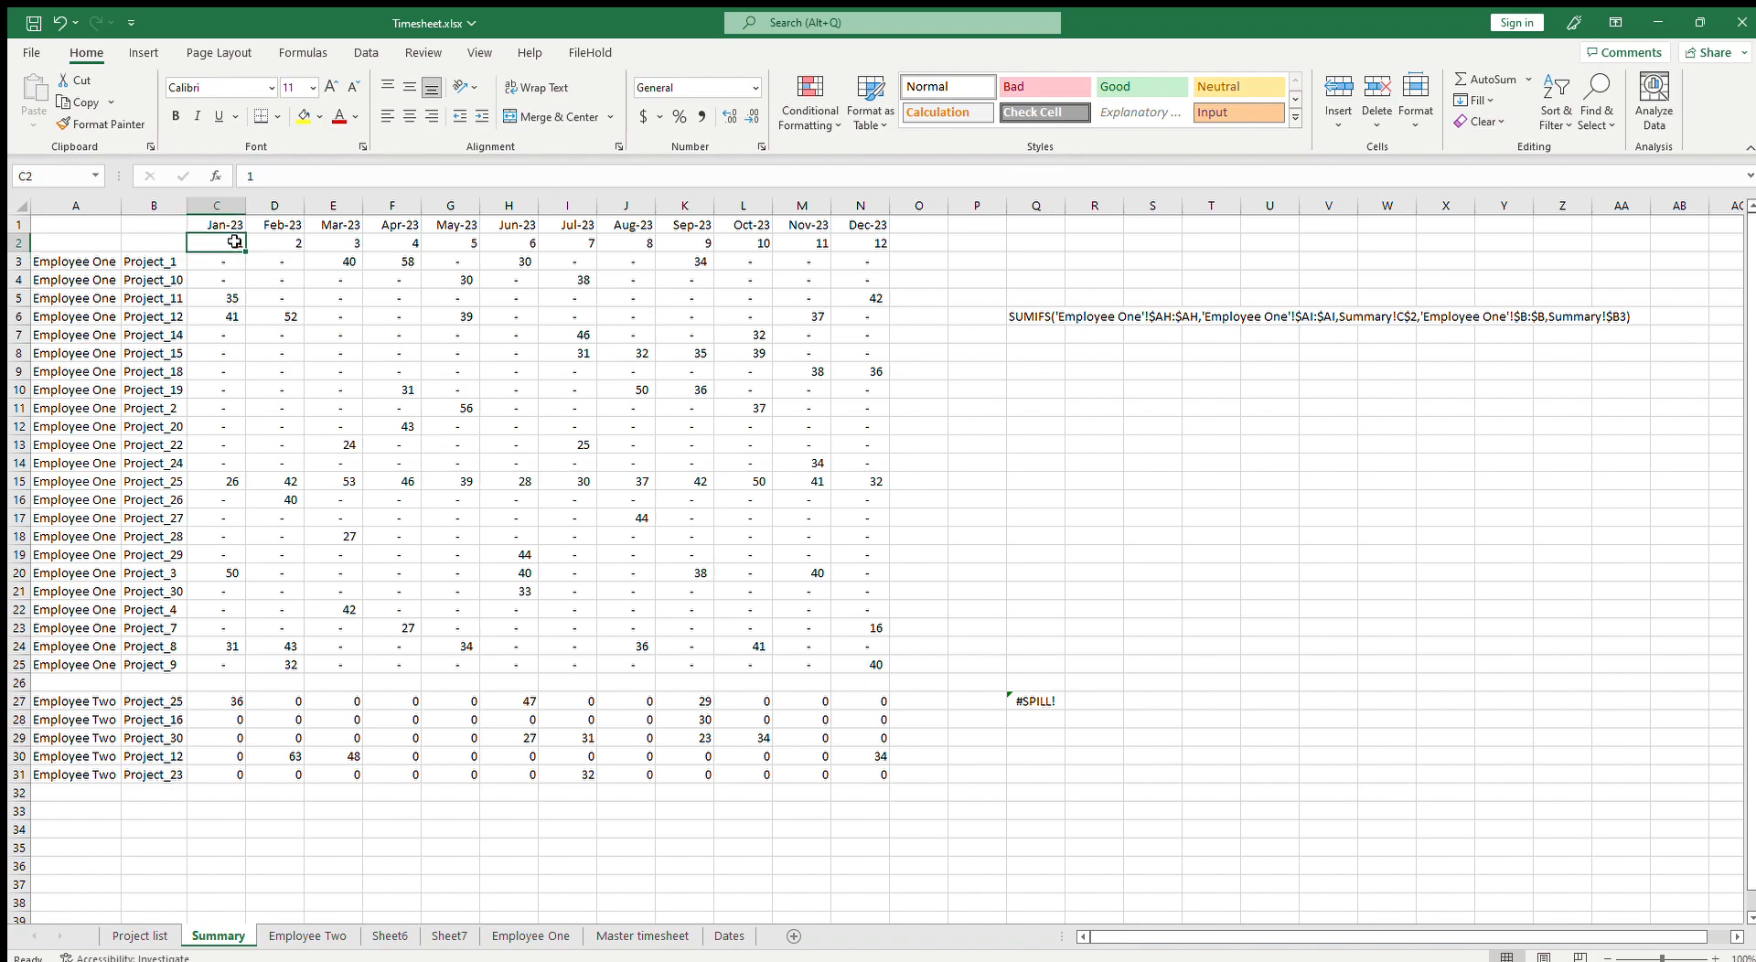
left_click(81, 331)
scroll(216, 440, "down", 4)
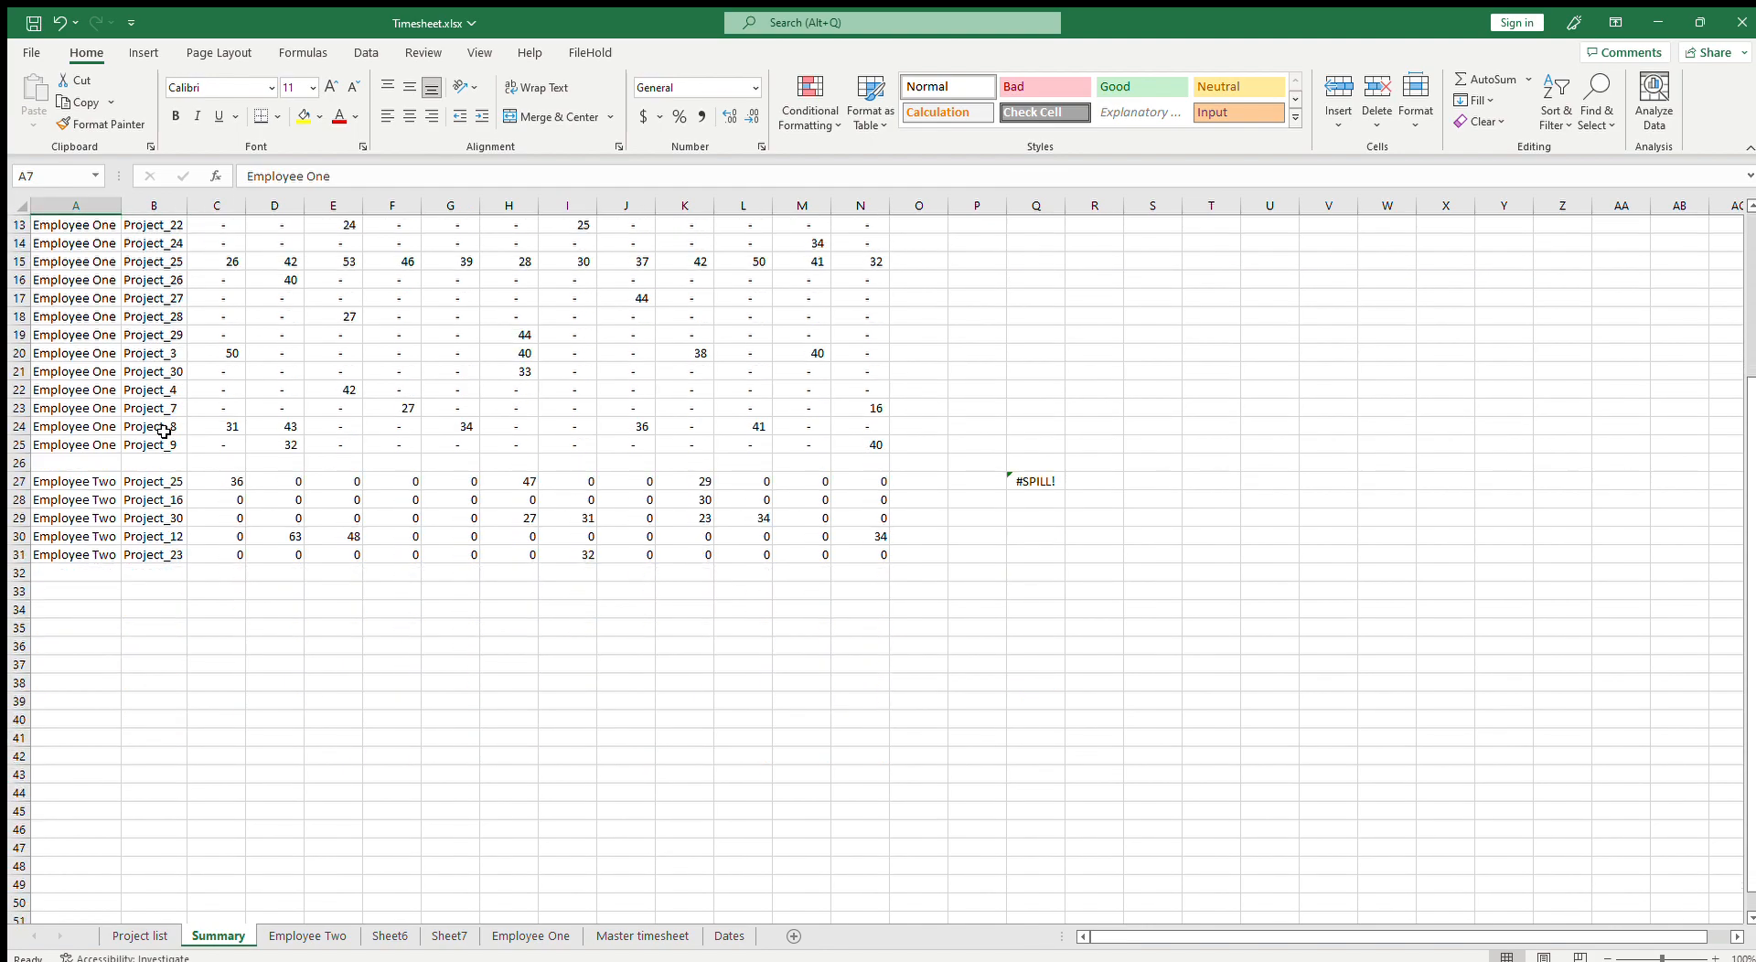
scroll(258, 472, "down", 2)
scroll(274, 480, "up", 4)
scroll(284, 486, "up", 2)
scroll(393, 483, "down", 4)
scroll(288, 490, "up", 4)
scroll(289, 490, "down", 5)
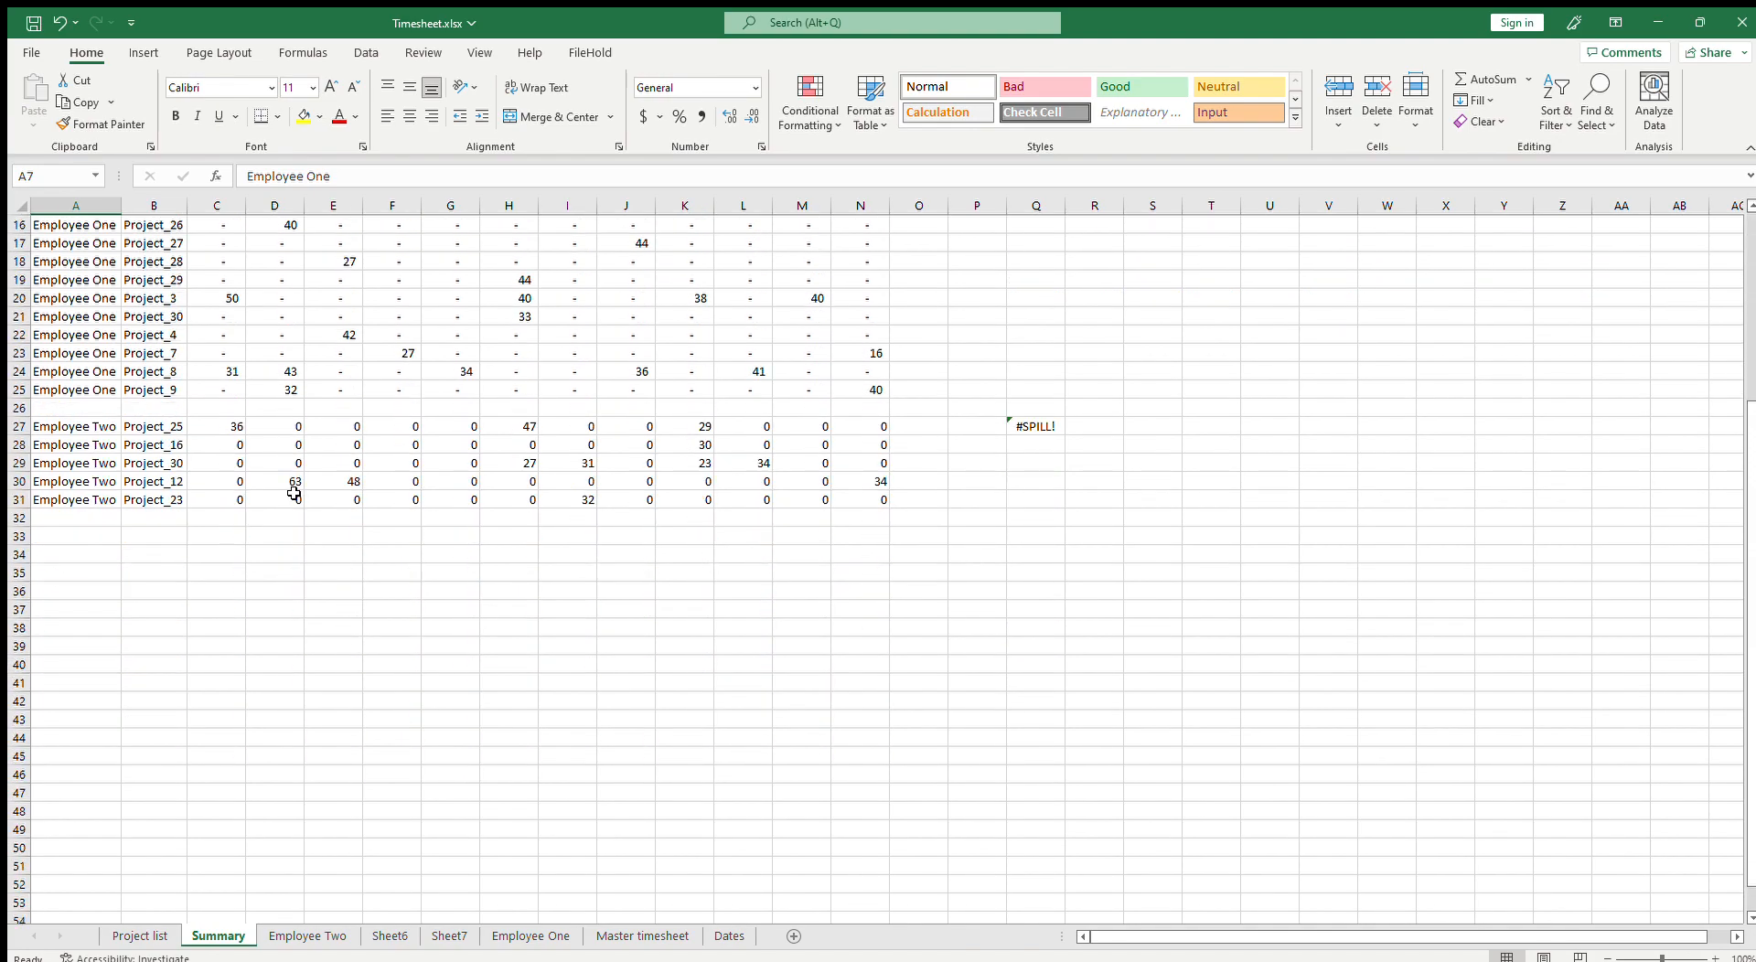
scroll(293, 494, "down", 2)
Step: Examine the project names in column B of the Employee Two sheet
left_click(308, 936)
scroll(354, 855, "down", 2)
scroll(366, 853, "down", 2)
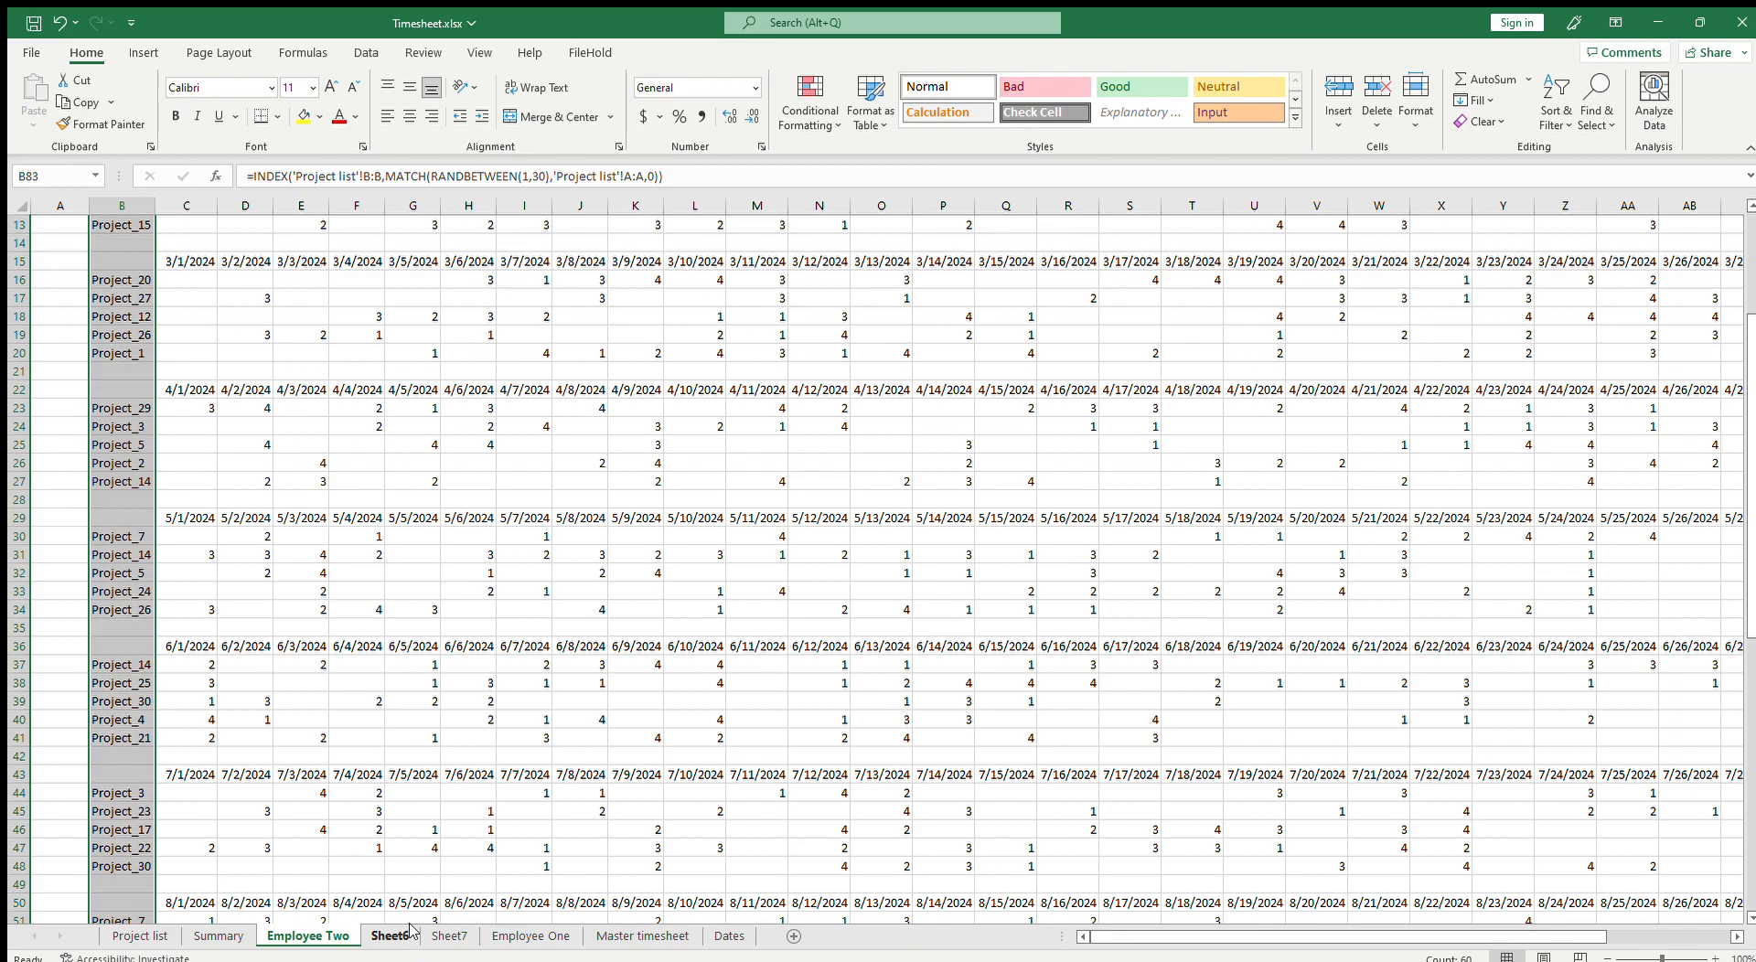
scroll(411, 931, "down", 3)
scroll(370, 891, "up", 7)
left_click(114, 279)
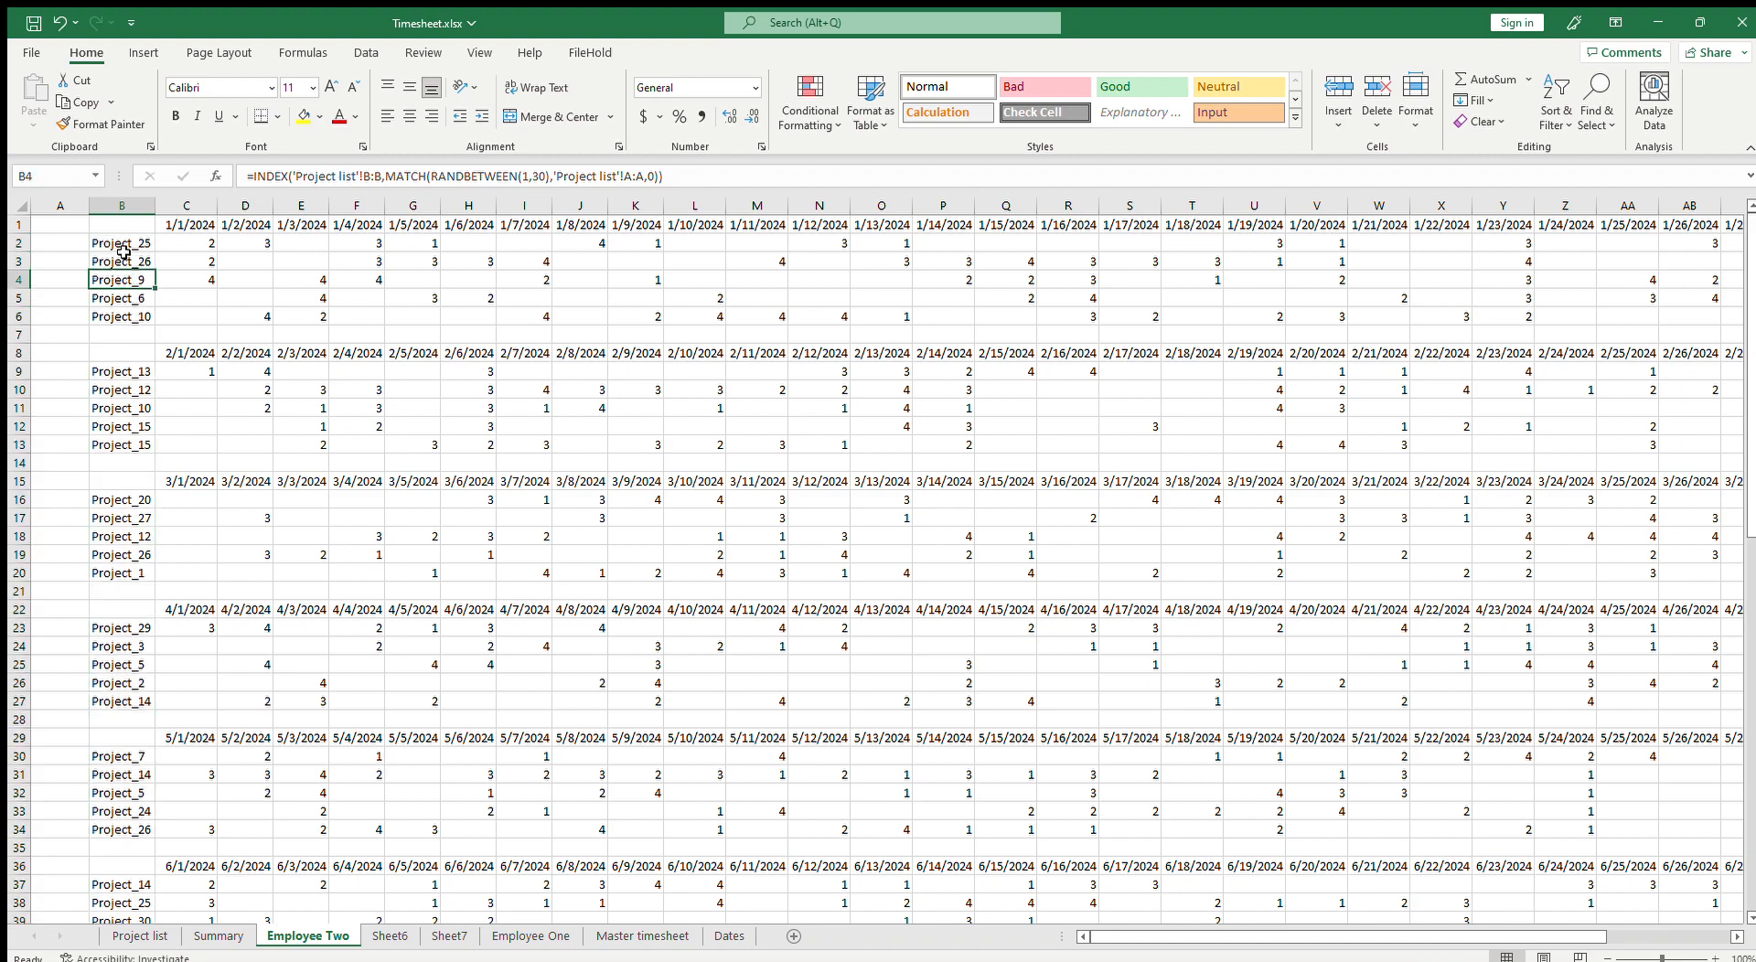
left_click(226, 263)
left_click_drag(114, 242, 580, 335)
left_click(146, 445)
left_click(142, 426)
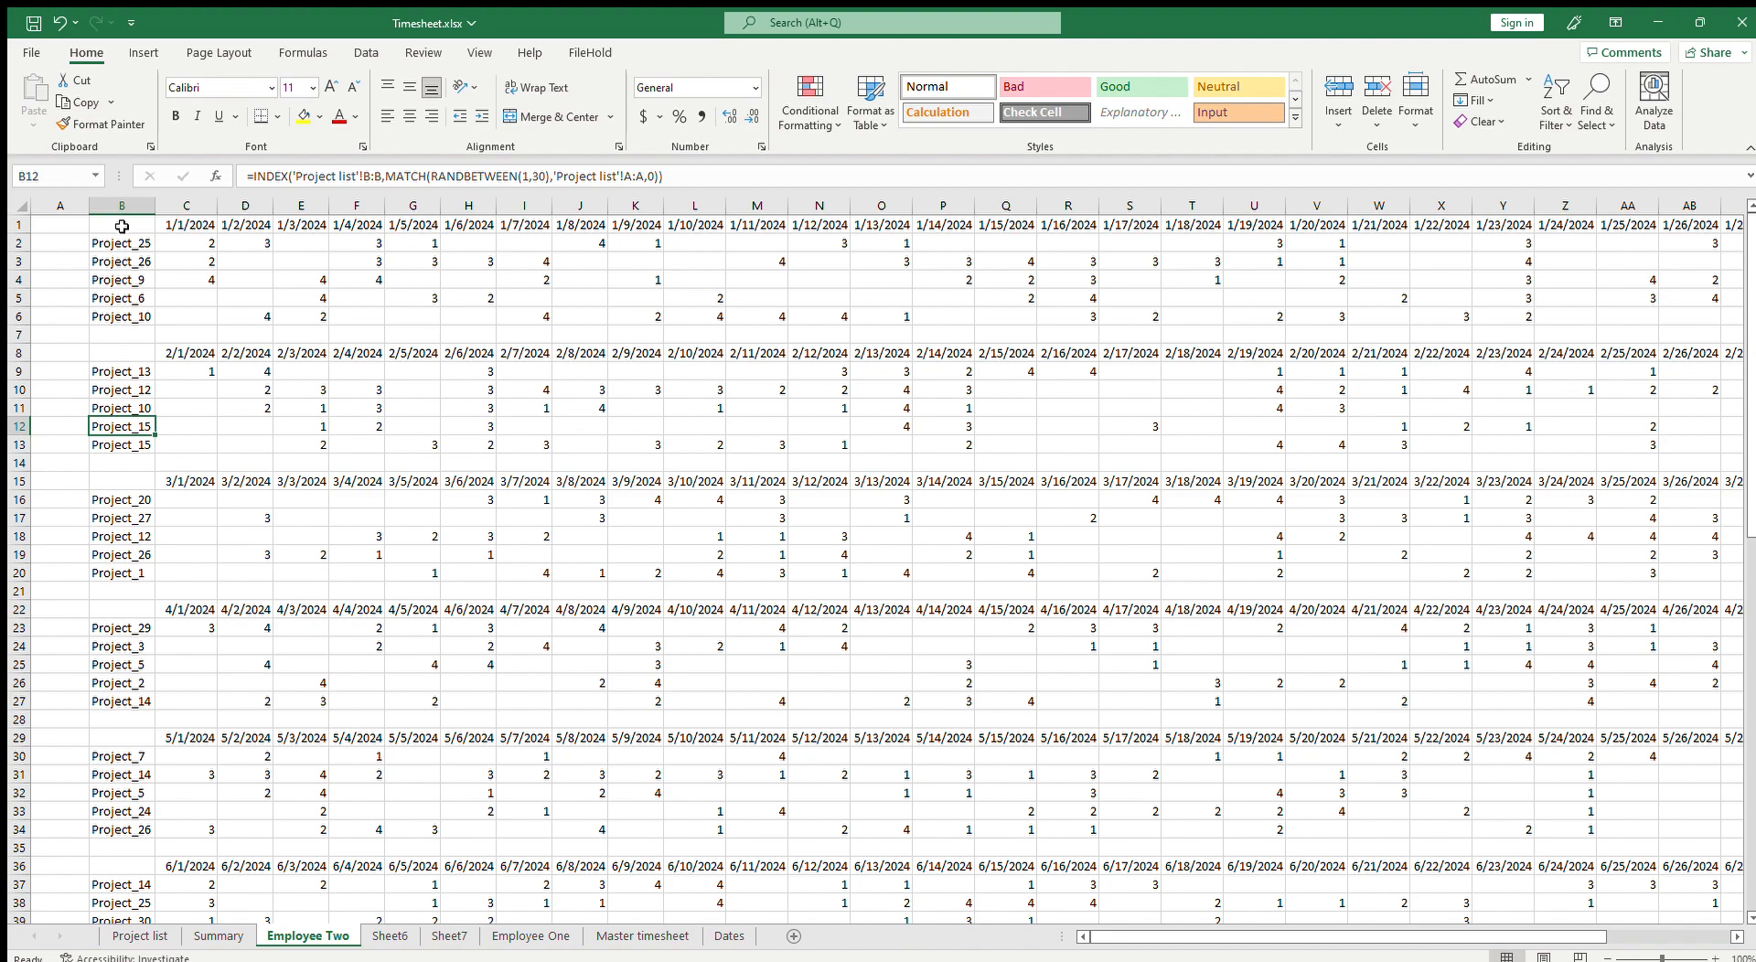
left_click_drag(127, 227, 1235, 937)
key("ctrl+c")
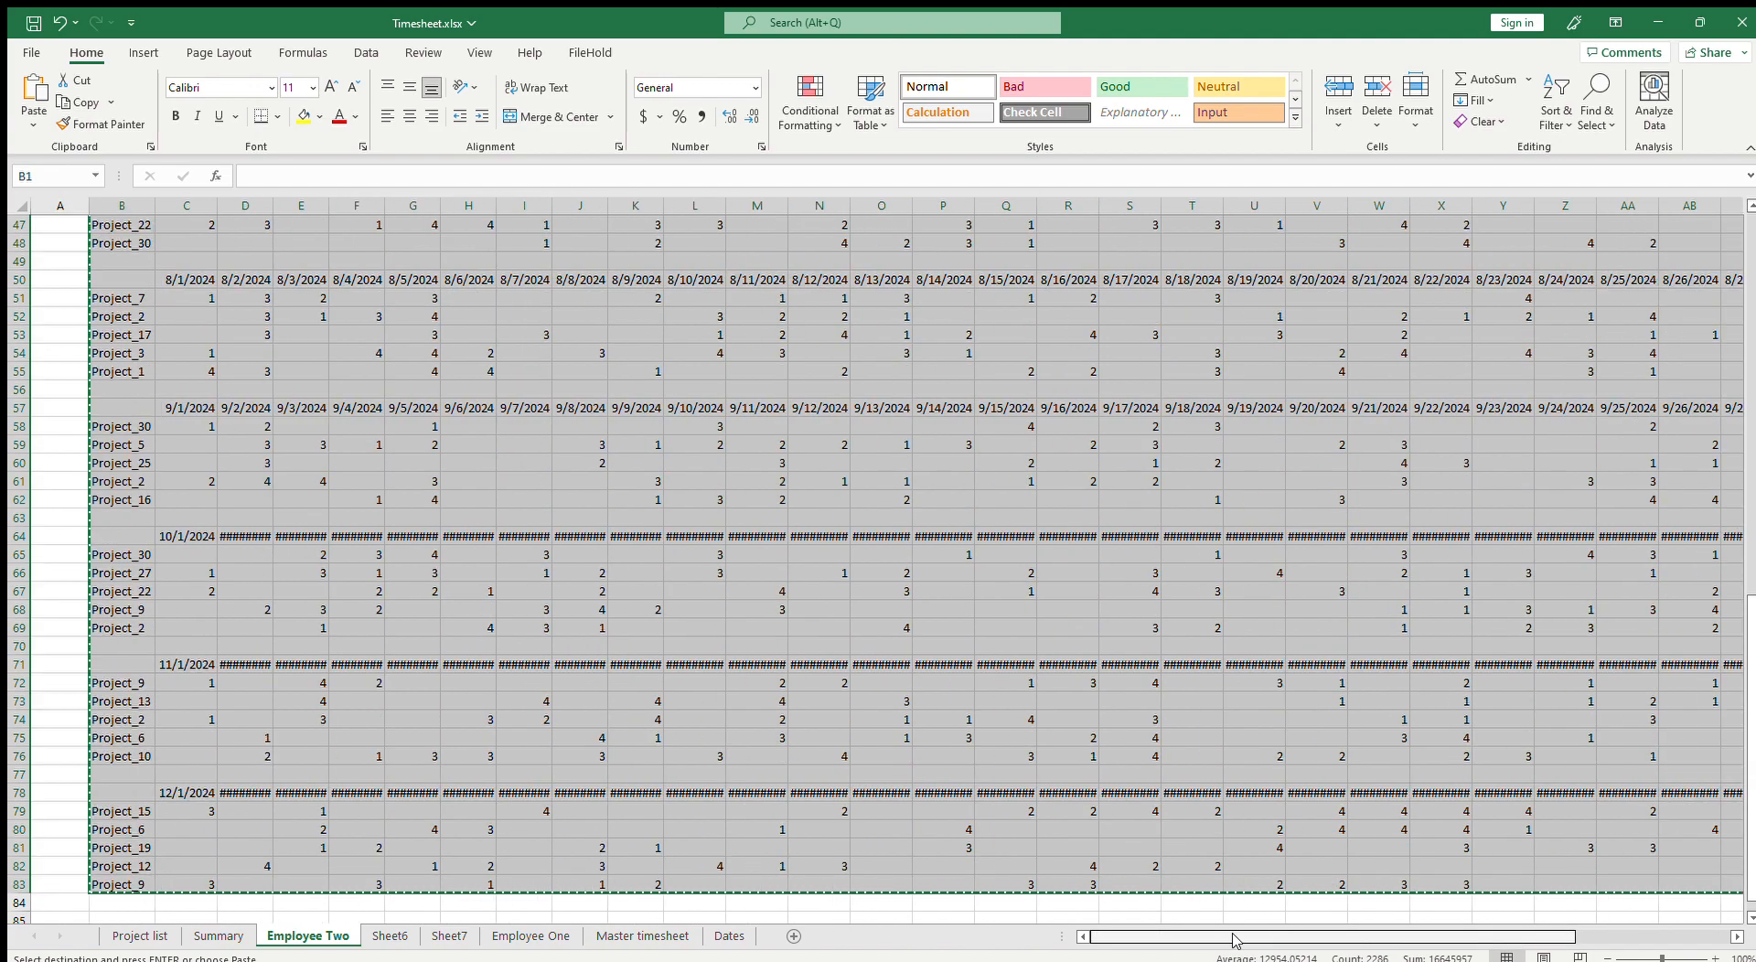
scroll(651, 661, "up", 13)
scroll(650, 662, "up", 3)
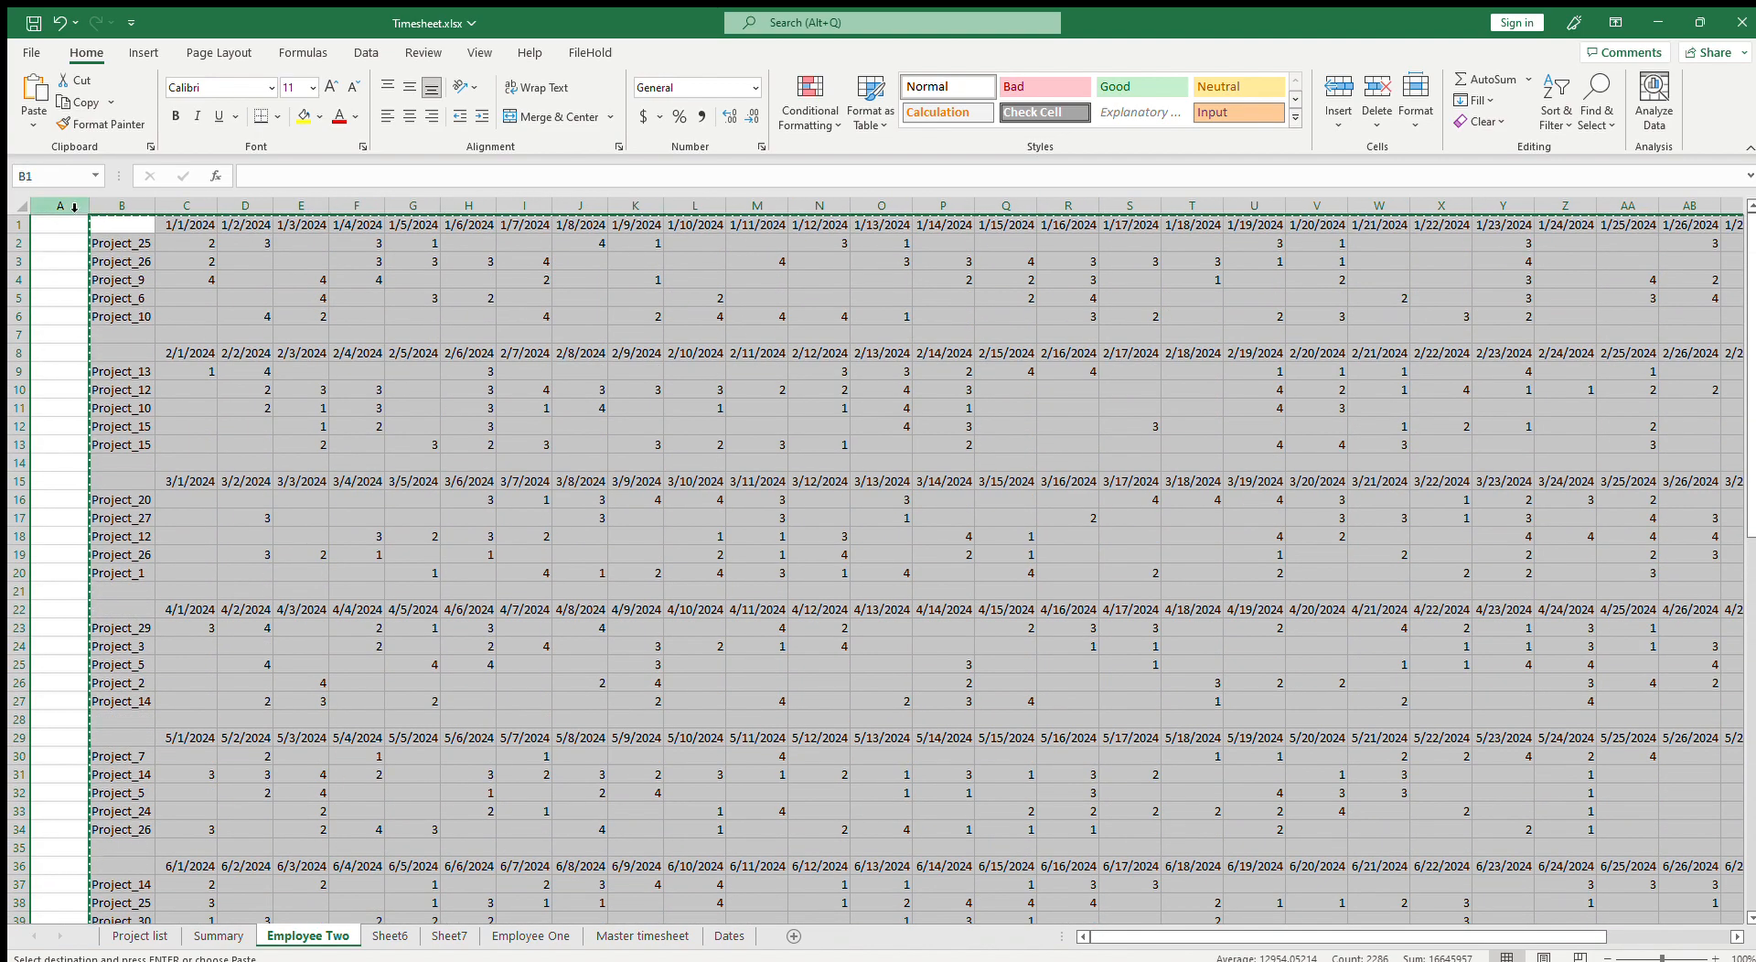
key("ctrl+v")
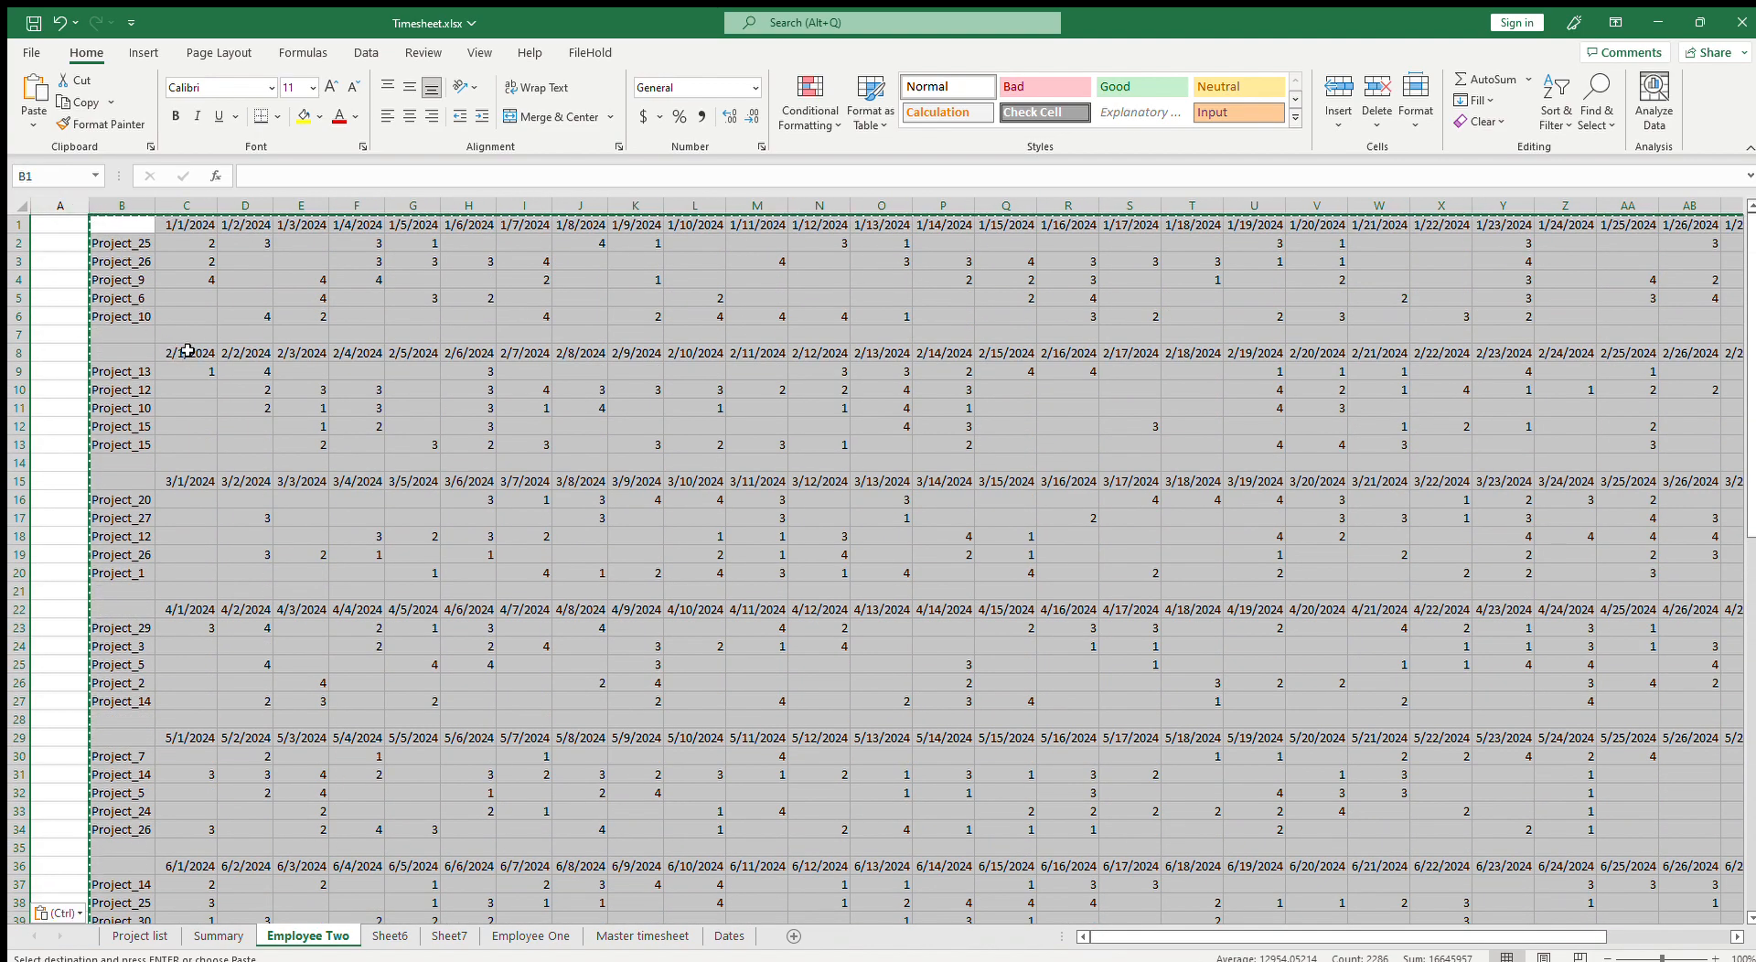
left_click(236, 941)
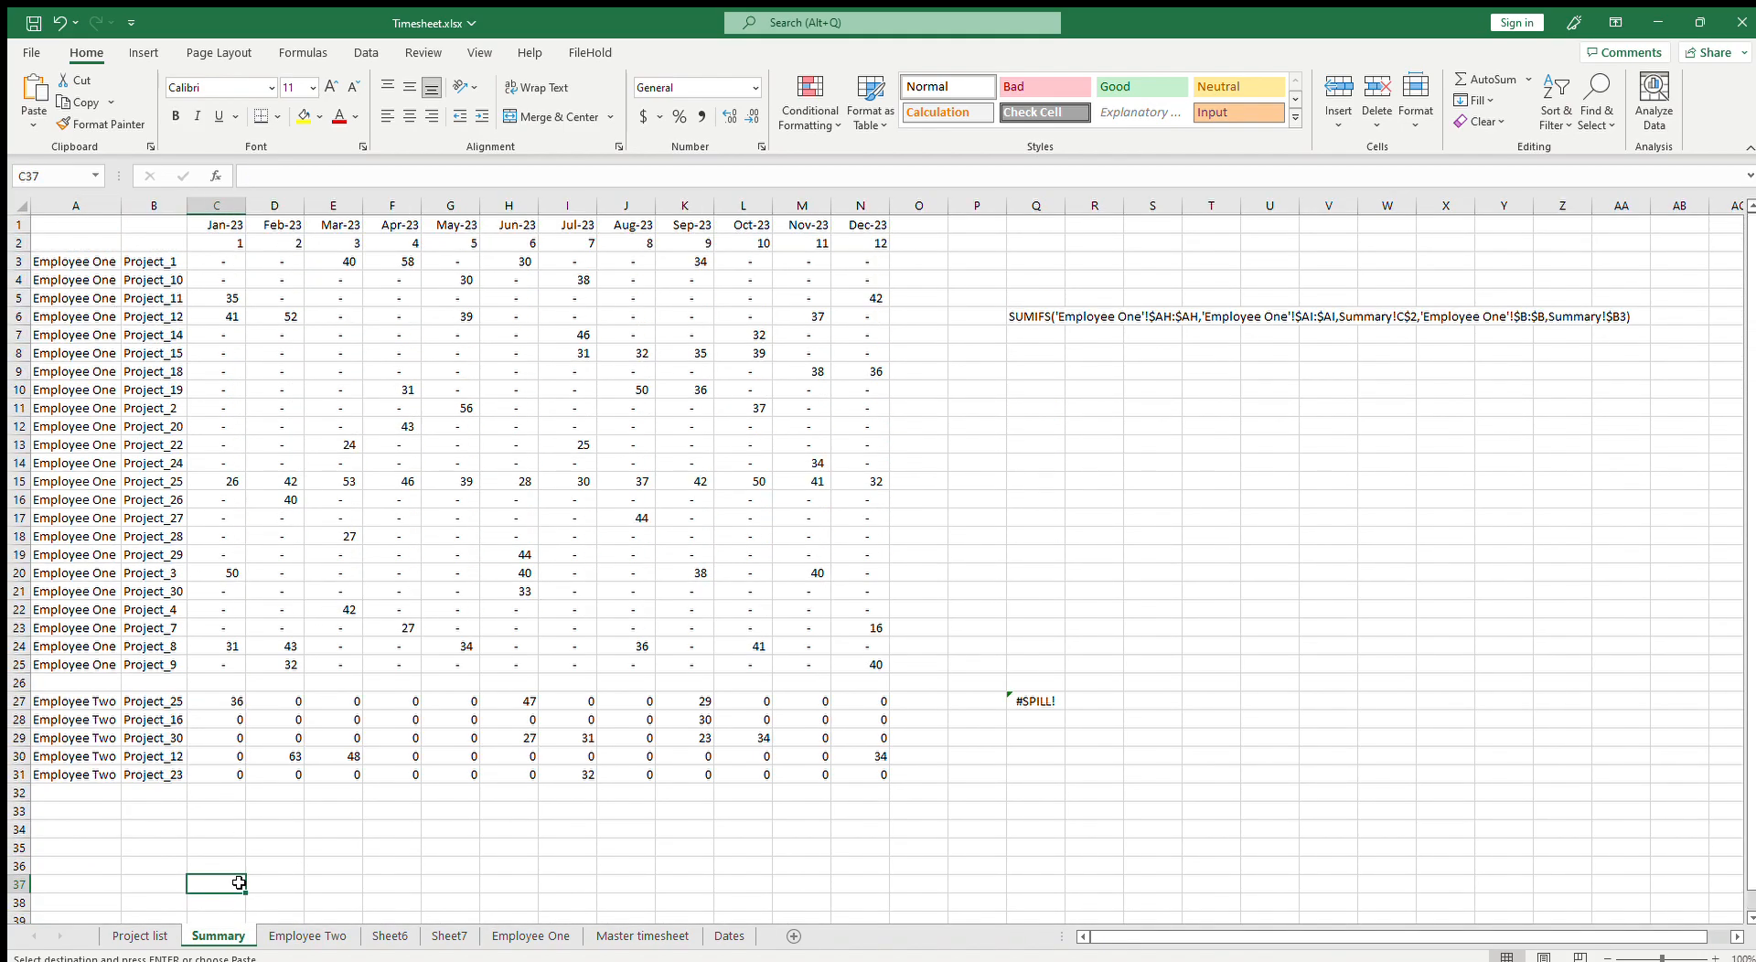
scroll(238, 883, "down", 5)
left_click(307, 935)
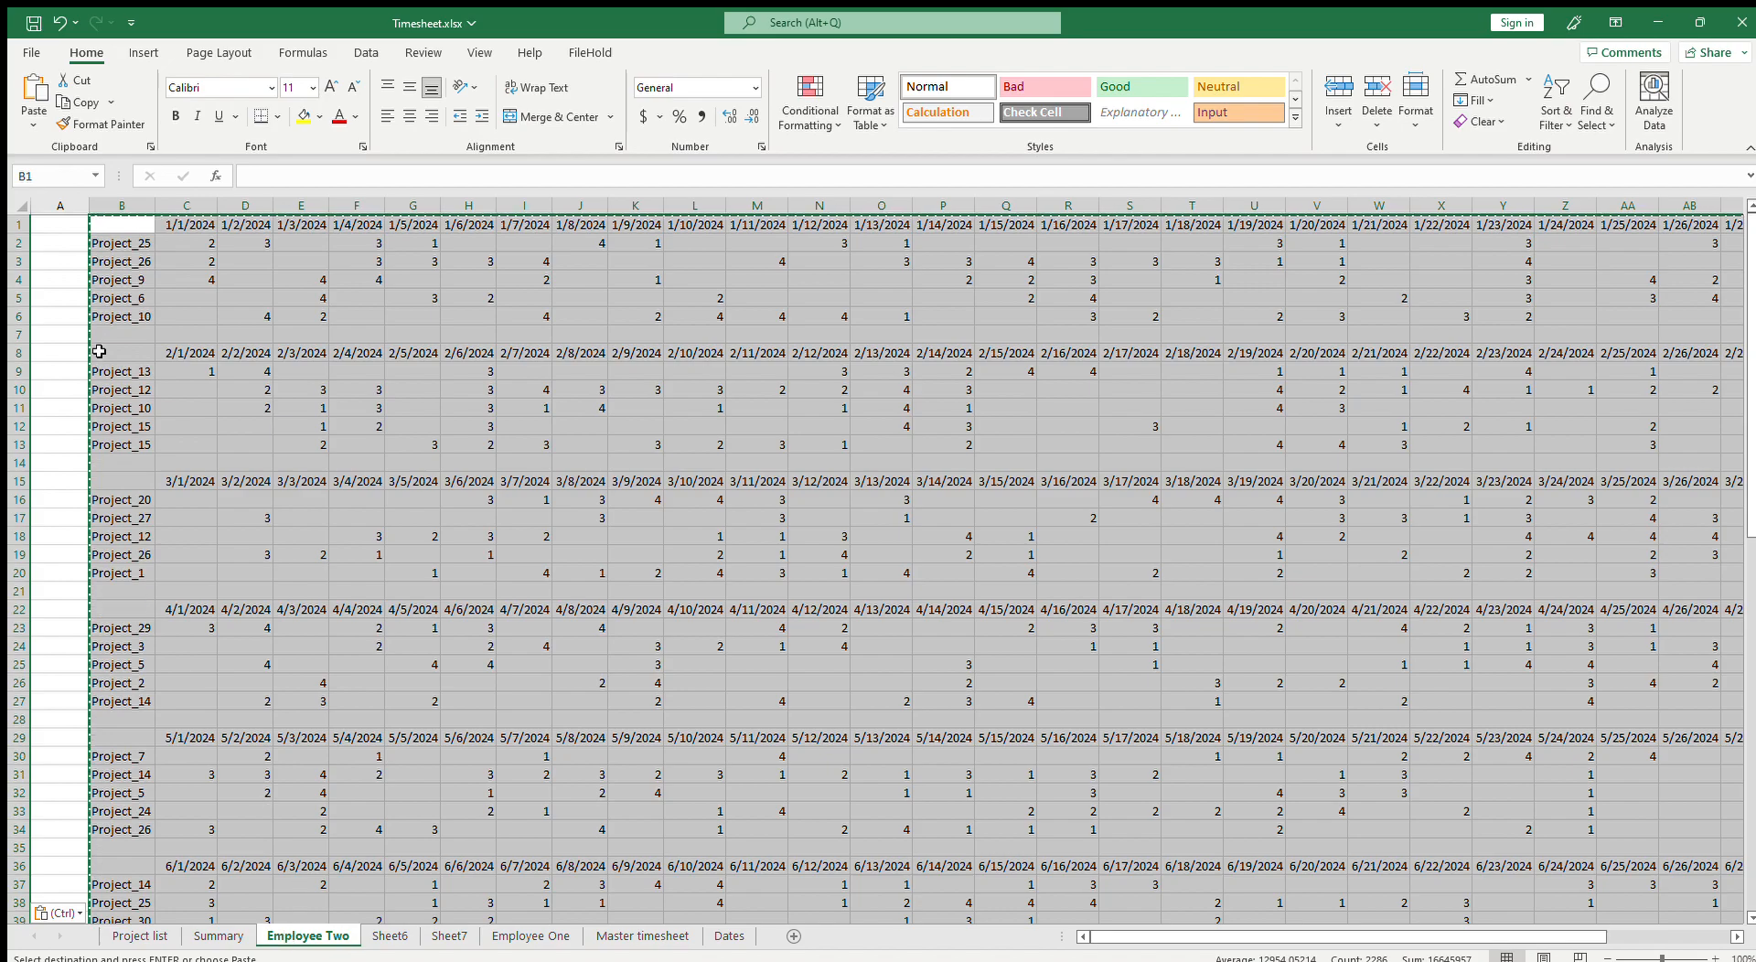
left_click(107, 295)
key("Escape")
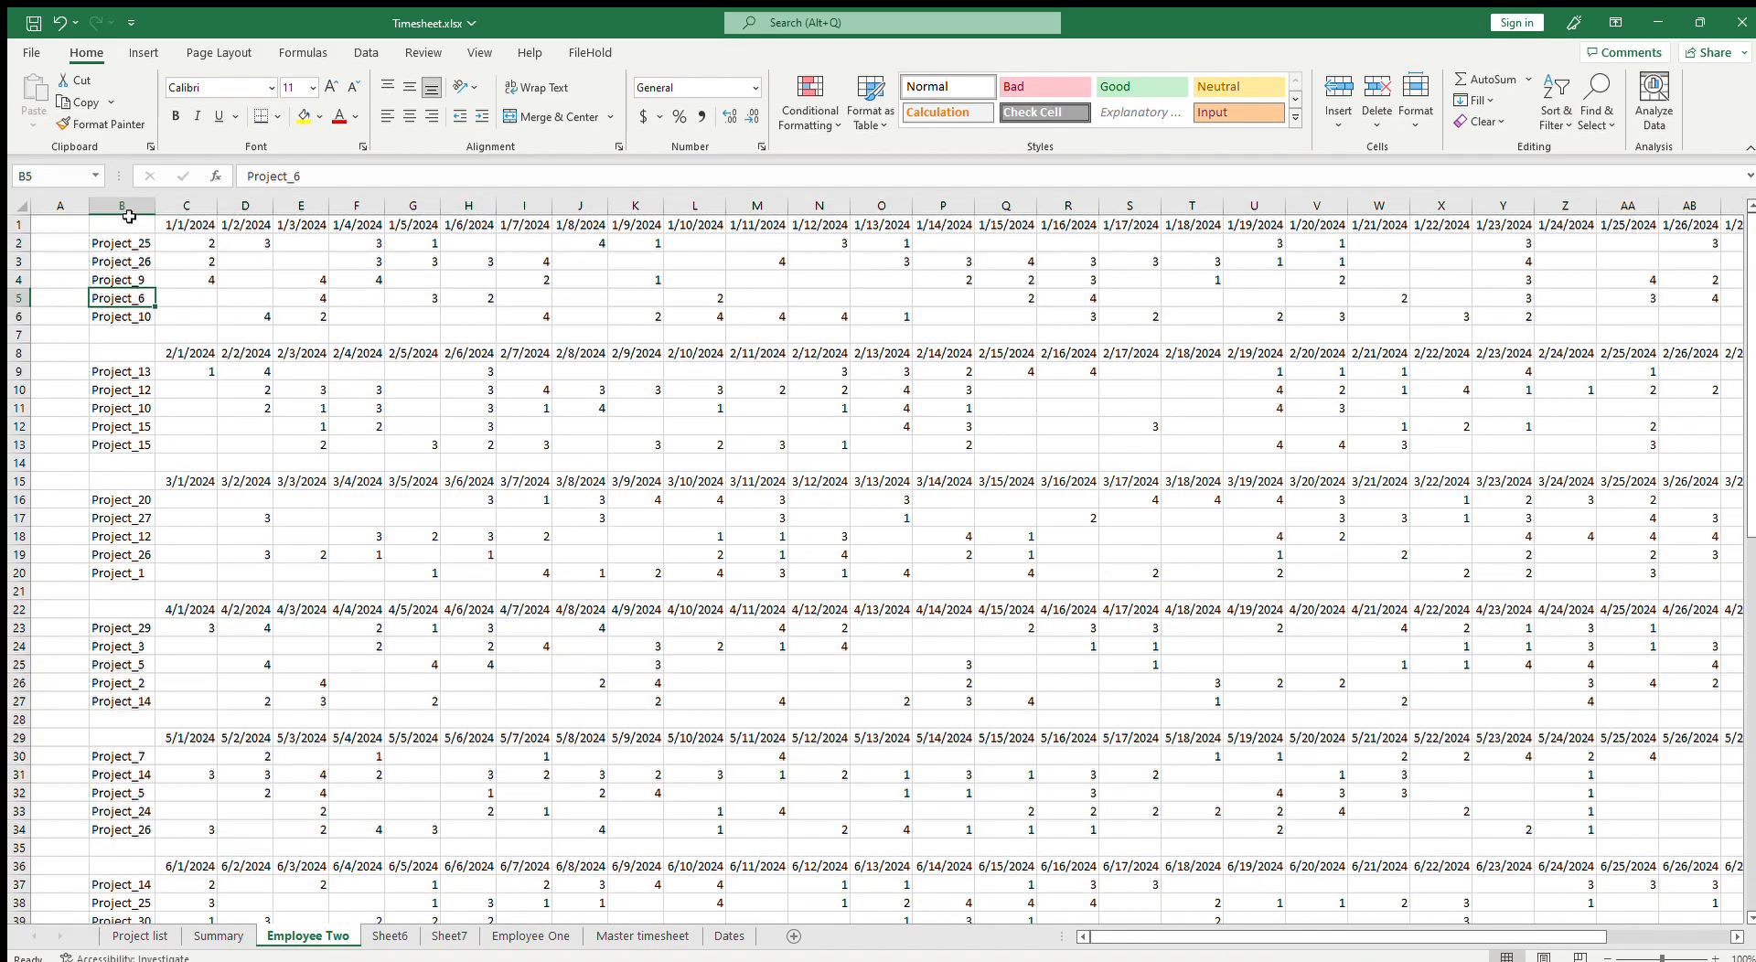
Step: Copy the Employee Two project name column into a new sheet, Sheet8
left_click(125, 210)
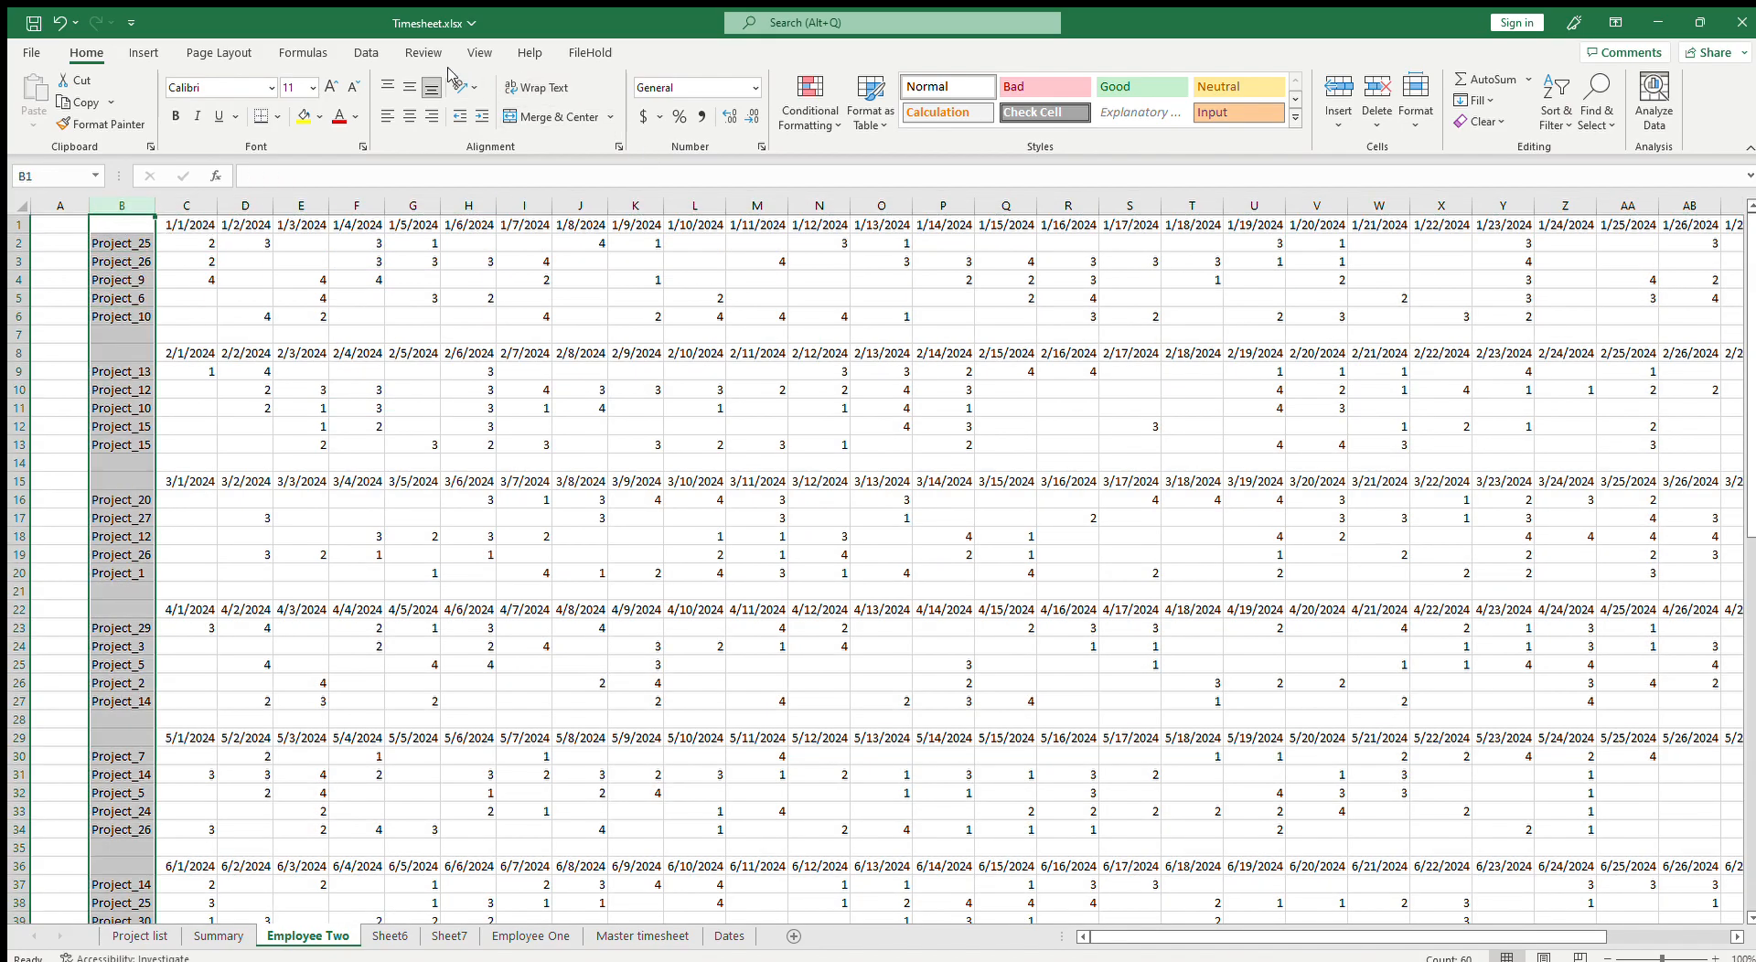
left_click_drag(1401, 935, 1464, 946)
key("ctrl+c")
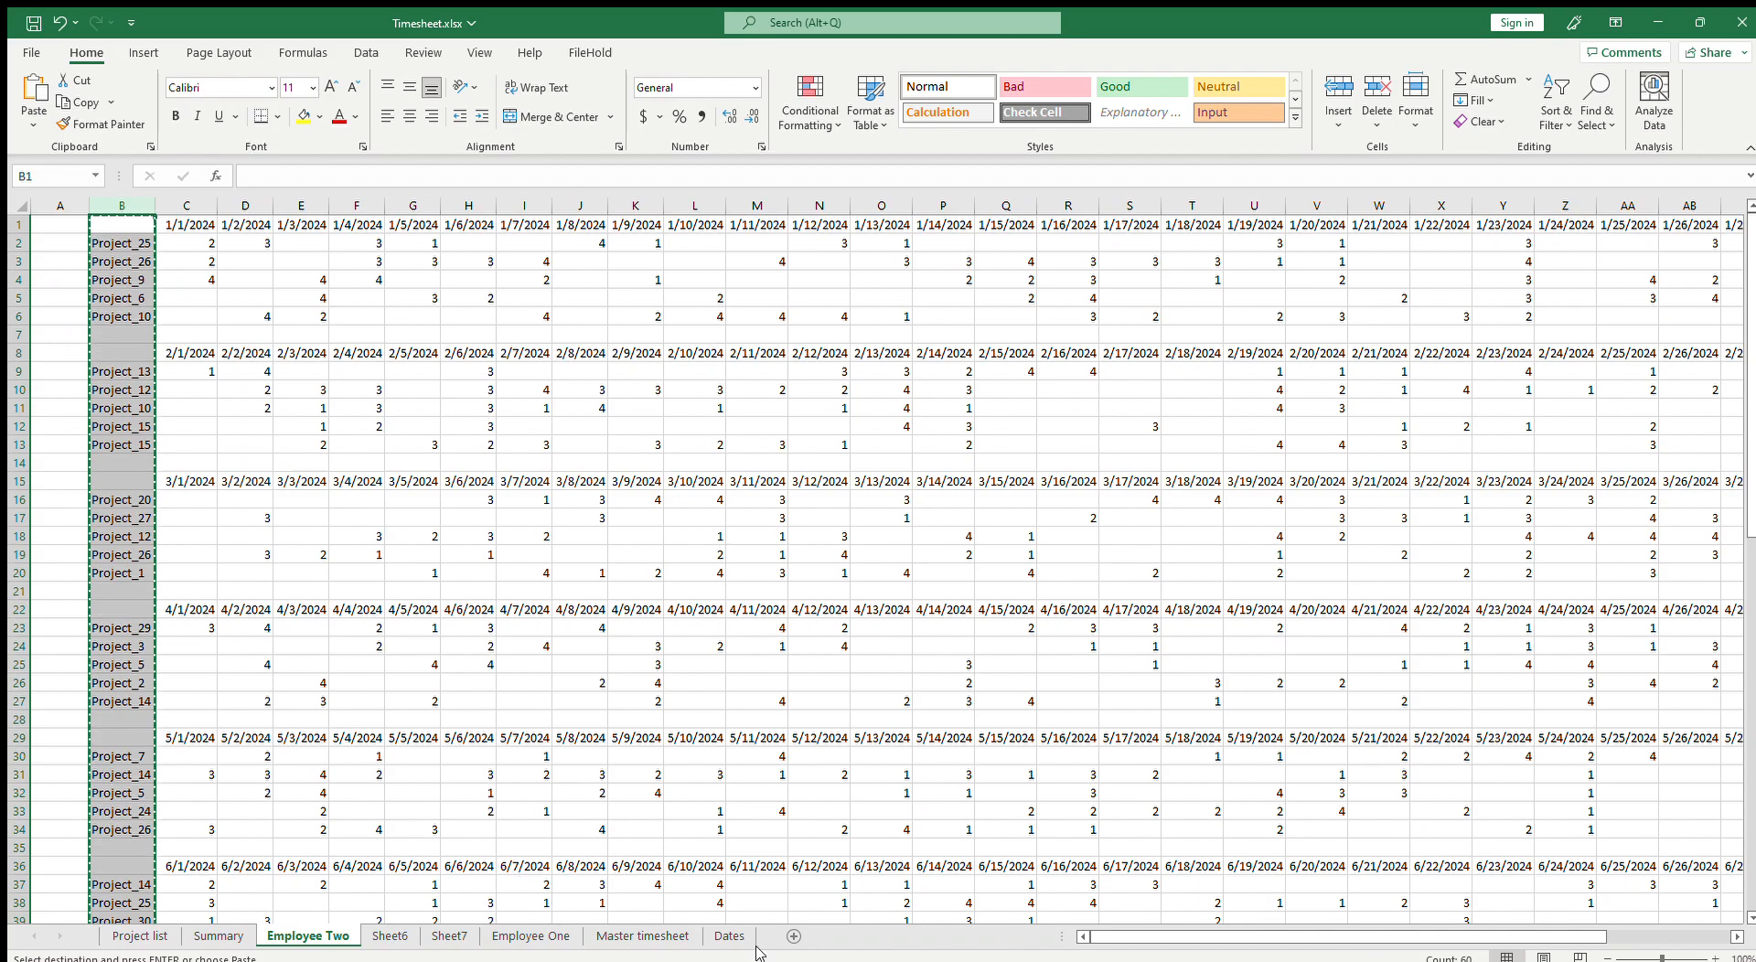
left_click(792, 937)
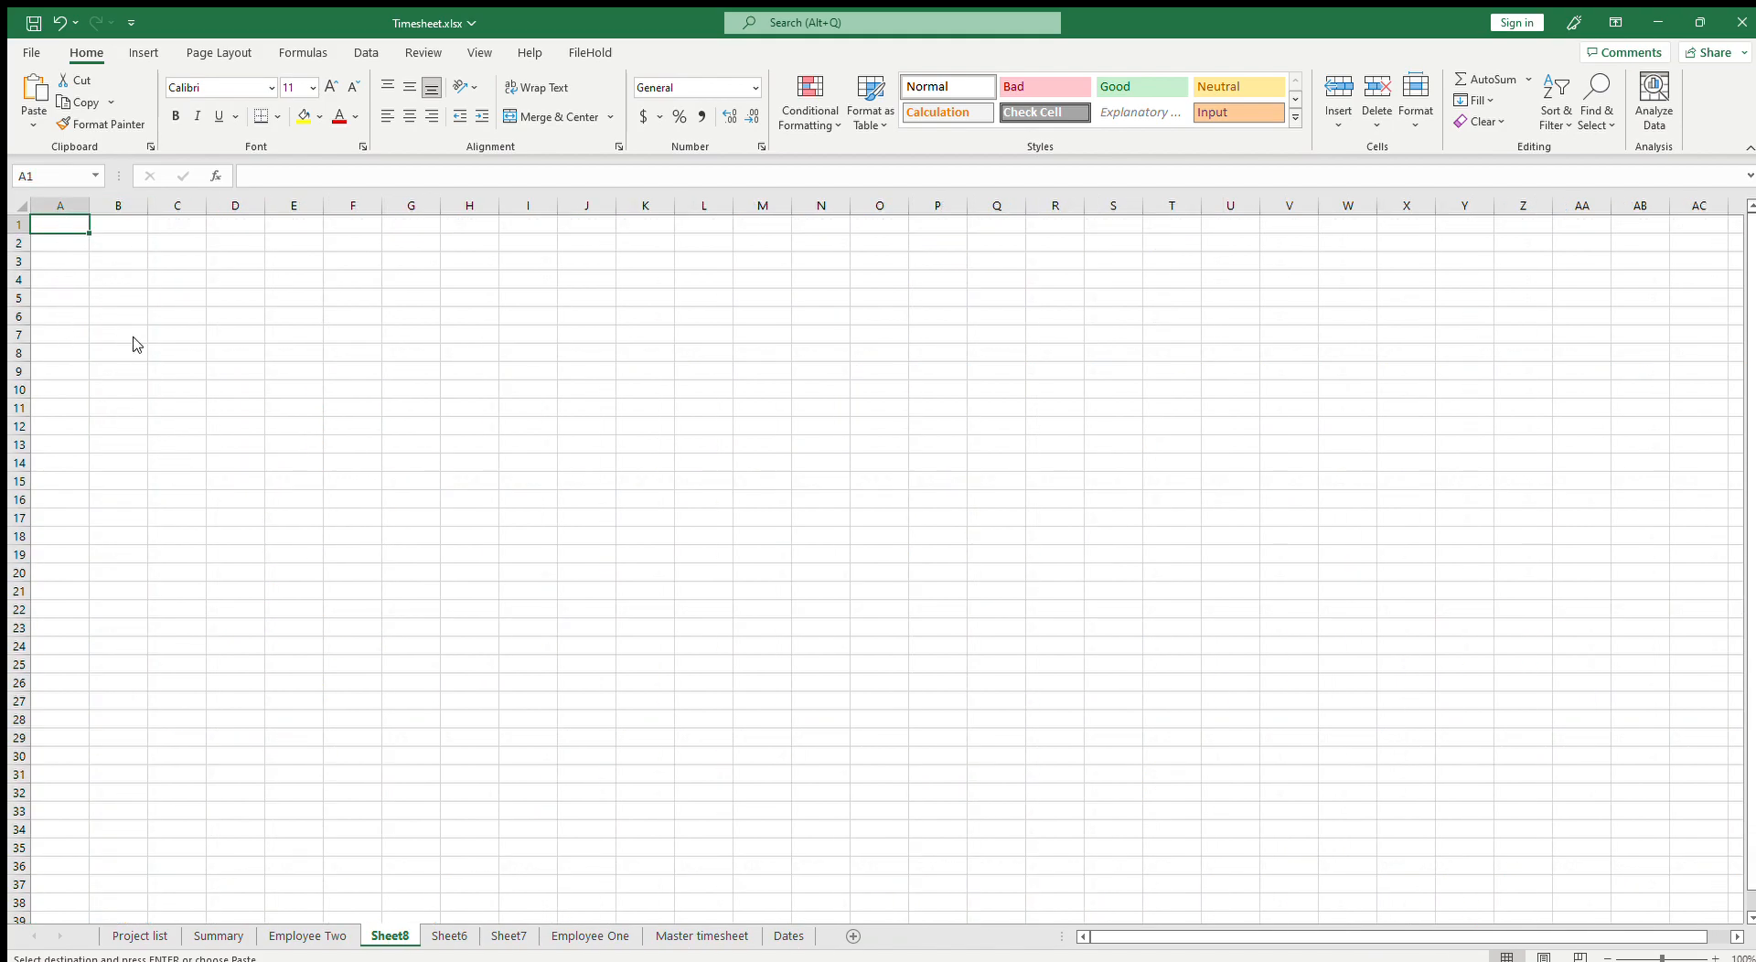
key("ctrl+v")
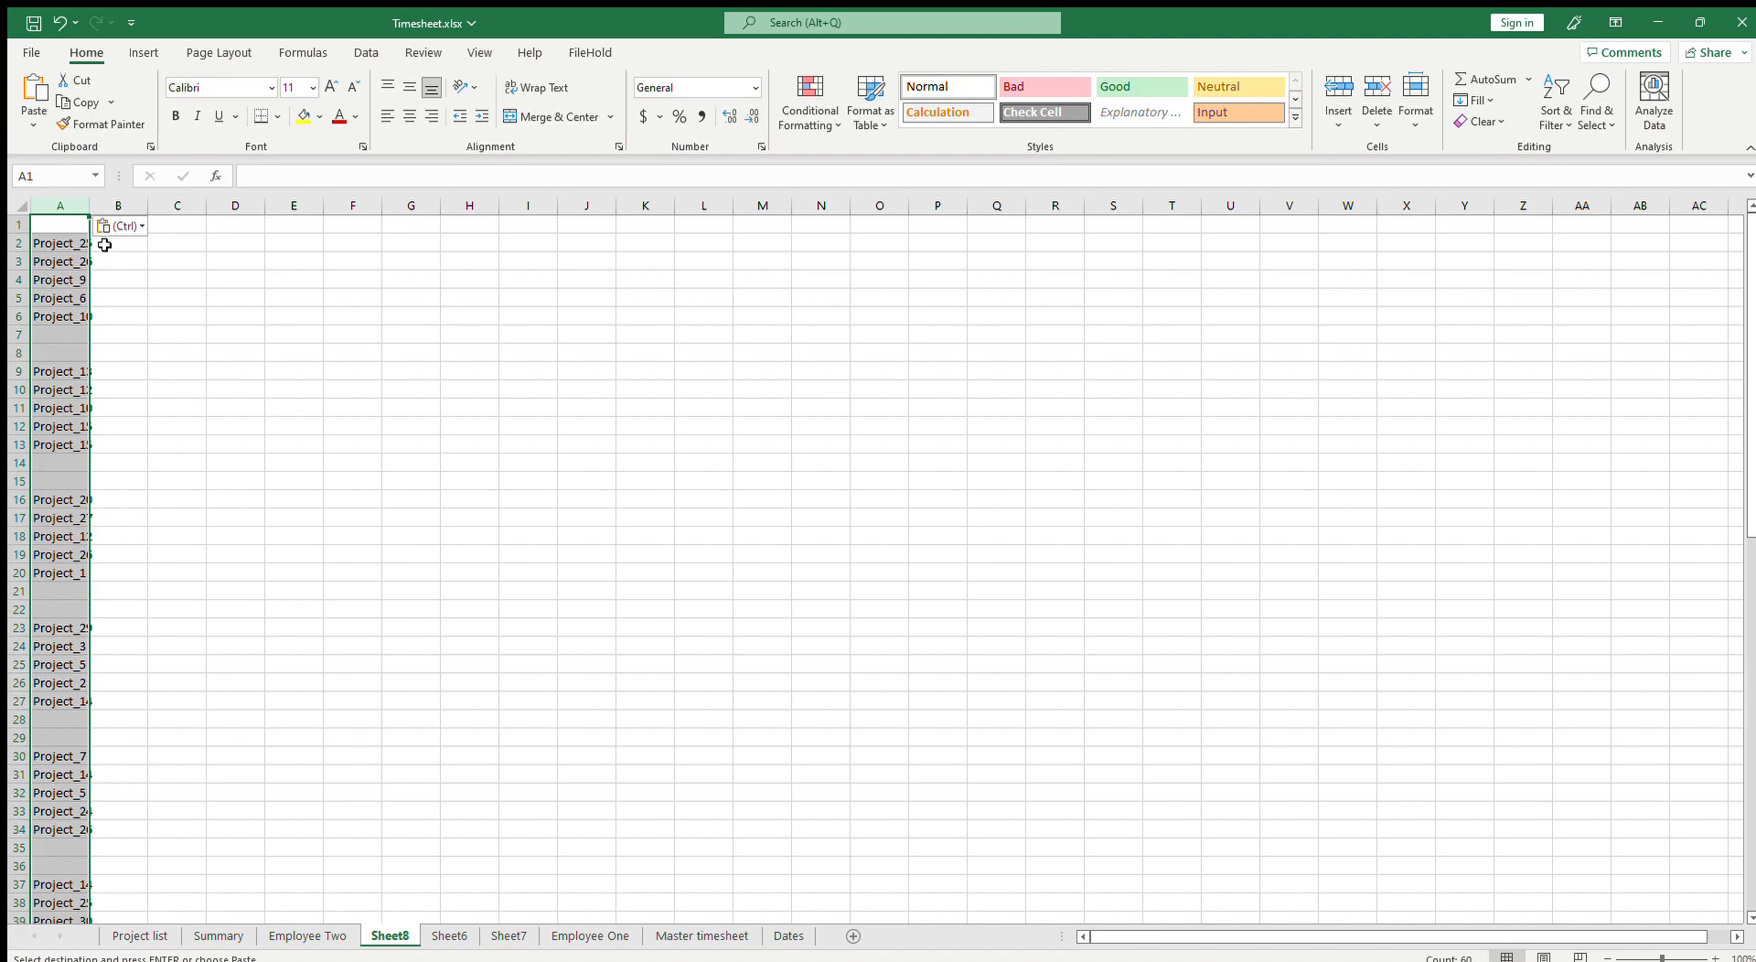
Step: Use Advanced Filter to copy the unique project names from column A into column D
left_click(364, 53)
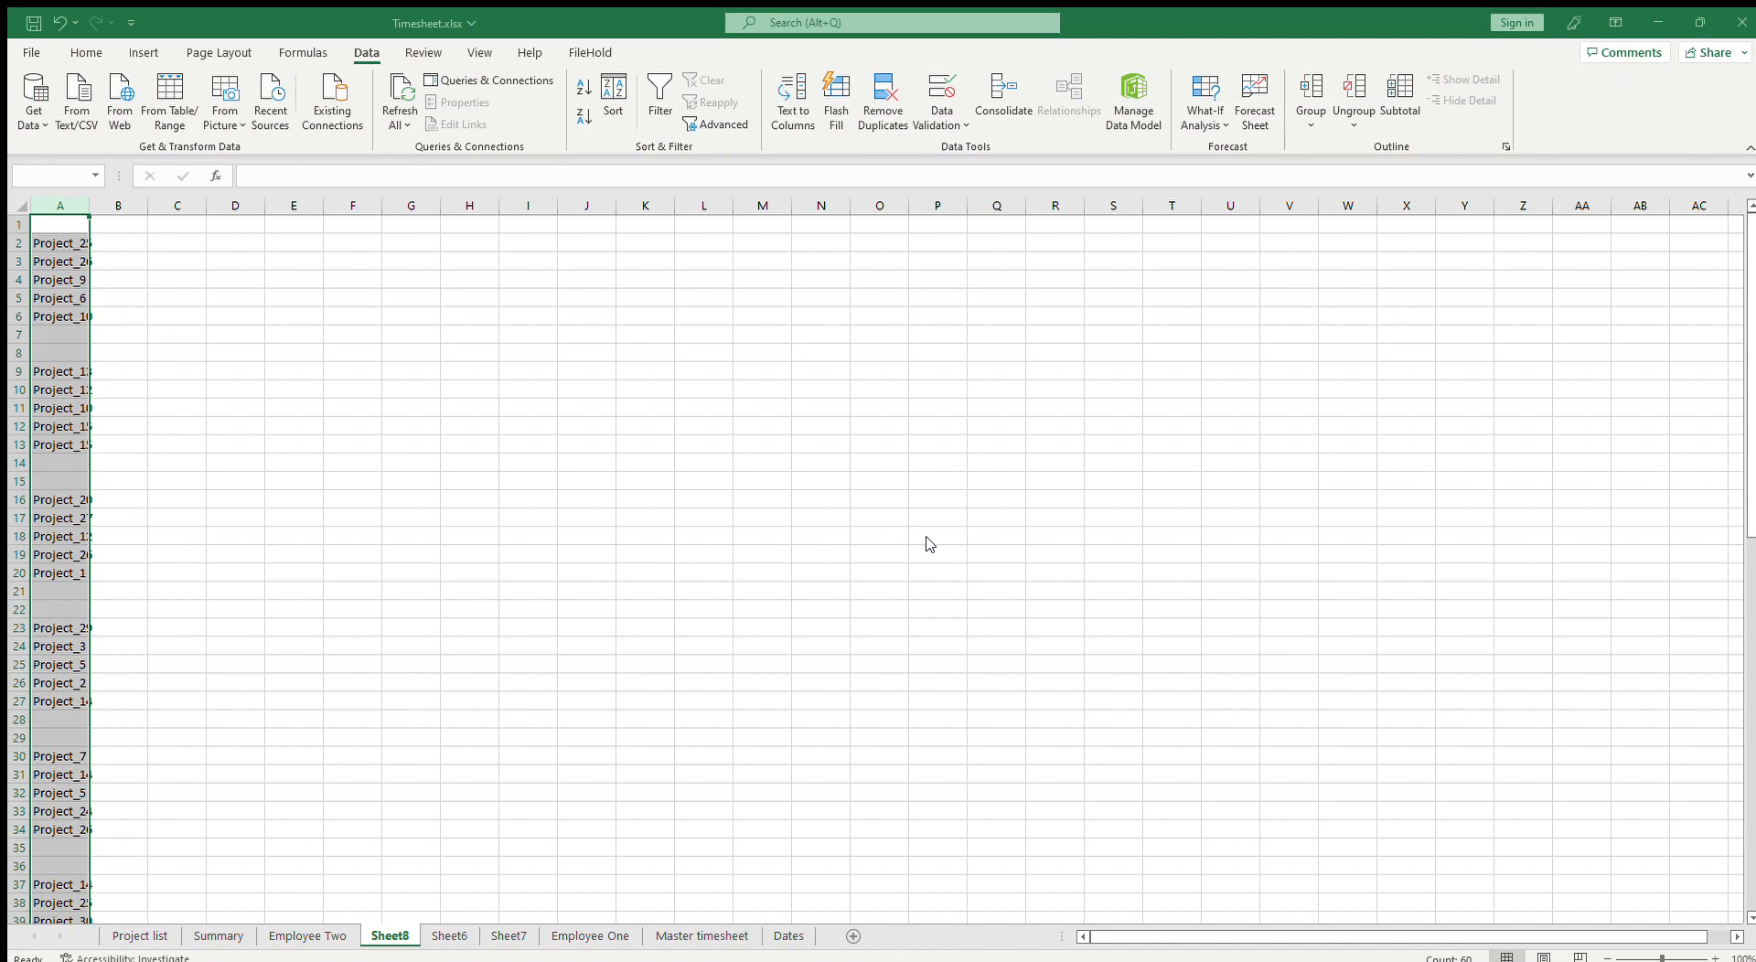
left_click(794, 314)
left_click(61, 279)
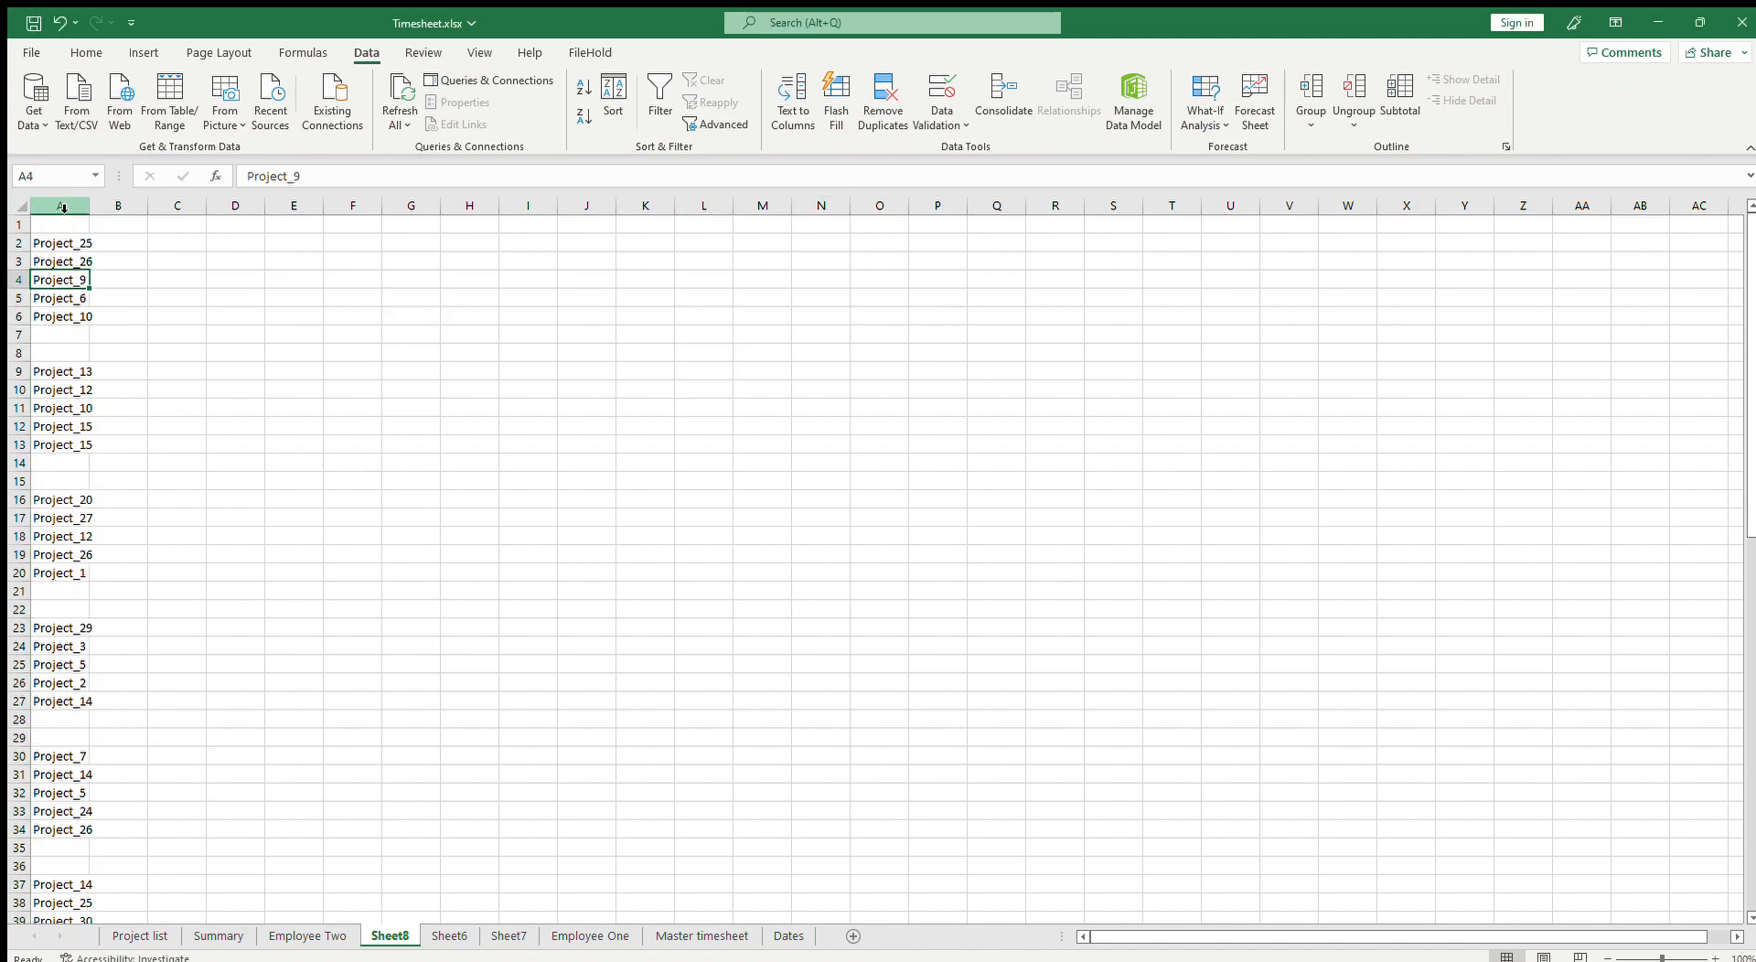
left_click(61, 213)
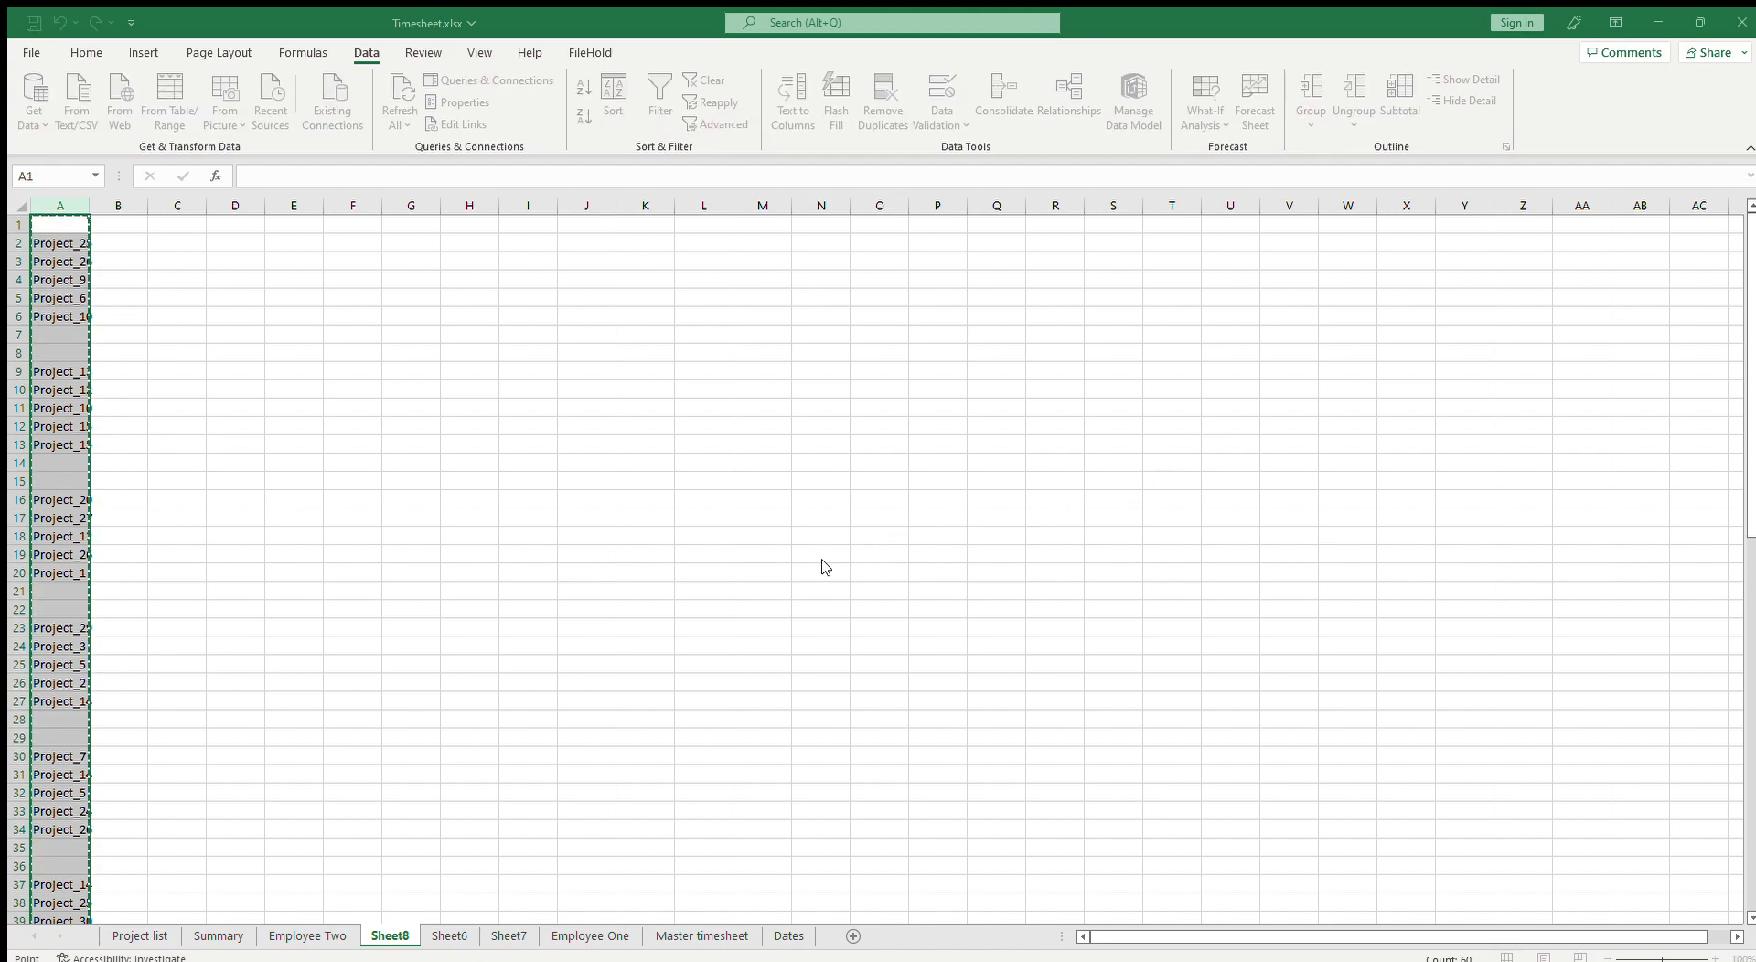
left_click(785, 427)
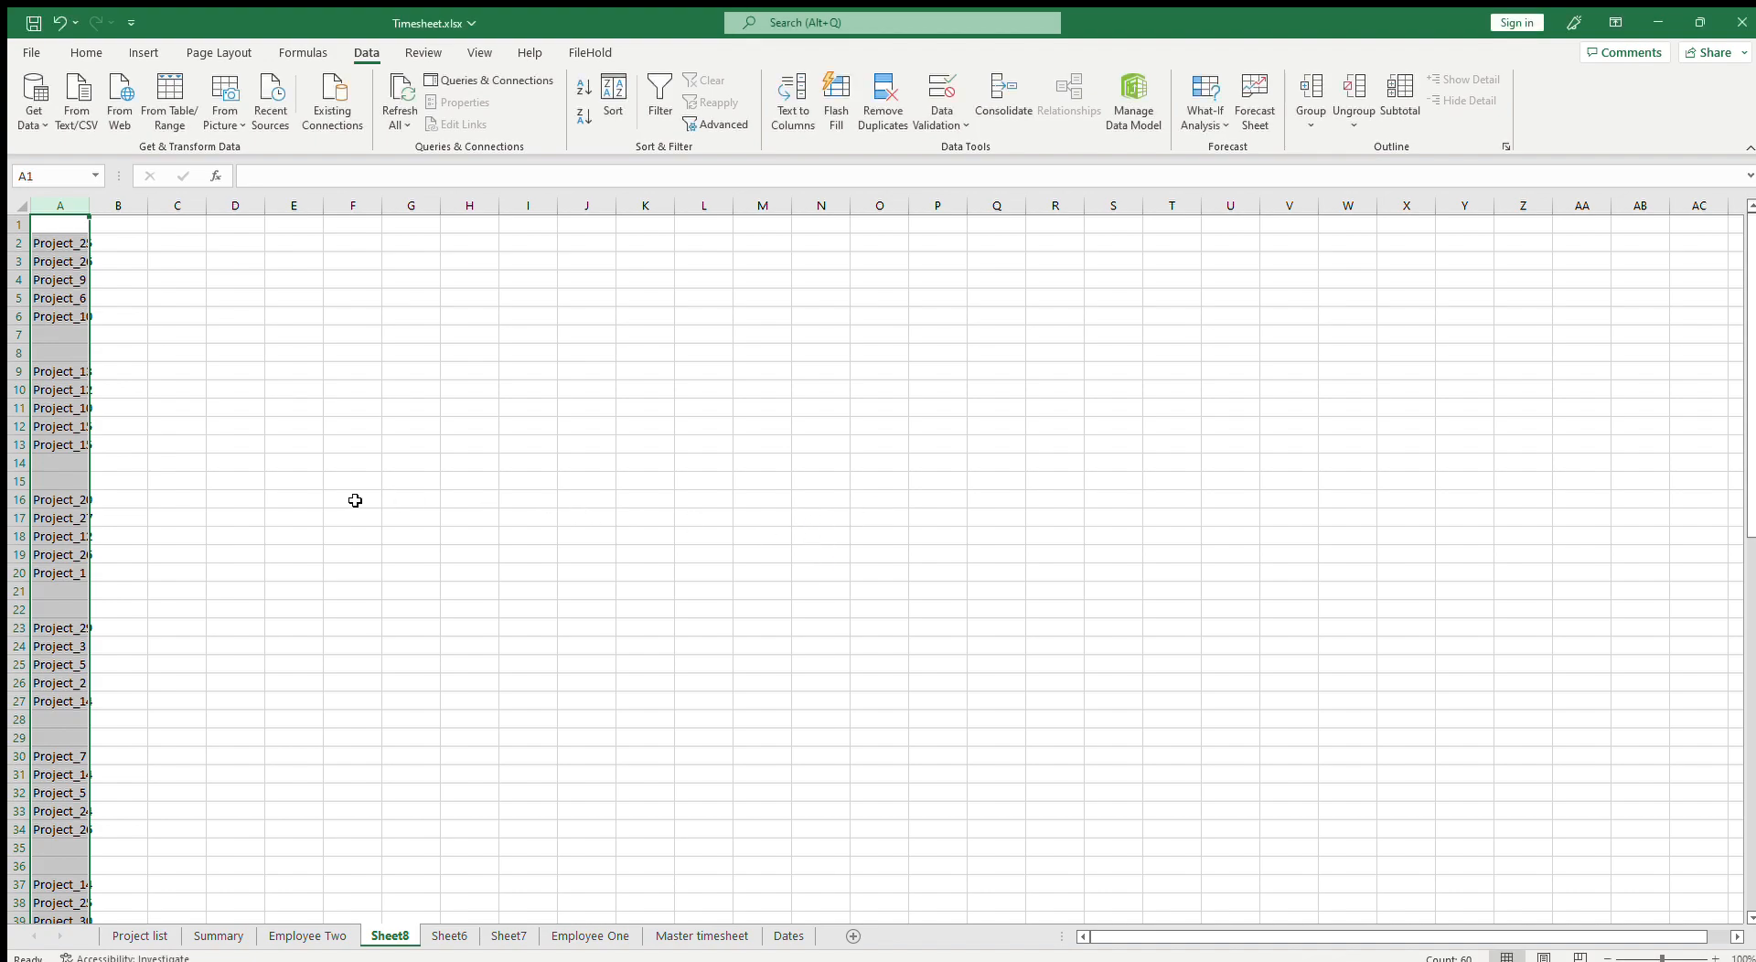
scroll(310, 528, "down", 19)
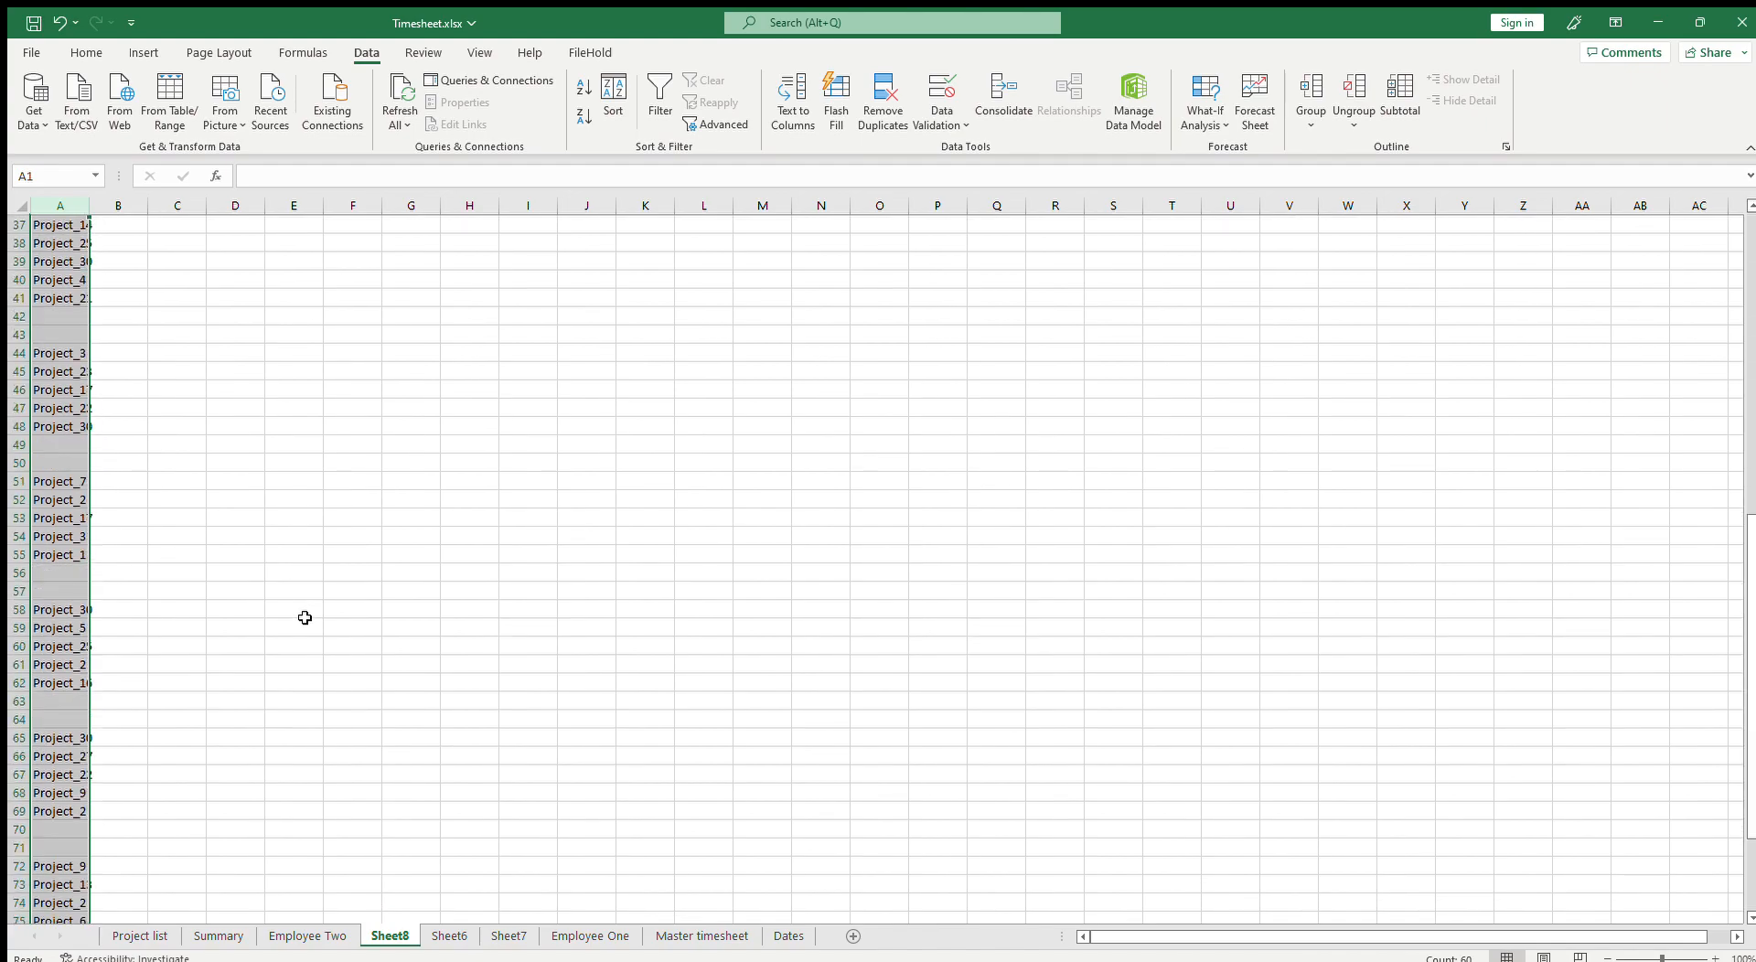
scroll(305, 619, "up", 19)
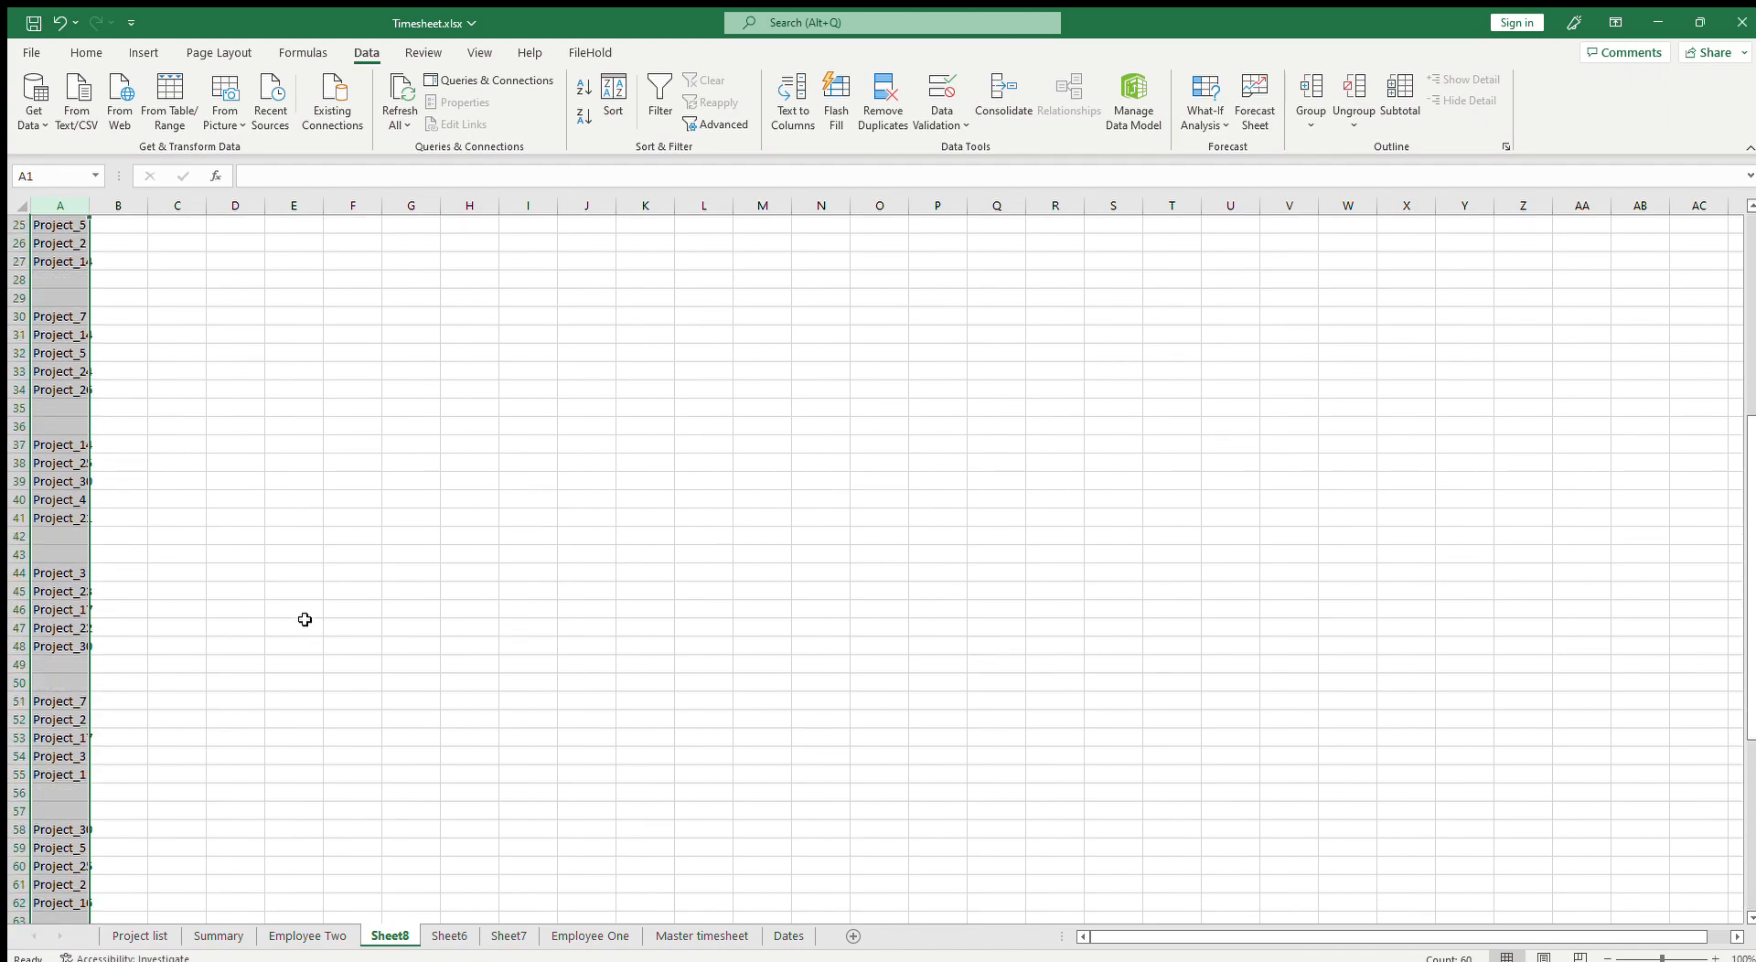
left_click(716, 125)
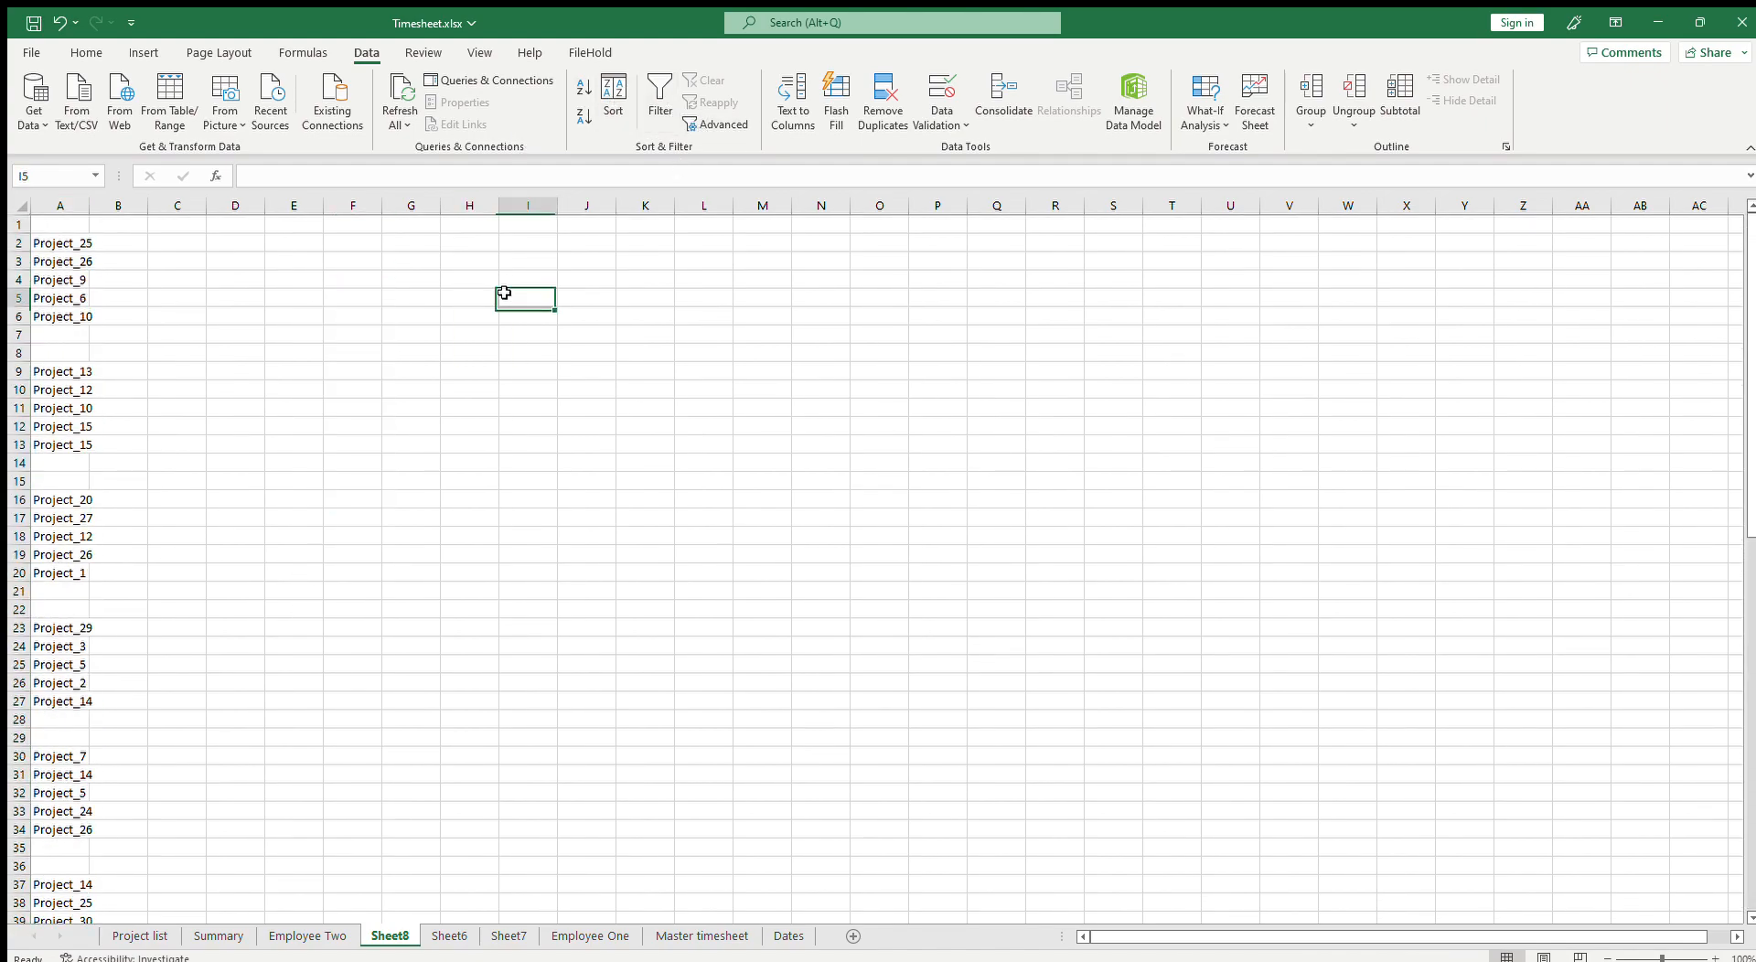
left_click(908, 460)
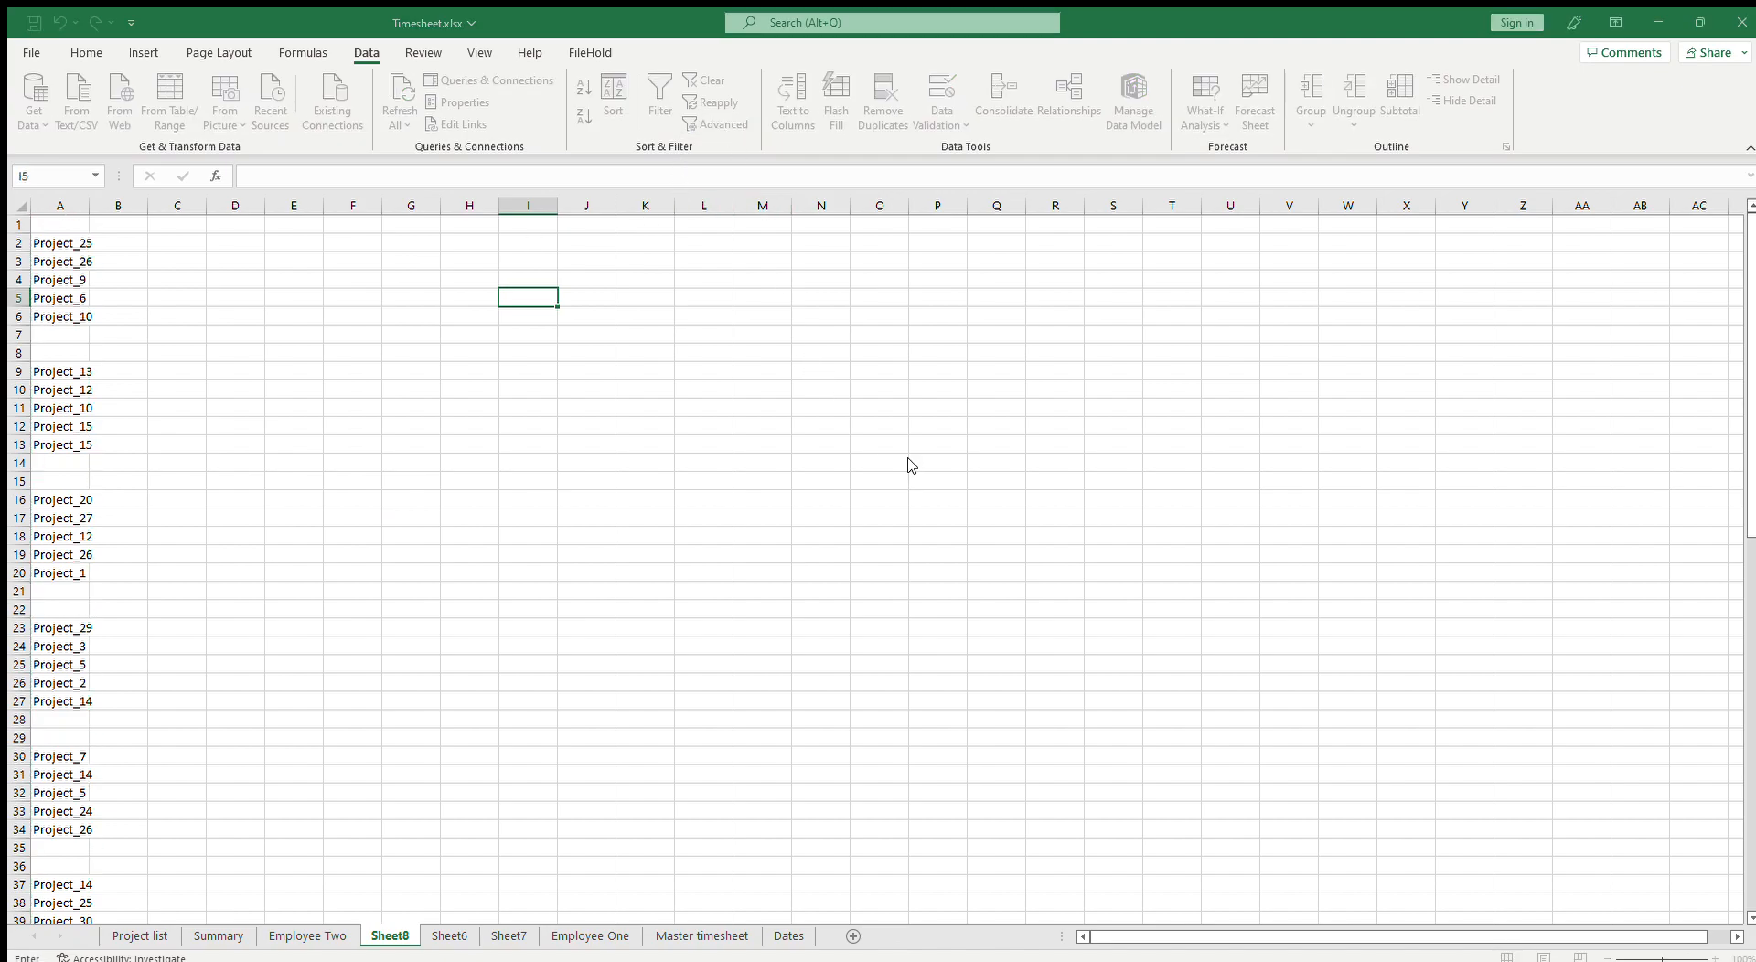
left_click_drag(71, 251, 71, 880)
left_click(774, 426)
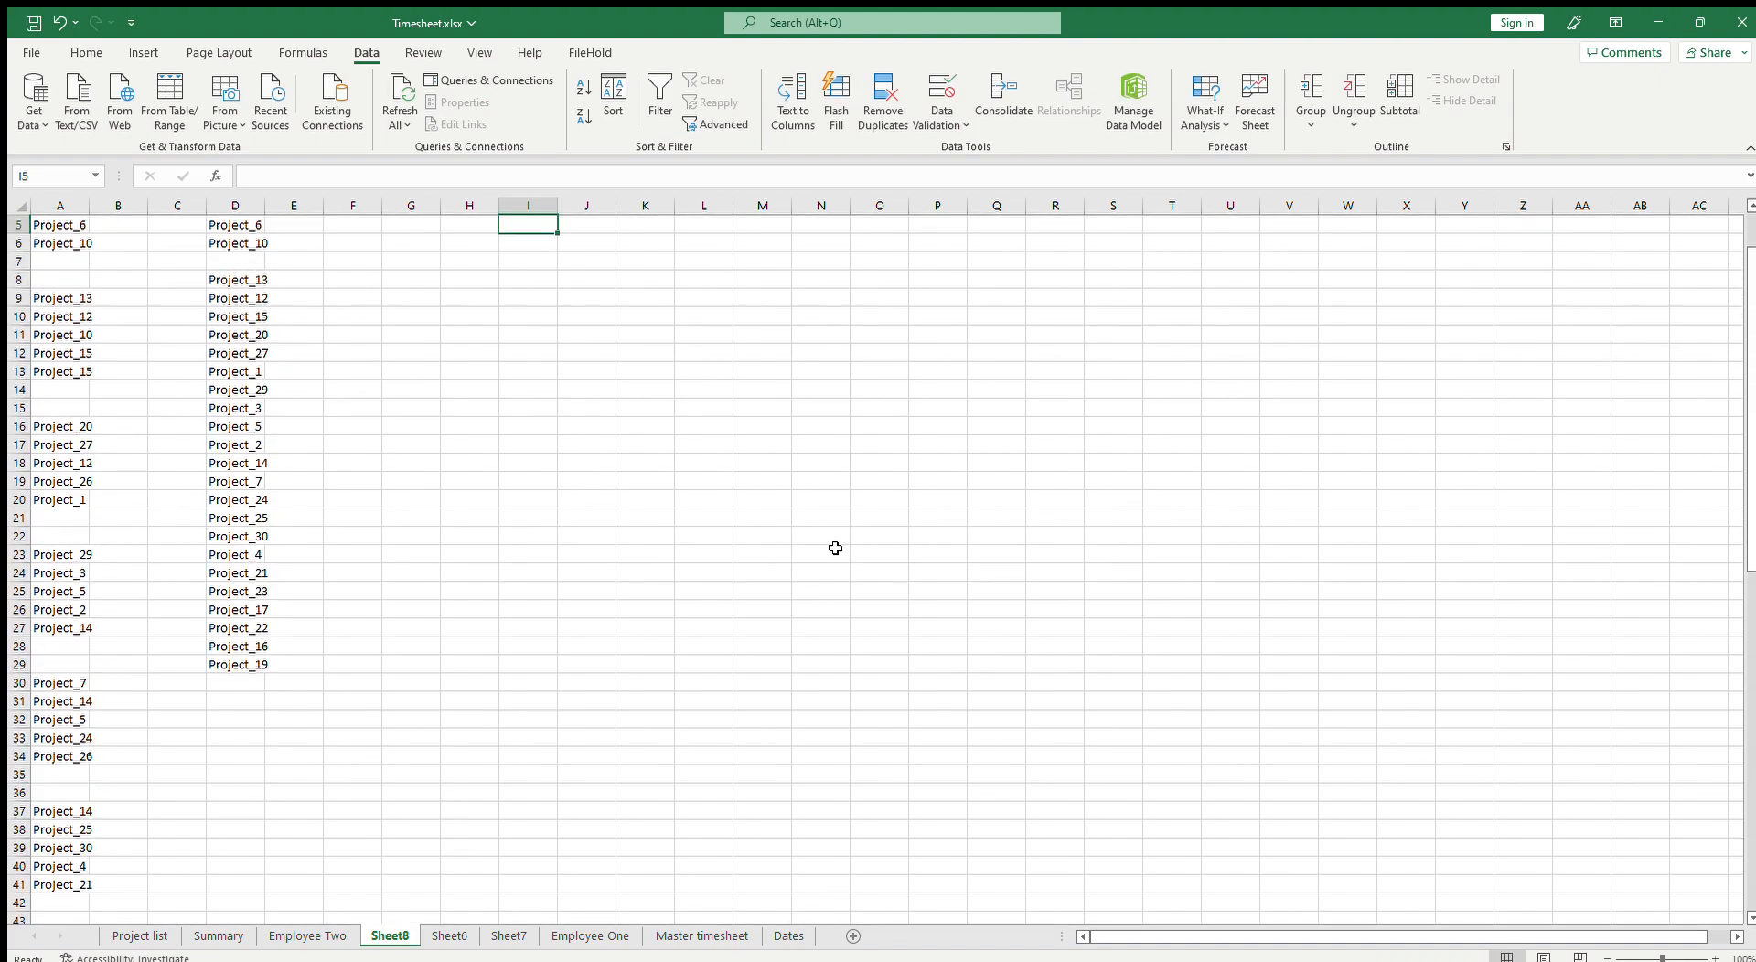
Step: Delete columns A to C, keeping only the unique project list
left_click_drag(212, 245, 239, 756)
left_click(235, 336)
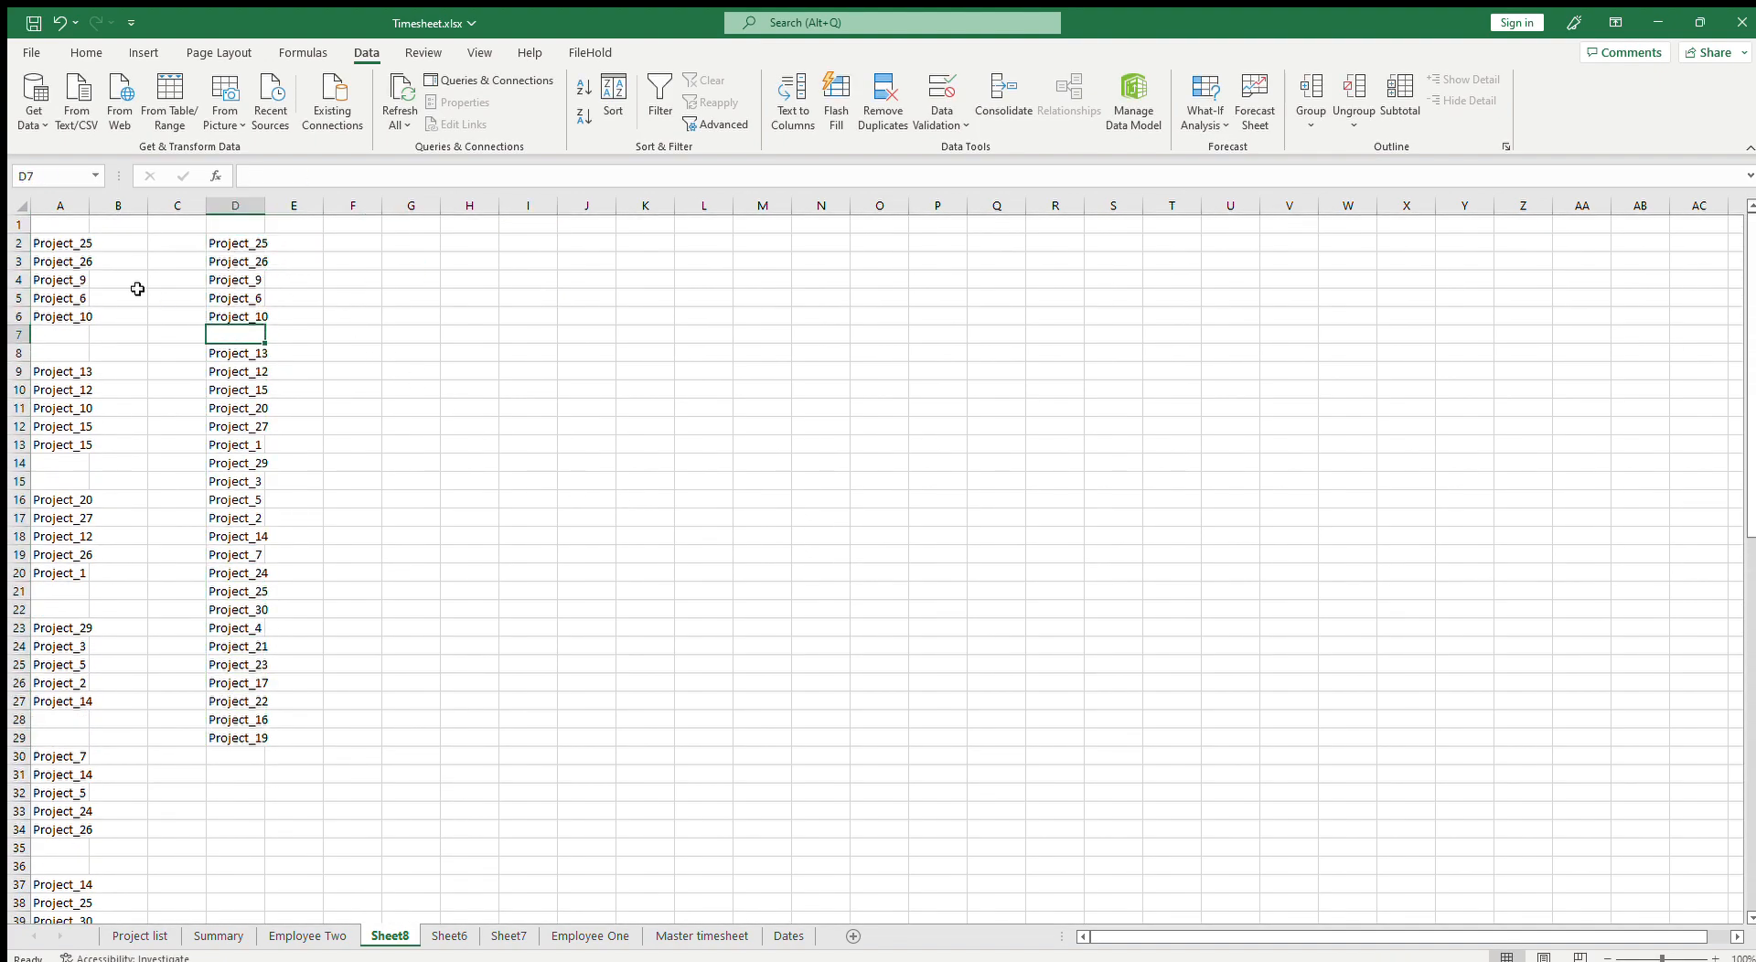
left_click(65, 212)
left_click_drag(73, 210, 162, 205)
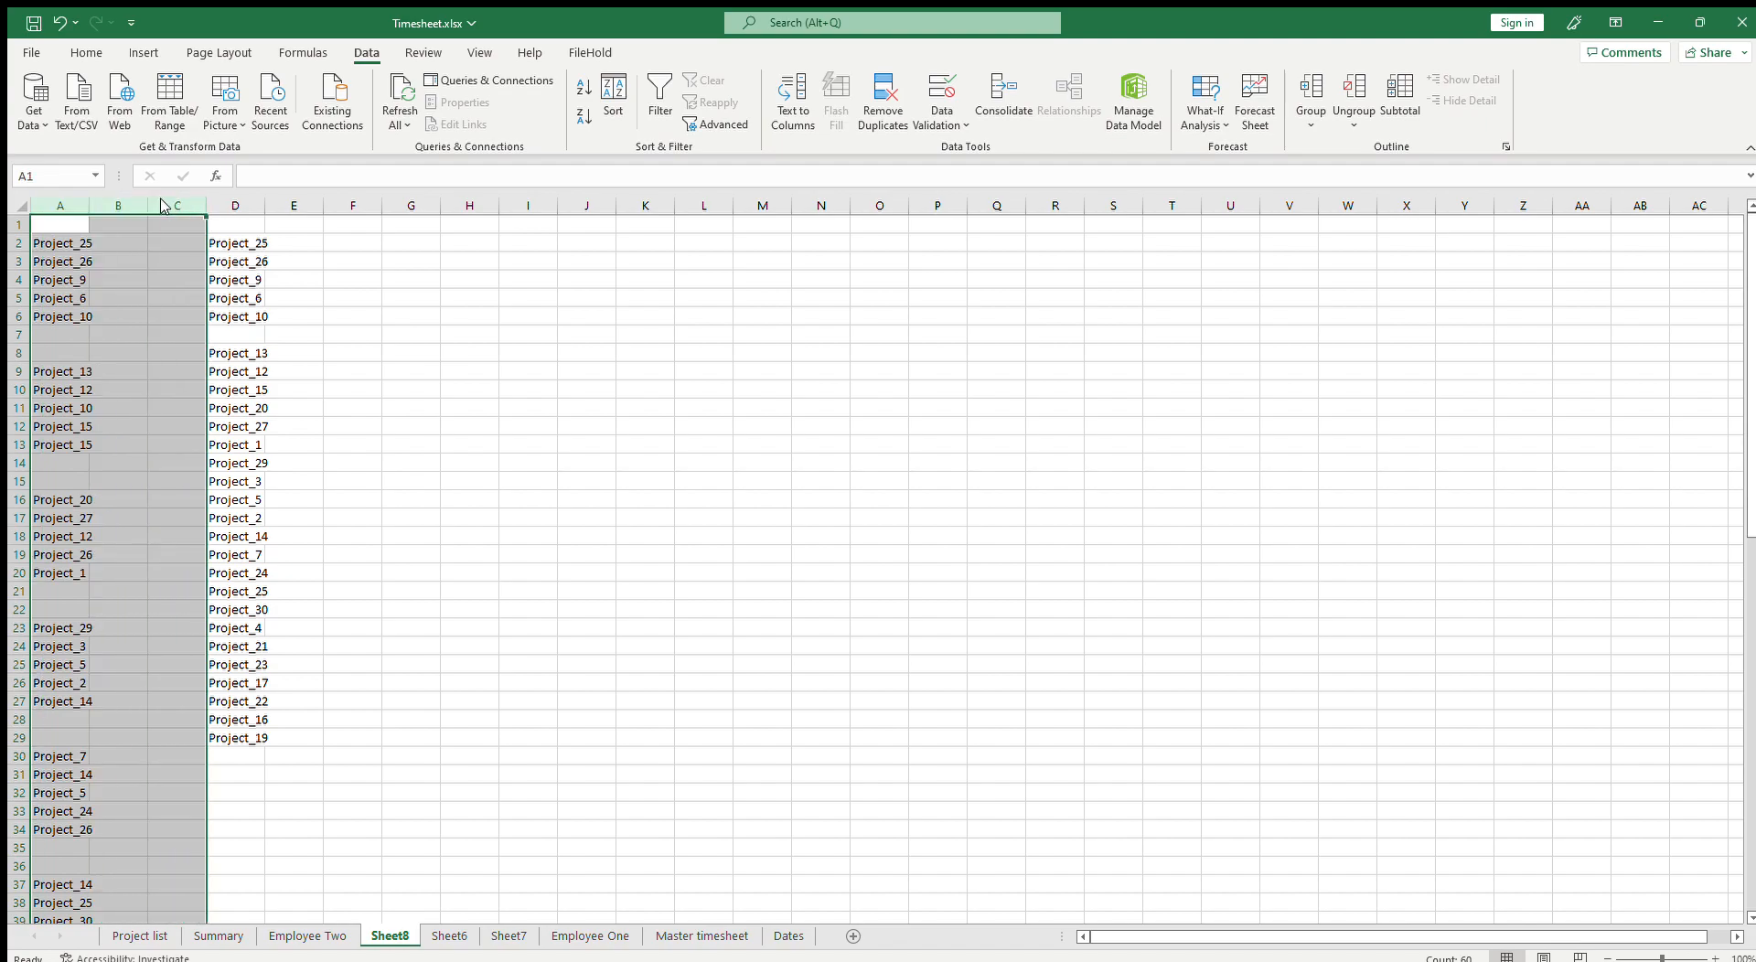
key("ctrl+minus")
Step: Delete the blank row 7 from the unique project list
left_click(58, 335)
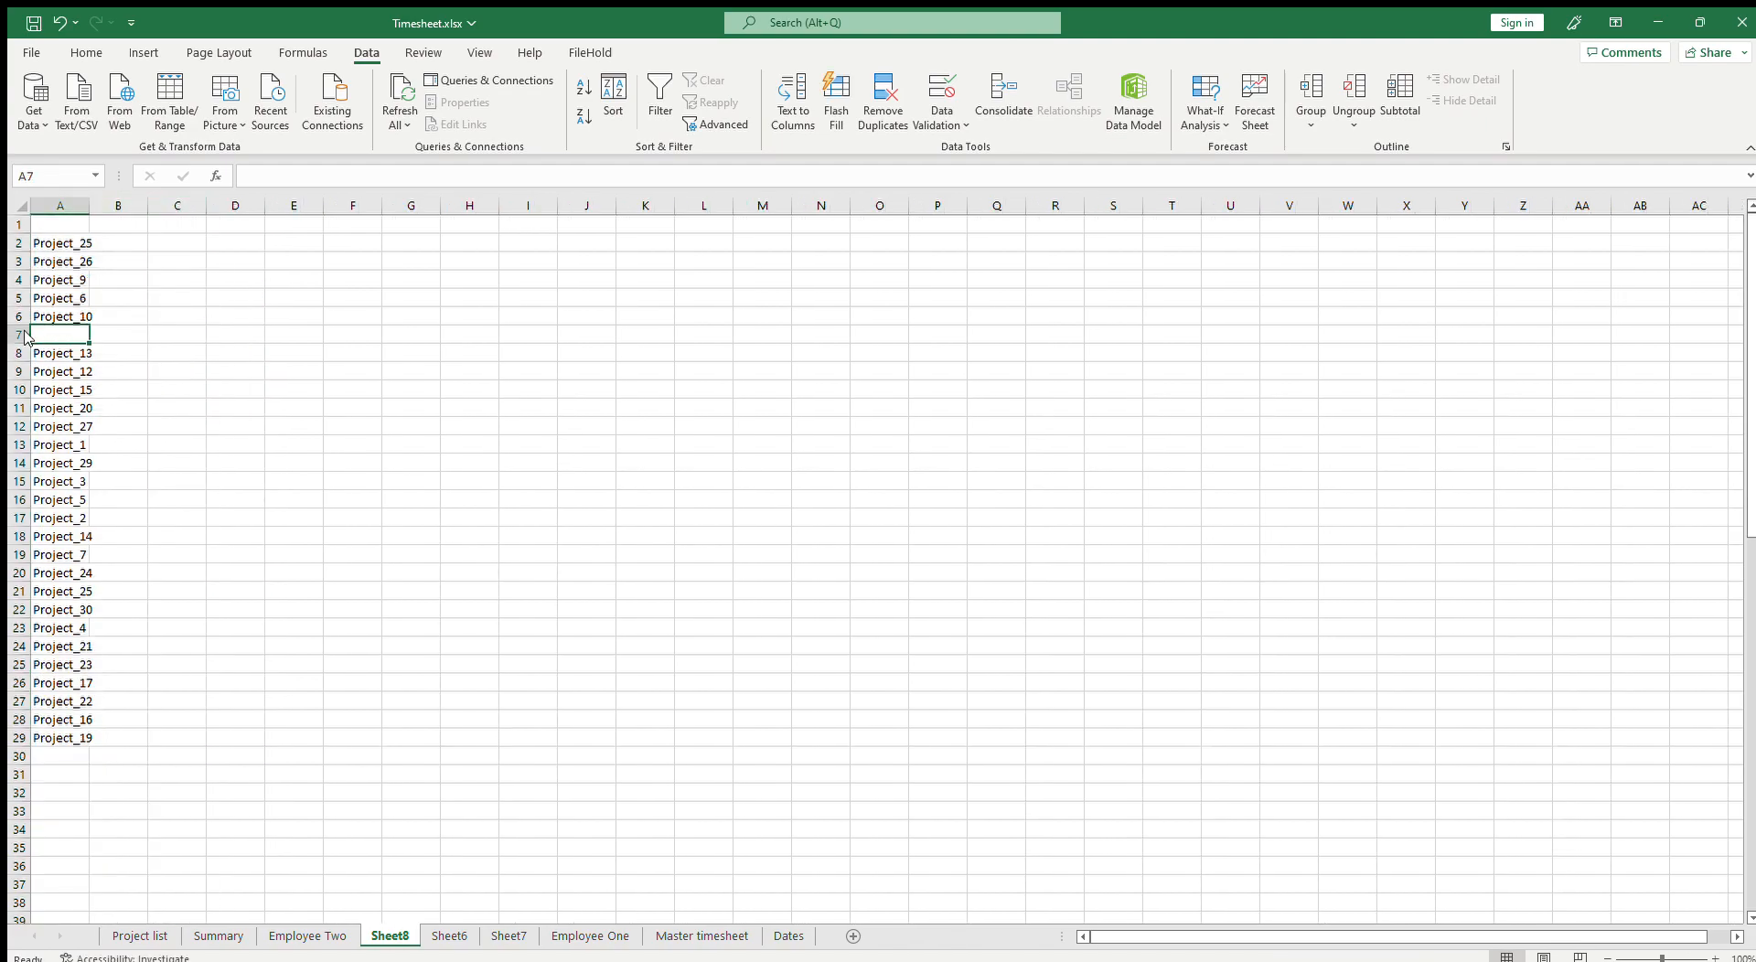
left_click(18, 335)
key("ctrl+minus")
Step: Paste the unique project list into the Summary sheet's project column starting at B27
left_click_drag(47, 719, 53, 242)
key("ctrl+c")
left_click(307, 935)
scroll(239, 826, "down", 5)
left_click(218, 936)
left_click(91, 436)
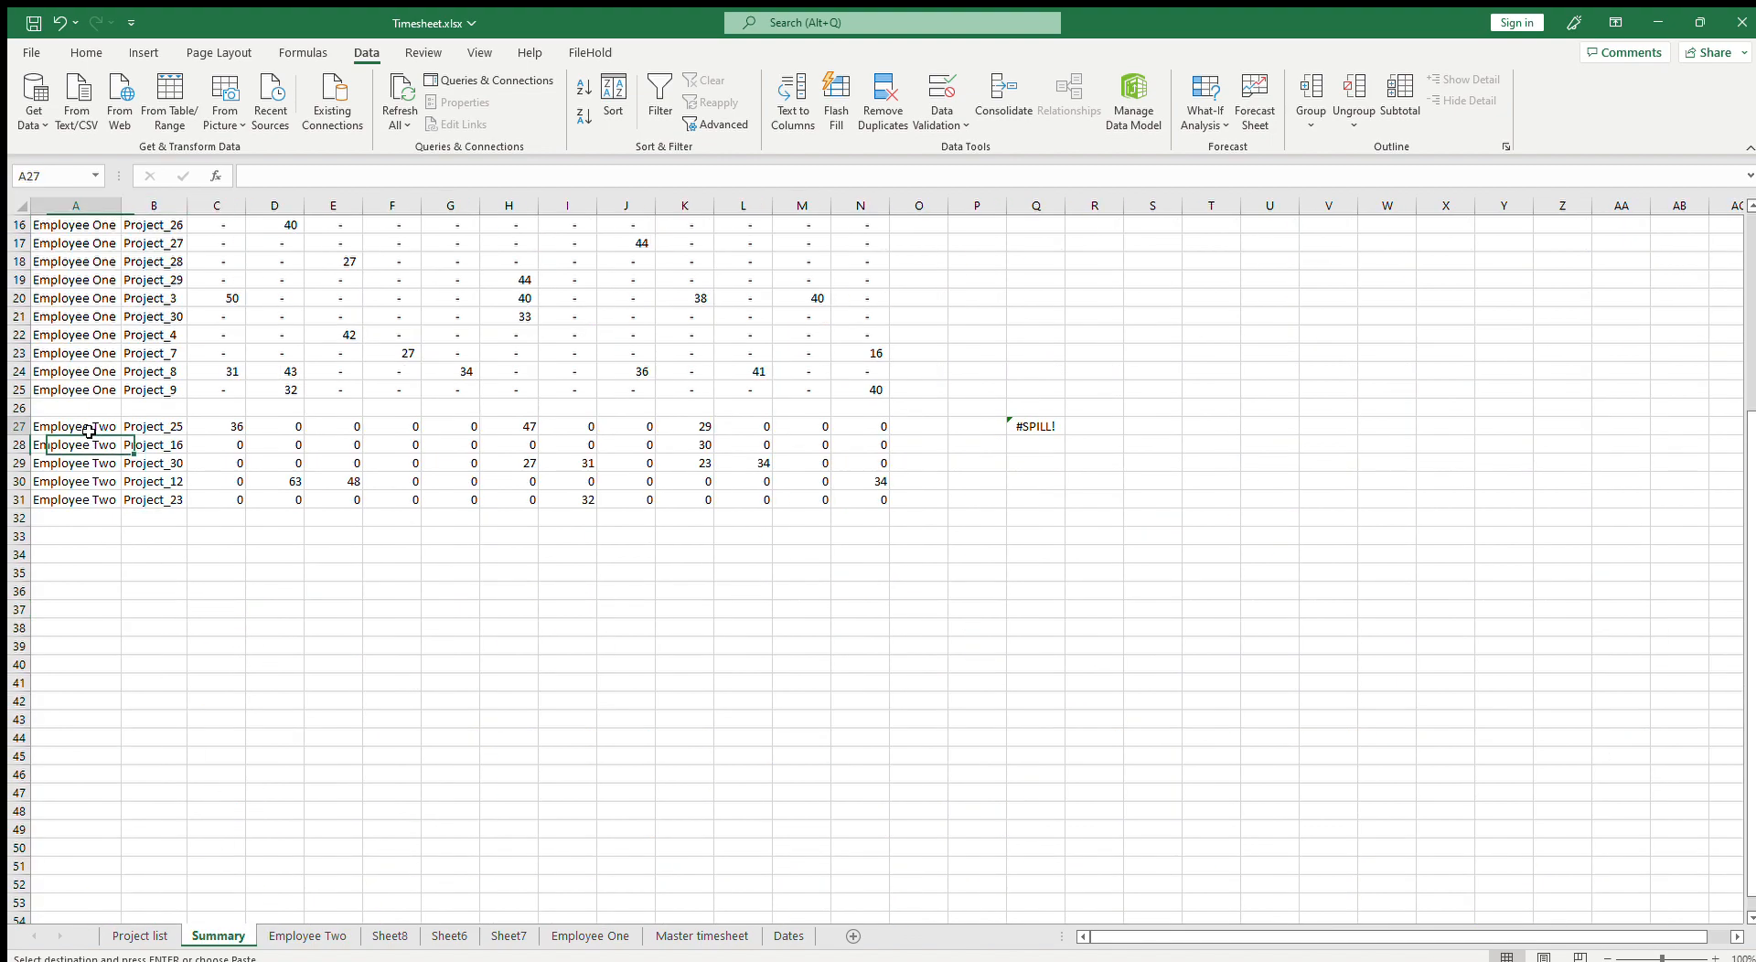
key("ctrl+v")
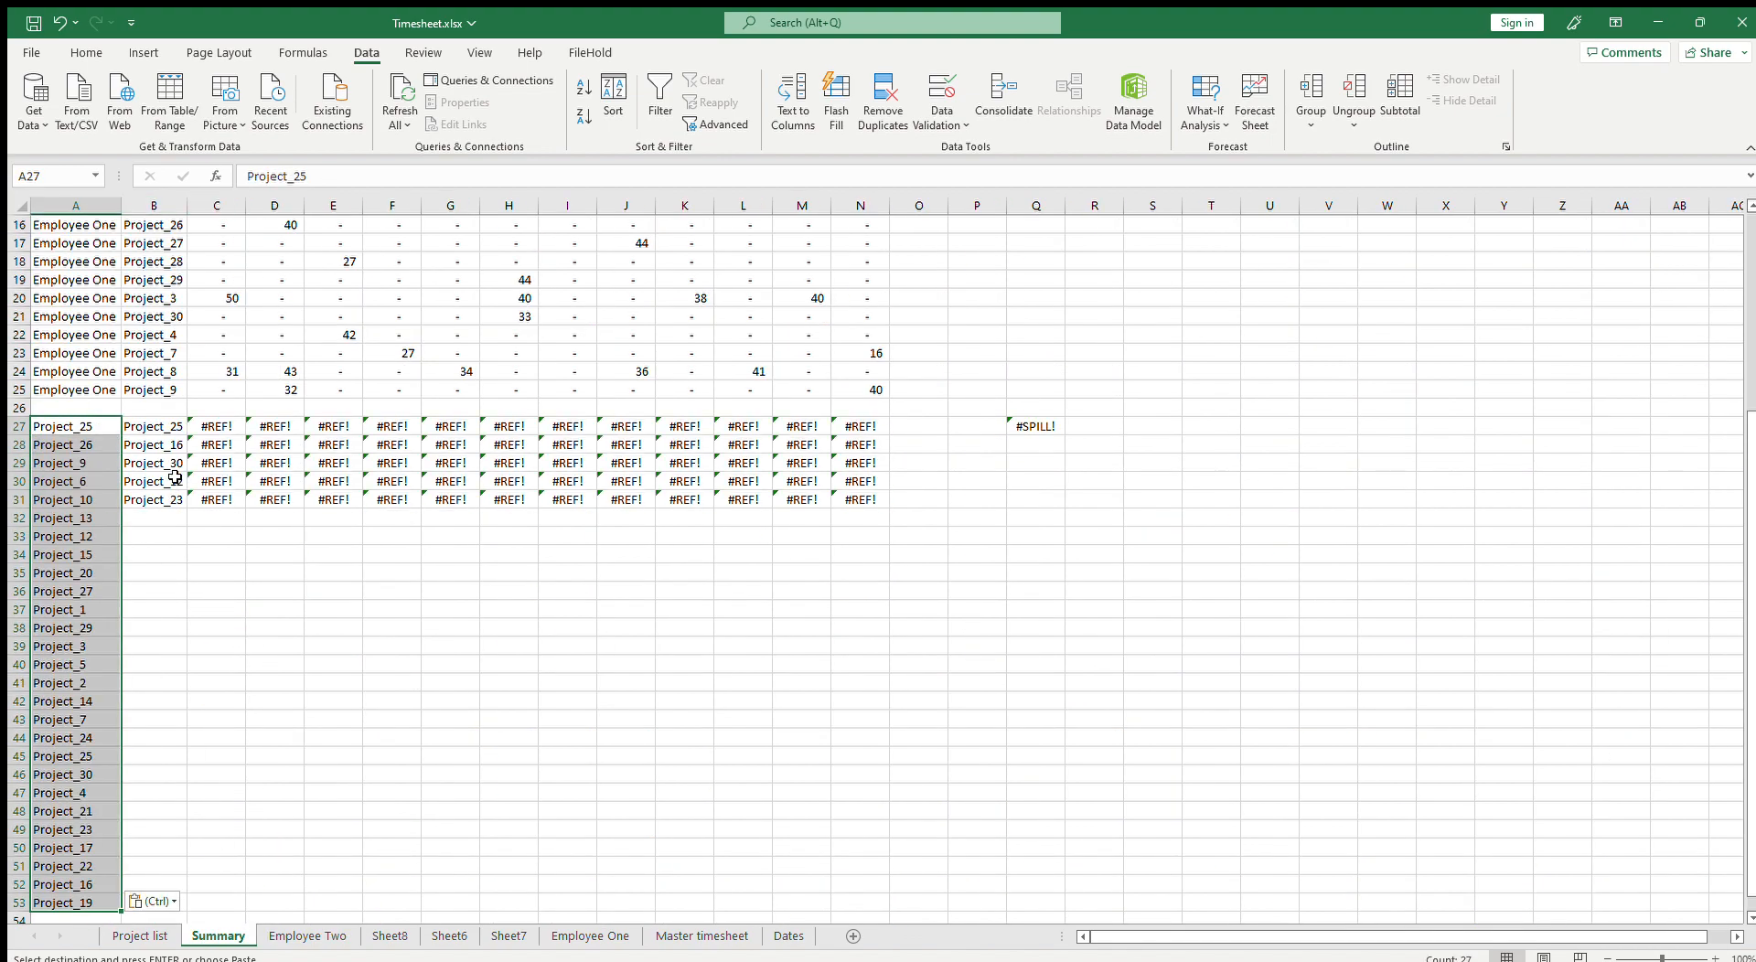
key("ctrl+z")
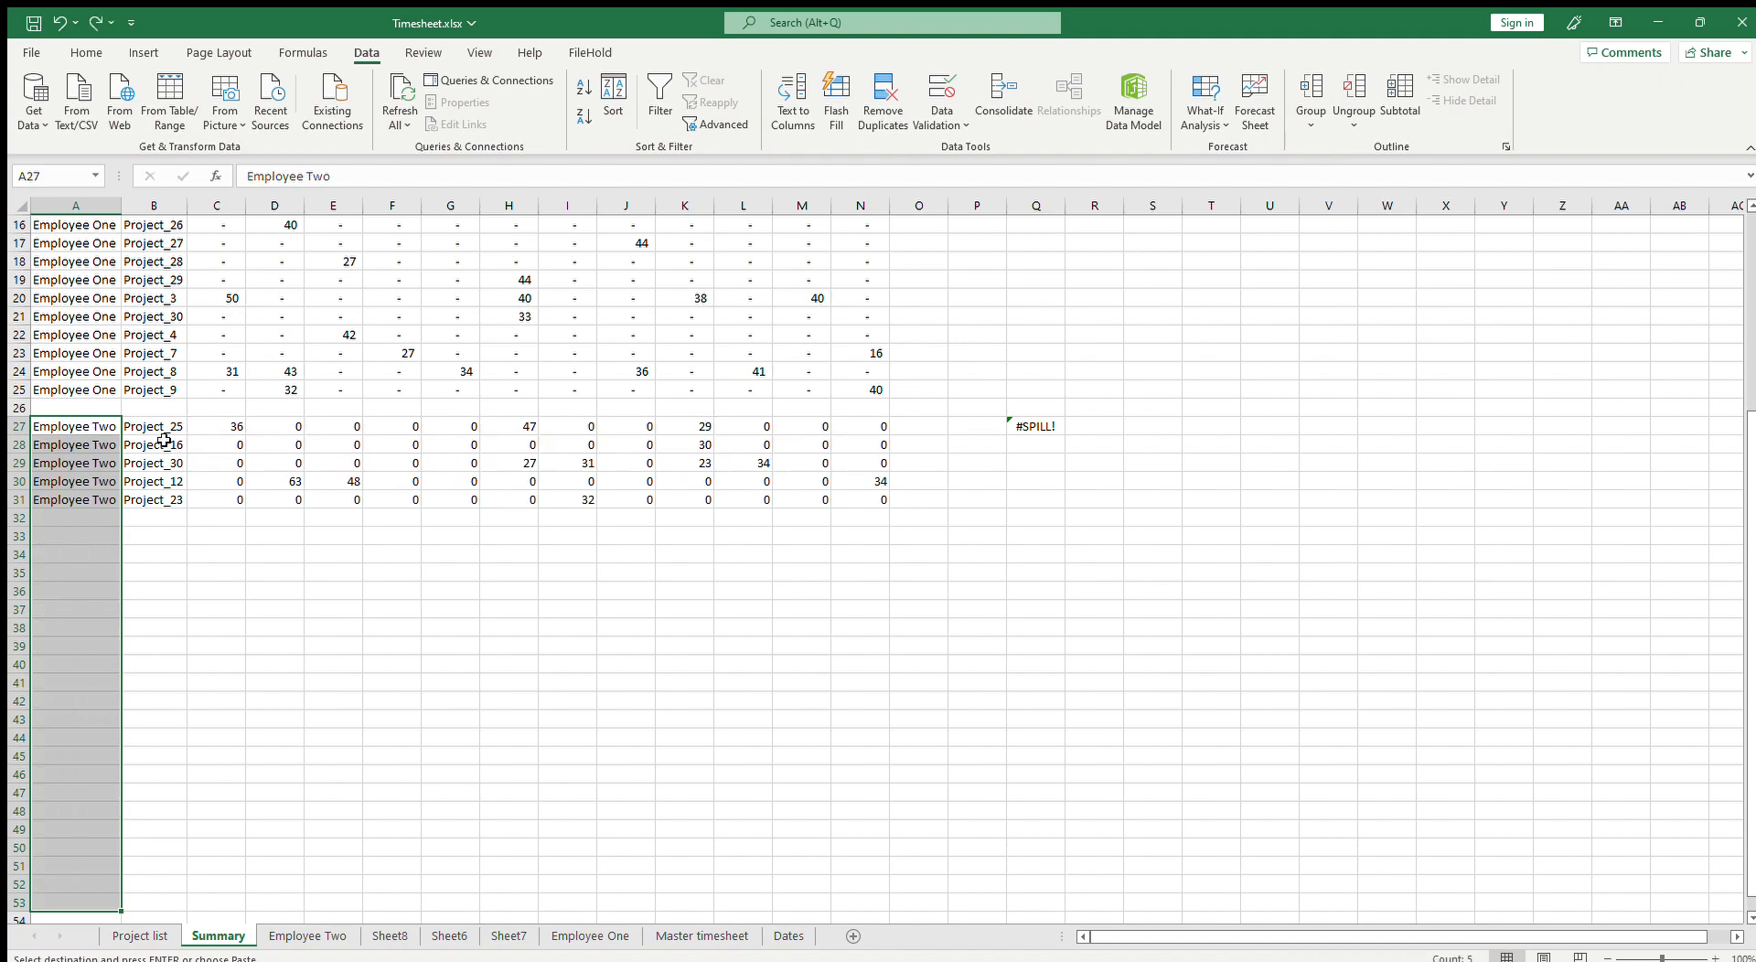
left_click(165, 428)
key("ctrl+v")
Step: Fill the Employee Two label down column A and the SUMIFS formulas across C:N through row 53
left_click(106, 429)
key("ctrl+c")
left_click_drag(94, 449, 86, 901)
key("ctrl+v")
left_click(244, 426)
left_click_drag(244, 426, 885, 910)
Step: Copy the Employee One number formatting onto the Employee Two hours range with Format Painter
left_click(275, 317)
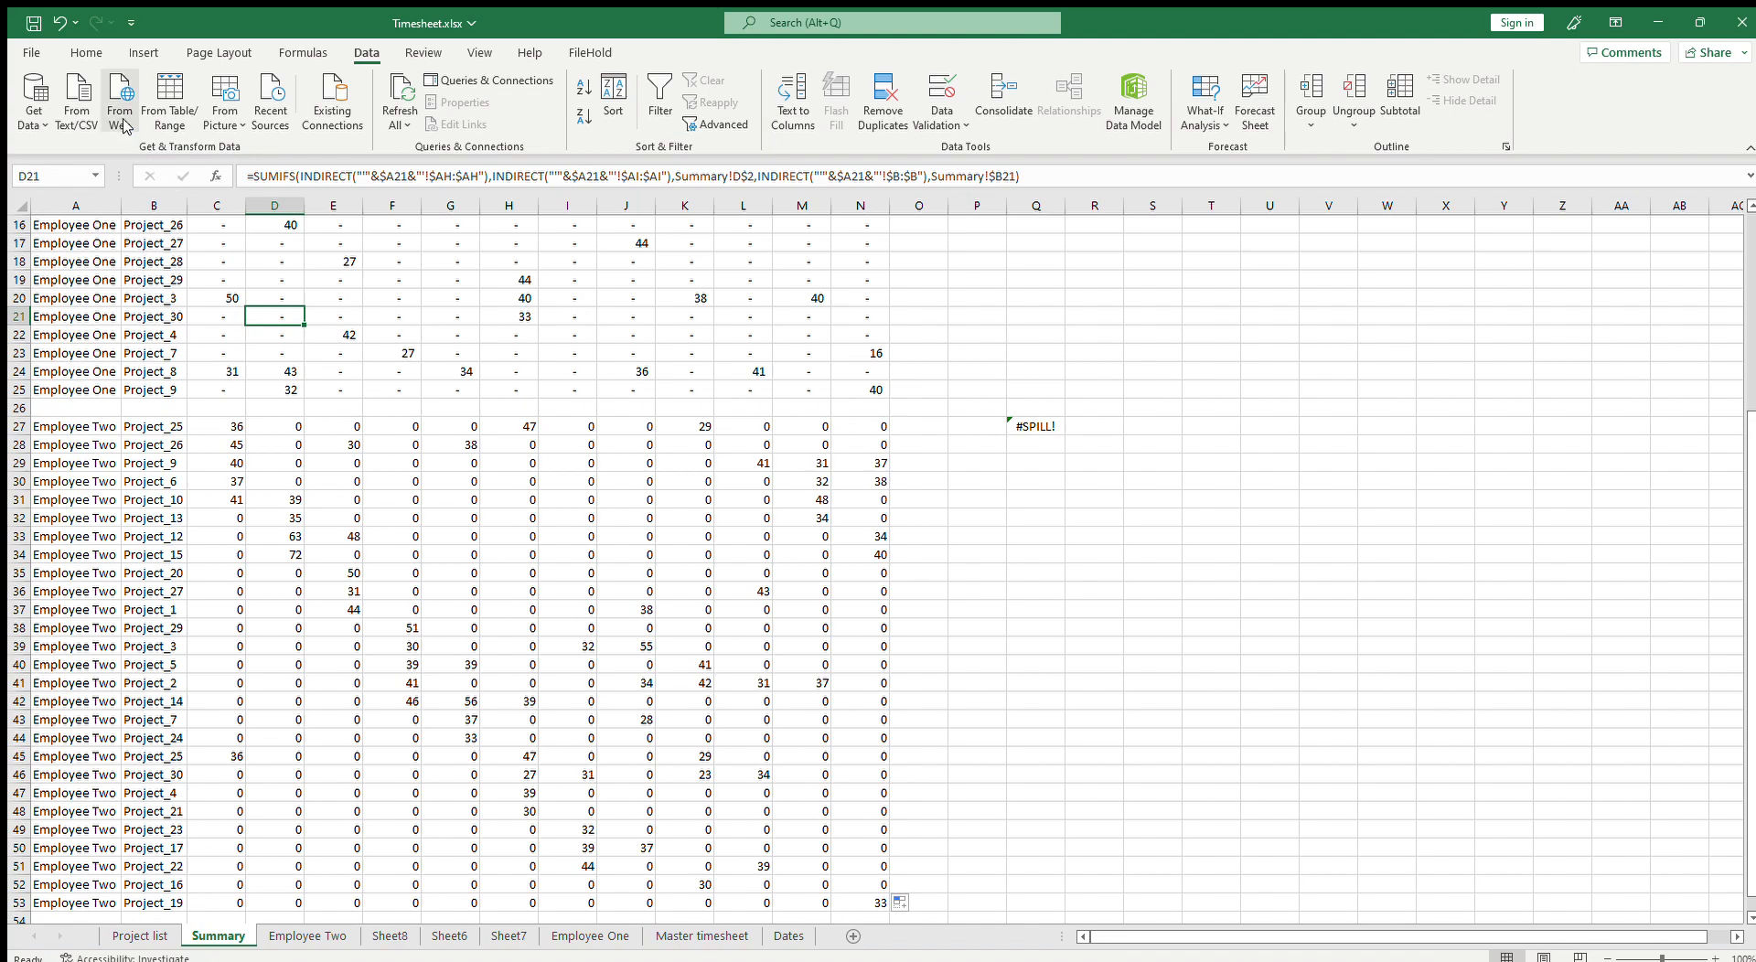
left_click(86, 52)
left_click(86, 128)
mouse_move(233, 423)
left_mouse_down()
mouse_move(509, 588)
mouse_move(906, 949)
mouse_move(852, 782)
mouse_move(885, 817)
left_mouse_up()
Step: Clear the leftover helper formulas in Q27 and the Q4:R8 area of the Summary sheet
left_click(1031, 332)
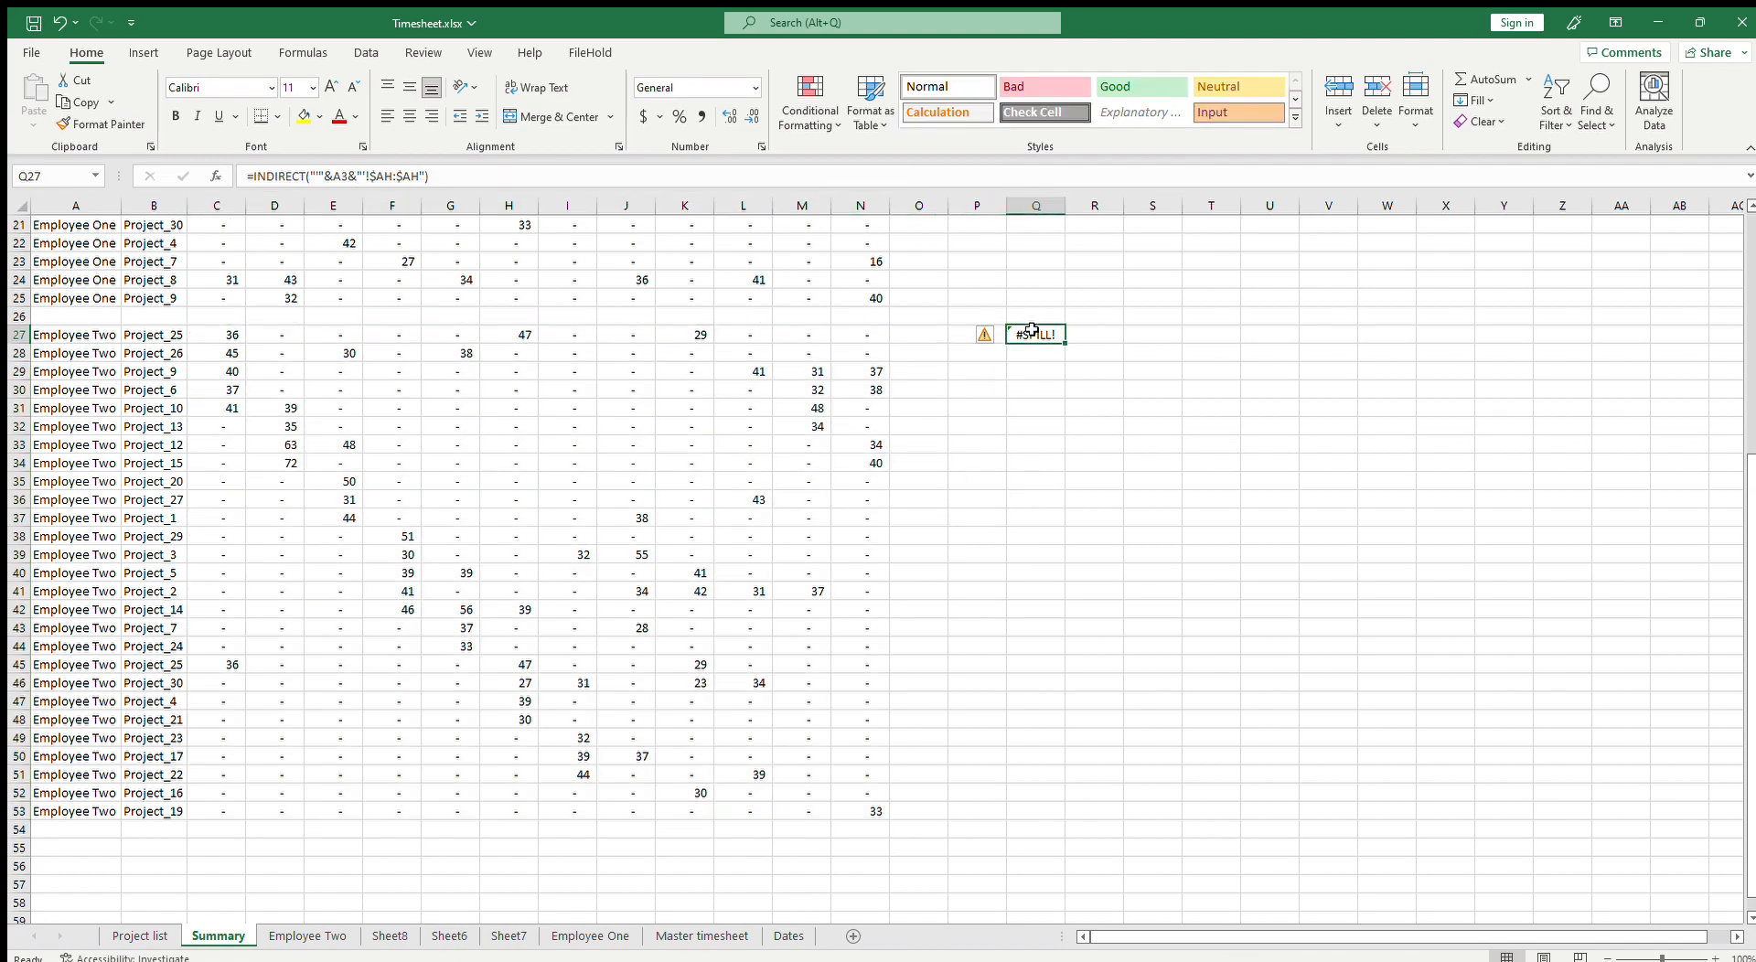
key("Delete")
scroll(1111, 430, "up", 7)
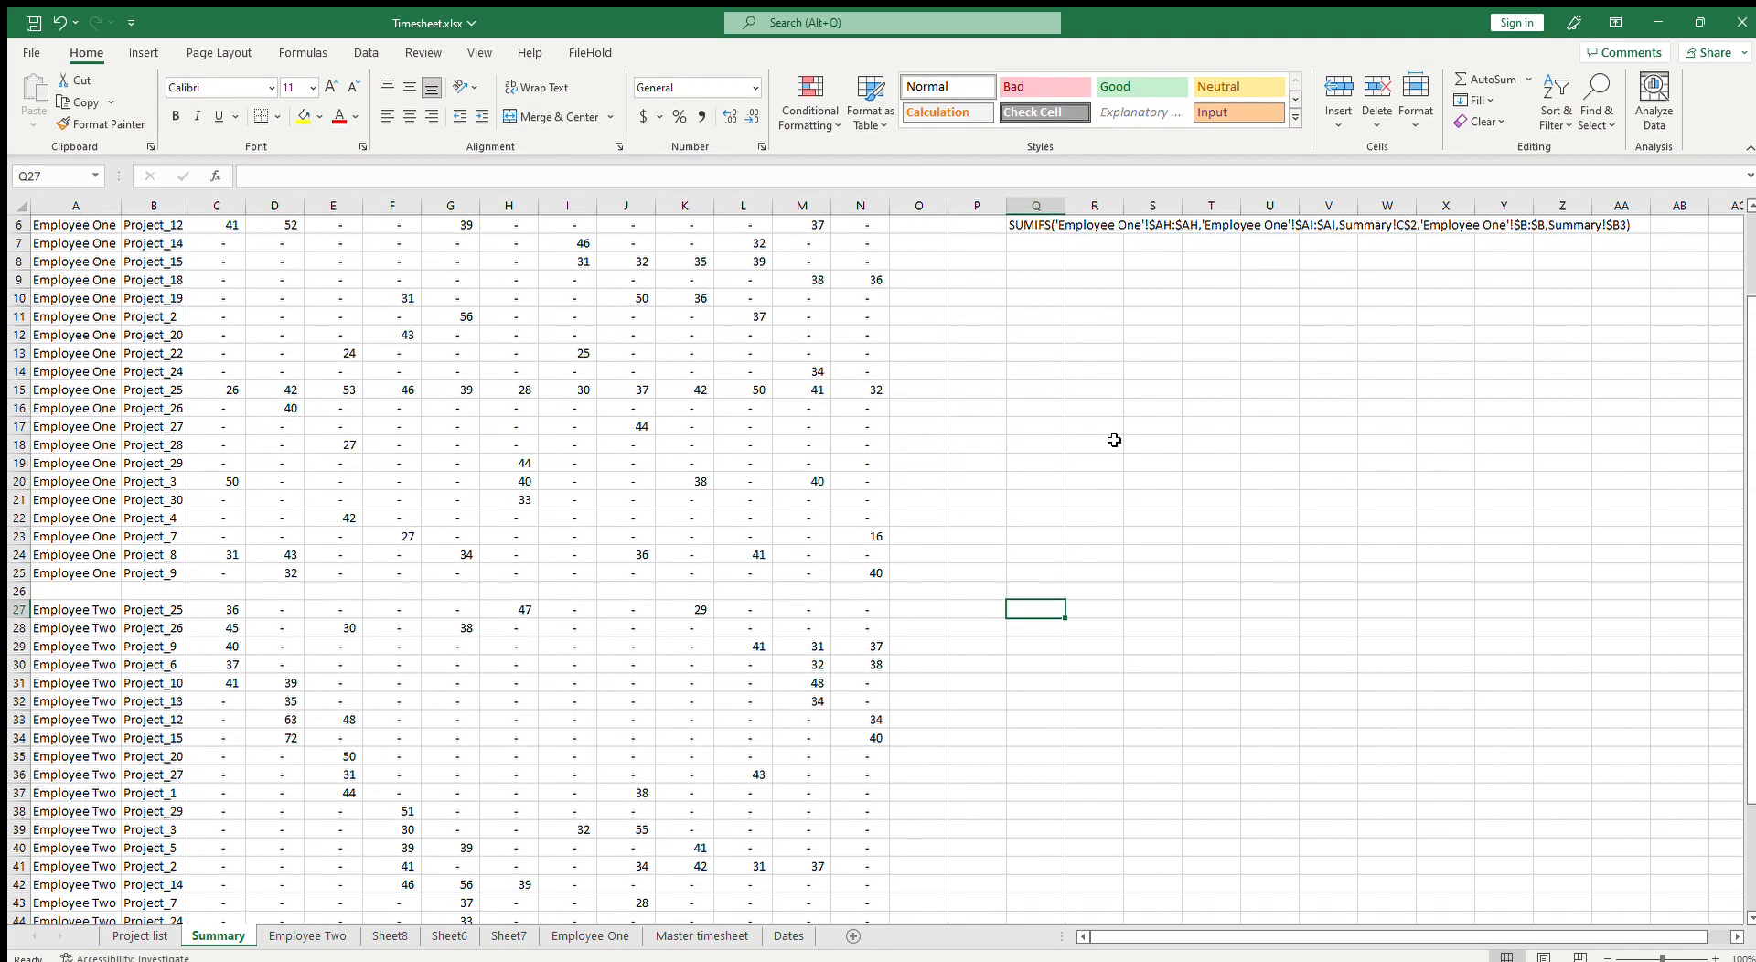
left_click_drag(1025, 286, 1098, 343)
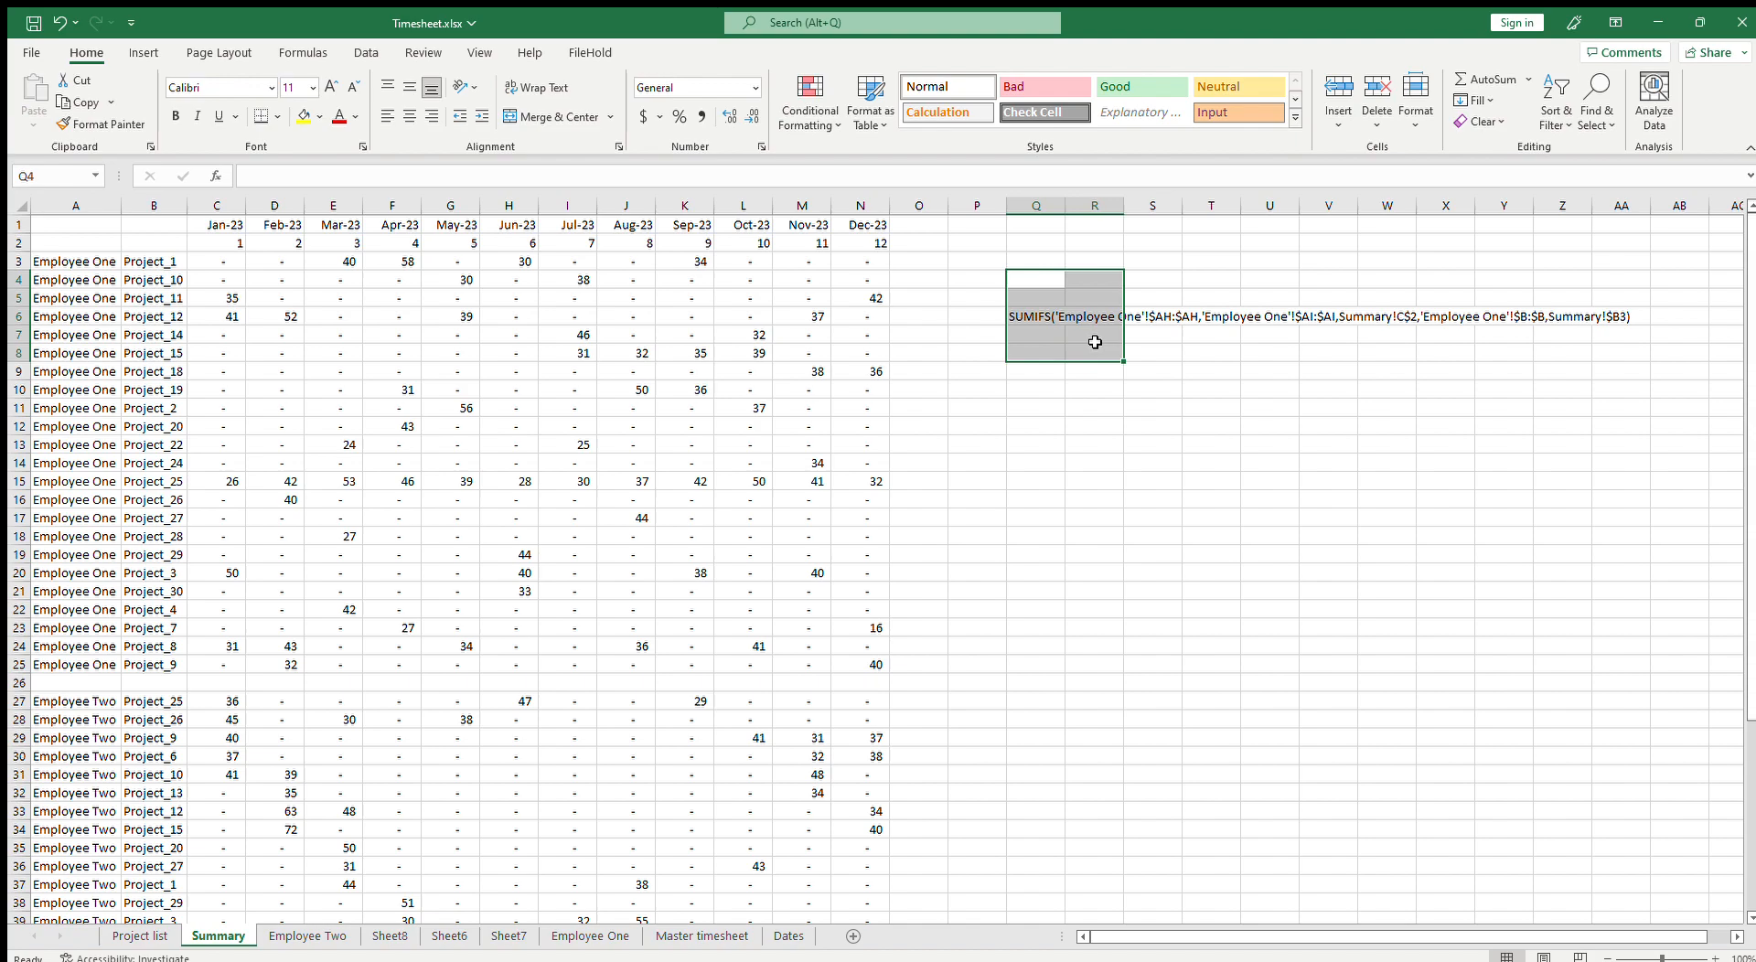
key("Delete")
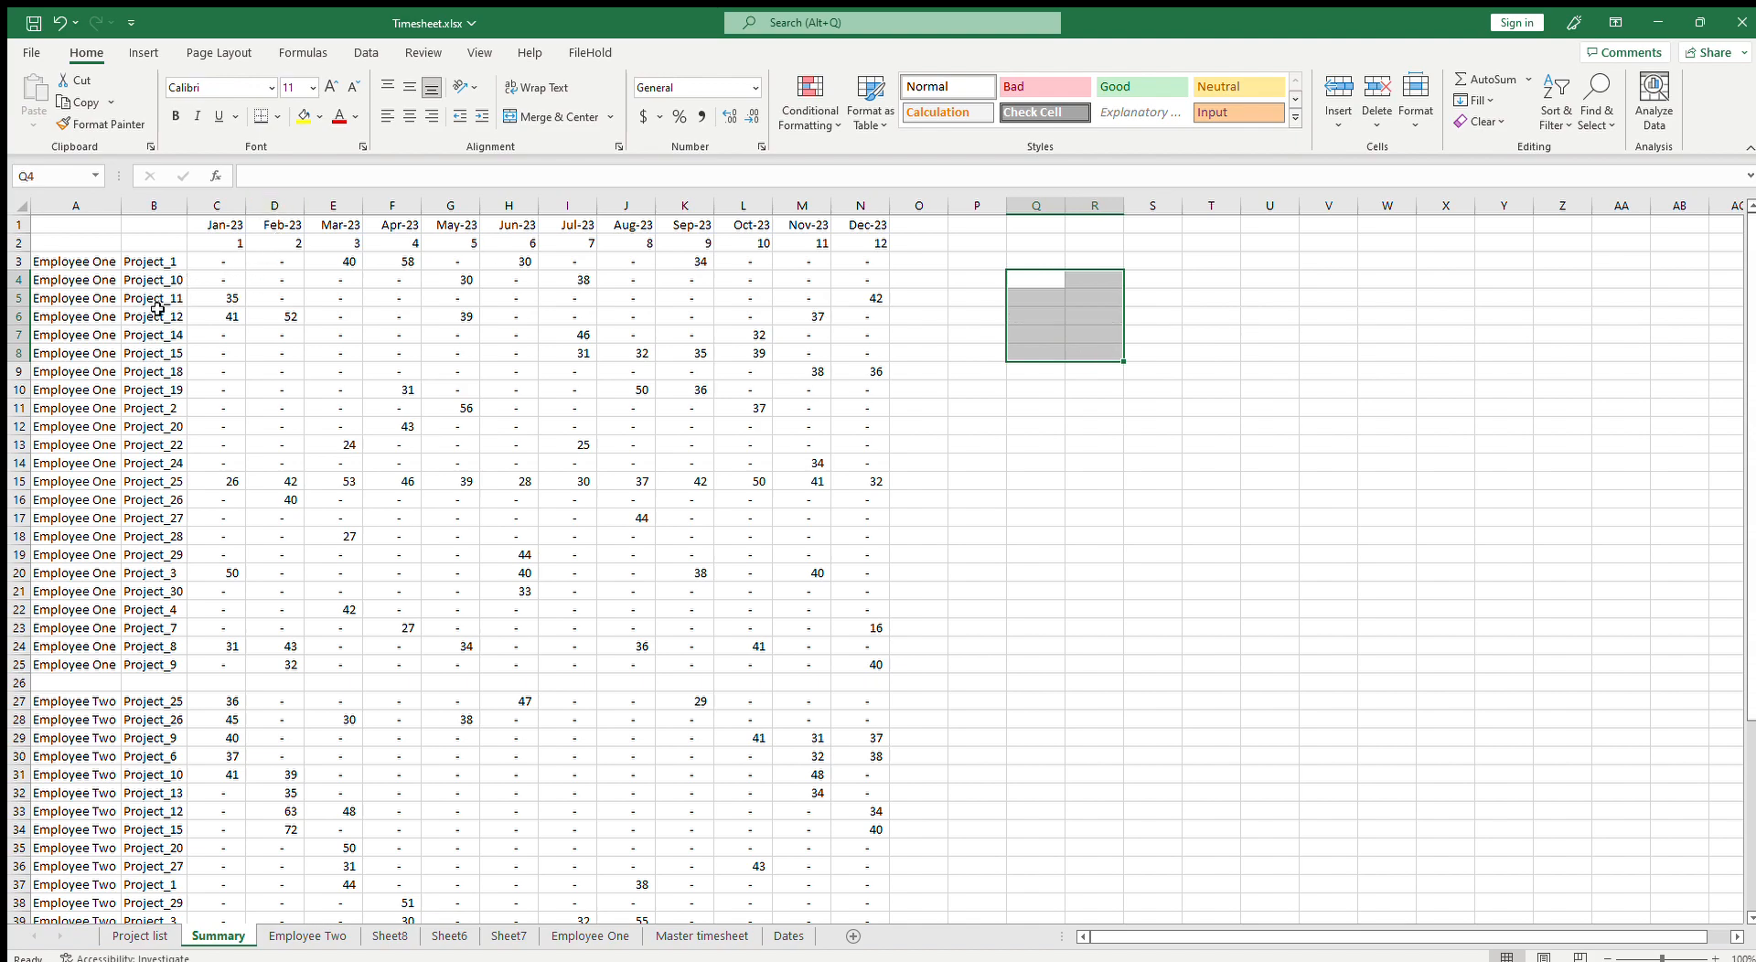
left_click(155, 312)
key("Left")
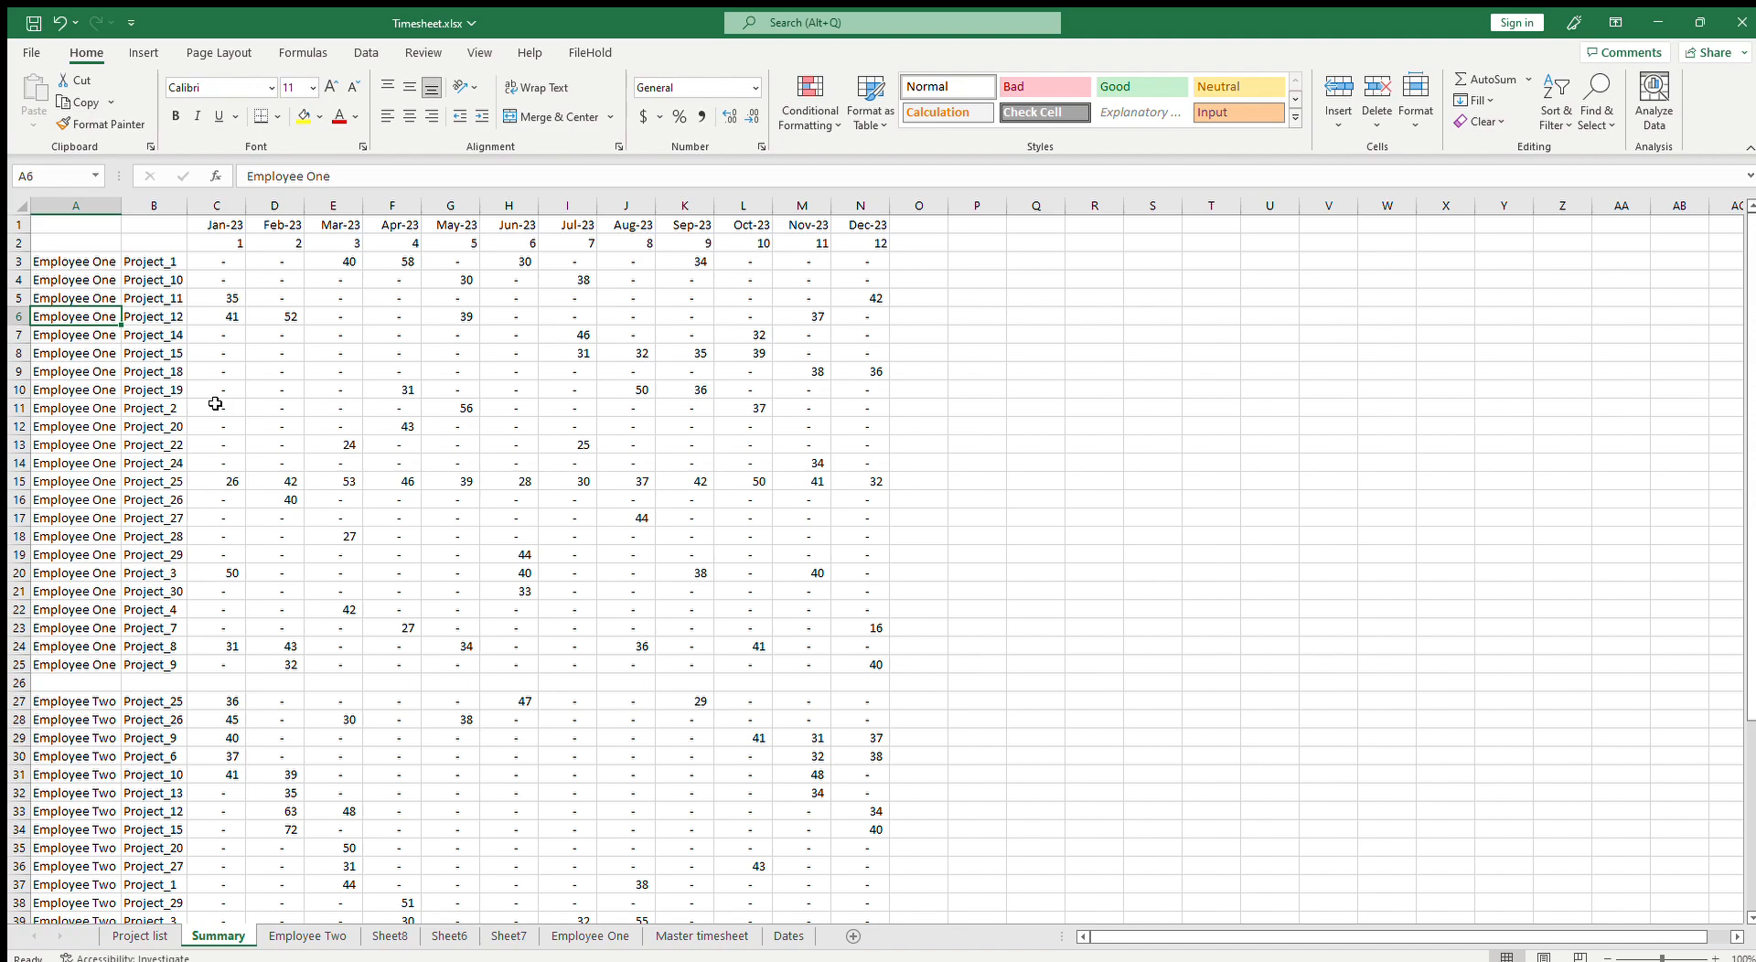
Step: Delete the helper sheets Sheet8, Sheet6 and Sheet7
scroll(282, 763, "down", 5)
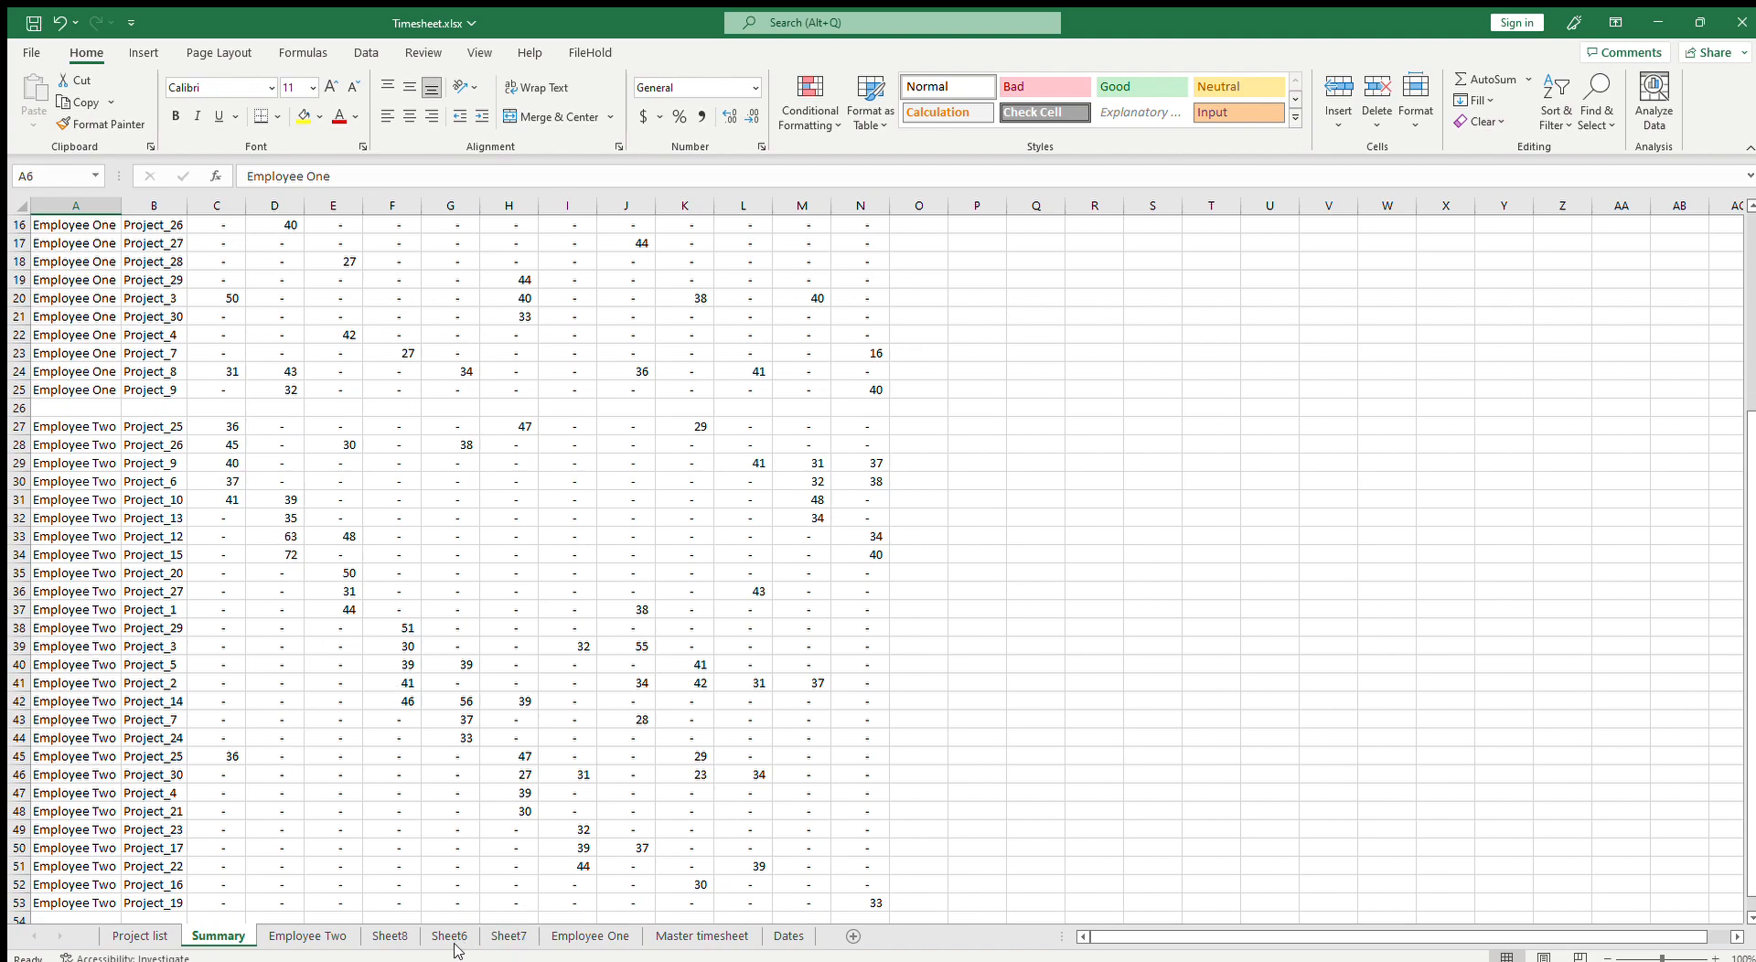
left_click(388, 935)
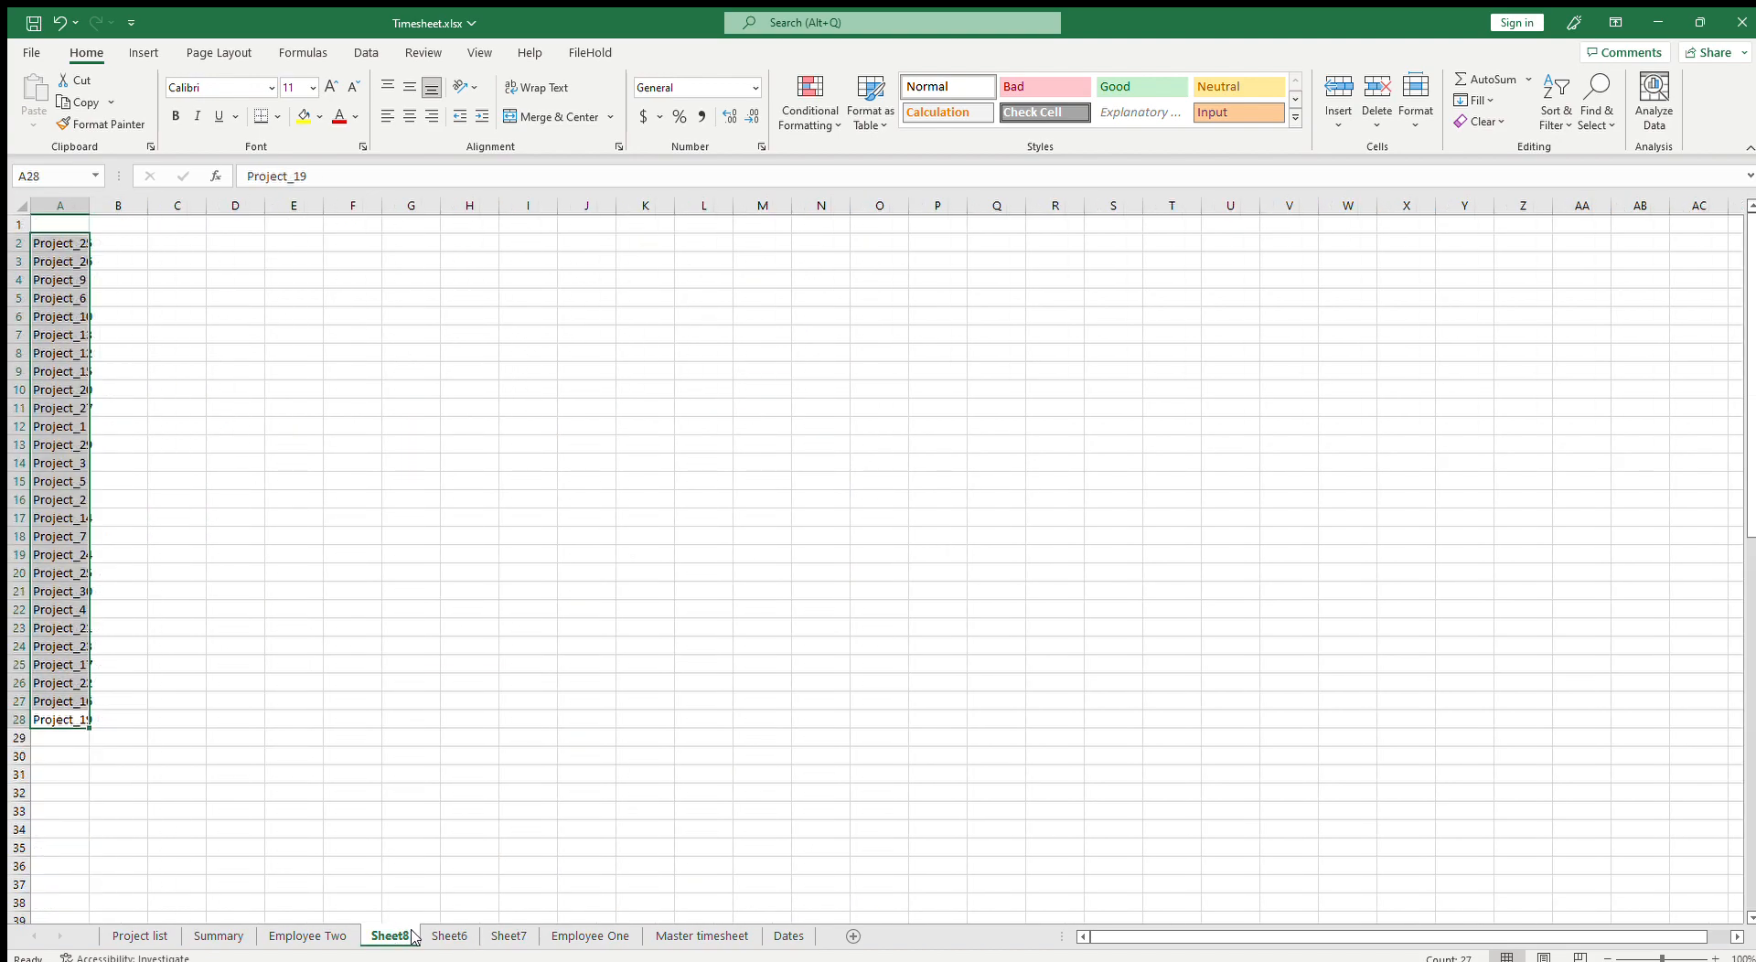
left_click(449, 935)
left_click(509, 936)
left_click(390, 936)
left_click(509, 936, "shift")
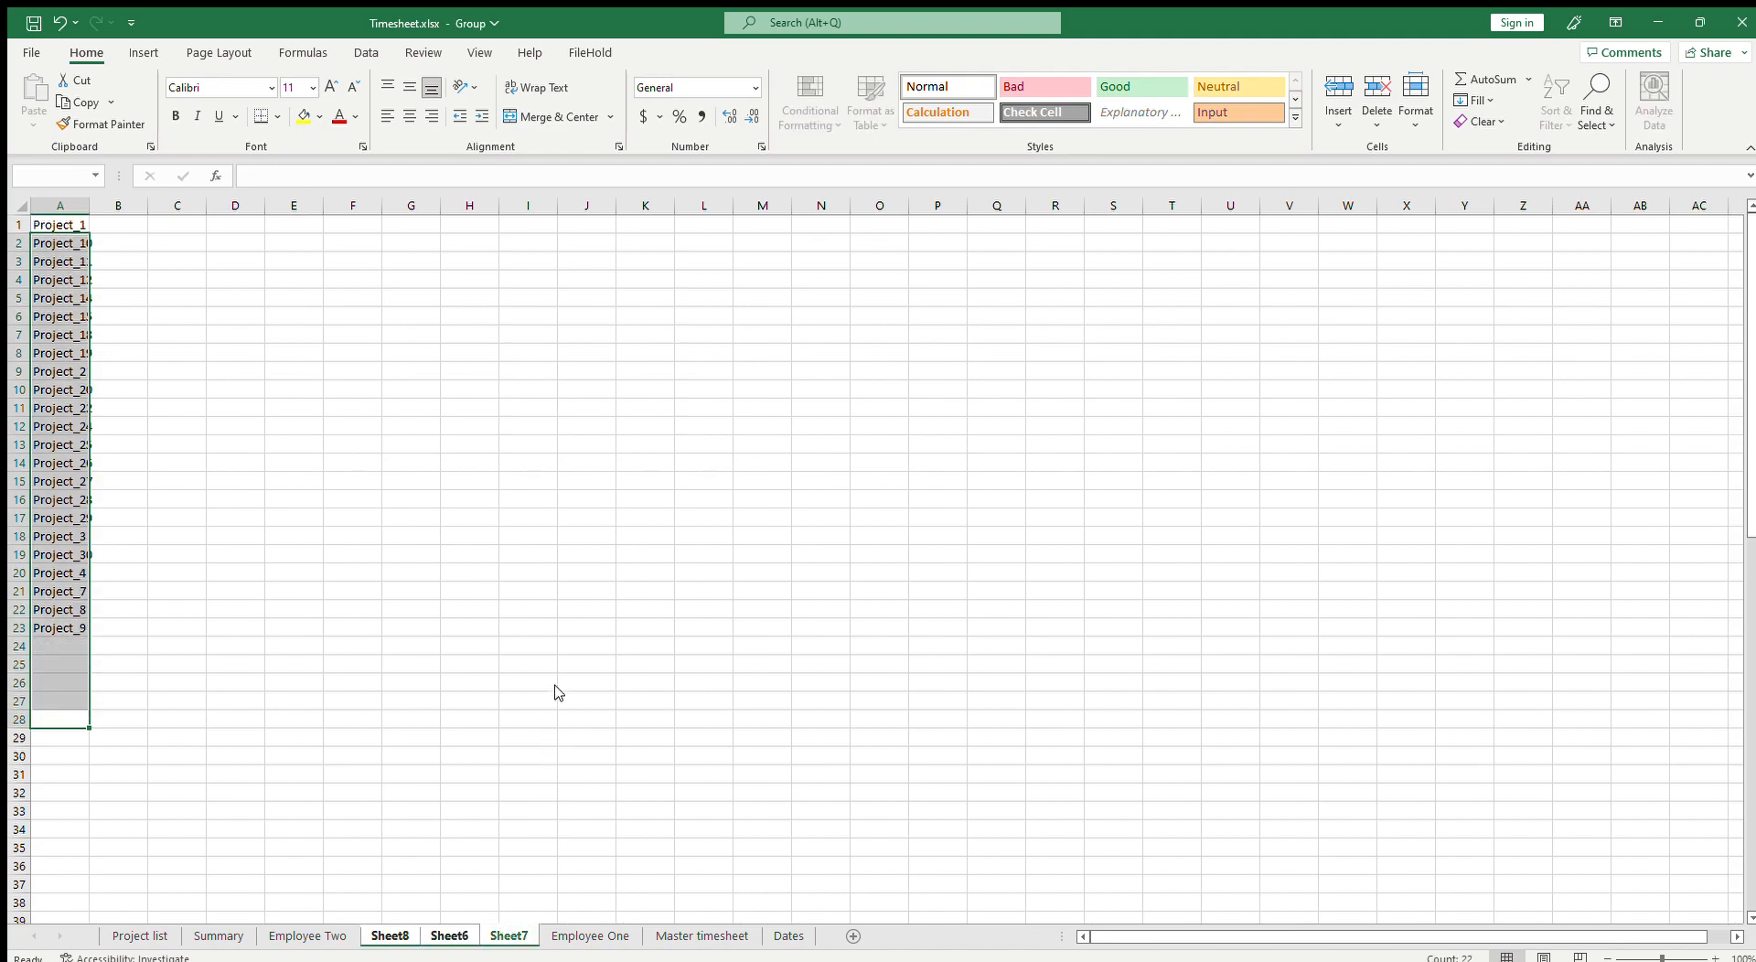
left_click(868, 552)
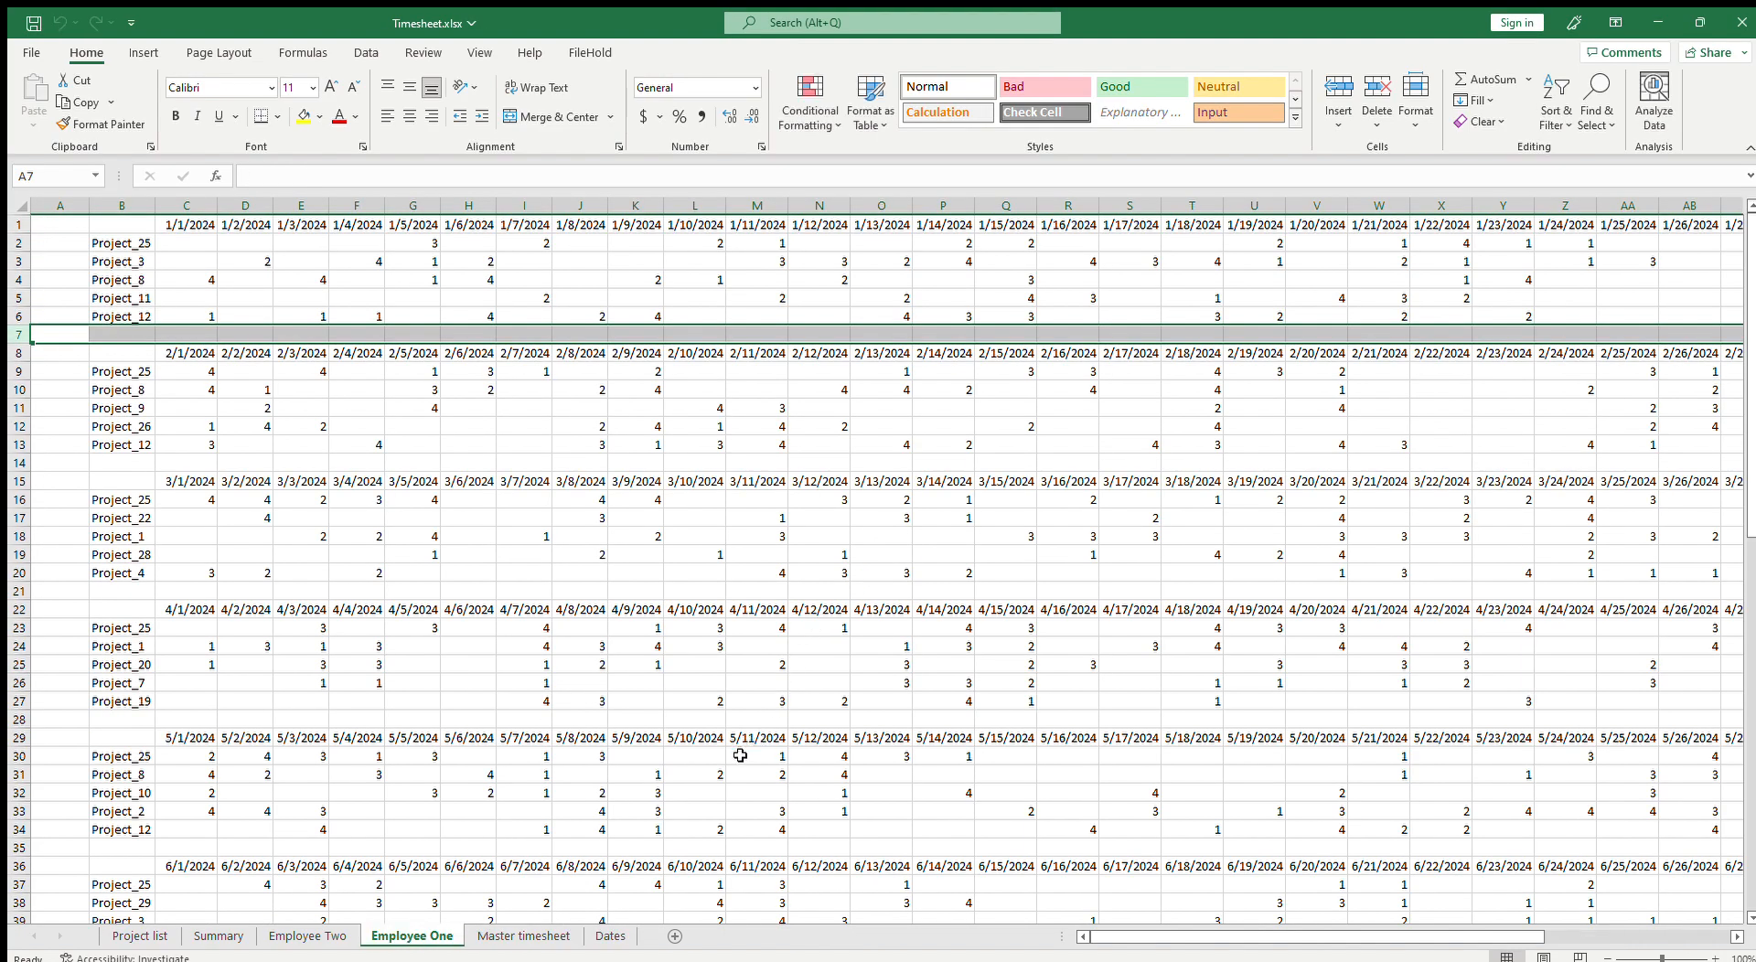
Step: Duplicate the Master timesheet sheet
left_click(582, 938)
left_click(282, 519)
left_click(191, 530)
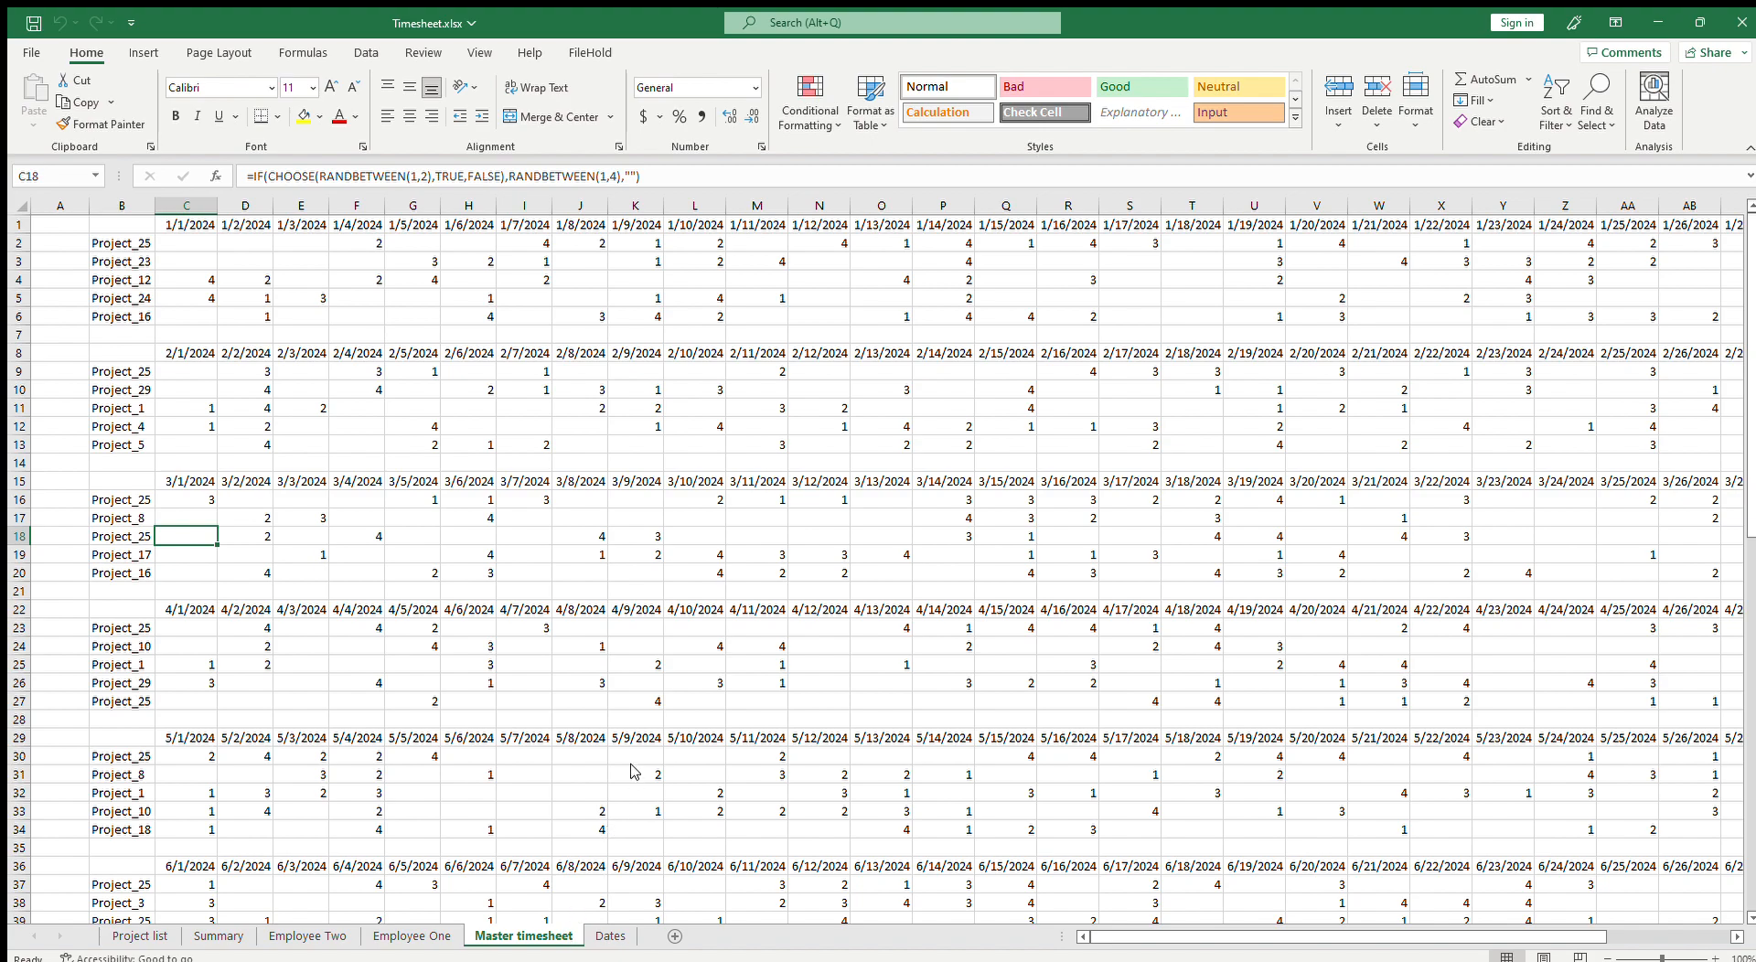
key("ctrl+f")
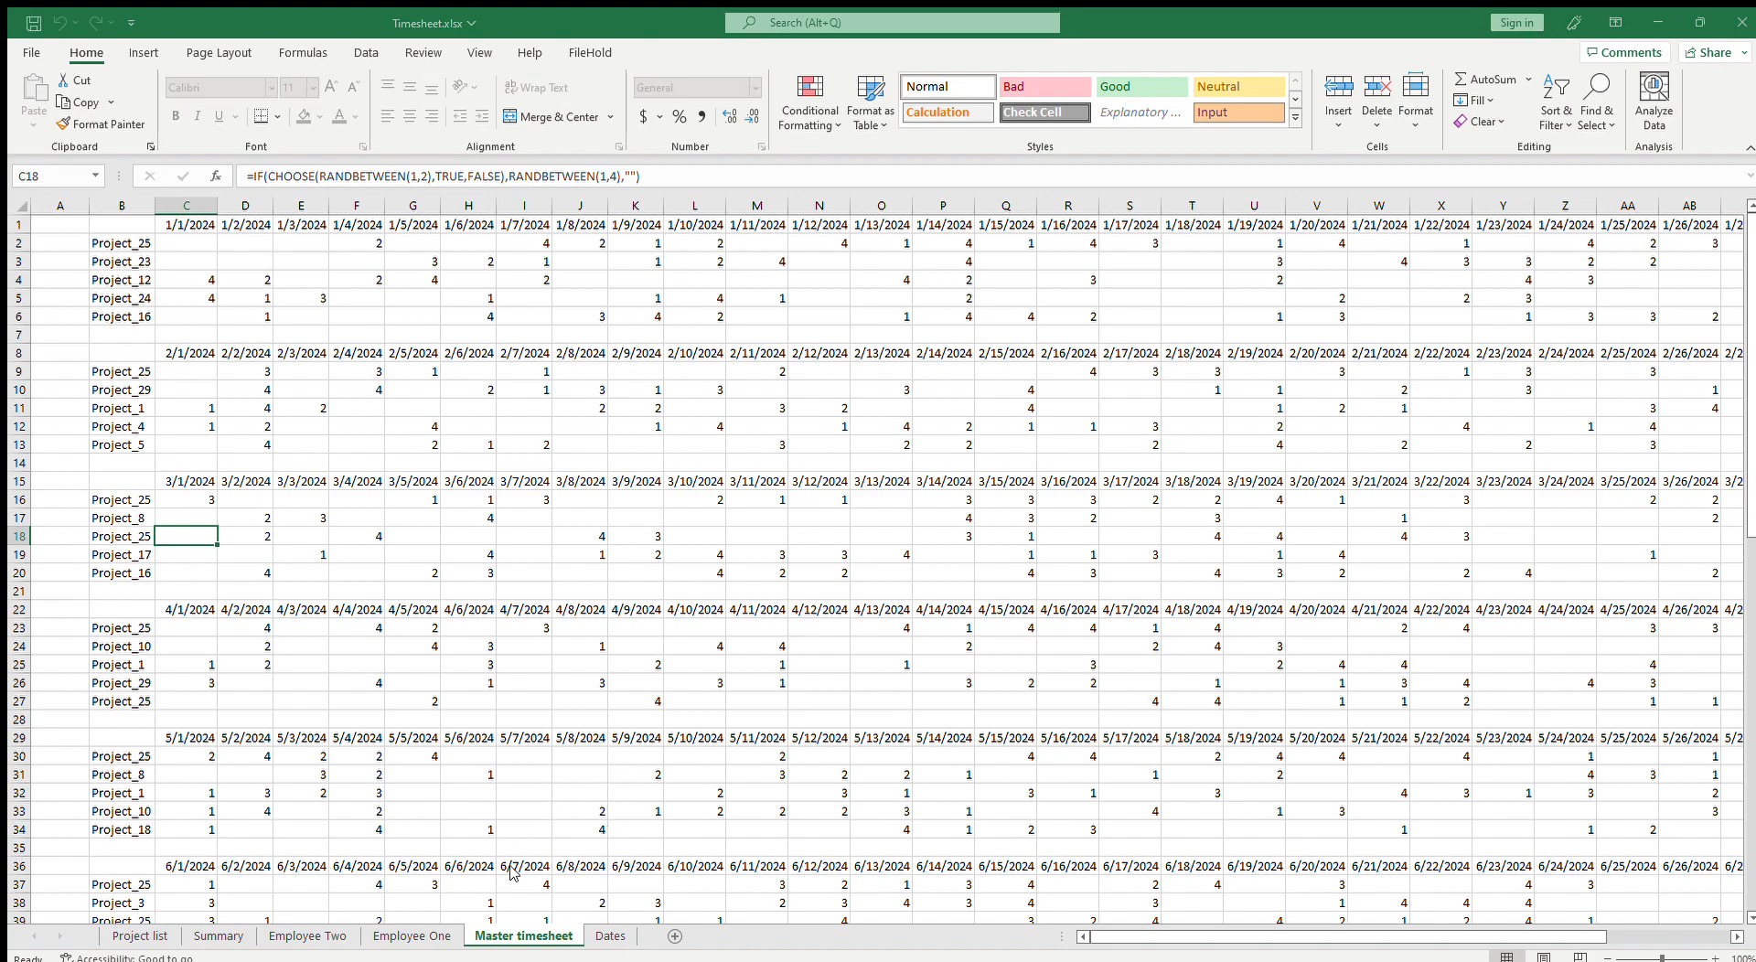
left_click(612, 905)
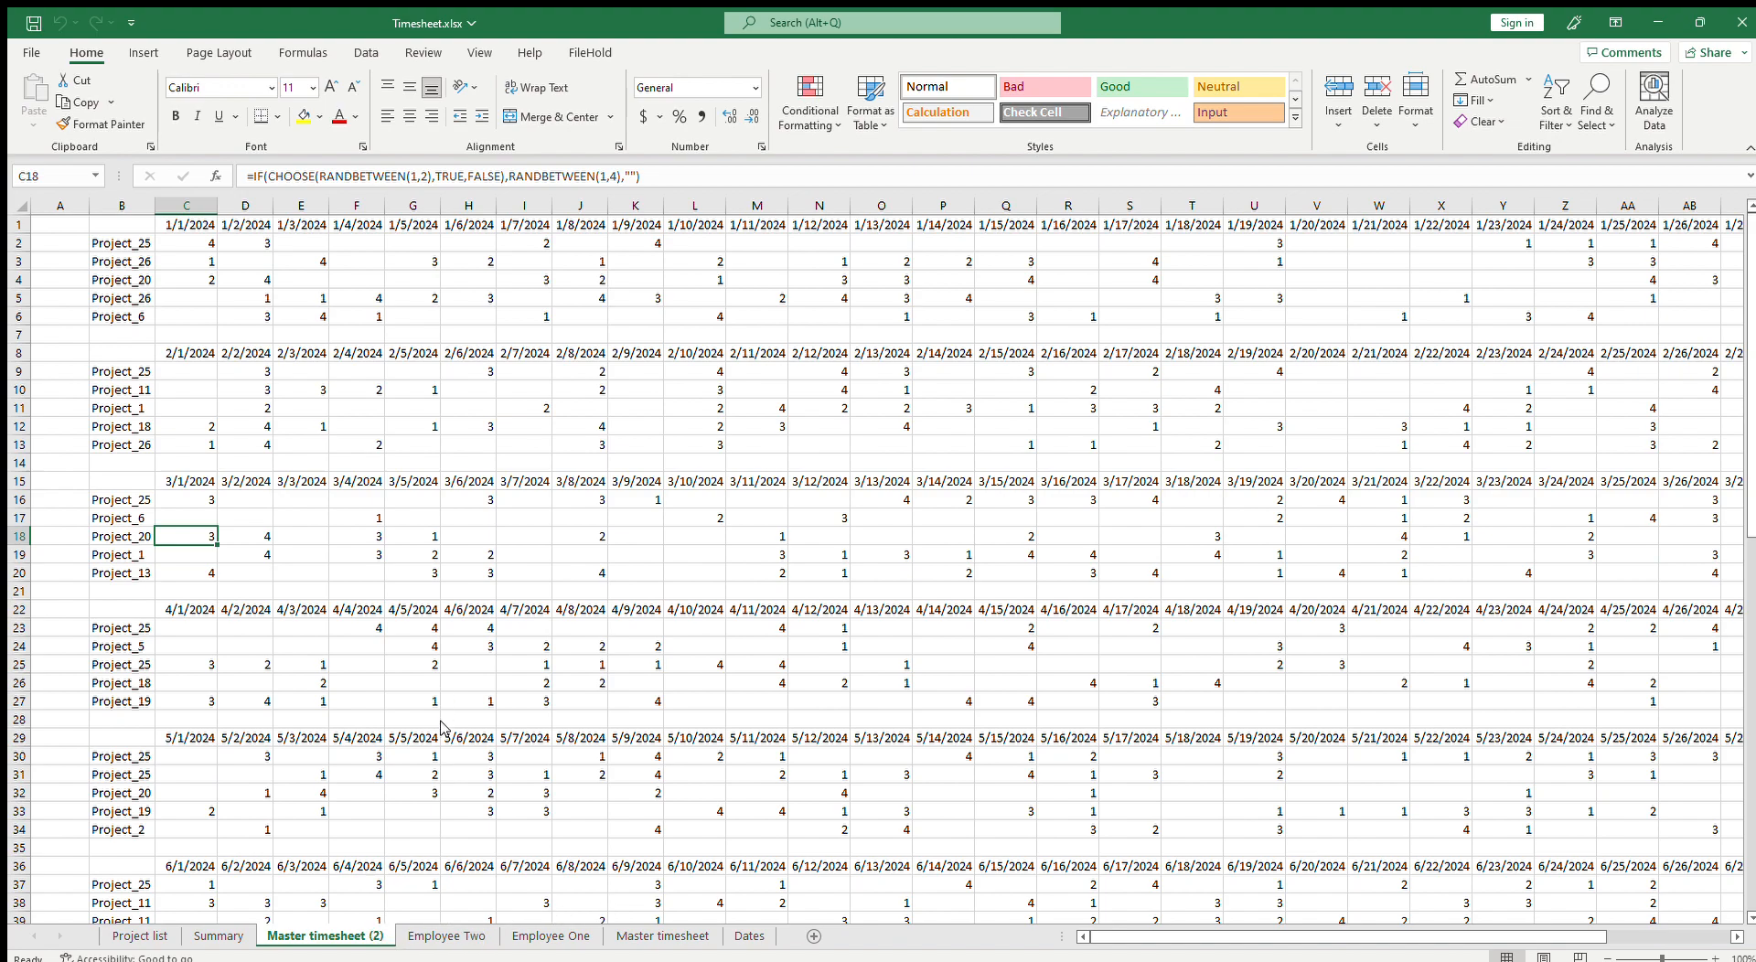
Step: Rename the copied sheet as Employee Three
key("alt+h")
type("orEmployee")
key("Return")
type("Three")
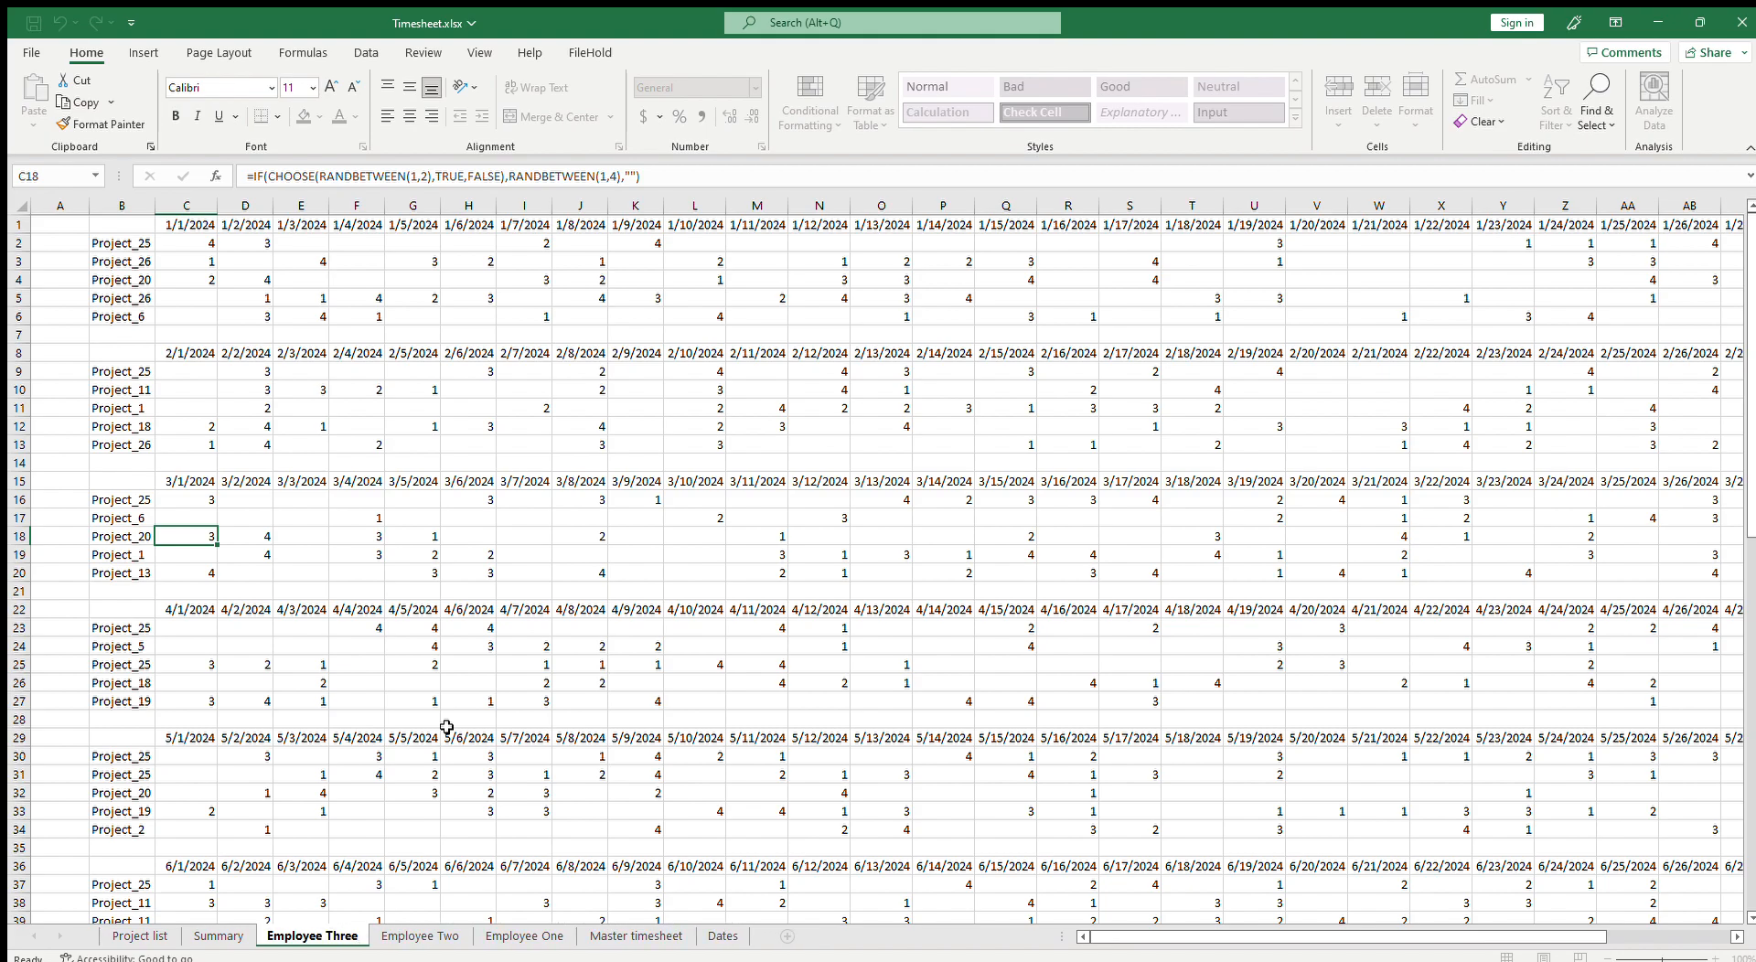
key("Return")
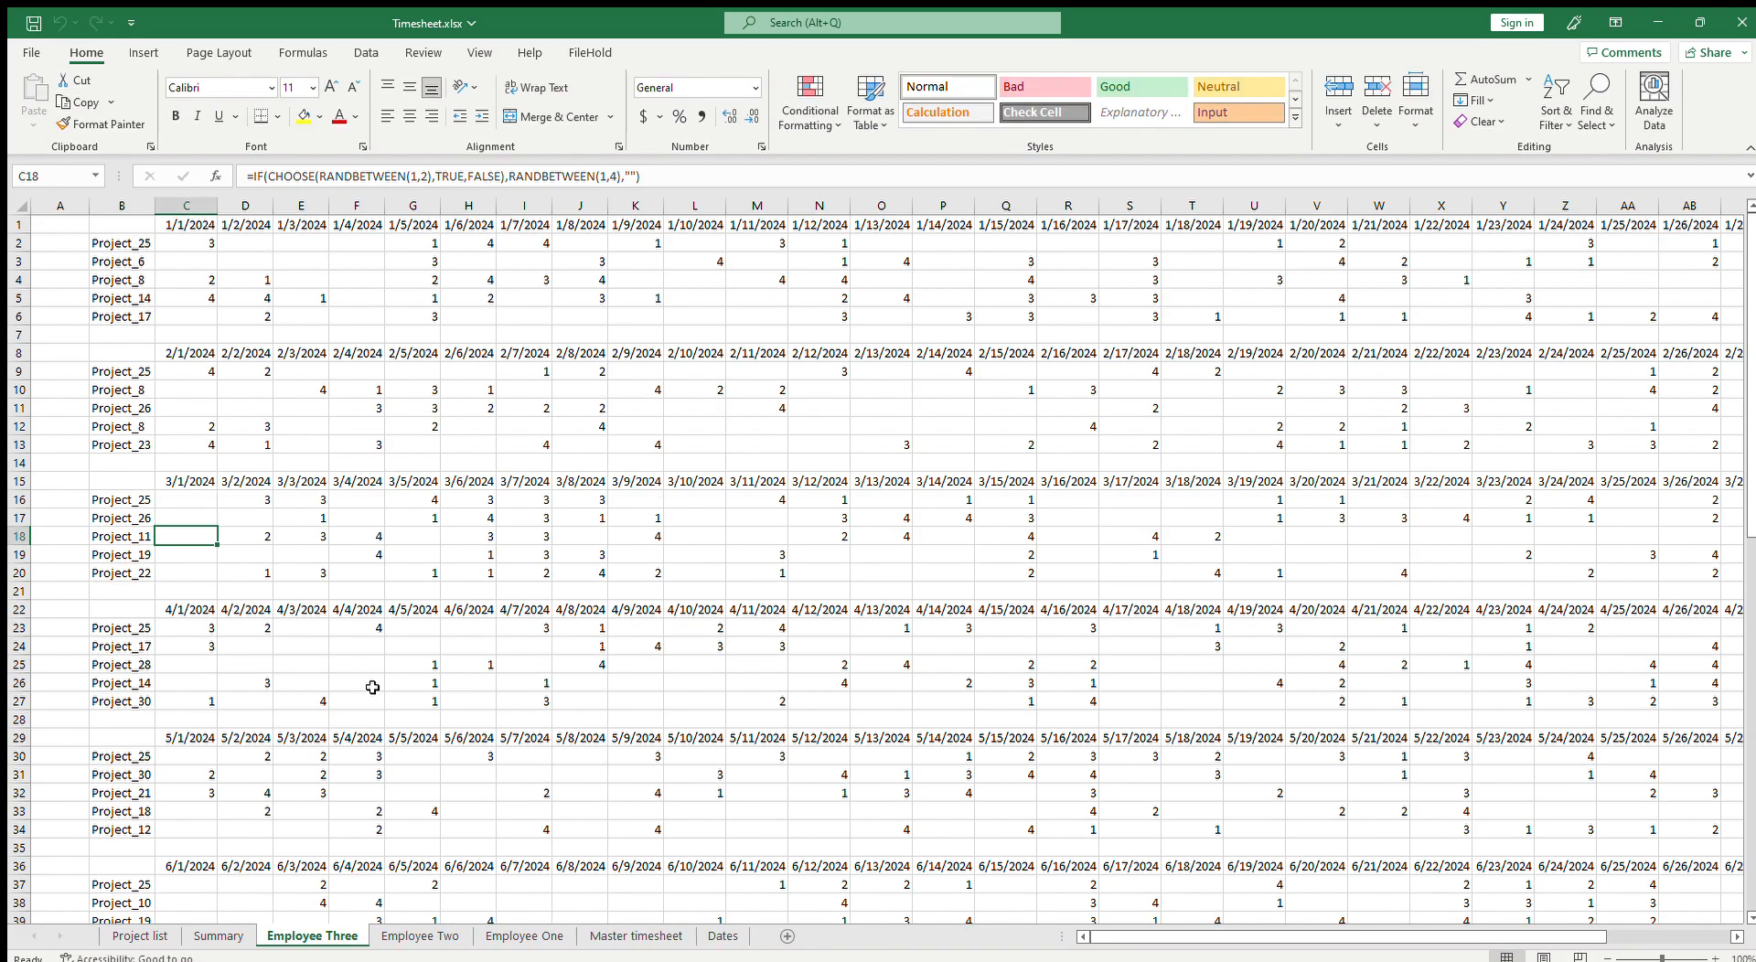
Step: Review the project names and hour entries on the Employee Three sheet
scroll(283, 679, "down", 18)
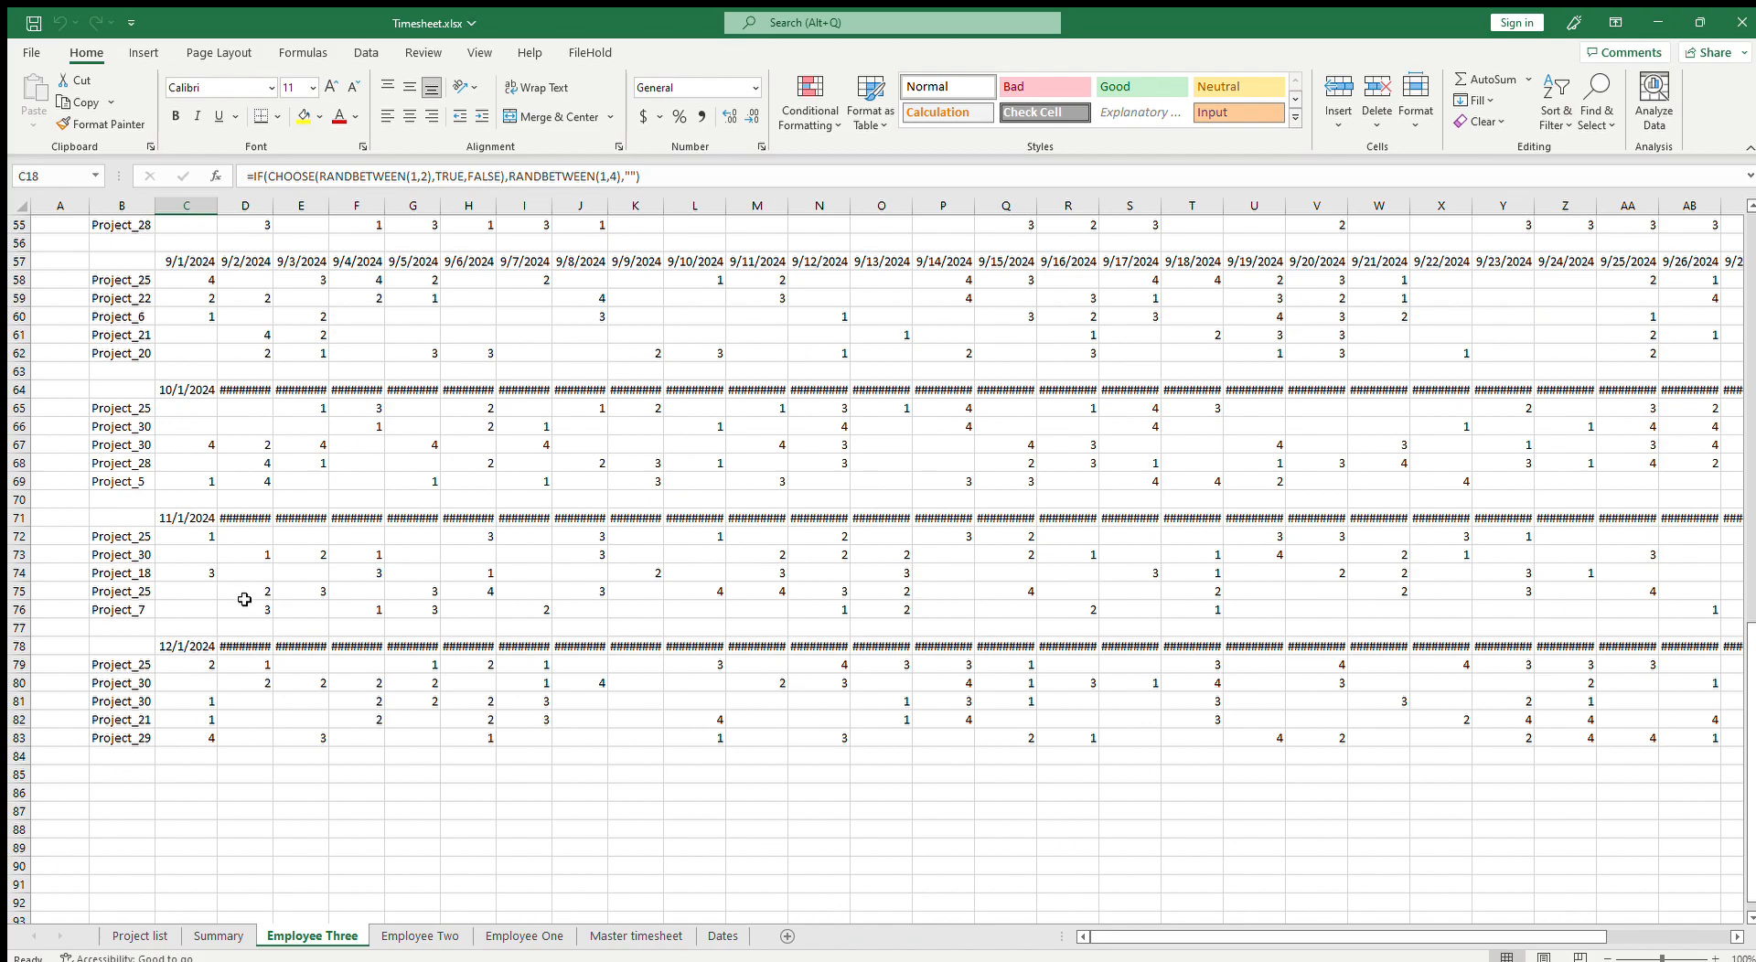
left_click(219, 936)
left_click(311, 936)
scroll(449, 537, "up", 20)
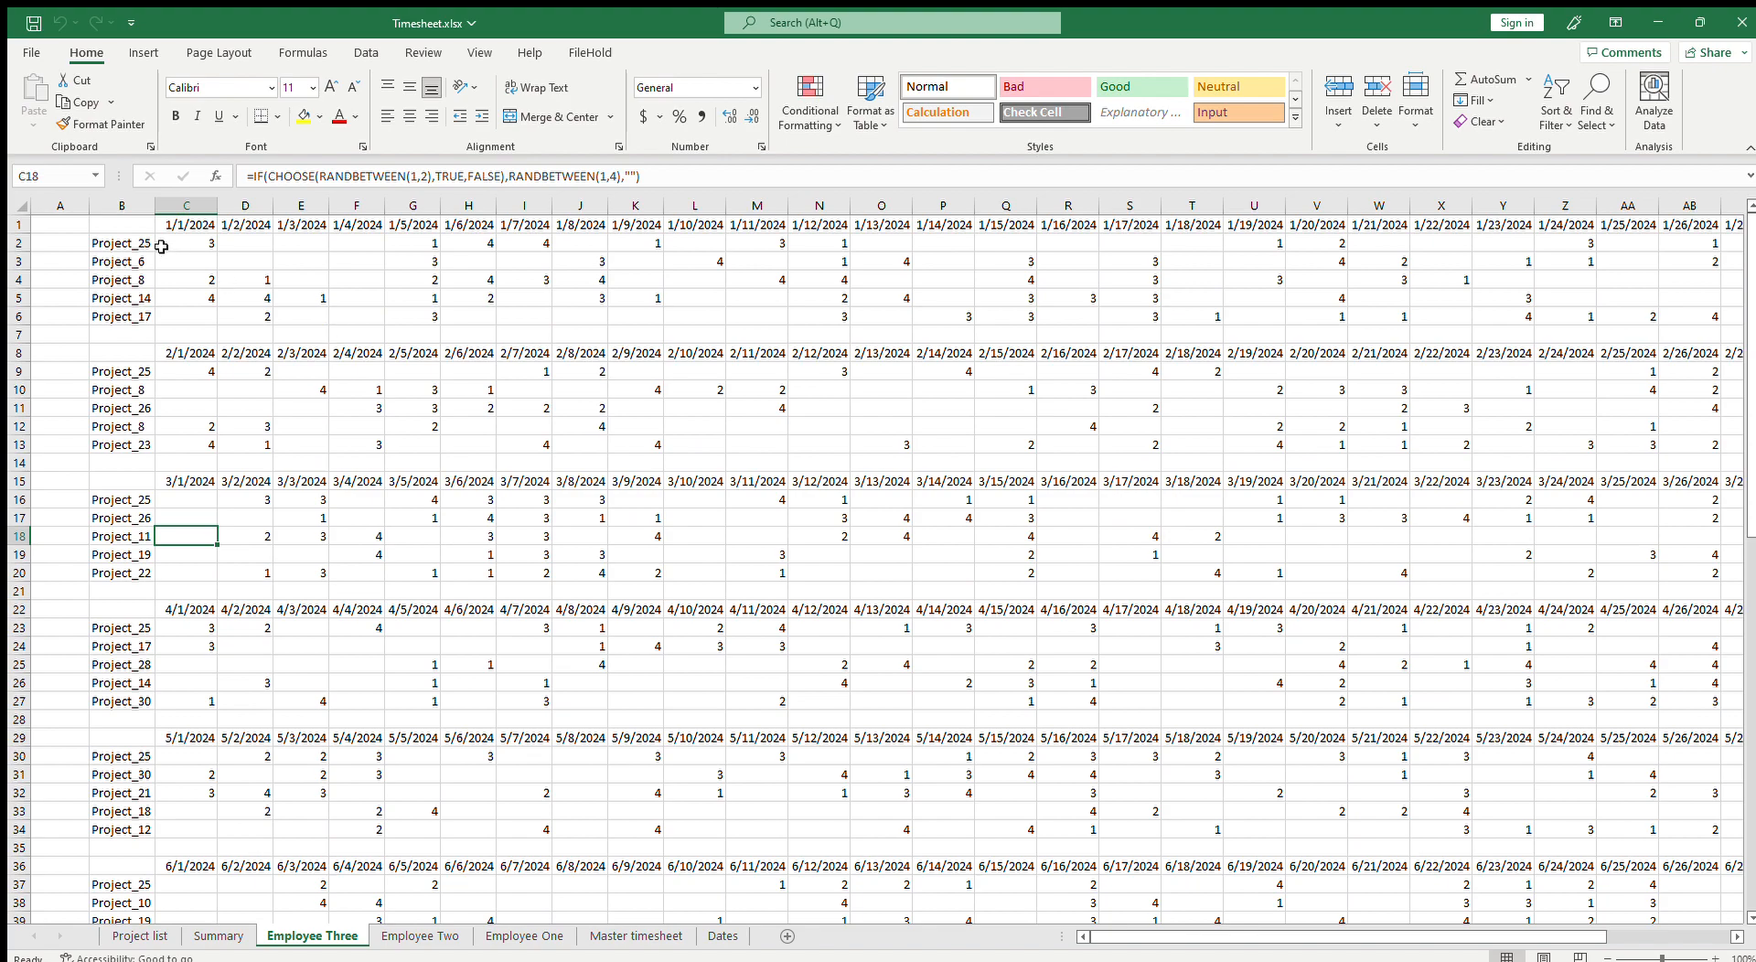
left_click(121, 243)
left_click(133, 276)
left_click_drag(134, 243, 133, 319)
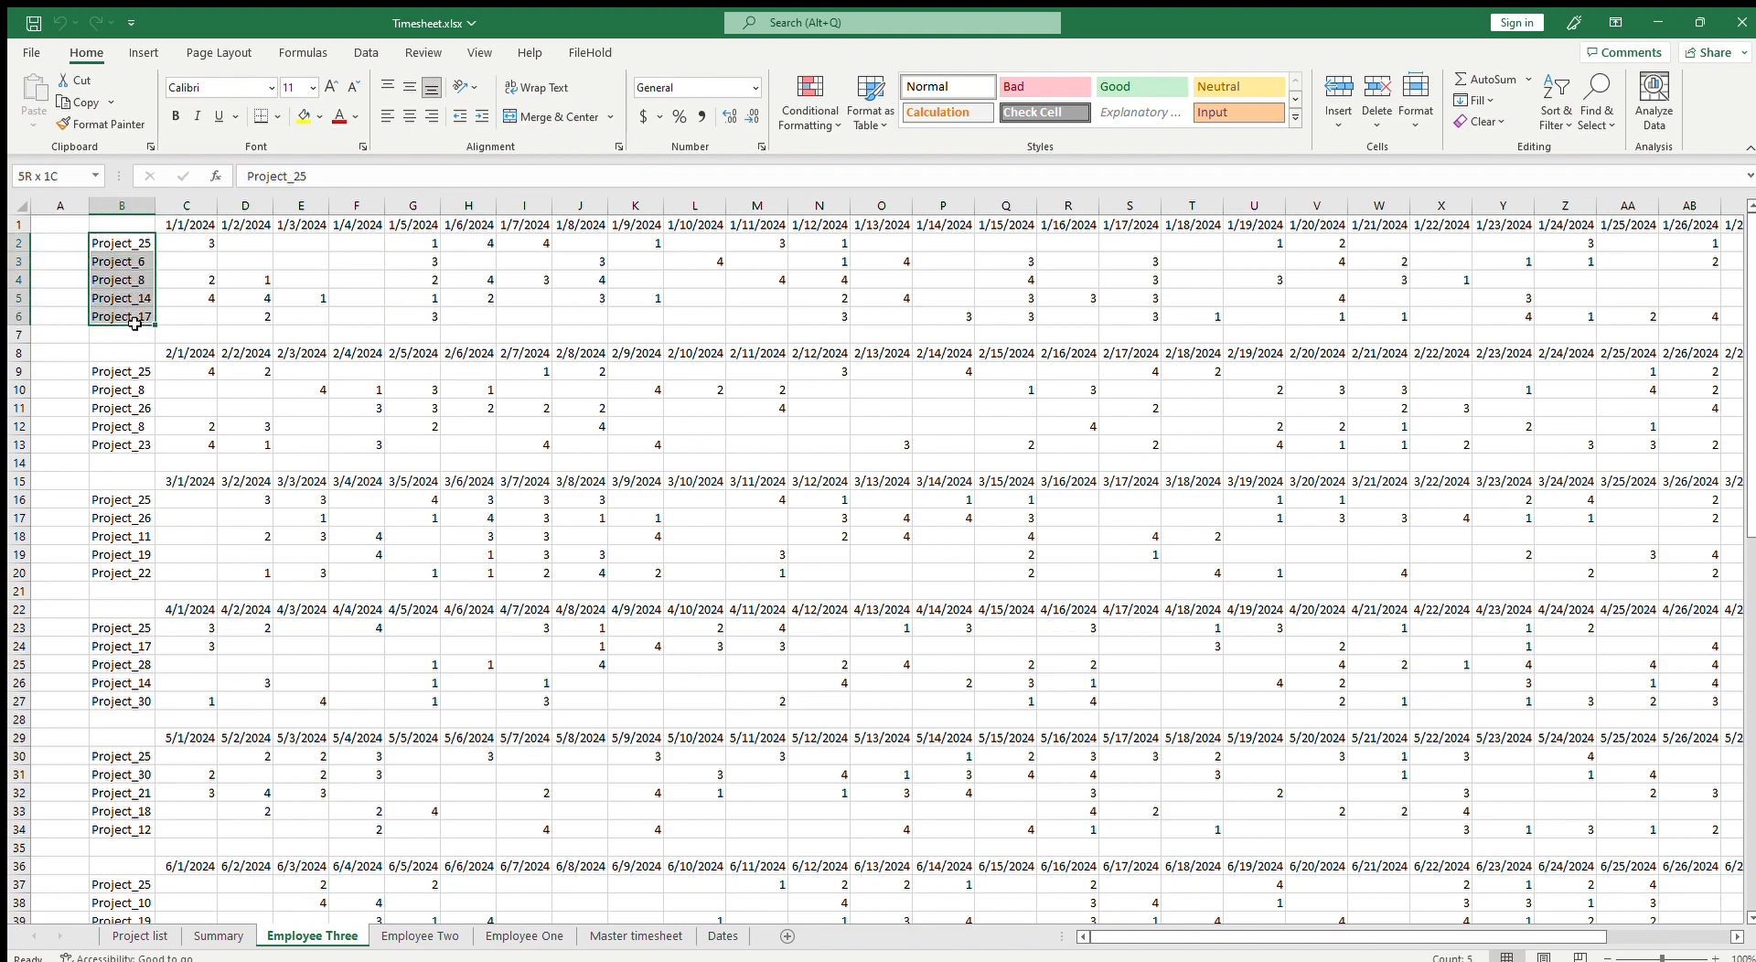
left_click_drag(120, 246, 124, 318)
left_click(224, 303)
left_click(181, 247)
left_click(294, 279)
left_click(370, 269)
left_click(557, 269)
left_click(695, 280)
left_click(750, 298)
scroll(462, 712, "down", 5)
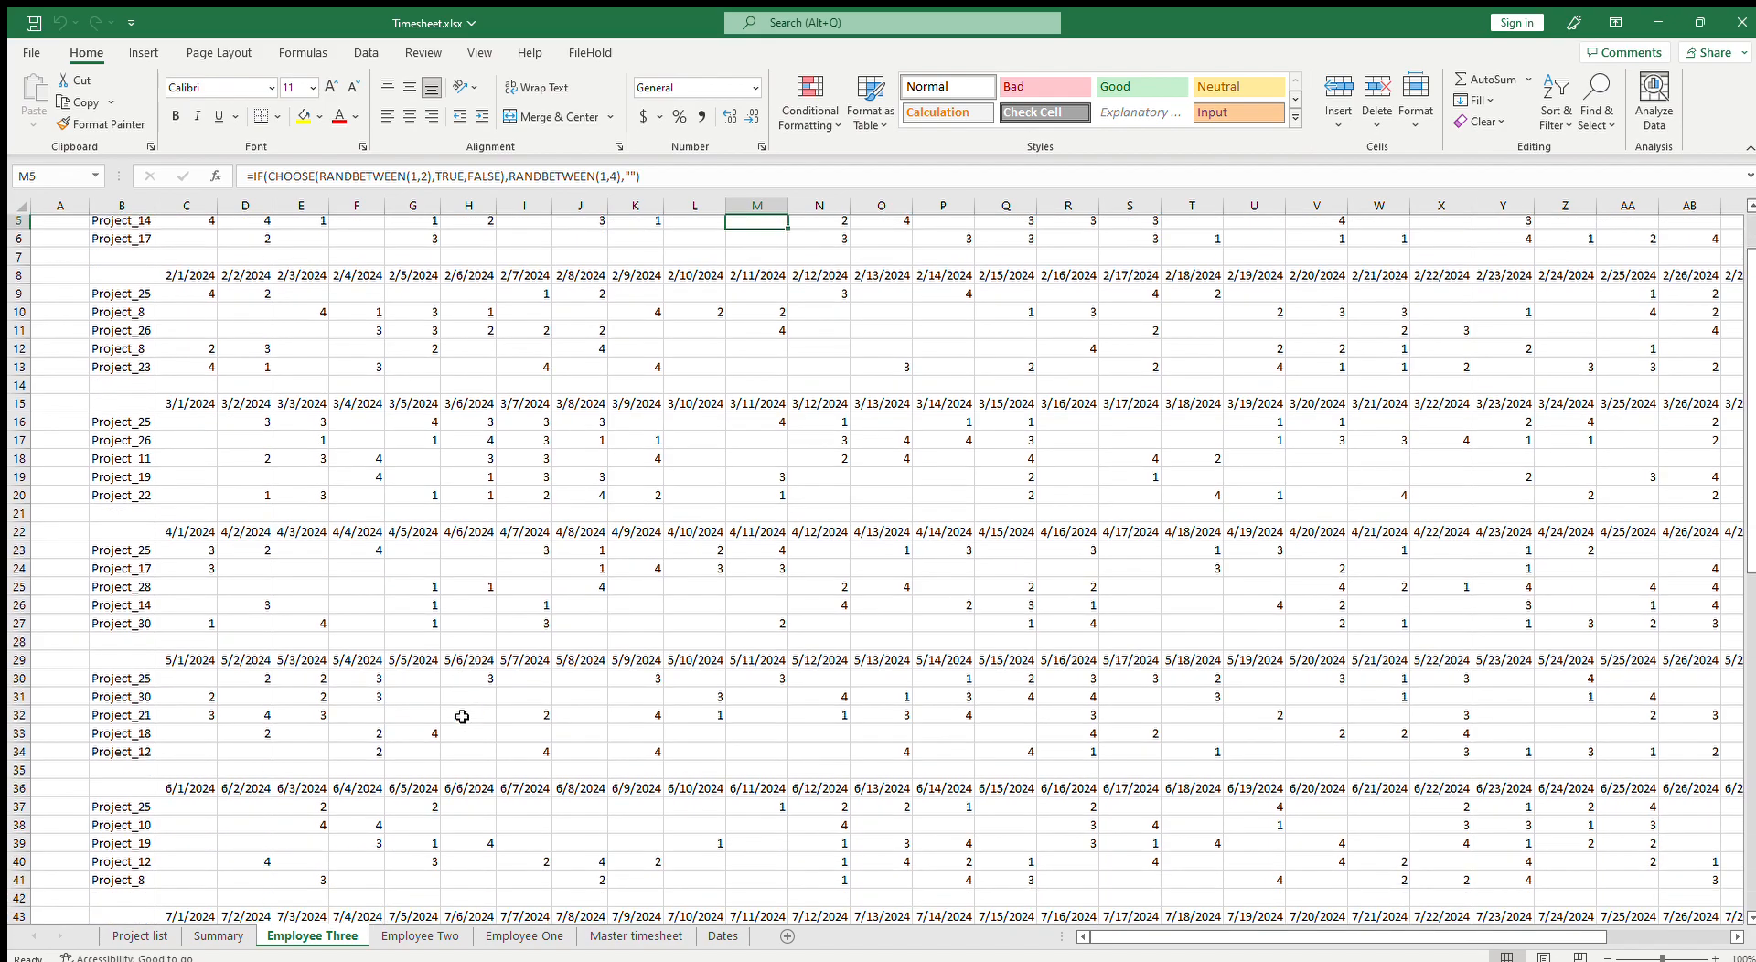
left_click(547, 540)
left_click(710, 544)
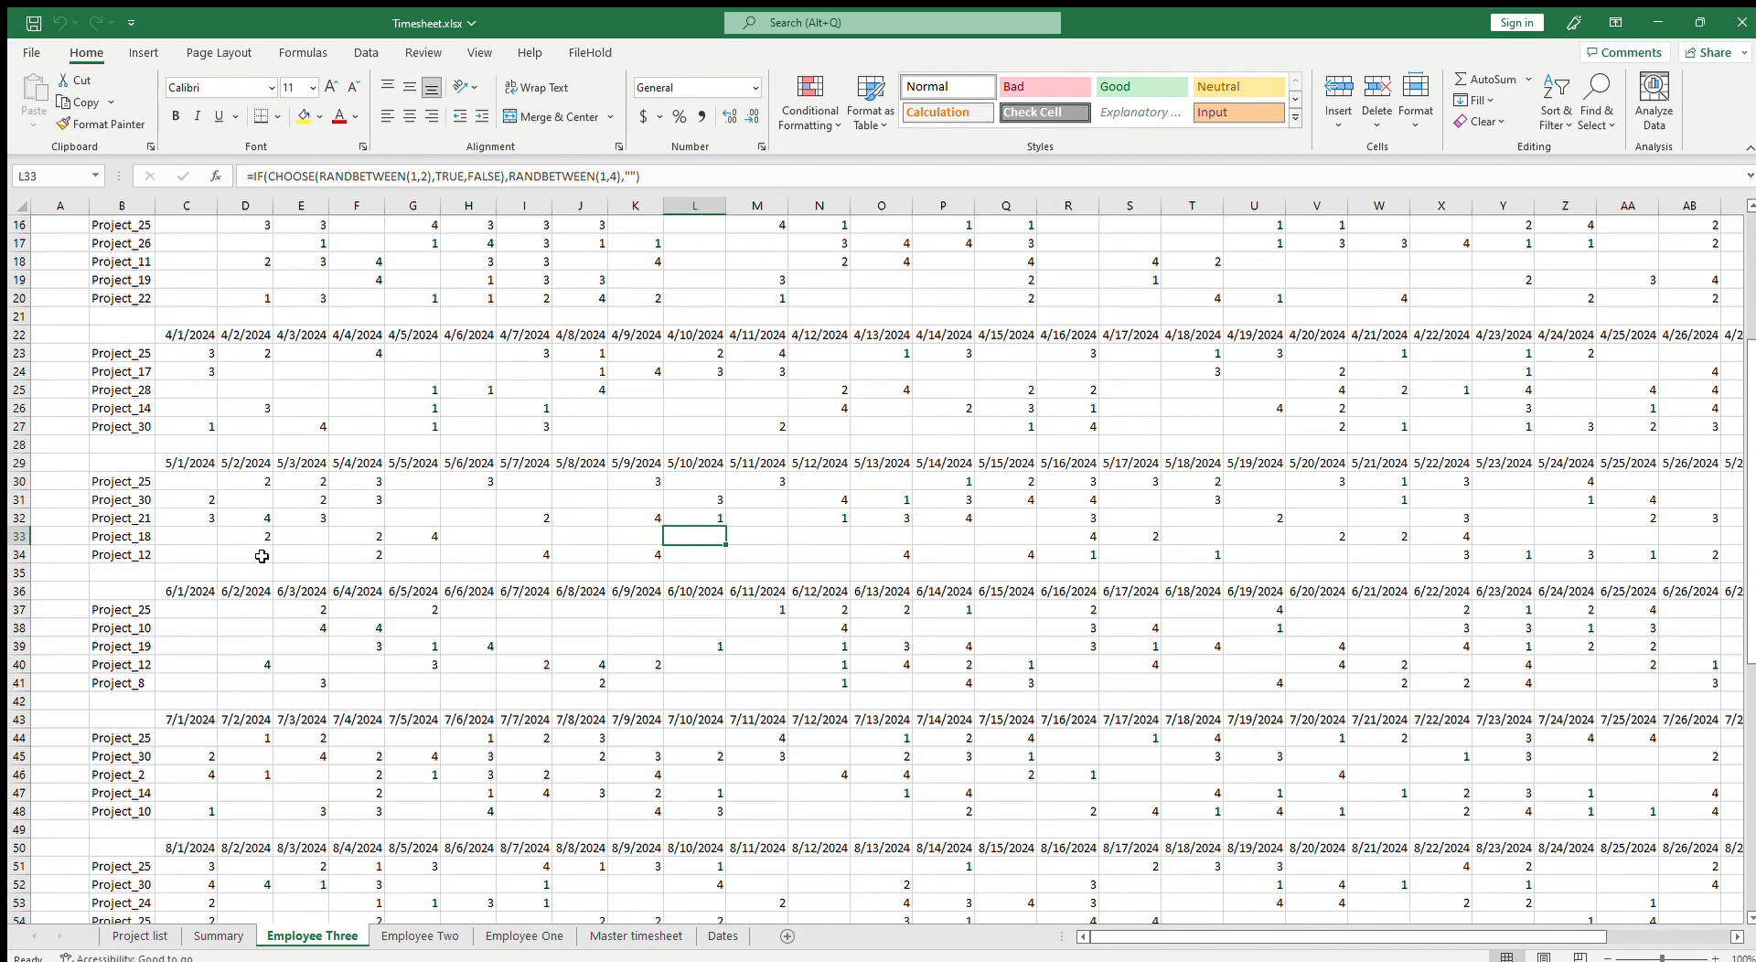
scroll(145, 554, "down", 9)
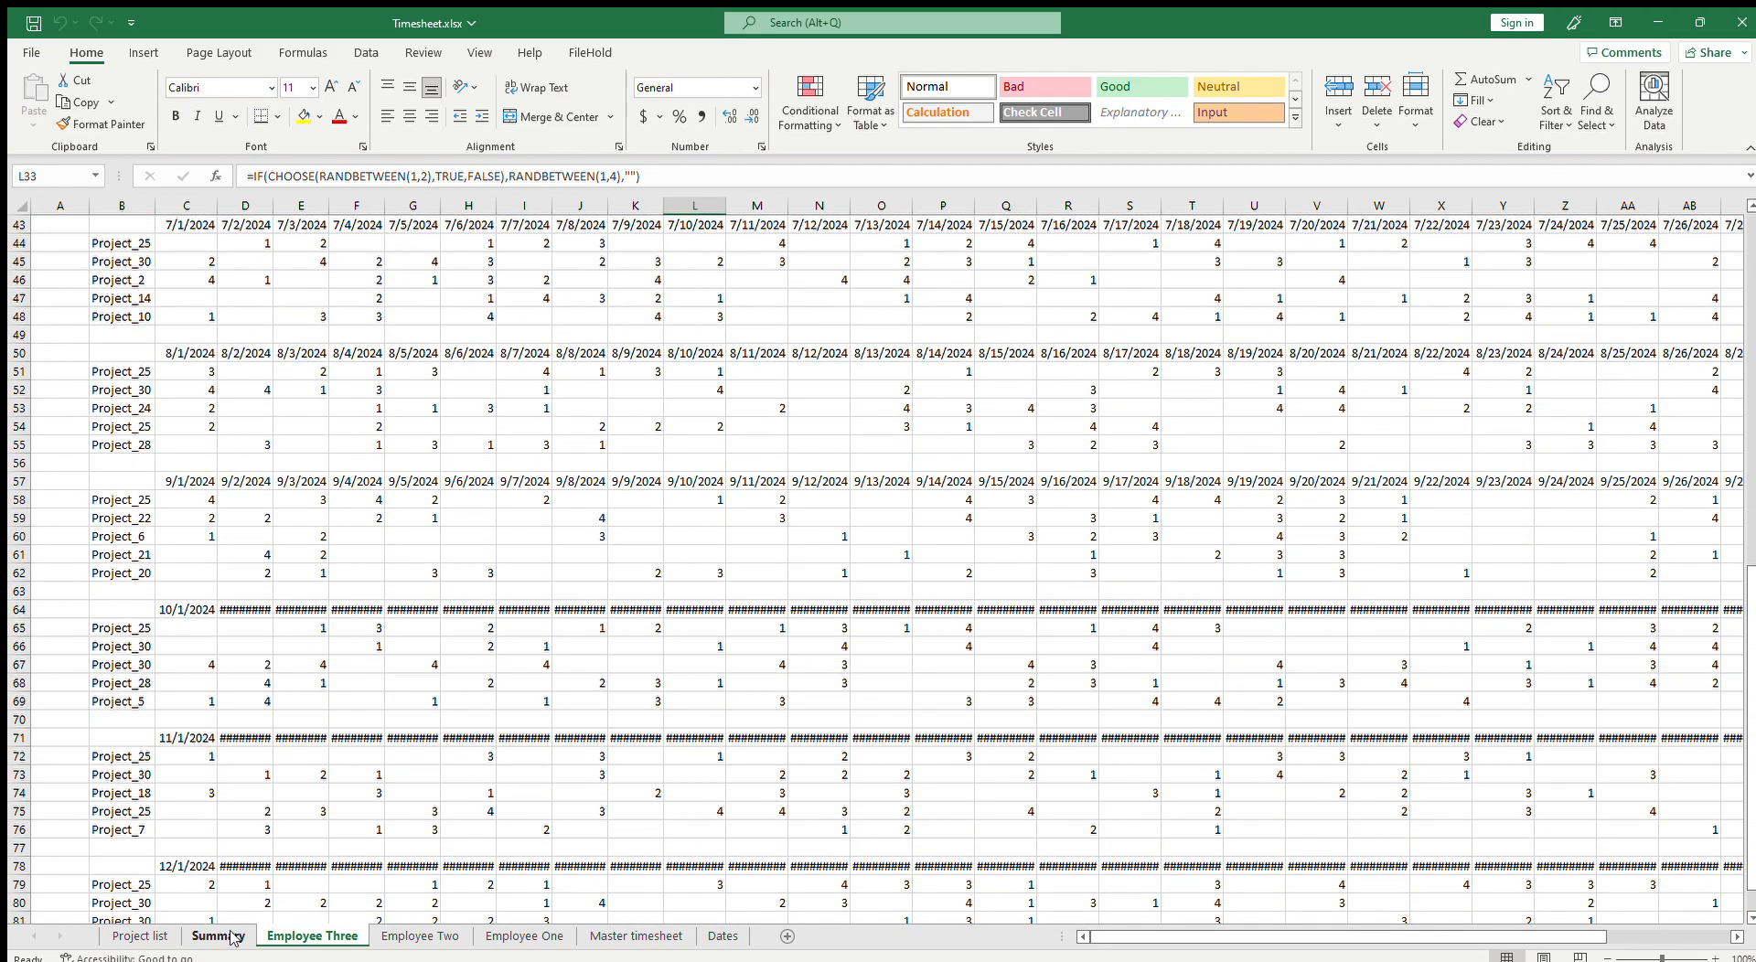
scroll(362, 528, "up", 10)
scroll(367, 528, "up", 4)
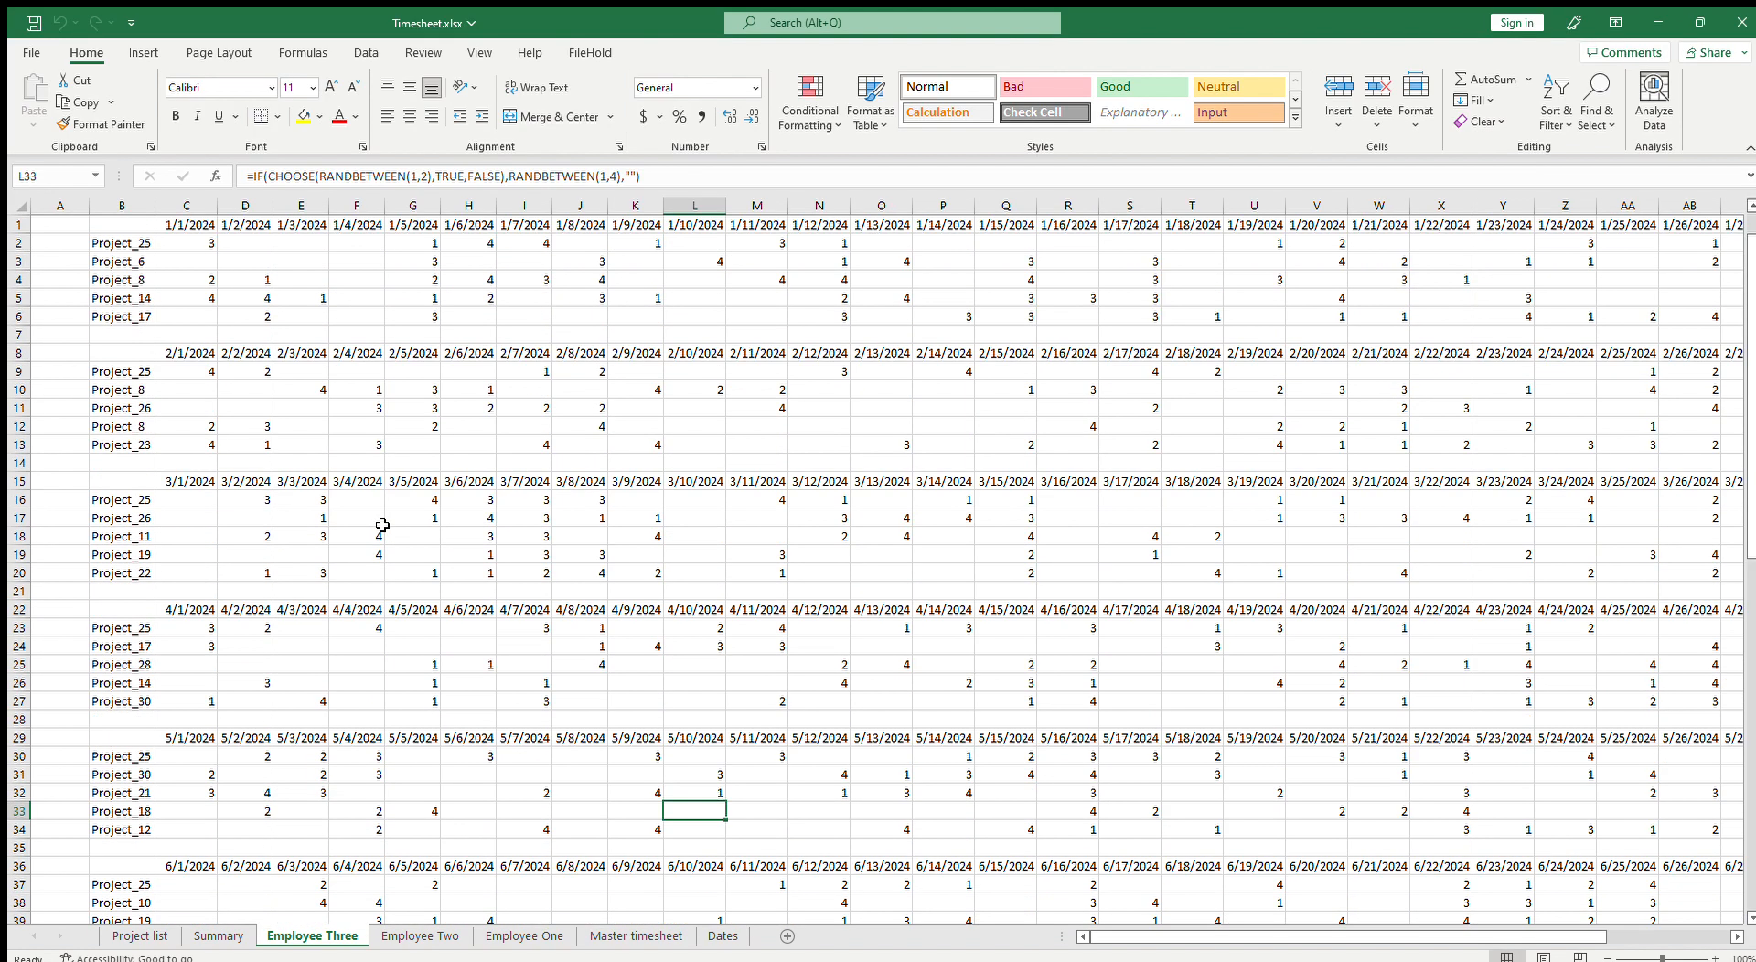
left_click_drag(194, 298, 194, 278)
left_click_drag(1591, 935, 1098, 935)
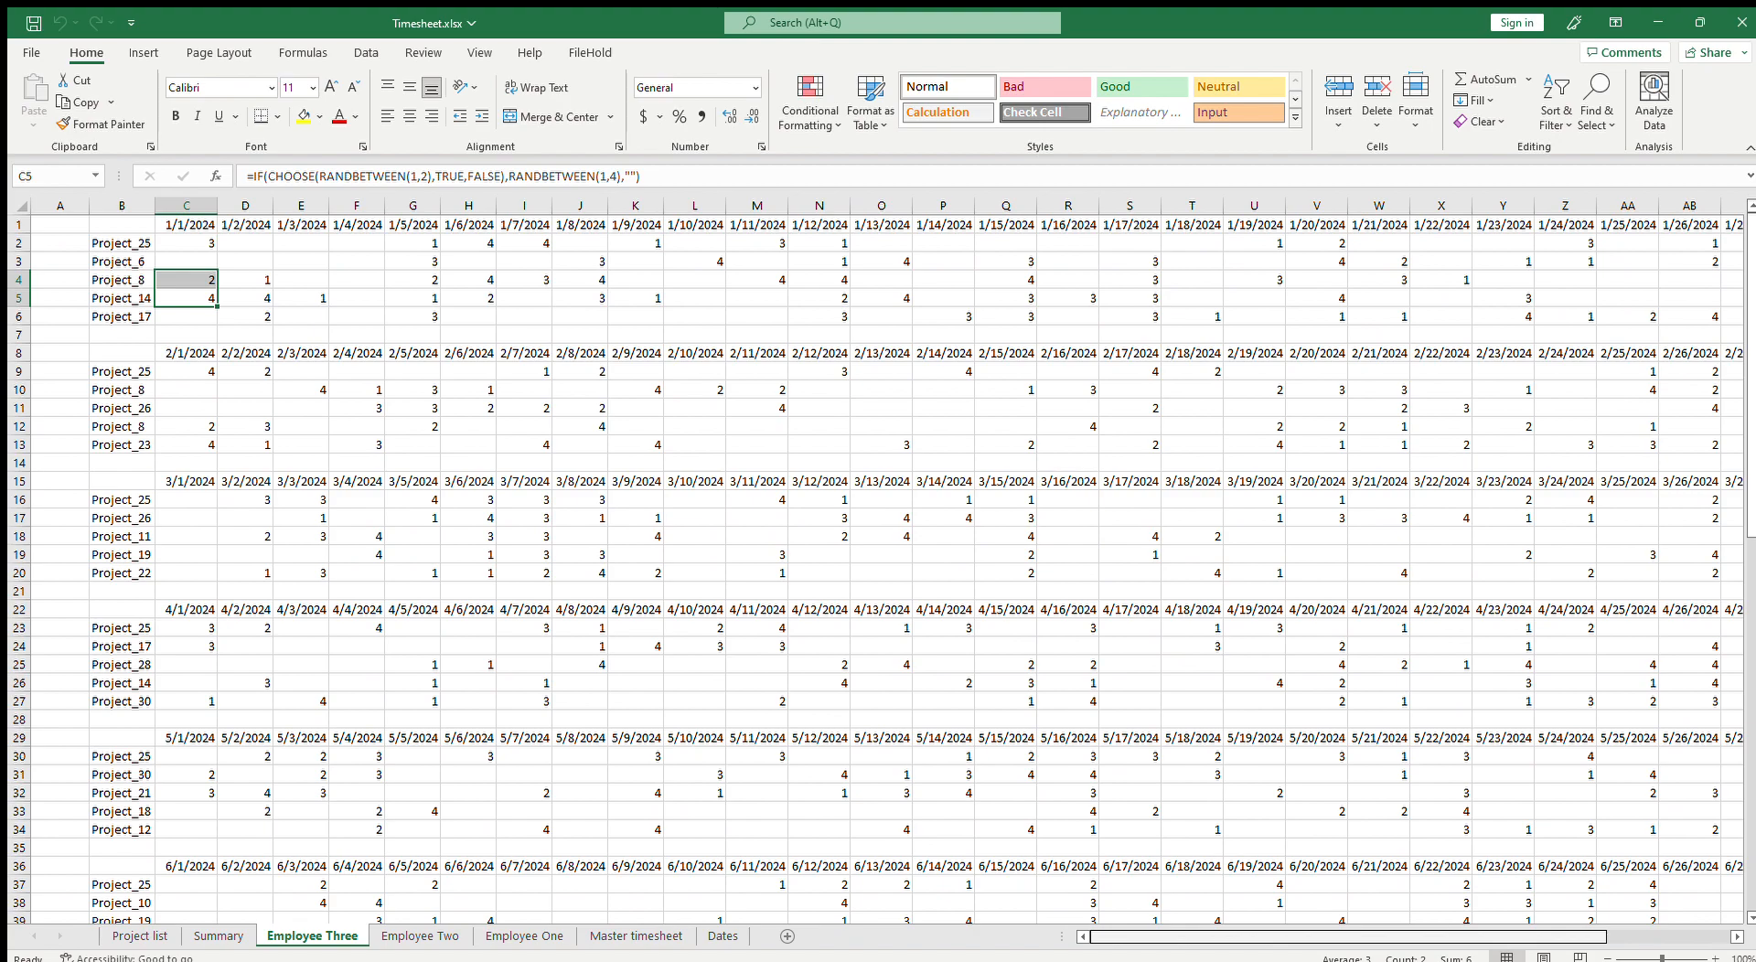
Step: Copy the Employee Two block of Summary rows and paste it below starting at A55
left_click(219, 936)
left_click_drag(71, 427, 873, 814)
key("ctrl+c")
scroll(567, 796, "down", 6)
left_click(73, 499)
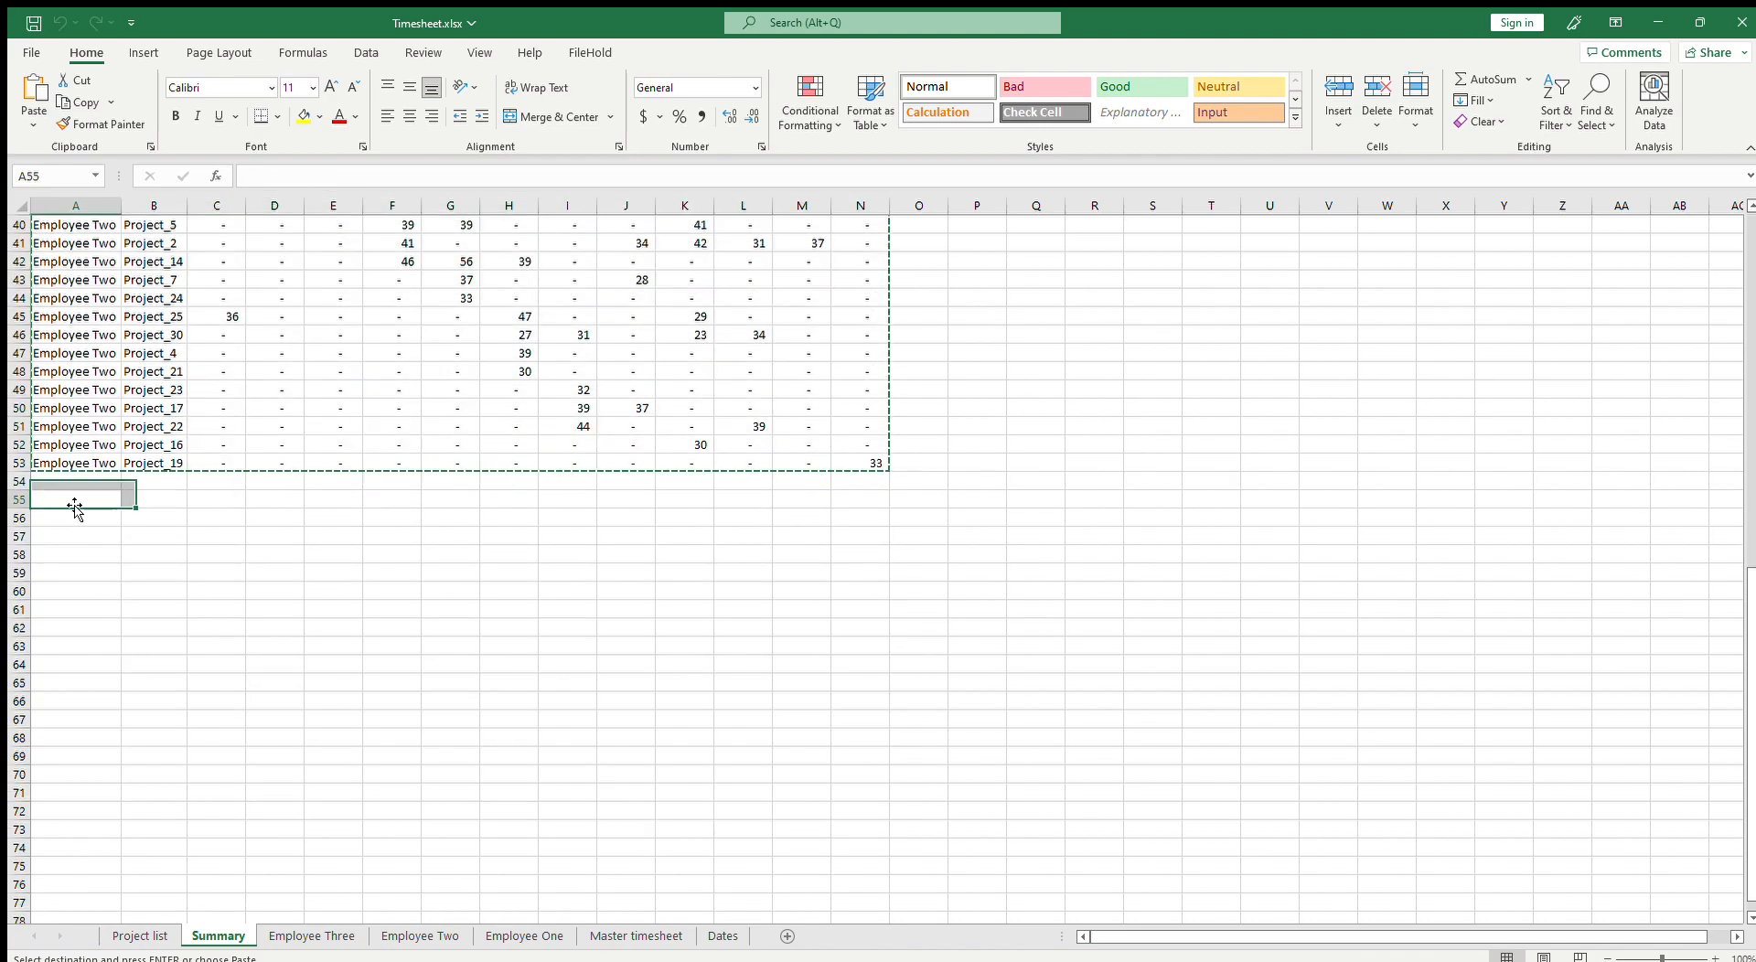
key("ctrl+v")
Step: Change the pasted label in A55 to Employee Three and fill it down through row 81
left_click(83, 501)
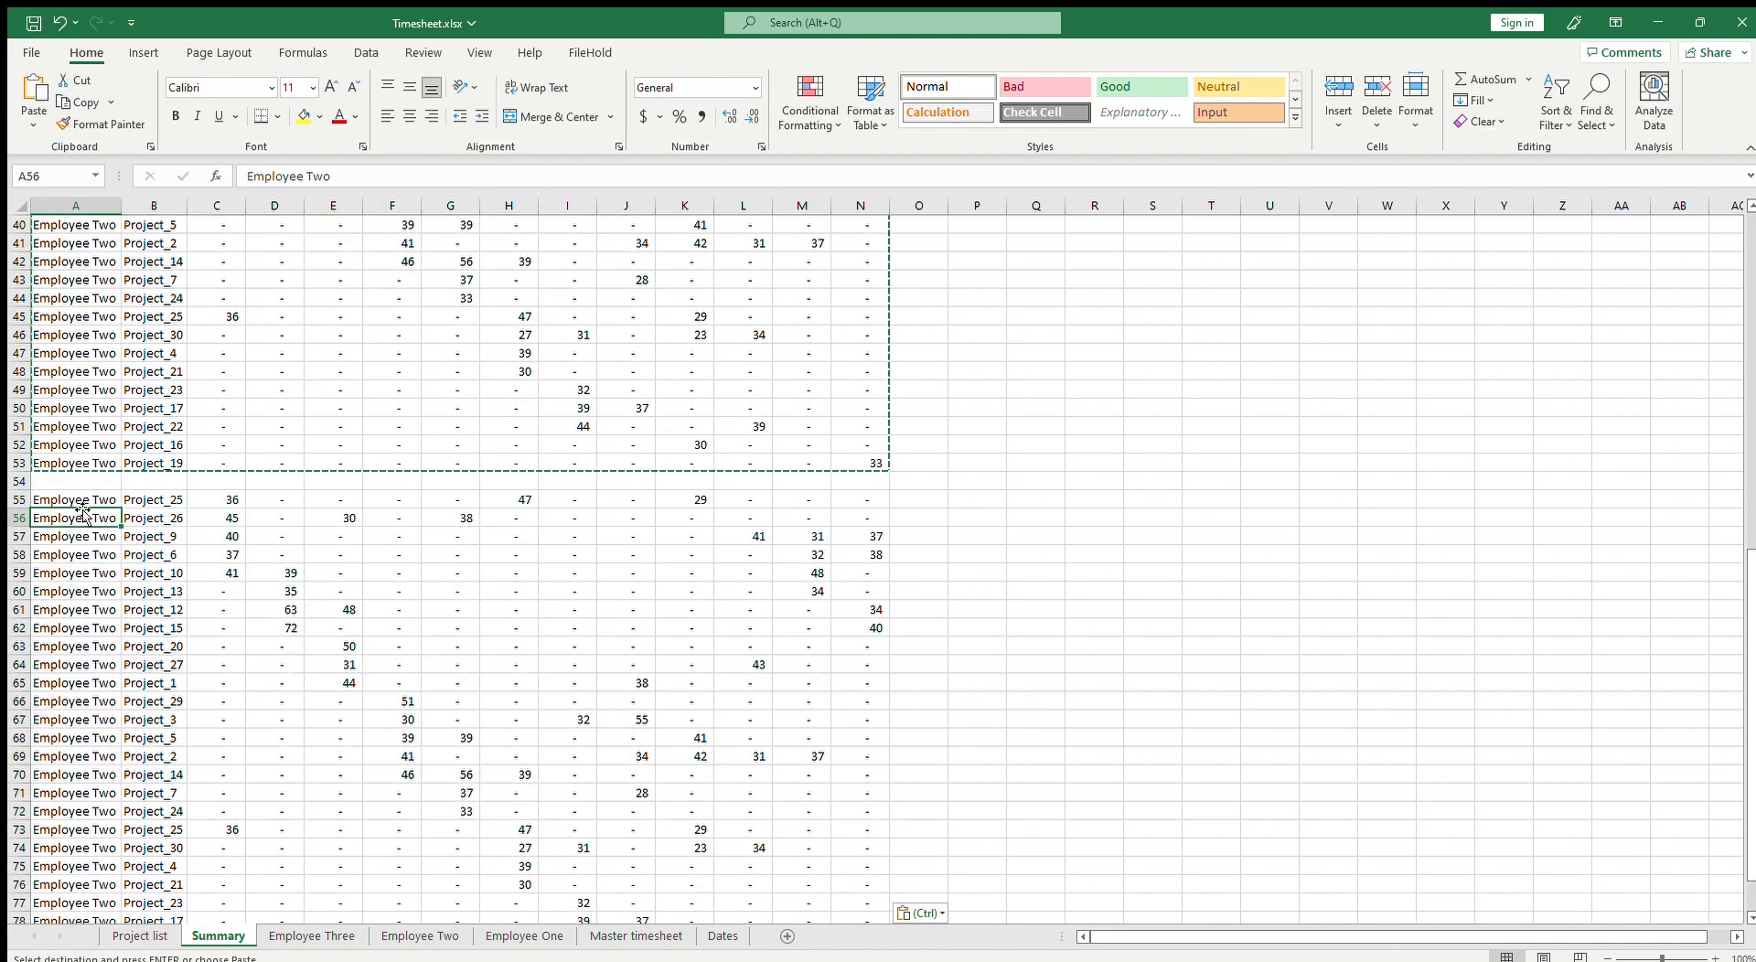
left_click(366, 182)
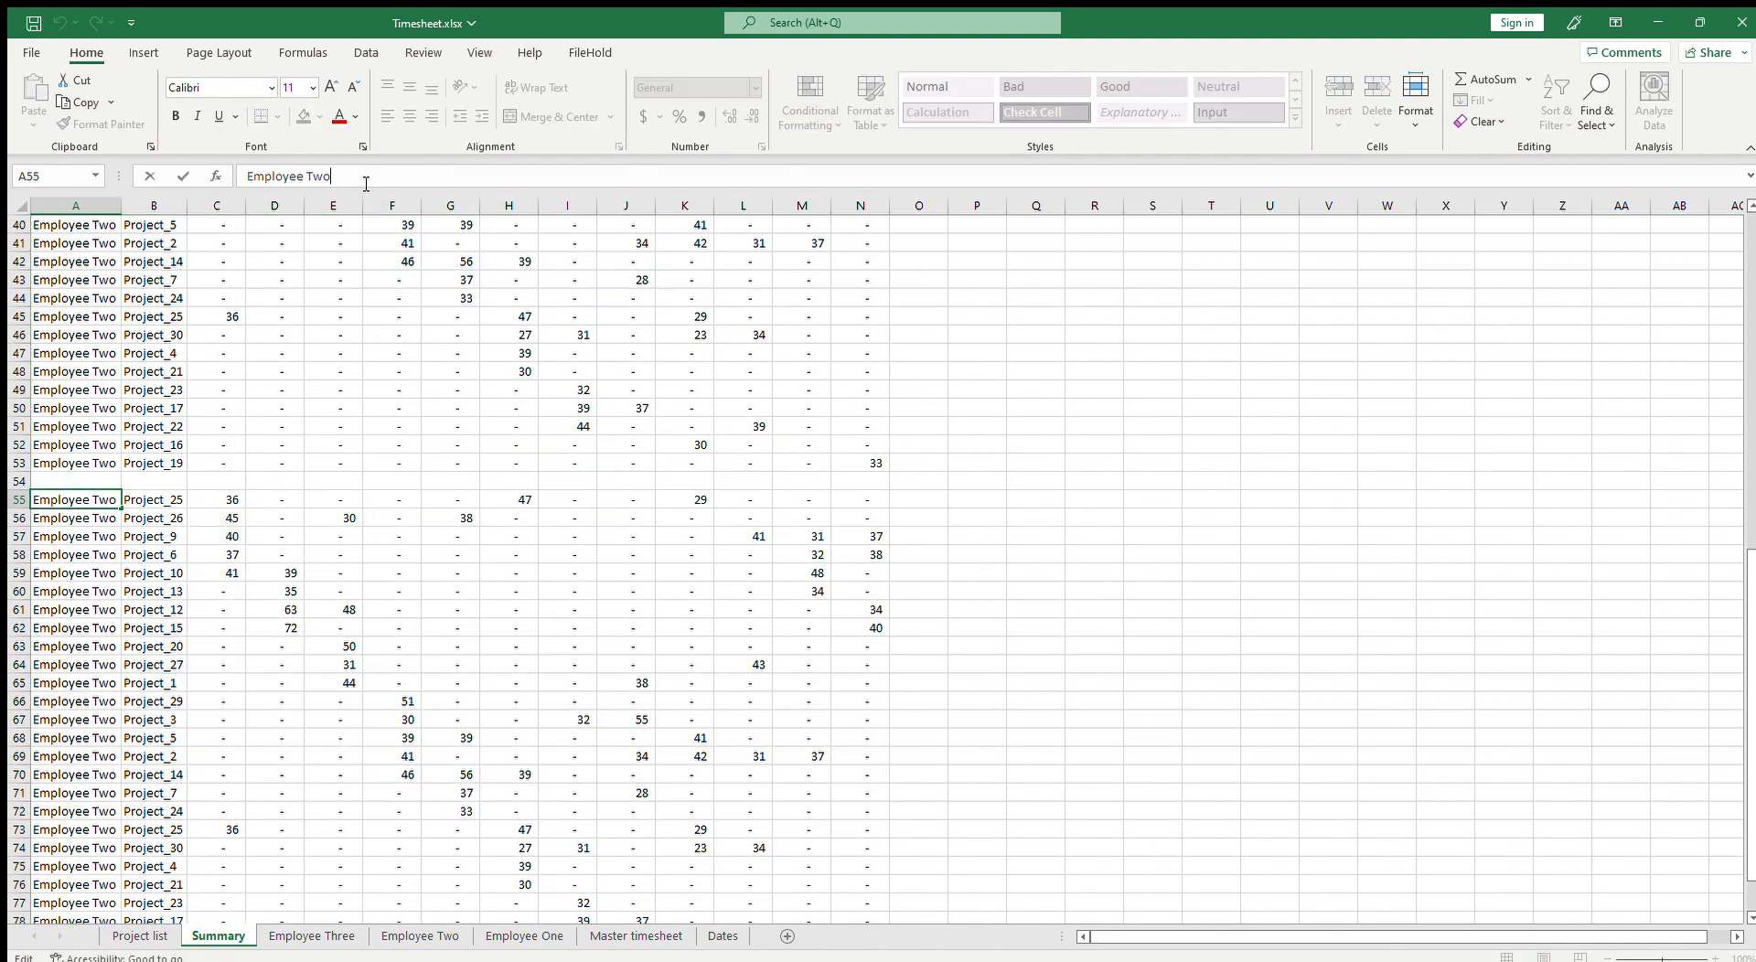
type("Three")
key("Return")
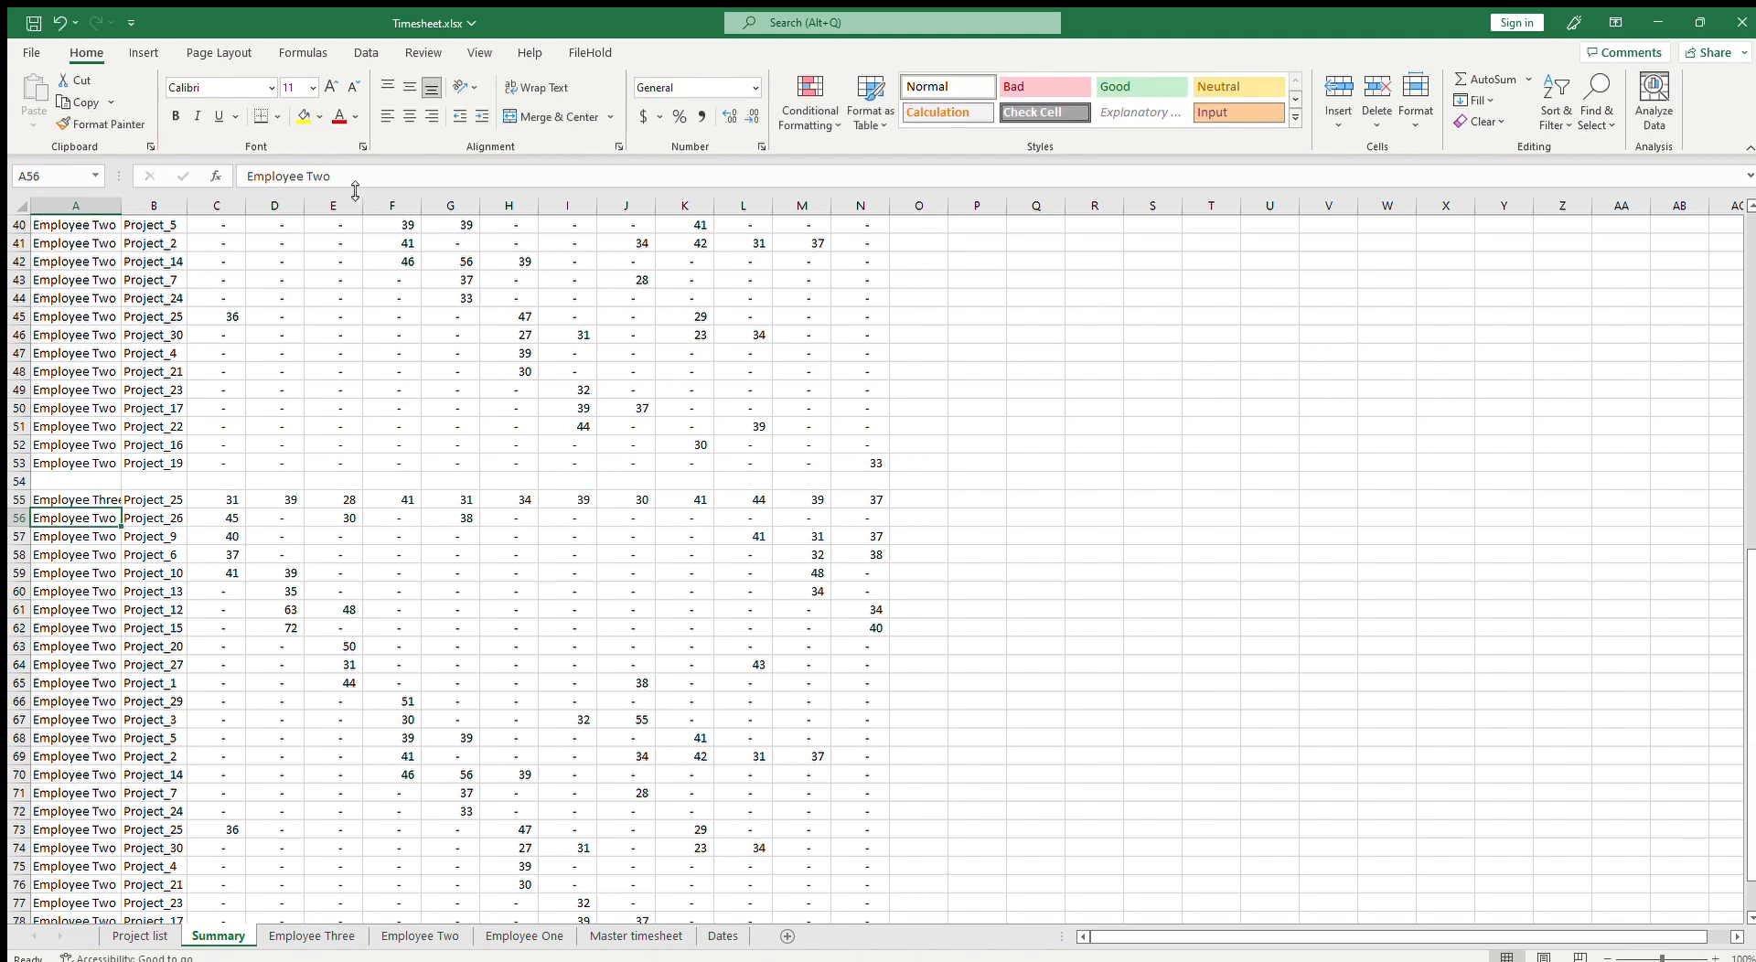
scroll(276, 490, "down", 2)
left_click(111, 392)
left_click_drag(122, 403, 125, 875)
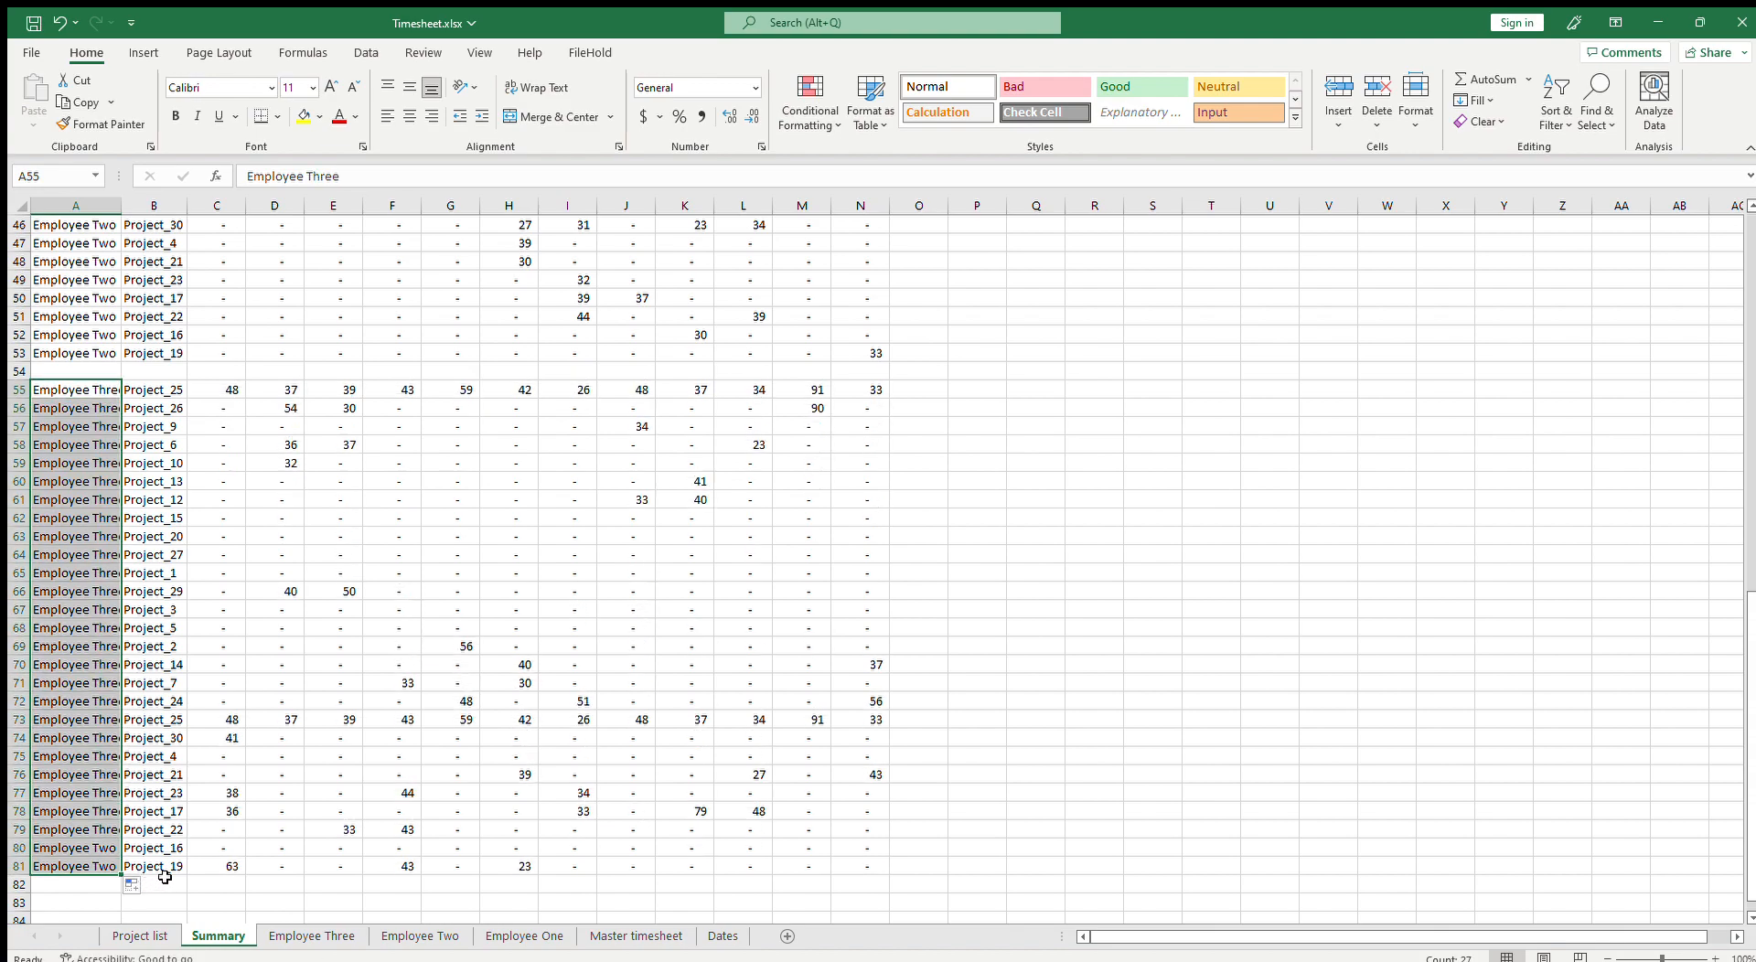
Step: Copy the Employee Three timesheet range and paste it back in place starting at B1
left_click(311, 936)
scroll(243, 898, "up", 2)
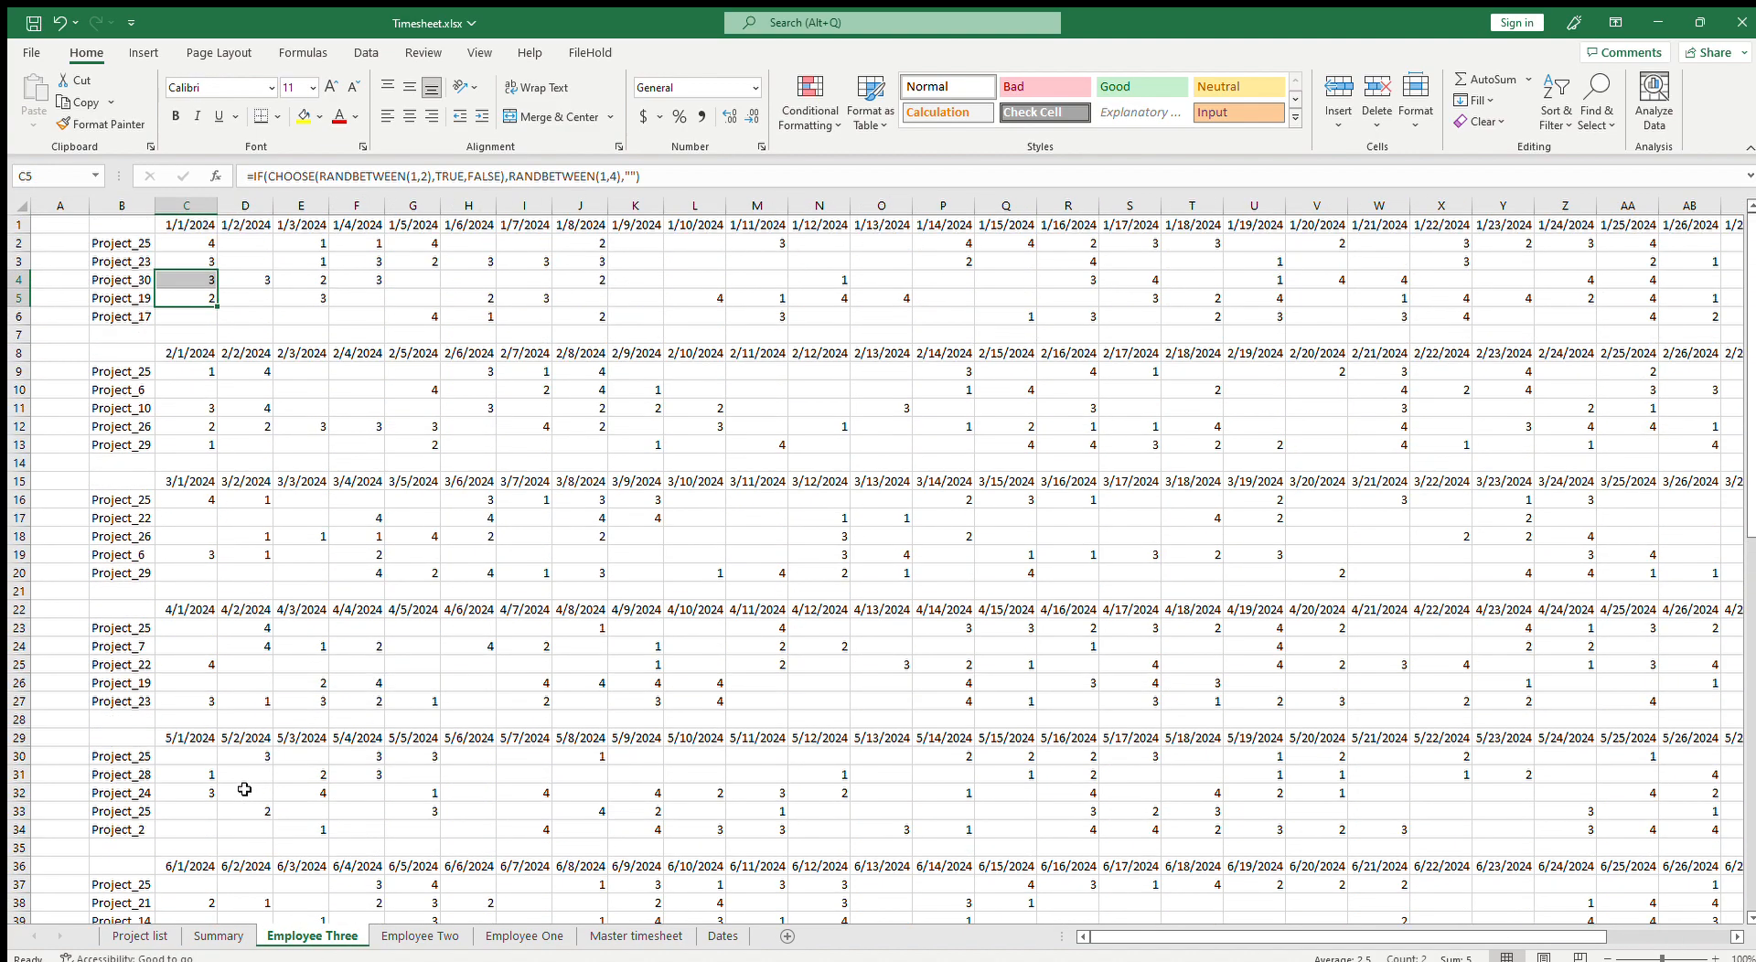
left_click_drag(119, 226, 1556, 886)
left_click_drag(1752, 896, 1752, 448)
key("ctrl+c")
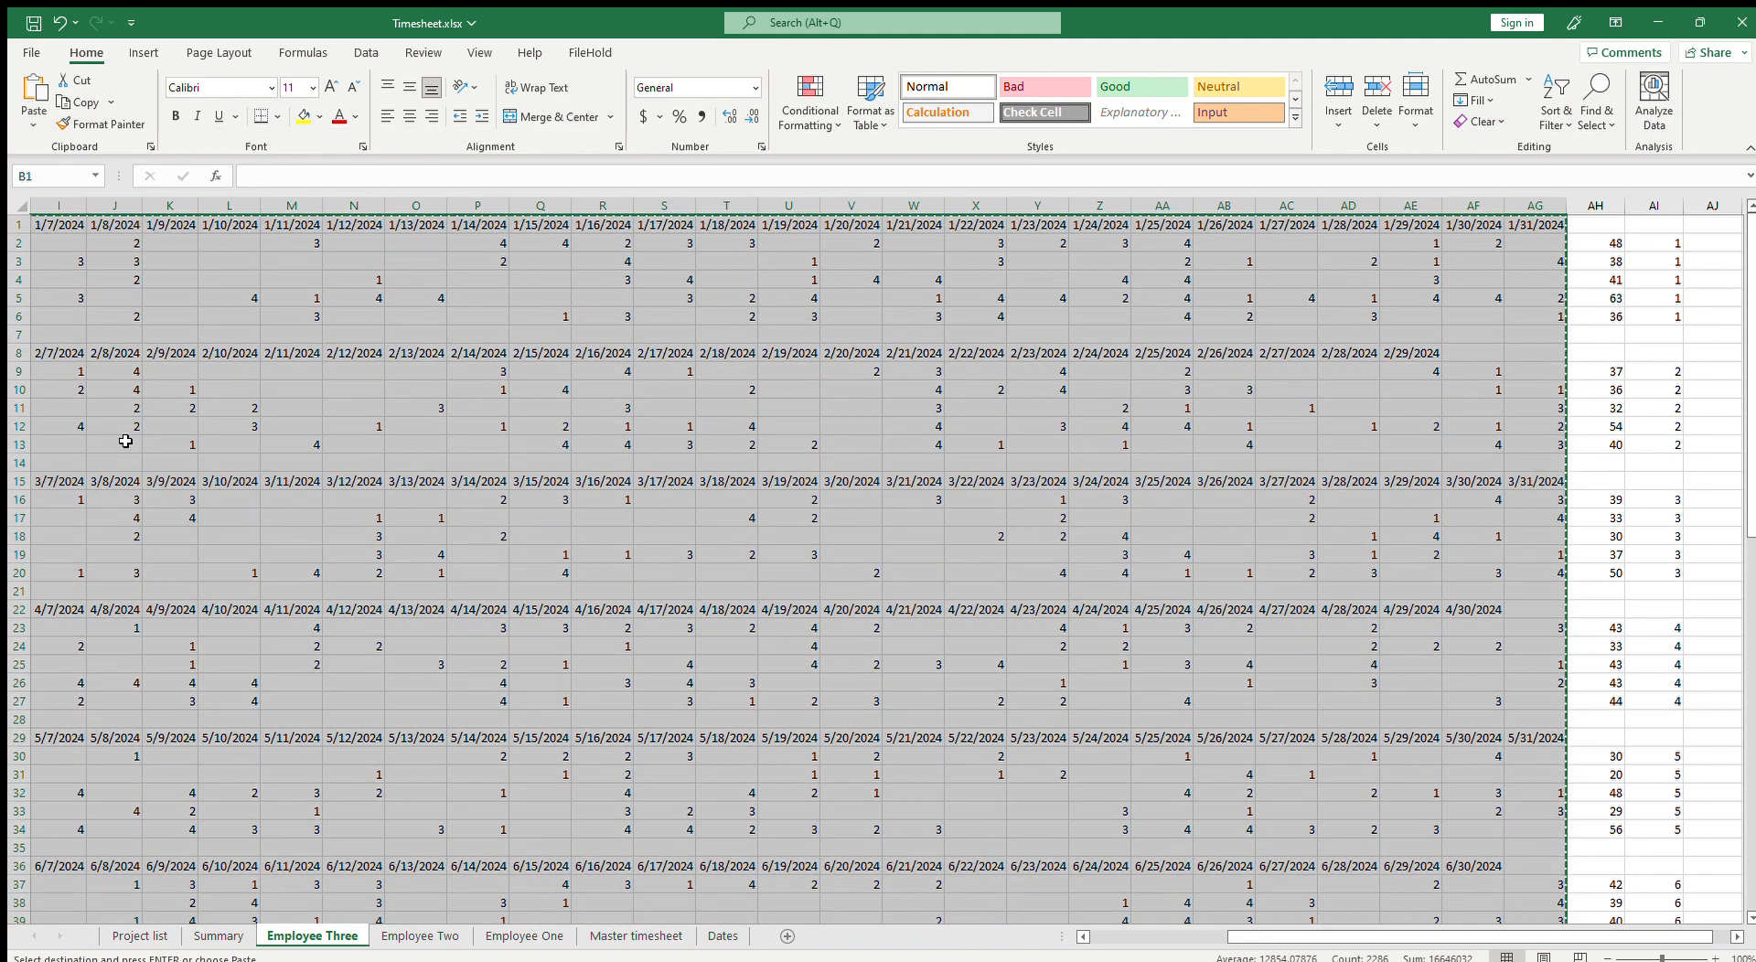
left_click_drag(1464, 936, 1326, 937)
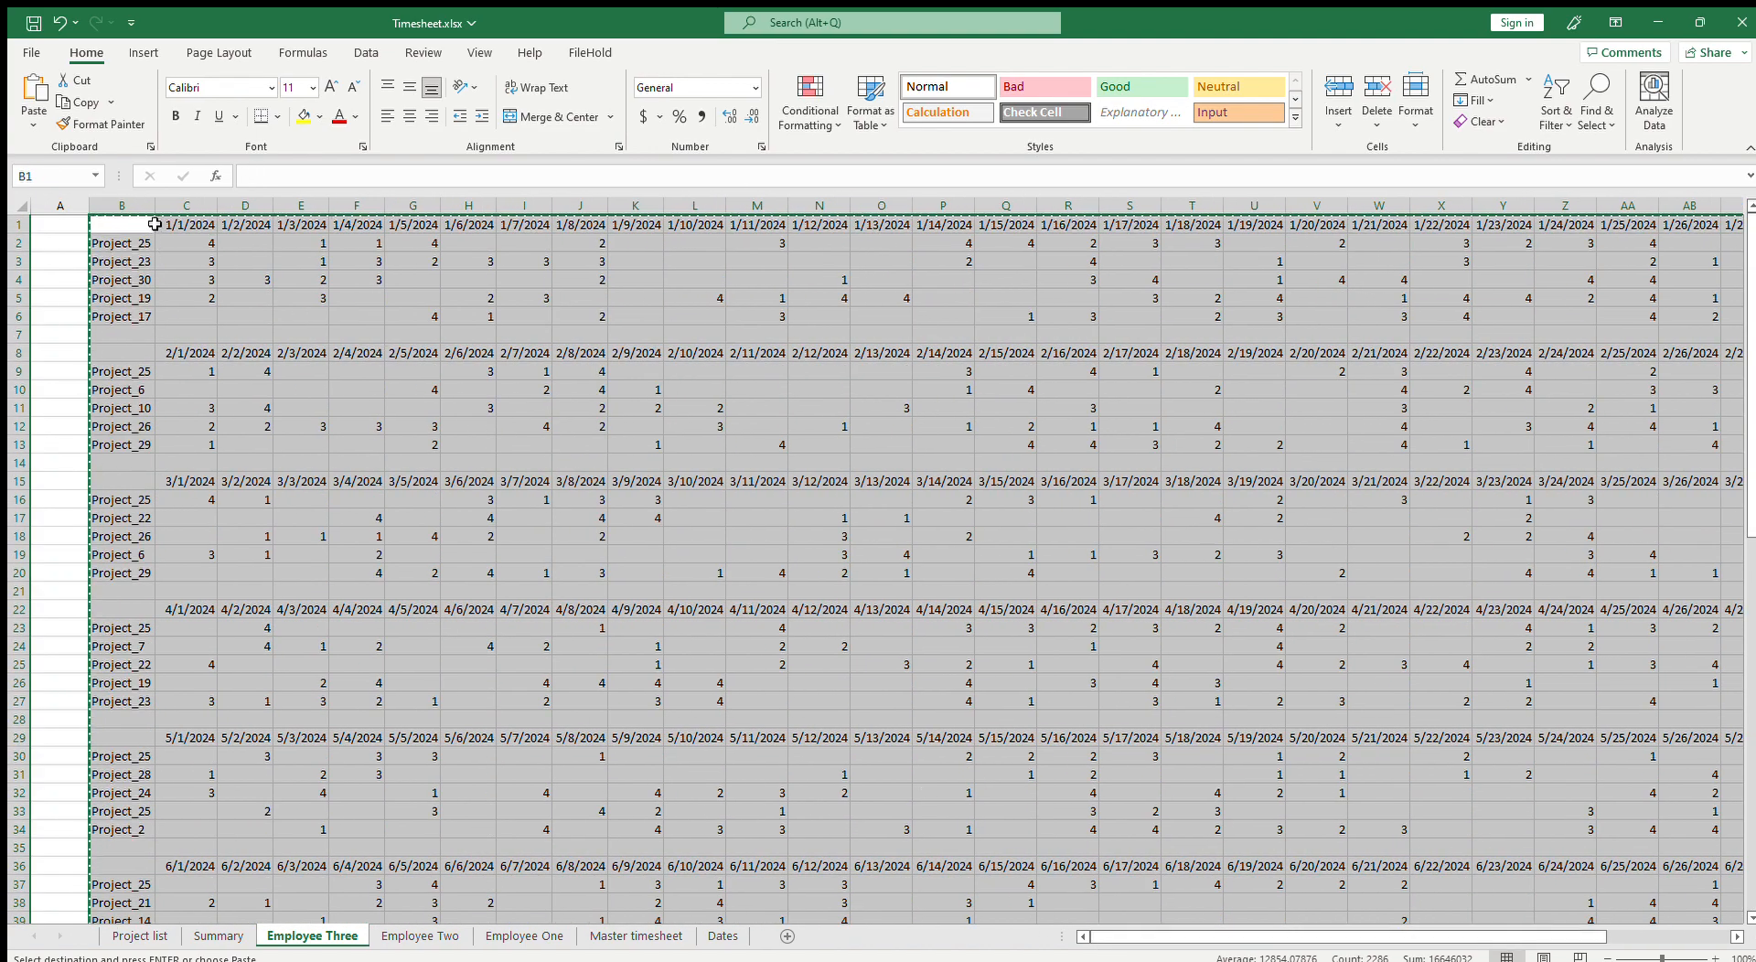
key("ctrl+v")
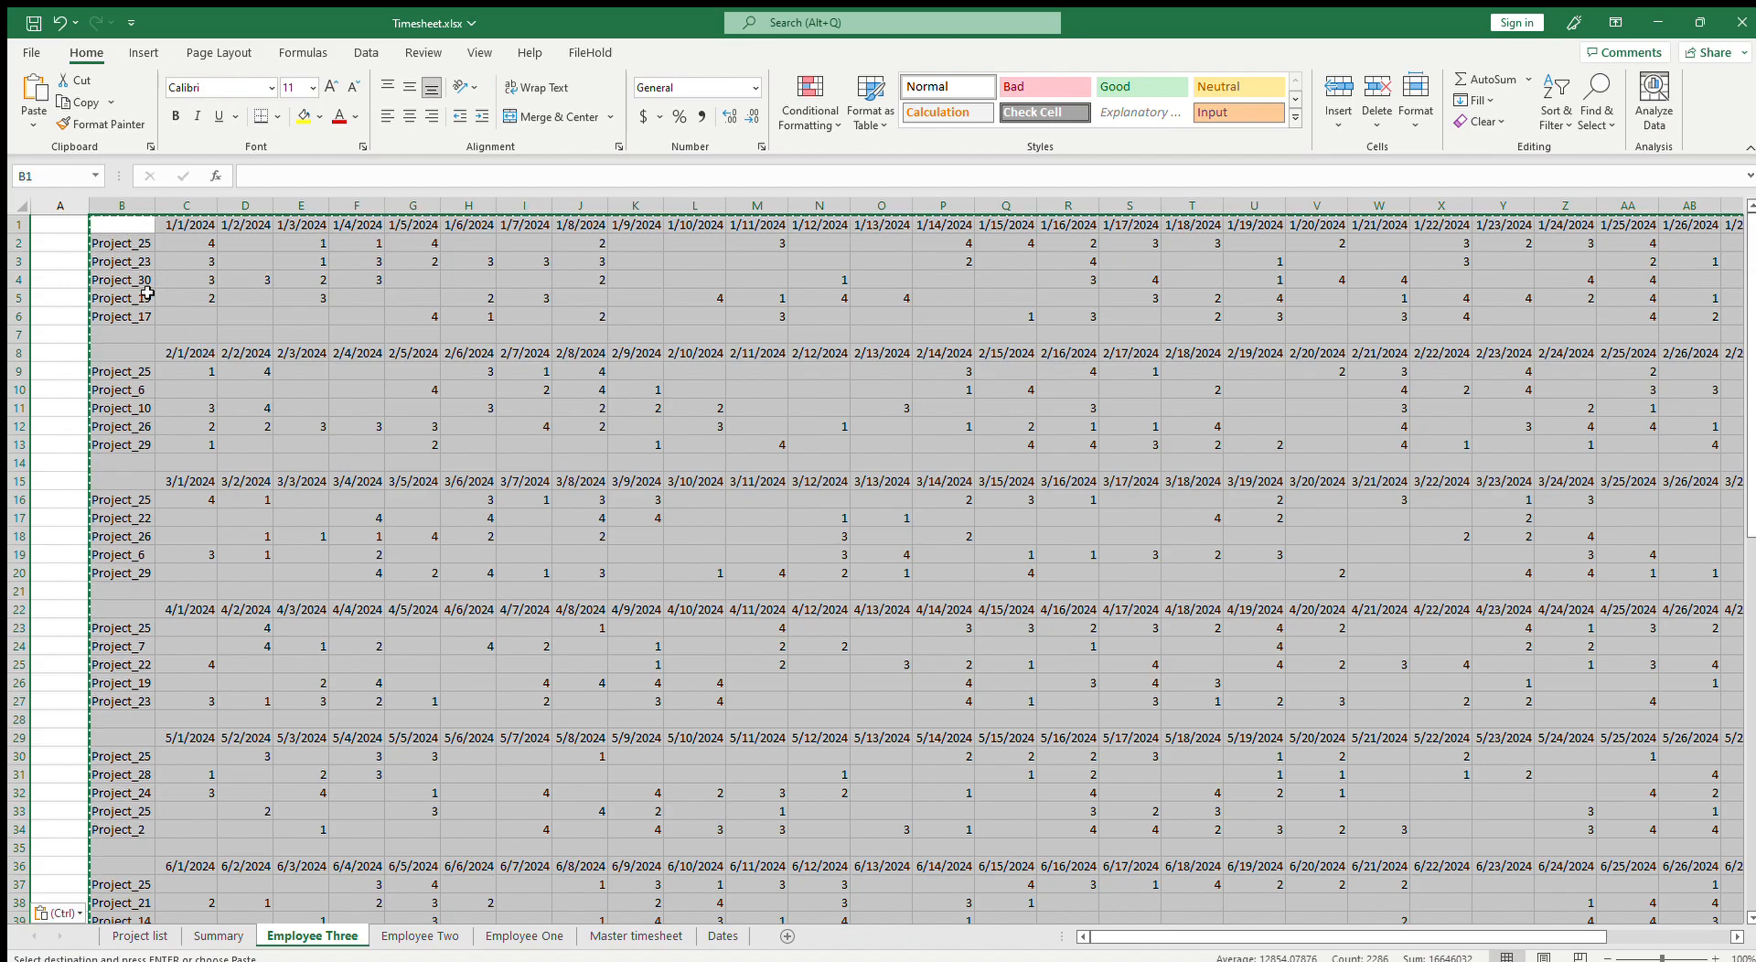
Step: Copy the Employee Three project column into column A of a new sheet
left_click(122, 205)
key("ctrl+c")
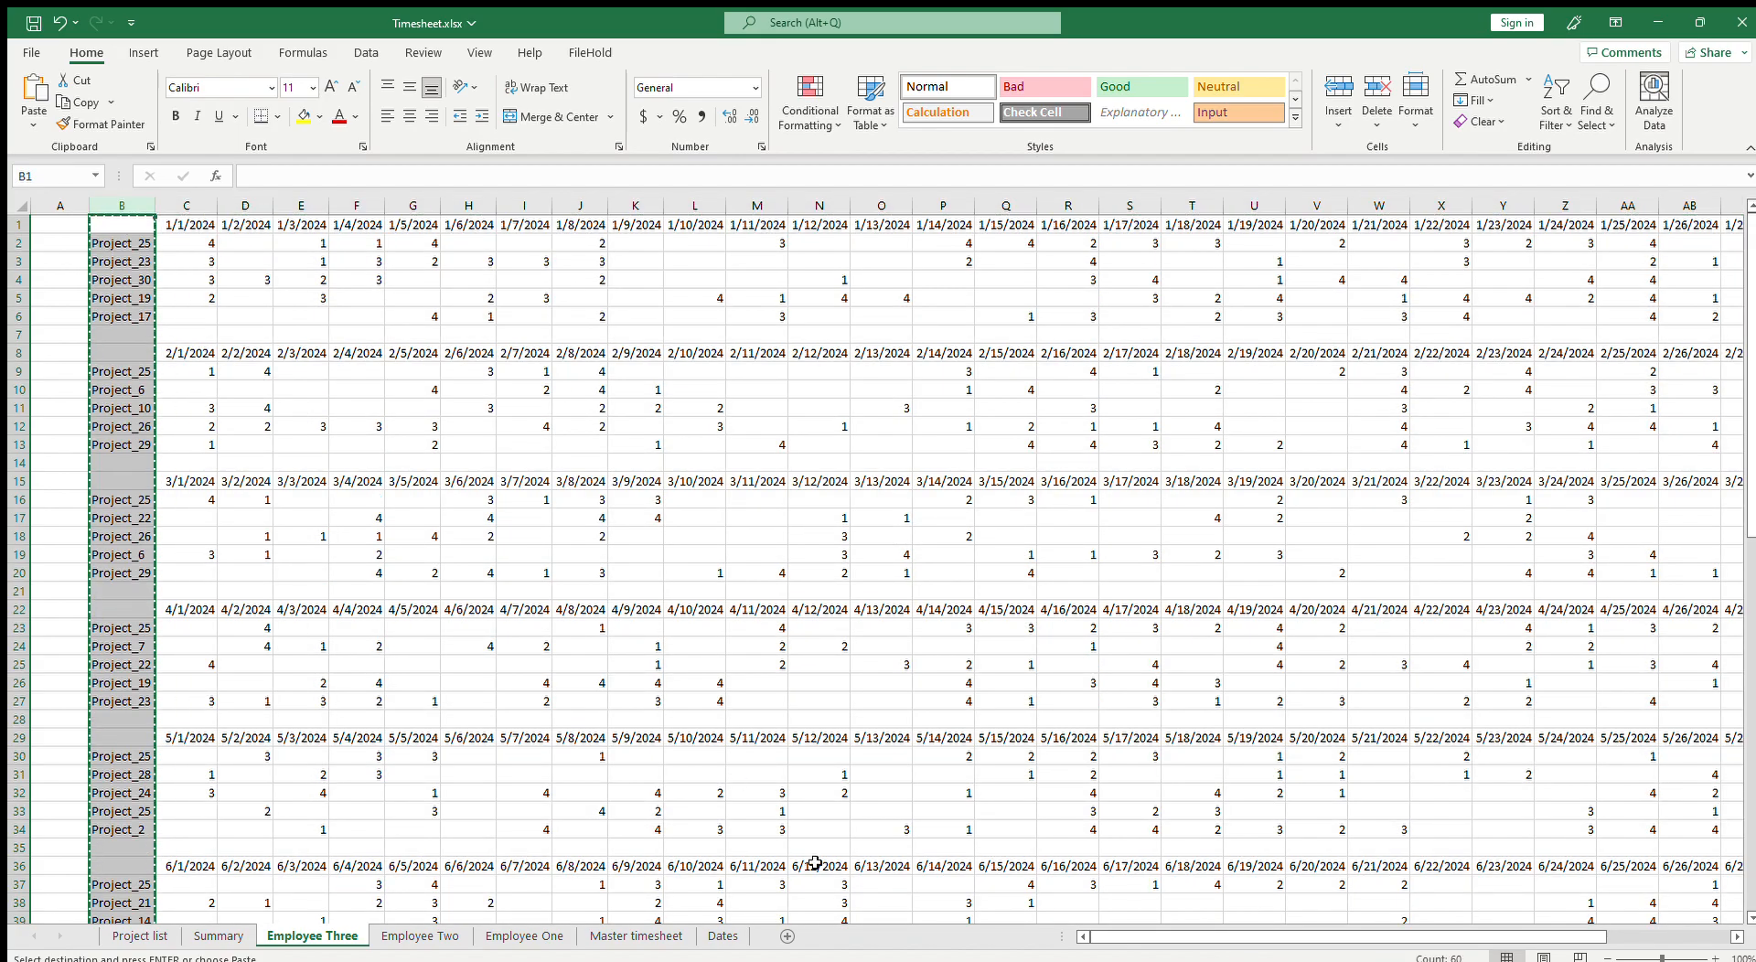
left_click(787, 936)
key("ctrl+v")
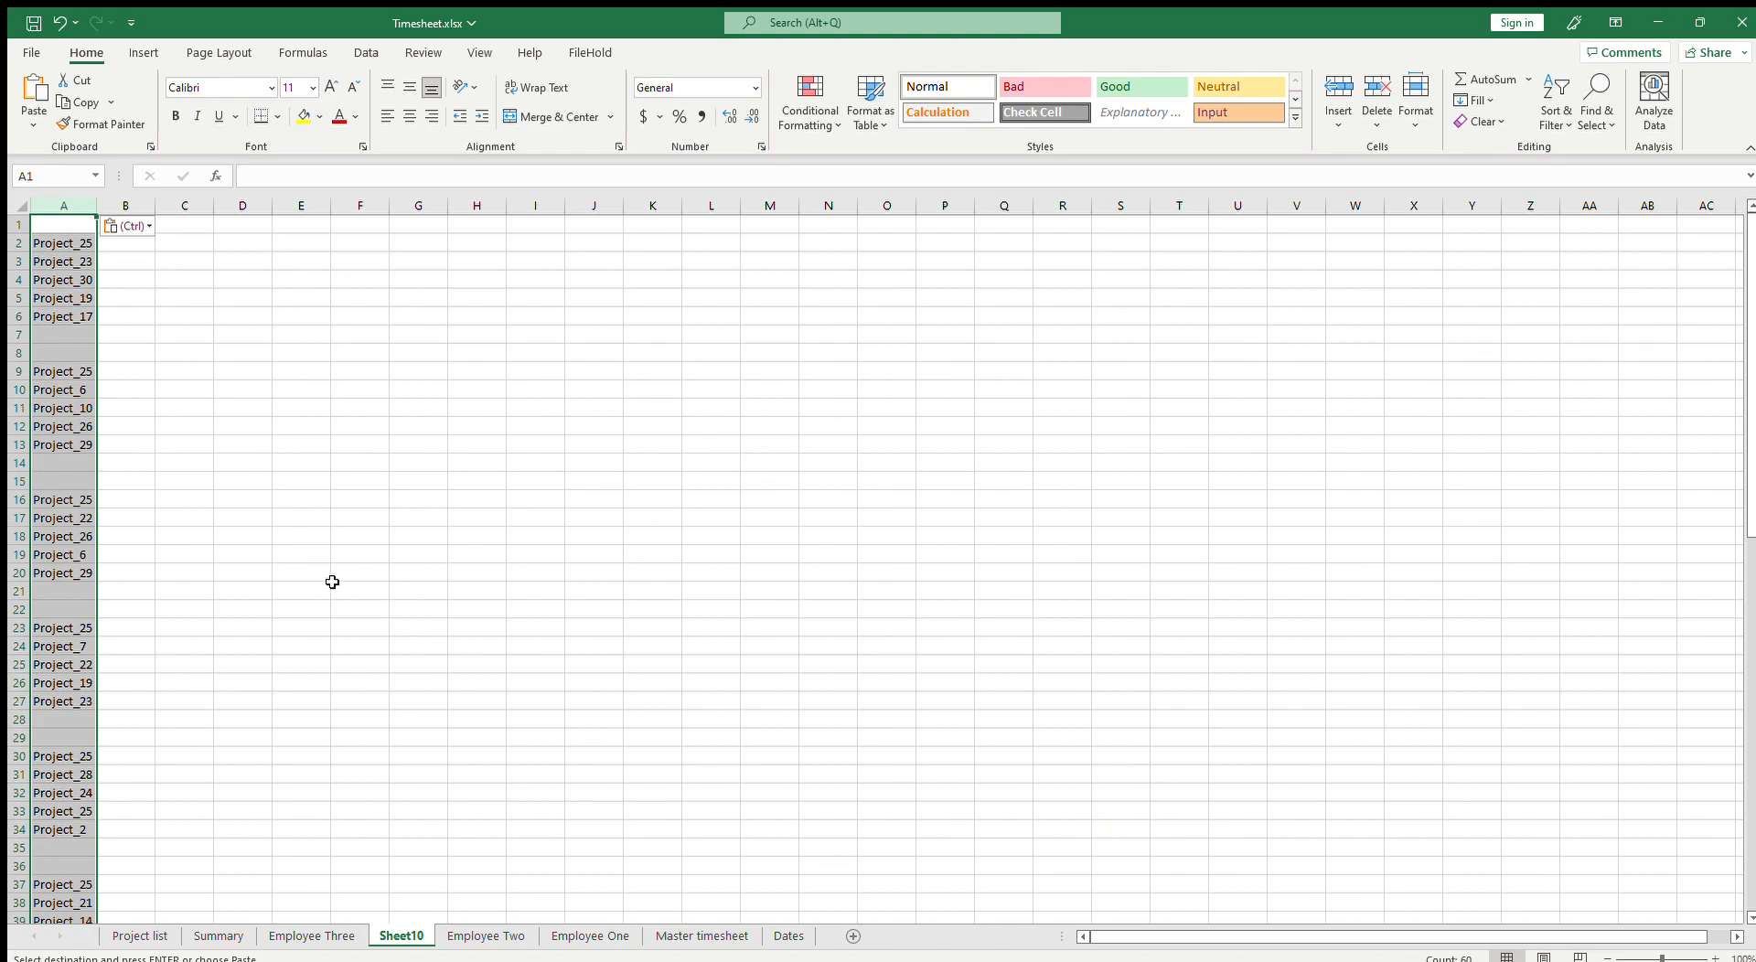
Step: Extract the unique project names from column A into column D with Advanced Filter
left_click(68, 247)
scroll(161, 857, "down", 5)
scroll(118, 875, "down", 15)
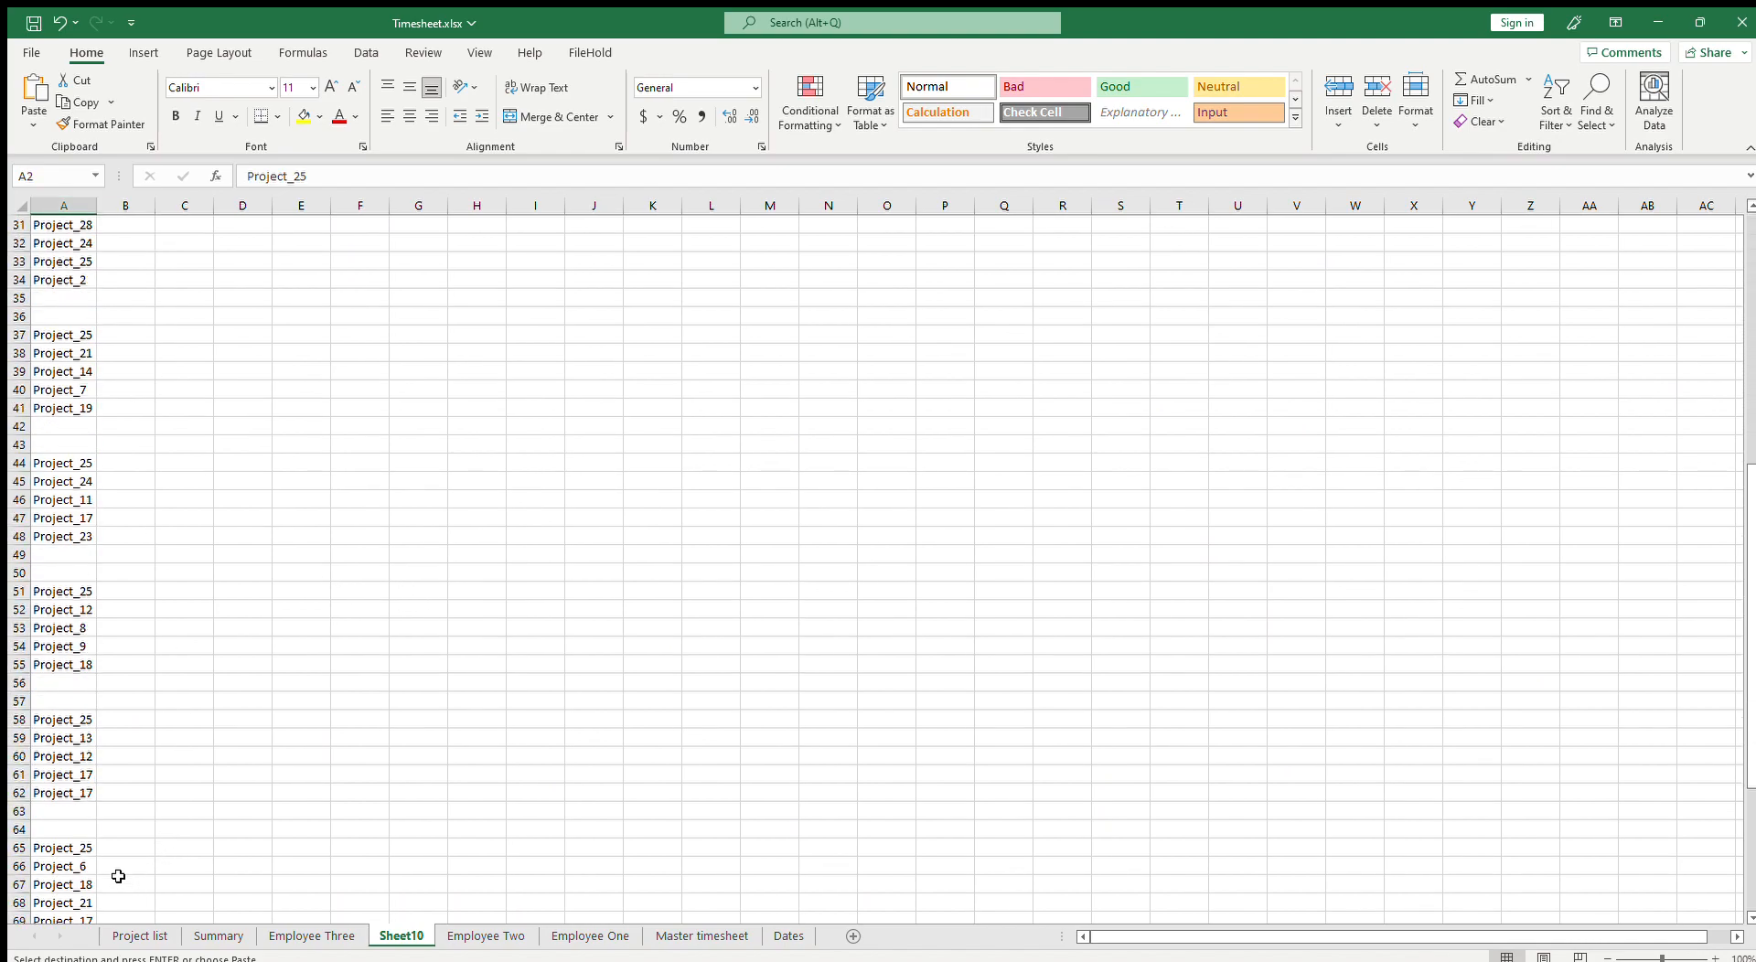
key("ctrl+shift+End")
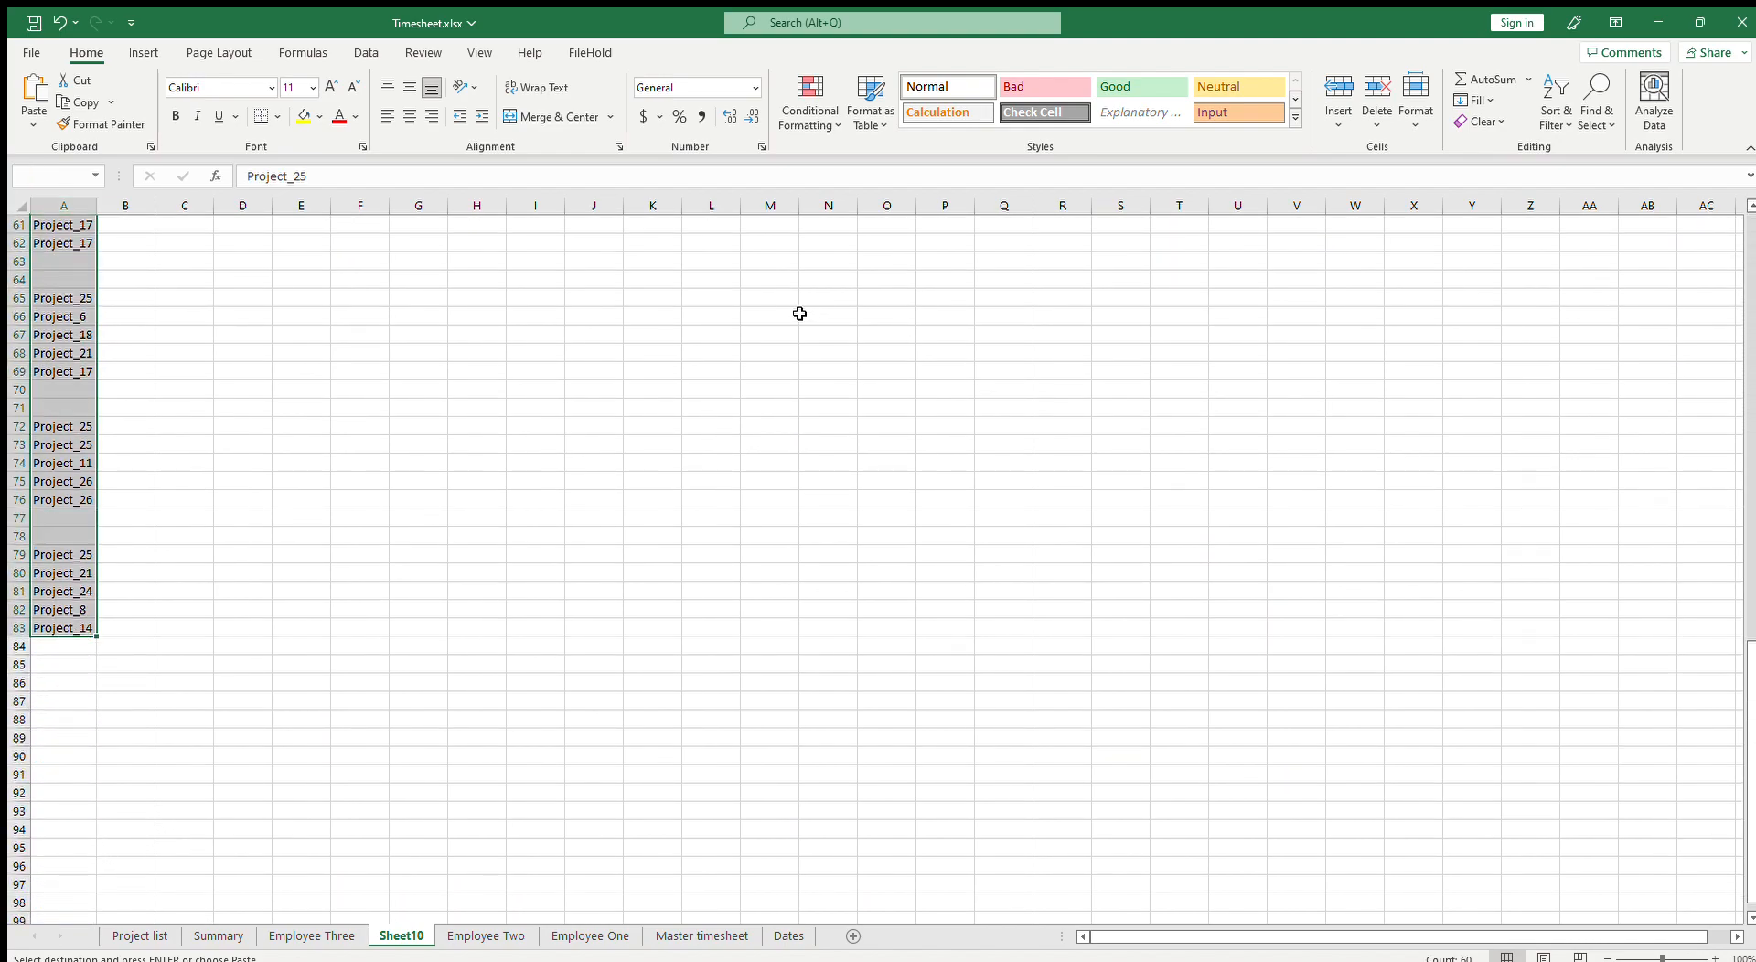
left_click(365, 52)
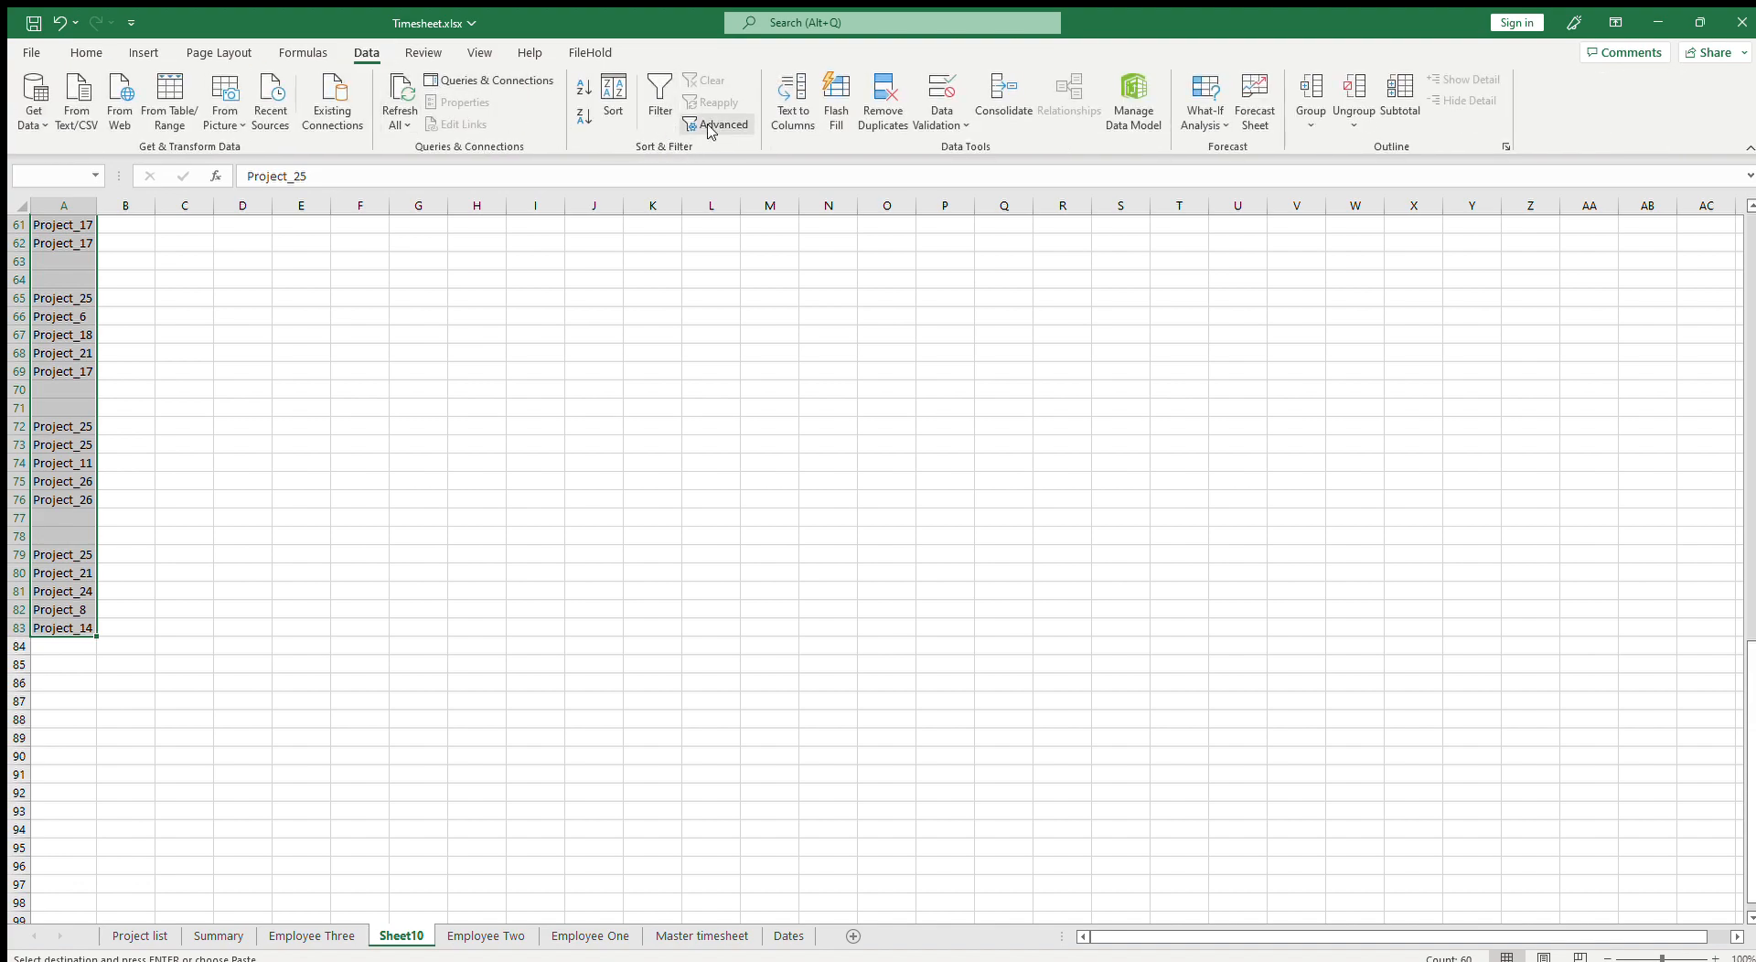
left_click(712, 128)
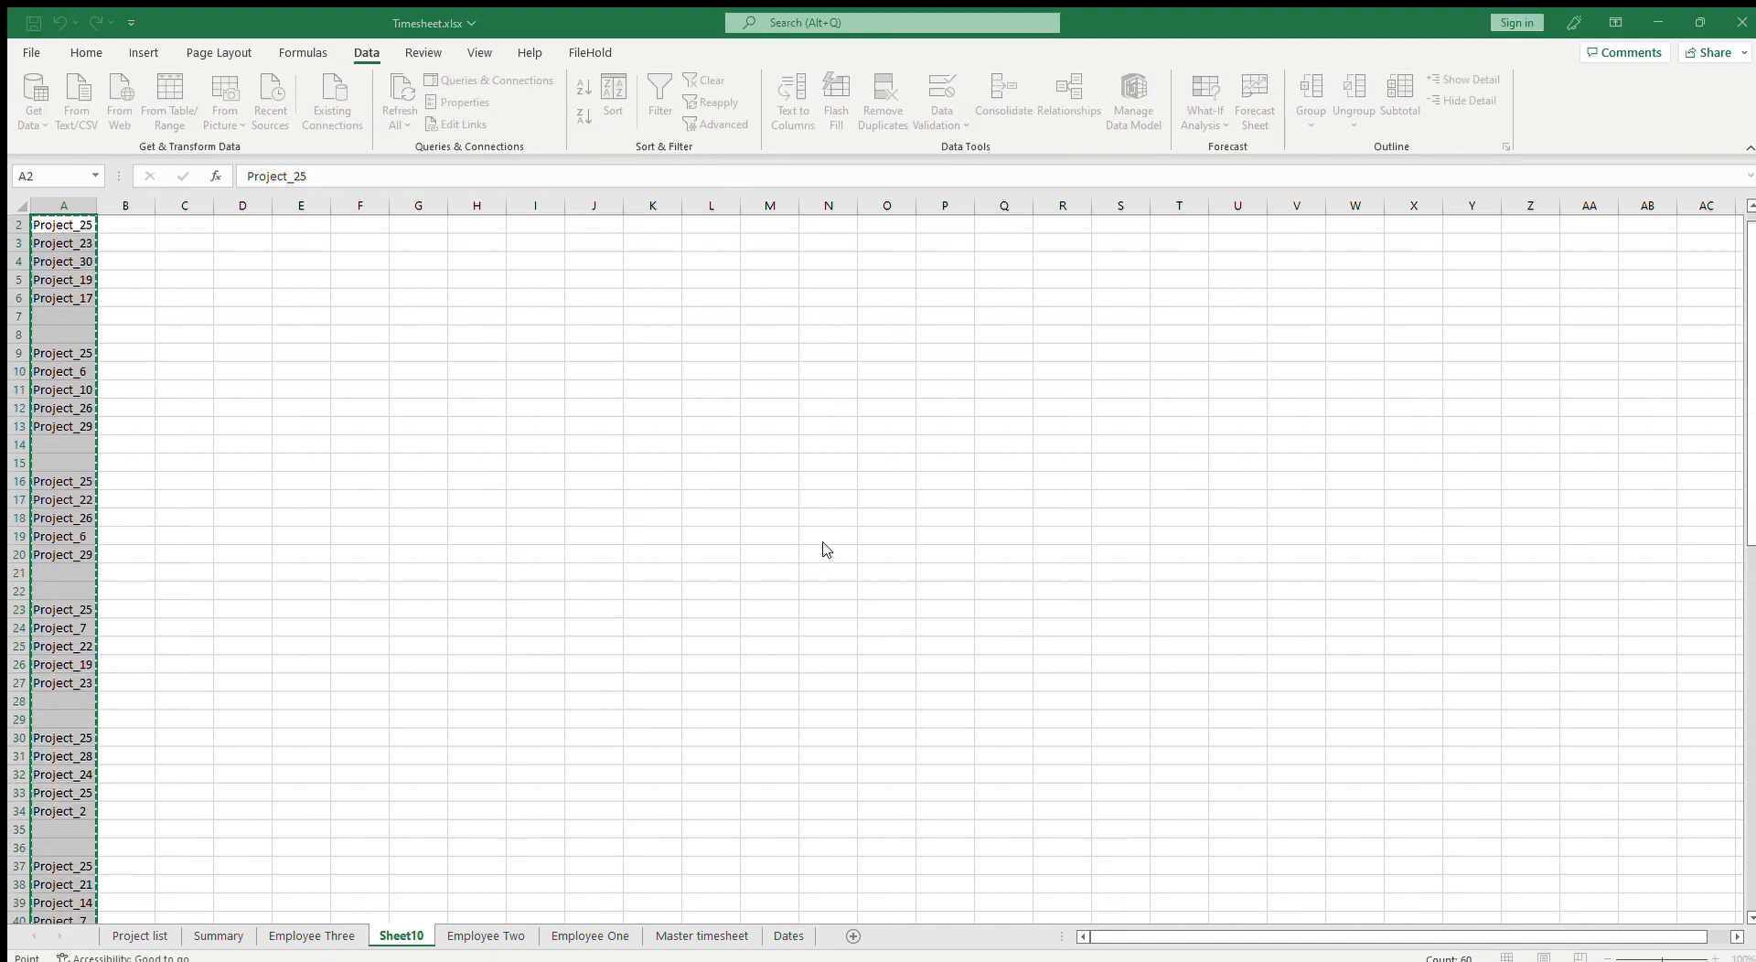
left_click(772, 427)
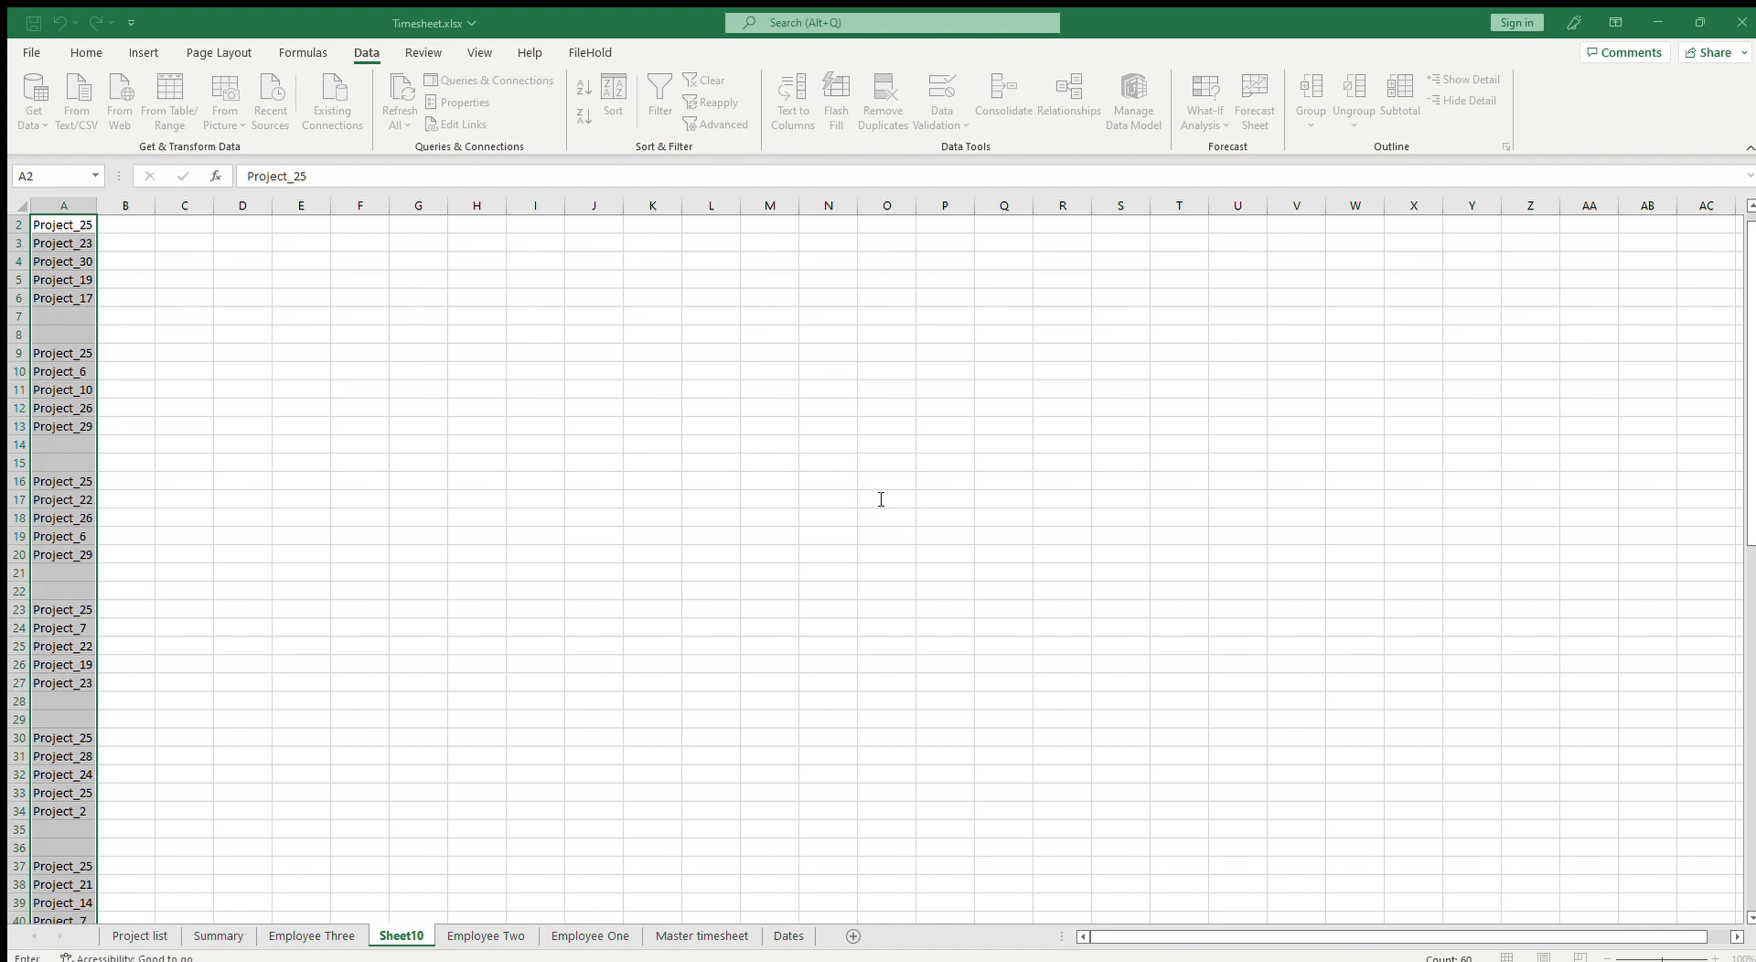
left_click(840, 554)
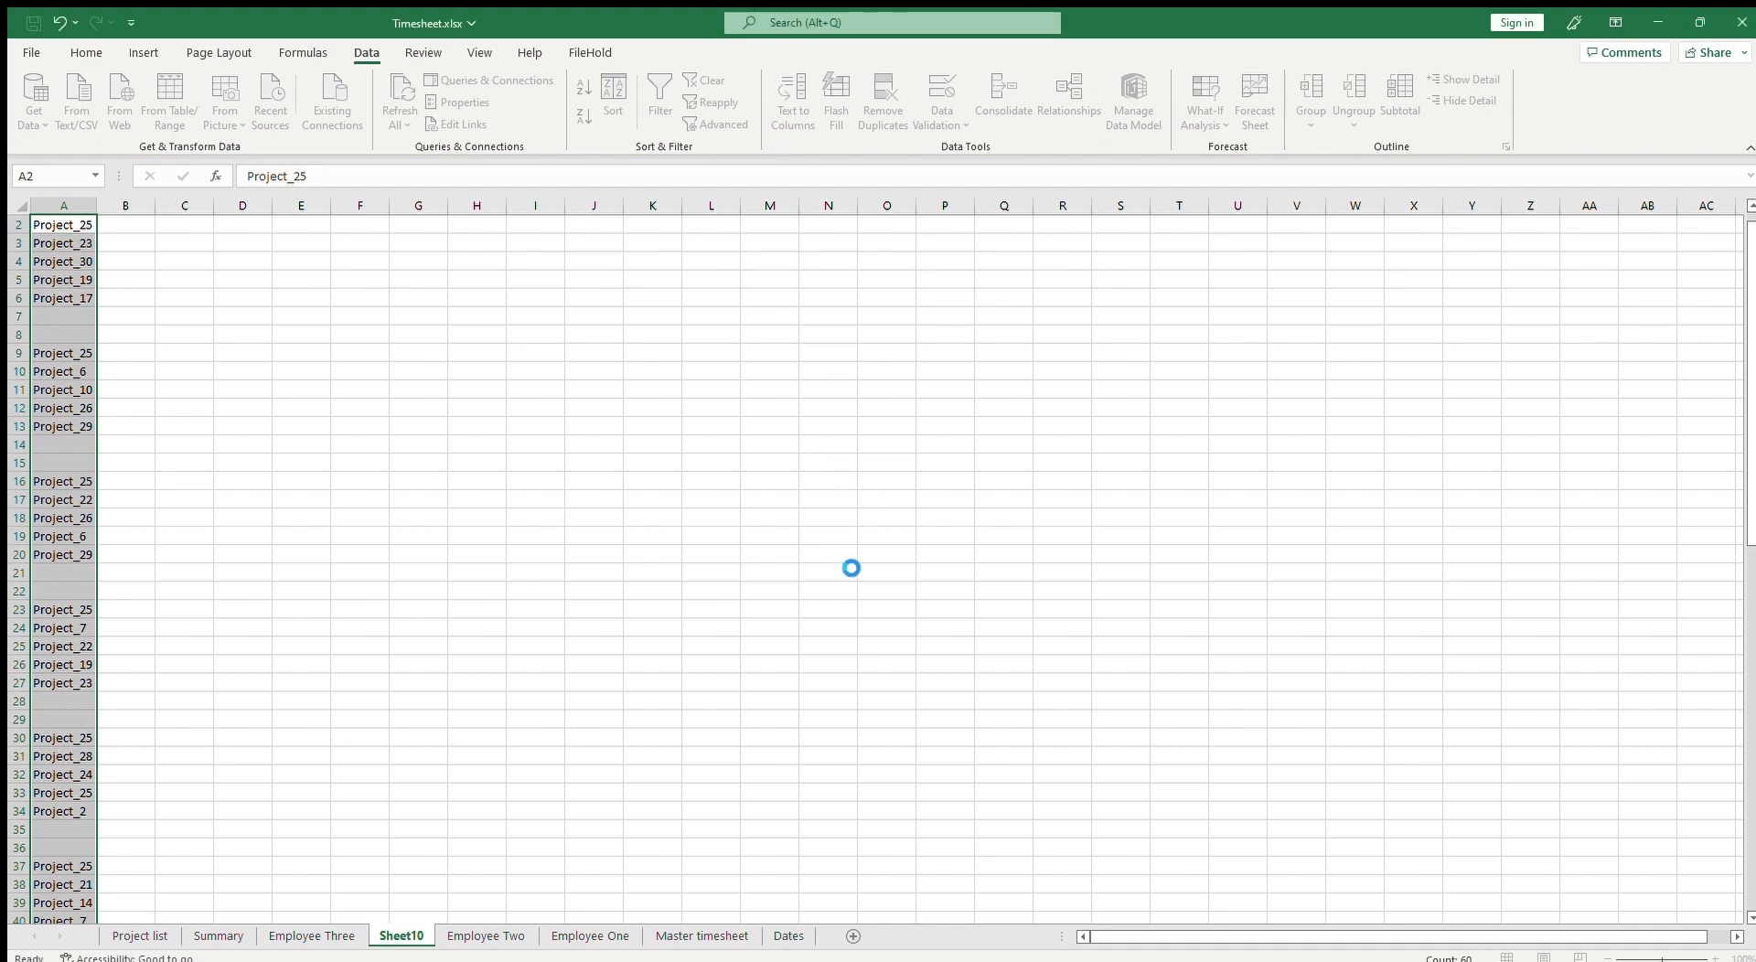
Step: Delete columns A through C on the new sheet, keeping only the unique project names from column D
scroll(434, 524, "up", 1)
left_click_drag(64, 205, 184, 205)
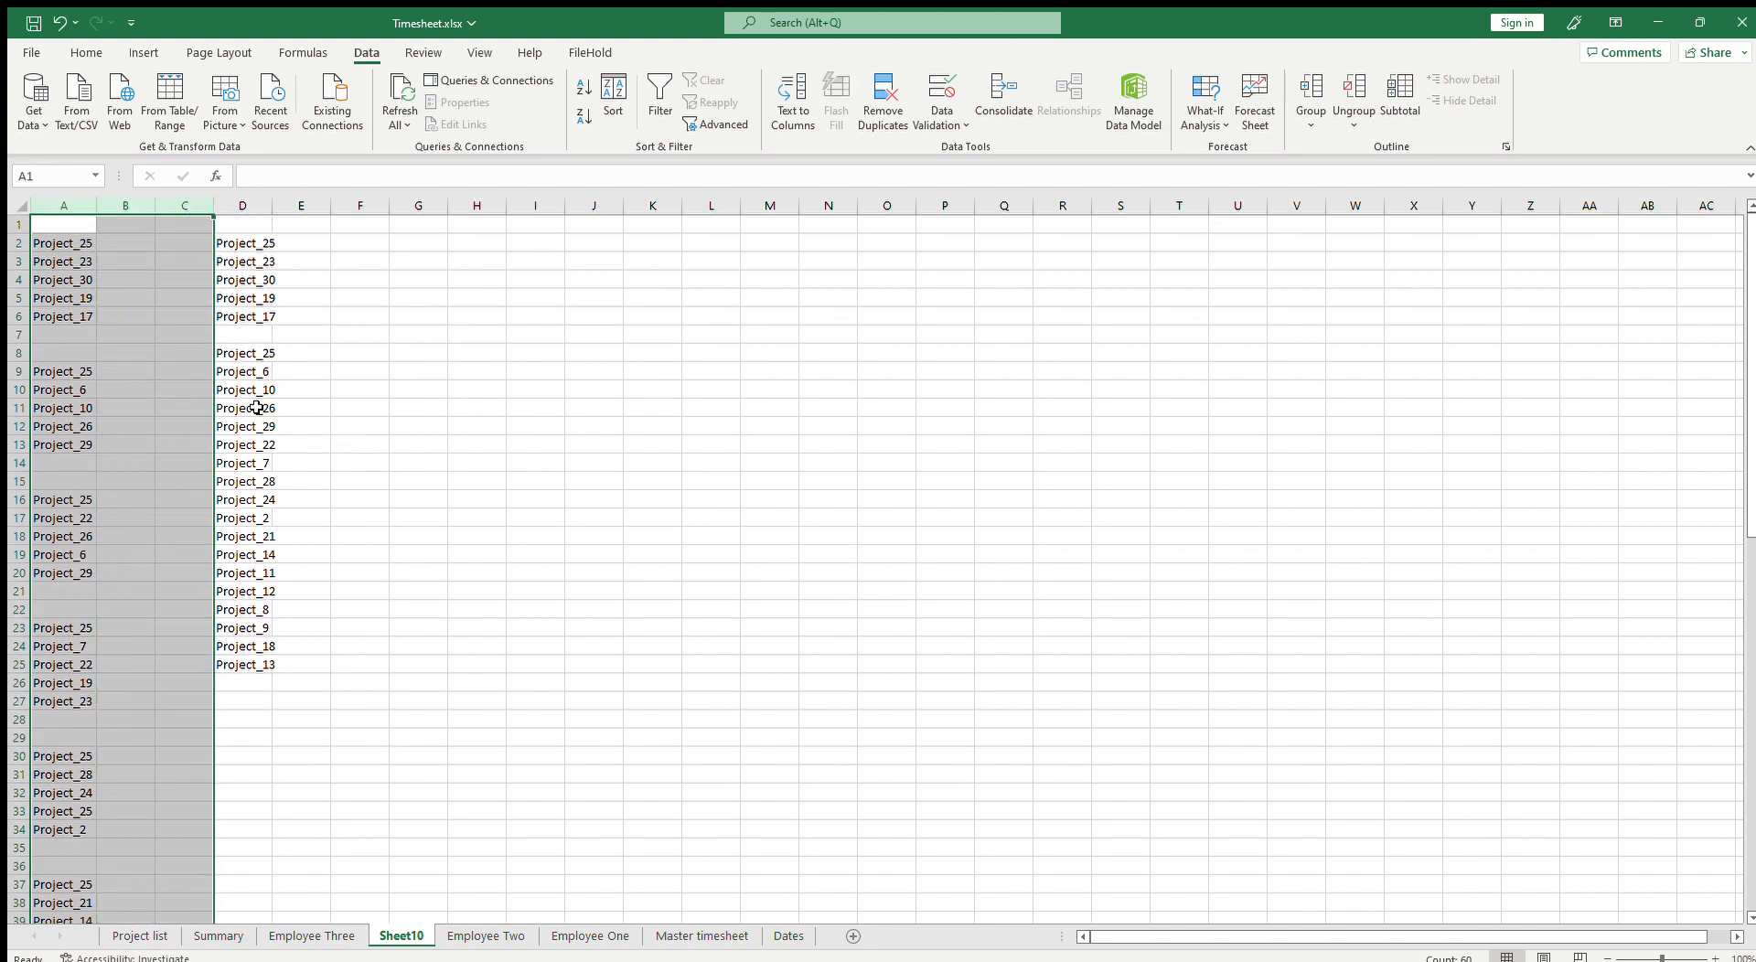
key("ctrl+minus")
left_click(18, 335)
key("ctrl+minus")
Step: Copy the unique project names and paste them into the Summary's Employee Three rows starting at B55, then delete leftover rows 78 to 81
left_click_drag(74, 246, 59, 647)
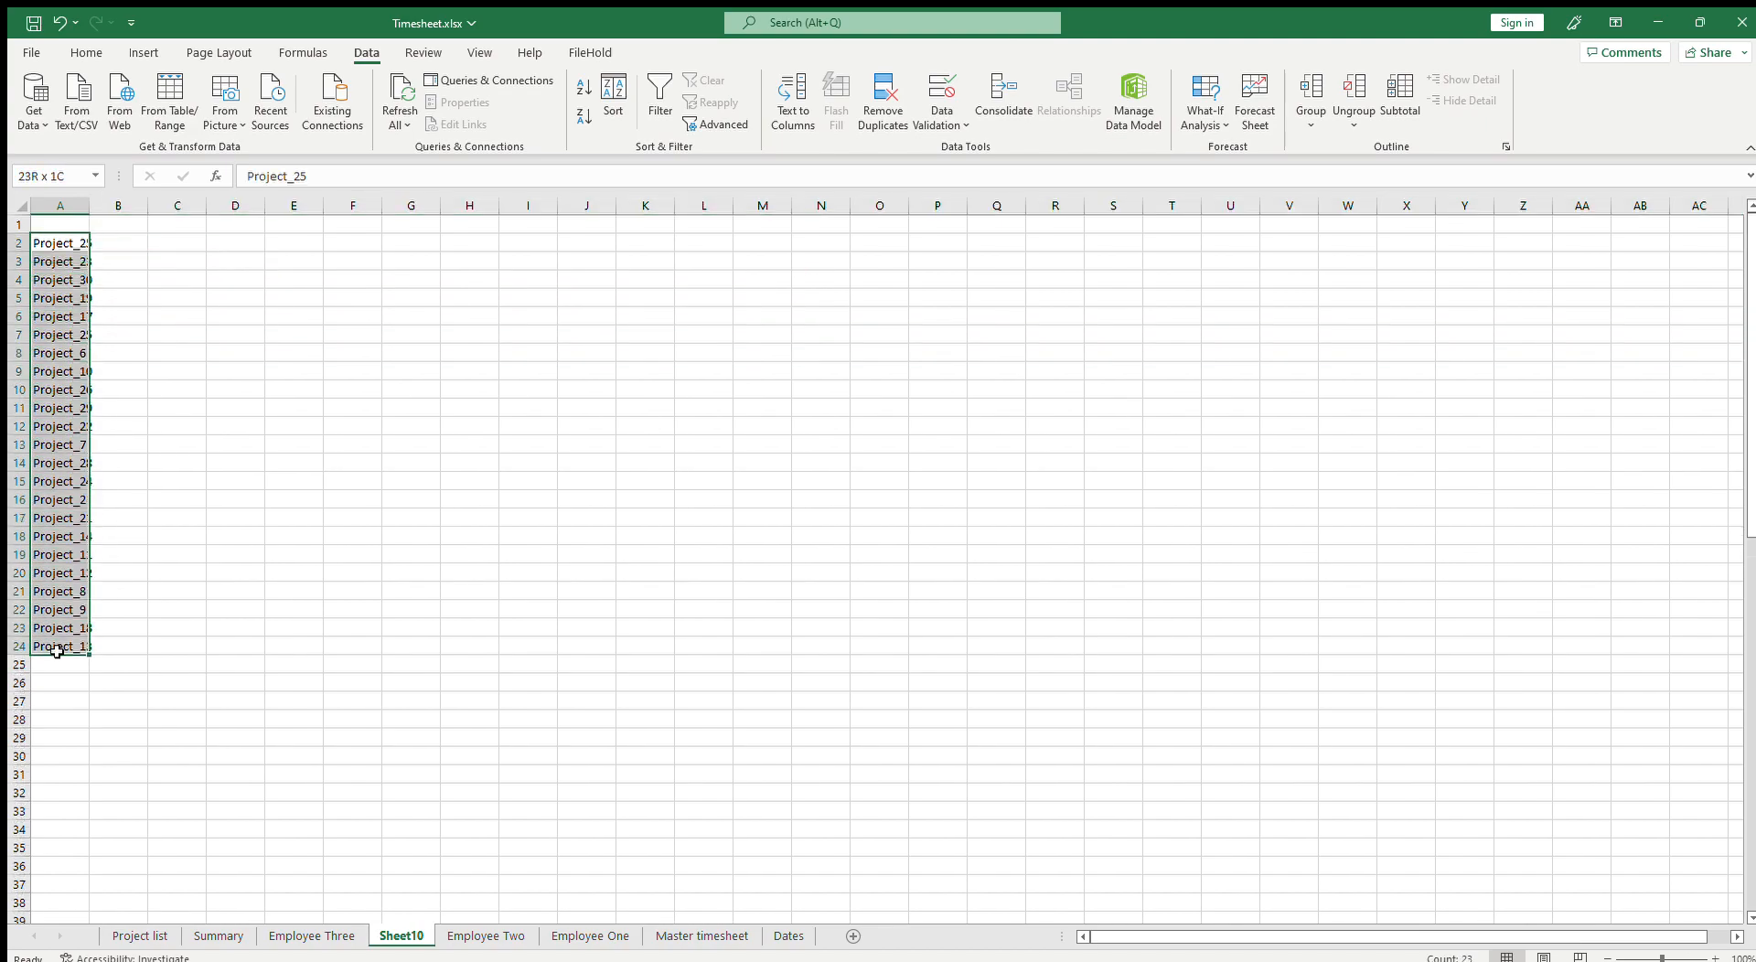
key("ctrl+c")
left_click(139, 936)
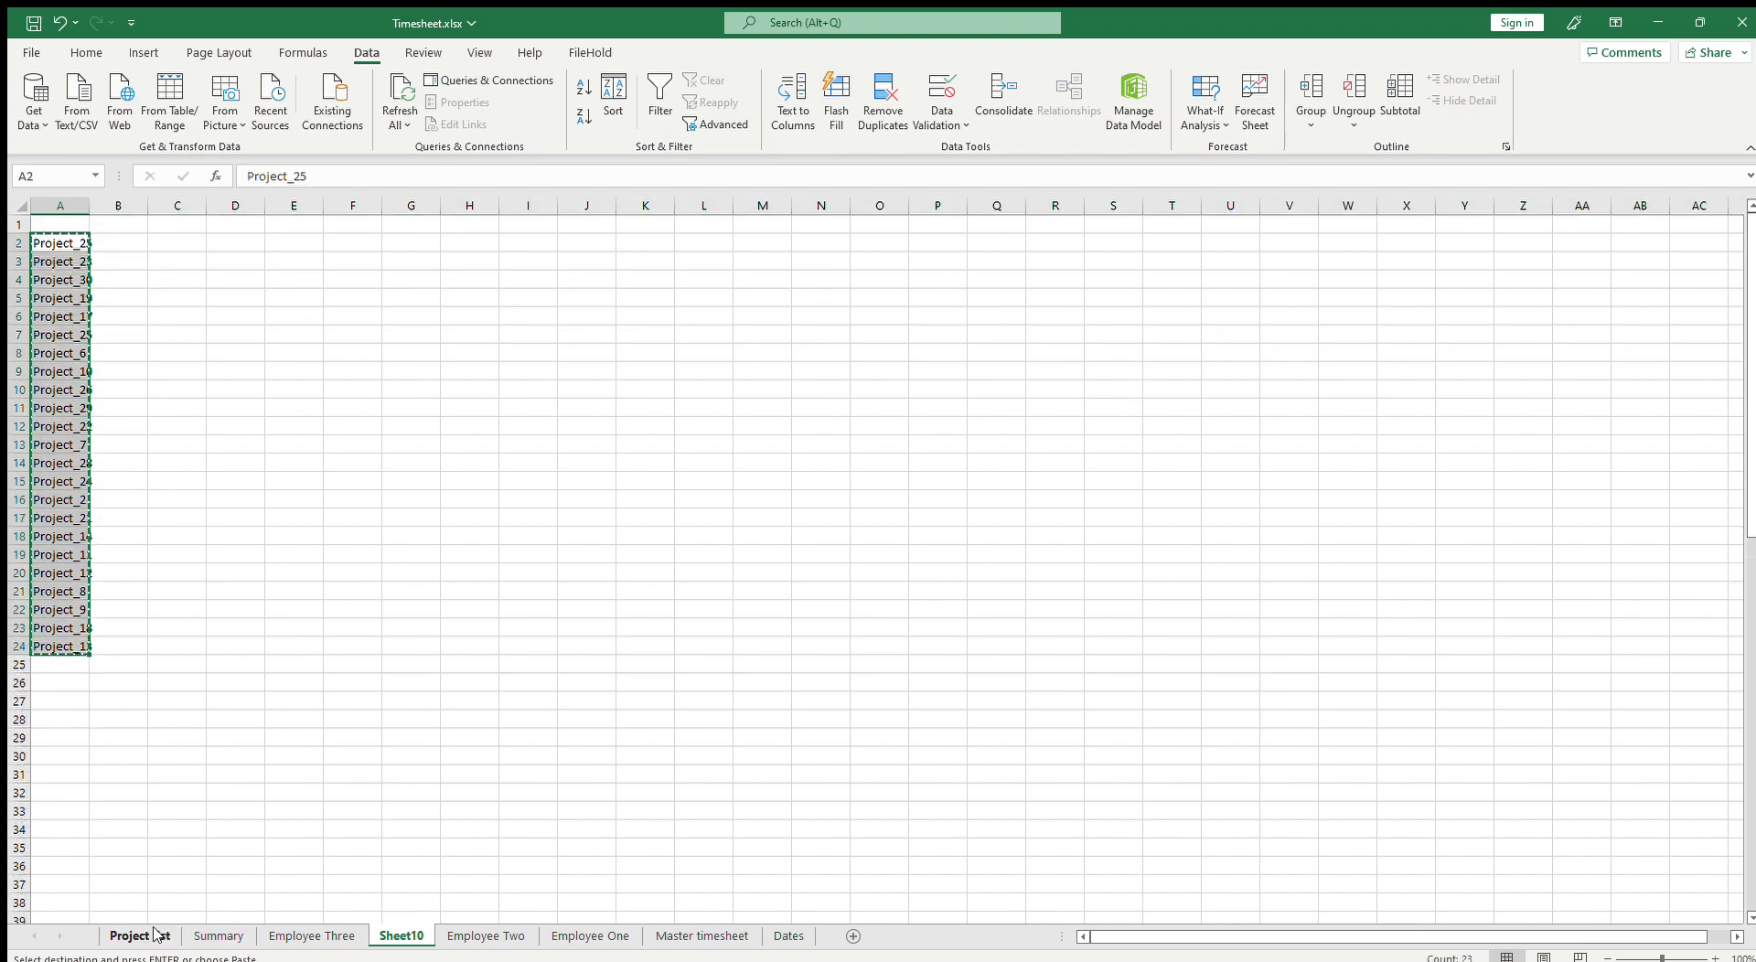
left_click(311, 936)
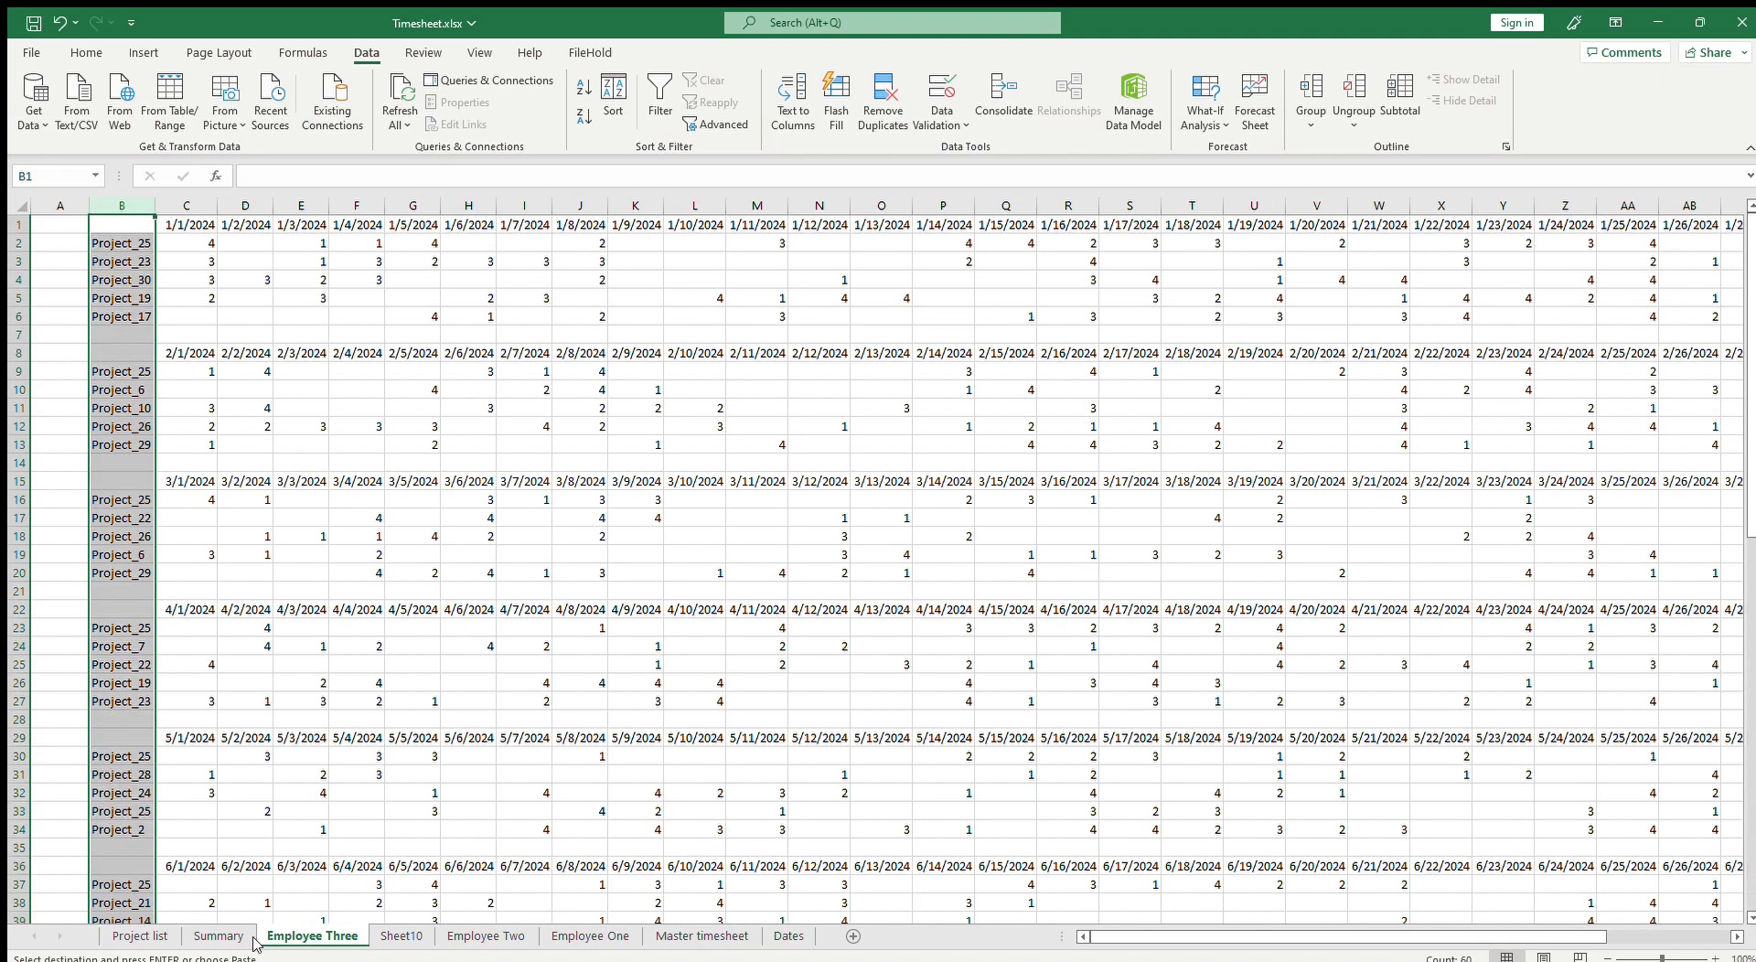
left_click(218, 936)
scroll(210, 658, "down", 4)
scroll(210, 640, "up", 2)
left_click(162, 276)
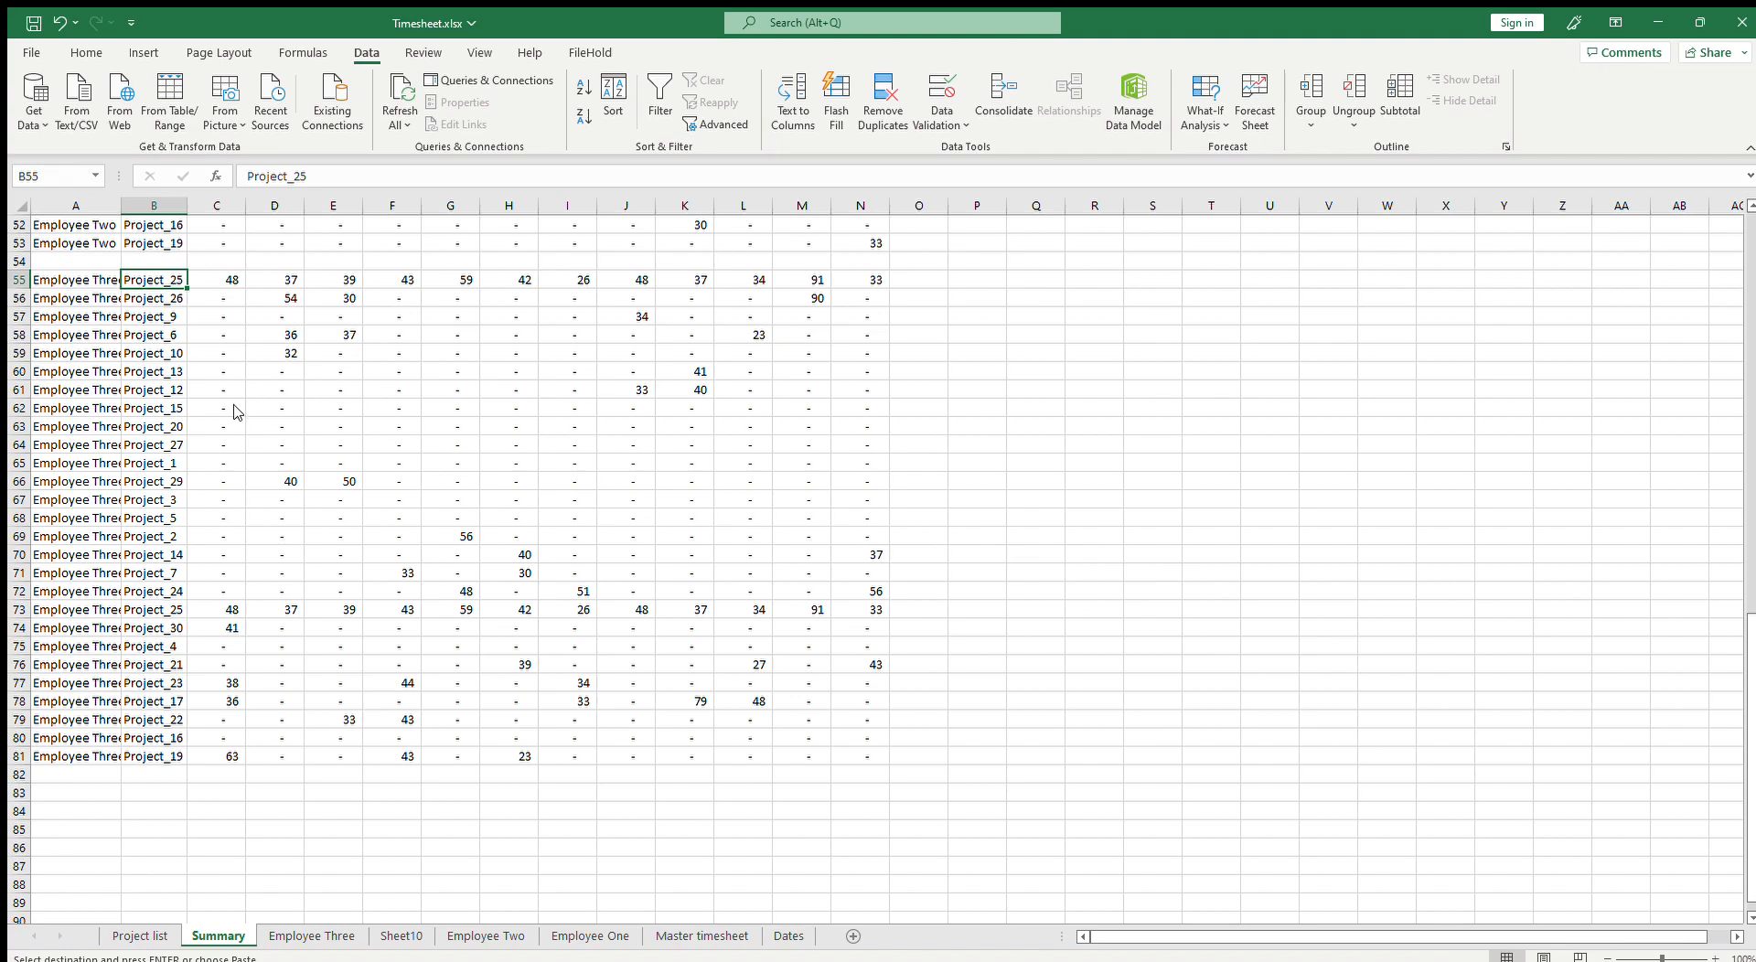
key("ctrl+v")
left_click_drag(29, 707, 27, 757)
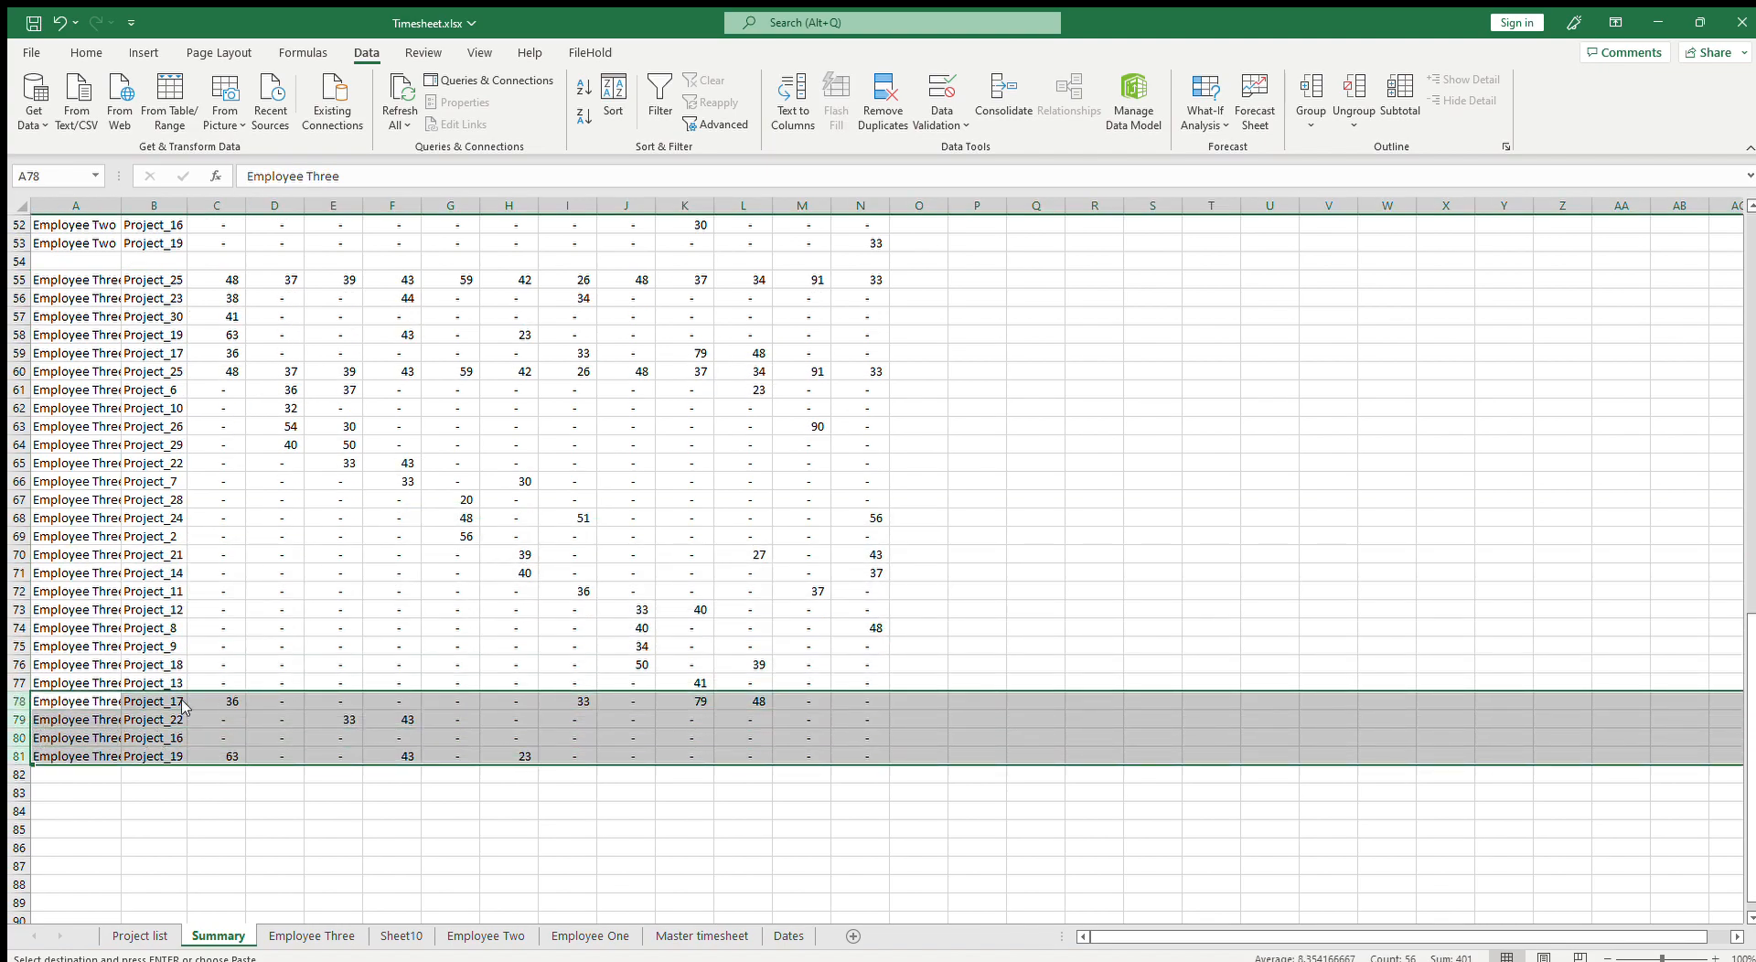
key("ctrl+minus")
Step: Inspect the Employee Three rows' monthly totals and their SUMIFS/INDIRECT formulas on the Summary
left_click(337, 574)
scroll(417, 658, "up", 12)
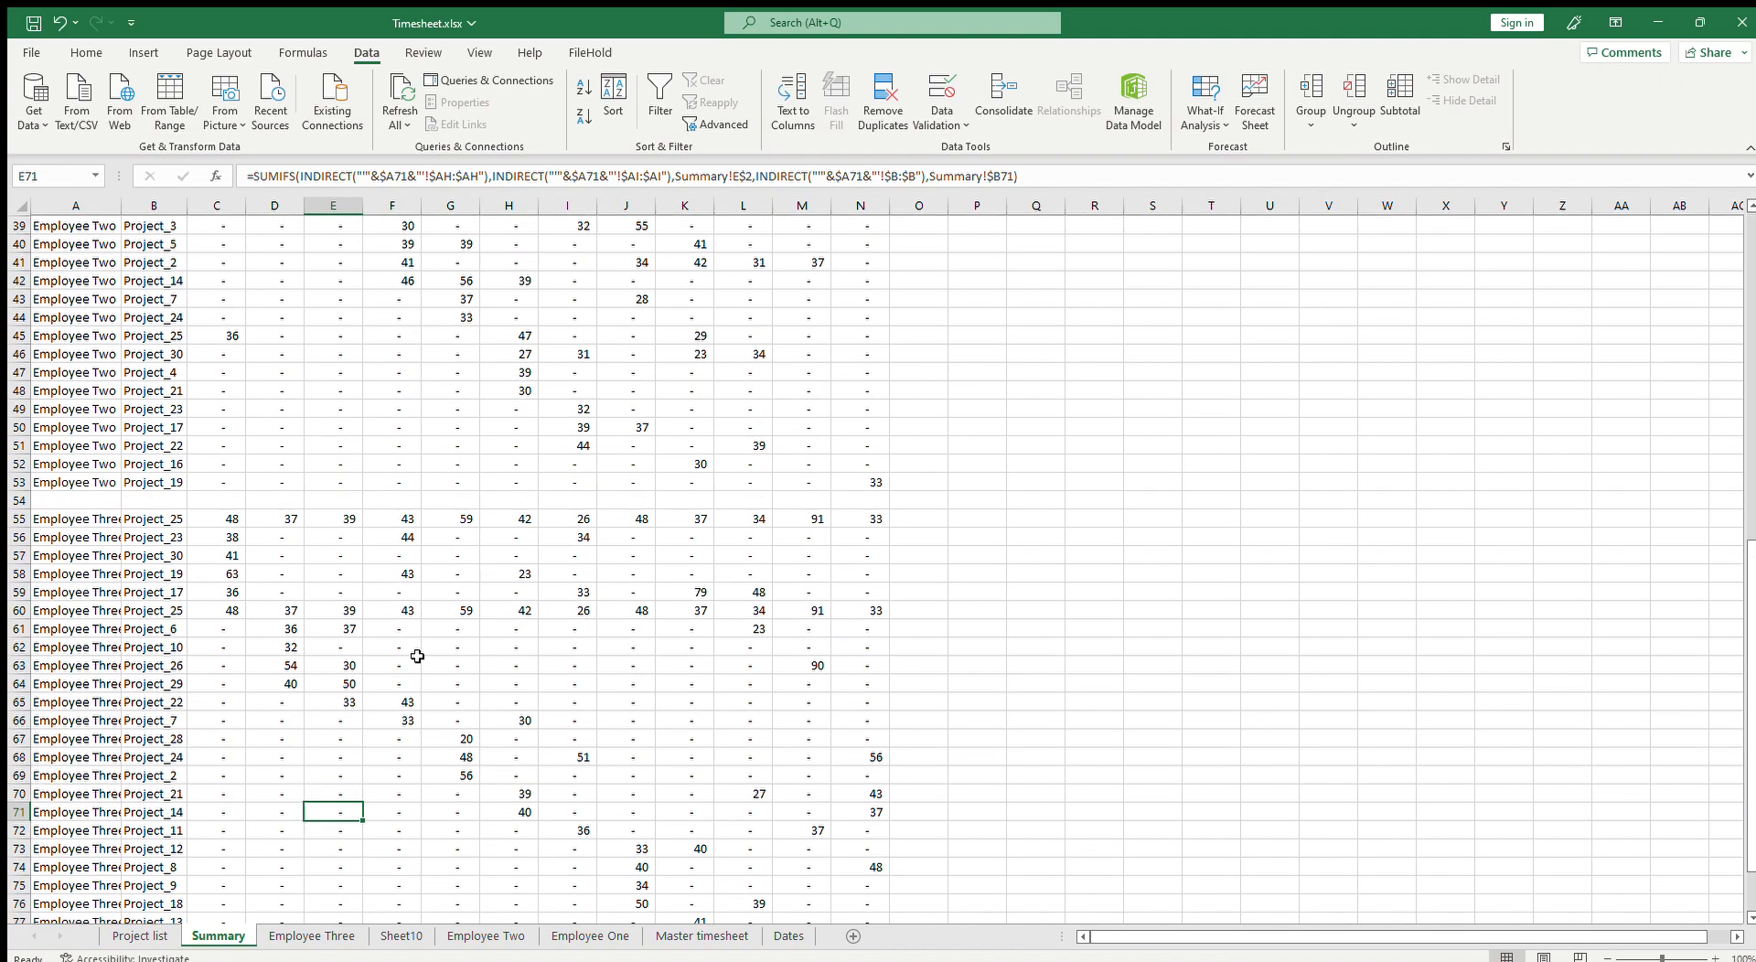
scroll(417, 657, "up", 5)
scroll(430, 659, "down", 18)
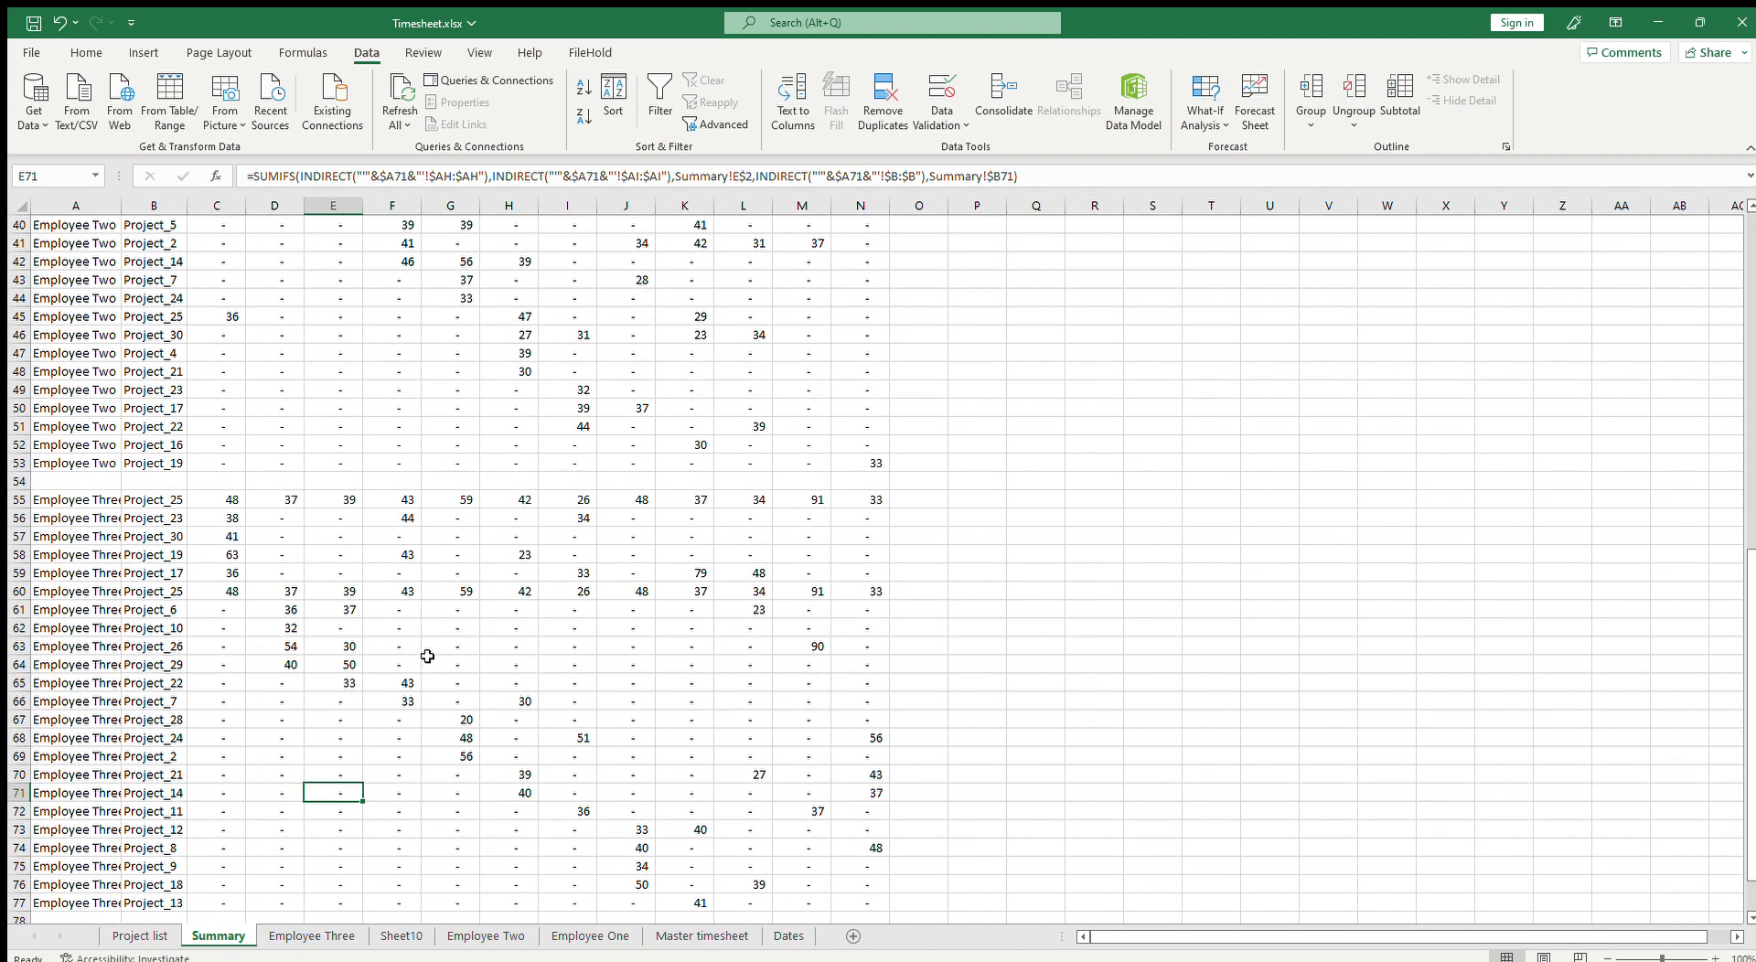
scroll(512, 654, "up", 4)
scroll(183, 403, "down", 1)
left_click(219, 388)
left_click_drag(219, 389, 853, 791)
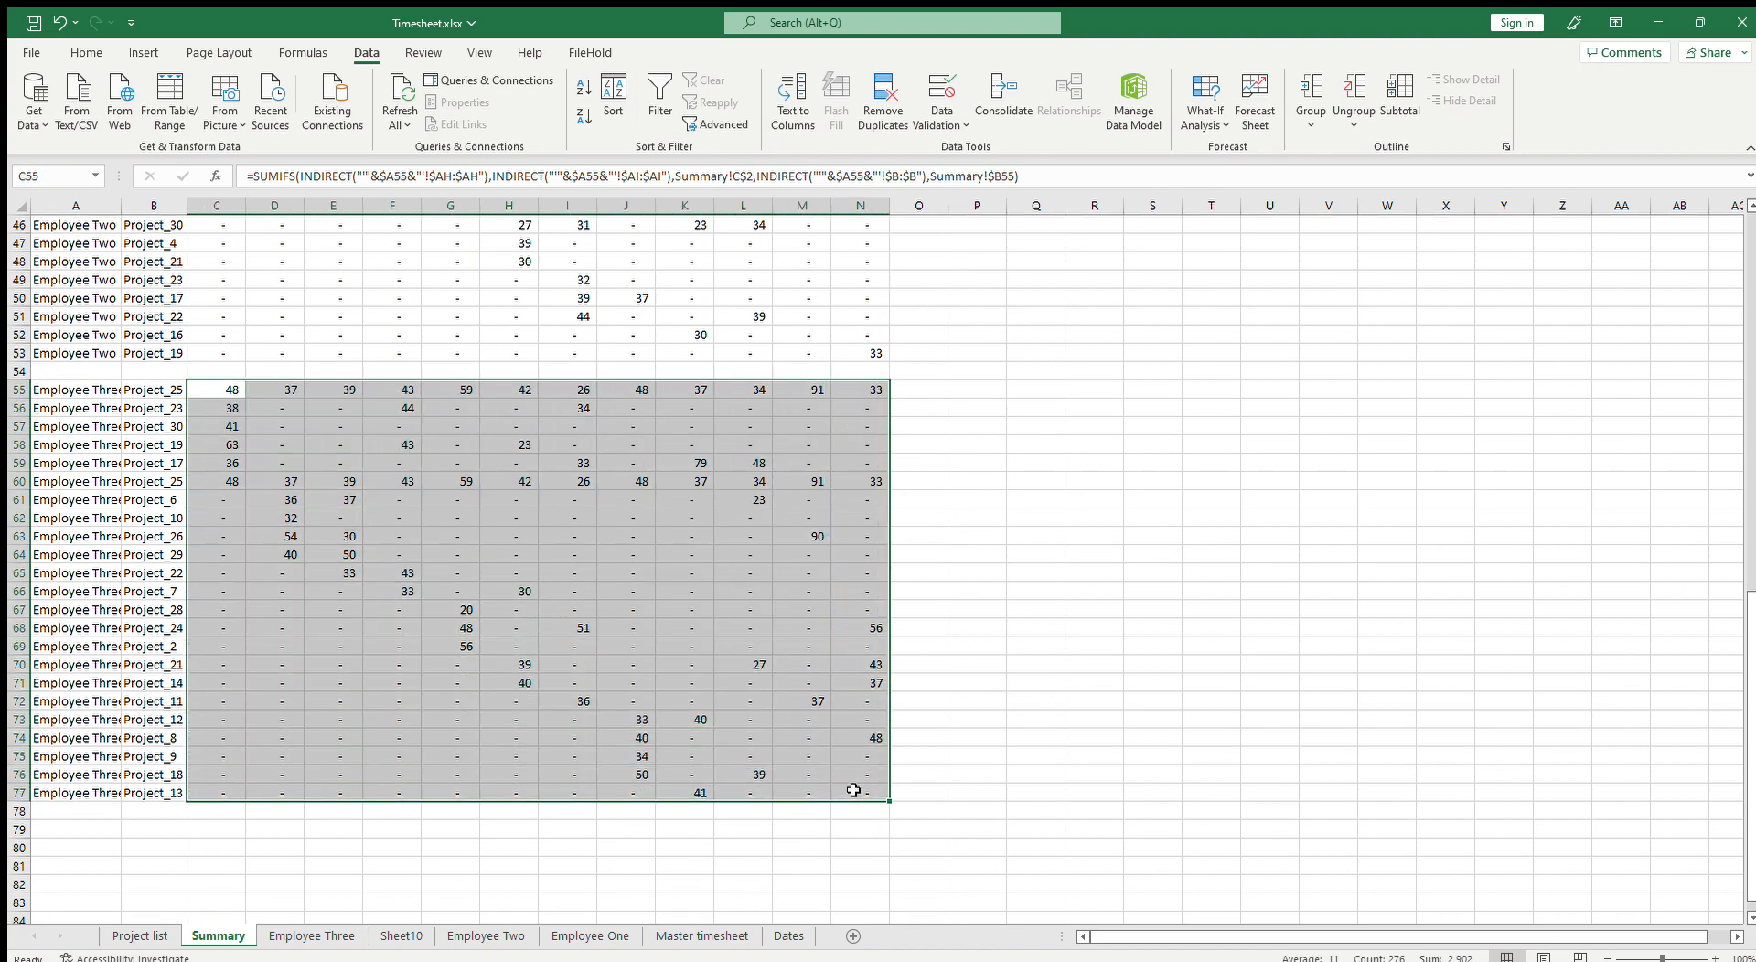
scroll(649, 761, "up", 5)
scroll(649, 761, "down", 5)
Step: Browse the Employee Three timesheet and the new sheet's unique project list
left_click(339, 940)
scroll(331, 824, "down", 2)
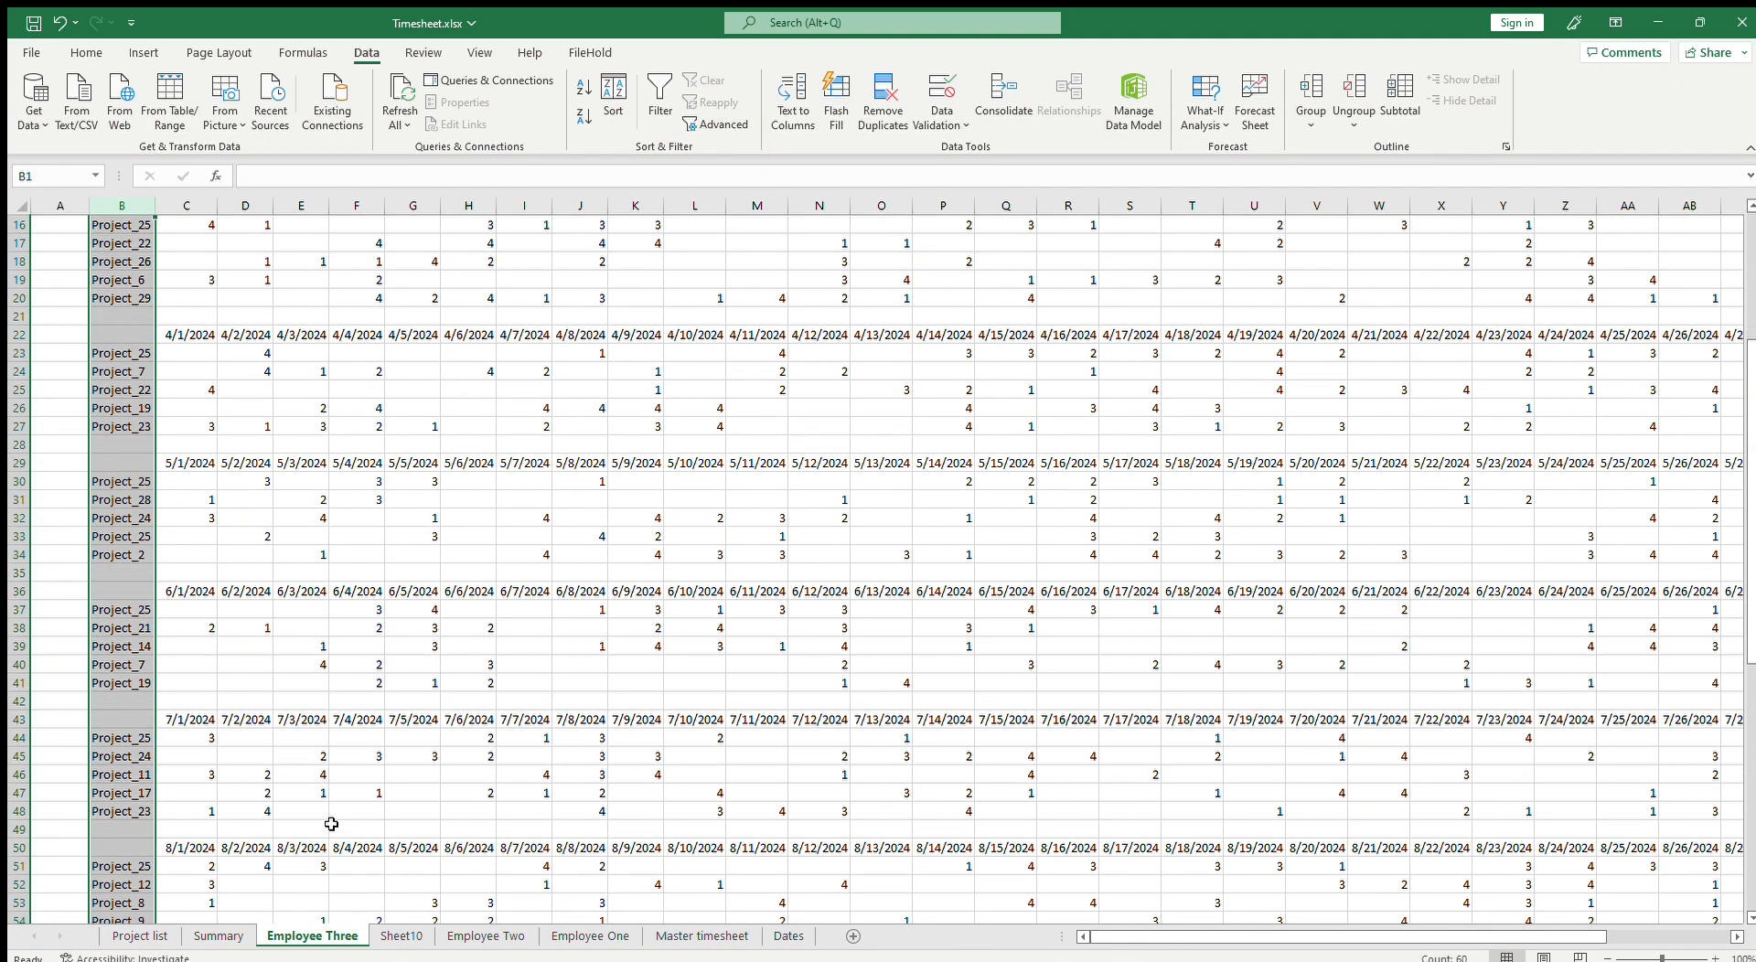
scroll(331, 824, "down", 8)
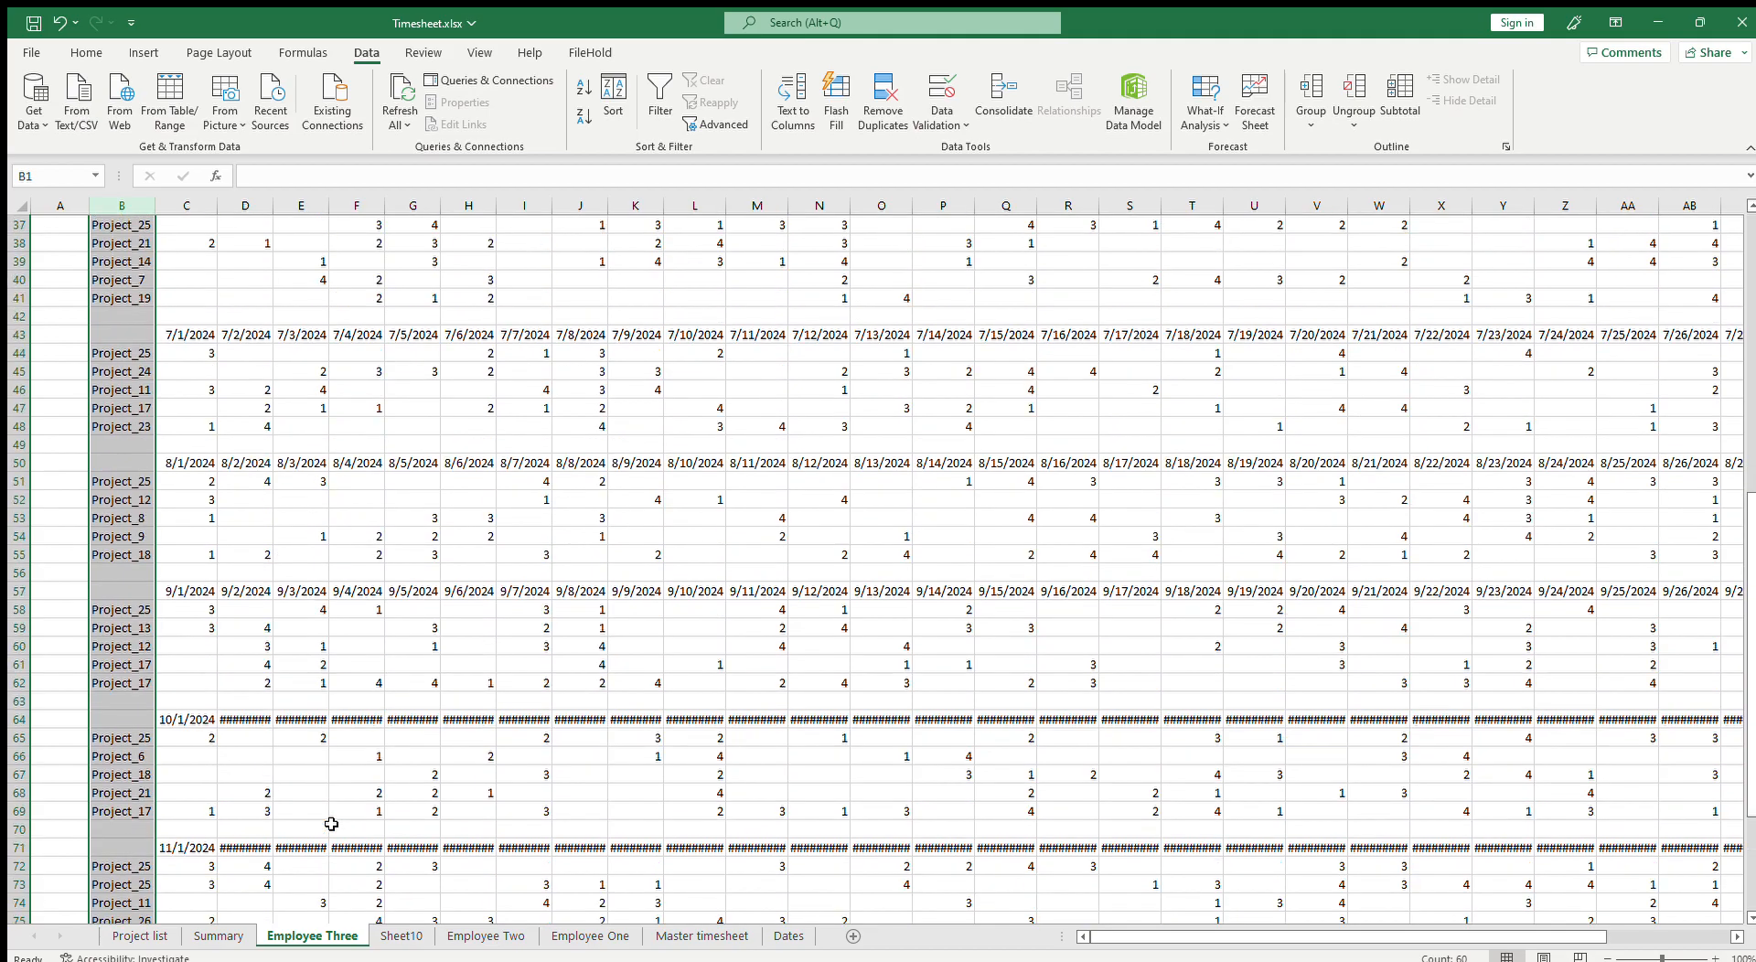
scroll(331, 825, "up", 6)
scroll(332, 824, "down", 11)
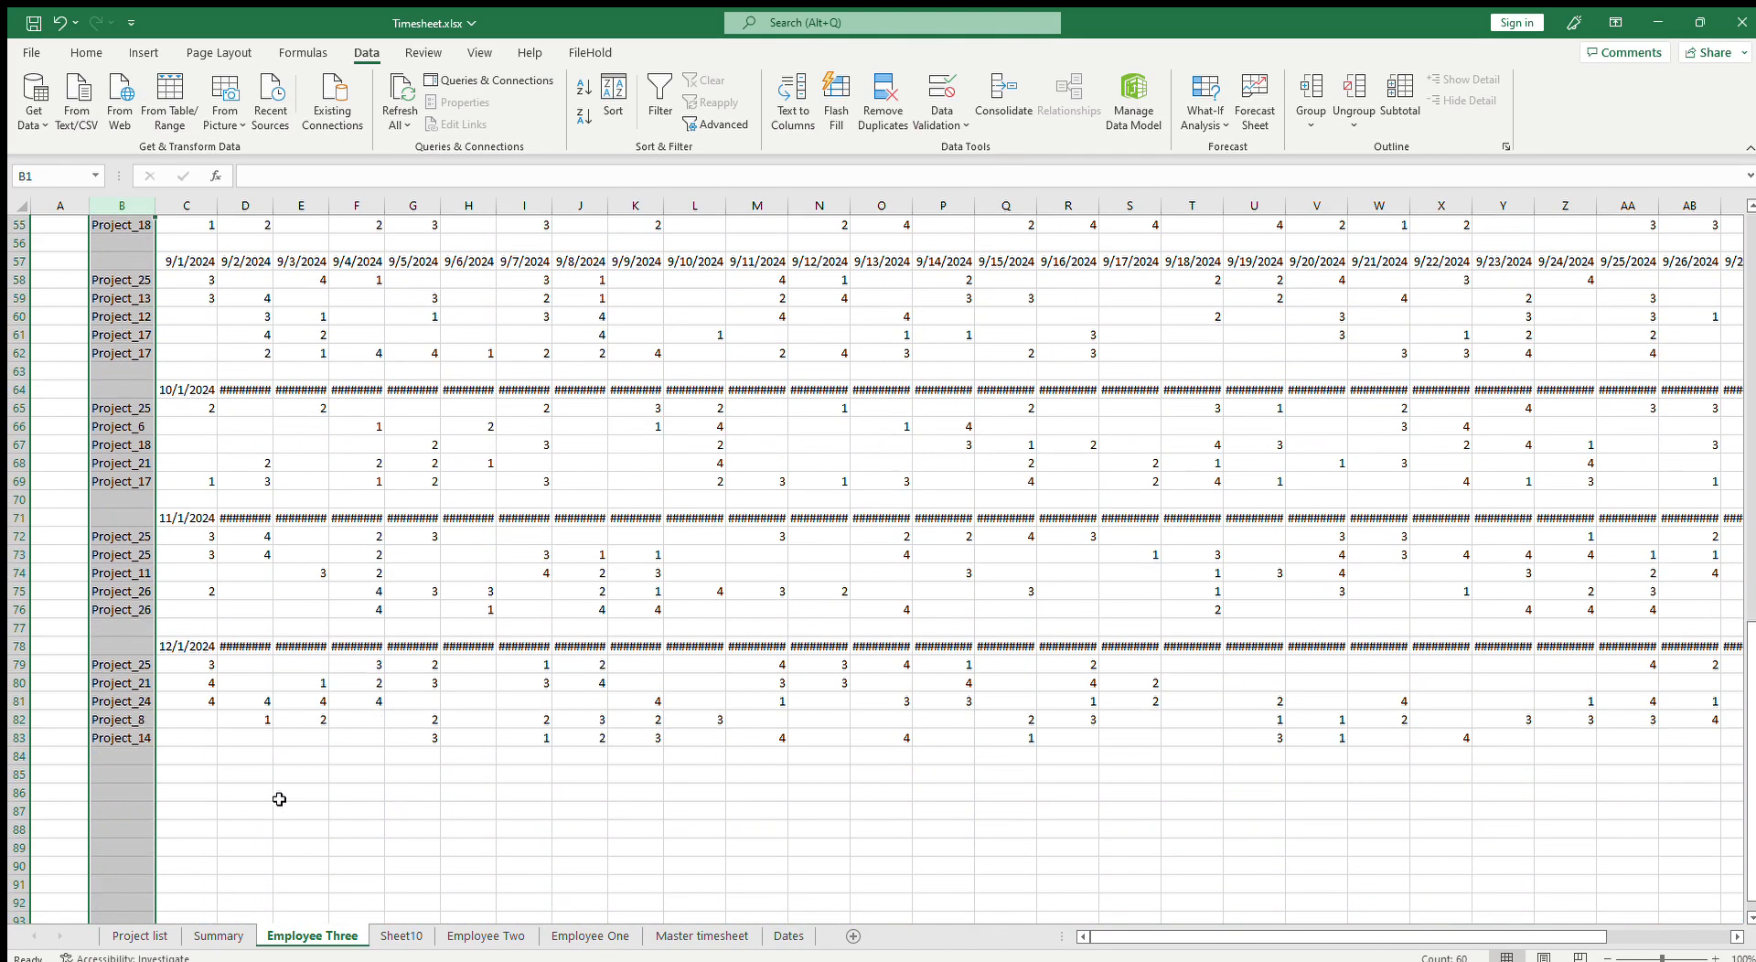
left_click(279, 799)
scroll(406, 826, "up", 3)
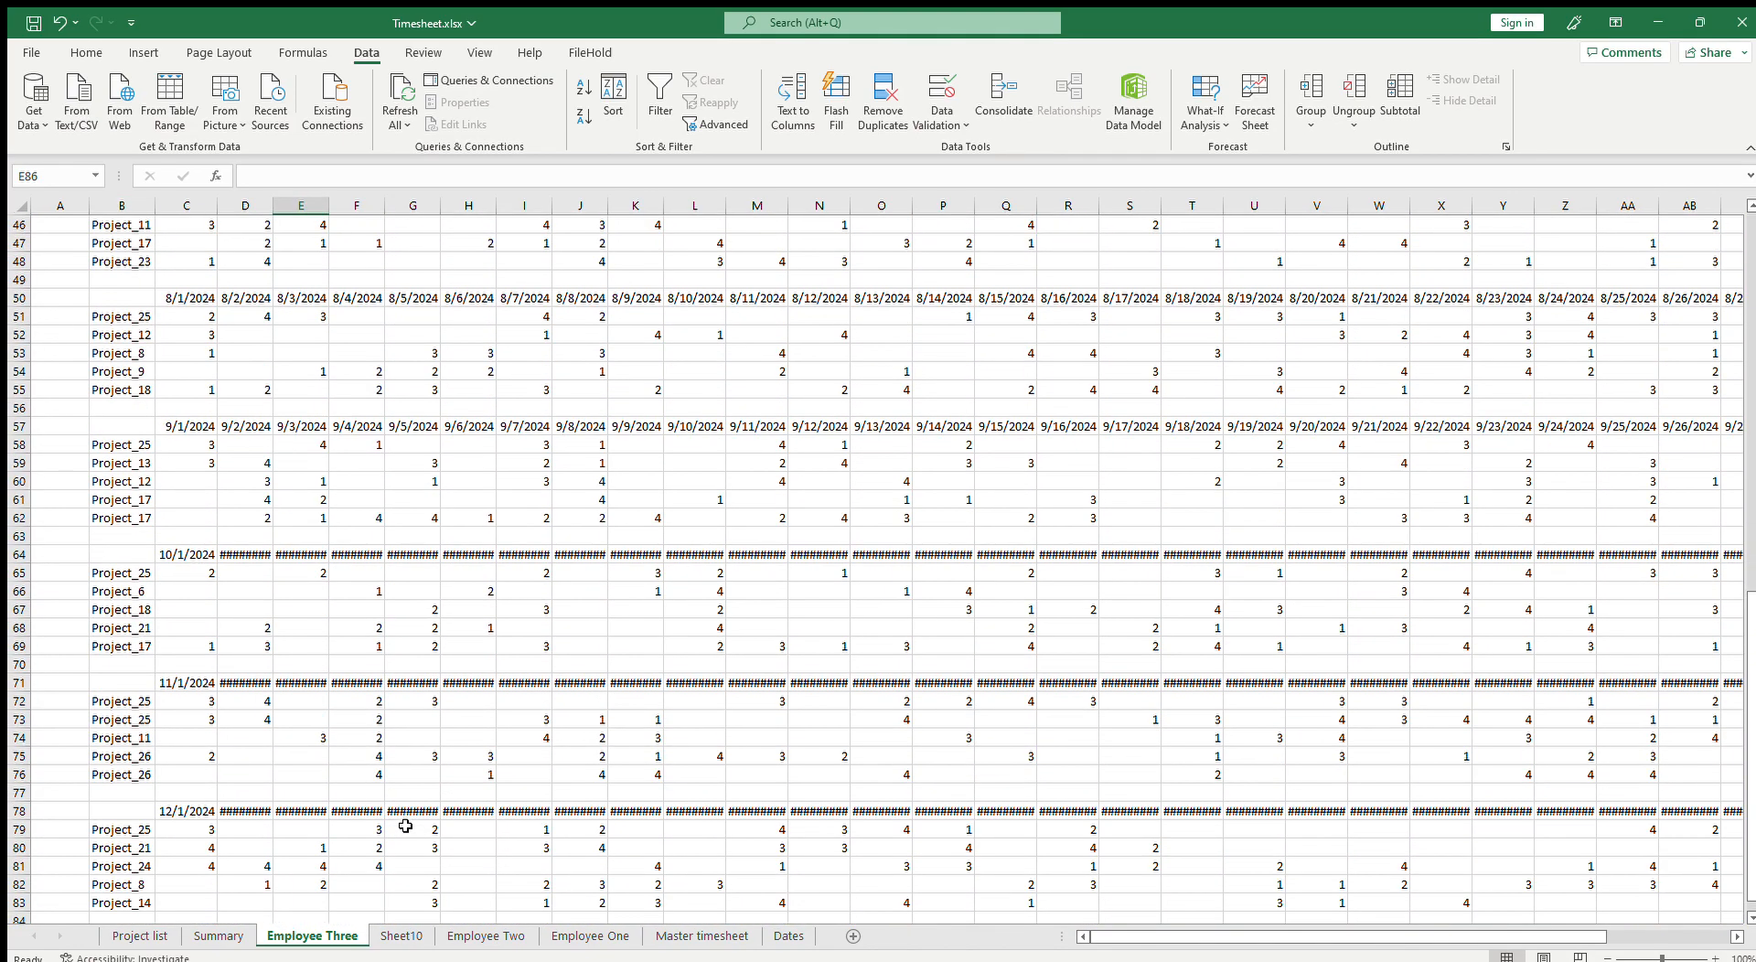
left_click(407, 935)
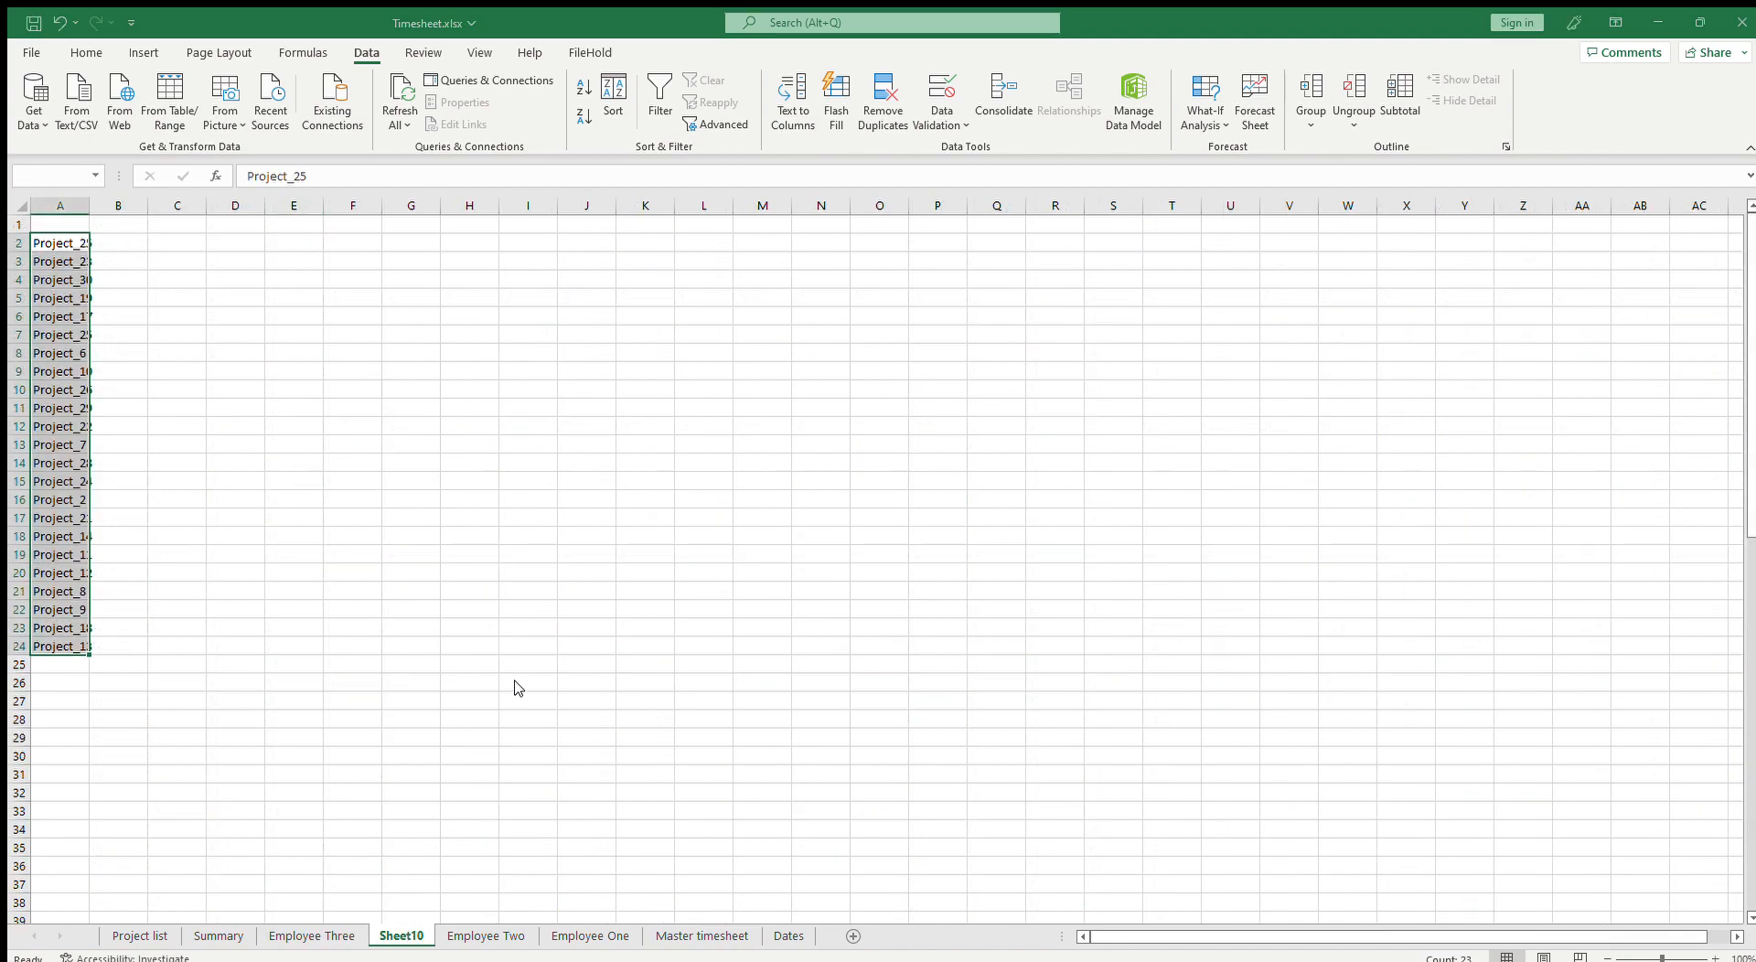
left_click(867, 538)
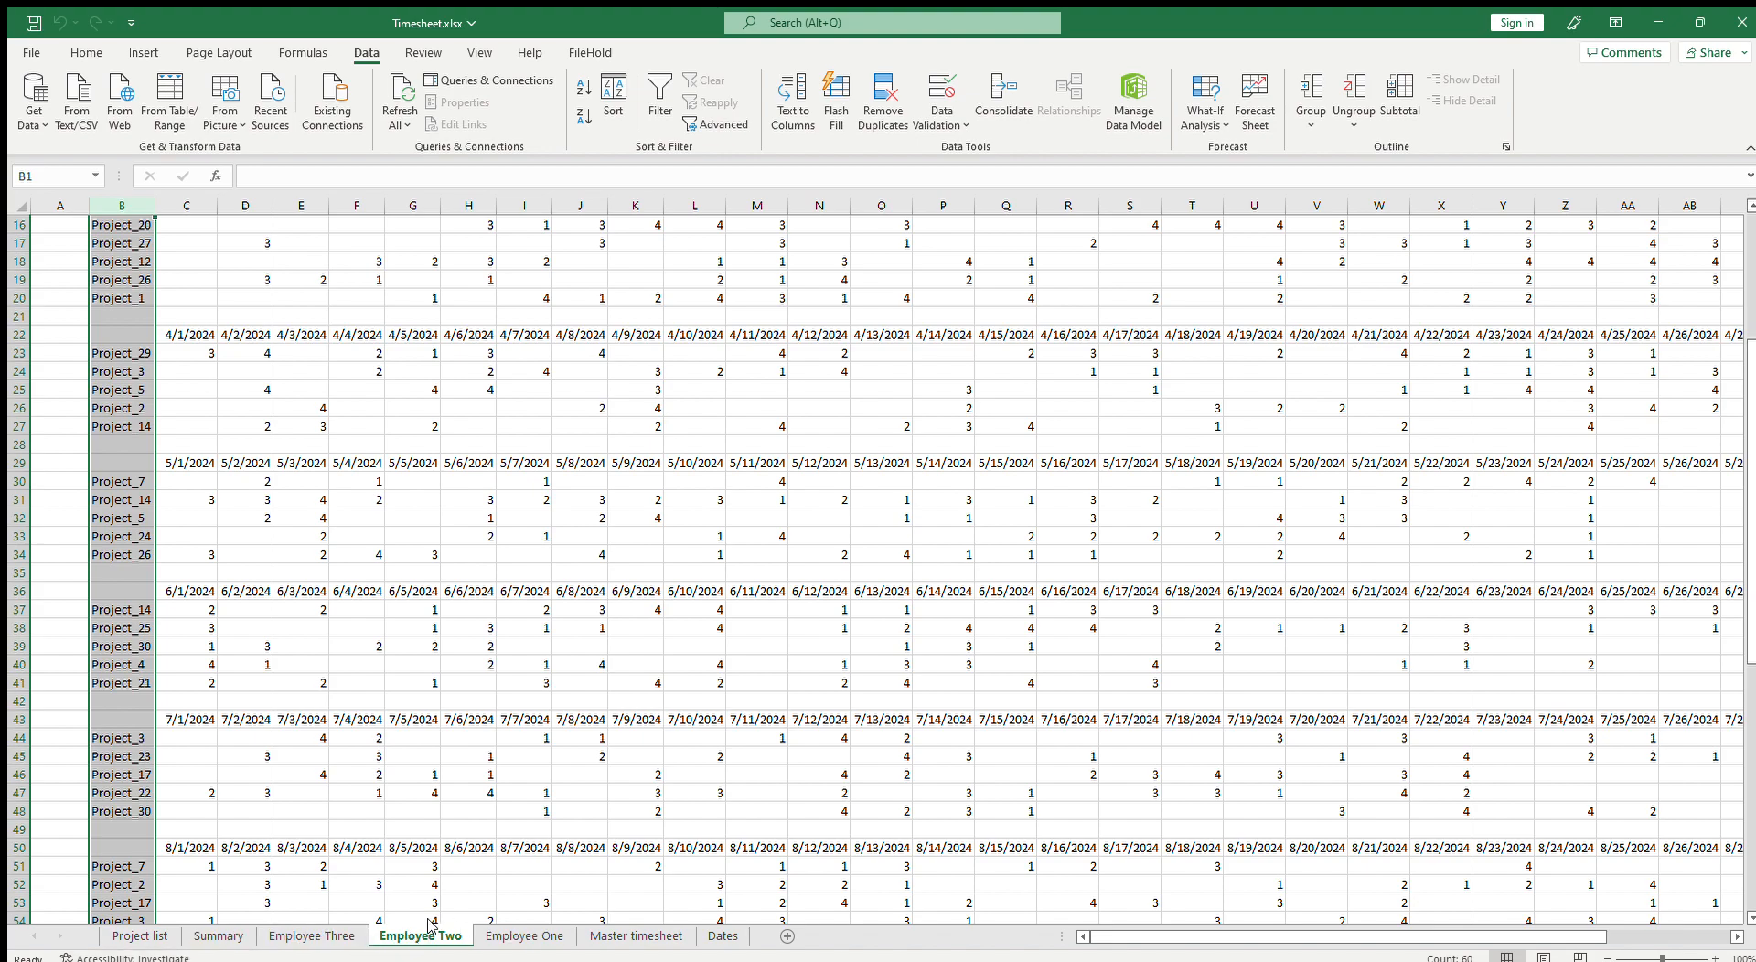
Step: Review the monthly total formulas for the Employee One, Two and Three rows on the Summary
left_click(220, 932)
left_click(130, 703)
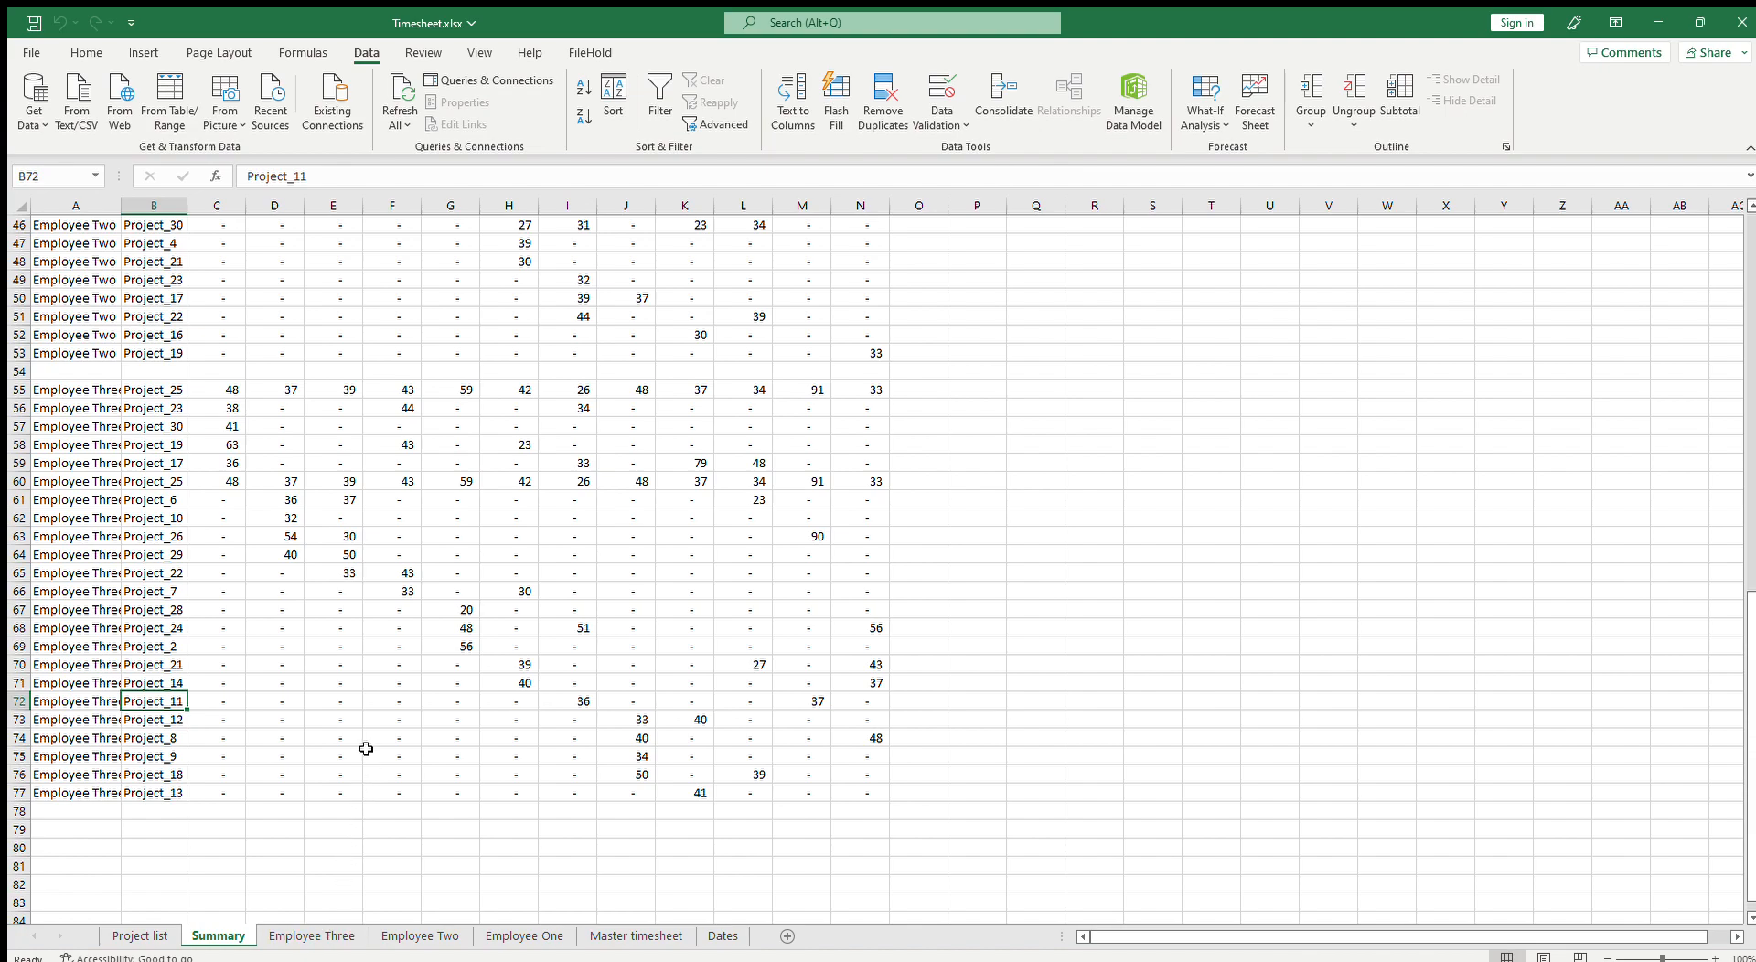
left_click(368, 705)
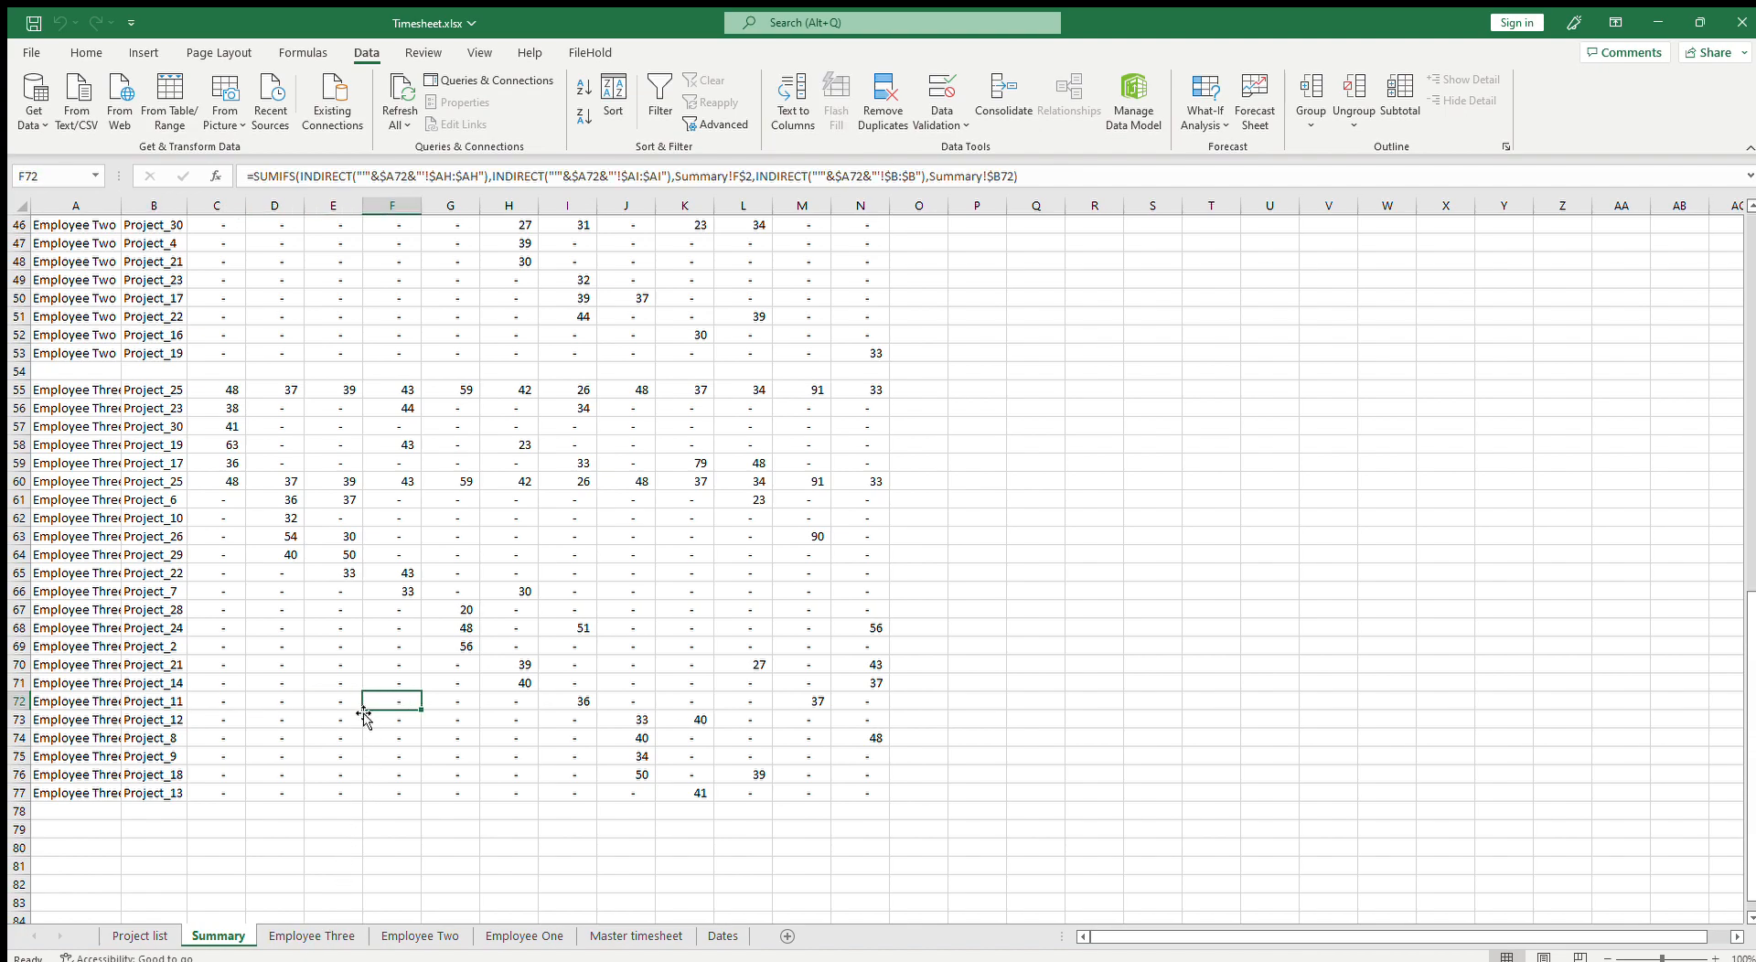
scroll(365, 763, "up", 15)
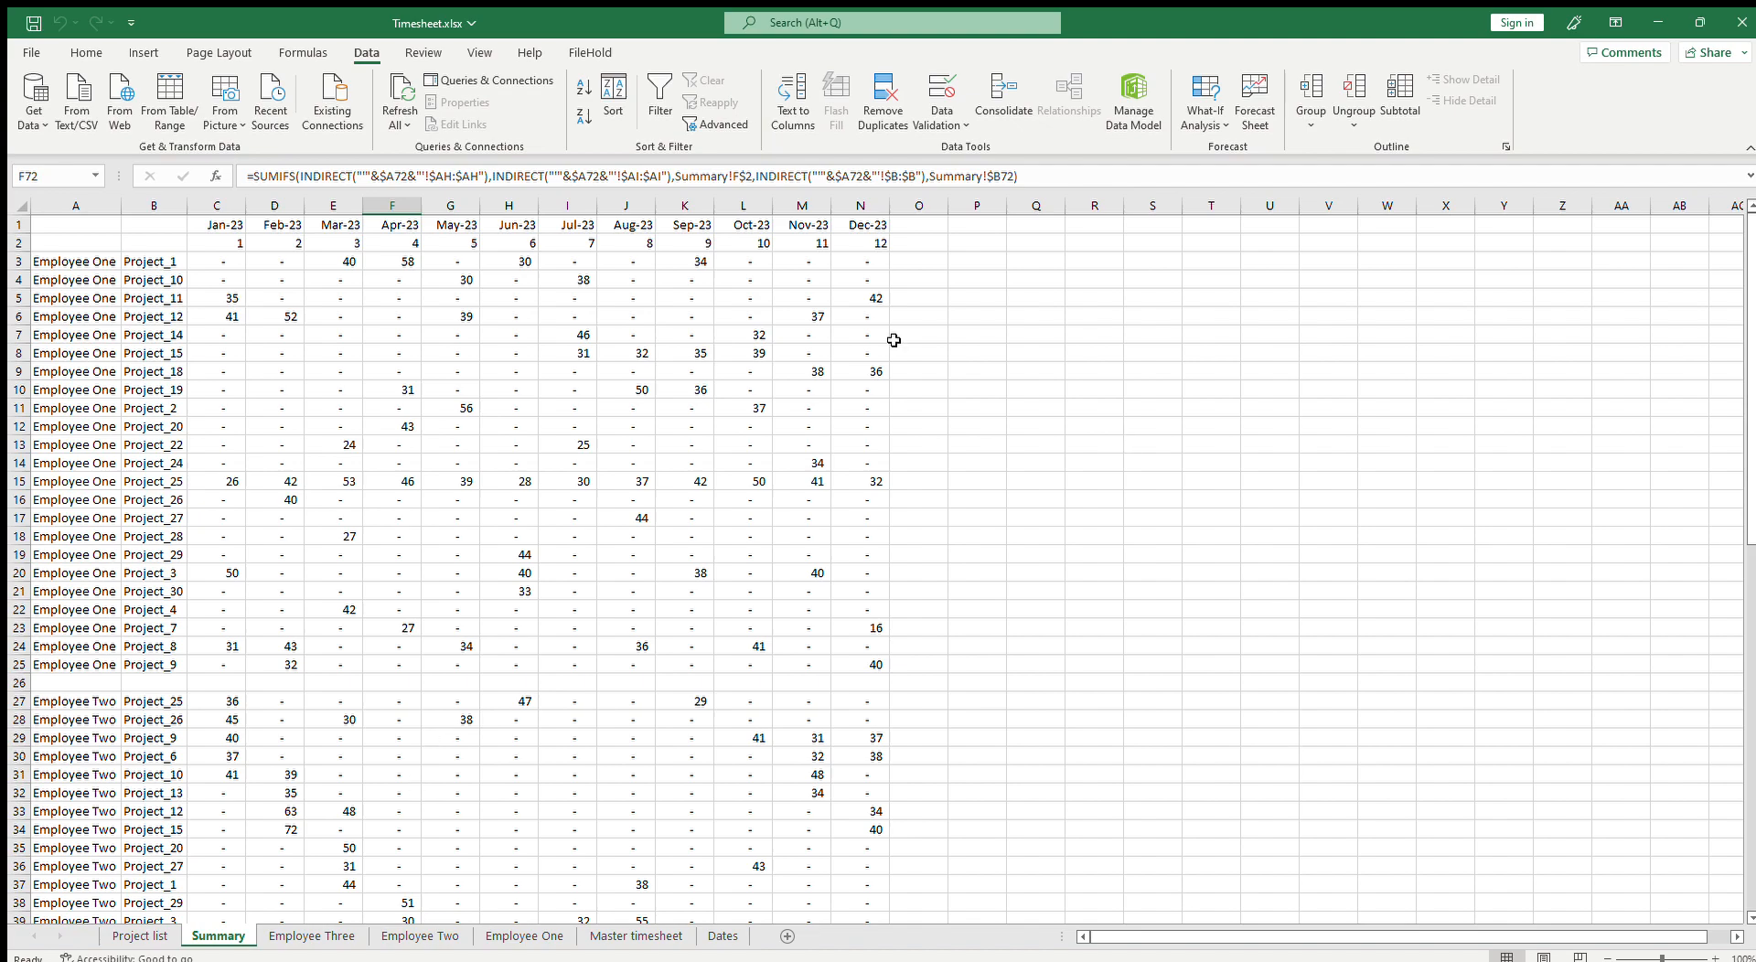
left_click(439, 409)
left_click(290, 443)
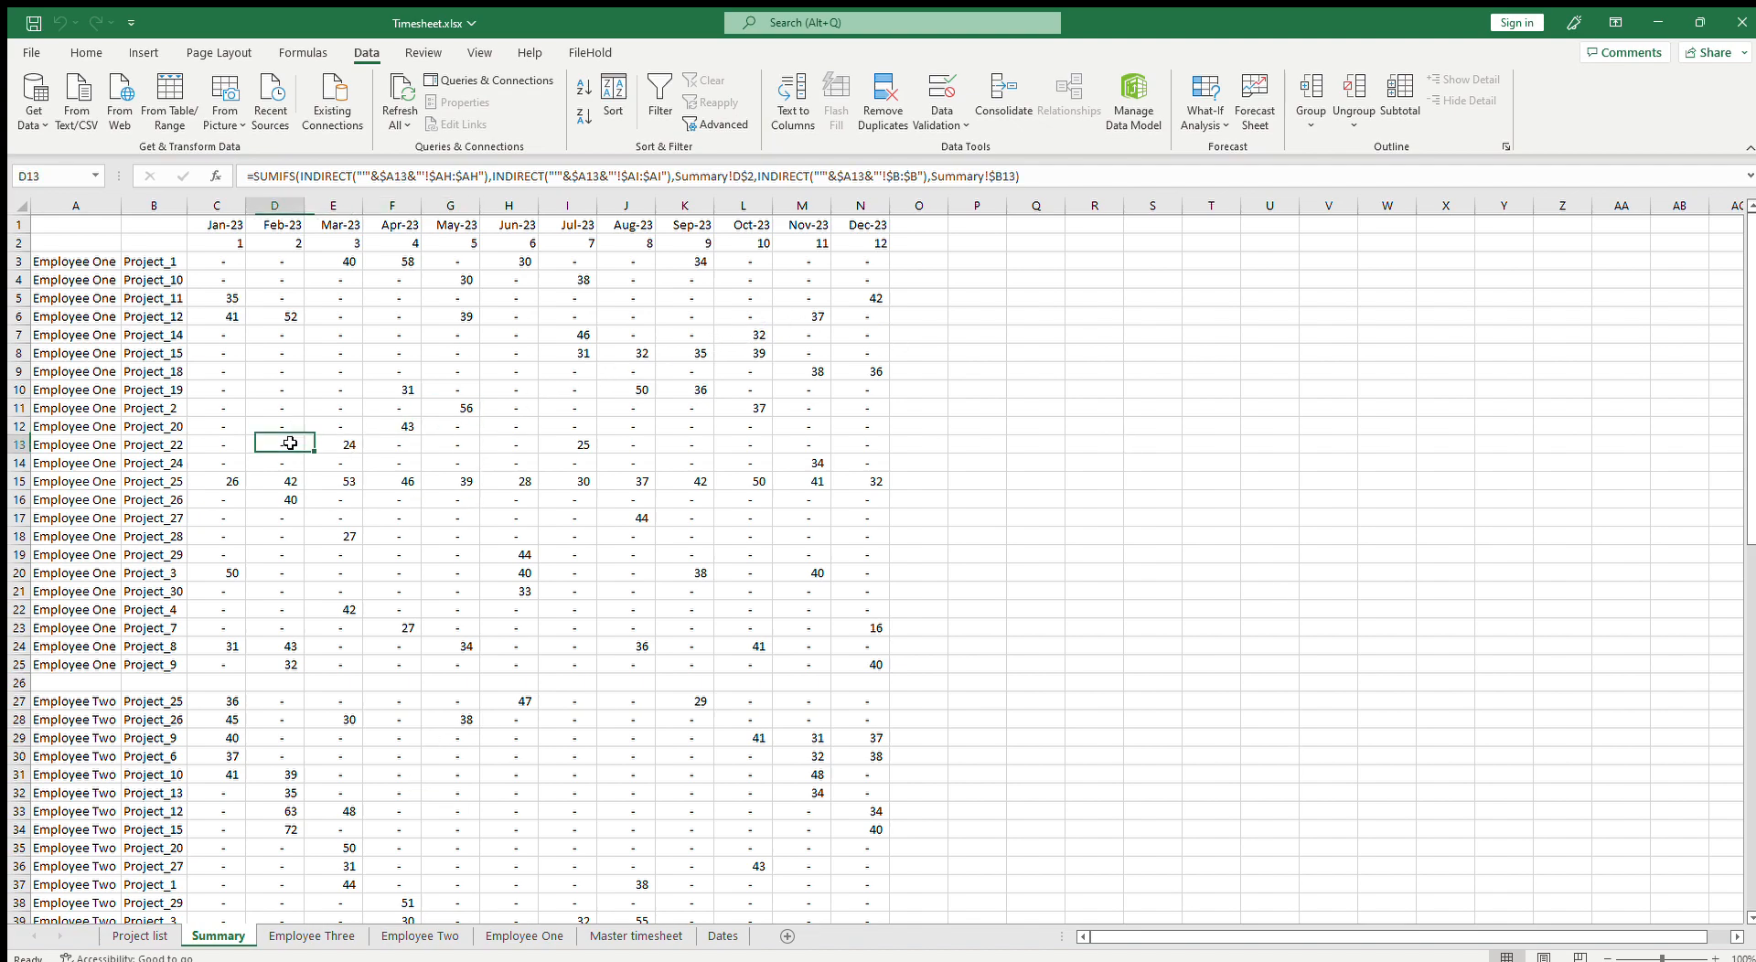
scroll(412, 567, "down", 4)
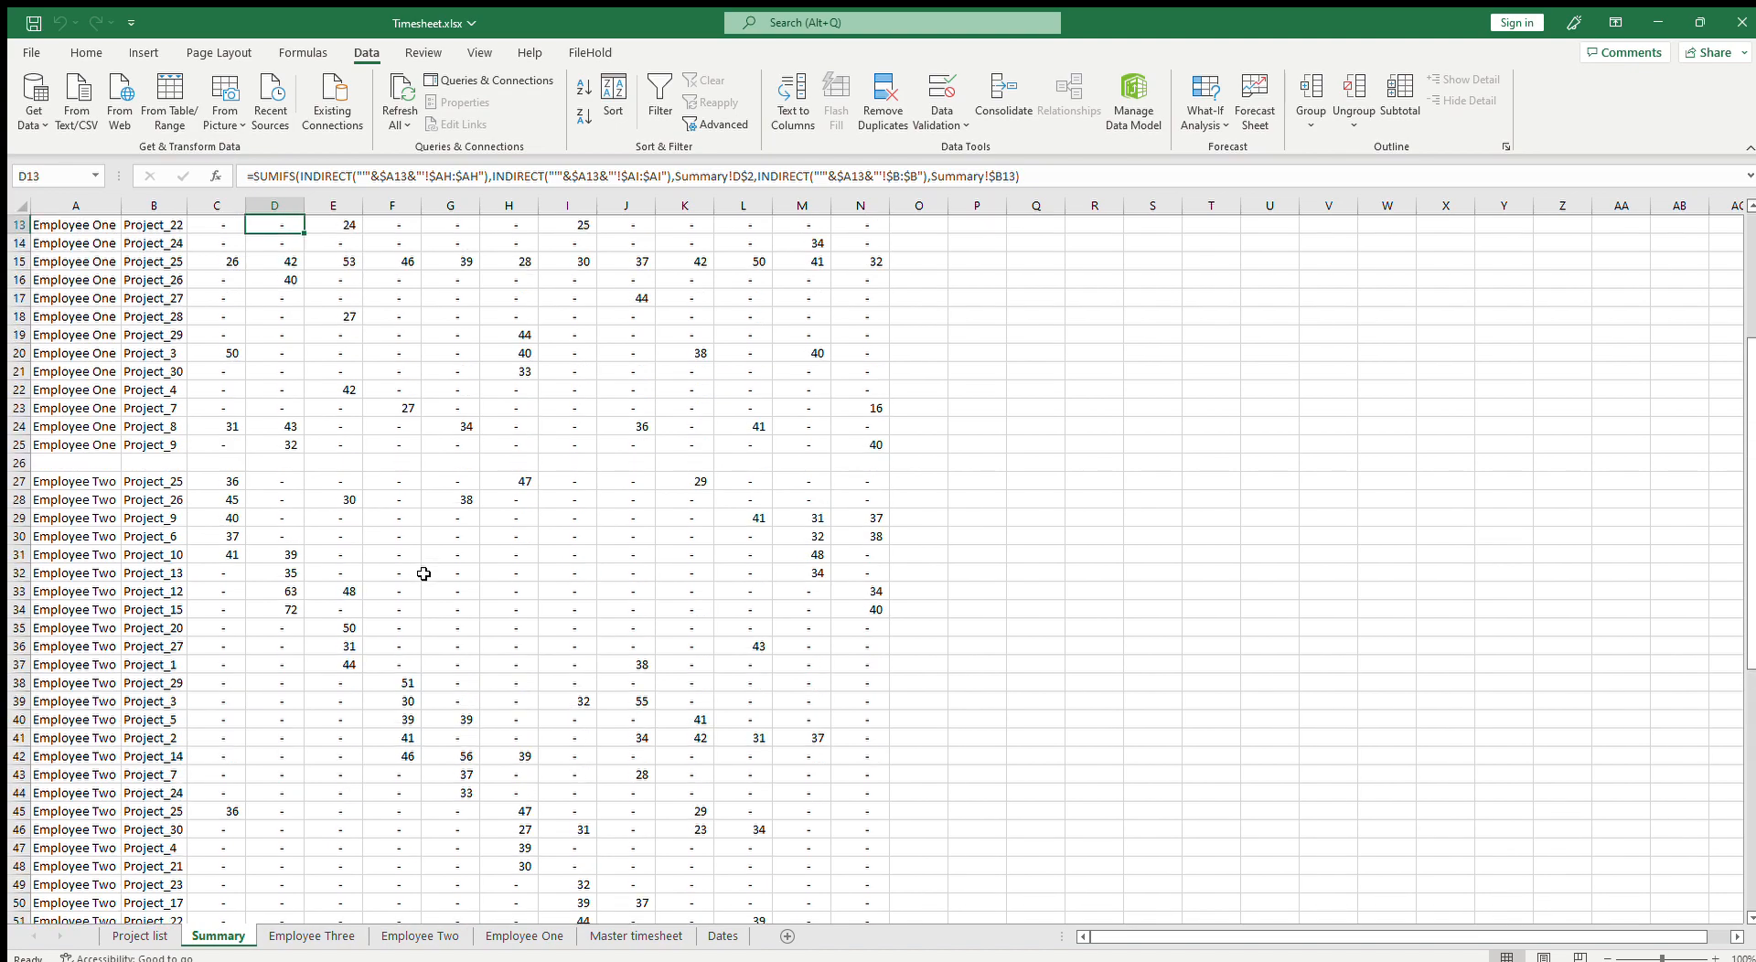
scroll(425, 571, "up", 4)
scroll(392, 482, "down", 20)
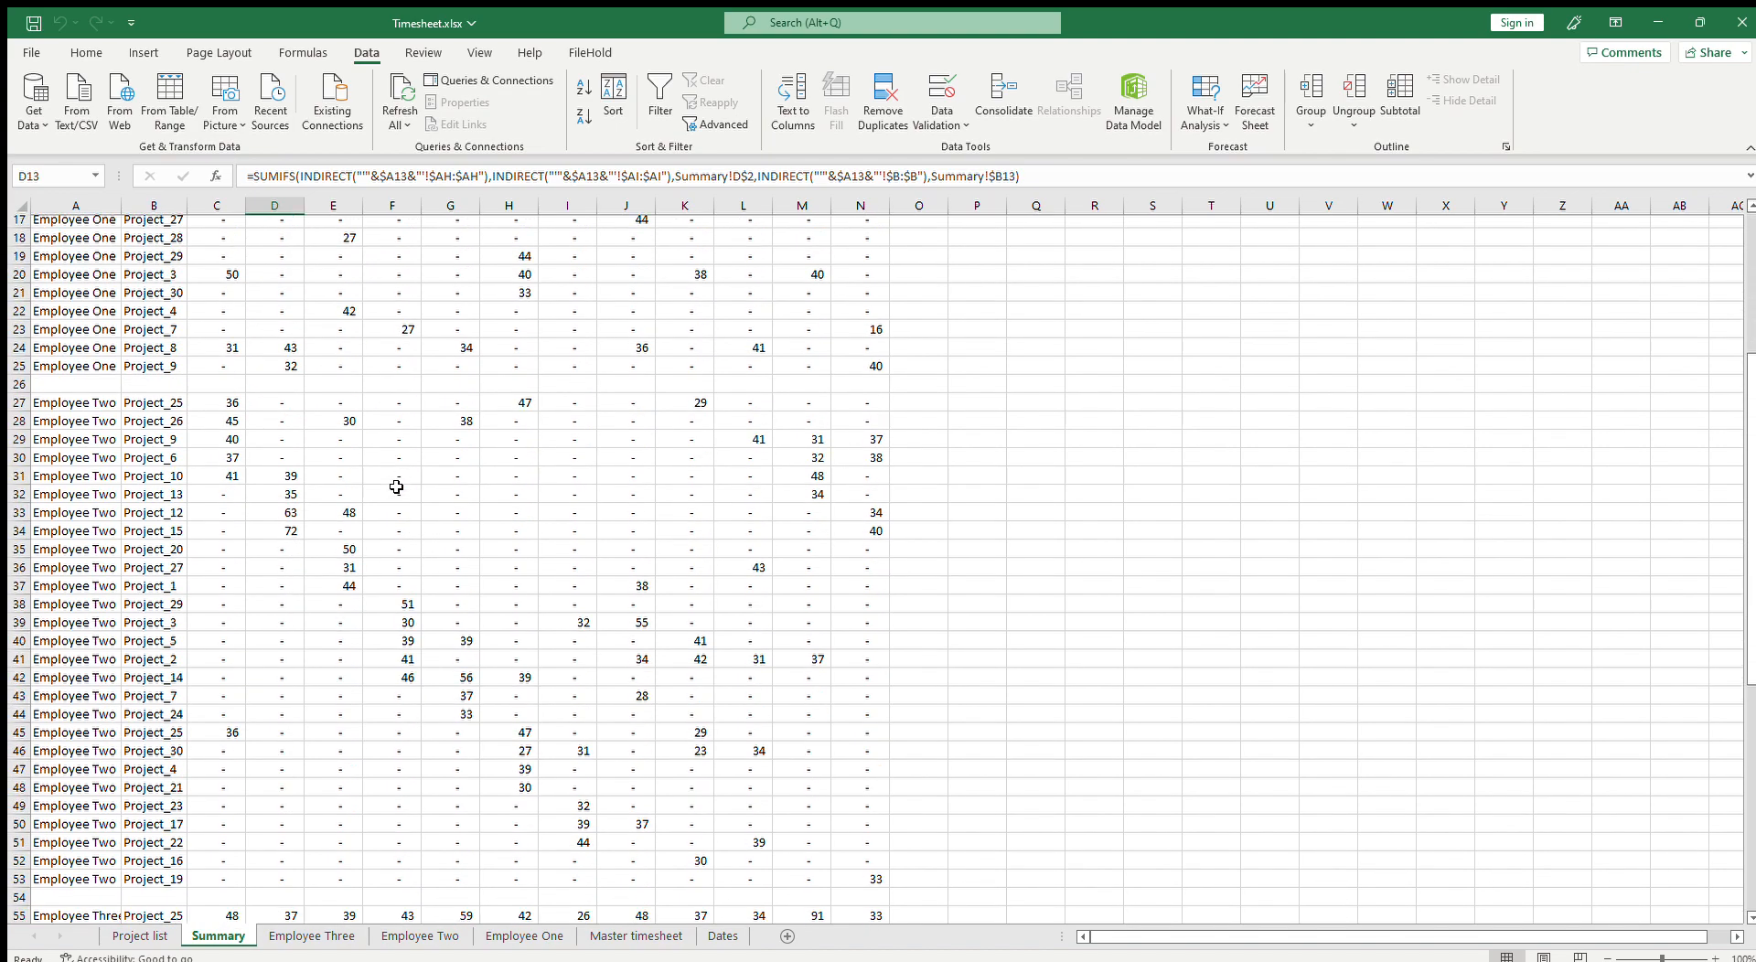
scroll(411, 499, "up", 9)
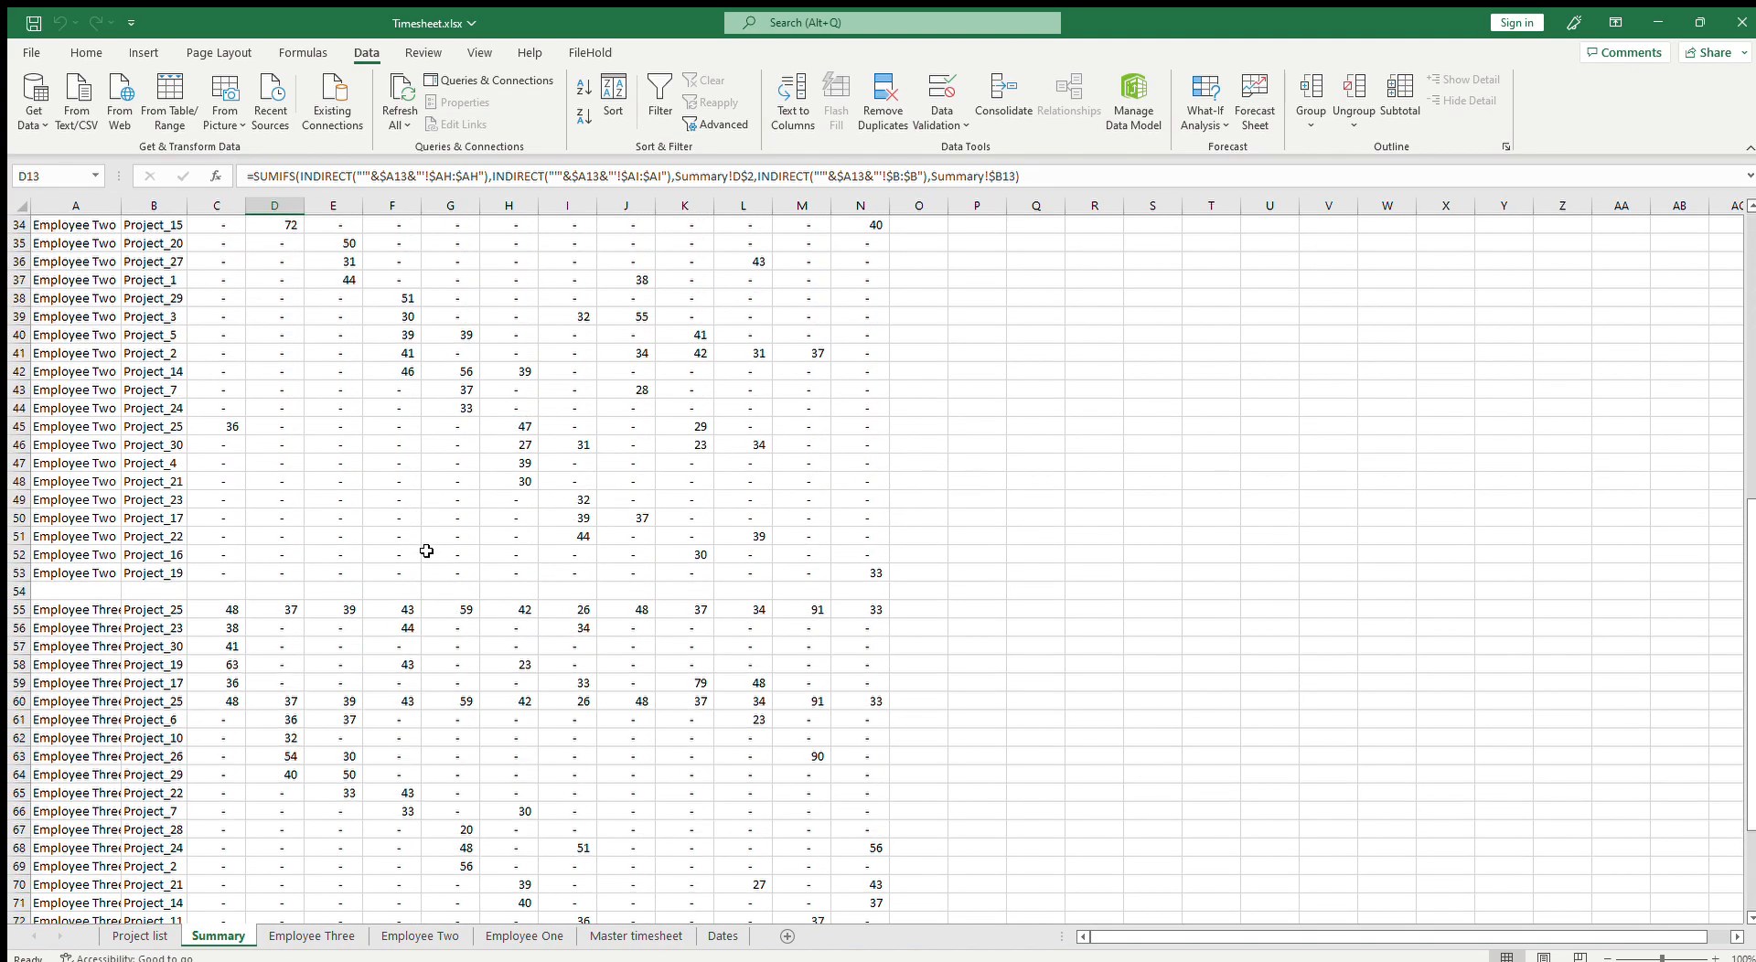
scroll(463, 564, "down", 11)
Step: Switch among the employee timesheets and the Summary to compare their project entries
left_click(420, 936)
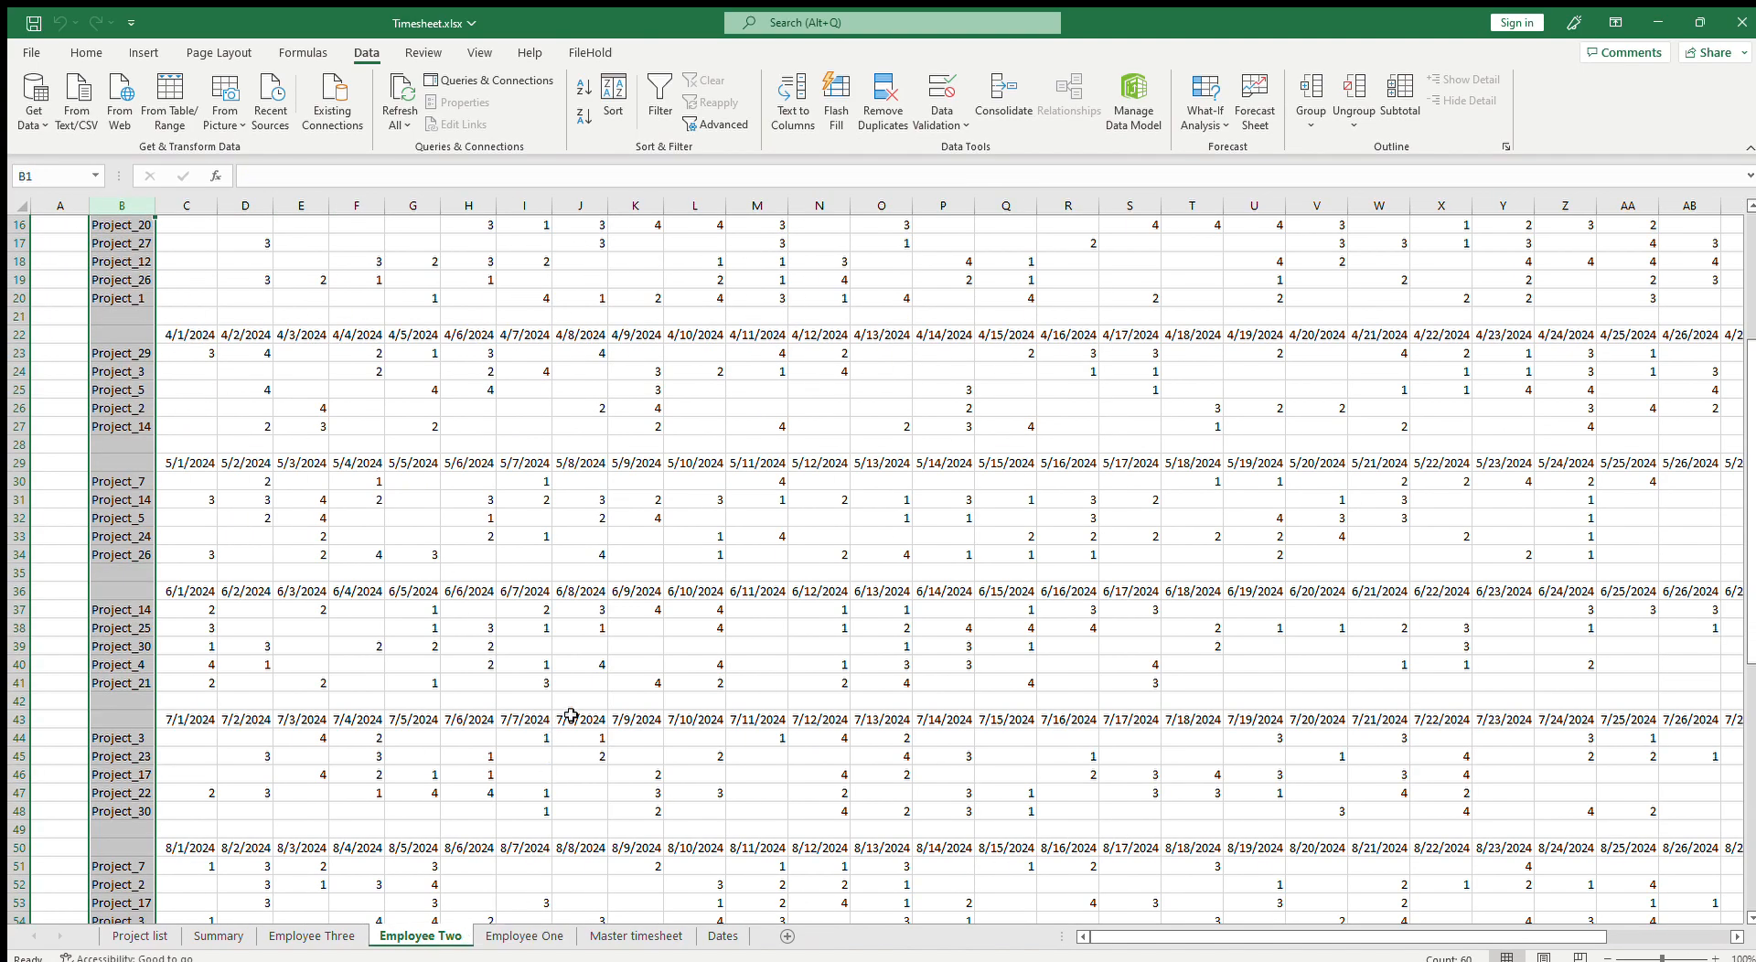
scroll(605, 728, "down", 8)
scroll(631, 711, "up", 20)
left_click(312, 936)
left_click(420, 935)
left_click(518, 936)
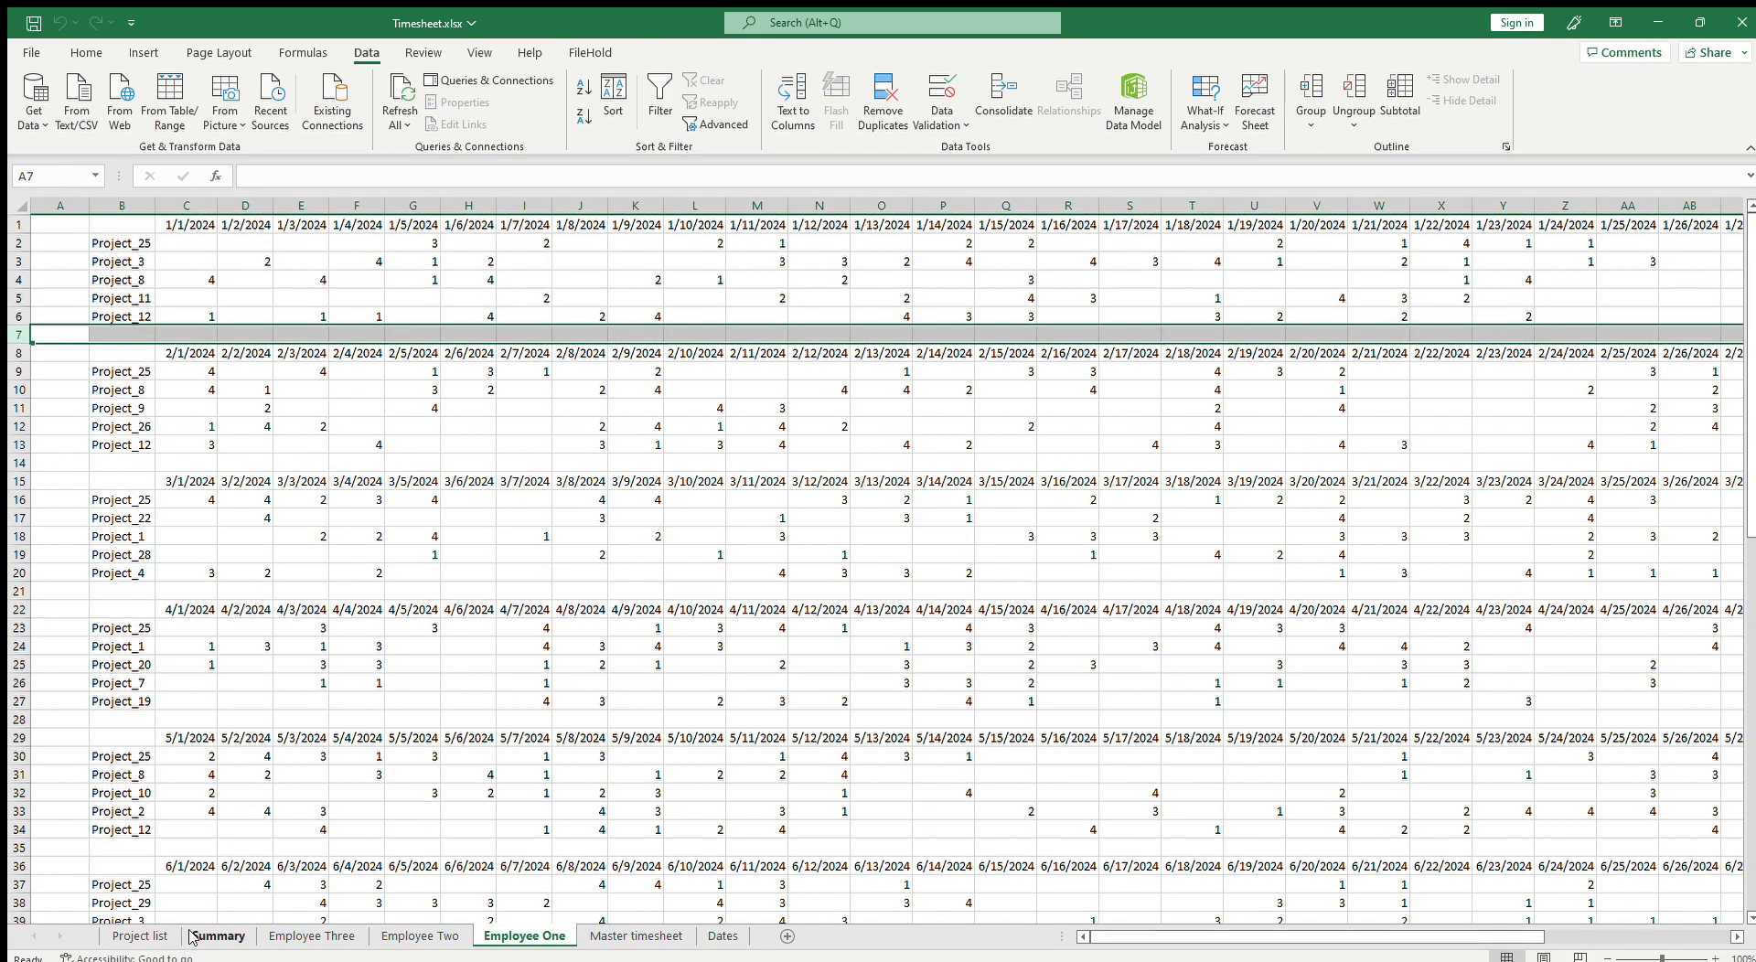
left_click(218, 936)
left_click(413, 519)
left_click(628, 574)
left_click(682, 646)
left_click(515, 683)
left_click(386, 716)
left_click(335, 737)
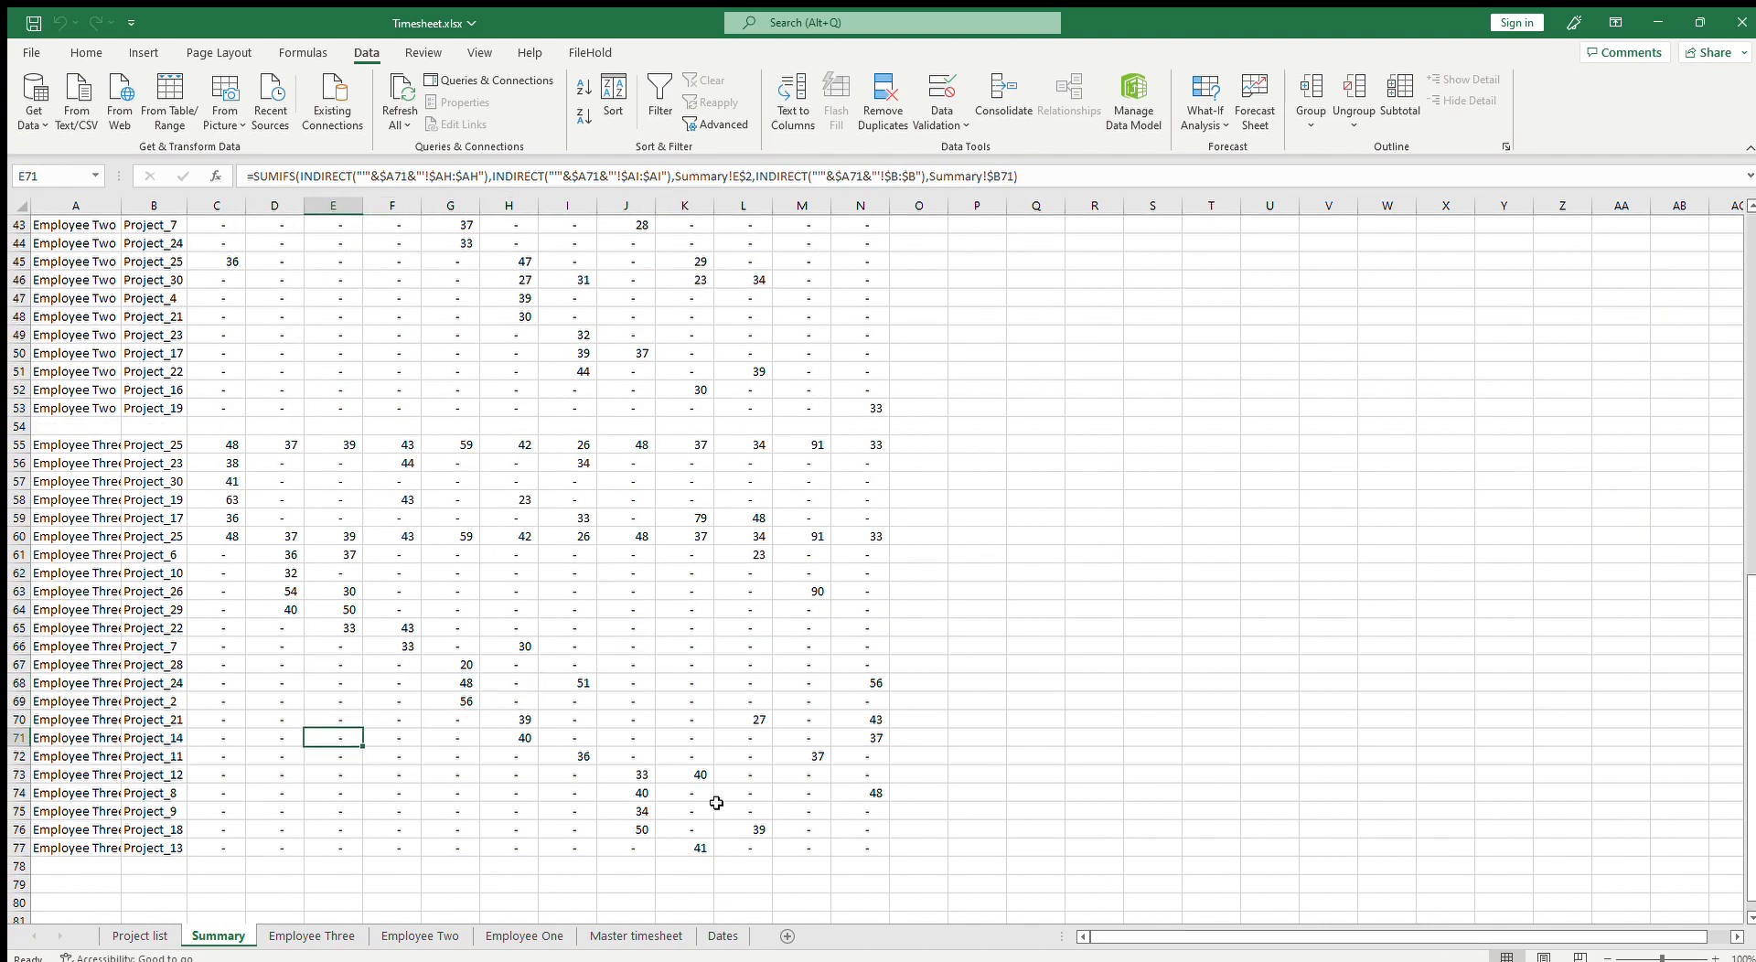
scroll(765, 805, "up", 2)
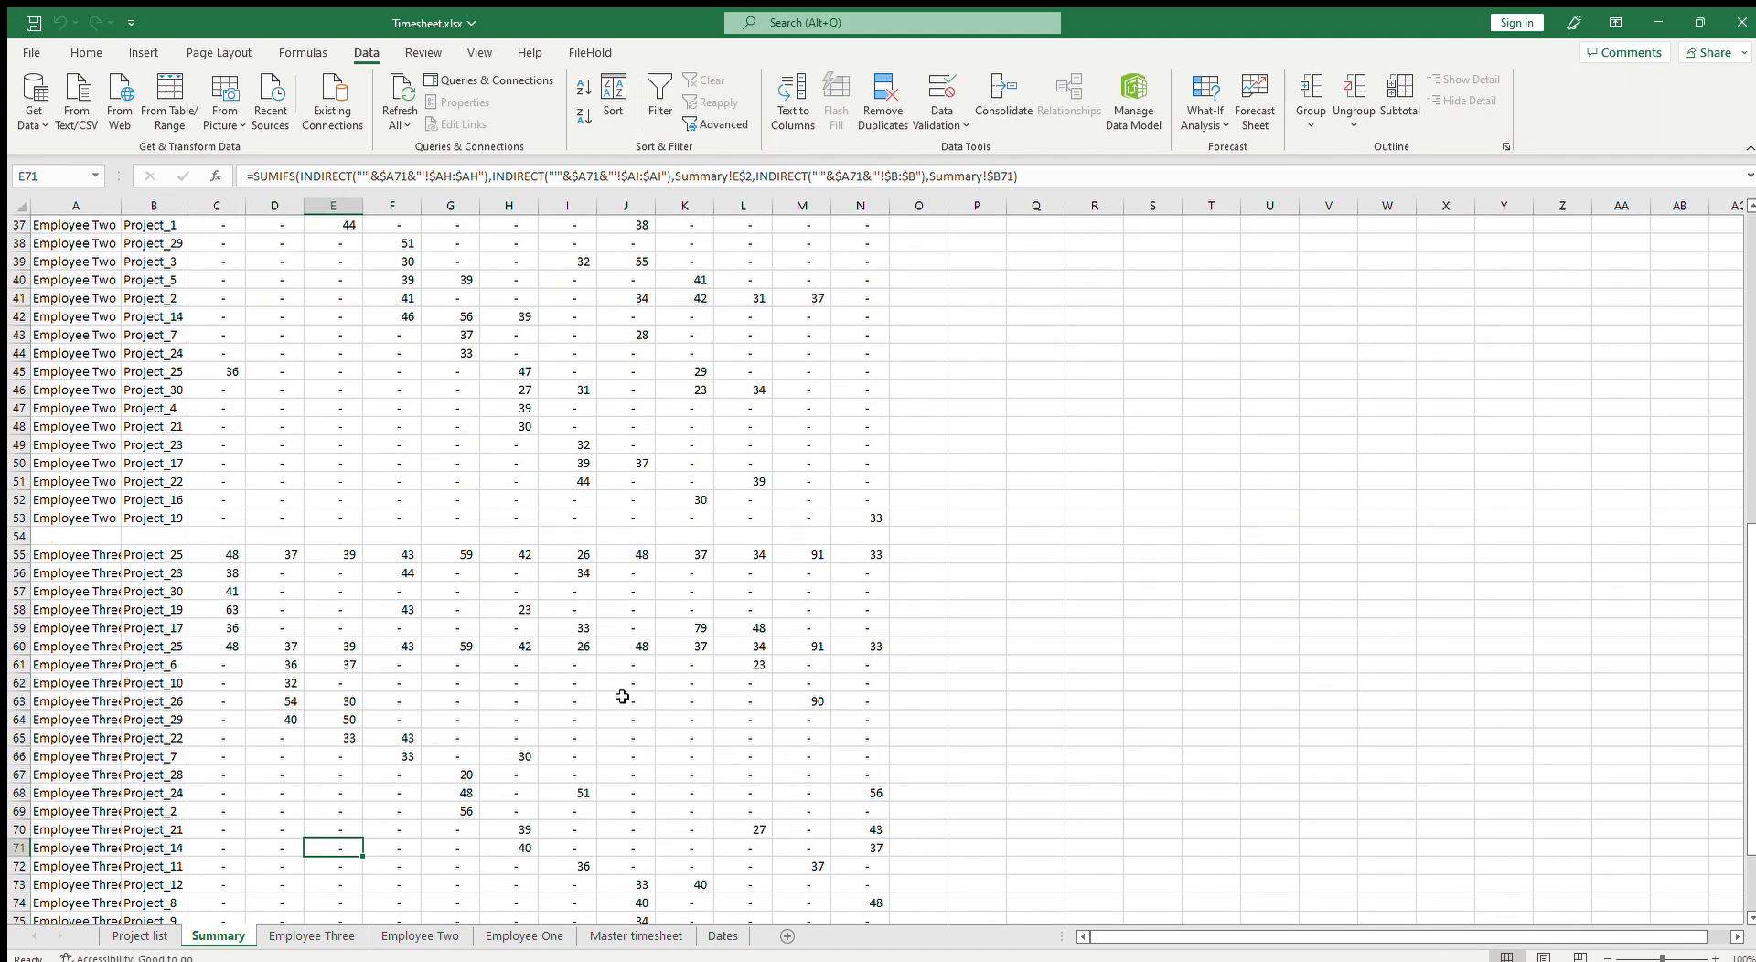